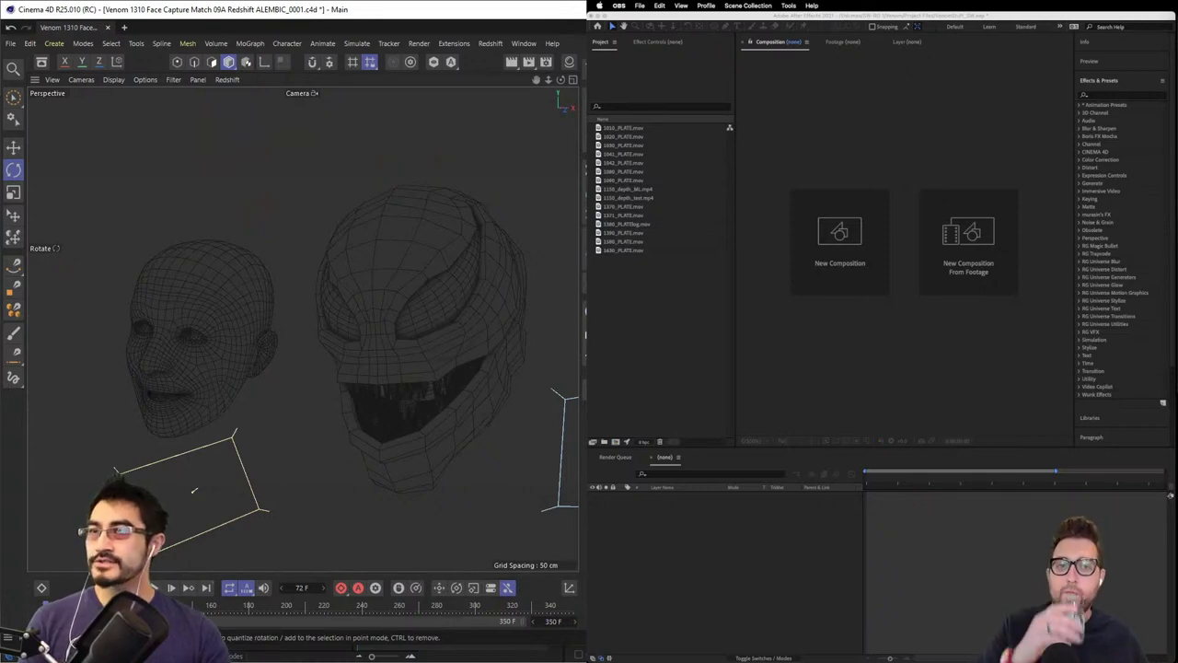
click(629, 334)
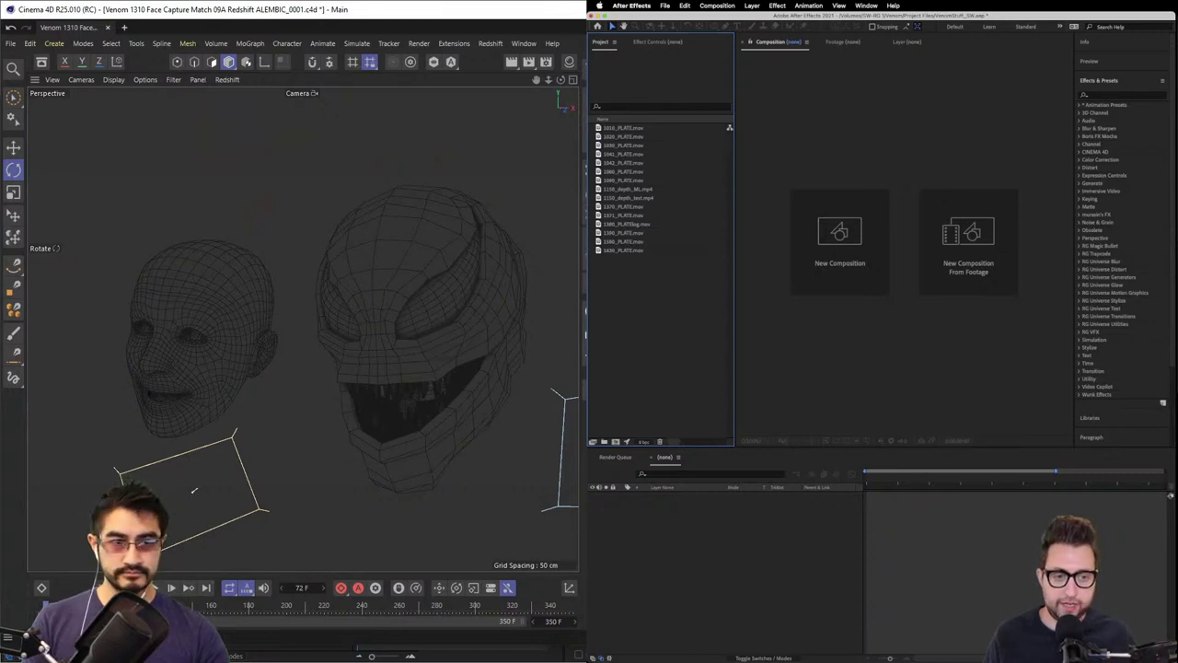
key(super+Tab)
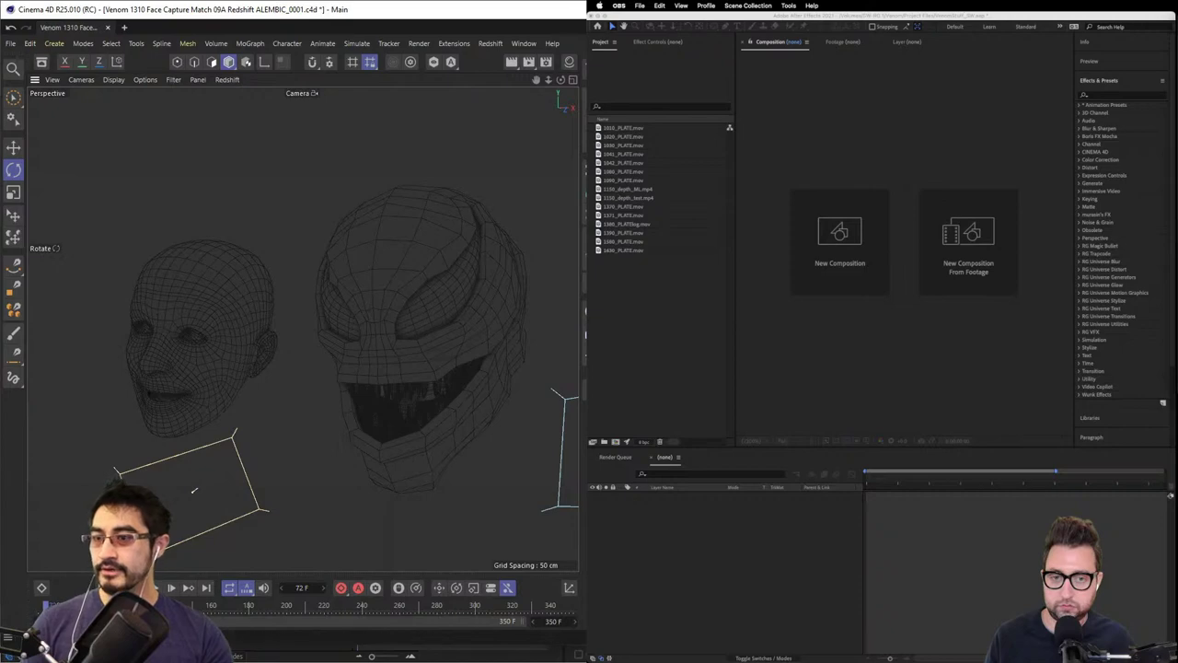
- Rearrange the Cinema 4D window to show the viewport, object list and Redshift RenderView together, and deselect all objects
drag(581, 9, 294, 7)
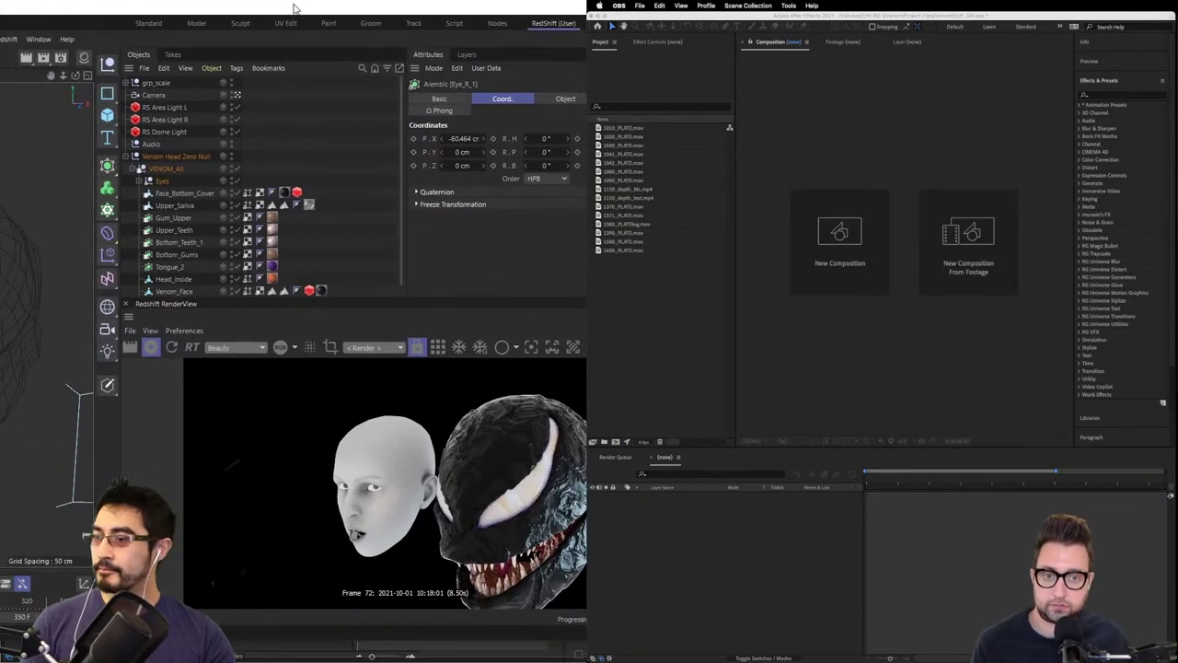
double_click(295, 7)
drag(429, 7, 3, 134)
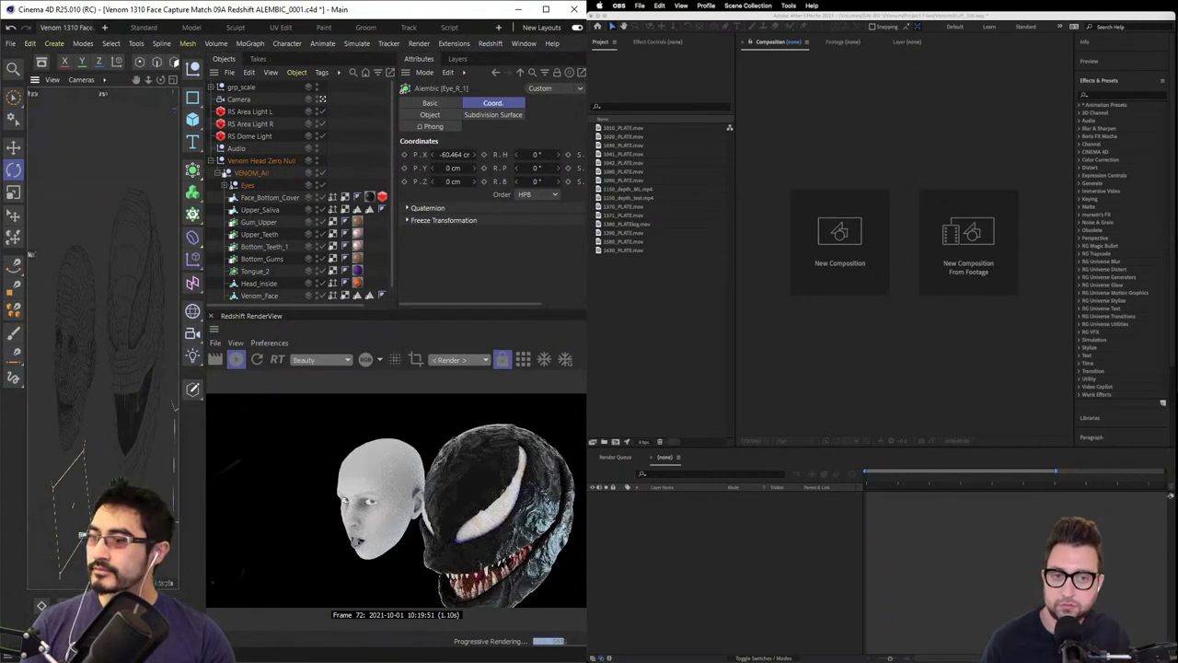
key(ctrl+shift+a)
drag(309, 15, 587, 17)
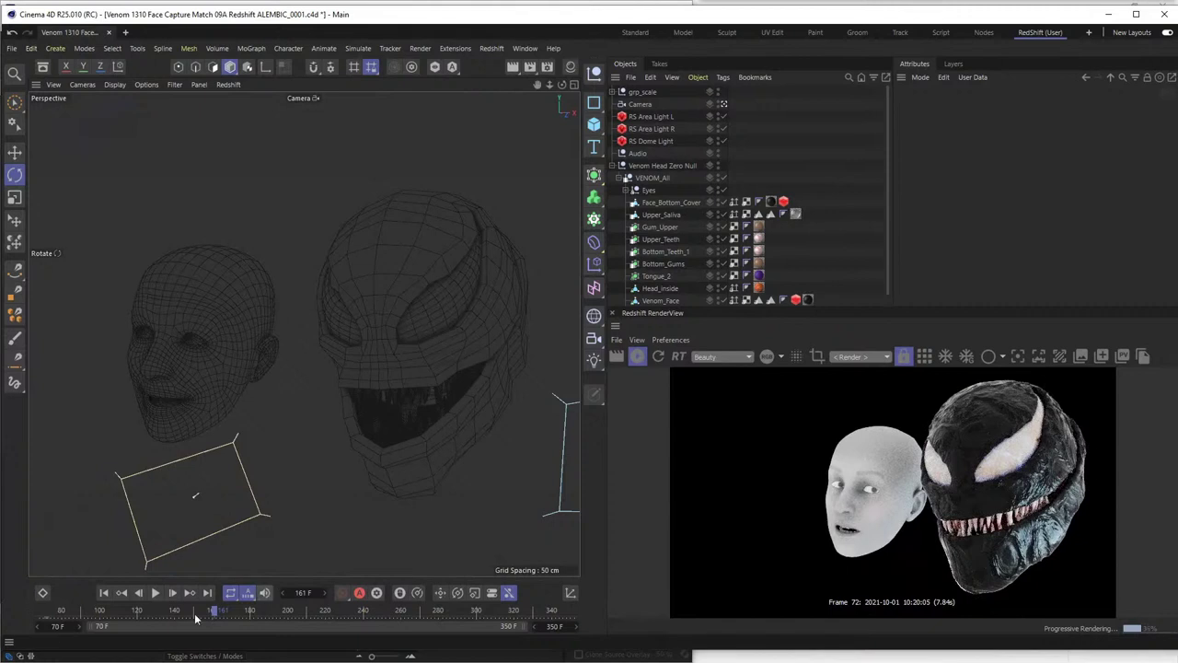
- Rewind the timeline to frame 70 and play the animation with sound enabled, leaving no object selected
drag(131, 620, 3, 628)
click(266, 594)
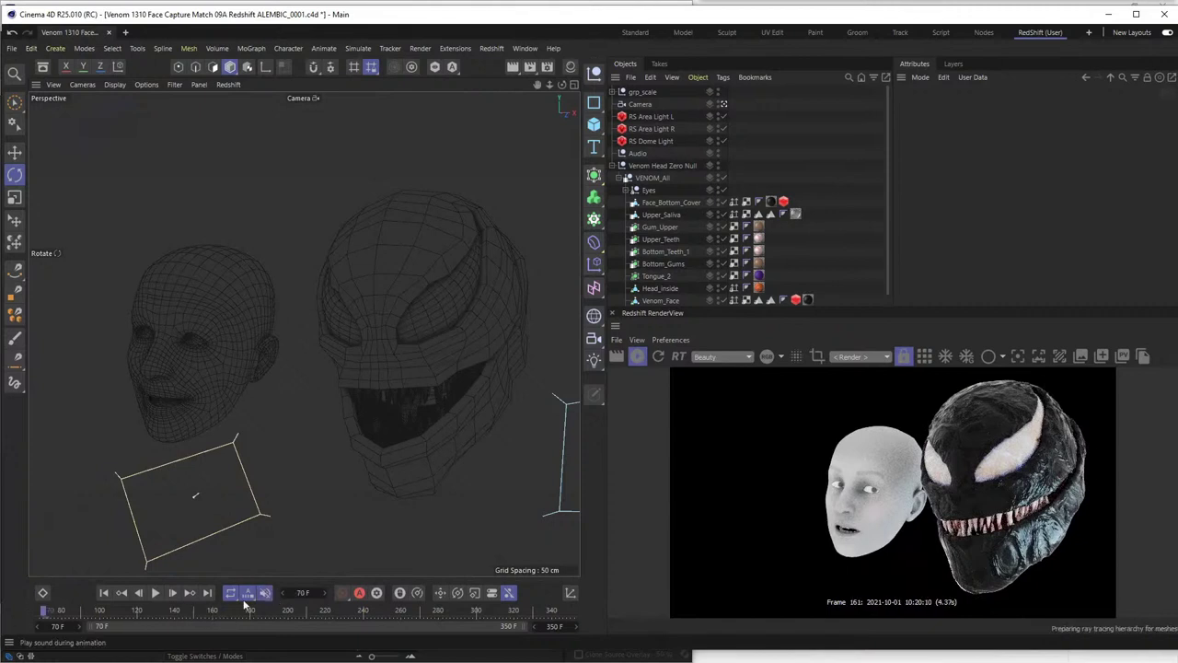
click(156, 594)
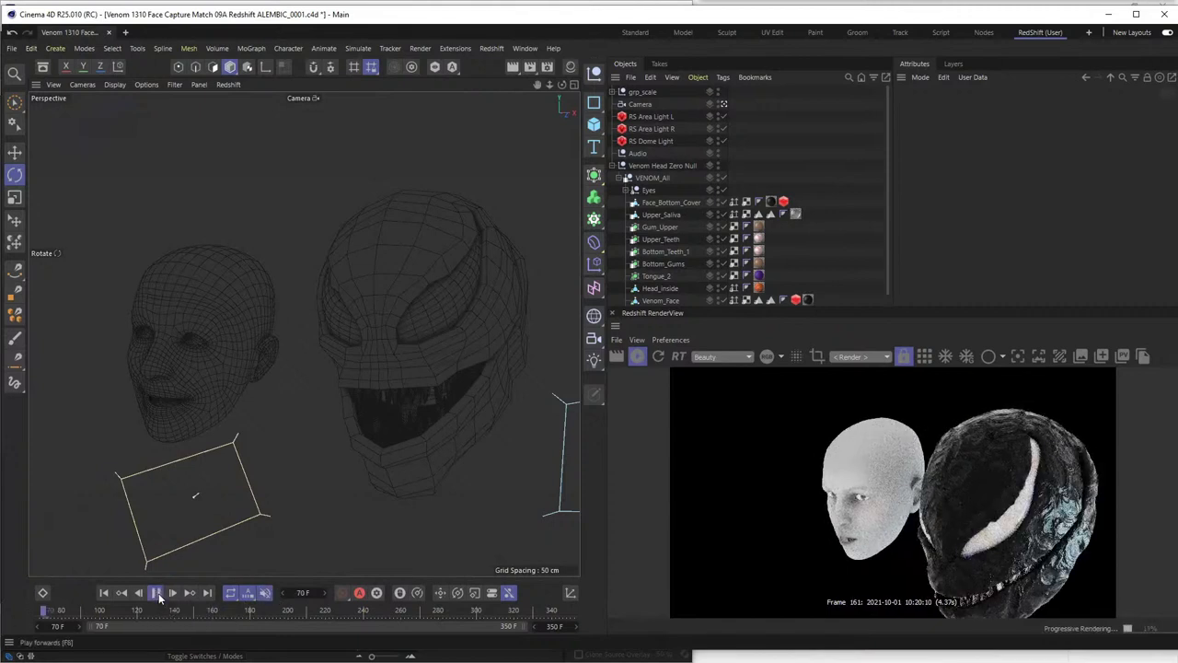
click(379, 425)
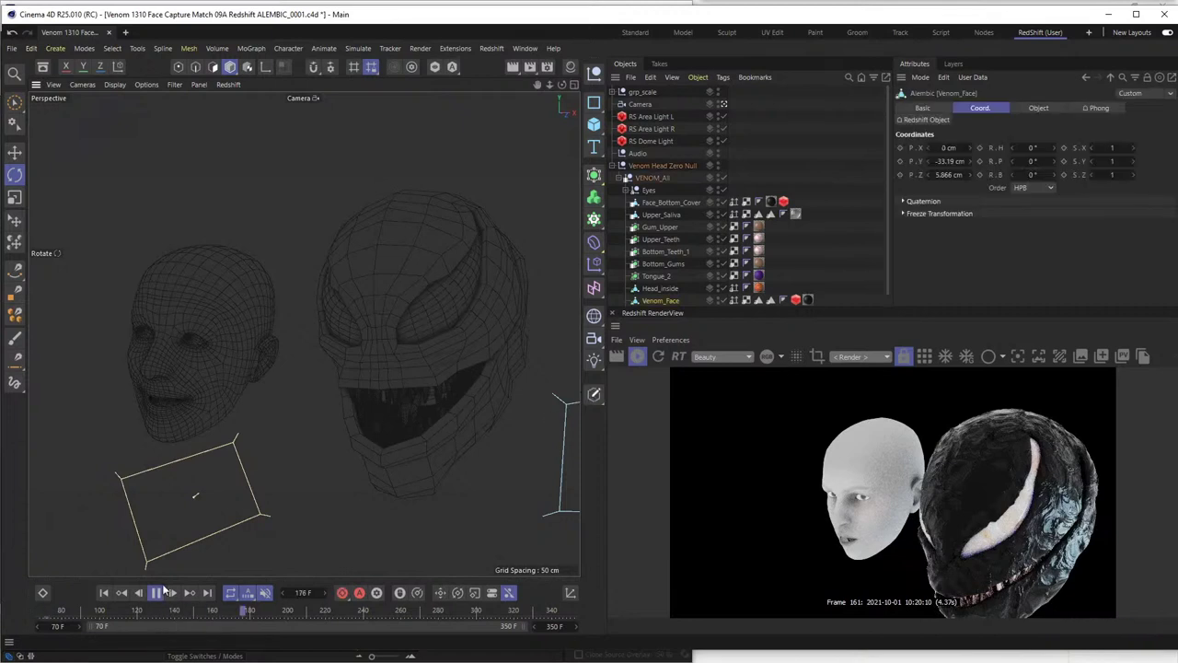
click(272, 218)
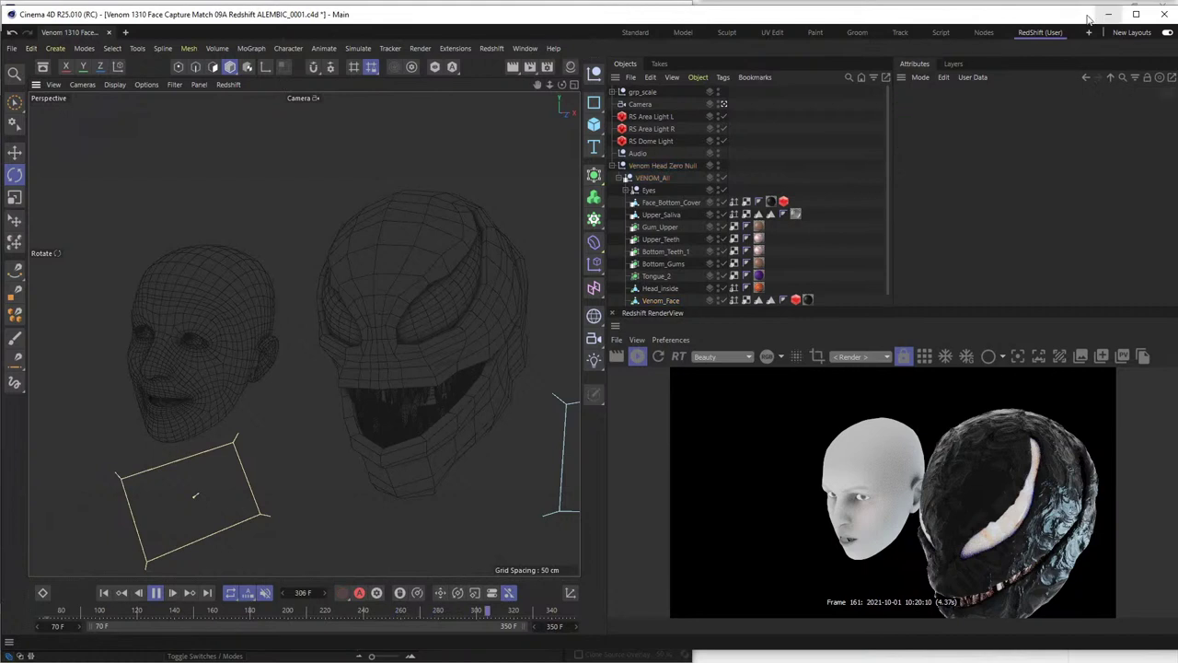
- Save the project and stop the animation playback in the maximized window
key(ctrl+s)
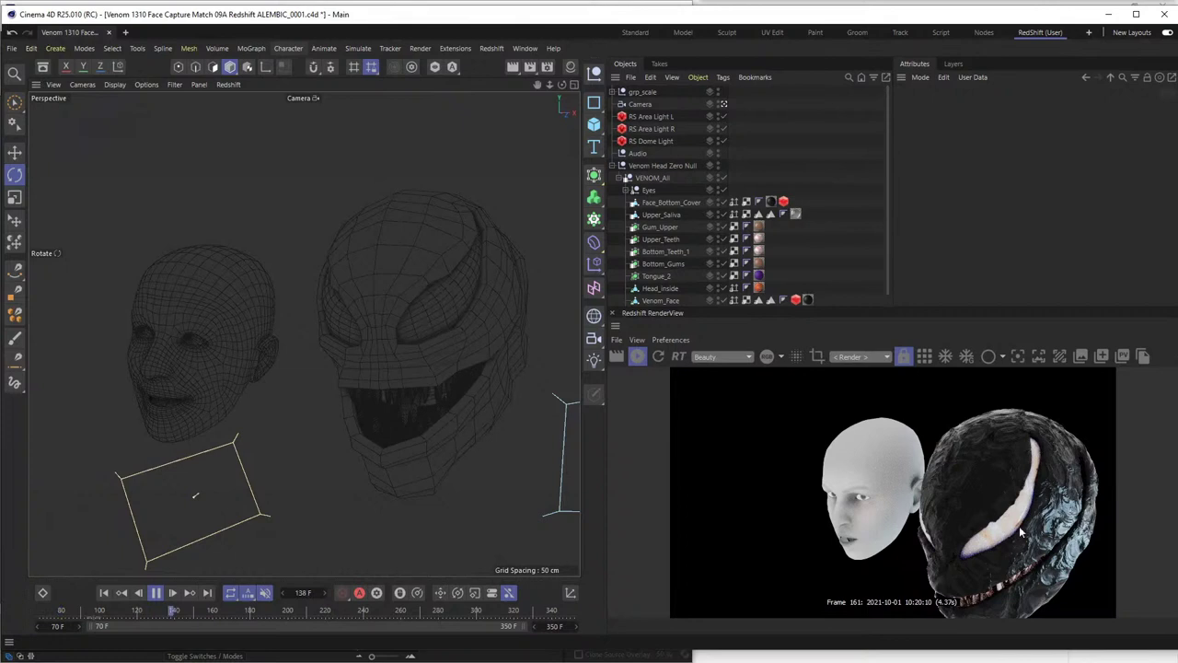
double_click(847, 19)
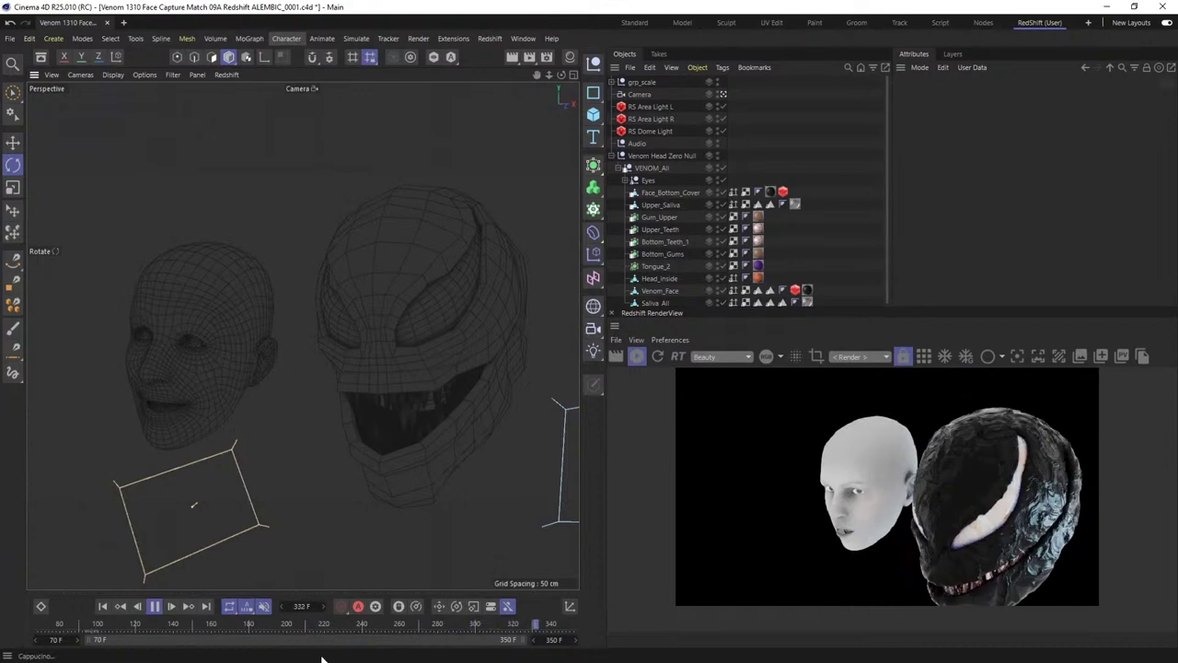
click(155, 608)
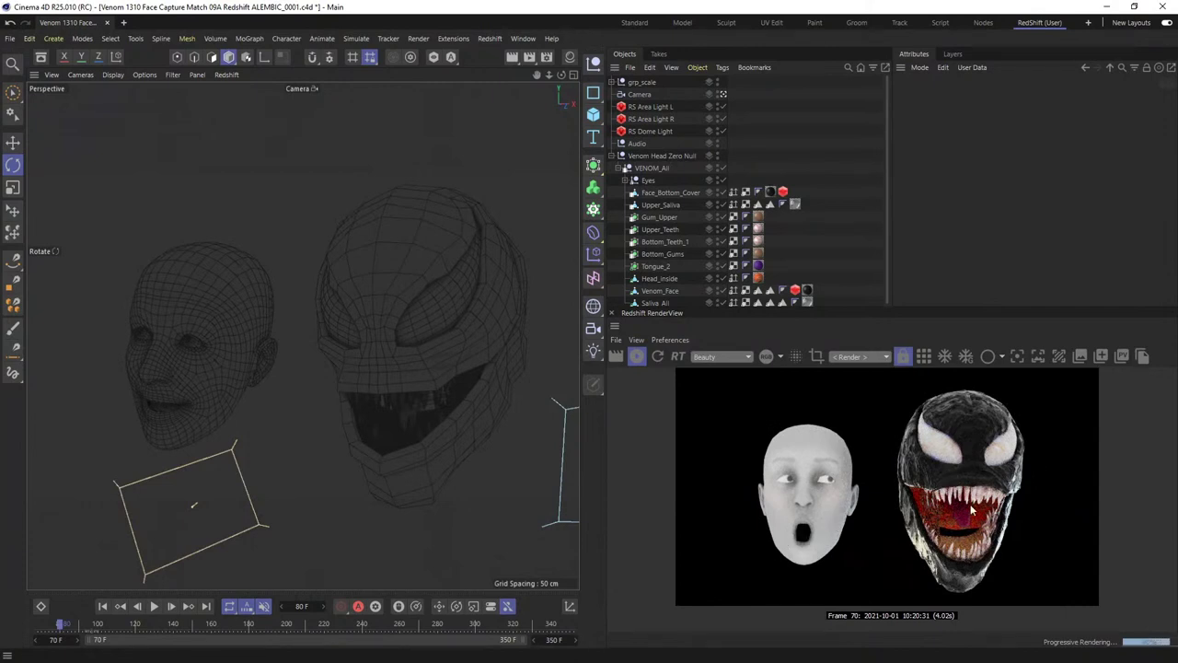
- Compare the human and Venom expressions in the Redshift render at frames 228, 246, 266, 286, 300, 318, 135 and 122
click(340, 630)
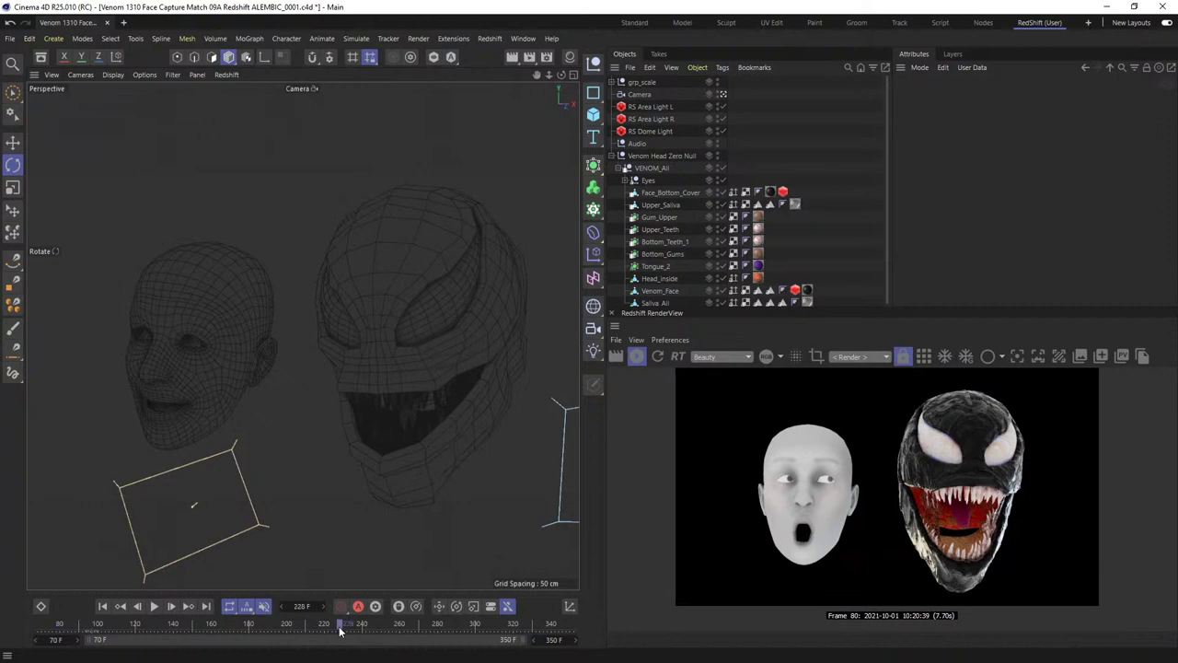
click(375, 631)
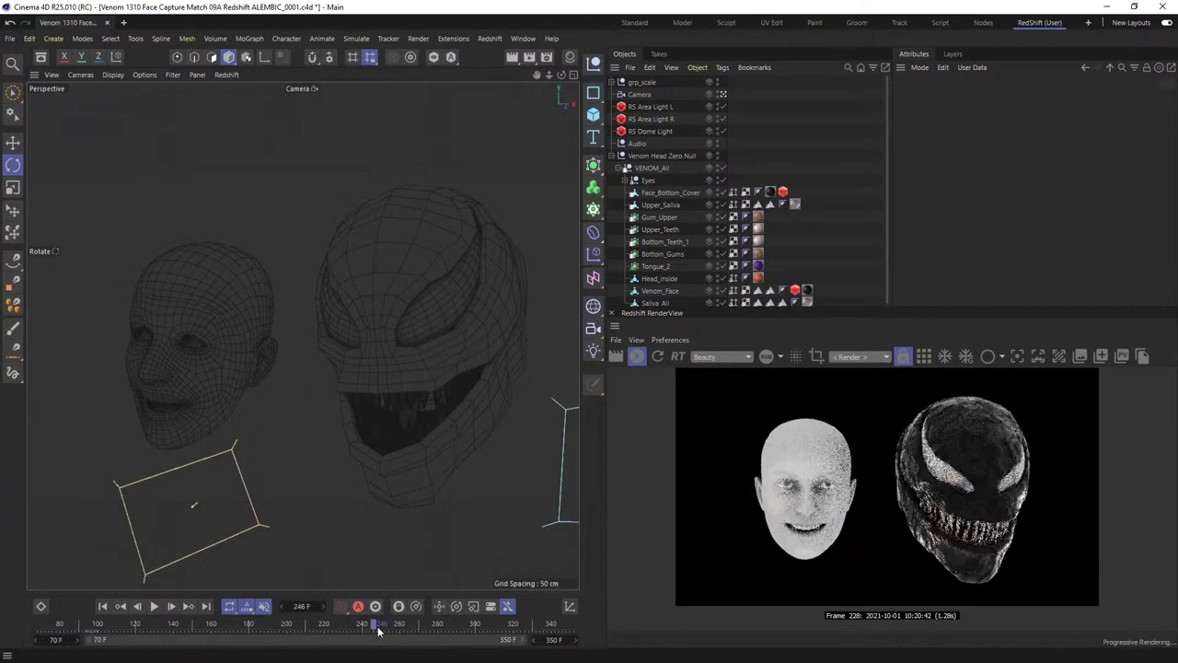
click(411, 627)
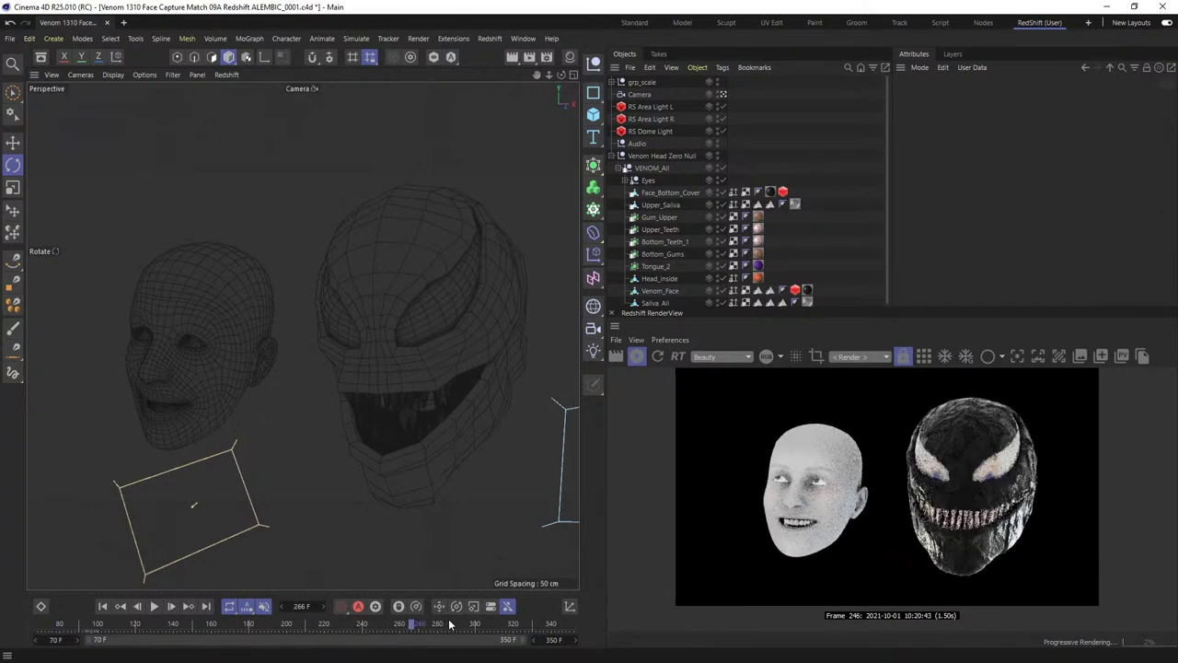
click(449, 627)
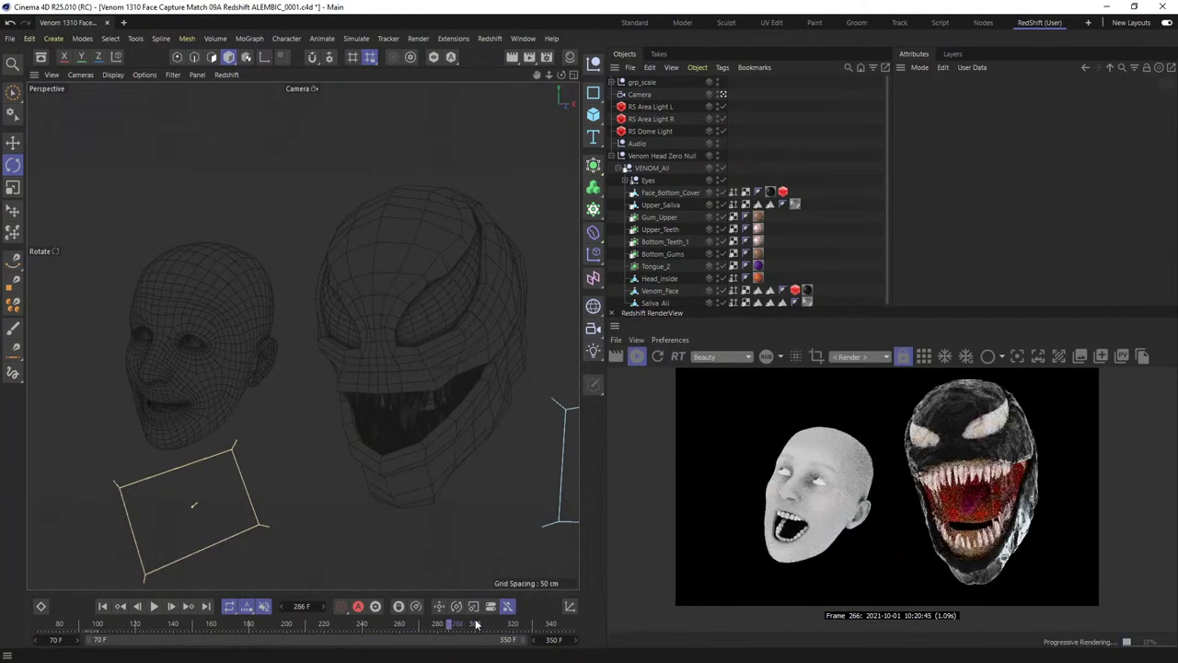
click(476, 626)
click(511, 627)
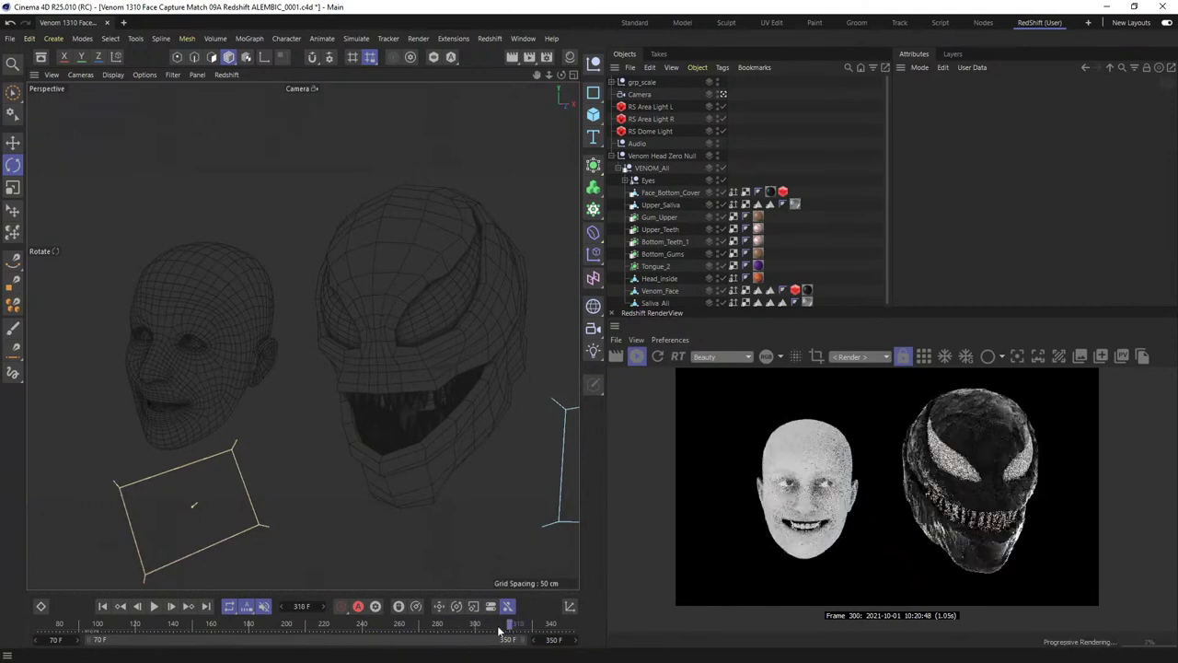
click(166, 628)
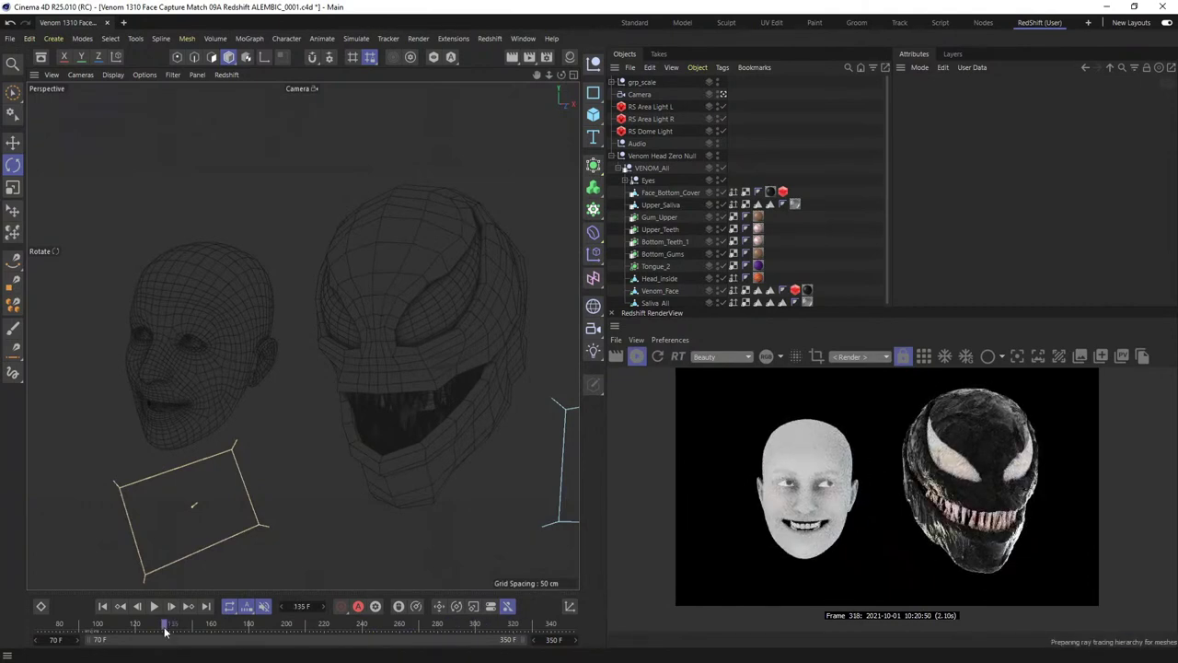
click(140, 628)
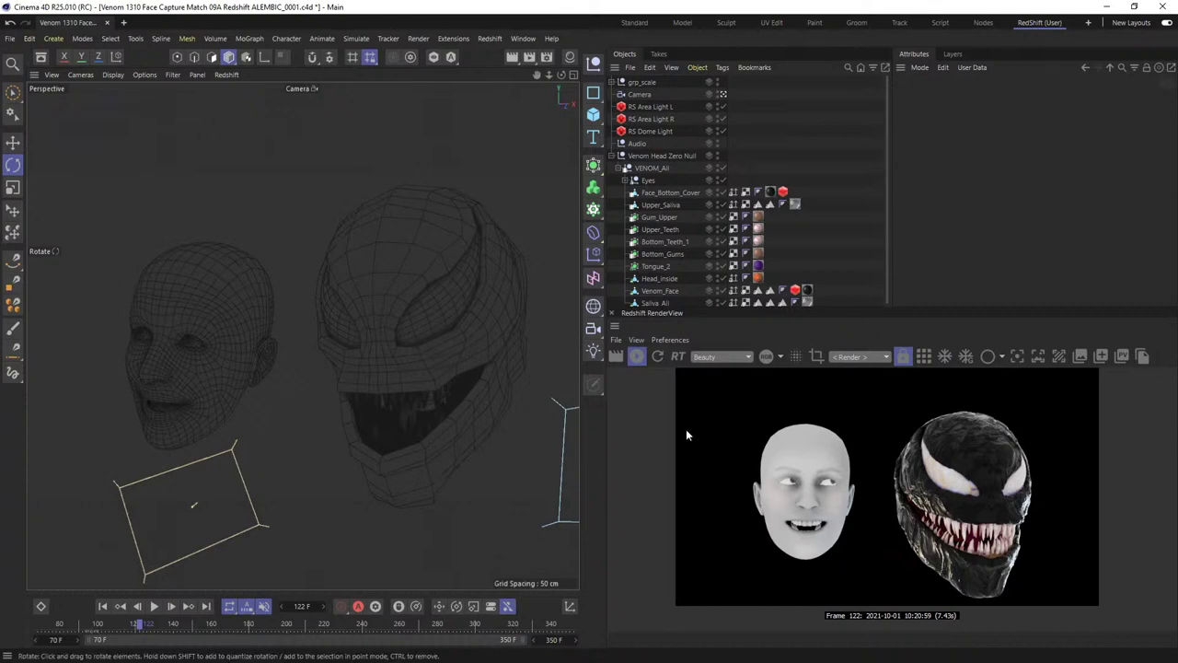
- Inspect the rendered facial expressions at frames 87, 71, 115, 162, 215, 232, 252, 274 and further along the timeline
click(74, 628)
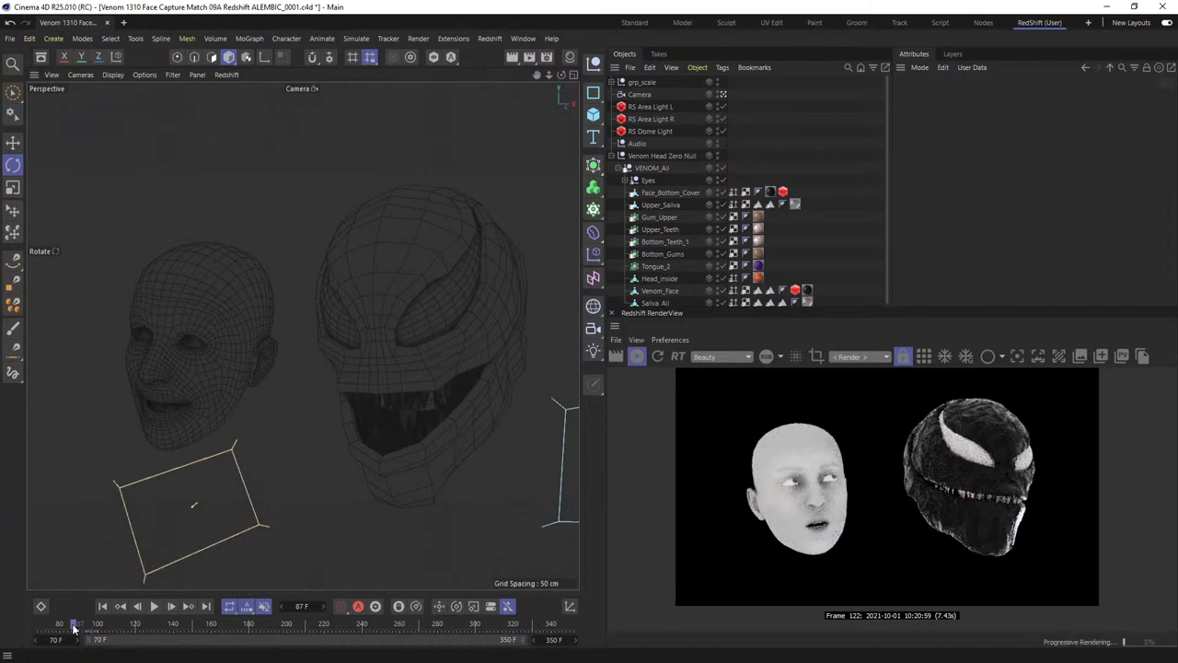
click(43, 630)
click(126, 630)
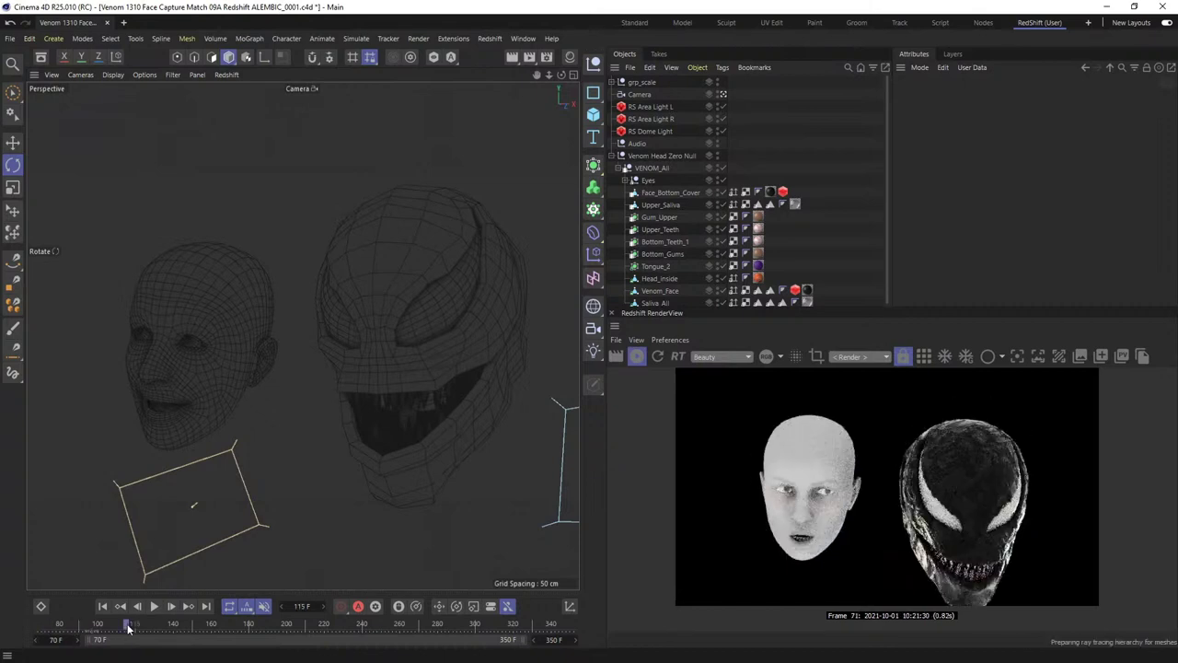
click(215, 630)
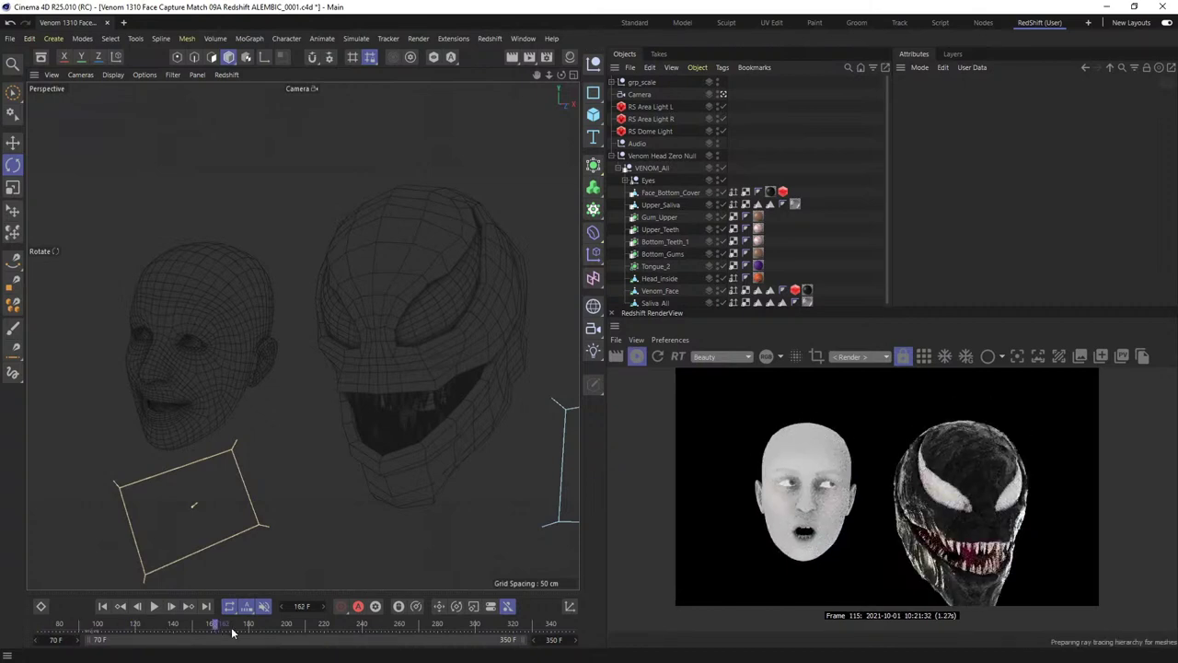
click(315, 631)
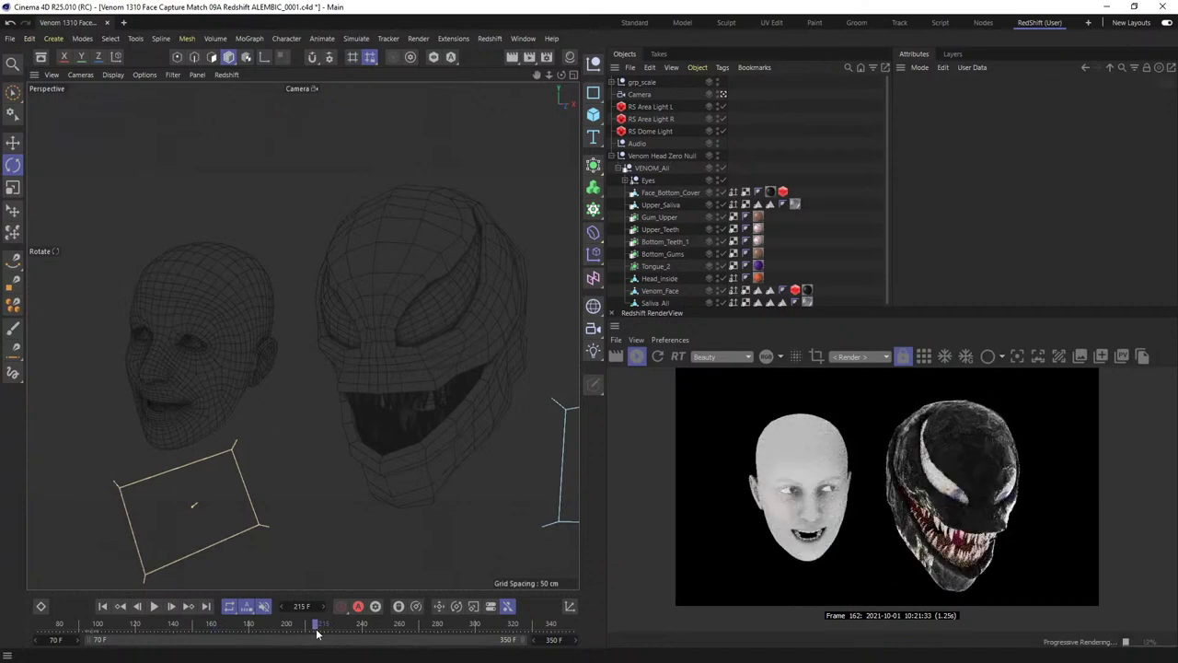
click(348, 629)
click(386, 626)
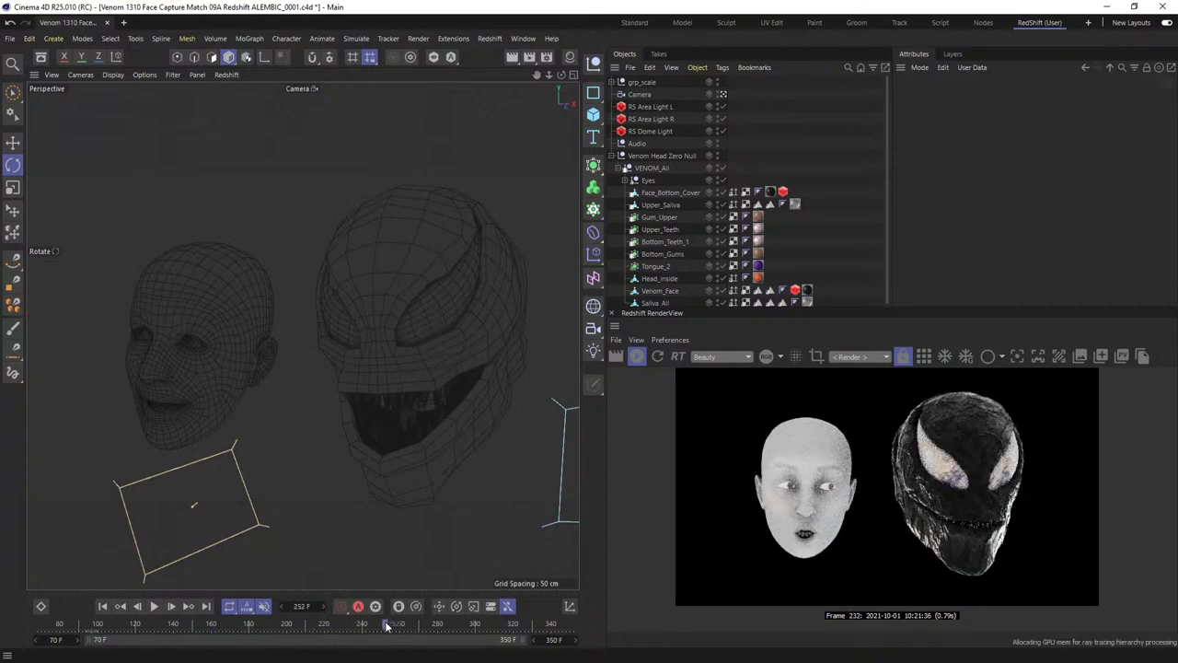
click(429, 626)
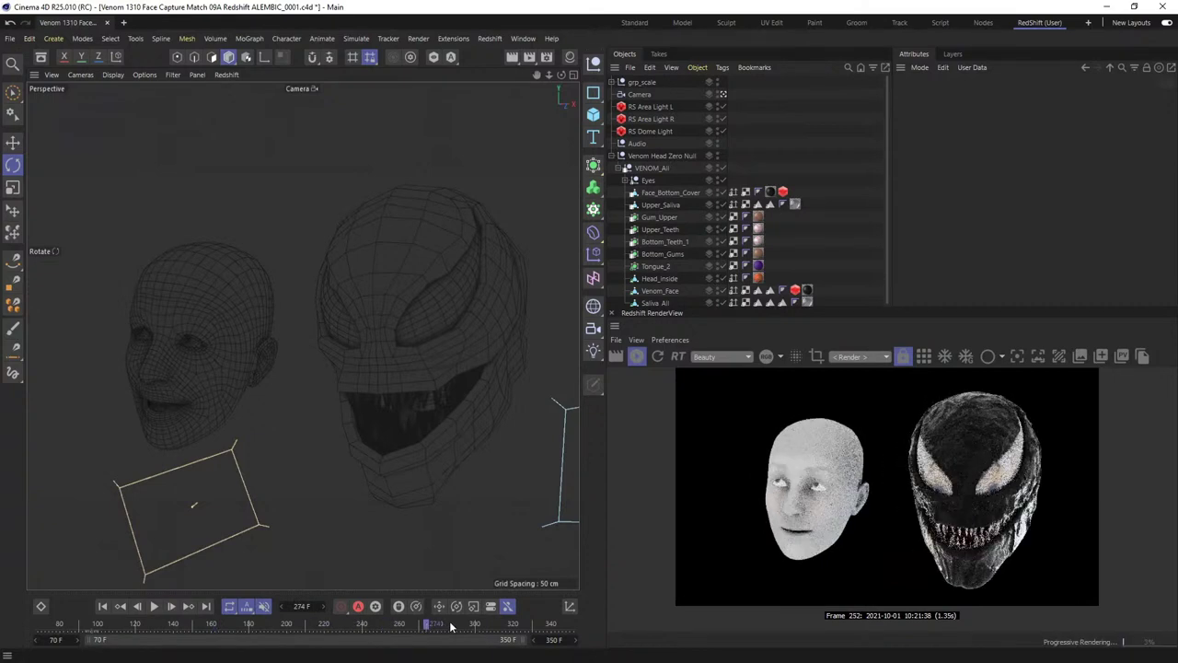
click(460, 626)
click(490, 626)
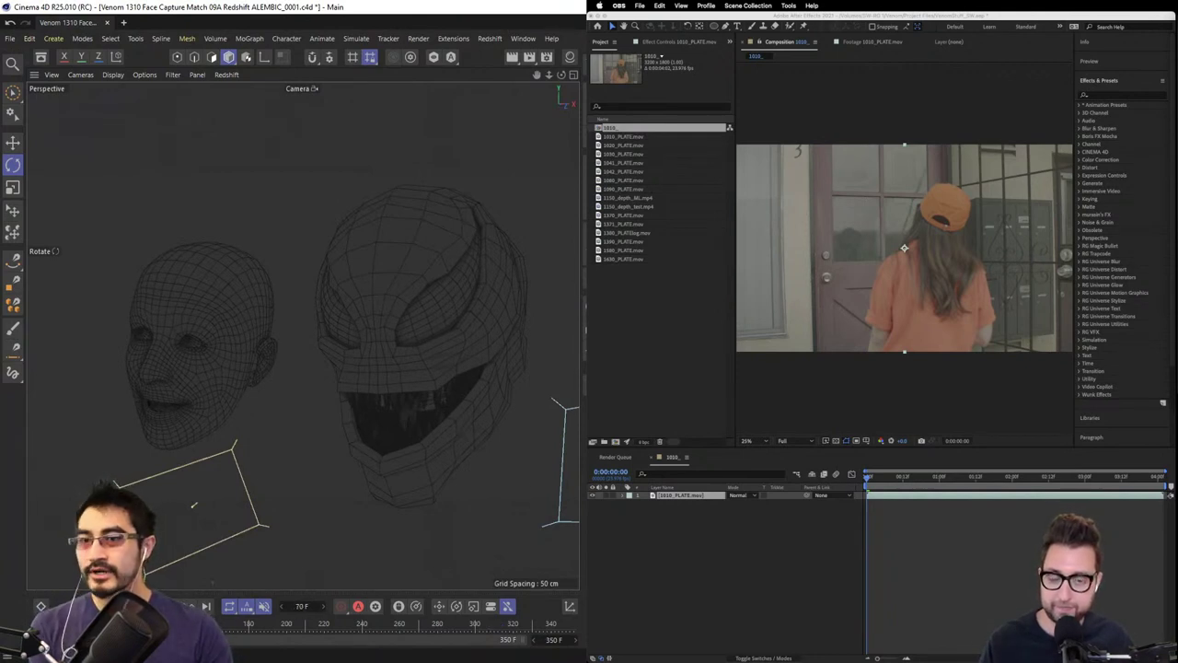
- Quit Cinema 4D with the project saved, and reopen the recent Venom 1310 Face project ending in _0001 after restarting
key(alt+F4)
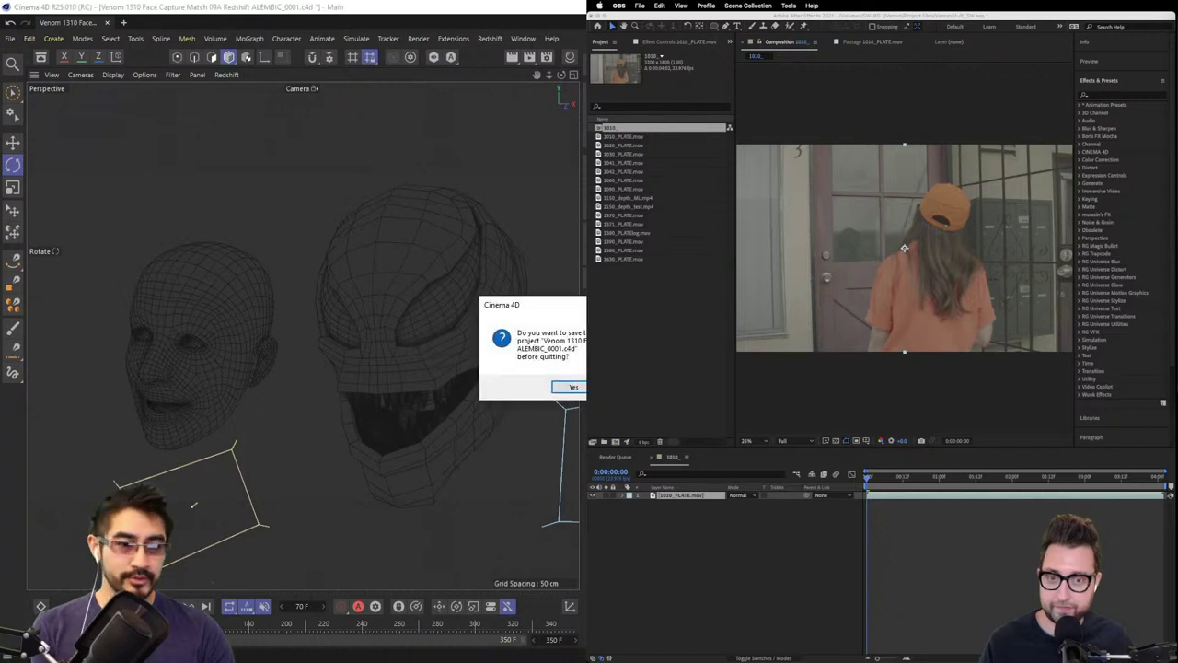
key(Return)
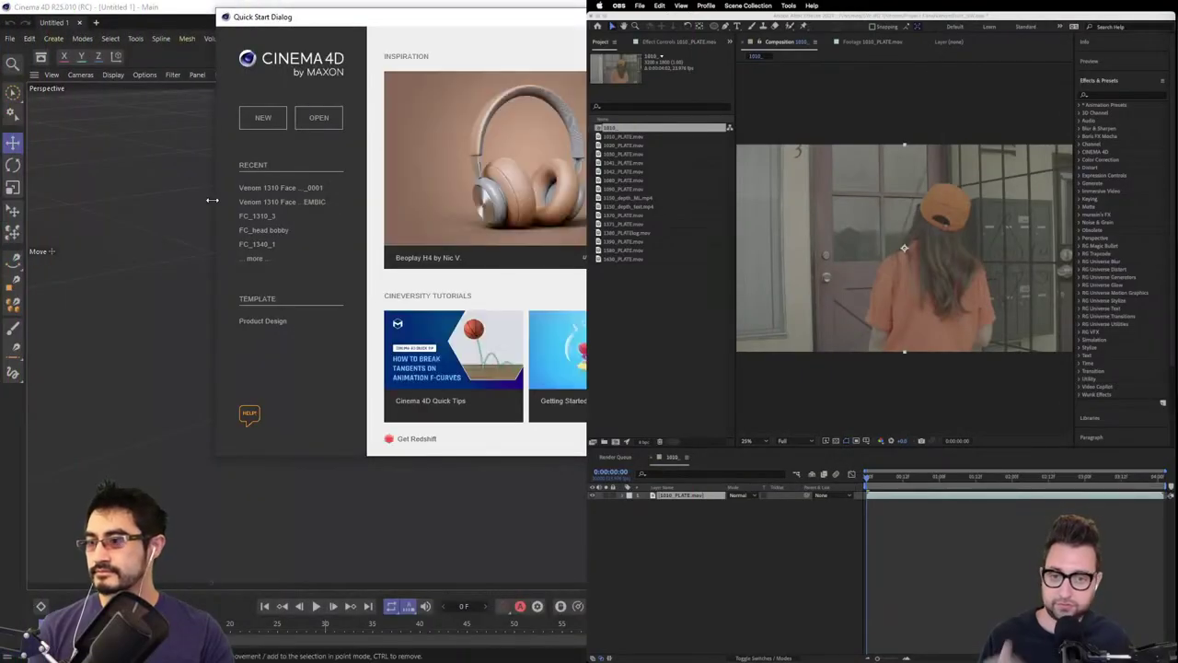
click(309, 188)
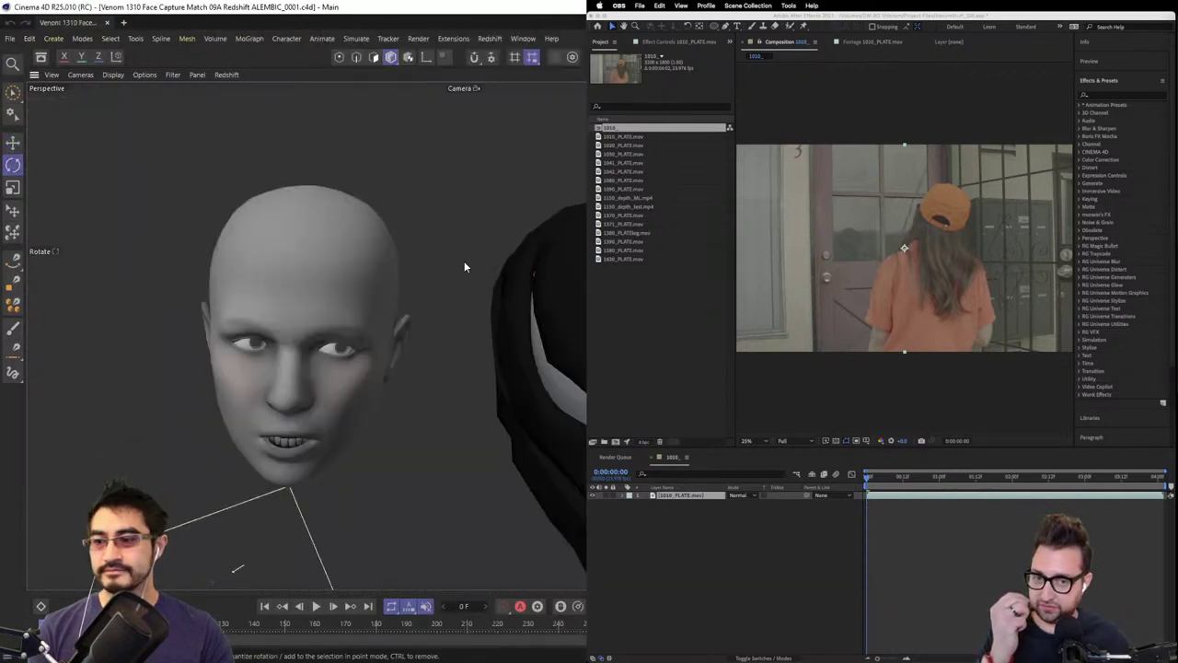
- Play the animation with both heads framed in the viewport, and scrub the timeline to frame 283
drag(469, 263, 513, 278)
drag(584, 396, 521, 339)
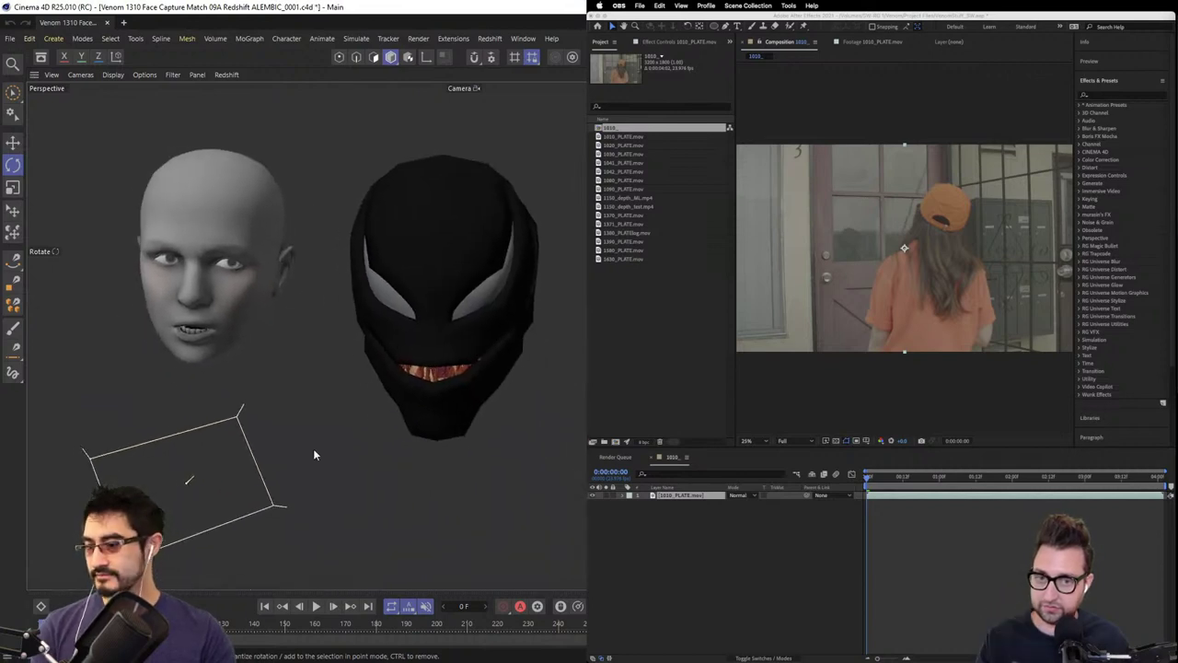
click(316, 607)
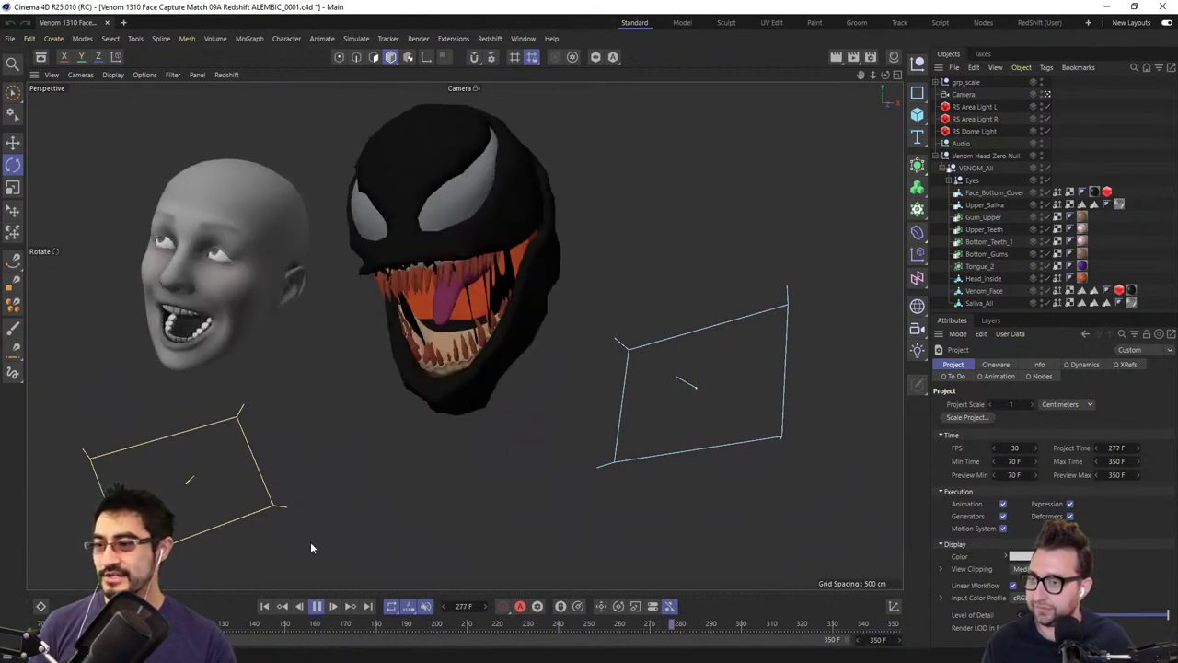
click(309, 630)
drag(320, 632, 691, 635)
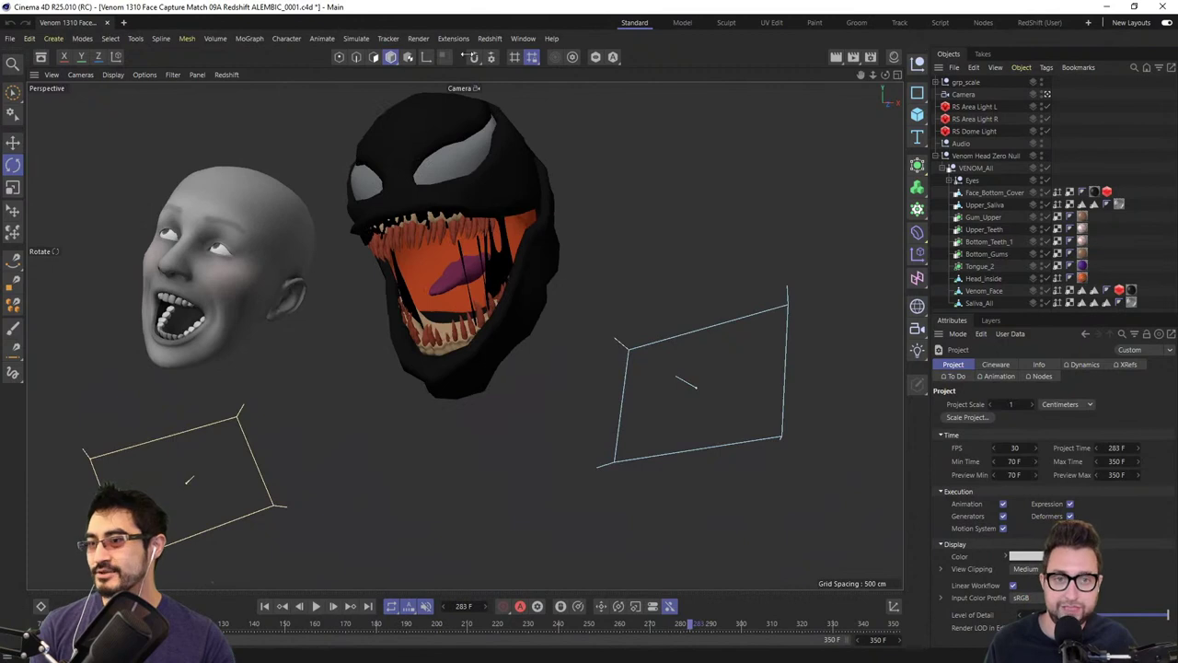
- Switch the interface to the RedShift (User) layout
click(522, 39)
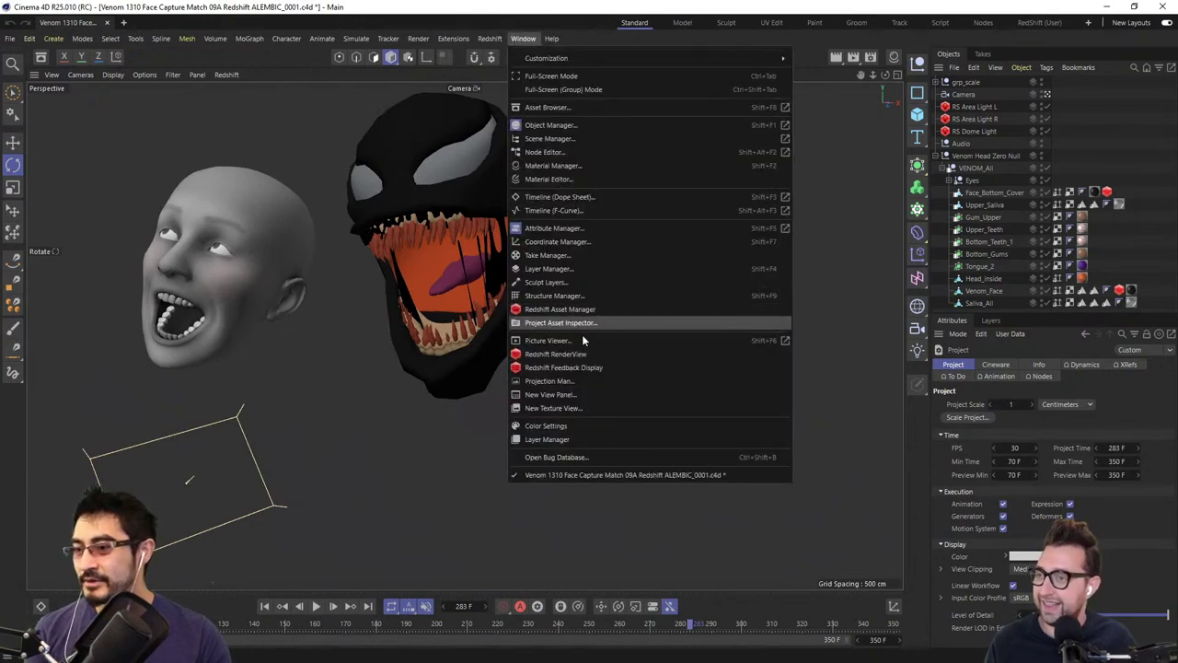
click(1038, 22)
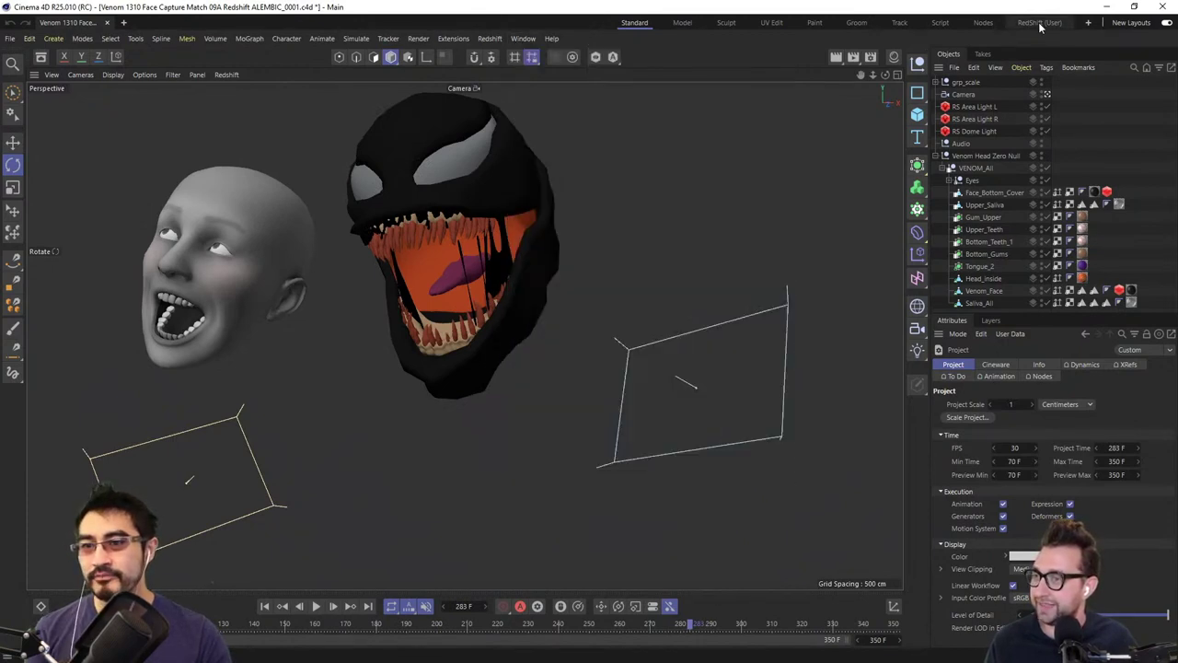
click(1037, 22)
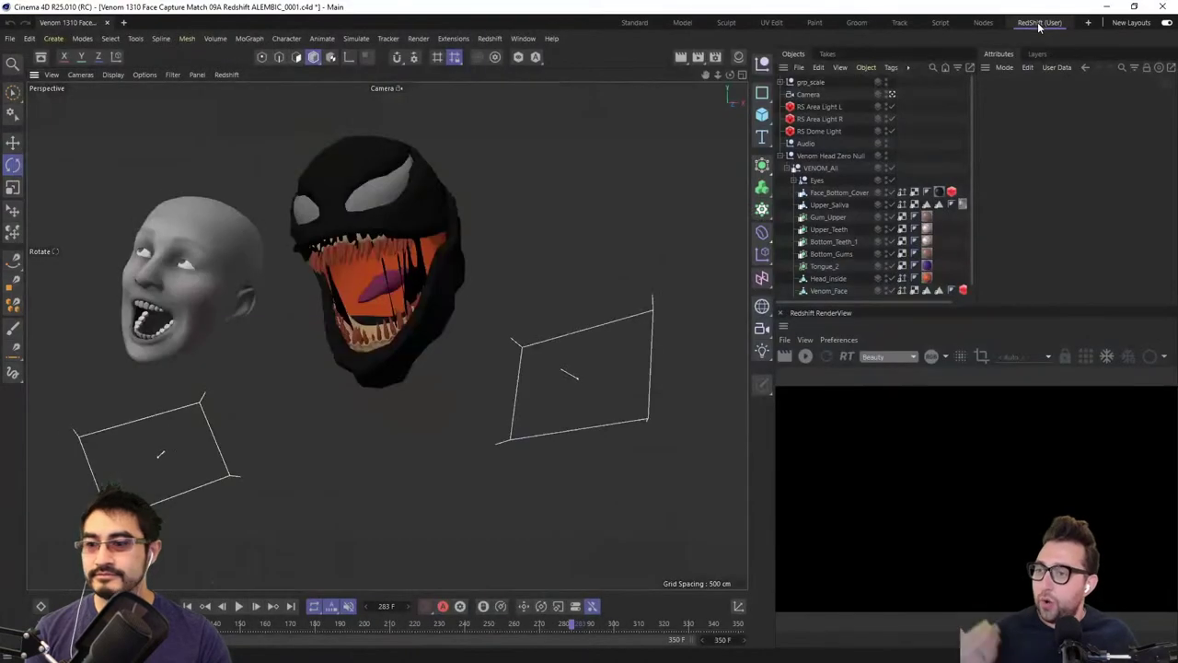
- Start the live Redshift render with both heads in view, and widen the RenderView area
click(808, 356)
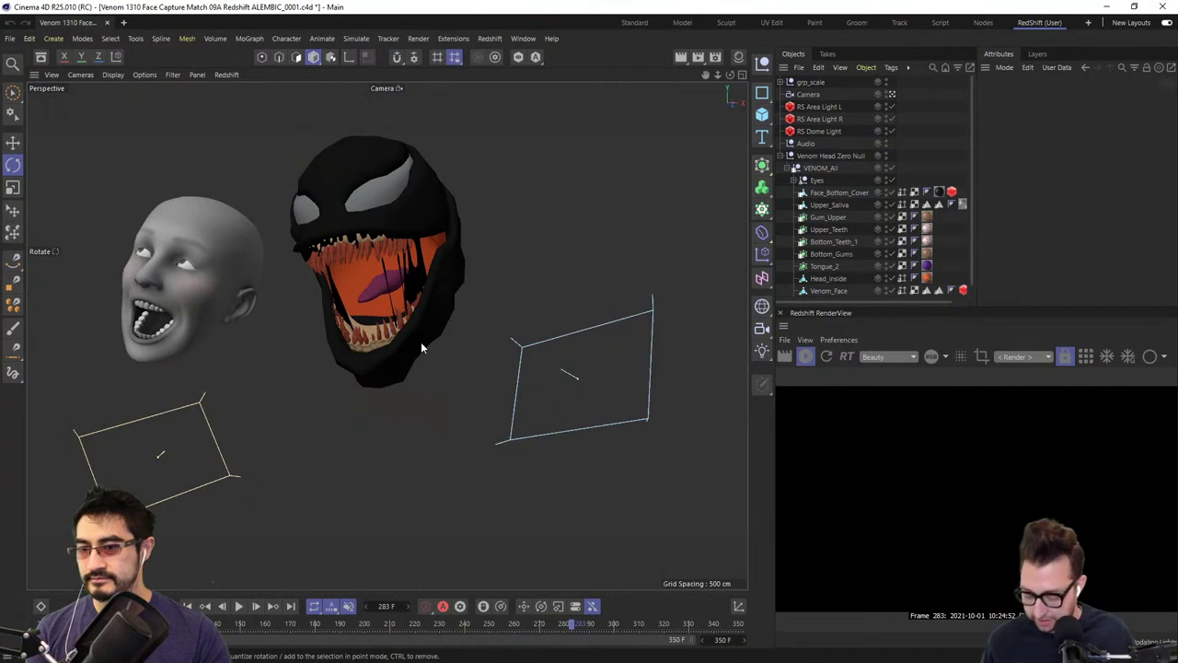
scroll(400, 341, up, 1)
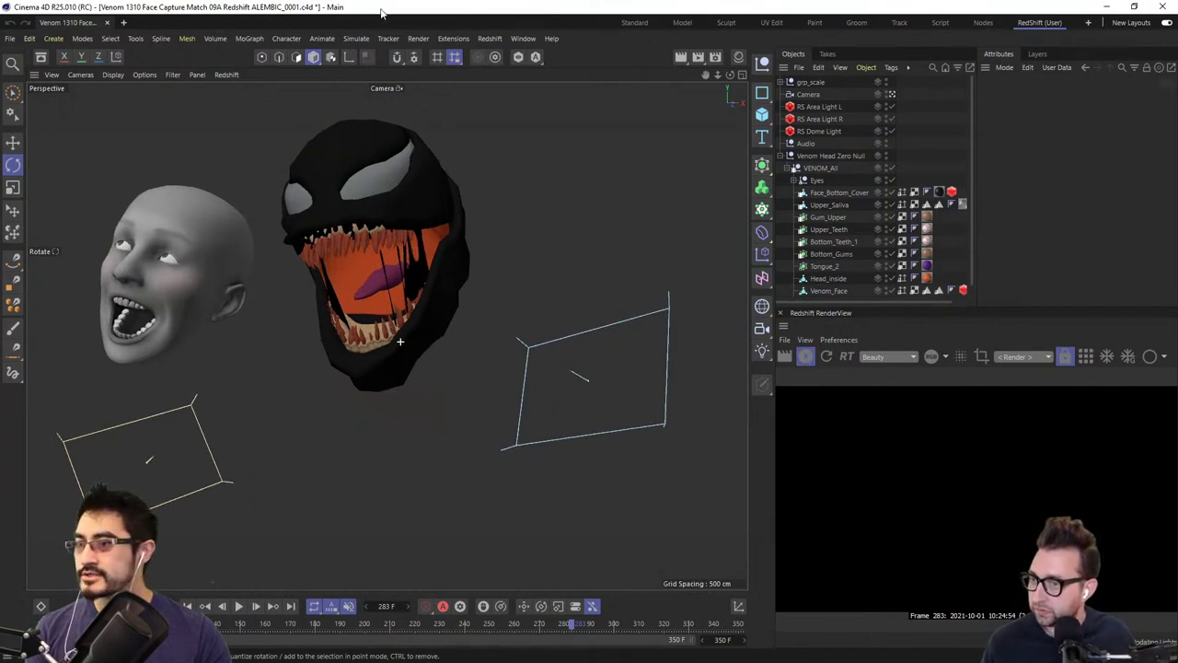
key(ctrl+shift+z)
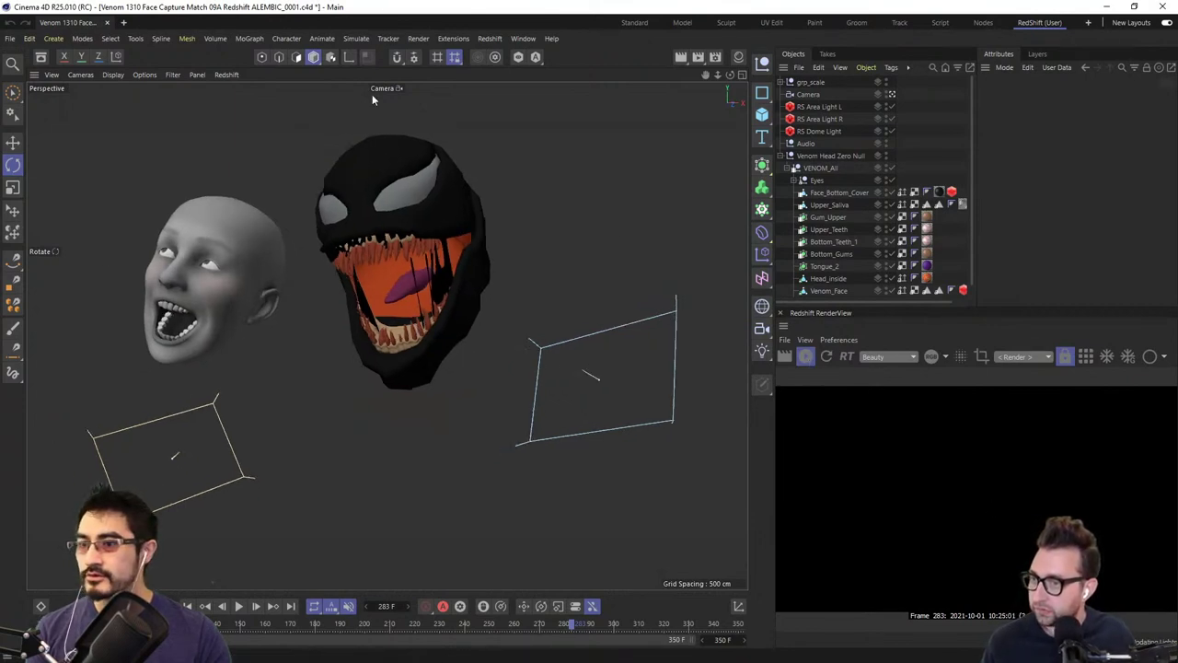
click(791, 361)
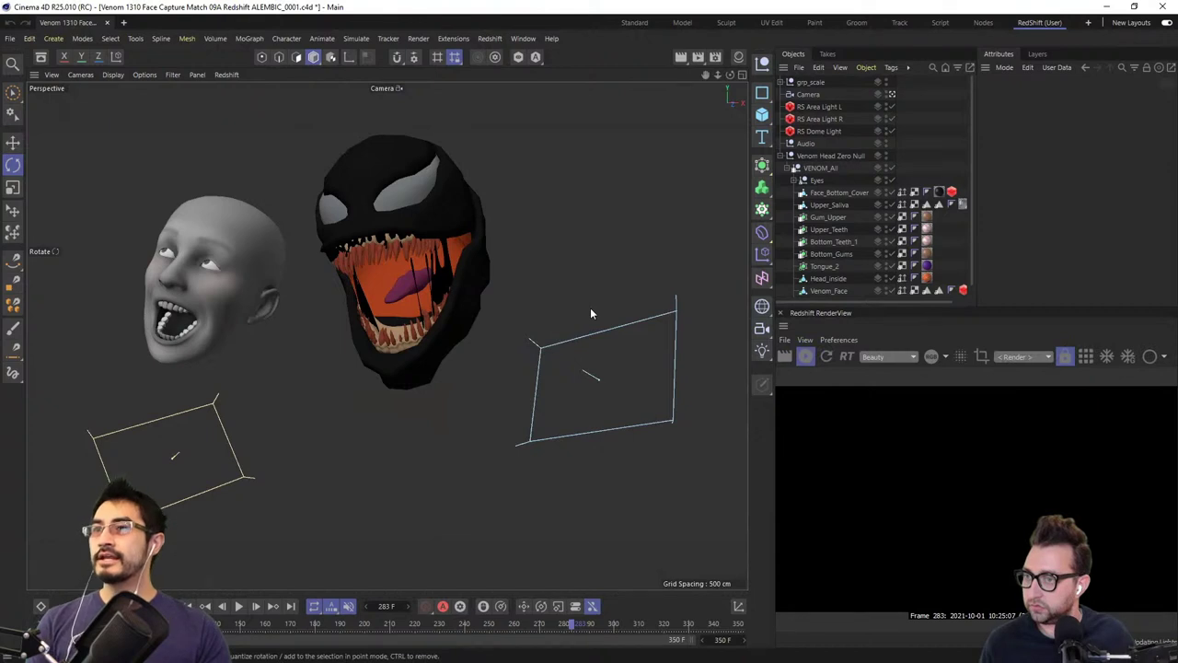
drag(590, 288, 599, 300)
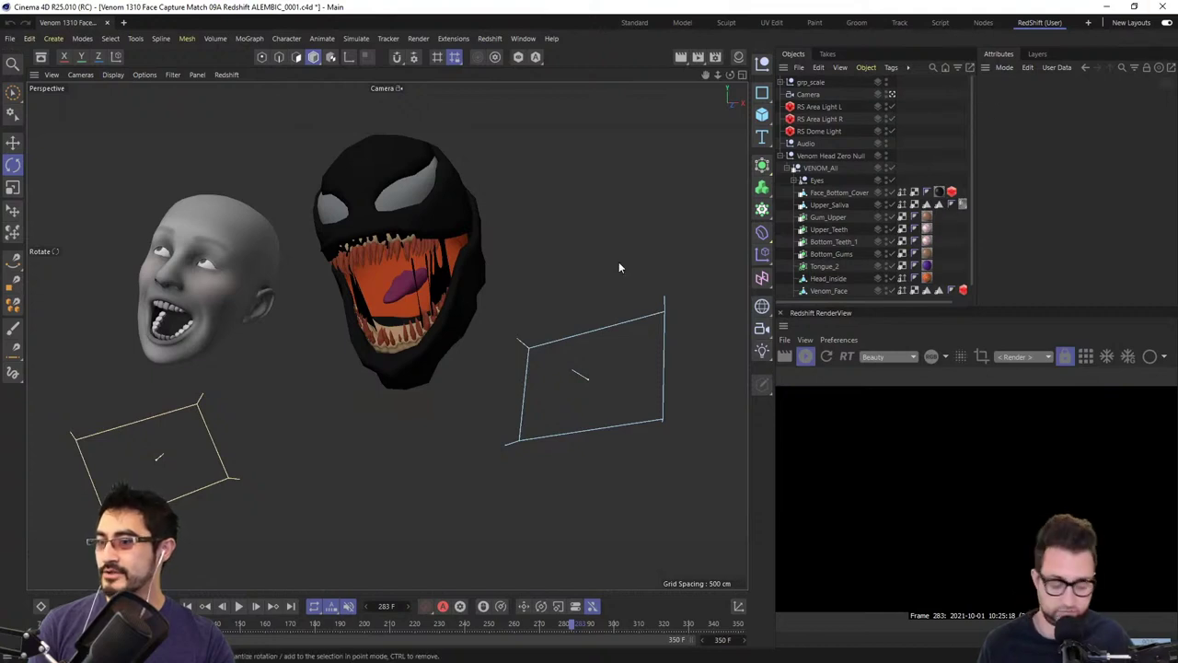
scroll(578, 242, down, 2)
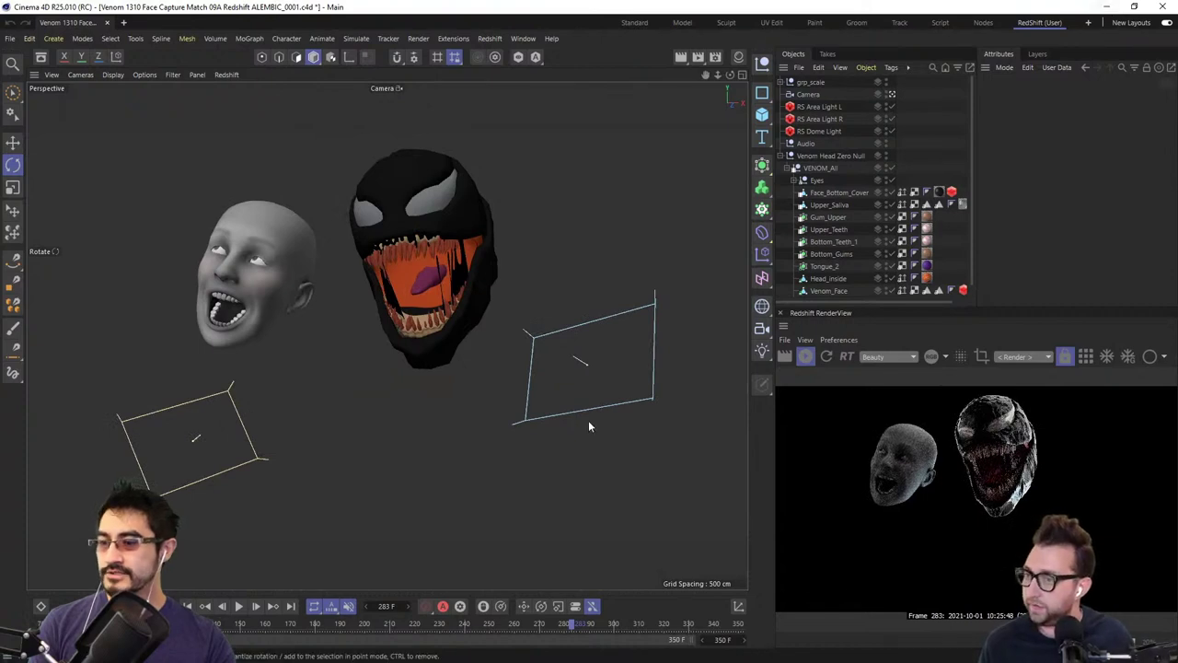
scroll(589, 421, up, 2)
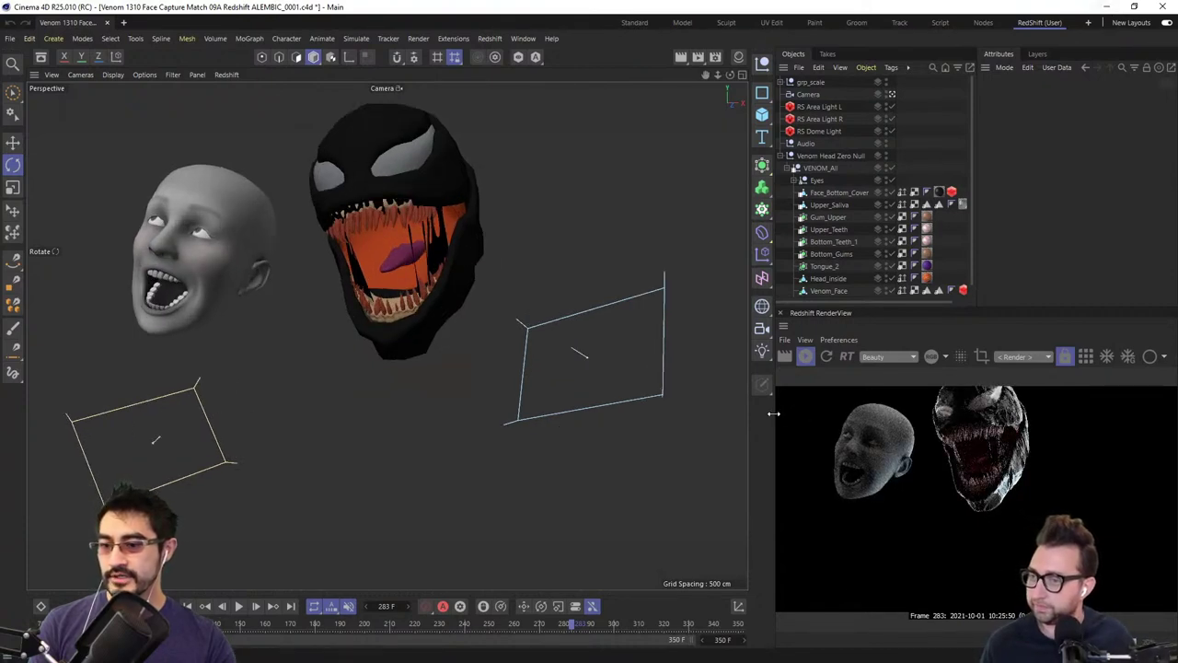
drag(773, 407, 641, 421)
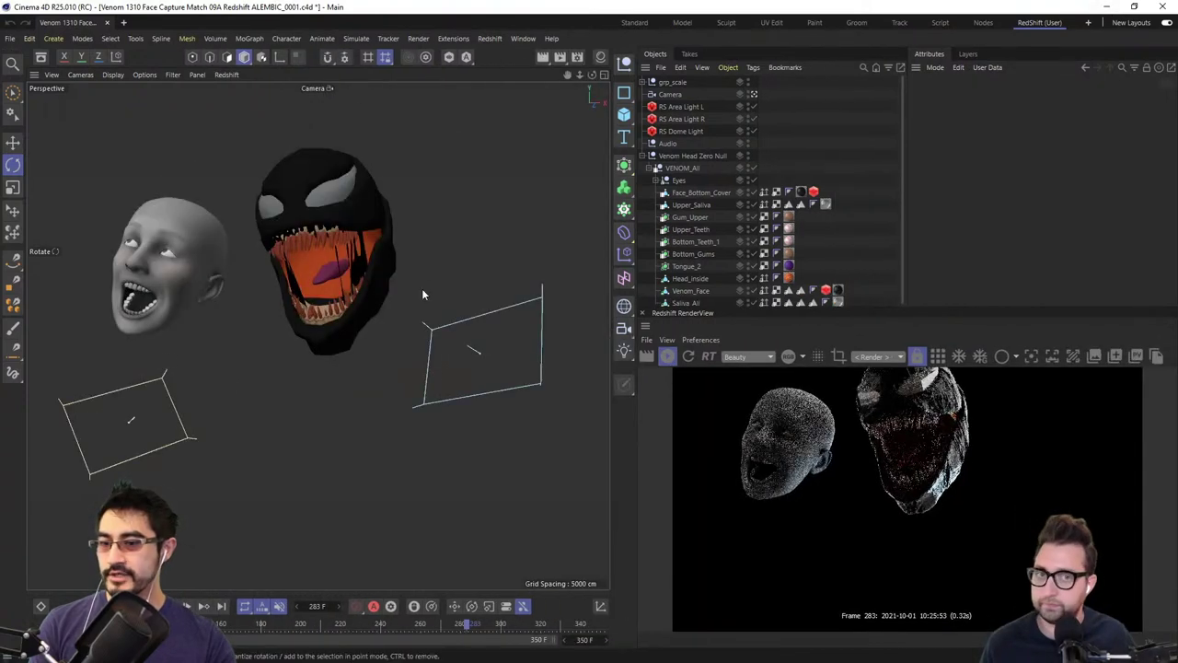
- Examine Venom's open mouth, teeth, saliva strands and tongue up close from several angles in the viewport and live render
drag(421, 294, 450, 381)
scroll(448, 378, up, 2)
scroll(360, 385, up, 5)
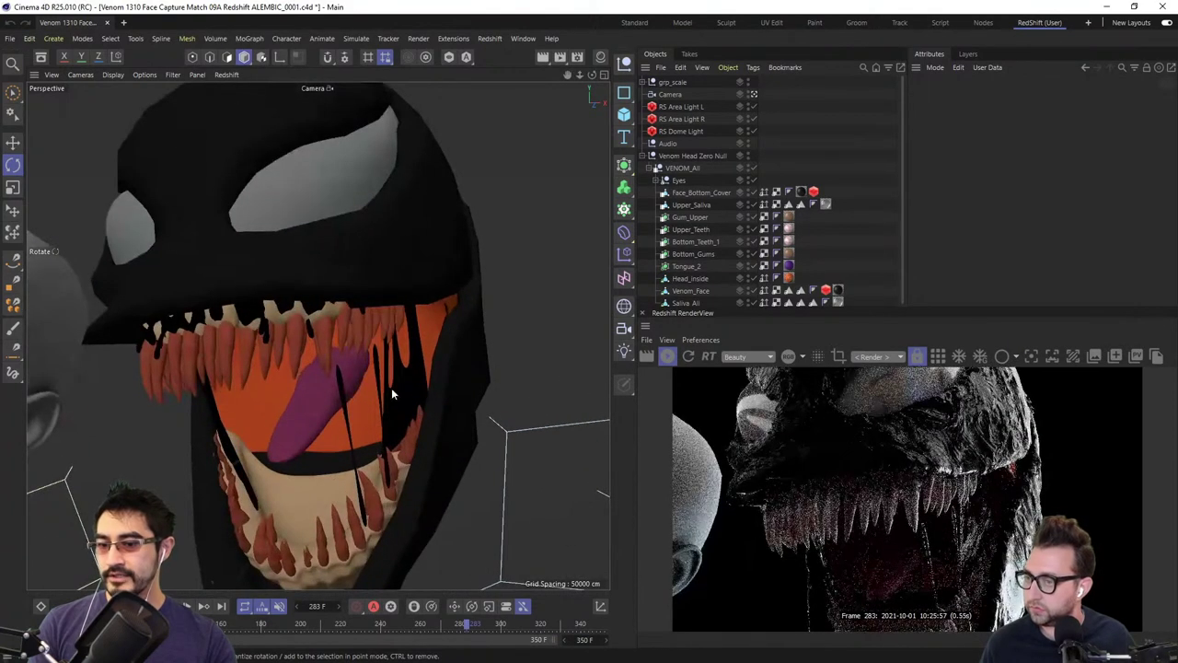
drag(391, 387, 353, 384)
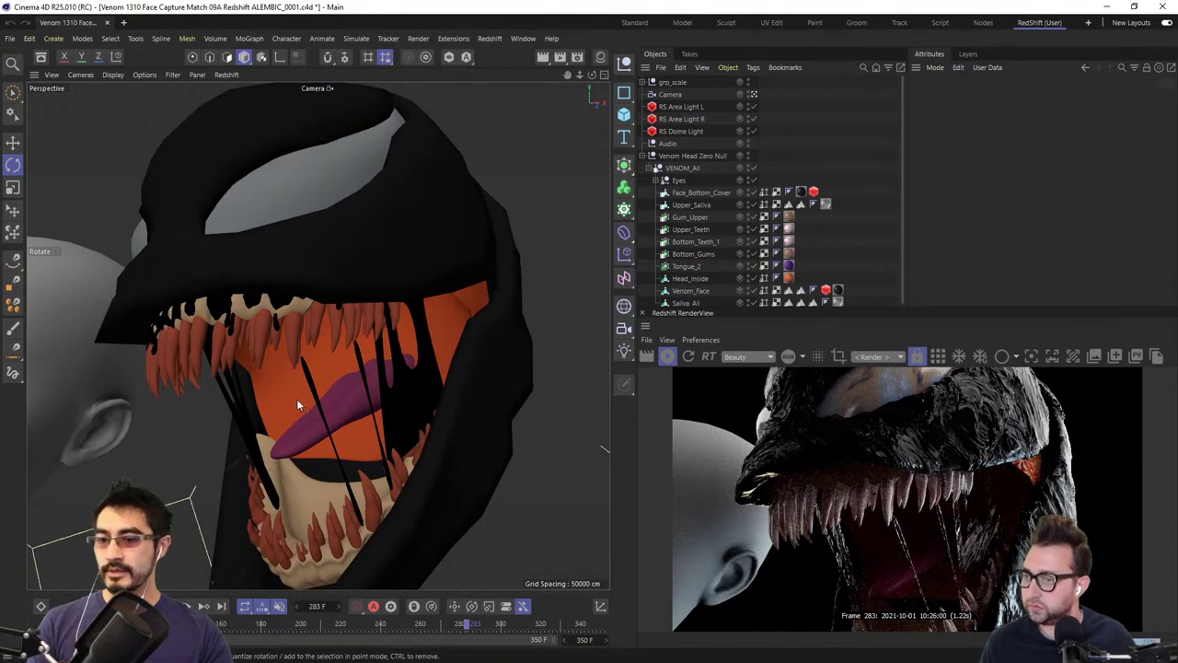
drag(296, 398, 303, 360)
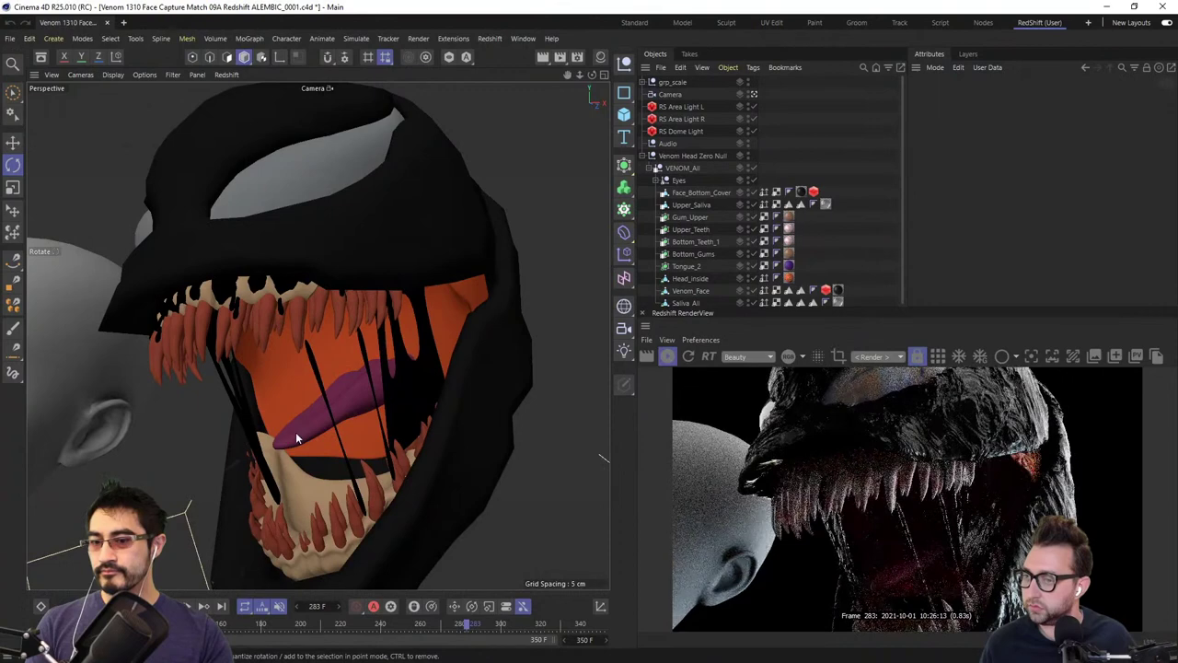
drag(270, 454, 270, 404)
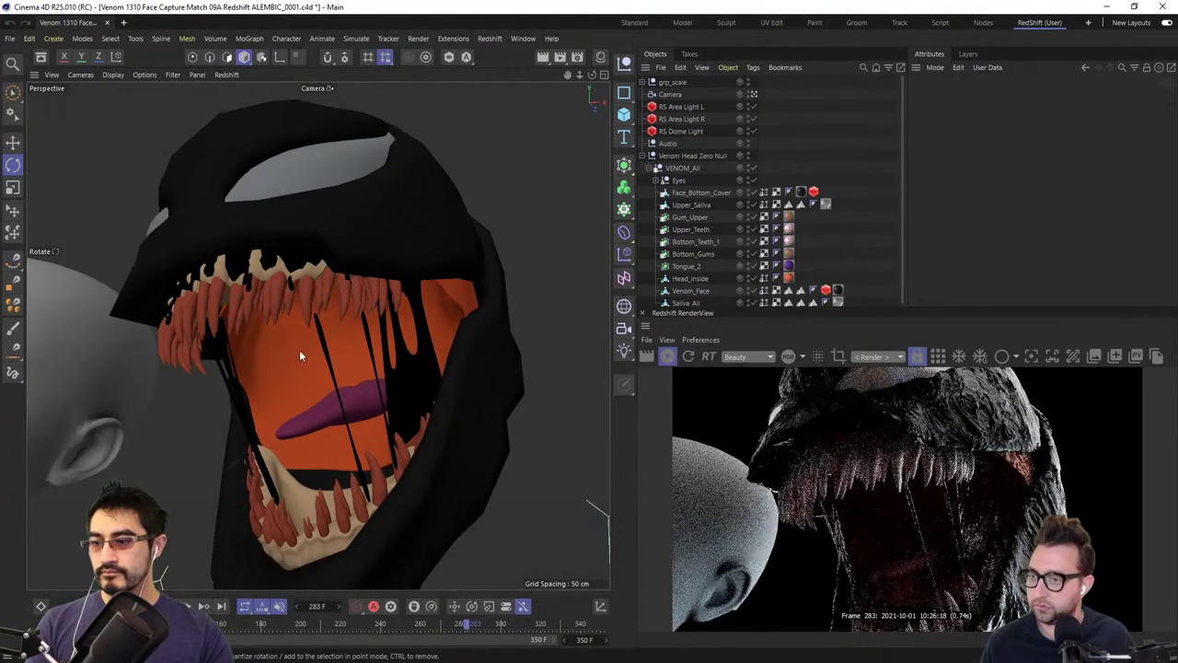
drag(298, 353, 349, 295)
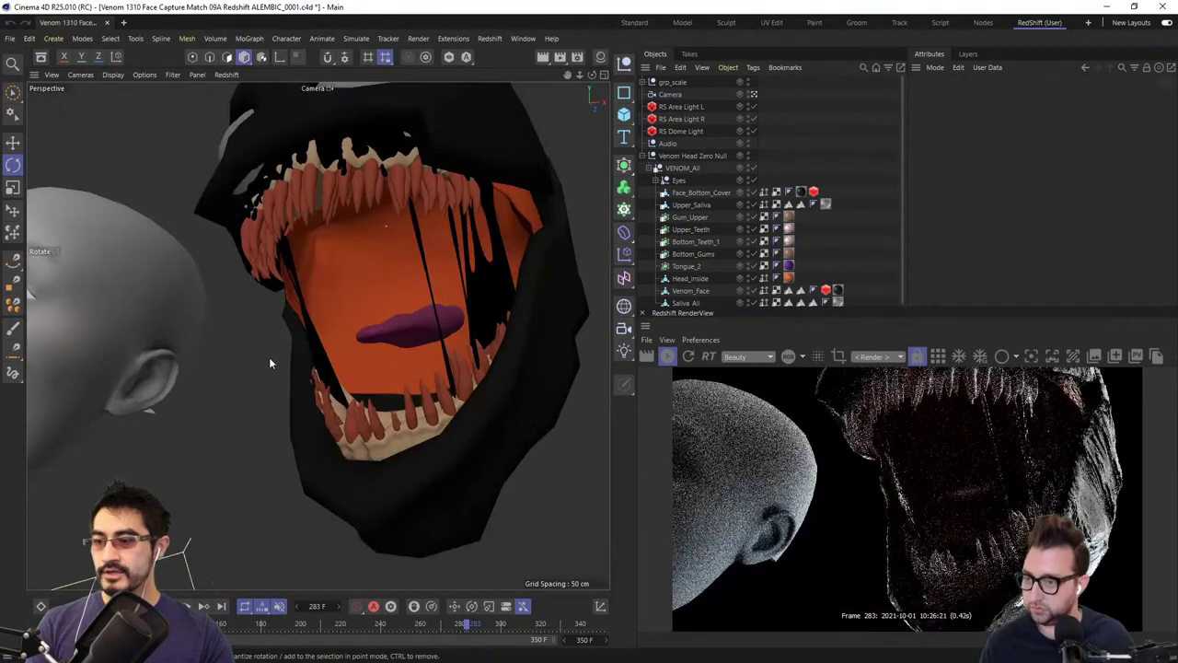
scroll(269, 358, down, 3)
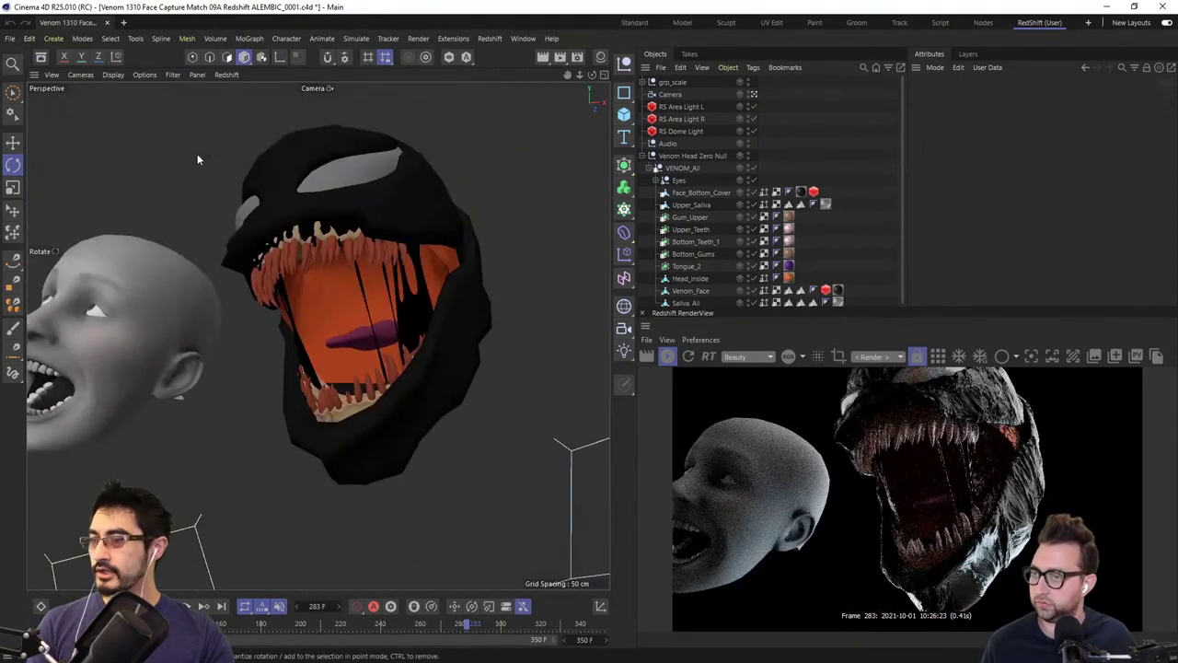
- Check the Venom eye, Upper_Saliva and Venom_Face objects in component modes, ending with Head_Inside selected in Edges mode
click(375, 164)
click(209, 57)
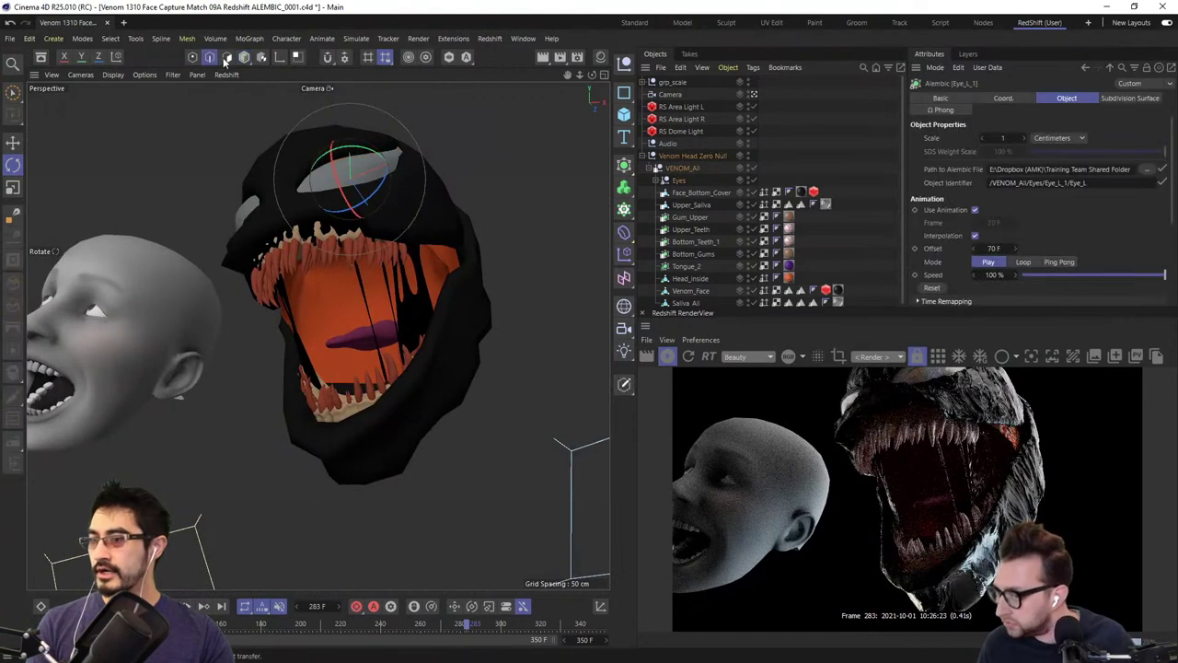
click(192, 57)
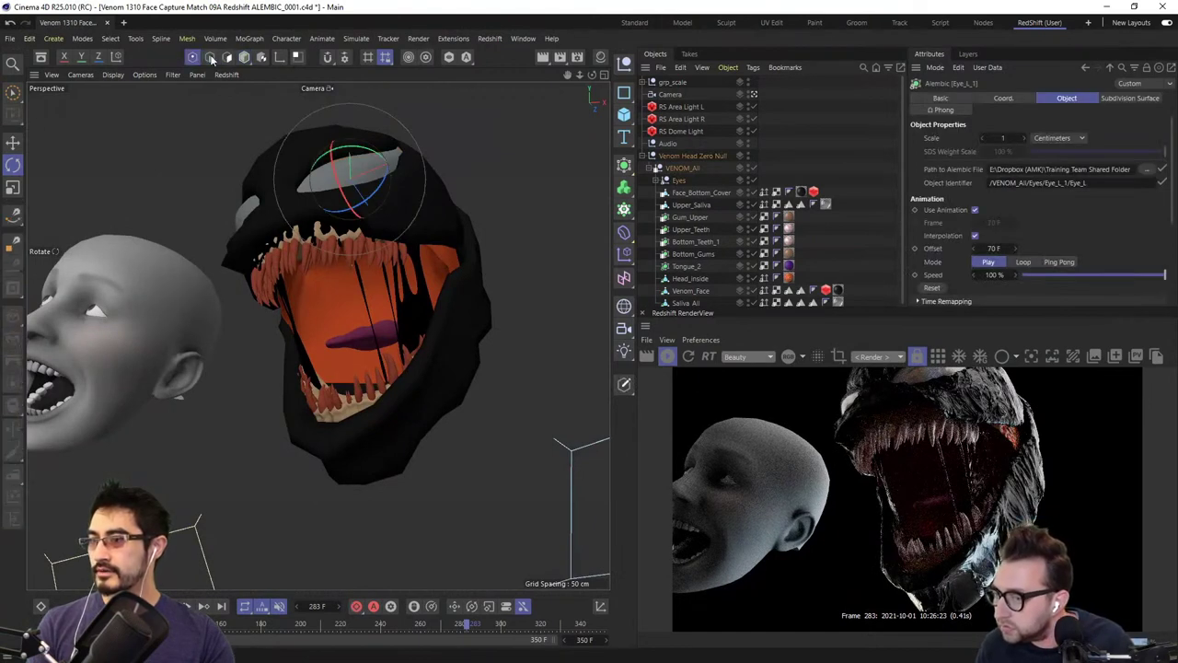
click(692, 205)
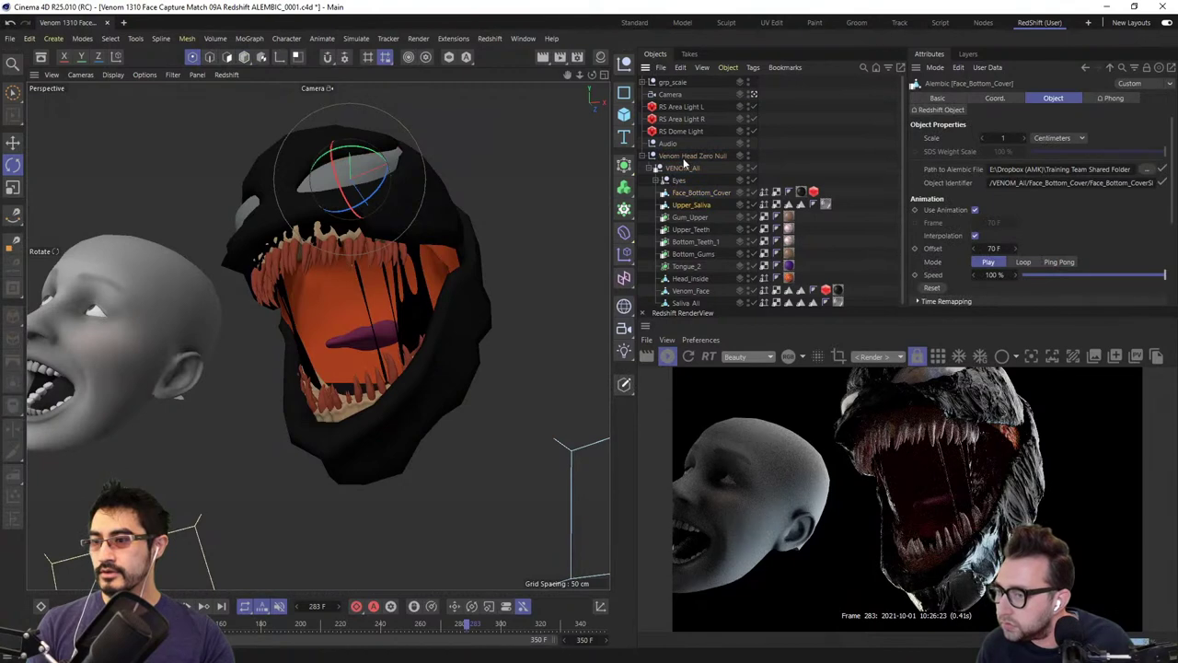
click(691, 289)
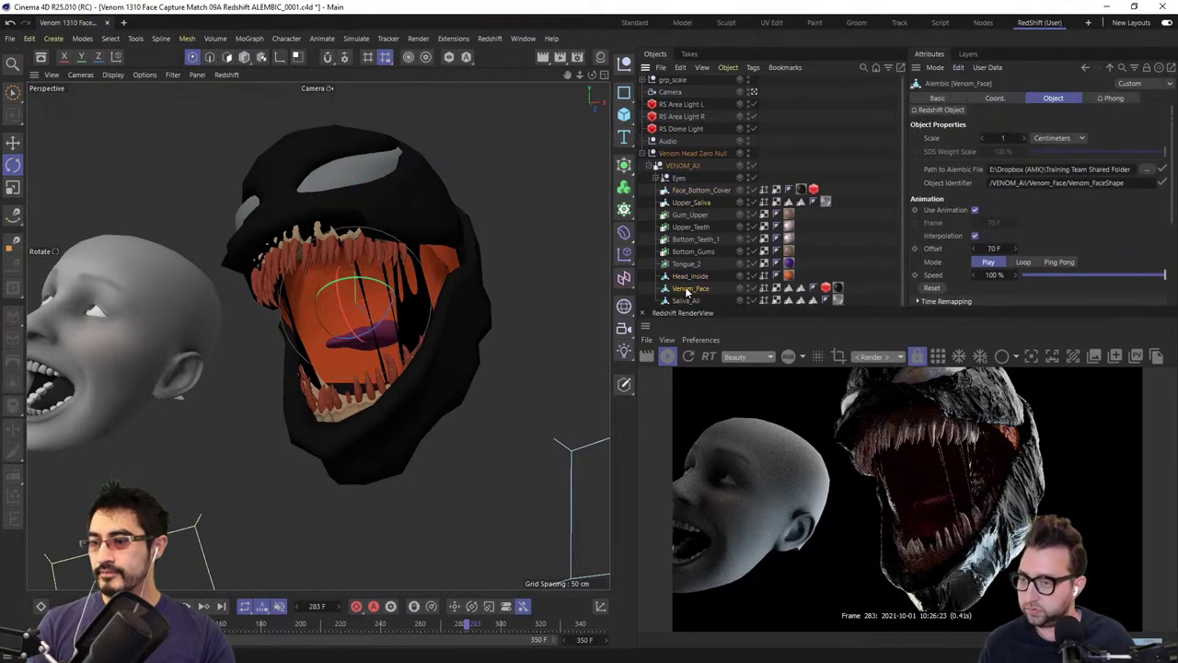
click(688, 276)
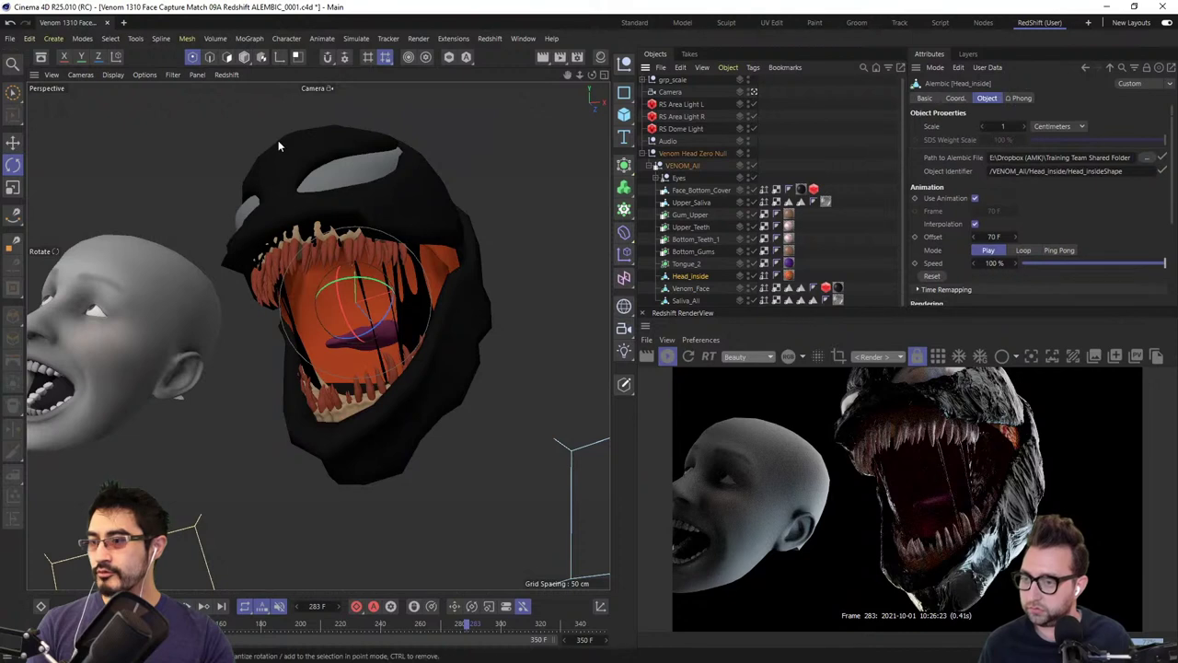
click(210, 57)
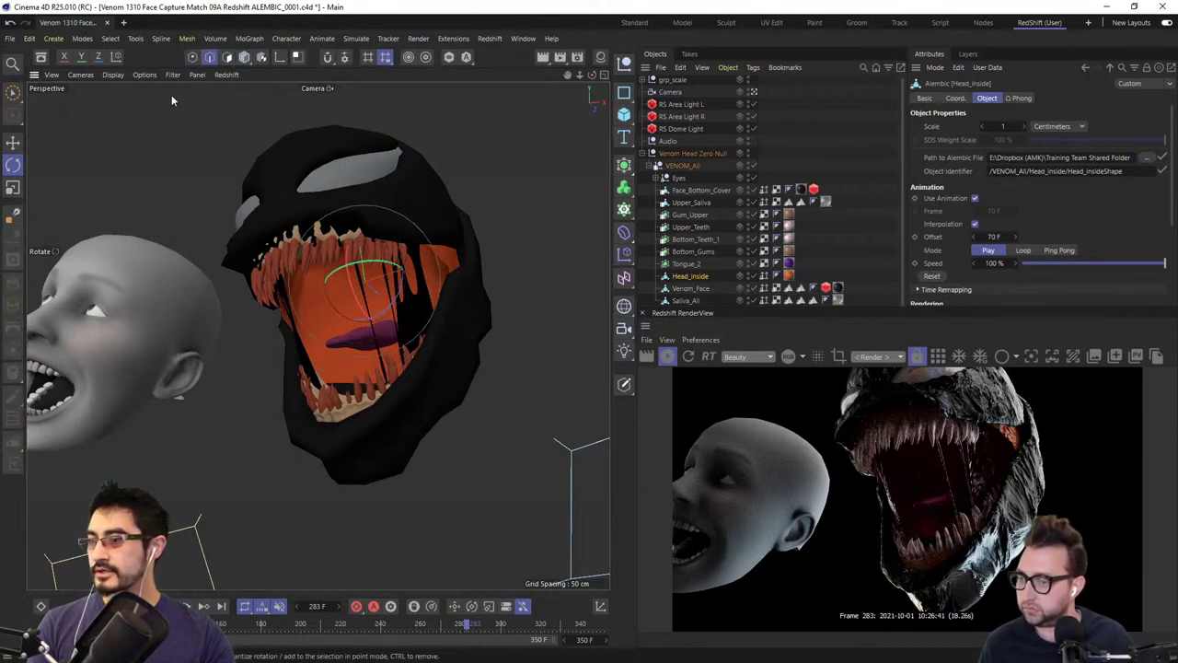
- Set the viewport display to Hidden Line and view the mesh of both heads
click(113, 75)
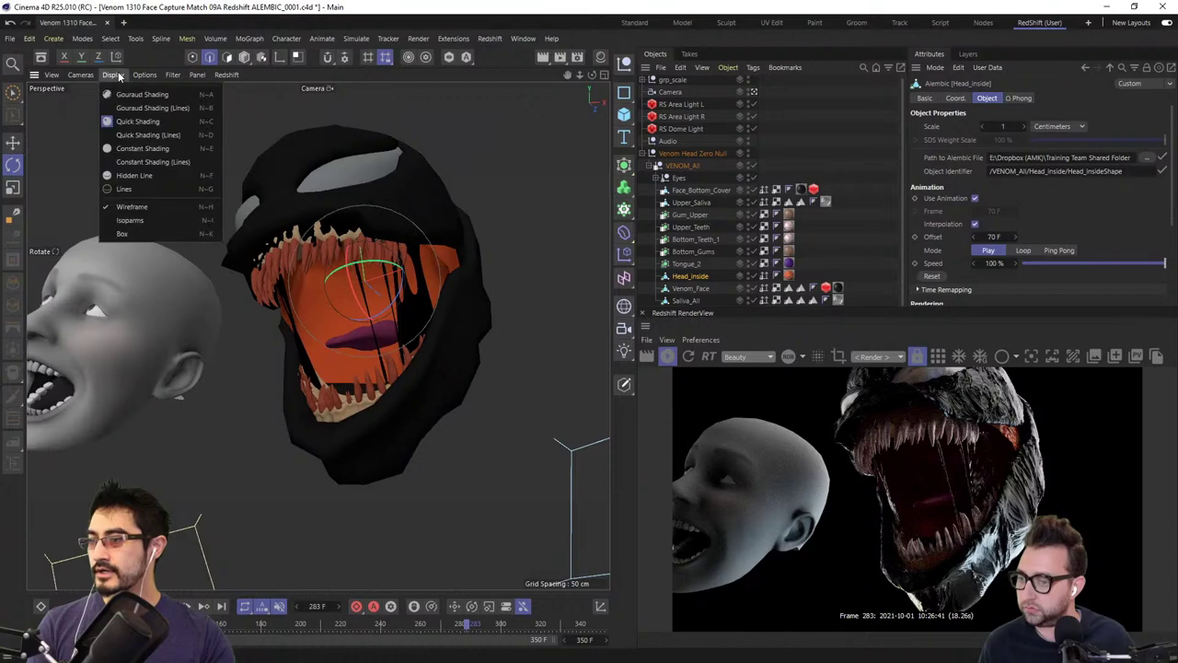
click(147, 175)
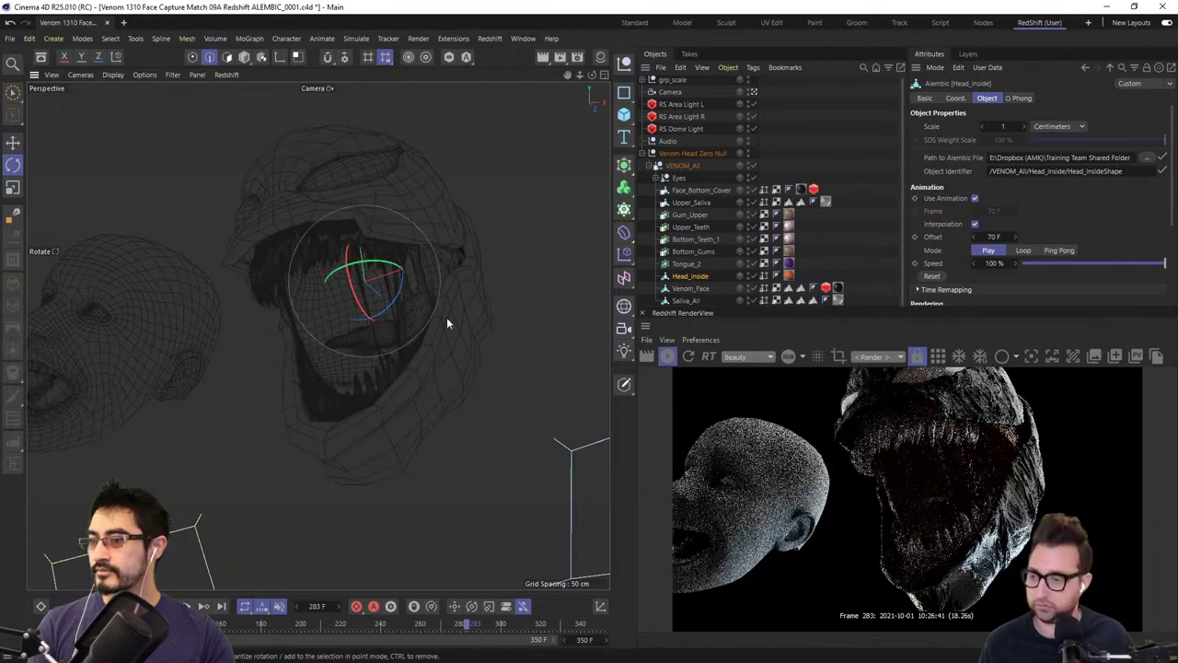
drag(425, 270, 500, 283)
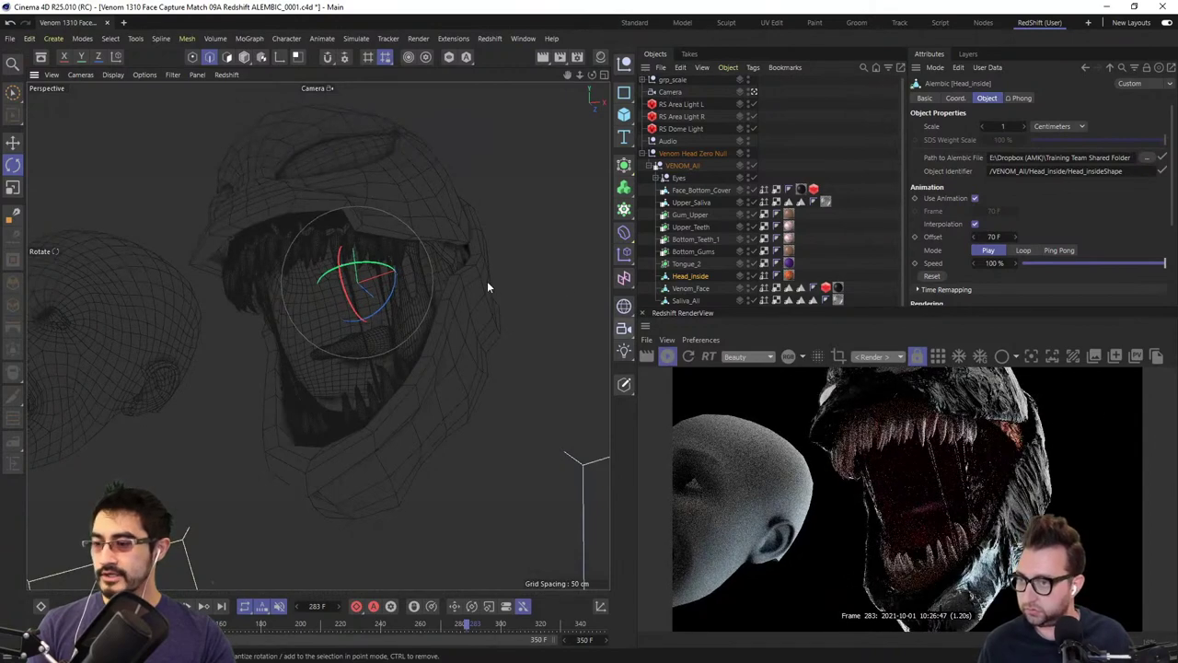
key(ctrl+shift+z)
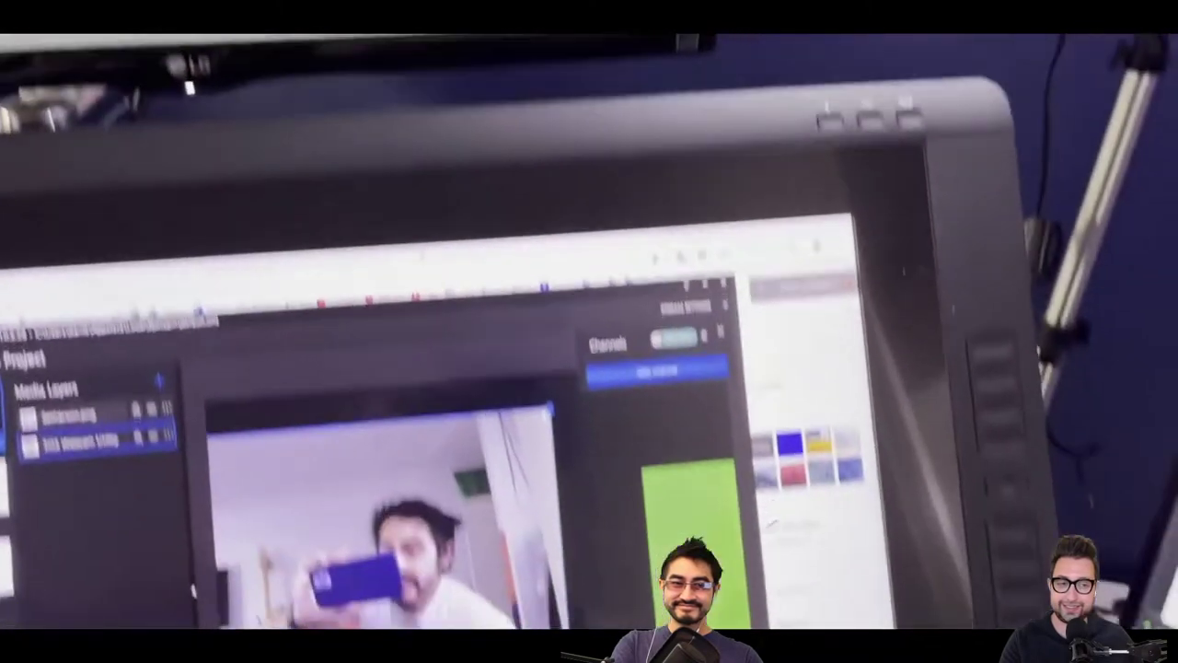
click(694, 606)
drag(692, 609, 586, 580)
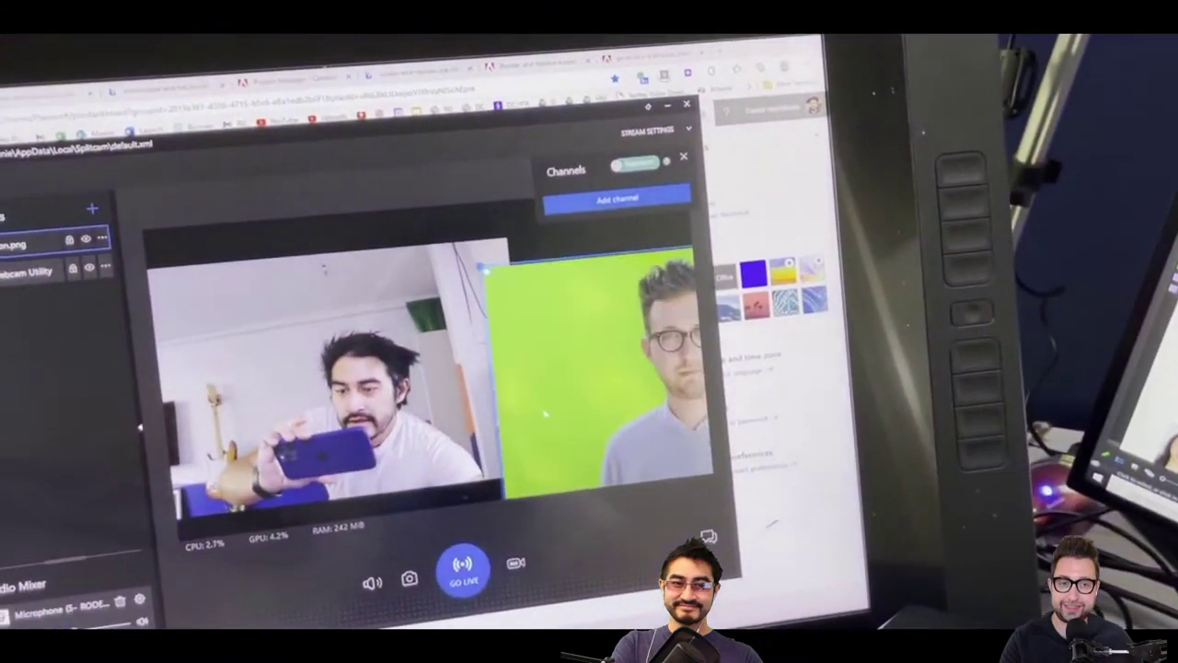
drag(545, 413, 494, 438)
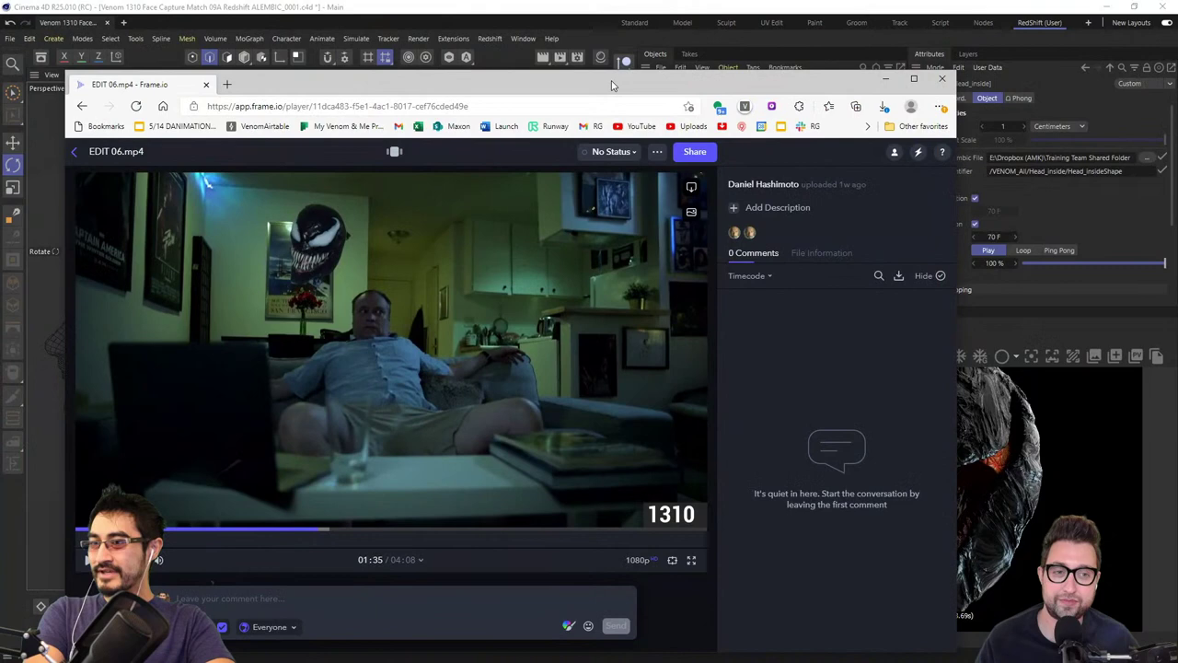
- Maximize the Frame.io browser window and review shot 1310 of EDIT 06.mp4 from around 01:28
double_click(612, 85)
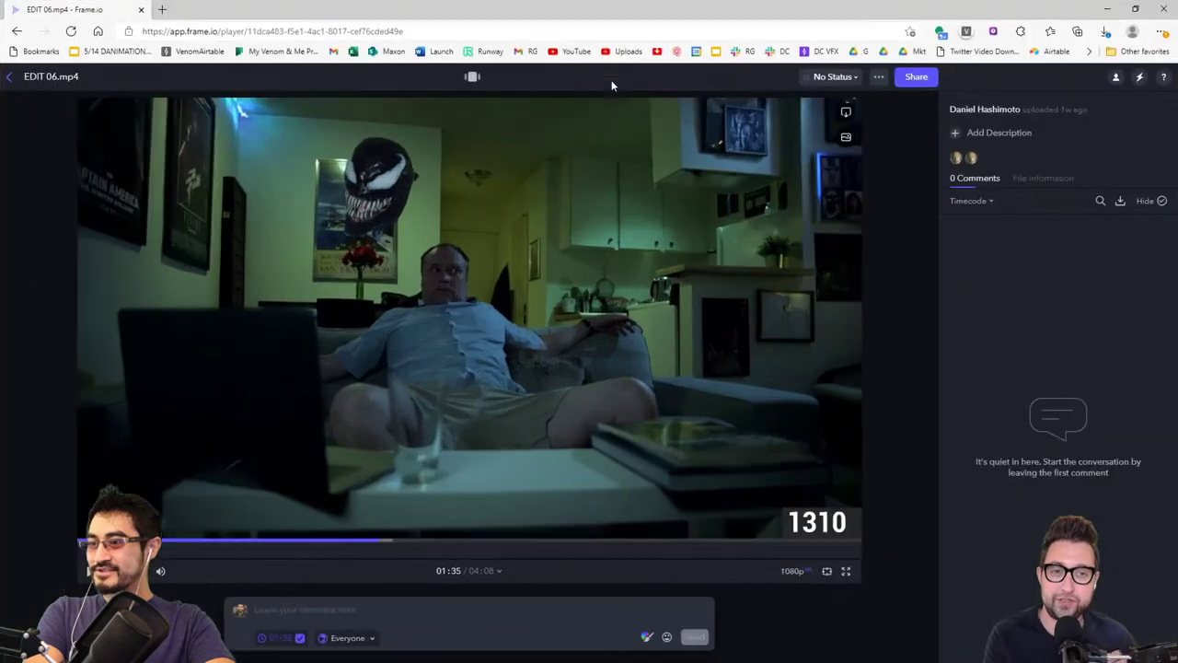
click(358, 542)
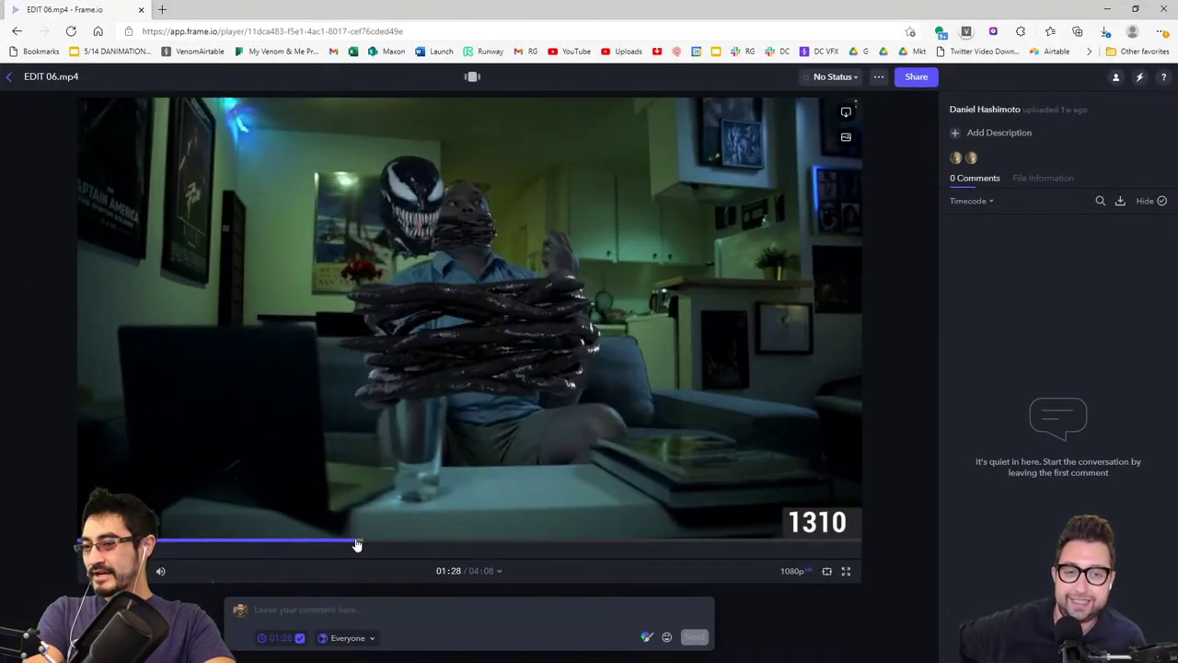
click(331, 541)
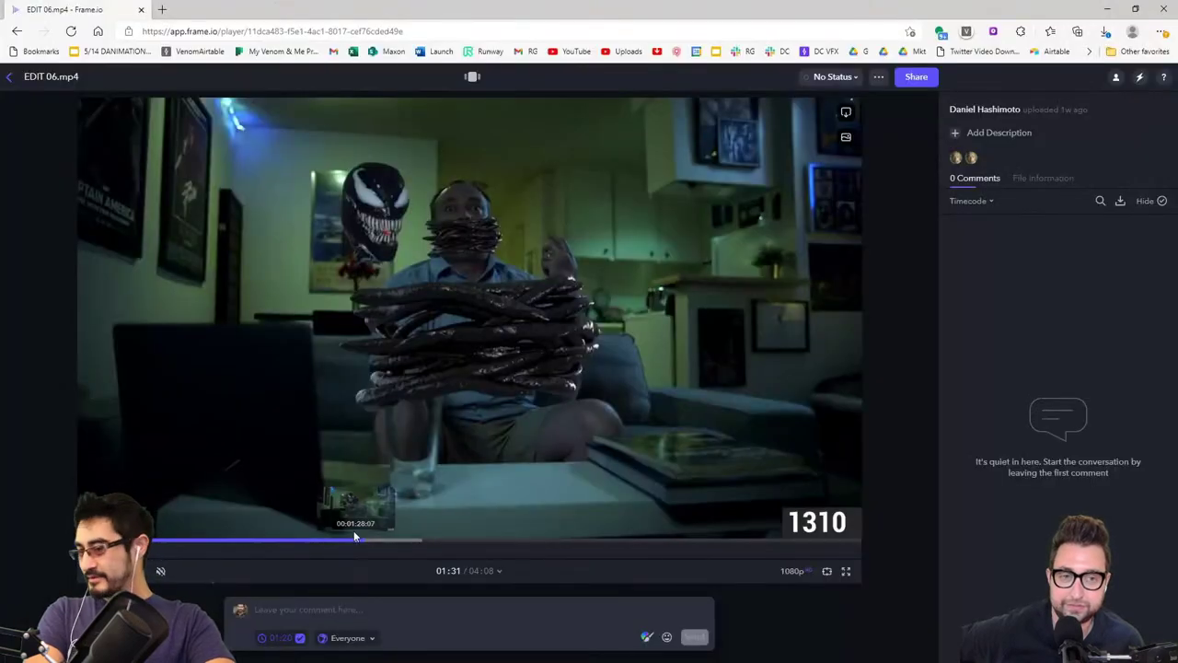
click(355, 540)
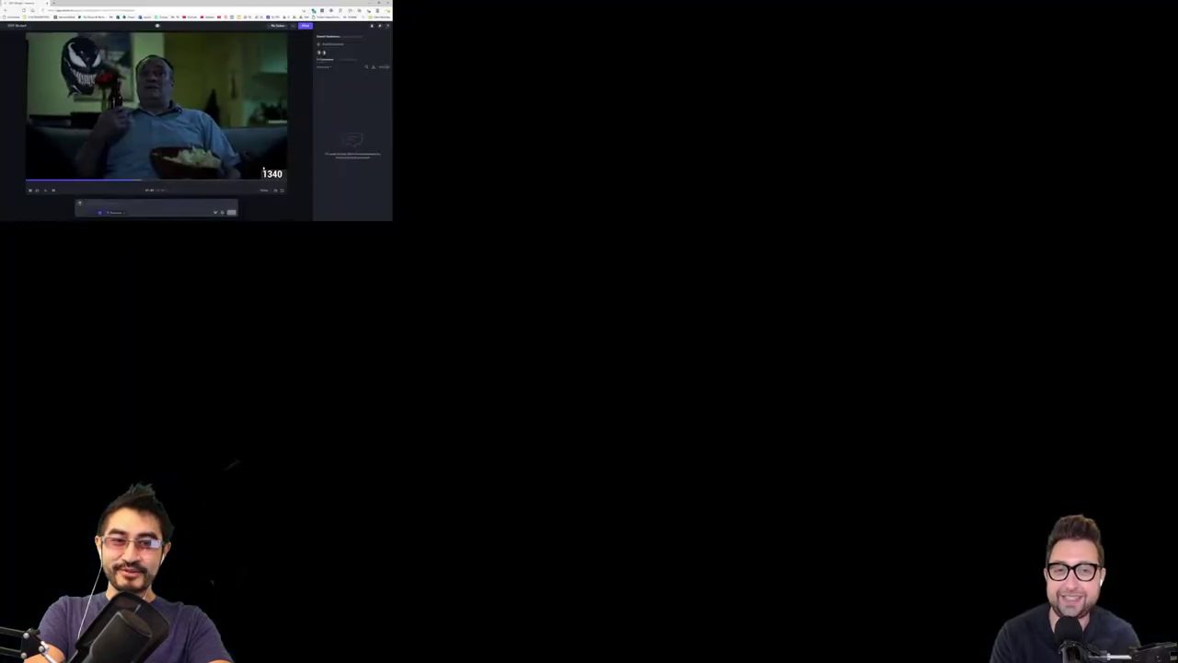
- Play the edit from shot 1340 at 01:44 and pause it on shot 1350 at 01:53
click(213, 119)
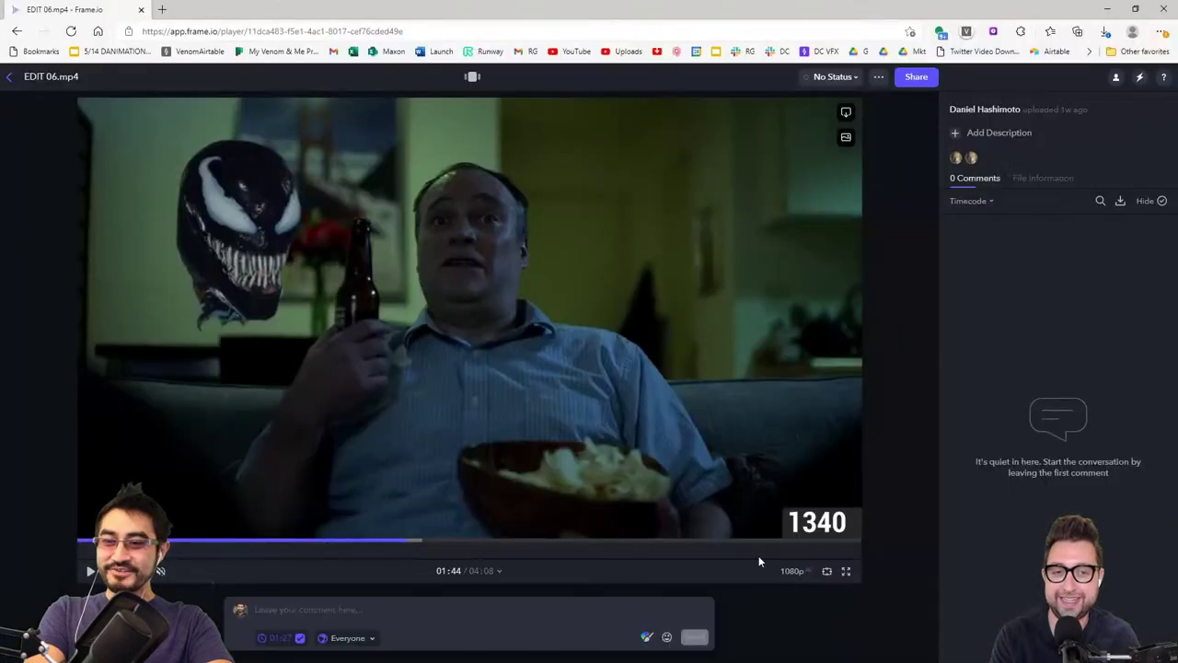
click(536, 437)
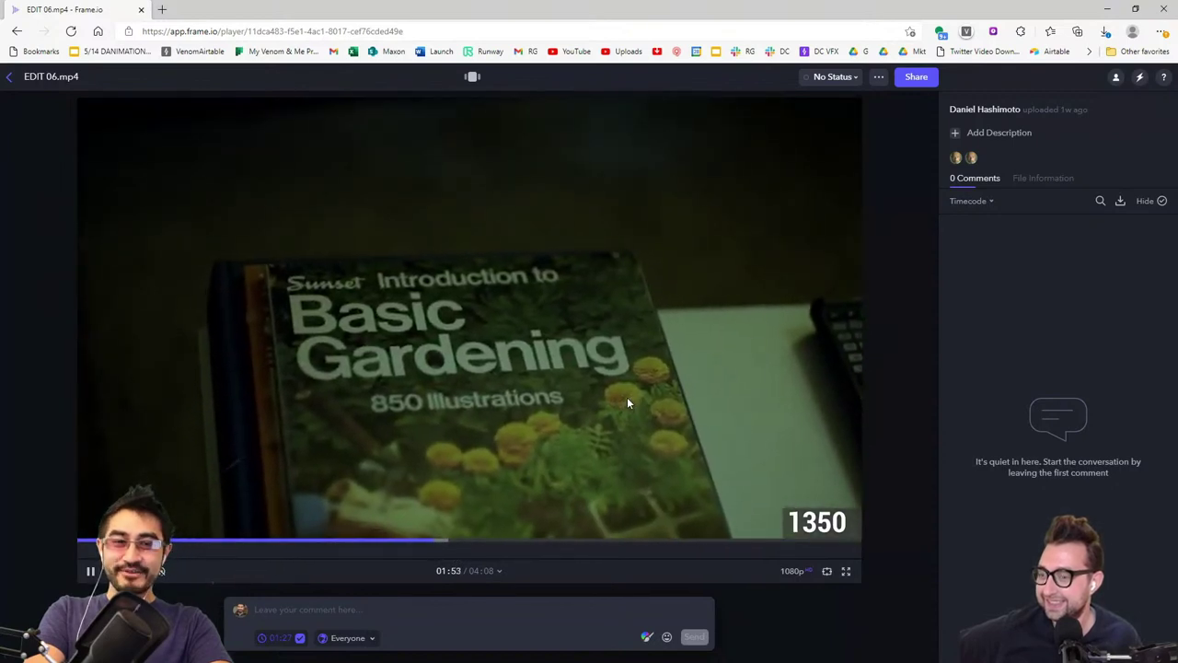
click(654, 410)
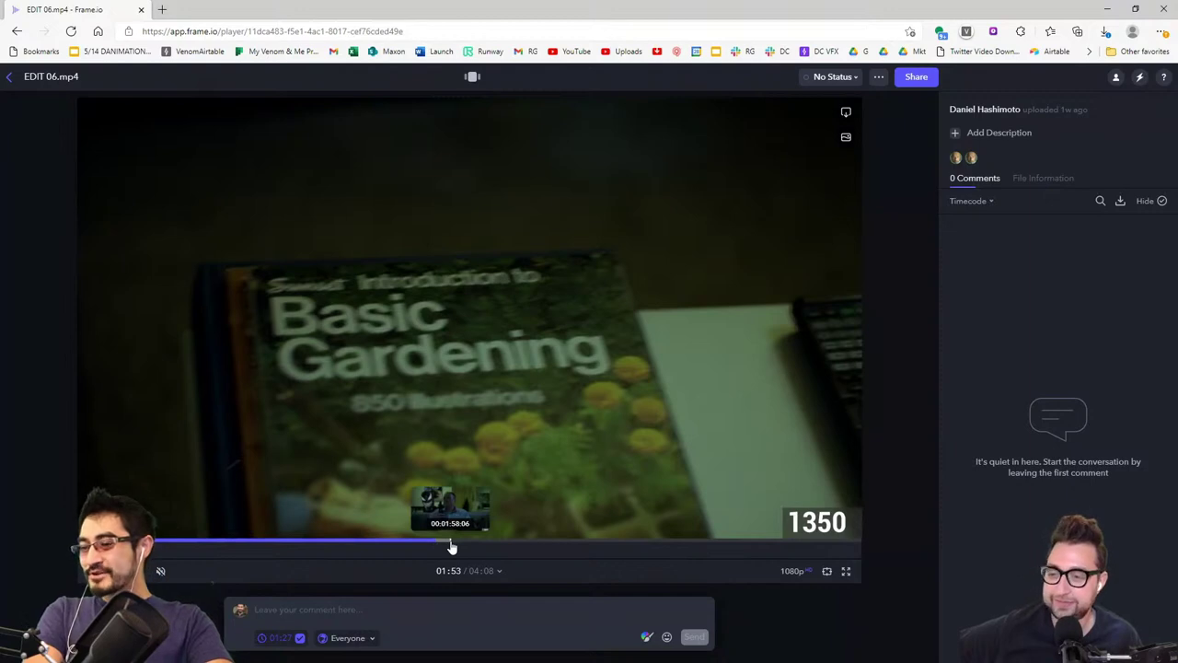
- Scrub the edit back to shot 1180 around 00:56 and forward to shot 1220 at 01:08
click(294, 547)
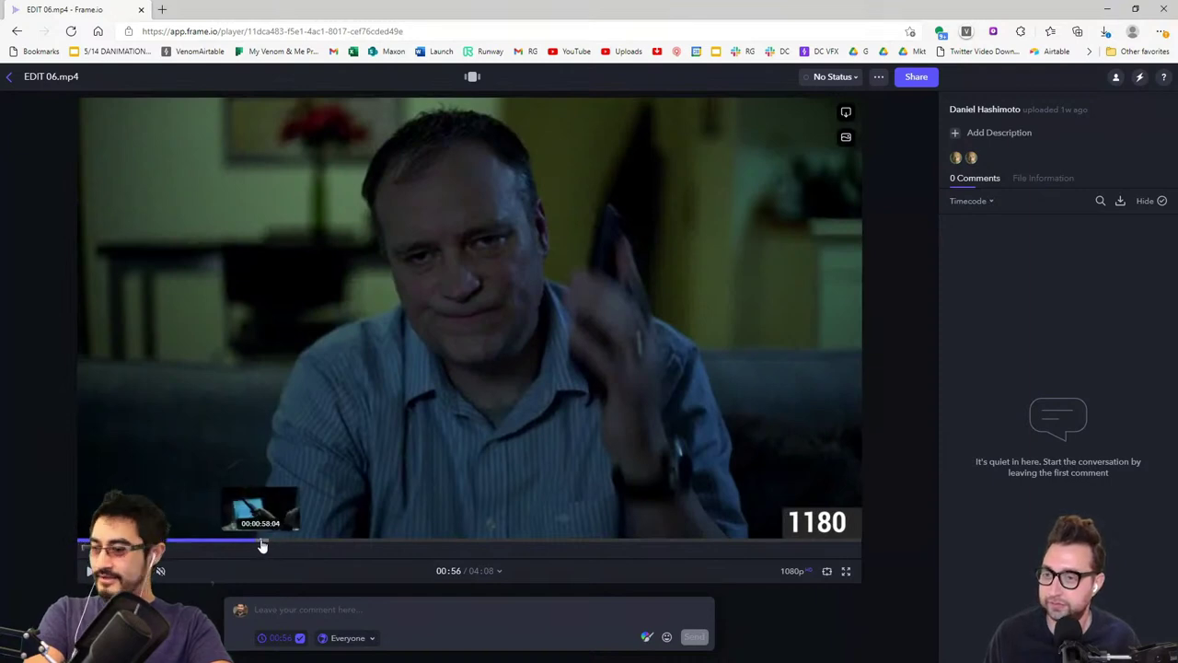
click(262, 545)
drag(273, 541, 296, 540)
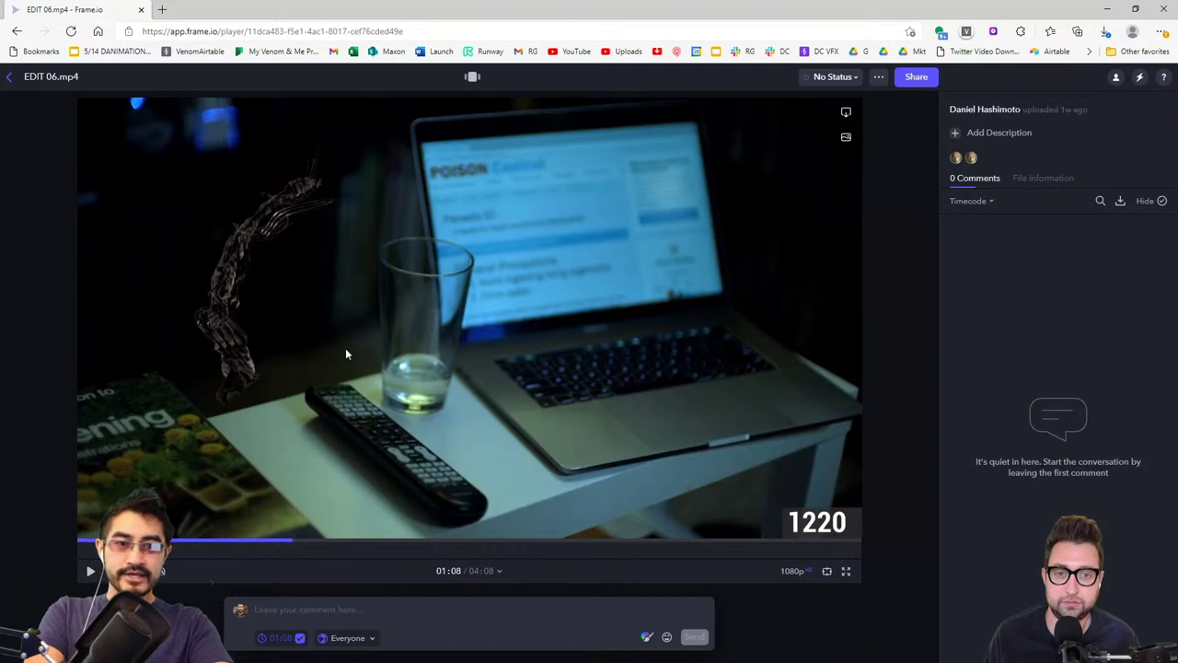
- Skim the edit forward from shot 1220 through shots 1240 and 1340 to shot 1350 at 02:03
click(299, 548)
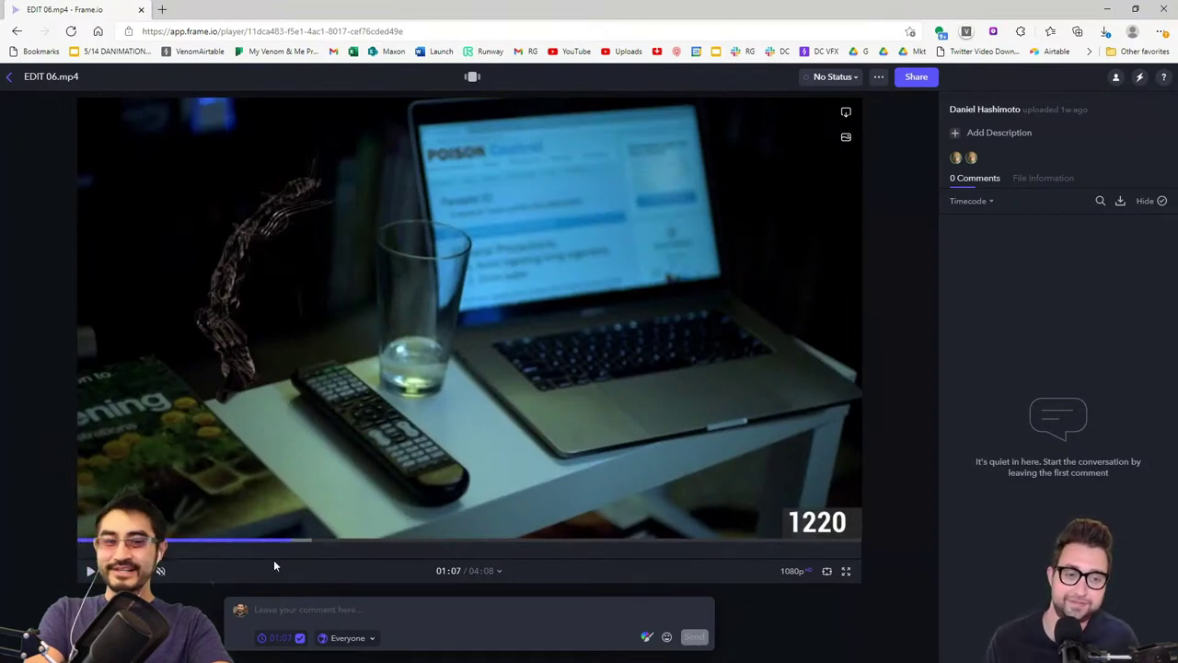
click(313, 539)
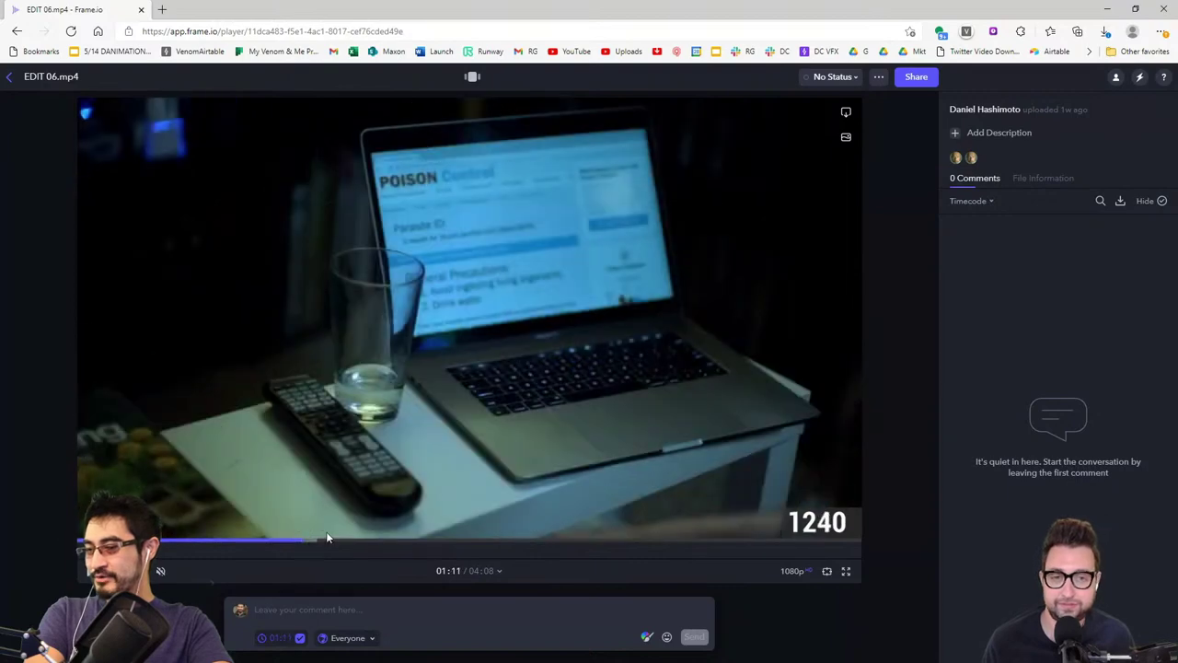
click(421, 547)
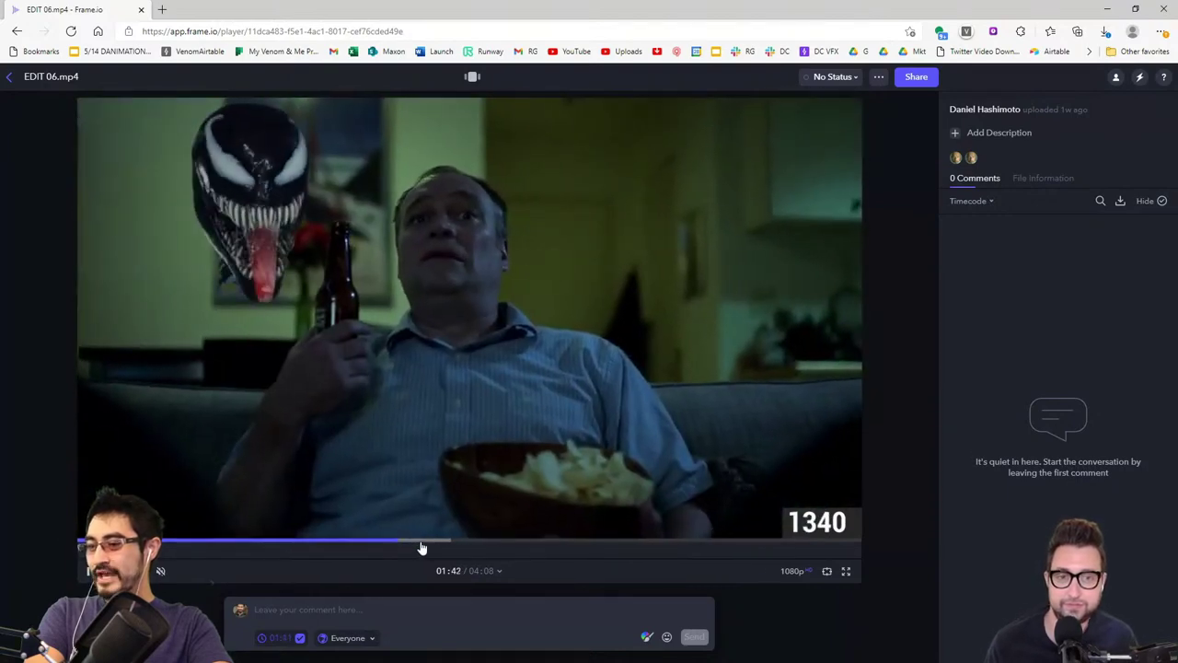
click(466, 542)
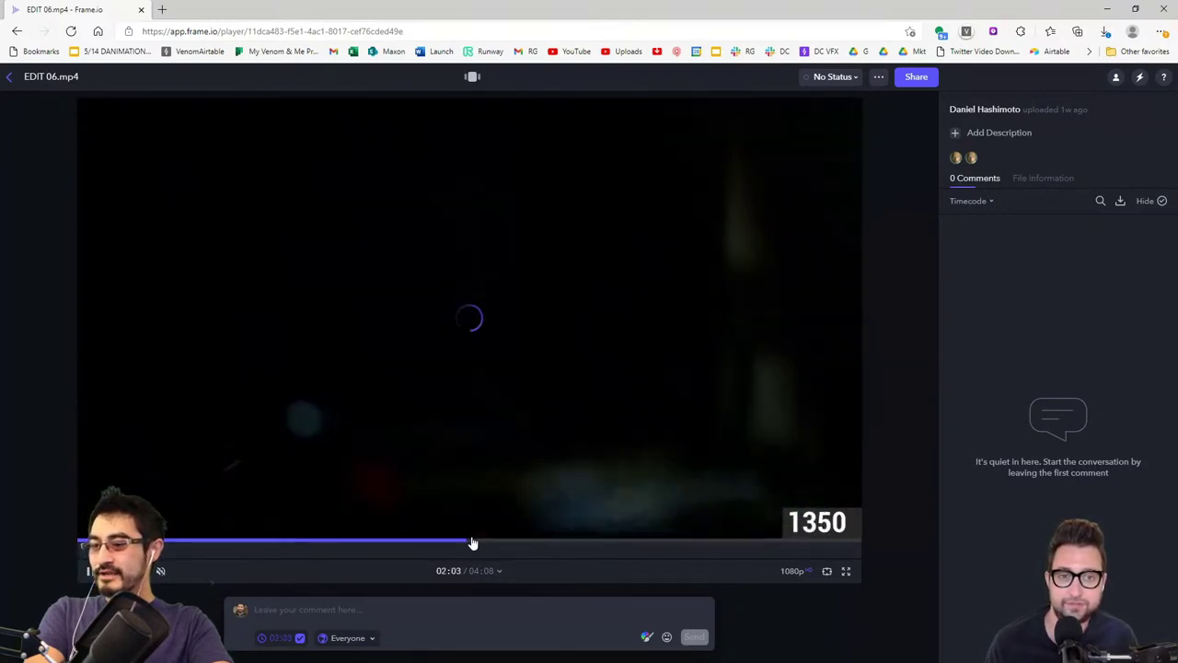
- Review shot 1320, pausing at 01:38, and go back to shot 1310 at 01:34
click(367, 544)
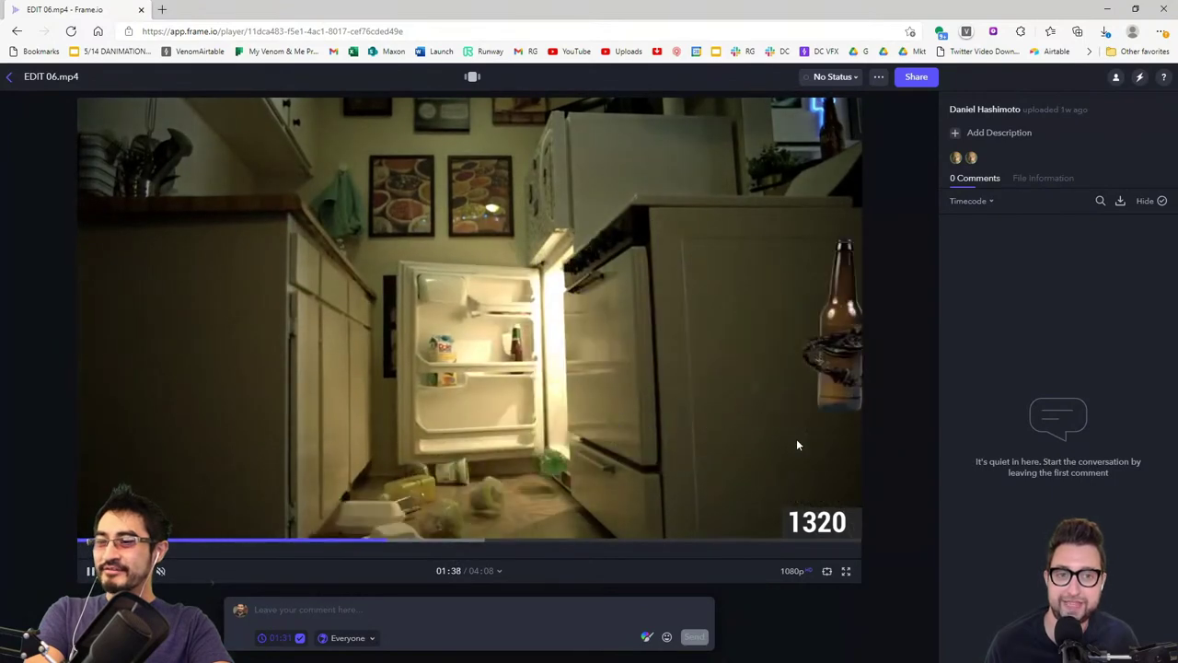
click(705, 486)
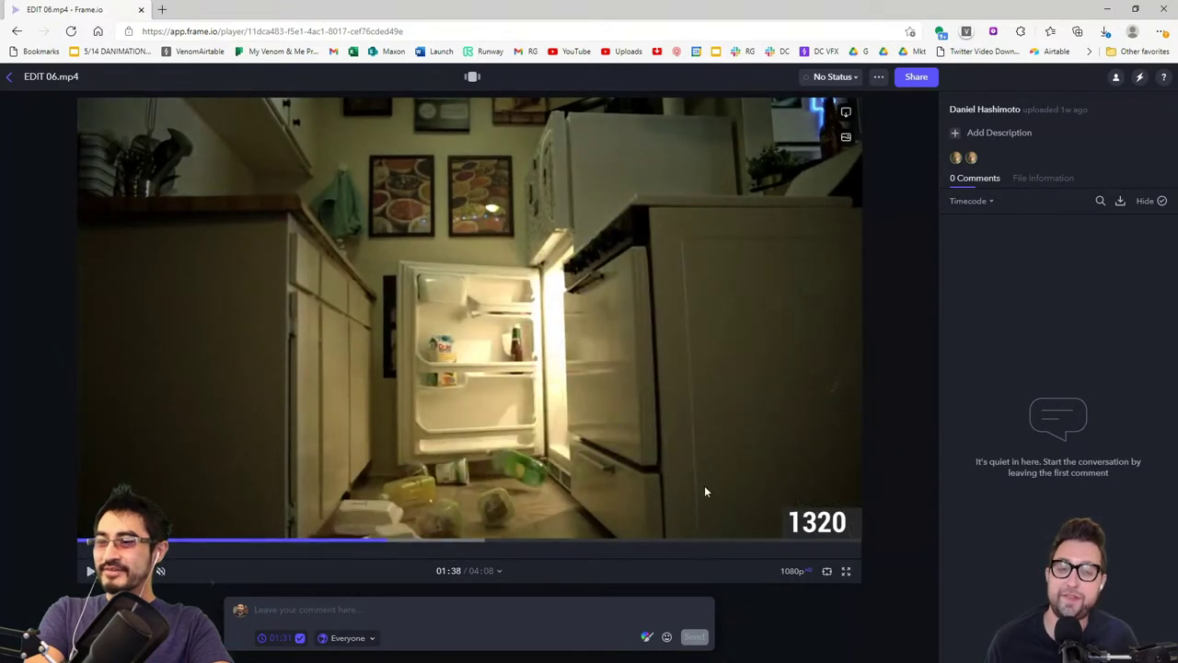
click(376, 544)
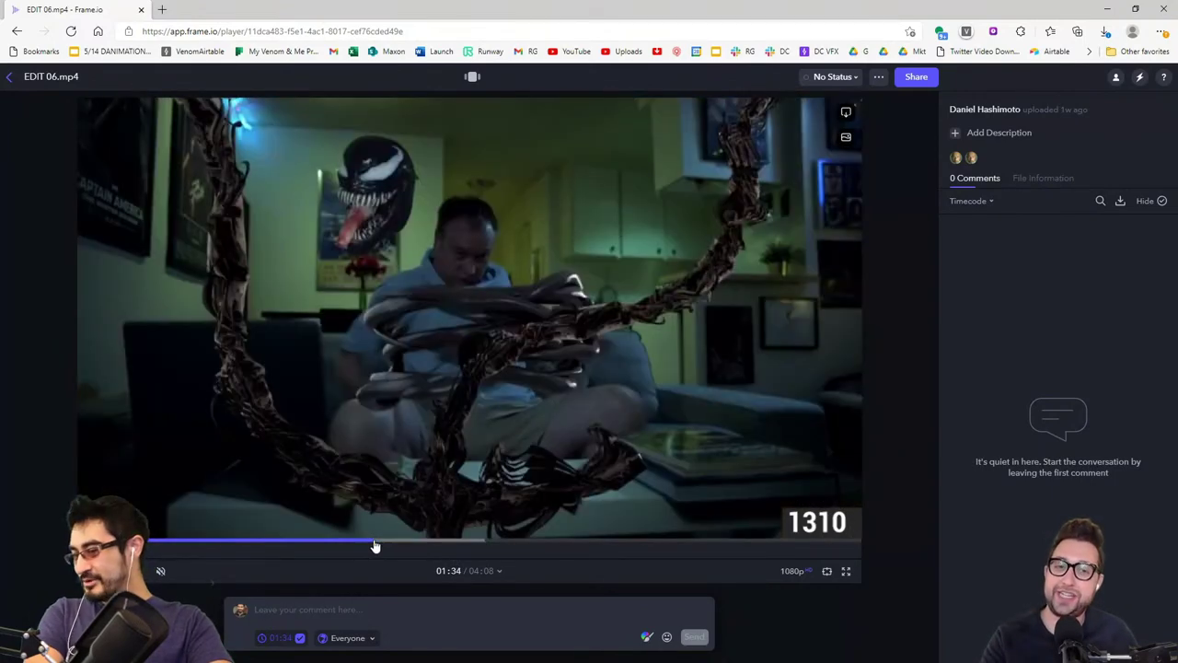
- Play the edit from 01:34, pausing on shot 1330 at 01:39 and continuing to 01:45
click(781, 359)
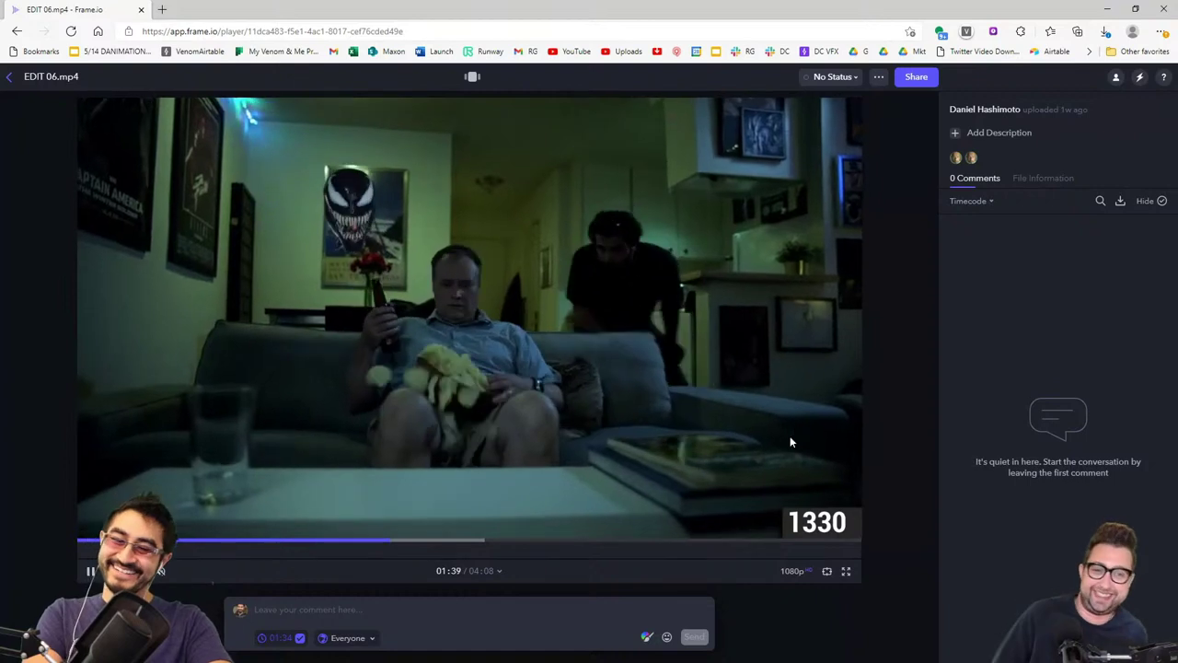
click(789, 445)
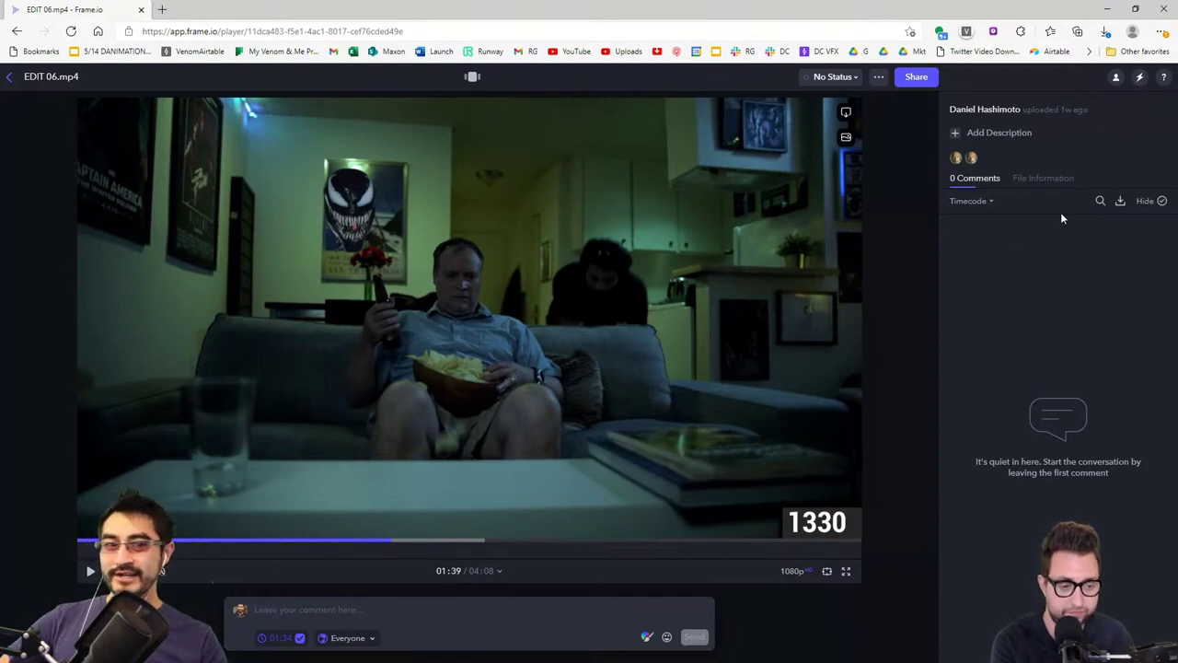
click(557, 336)
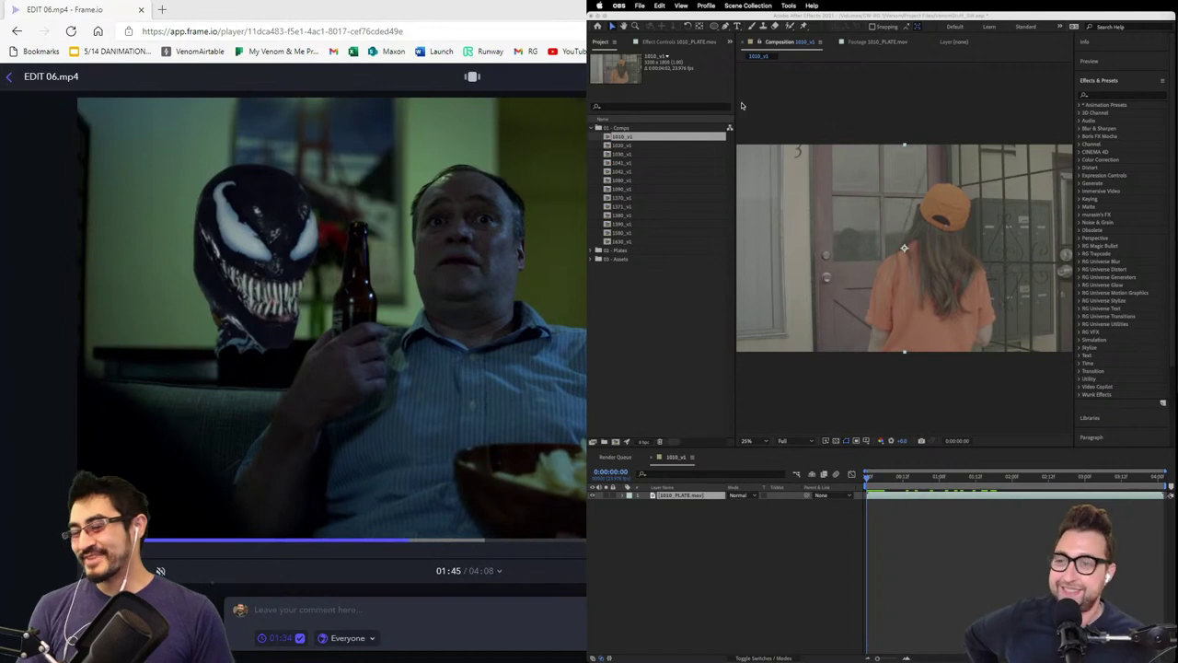
- Switch to After Effects and open the shot compositions from 1020_v1 through 1370_v1 one by one to view their plates
click(608, 136)
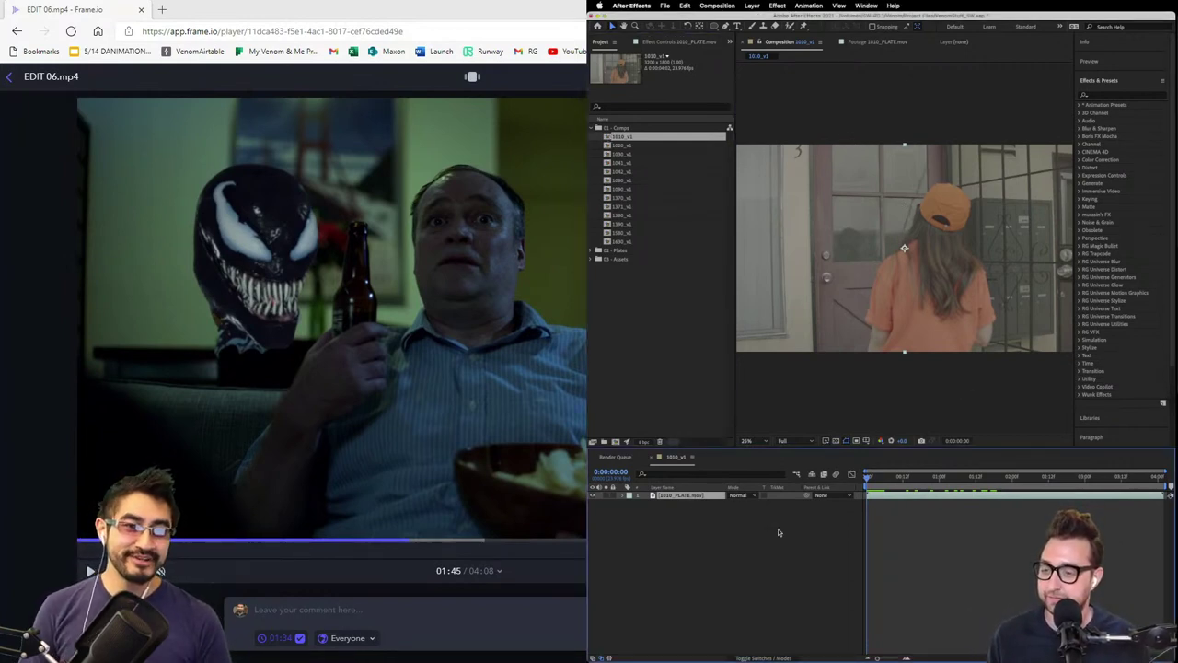
double_click(610, 147)
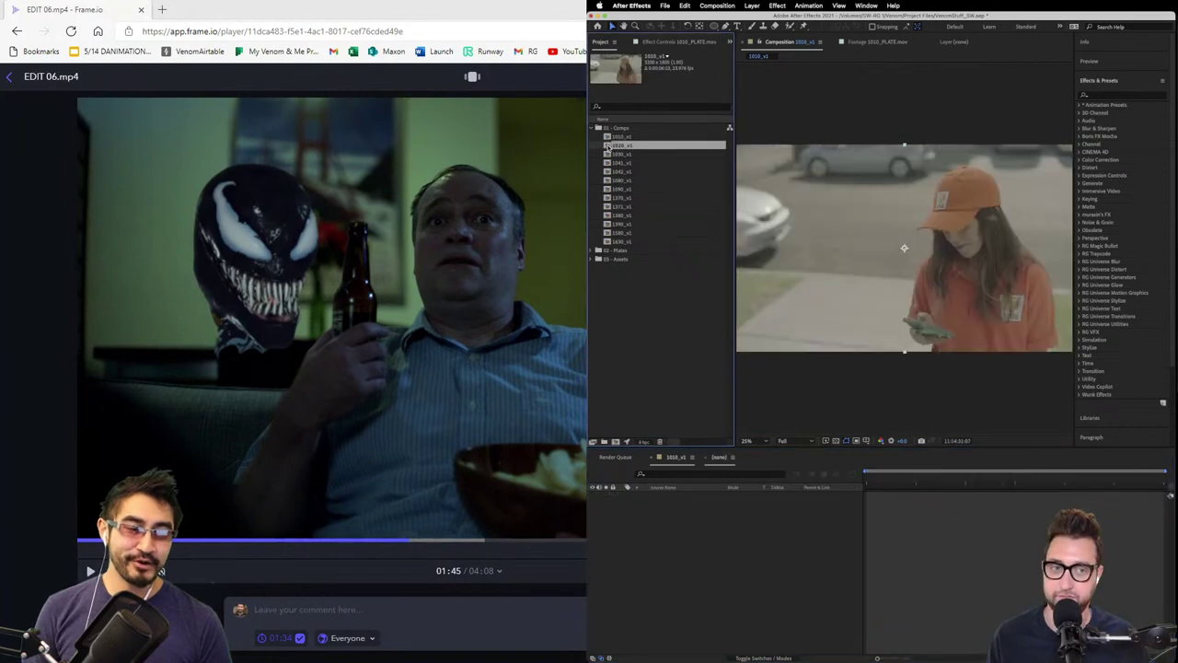
double_click(608, 154)
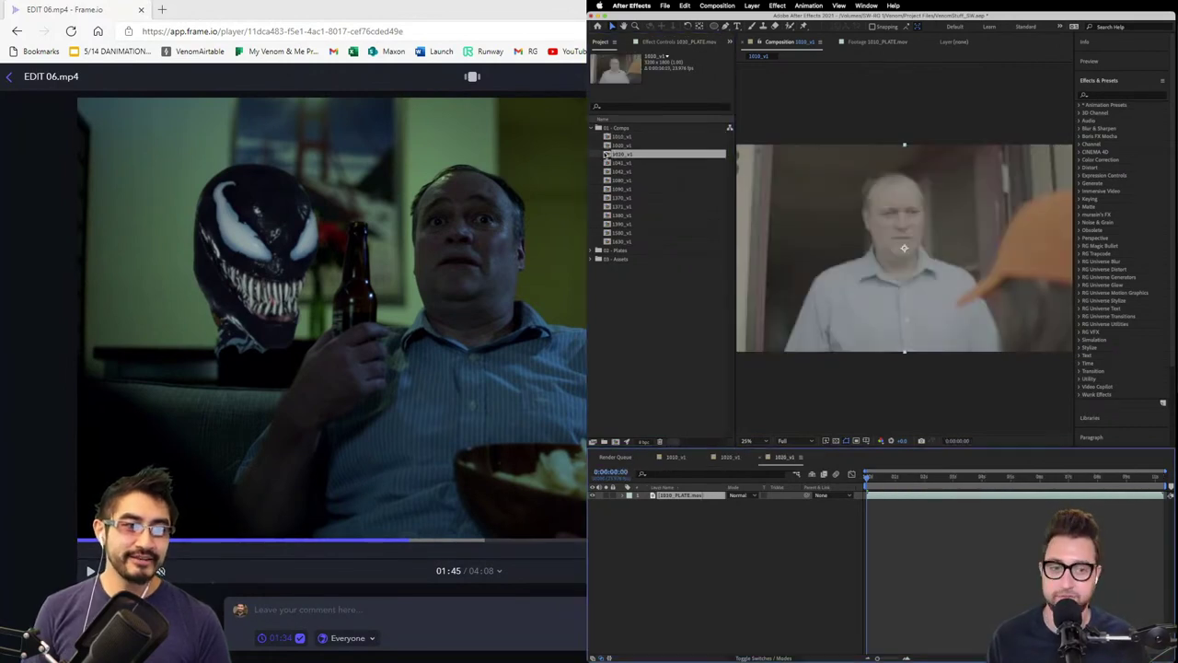
double_click(608, 163)
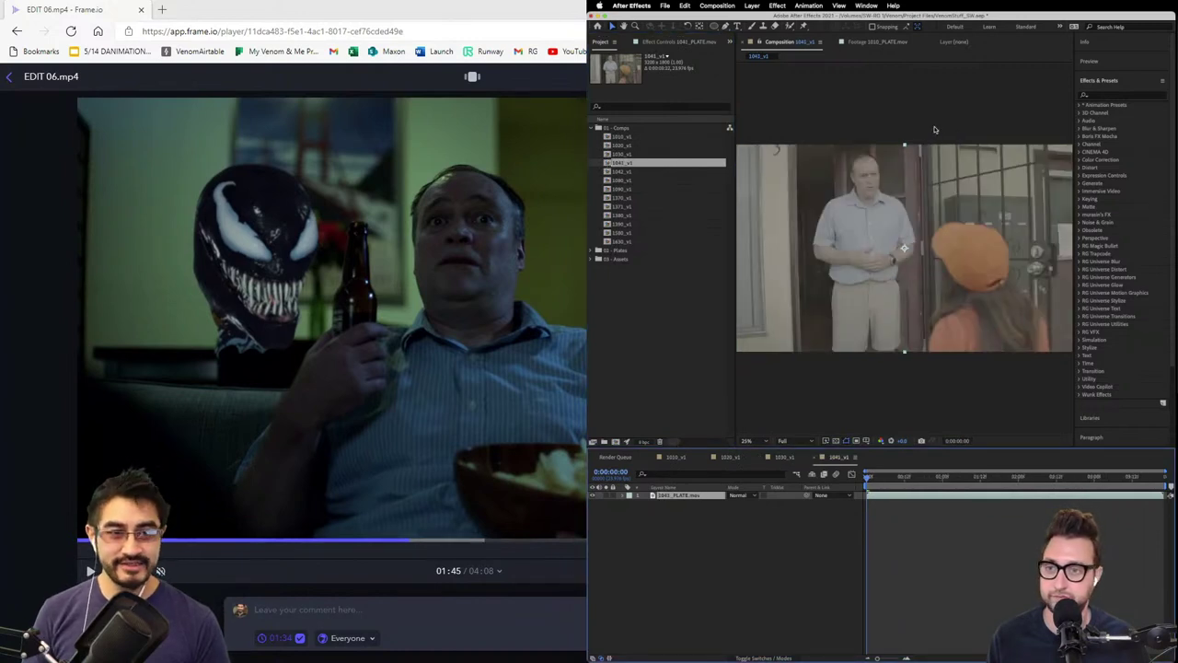
double_click(607, 172)
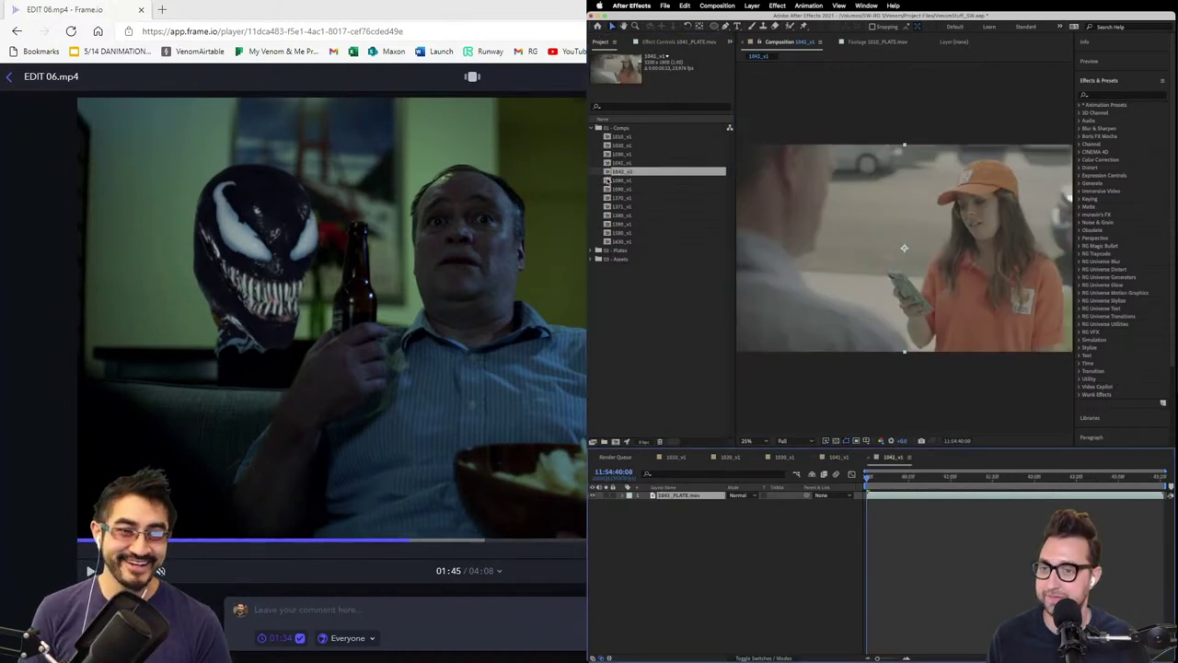
double_click(608, 180)
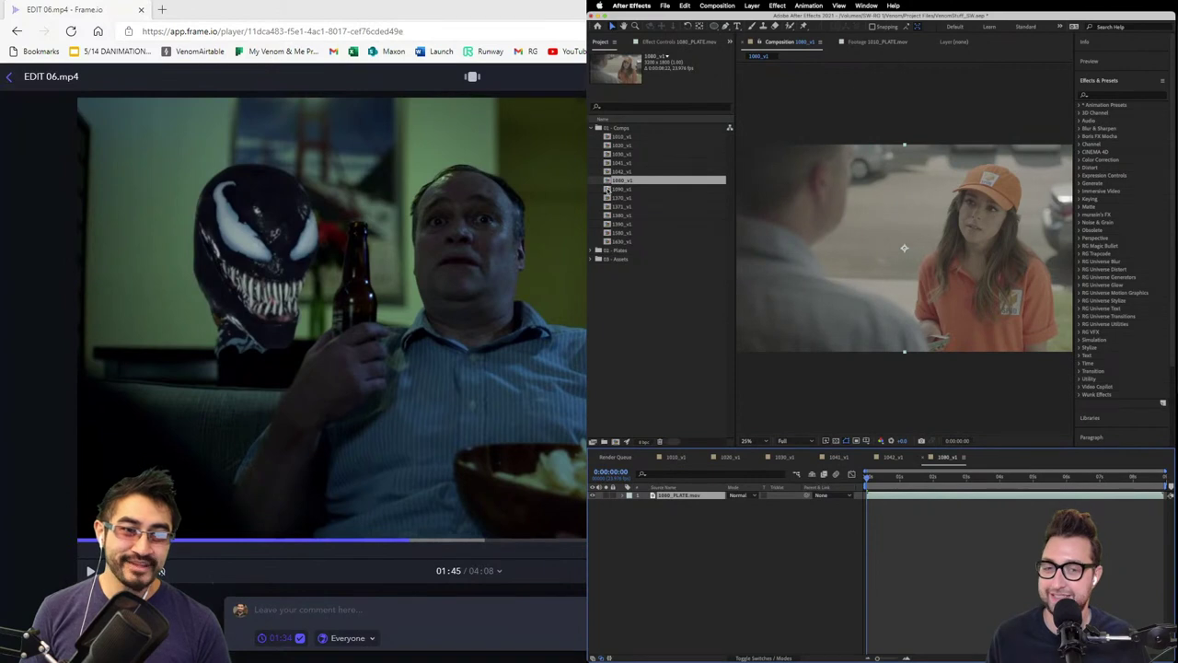
double_click(608, 188)
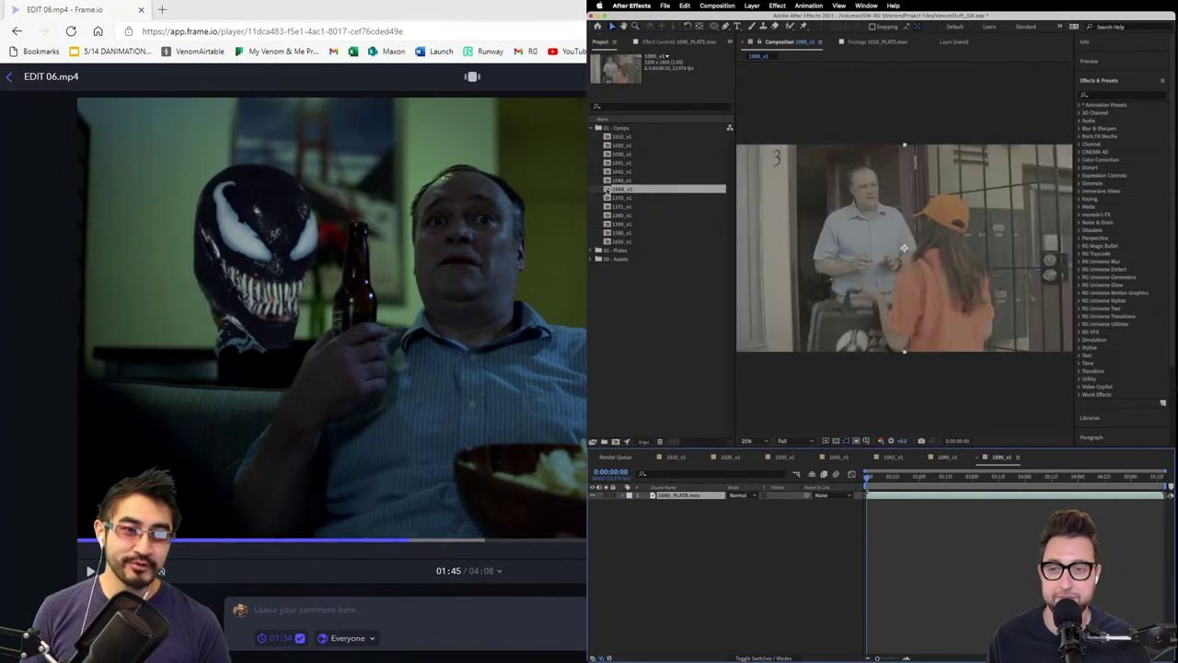
double_click(608, 198)
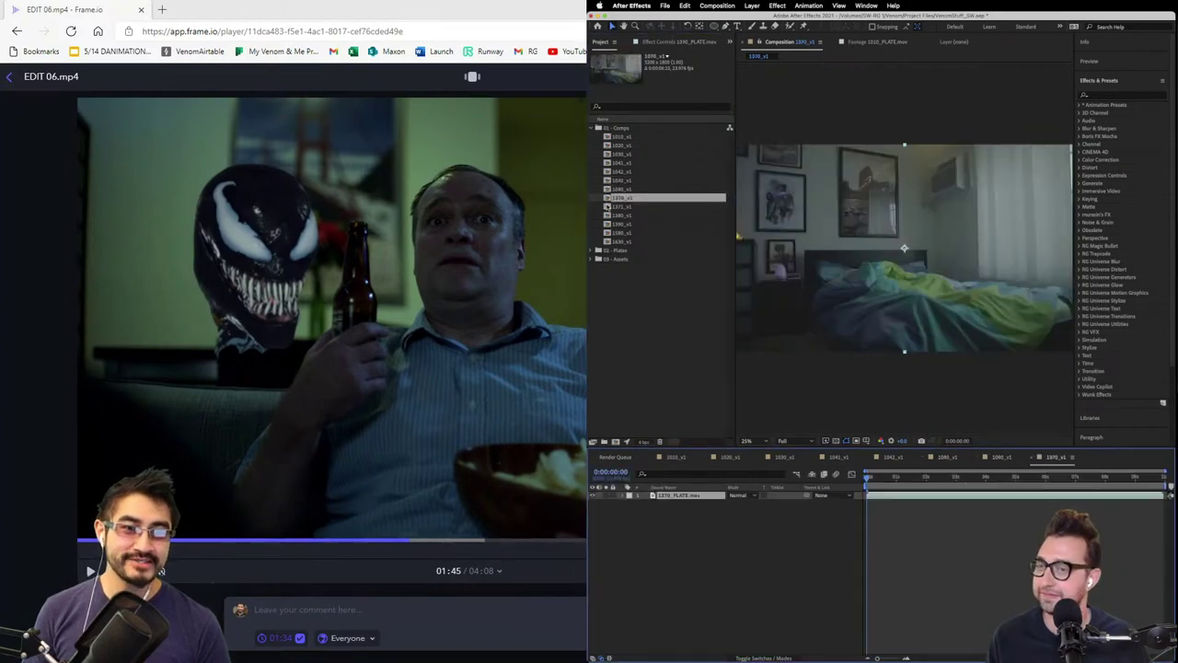
- Review the compositions in reverse order, from 1090_v1 through 1080_v1 and 1042_v1 to 1041_v1
double_click(608, 189)
double_click(608, 181)
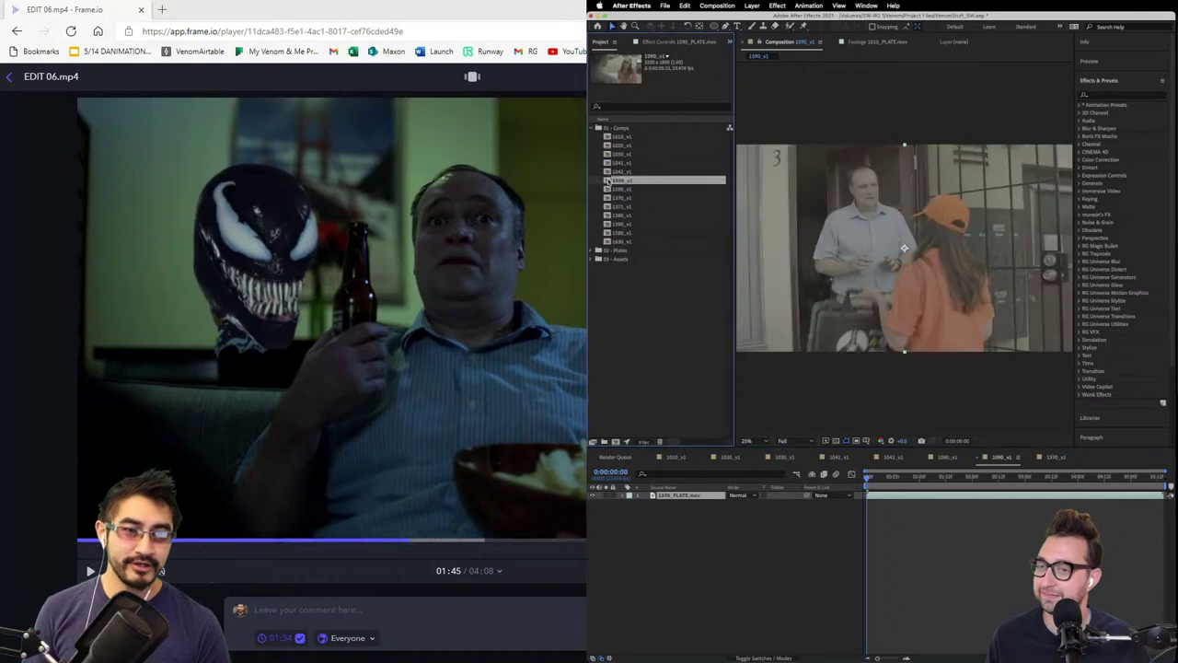
double_click(607, 172)
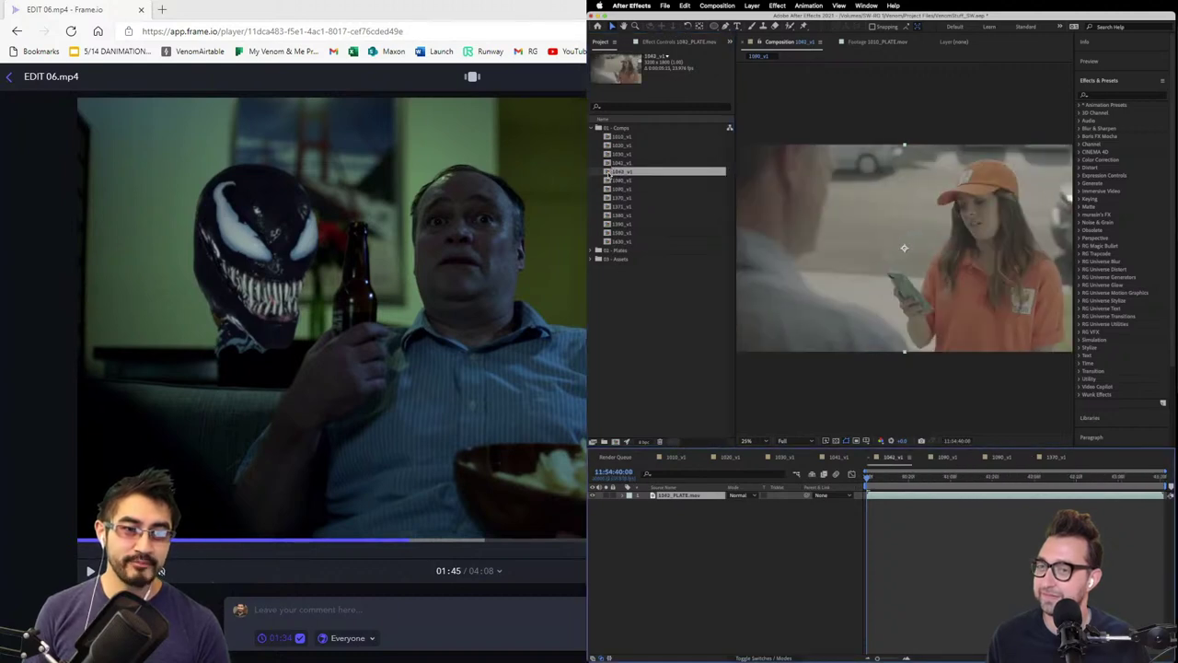
double_click(608, 163)
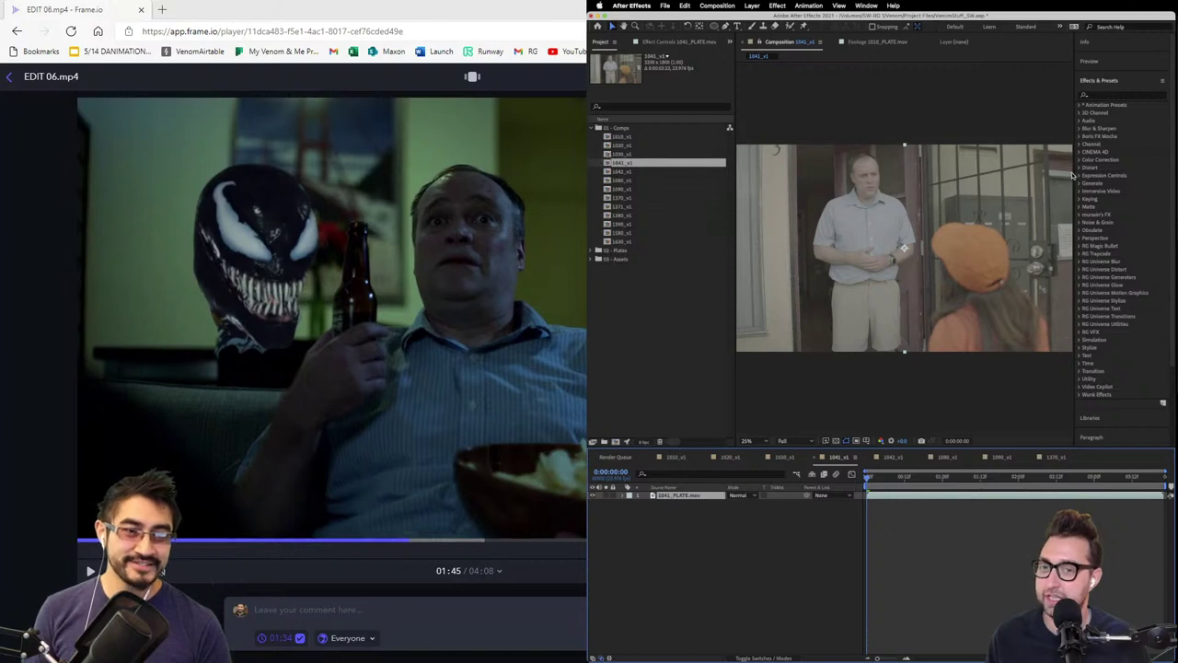
- Widen the composition viewer on both sides, and show composition 1042_v1 at Fit up to 100% magnification
drag(1073, 174, 1105, 180)
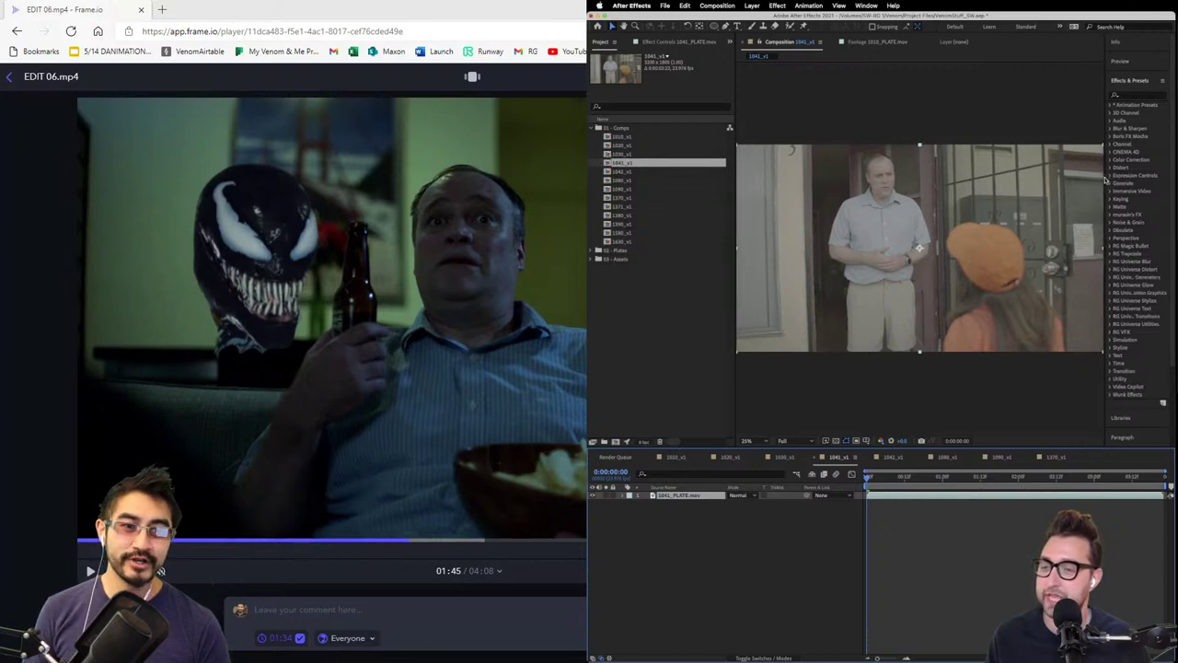
drag(735, 192, 690, 190)
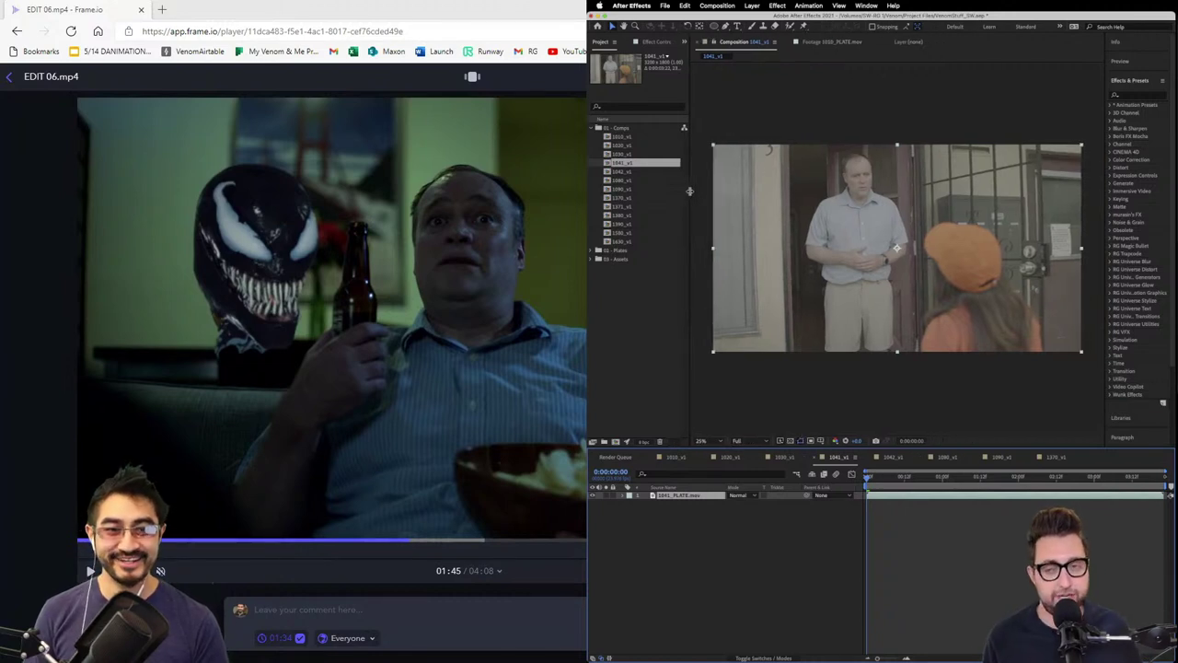
double_click(608, 171)
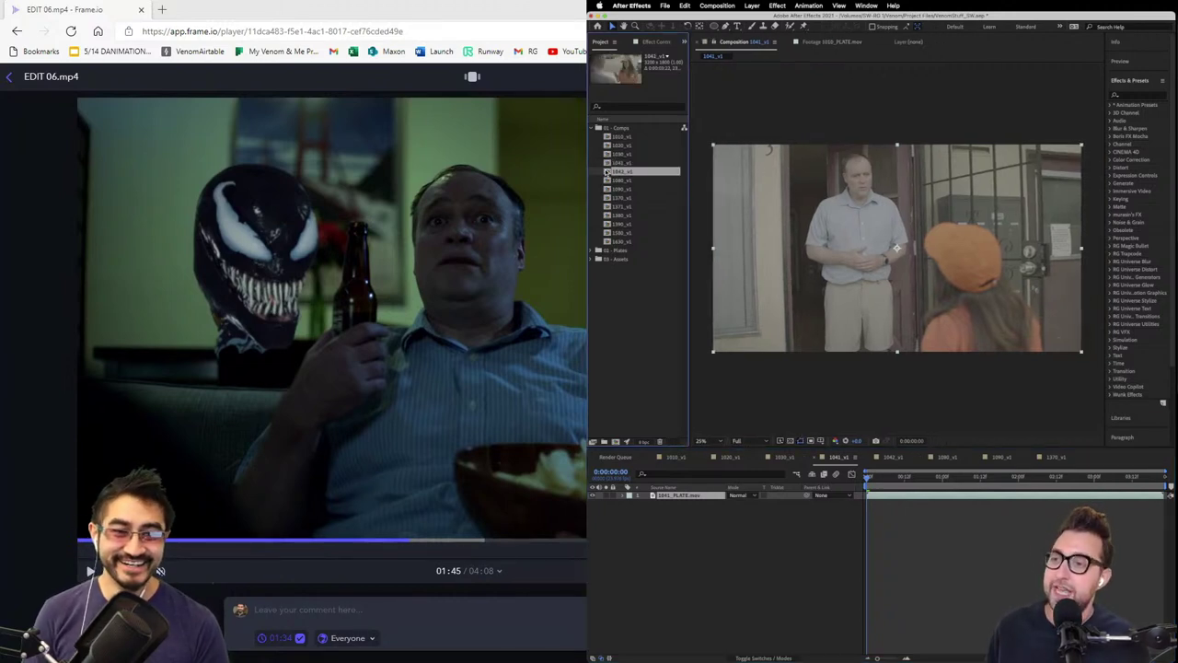
click(705, 440)
click(719, 462)
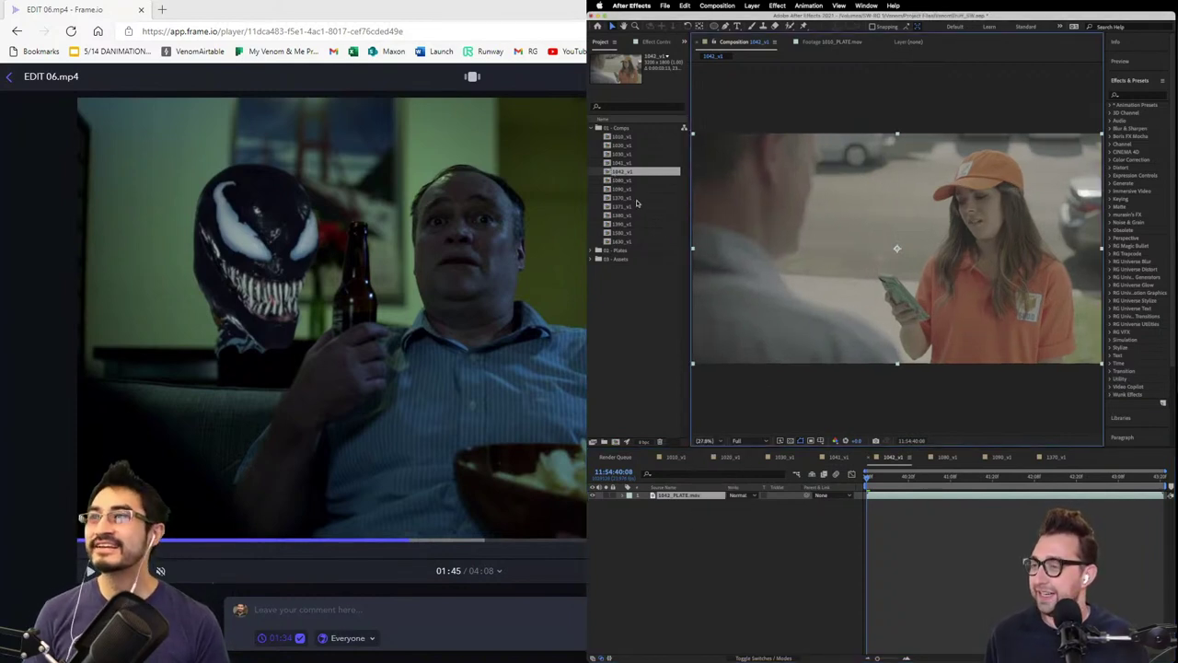
- Open compositions 1080_v1 and 1090_v1 in turn, fitting each frame to the viewer at up to 100%
double_click(608, 181)
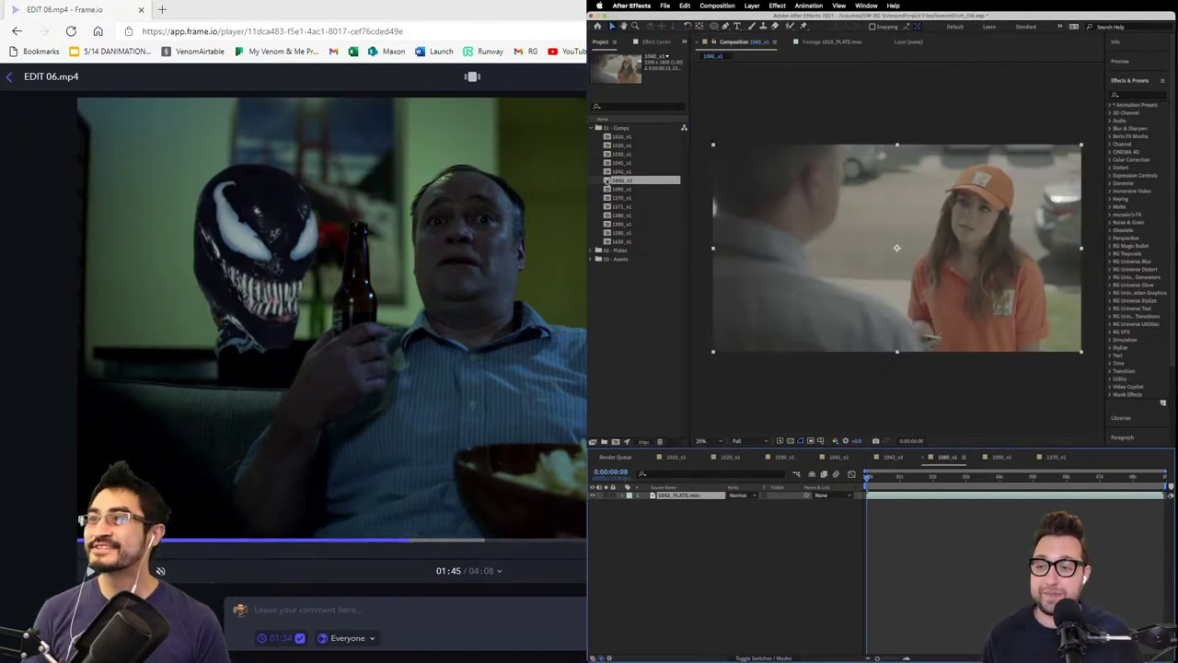
click(705, 441)
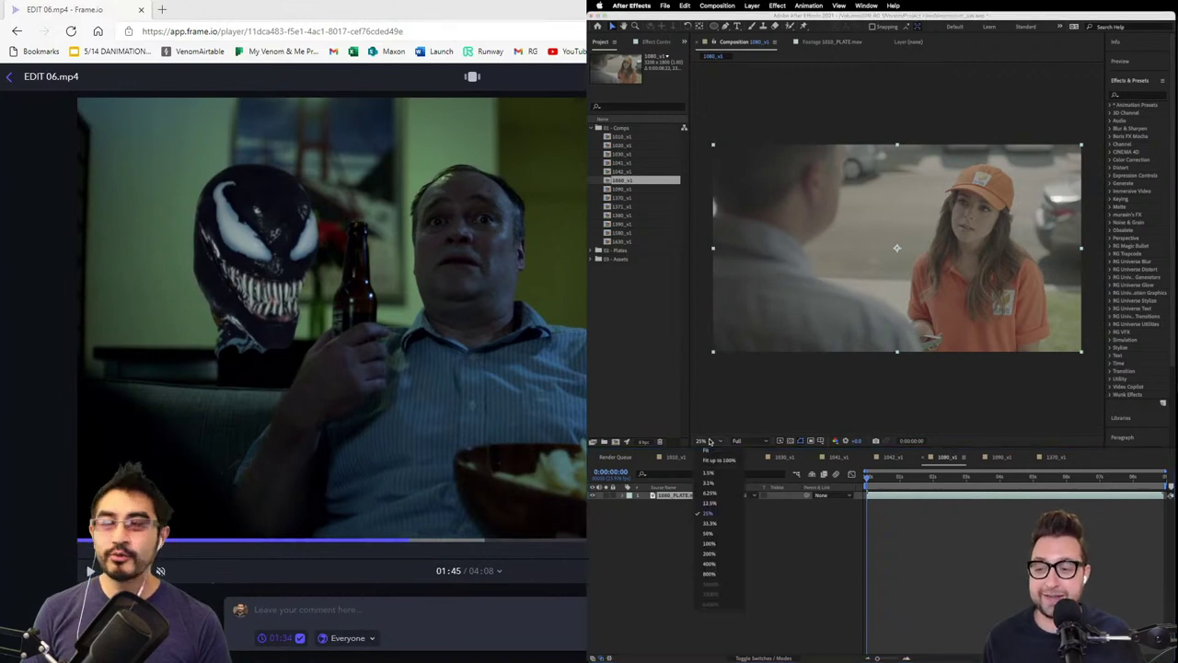
click(719, 461)
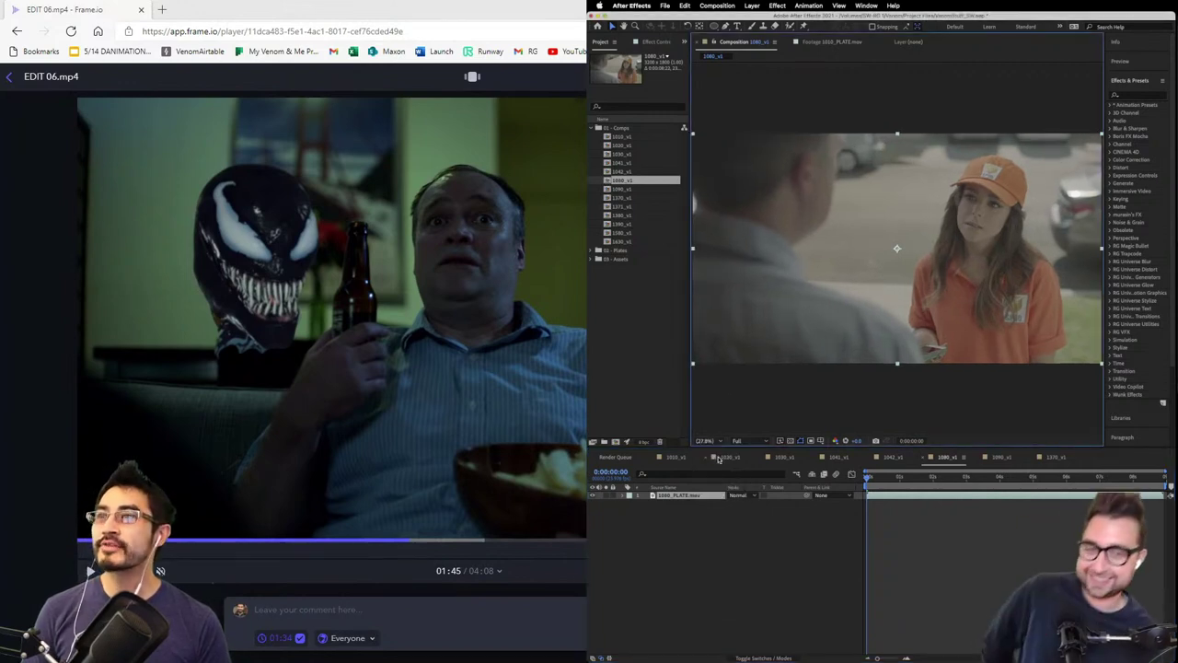
click(608, 189)
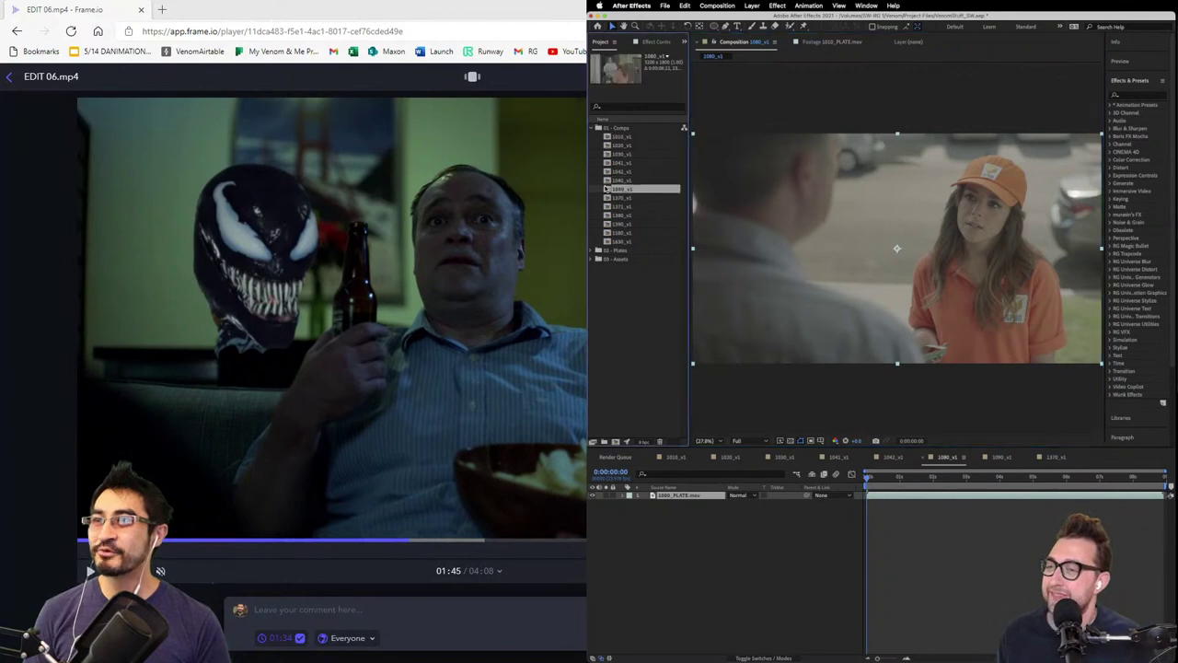
double_click(606, 188)
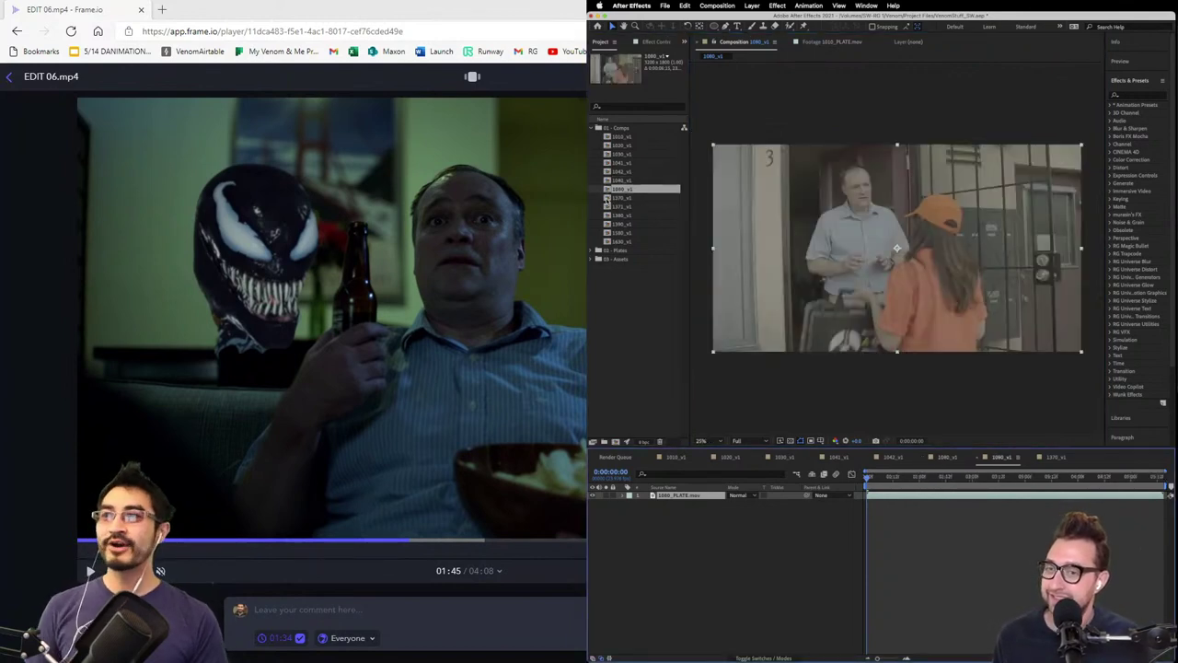
key(shift+/)
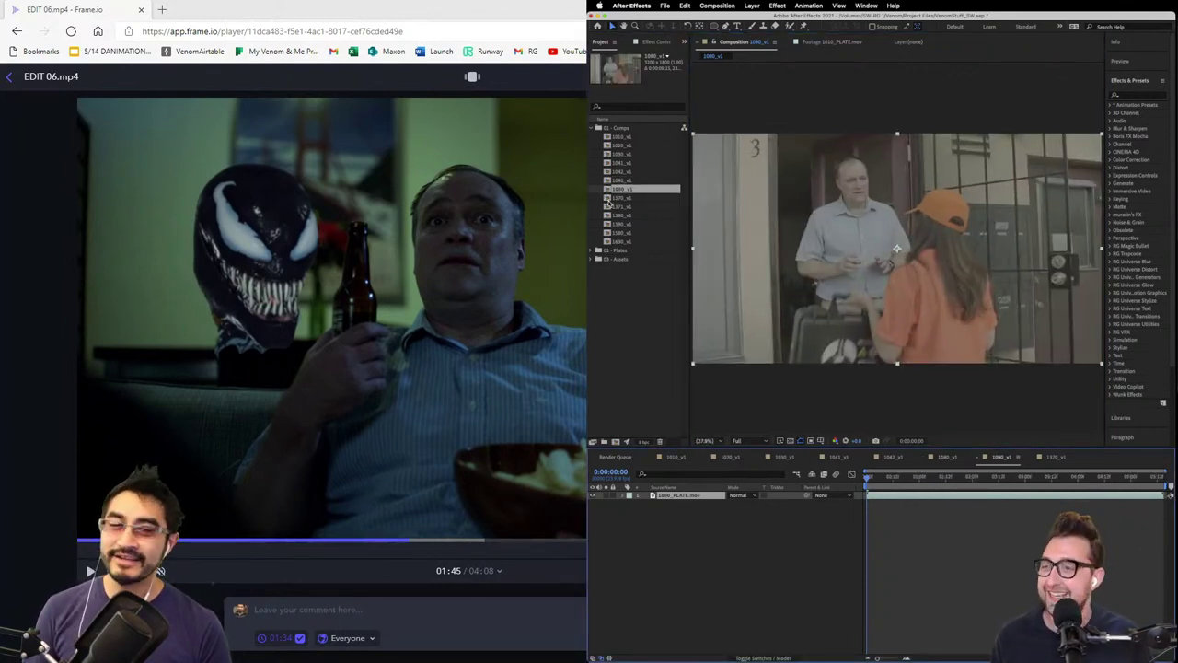
- View composition 1370_v1, and open 1371_v1 fitted to the viewer and scrub it to 0:00:03:14
double_click(608, 198)
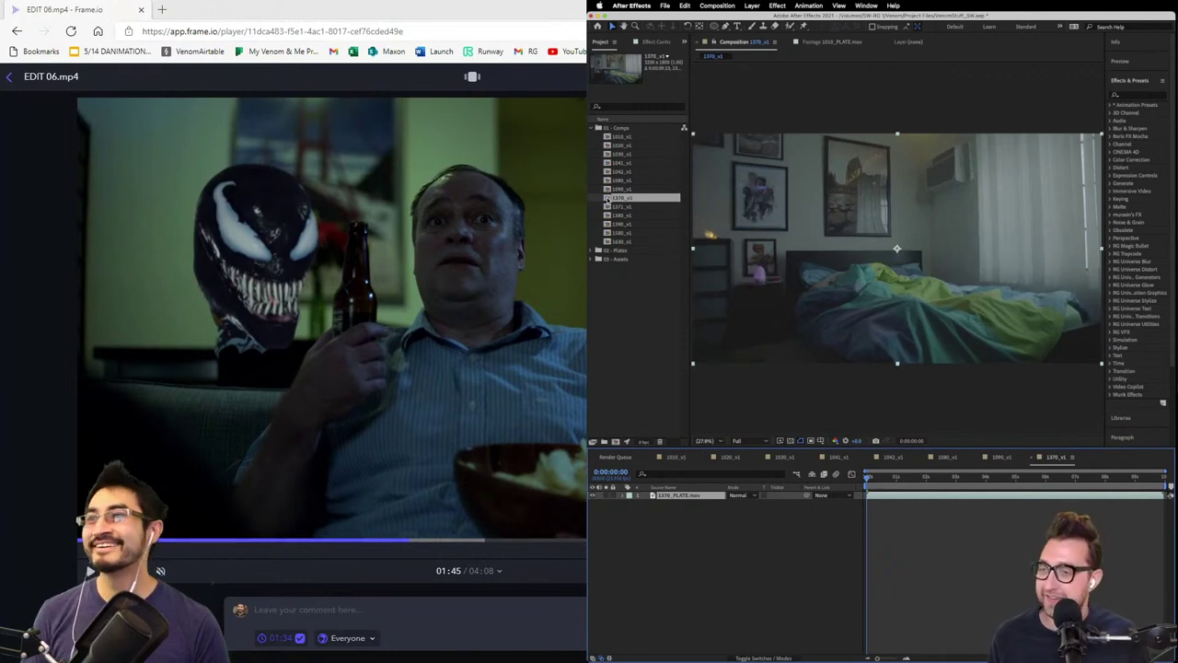
double_click(609, 206)
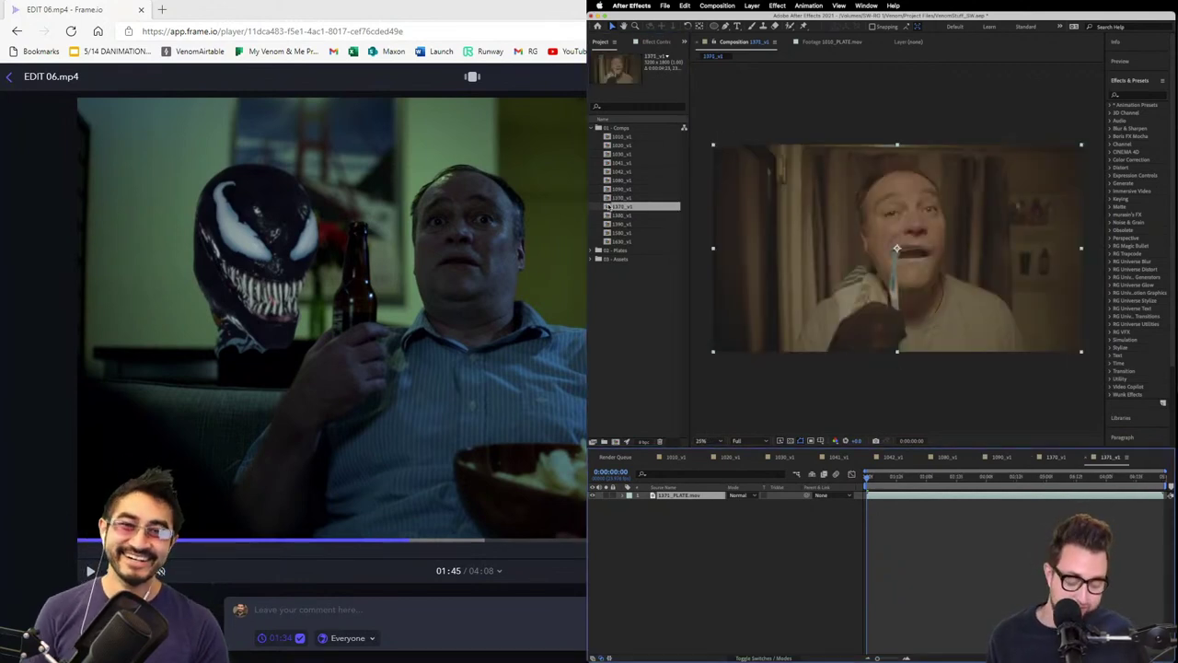
key(shift+slash)
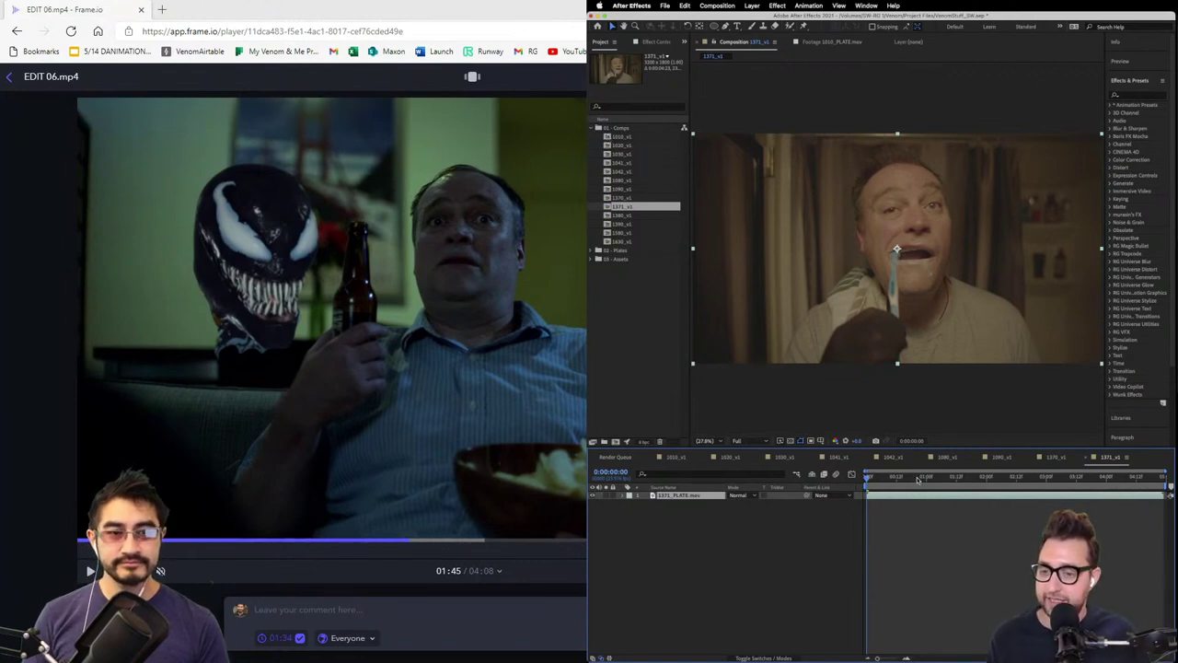
drag(917, 479, 1080, 486)
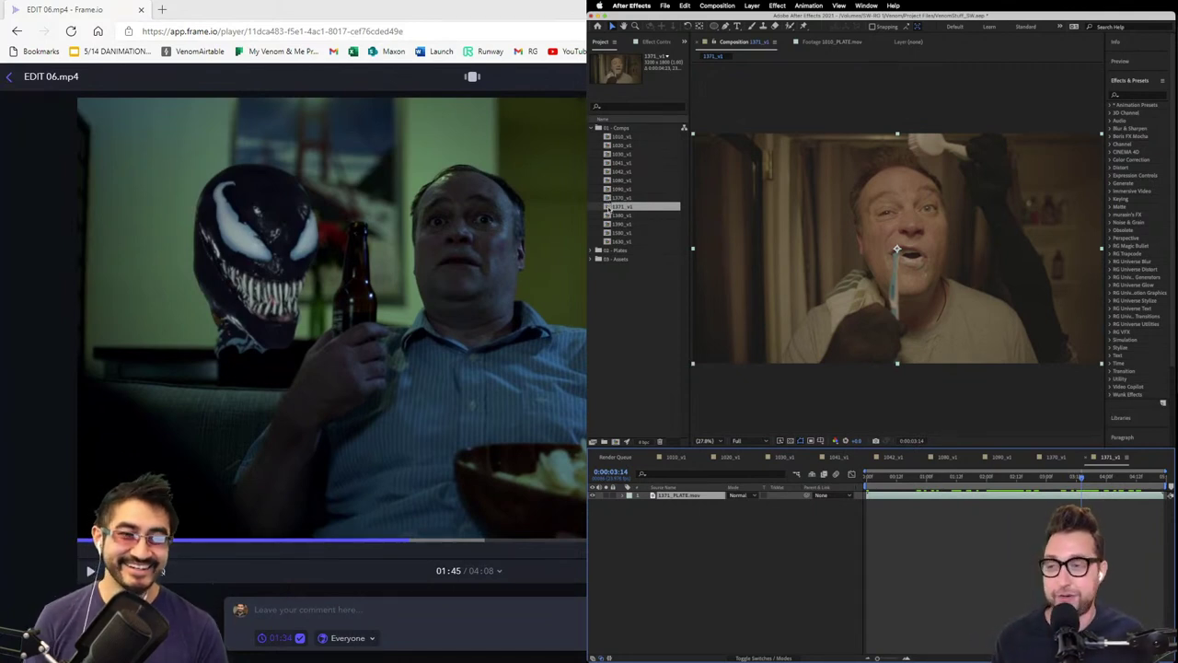
click(606, 211)
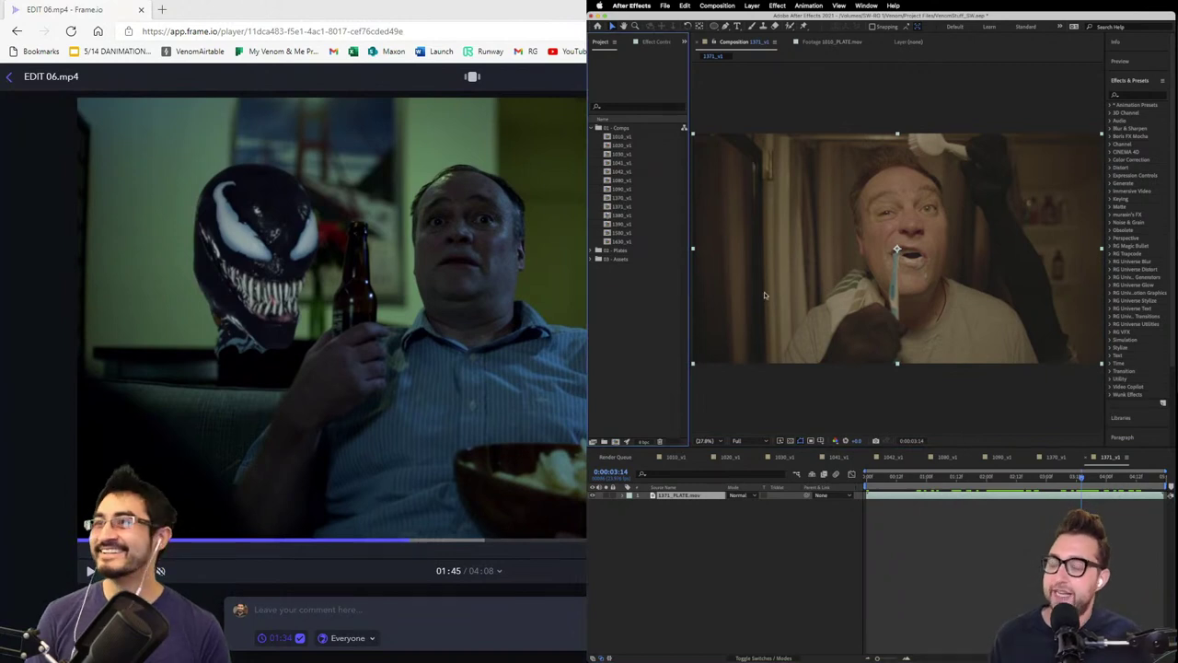
key(super+i)
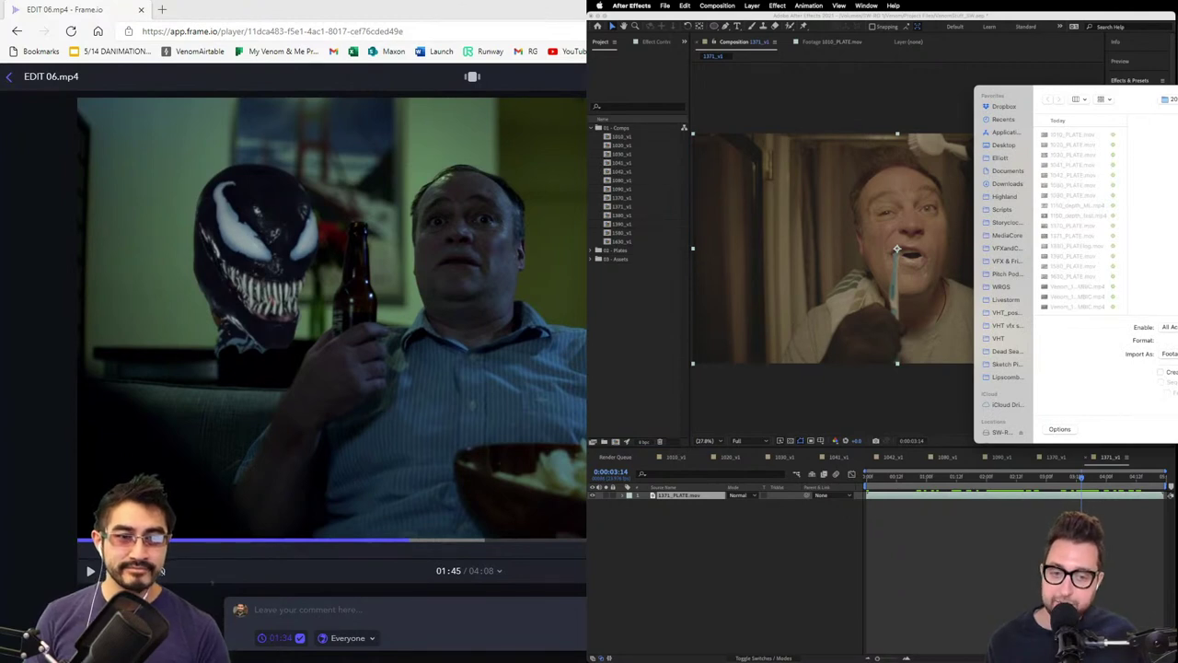
key(Escape)
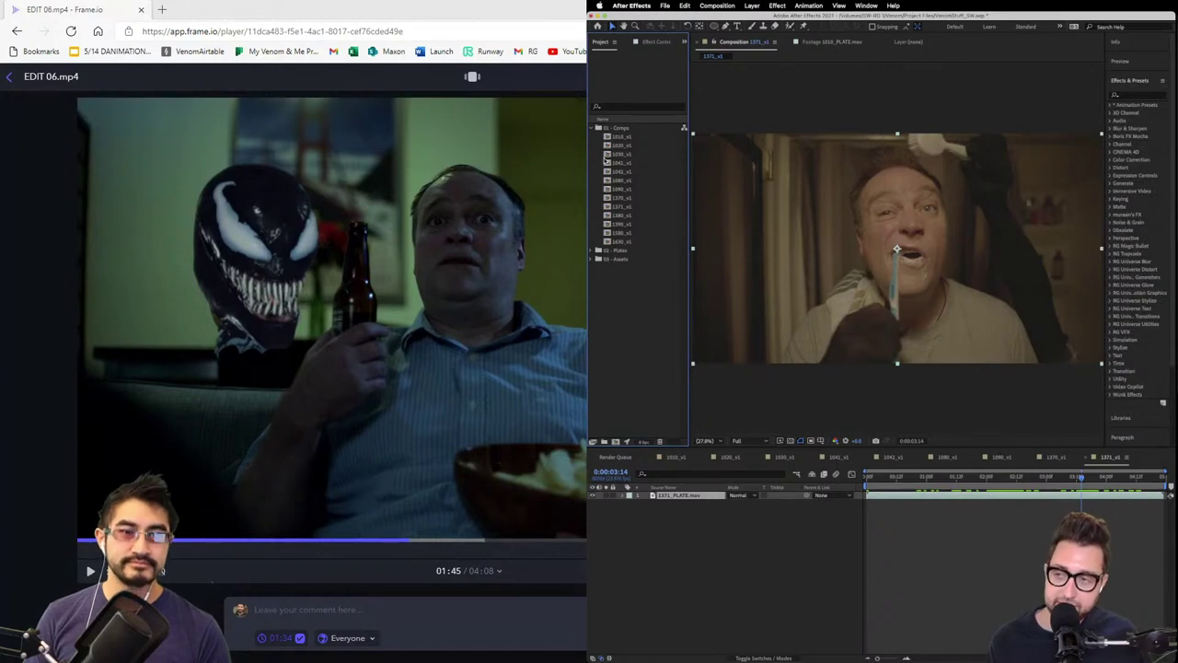
click(617, 154)
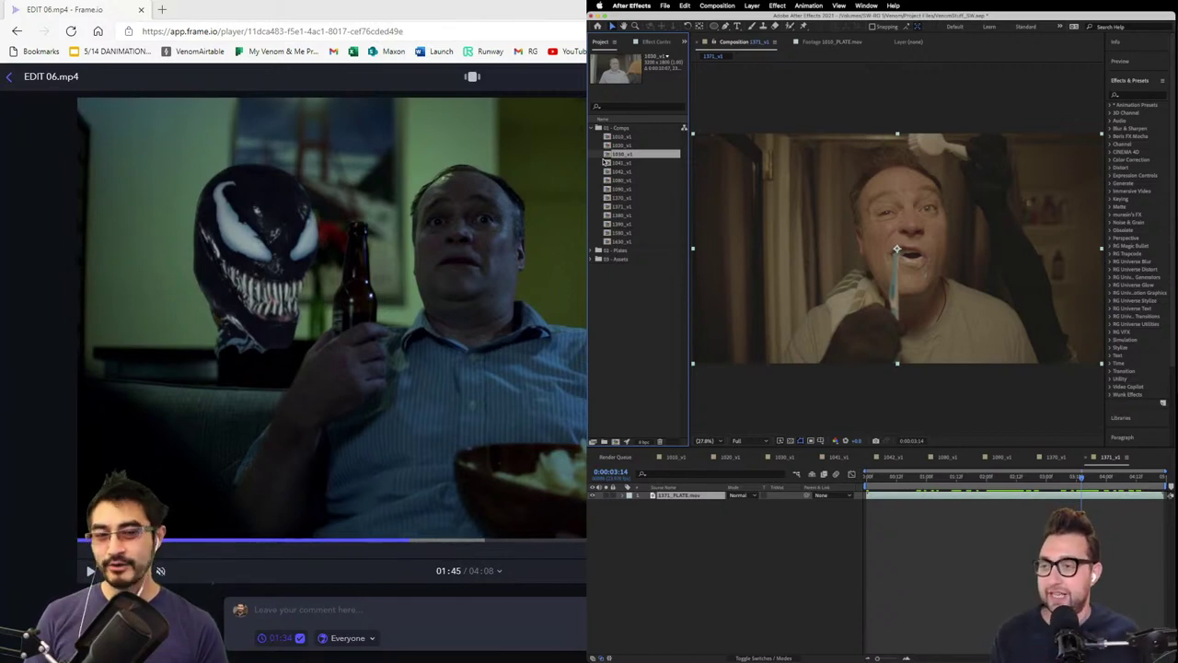
click(604, 160)
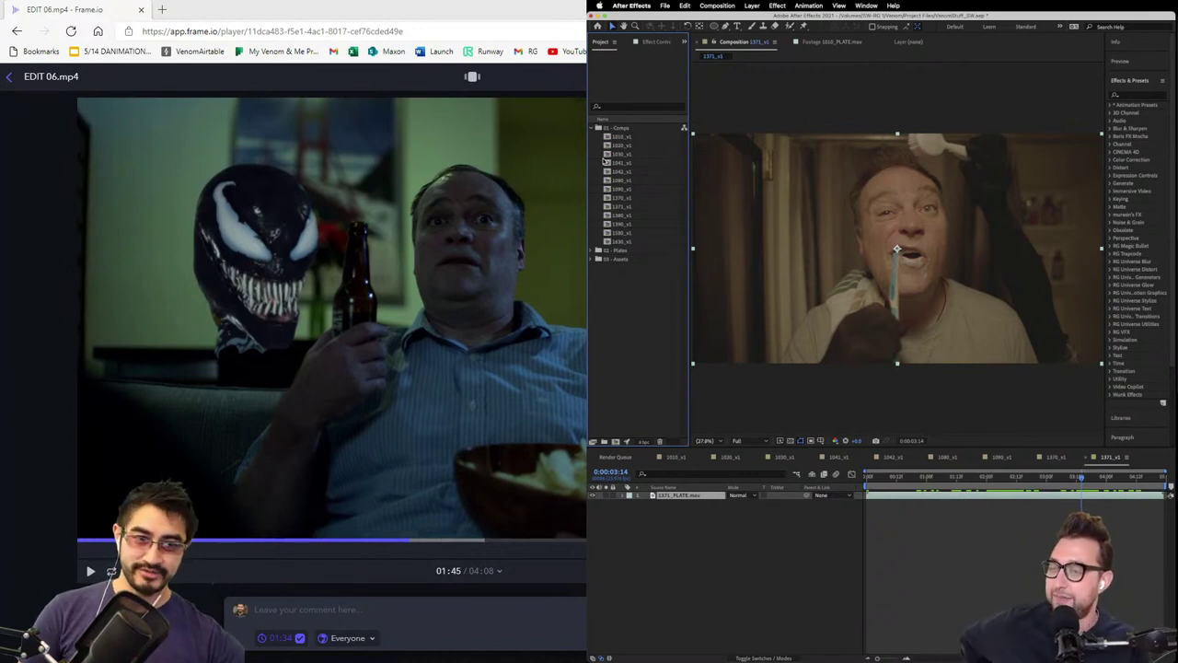
key(super+i)
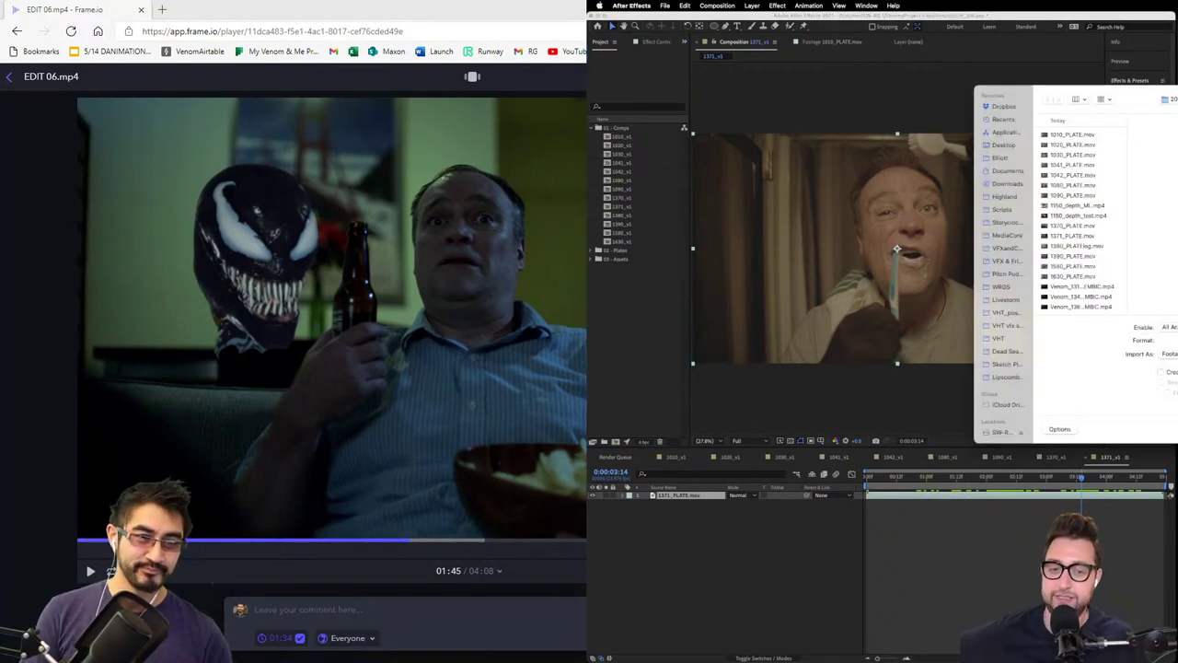
key(Escape)
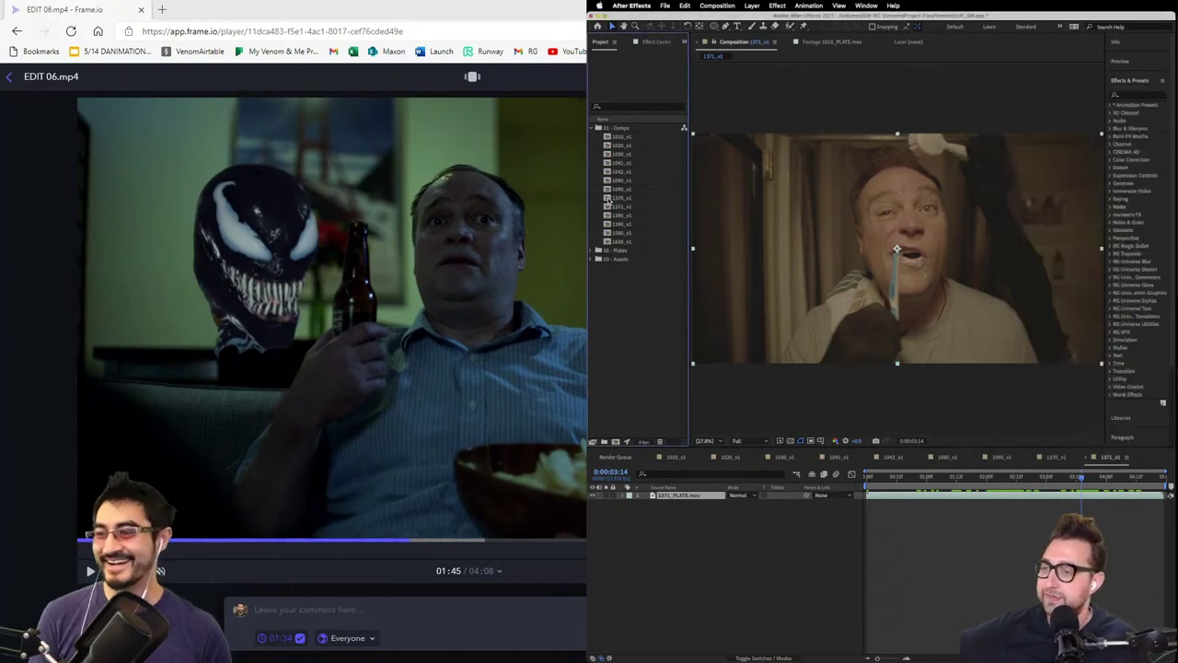
- Review compositions 1370_v1, 1371_v1 and 1380_v1 in turn, scrubbing 1370_v1 to 0:00:01:06 and 1380_v1 back to its first frame
double_click(610, 198)
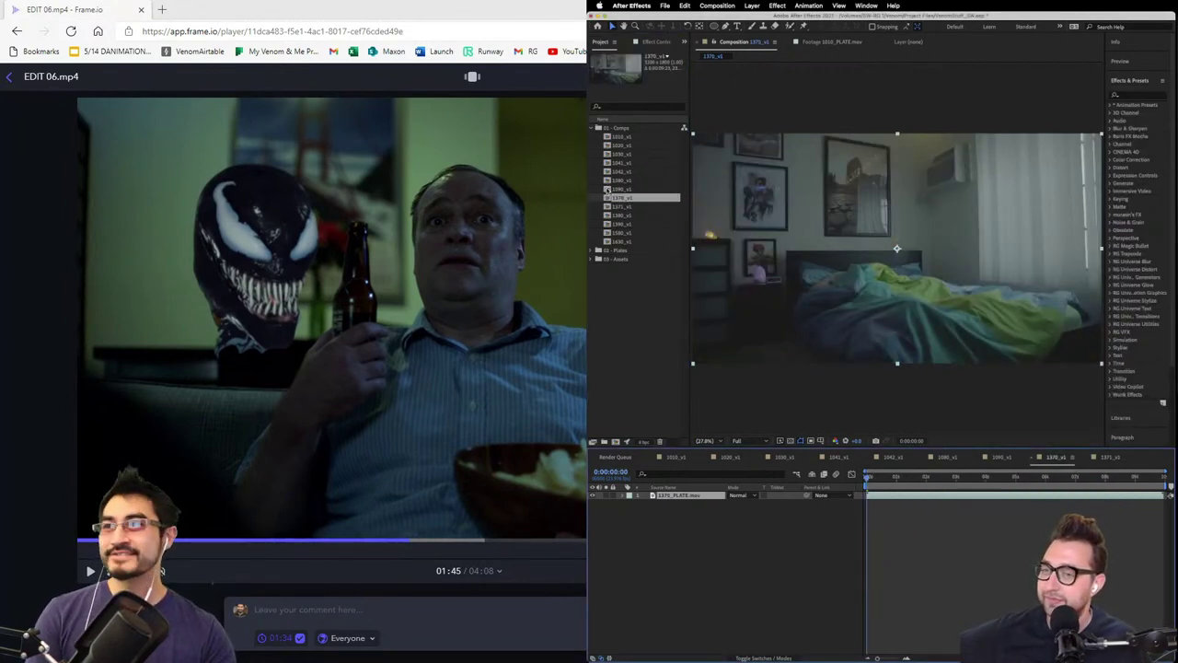
mouse_move(886, 485)
mouse_down()
mouse_move(1097, 484)
mouse_move(903, 478)
mouse_up()
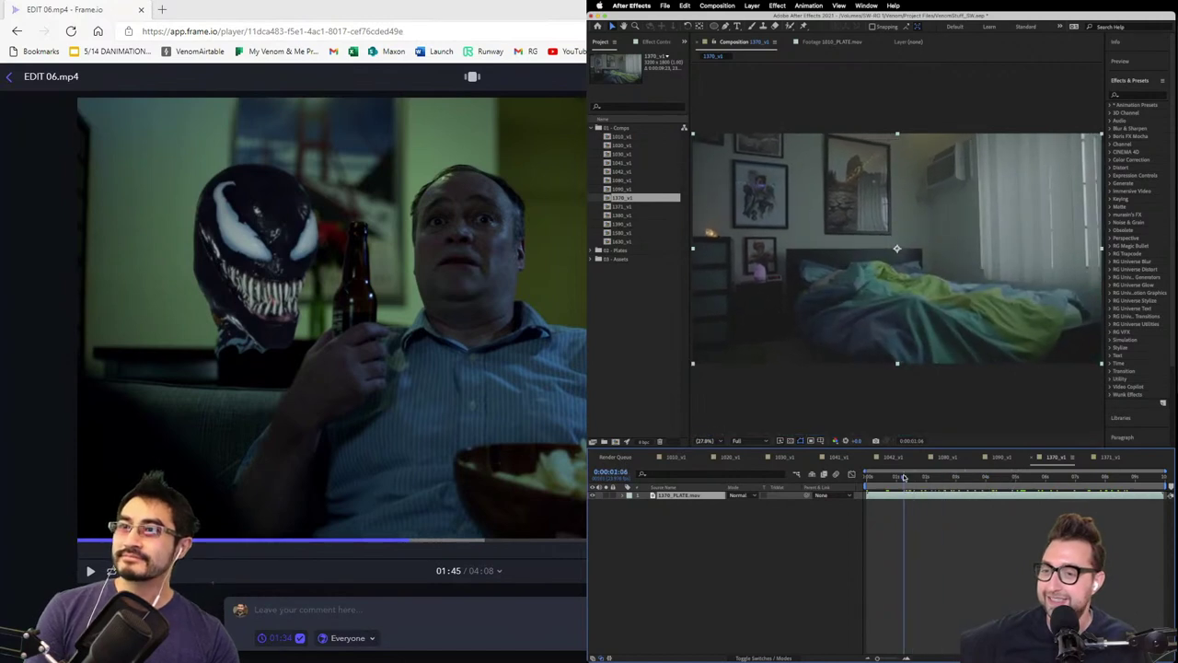
double_click(608, 206)
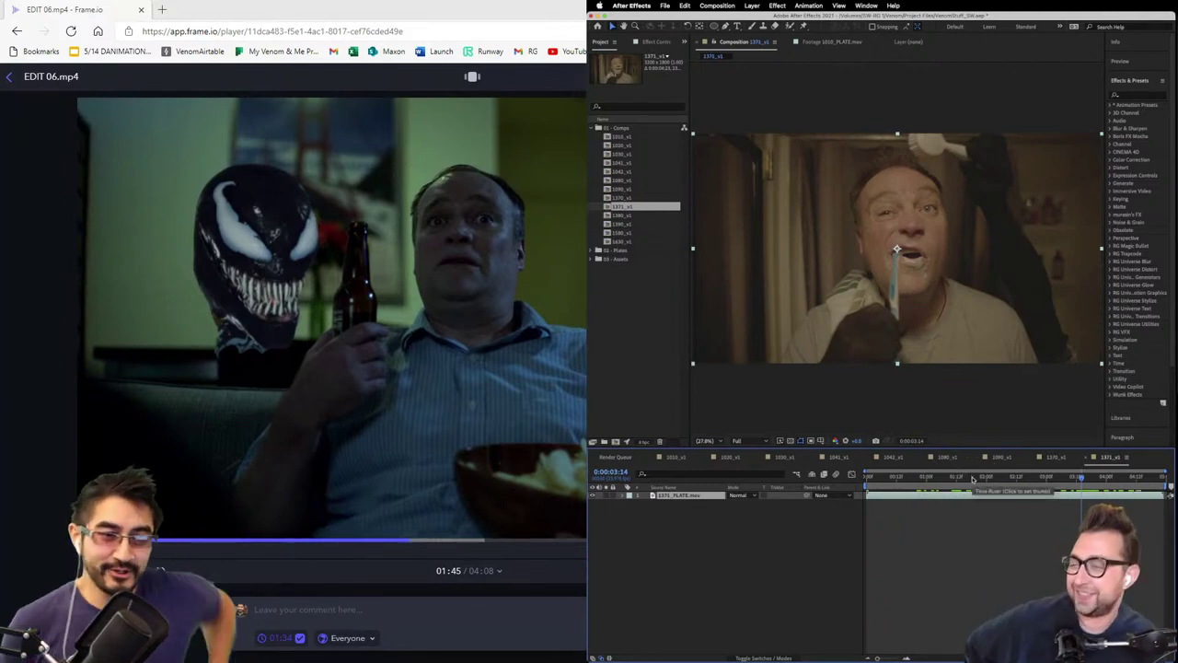
double_click(622, 215)
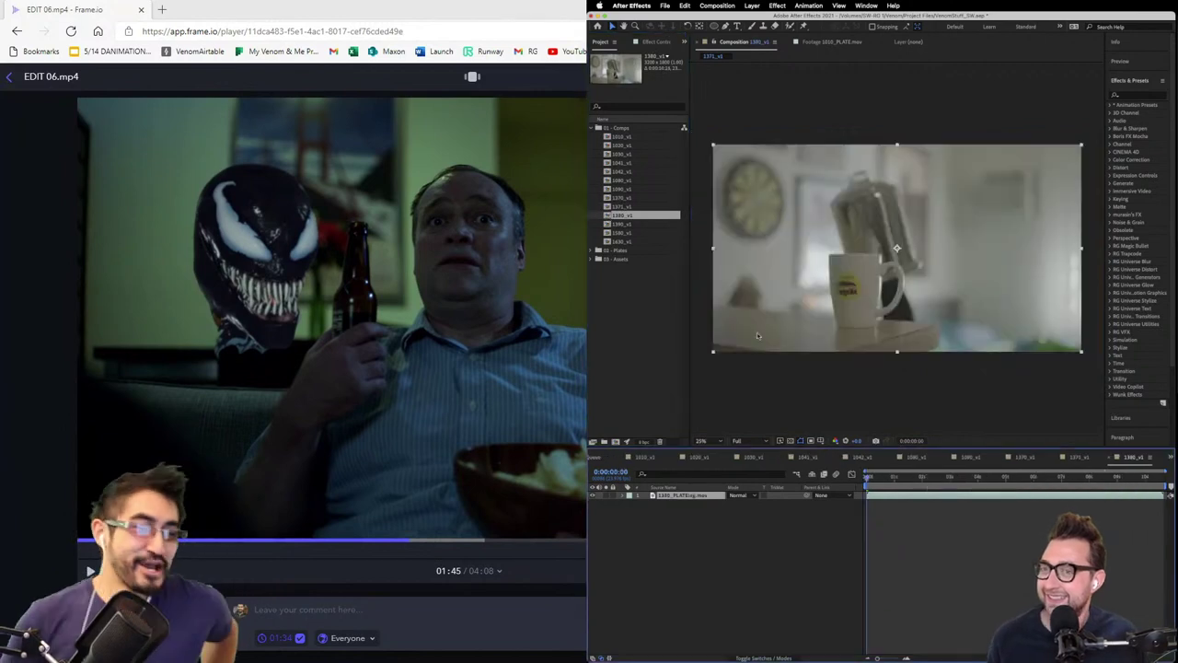
drag(895, 473, 852, 488)
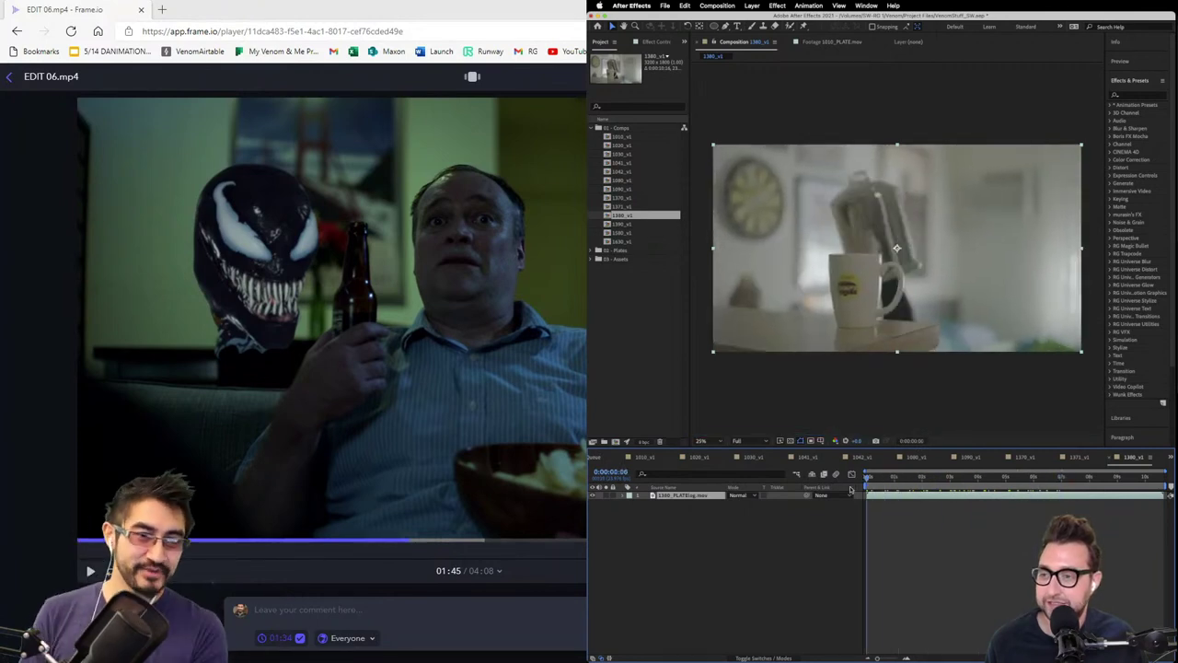
- Open composition 1390_v1 and scrub back and forth through the shirt-choosing plate, stopping near the end of the shot
double_click(607, 224)
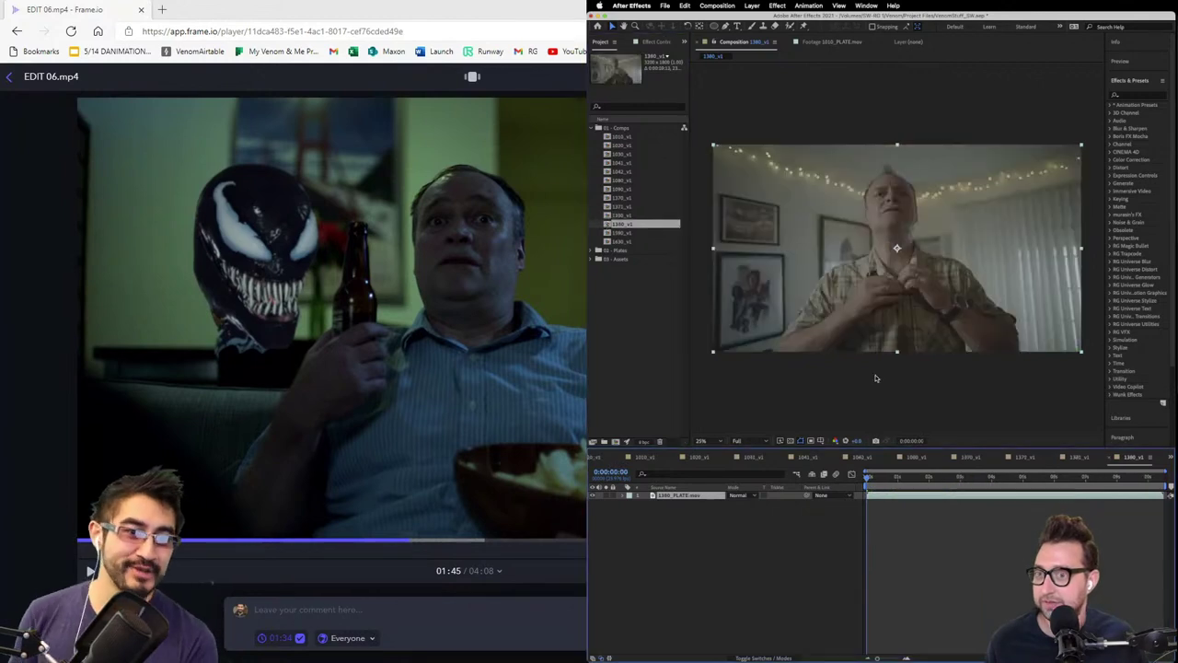
drag(915, 476, 1129, 486)
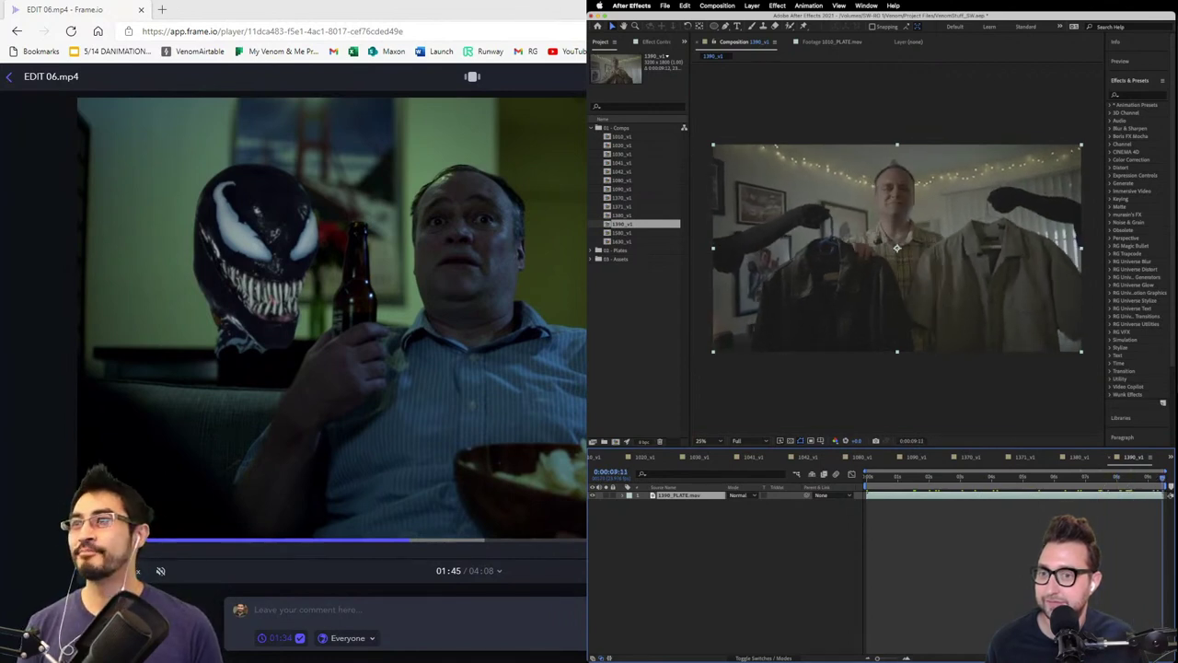
click(1051, 479)
drag(1048, 491, 991, 489)
drag(1024, 487, 1144, 480)
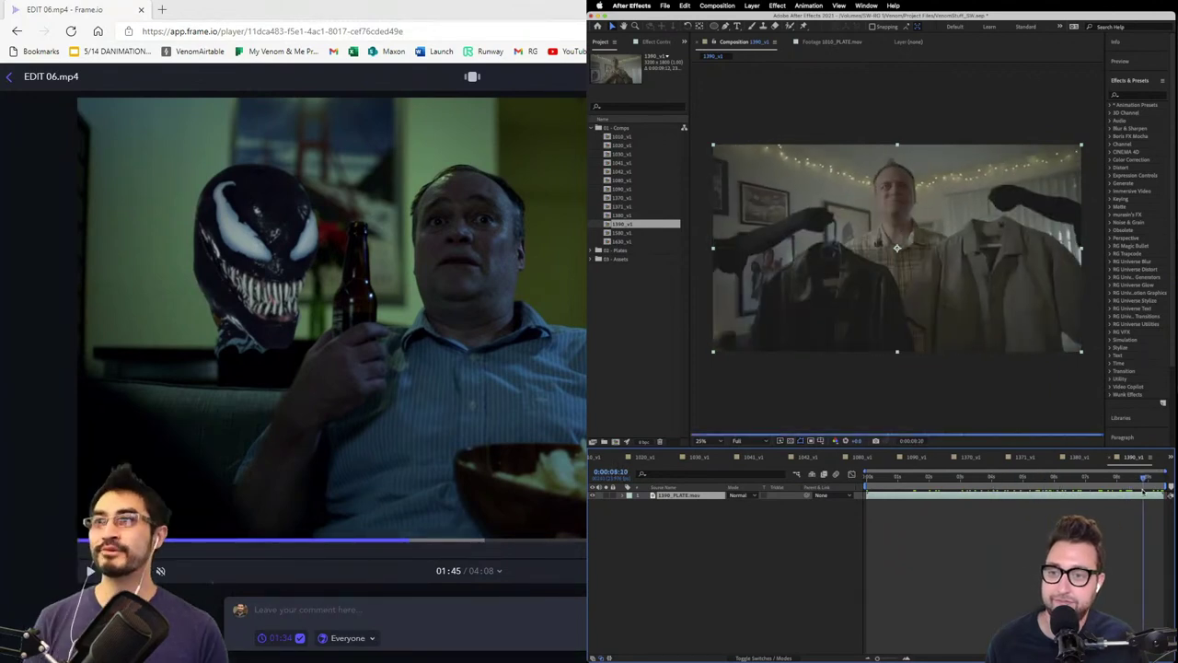
- Review the doorway plates in compositions 1580_v1 and 1630_v1, scrubbing them to 0:00:03:10 and 0:00:05:21 respectively
double_click(608, 233)
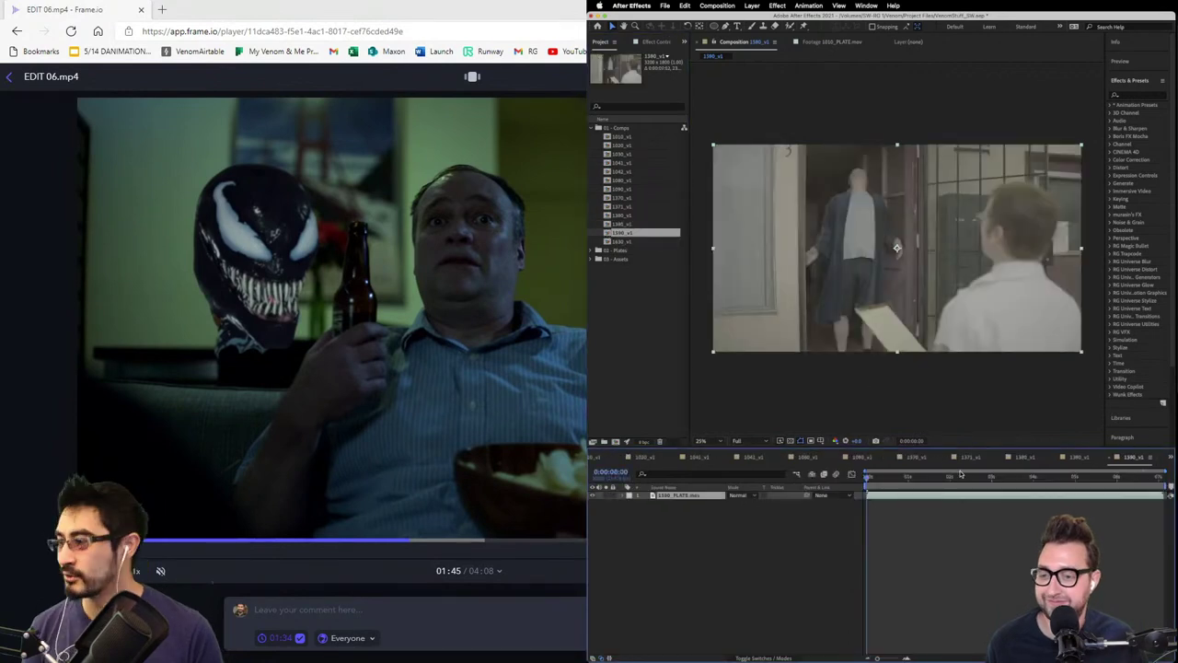
drag(964, 475, 1009, 486)
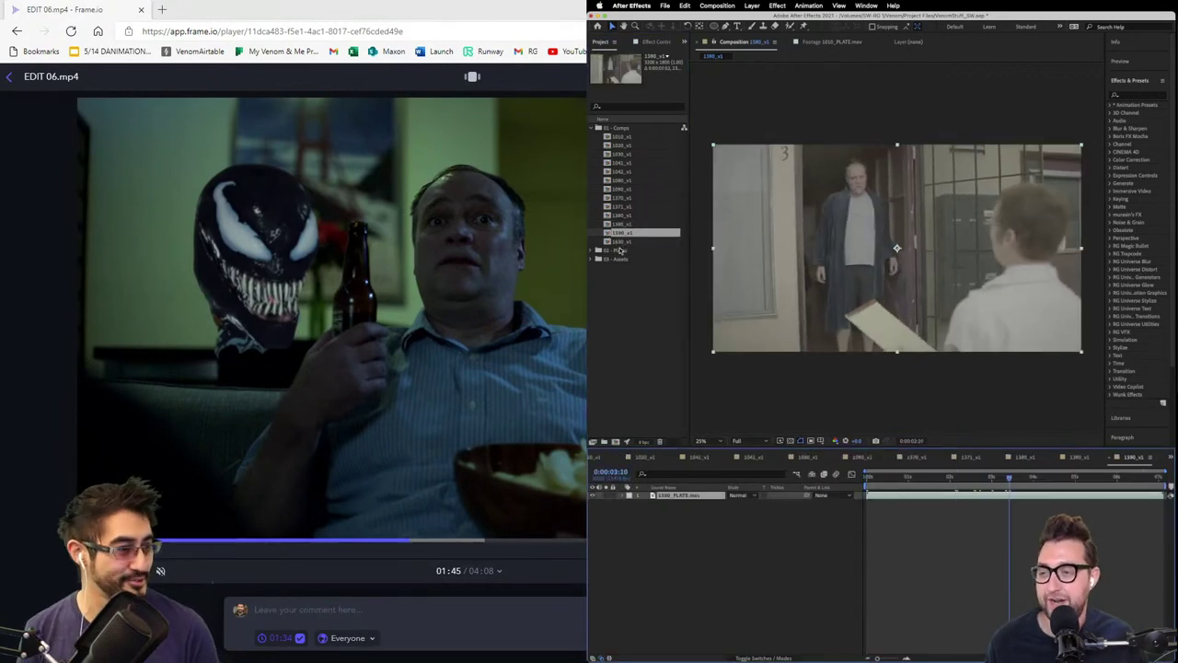
double_click(609, 241)
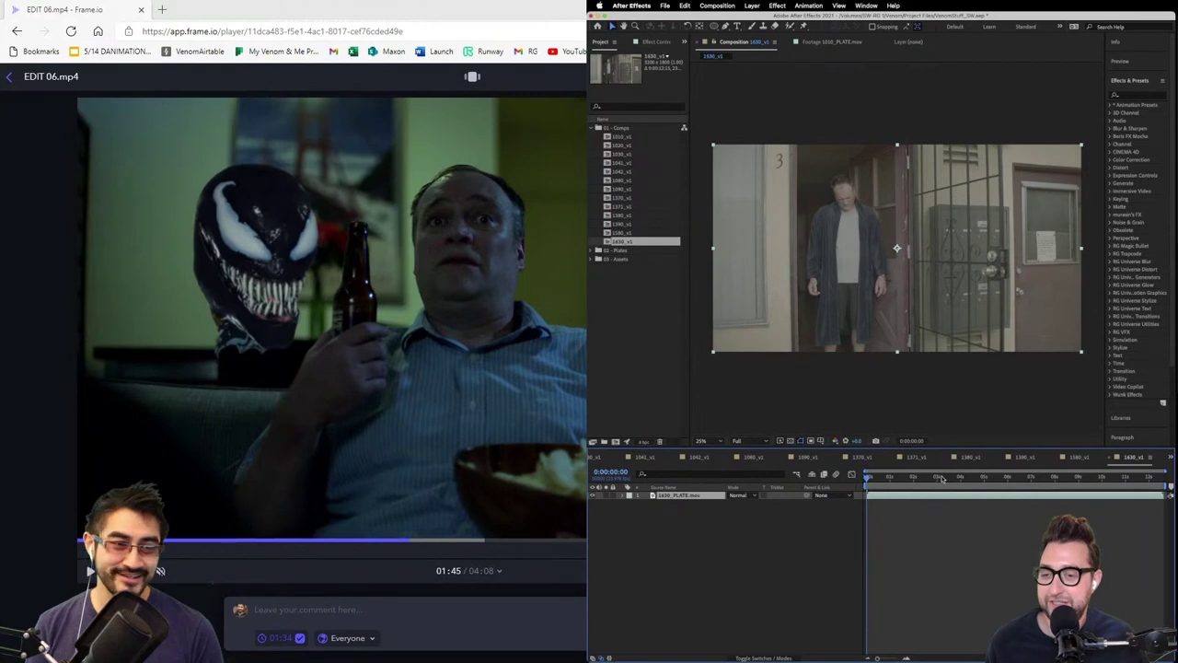
drag(943, 477, 840, 469)
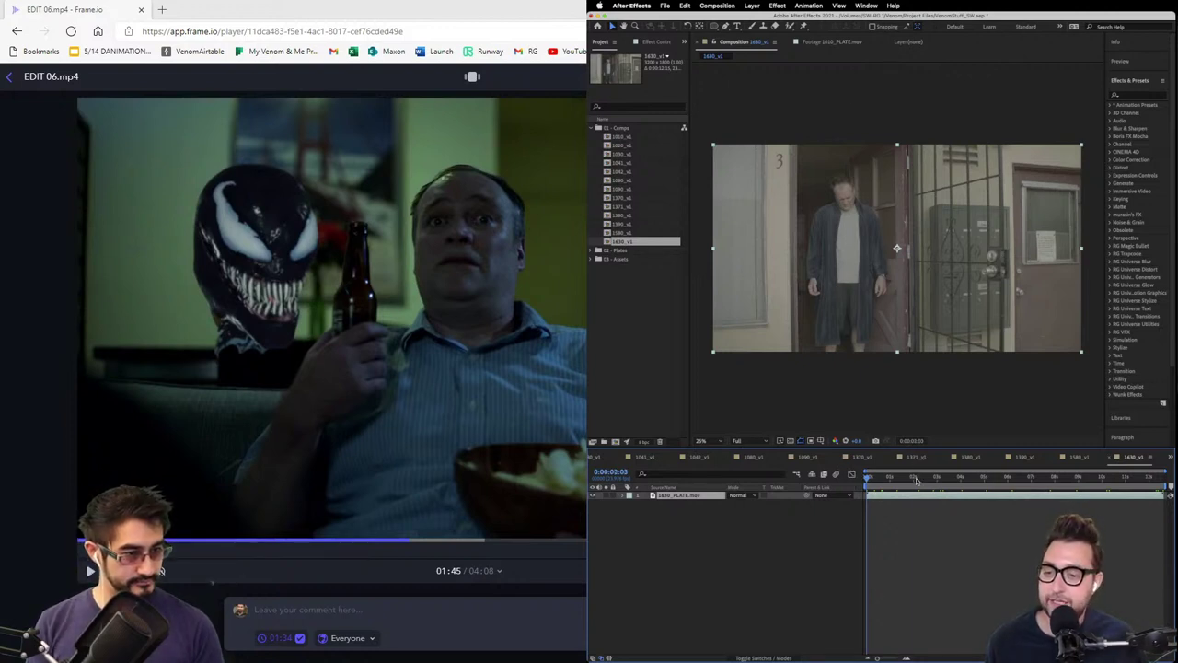
drag(917, 480, 1007, 483)
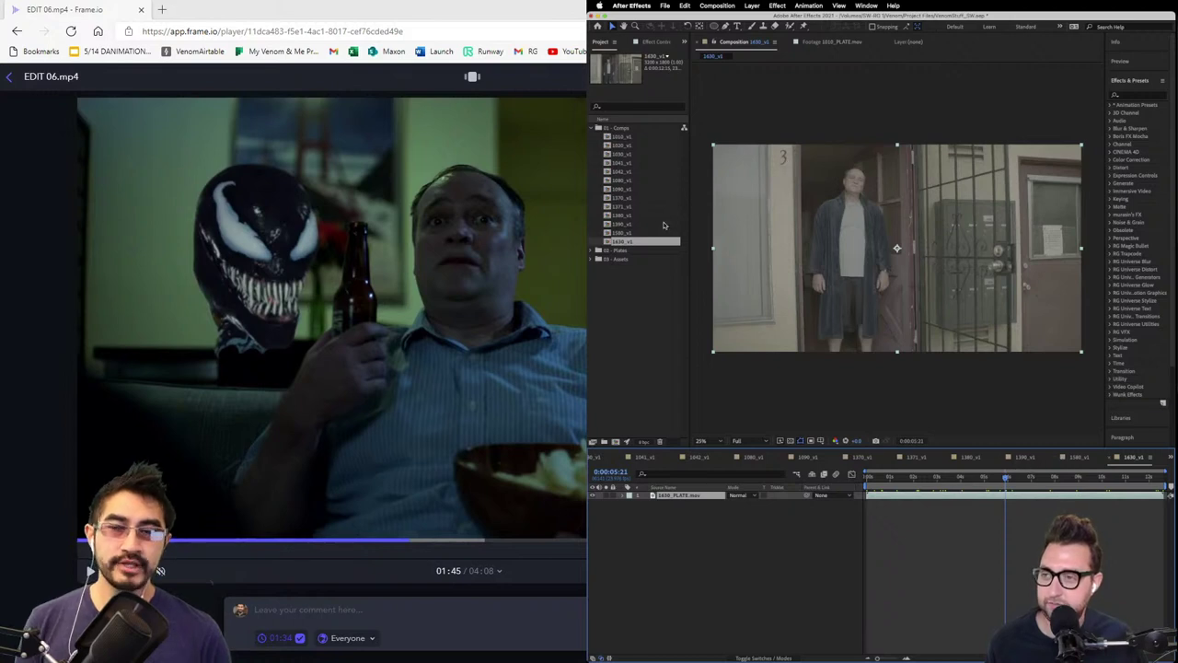
- Review compositions 1010_v1, 1020_v1 and 1030_v1 in turn, scrubbing them to 0:00:03:02, 11:54:35:04 and 0:00:06:21 respectively
double_click(607, 136)
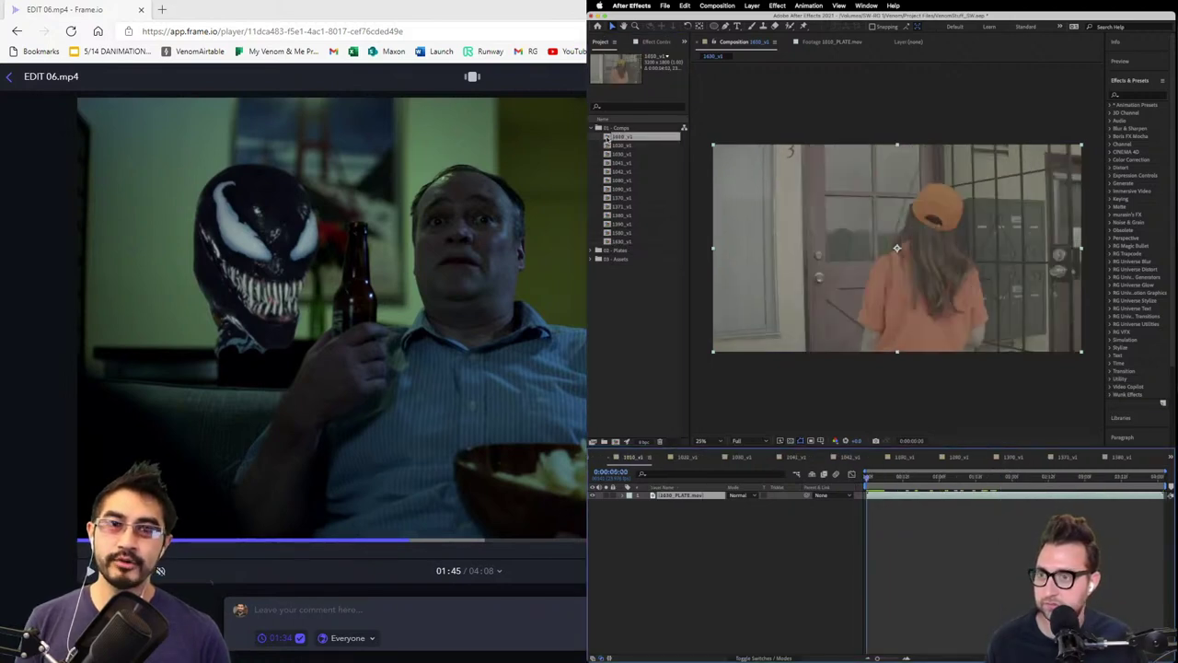
drag(898, 478, 1090, 520)
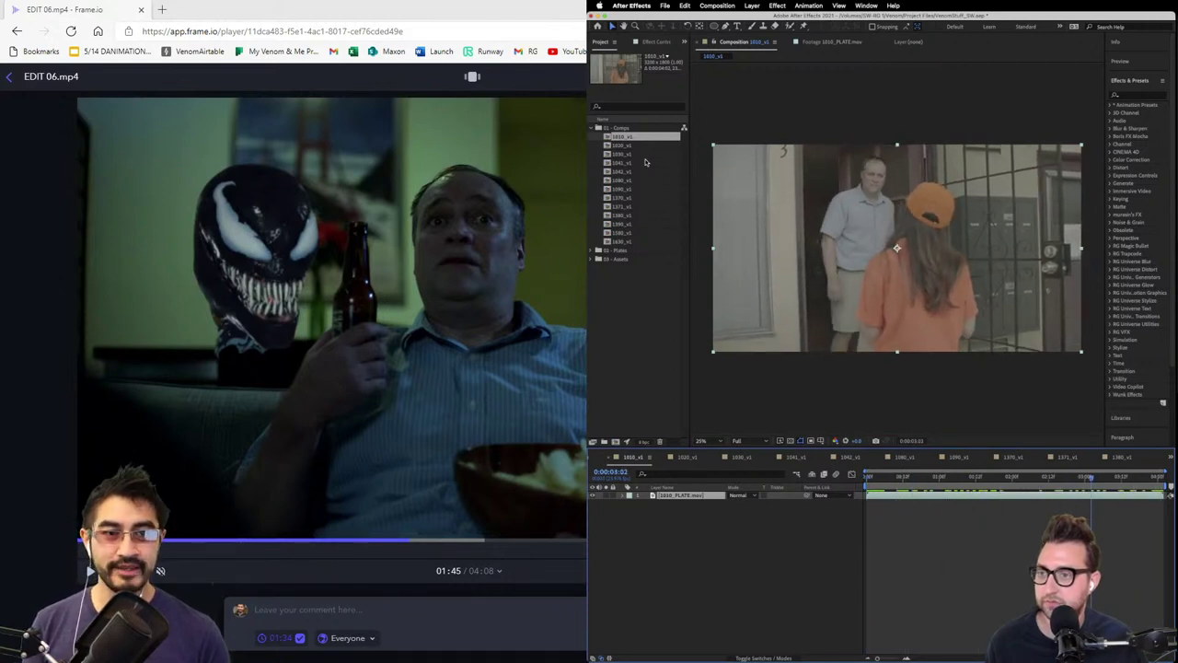
double_click(609, 145)
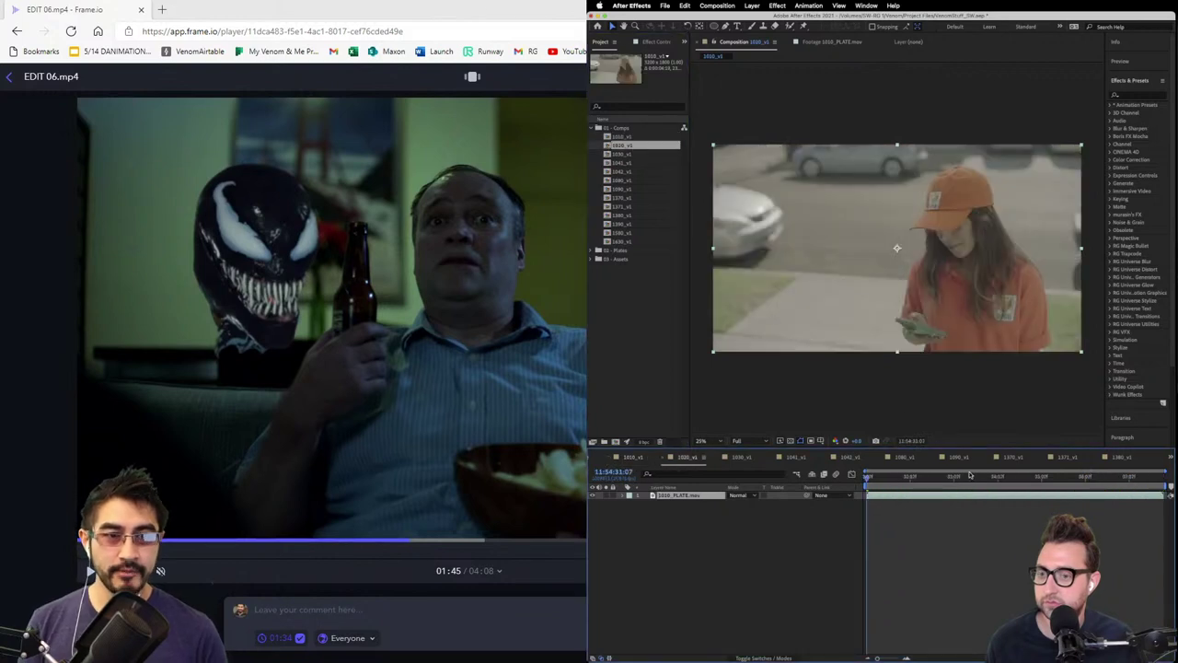
drag(1000, 476, 1036, 478)
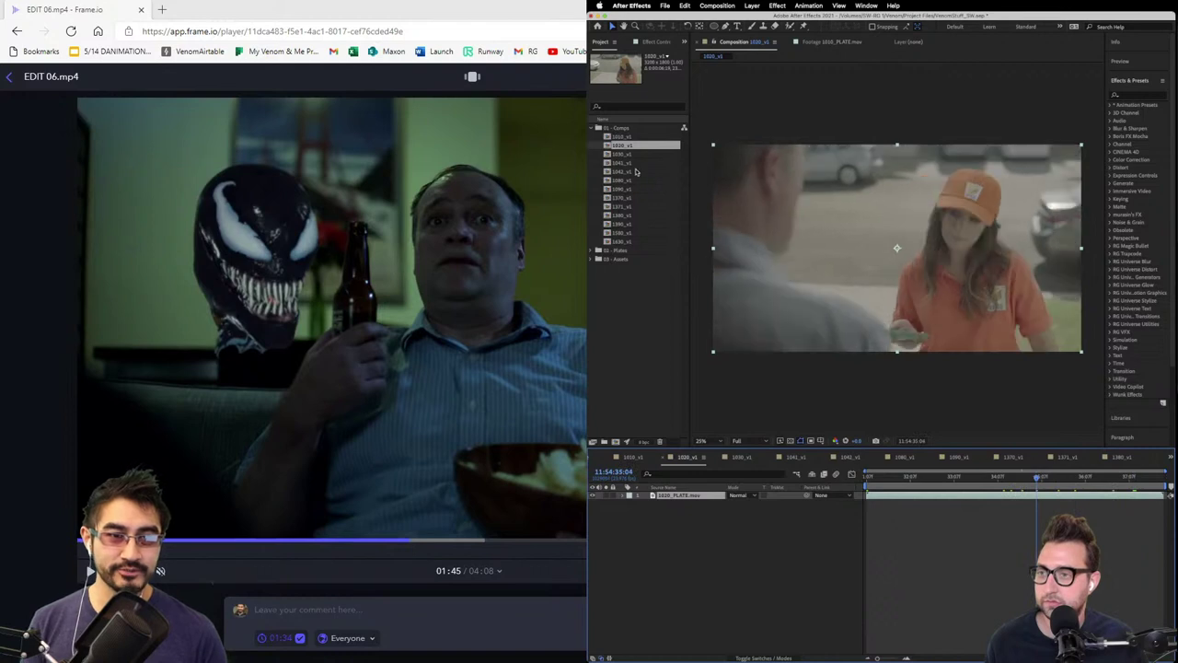
double_click(610, 154)
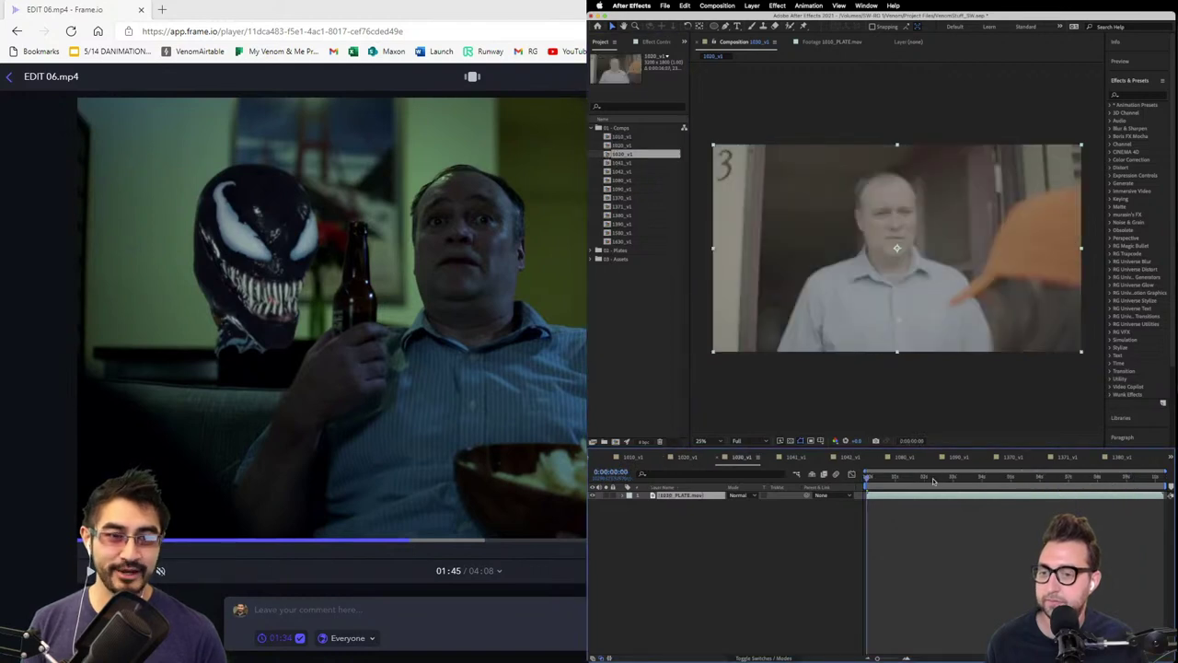
drag(932, 480, 1075, 488)
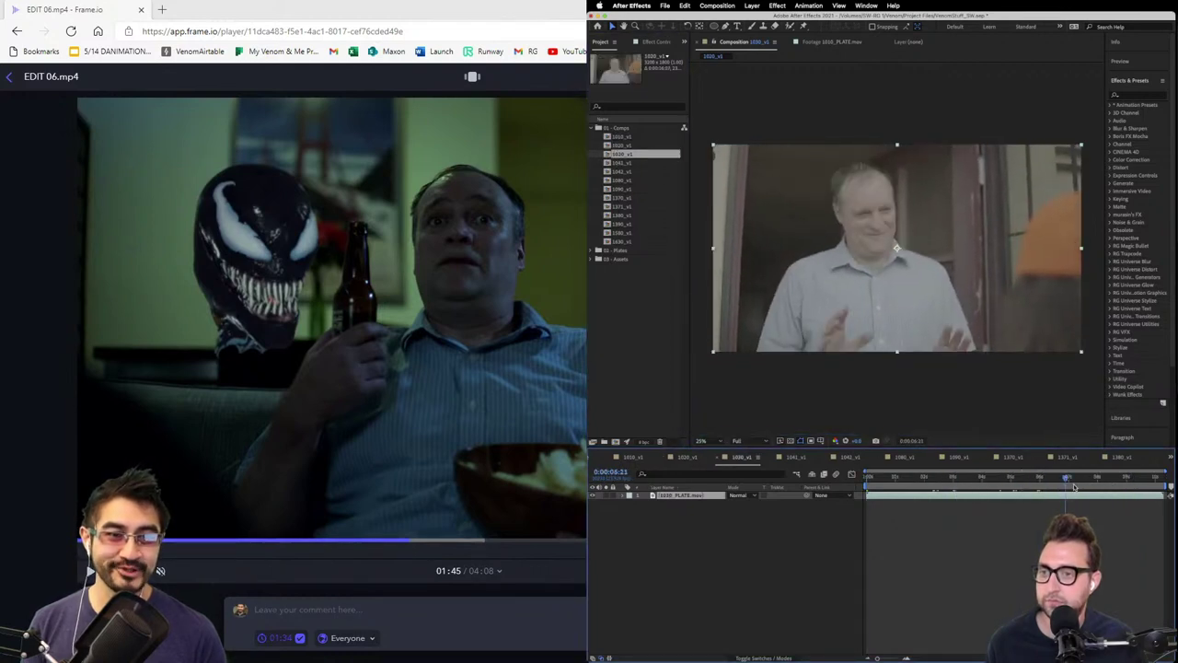
- Open composition 1041_v1, scrub through its doorway plate, and return to the first frame
double_click(616, 163)
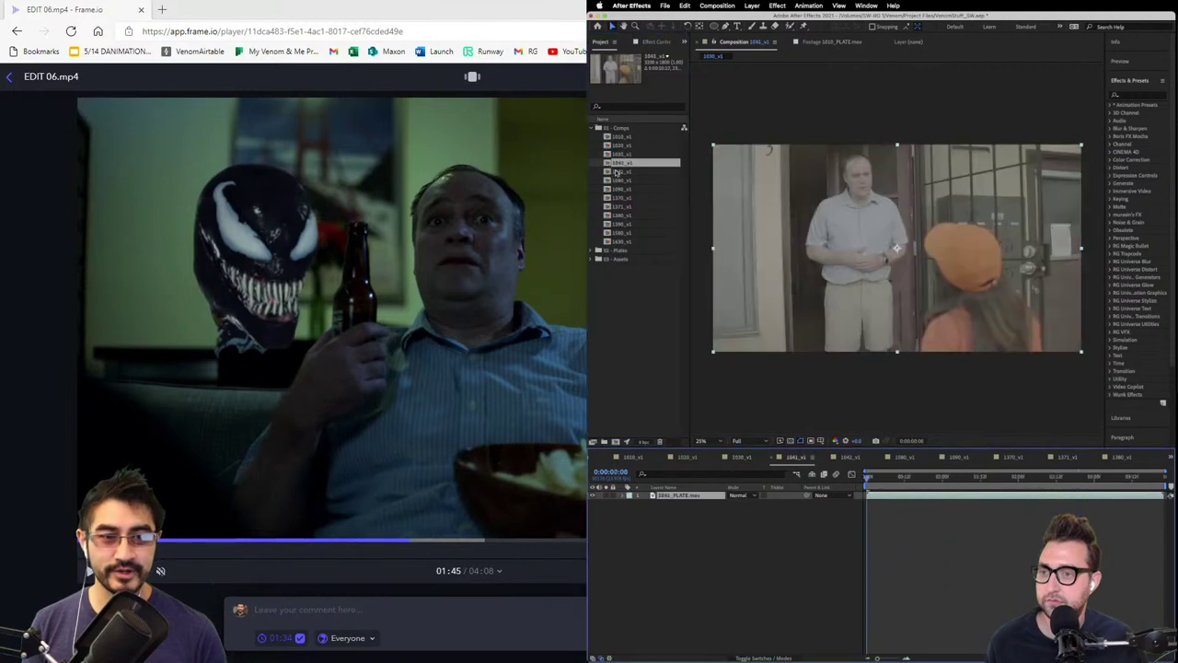
drag(926, 477, 991, 479)
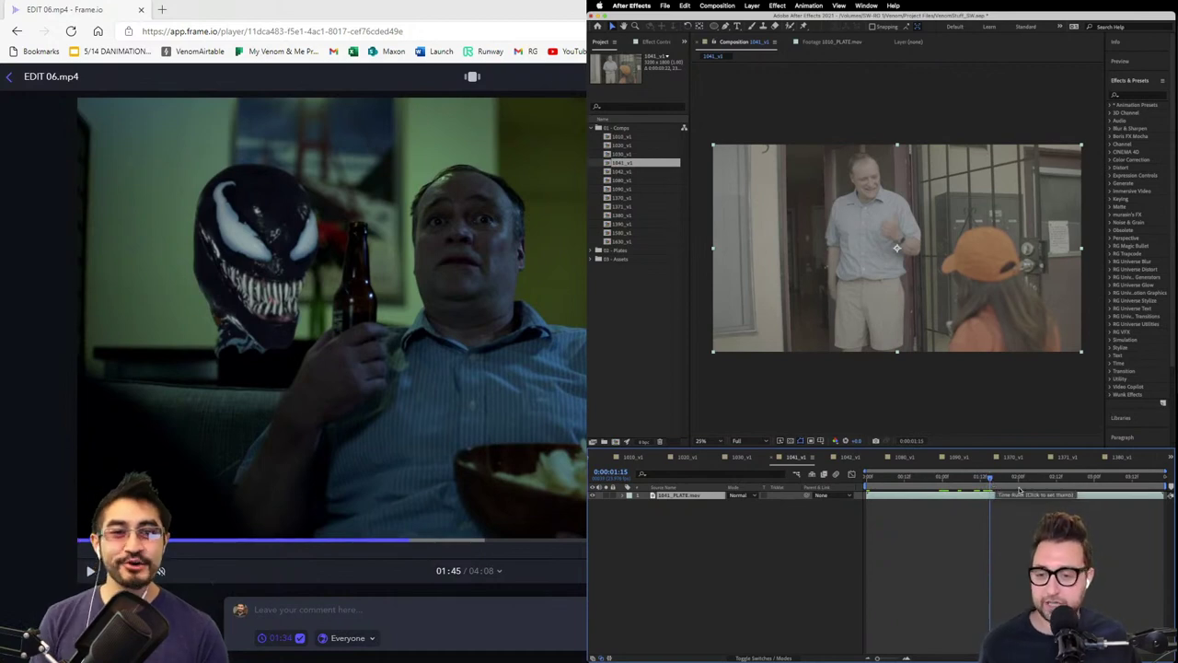
click(1018, 480)
drag(1091, 477, 794, 518)
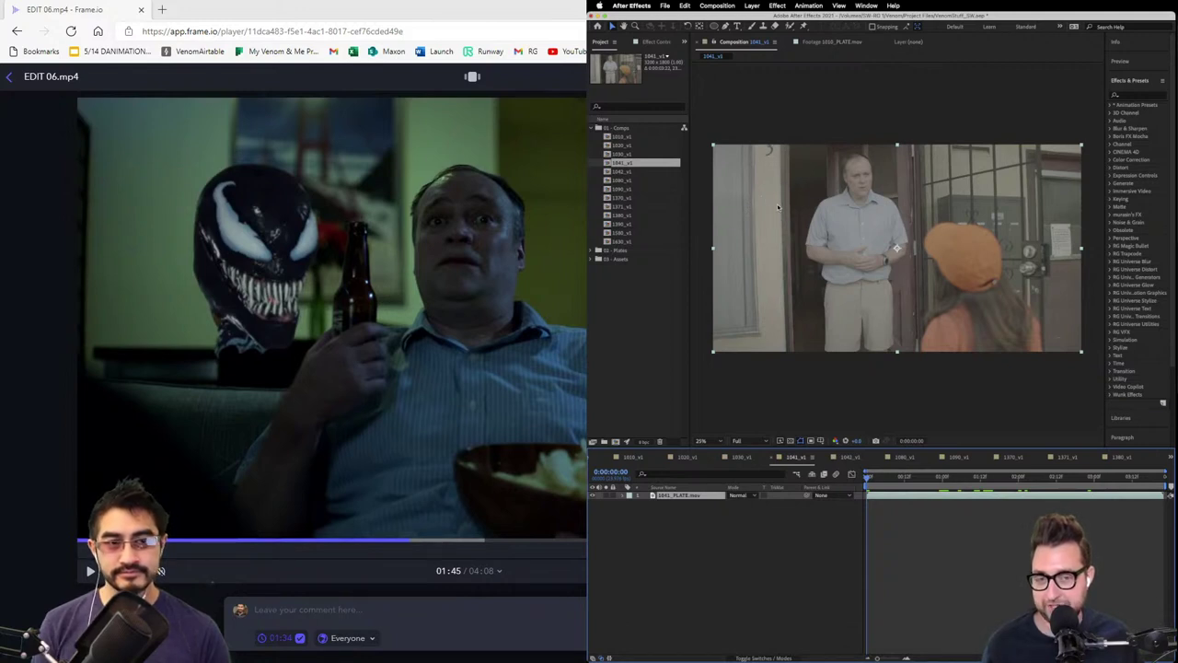
- Return to composition 1010_v1, scrub through the door-opening action, and preview the shot's playback from near its start
double_click(612, 137)
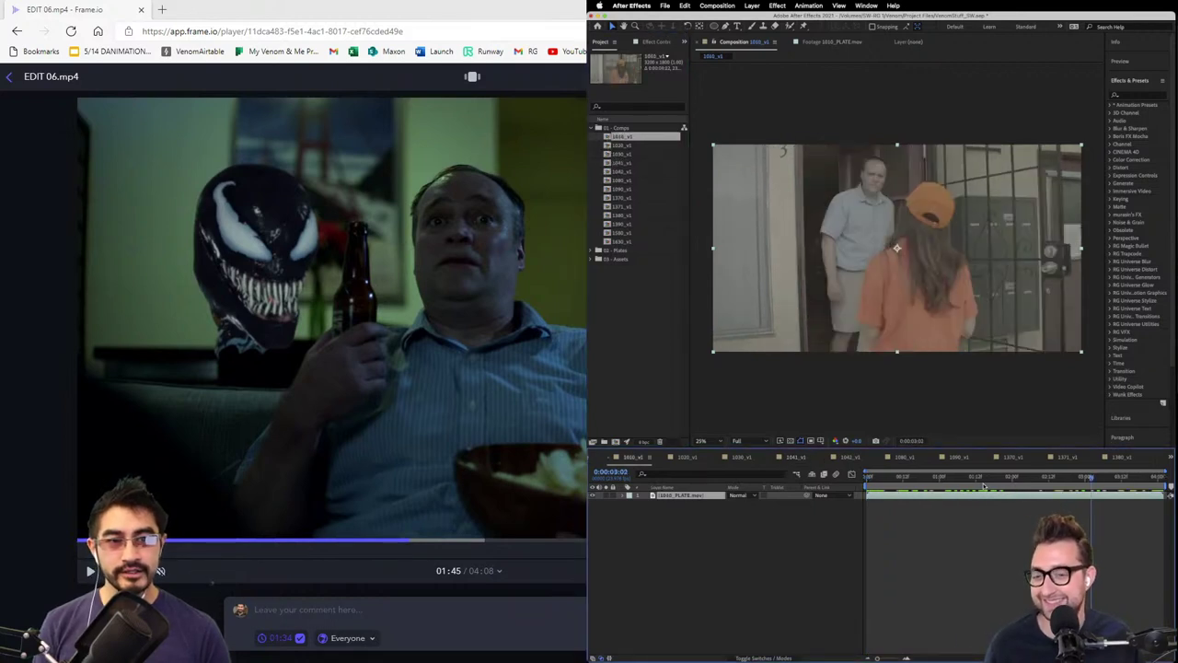
drag(984, 486, 1065, 485)
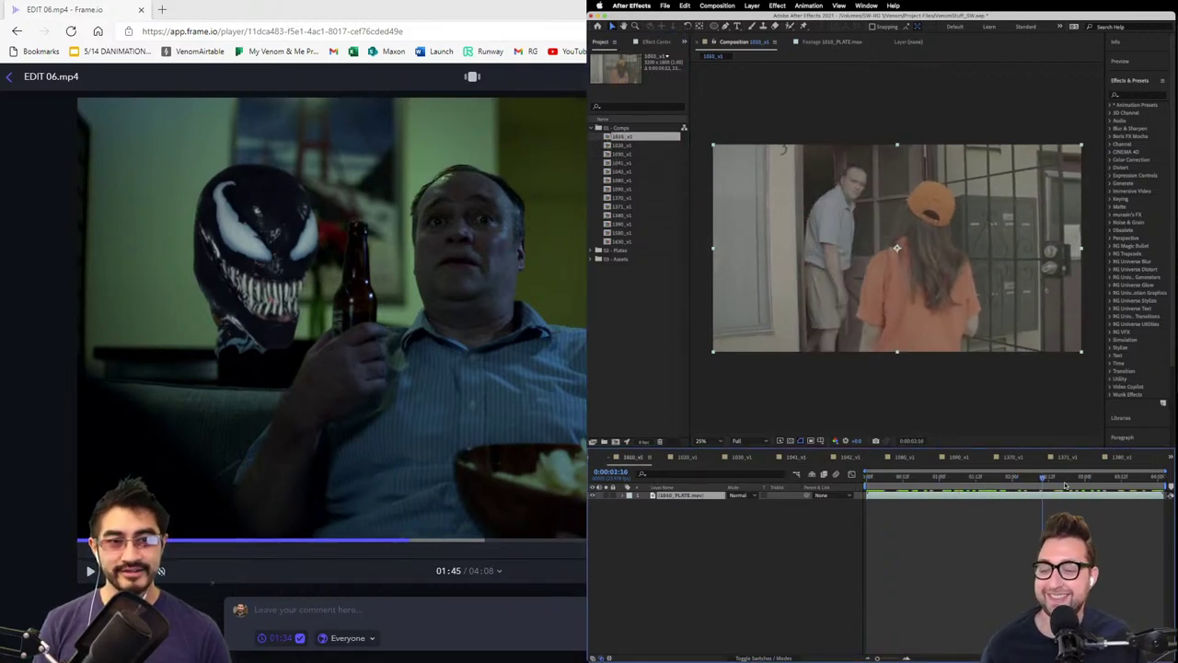
click(991, 478)
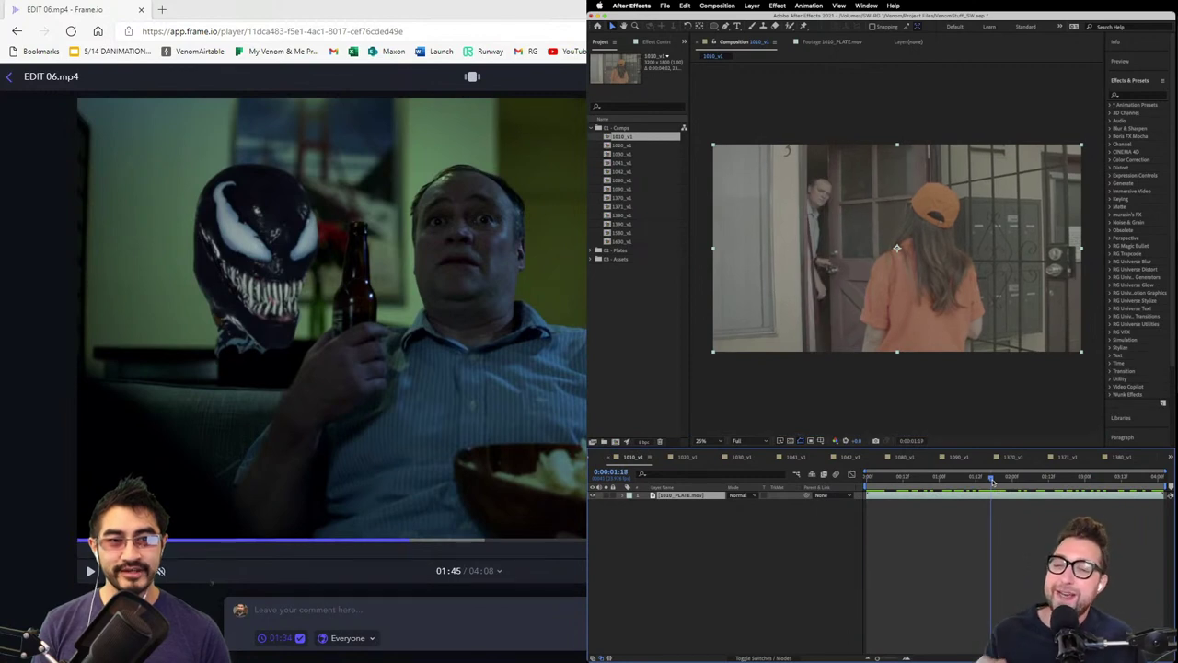
drag(992, 480, 836, 477)
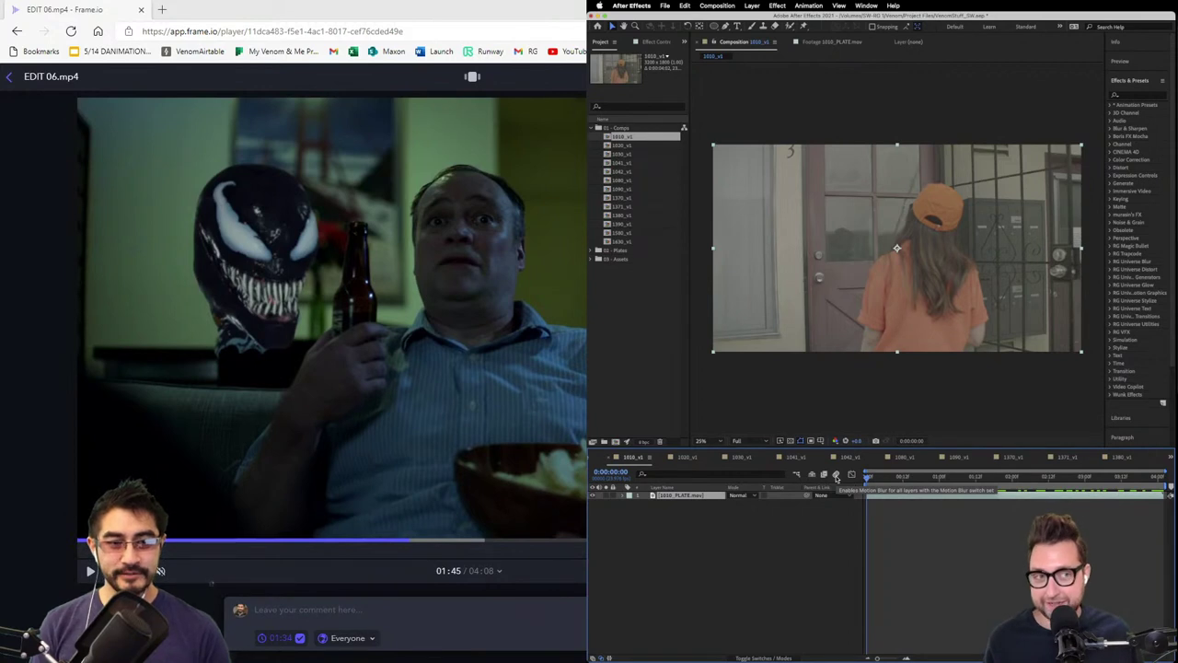
drag(909, 480, 887, 473)
key(space)
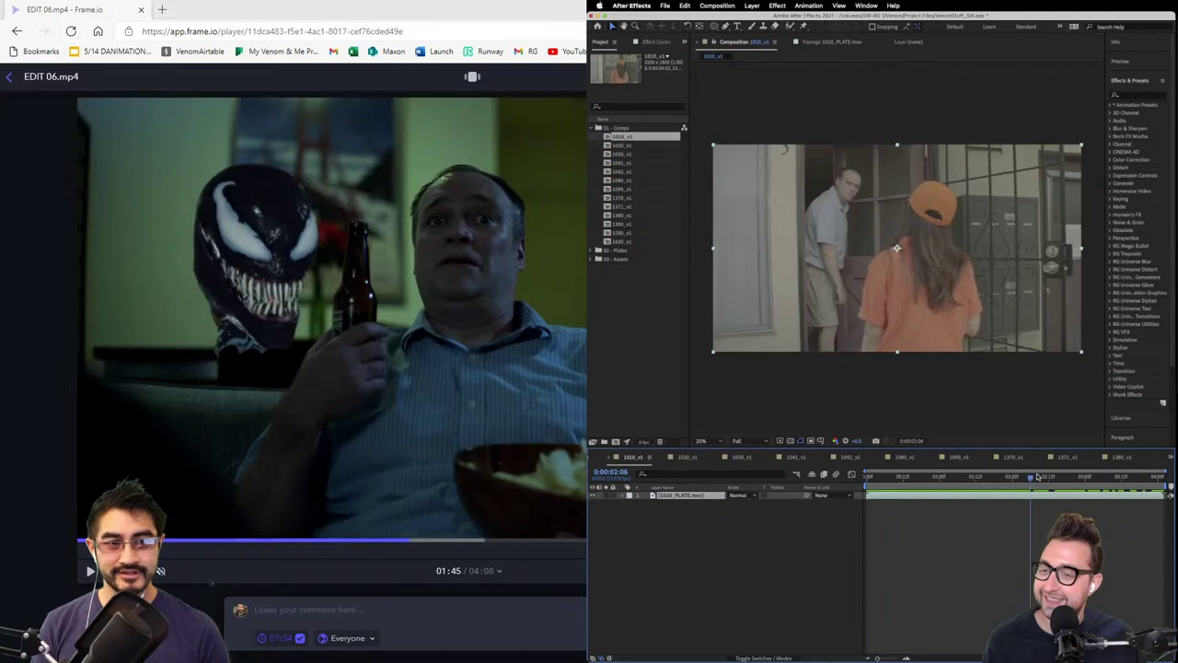
key(space)
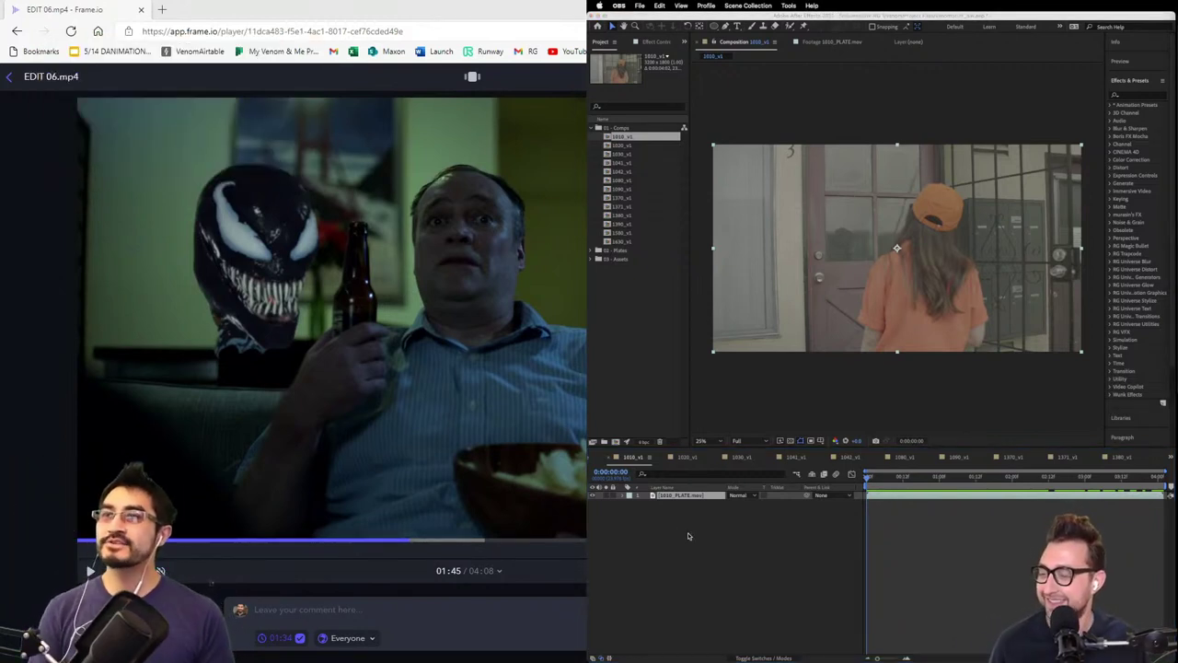
- Draw a closed four-point mask around the house number 3 on the 1010_PLATE.mov layer with the Pen tool
click(670, 499)
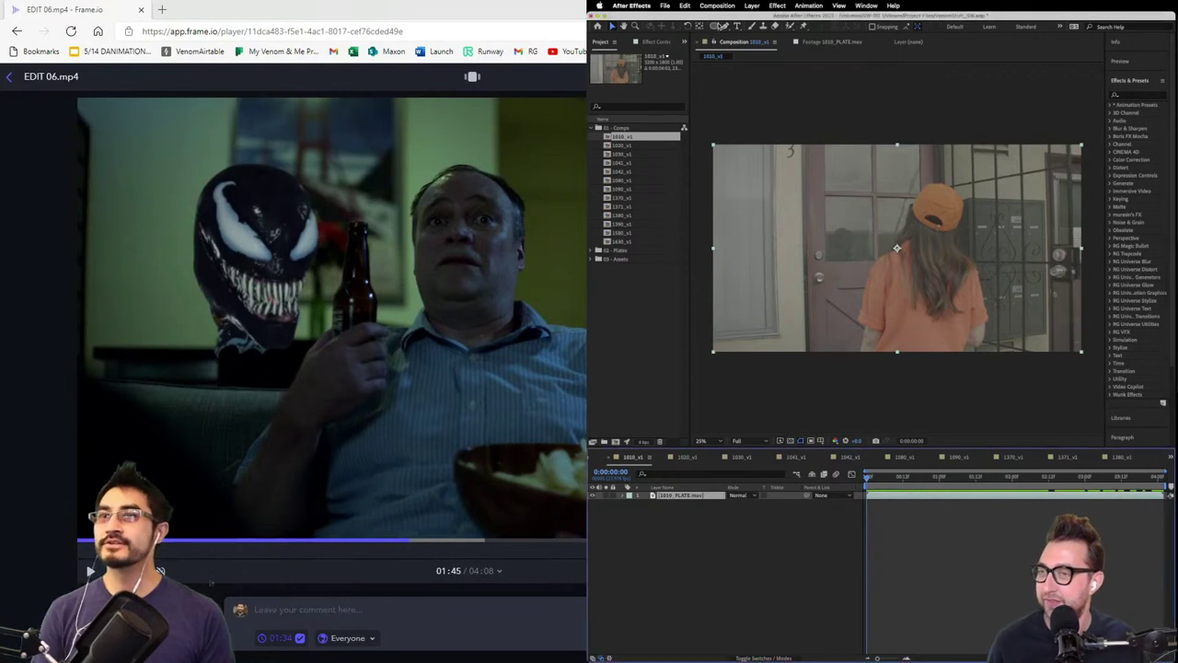
click(724, 26)
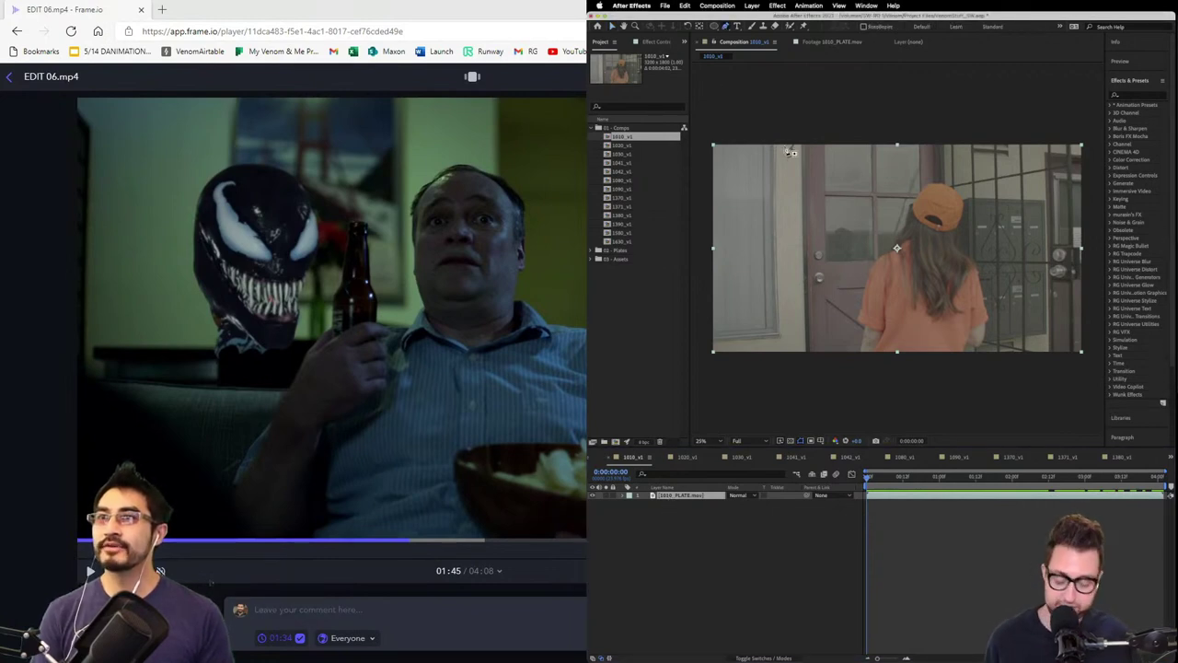
scroll(790, 152, up, 5)
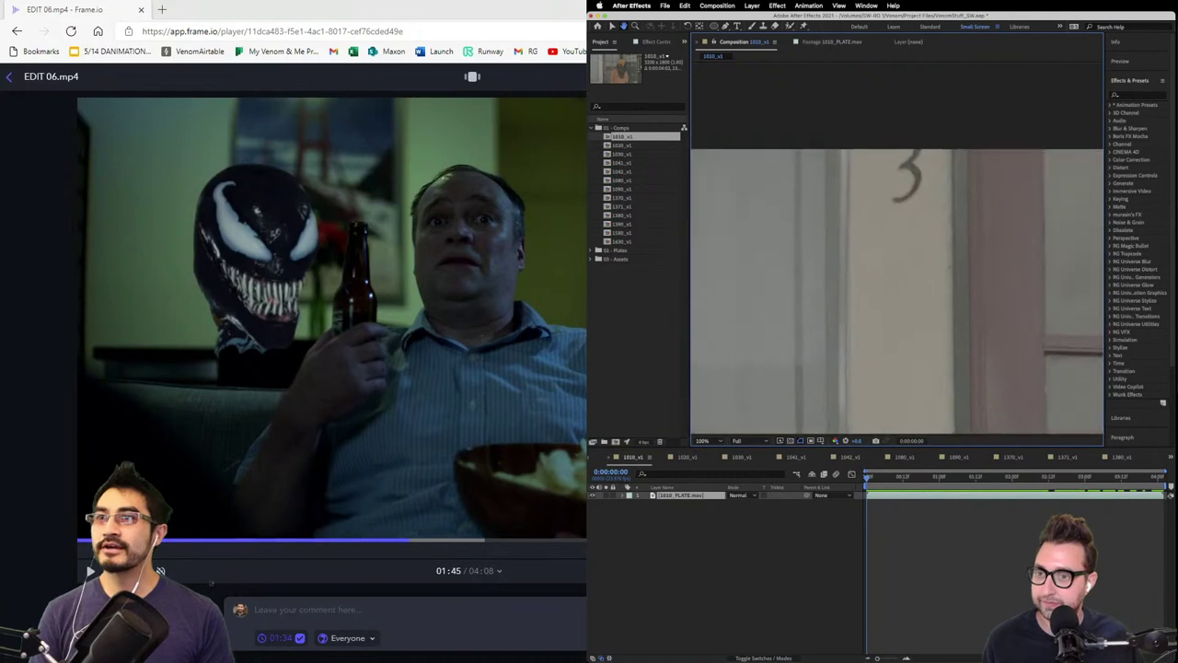
key(g)
click(869, 142)
click(871, 222)
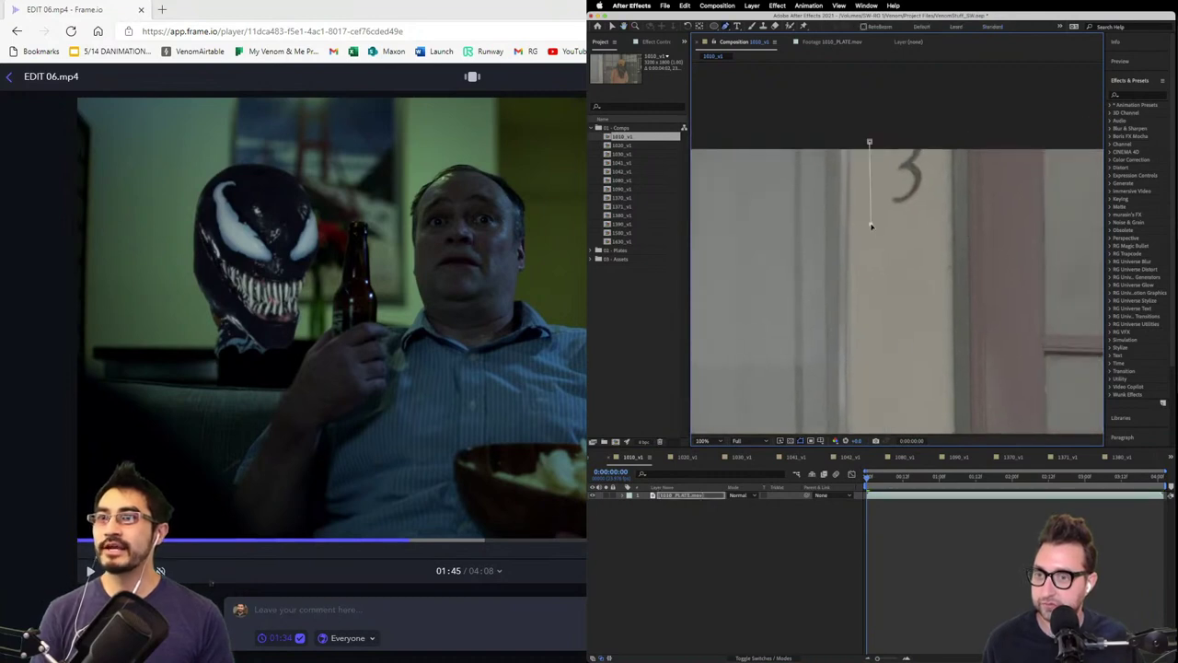
click(930, 221)
click(941, 126)
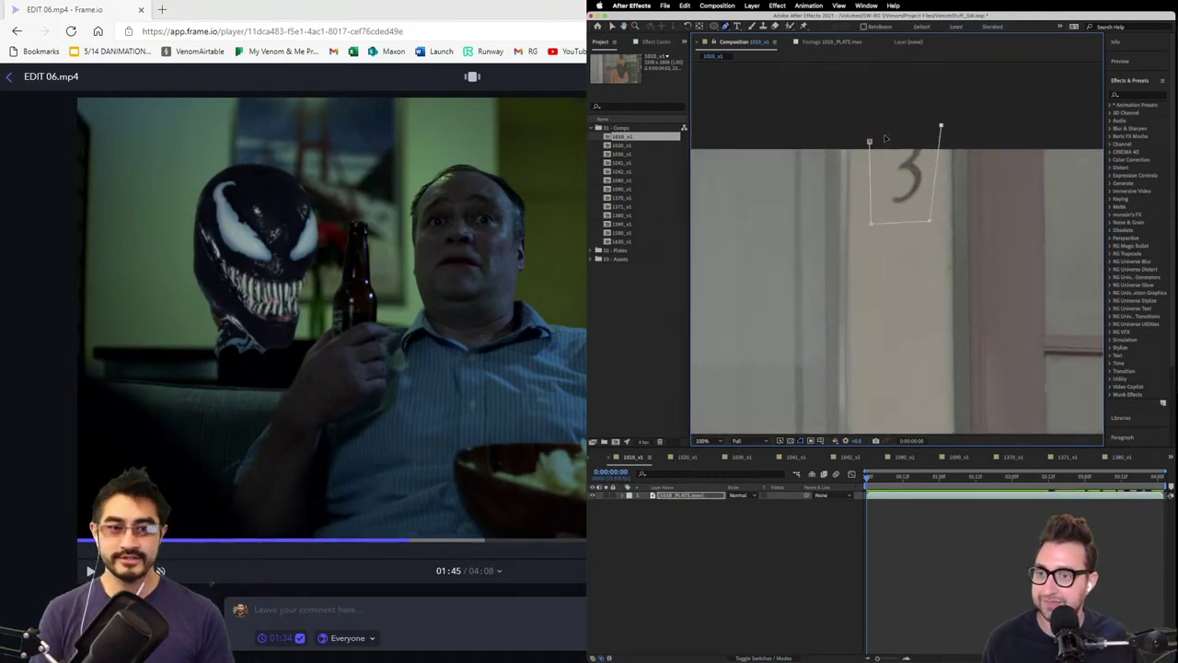
click(870, 144)
- Switch to composition 1030_v1, then open the toothbrushing shot, composition 1371_v1
click(741, 457)
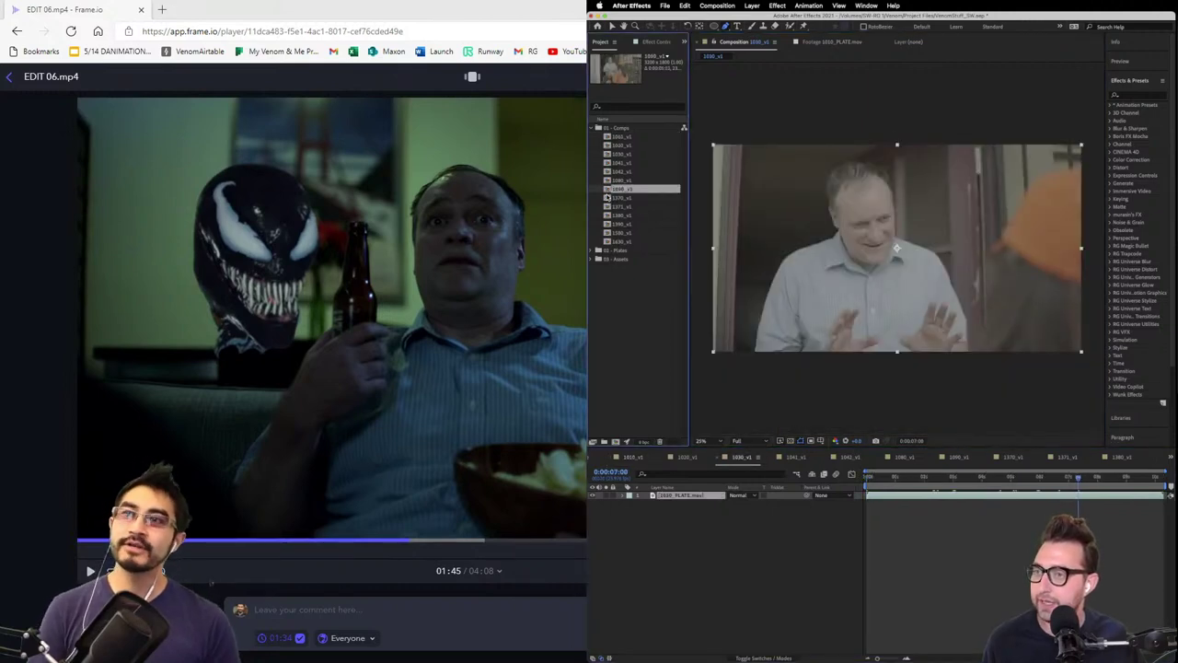
click(610, 196)
click(608, 207)
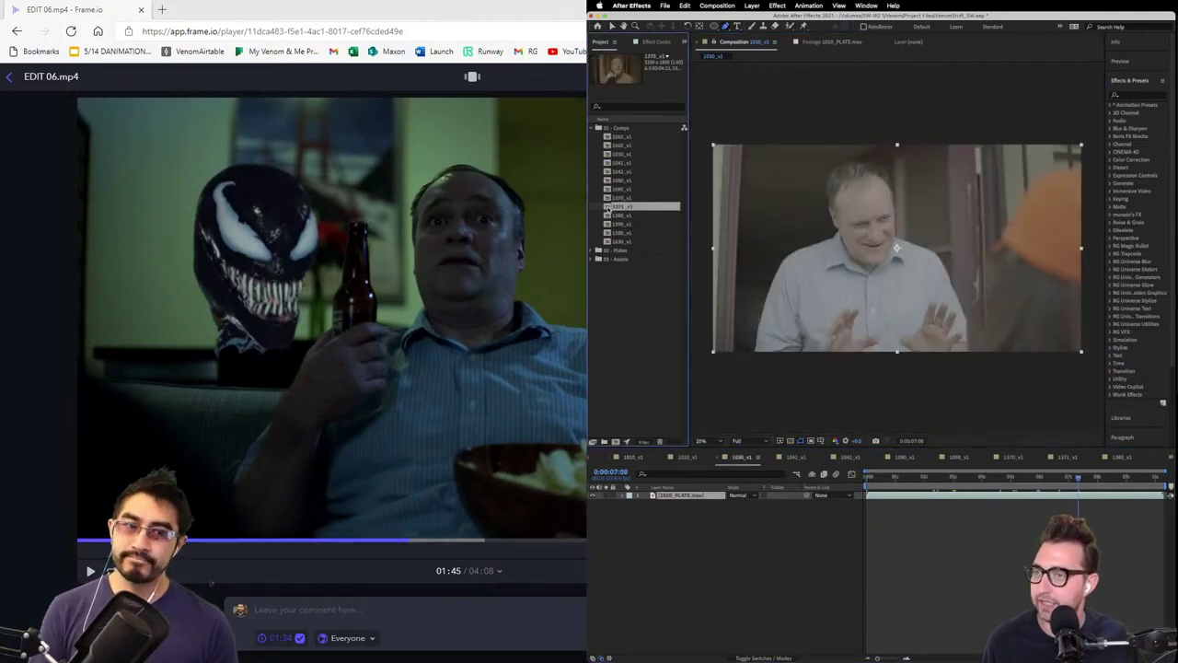
double_click(609, 207)
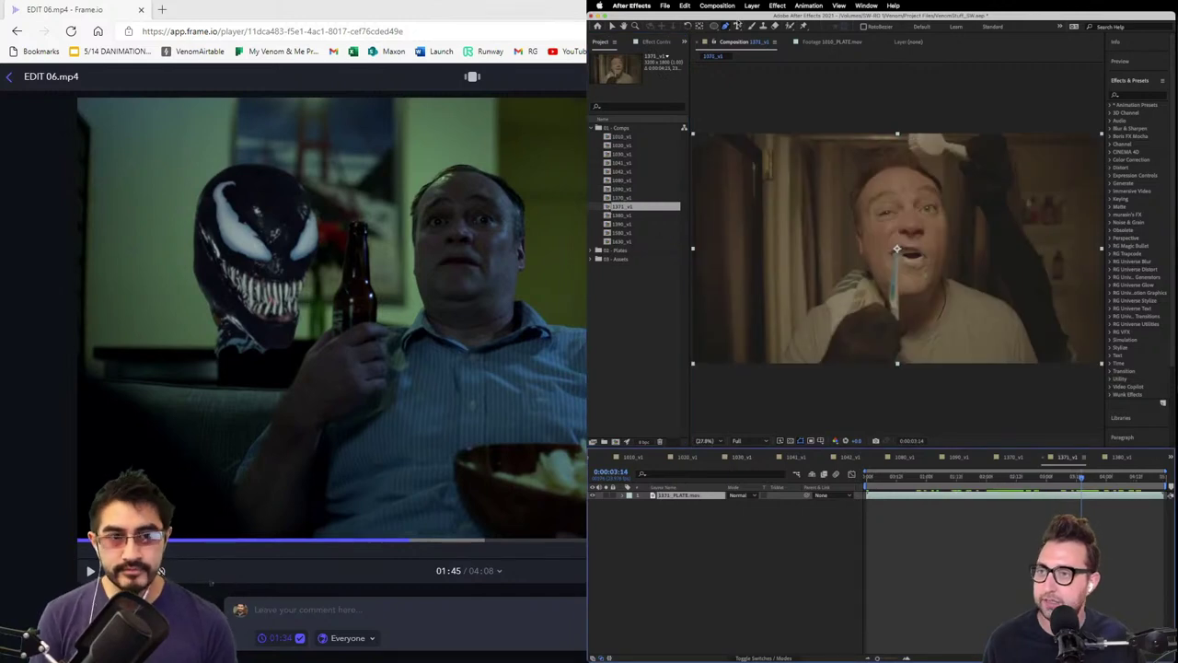
- Search the effects for "colorist" and apply Colorista V to the 1371_PLATE.mov footage
click(752, 5)
click(808, 7)
click(1133, 96)
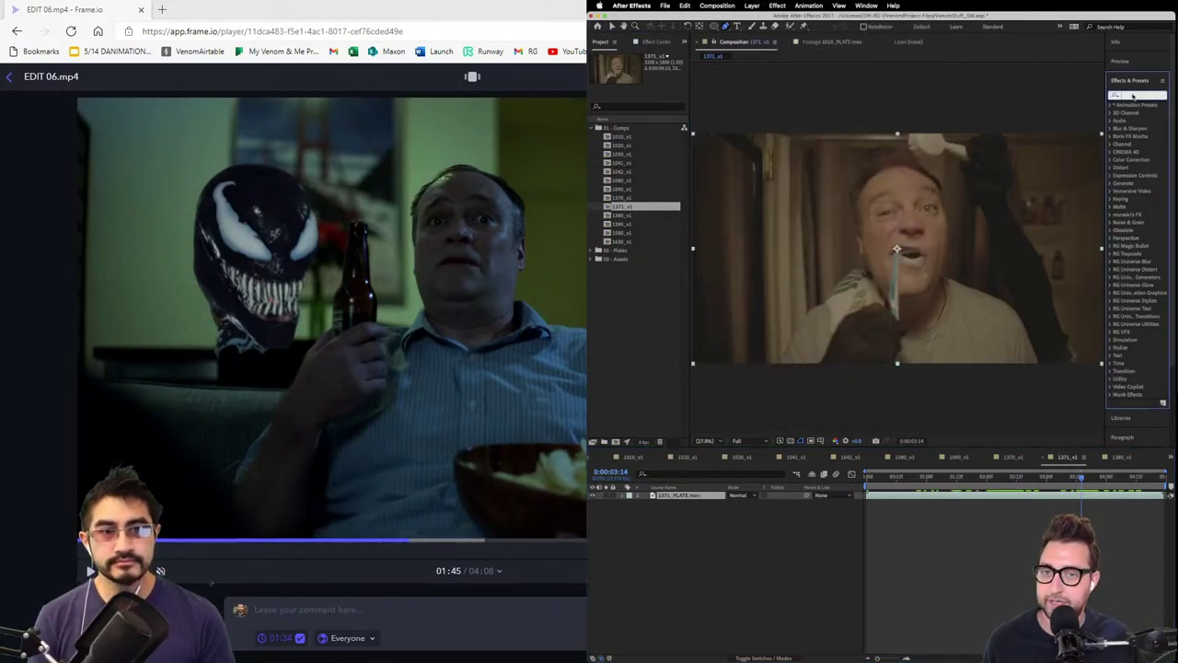
text(colorist)
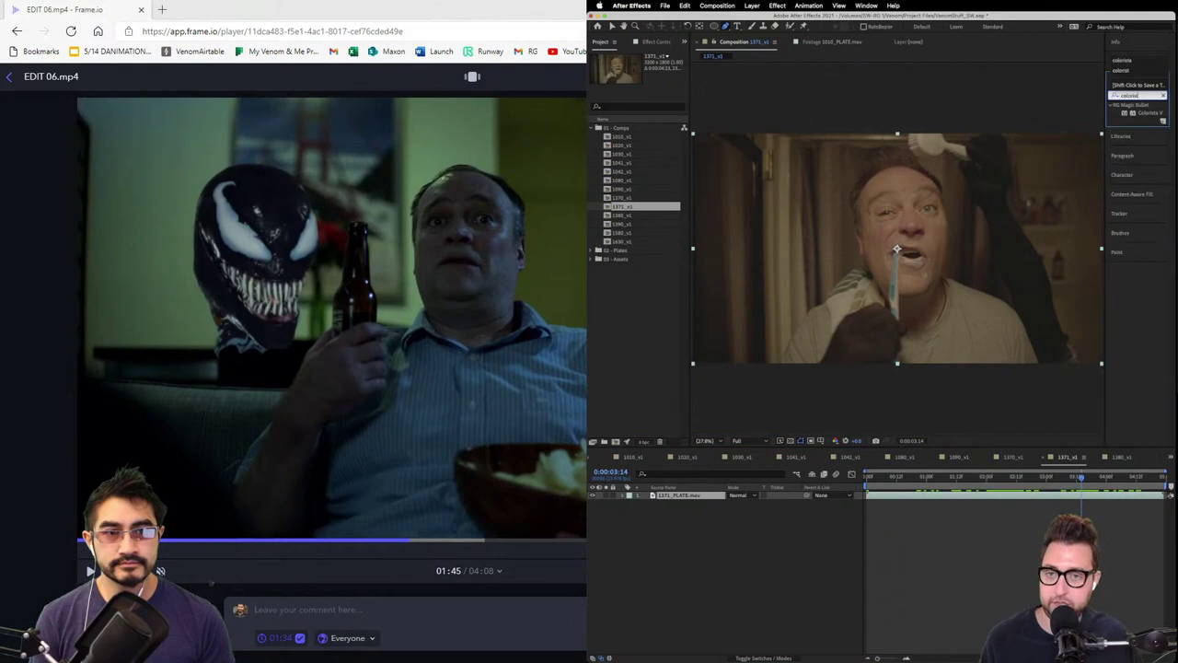
drag(1148, 114, 784, 289)
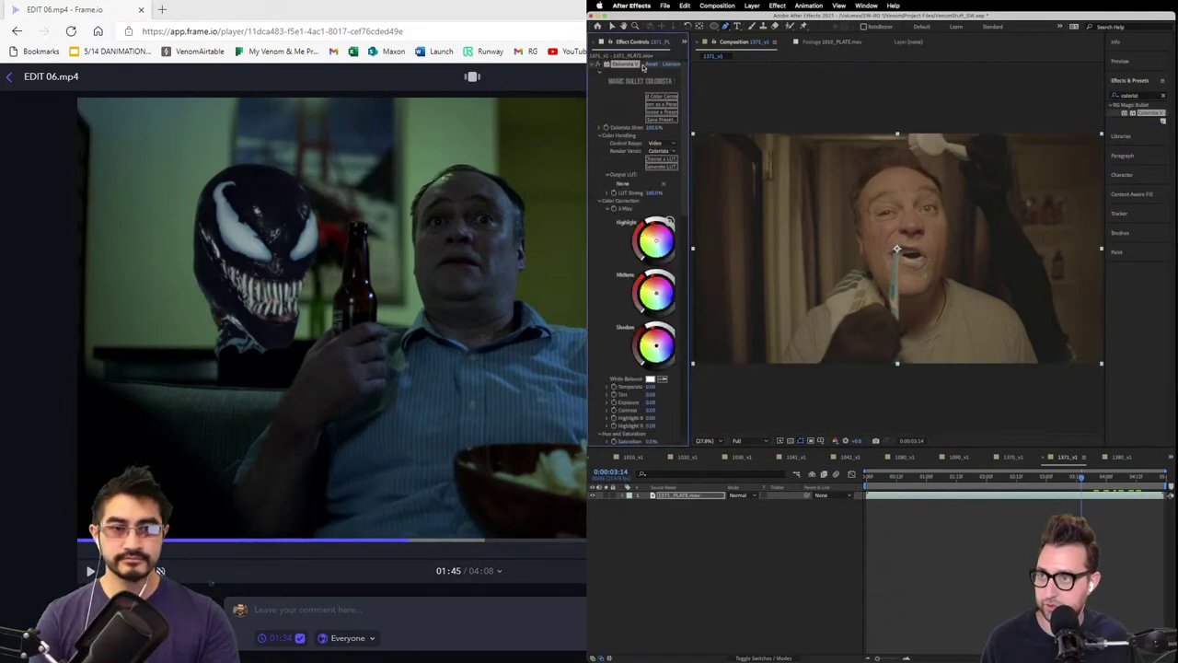
- Browse Colorista's LUT library and apply the U-ALEXA-LOG-C-V1-LTR LUT to the toothbrushing plate
click(661, 158)
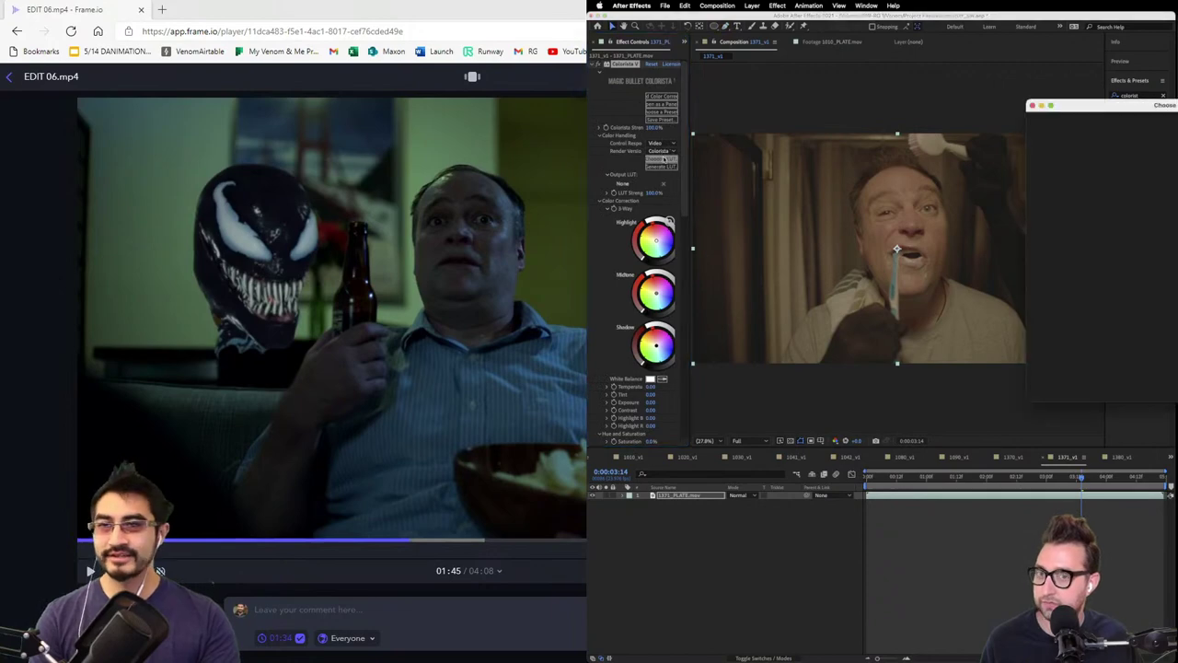
drag(1174, 108, 972, 92)
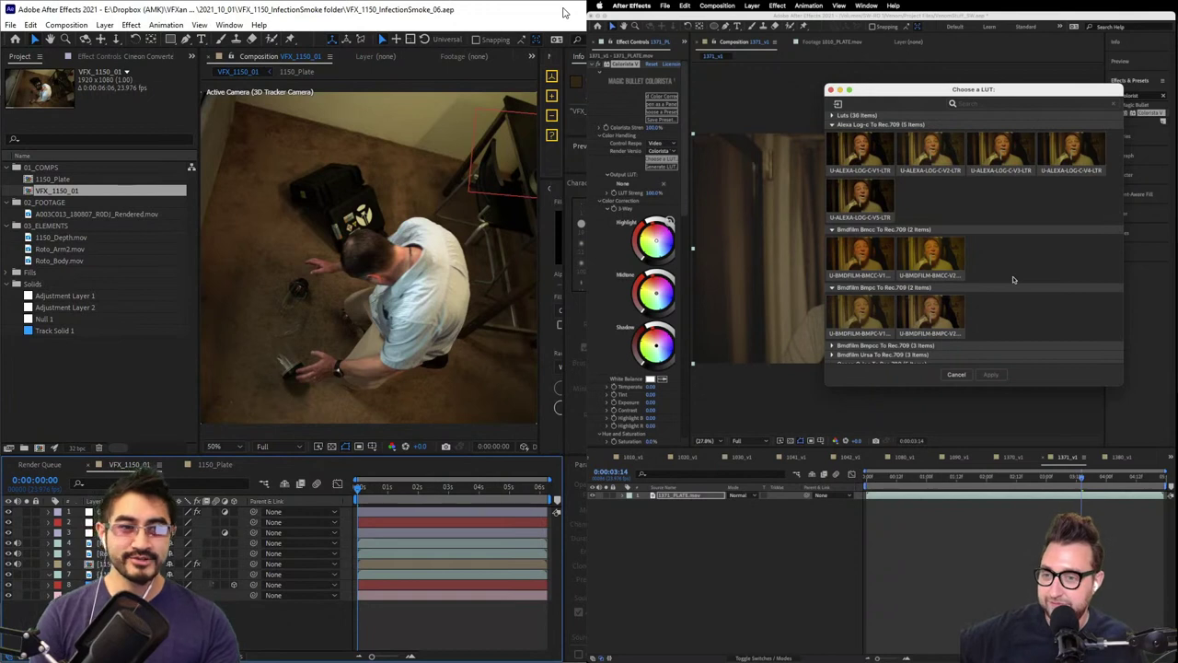
click(926, 247)
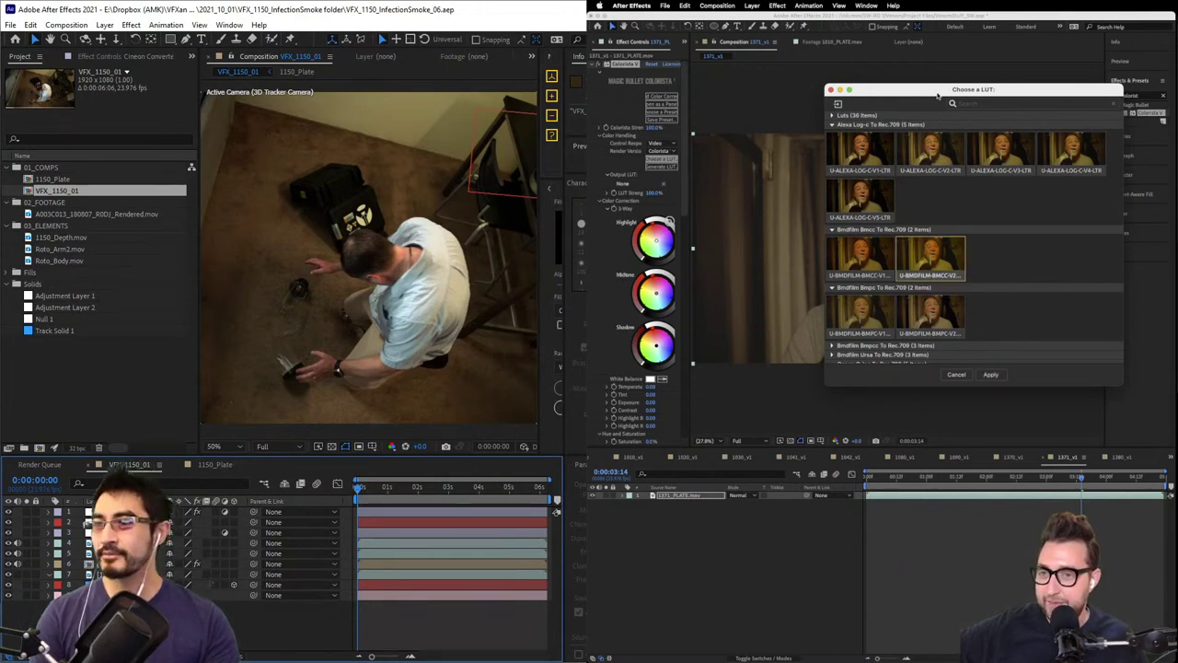
drag(936, 90, 859, 283)
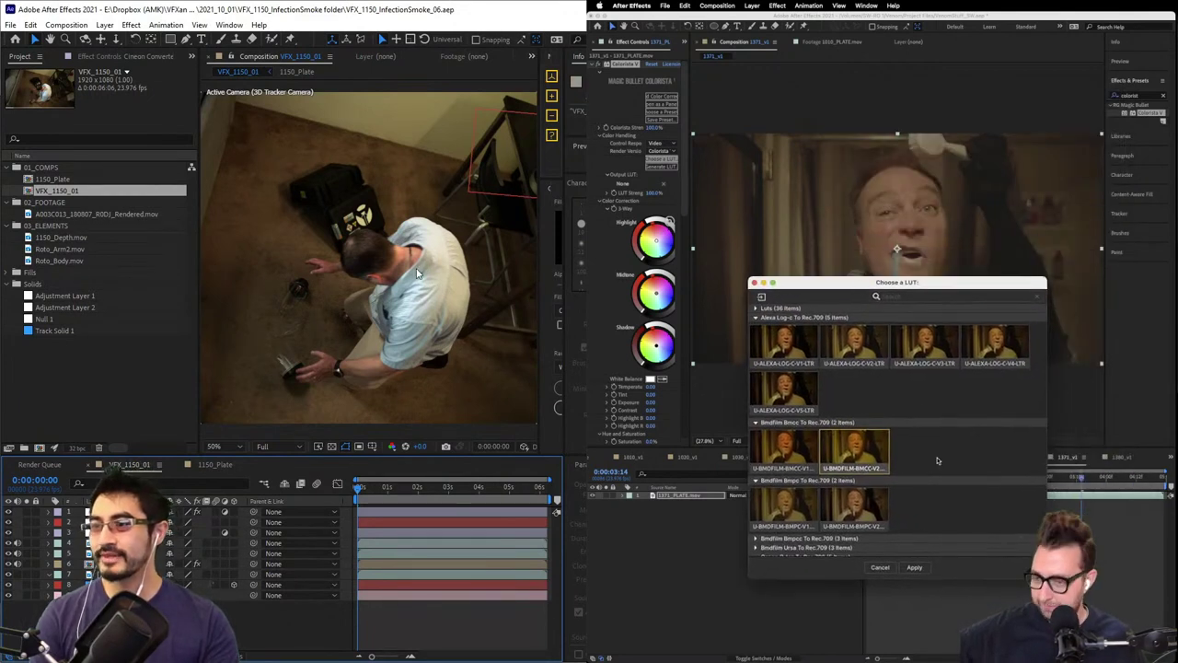
scroll(938, 461, down, 2)
scroll(938, 460, down, 2)
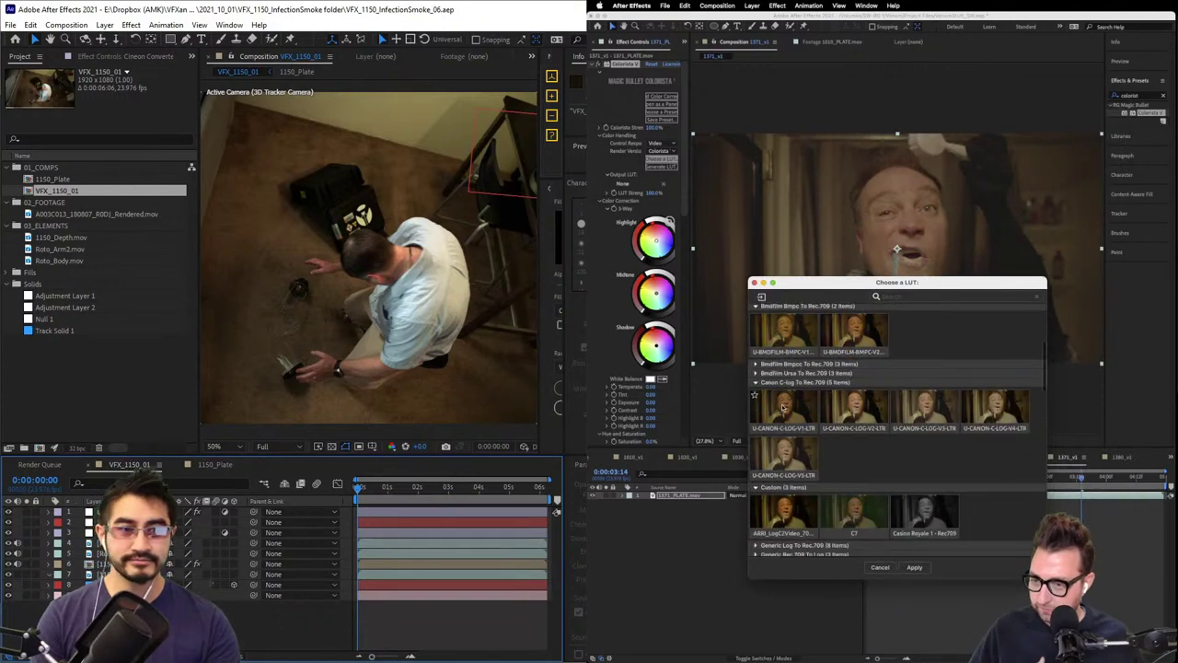
click(780, 405)
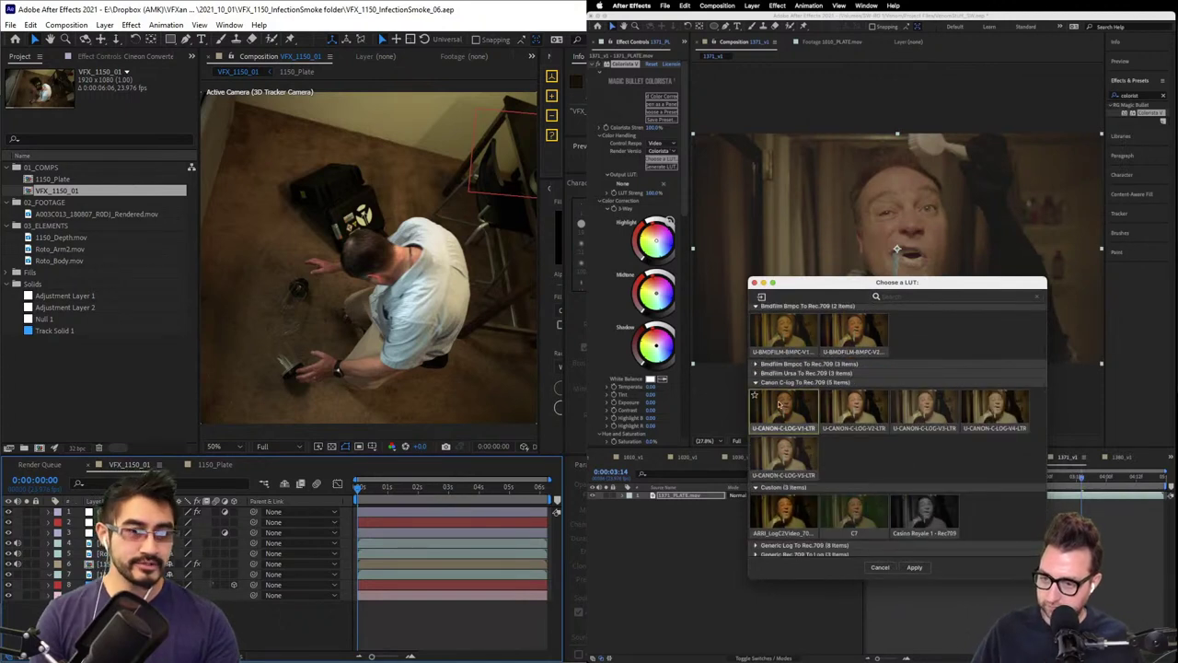
scroll(783, 405, up, 5)
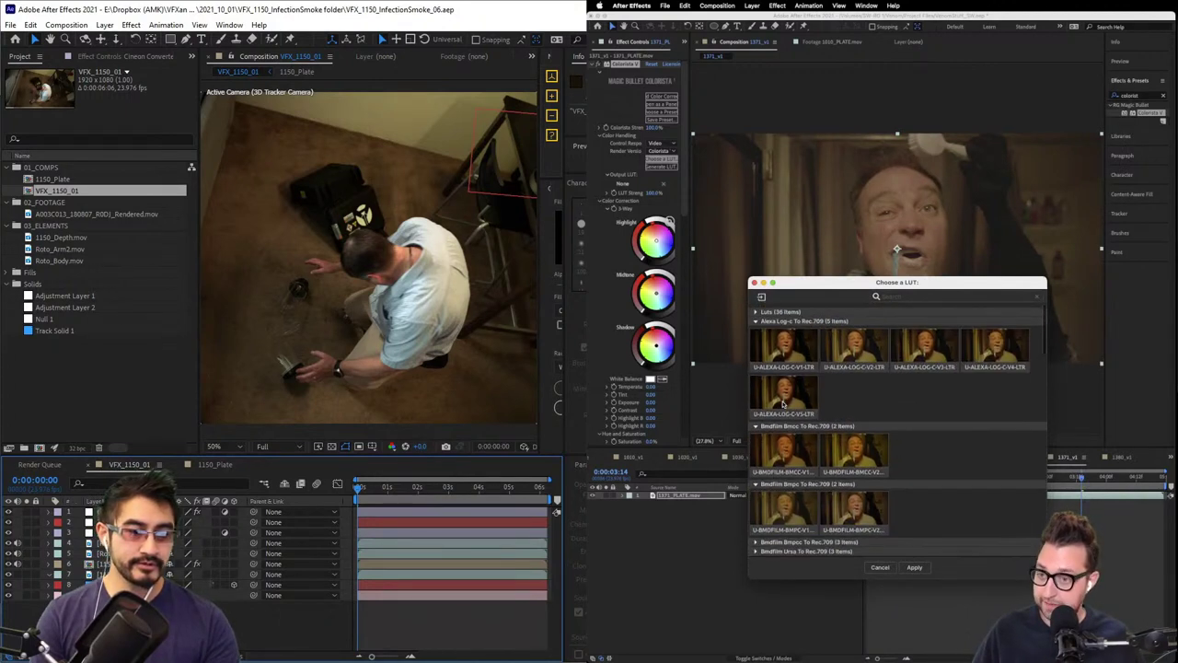
click(914, 568)
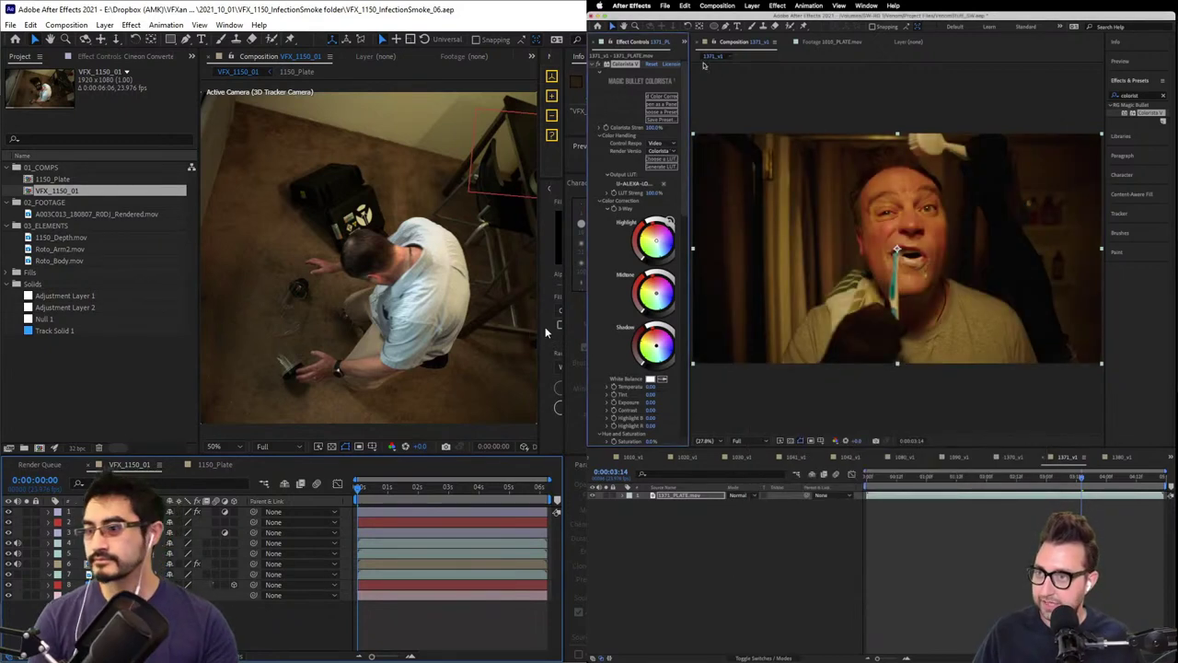
- Replace the plate's output LUT with U-ALEXA-LOG-C-V2-LTR
click(657, 160)
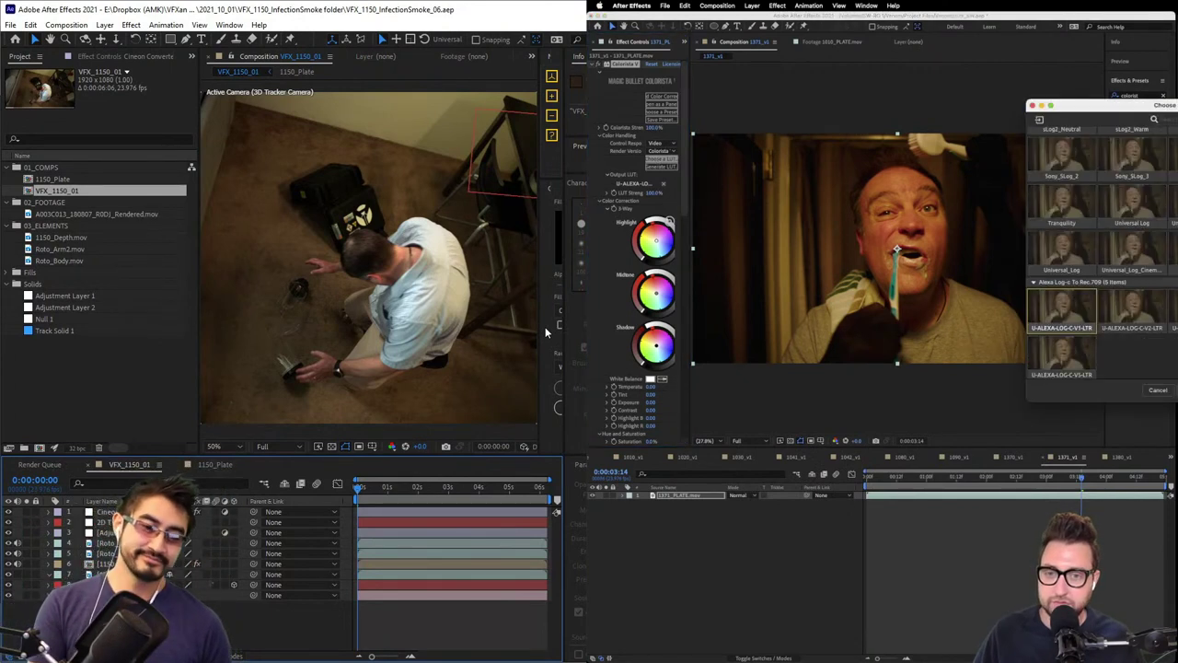
click(1132, 312)
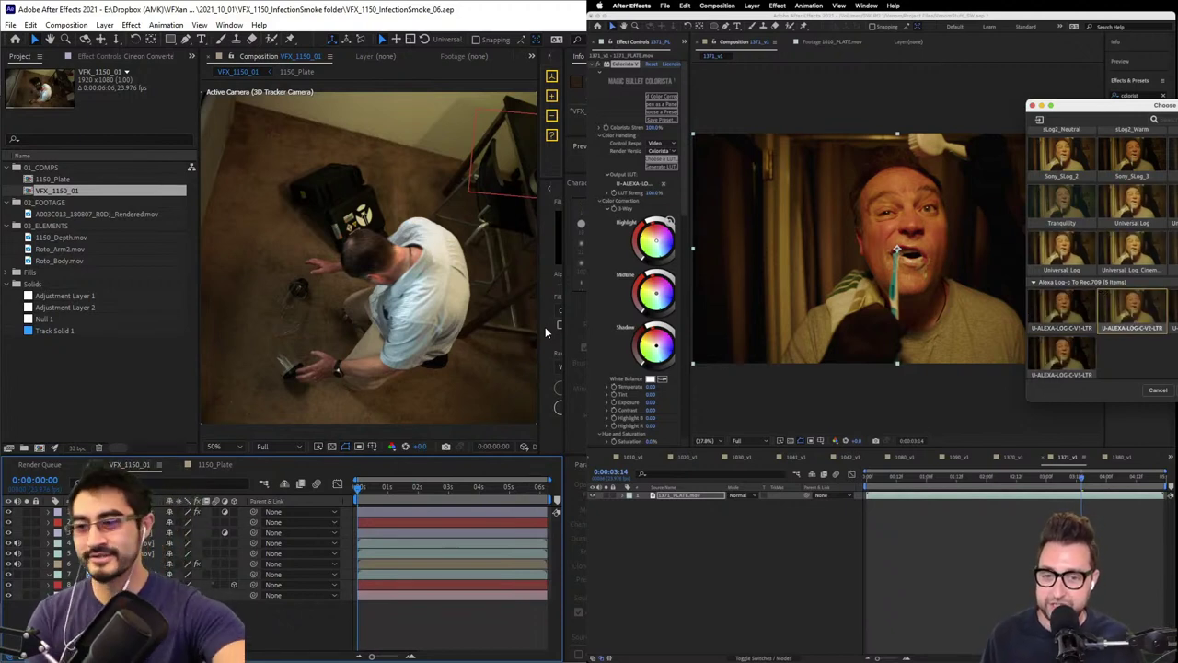
key(Return)
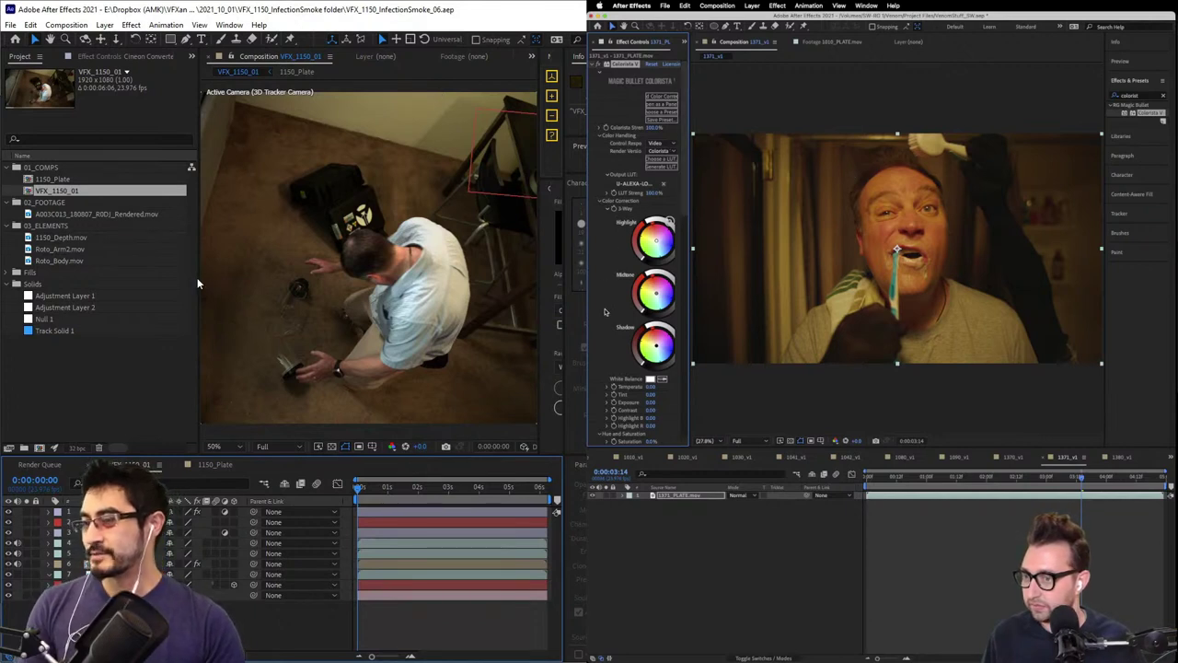
- Set Colorista's temperature to -18.00, exposure to 0.14 and contrast to 0.13, and widen the viewer of composition VFX_1150_01
scroll(604, 311, down, 1)
drag(197, 279, 99, 279)
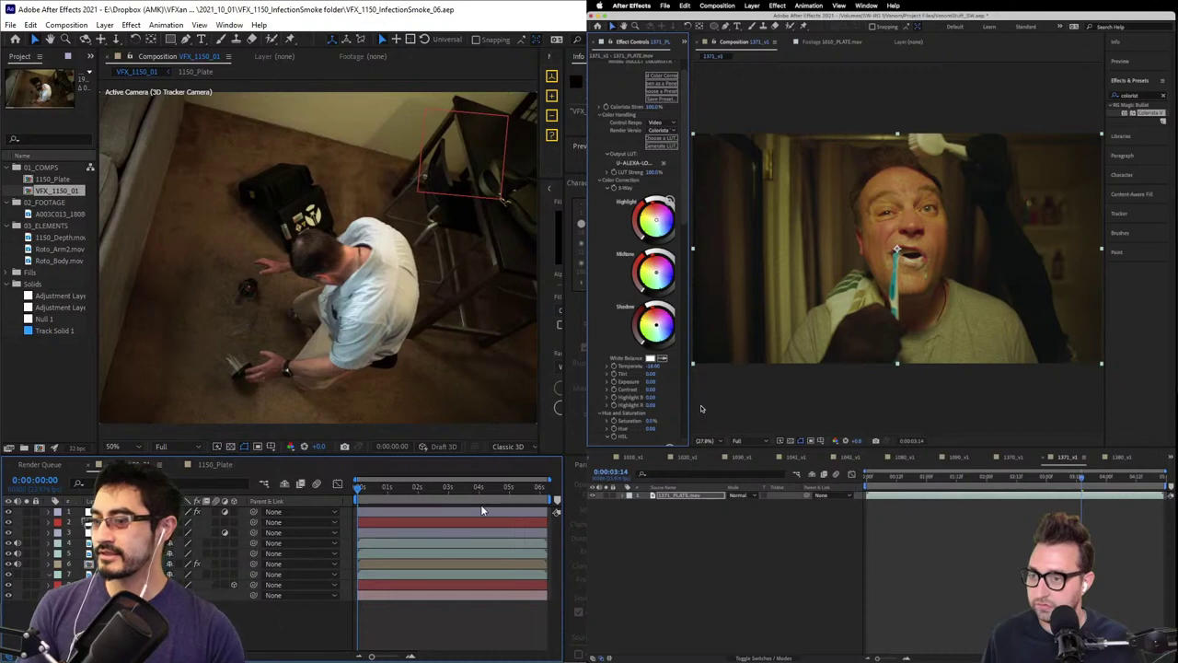
drag(650, 390, 661, 390)
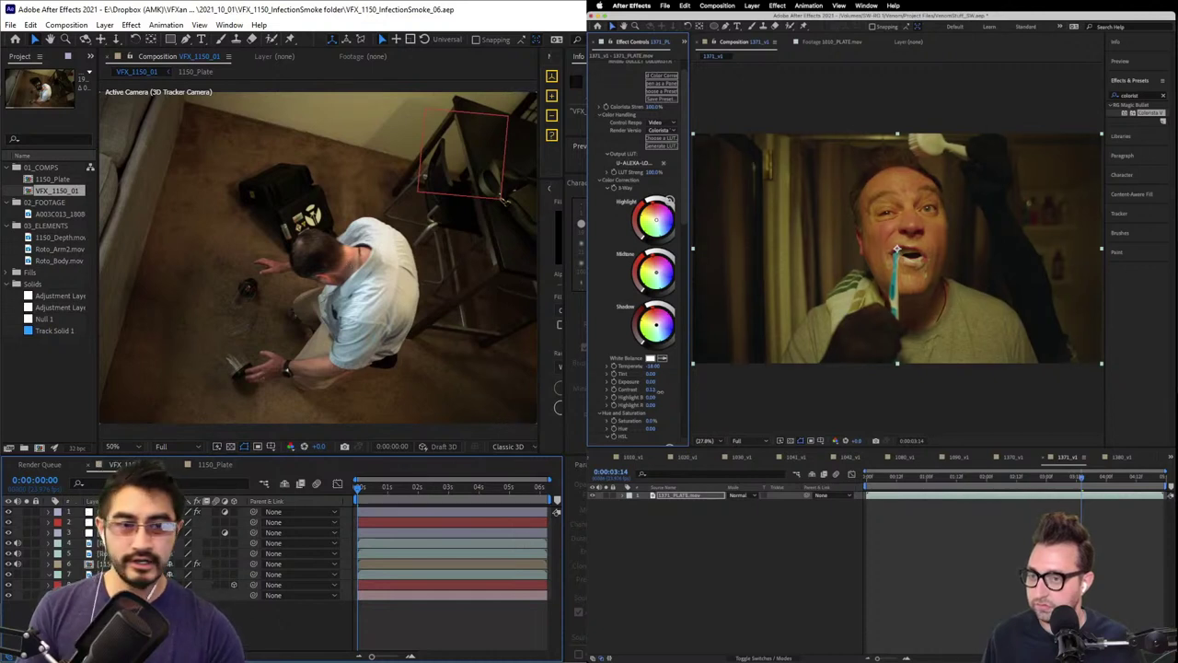
click(153, 554)
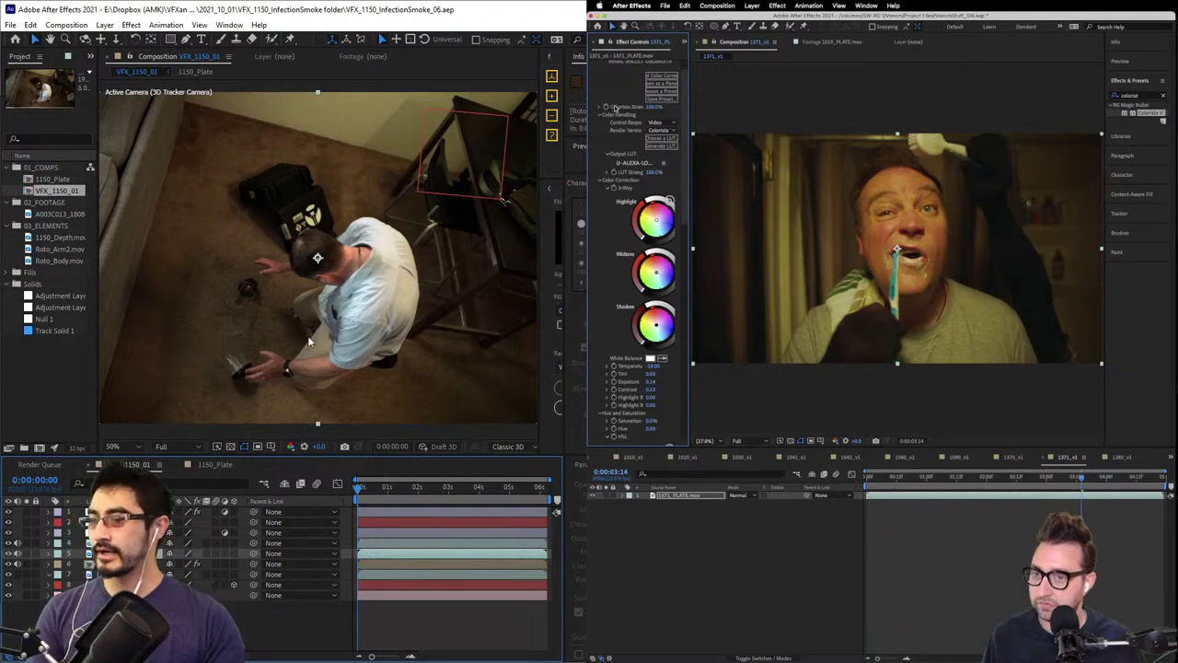
- Remove the Colorista effect from the 1371_PLATE.mov layer
scroll(628, 213, up, 1)
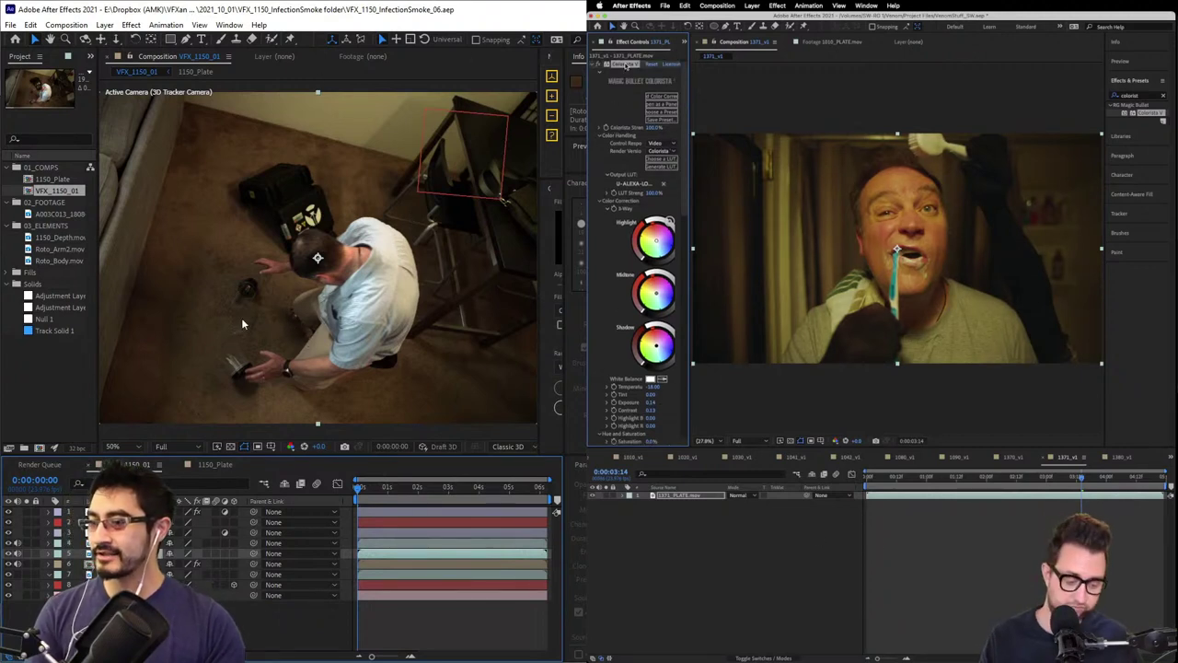
key(Delete)
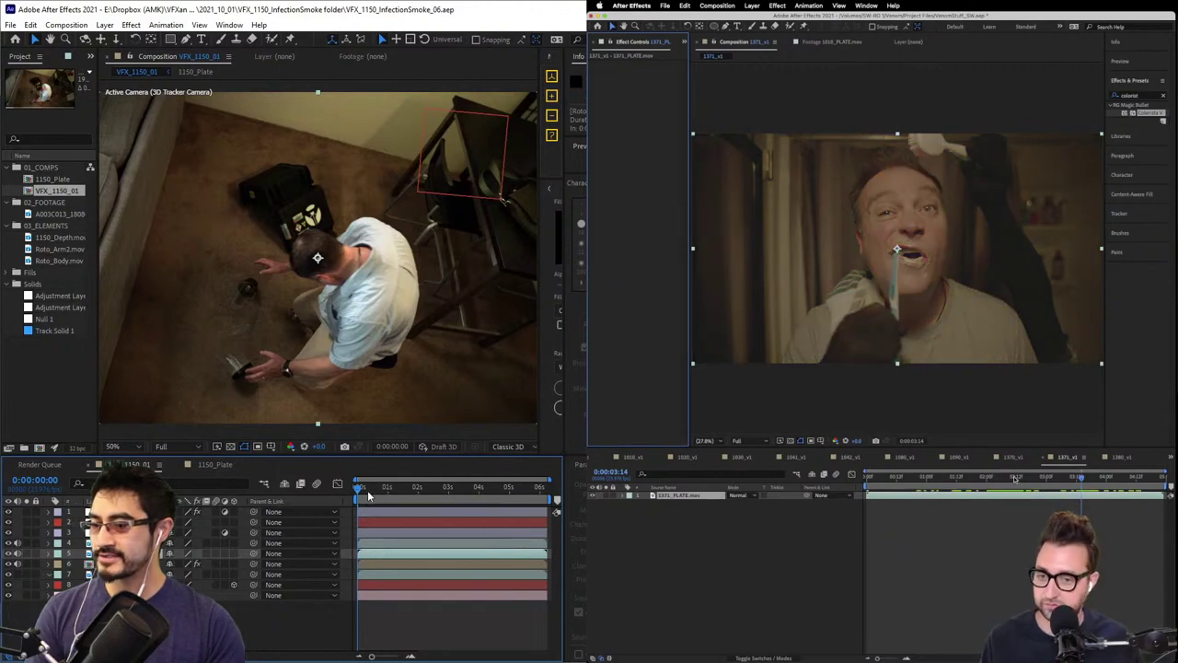
- Close every open plate composition except 1010_v1, and scrub the infection shot VFX_1150_01 to 0:00:05:09
drag(368, 490, 452, 492)
click(1118, 457)
key(super+w)
key(super+w)
key(super+w)
key(super+w)
key(super+w)
key(super+w)
drag(487, 490, 522, 488)
key(super+w)
key(super+w)
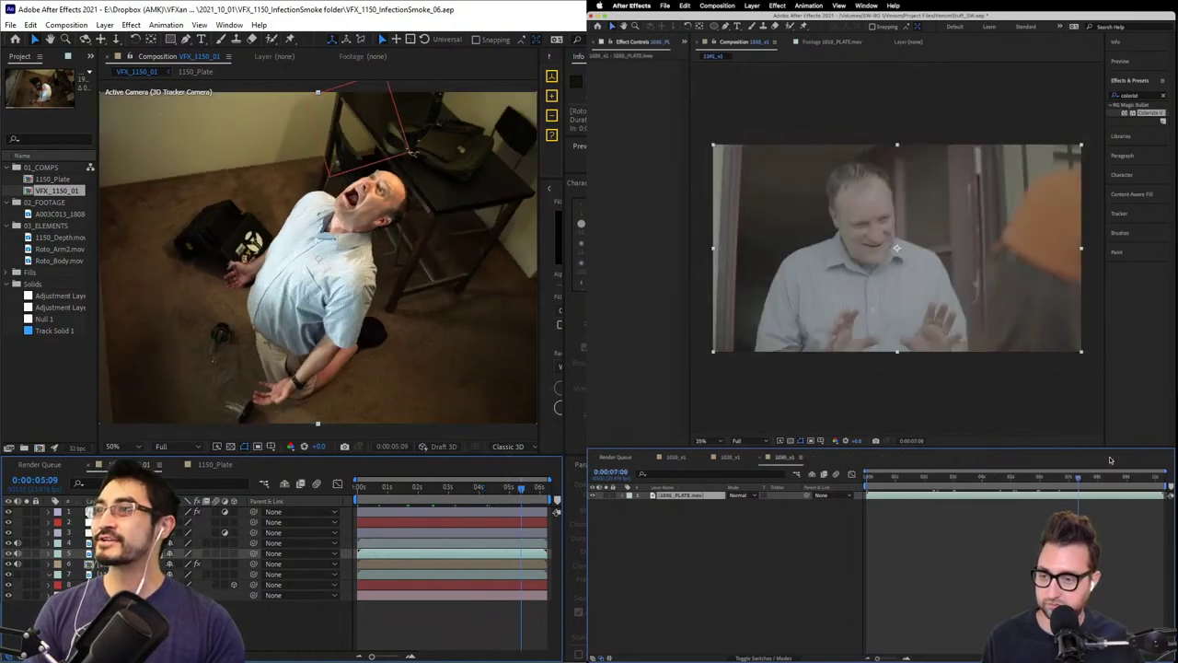
key(ctrl+w)
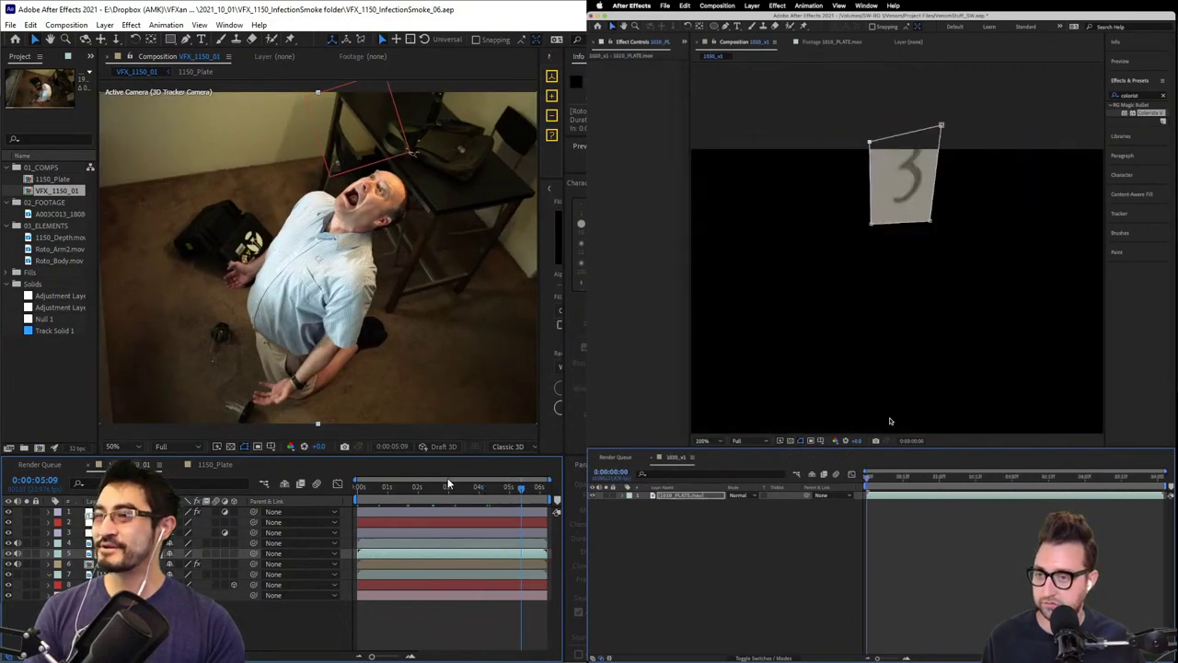
- Square up the upper-left corner of the number 3 mask, and frame the actor's face in VFX_1150_01 at 0:00:05:16
click(531, 491)
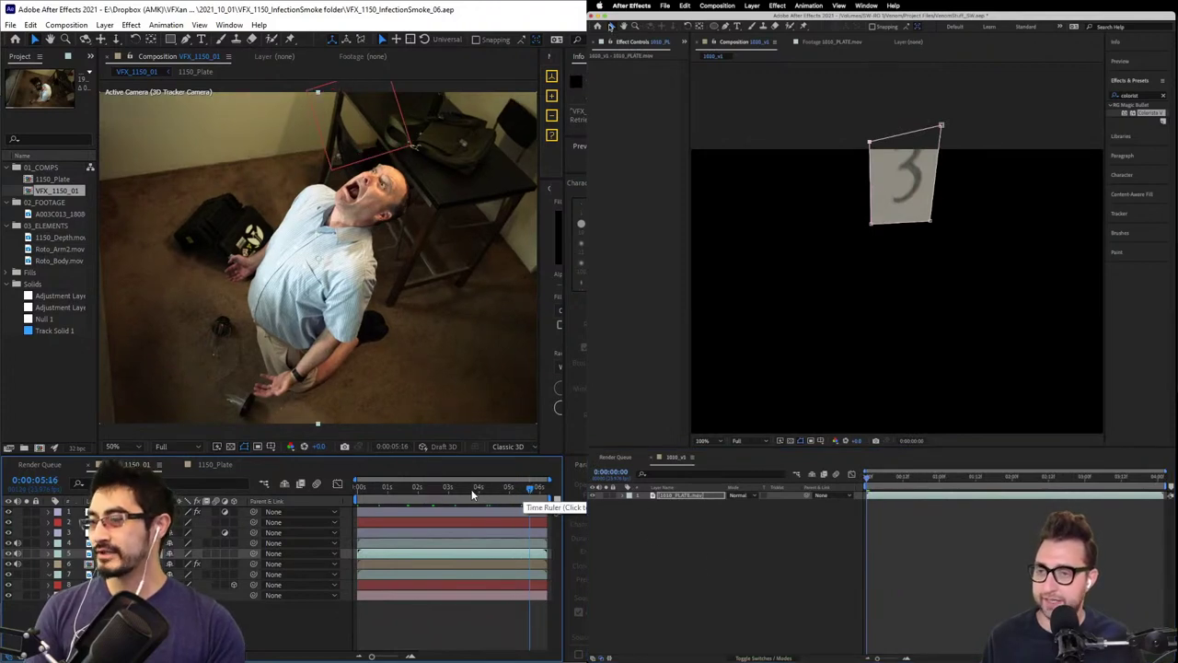
click(871, 133)
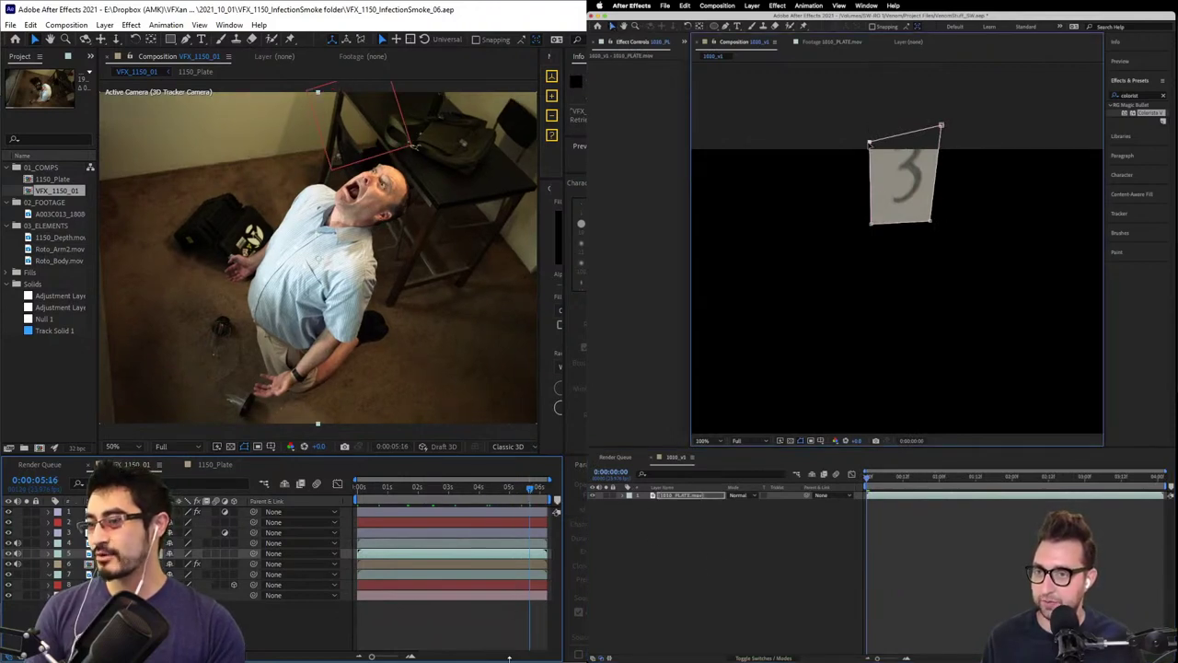
drag(869, 144, 878, 128)
key(period)
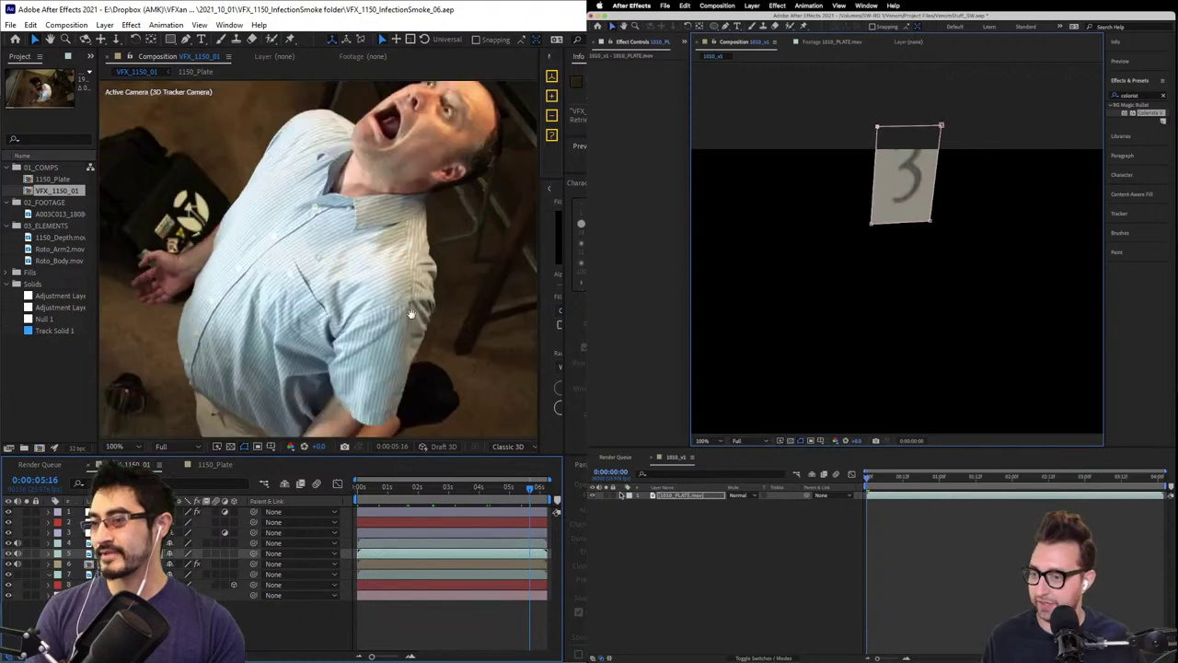
drag(412, 314, 390, 362)
- Reveal Mask 1 on the 1010_PLATE.mov layer and select the mask's lower-left point
click(622, 496)
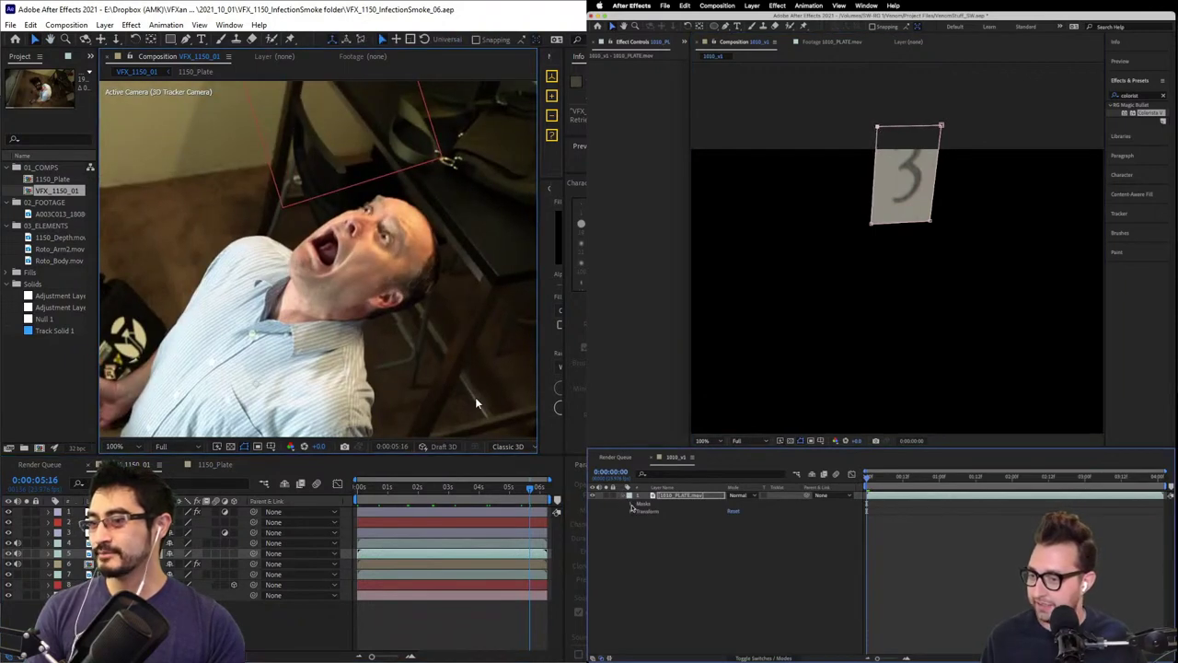
click(630, 506)
click(677, 496)
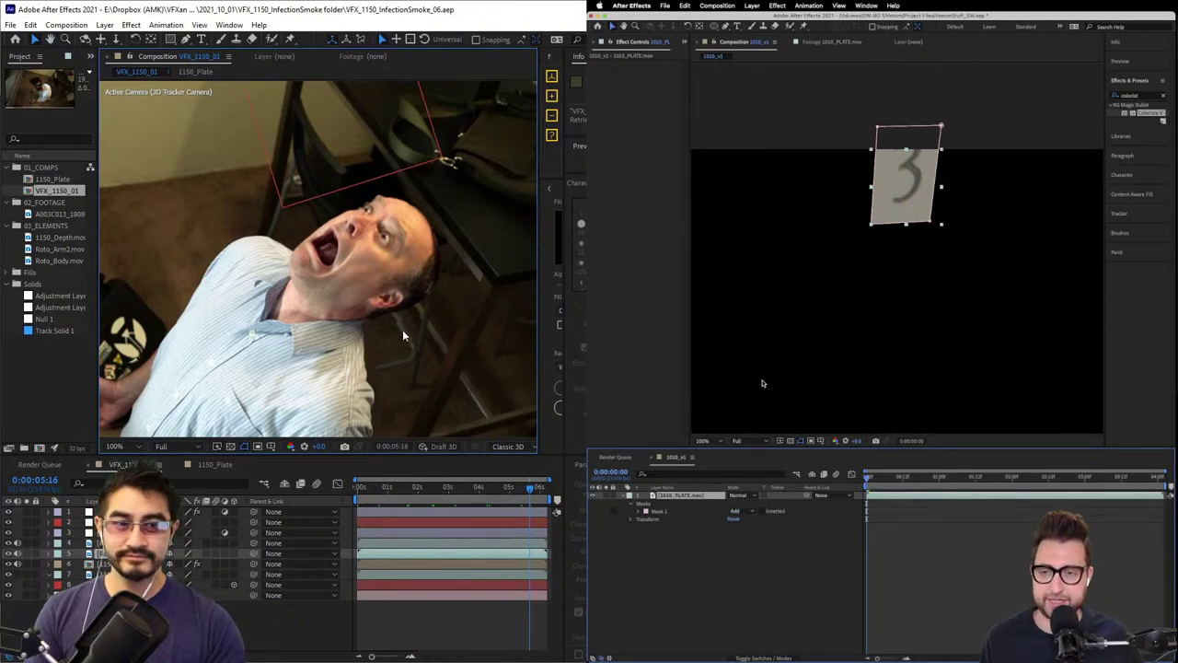
click(872, 224)
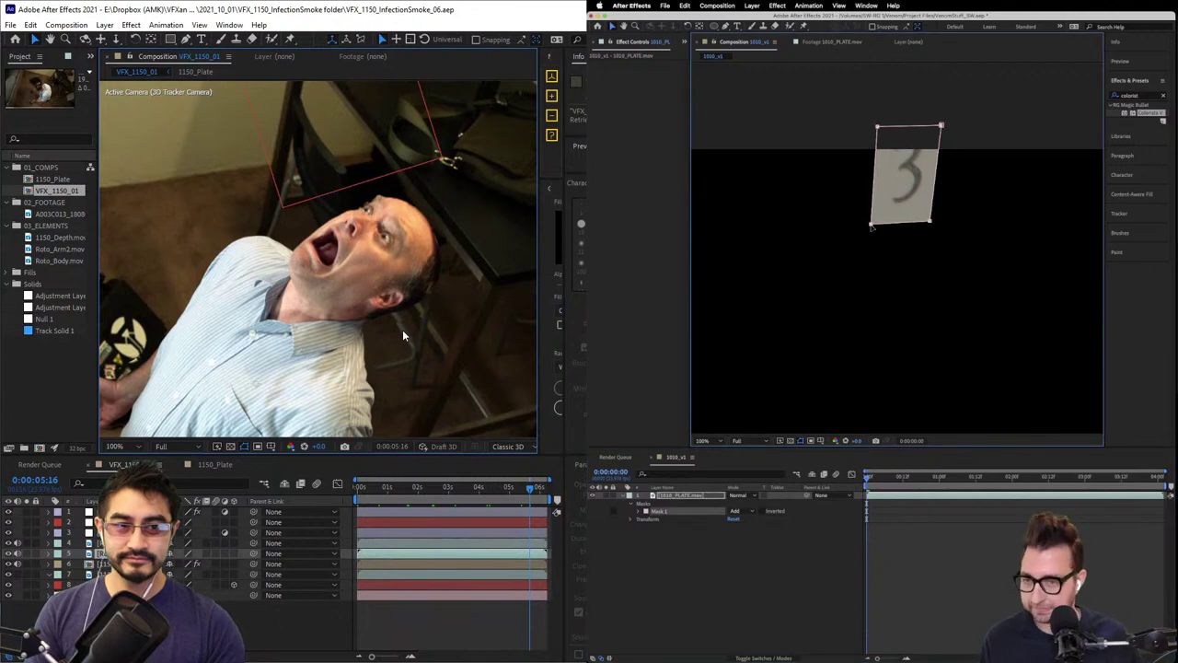
- Set the mode of Mask 1 on 1010_PLATE.mov to None and track the mask forward with the Perspective method
right_click(872, 226)
mouse_move(918, 274)
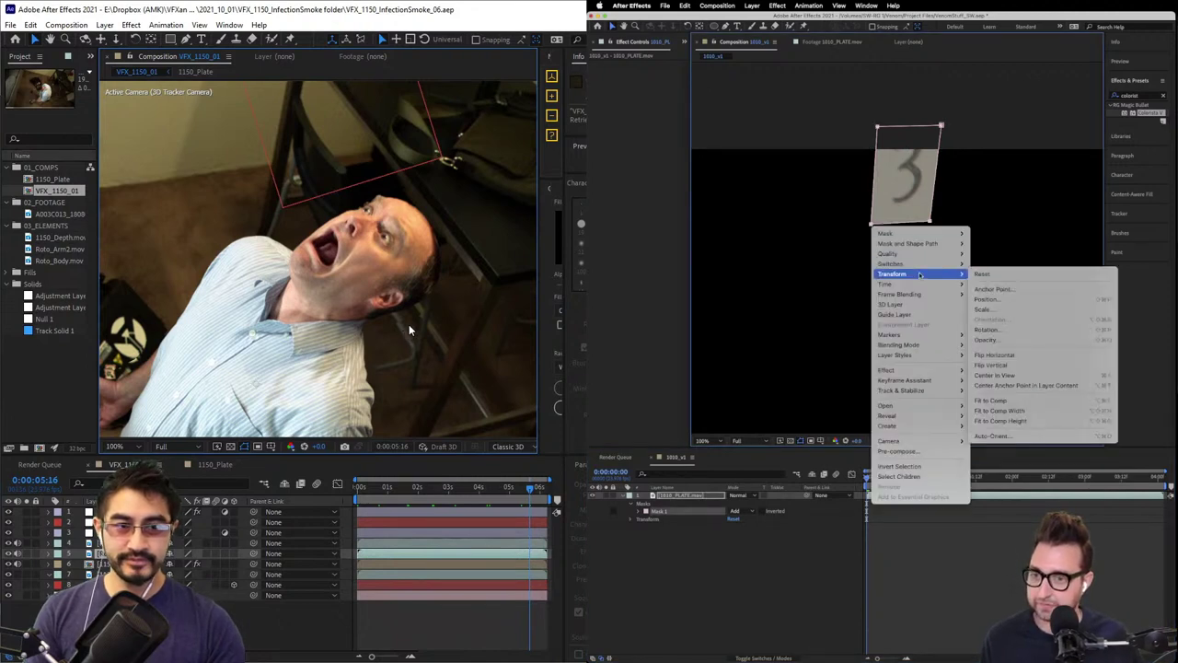
scroll(410, 315, down, 2)
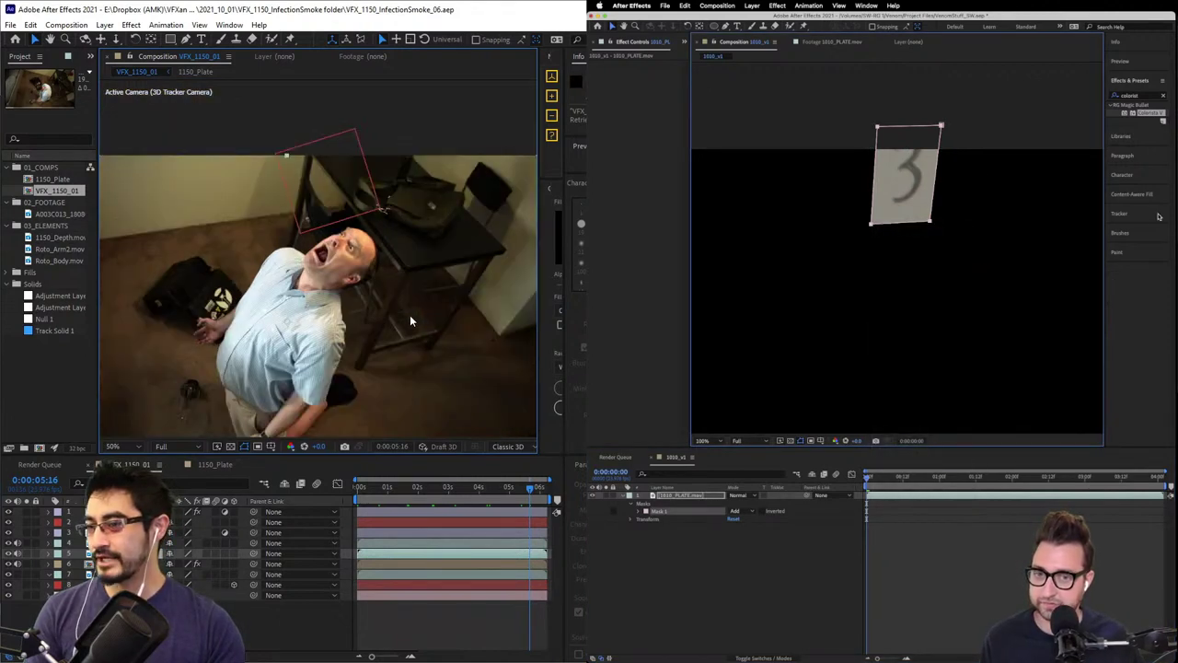
scroll(423, 359, down, 2)
click(742, 511)
key(space)
drag(365, 367, 411, 340)
click(746, 523)
scroll(410, 341, up, 1)
click(1119, 213)
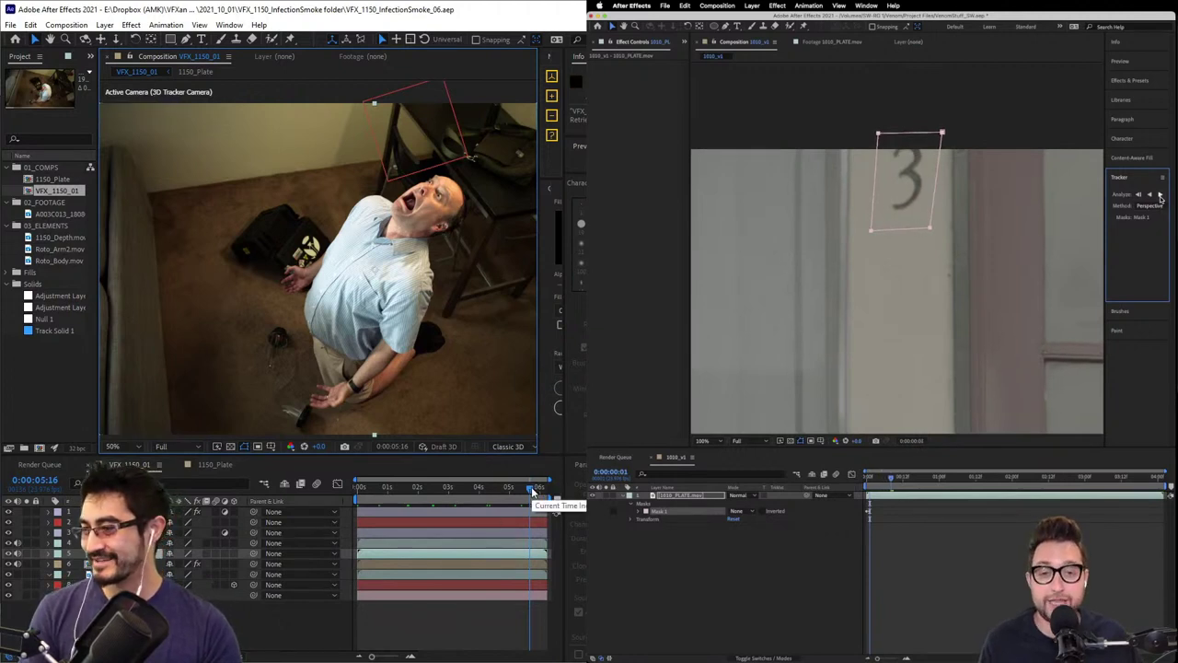
- Look through the infection shot VFX_1150_01 up to 0:00:01:16 and preview its source plate and Null 1 in the project
drag(532, 489, 385, 521)
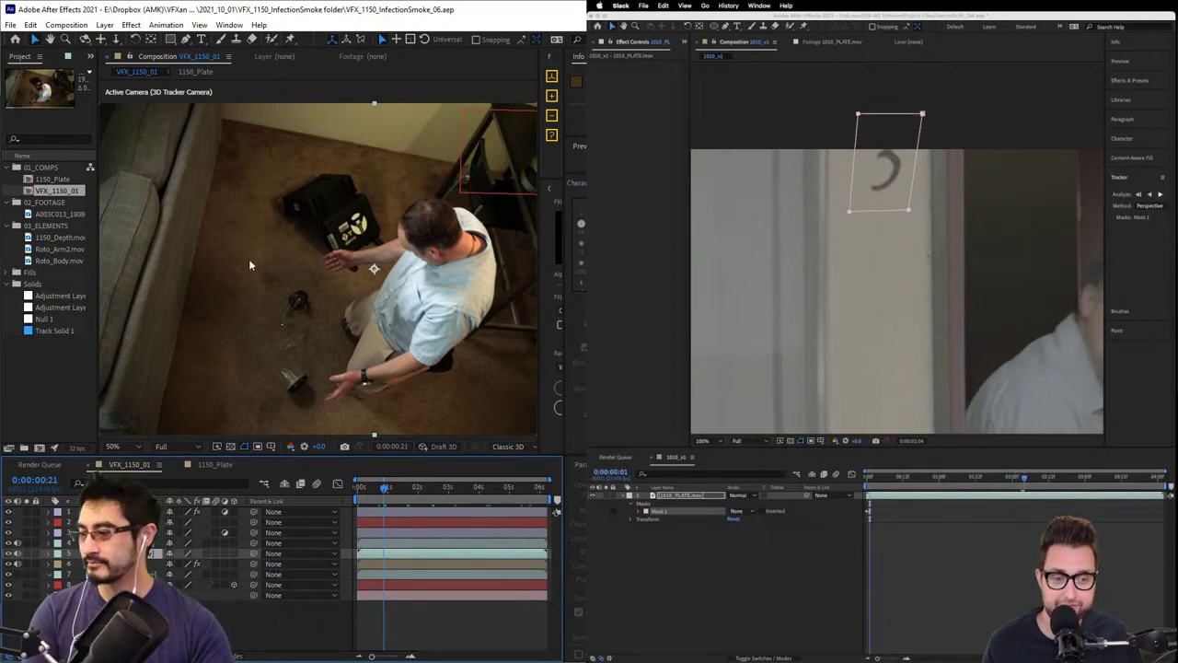
click(58, 214)
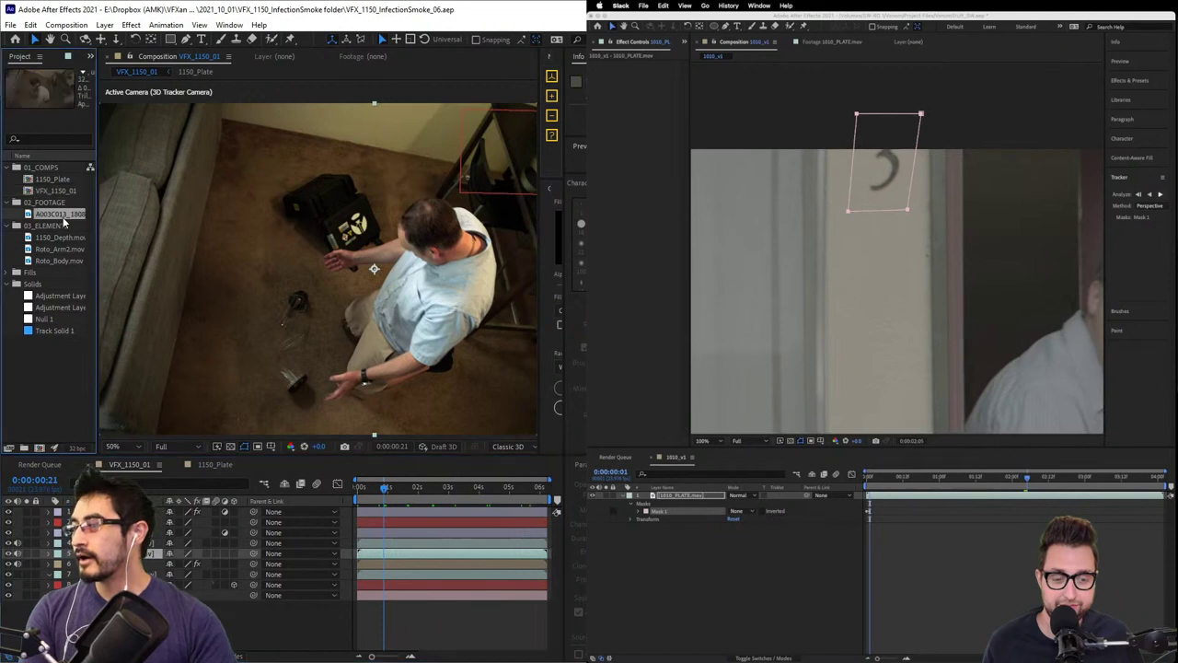
click(50, 284)
click(56, 319)
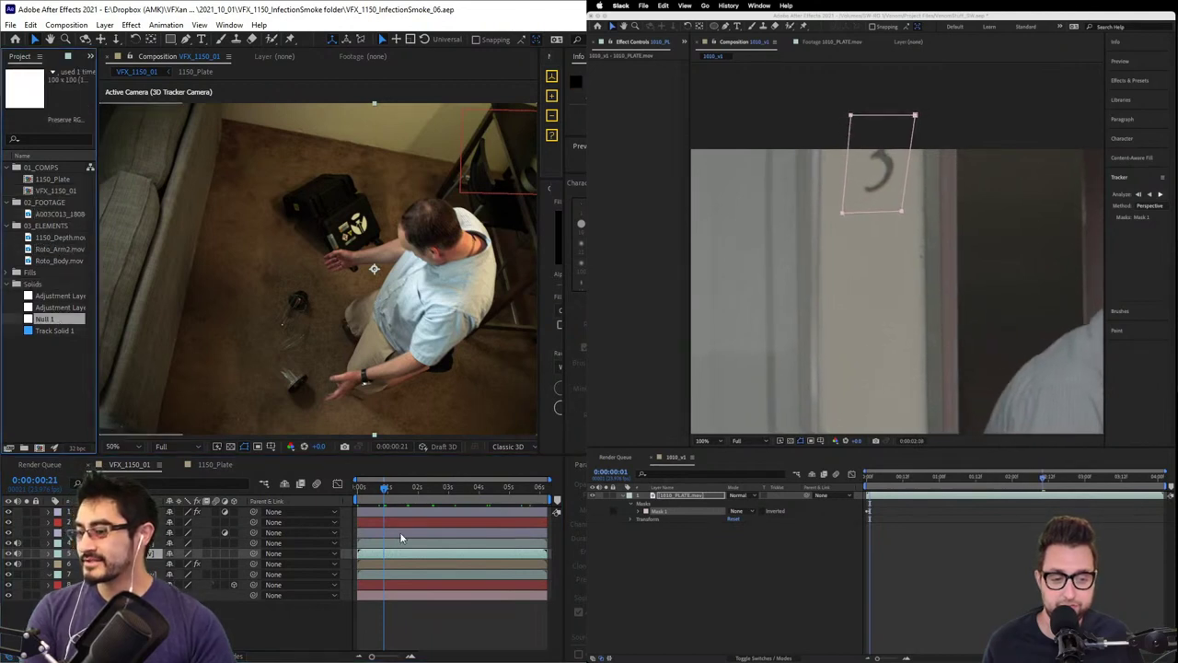
mouse_move(387, 489)
mouse_down()
mouse_move(449, 491)
mouse_move(409, 490)
mouse_up()
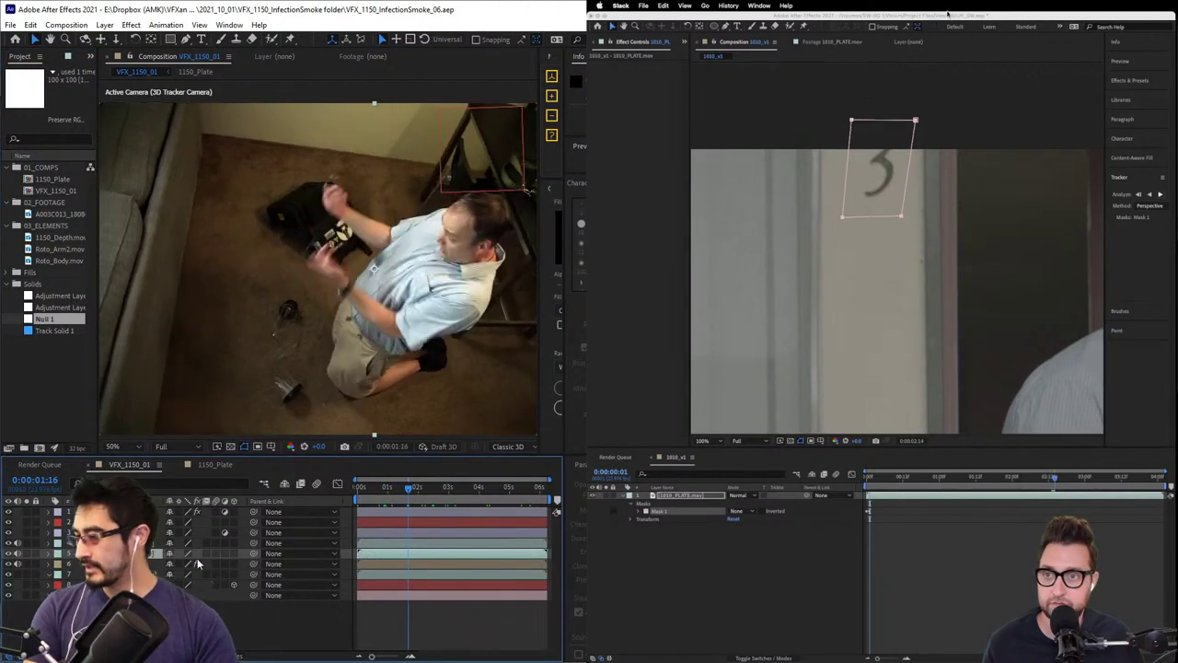
- Solo the body roto and arm roto layers in VFX_1150_01 in turn, and examine the arm matte up to 0:00:02:06
click(26, 553)
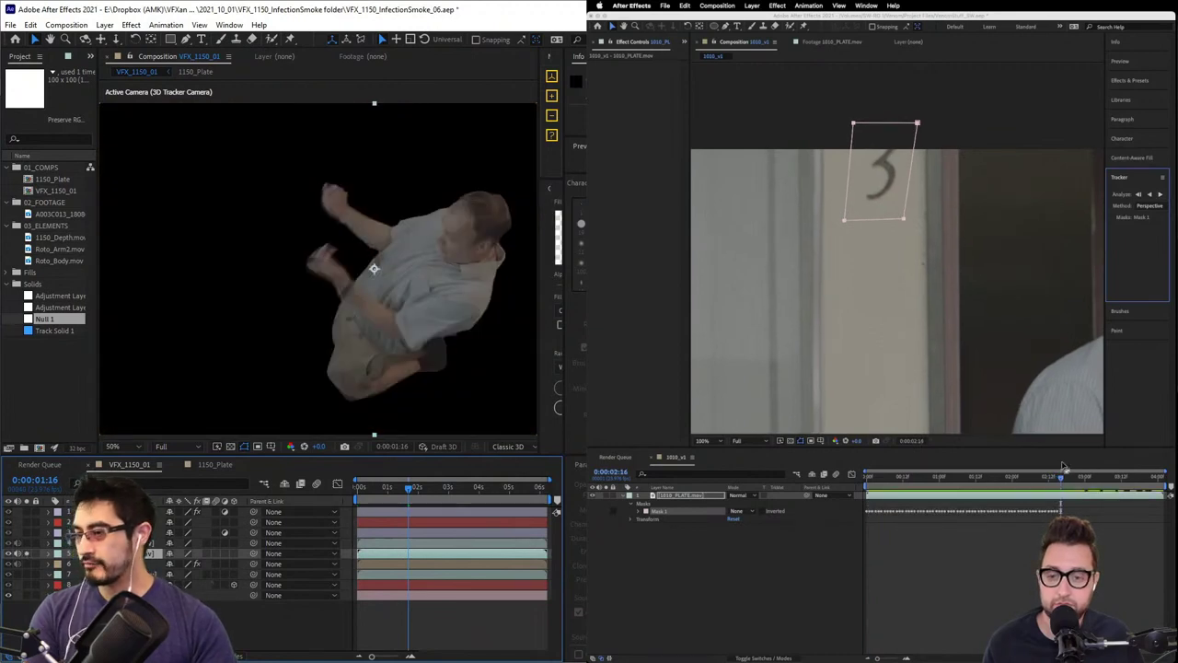
click(27, 544)
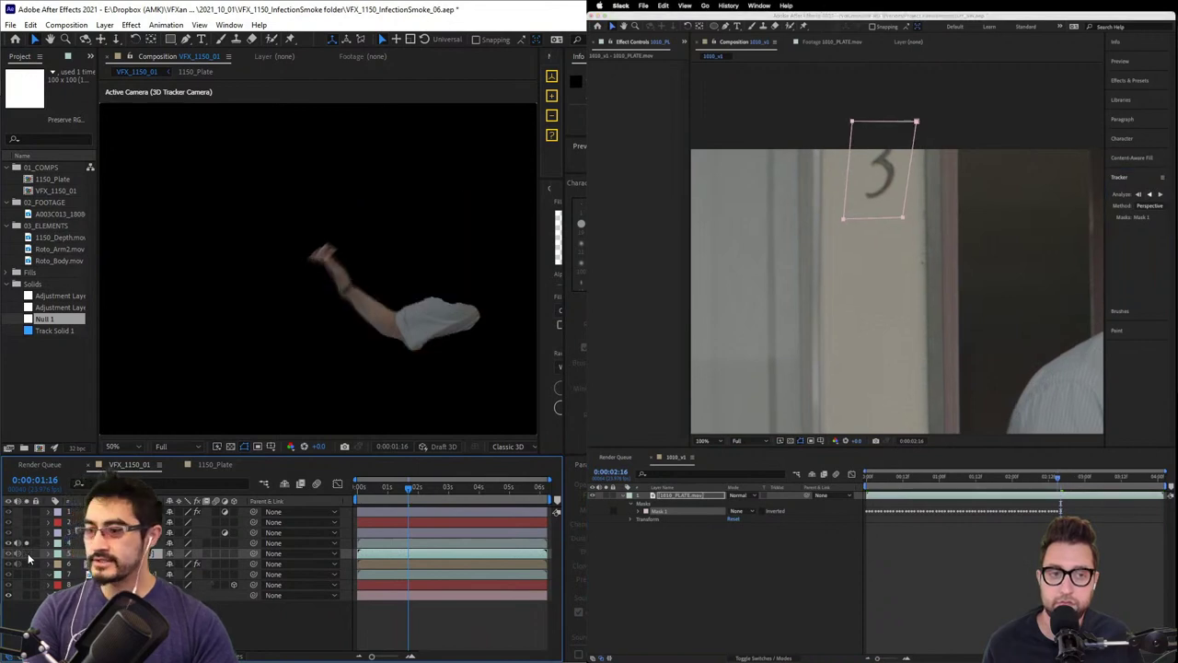
mouse_move(414, 494)
mouse_down()
mouse_move(481, 495)
mouse_move(397, 498)
mouse_move(430, 498)
mouse_up()
click(426, 495)
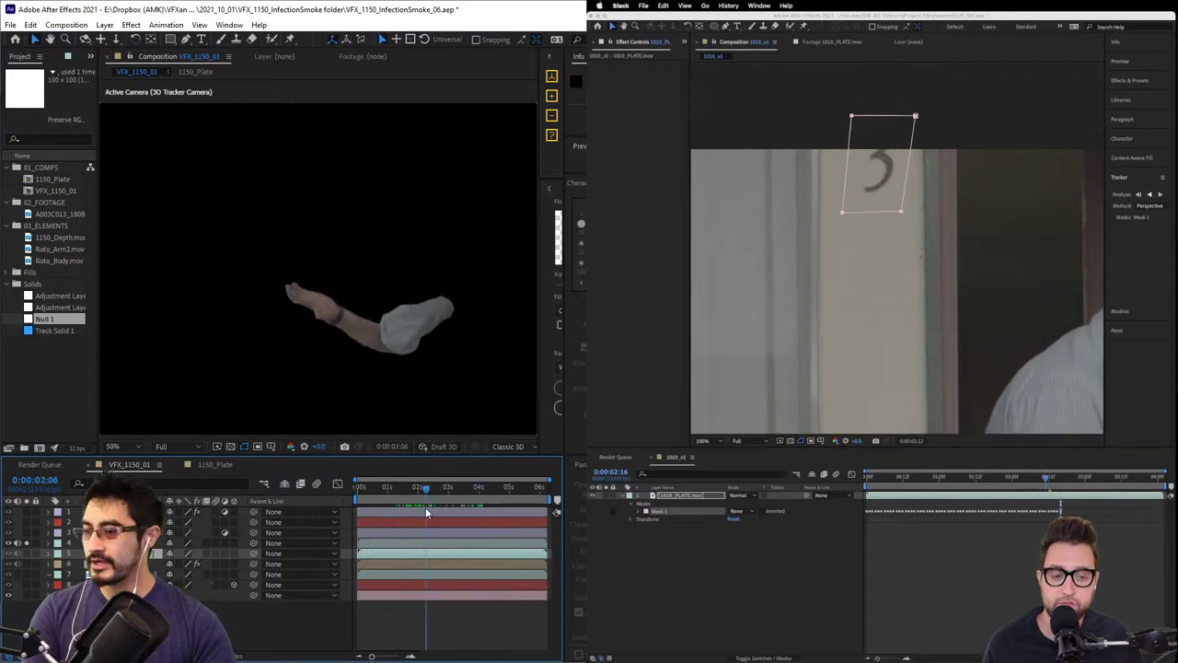
click(27, 553)
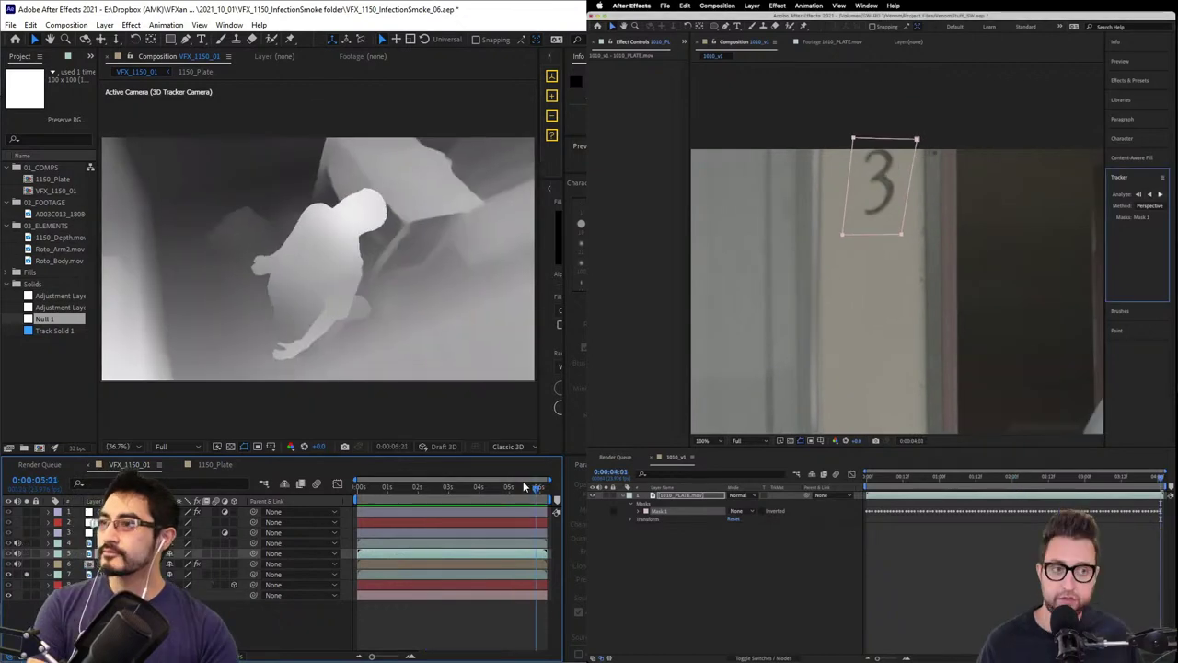
- Play and scrub the soloed depth pass in VFX_1150_01 to 0:00:01:10, and move 1010_v1 to 0:00:03:17
drag(523, 481, 406, 499)
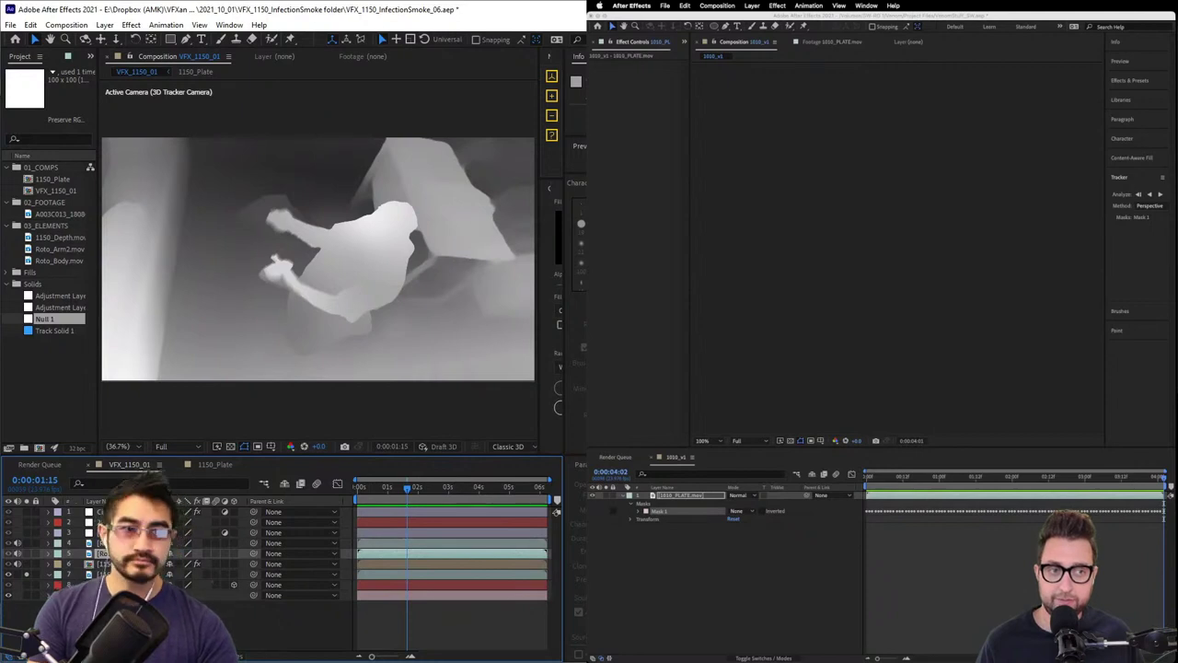
click(1136, 476)
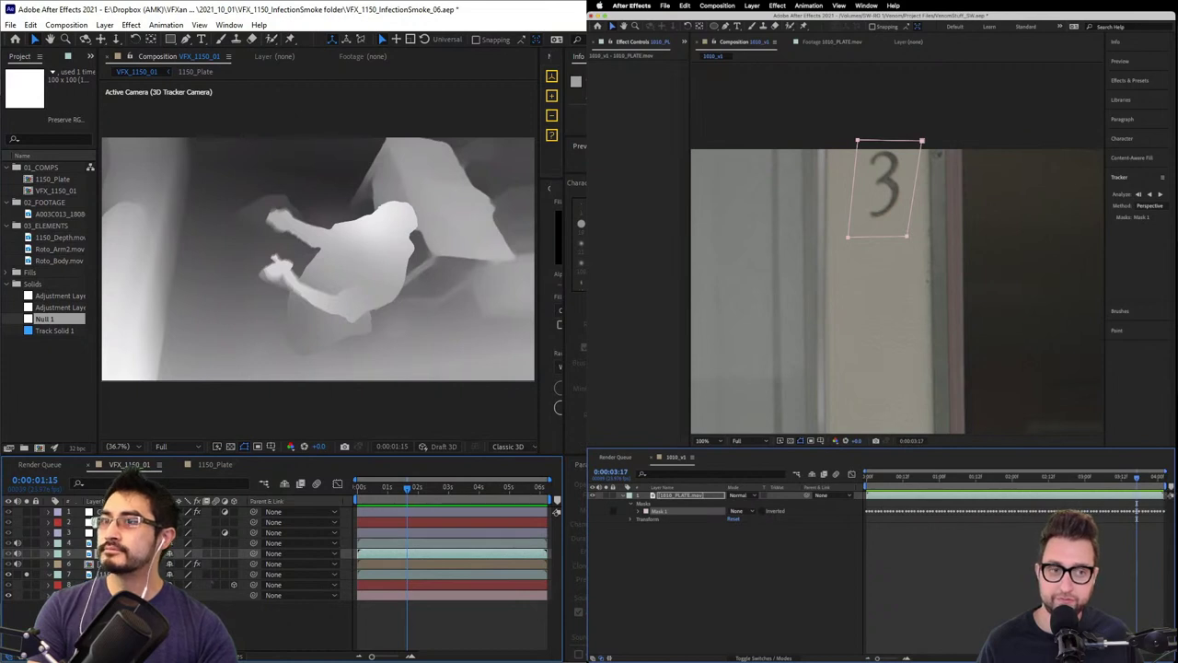
key(super+Tab)
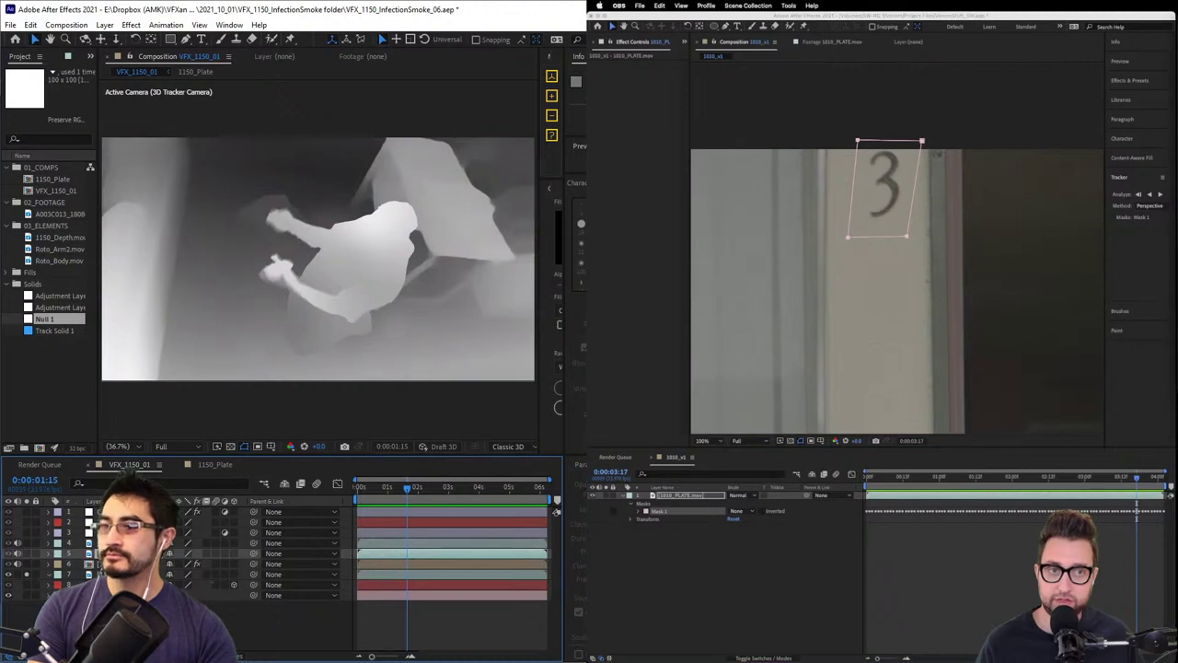
key(space)
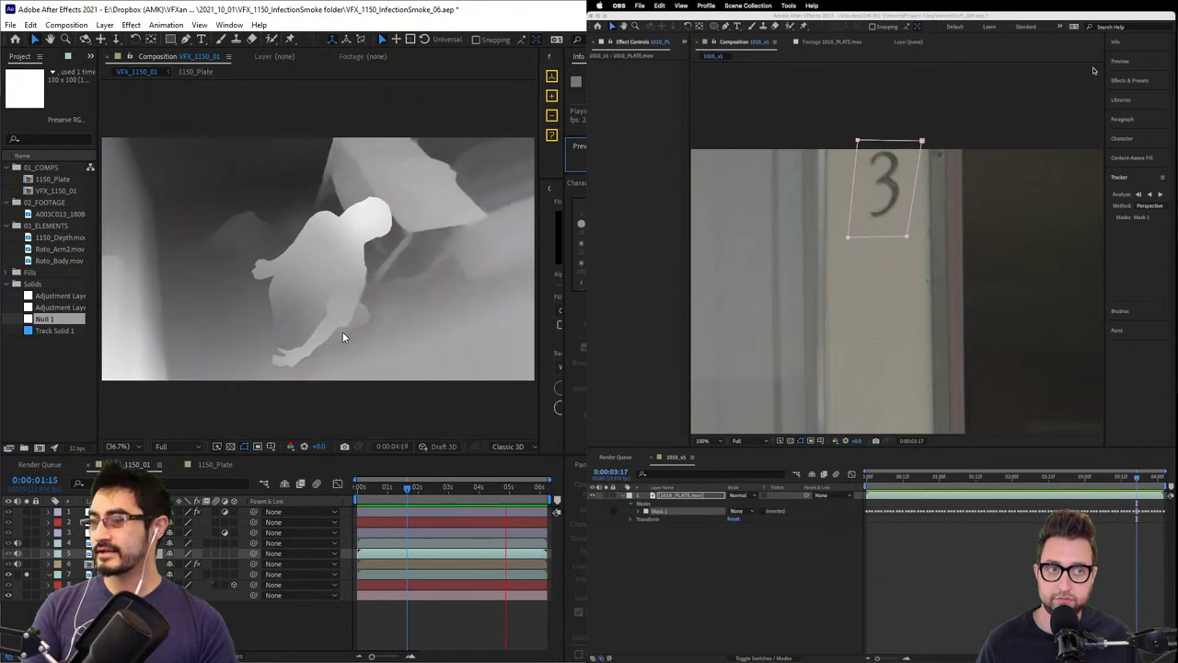
click(475, 488)
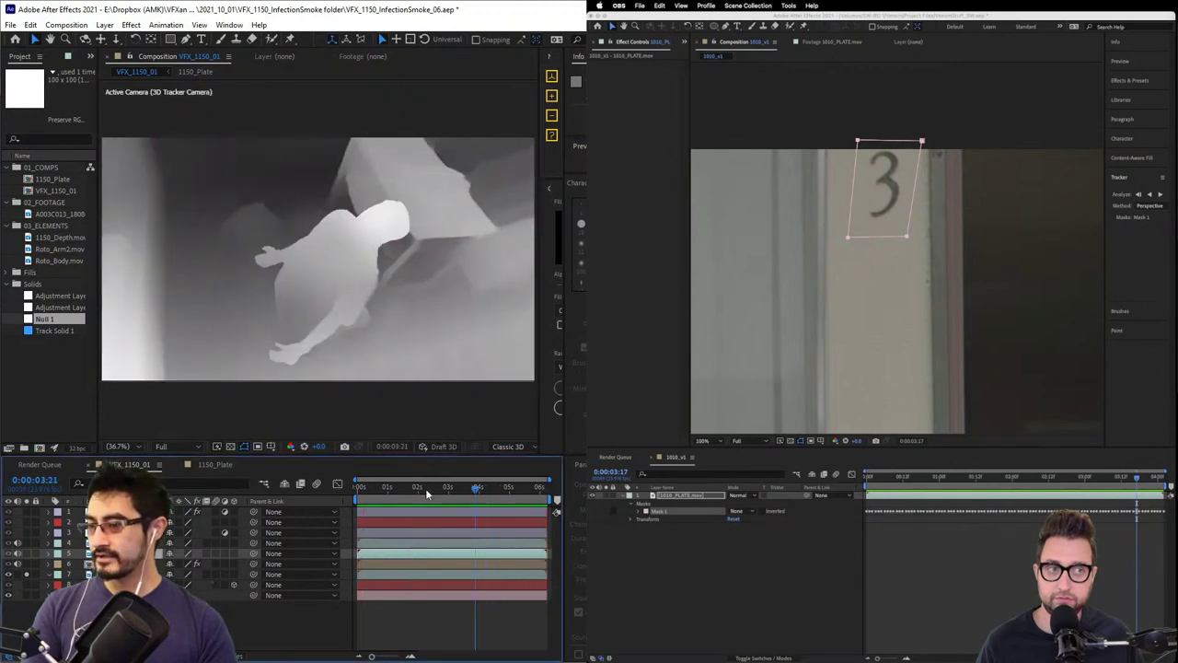
drag(425, 488, 349, 480)
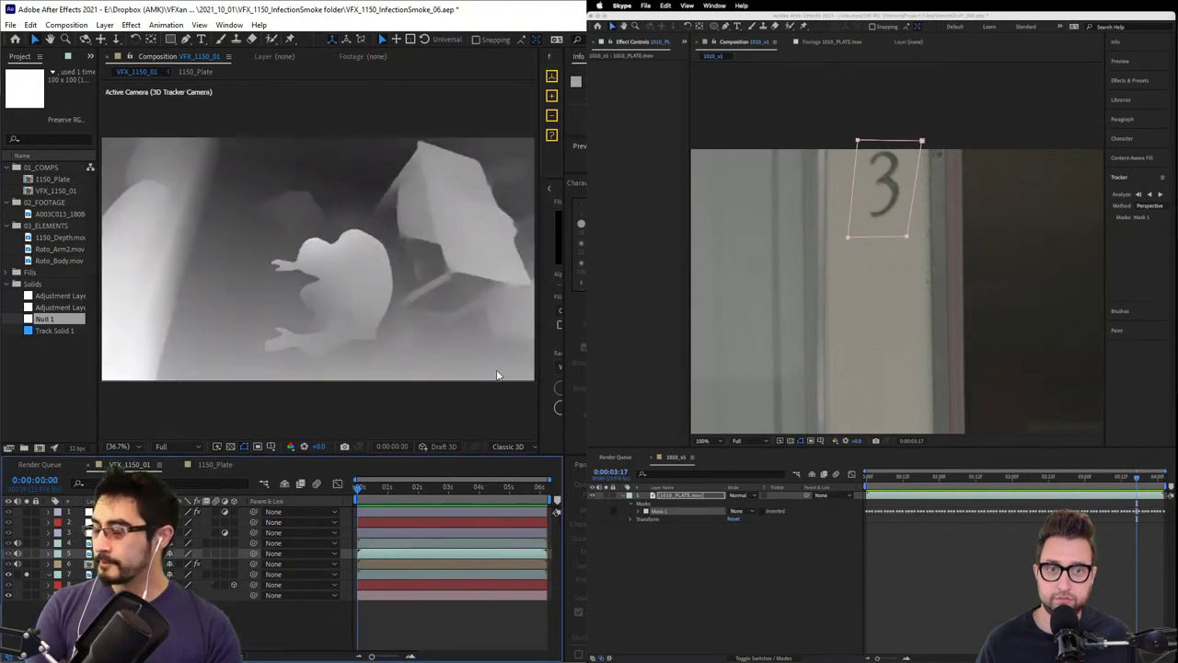
drag(388, 488, 400, 543)
- Isolate the arm and body roto layers without the depth pass, inspect them up to 0:00:04:06, and return to the first frame
click(17, 543)
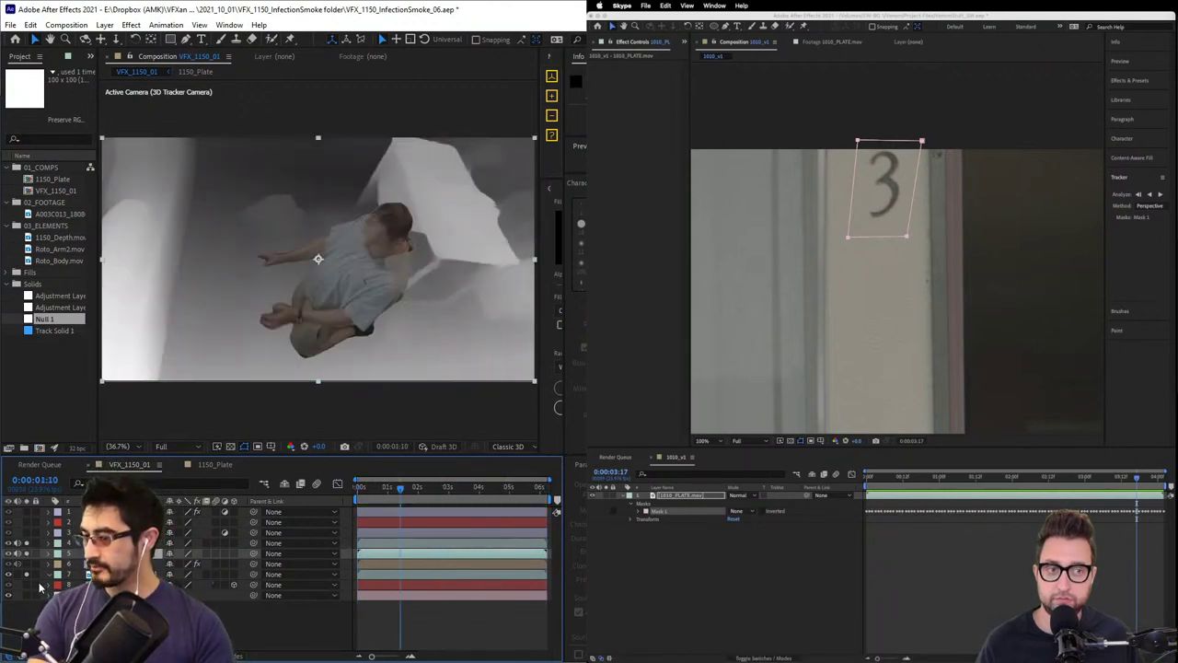
click(26, 574)
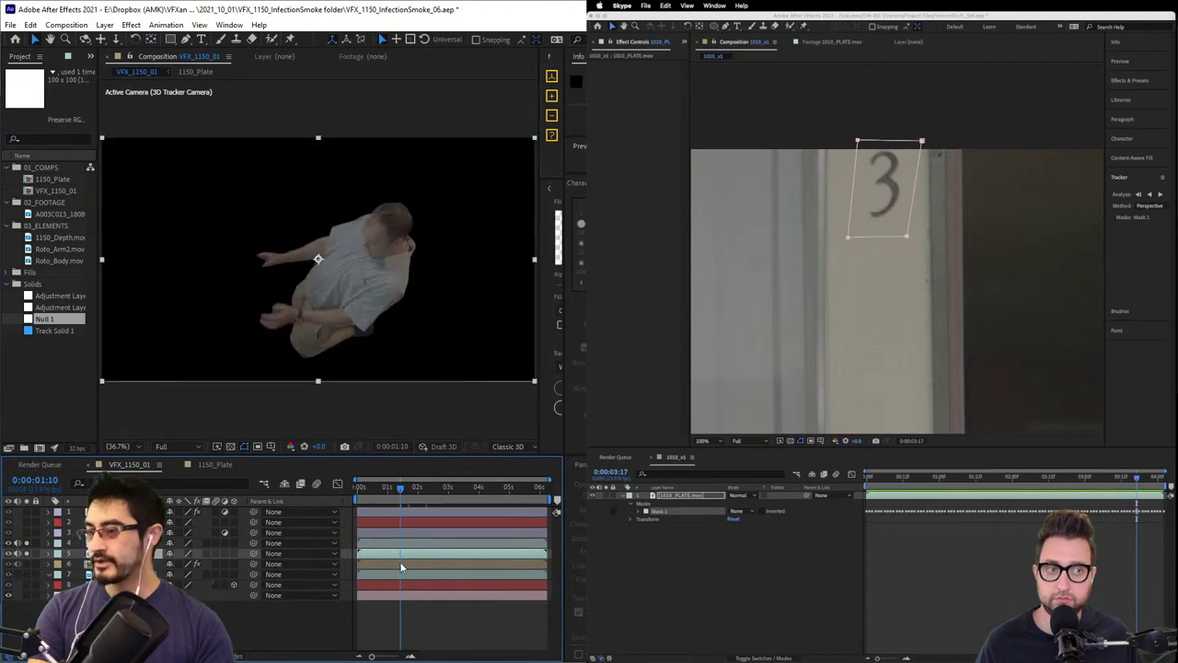
drag(400, 503, 486, 513)
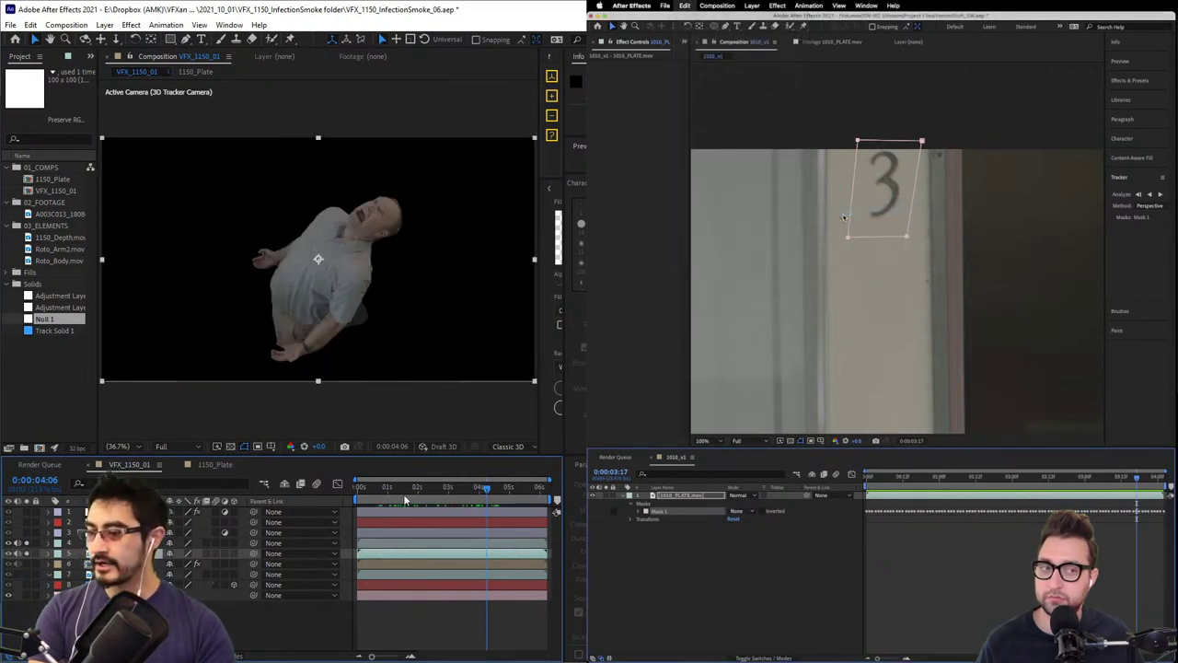
key(Home)
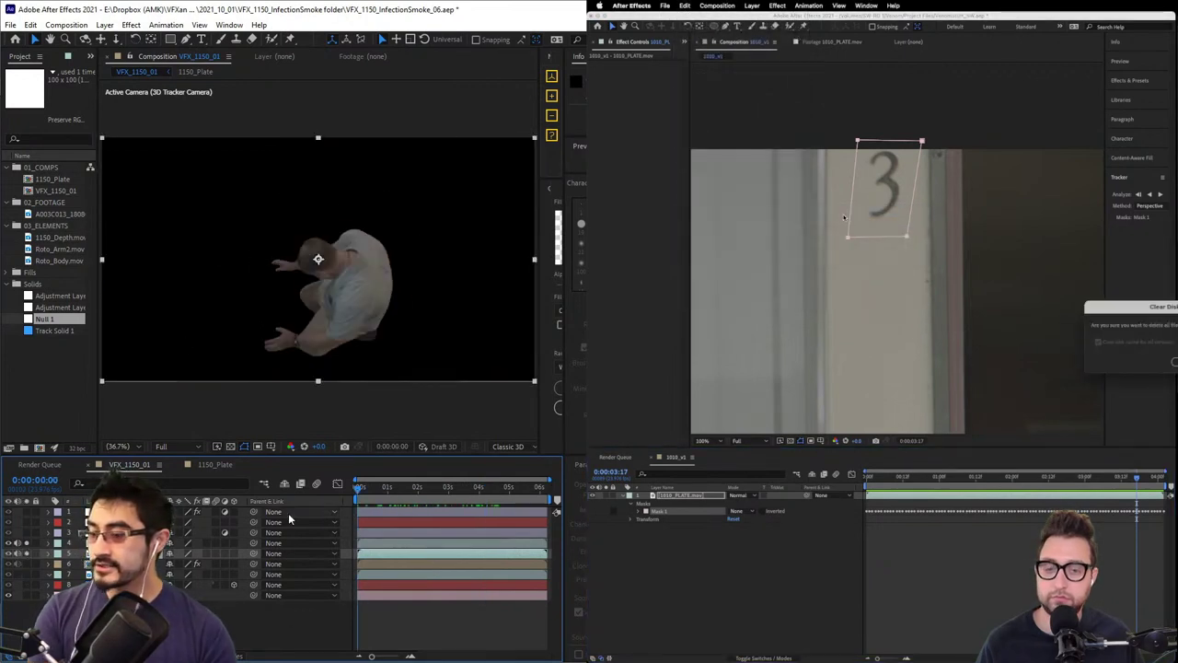
click(153, 543)
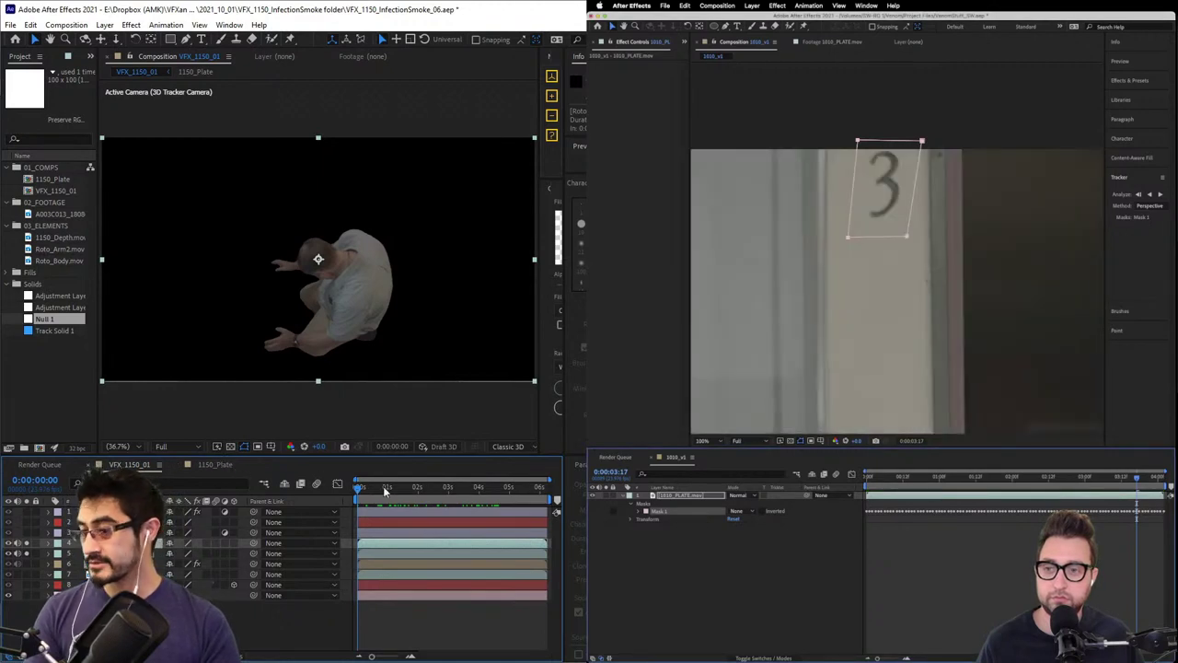
drag(386, 491, 357, 542)
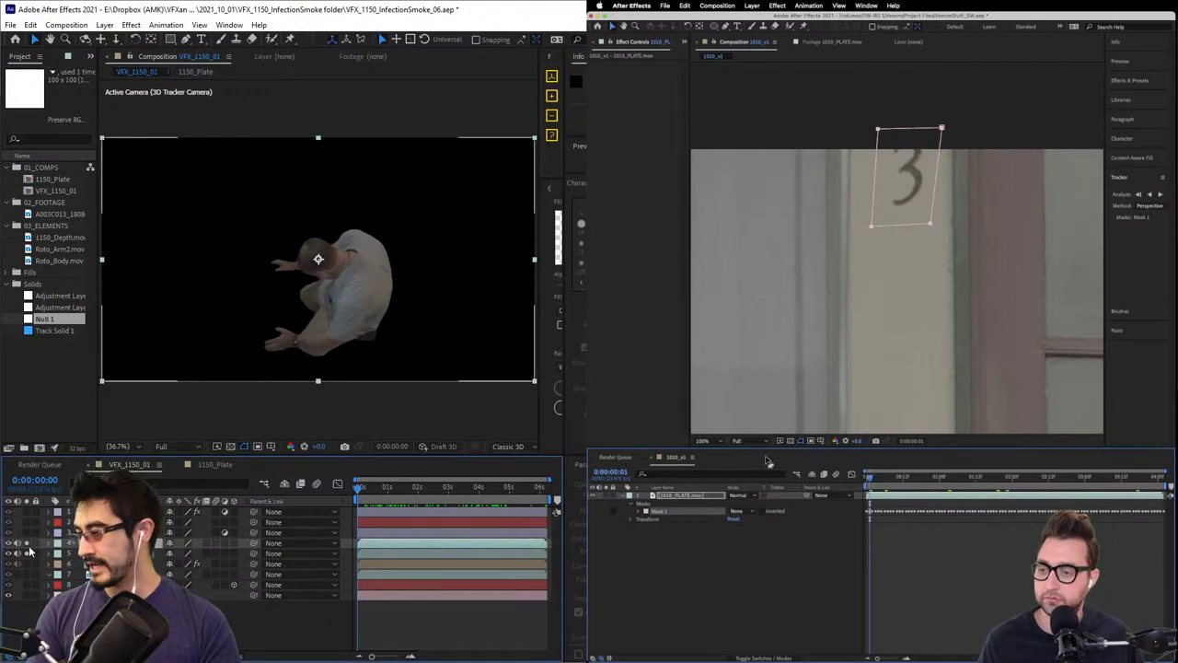
- Un-solo both roto layers, scrub VFX_1150_01 to 0:00:00:16, and play 1010_v1 at Quarter resolution
click(27, 544)
click(759, 442)
click(28, 554)
click(758, 492)
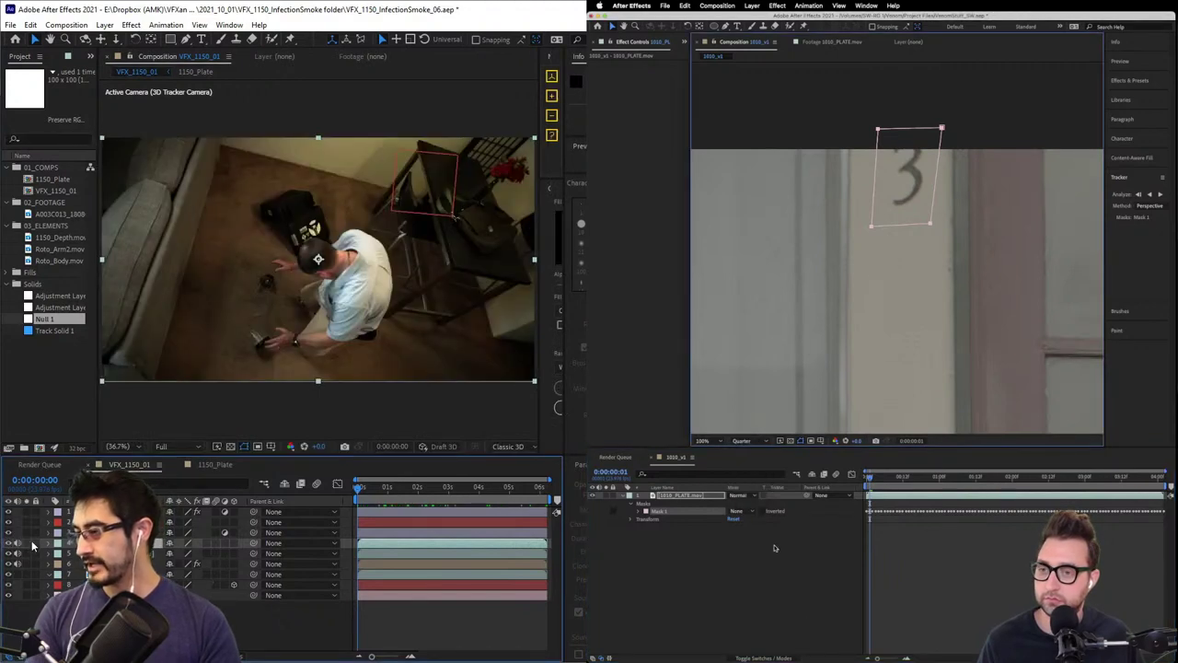
key(space)
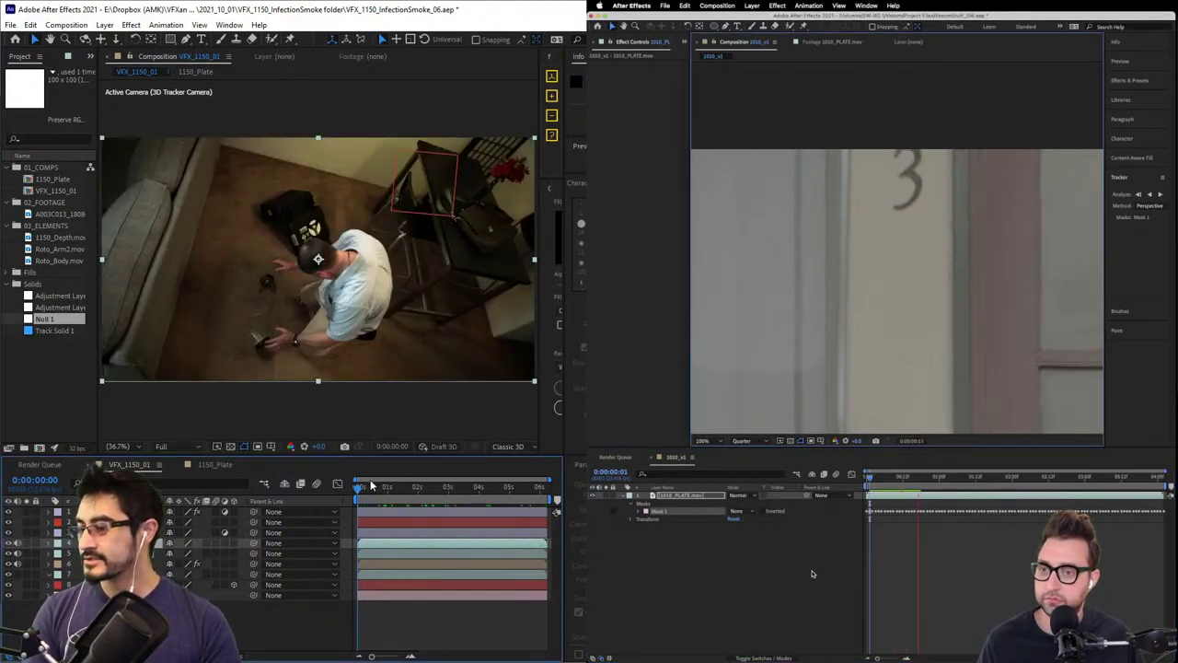
mouse_move(370, 486)
mouse_down()
mouse_move(420, 495)
mouse_move(378, 500)
mouse_up()
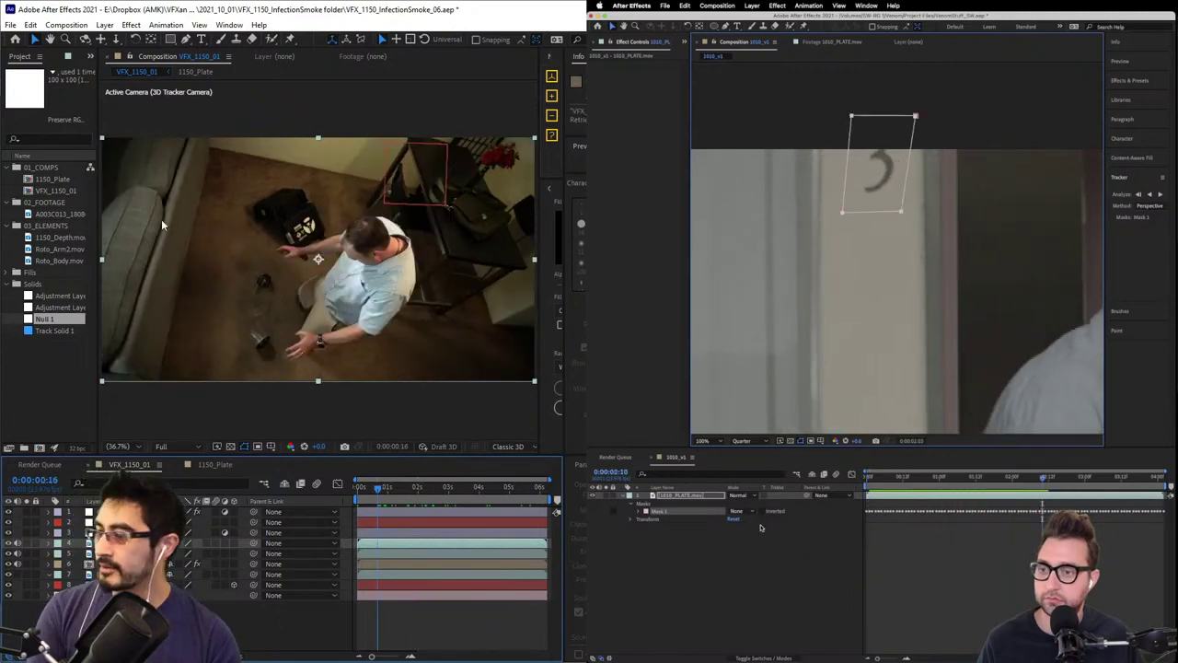
- Widen the project listing and import 1150_depth_ML.mp4 from the VENOM CLIPS folder
click(63, 218)
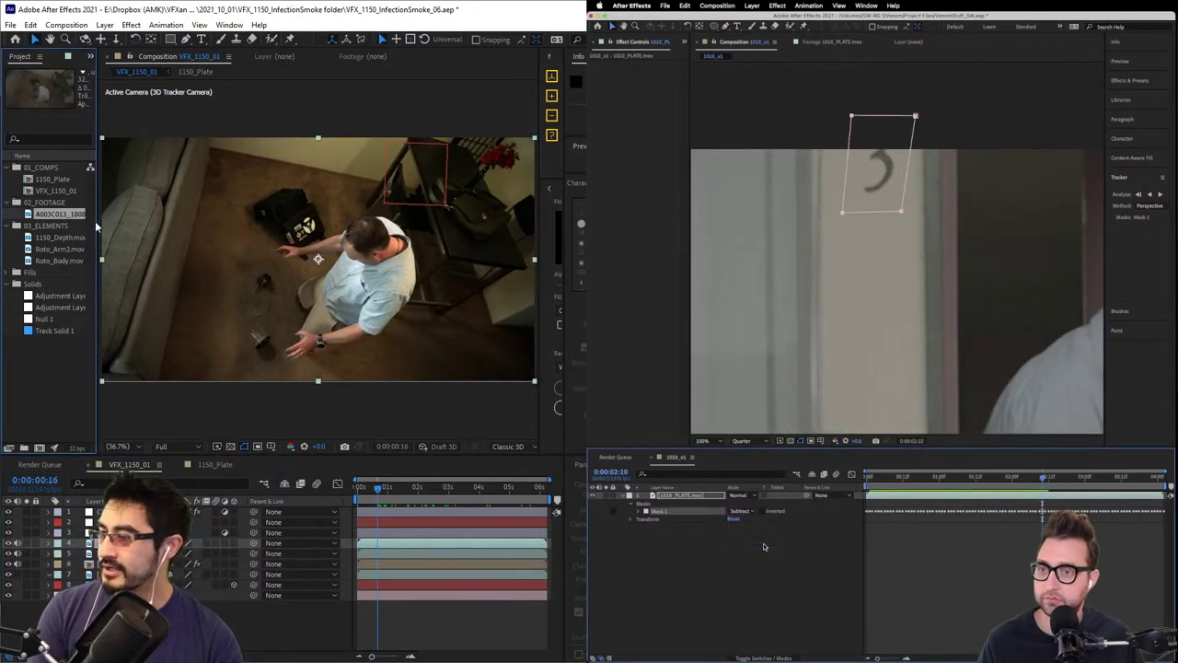
drag(97, 225, 155, 253)
double_click(117, 375)
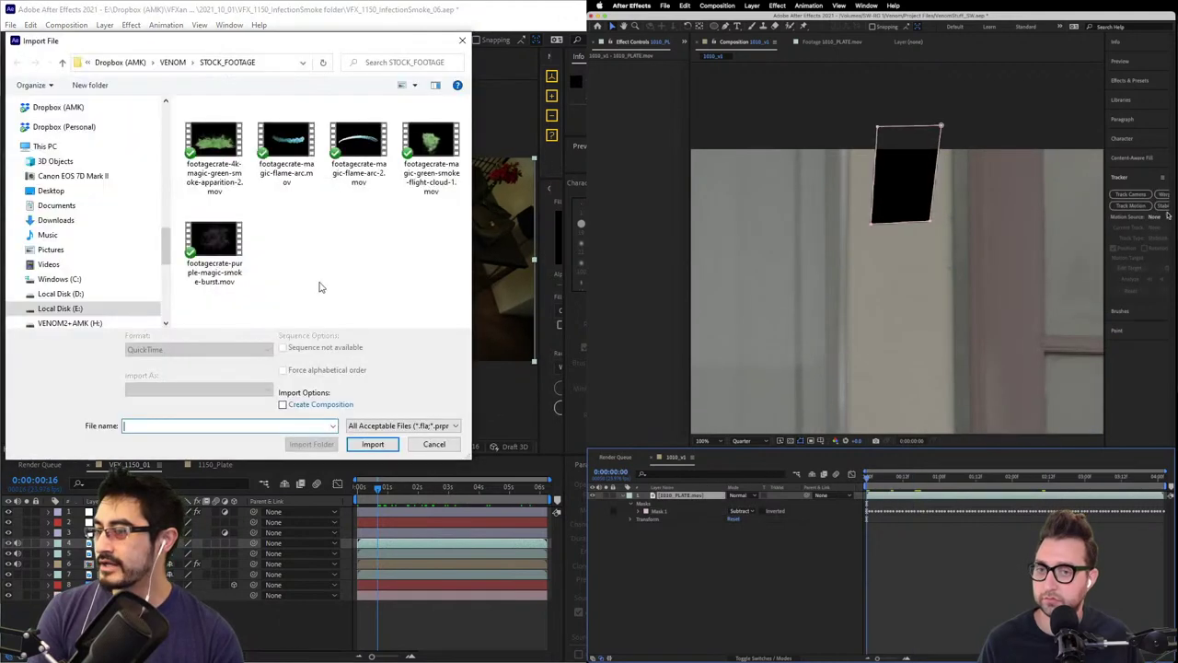
scroll(151, 148, up, 10)
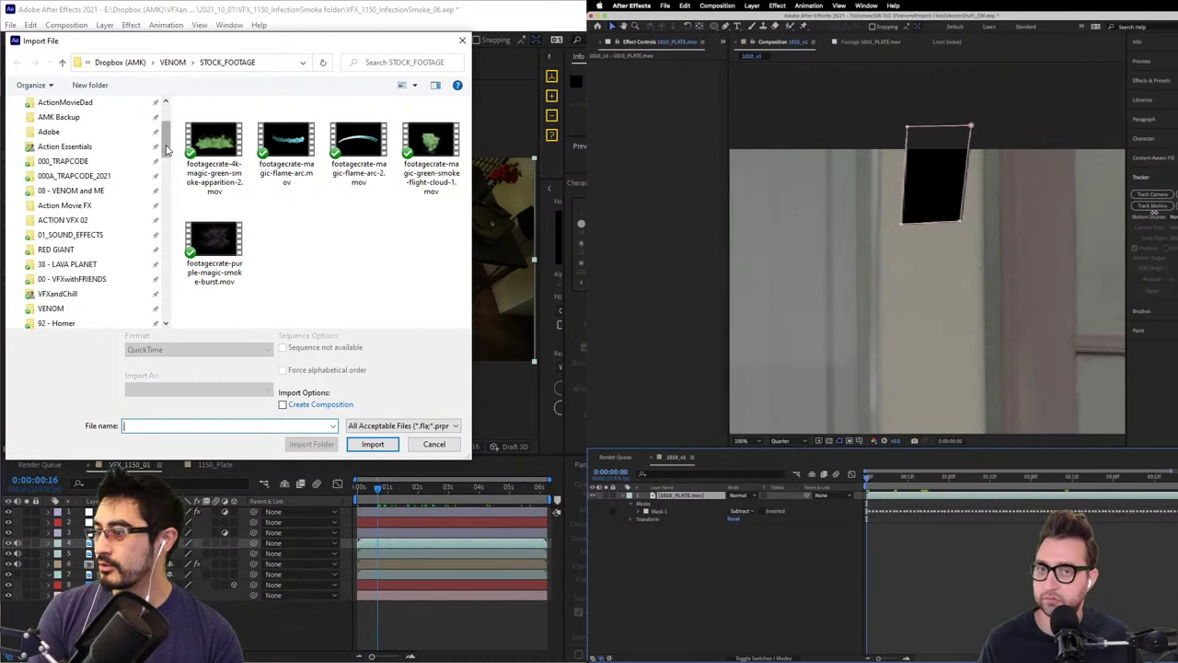
click(102, 236)
scroll(92, 267, down, 2)
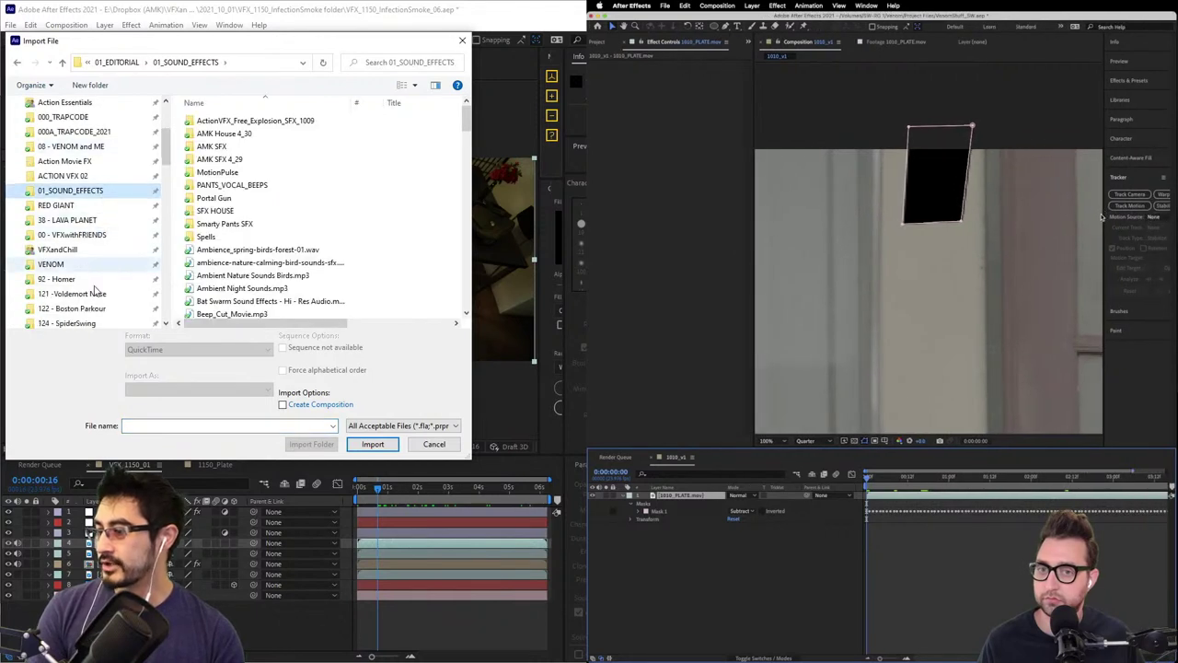
click(73, 206)
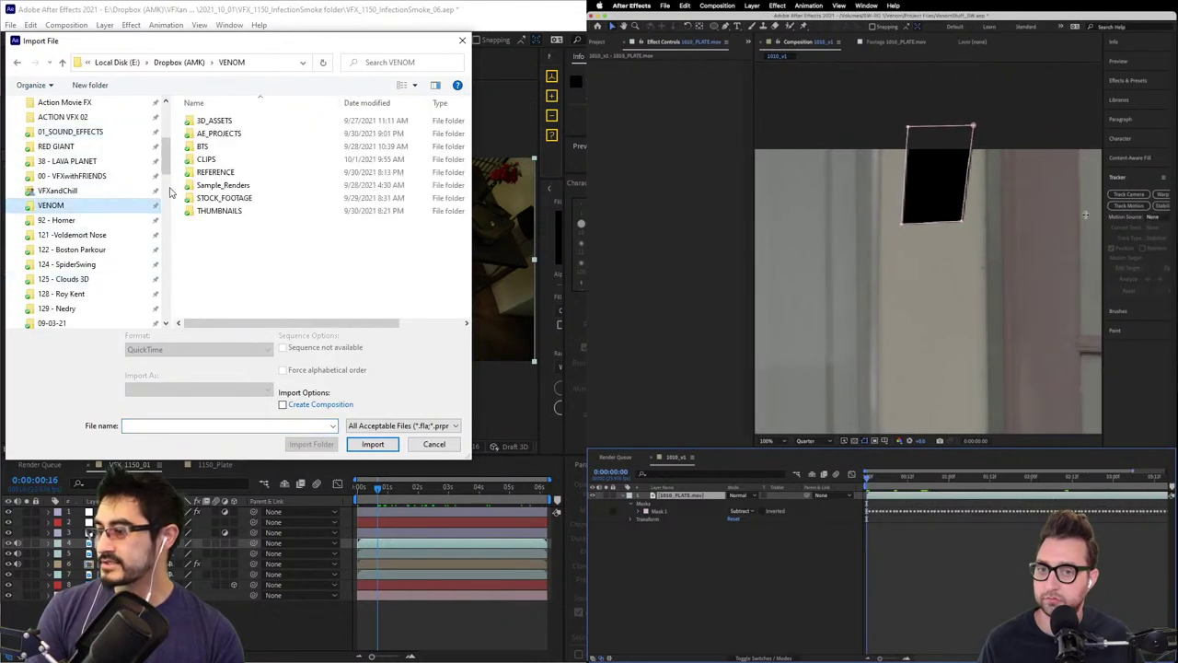
double_click(215, 172)
click(173, 63)
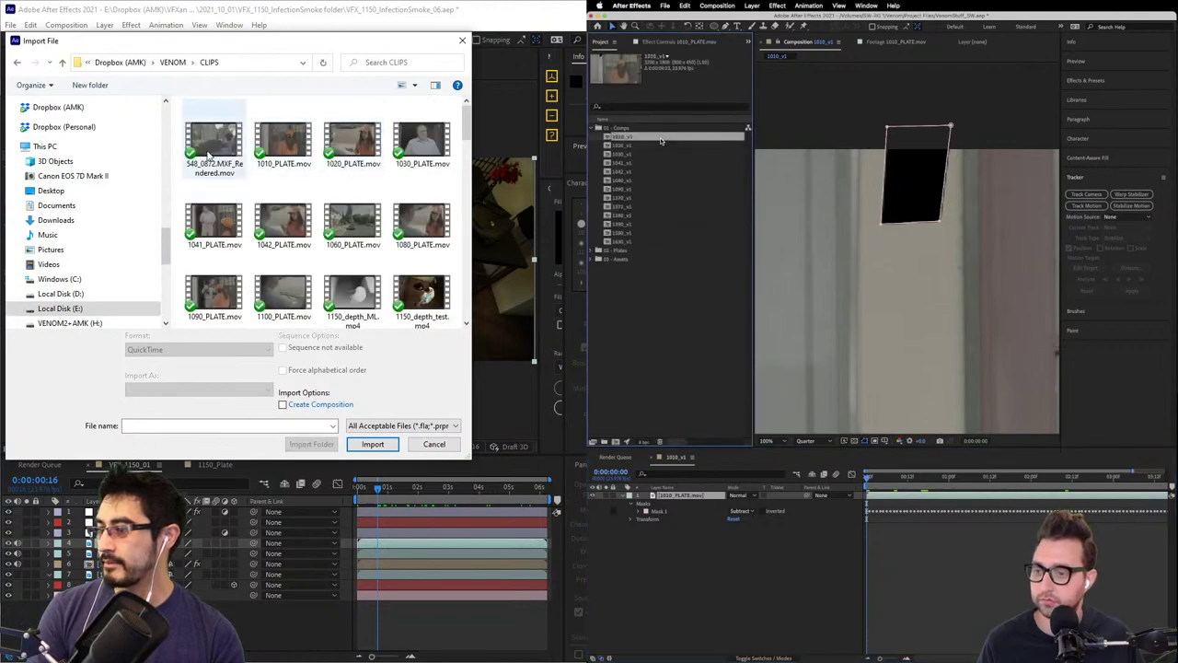
double_click(352, 294)
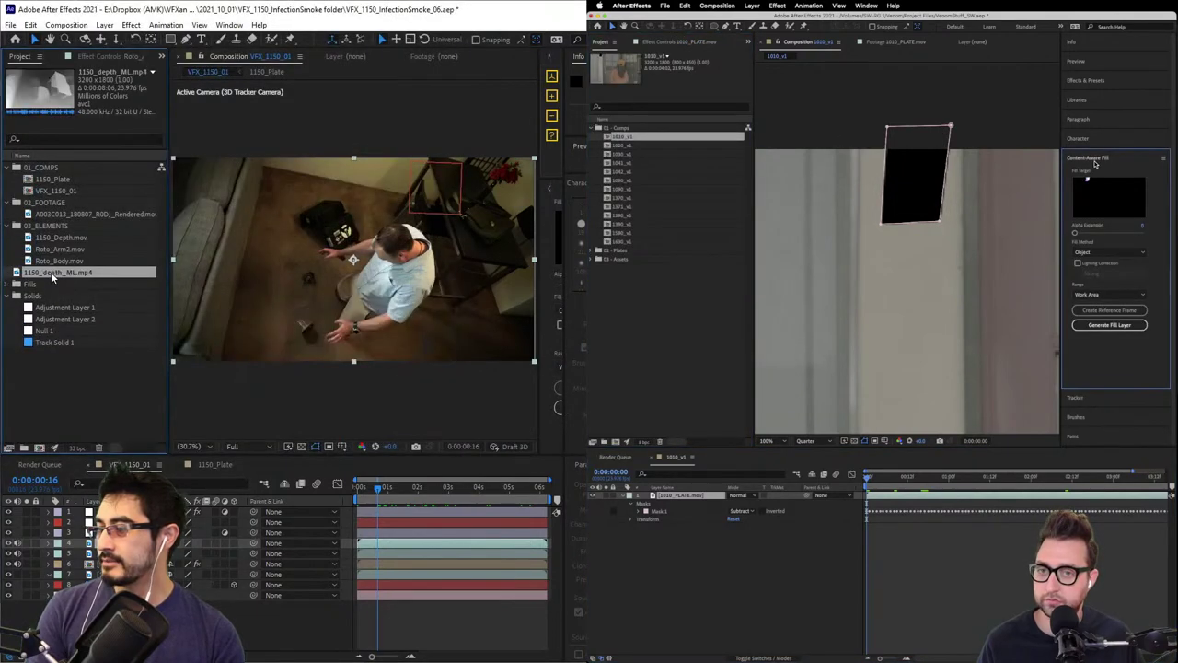
- Open and play the 1150_depth_ML.mp4 footage, and set the Content-Aware Fill method for 1010_v1 to Surface
double_click(51, 272)
drag(167, 272, 79, 272)
click(1104, 254)
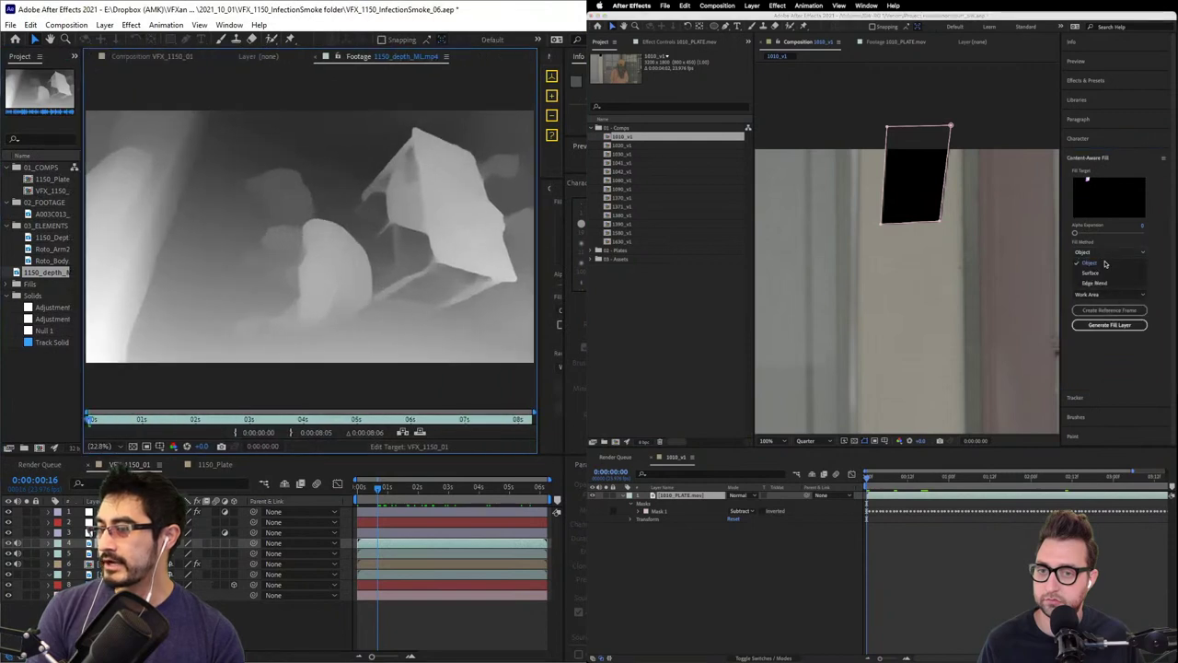
click(1102, 274)
click(576, 162)
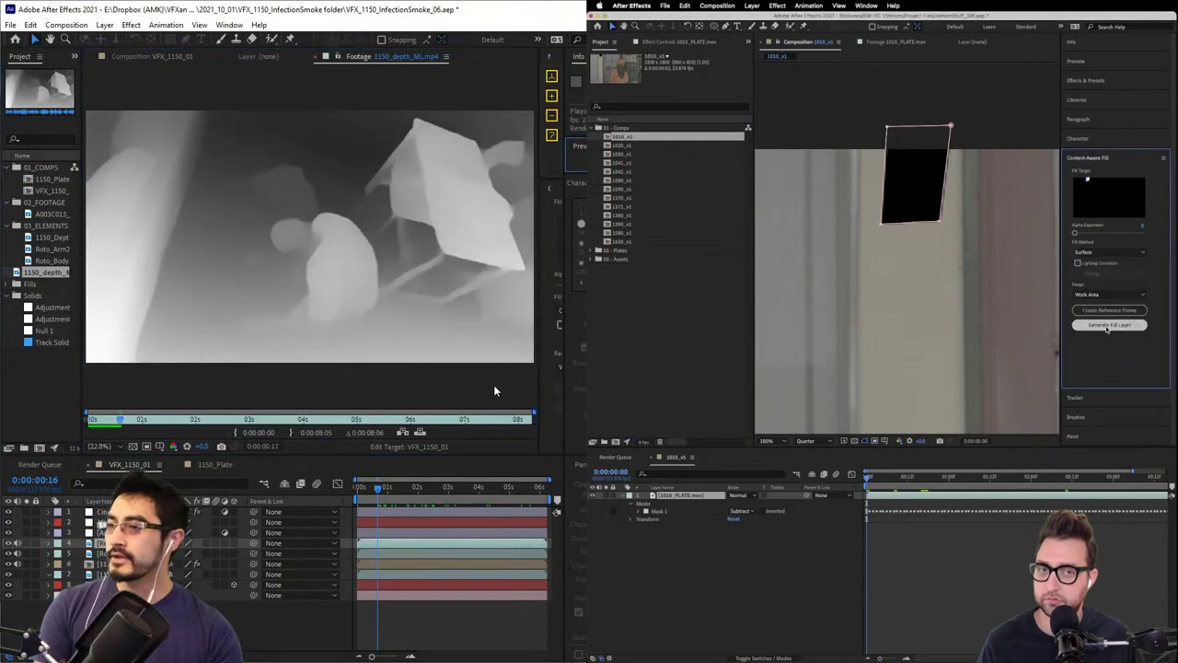
- Generate the Content-Aware Fill layer for 1010_v1, and scrub through the 1150_depth_ML.mp4 footage back to its start
click(1111, 324)
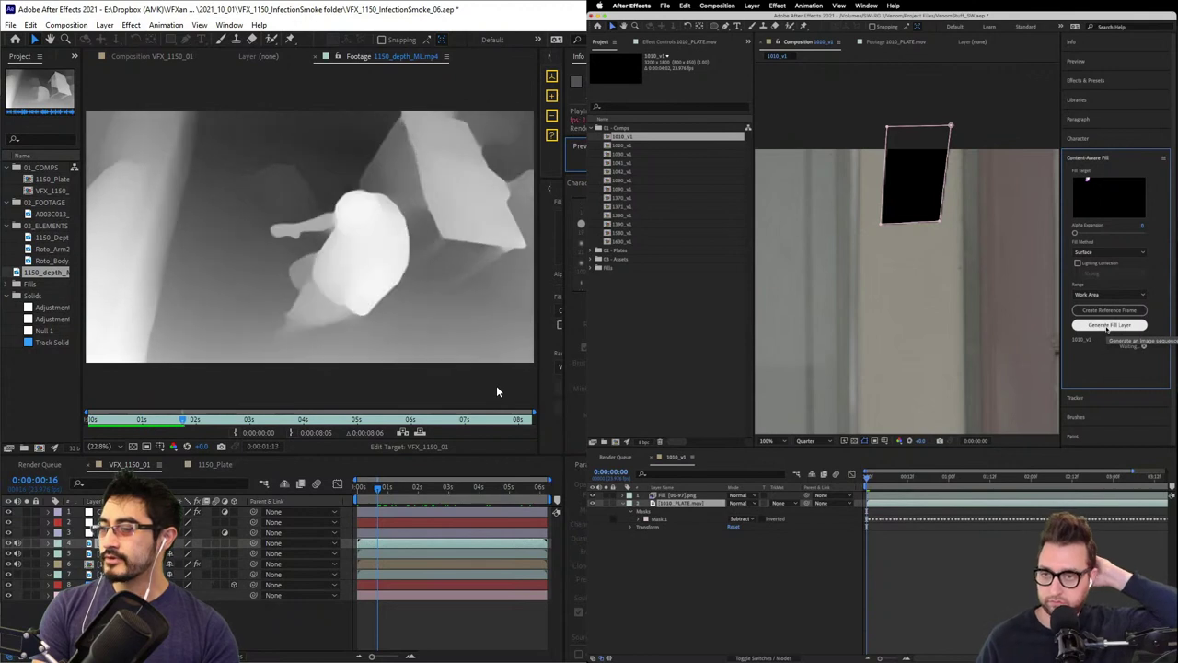
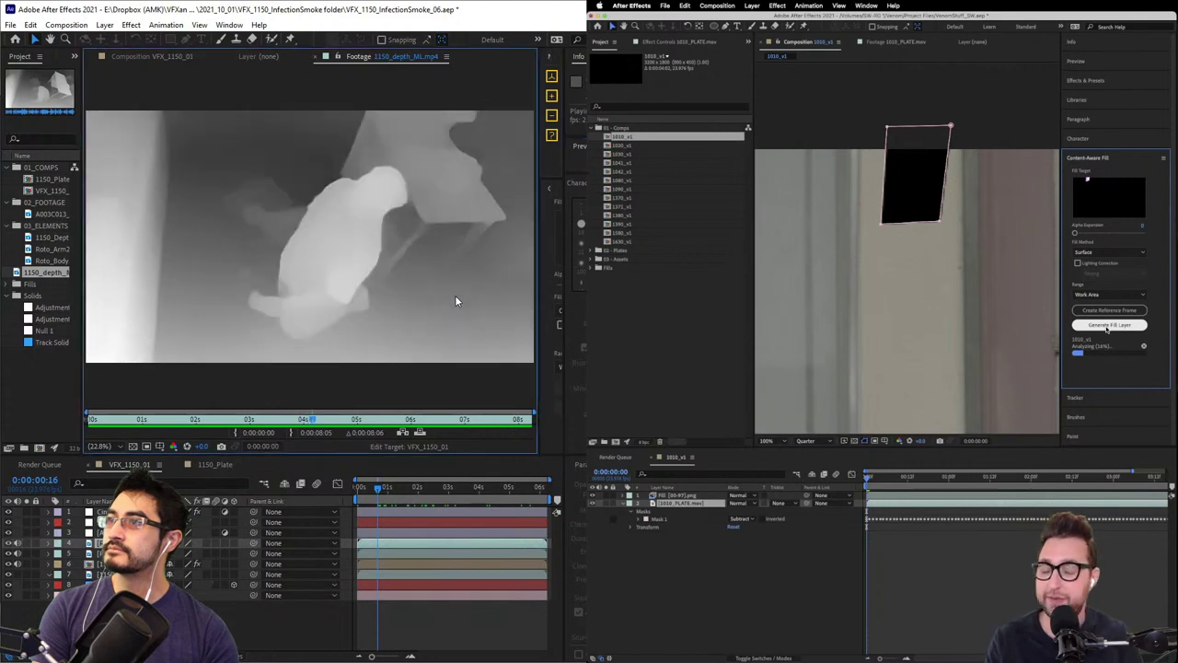
click(218, 190)
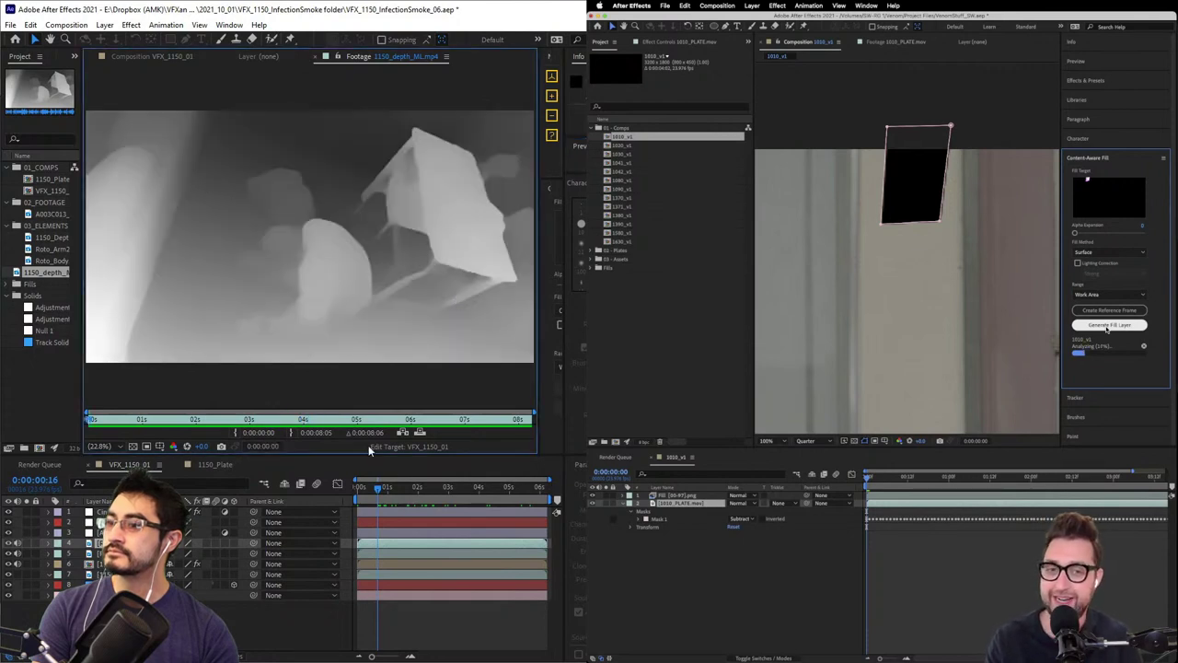
drag(307, 419, 394, 419)
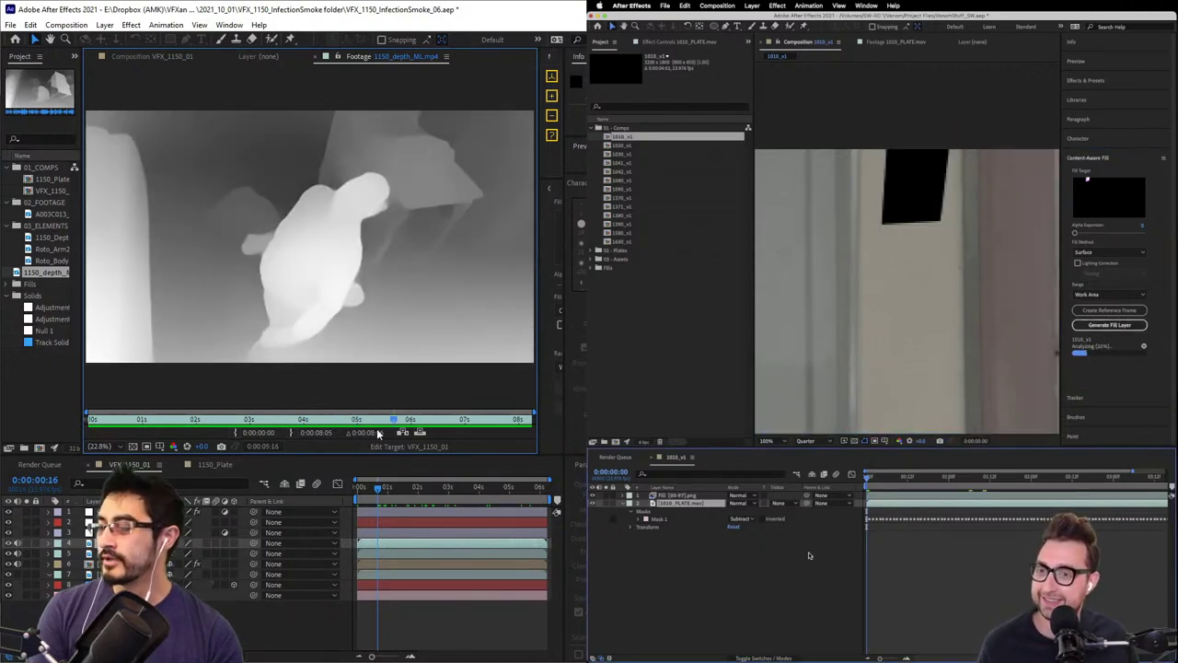
click(351, 420)
drag(351, 425, 87, 446)
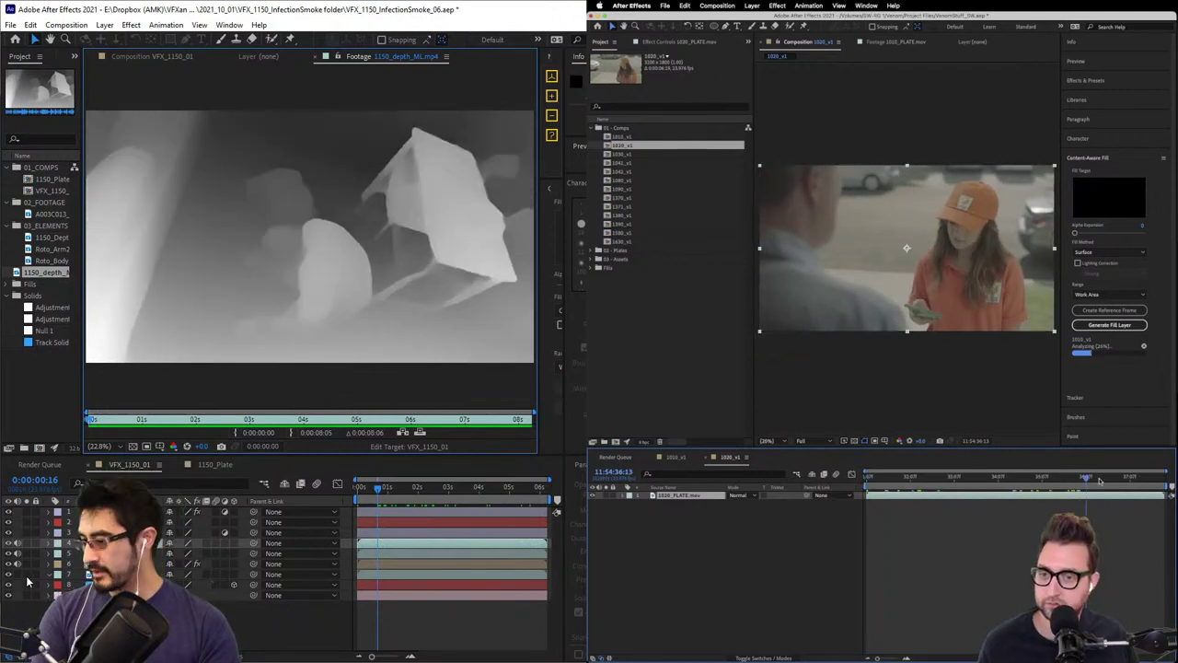
- Play VFX_1150_01 through, return to its first frame, and solo the depth layer to inspect it at 0:00:04:17
click(89, 574)
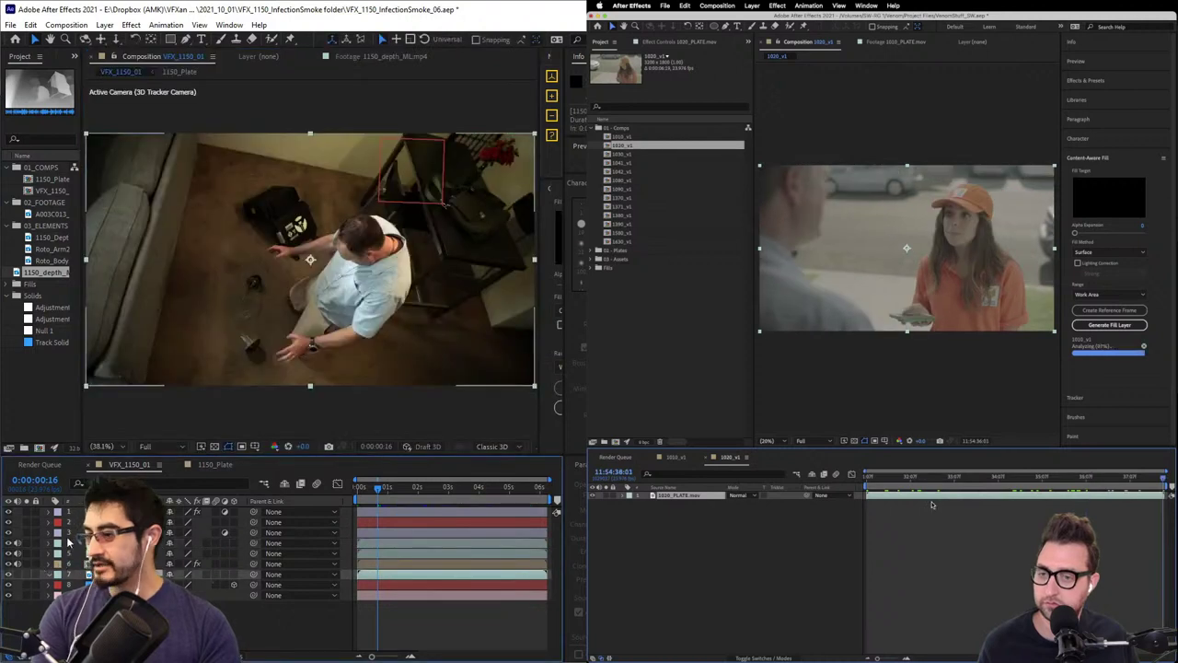
key(space)
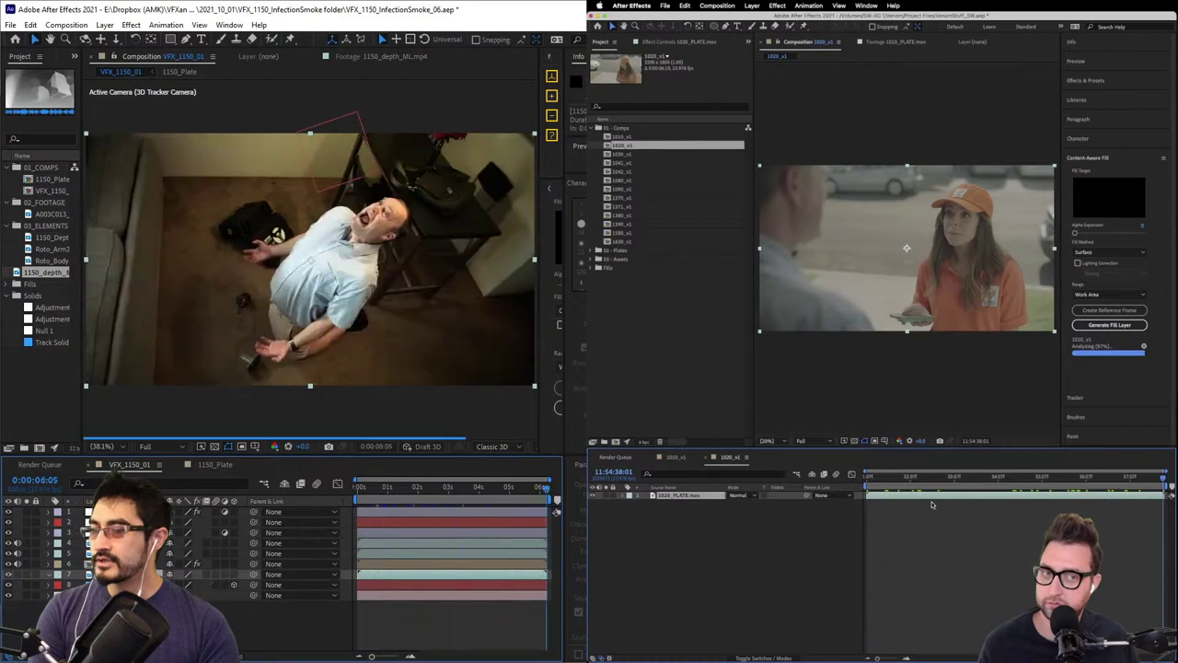
drag(545, 487, 449, 508)
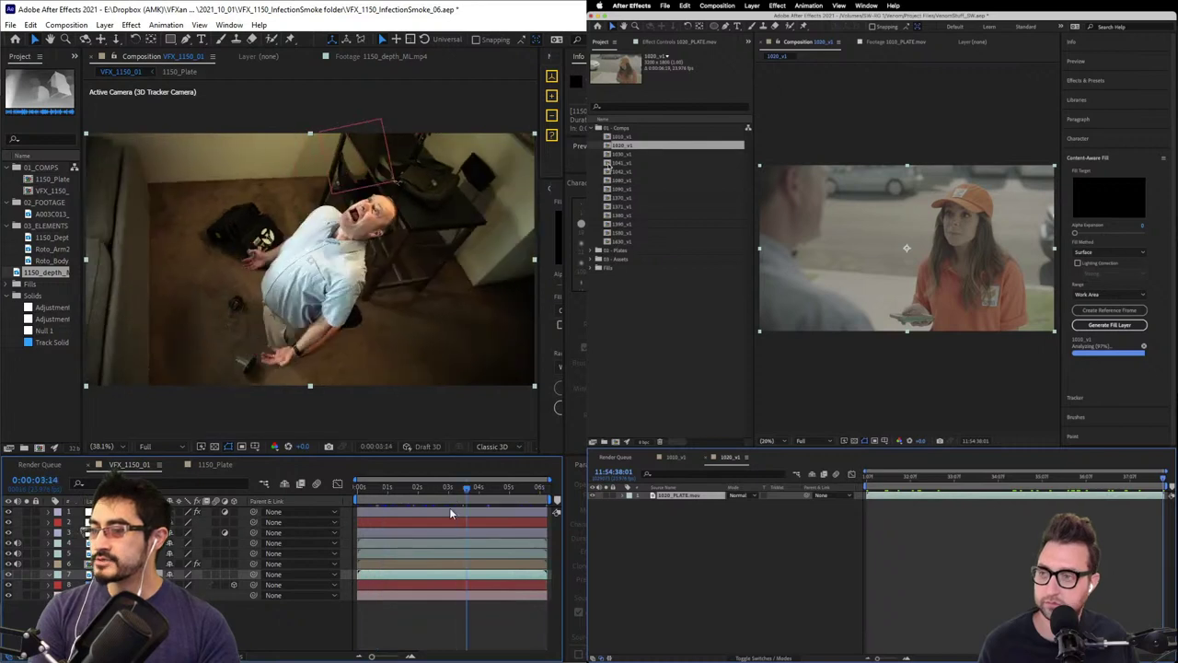
key(space)
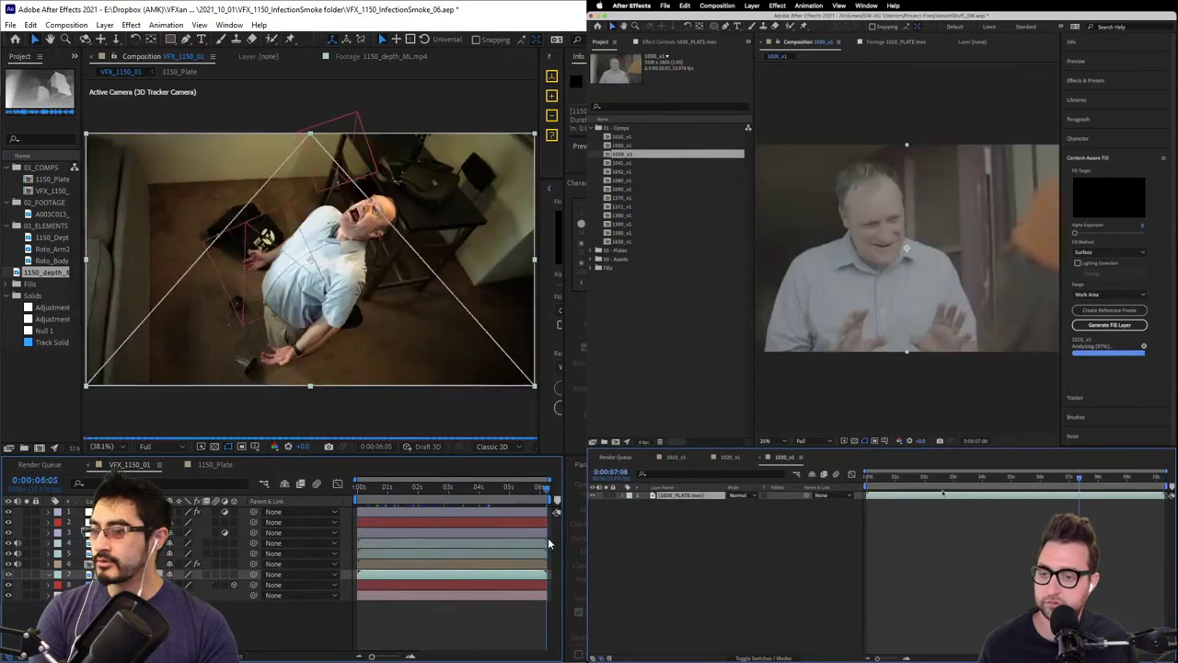
key(Home)
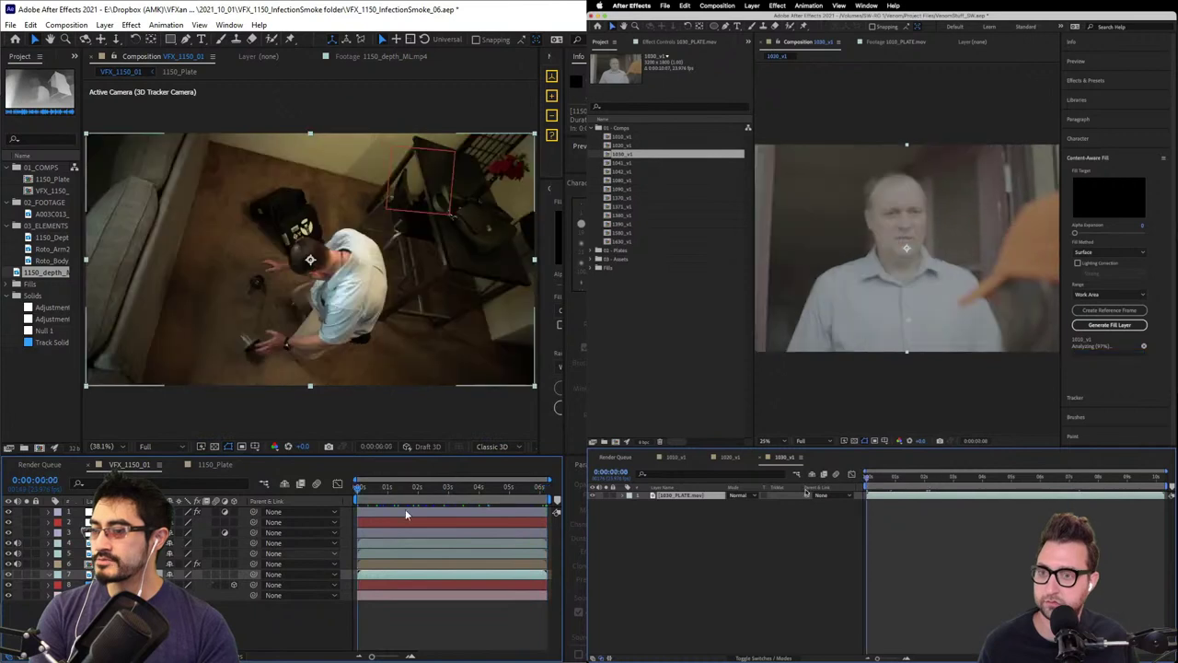
click(28, 574)
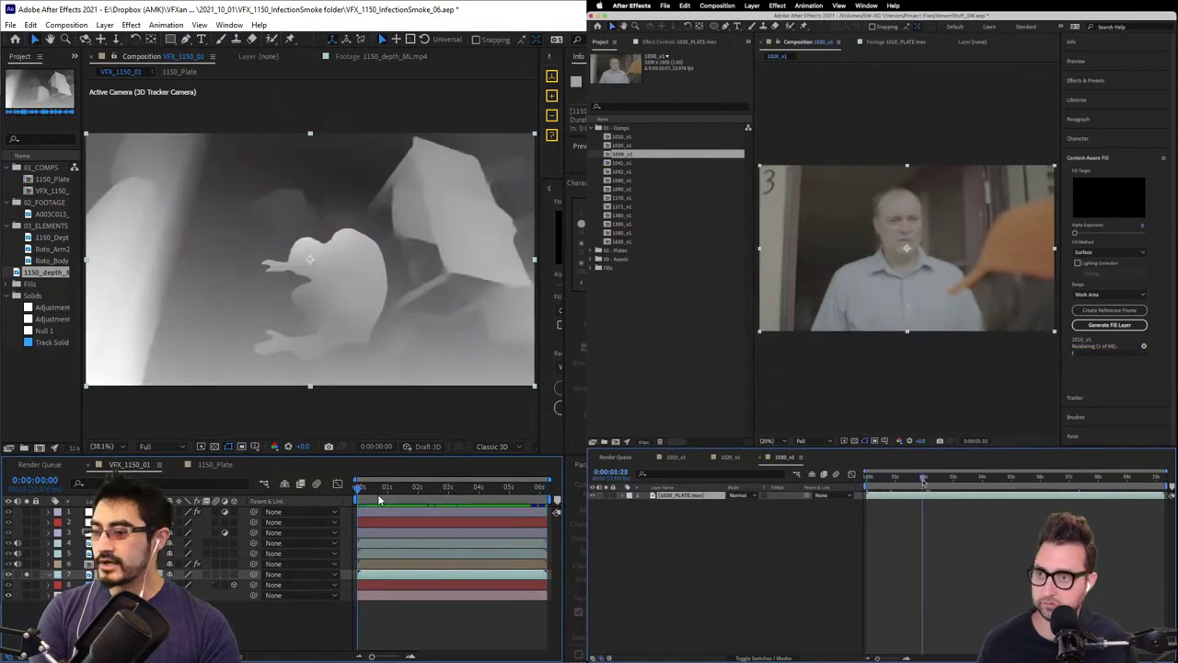
click(501, 488)
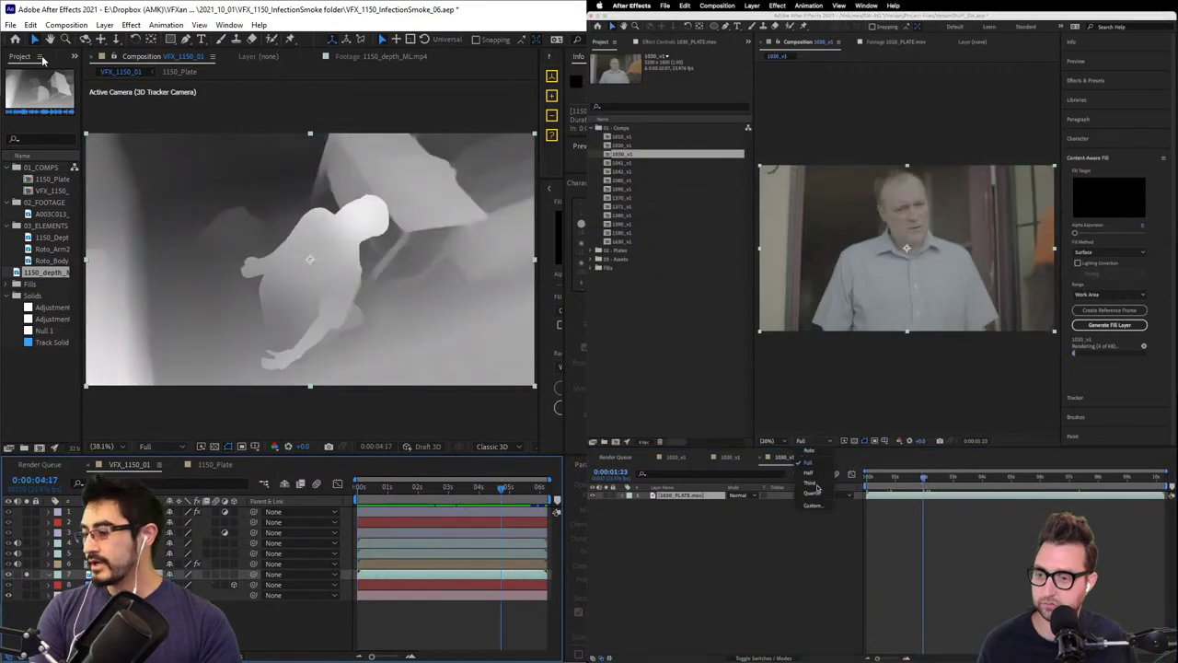
- Open the recent project VFX_1150_InfectionSmoke_03.aep
click(10, 24)
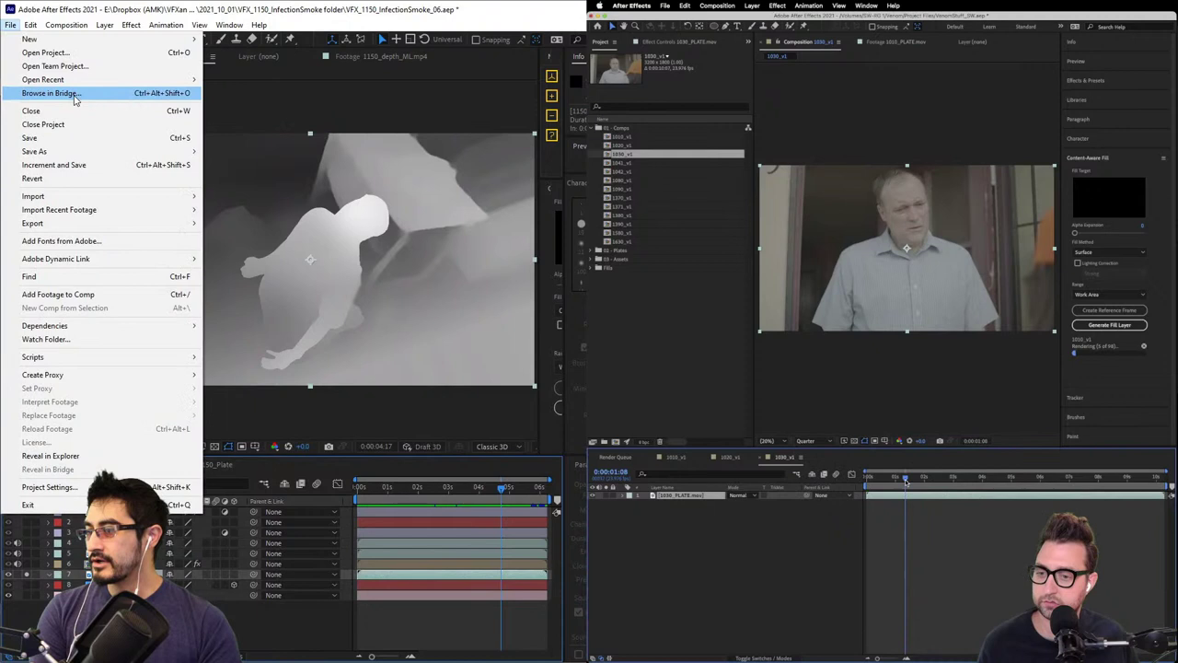
mouse_move(92, 80)
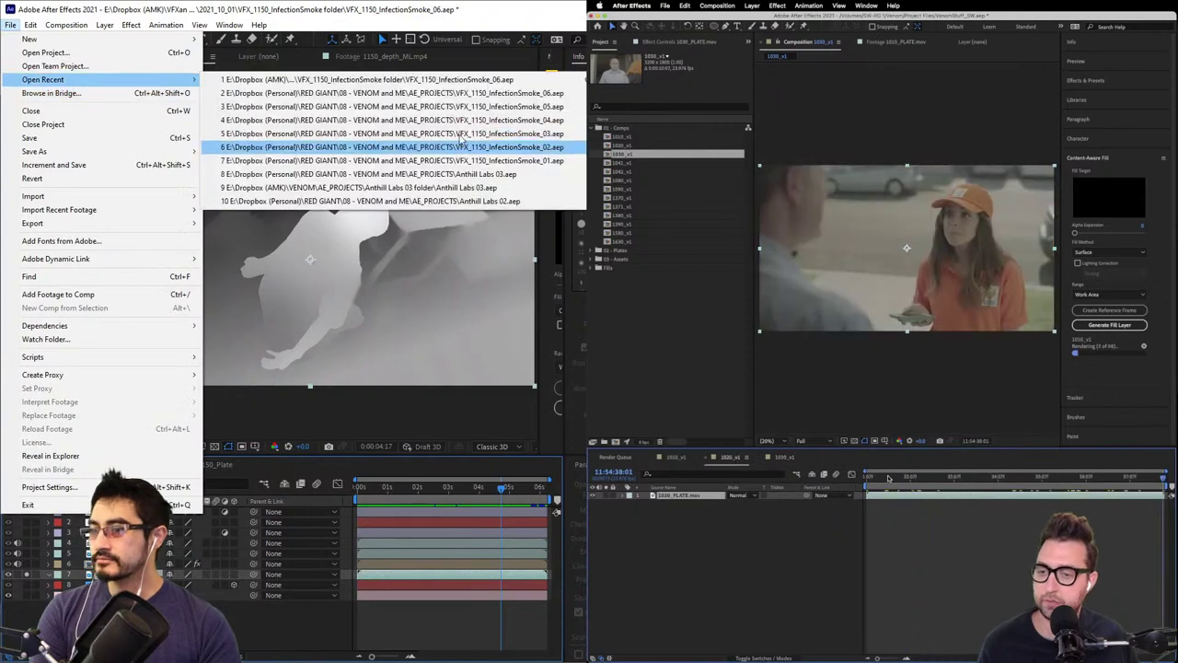
click(460, 135)
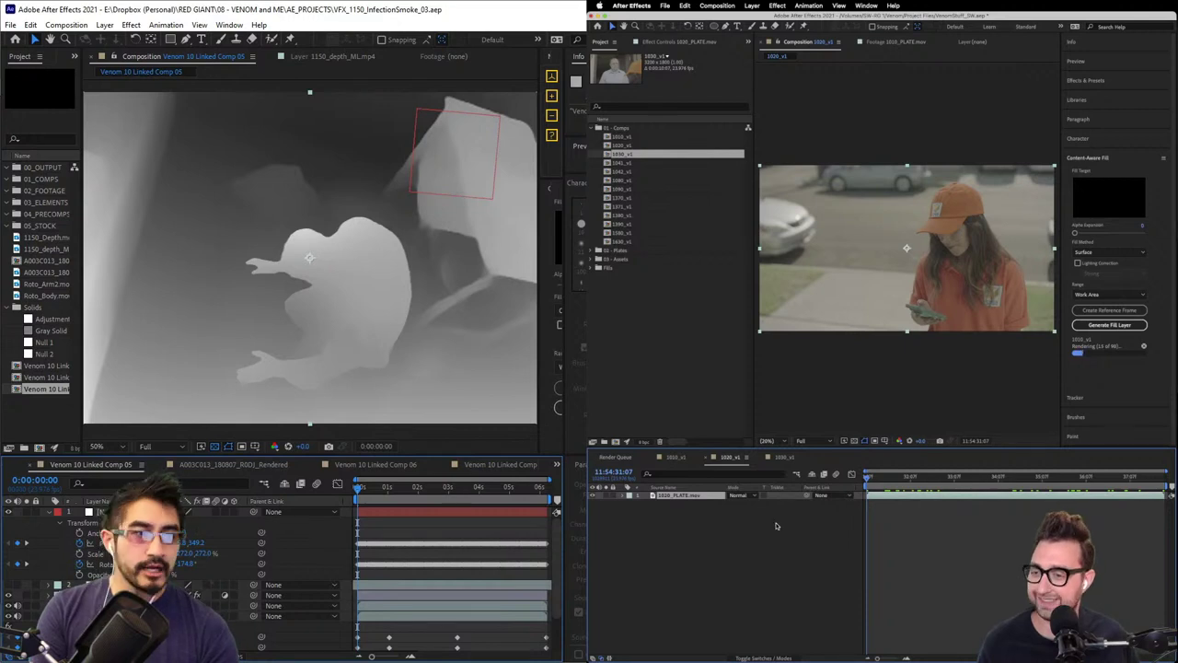
- Close the 1020_v1 timeline and delete the 1020_v1 composition from the project
click(707, 456)
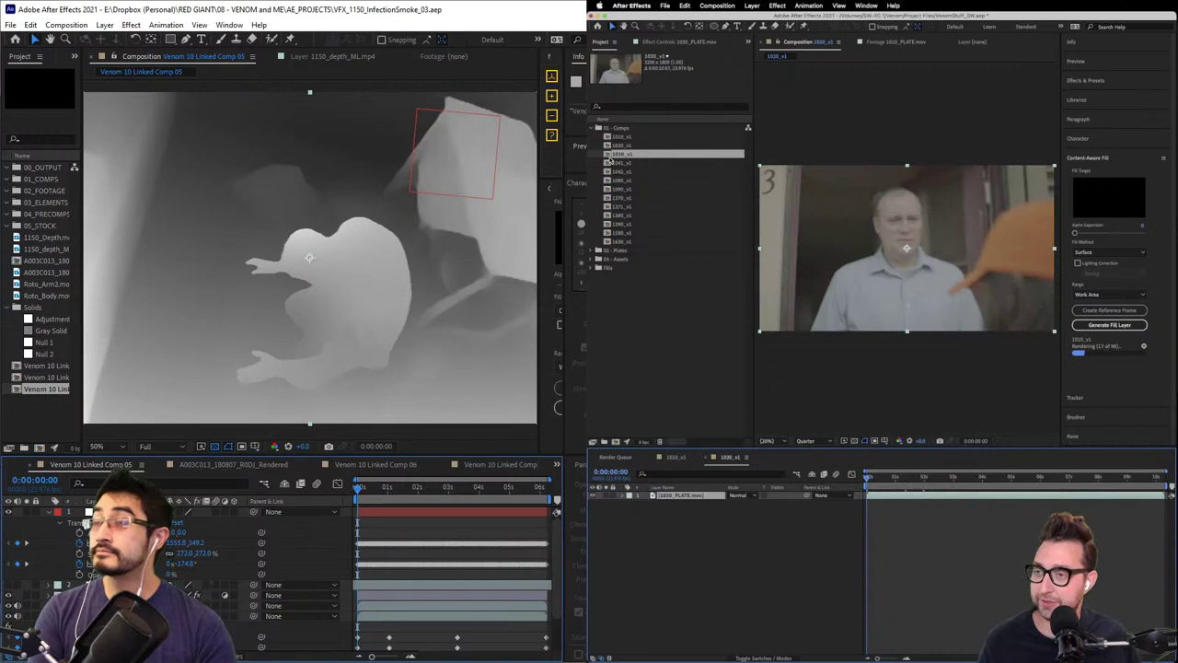
click(605, 148)
click(608, 146)
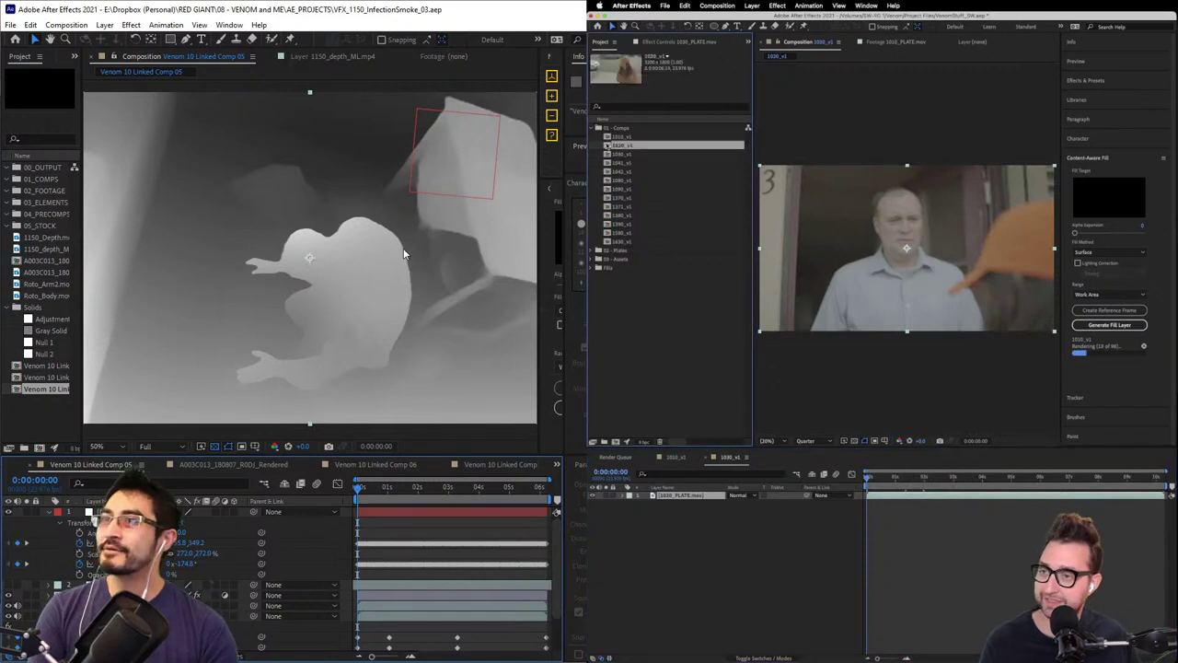
key(Delete)
click(939, 356)
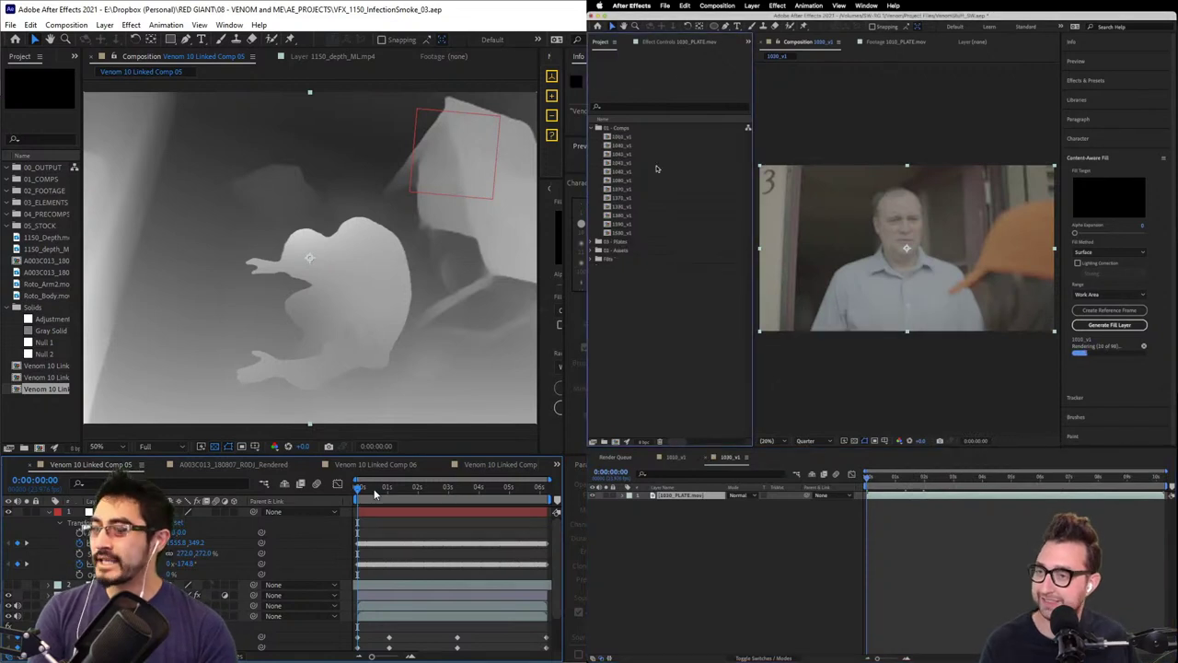
- Open the 1041_v1 composition, and scrub Venom 10 Linked Comp 05 to 0:00:02:19 to inspect its depth matte
double_click(622, 146)
drag(373, 494, 434, 492)
double_click(609, 154)
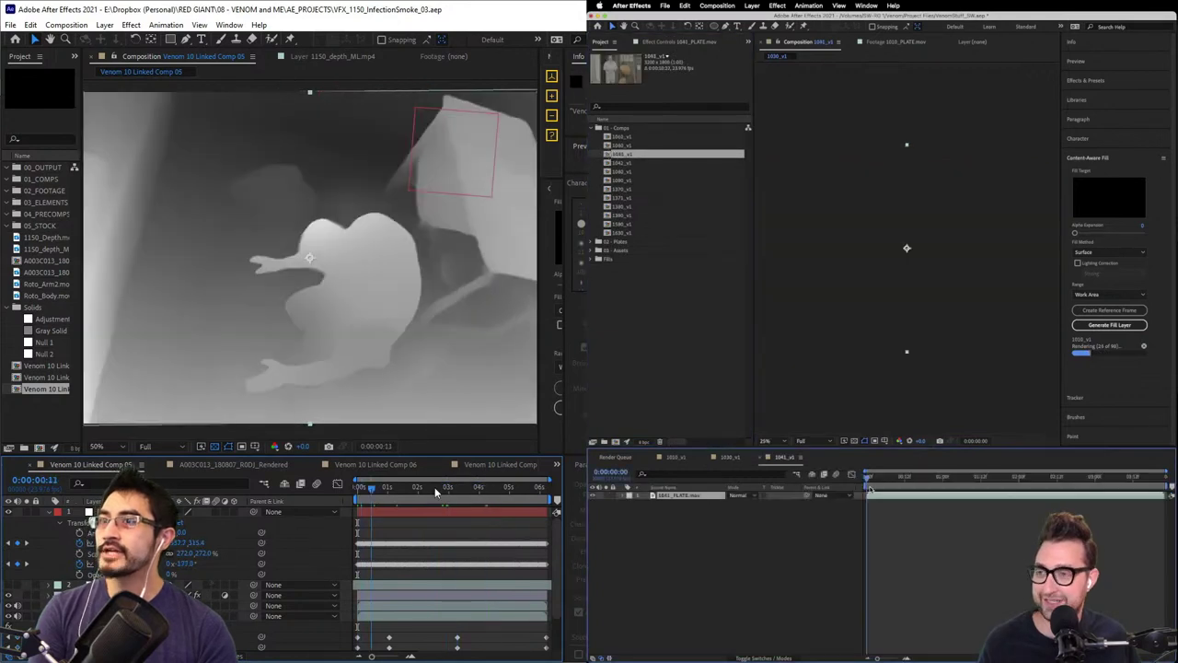
click(436, 490)
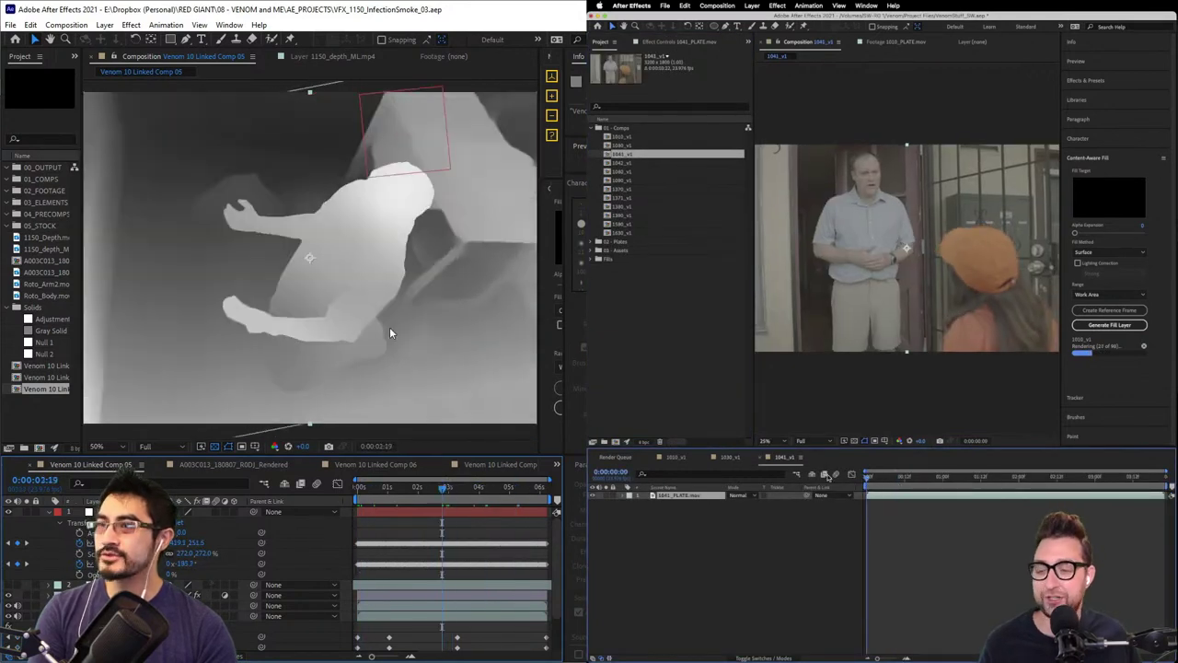
- Find the Spot Clone Tracker effect and apply it to 1041_PLATE.mov, and solo the Roto_Body layer in Venom 10 Linked Comp 05
click(1104, 81)
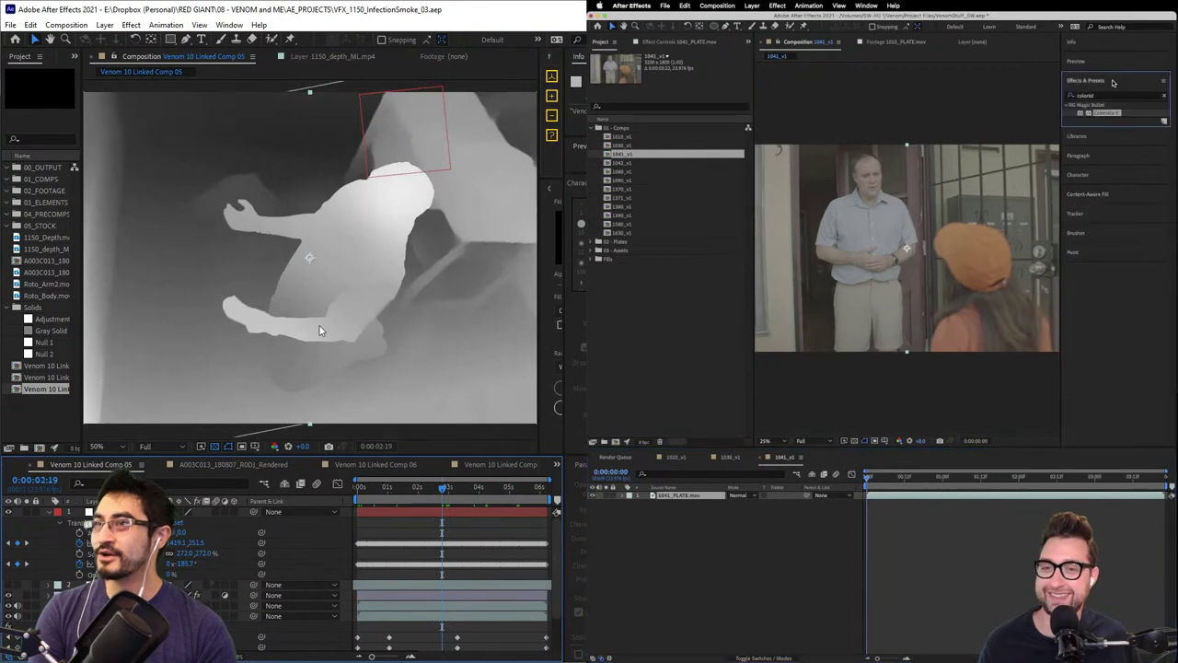
text(colorist)
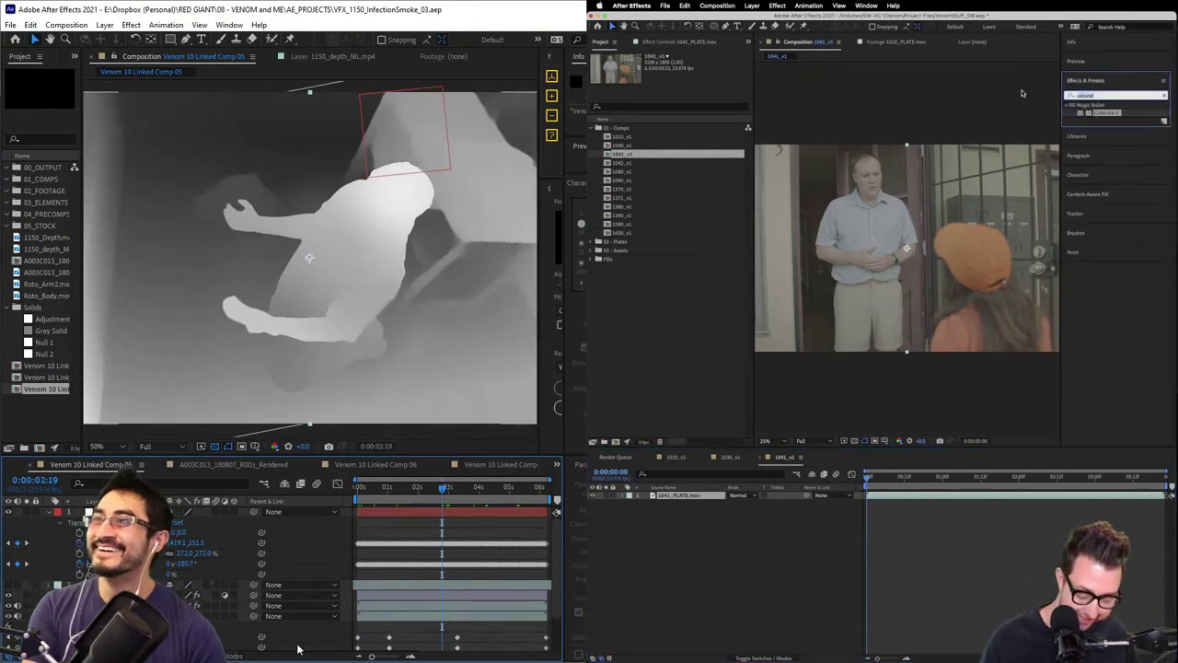
click(50, 511)
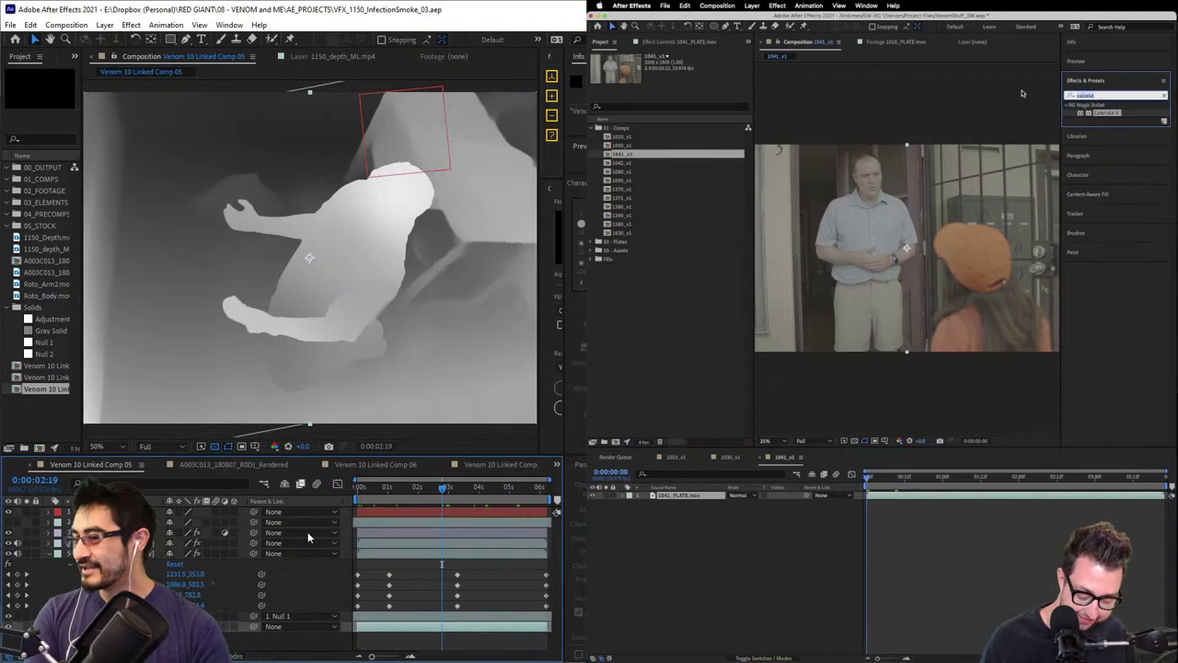
double_click(1095, 95)
text(spot)
click(152, 553)
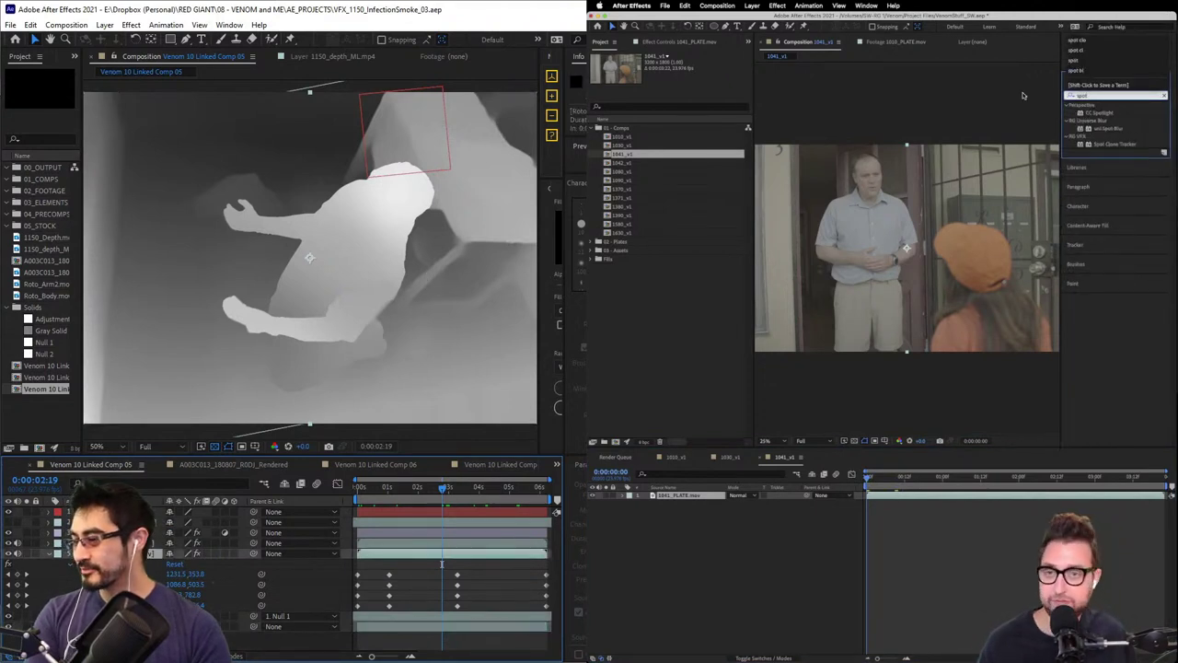
mouse_move(1110, 143)
mouse_down()
mouse_move(789, 433)
mouse_move(678, 496)
mouse_up()
click(26, 553)
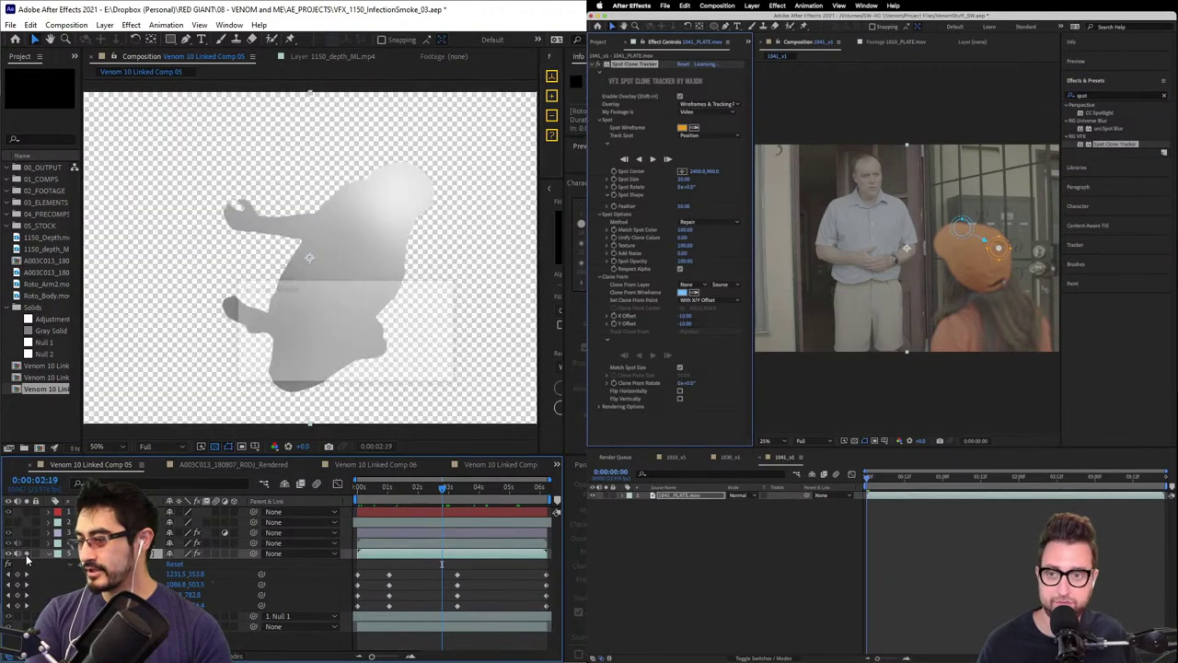
click(678, 495)
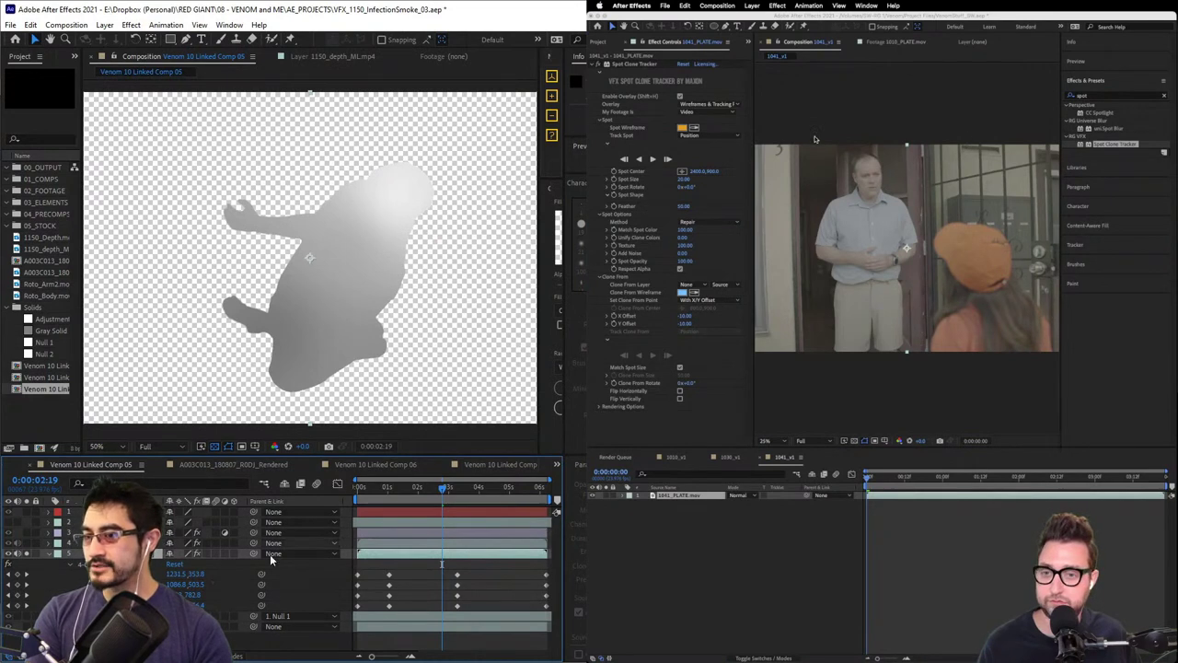
click(684, 462)
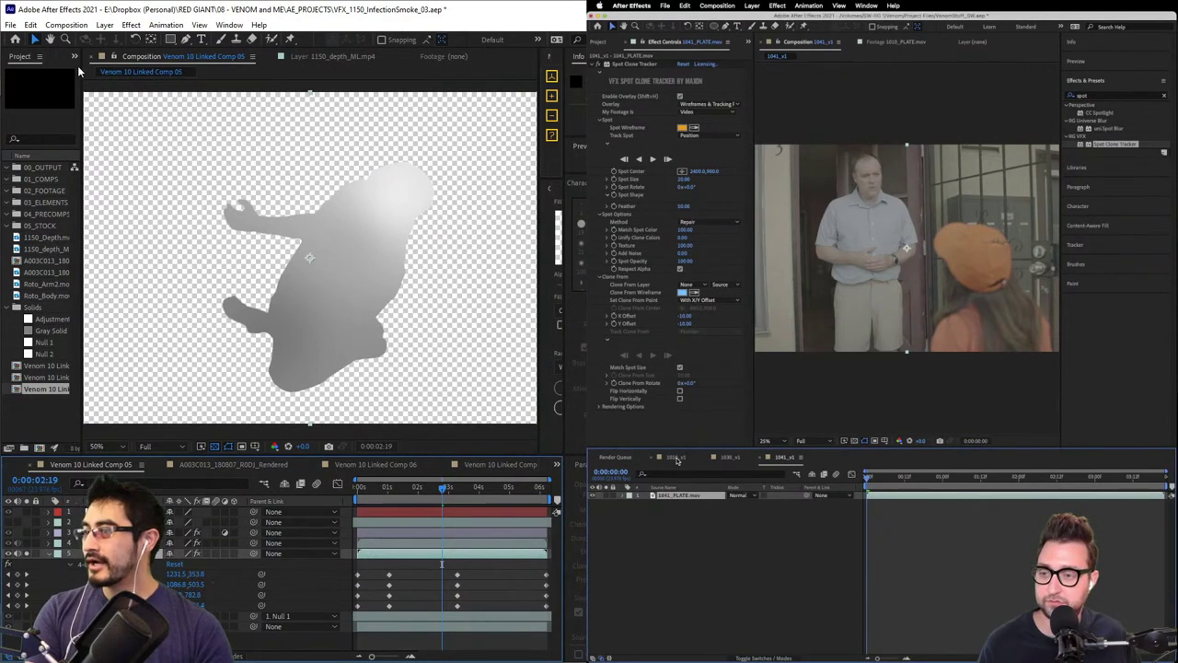
- Reopen 1010_v1 with its Content-Aware Fill settings at Full resolution, and show Roto_Body's 4-Color Gradient settings at a readable width
click(677, 458)
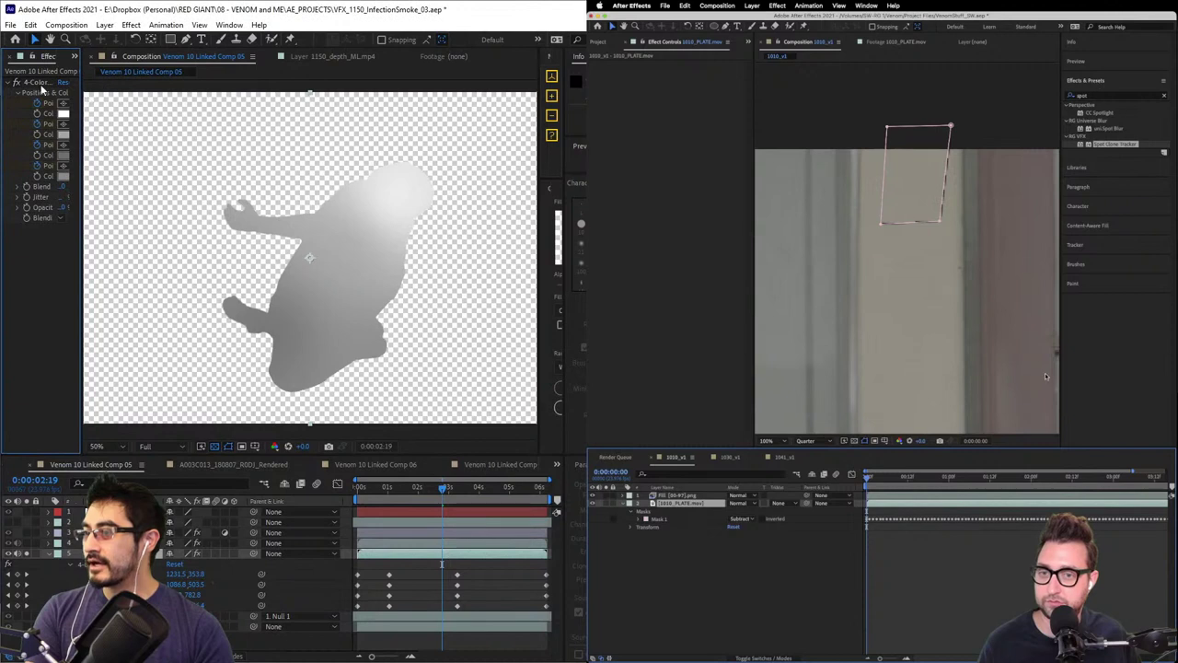
click(1105, 230)
click(37, 83)
click(792, 568)
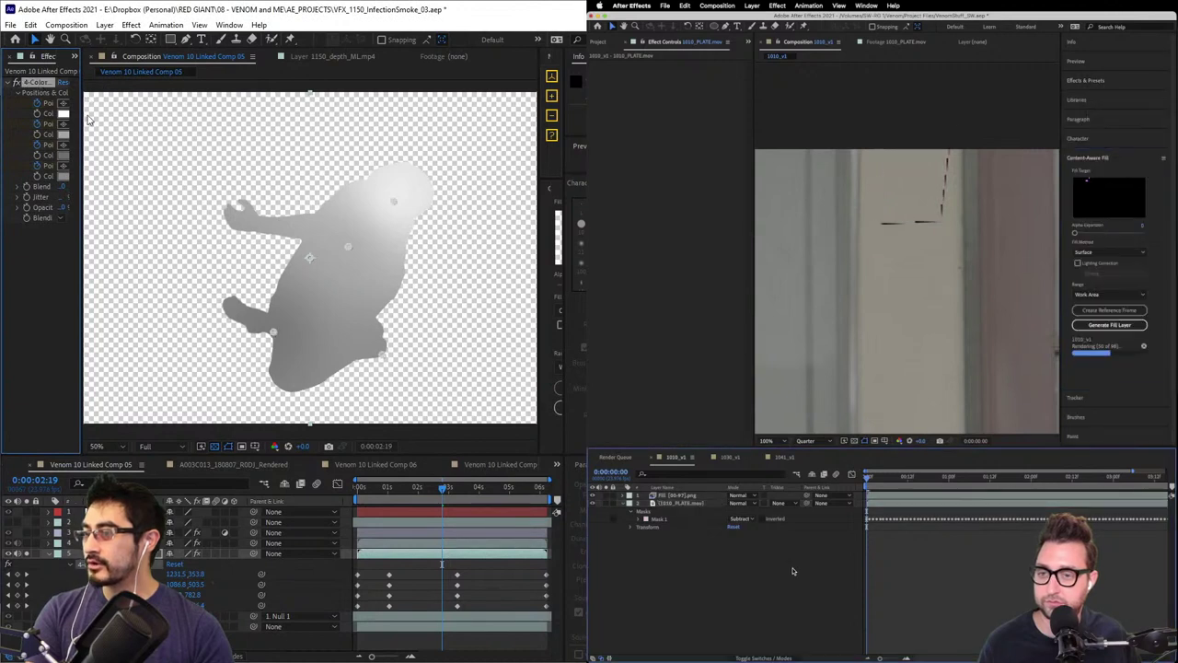
drag(82, 118, 230, 136)
click(816, 442)
click(814, 462)
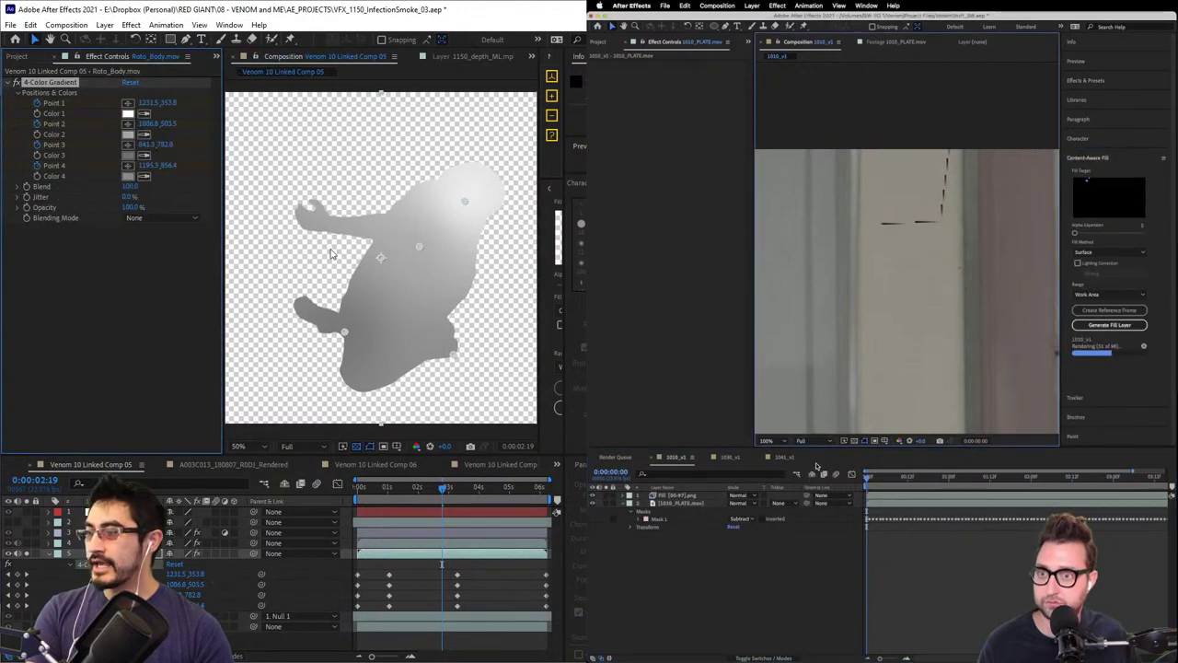
- Open the Memory & Performance preferences, and move Roto_Body's gradient Point 1 to about 1235, 372 and Point 2 to about 976, 500
click(632, 6)
mouse_move(464, 203)
mouse_down()
mouse_move(406, 297)
mouse_move(377, 261)
mouse_move(408, 283)
mouse_move(373, 337)
mouse_move(402, 381)
mouse_move(431, 231)
mouse_move(473, 200)
mouse_move(472, 210)
mouse_up()
mouse_move(629, 35)
click(741, 155)
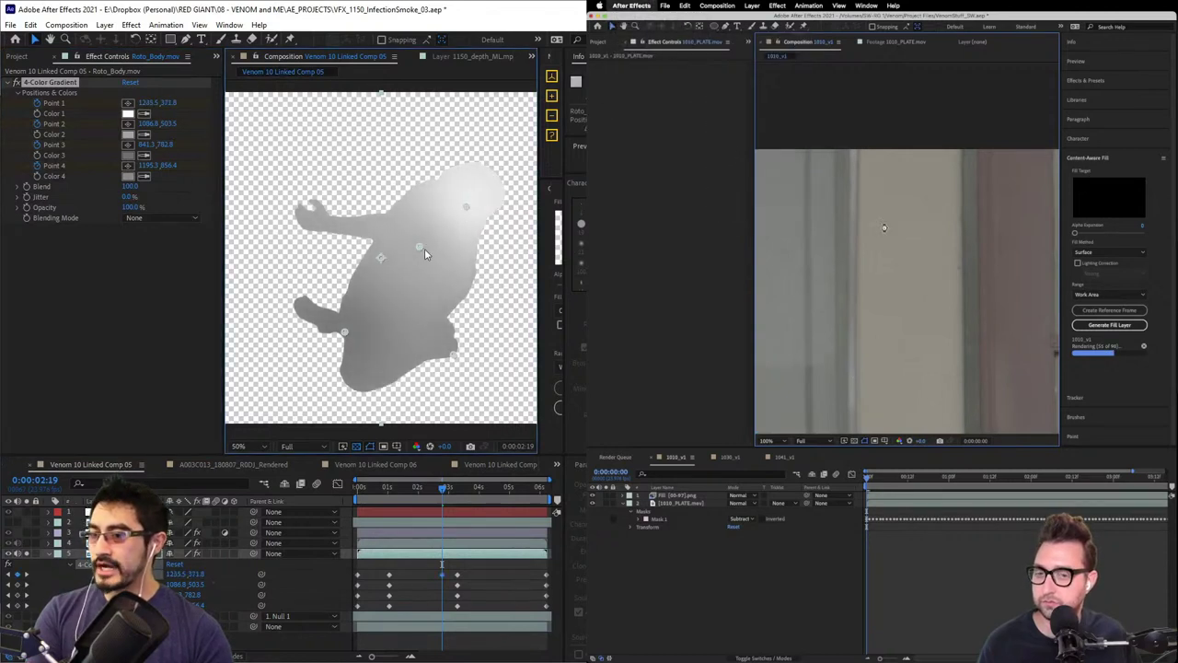
drag(425, 247, 384, 241)
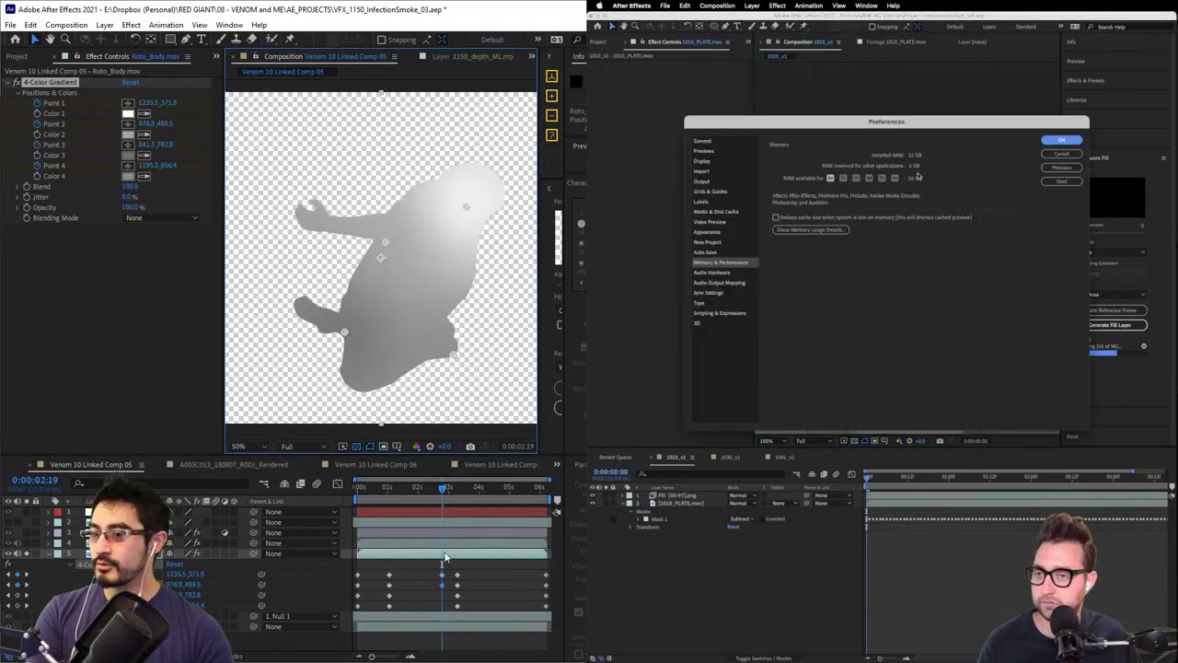
- Delete the gradient keyframes at 0:00:02:19 and scrub to 0:00:05:20; reserve 10 GB RAM for other applications and enable low-memory cache reduction
drag(447, 565, 437, 611)
click(913, 166)
key(Delete)
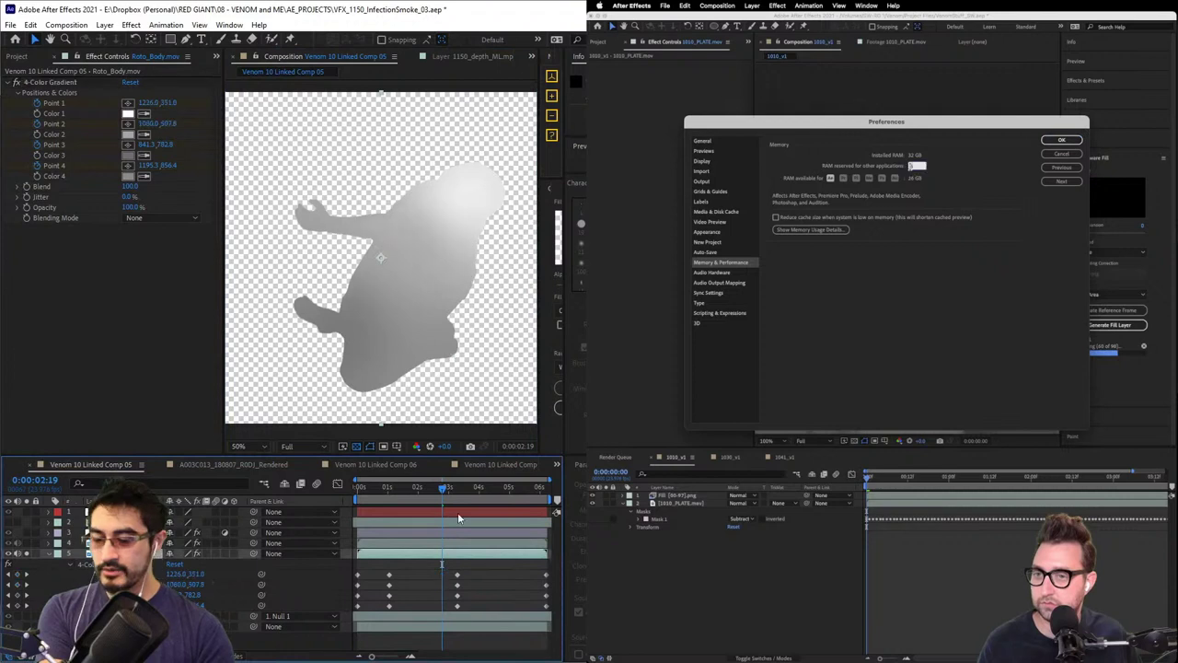
drag(443, 489, 535, 493)
text(10)
click(896, 218)
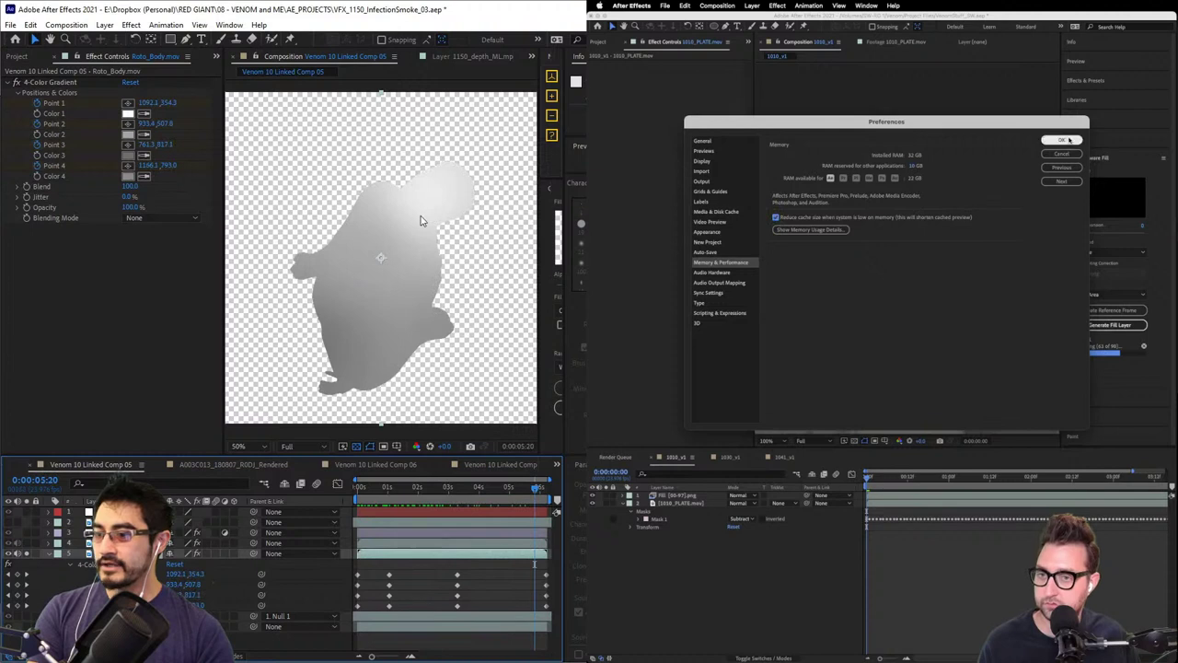
click(1062, 139)
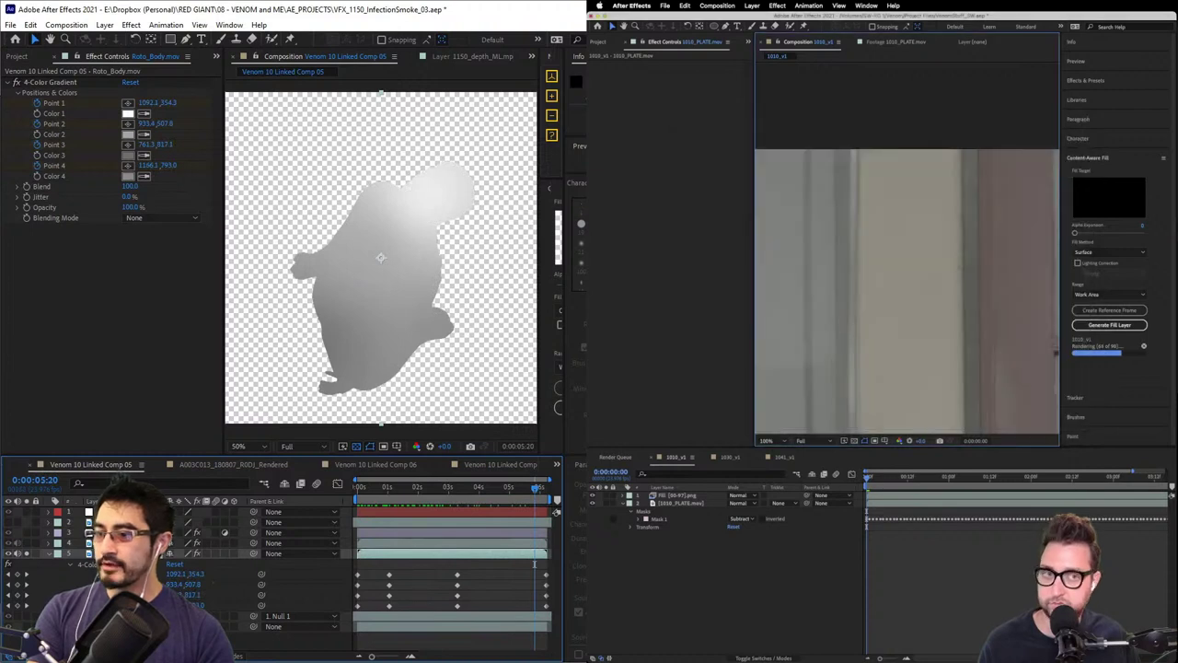
- Solo the Roto_Arm2 layer, show its 4-Color Gradient settings, and scrub from the start to 0:00:03:07
key(Home)
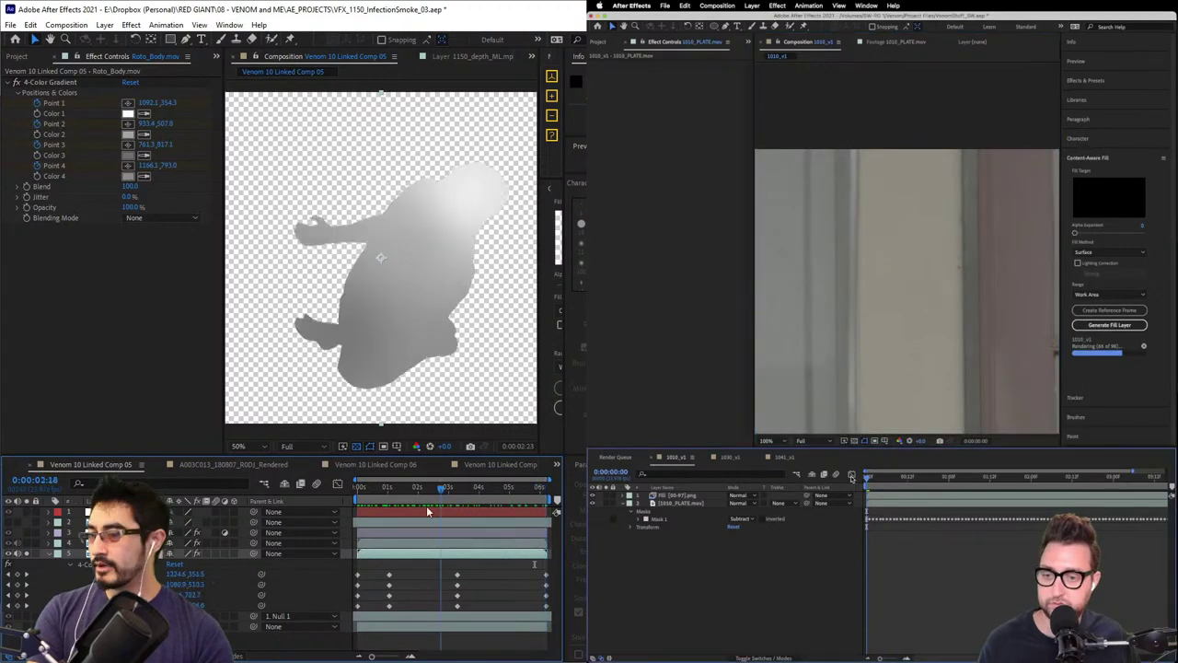
click(25, 543)
click(110, 543)
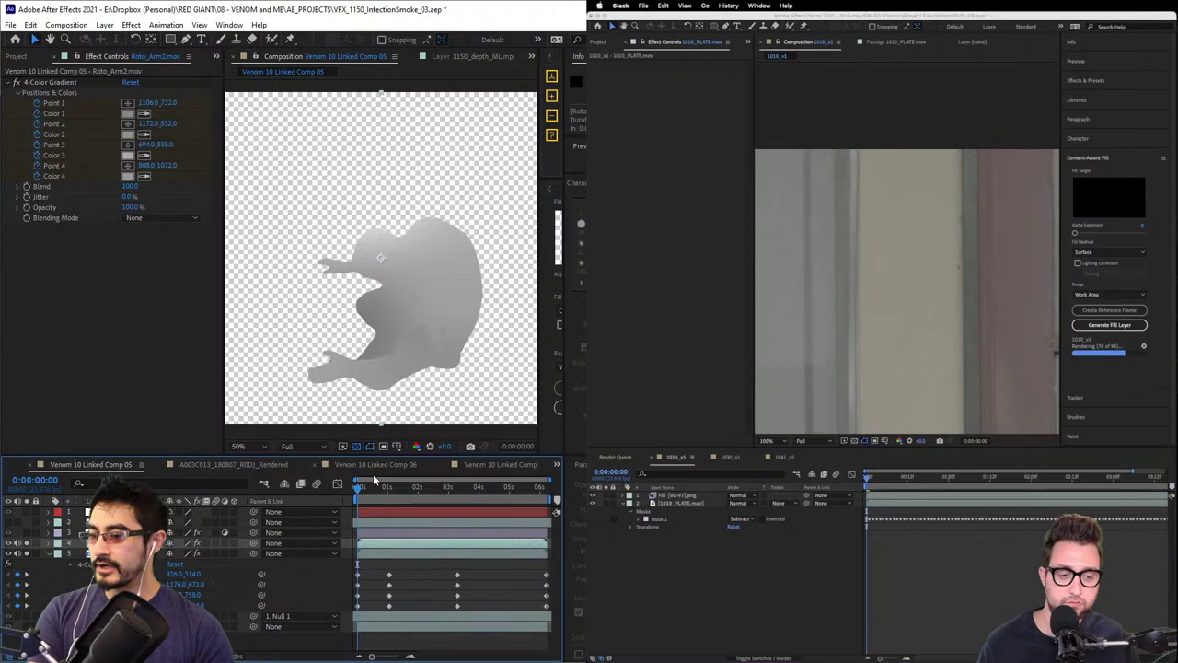
drag(373, 486, 457, 486)
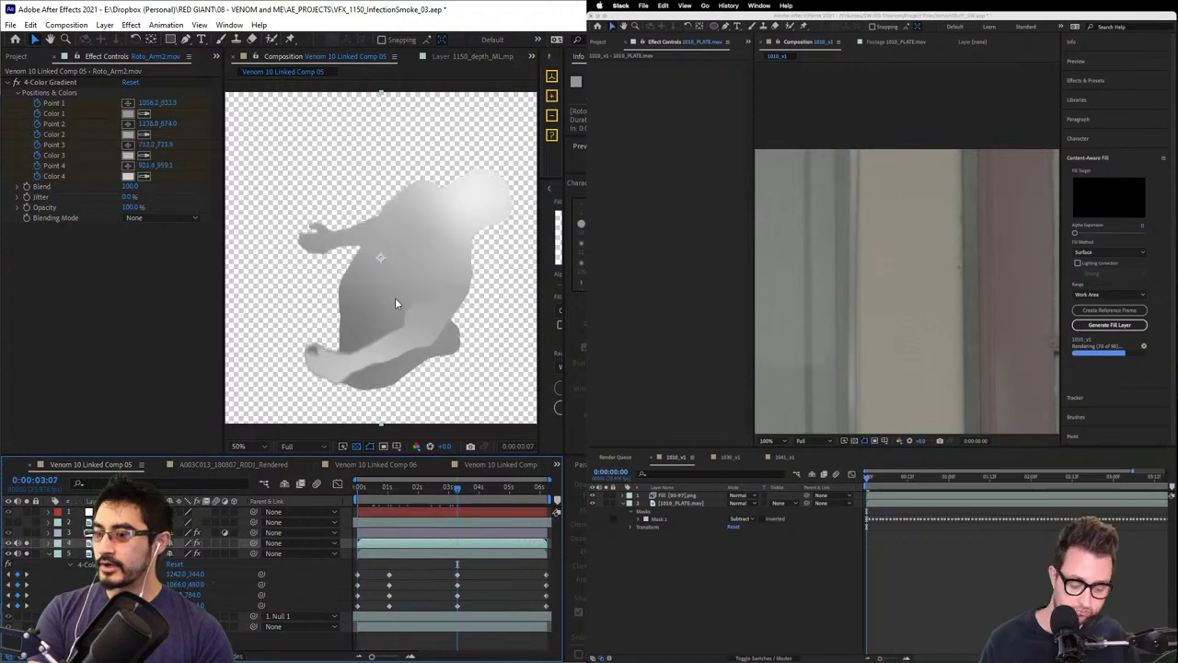
- Move Roto_Arm2's gradient Point 1 to about 1062, 709 and Point 4 to about 939, 979, and check the frames through 0:00:06:05
click(59, 83)
mouse_move(376, 394)
mouse_down()
mouse_move(221, 205)
mouse_move(386, 444)
mouse_up()
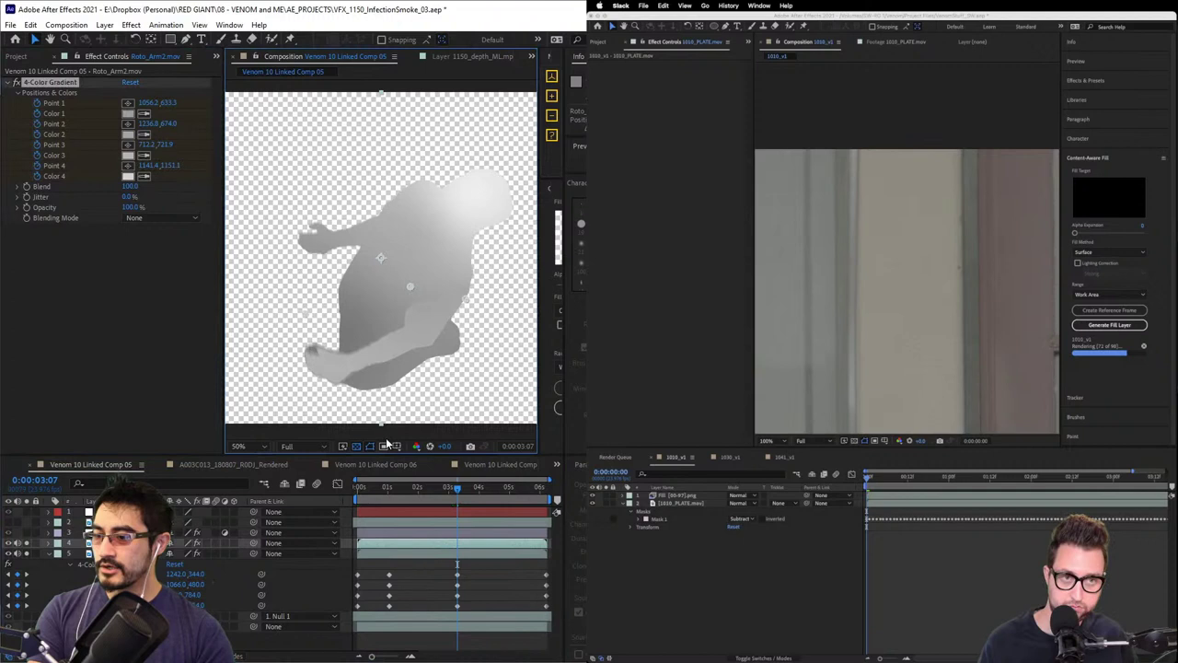
mouse_move(410, 287)
mouse_down()
mouse_move(450, 245)
mouse_move(413, 309)
mouse_up()
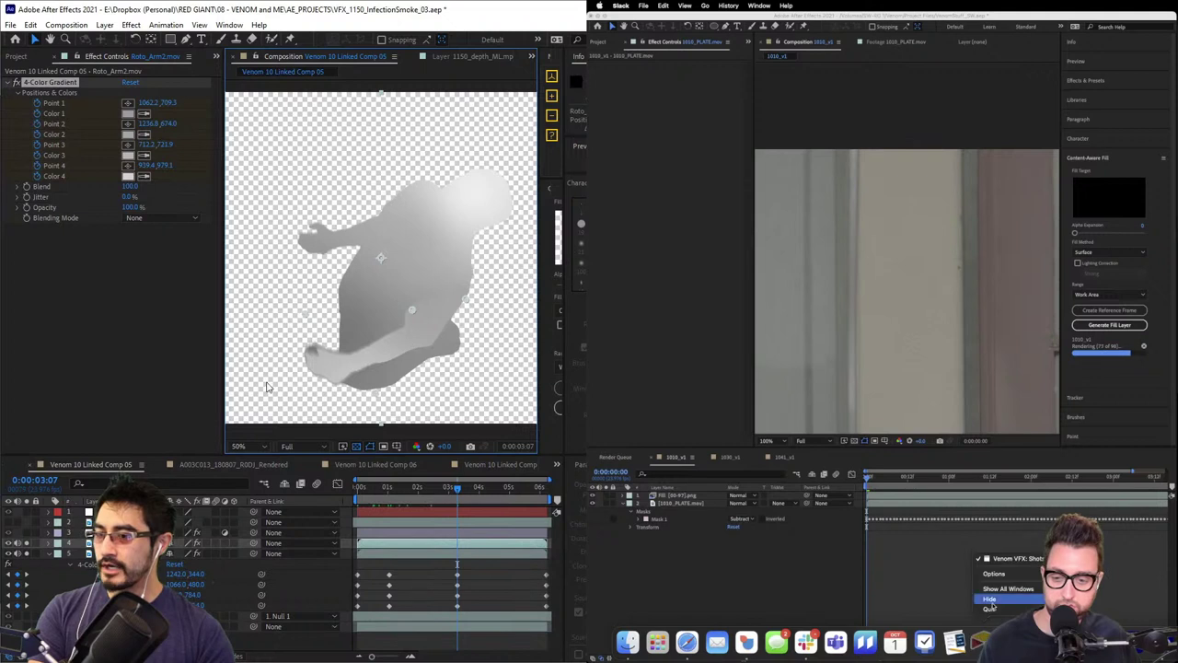
click(480, 488)
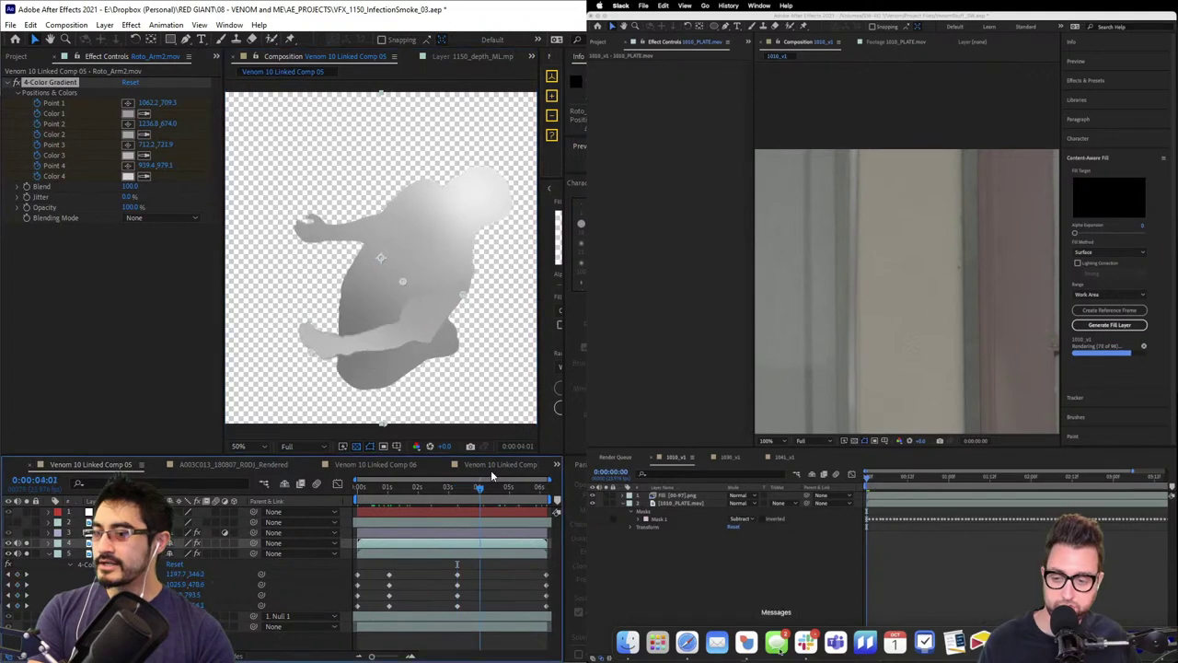
key(End)
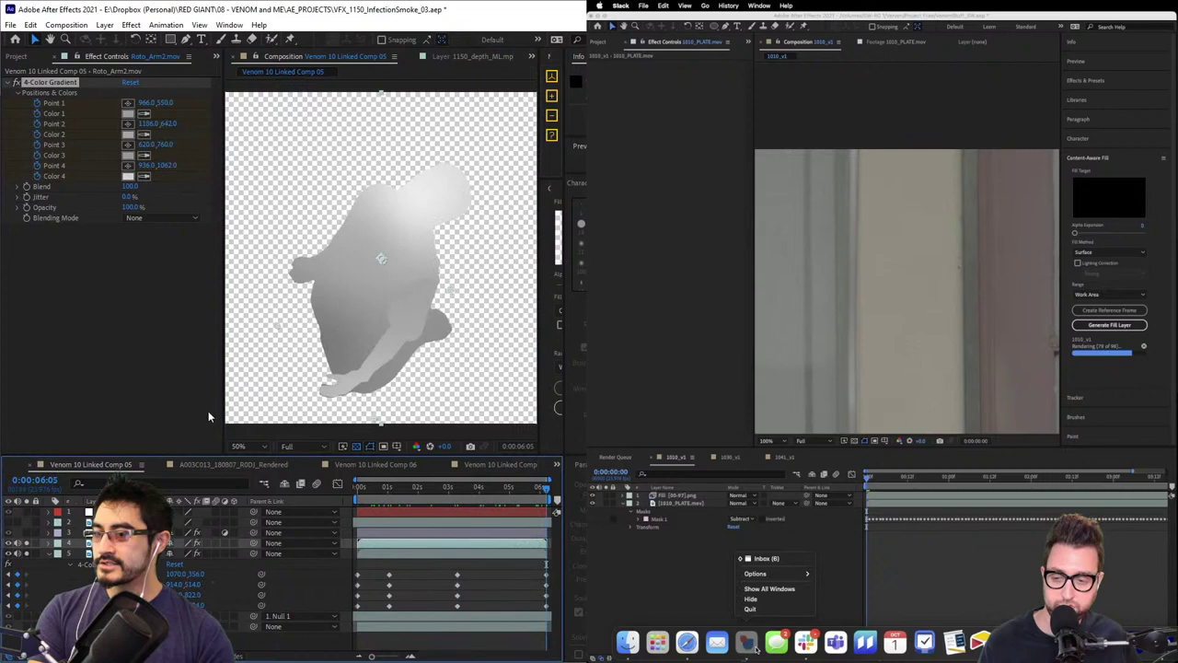
- Collapse Roto_Body's gradient properties, solo the depth map layer with the rotos, and view the composition at 25%
click(48, 553)
click(27, 563)
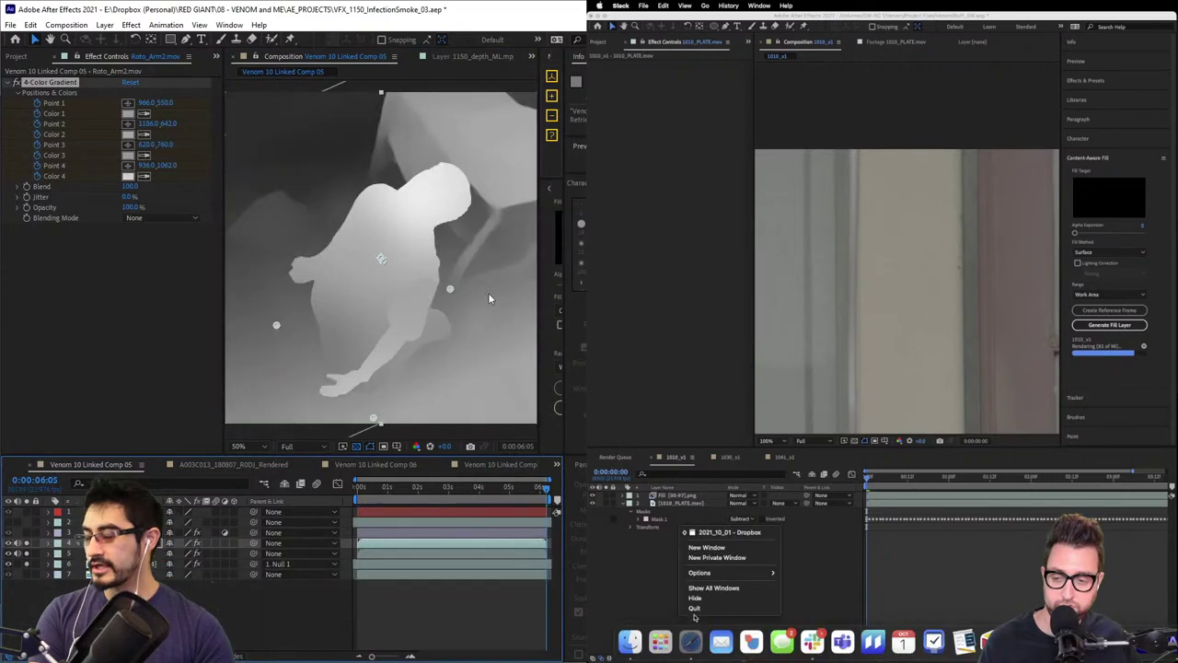
key(comma)
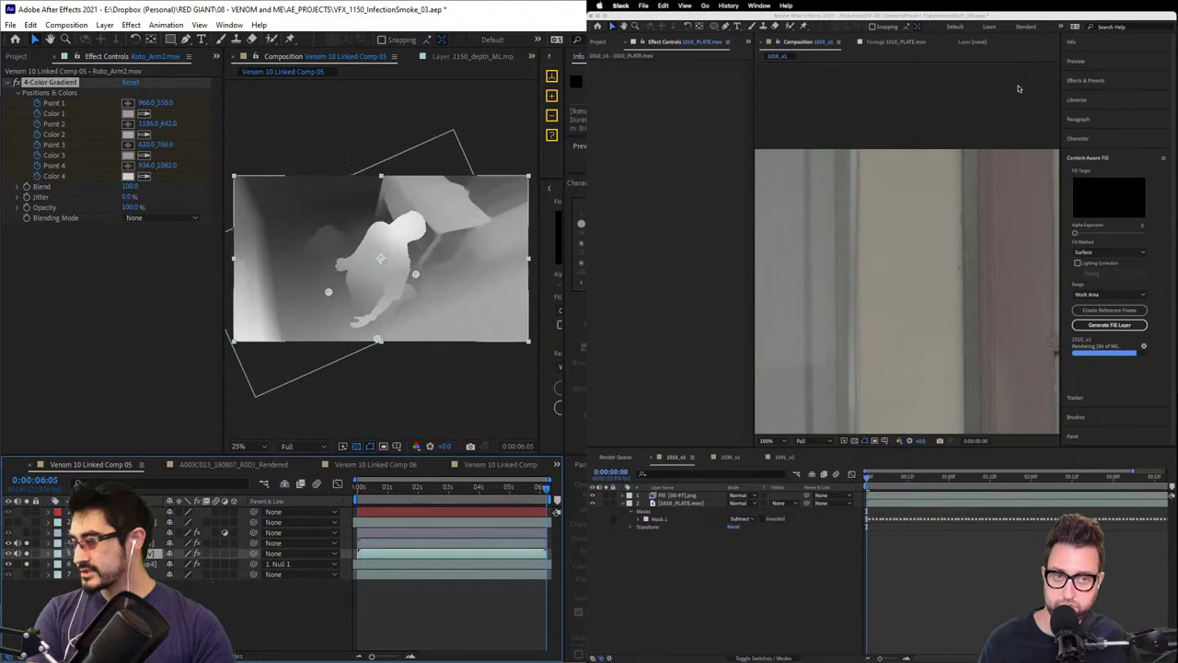
- Isolate 1150_depth_ML.mp4 by unsoloing both roto layers, scrub it to 0:00:04:09, and fit the 1010_v1 frame in its viewer
click(148, 564)
drag(27, 553, 26, 542)
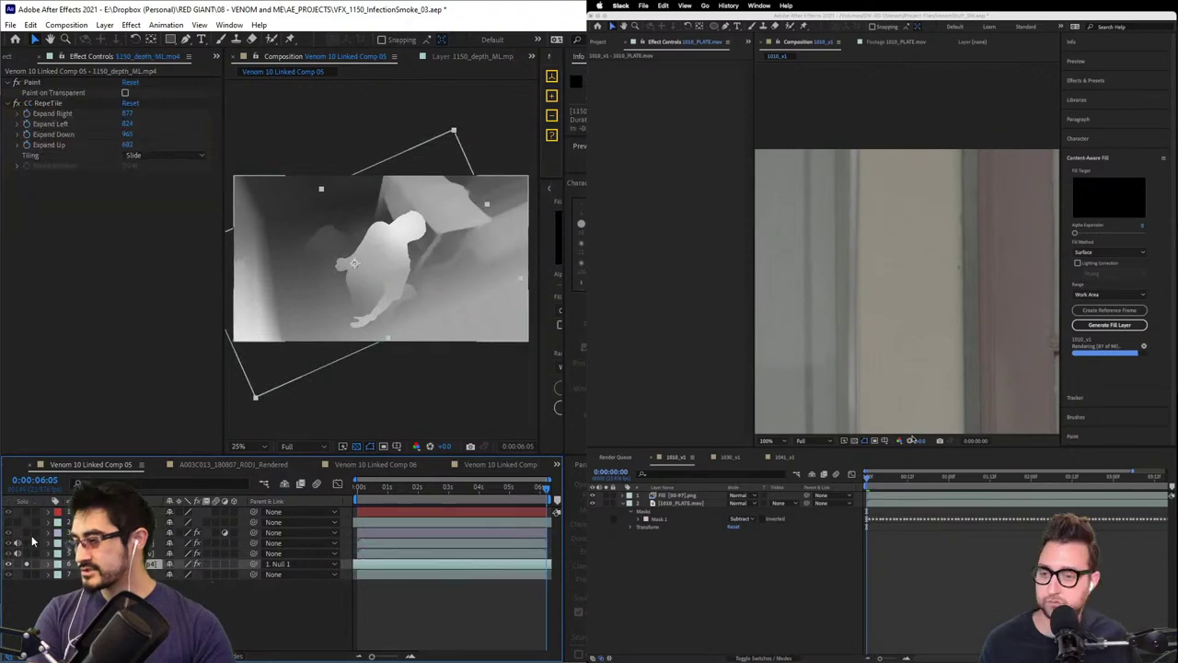
click(408, 196)
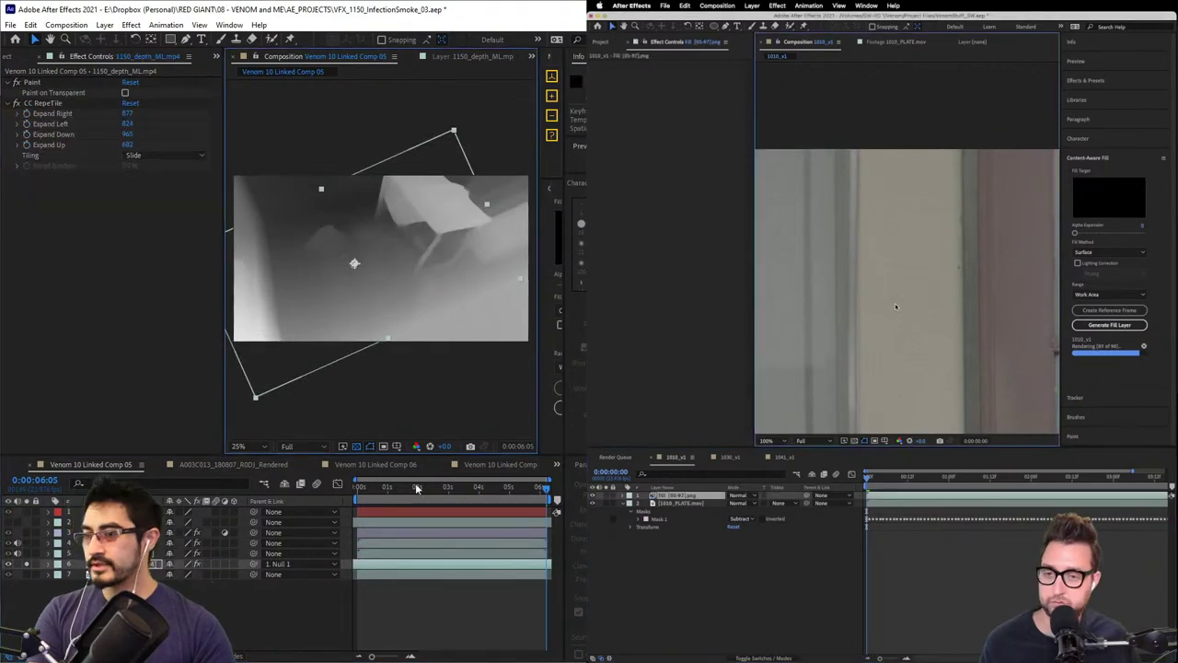
key(shift+slash)
drag(416, 487, 491, 489)
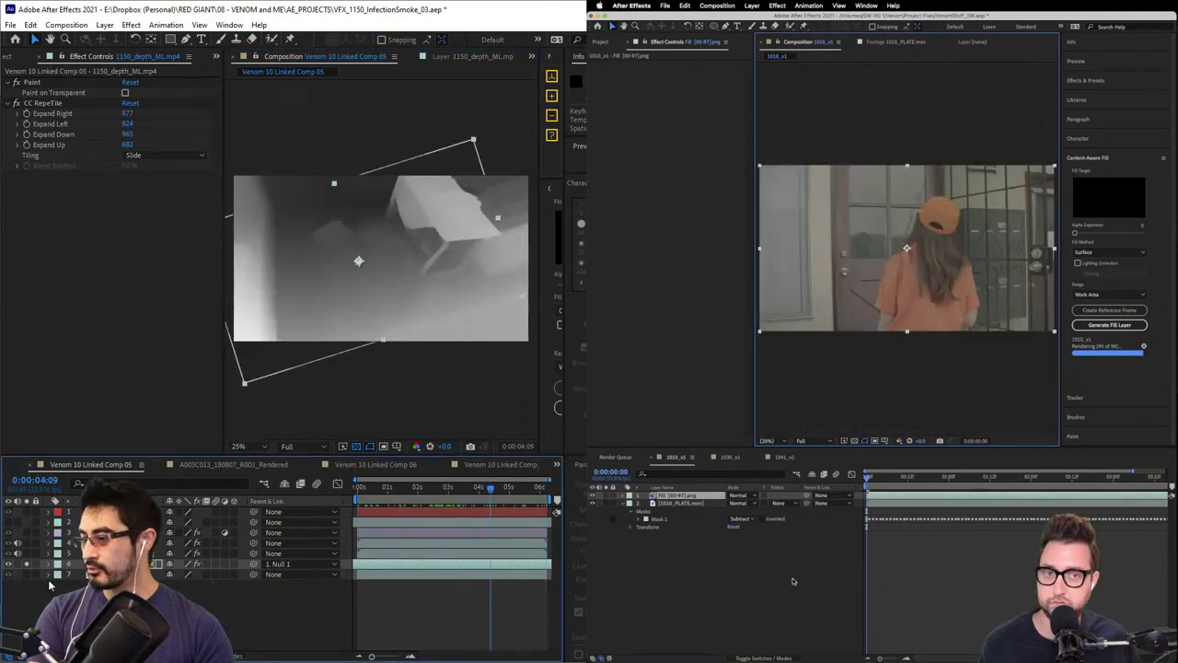
- Toggle the depth map's solo to compare it with the original footage, and show the roto layers over the depth map at 50%
click(28, 565)
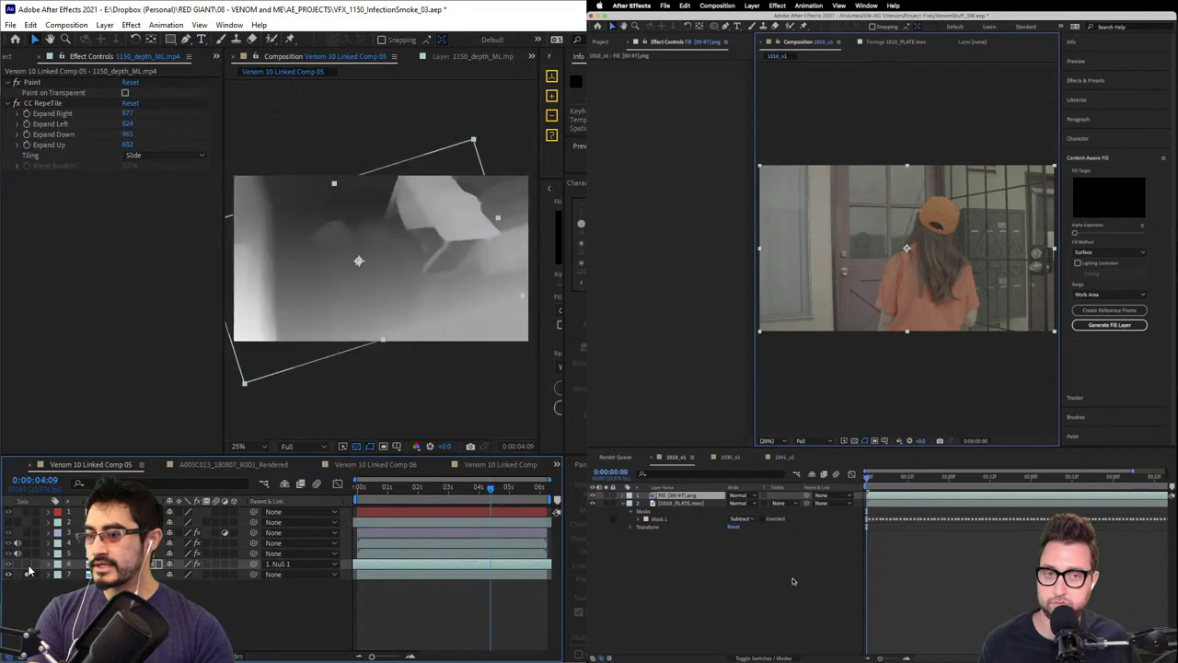
click(28, 572)
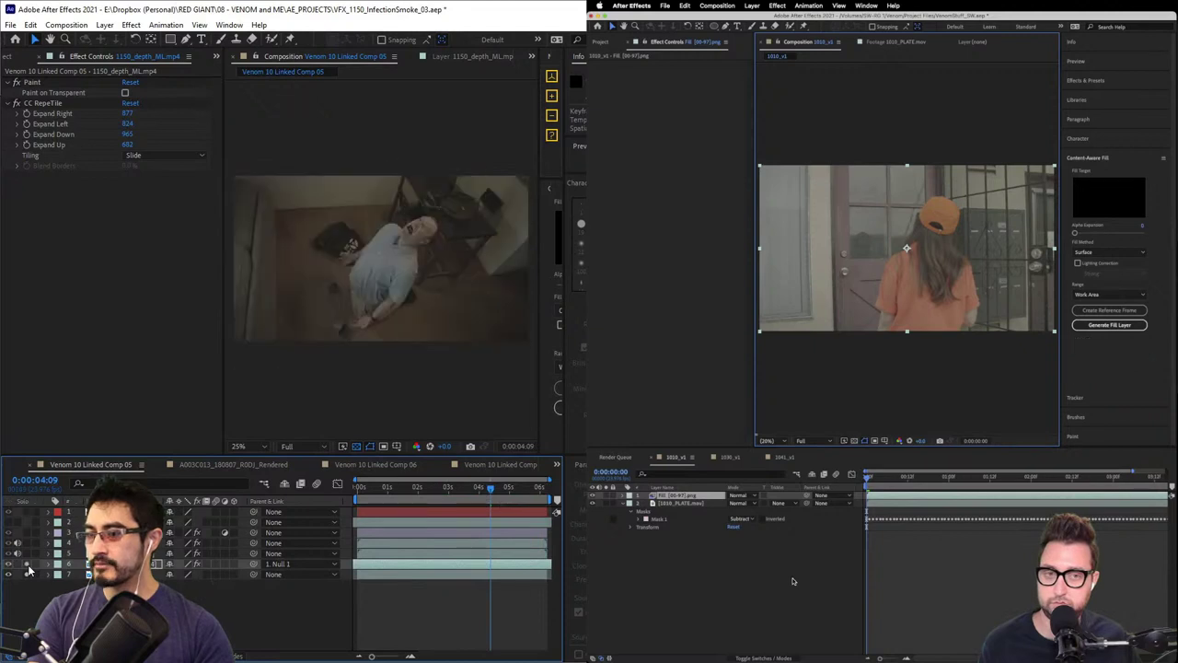
click(29, 571)
key(period)
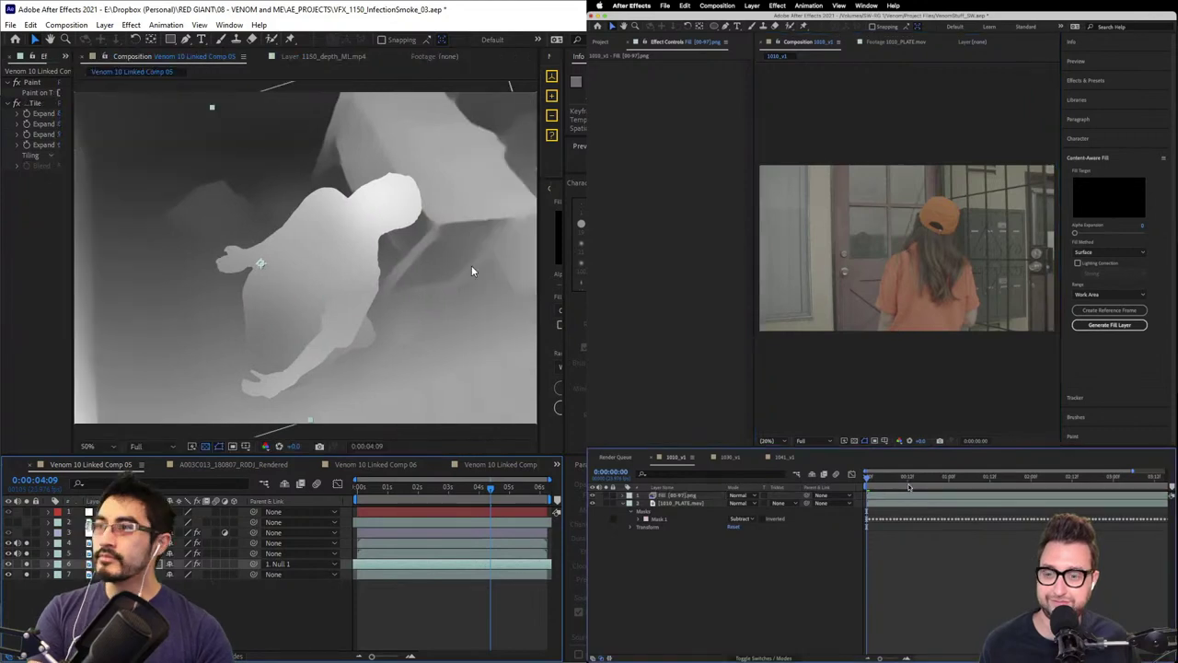
- Deselect the layers, preview the fill result in 1010_v1, and select the 1010_v1 composition in the project's Comps folder
key(F2)
key(space)
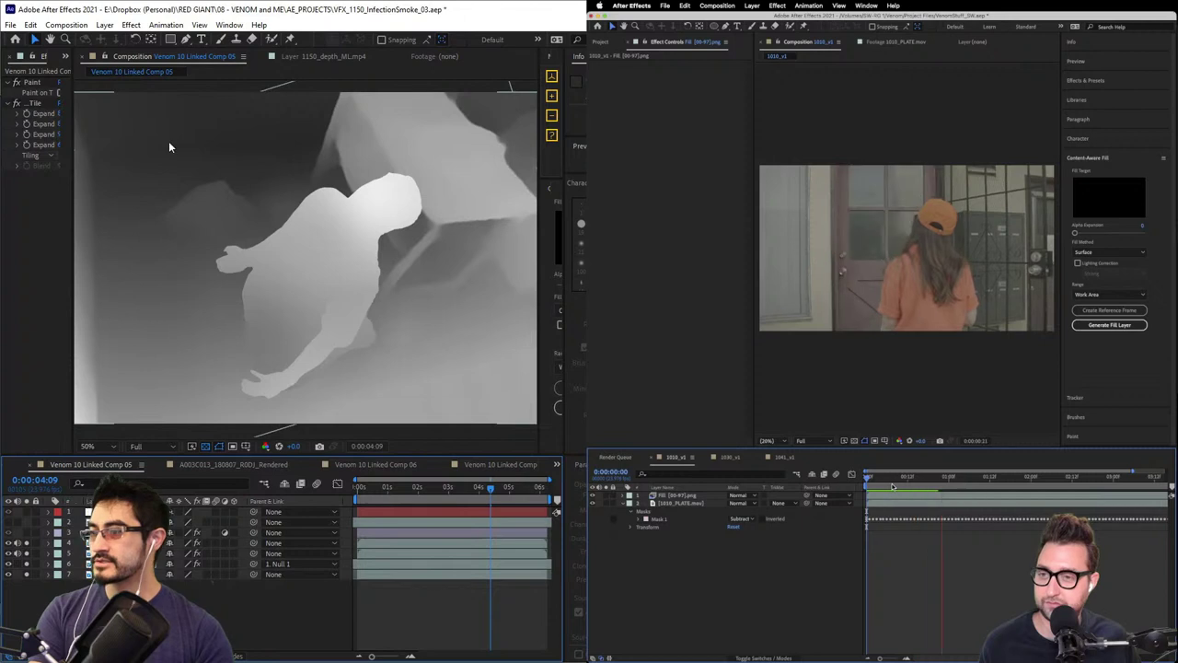
click(601, 42)
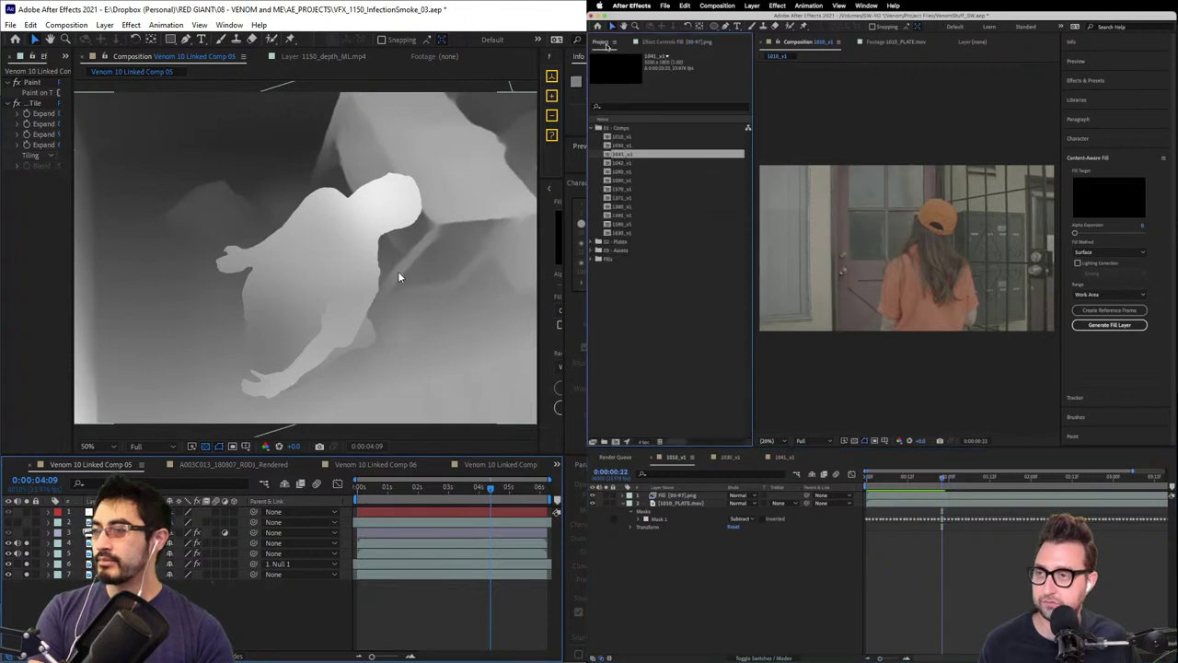
scroll(398, 273, down, 1)
click(607, 136)
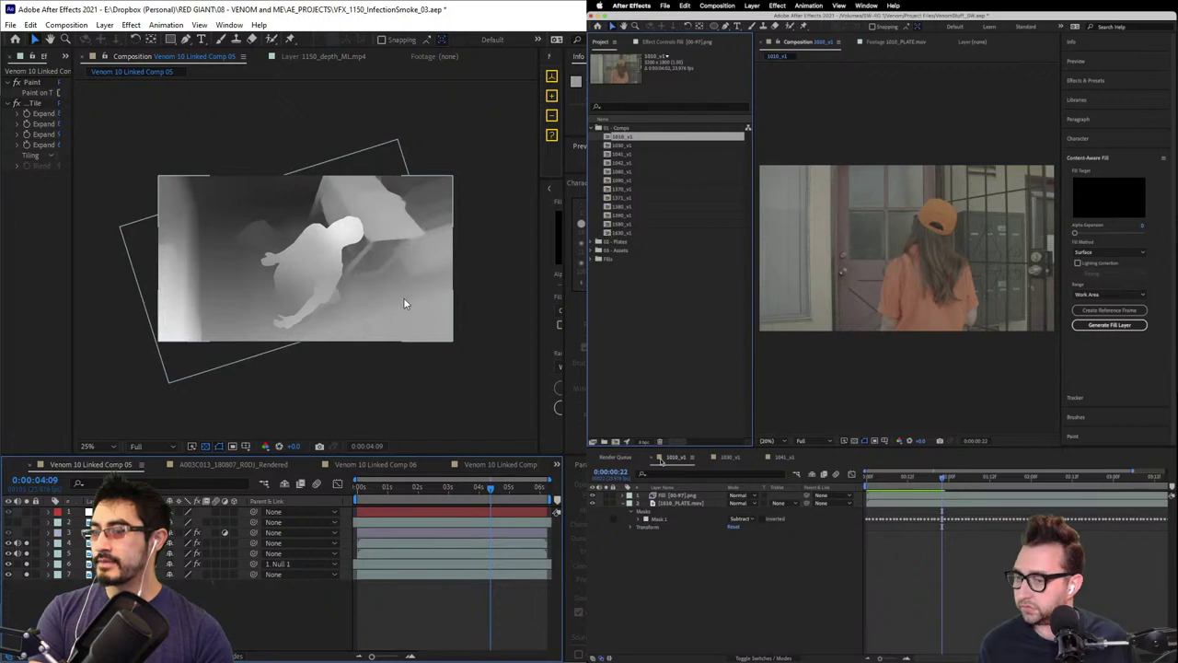
- Check the 1010_v1 timeline's options for a label setting, and widen the Effect Controls showing 1150_depth_ML.mp4
click(659, 458)
click(659, 458)
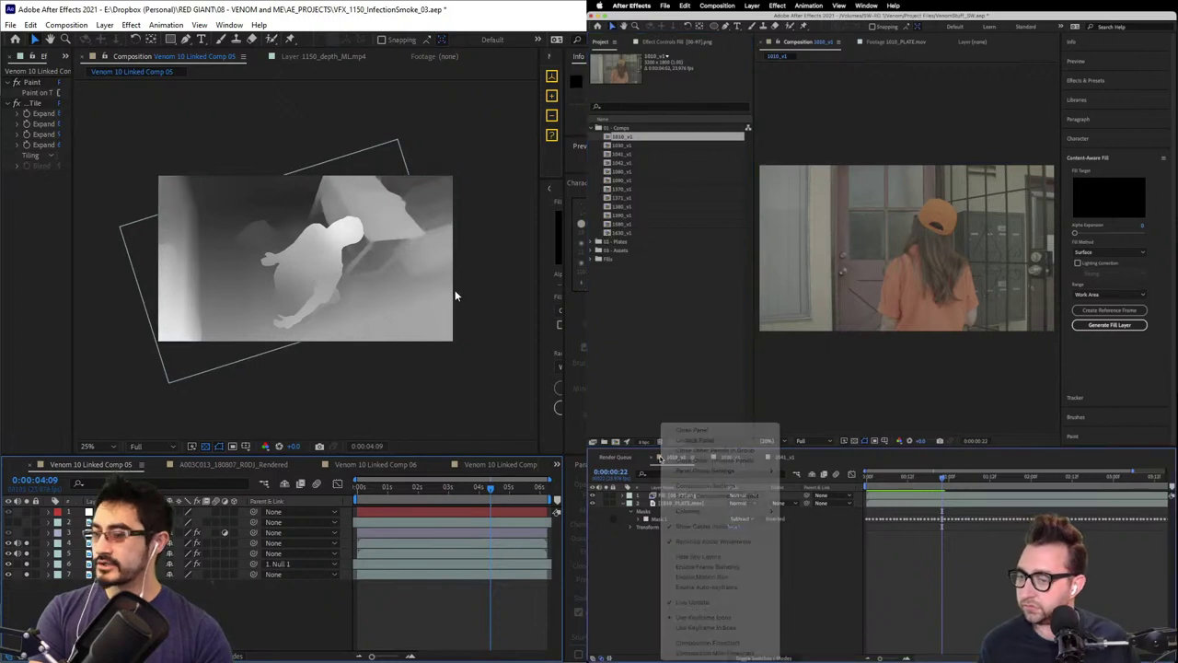
click(40, 273)
click(660, 458)
click(660, 457)
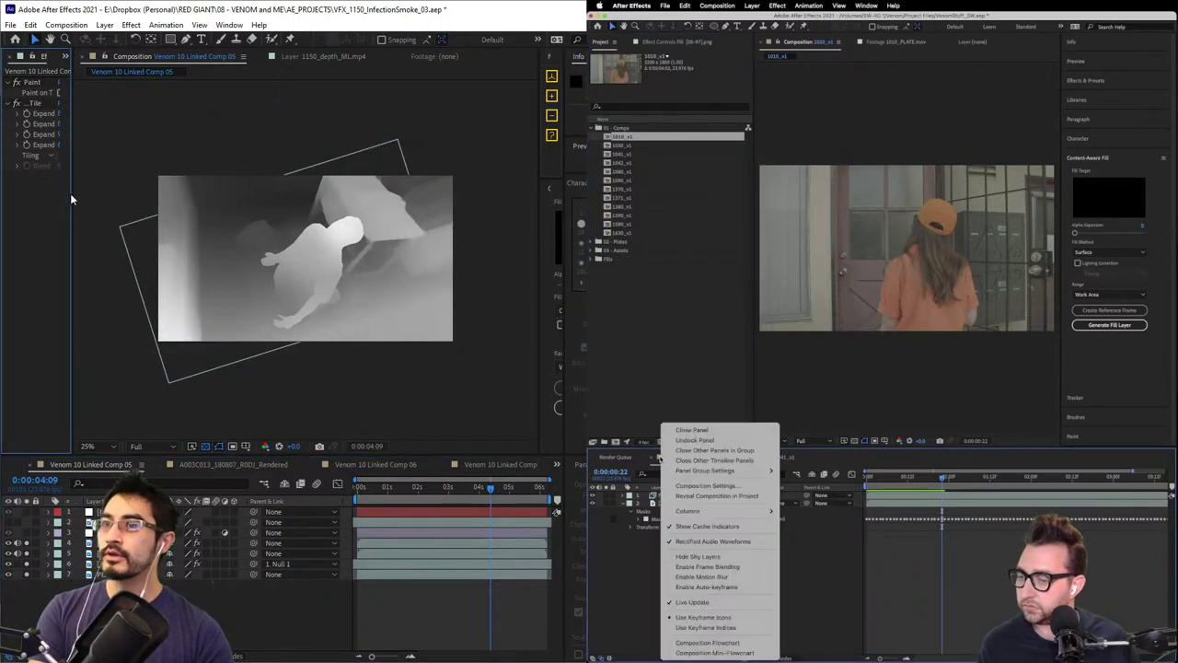
drag(72, 193, 117, 196)
click(647, 602)
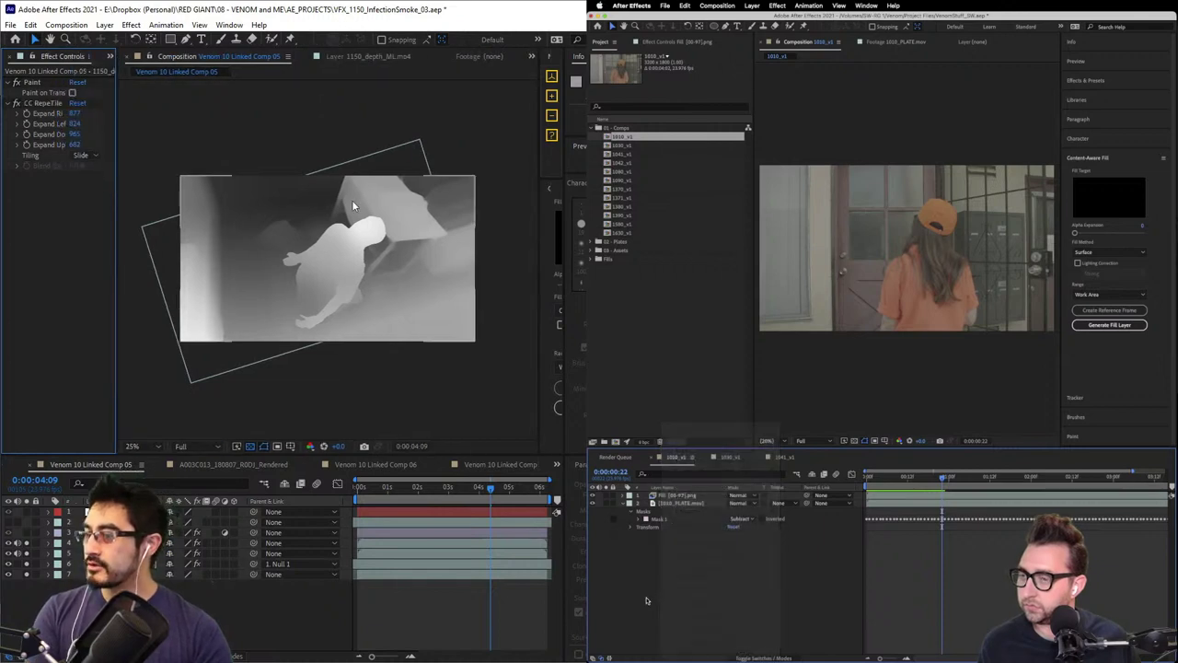
- Try the Purple label on the 1010_v1 composition in the project, and set its label to Green
right_click(608, 138)
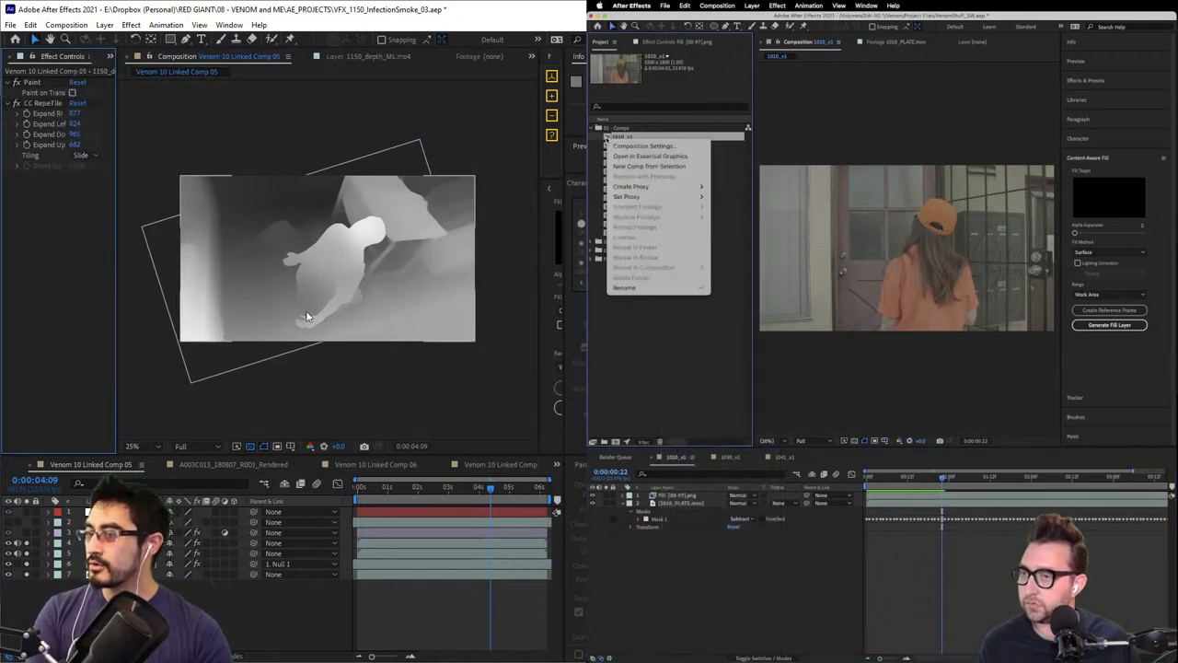
click(605, 138)
scroll(633, 138, right, 3)
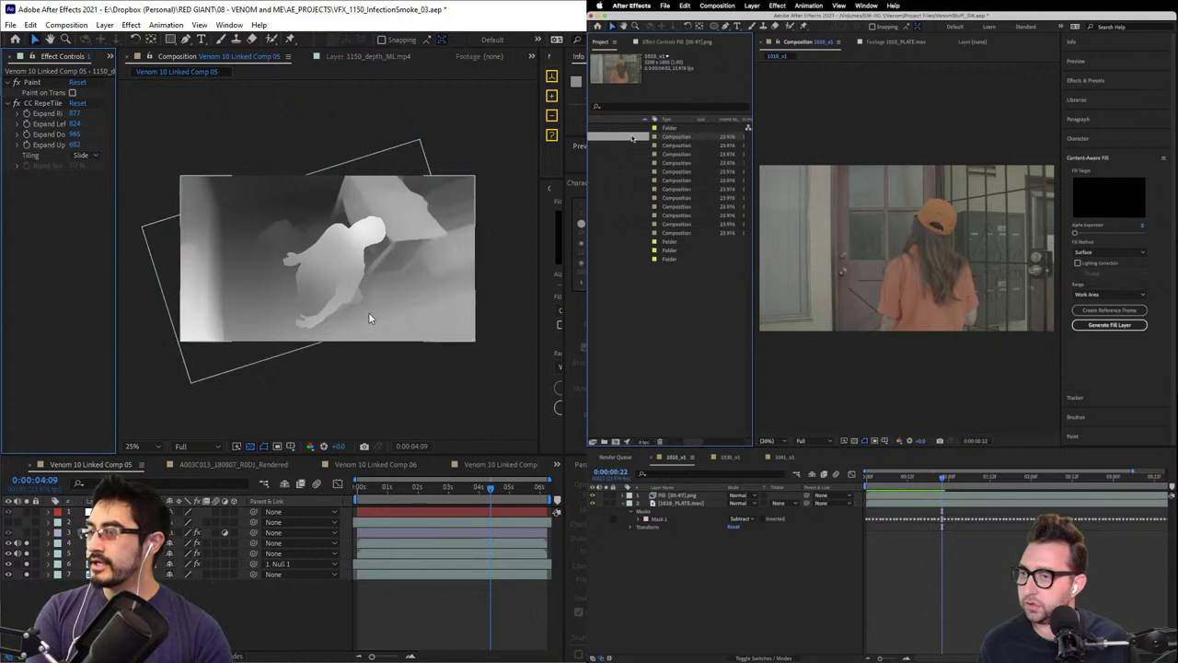
click(655, 136)
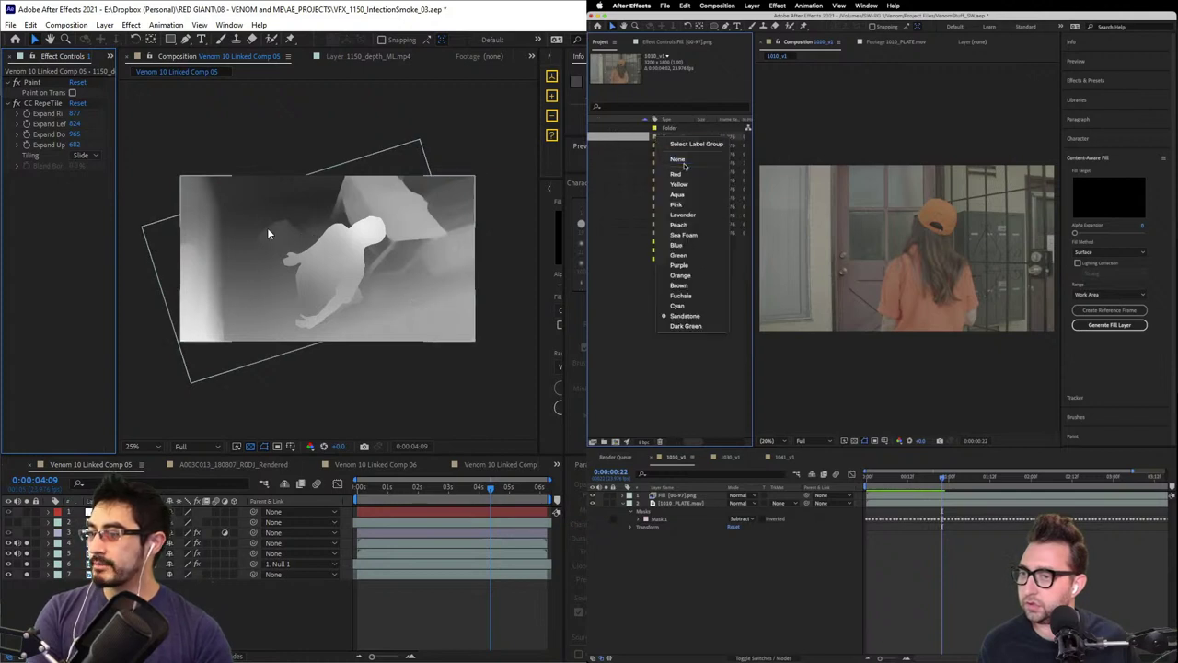
click(693, 264)
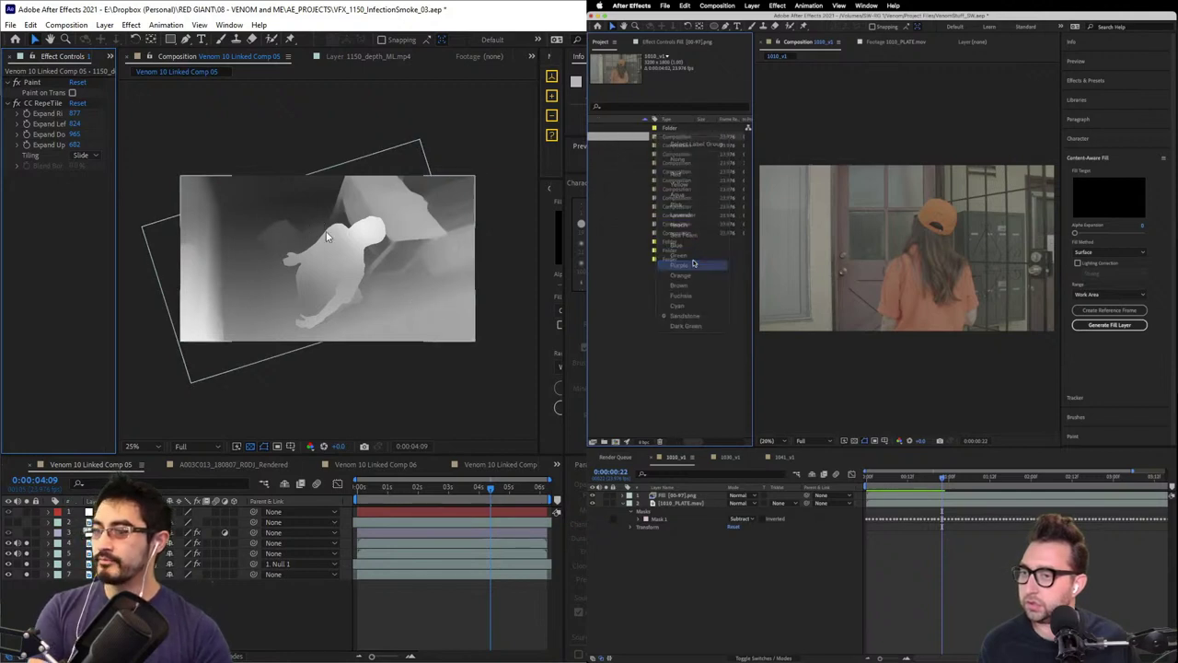
click(654, 137)
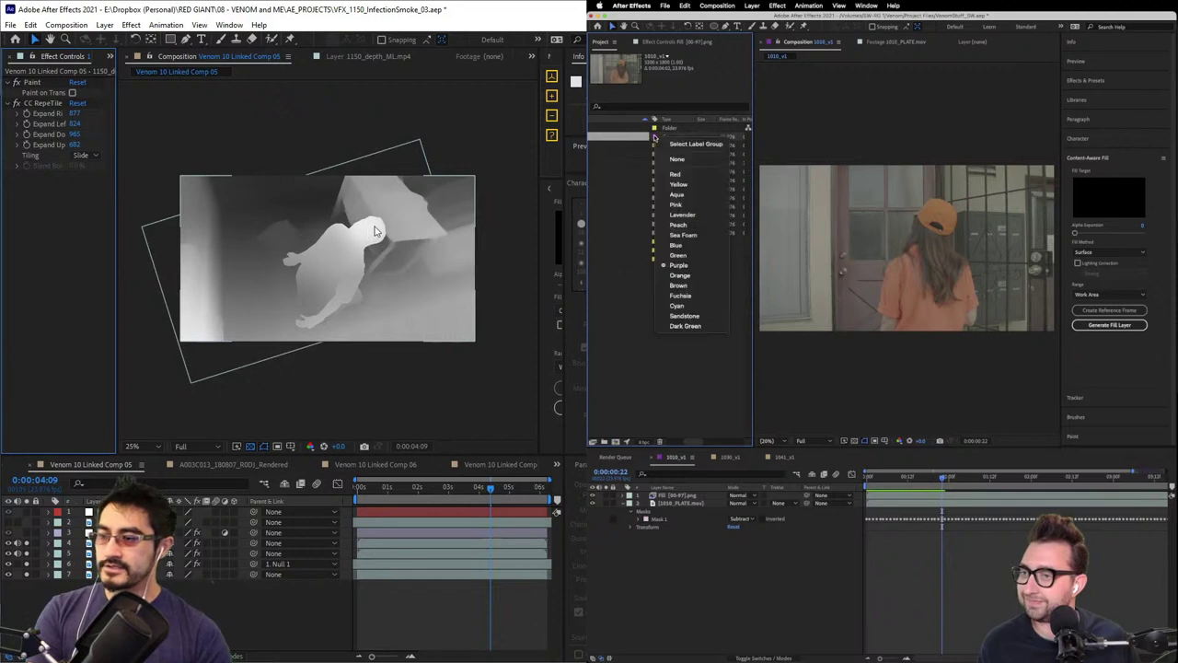
click(680, 255)
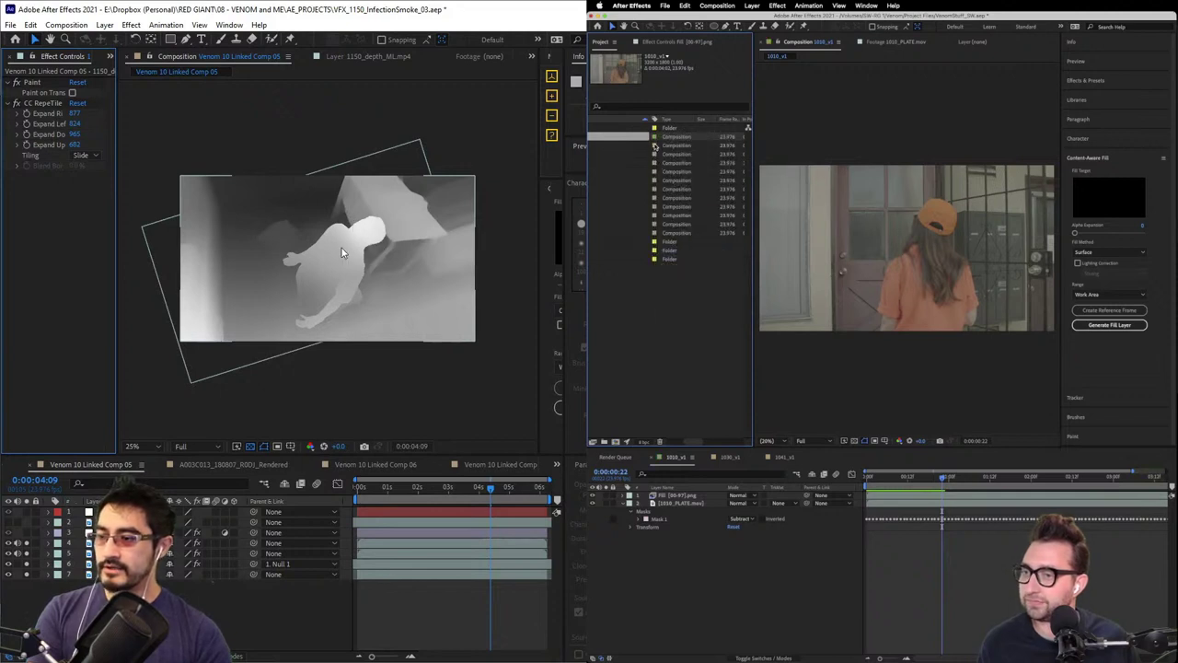
- Label all compositions below 1010_v1 in the Comps folder Red, and select the Roto_Arm2 layer in Venom 10 Linked Comp 05
click(655, 145)
click(626, 190)
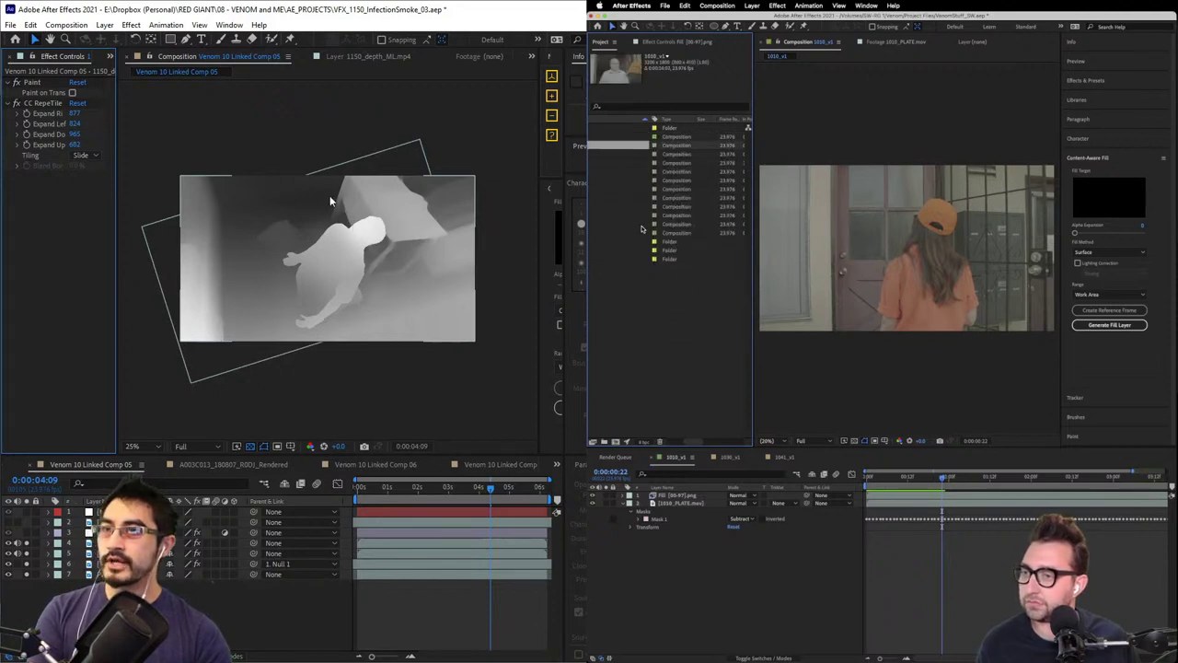
right_click(639, 233)
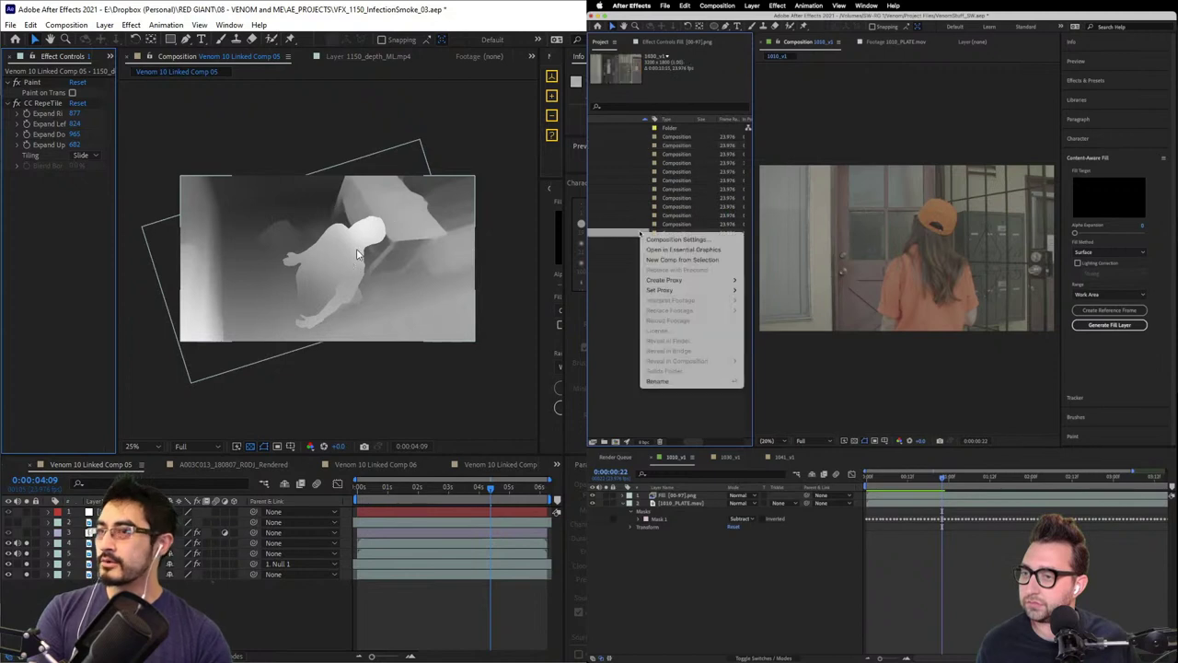
click(639, 141)
click(638, 145)
click(138, 543)
shift+click(638, 234)
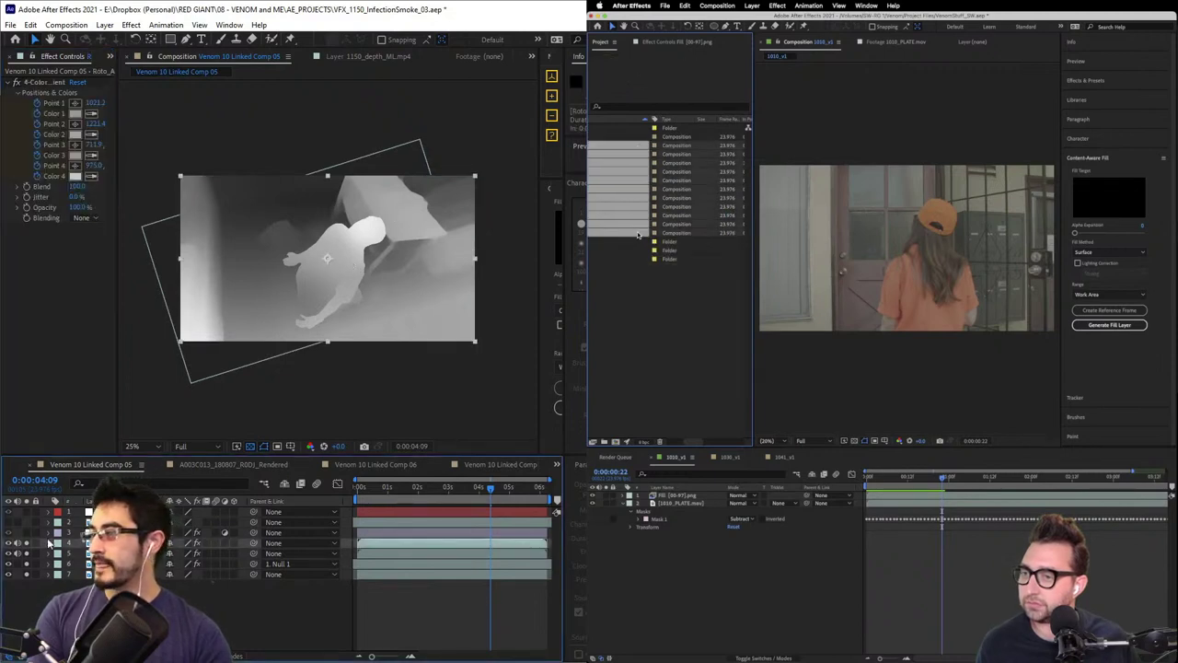
click(654, 234)
click(678, 272)
- Add a text layer reading DEPTH above Roto_Arm2, and bring the project list's label and type columns into view
click(105, 25)
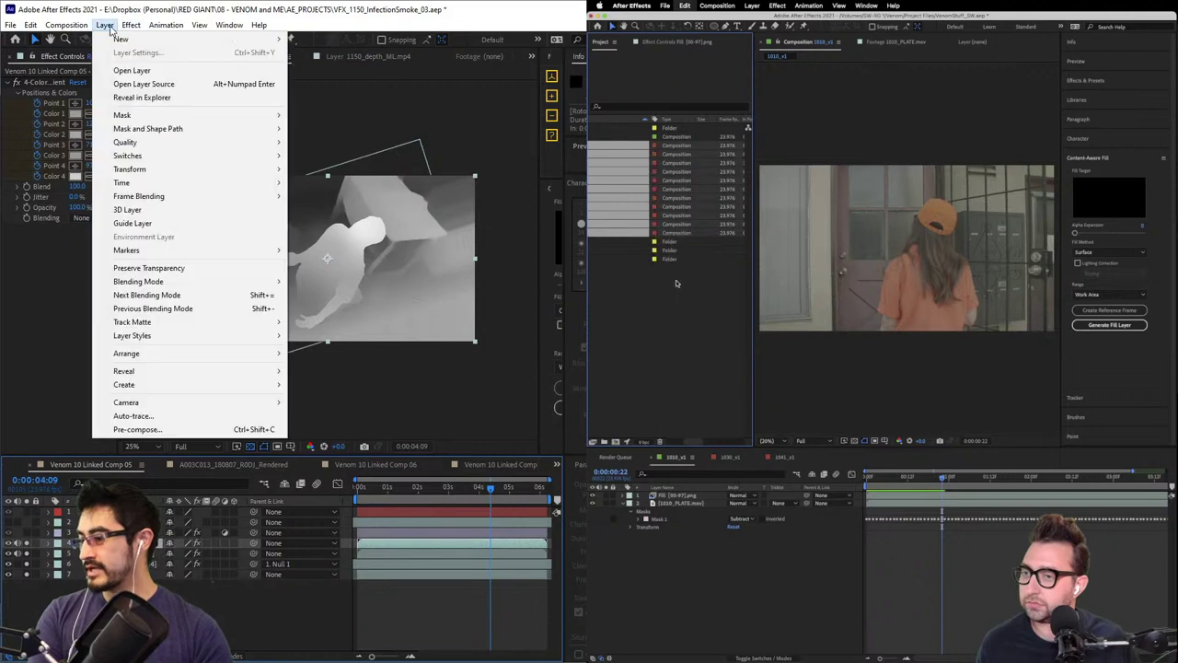
mouse_move(113, 42)
scroll(670, 138, left, 3)
scroll(670, 139, right, 4)
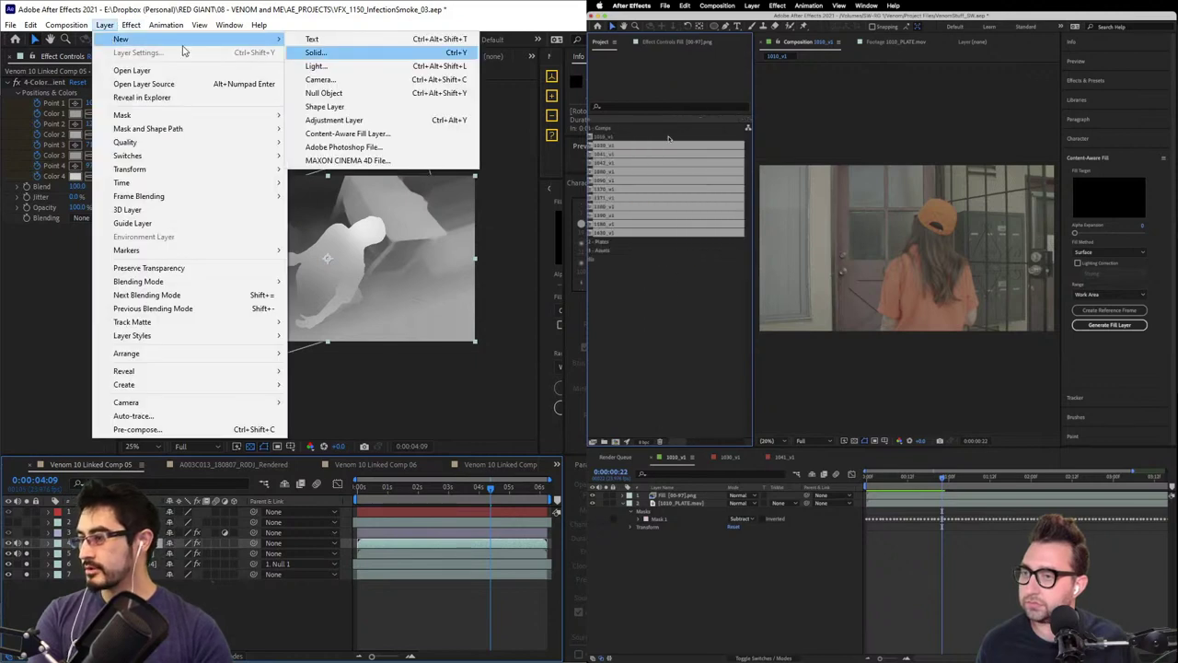
mouse_move(199, 44)
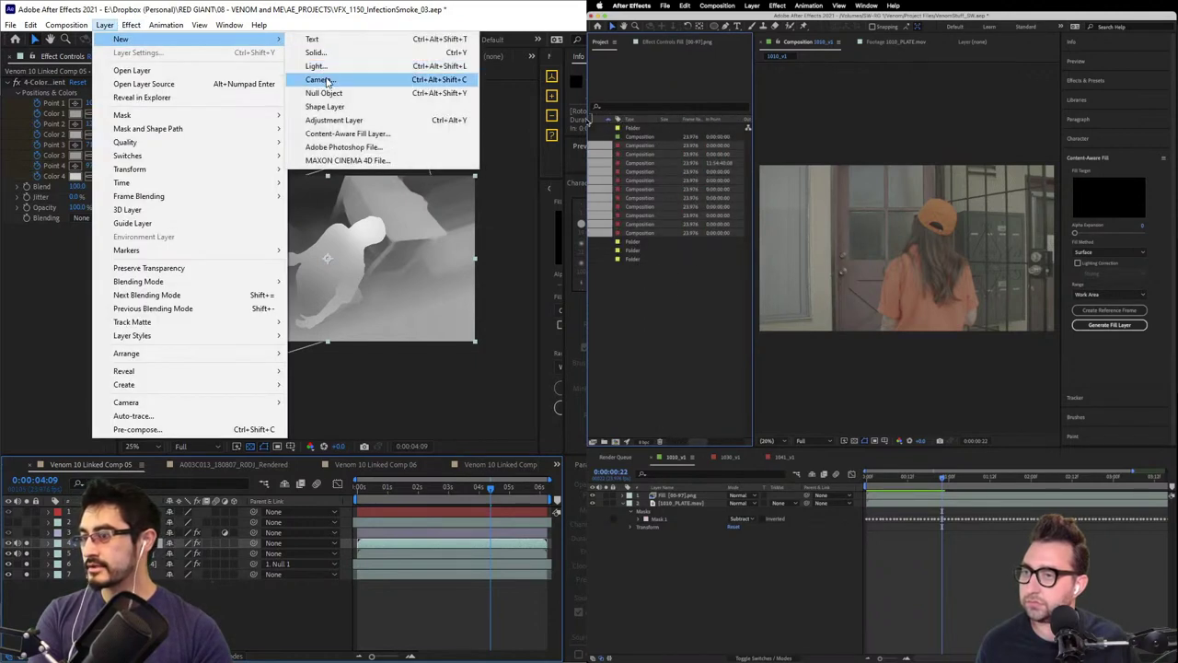
click(313, 38)
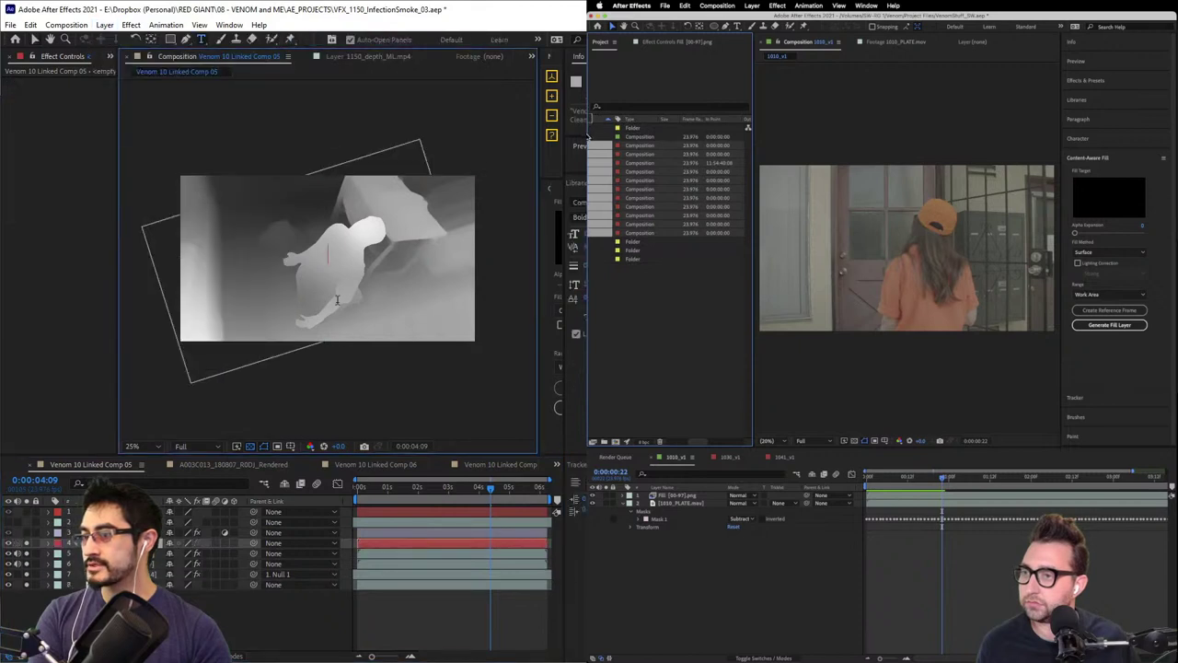
text(DEPTH)
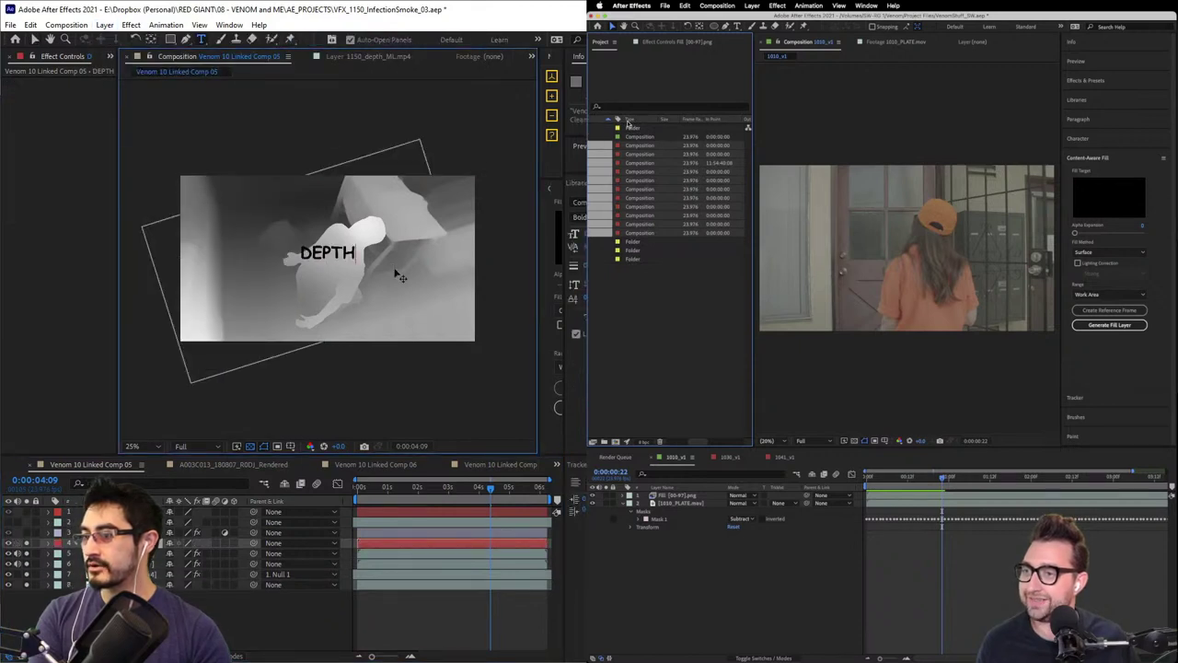
- Widen the project list to reveal the comp names, and enlarge the DEPTH text to nearly the full frame width
click(32, 25)
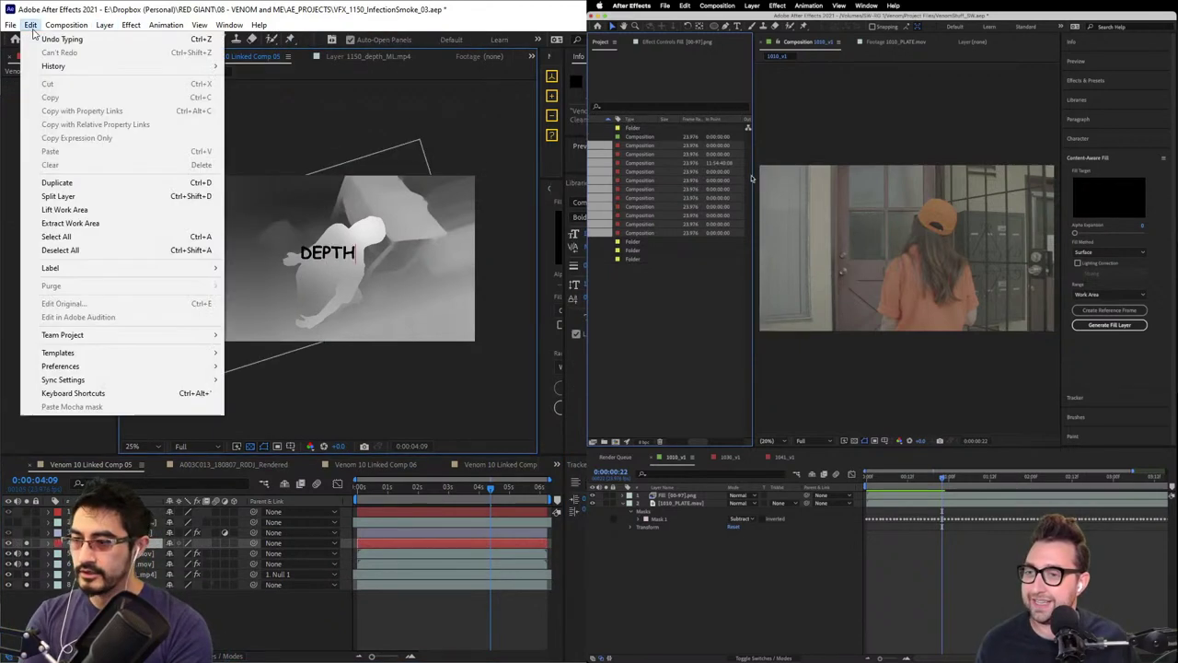
click(36, 24)
drag(753, 177, 906, 177)
click(34, 39)
scroll(671, 168, left, 3)
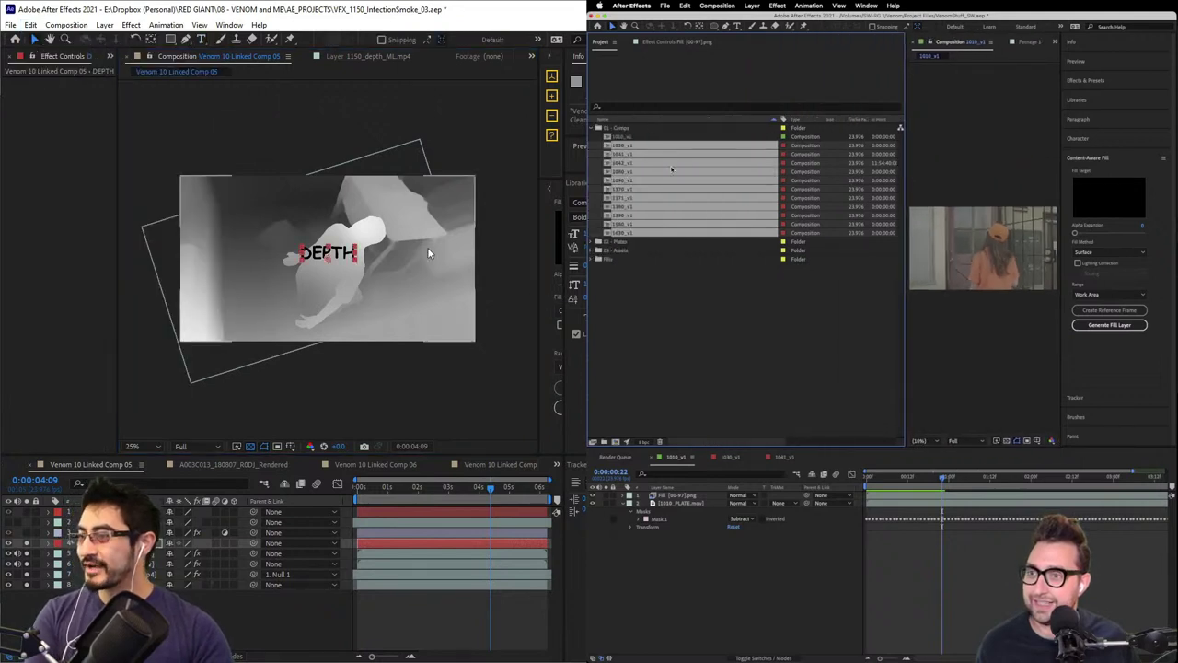
click(736, 127)
drag(356, 247, 437, 262)
click(606, 119)
click(763, 119)
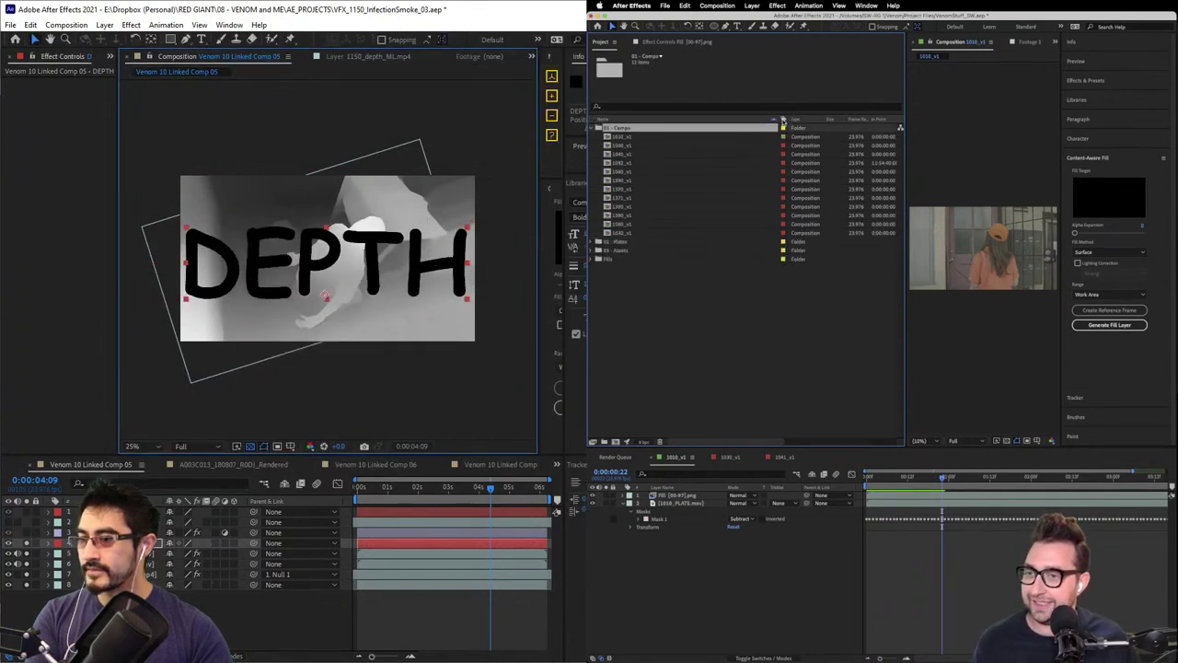
- Check the project list's column options, then color the DEPTH text yellow and nudge it to the middle of the frame
right_click(786, 121)
mouse_move(808, 153)
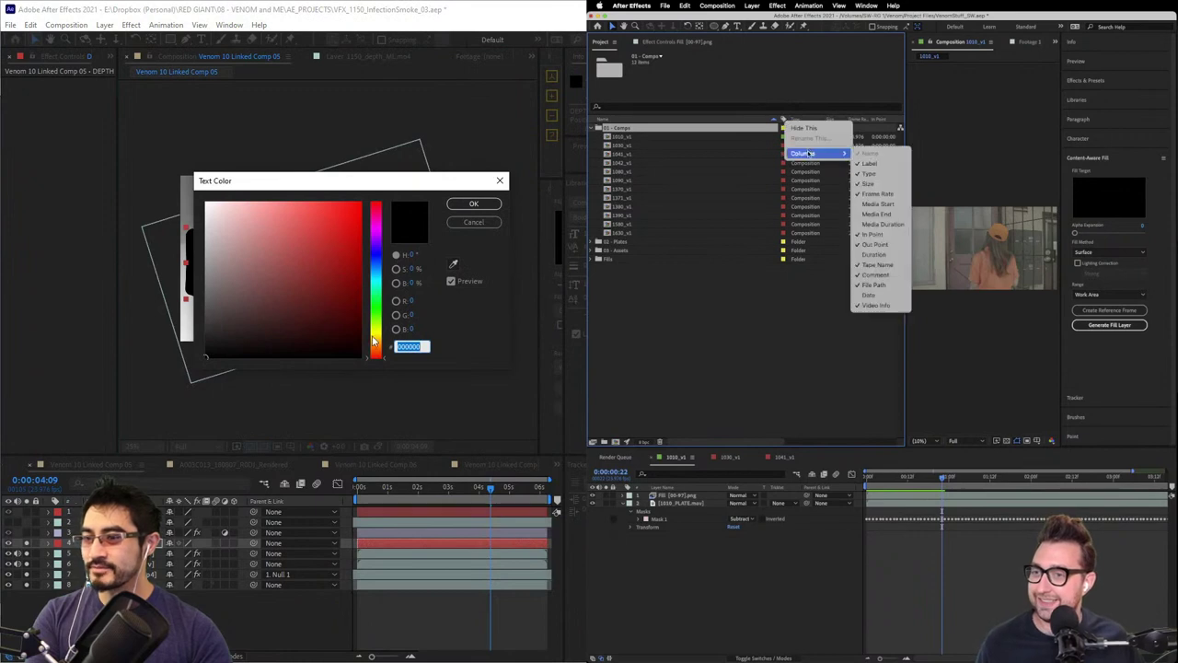
click(375, 329)
drag(353, 304, 362, 202)
click(487, 206)
click(783, 280)
mouse_move(377, 273)
mouse_down()
mouse_move(391, 268)
mouse_move(373, 267)
mouse_up()
scroll(376, 321, up, 1)
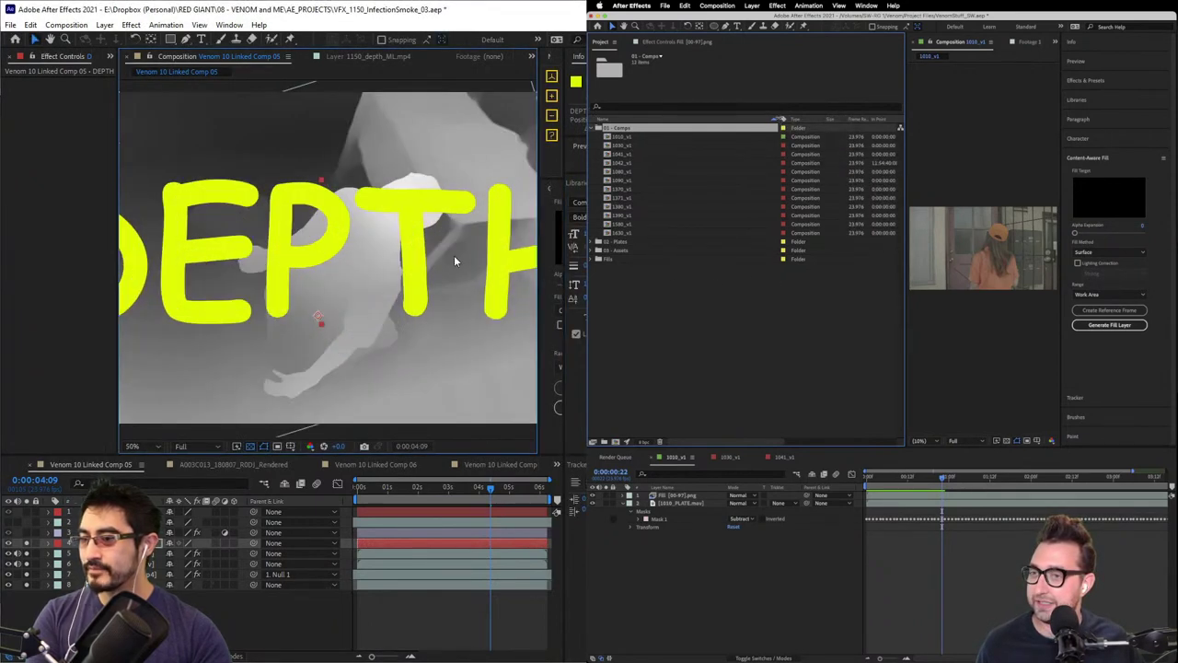
scroll(453, 255, down, 1)
- Narrow the Name column and the project list so the labels and types fit beside a larger 1010_v1 view
drag(776, 118, 649, 120)
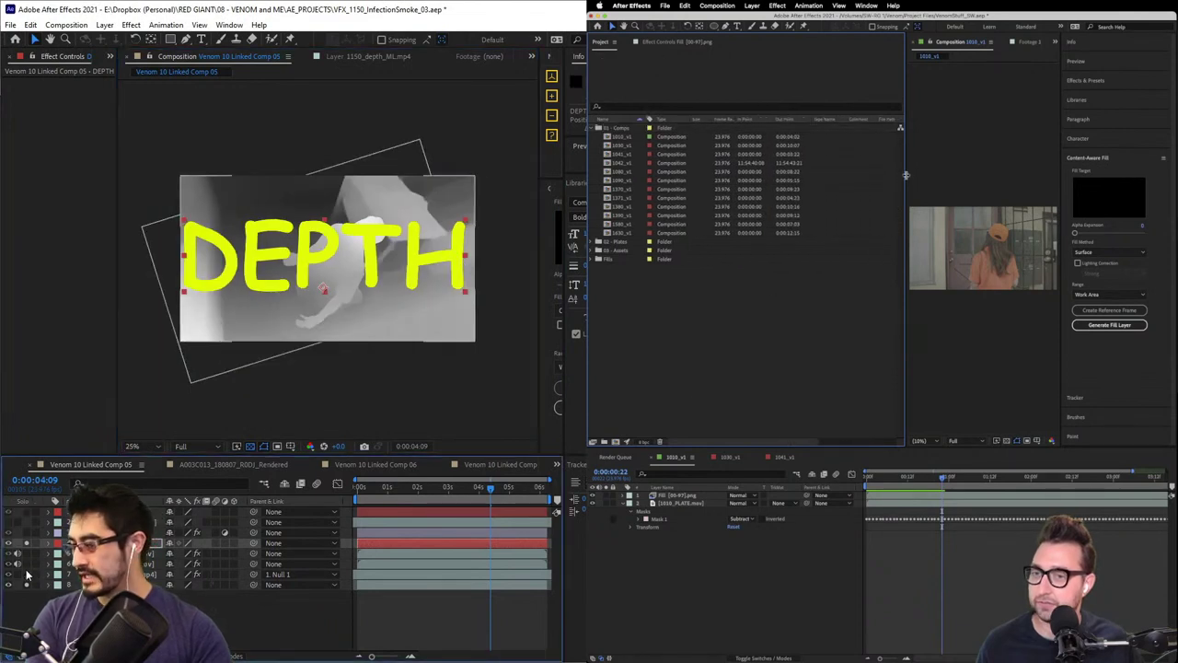
drag(905, 175, 696, 162)
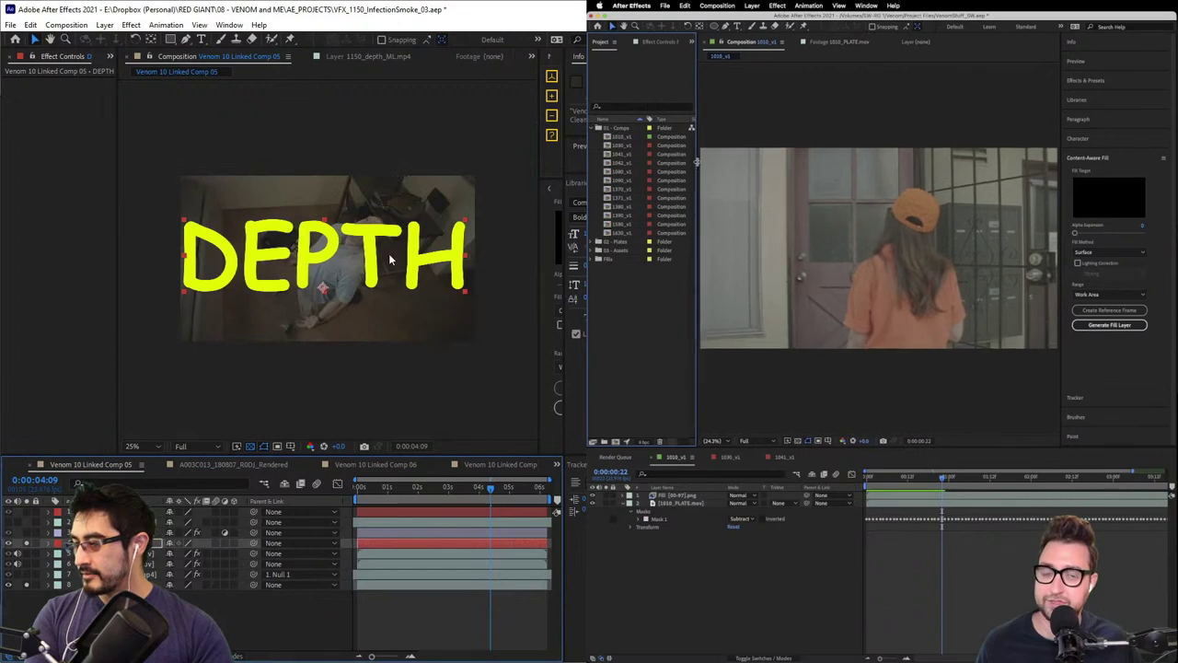
click(393, 253)
click(700, 585)
- Open the recent project VFX_1150_InfectionSmoke_06.aep, discarding the changes to the current project
click(10, 25)
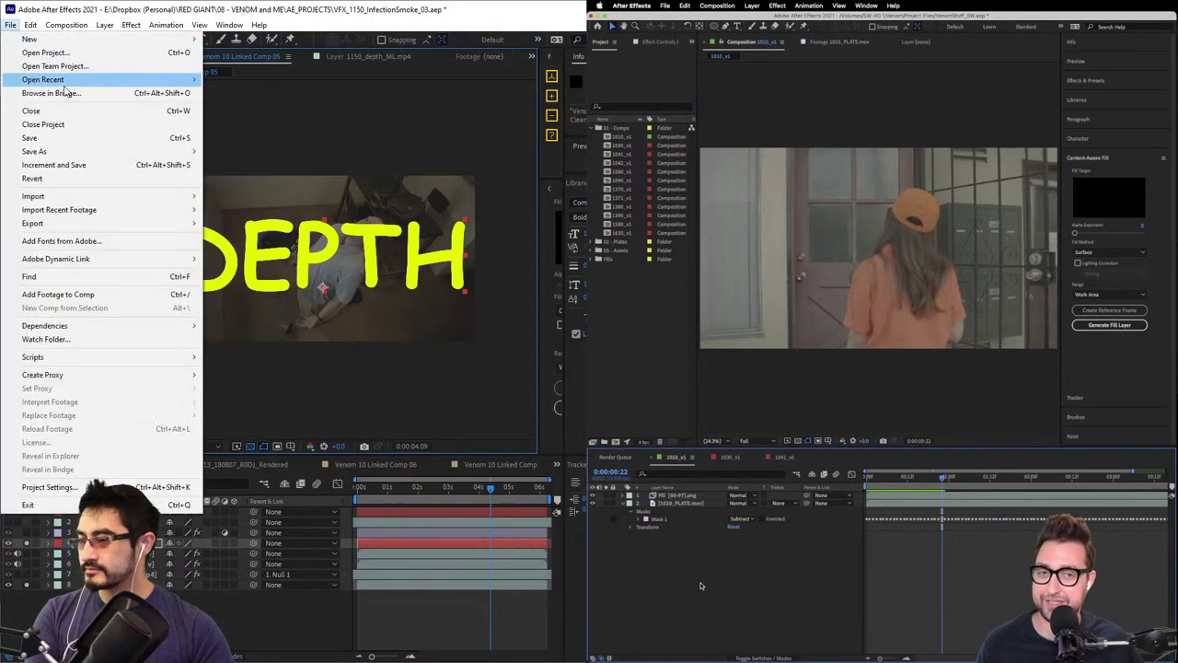
mouse_move(55, 79)
click(465, 110)
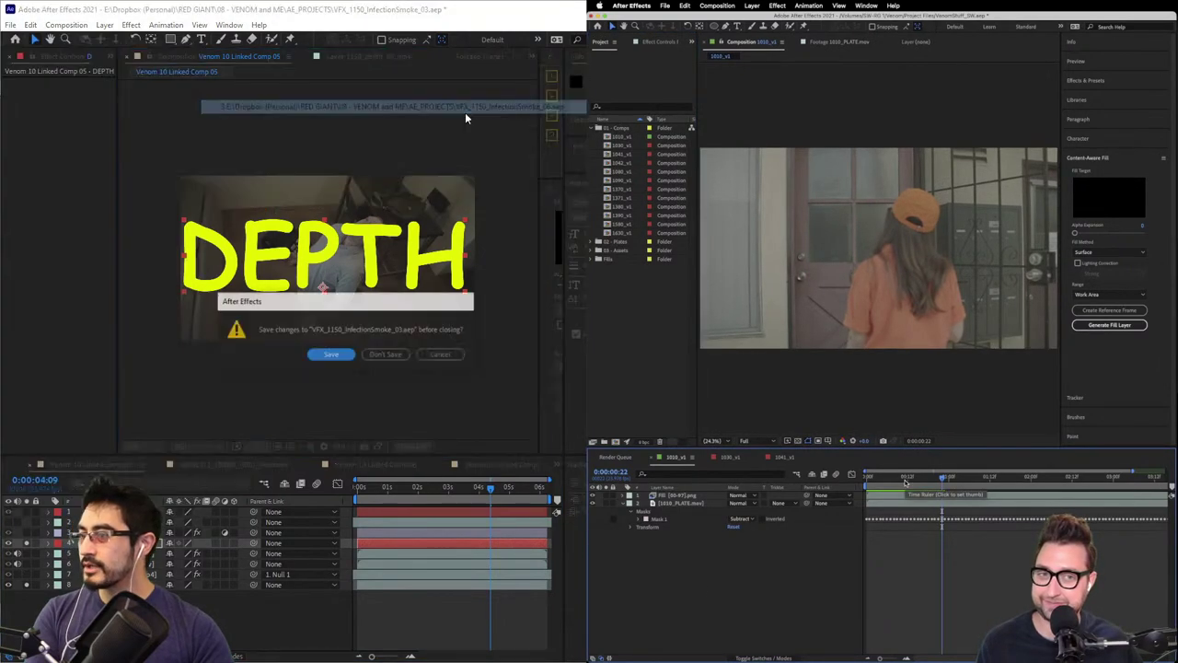
click(386, 356)
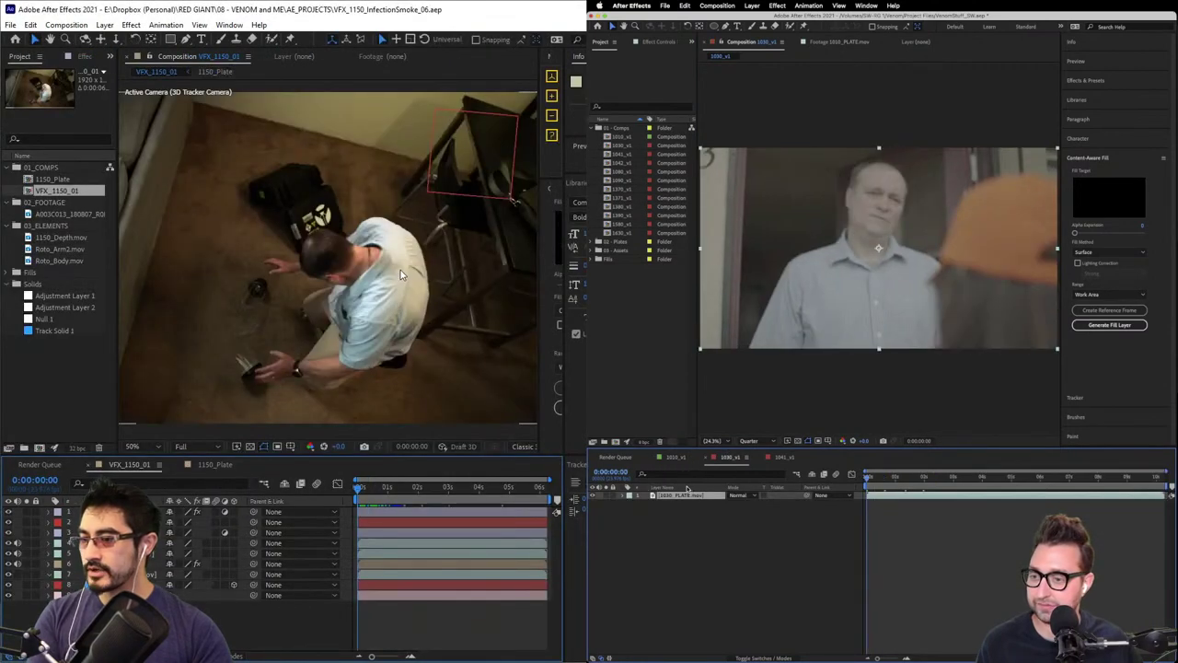
- Undo the accidental layer move in VFX_1150_01, and place 1041_PLATE.mov's Spot Clone Tracker spot on the light post near the frame's upper edge
click(300, 371)
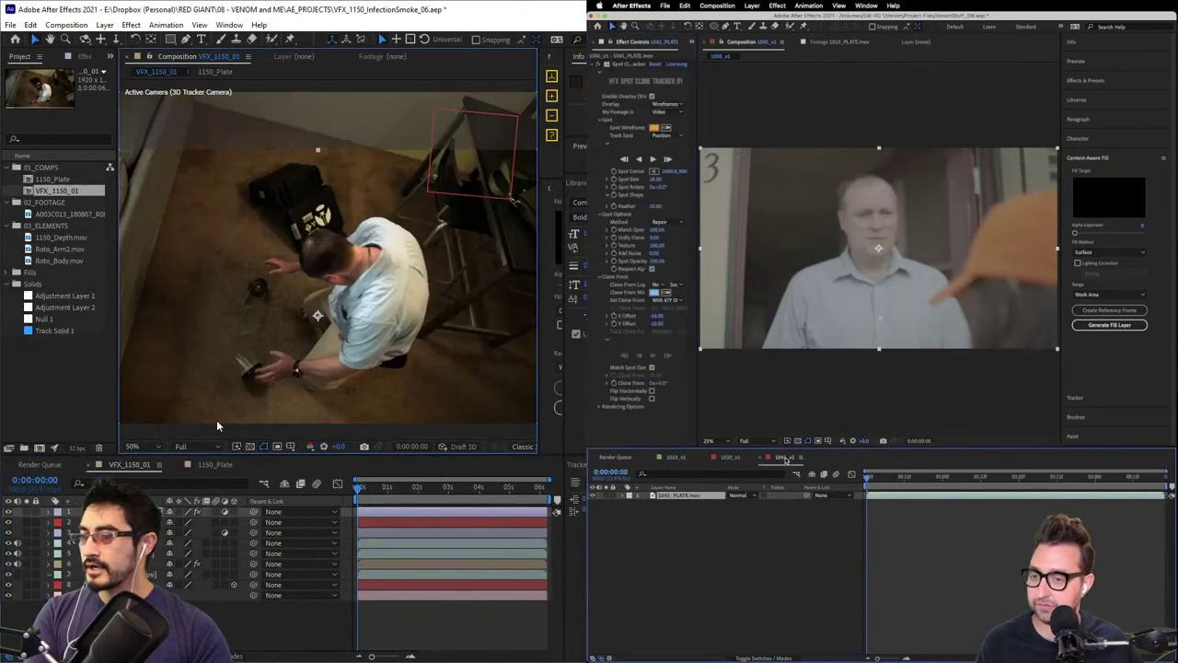
key(ctrl+shift+a)
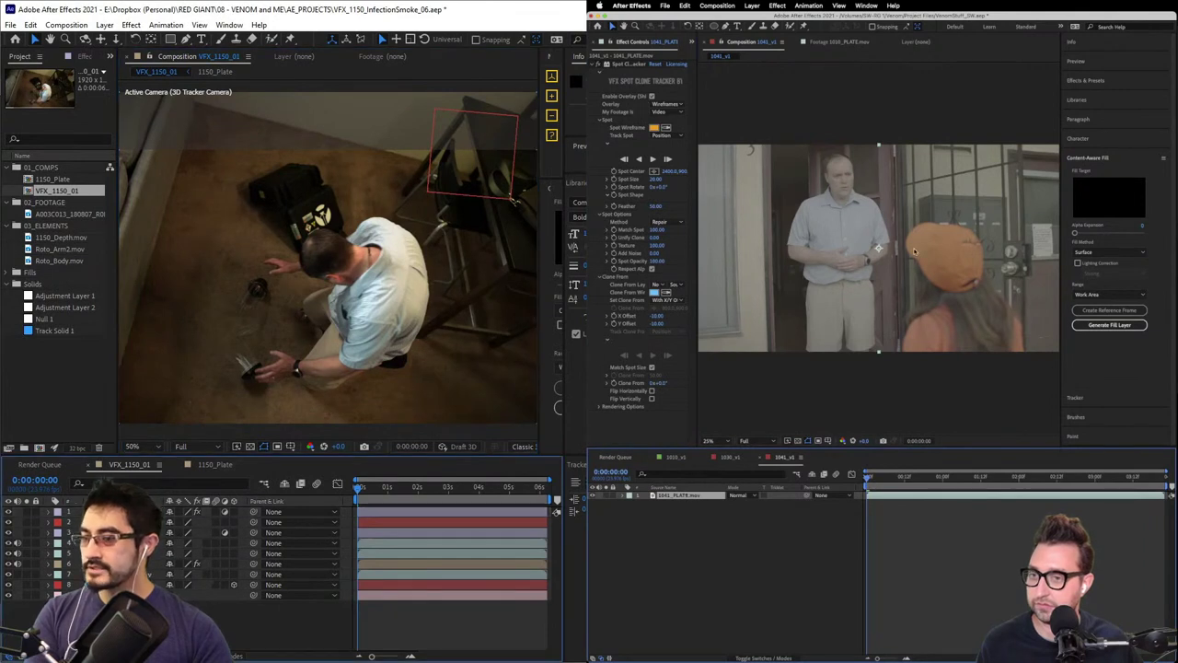
click(630, 63)
key(ctrl+z)
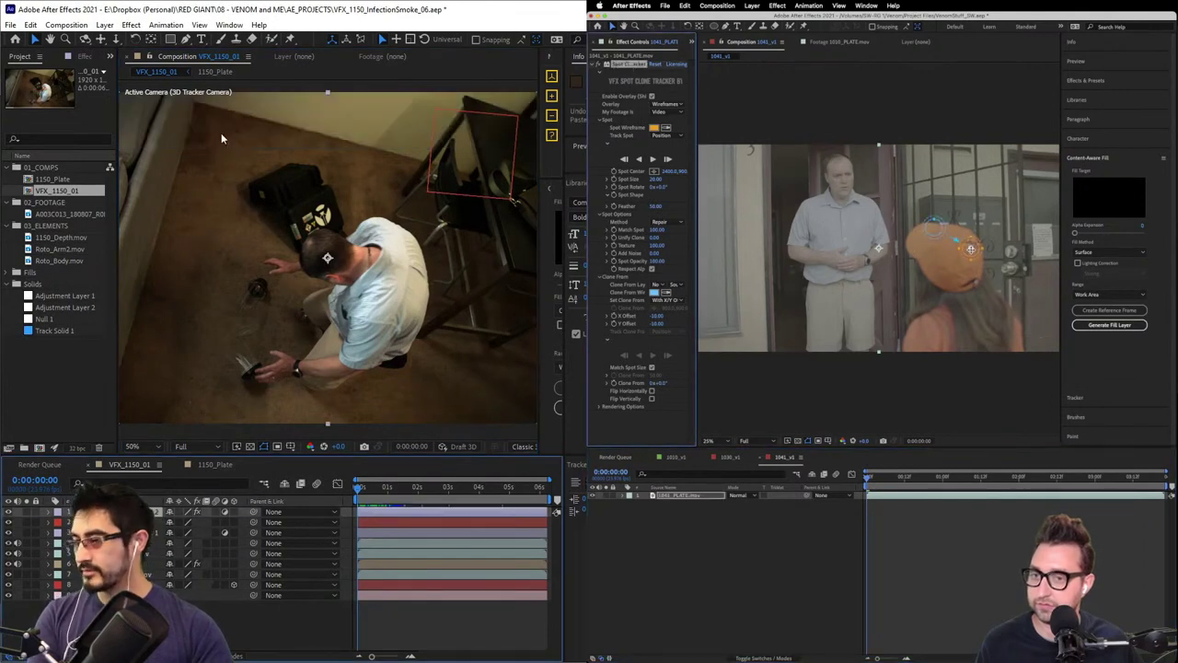
drag(971, 249, 751, 151)
- Add a text layer reading DEEP above all other layers in VFX_1150_01
click(201, 39)
click(218, 280)
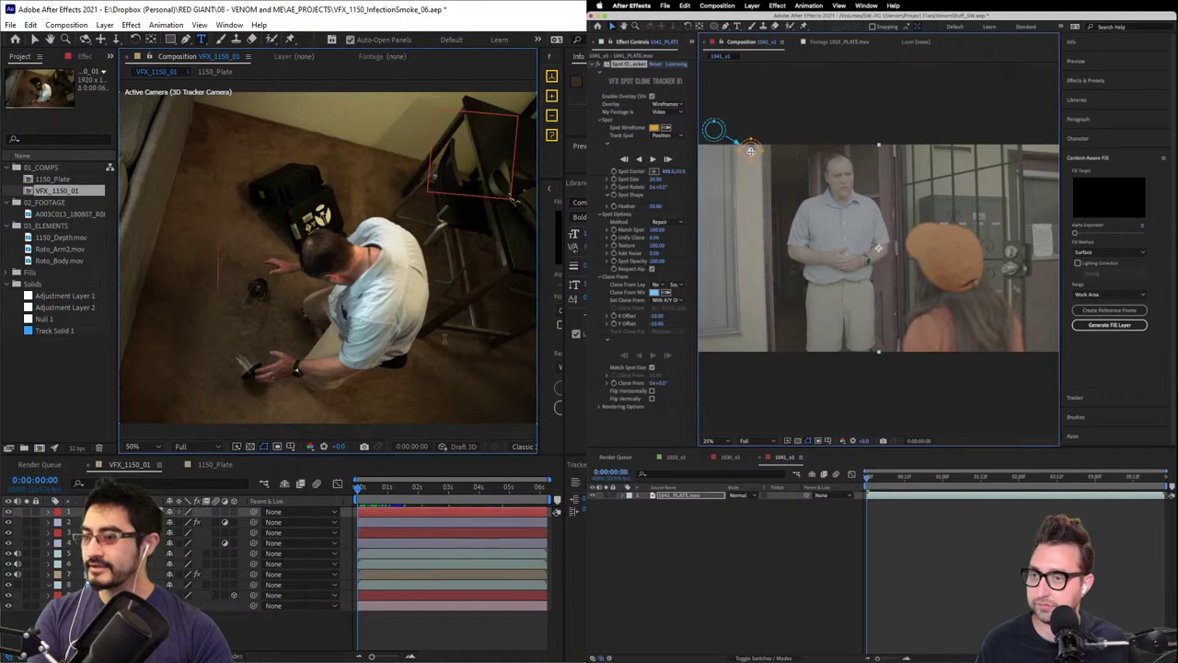
text(AGAIN)
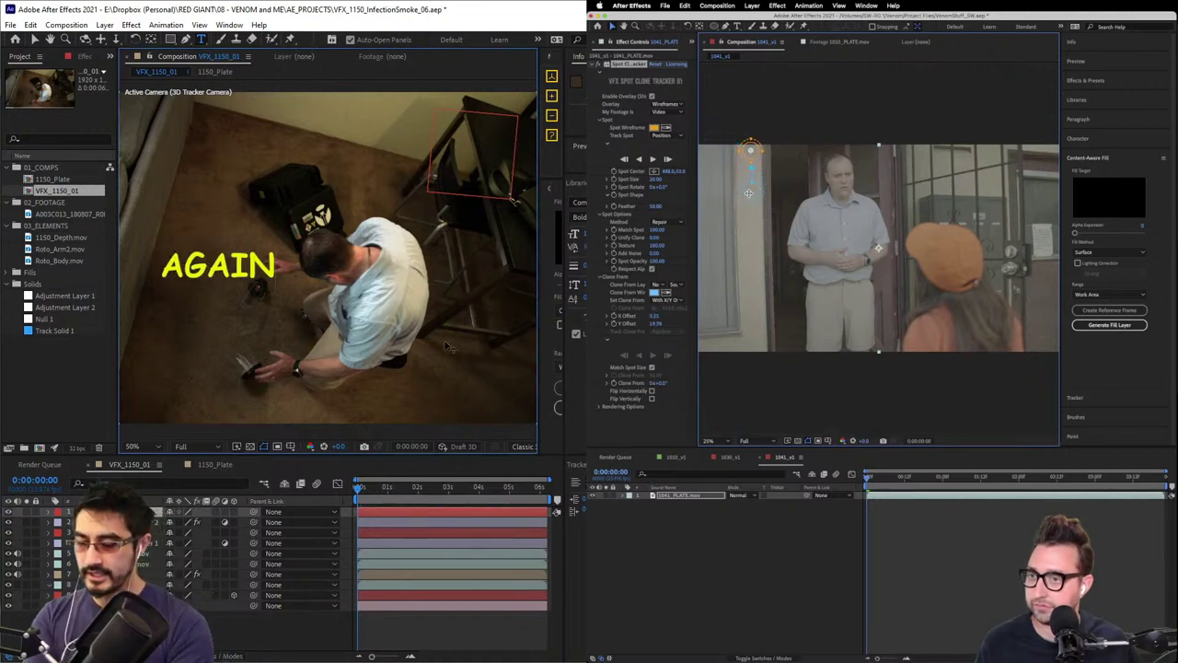
key(ctrl+a)
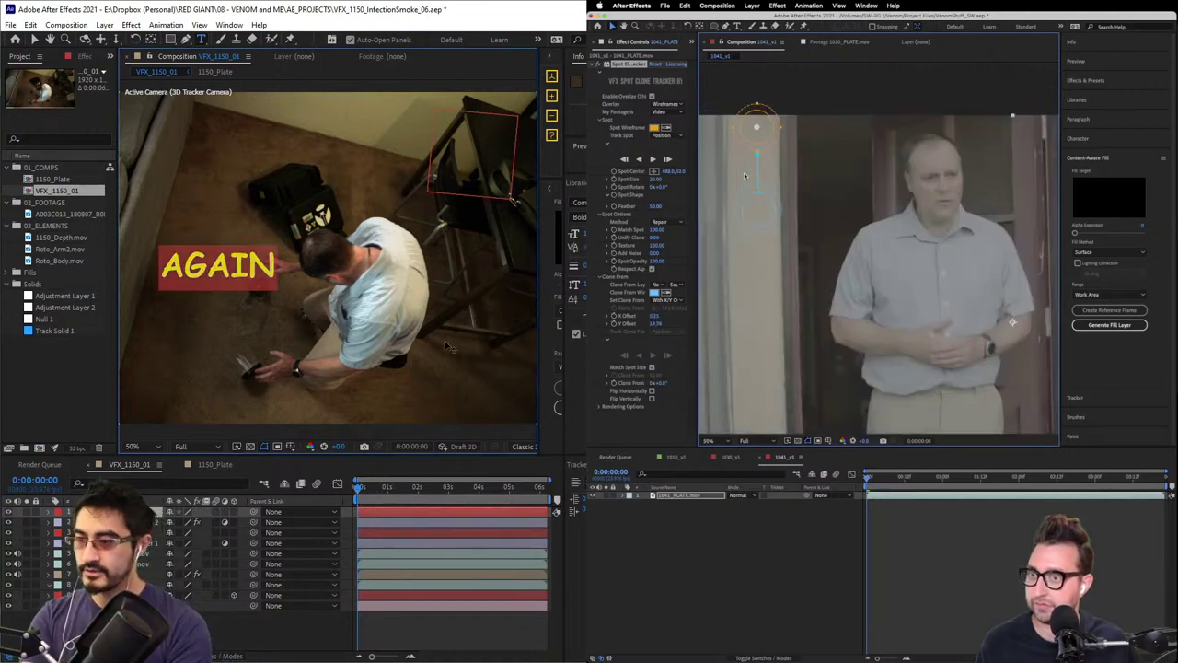
text(DEEP)
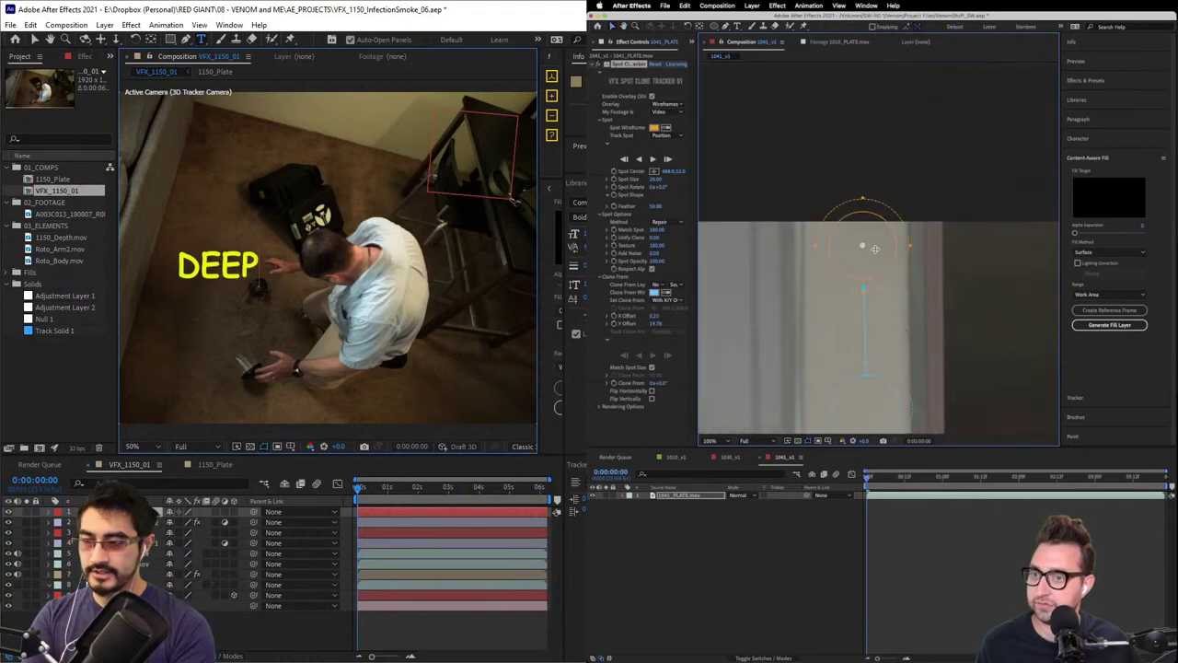
- Enlarge the DEEP text to nearly the full frame width and center it over the shot
click(34, 40)
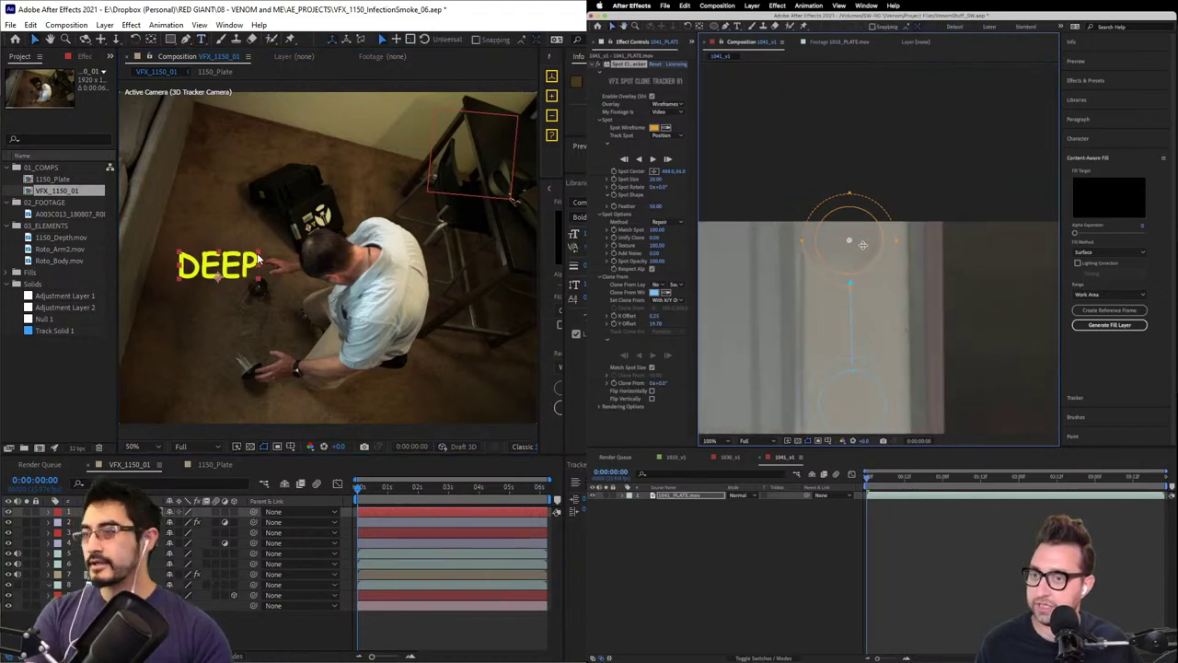
drag(258, 251, 461, 109)
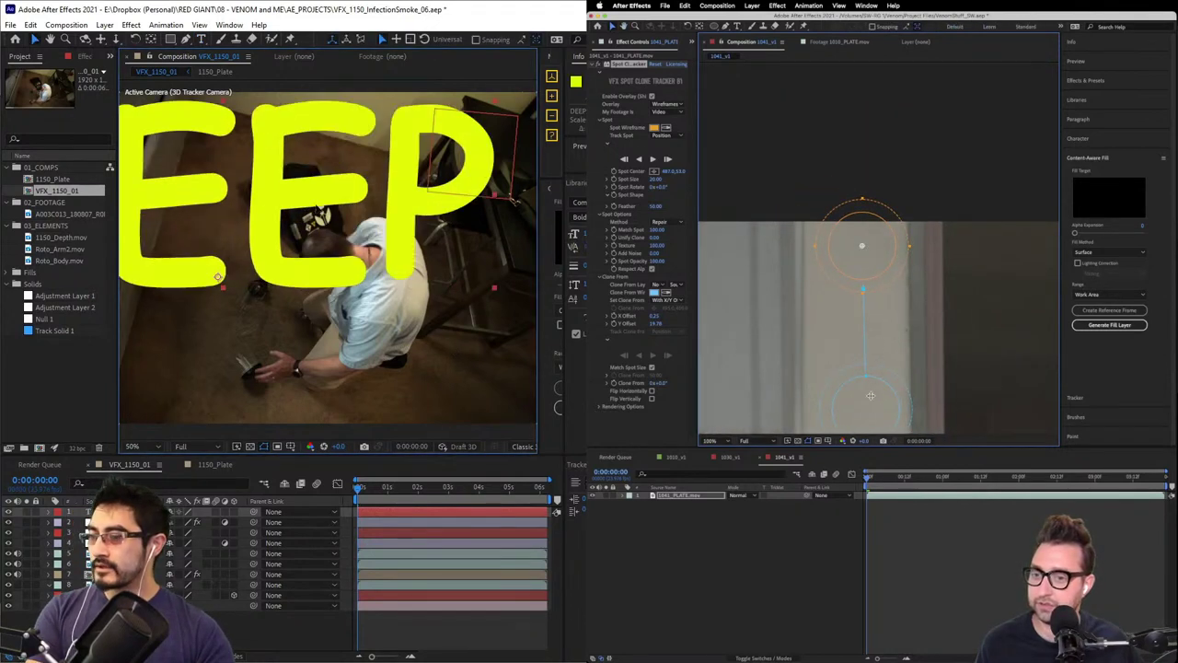
mouse_move(297, 201)
mouse_down()
mouse_move(413, 271)
mouse_move(402, 277)
mouse_up()
scroll(412, 277, down, 1)
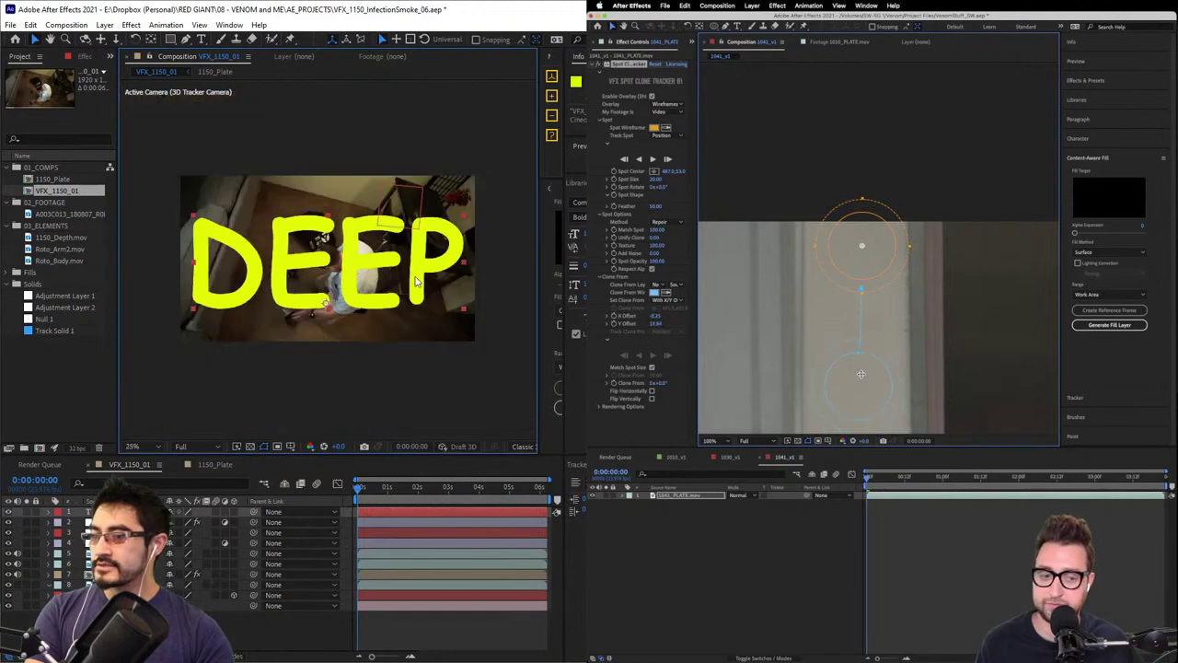
- View the depth layer on its own in VFX_1150_01, and reshape the side of the clone tracker spot on 1041_PLATE.mov
click(28, 585)
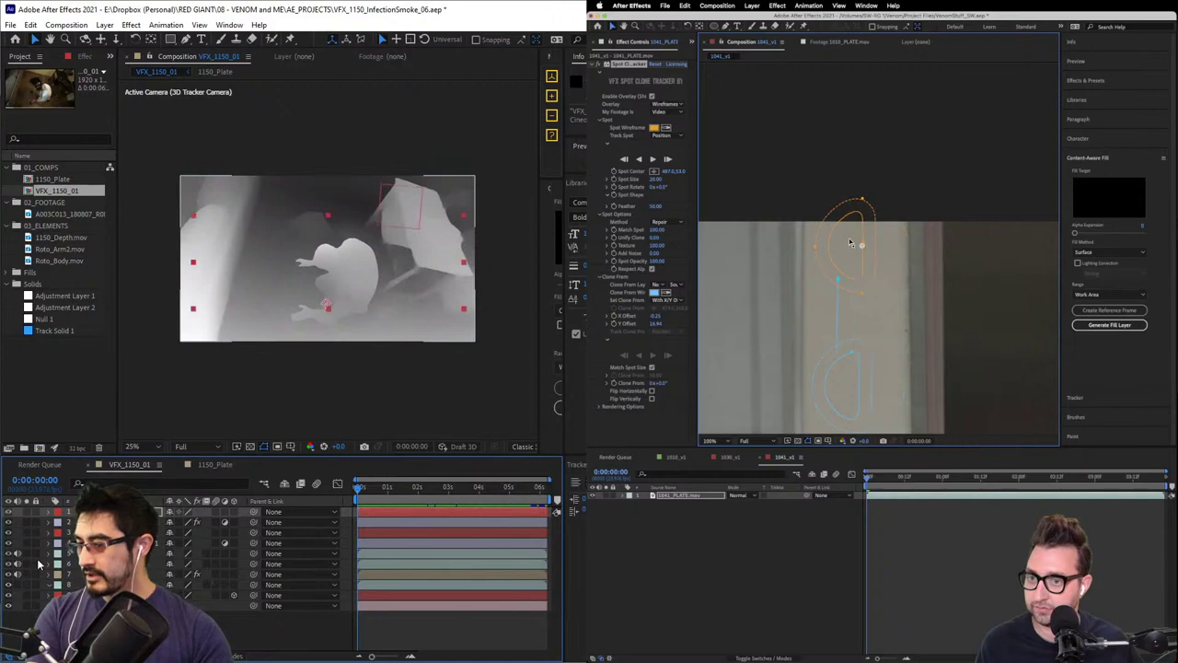
click(28, 585)
drag(850, 242, 904, 242)
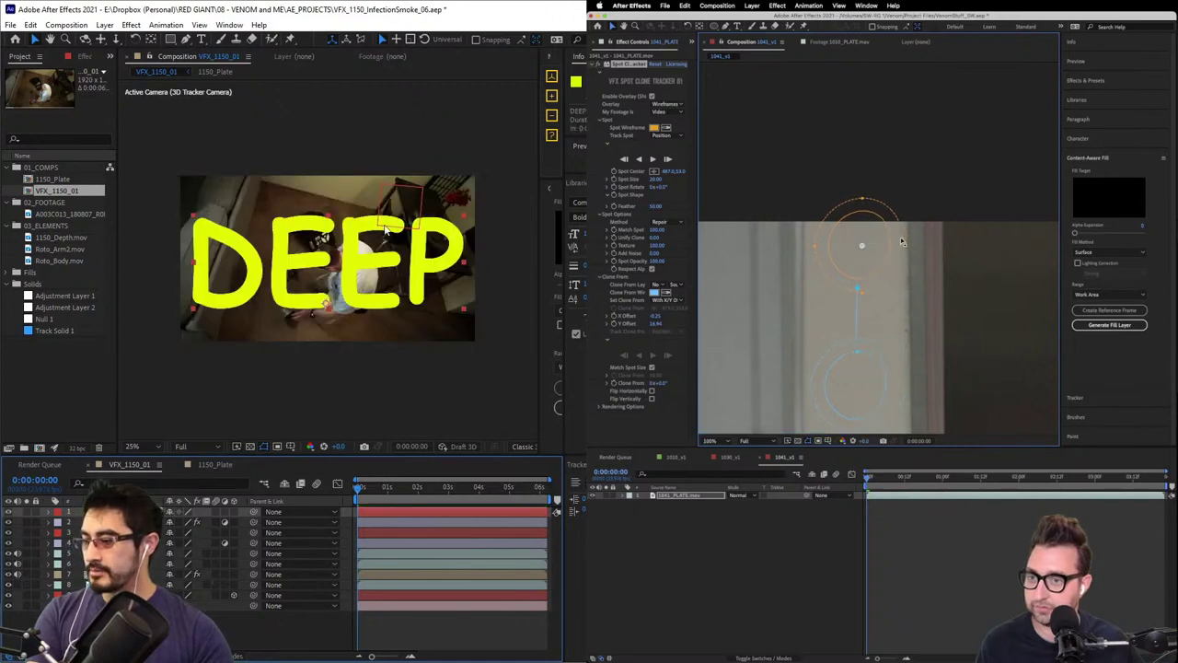
- Apply the Set Matte effect to the DEEP text and take its matte from the 1150_Depth.mov layer
click(83, 57)
right_click(57, 150)
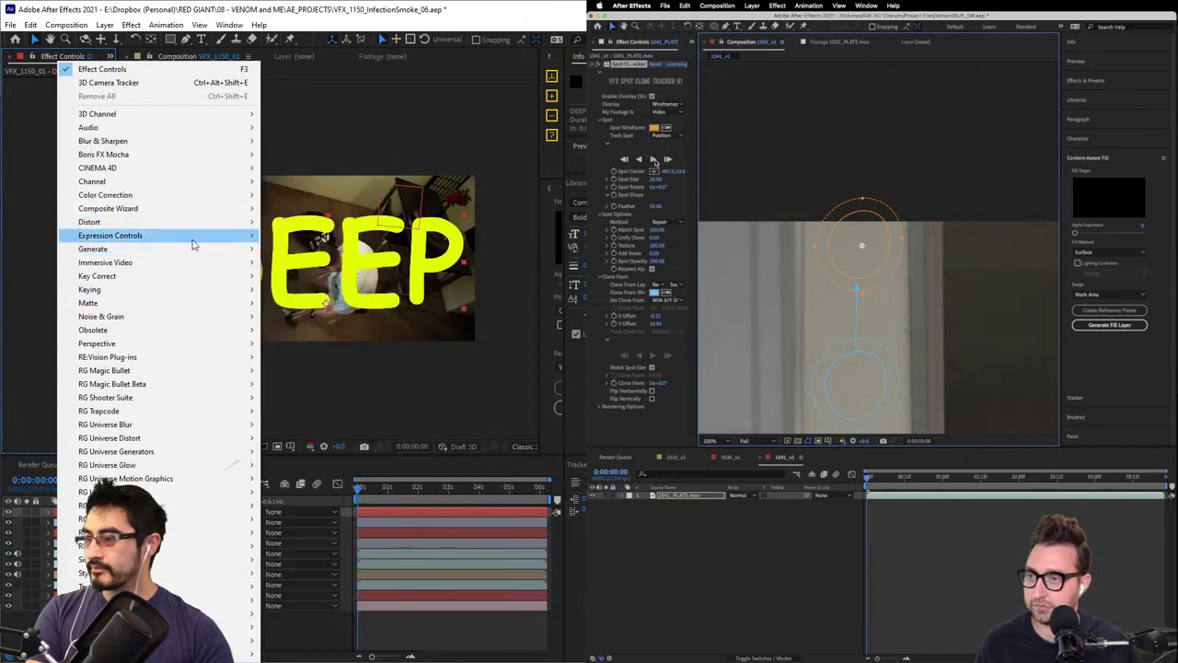
mouse_move(193, 181)
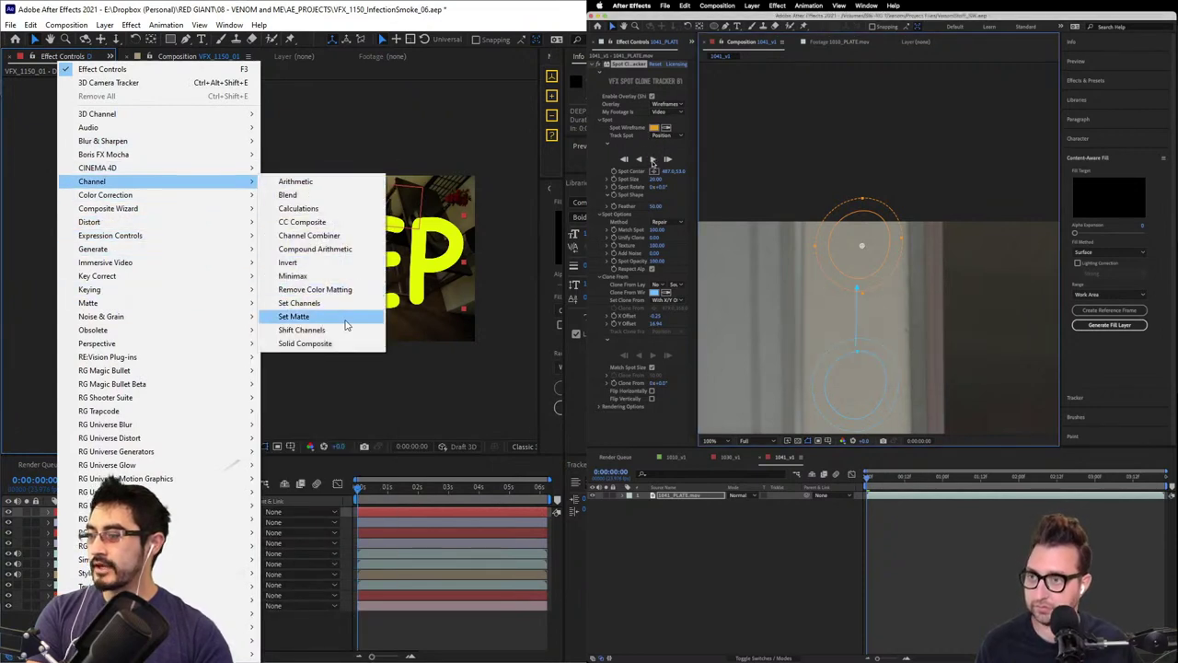
click(347, 325)
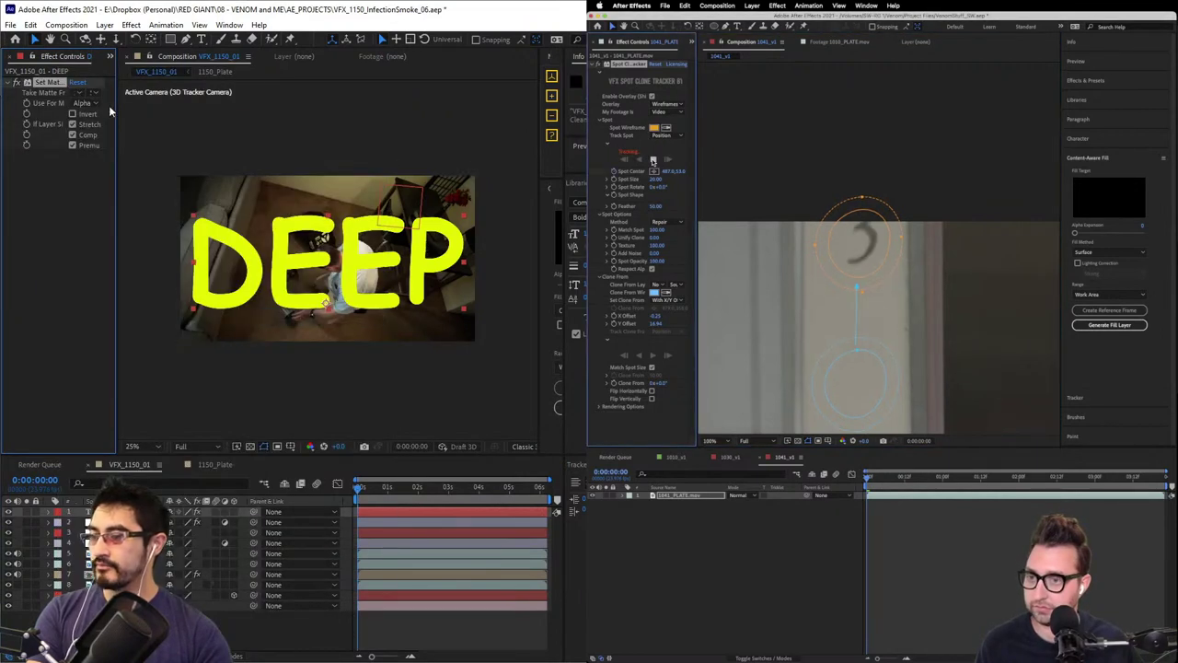
drag(116, 110, 192, 111)
click(129, 93)
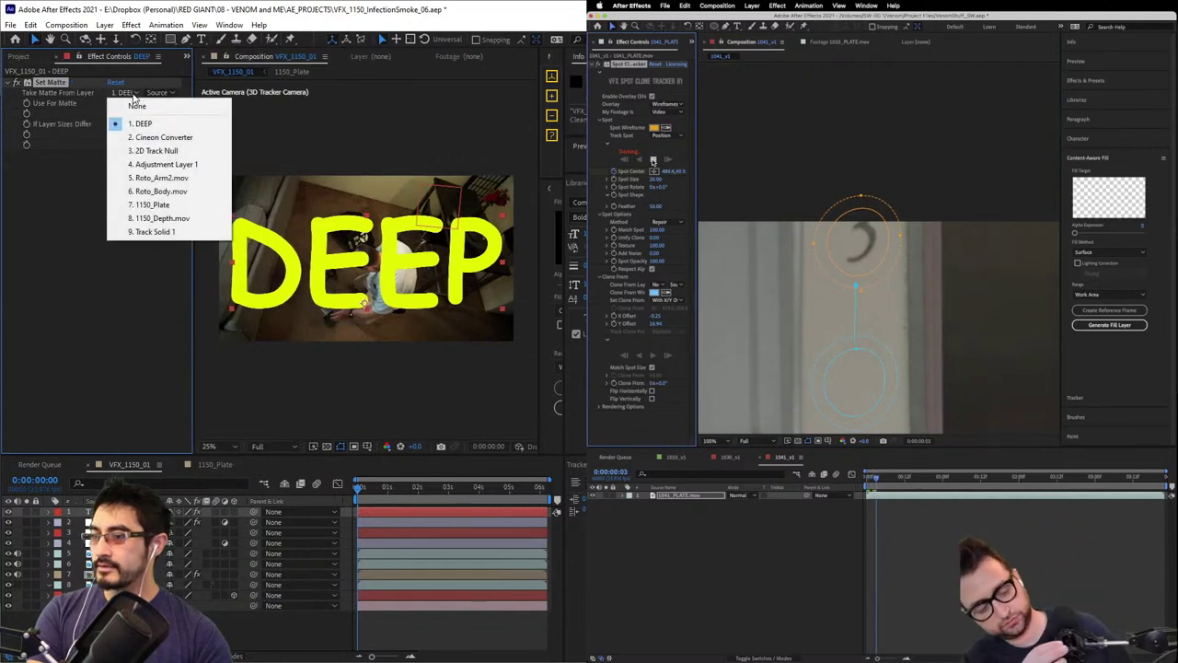
click(161, 218)
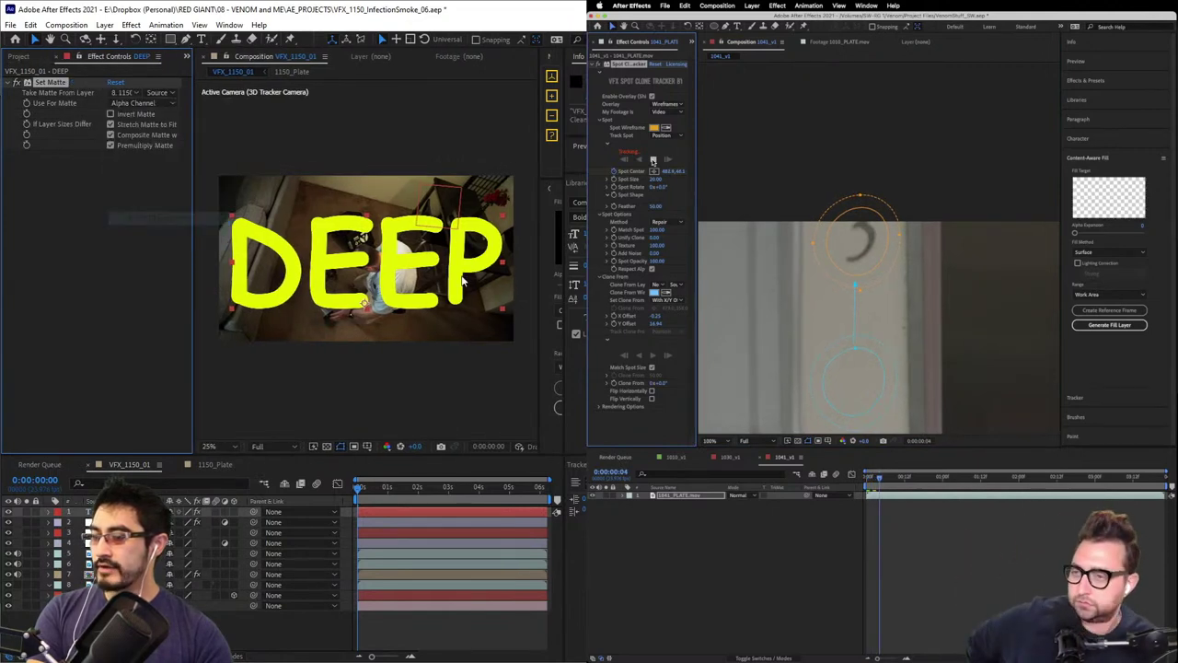
- Have Set Matte read the depth layer with its effects included, and use Luminance for the matte
click(158, 93)
click(196, 133)
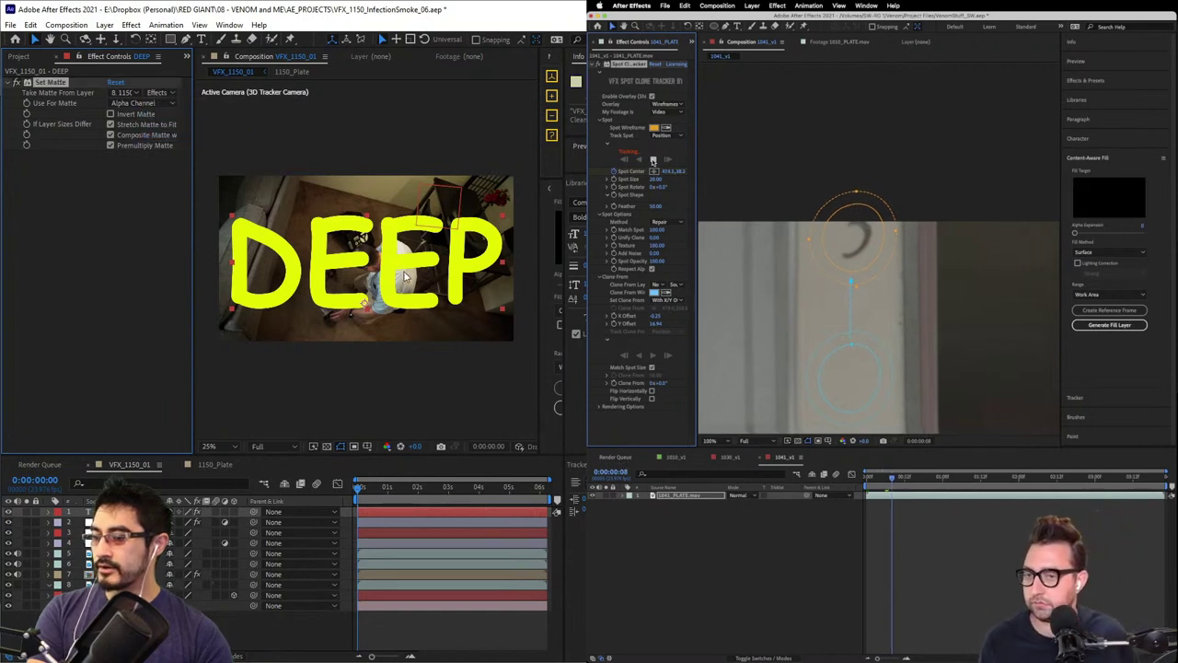
click(164, 103)
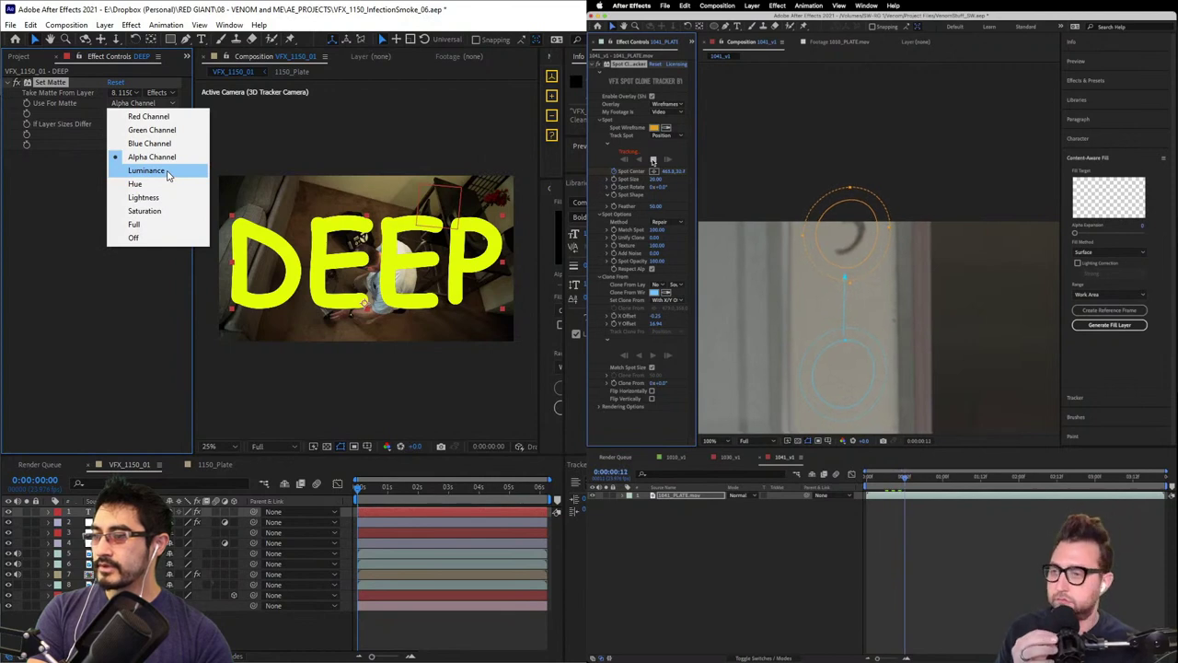
click(148, 170)
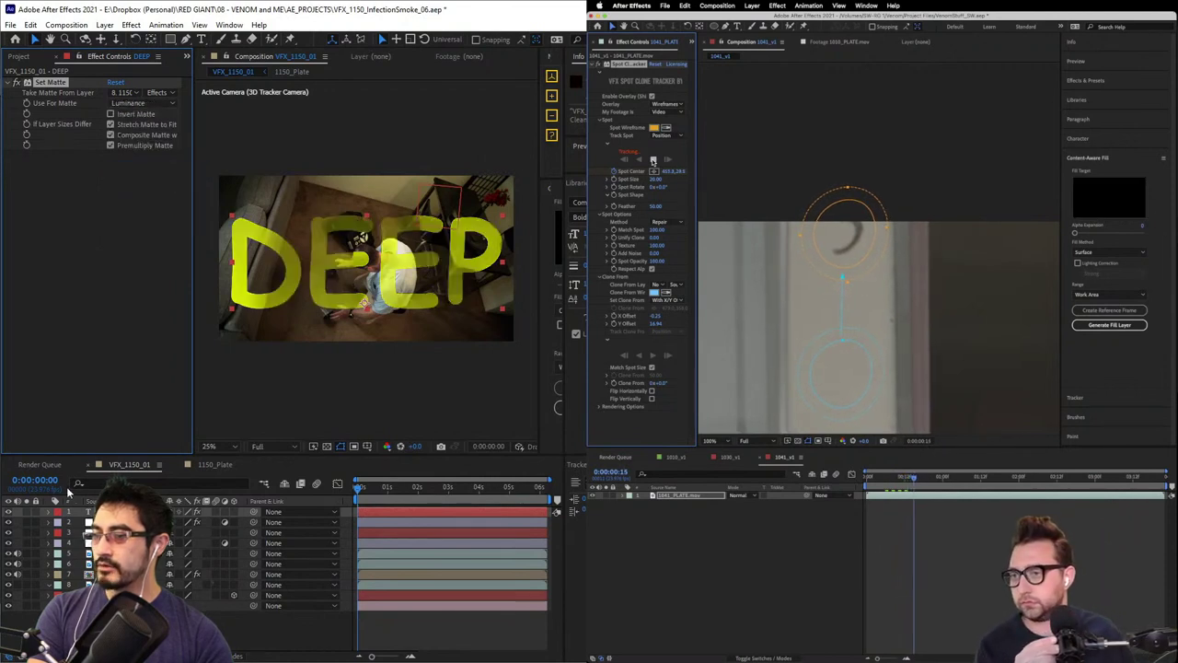
- Narrow the Effect Controls, invert the DEEP text's matte, and inspect the text against the man and the floor
scroll(390, 157, up, 1)
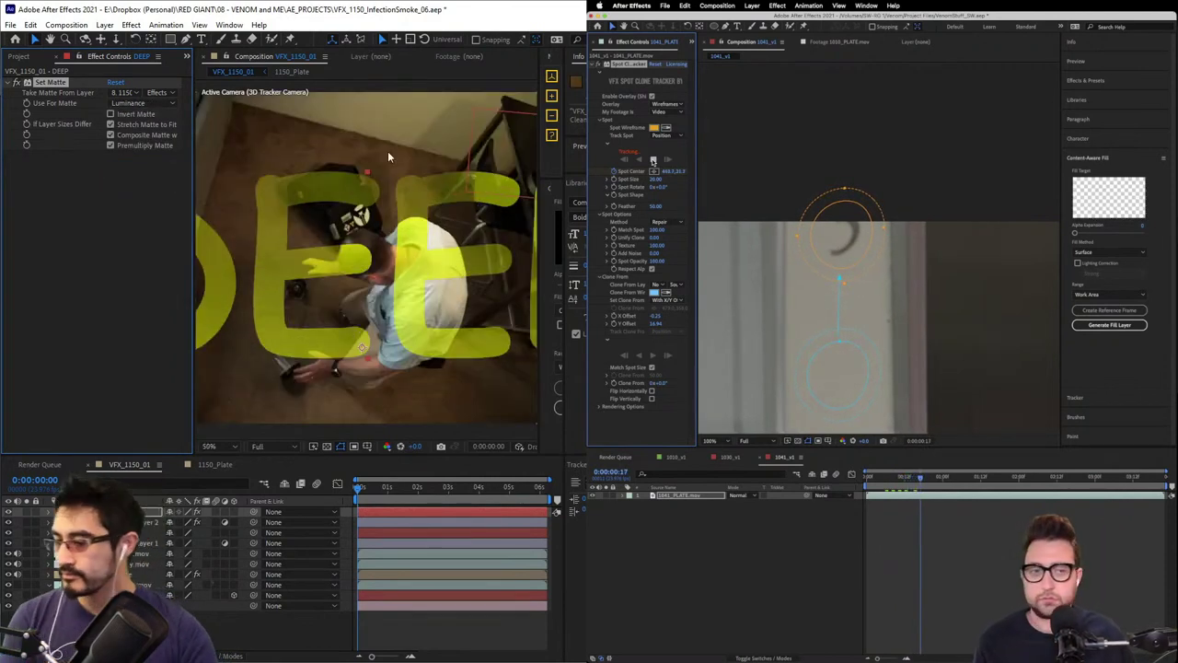
scroll(381, 216, down, 2)
scroll(396, 225, up, 2)
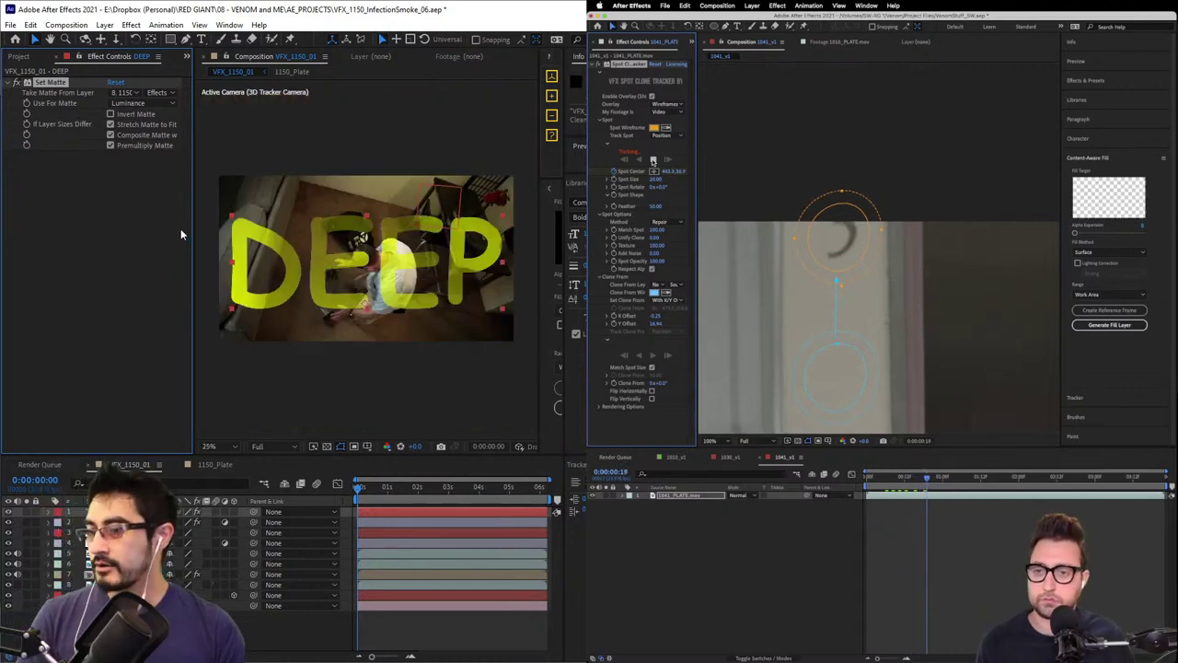
drag(193, 237, 134, 238)
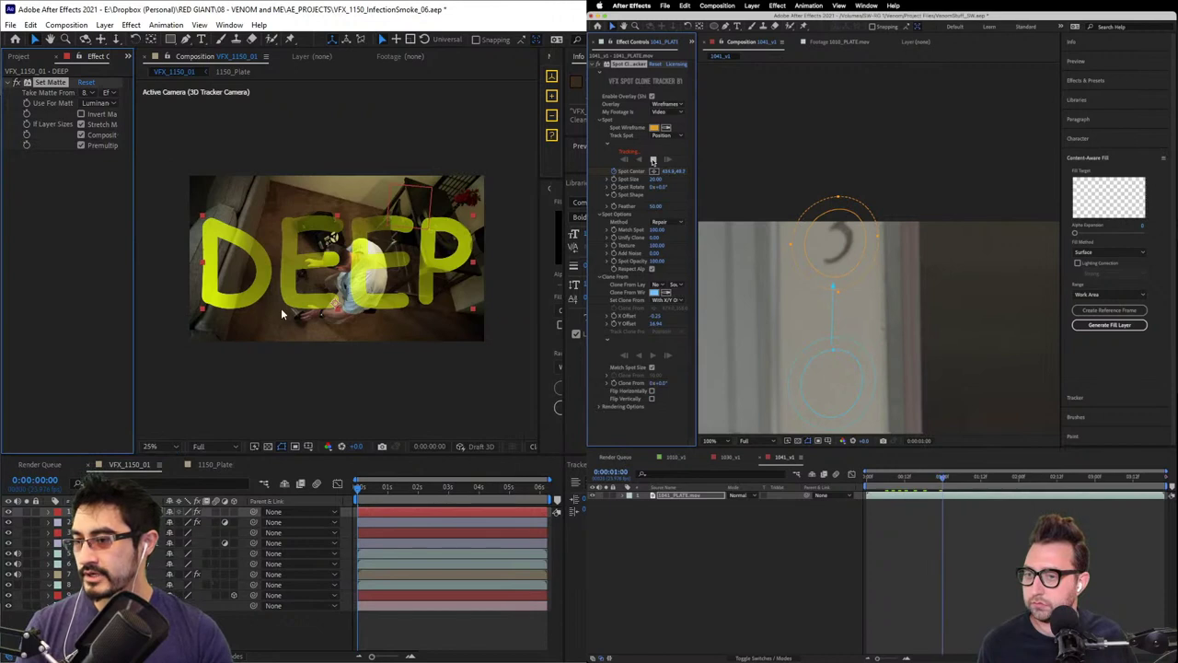
click(80, 115)
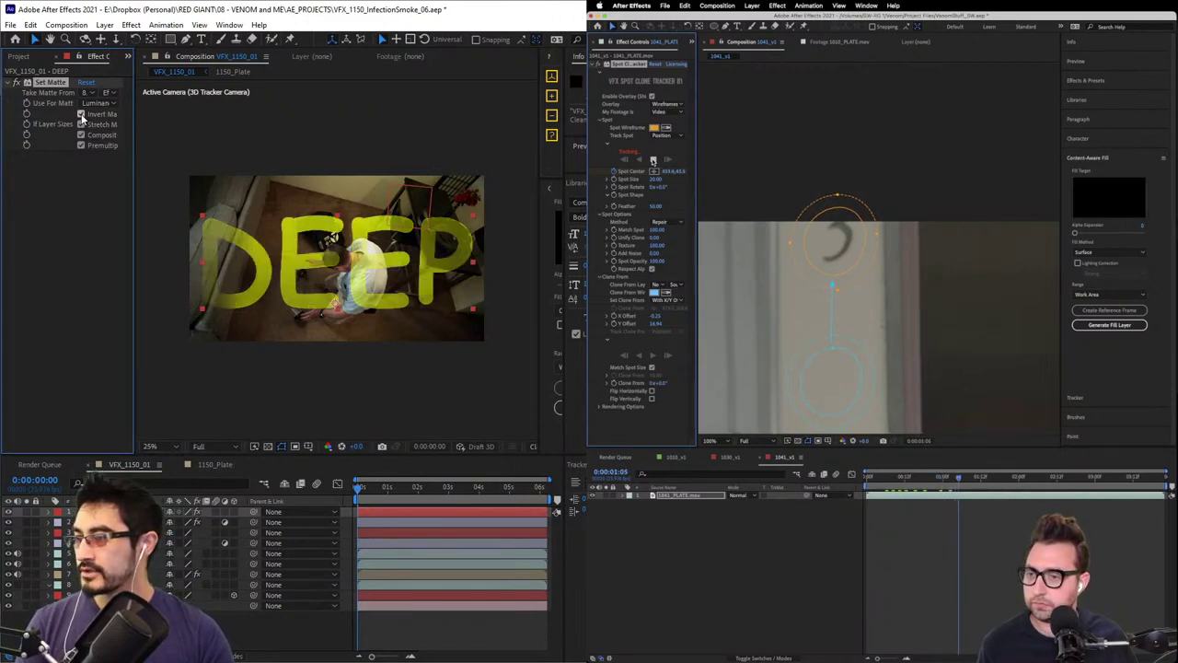
scroll(396, 247, up, 3)
scroll(395, 247, down, 1)
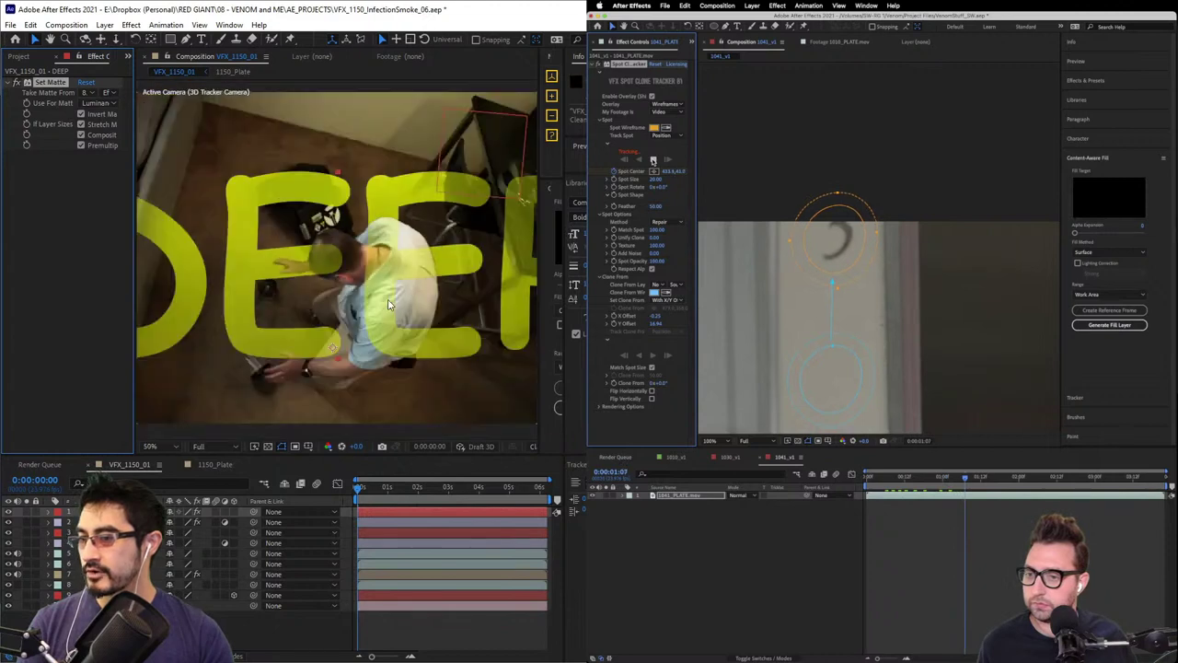
- Solo the 1150_Depth.mov layer in VFX_1150_01 and inspect the depth pass around the man
scroll(395, 246, down, 3)
scroll(305, 237, up, 2)
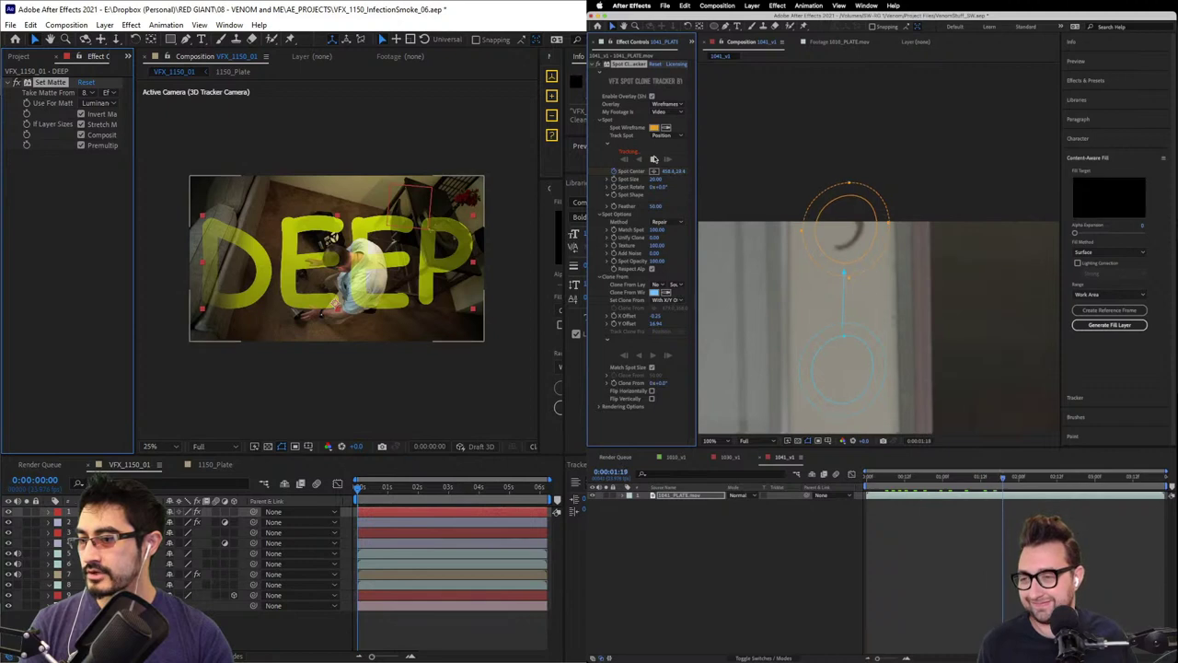
click(224, 268)
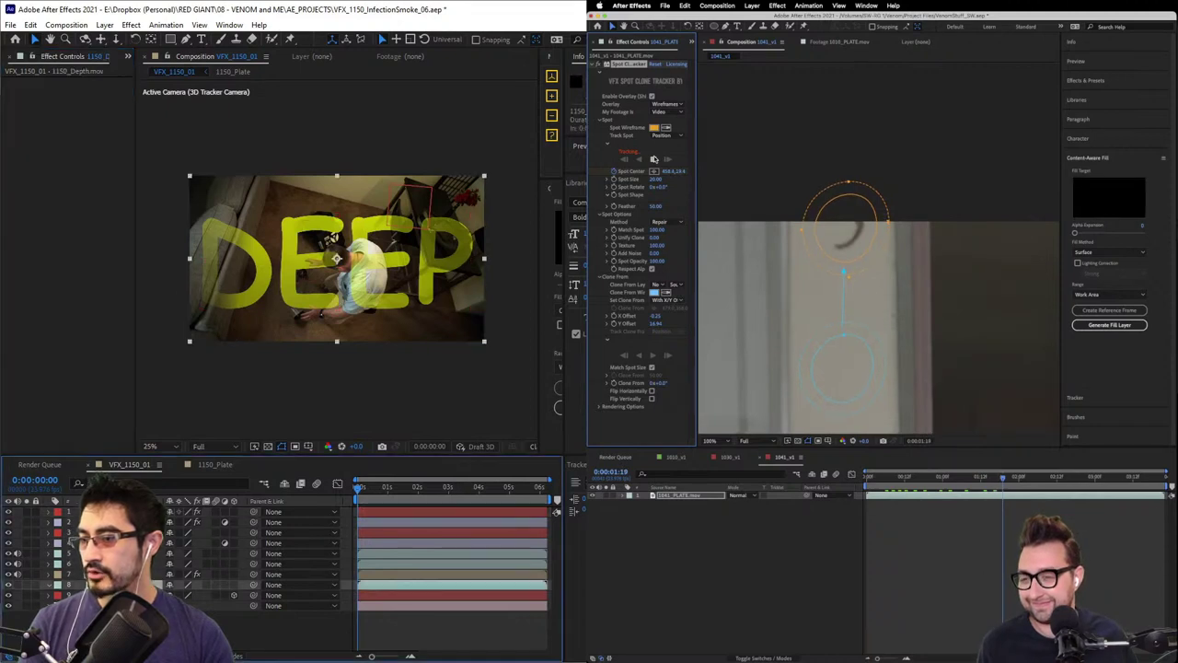
click(28, 590)
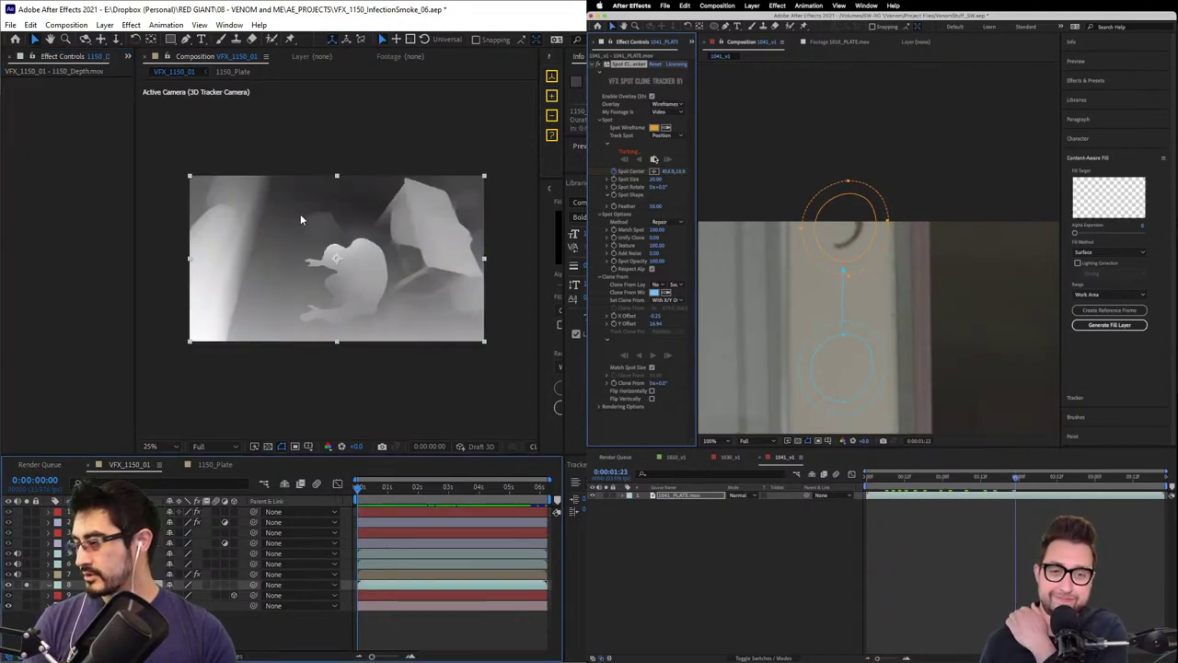
key(period)
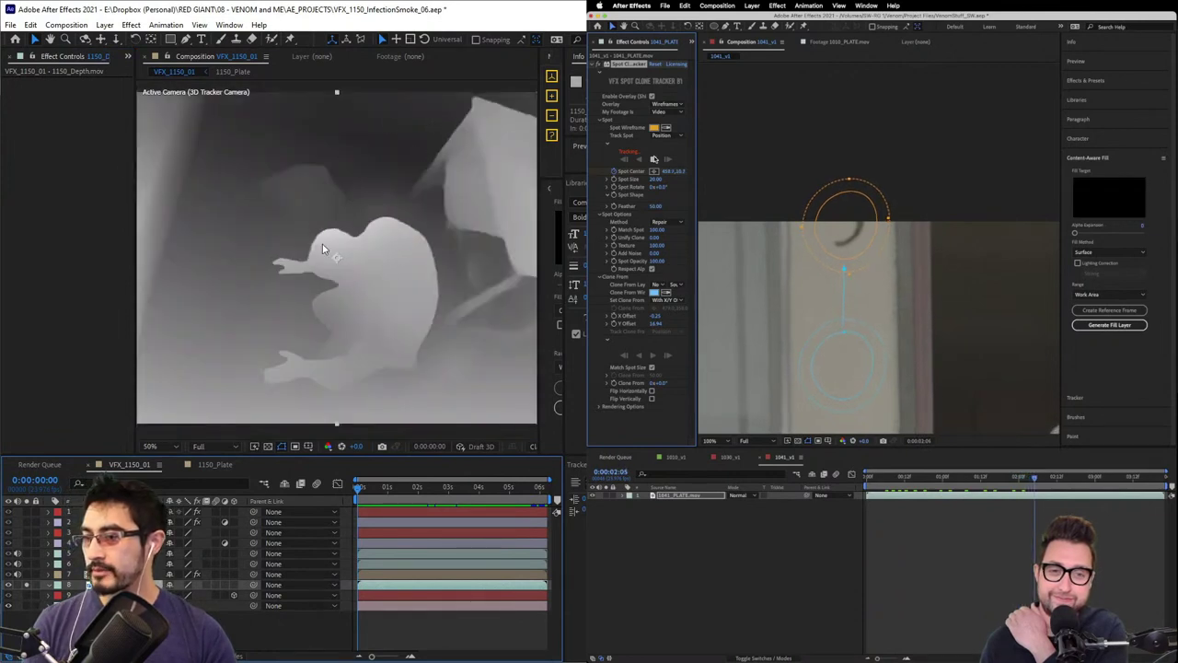
- Apply Brightness & Contrast to 1150_Depth.mov with the legacy option enabled, and widen the Effect Controls
right_click(89, 150)
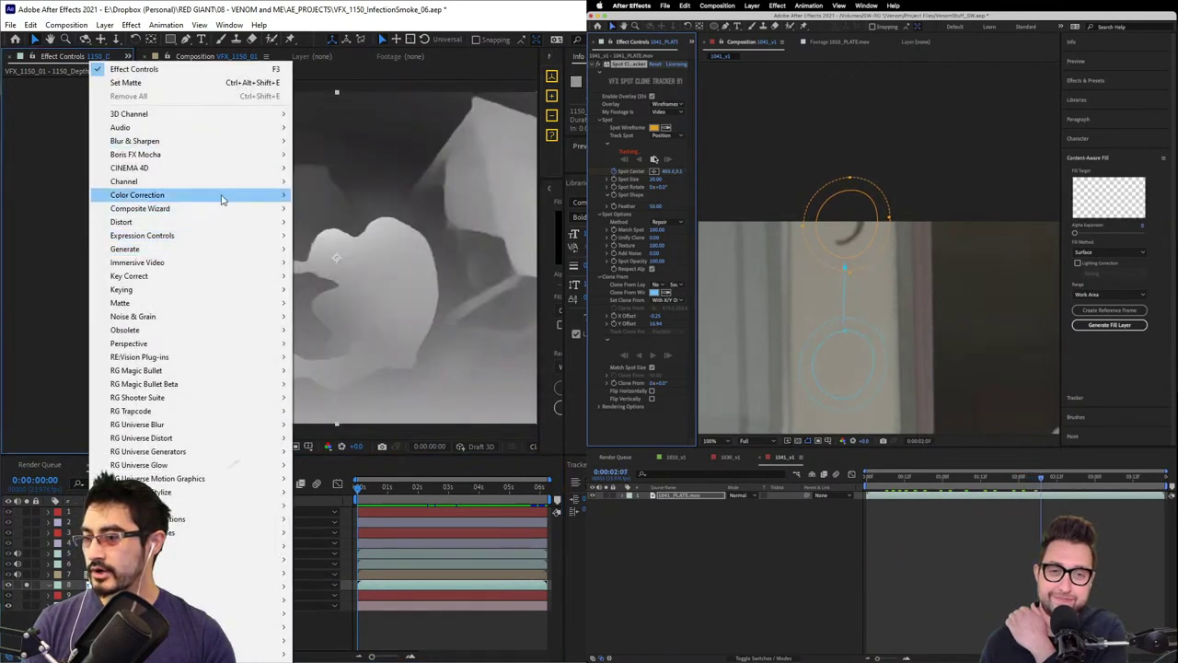
mouse_move(221, 199)
click(336, 250)
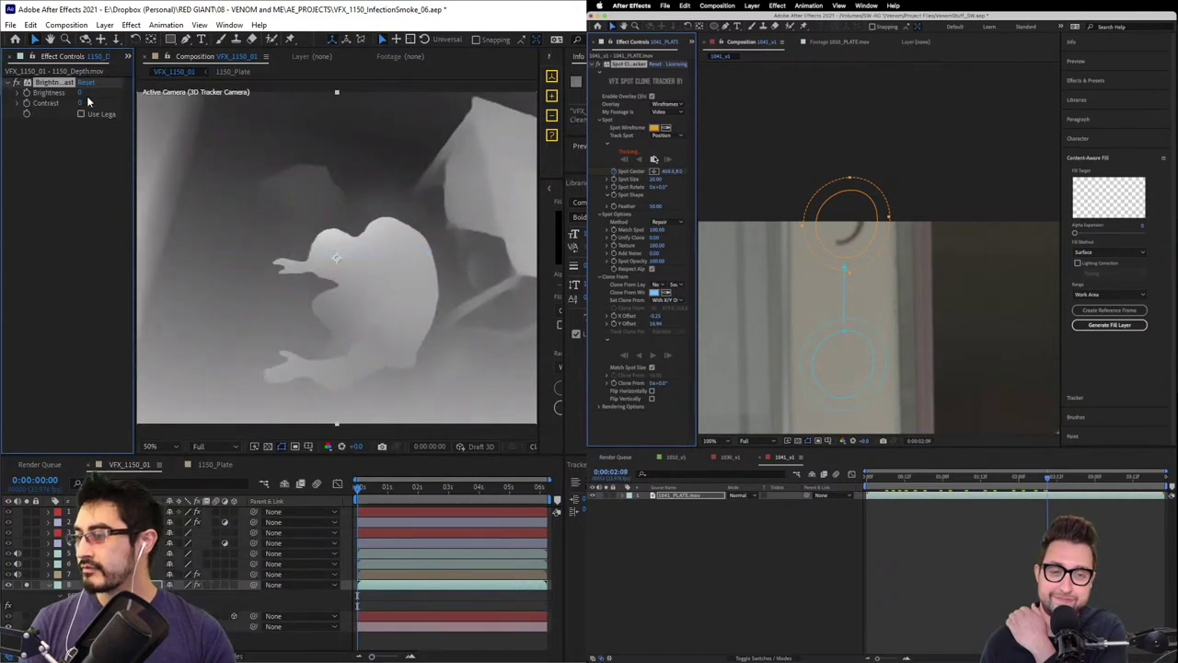
drag(135, 111, 184, 111)
scroll(324, 181, down, 1)
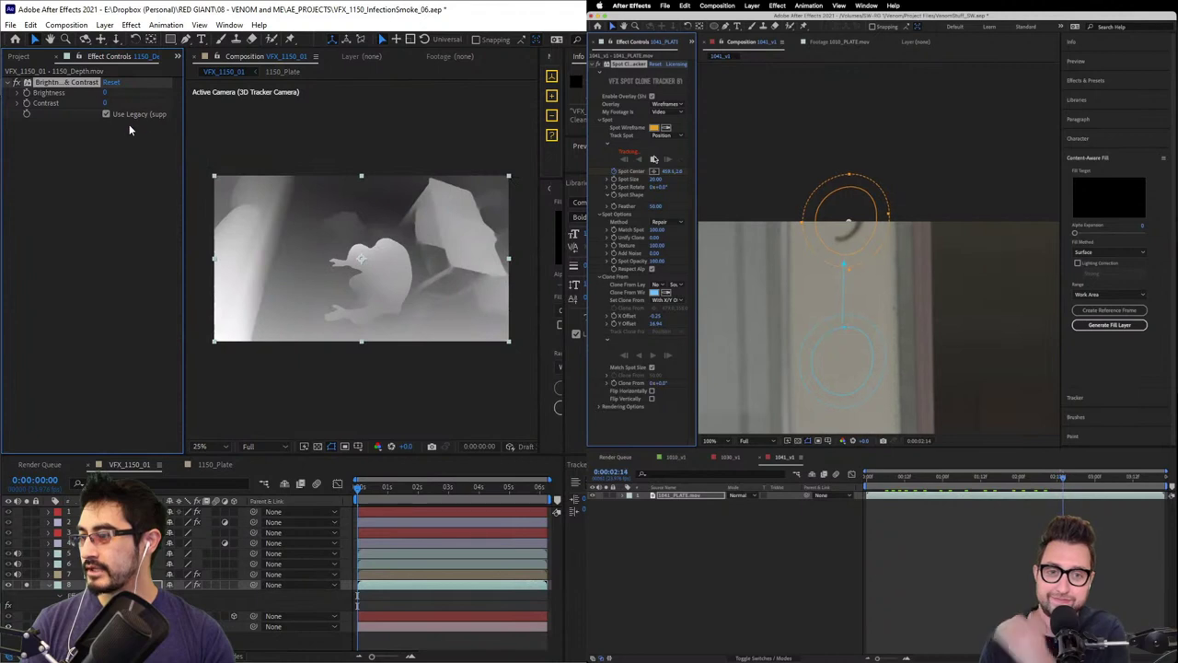
- Strengthen the depth pass by setting its Brightness to -13 and Contrast to 73
drag(106, 95, 67, 110)
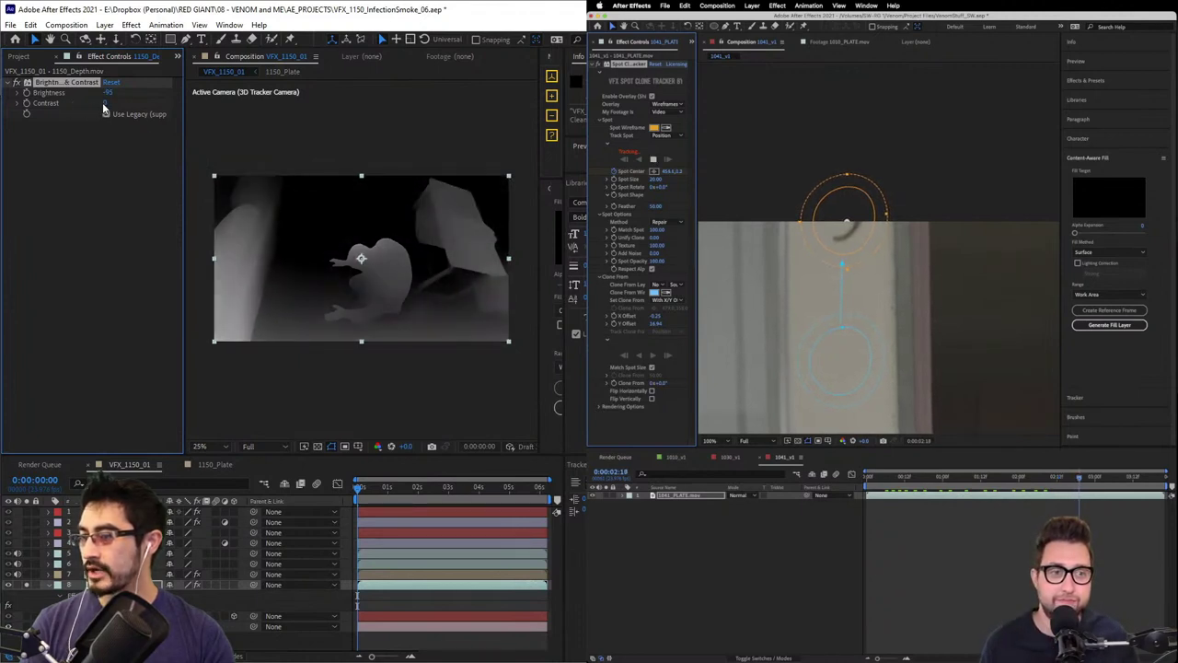
click(106, 113)
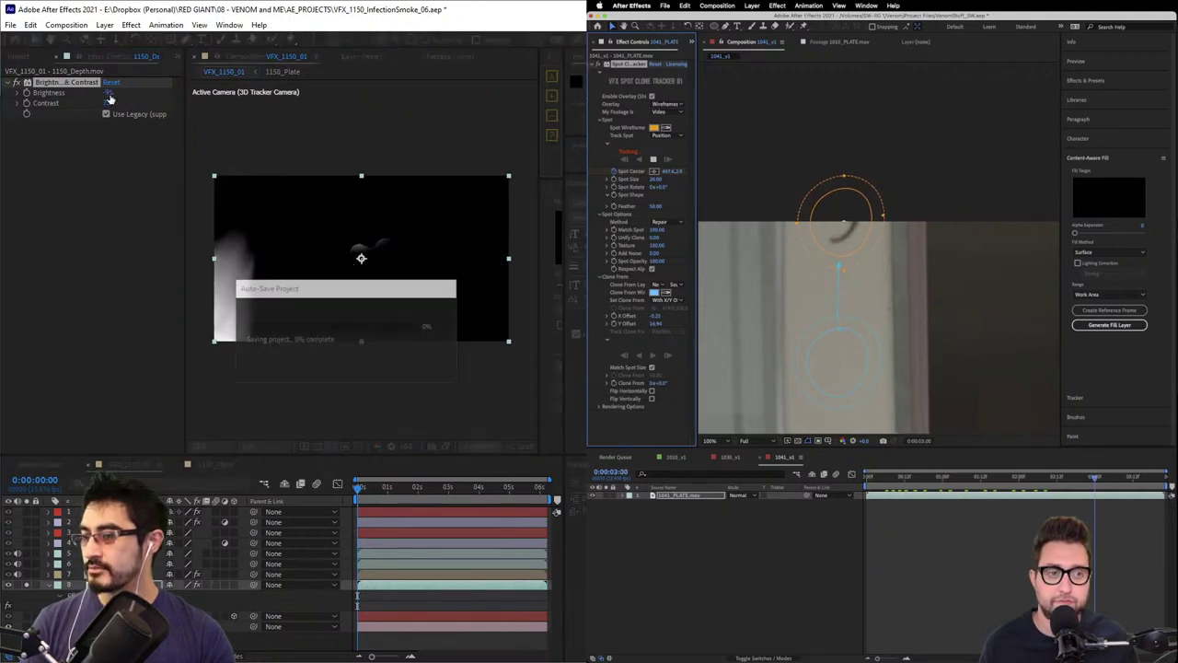
drag(107, 94, 186, 95)
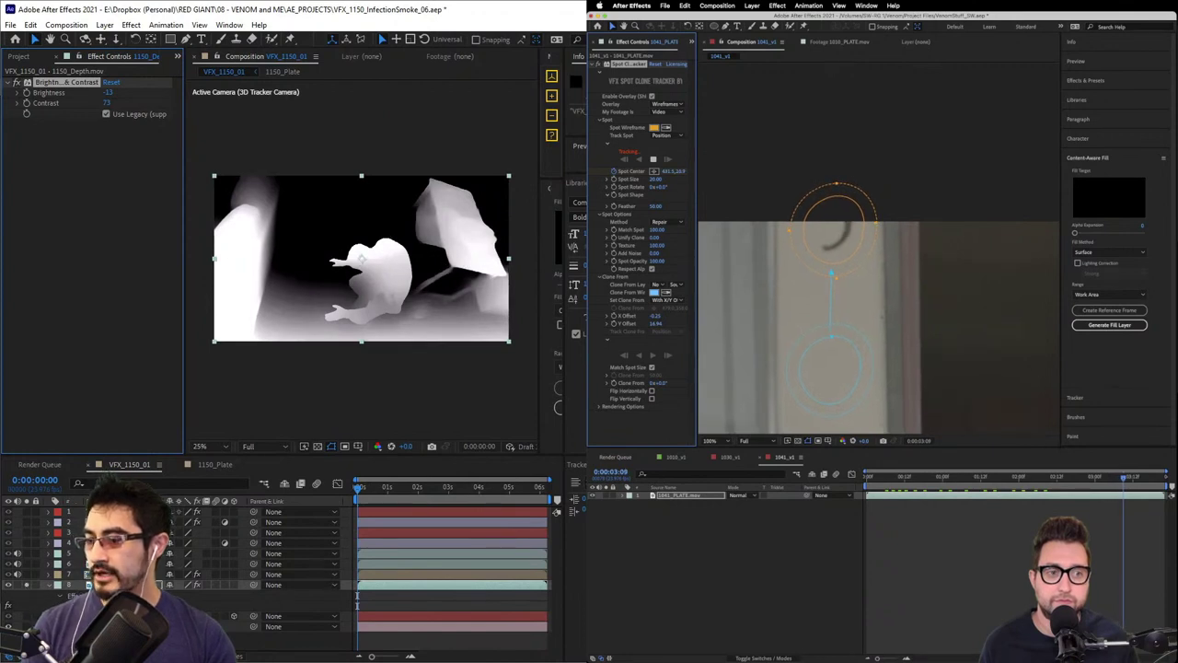
- Compare the DEEP text with the depth pass, clear both solos, and set the depth layer's Brightness to 17
click(27, 512)
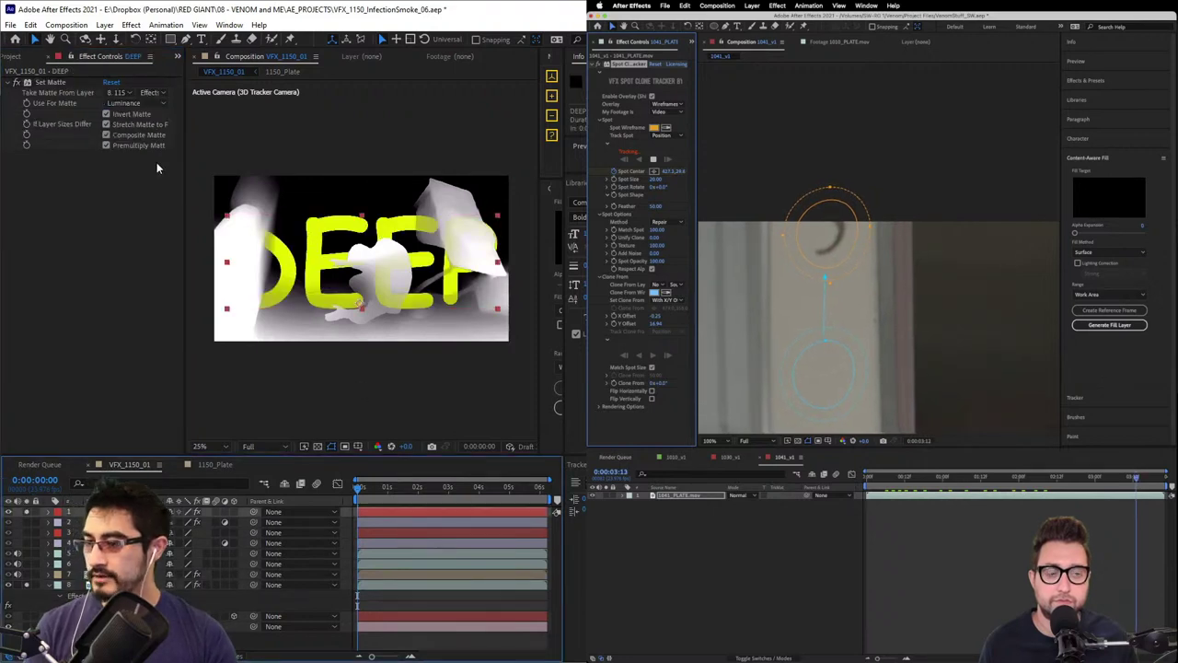
click(46, 83)
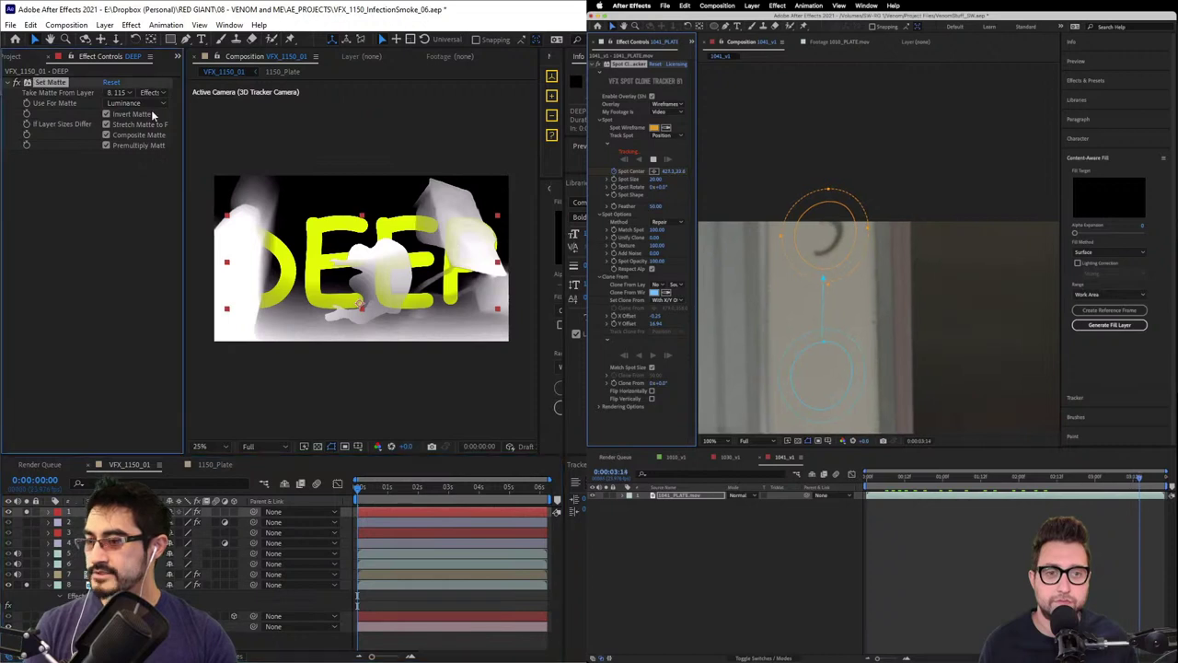
click(27, 585)
click(27, 512)
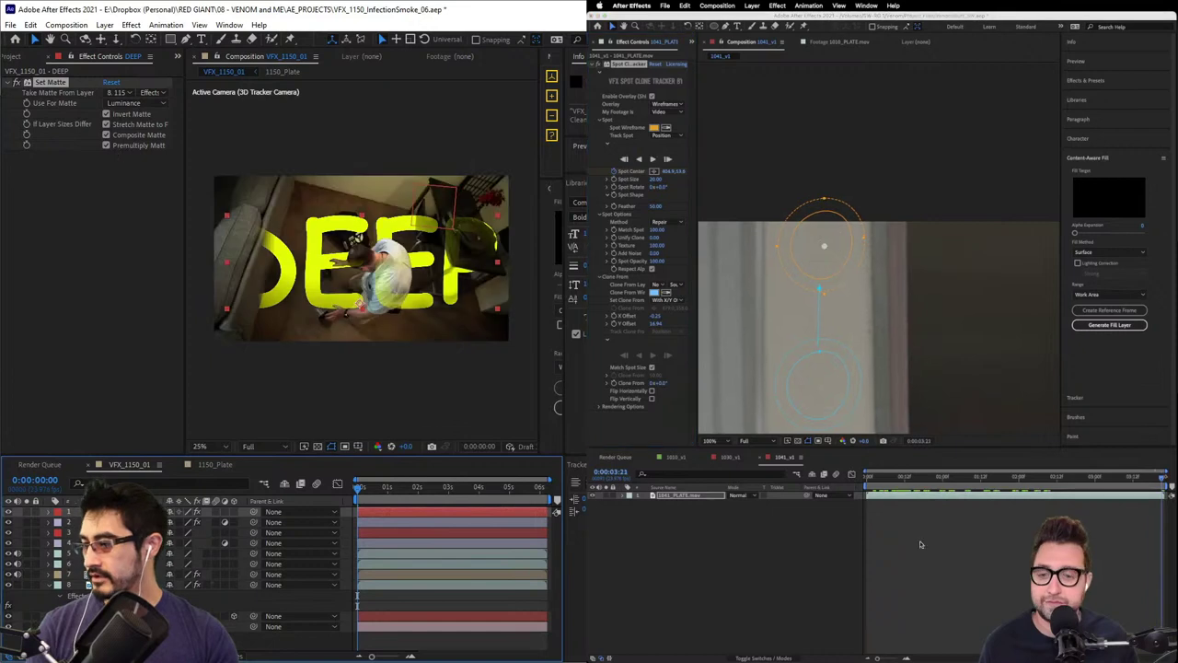
click(129, 585)
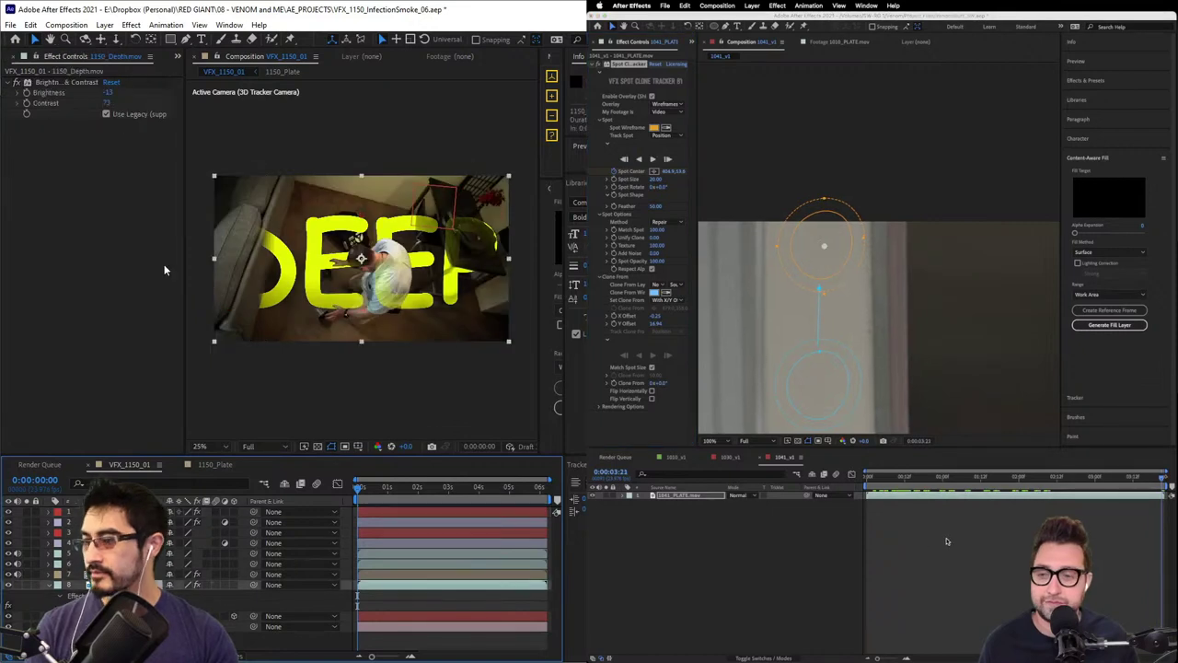
drag(108, 92, 60, 95)
- Give the 1041_v1 composition a green label in the project
click(788, 572)
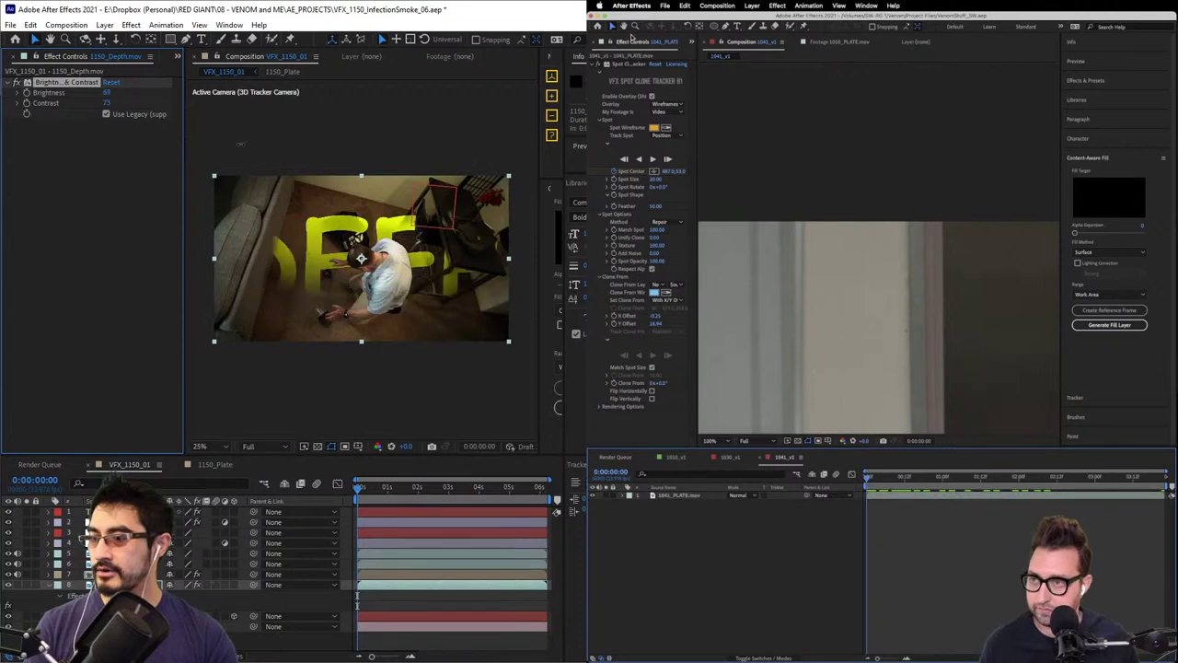
click(603, 42)
click(649, 155)
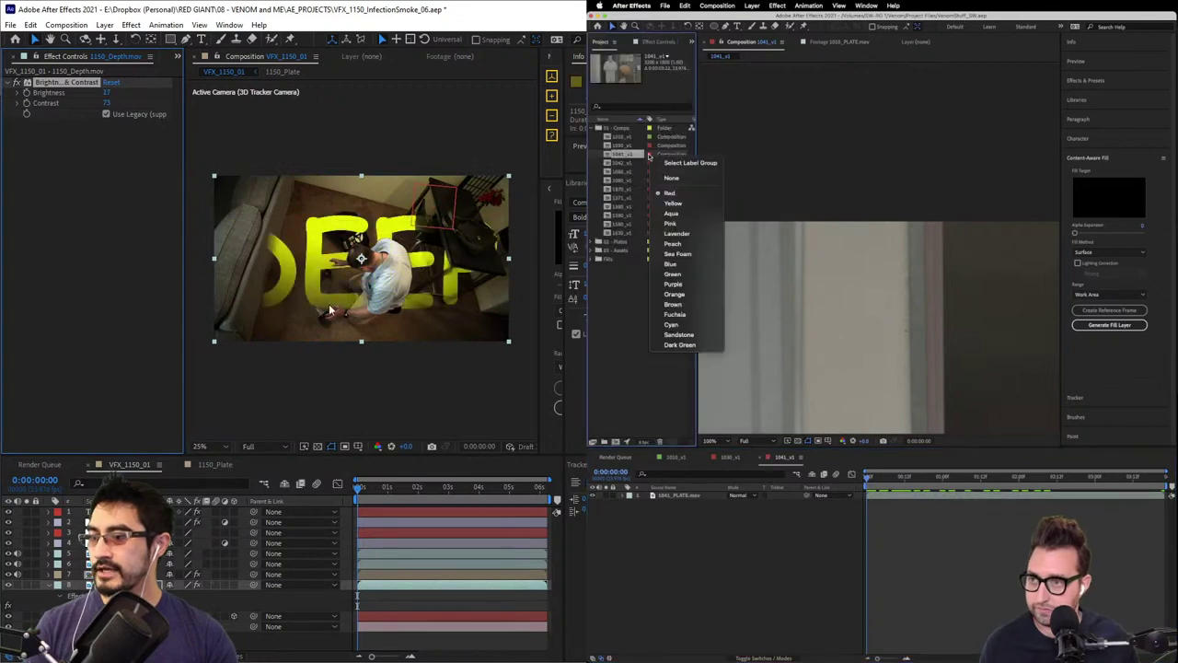
click(683, 274)
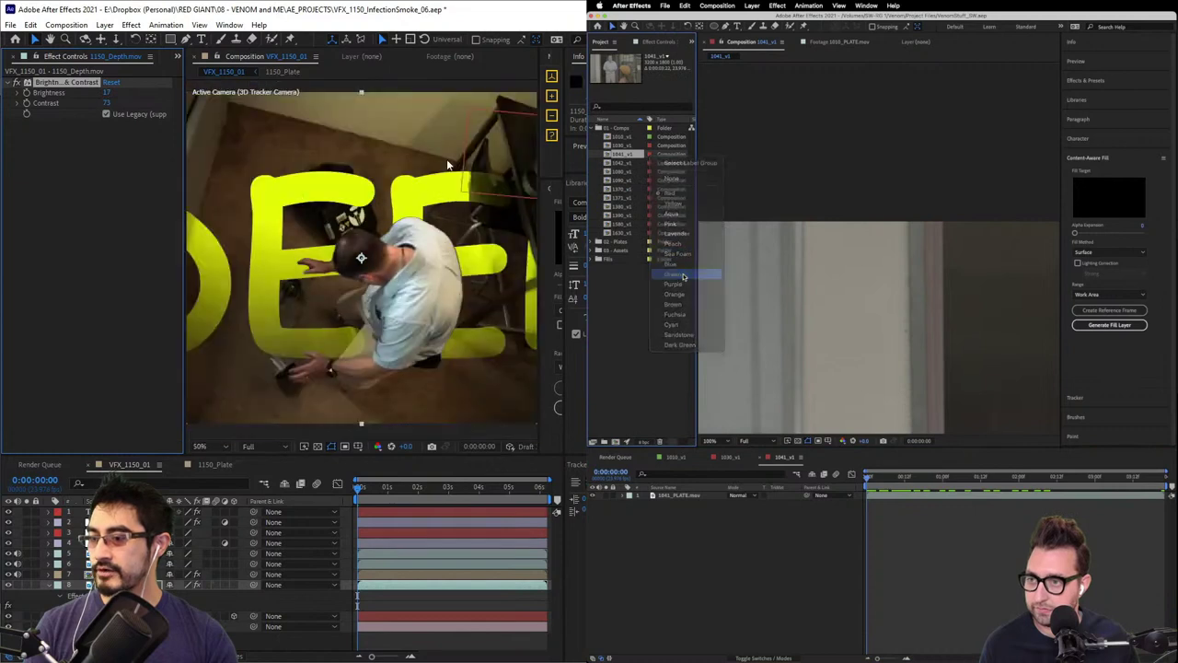
click(749, 562)
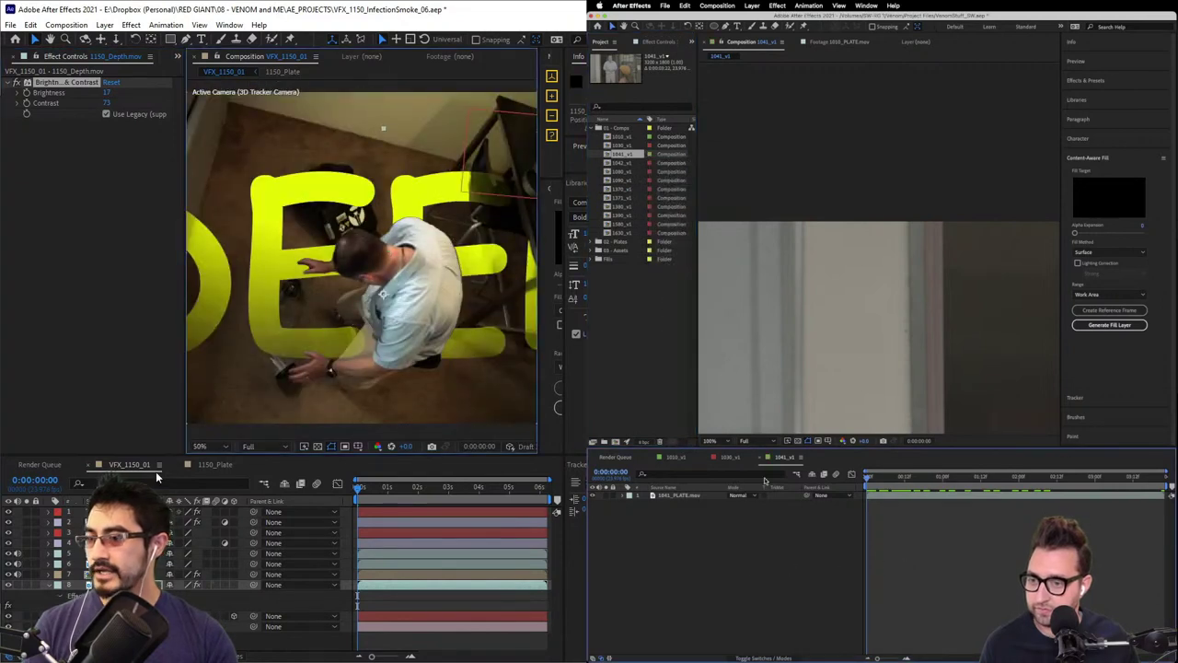
- Move the DEEP text slightly down in the frame, and delete the 1042_v1 composition from the project
click(129, 512)
scroll(361, 258, down, 3)
click(608, 163)
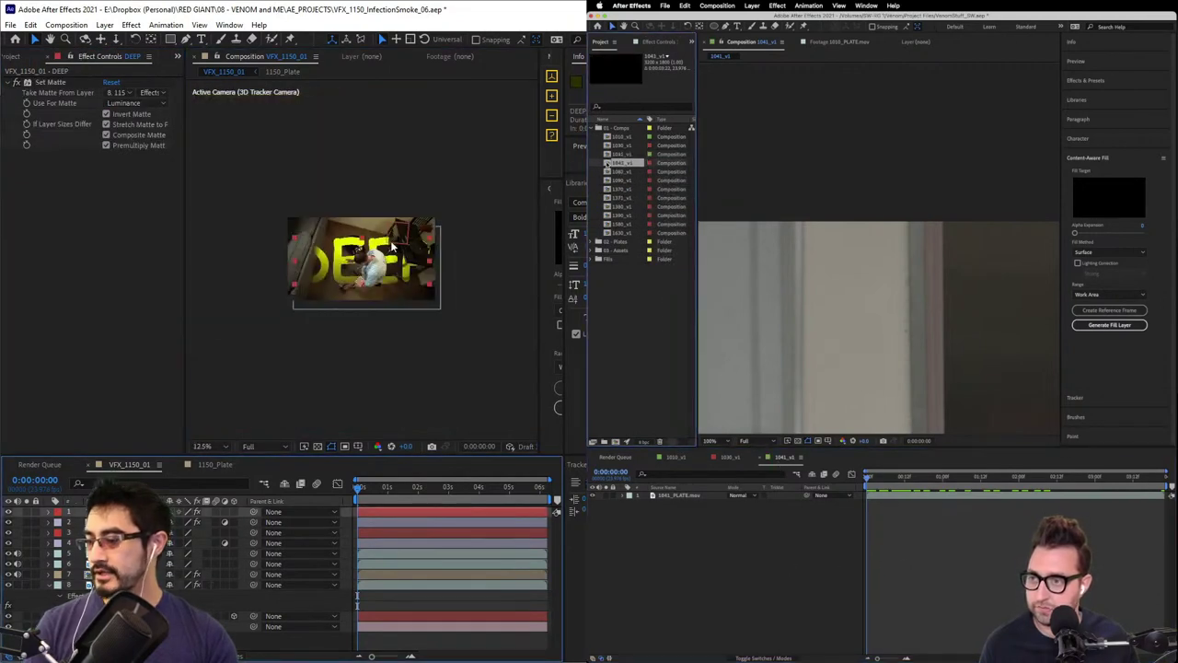
drag(392, 245, 398, 273)
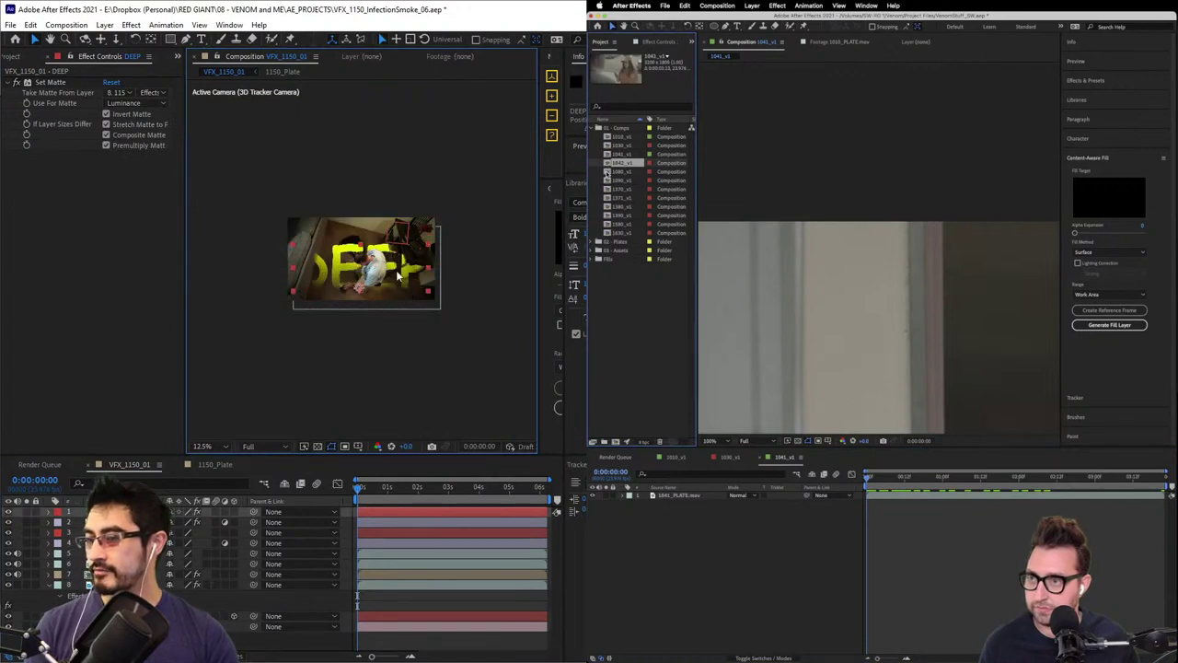
scroll(400, 260, up, 2)
key(Delete)
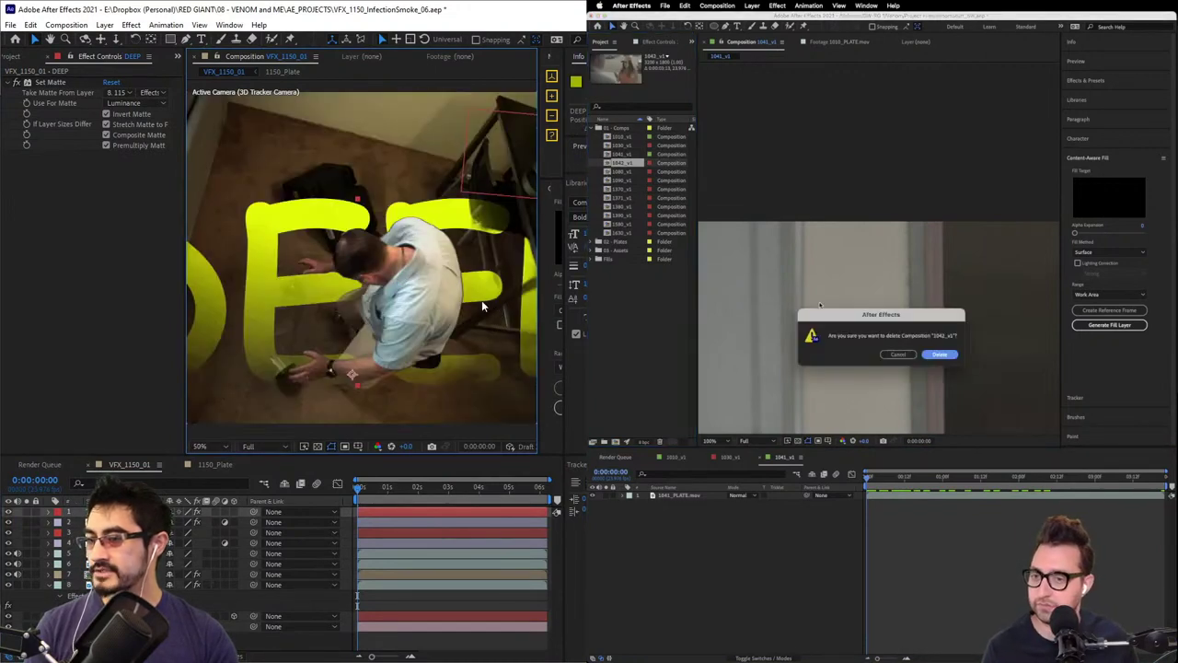
click(940, 356)
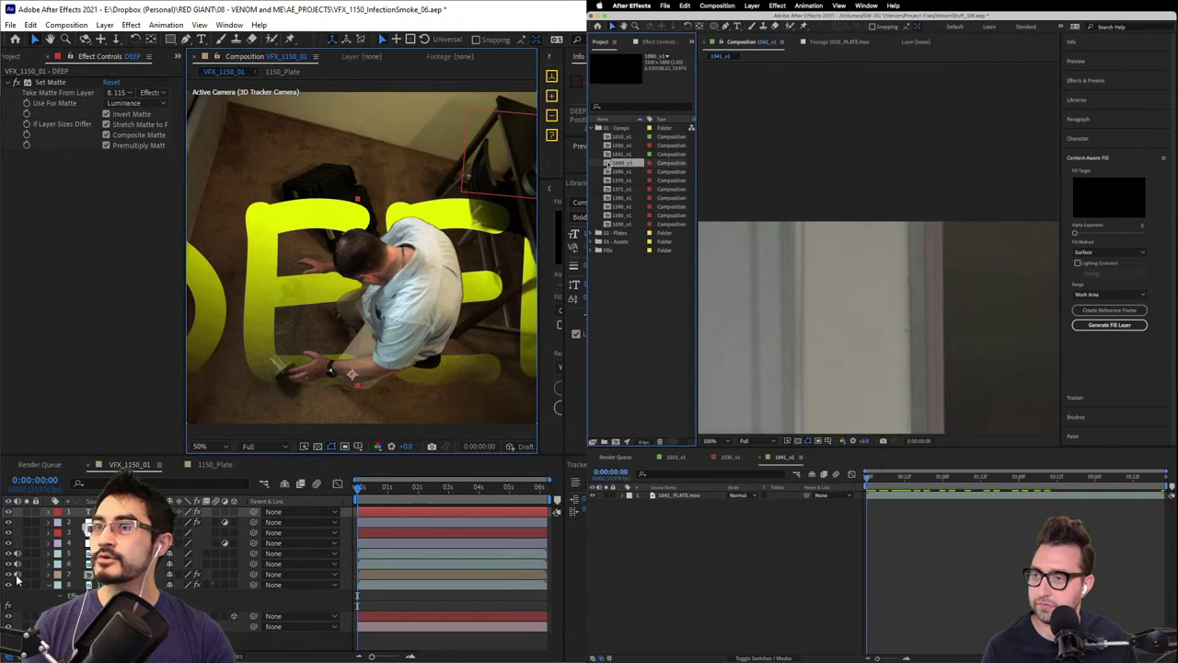
- Hide the DEEP text and bring 1150_Depth.mov to the front of the layer stack, and delete the 1080_v1 composition
click(8, 512)
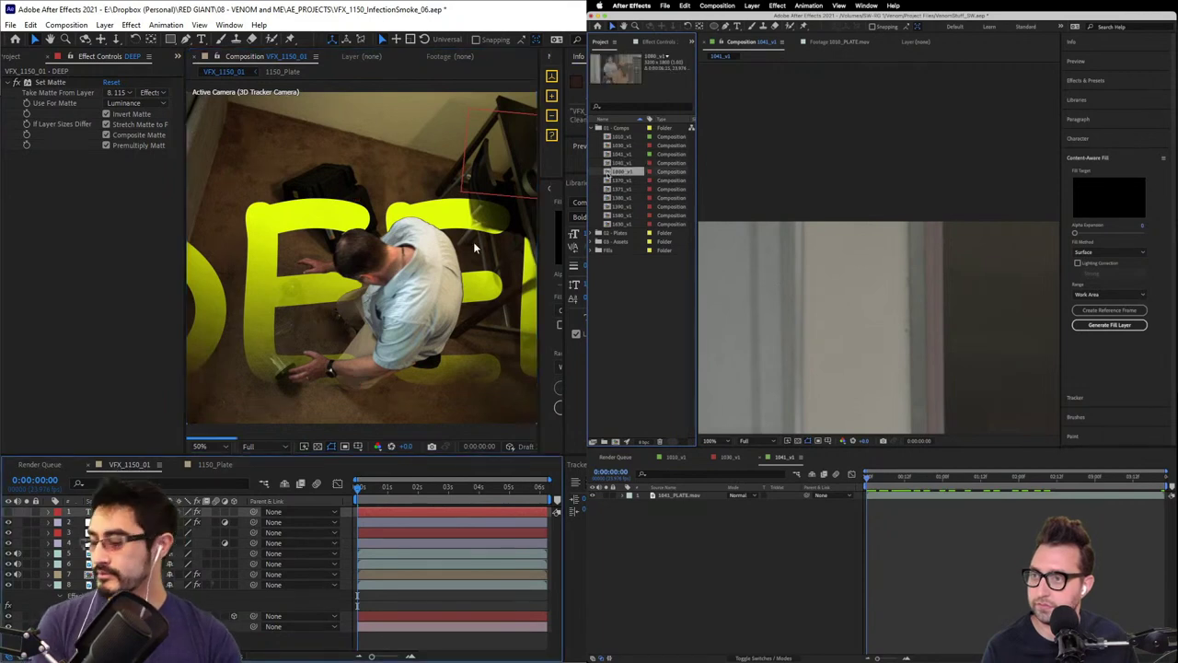
scroll(470, 265, down, 2)
click(607, 163)
click(152, 584)
key(Delete)
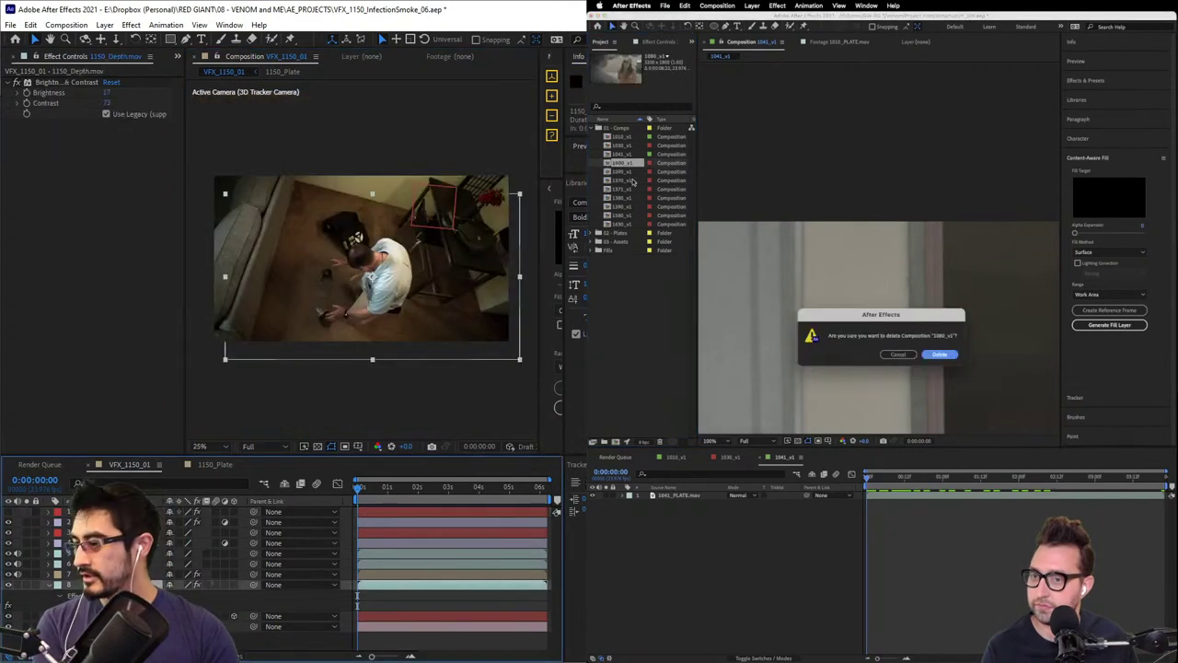
click(940, 355)
key(ctrl+shift+bracketright)
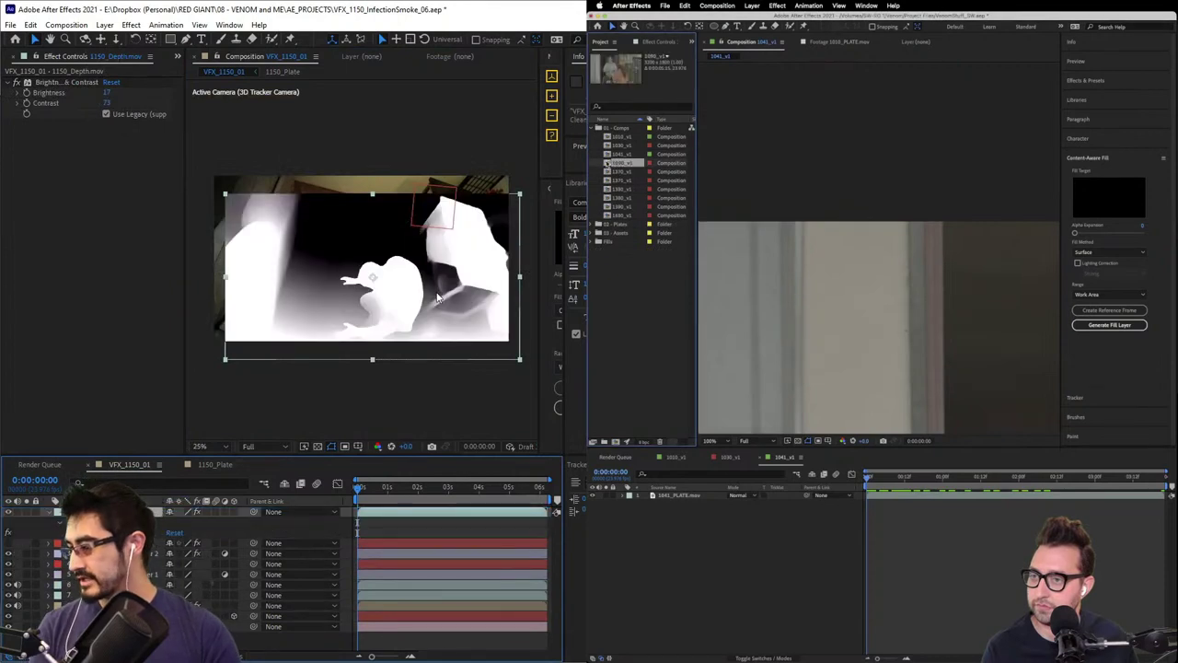
- Change the blending mode of 1150_Depth.mov so its dark areas darken the plate, and open the 1090_v1 composition
right_click(432, 287)
double_click(609, 162)
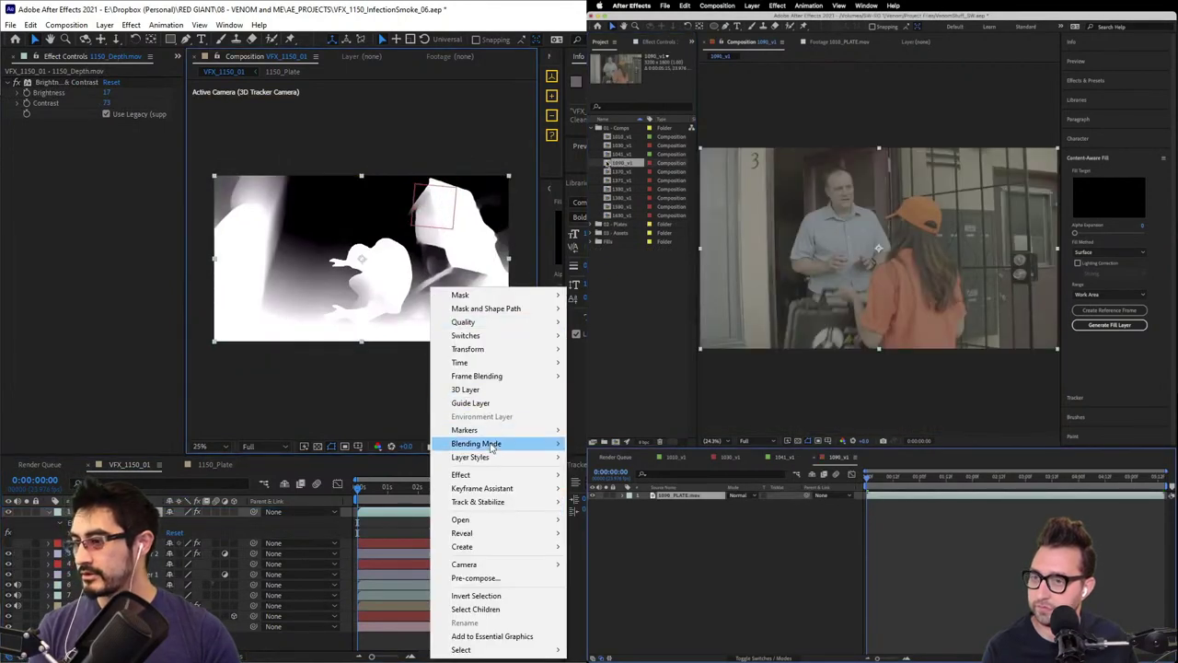
mouse_move(497, 448)
click(576, 183)
- Apply Spot Clone Tracker to 1090_PLATE.mov, and set the depth layer's Brightness to 13
click(685, 502)
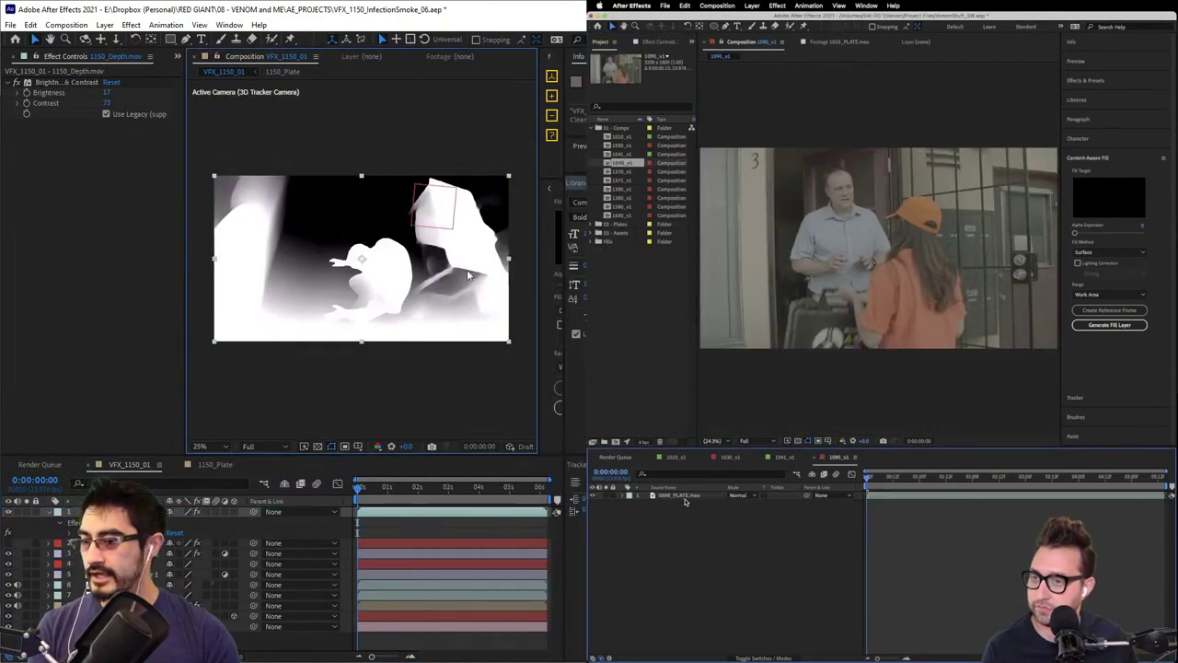
click(1093, 80)
scroll(527, 266, up, 1)
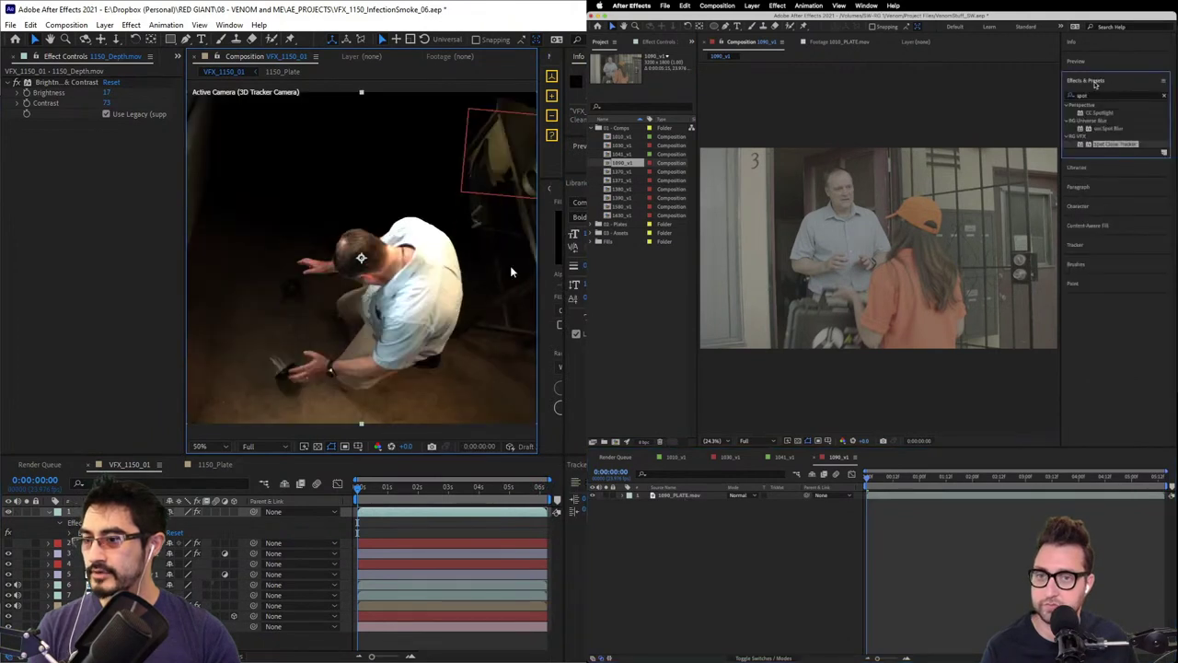
scroll(510, 265, down, 2)
drag(1081, 145, 813, 420)
drag(108, 92, 53, 107)
drag(682, 510, 679, 501)
drag(53, 108, 37, 114)
drag(679, 501, 677, 497)
drag(78, 108, 133, 118)
scroll(488, 310, up, 3)
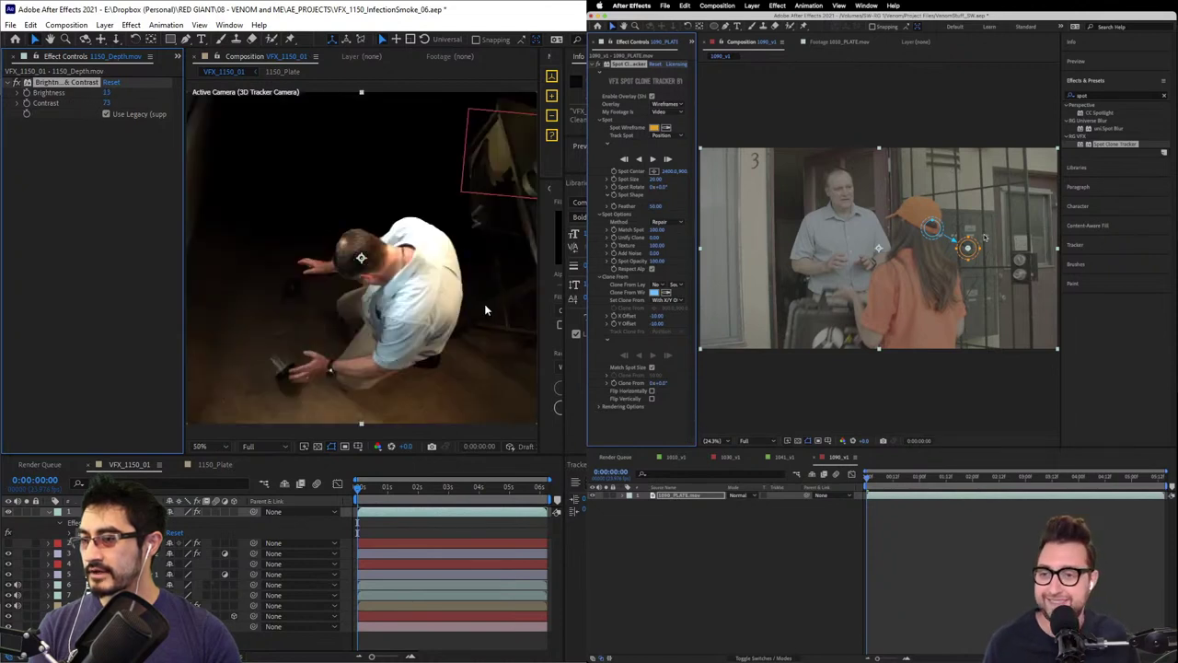
- Place the clone spot high on the pale doorpost with its source just below, and set the depth layer's Brightness to -46
drag(183, 203, 128, 214)
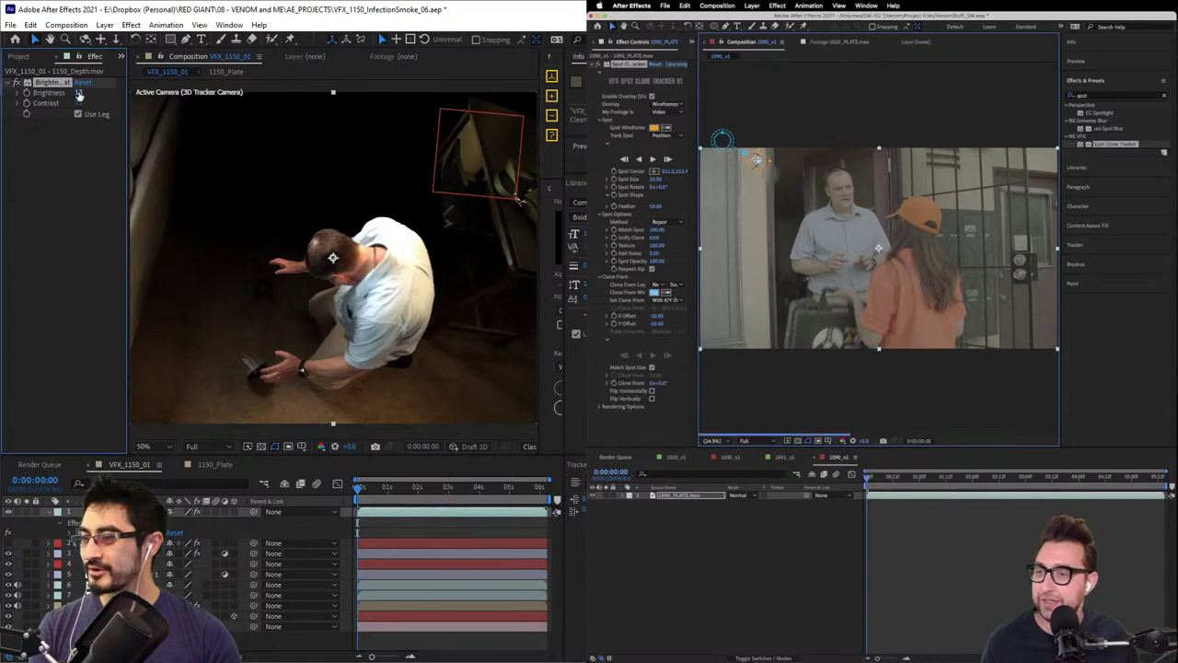
mouse_move(79, 95)
mouse_down()
mouse_move(115, 94)
mouse_move(67, 95)
mouse_up()
drag(724, 147, 752, 196)
mouse_move(67, 95)
mouse_down()
mouse_move(42, 94)
mouse_move(74, 103)
mouse_move(73, 123)
mouse_move(103, 103)
mouse_up()
scroll(752, 196, up, 2)
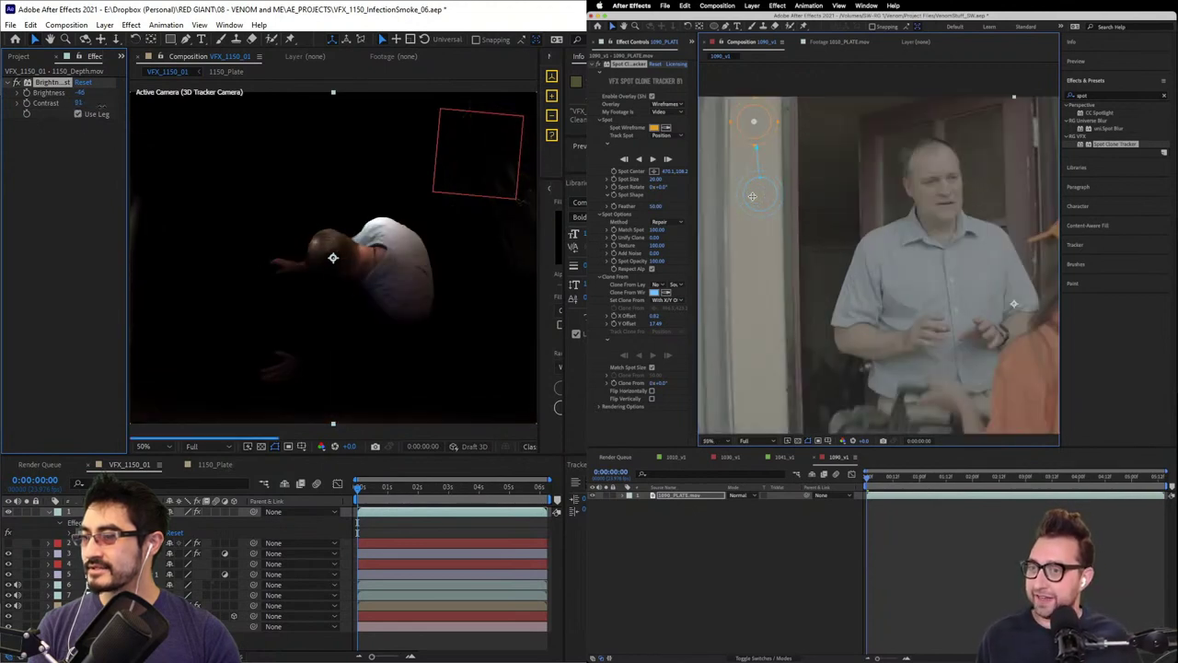
- Adjust the clone spot's position and shape on the doorpost, and set the depth layer's Brightness to -20 and Contrast to 94
drag(835, 189, 907, 229)
click(85, 93)
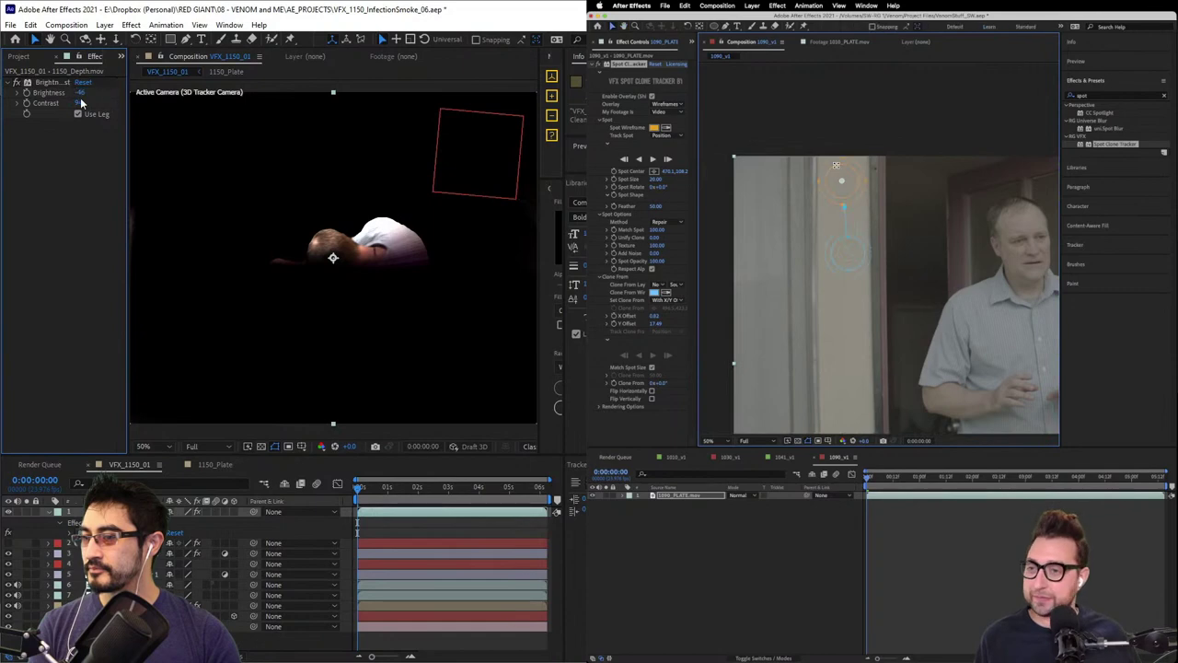
drag(81, 92, 119, 93)
mouse_move(849, 182)
mouse_down()
mouse_move(866, 239)
mouse_move(854, 176)
mouse_up()
drag(84, 106, 186, 92)
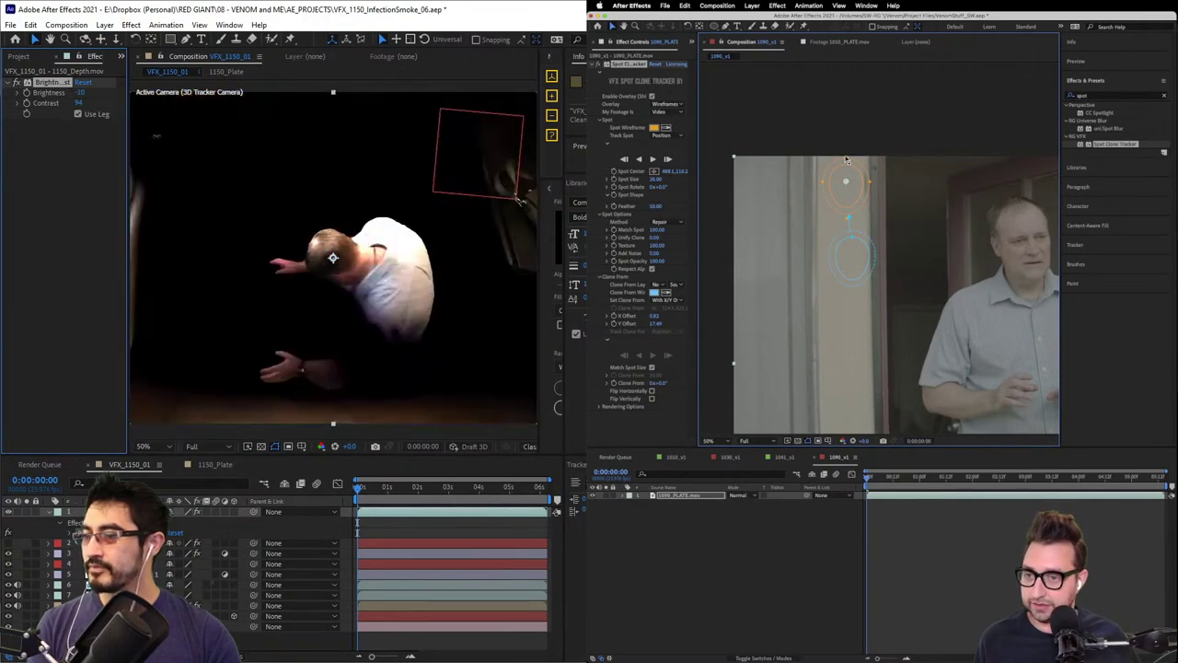
- Remove the Brightness & Contrast effect from the 1150_Depth.mov layer
key(Delete)
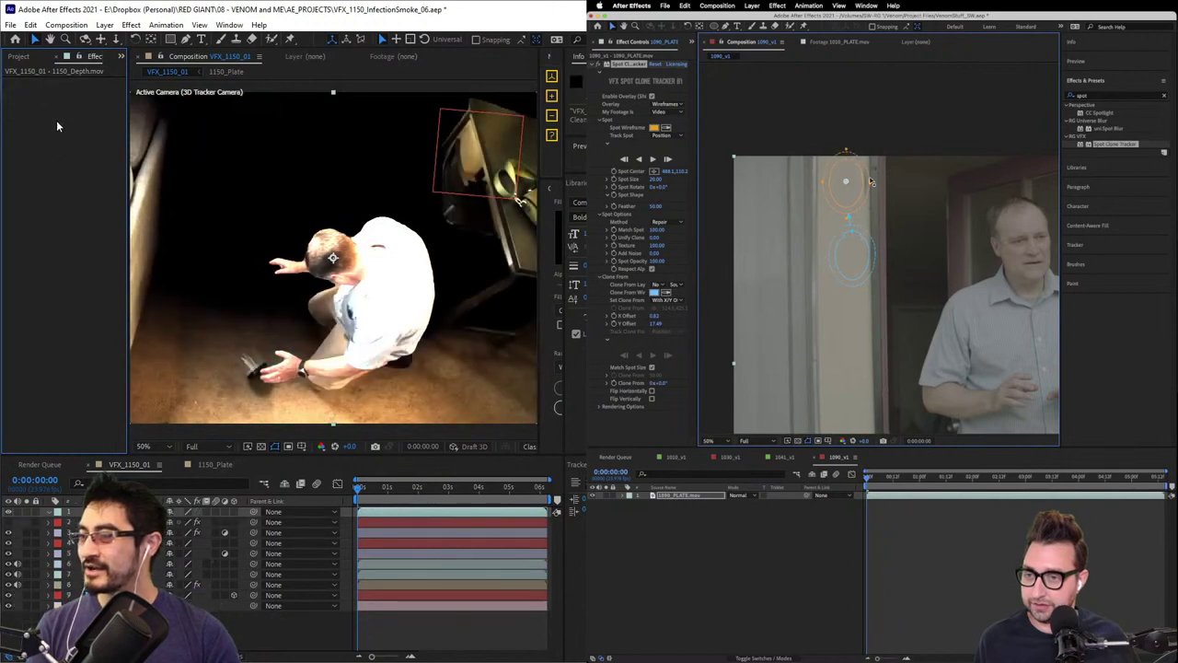
click(120, 512)
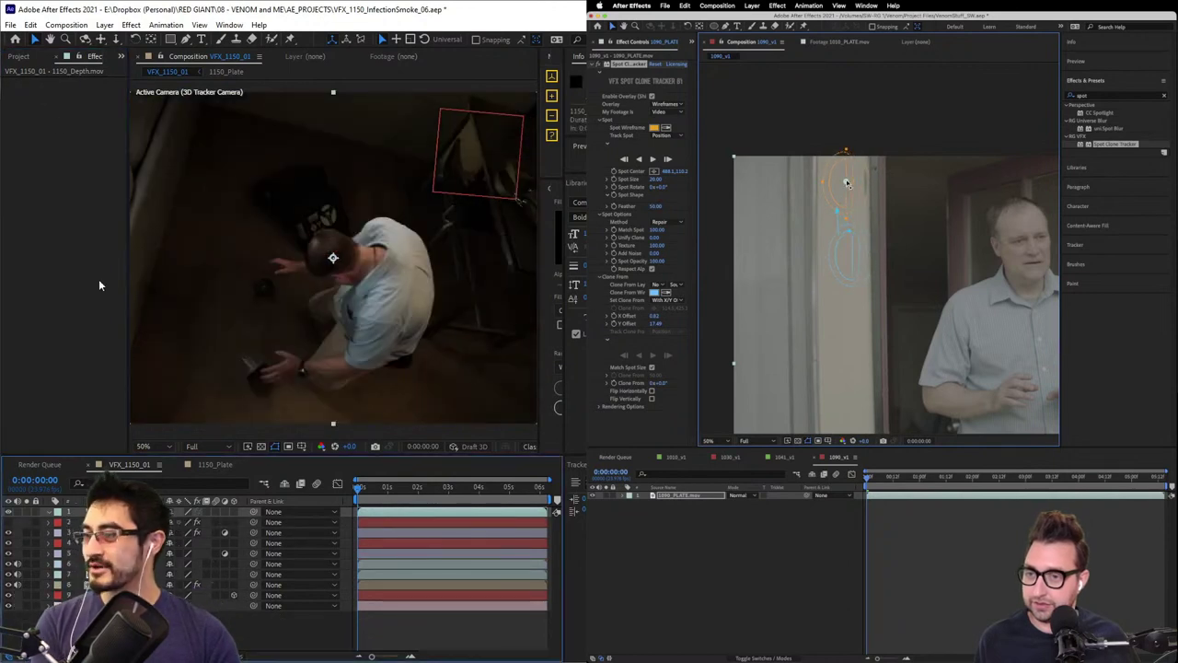
- Open the recent project VFX_1150_InfectionSmoke_05.aep, discarding the changes to the current project
click(11, 25)
mouse_move(55, 80)
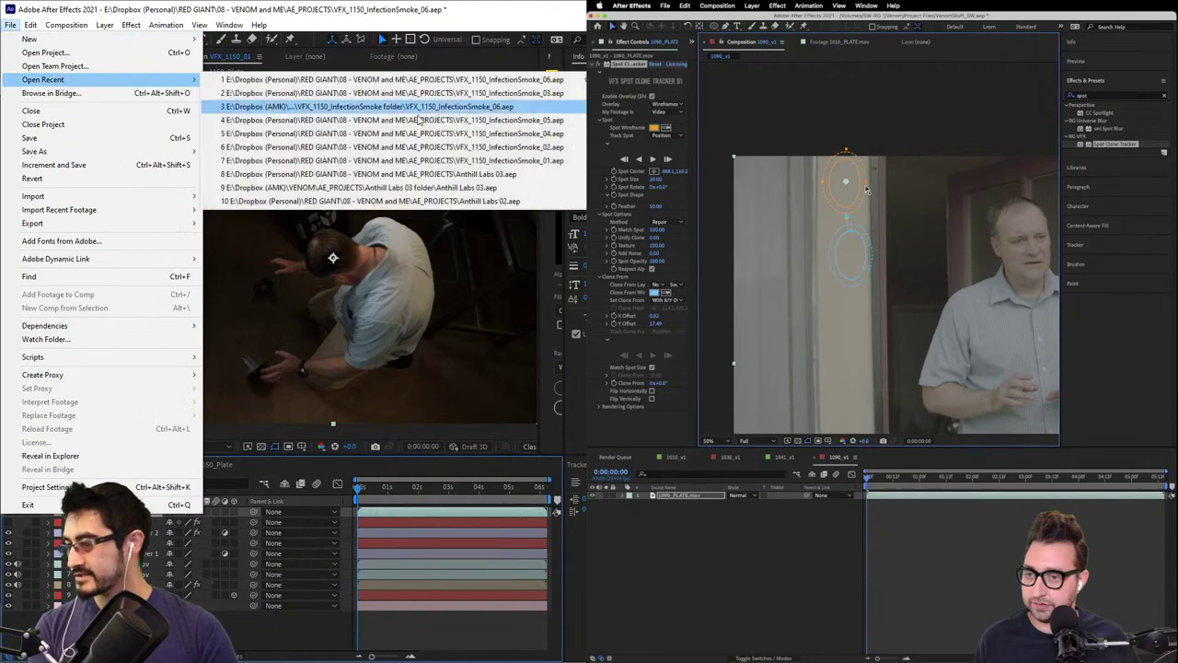
click(460, 106)
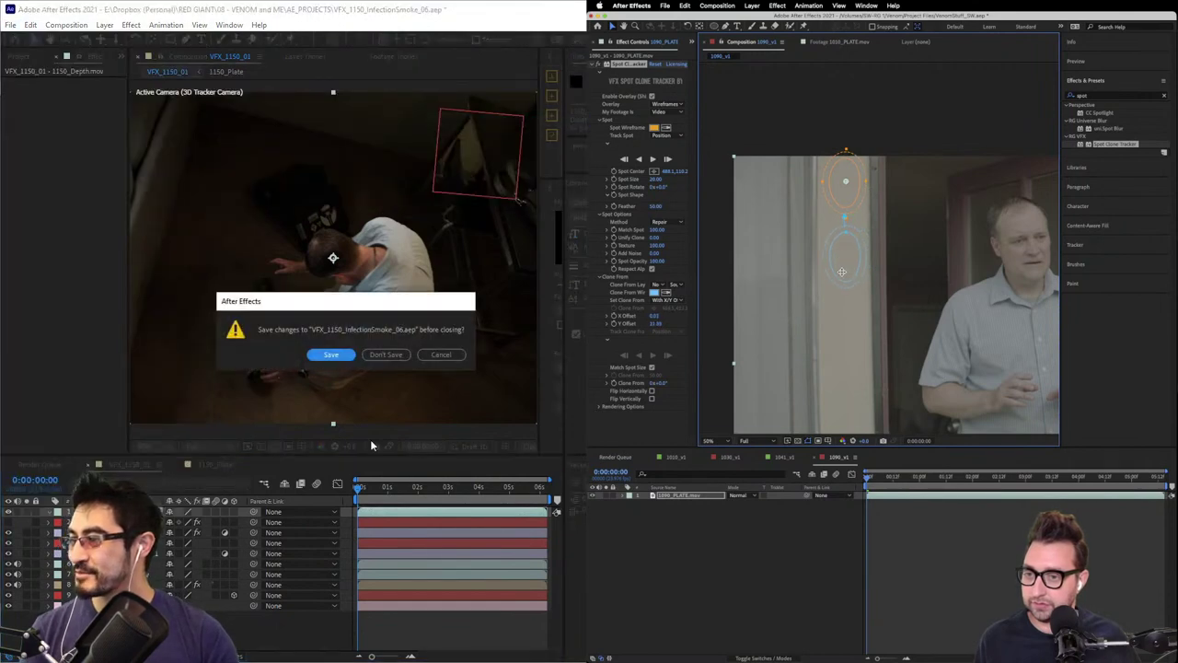
click(378, 359)
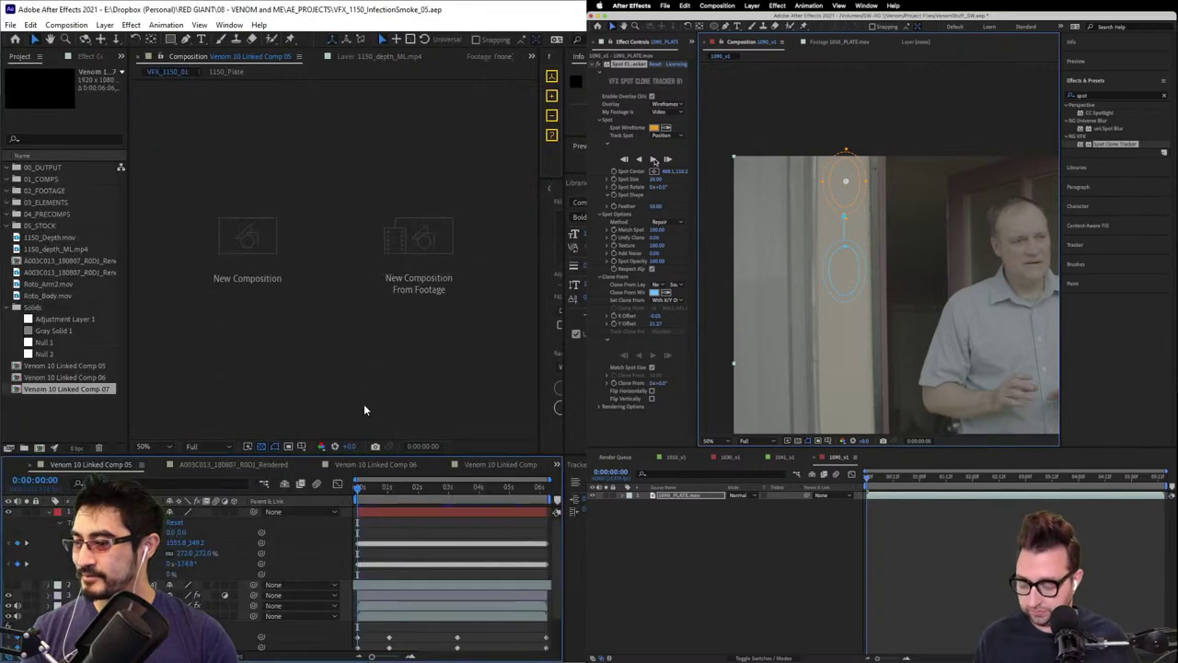
- Look through the Venom 10 Linked Comp 06 and 07 compositions, and return to Venom 10 Linked Comp 05
click(389, 469)
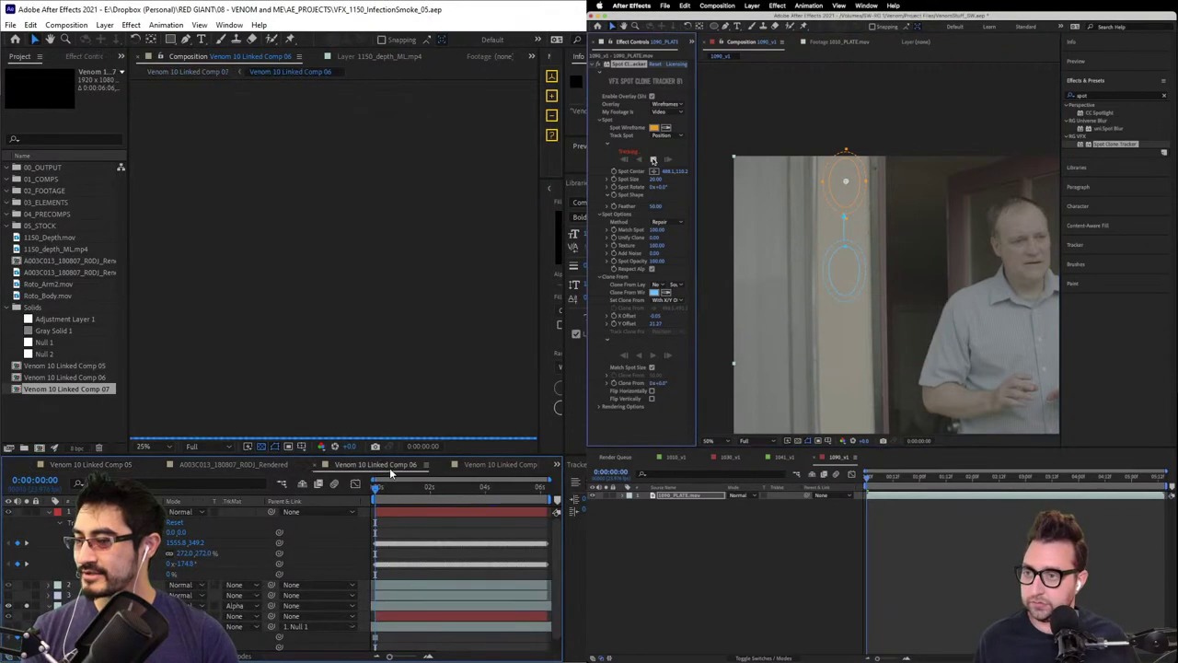
click(490, 468)
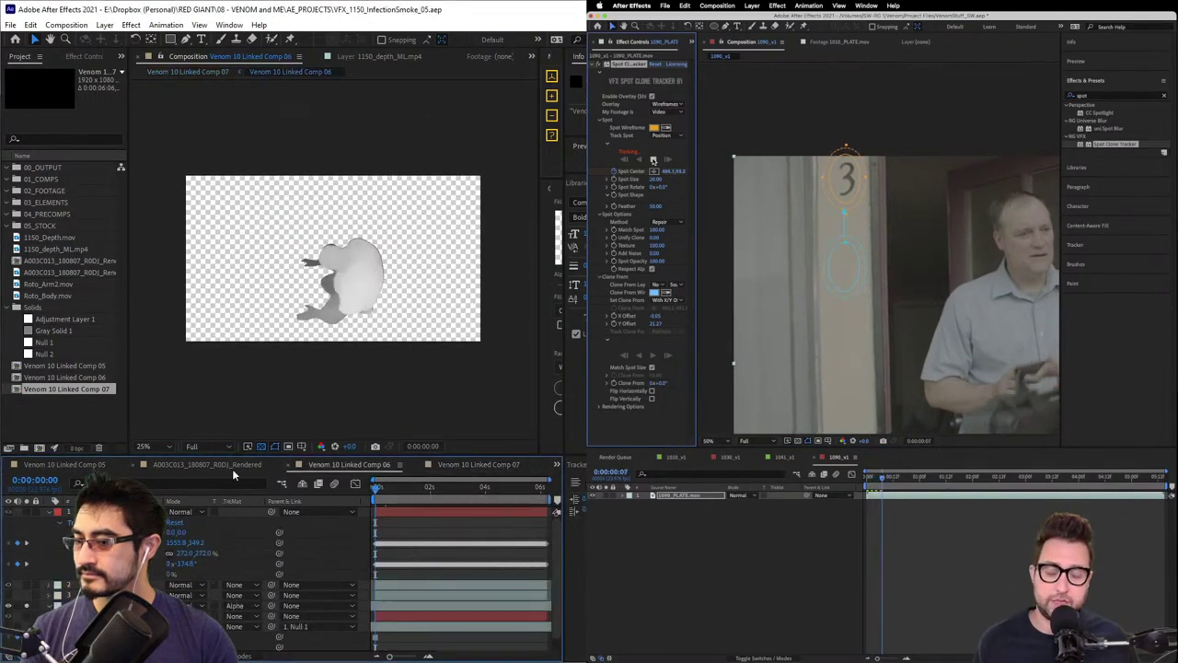
click(61, 465)
click(61, 466)
- Open the file import dialog and browse from the CLIPS folder up to its parent VENOM folder
double_click(77, 417)
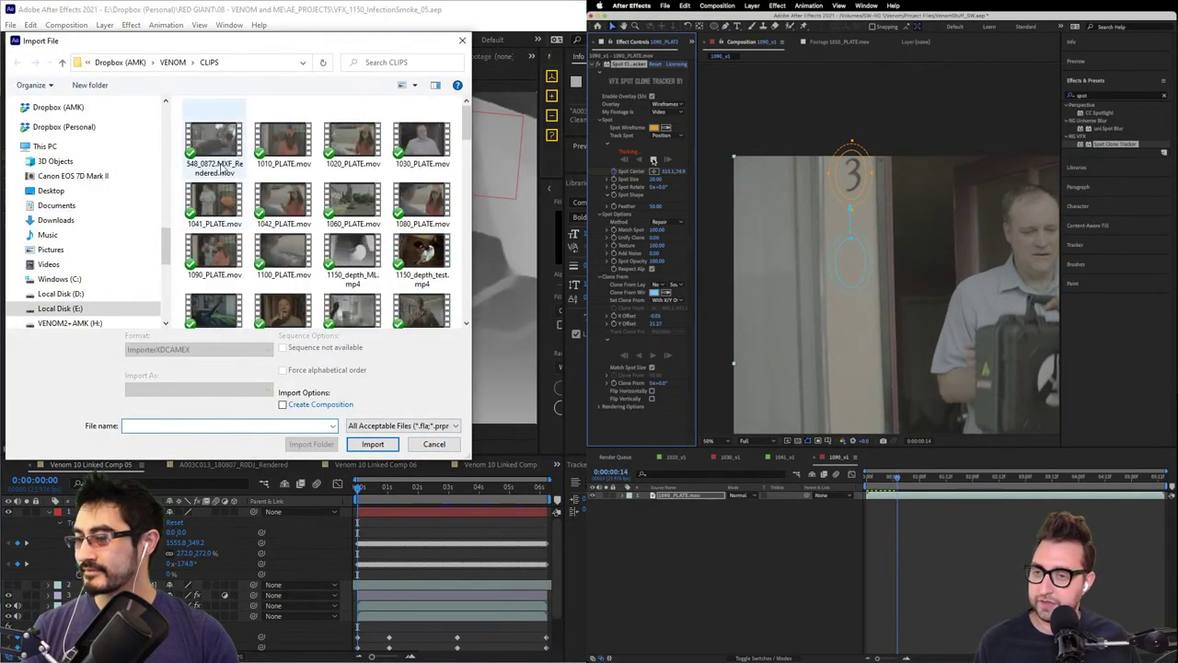
click(173, 61)
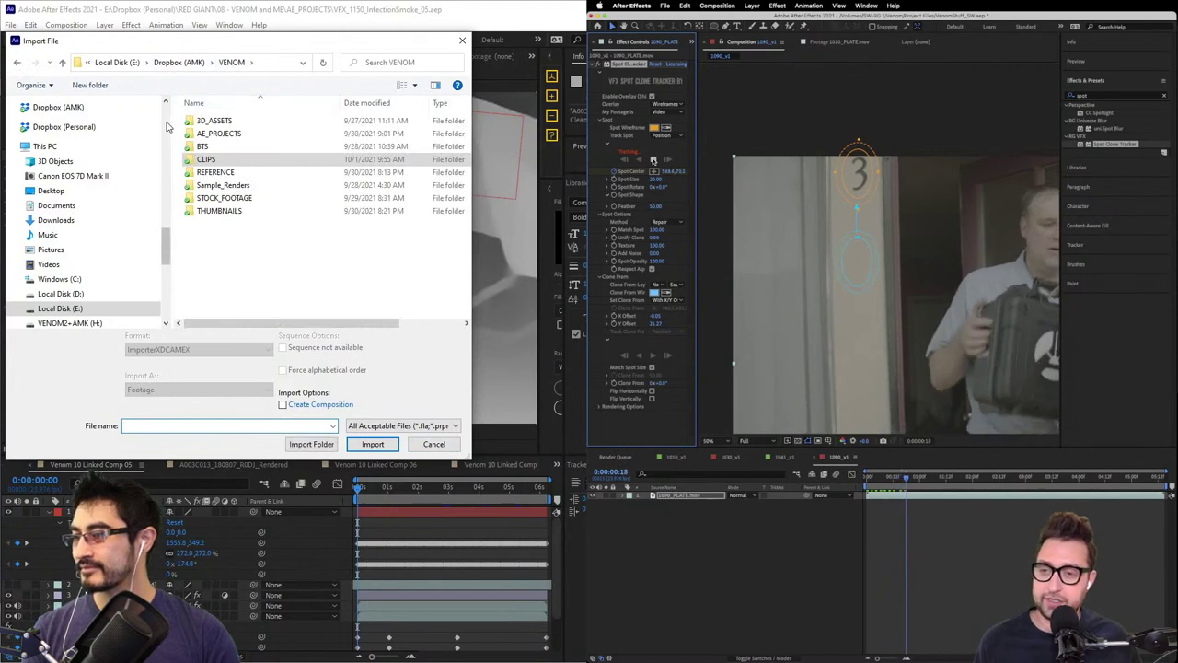
scroll(169, 126, up, 5)
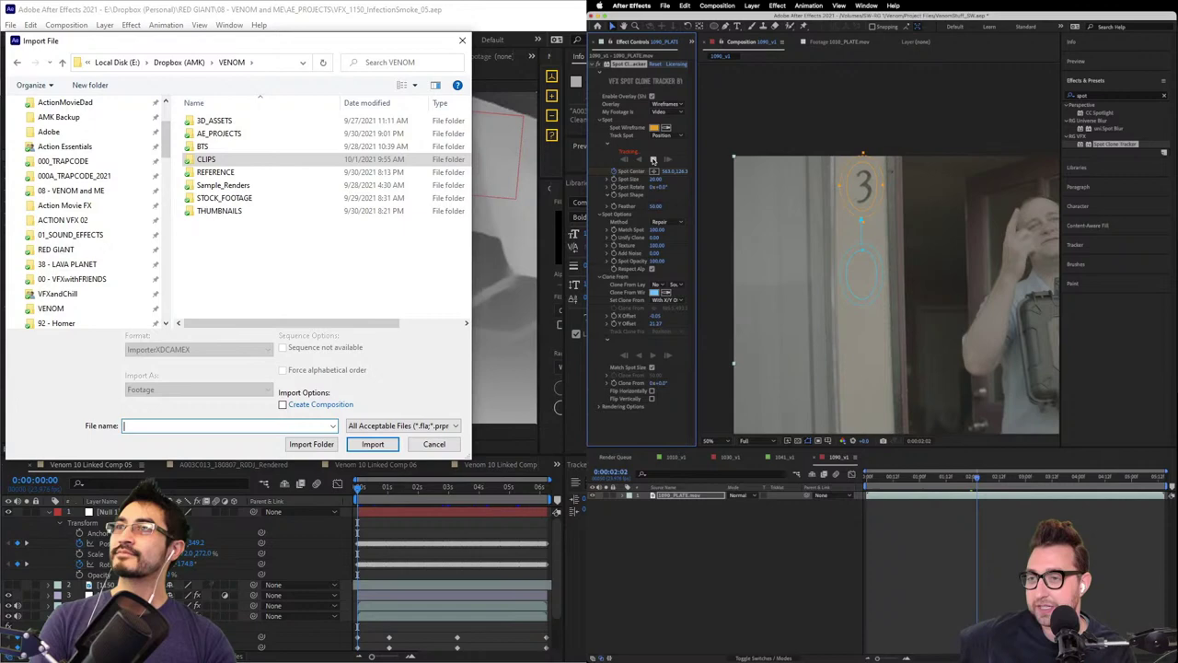
- Switch to the browser's Runway Assets page, look over the recent depth transforms, and highlight the page's web address
drag(585, 4, 387, 43)
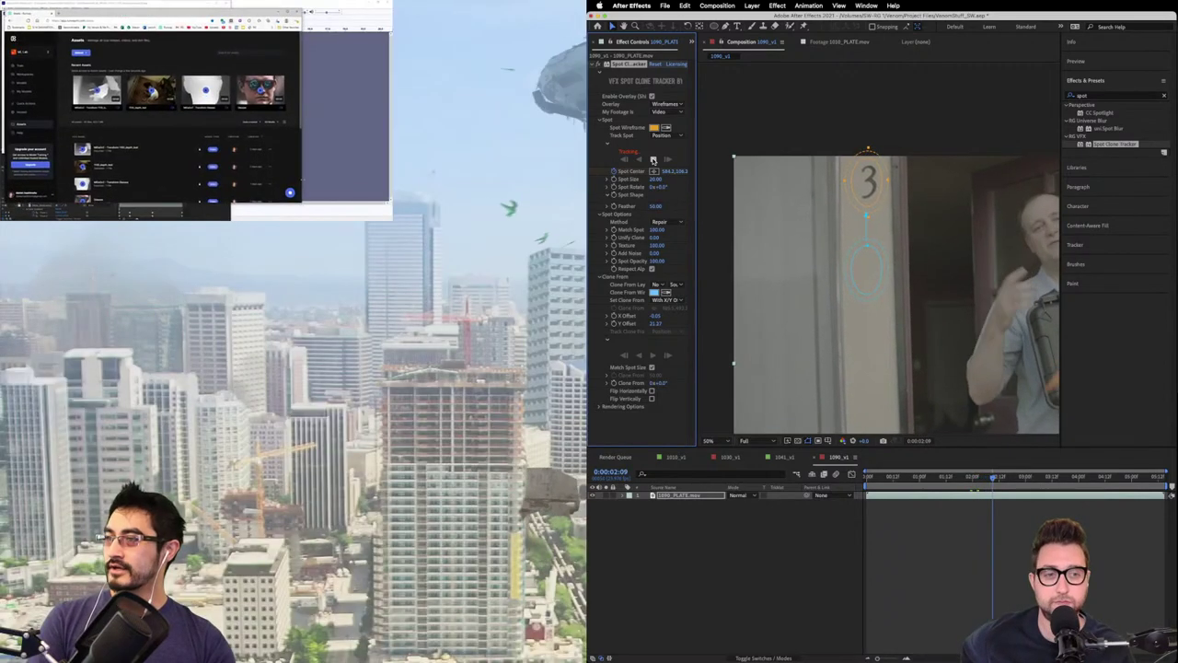
scroll(184, 147, down, 4)
scroll(184, 147, up, 4)
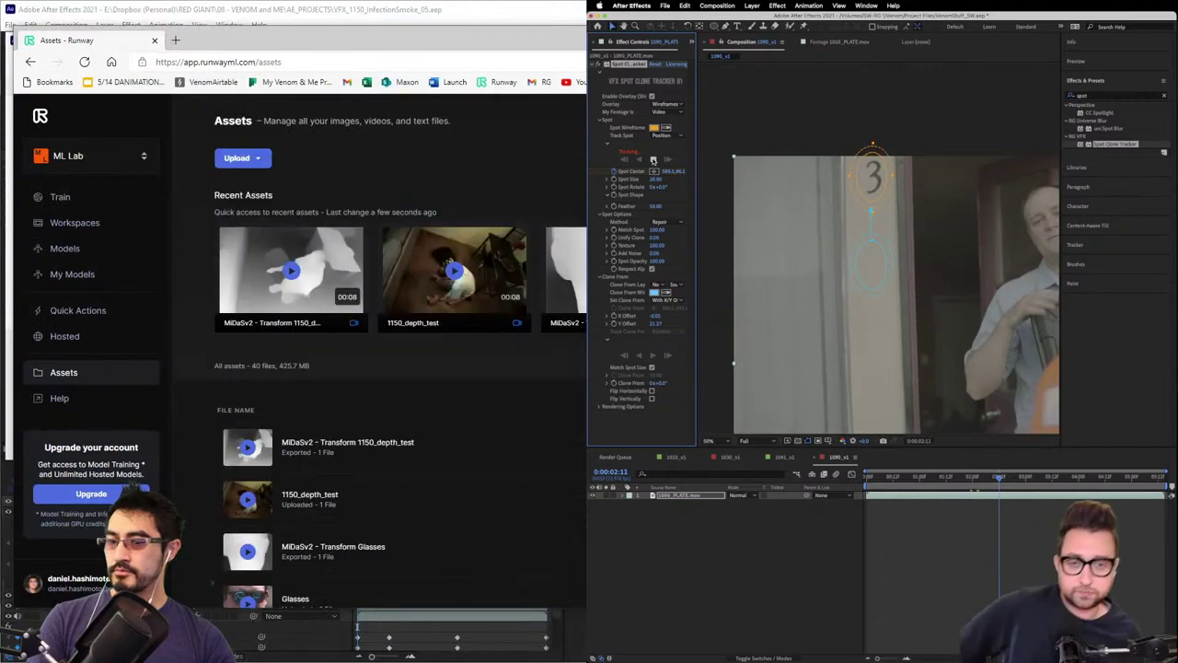
mouse_move(586, 307)
mouse_down()
mouse_move(557, 306)
mouse_move(587, 308)
mouse_up()
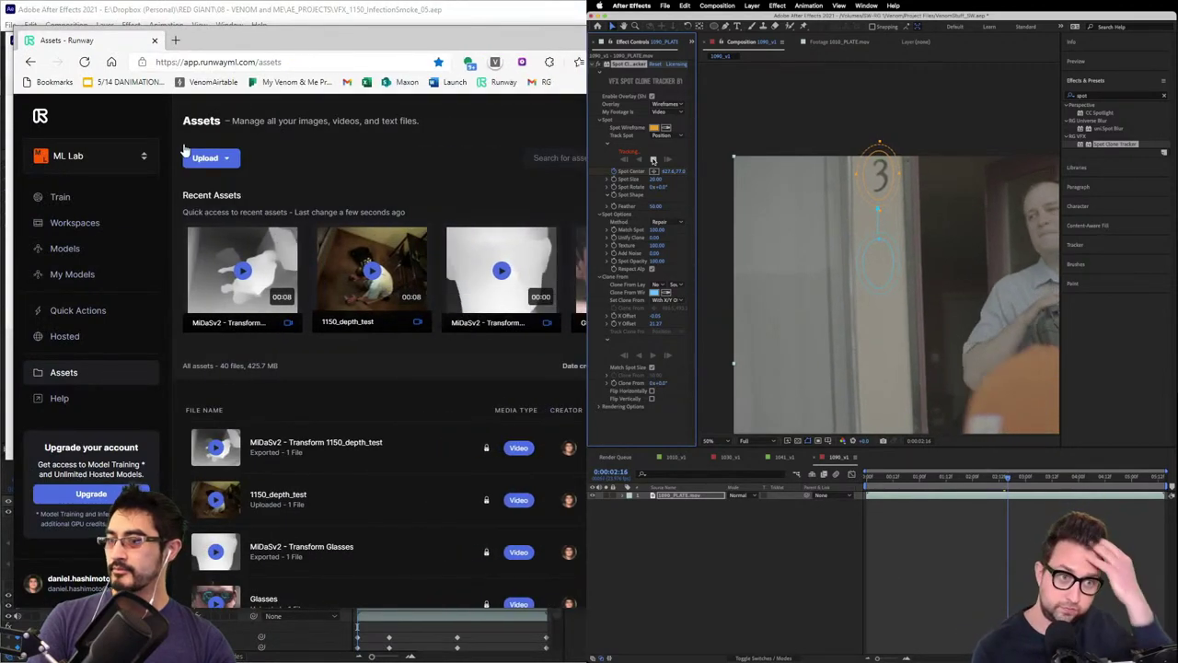
click(166, 64)
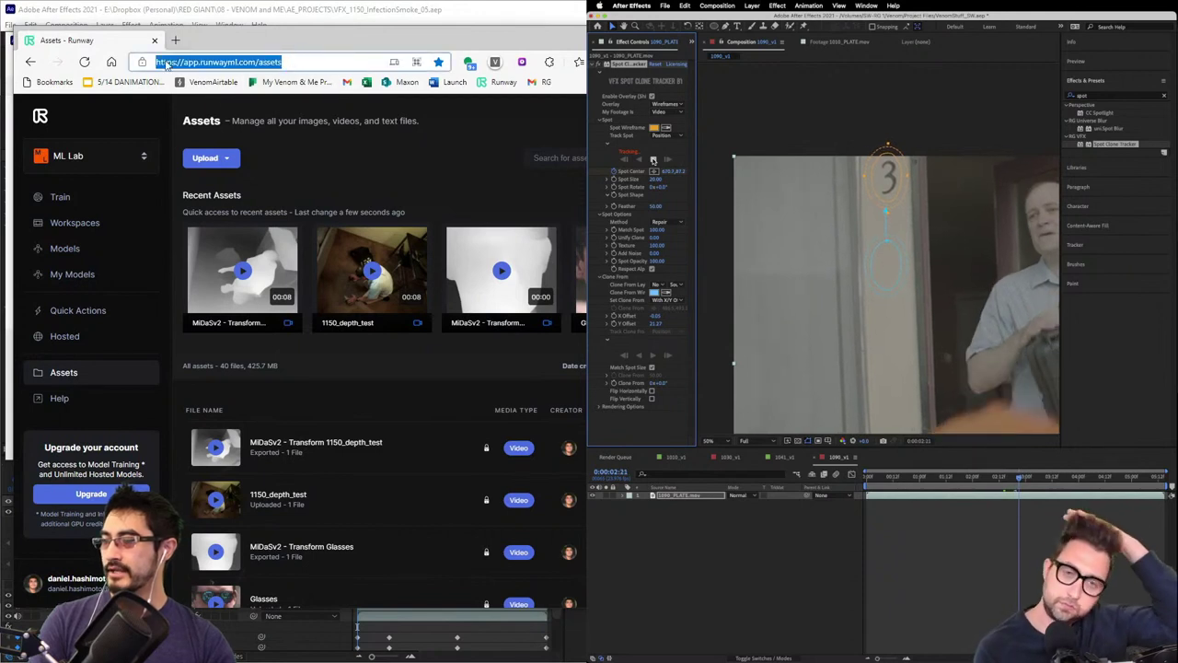
click(190, 65)
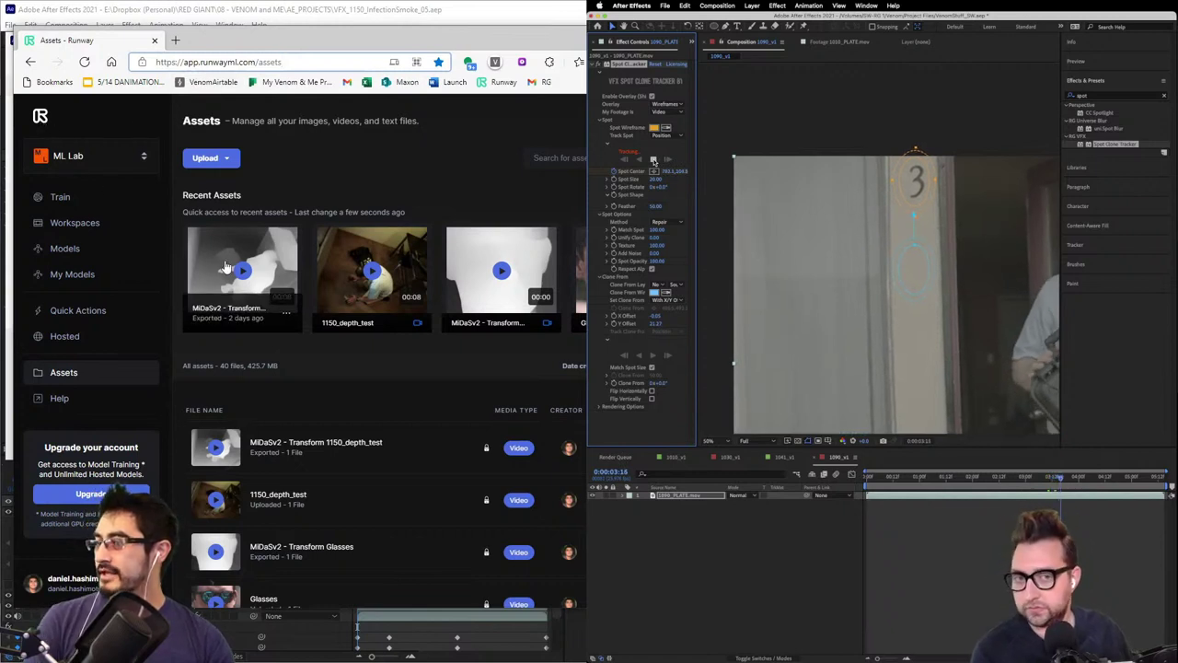
- Browse Runway's machine learning model categories and open the Video Post Processing collection
click(65, 156)
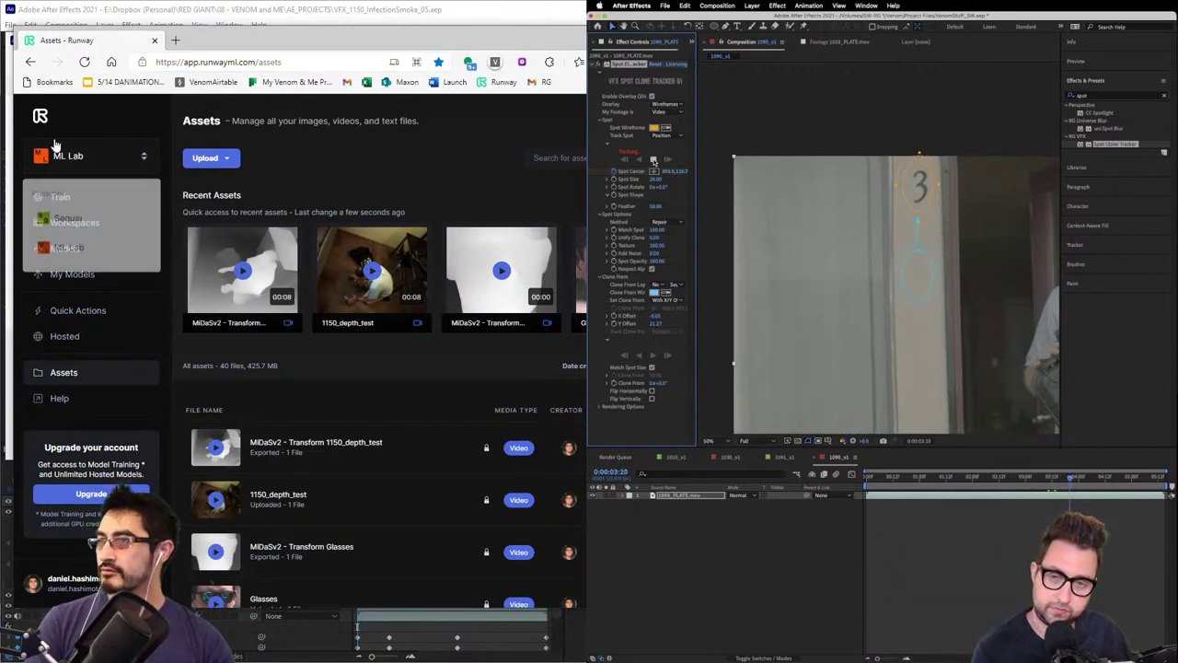
click(41, 125)
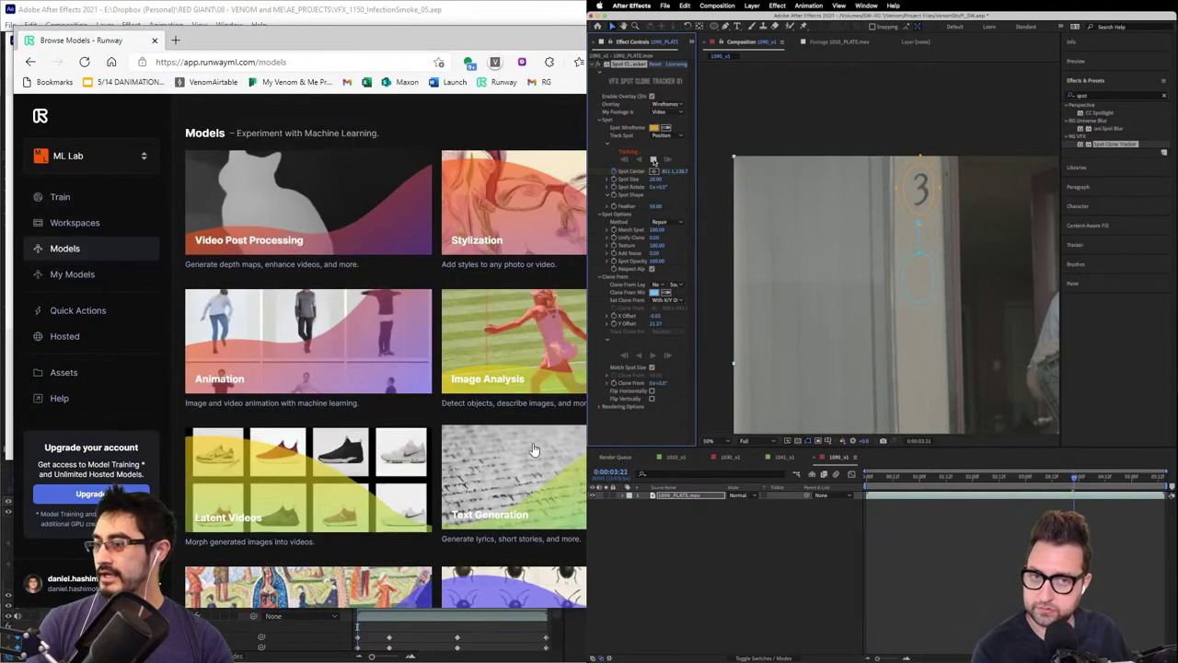
scroll(351, 191, down, 3)
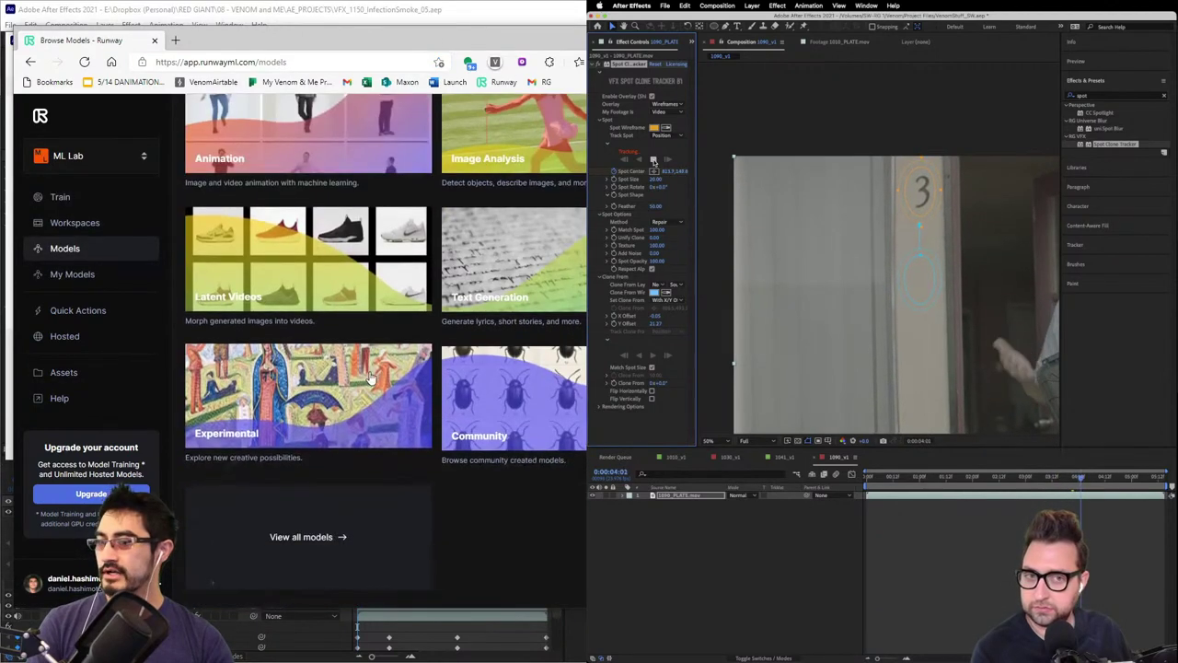
scroll(333, 175, up, 1)
scroll(334, 175, up, 2)
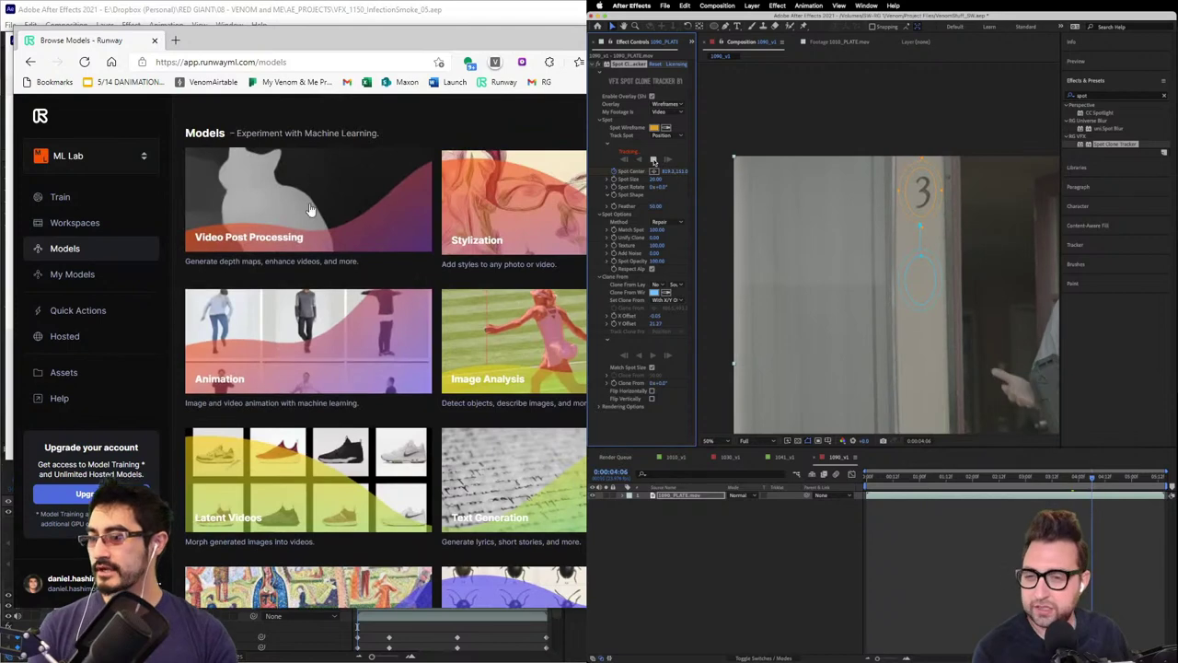
click(309, 210)
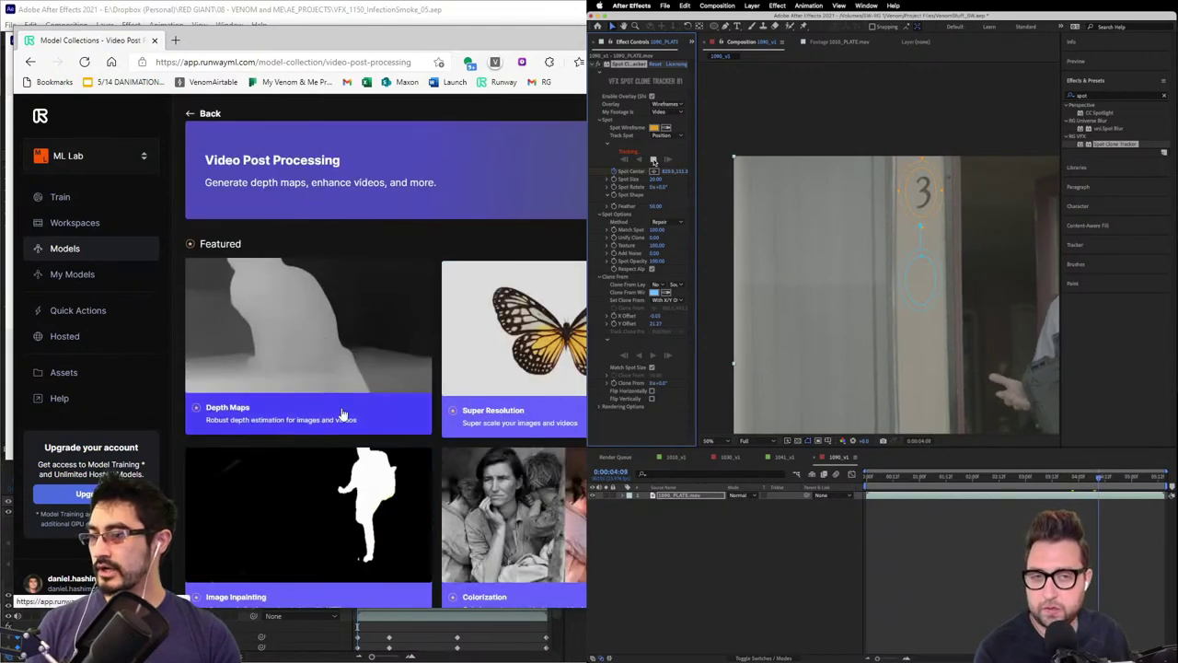
- Examine the Video Post Processing models for depth estimation, background matting and inpainting options, and return to the featured Depth Maps
scroll(361, 405, down, 1)
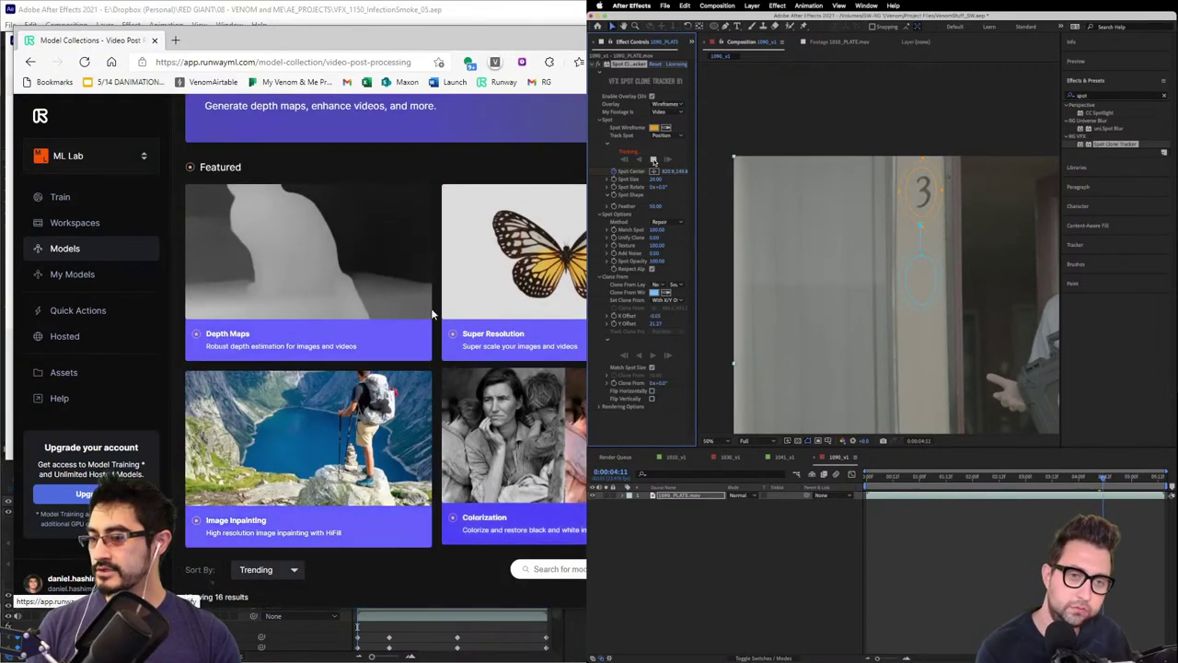
scroll(375, 298, down, 5)
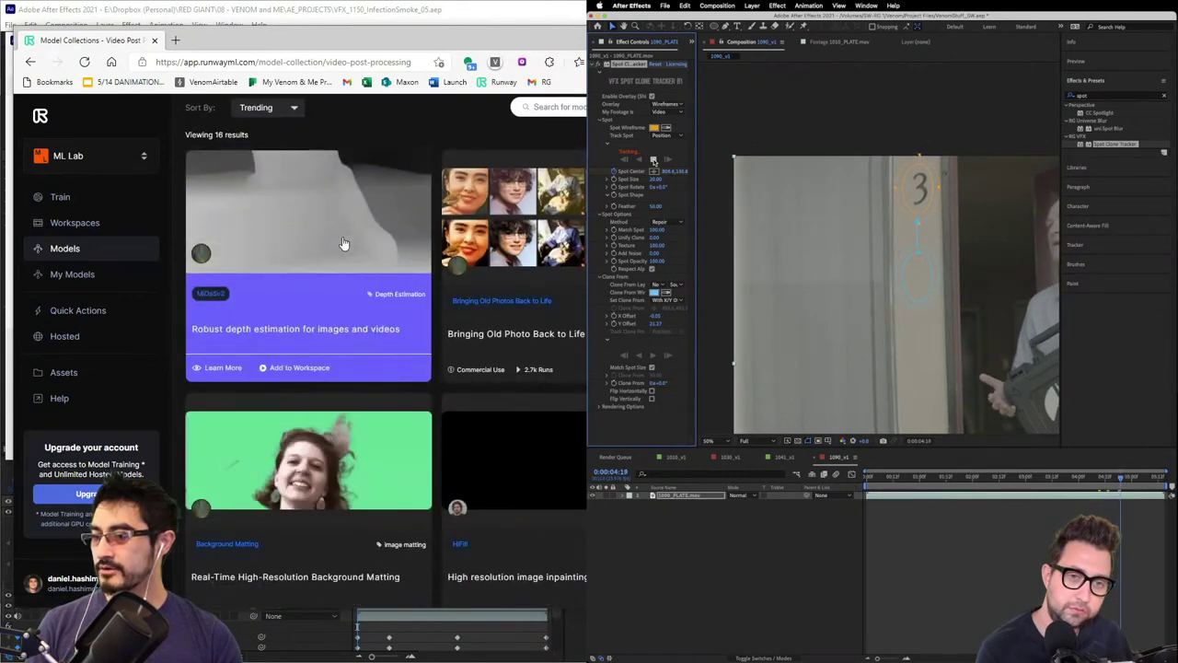
scroll(352, 277, down, 3)
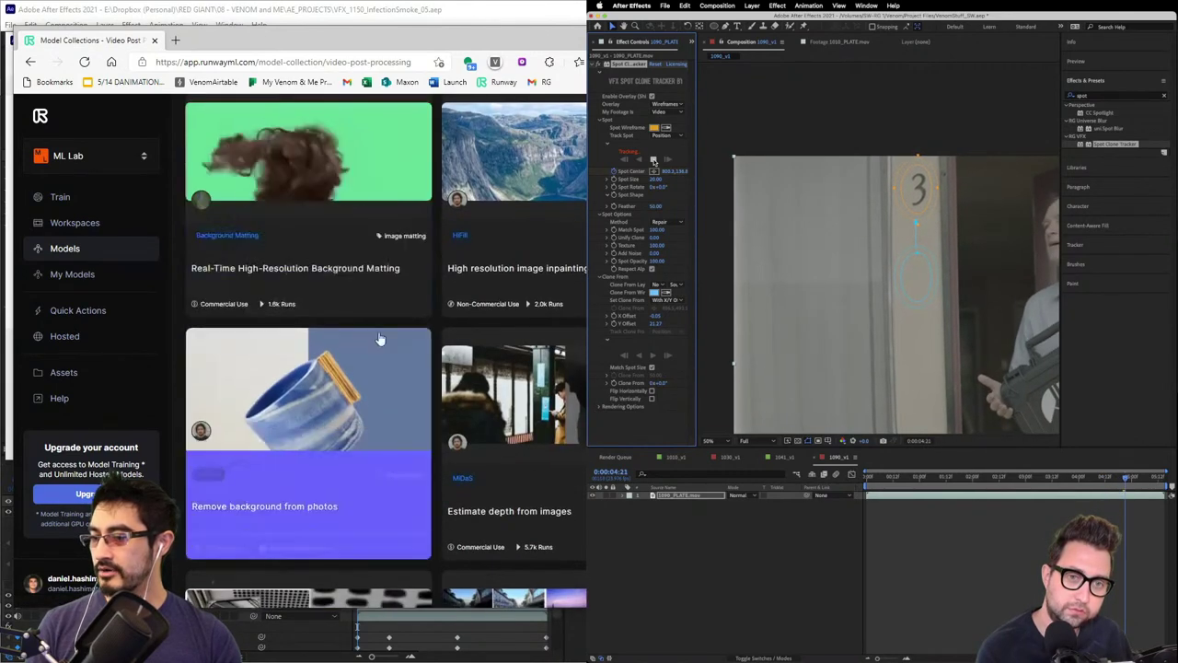
scroll(433, 472, up, 2)
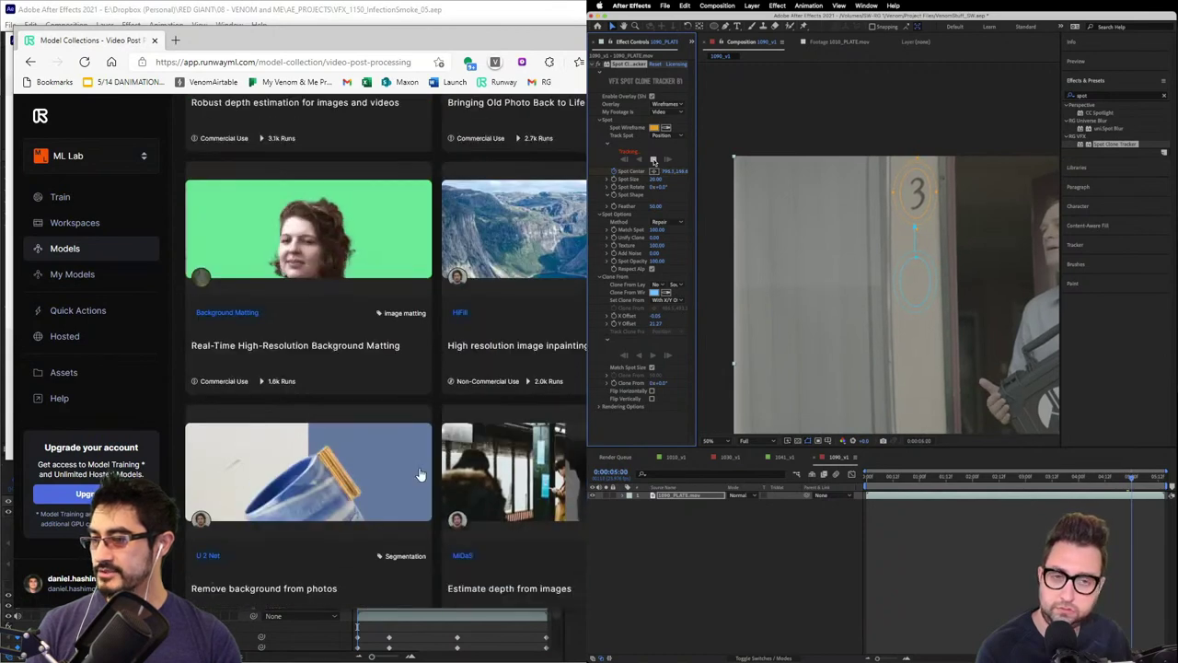
scroll(421, 474, down, 3)
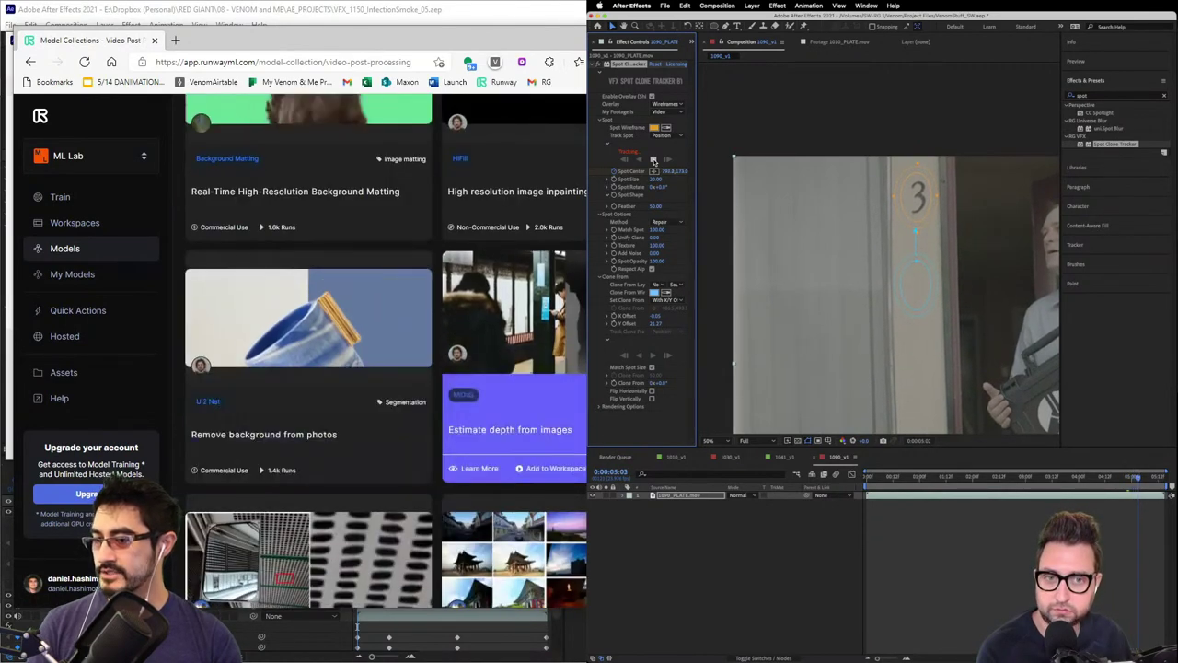
scroll(422, 474, down, 4)
scroll(566, 431, down, 7)
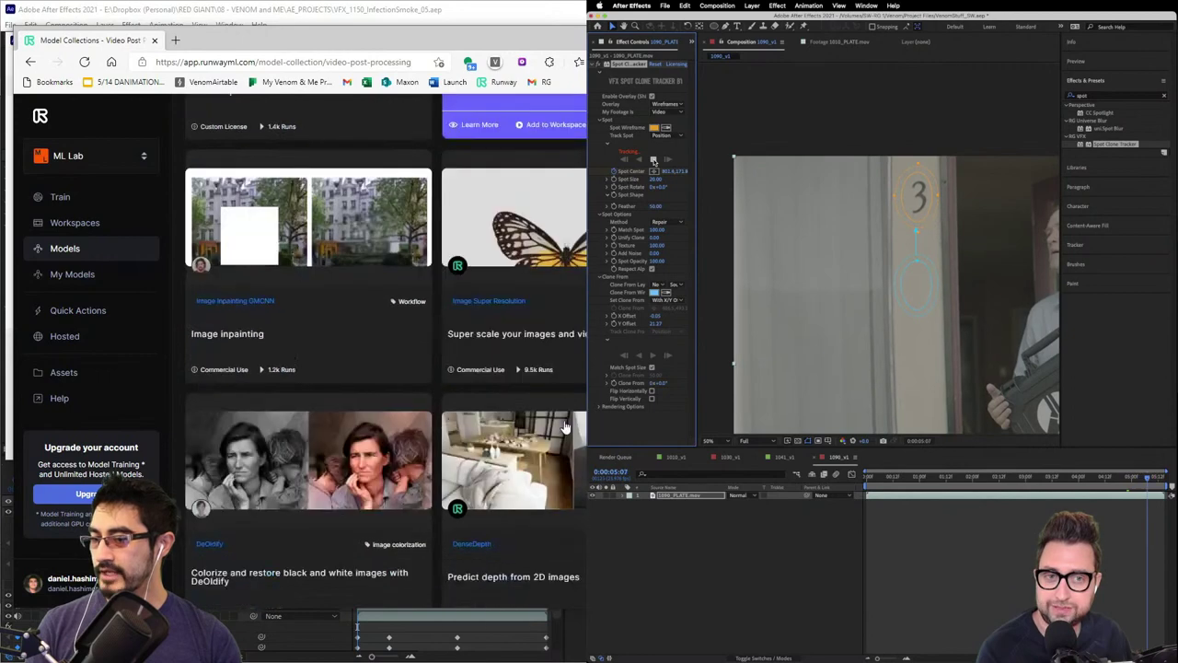
scroll(489, 416, up, 10)
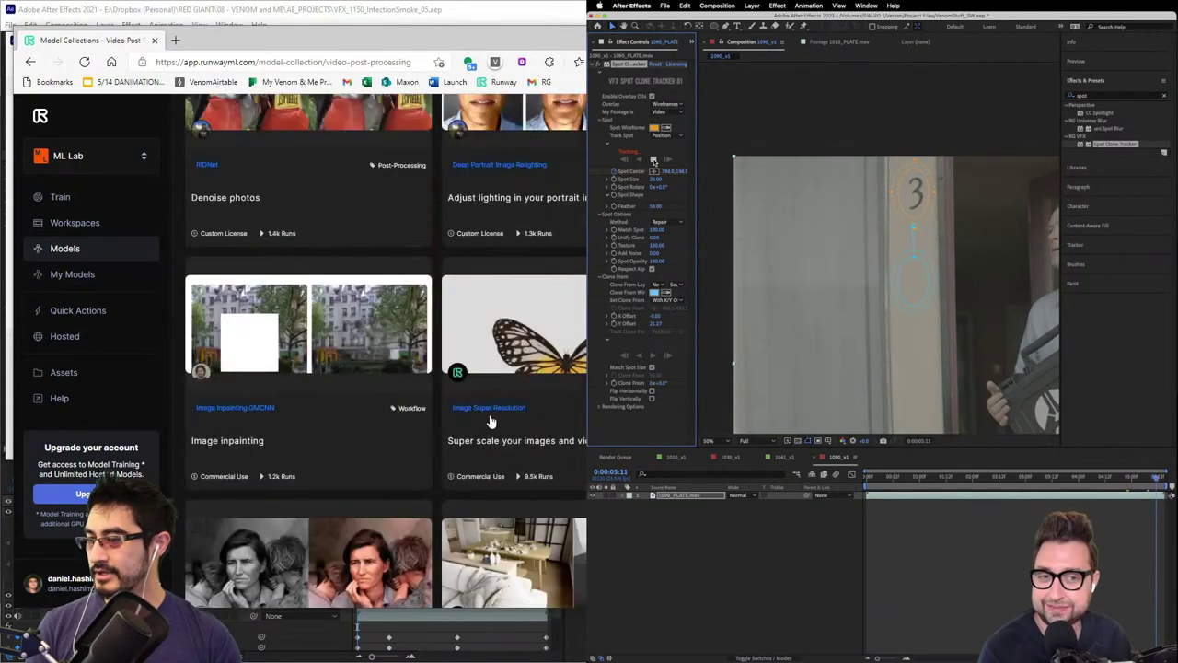
scroll(440, 377, up, 5)
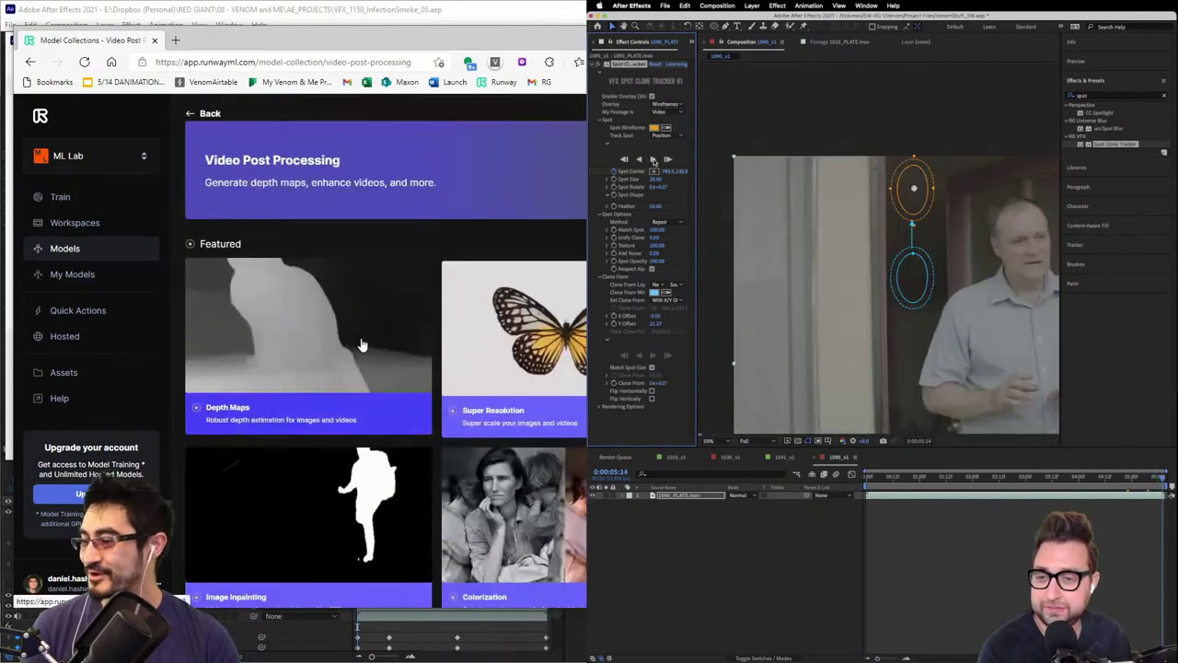
- Open the Depth Maps model in Runway's video post-processing collection and look through its overview and gallery
click(330, 345)
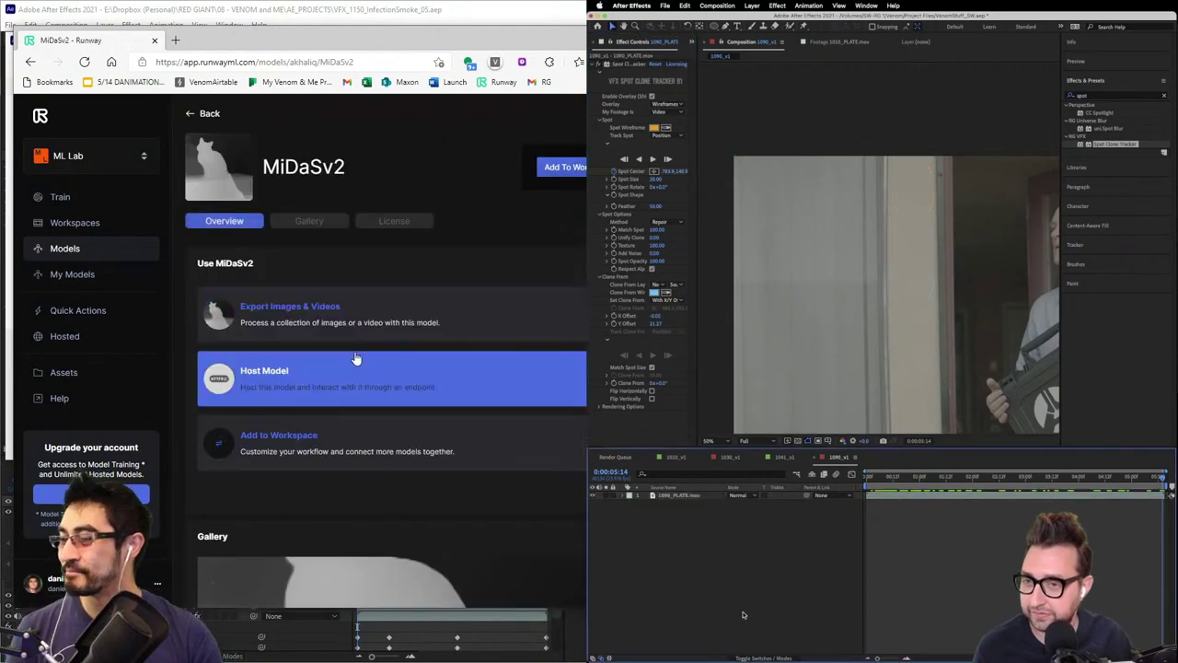
scroll(377, 353, down, 3)
scroll(383, 332, up, 2)
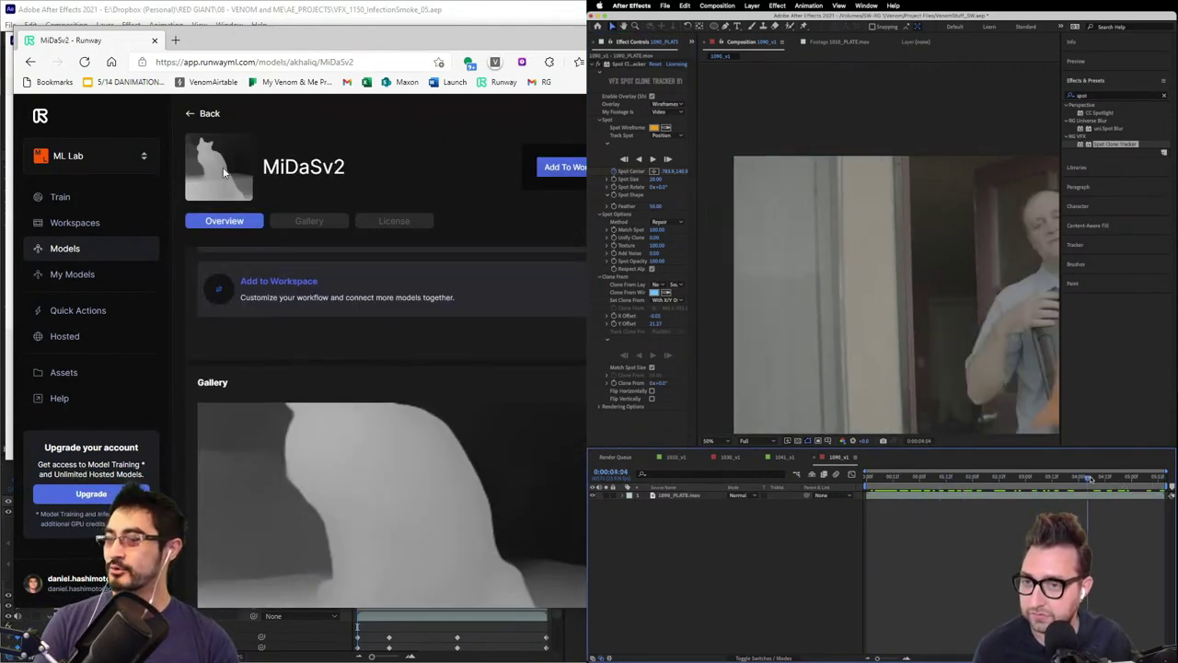
scroll(405, 458, down, 10)
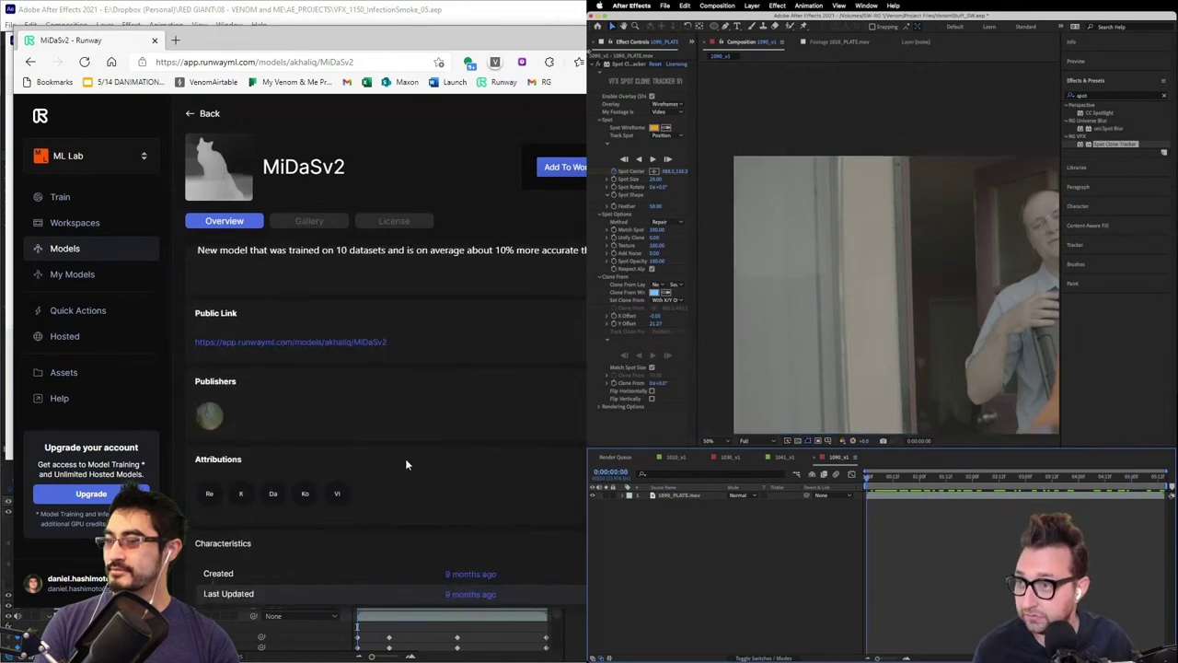
scroll(423, 343, up, 10)
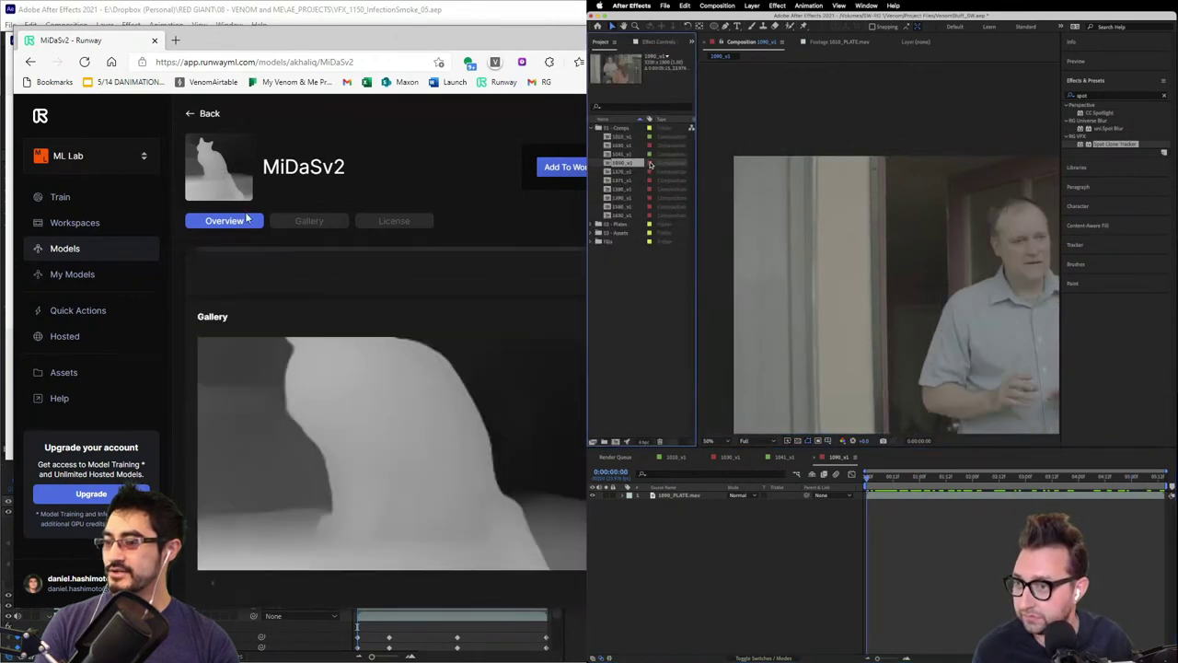
- Give the 1090_v1 composition a green label
click(649, 164)
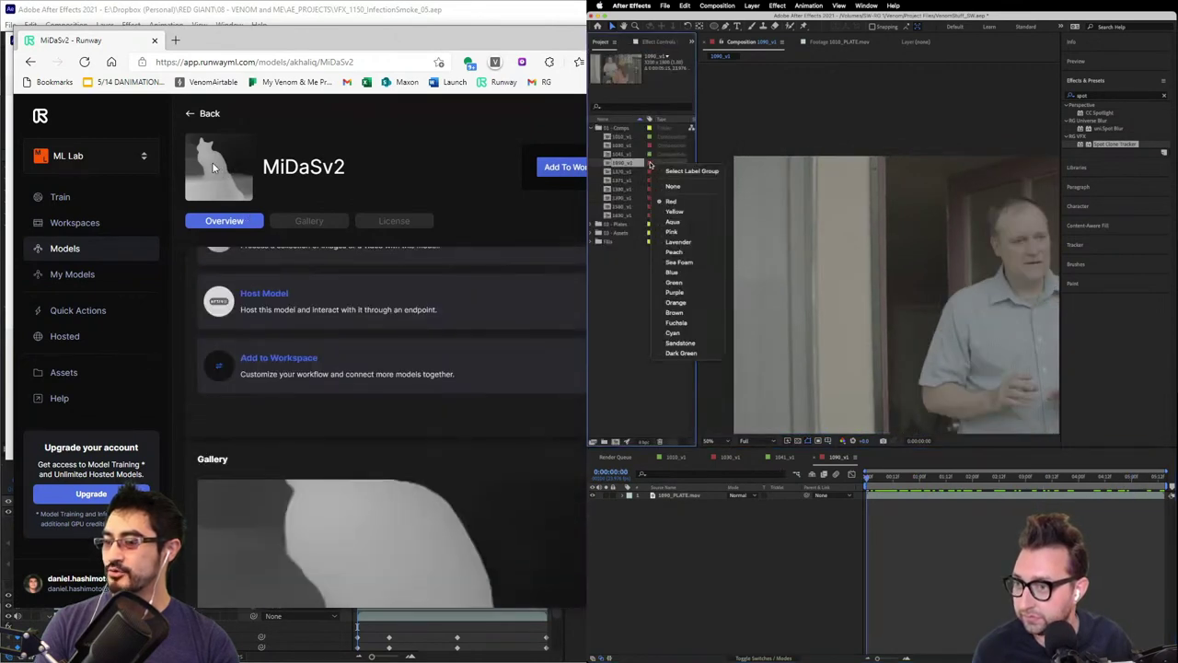
click(688, 283)
- Open the ML Lab workspace that holds the MiDaS depth model
click(77, 158)
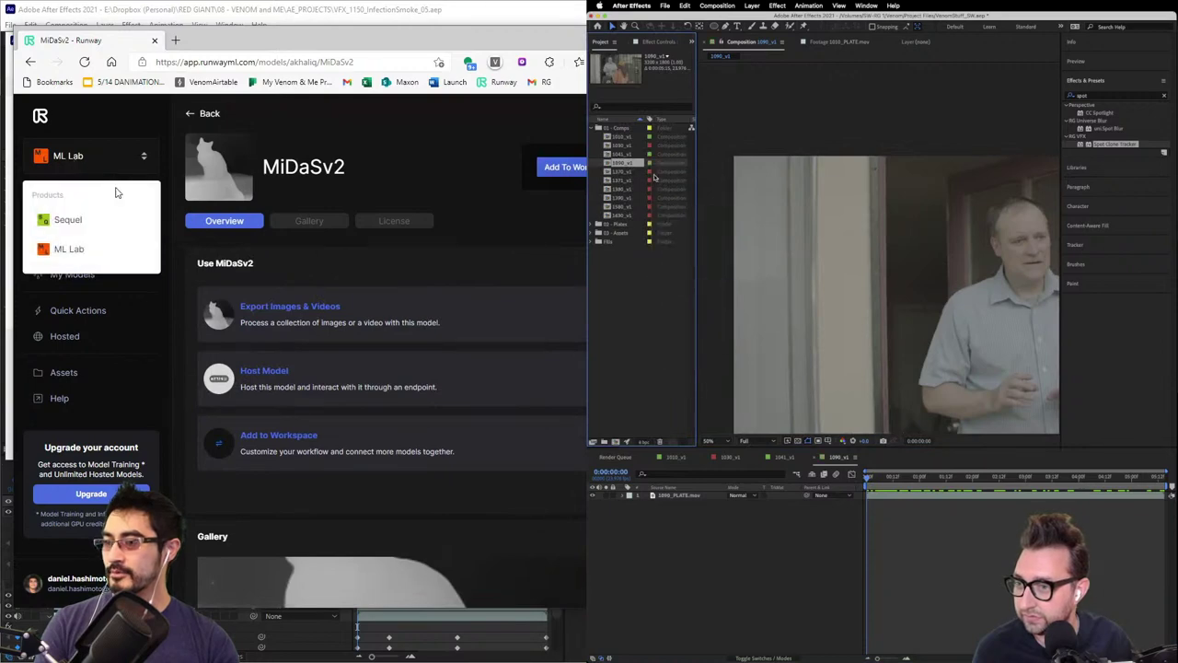
click(80, 248)
click(79, 225)
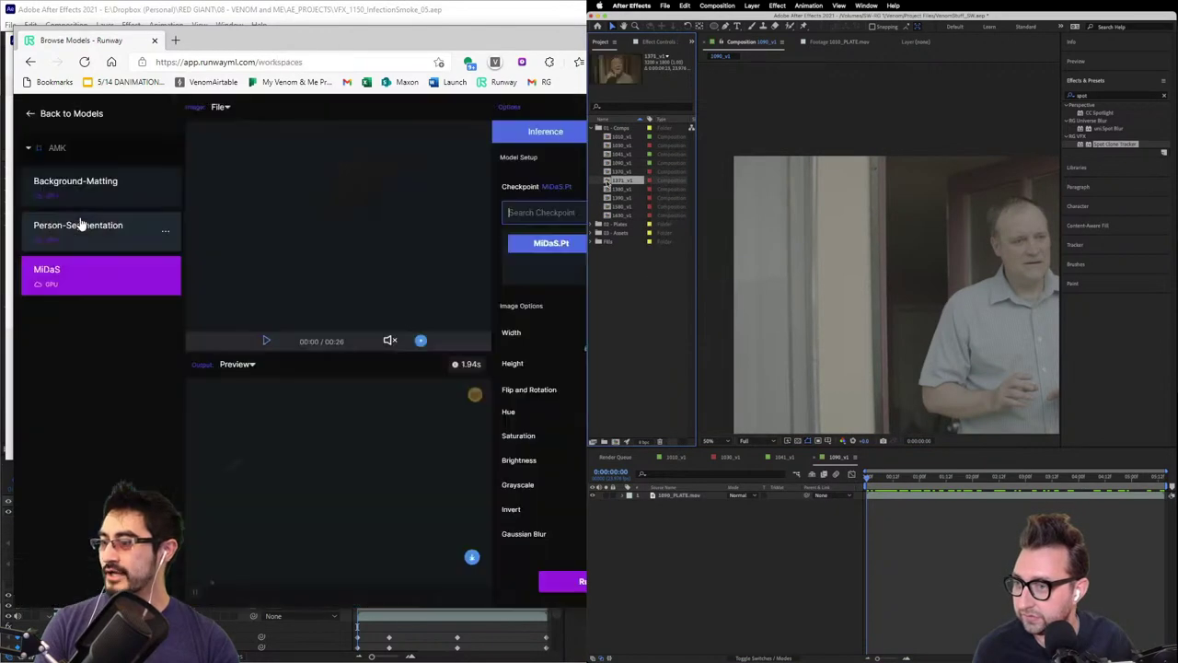
- Open the 1370_v1 composition, and try to play the source video in the MiDaS workspace
click(607, 173)
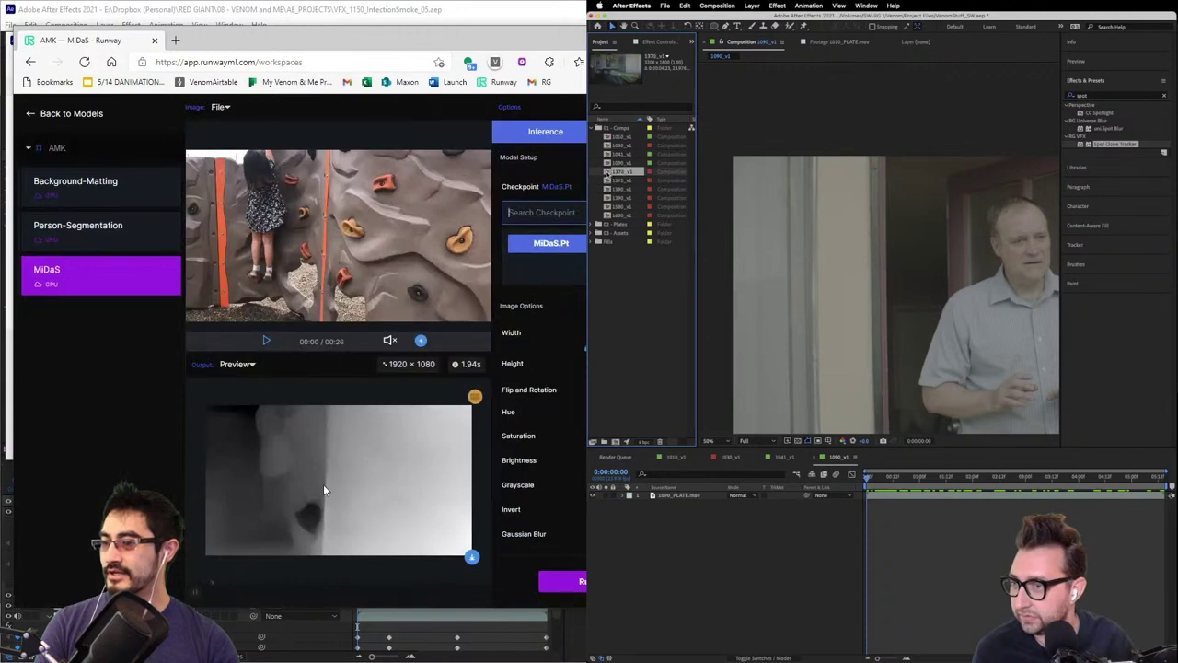
double_click(606, 173)
click(266, 340)
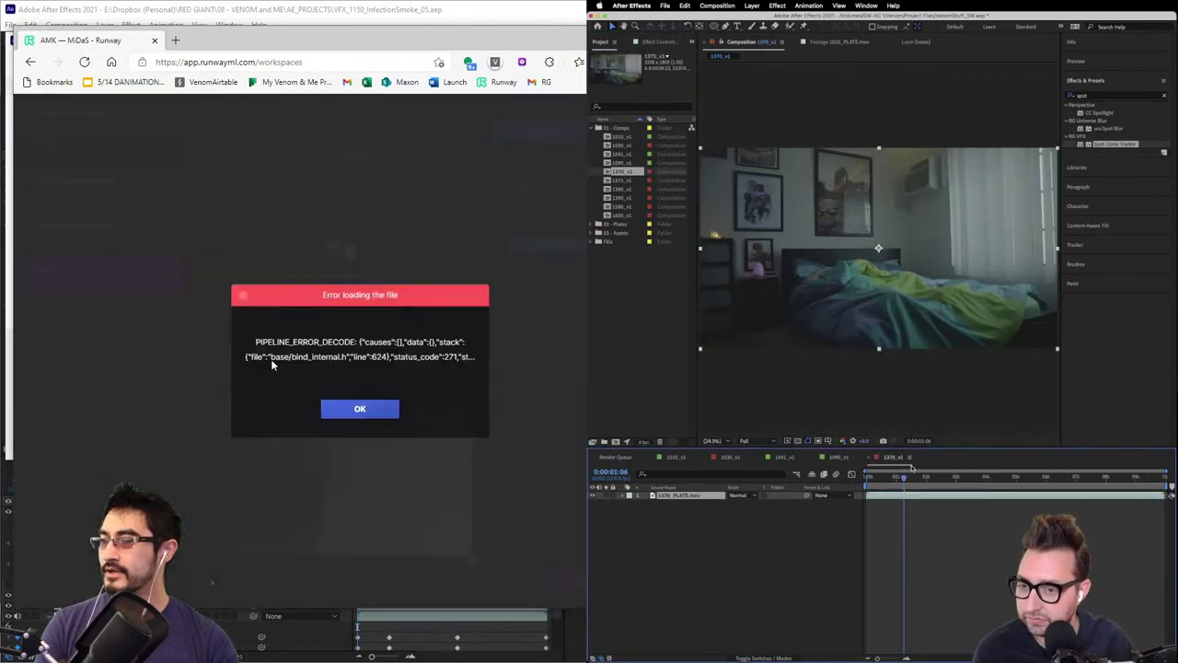
click(360, 411)
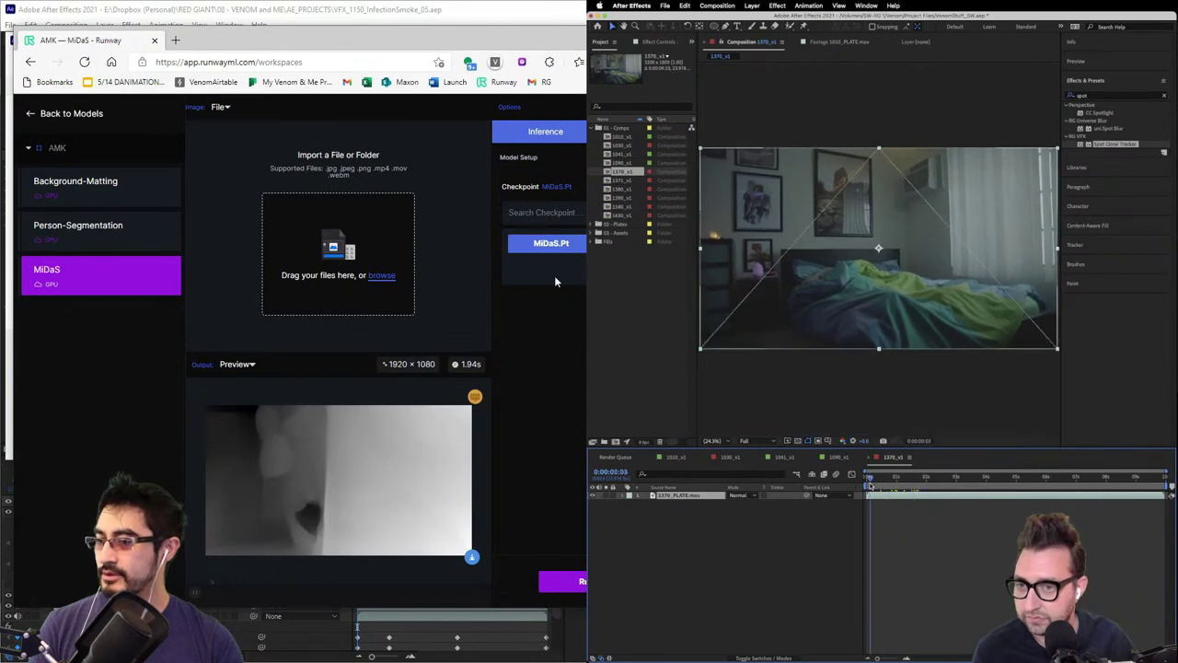
- Add an adjustment layer above the 1370 plate and apply Magic Bullet Colorista V to it
click(746, 6)
mouse_move(759, 19)
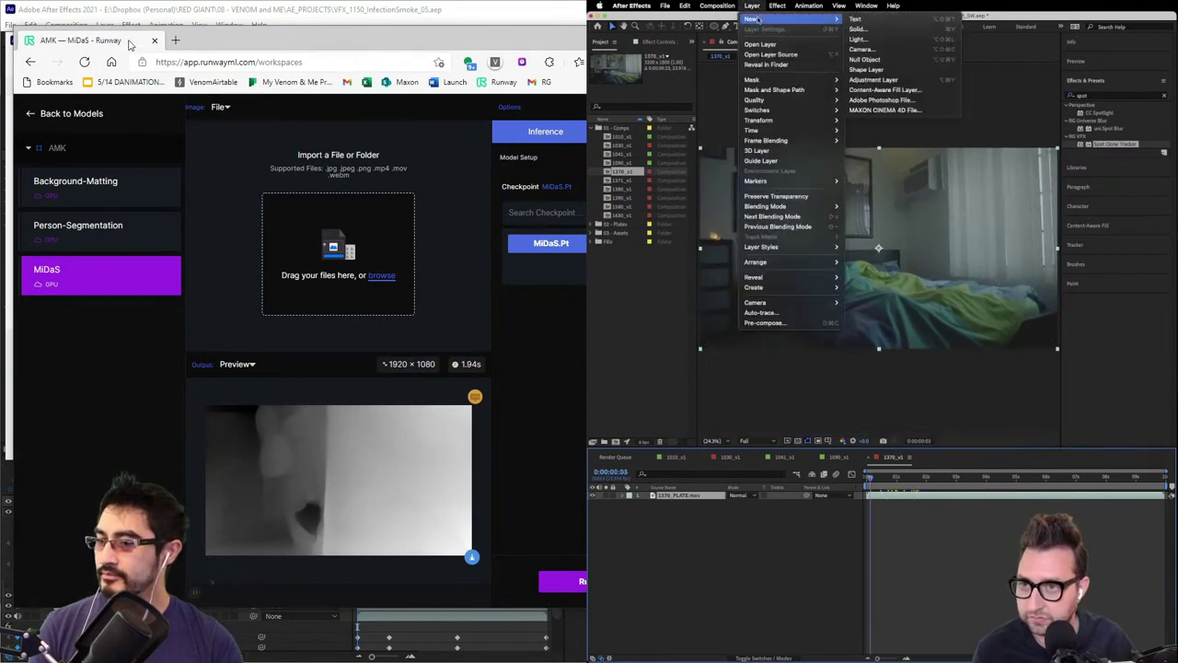
click(872, 80)
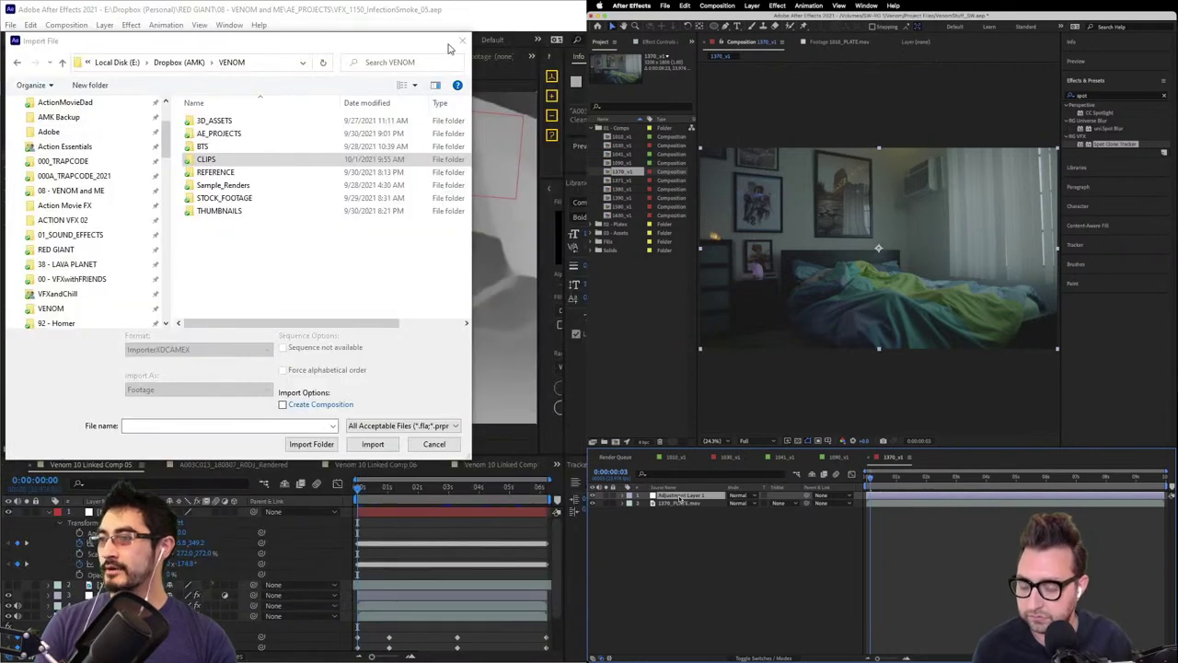
key(Delete)
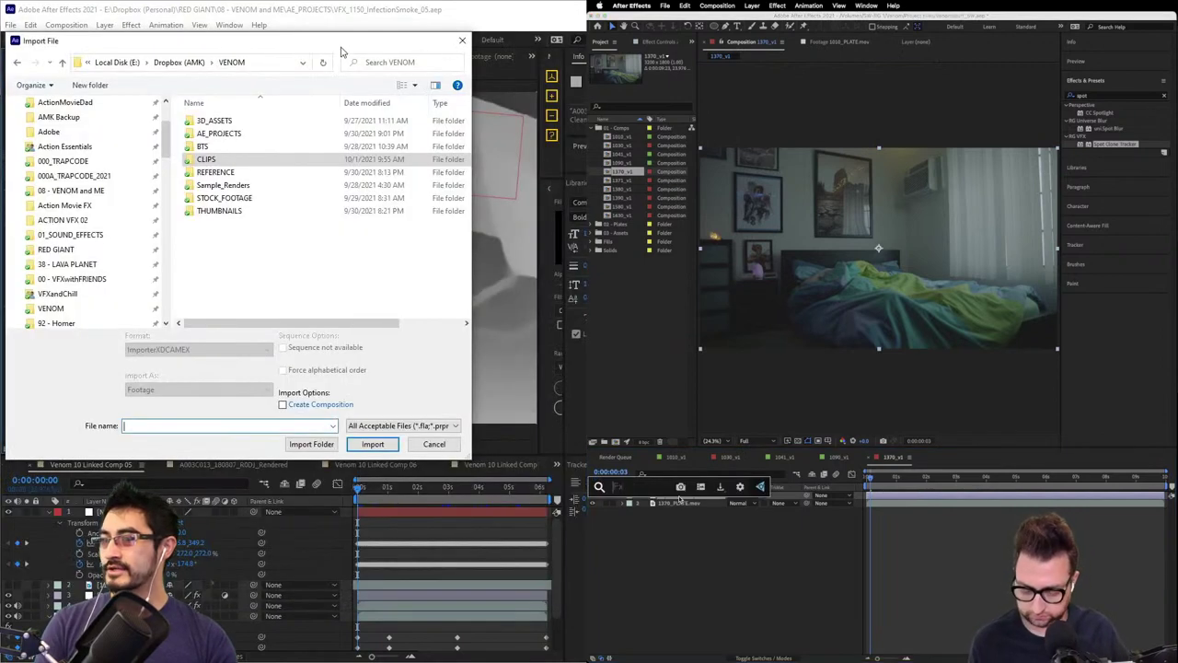
text(colori)
drag(409, 81, 538, 150)
key(Return)
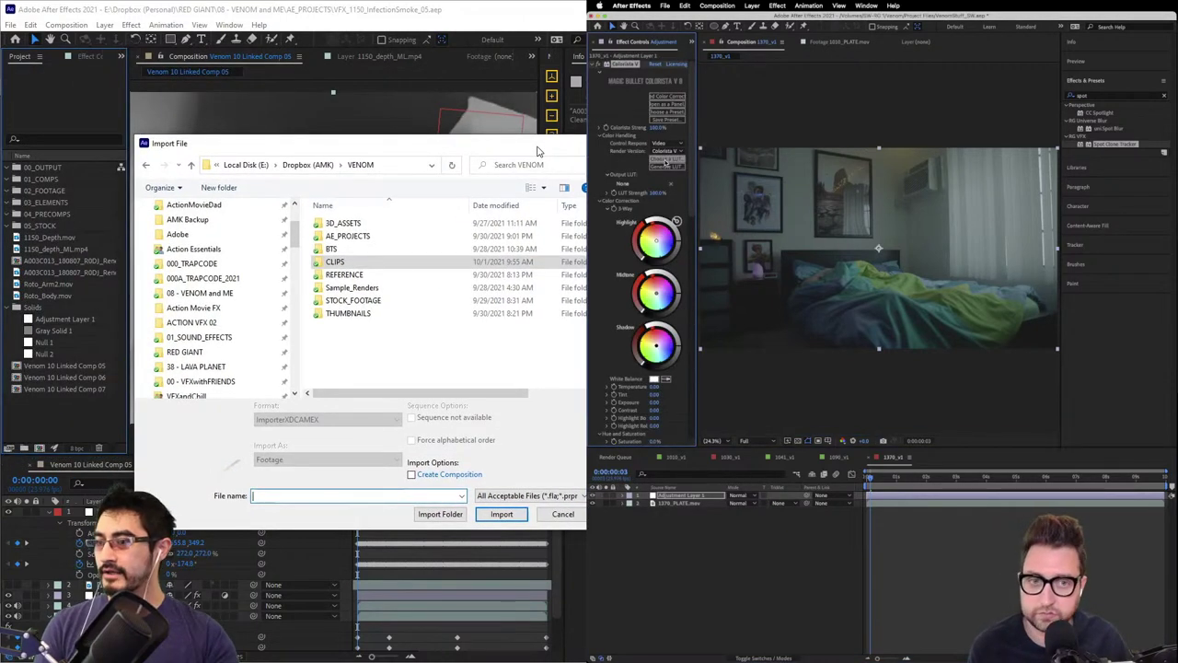
mouse_move(539, 150)
mouse_down()
mouse_move(562, 286)
mouse_move(531, 166)
mouse_up()
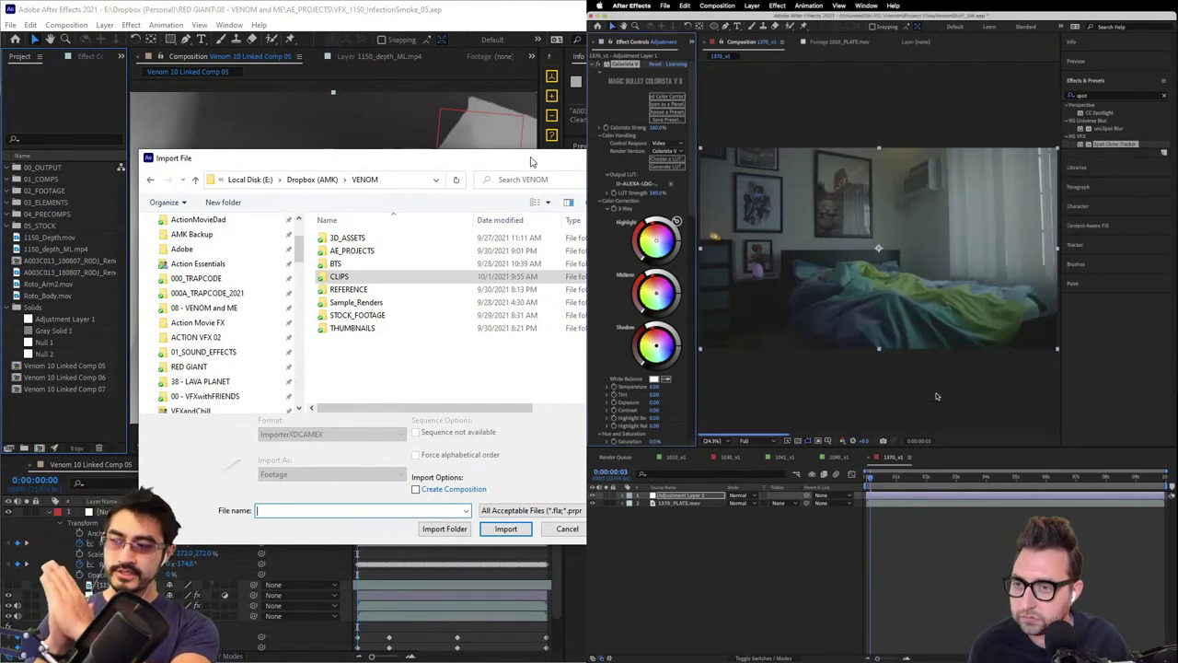
drag(490, 152, 524, 232)
key(Escape)
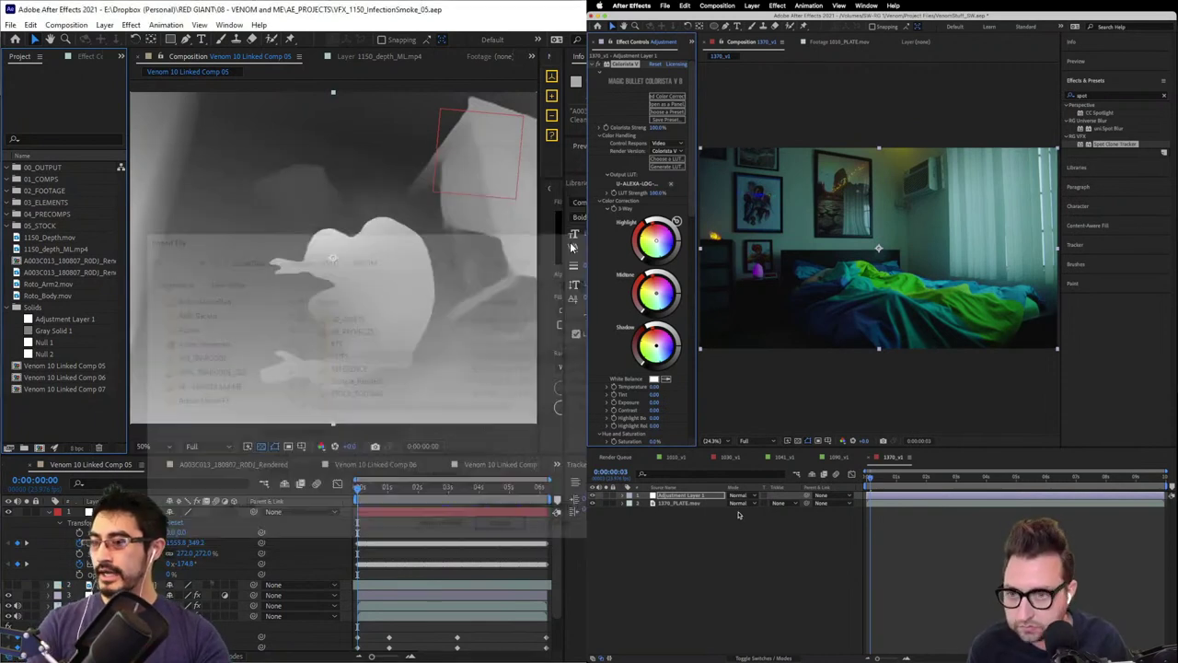
- Raise the preview exposure of the 1370_v1 composition viewer to +1.6
key(comma)
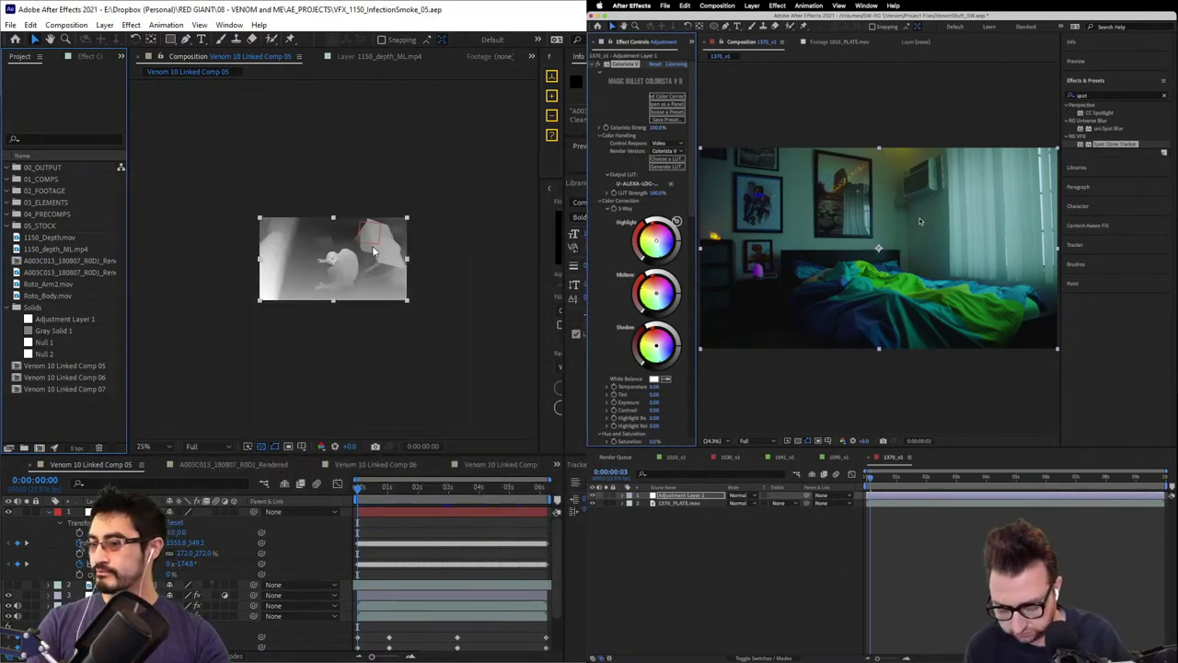
key(period)
drag(367, 492, 322, 499)
drag(863, 441, 872, 441)
- Create a new composition from the 1150_depth_ML.mp4 clip
click(42, 191)
click(75, 261)
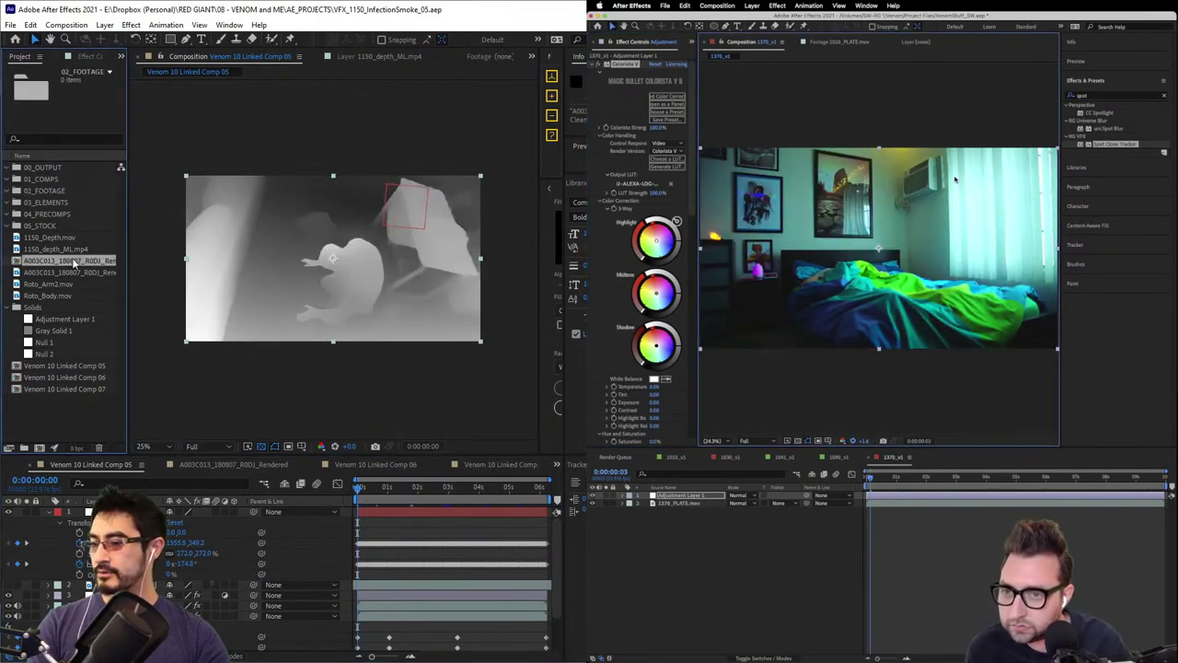
click(63, 249)
scroll(955, 179, up, 4)
scroll(956, 180, down, 2)
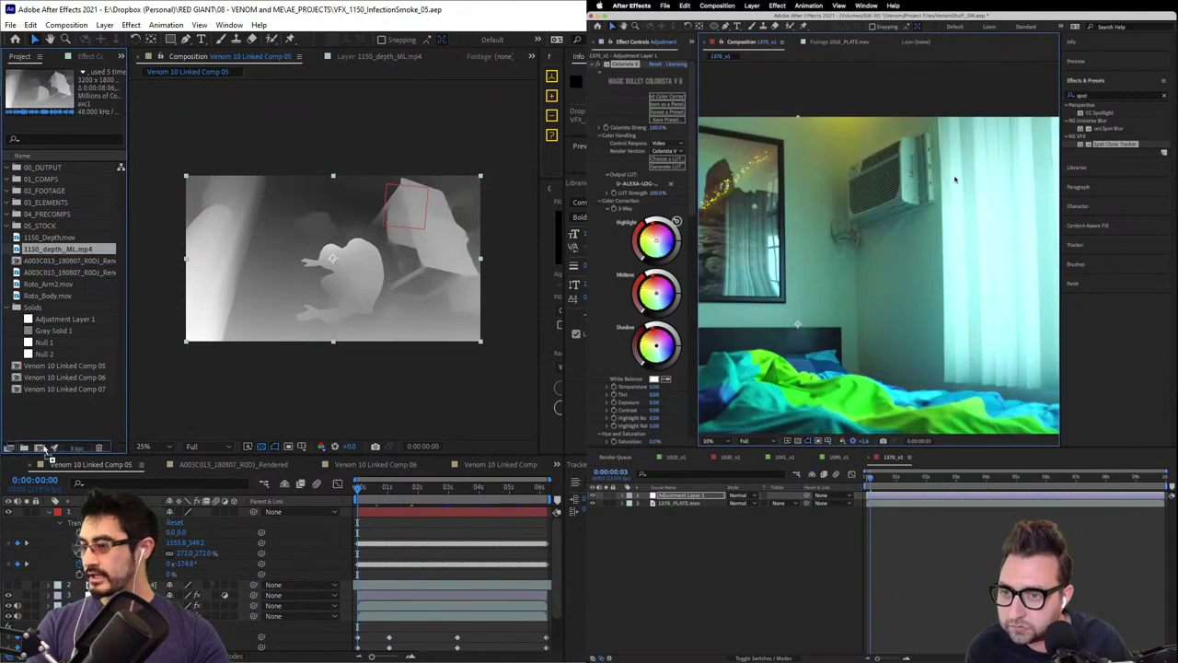
drag(63, 249, 40, 450)
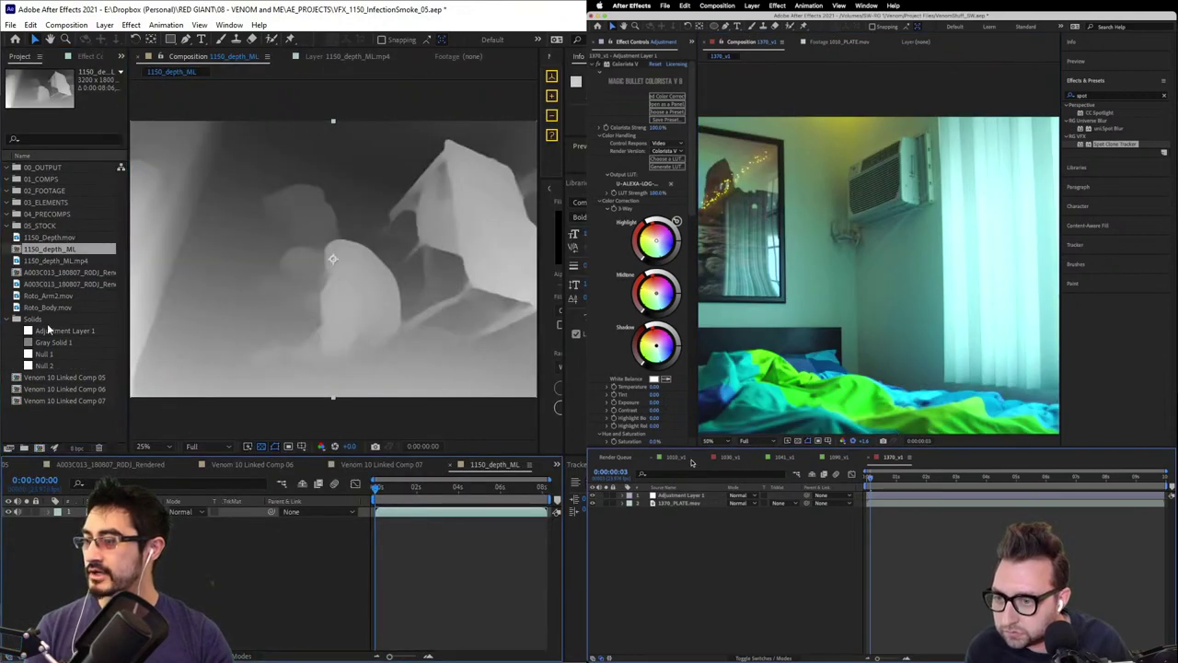
- Place the A003C013 footage clip beneath the depth map layer in the 1150_depth_ML composition
click(53, 296)
click(64, 331)
click(57, 308)
click(671, 503)
click(80, 391)
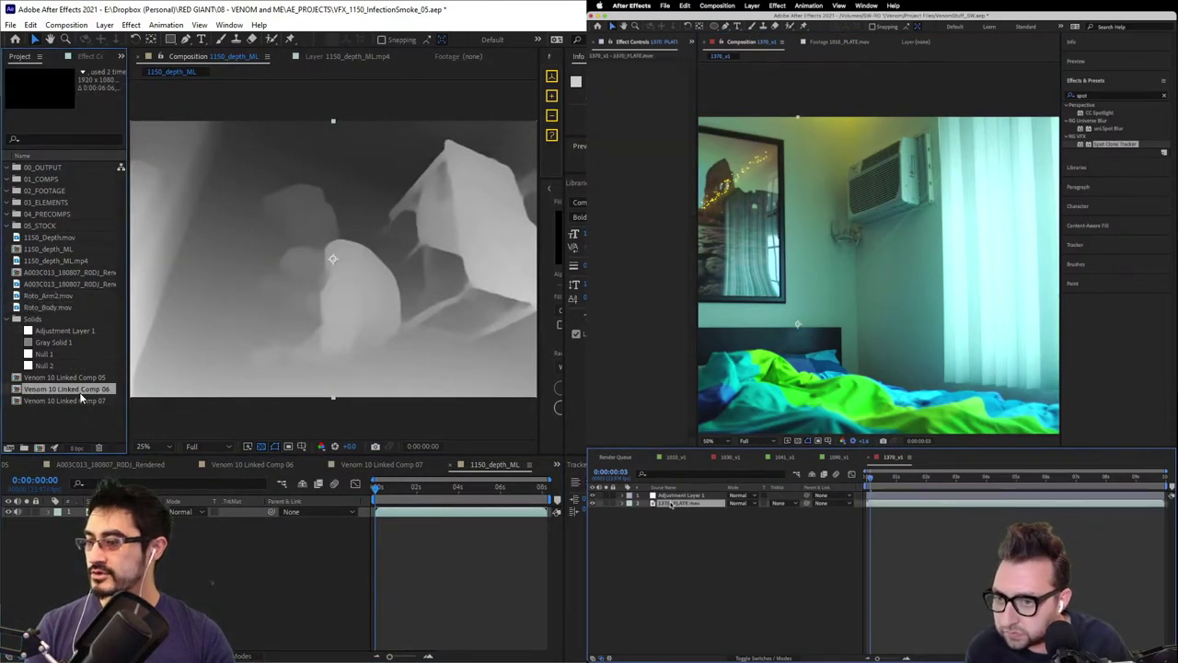
click(81, 273)
drag(81, 284, 161, 534)
- Compare the depth map with the footage by hiding and showing the depth layer, and move to 0:00:02:01
click(9, 511)
scroll(906, 216, down, 3)
scroll(906, 216, up, 3)
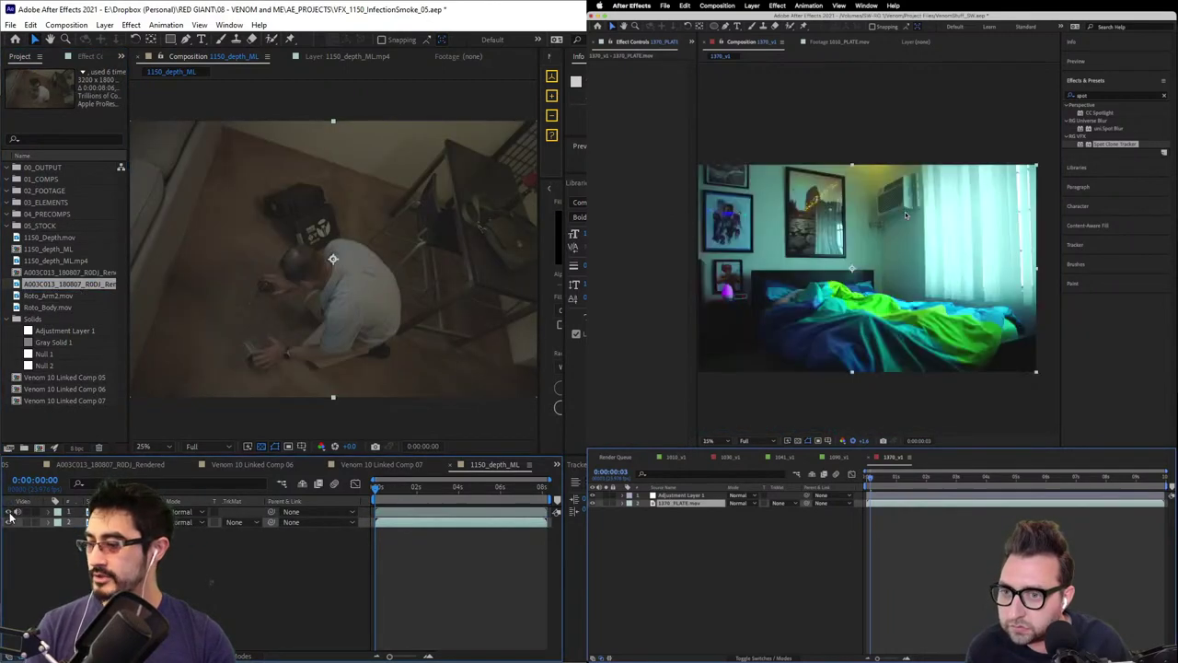
click(9, 512)
click(416, 486)
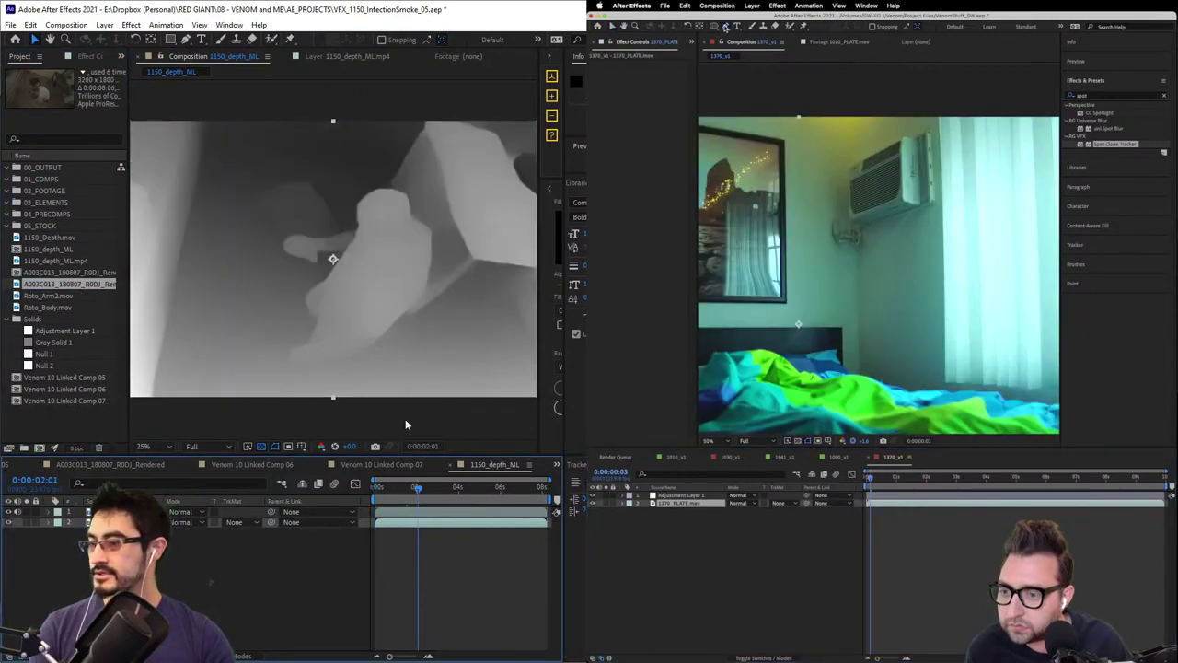
- Apply CC Toner to the 1150 depth layer, and start a pen path above the bedroom curtain in 1370_v1
right_click(386, 243)
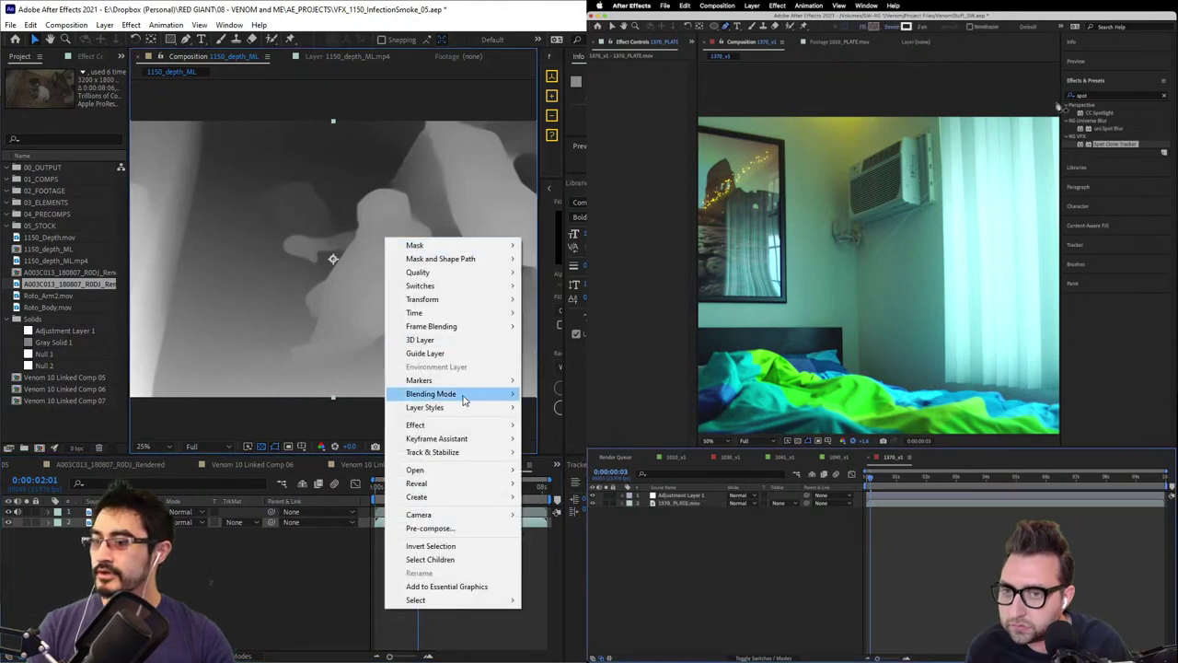
click(222, 329)
click(1003, 109)
key(ctrl+space)
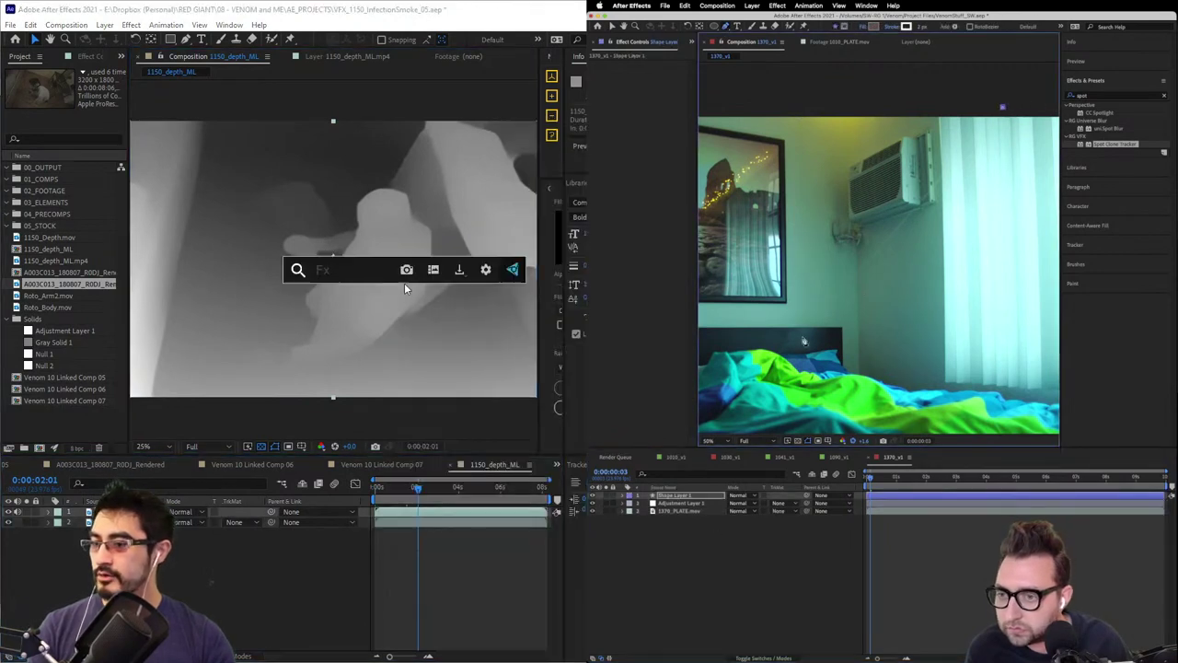
text(ton)
key(Return)
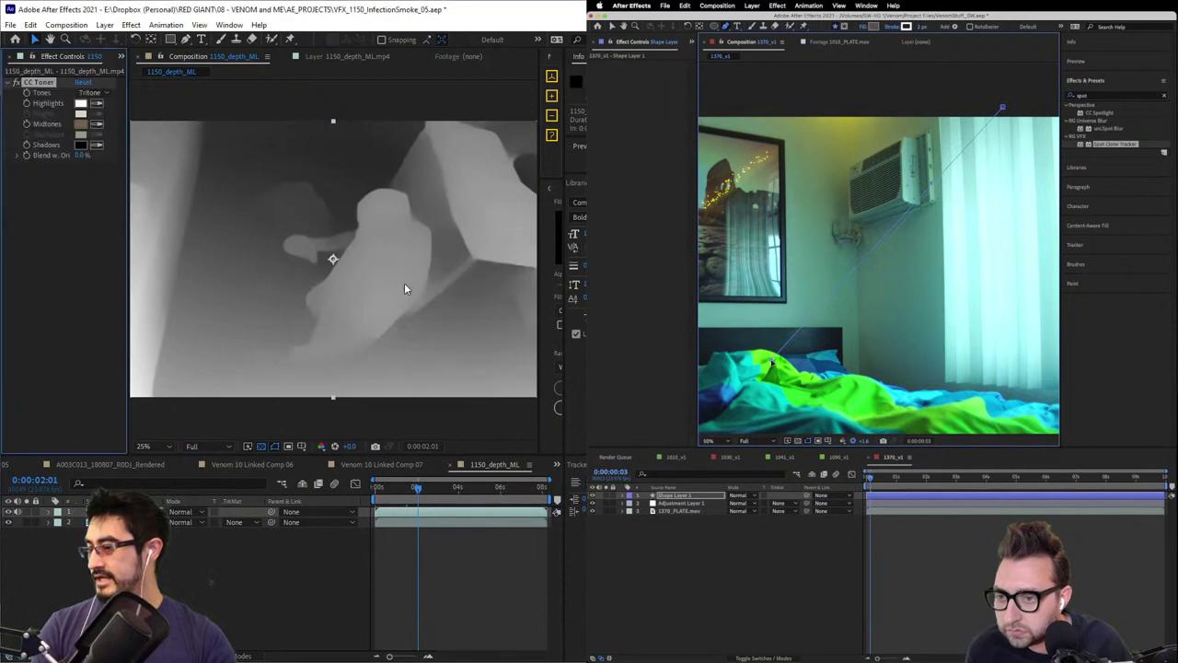
- Set the CC Toner midtones of the depth layer to a saturated golden orange
click(81, 126)
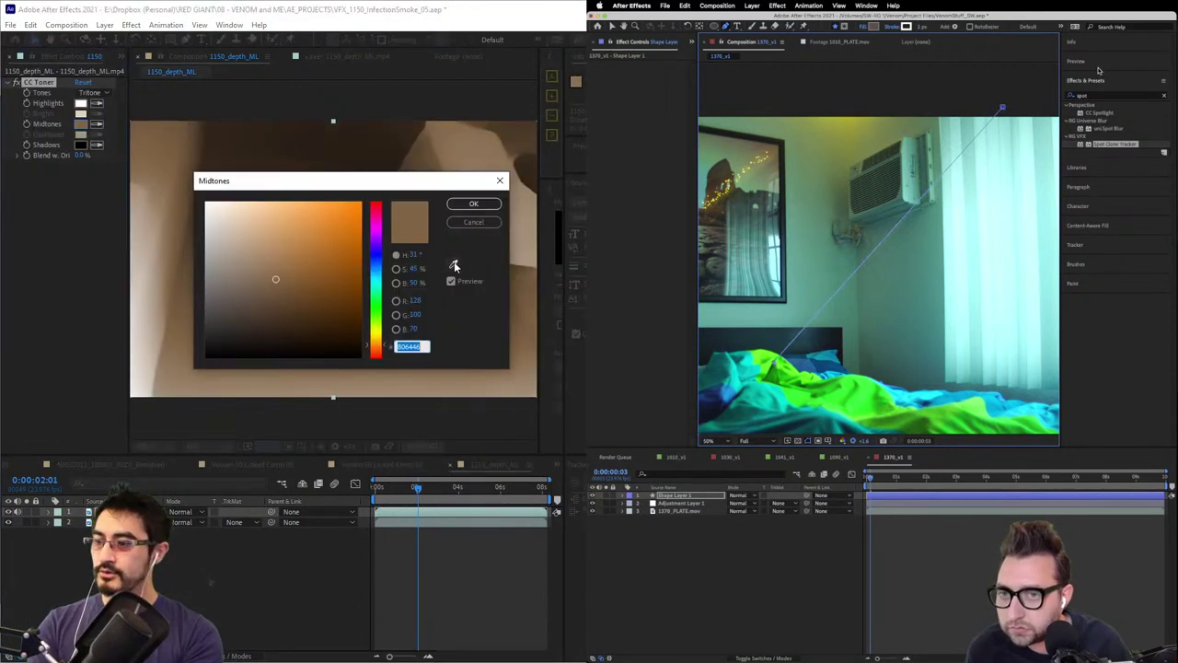
click(359, 219)
drag(378, 346, 378, 340)
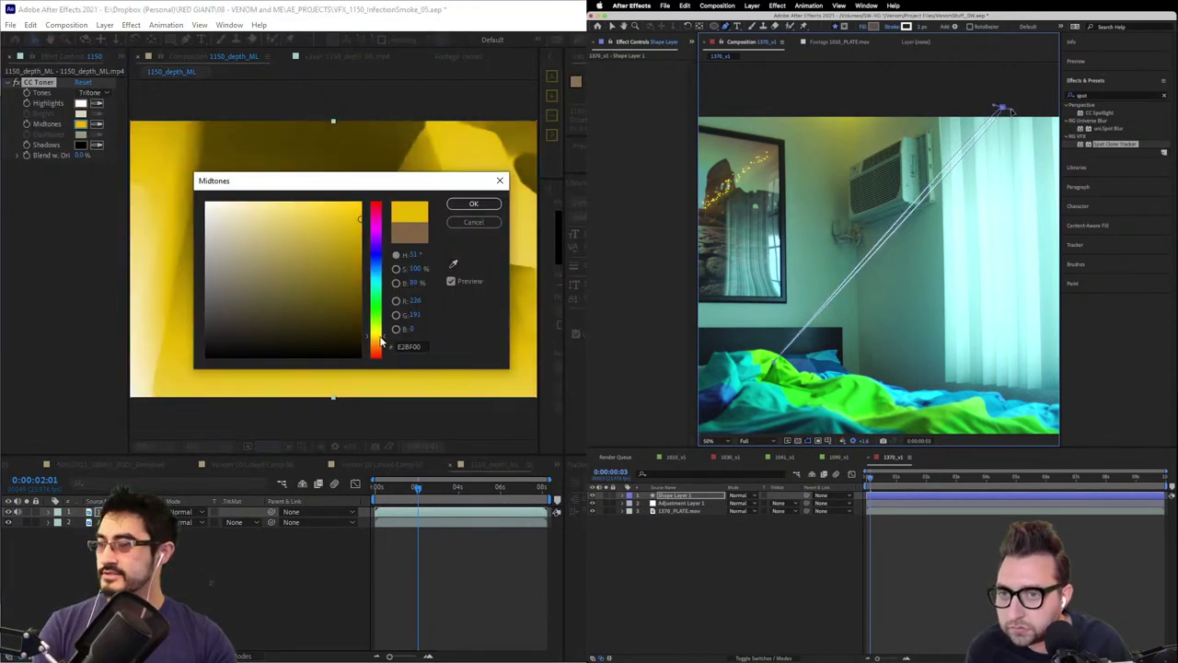
click(474, 205)
- Set the tinted depth layer's blending mode to Overlay
right_click(416, 250)
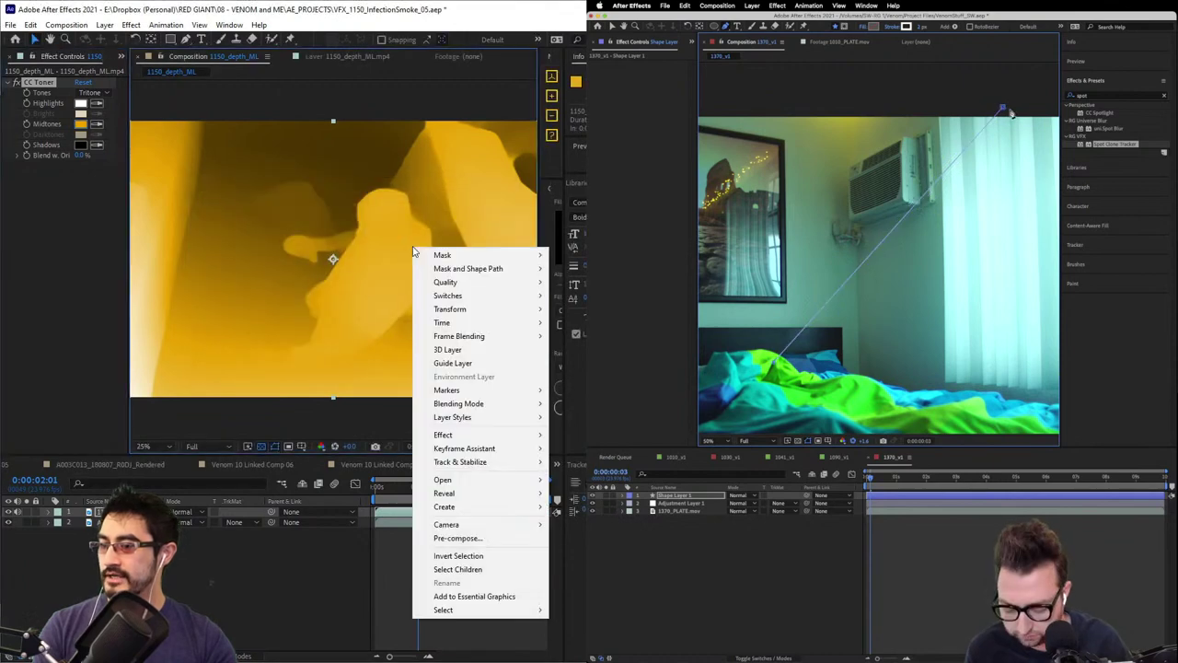
mouse_move(501, 405)
click(576, 353)
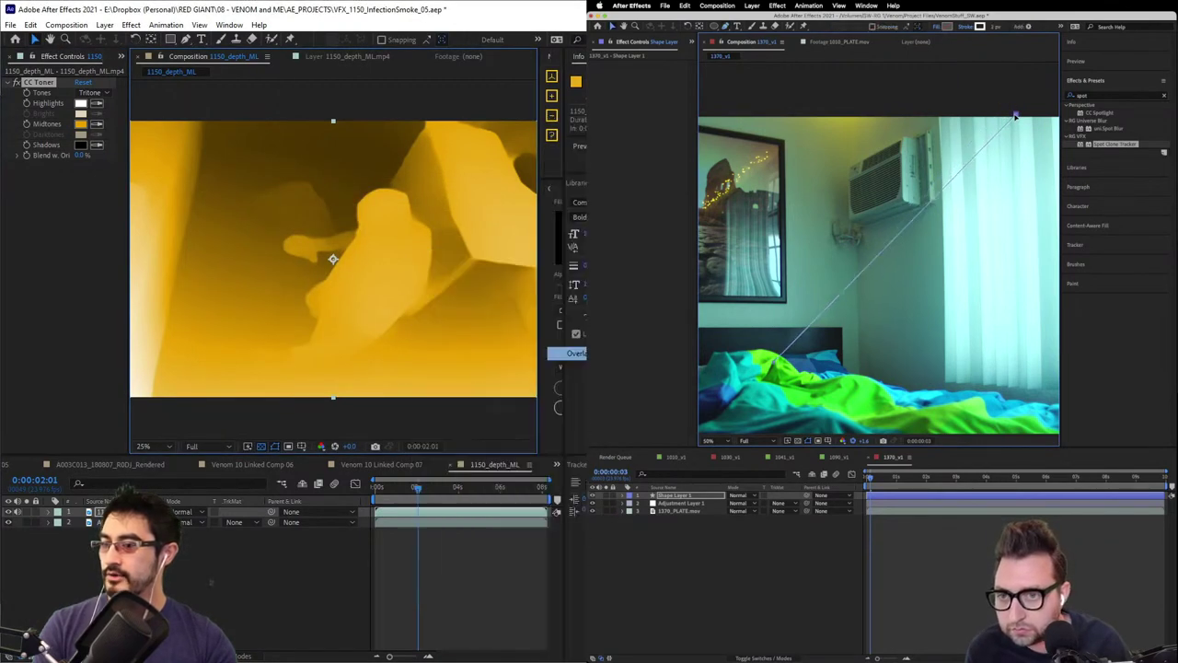
- Apply Brightness & Contrast to the depth layer with contrast 37, lowered brightness and Use Legacy enabled, and thicken the diagonal shape stroke in 1370_v1
right_click(68, 319)
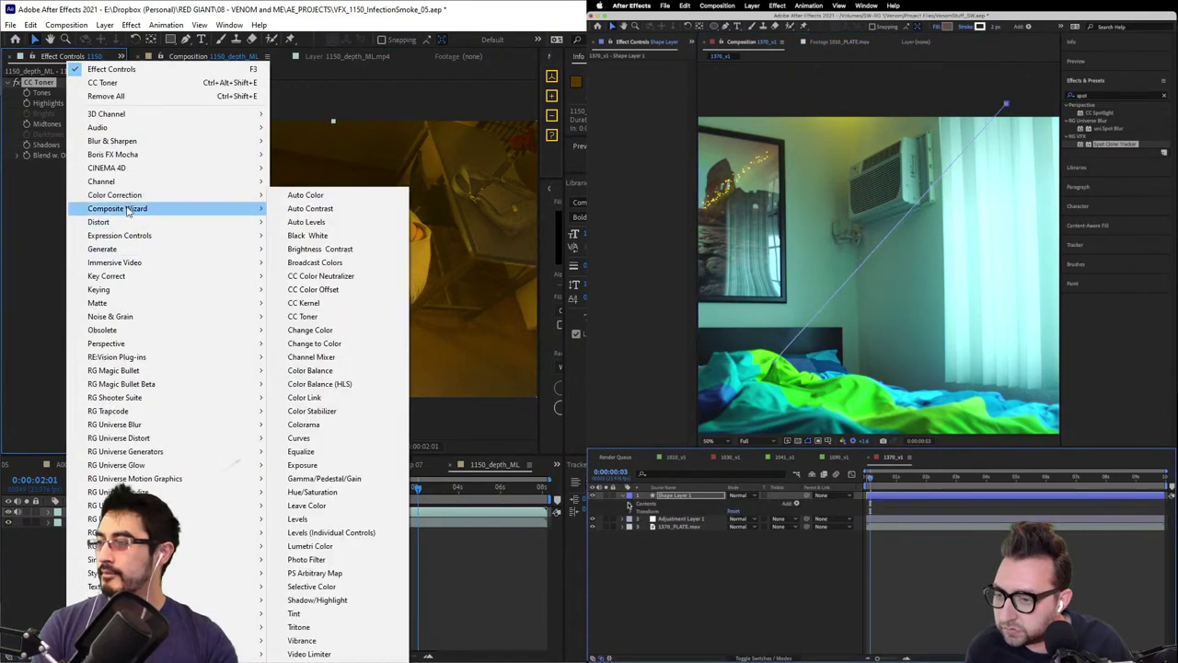
mouse_move(208, 196)
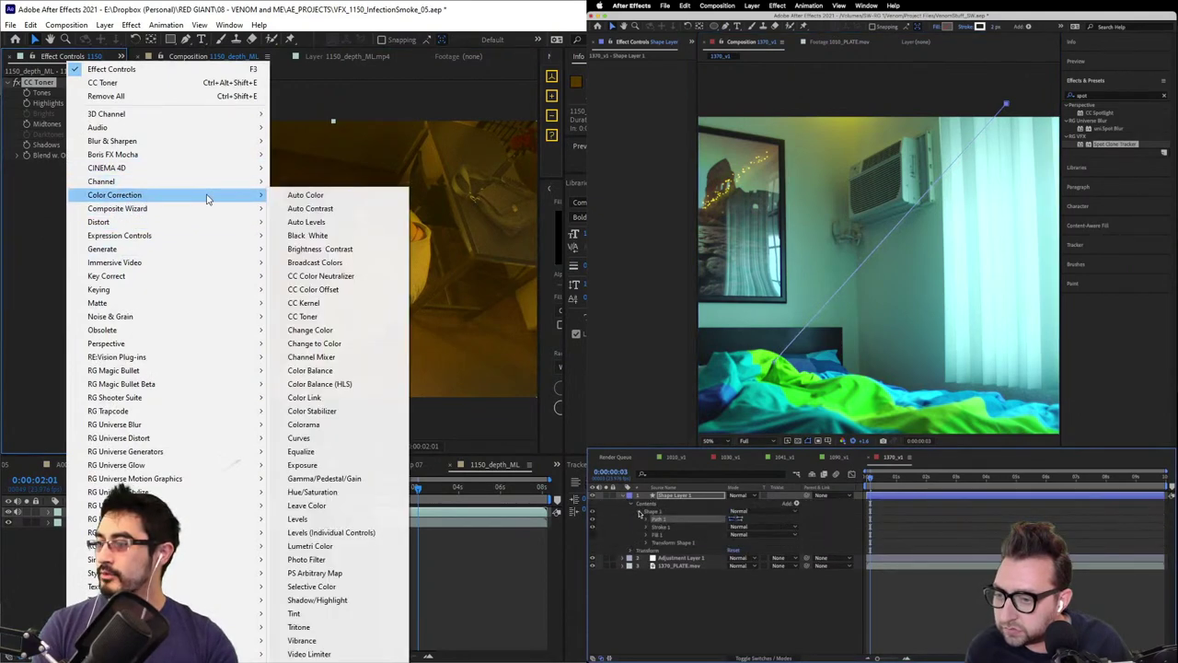
click(313, 246)
mouse_move(78, 180)
mouse_down()
mouse_move(102, 180)
mouse_move(77, 188)
mouse_up()
drag(742, 558, 753, 558)
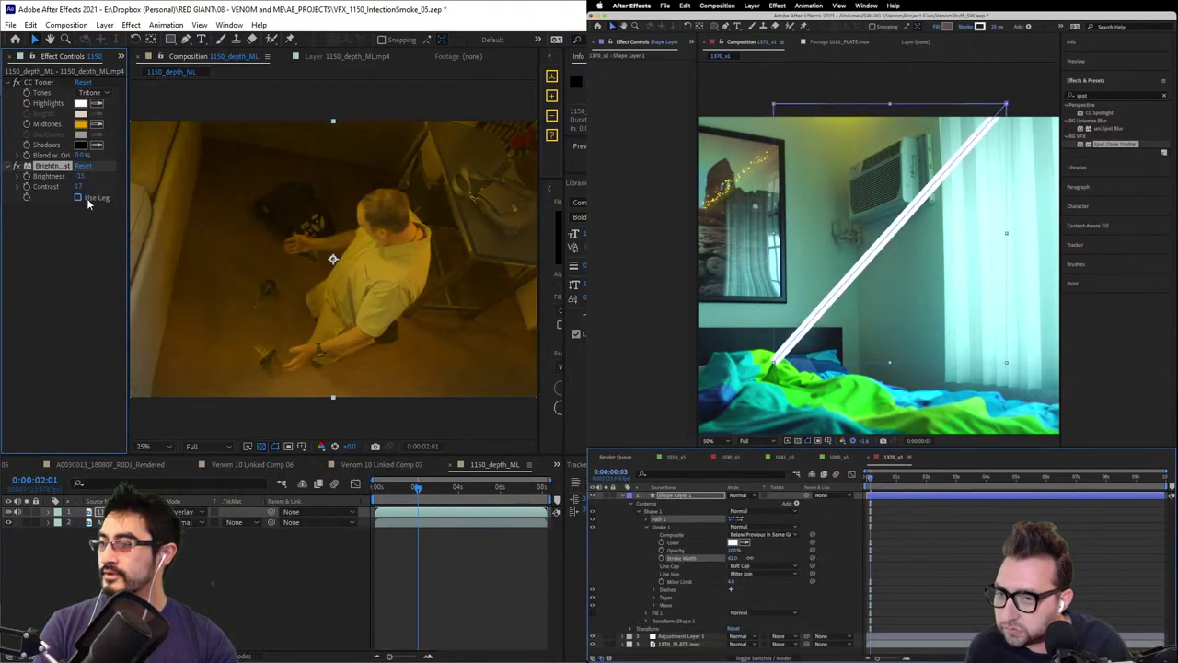
click(86, 198)
mouse_move(81, 186)
mouse_down()
mouse_move(95, 190)
mouse_move(51, 176)
mouse_move(72, 176)
mouse_up()
- Hide the shape layer in 1370_v1 and enable keyframing on its path, and lower the opacity of the 1150 depth layer
click(593, 496)
click(681, 497)
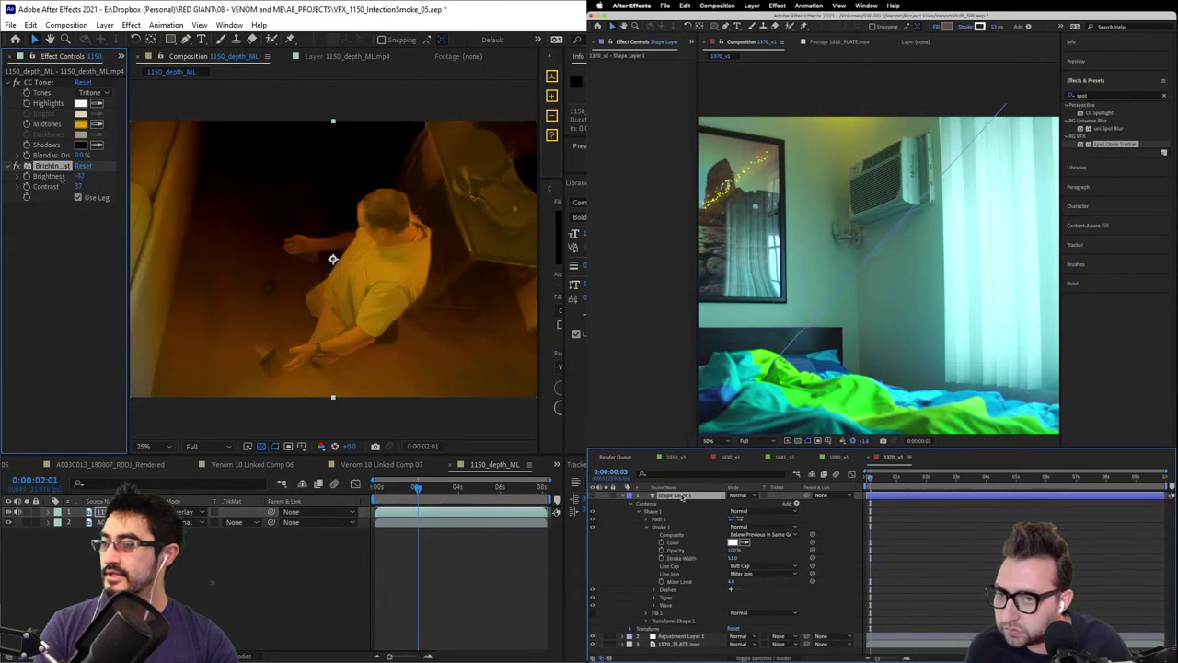
key(t)
click(648, 519)
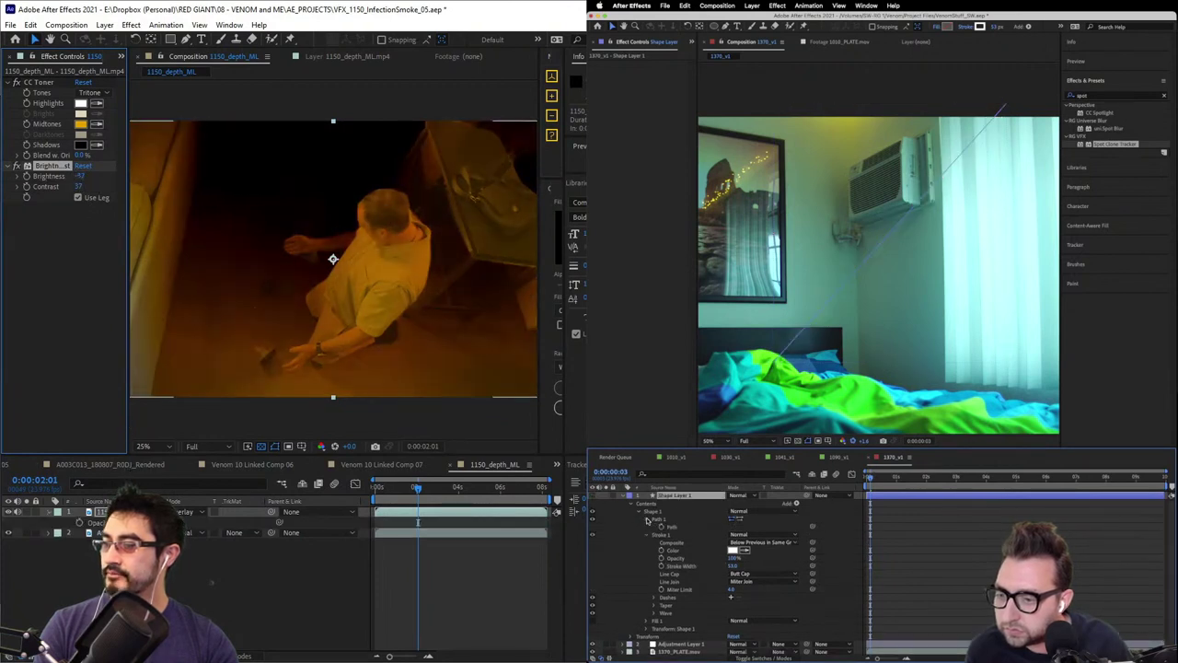
click(660, 527)
drag(173, 522, 113, 522)
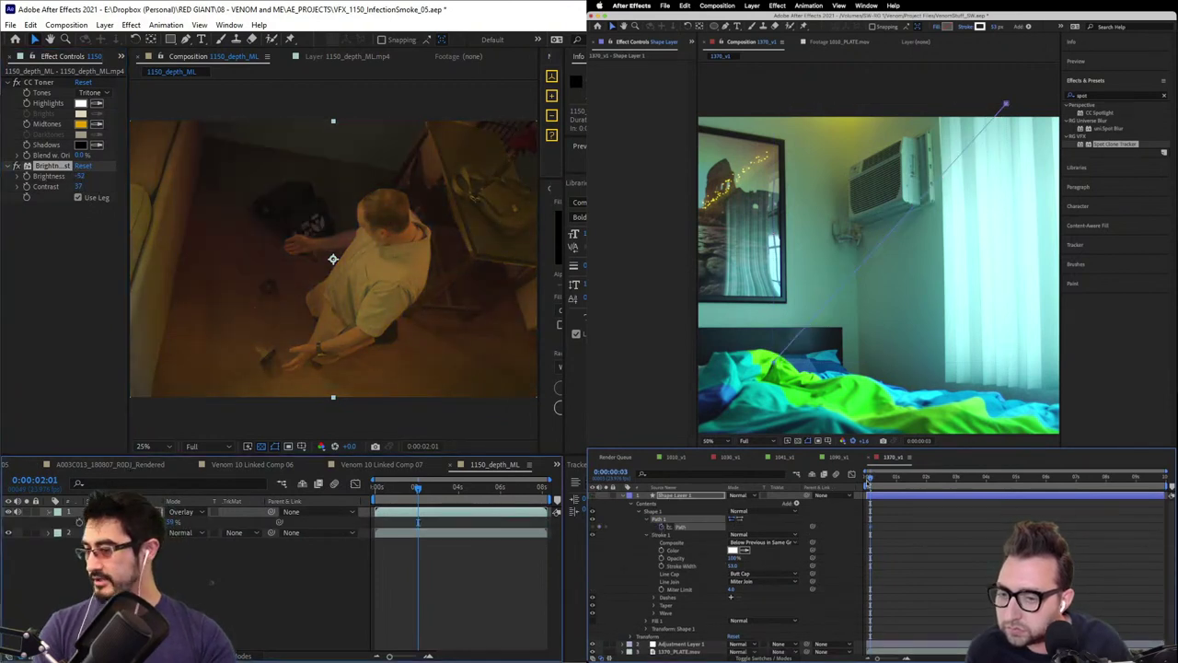
- Preview the tinted depth overlay in 1150_depth_ML and go to 0:00:05:22
key(Home)
key(space)
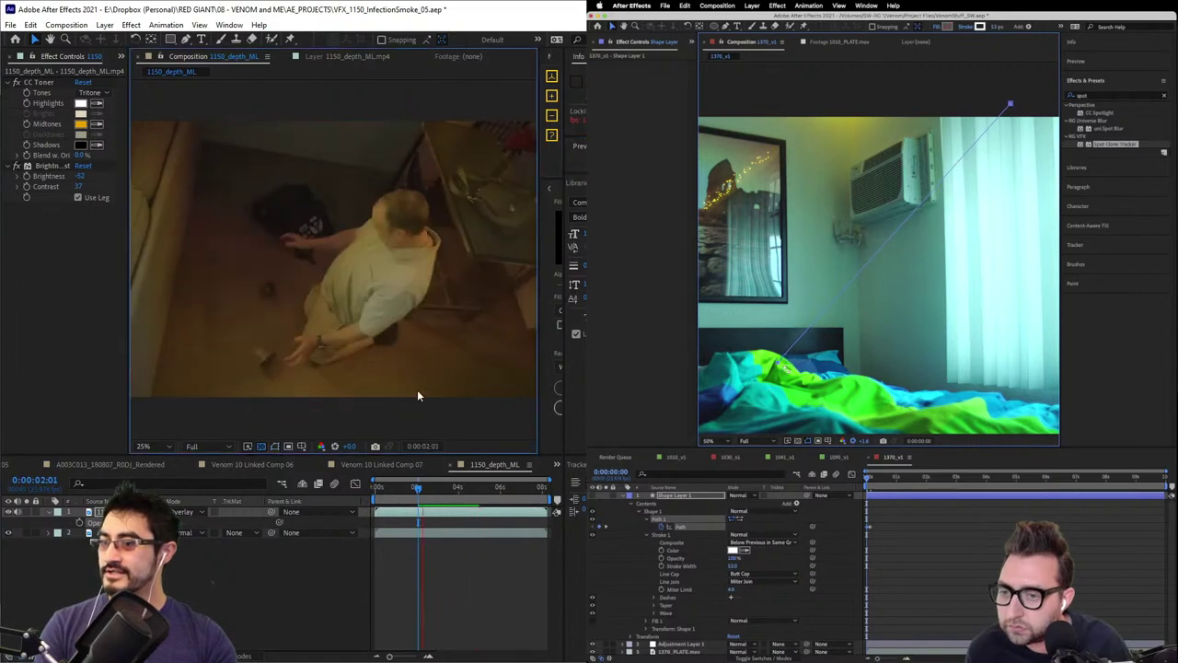
key(space)
drag(447, 488, 498, 484)
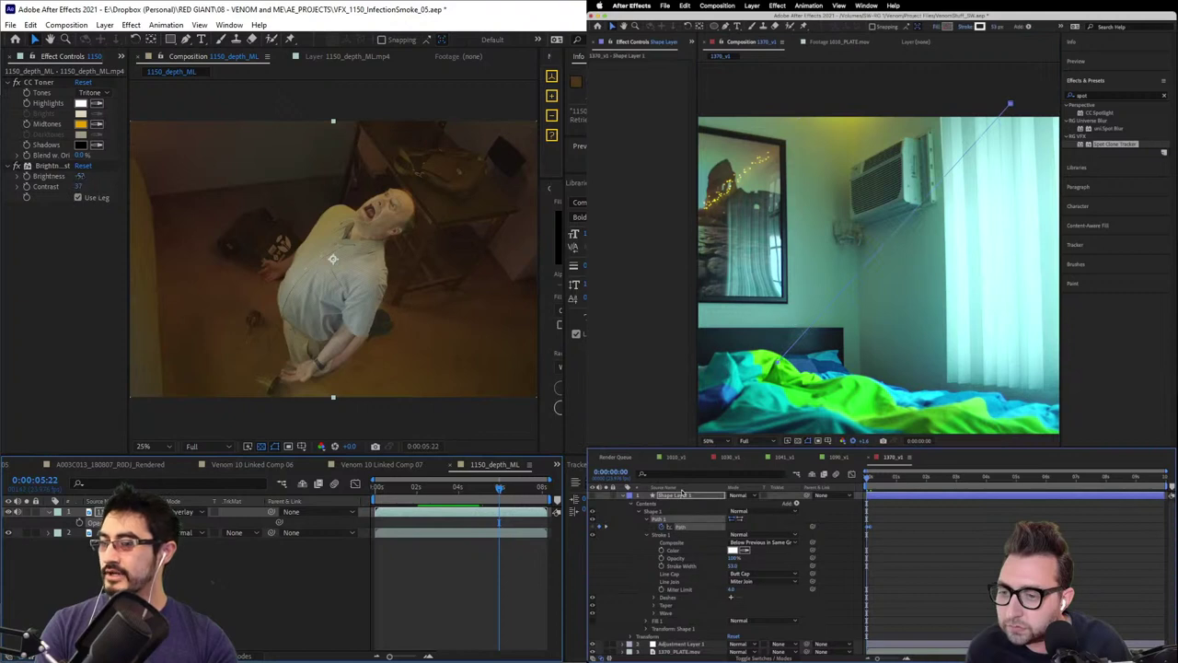
- Set the depth layer's brightness to -43 and contrast to 100, and preview the result from 0:00:01:17
drag(80, 176, 94, 189)
drag(174, 191, 175, 190)
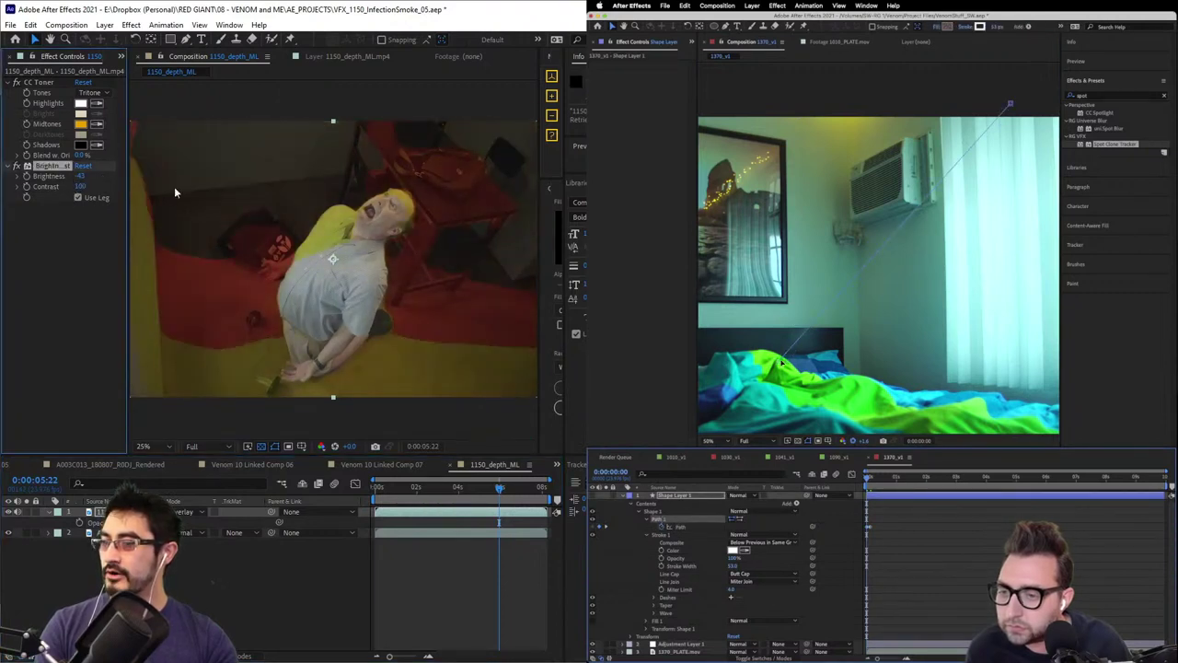
click(410, 495)
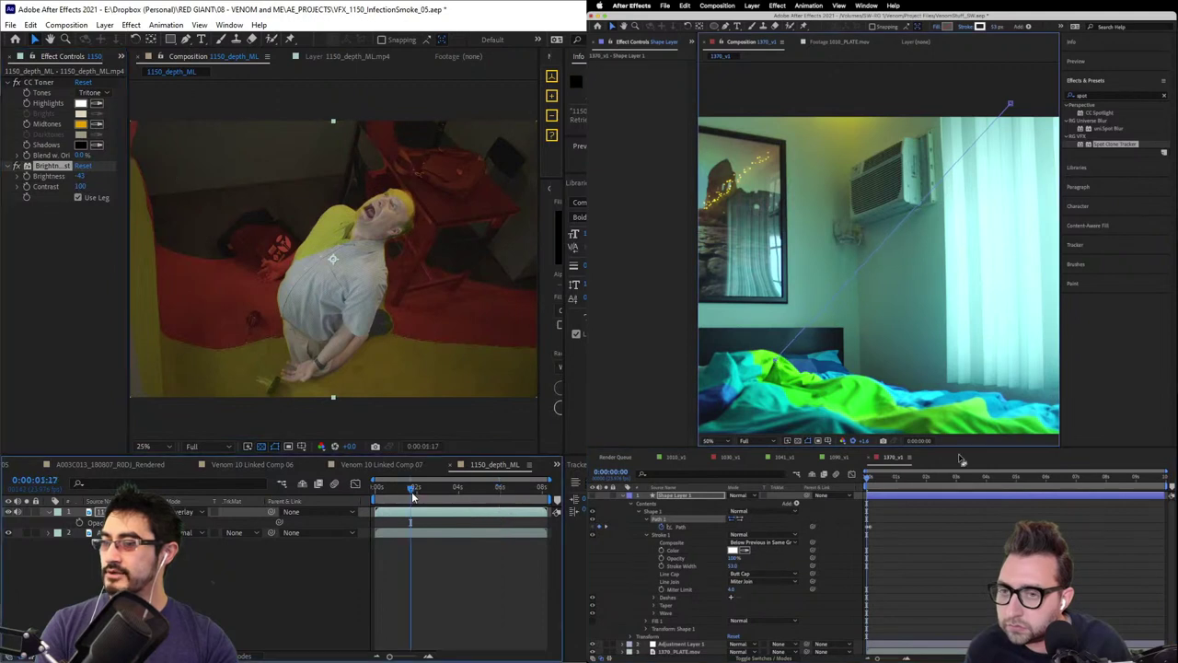
key(space)
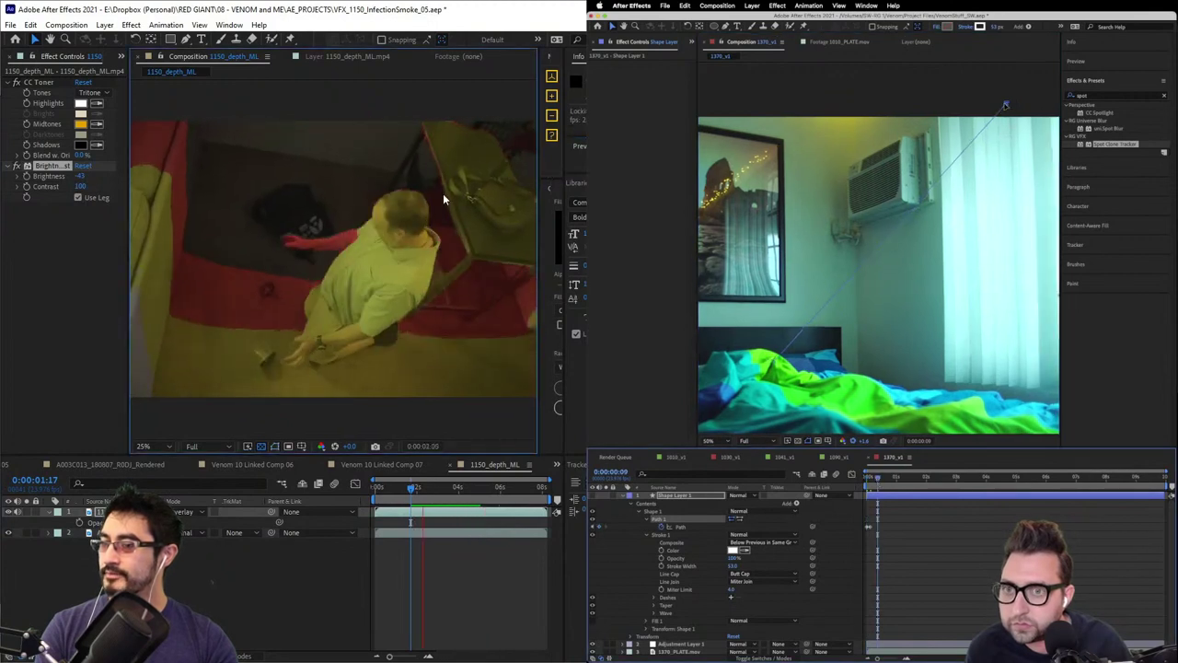
key(space)
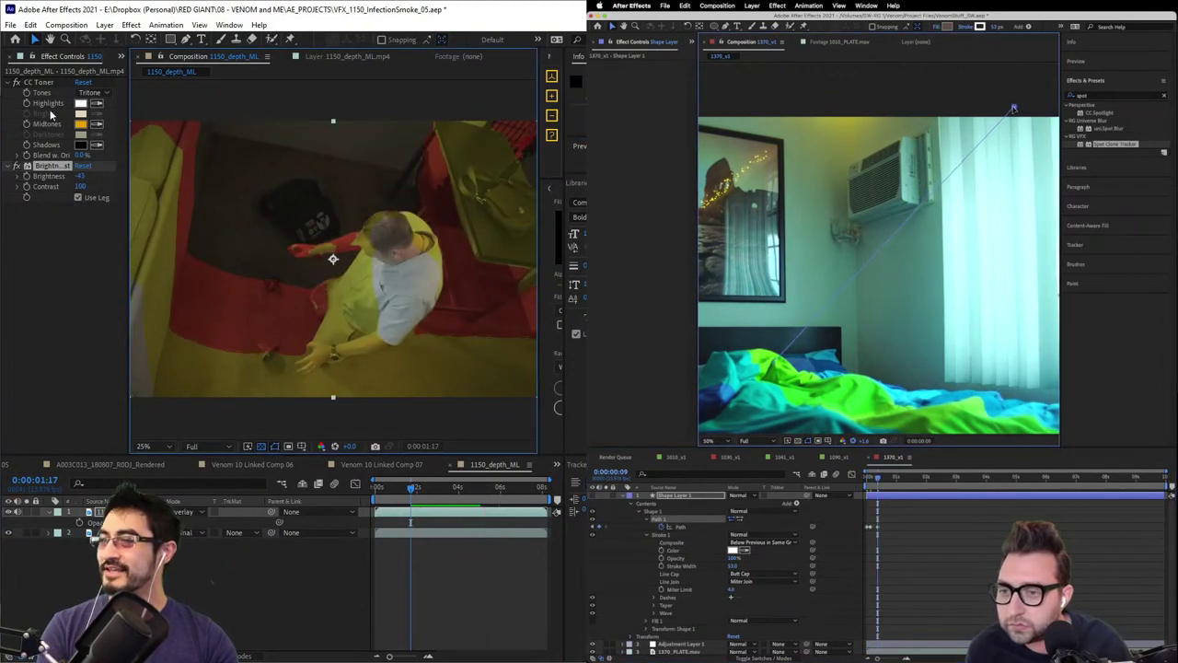
- Delete Brightness & Contrast and CC Toner from the depth layer and place it below the footage layer
click(50, 169)
key(Delete)
click(43, 83)
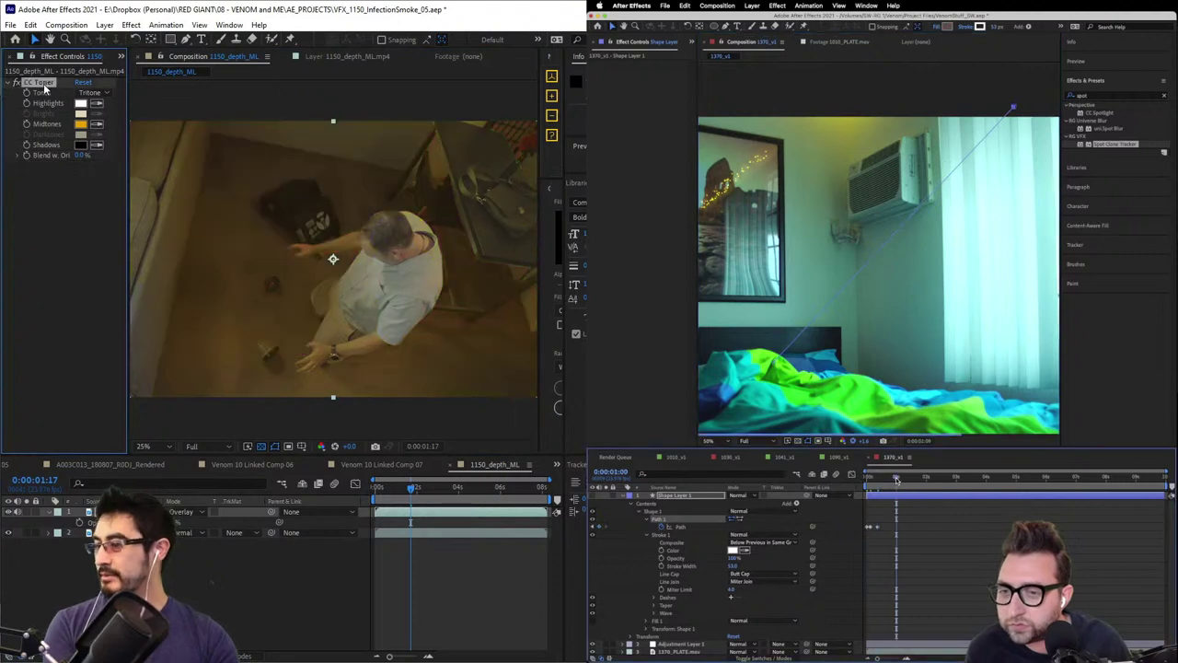
key(Delete)
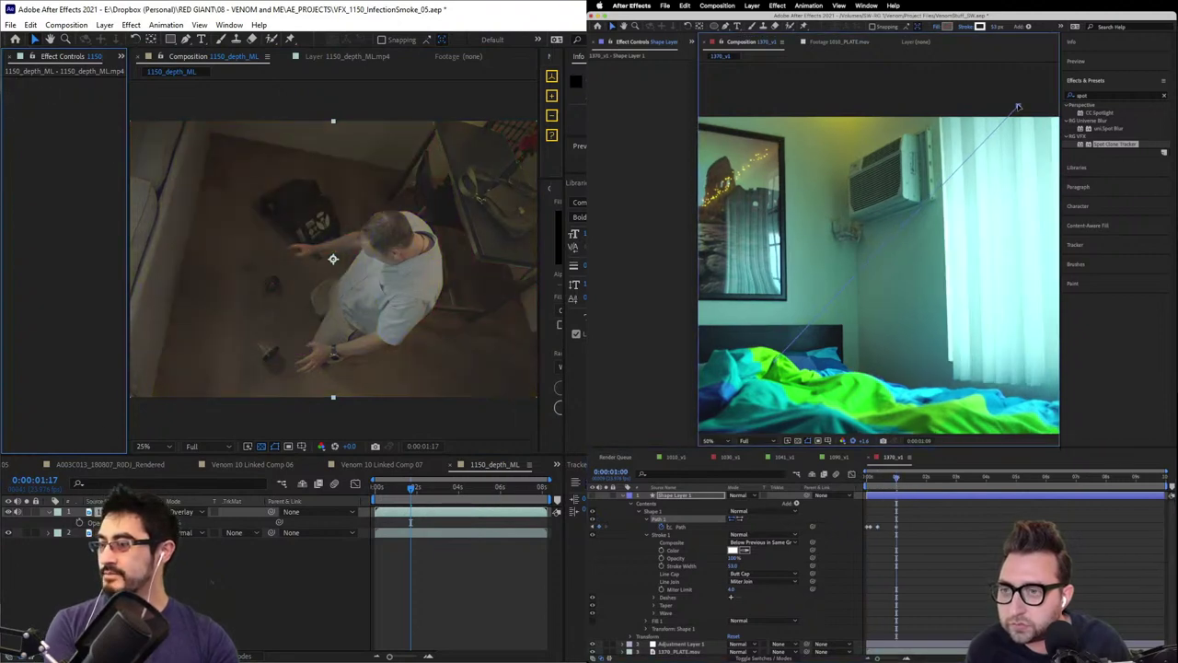
drag(101, 512, 101, 538)
- Add a point midway along the diagonal path in 1370_v1 and pull it outward to curve the path
click(726, 27)
key(ctrl+space)
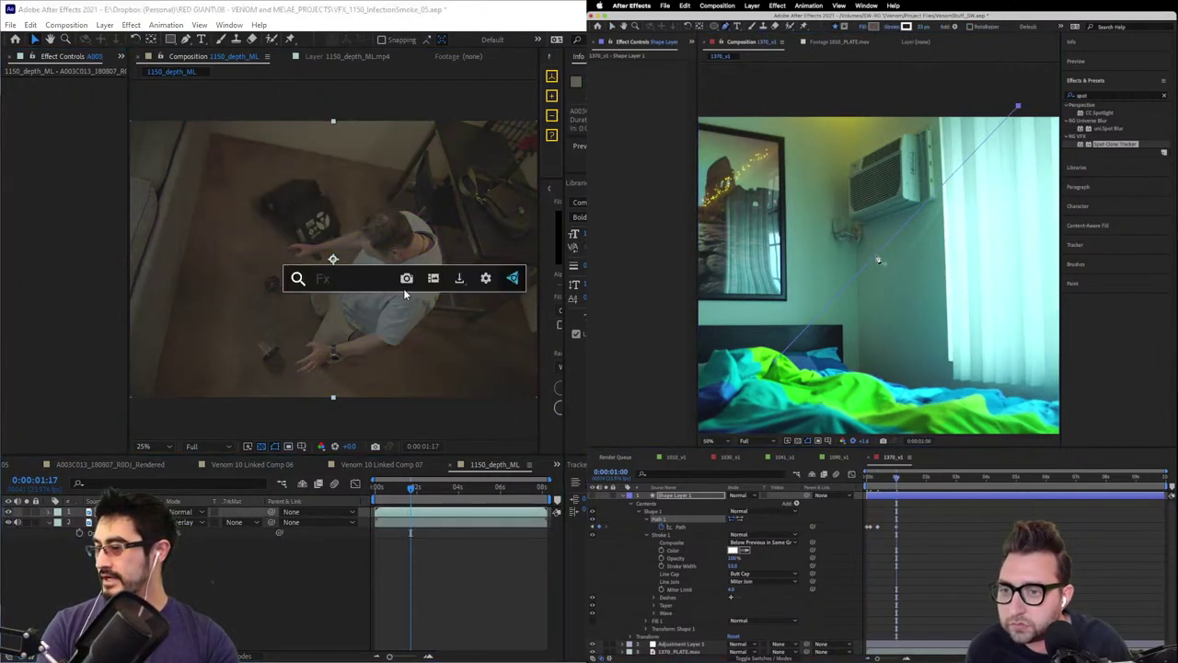
key(Escape)
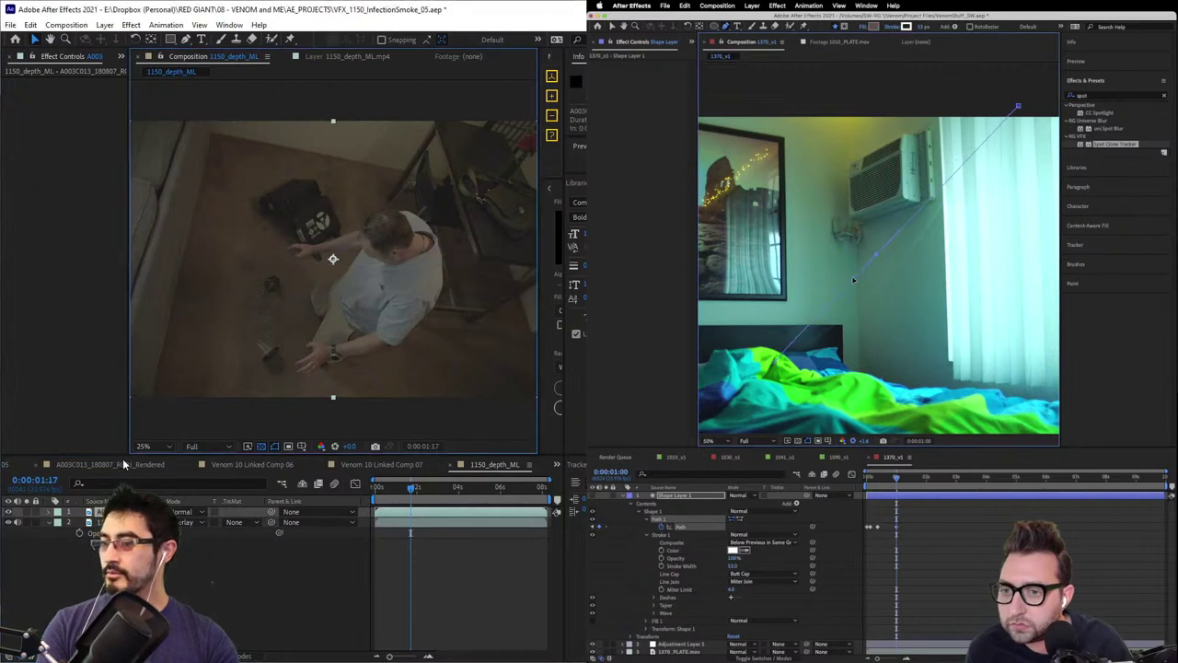
click(124, 464)
click(4, 465)
key(v)
drag(877, 255, 893, 273)
- Look through the Venom 10 Linked Comp 05, 06 and 07 compositions and A003C013_180807_R0DJ_Rendered
click(120, 595)
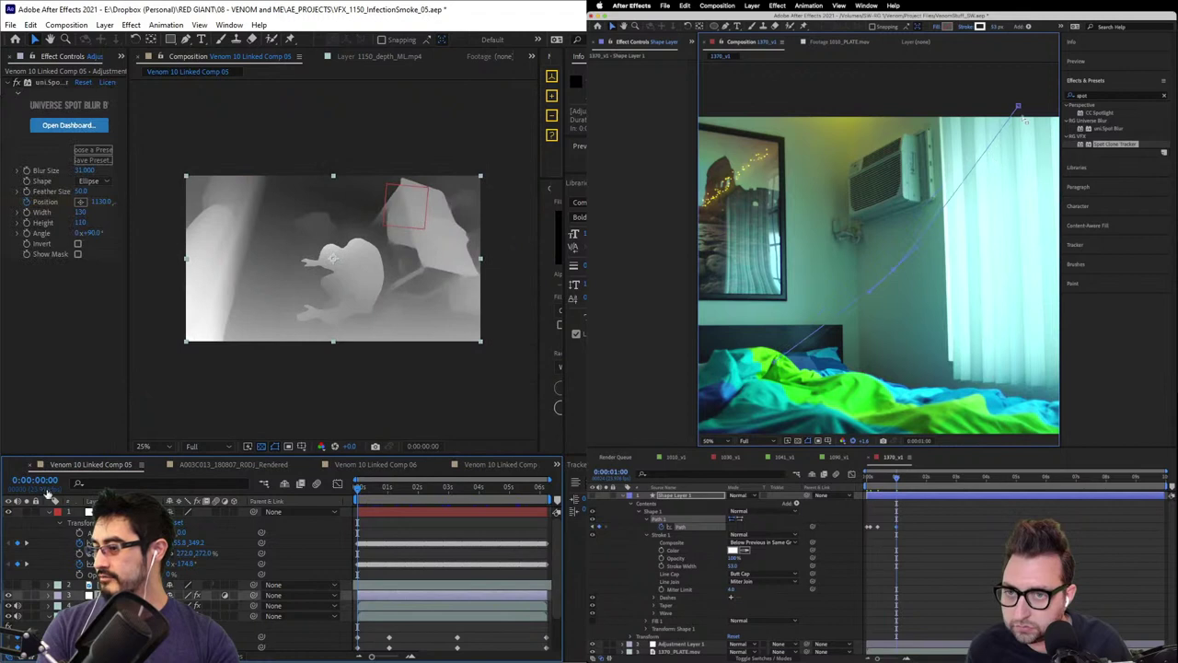
click(10, 465)
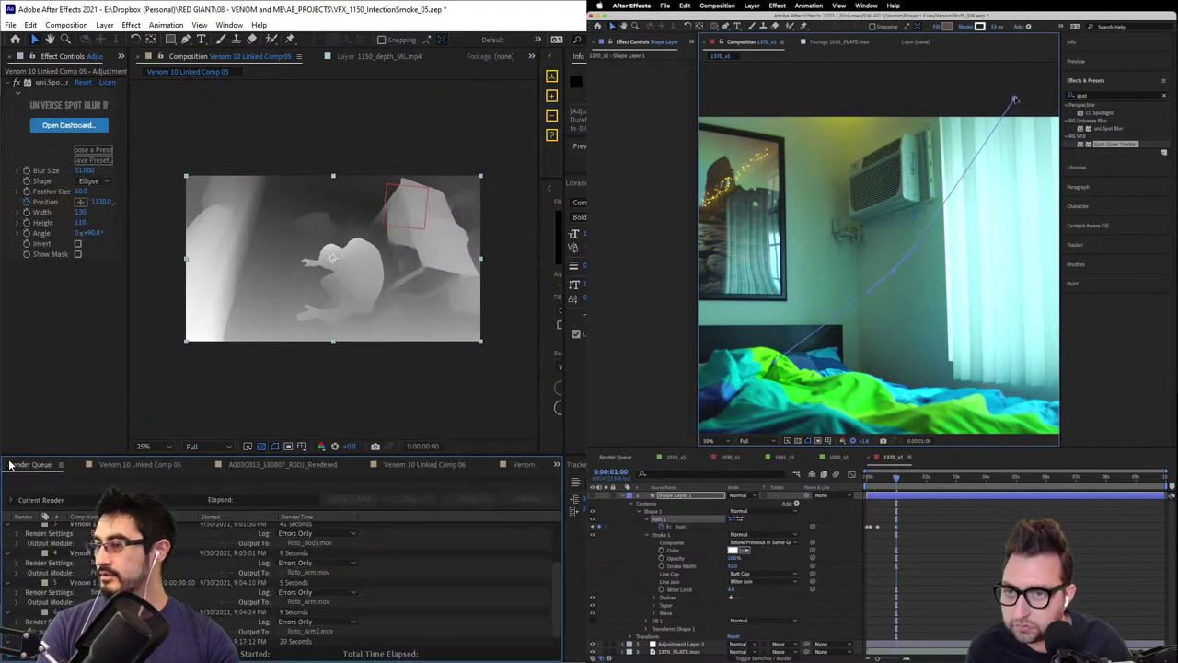
click(519, 464)
click(556, 467)
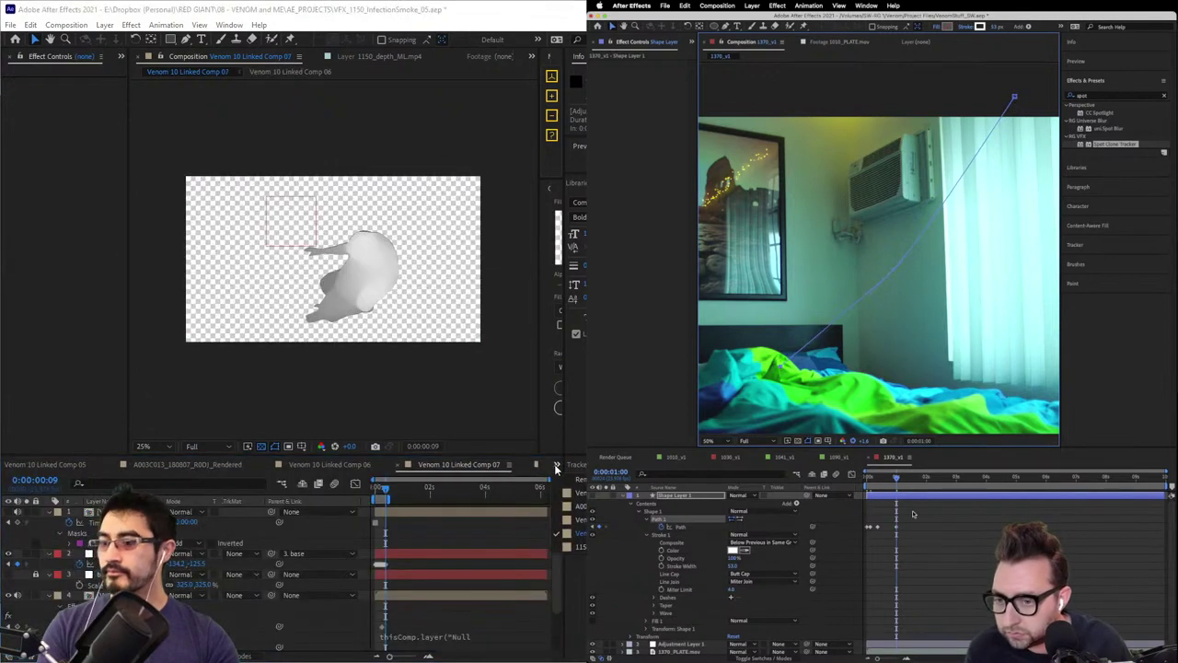
click(354, 467)
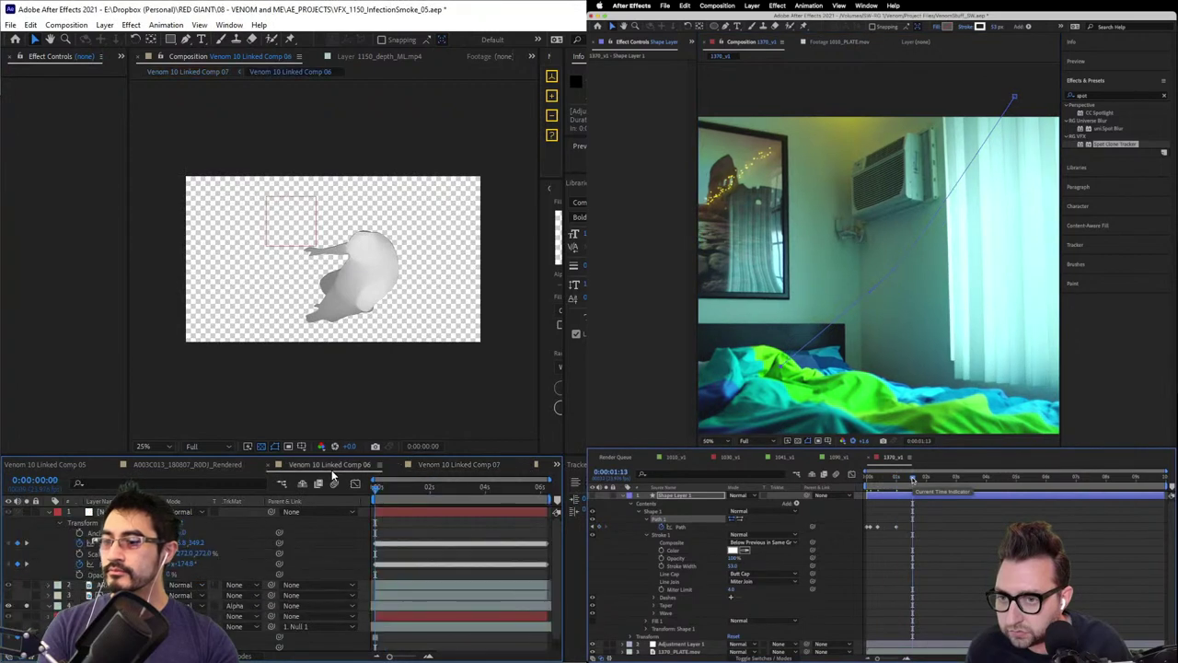
click(193, 464)
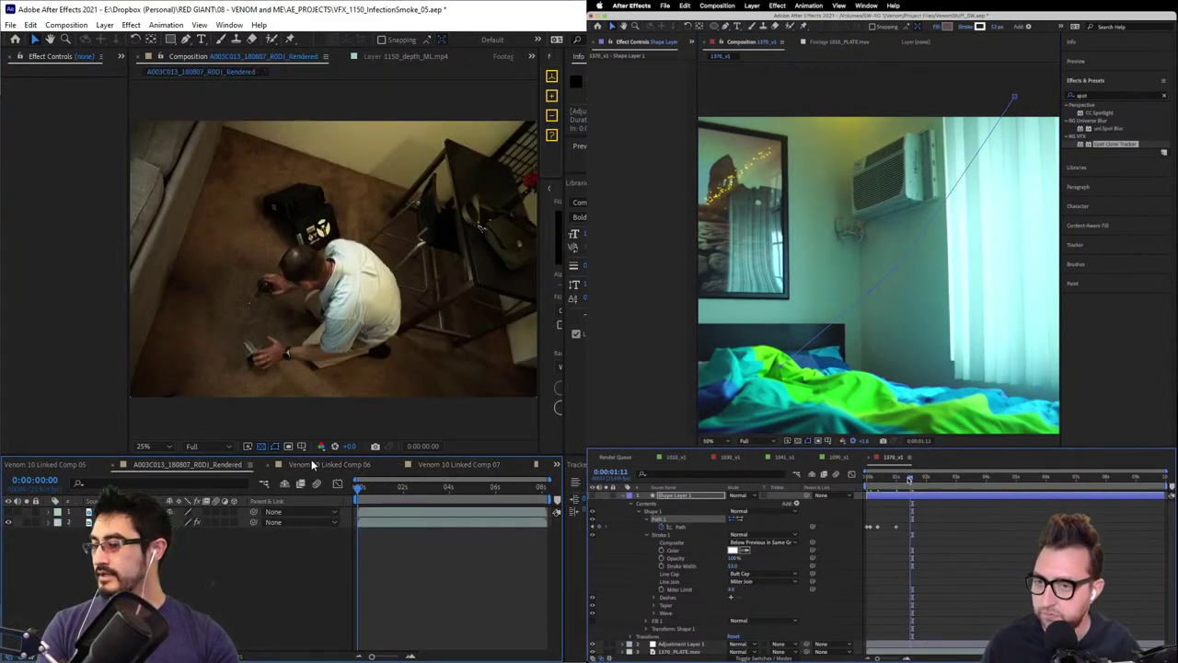
drag(911, 480, 903, 478)
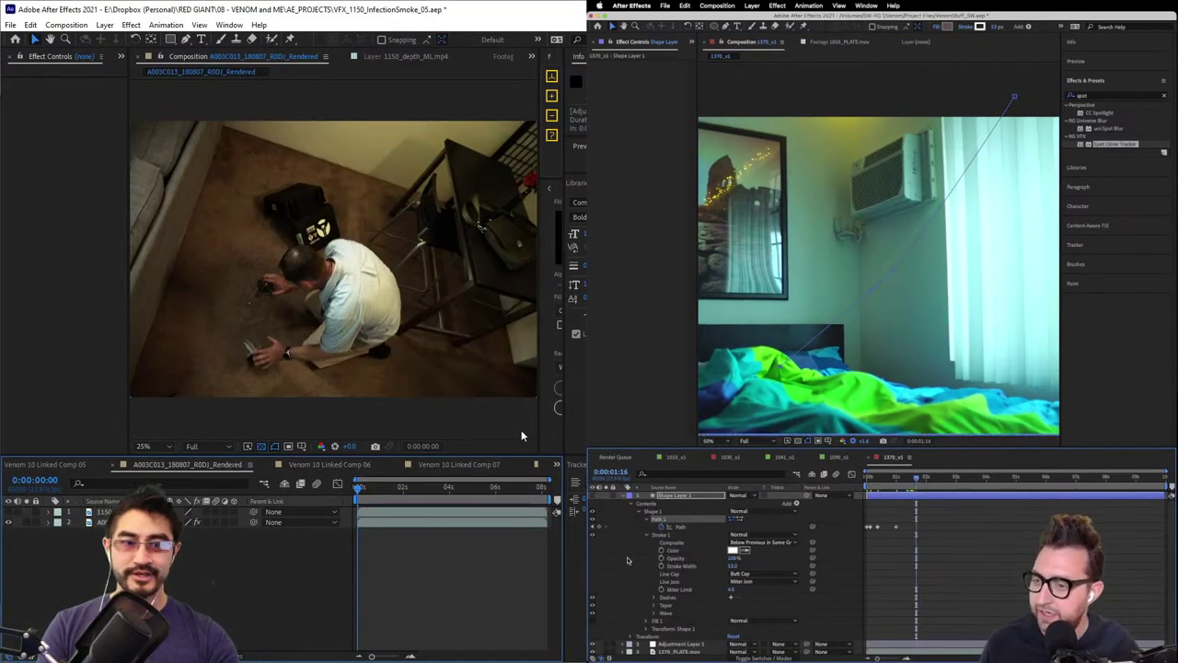
click(659, 513)
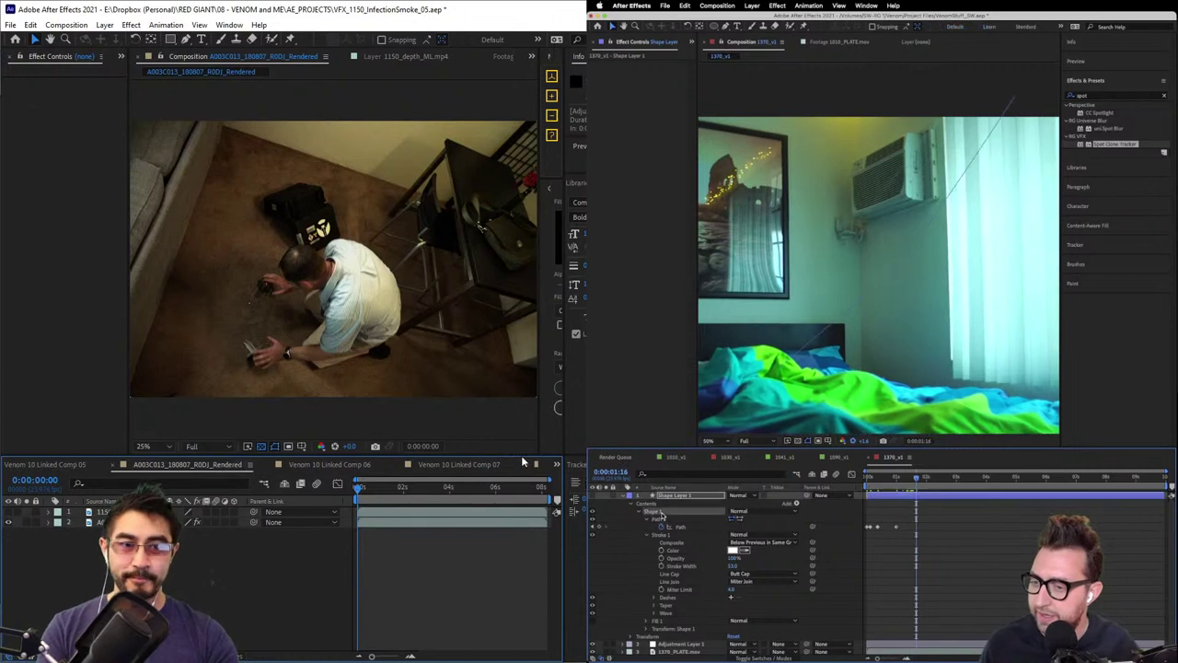
click(461, 459)
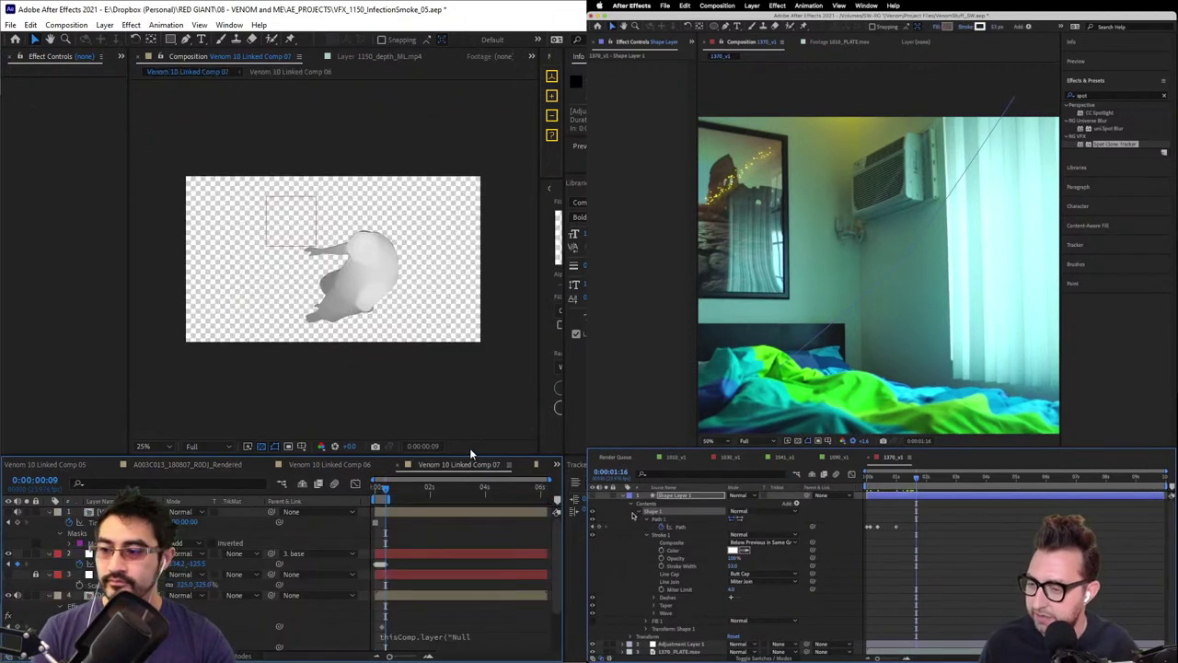
- Delete the shape layer from 1370_v1 and select its adjustment layer
click(664, 504)
click(667, 496)
key(Delete)
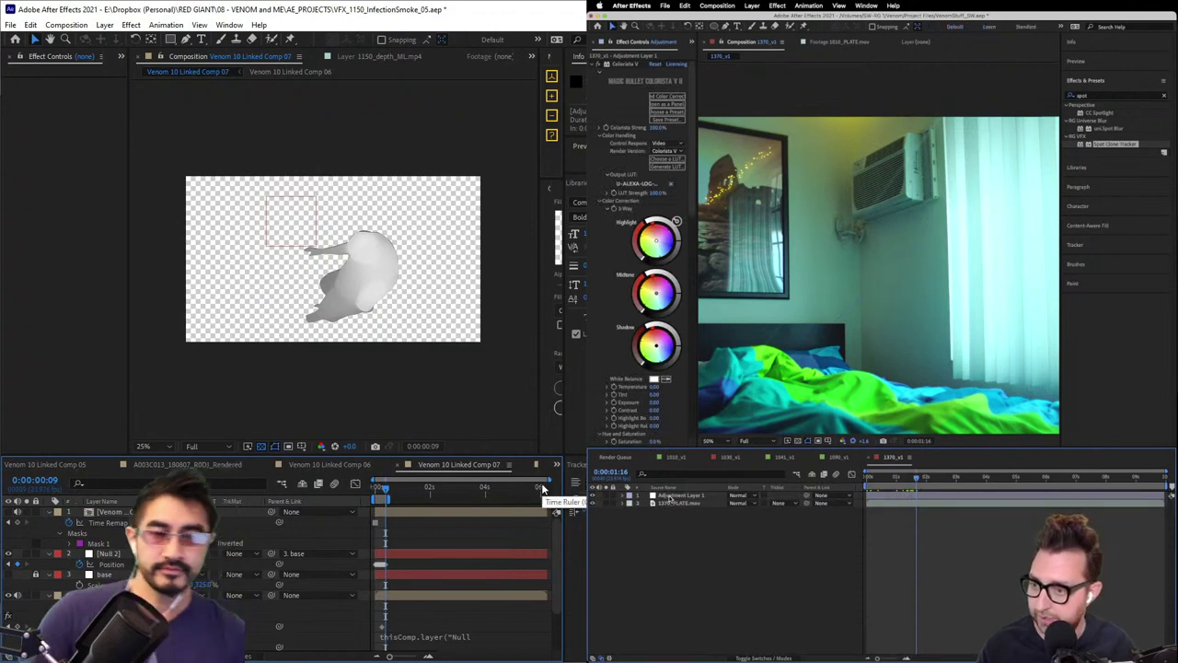
click(673, 497)
- Reopen the 1150_depth_ML composition and return 1370_v1 to its first frame
click(555, 466)
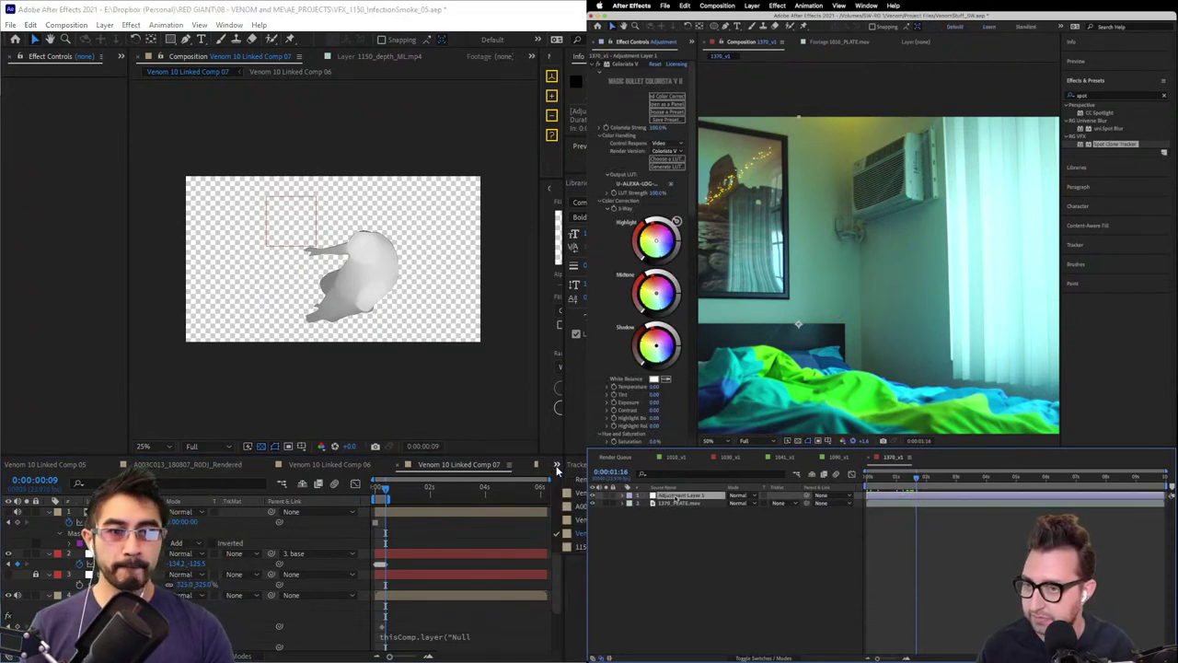
mouse_move(915, 478)
mouse_down()
mouse_move(872, 479)
mouse_move(949, 478)
mouse_move(900, 479)
mouse_up()
click(578, 546)
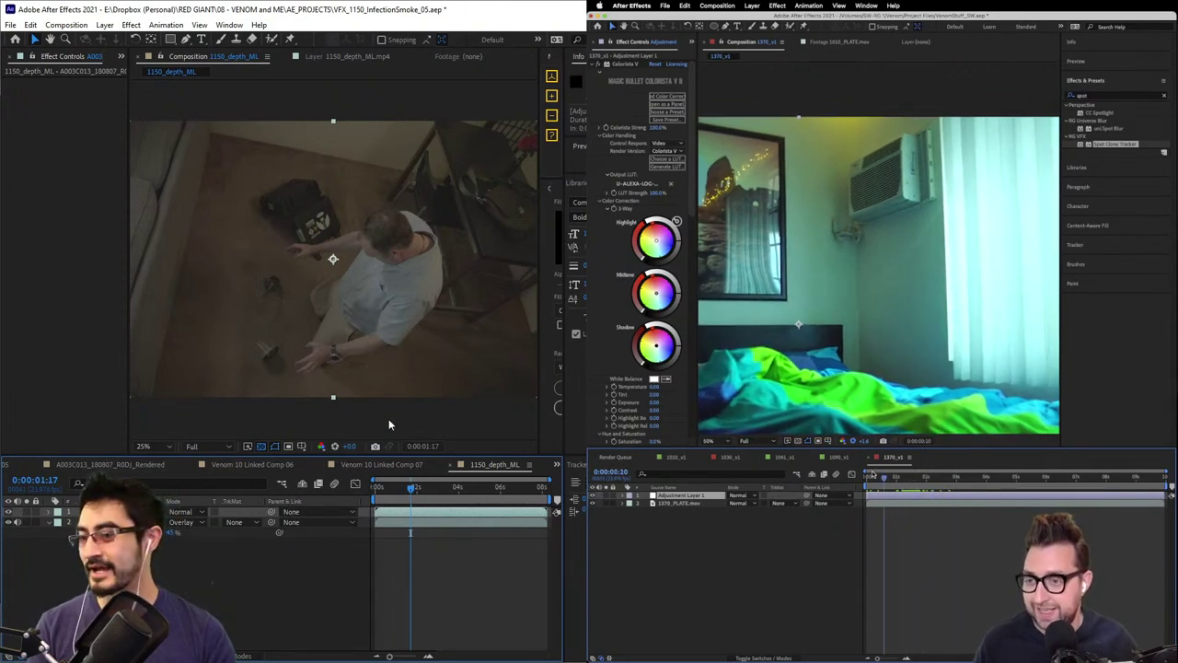
key(Home)
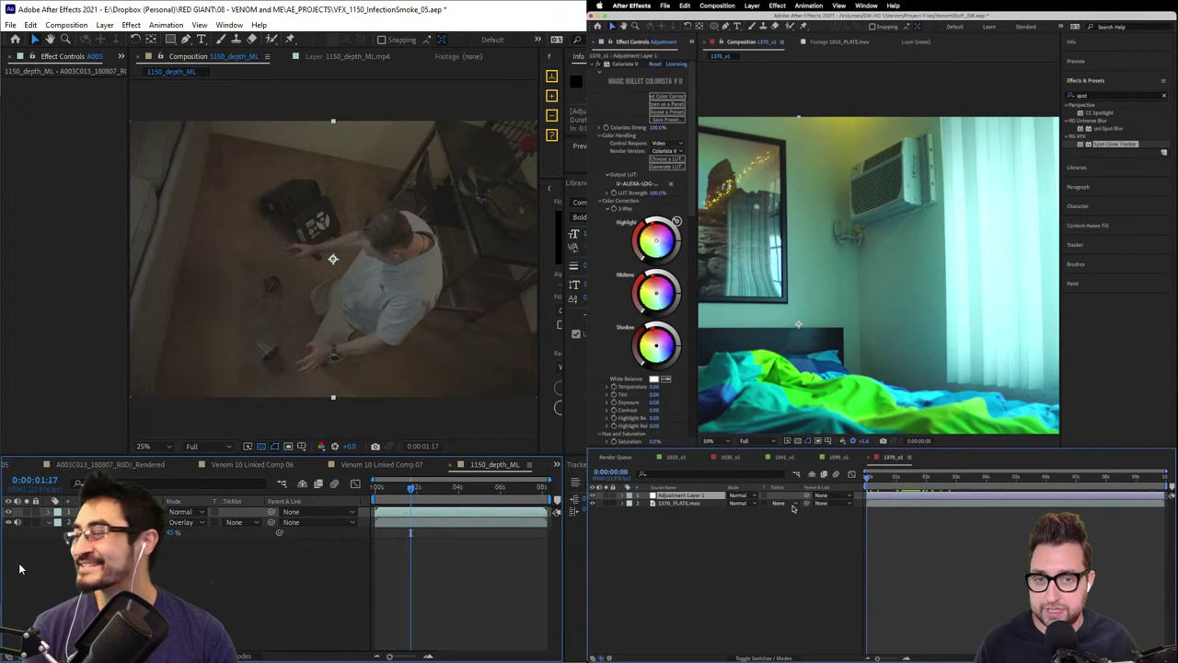
click(204, 600)
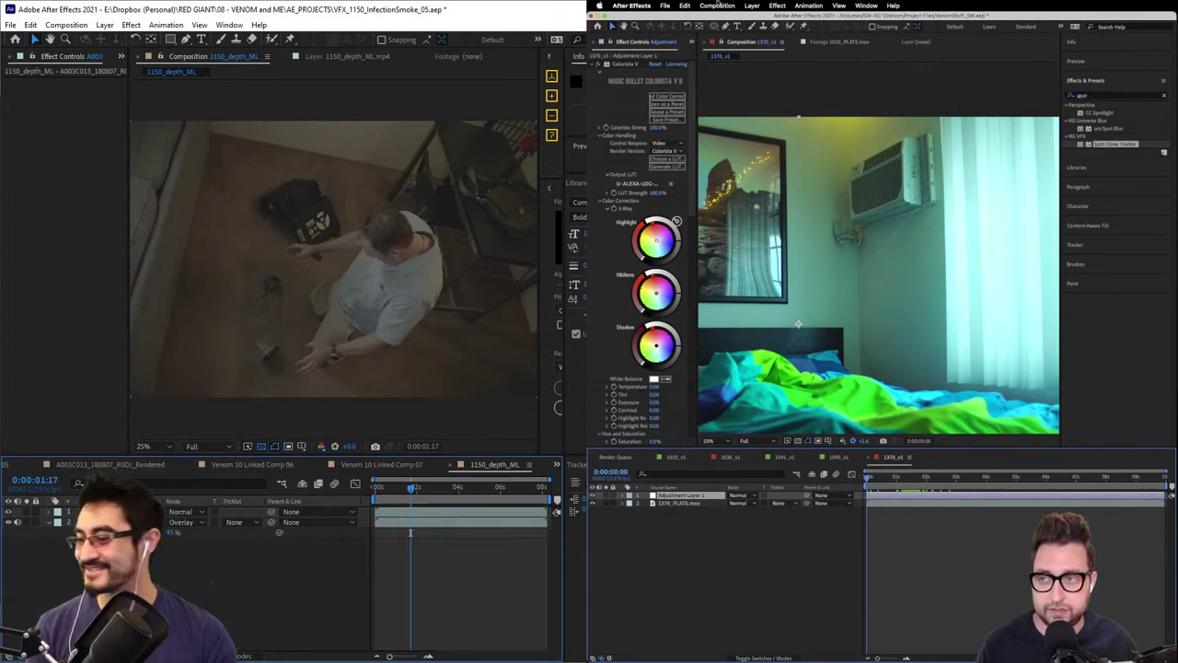
- Purge all memory and disk cache in the 1370_v1 project
click(685, 6)
mouse_move(745, 210)
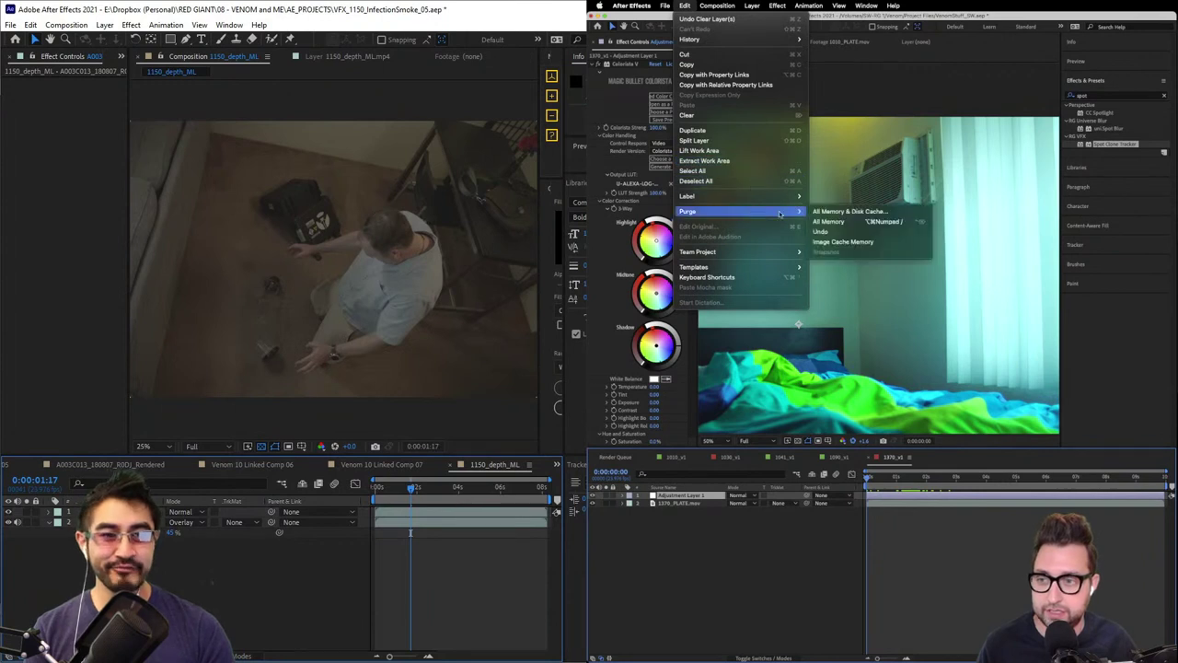
click(839, 213)
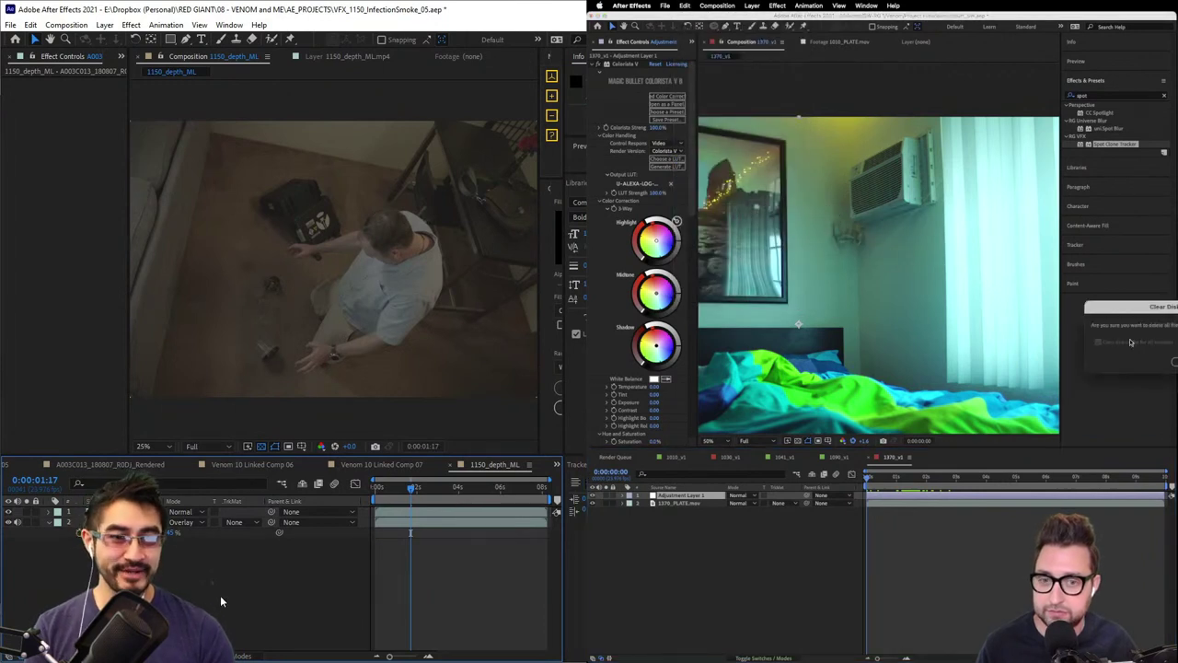
key(Return)
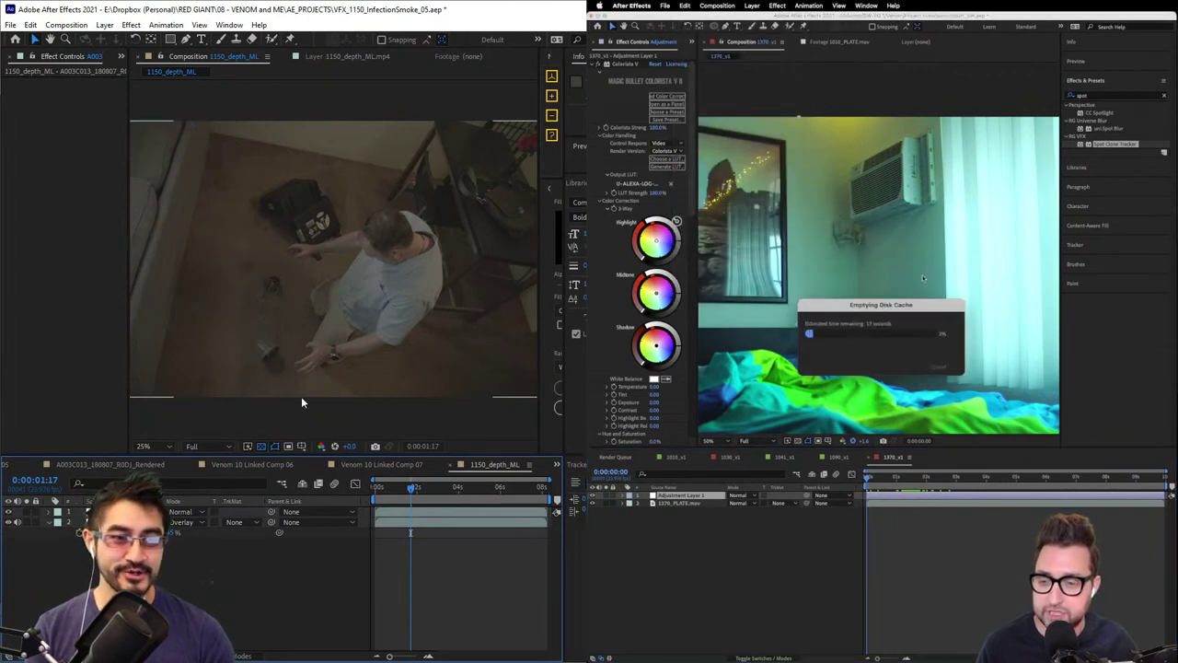
- Apply the Displacement Map effect to the A003C013_180807_R0DJ_Rendered.mov layer in 1150_depth_ML
click(120, 511)
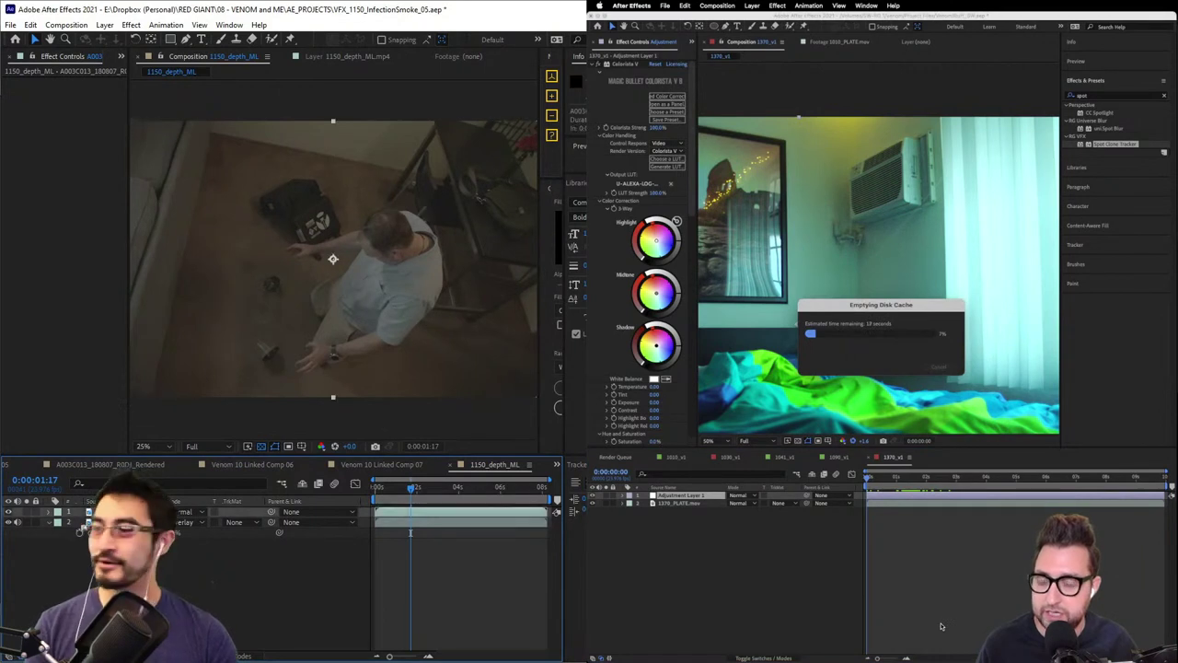
click(120, 522)
click(119, 512)
click(60, 96)
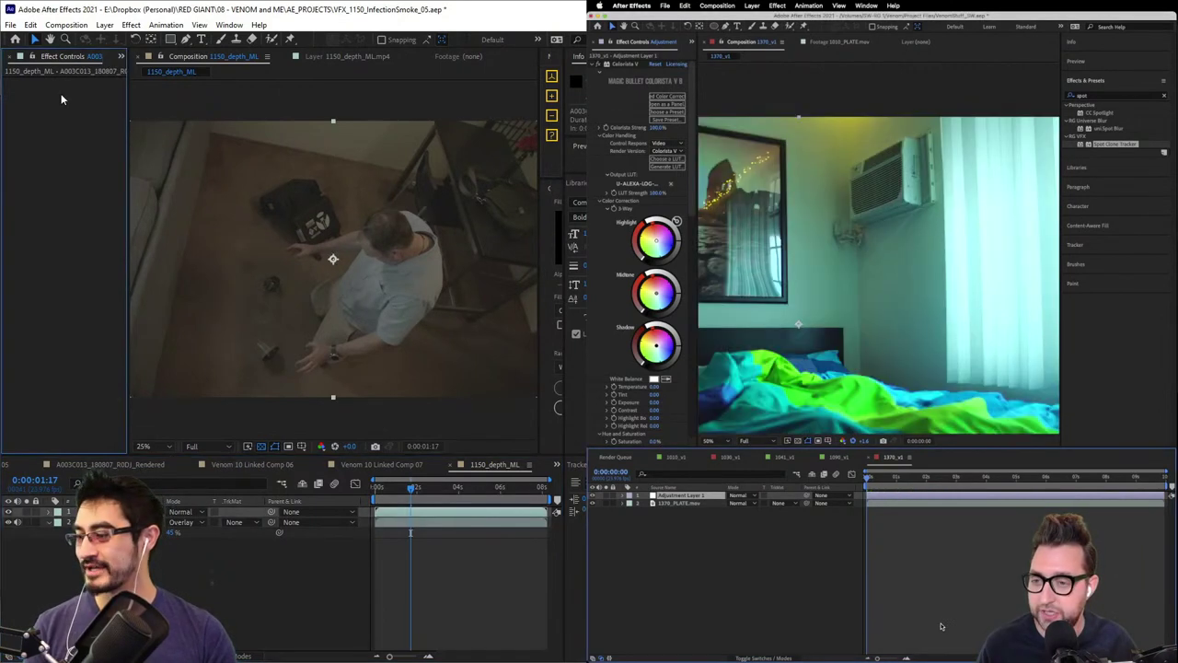
key(ctrl+space)
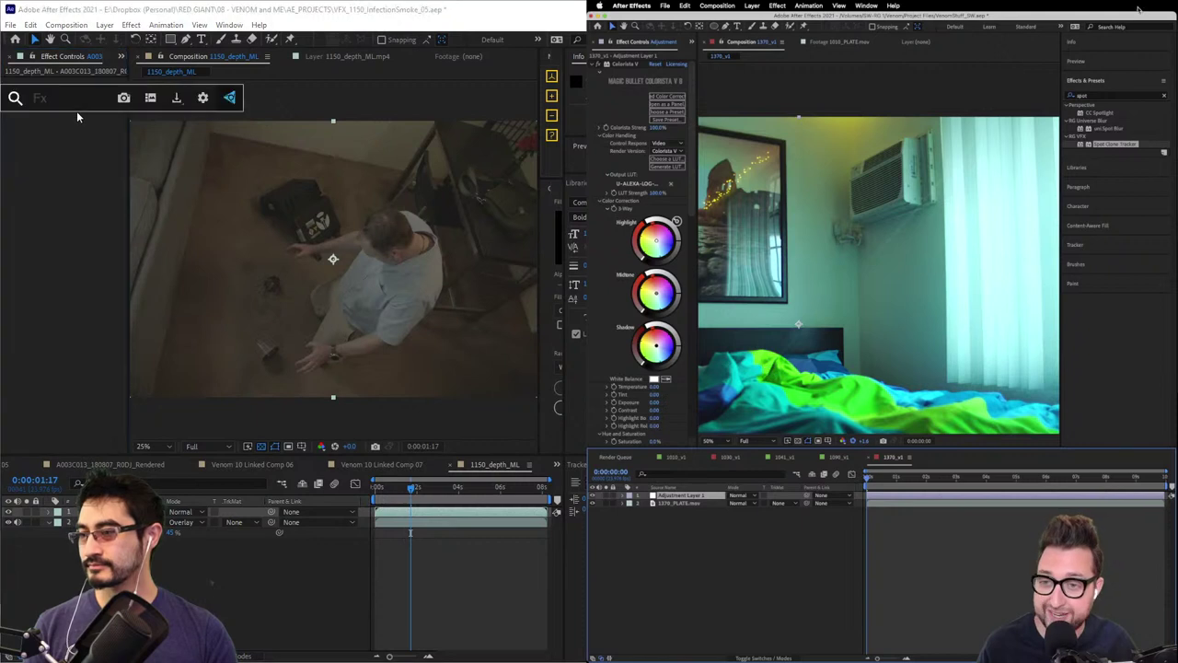
text(displ)
key(Return)
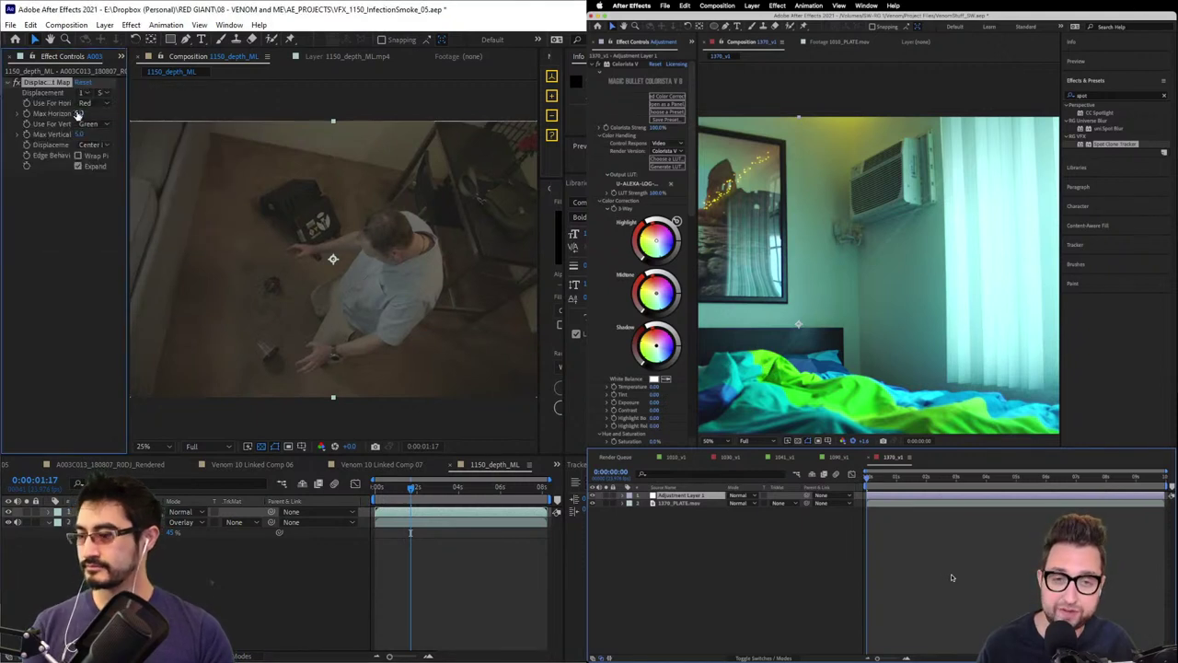
- Use 1150_depth_ML.mp4 as the displacement map layer and widen the effect settings area
click(92, 92)
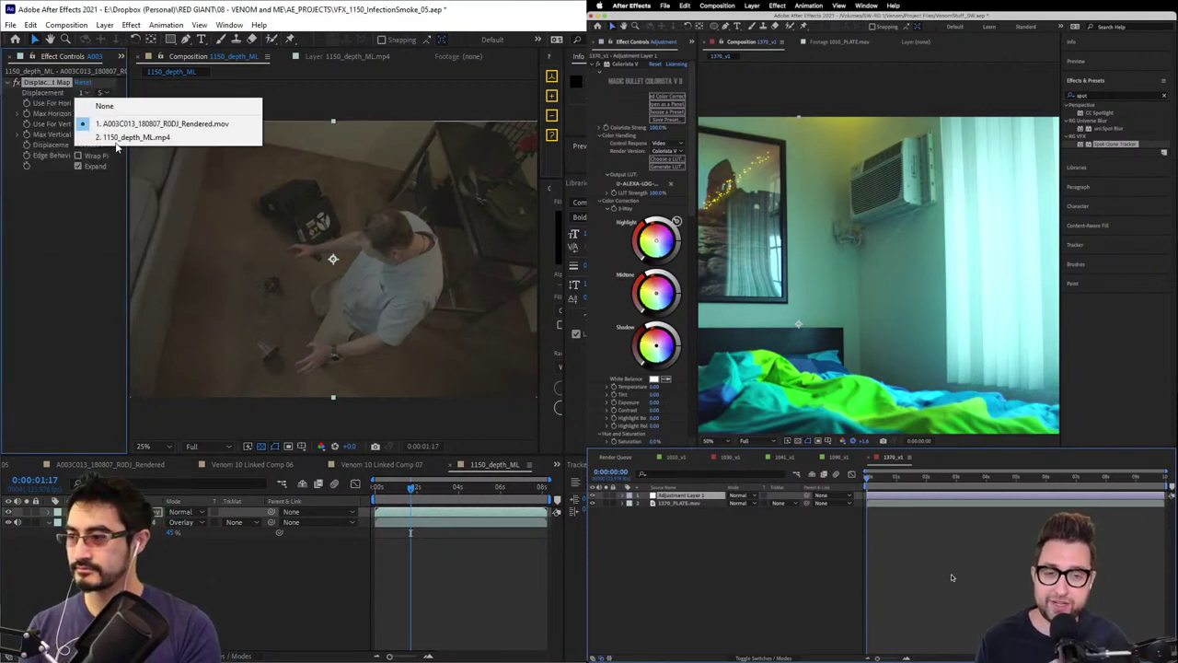
click(129, 137)
drag(128, 154, 164, 175)
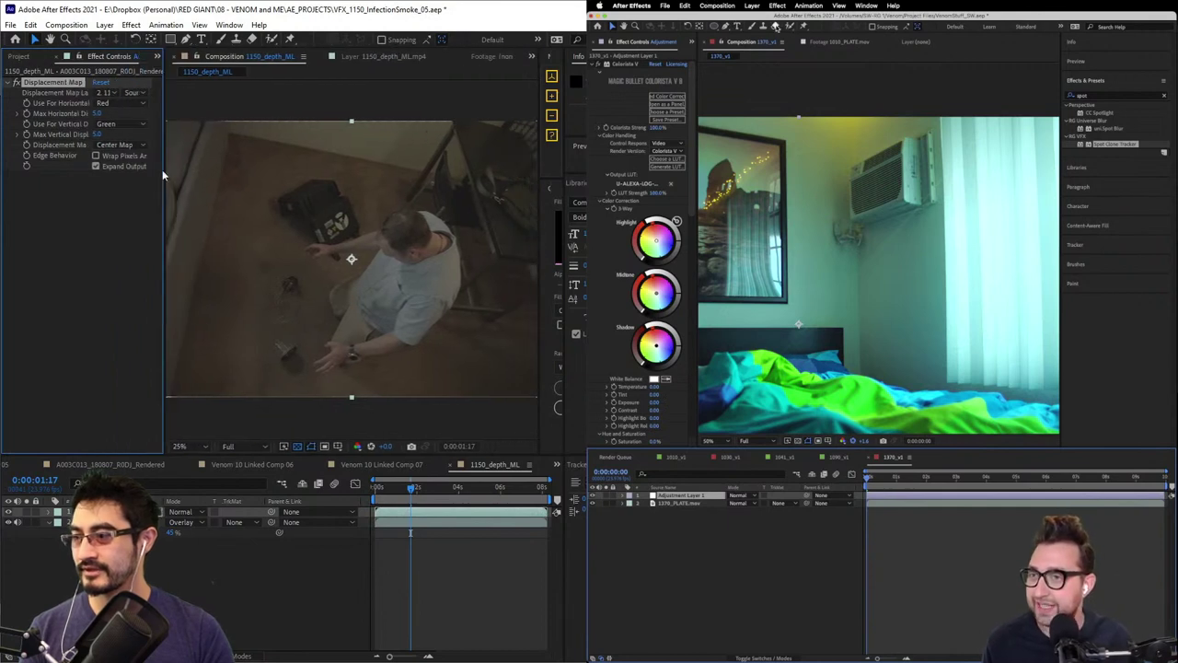
- Open the 1370_PLATE.mov layer in its own view and enlarge the 1150_depth_ML viewer, showing it at 50%
key(slash)
drag(431, 333, 279, 335)
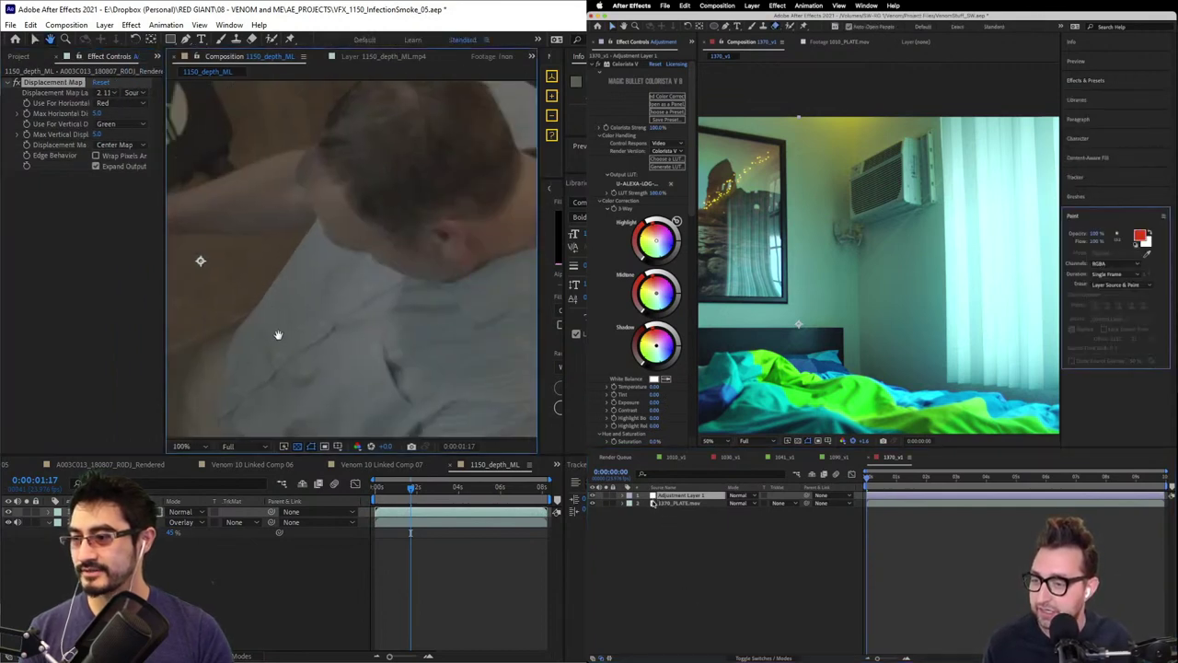
double_click(670, 503)
key(comma)
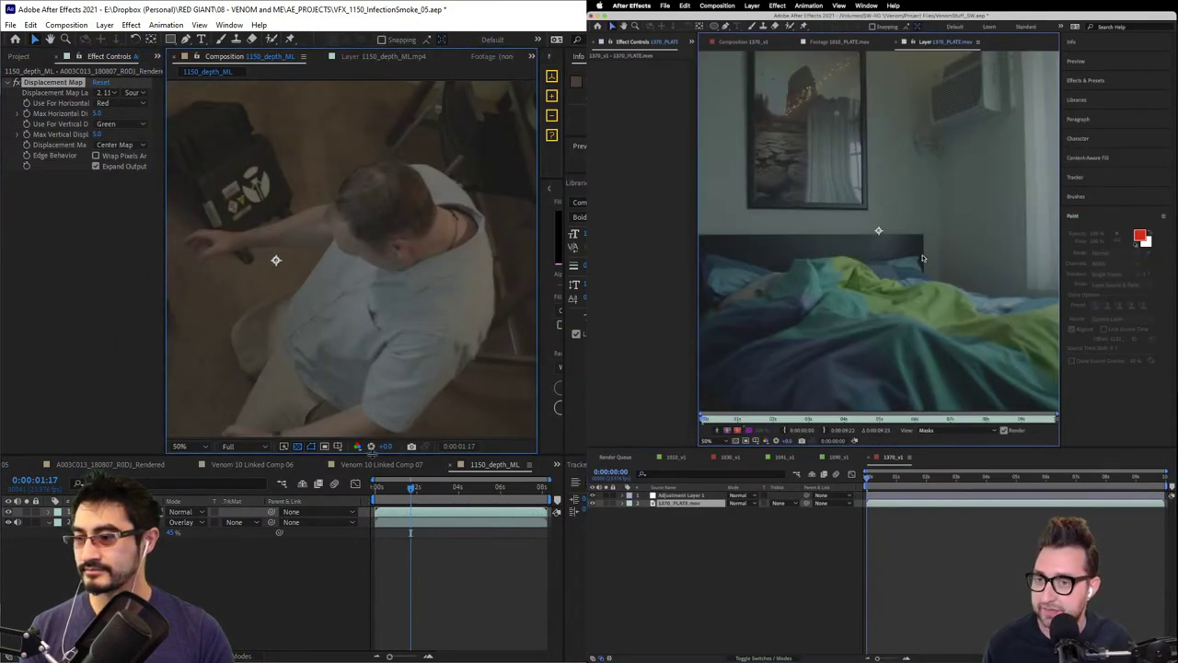
drag(372, 455, 388, 559)
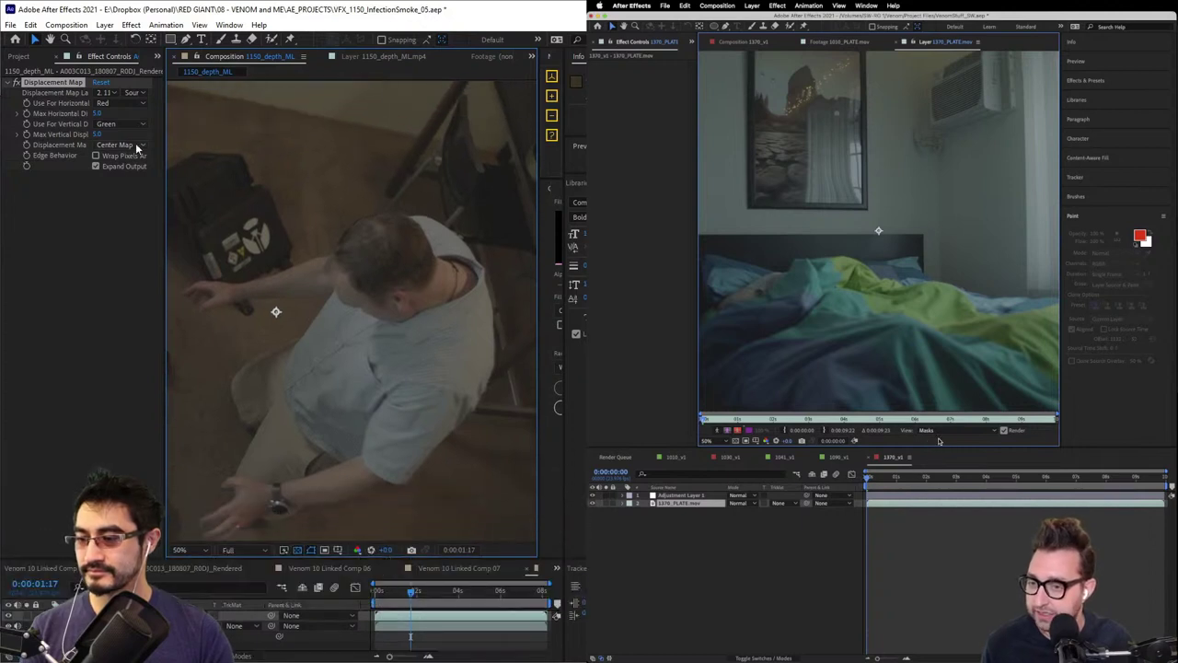
- Use Luminance for both horizontal and vertical displacement in the Displacement Map effect on the 1150 footage
click(111, 129)
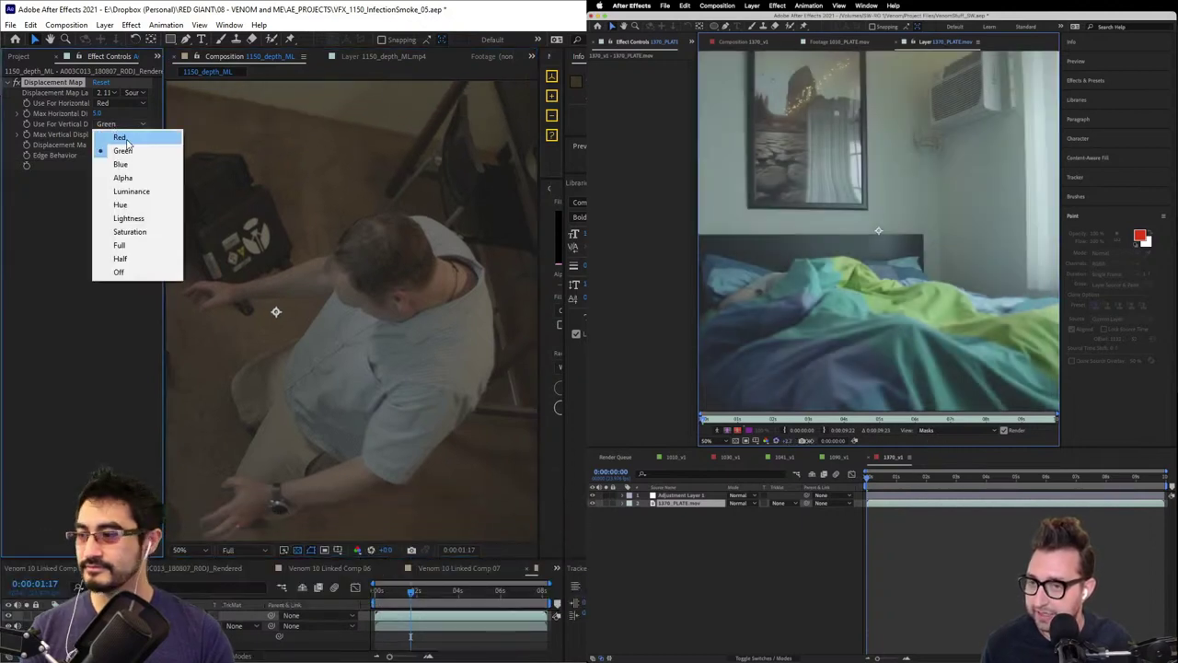
click(133, 192)
click(134, 110)
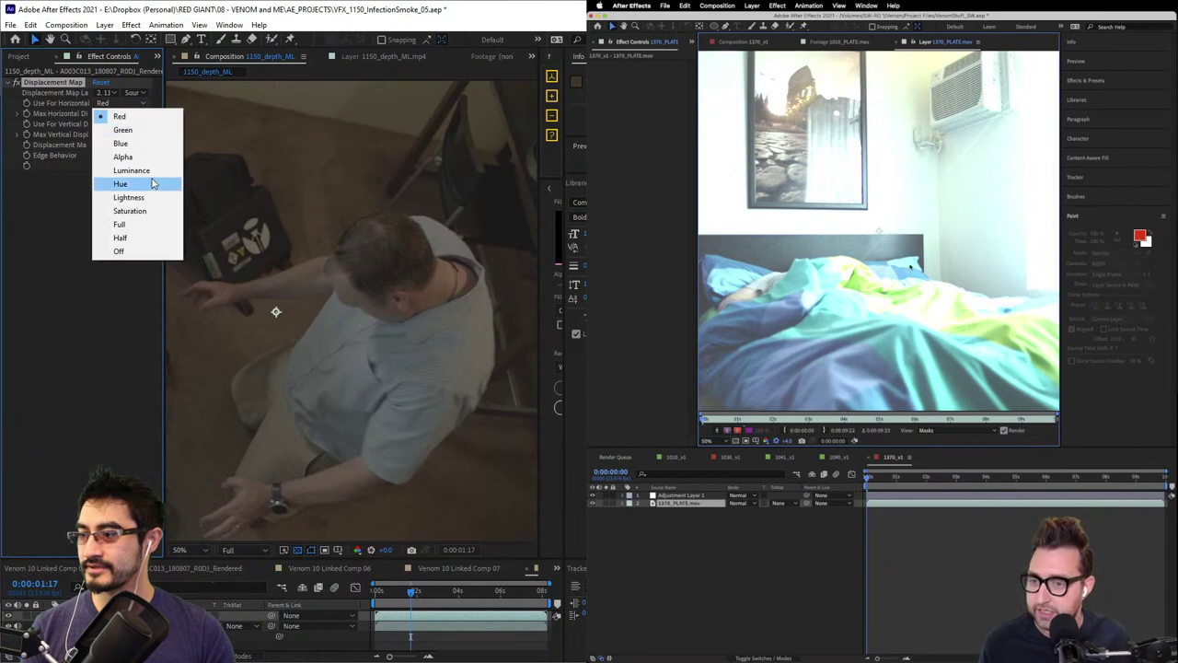
click(138, 172)
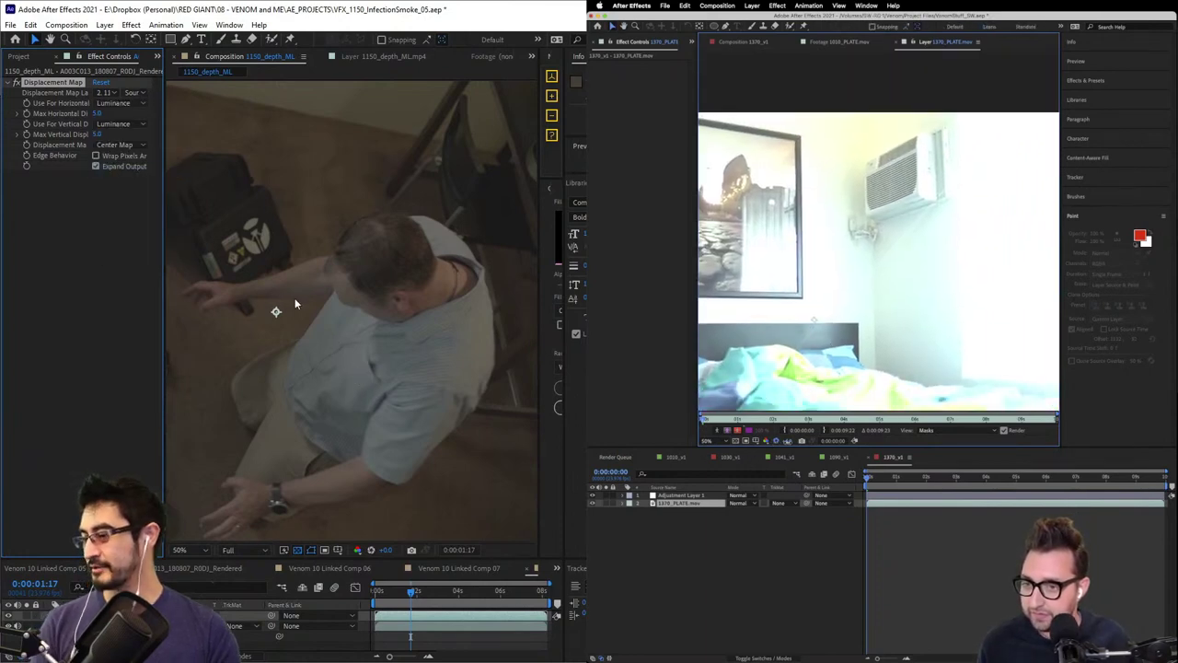
- Set the maximum horizontal displacement to -27 in 1150_depth_ML and ready the Eraser tool on the 1370_PLATE.mov layer
mouse_move(95, 114)
mouse_down()
mouse_move(116, 116)
mouse_move(97, 130)
mouse_up()
click(775, 26)
drag(107, 135, 112, 147)
double_click(651, 505)
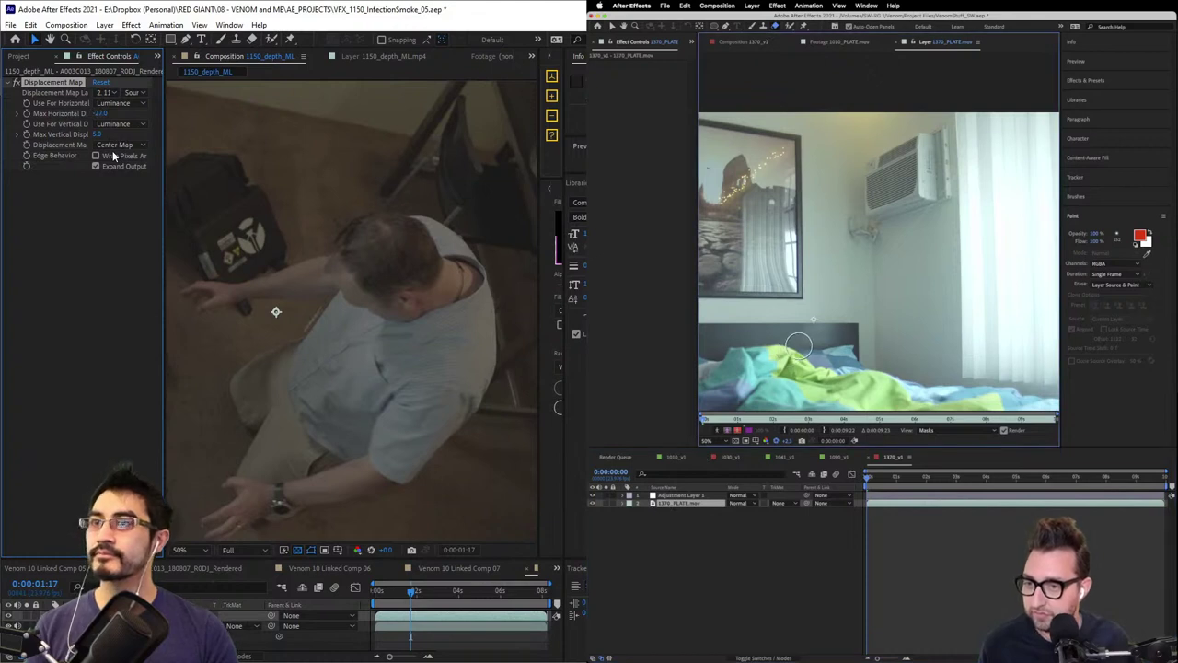
- Try a soft diagonal erase stroke on 1370_PLATE.mov, undo it, and set the brush hardness to 100%
drag(797, 351, 898, 241)
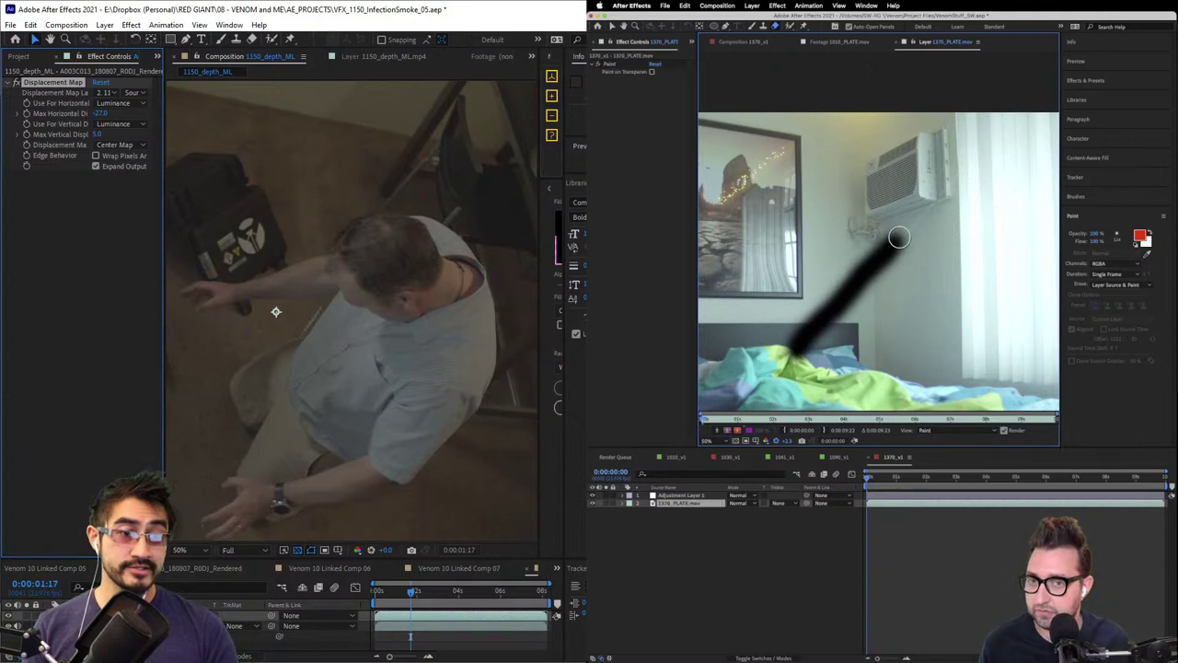
key(super+z)
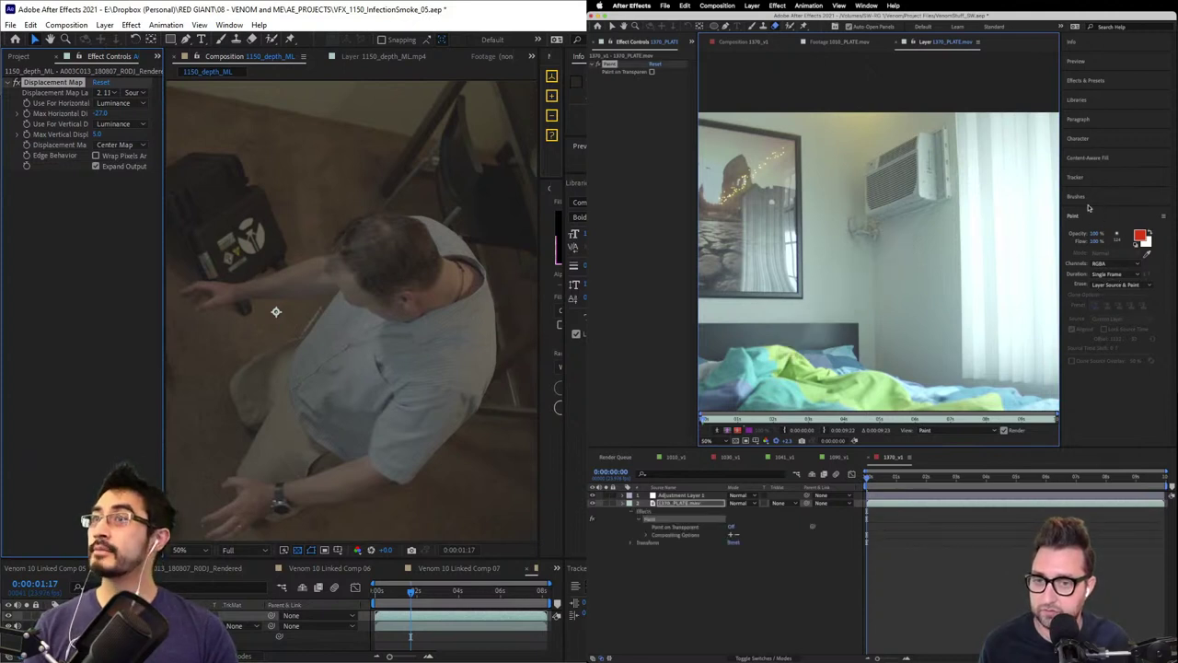
click(1089, 200)
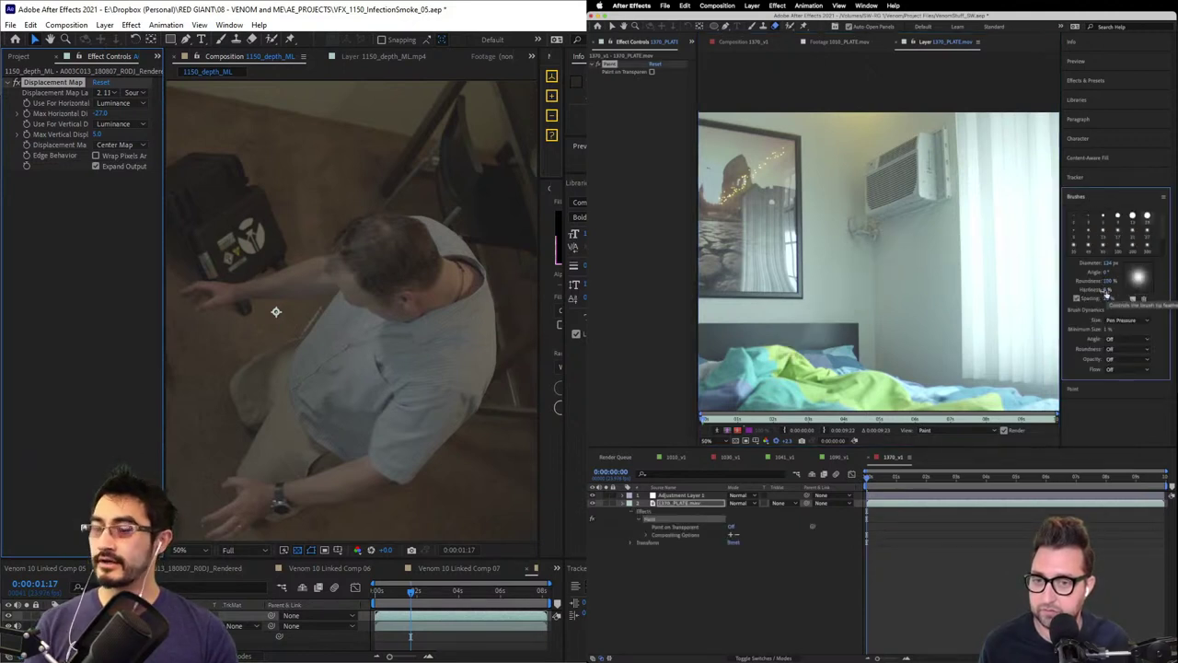
drag(1108, 289, 1174, 289)
- Switch to Runway and open the MiDaSv2 depth model page; test a hard-edged erase stroke on the 1370 plate and undo it
key(alt+Tab)
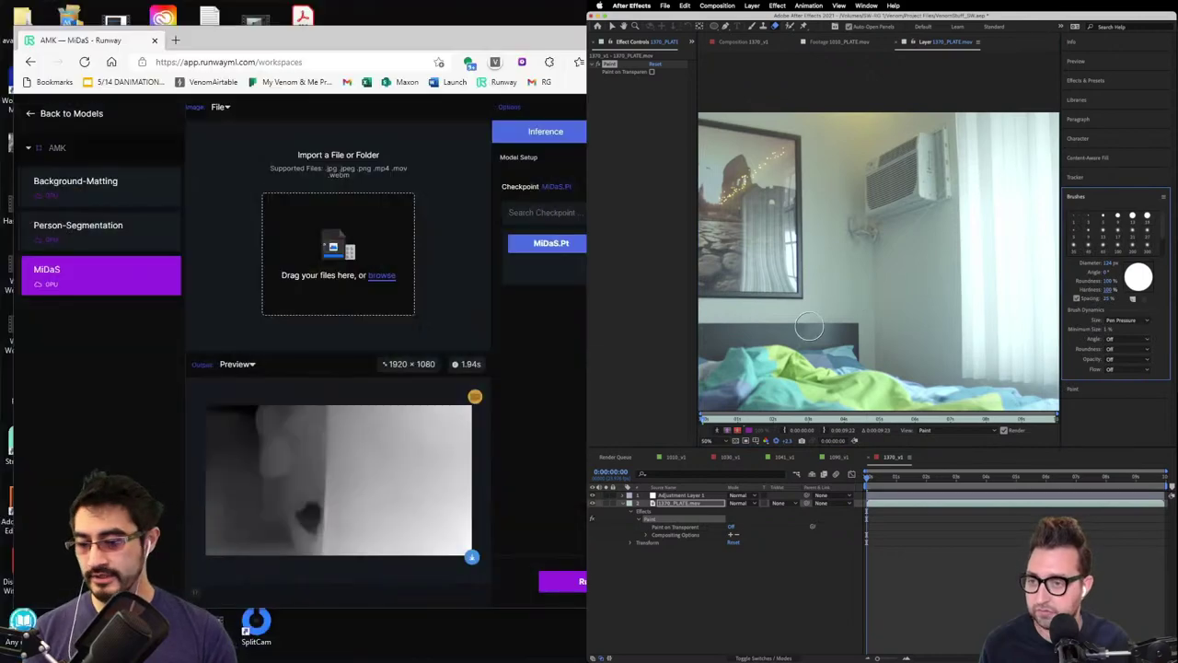
drag(801, 342, 879, 268)
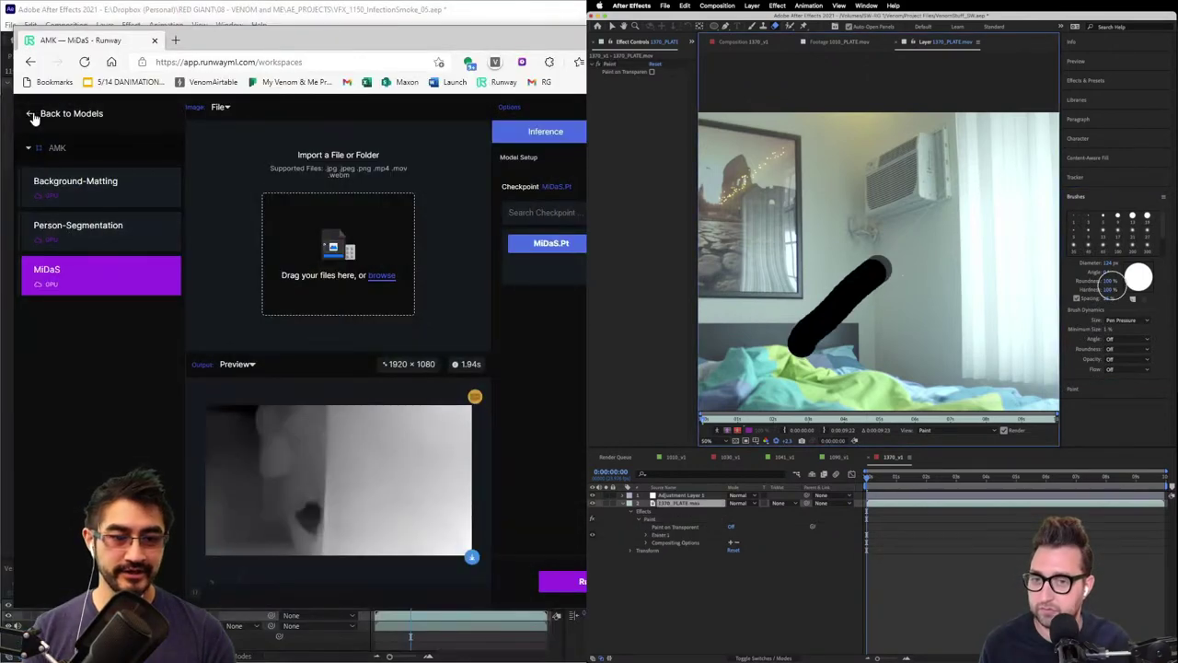
click(33, 115)
key(ctrl+z)
click(1082, 214)
click(306, 199)
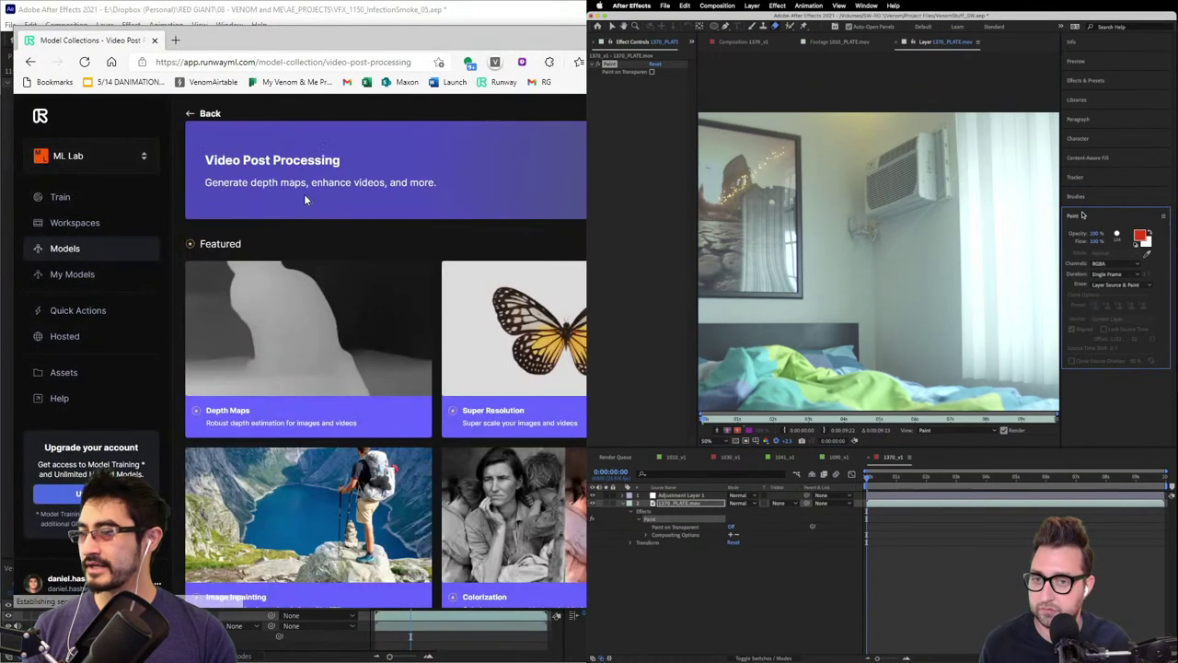
click(245, 310)
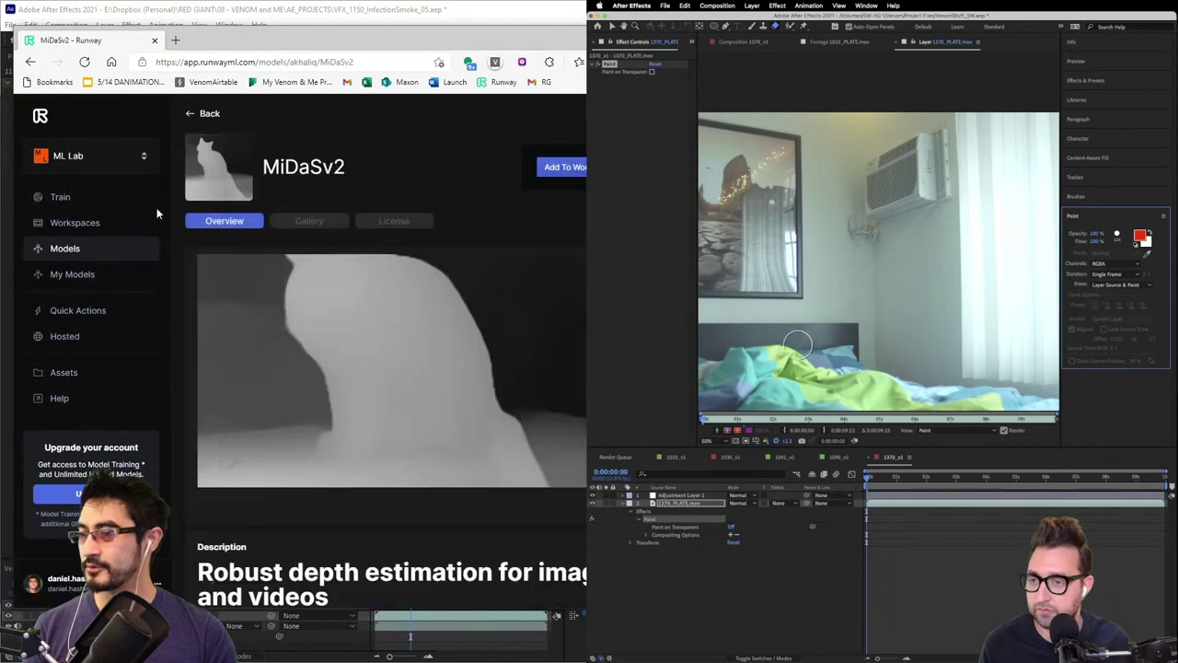
- Erase a diagonal streak from the bed to the upper curtain on frame 0 of 1370_PLATE.mov and open Runway's Assets
mouse_move(798, 344)
mouse_down()
mouse_move(937, 184)
mouse_move(1020, 112)
mouse_up()
click(61, 196)
click(72, 273)
click(58, 379)
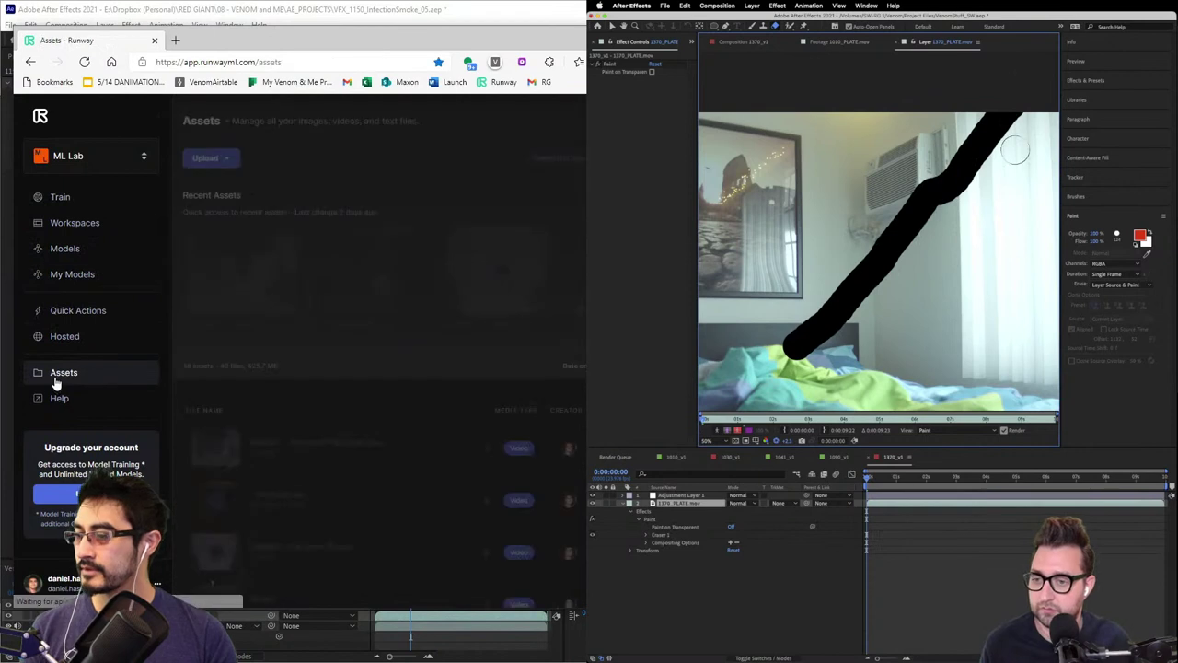
- Erase a matching diagonal streak on frame 1 of 1370_PLATE.mov and shift the Runway window to show more asset columns
key(Page_Down)
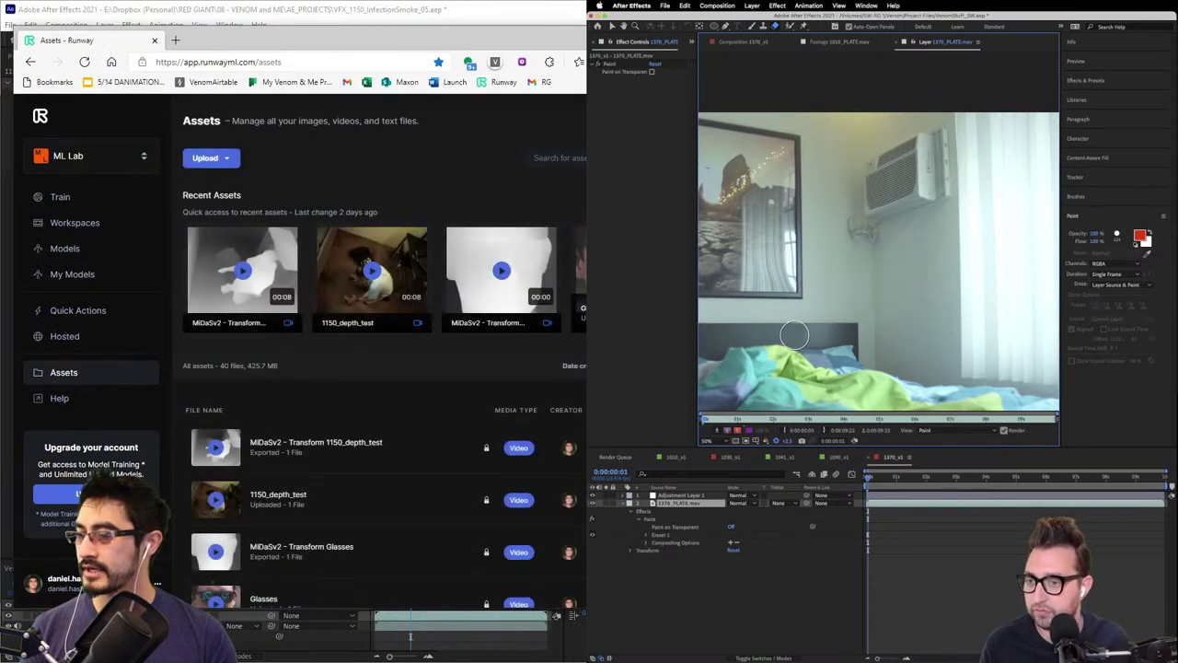
drag(798, 338, 995, 144)
drag(578, 47, 517, 42)
drag(981, 150, 1018, 100)
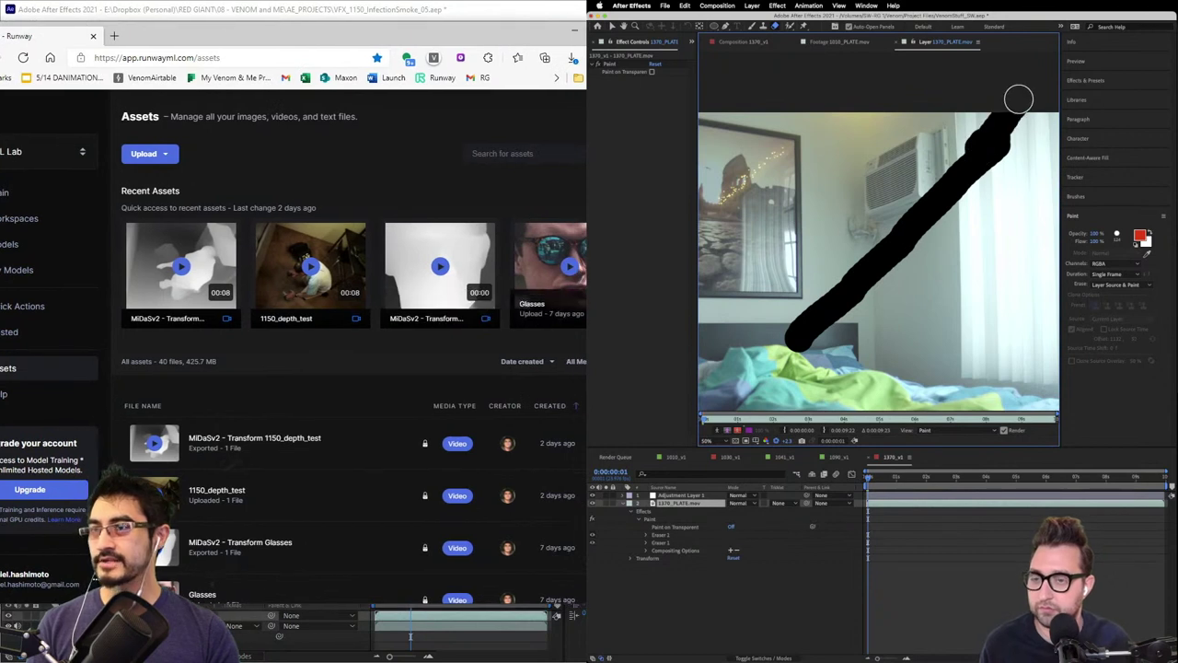
- Erase the diagonal streak from the bed to the upper curtain on frames 2 and 3 of 1370_PLATE.mov
key(Page_Down)
key(super+z)
drag(801, 342, 1023, 84)
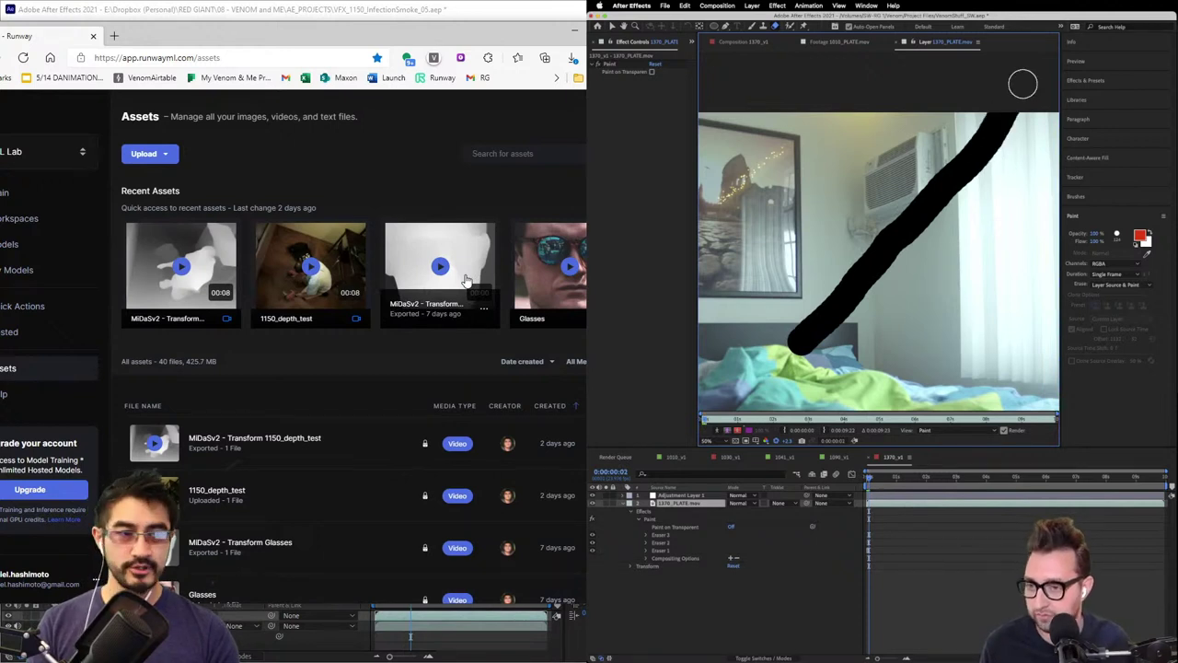
key(super+z)
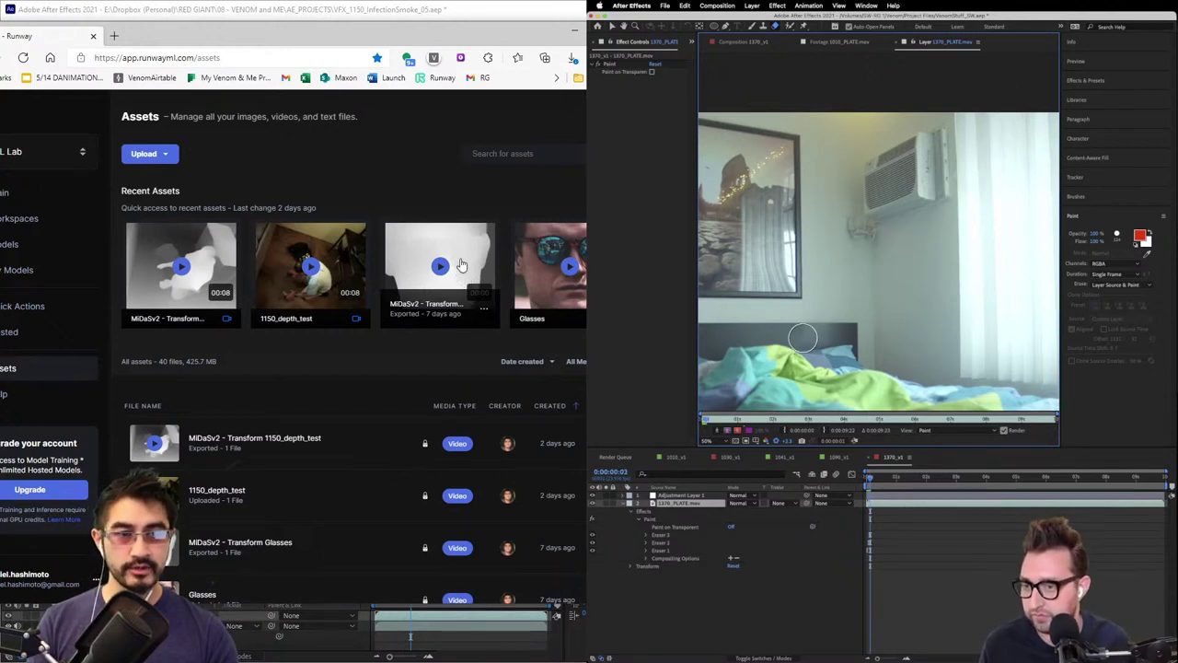
drag(803, 338, 1037, 73)
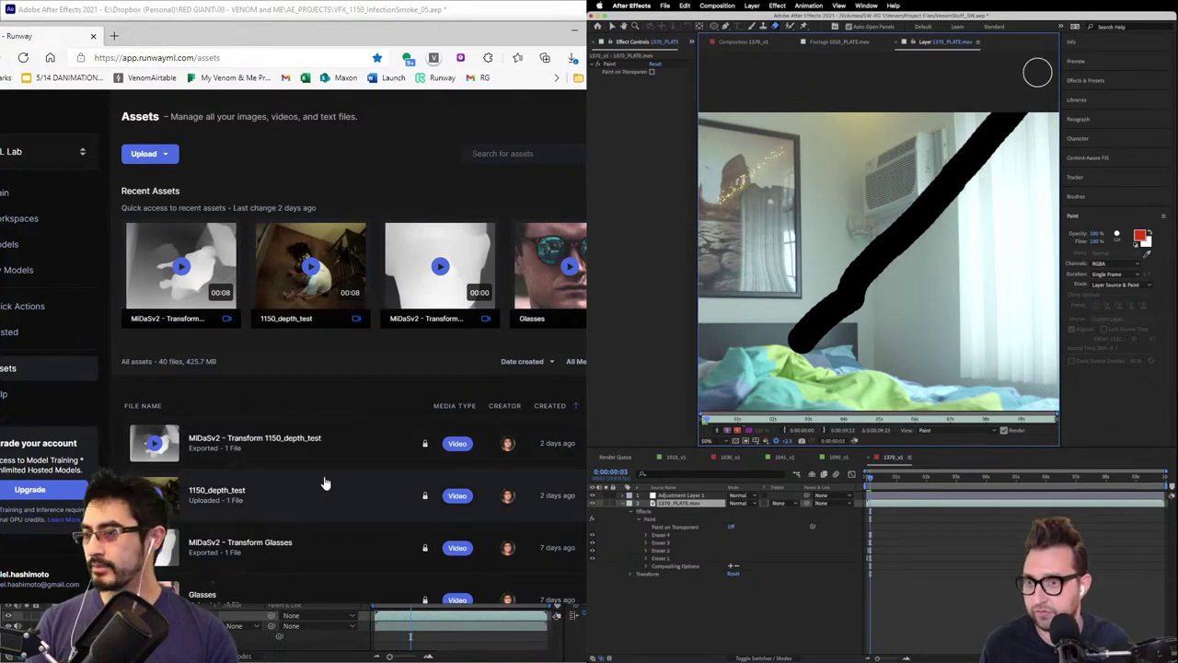
- Erase the diagonal streak on frames 4 and 5 of 1370_PLATE.mov while browsing the Runway assets
key(Page_Down)
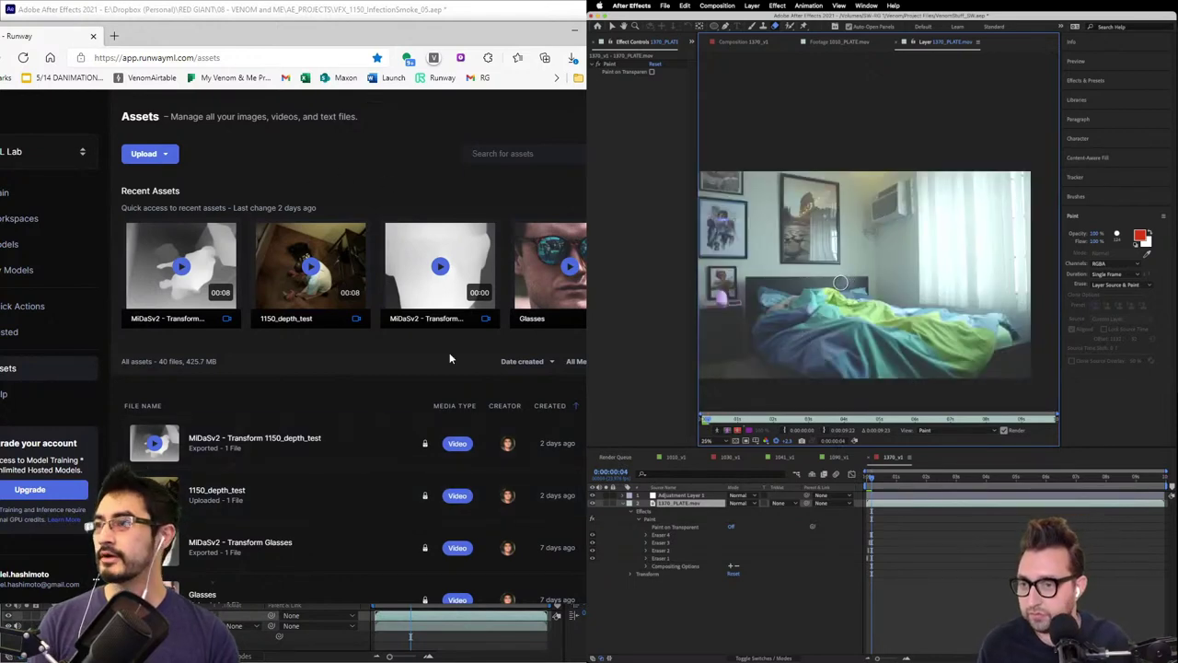
drag(839, 286, 968, 152)
scroll(444, 263, down, 3)
scroll(439, 271, up, 3)
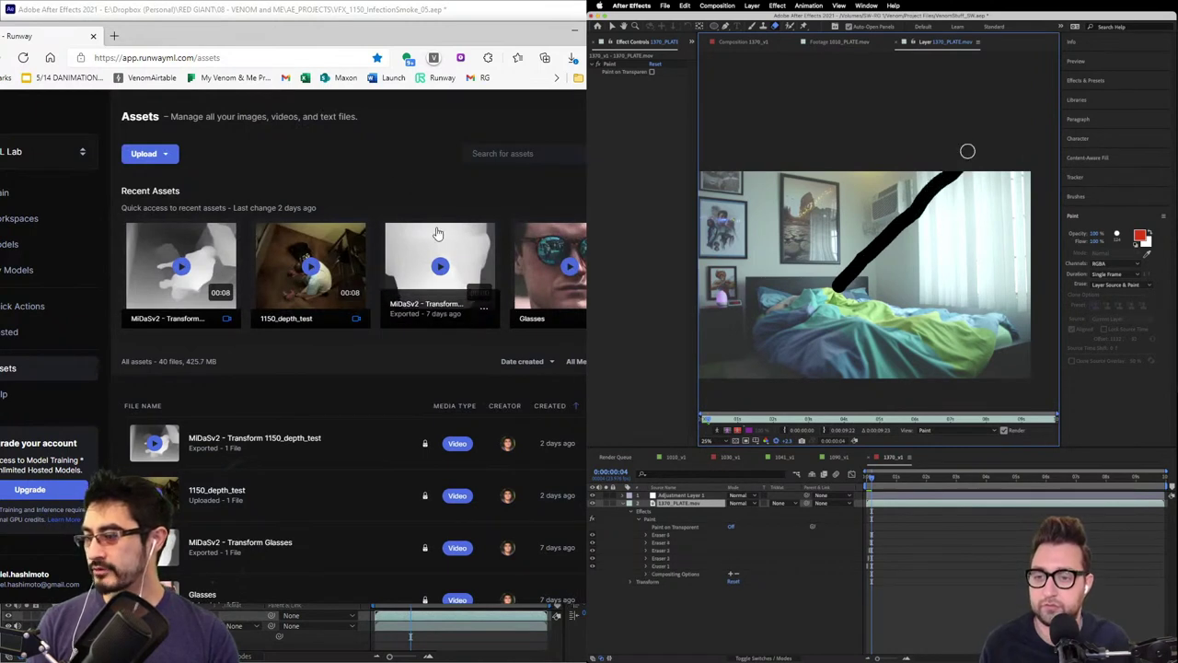
key(Page_Down)
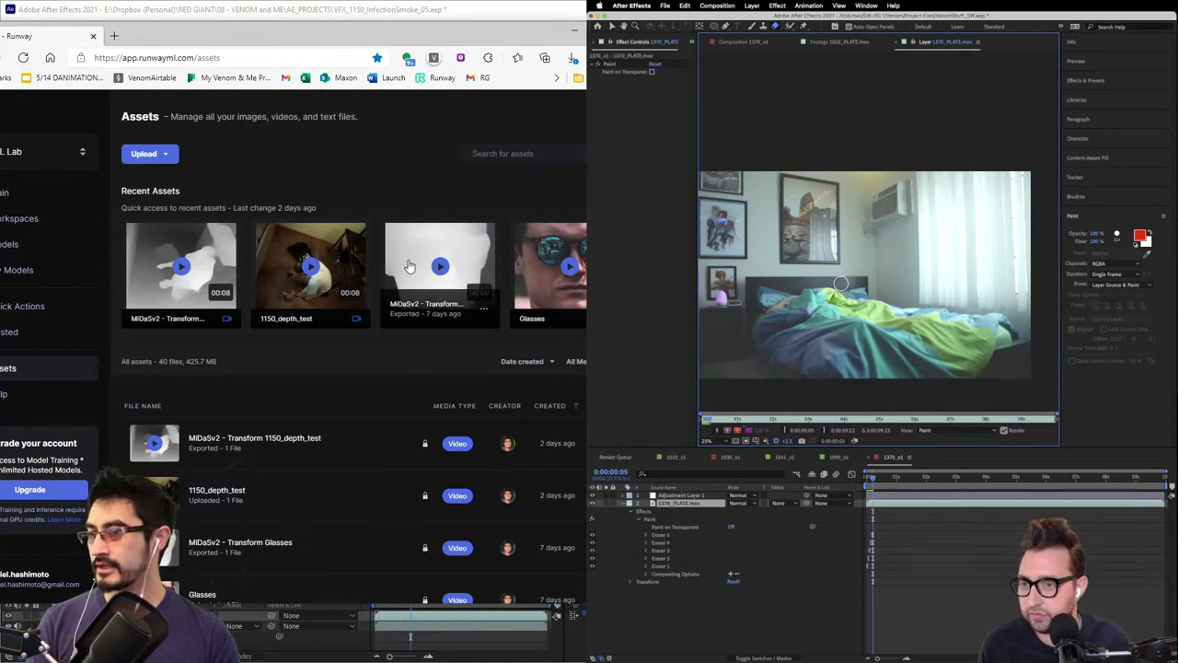
drag(841, 283, 948, 162)
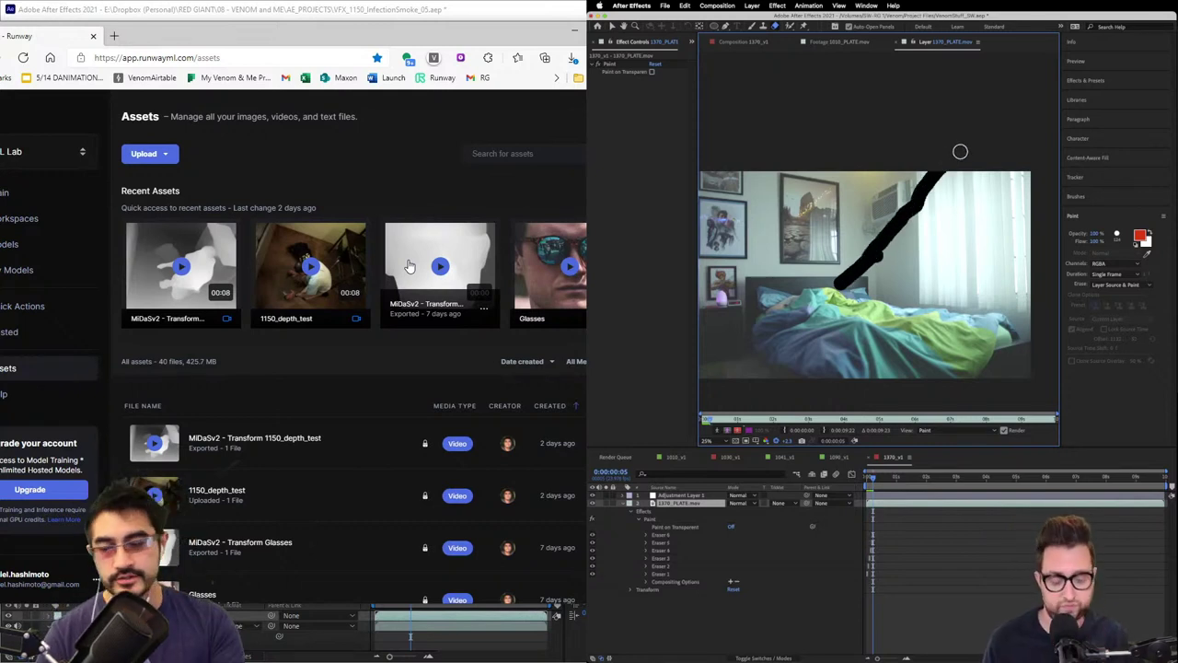
- Step back and forth through the erased frames of 1370_PLATE.mov to review the streak, and reposition the Runway window
key(Page_Down)
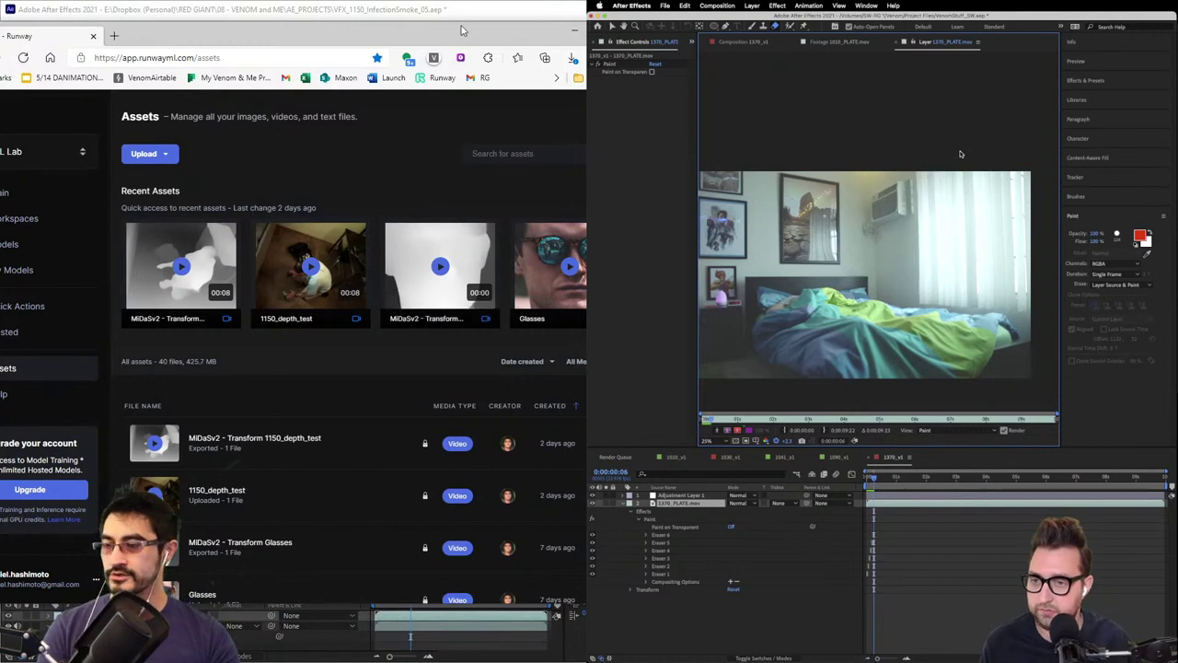
drag(463, 29, 494, 27)
key(Page_Up)
key(Page_Up)
key(Page_Up)
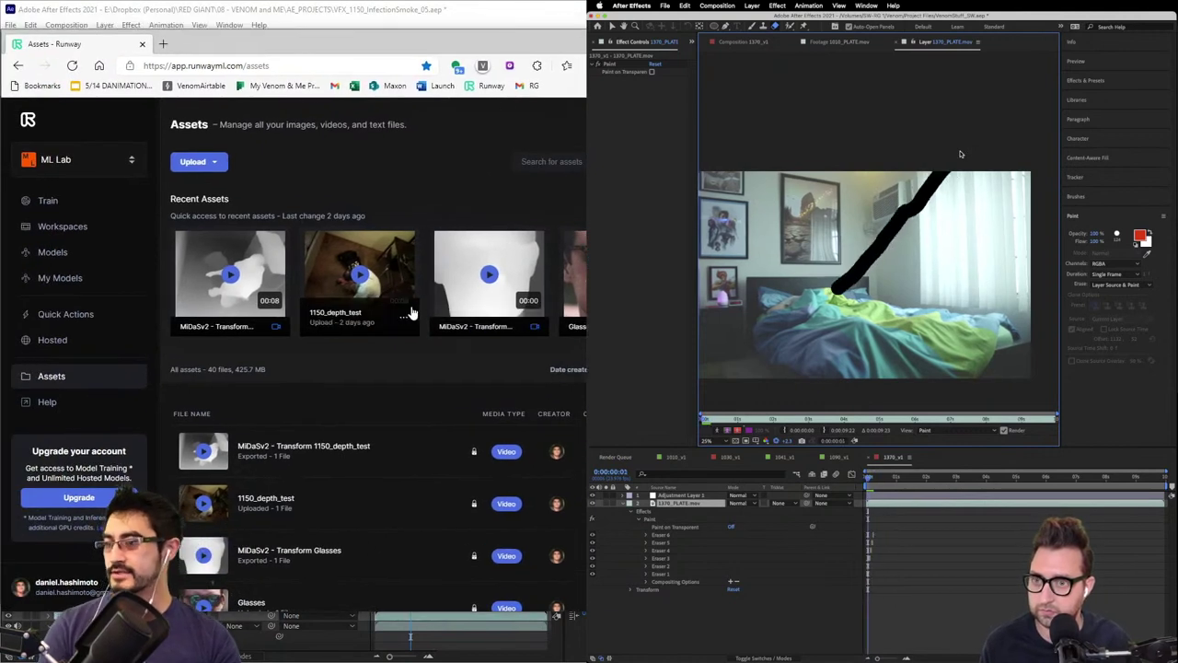
key(Page_Down)
key(Page_Down)
key(Page_Down)
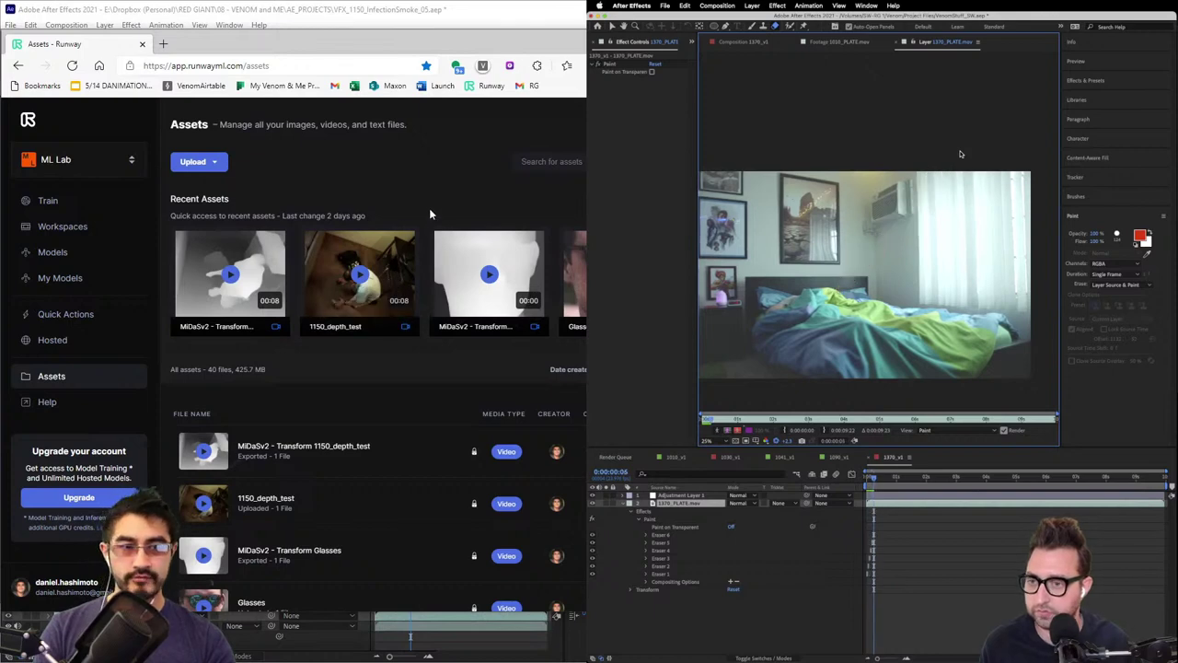
- Erase the diagonal streak on frame 6 of 1370_PLATE.mov and look through the Runway asset list
drag(841, 286, 956, 153)
scroll(558, 371, down, 8)
scroll(525, 345, up, 1)
scroll(524, 344, up, 6)
scroll(527, 338, down, 8)
scroll(506, 324, up, 3)
scroll(498, 319, up, 10)
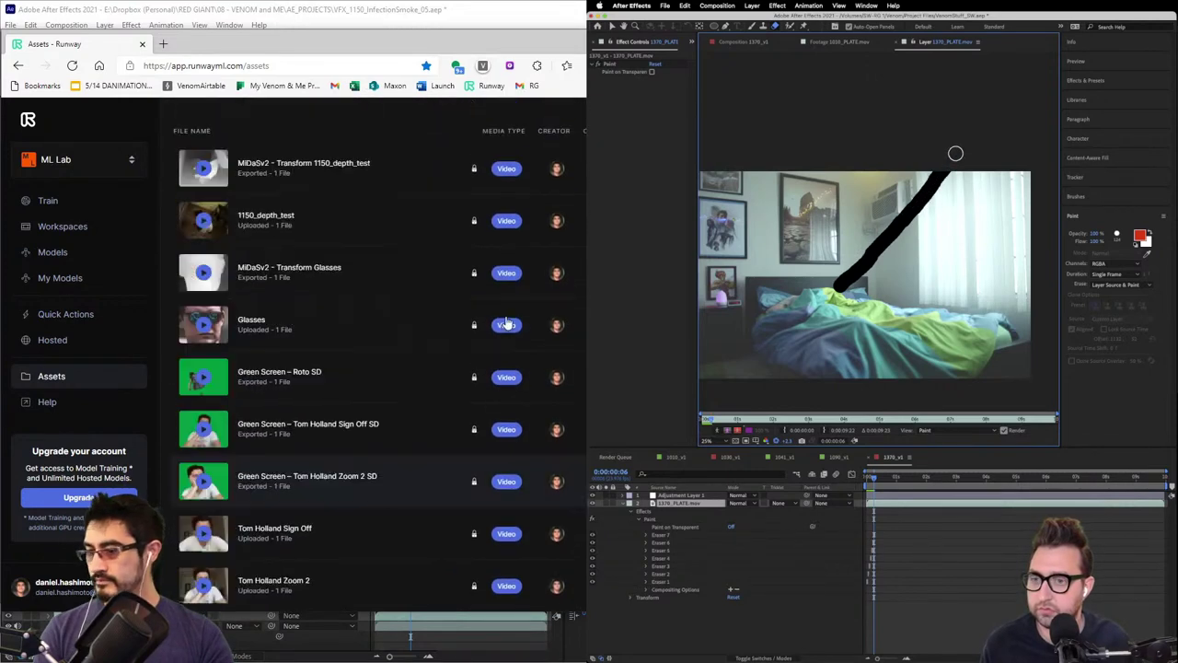
- Erase the diagonal streak on frames 7 and 8 of 1370_PLATE.mov at 50% magnification
key(Page_Down)
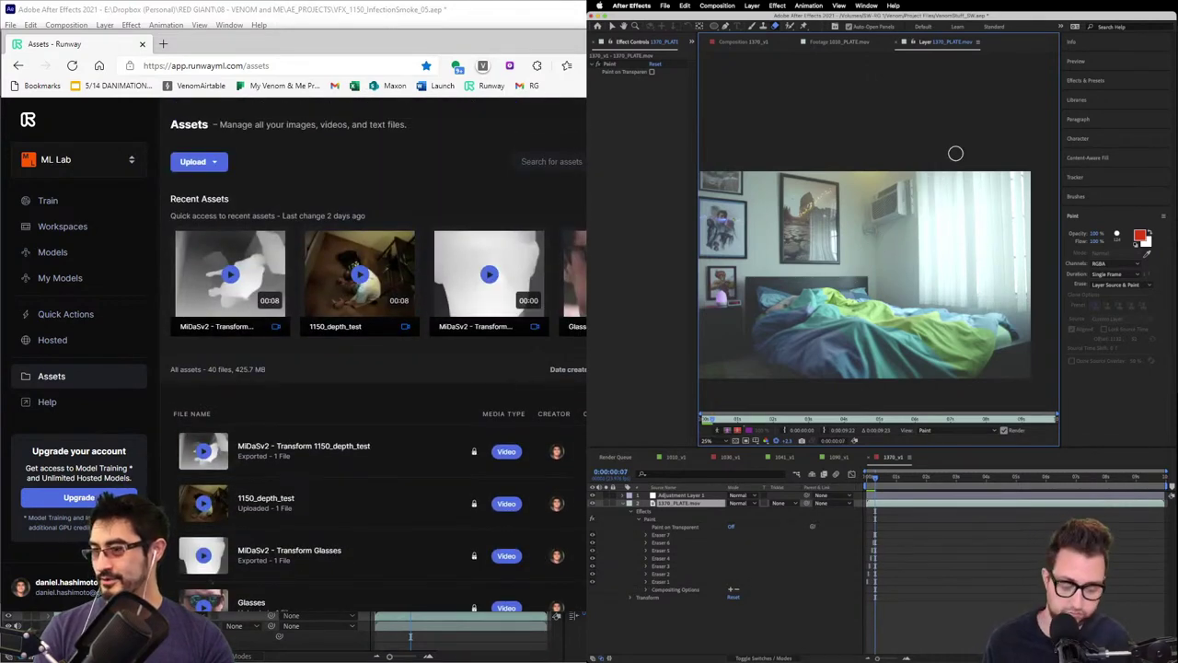
key(period)
mouse_move(801, 338)
mouse_down()
mouse_move(891, 232)
mouse_move(979, 163)
mouse_move(1027, 85)
mouse_up()
mouse_move(565, 50)
mouse_down()
mouse_move(565, 129)
mouse_move(578, 85)
mouse_up()
key(ctrl+z)
mouse_move(801, 339)
mouse_down()
mouse_move(971, 164)
mouse_move(1017, 87)
mouse_up()
- Return to 1150_depth_ML and set maximum vertical displacement to 32 with a stronger negative horizontal value; erase the streak on frame 9 of 1370_PLATE.mov
key(alt+Tab)
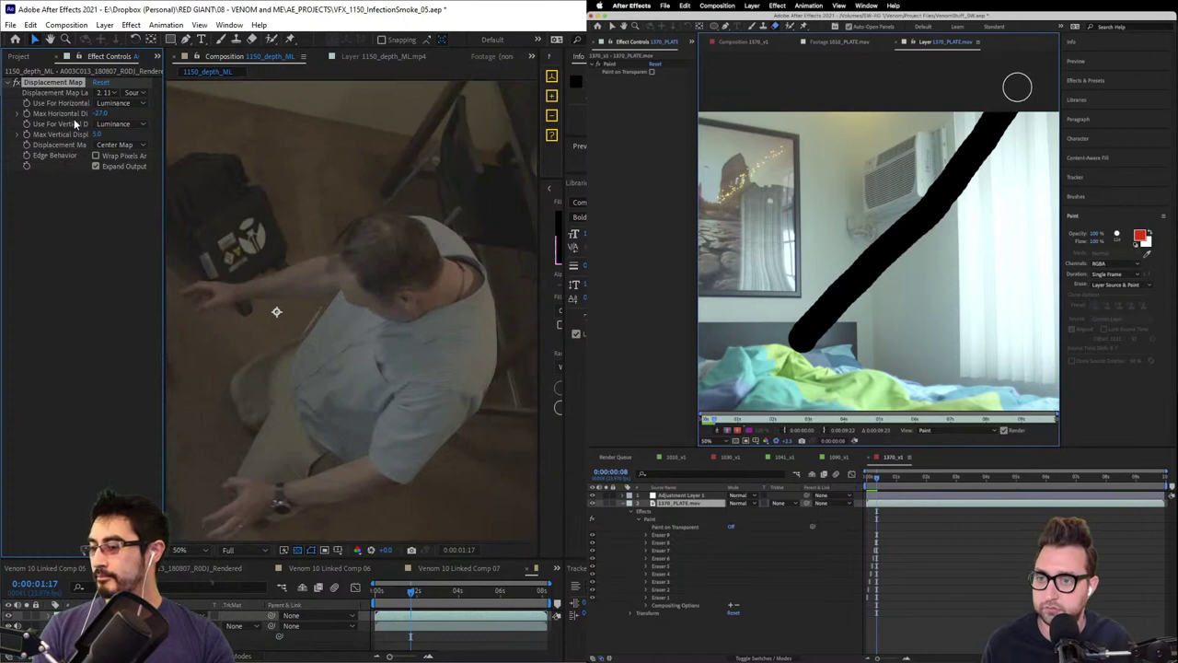
key(super+z)
drag(802, 338, 1037, 92)
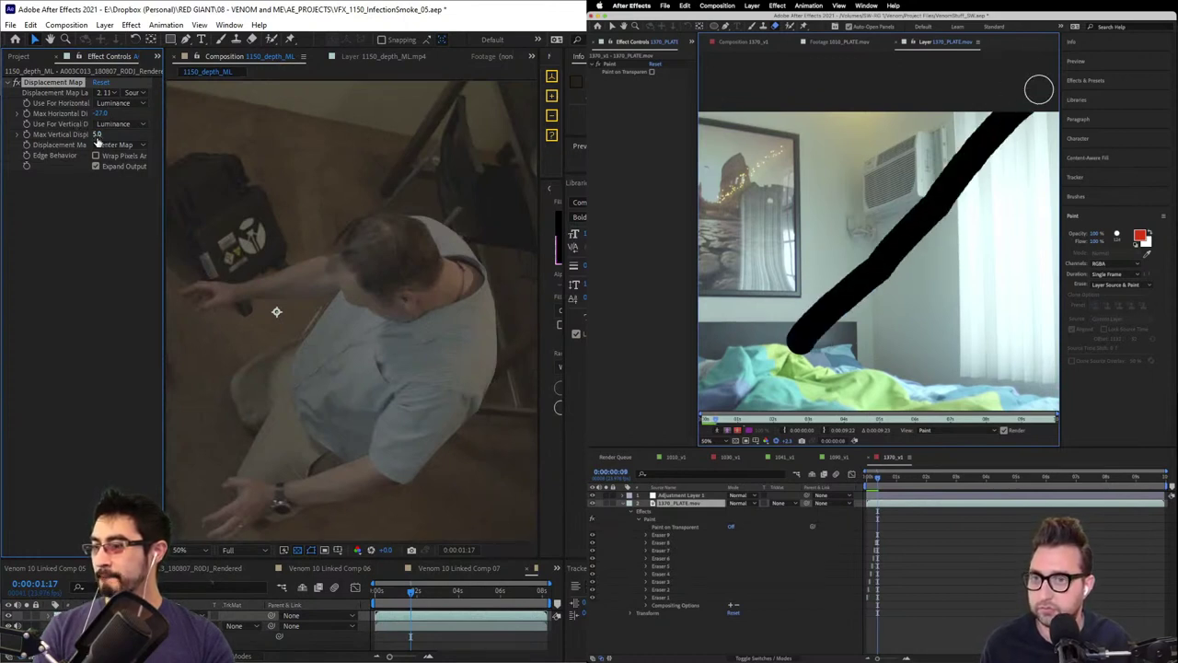
key(super+z)
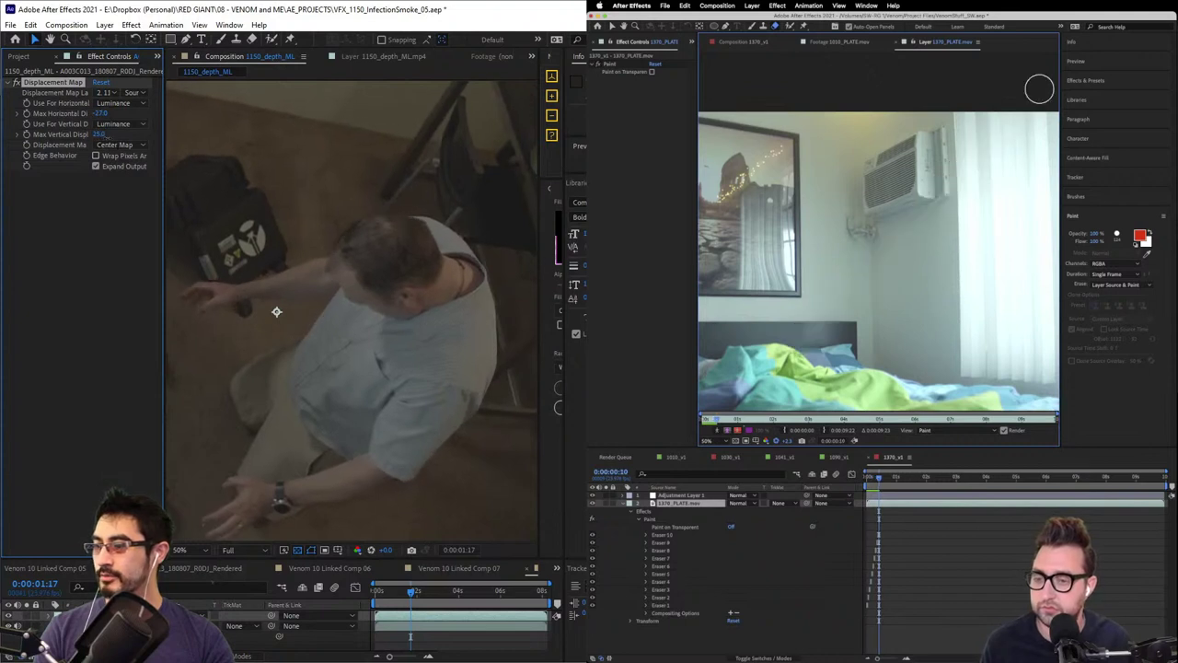
drag(100, 114, 88, 114)
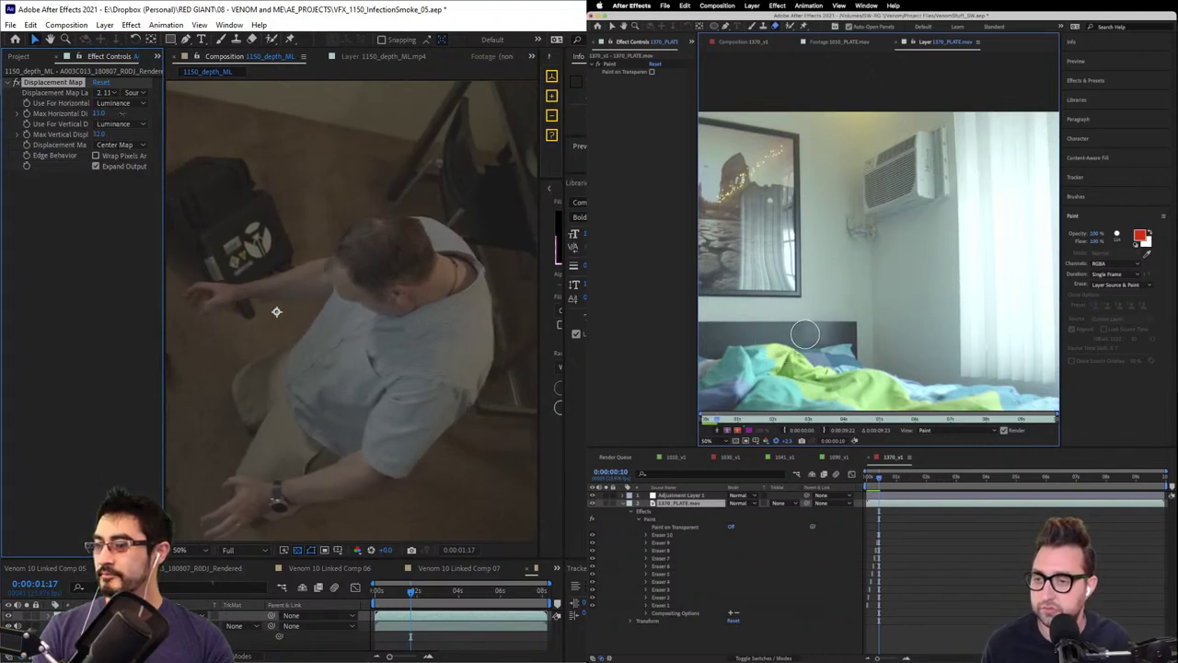
- Erase the diagonal streak from the bed to the upper curtain on frames 10 and 11 of 1370_PLATE.mov
drag(804, 337, 1059, 55)
key(Page_Down)
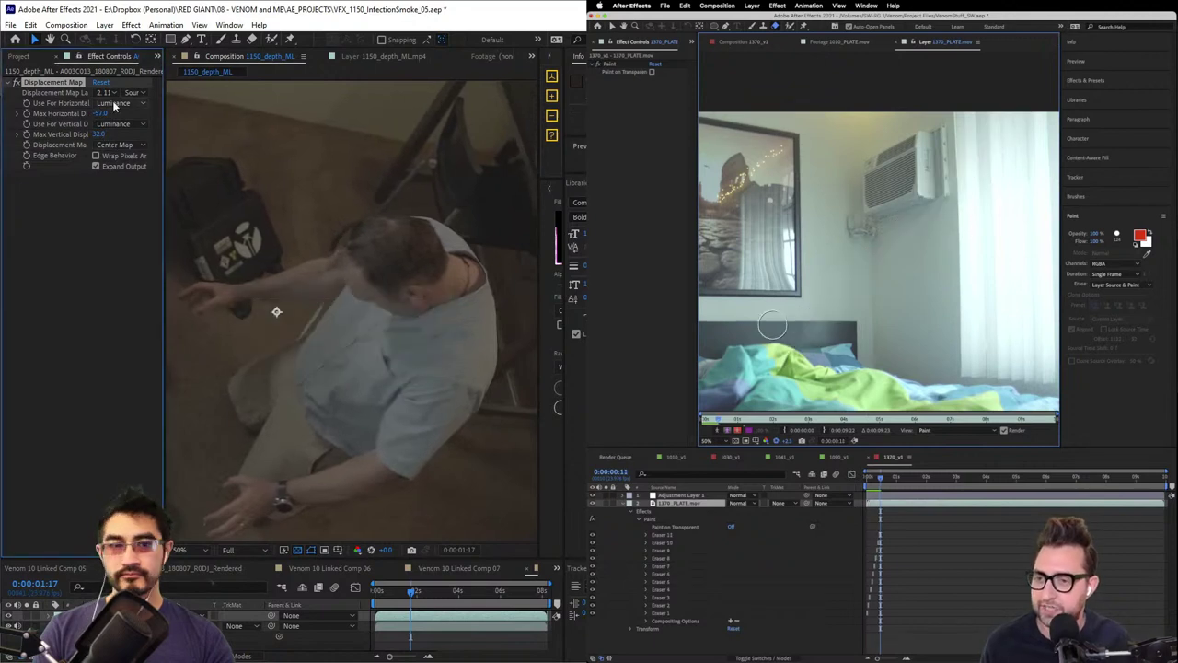
mouse_move(801, 341)
mouse_down()
mouse_move(953, 189)
mouse_move(1025, 90)
mouse_up()
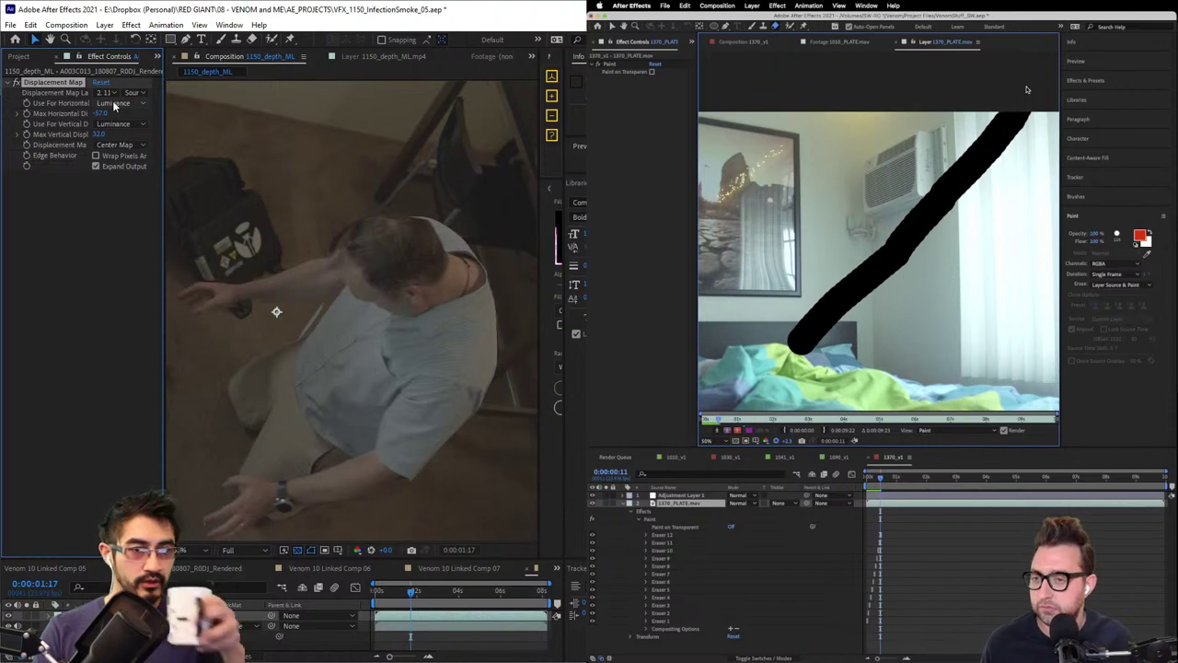
- Erase the diagonal streak from the bed to the upper curtain on frames 12 and 13 of 1370_PLATE.mov
key(Page_Down)
mouse_move(802, 337)
mouse_down()
mouse_move(867, 291)
mouse_move(1039, 77)
mouse_up()
key(super+z)
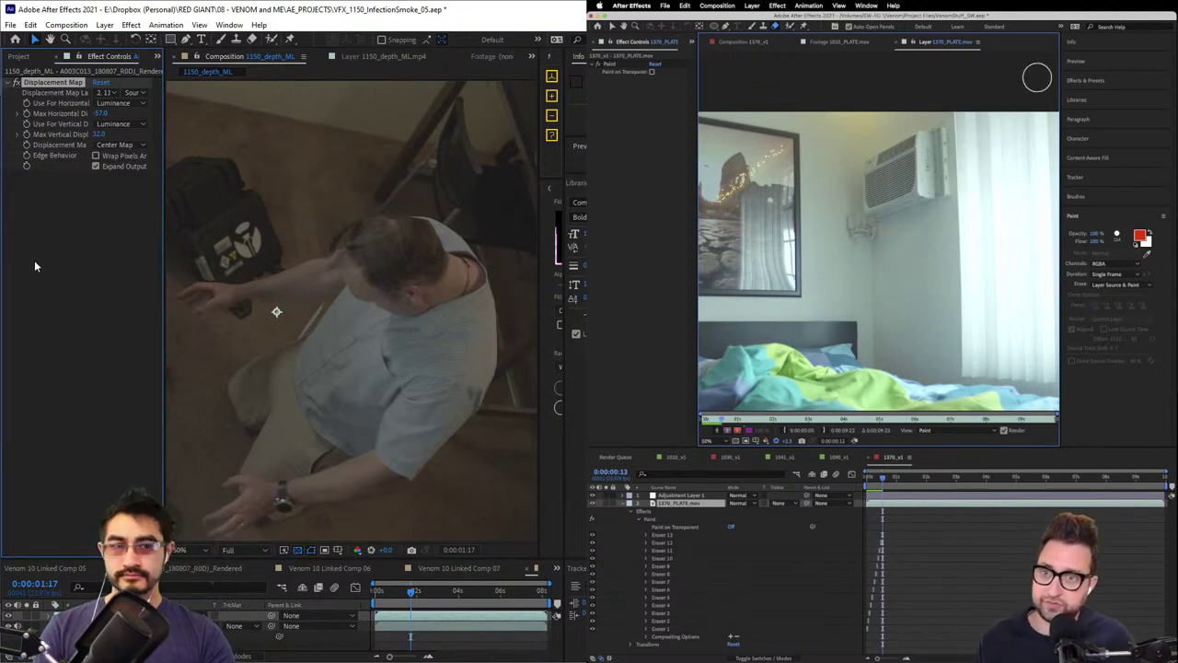
mouse_move(808, 337)
mouse_down()
mouse_move(900, 252)
mouse_move(1028, 74)
mouse_up()
- Start closing the VFX_1150_InfectionSmoke_05.aep project and erase the diagonal streak on frames 14 and 15 of 1370_PLATE.mov
scroll(439, 287, down, 2)
click(10, 23)
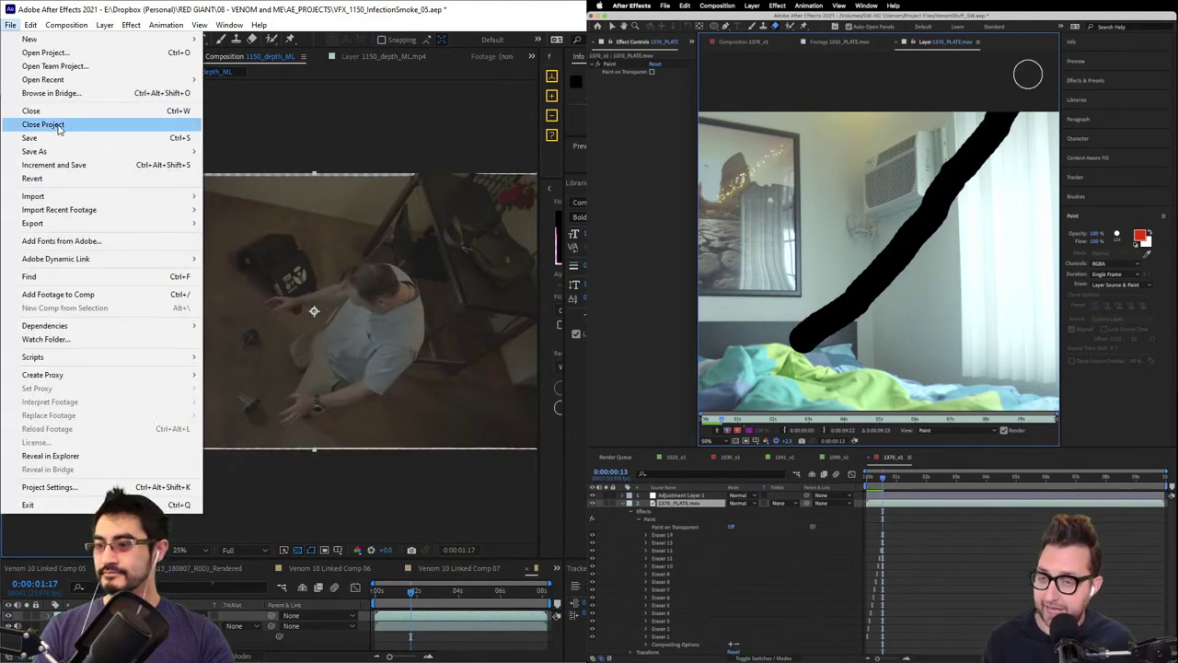
click(44, 125)
key(super+Right)
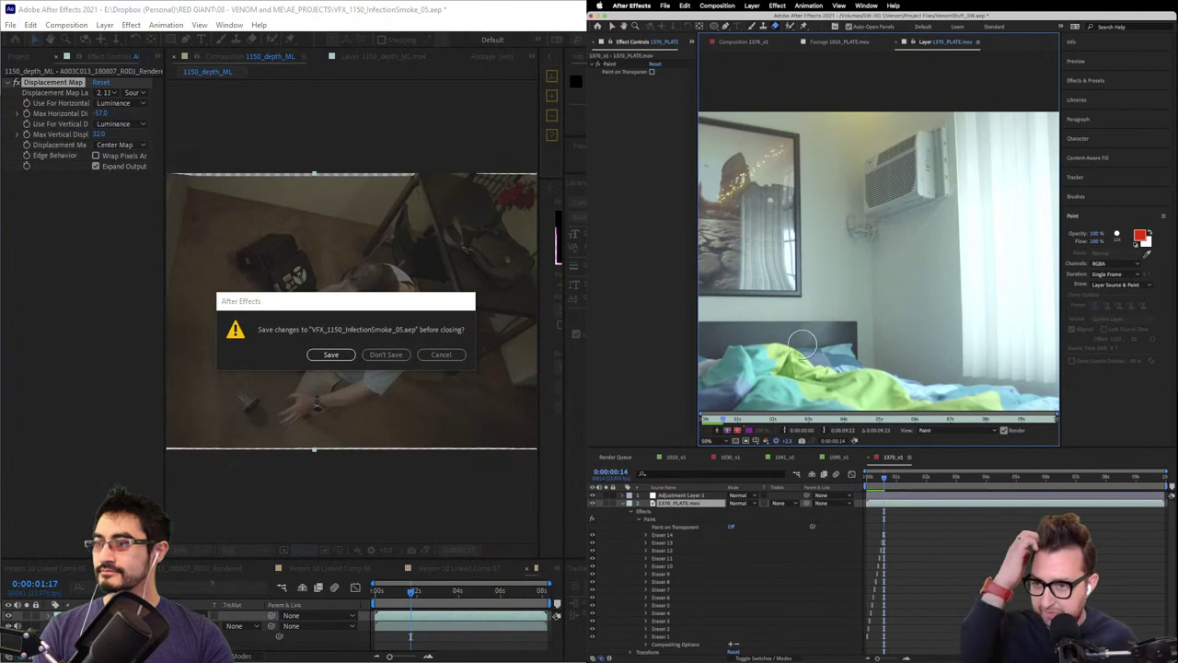
mouse_move(802, 343)
mouse_down()
mouse_move(966, 175)
mouse_move(1028, 73)
mouse_up()
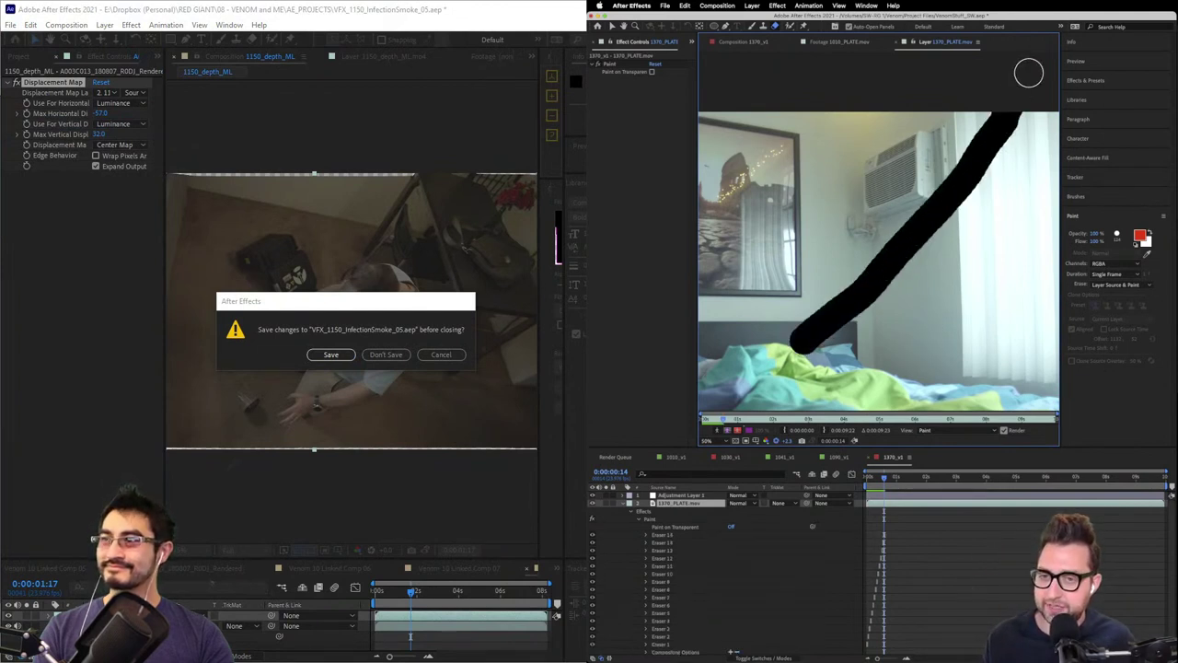
key(super+Right)
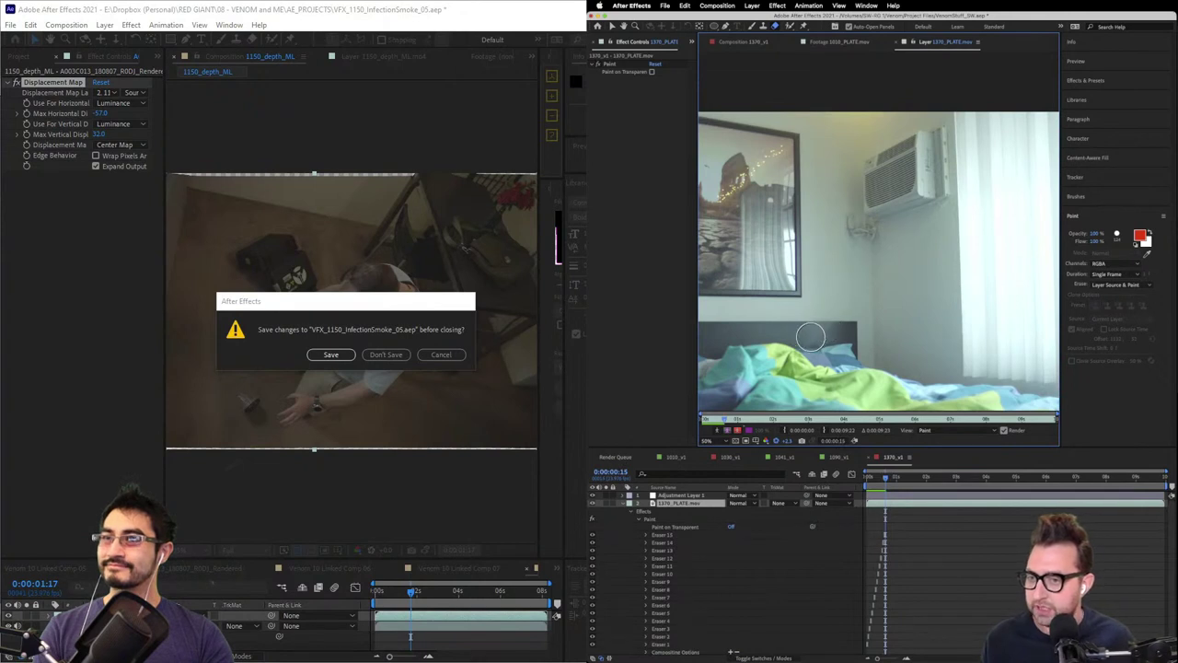
mouse_move(807, 342)
mouse_down()
mouse_move(960, 187)
mouse_move(1019, 80)
mouse_up()
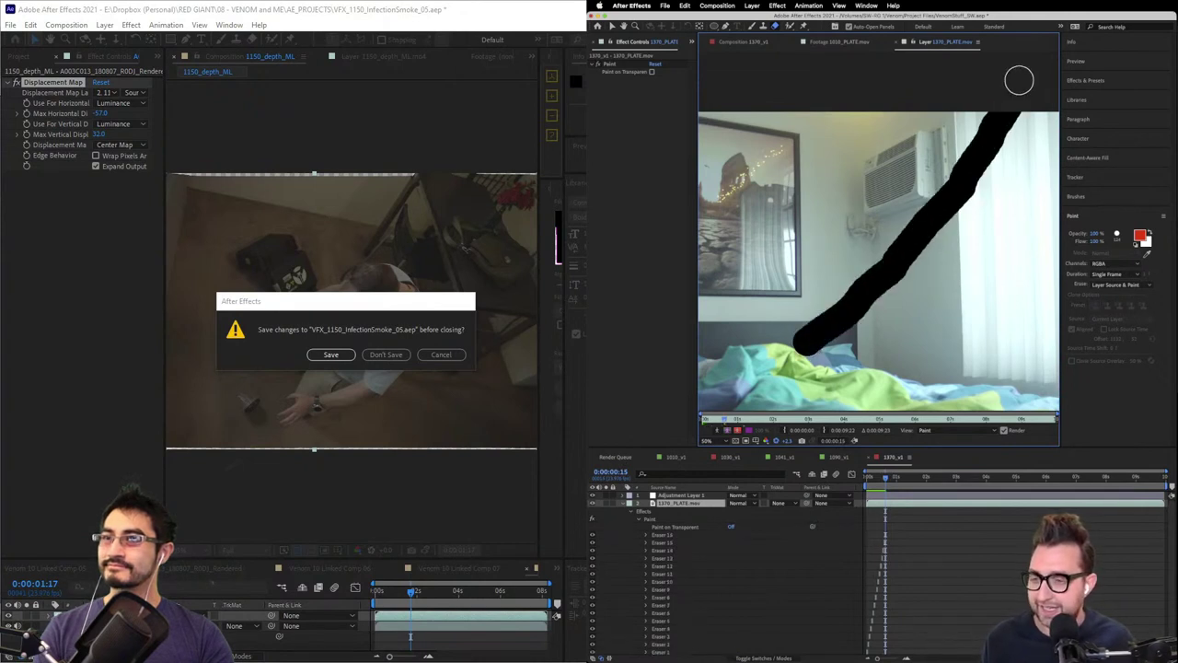
- Erase the diagonal streak on frames 16 and 17 of 1370_PLATE.mov
key(super+Right)
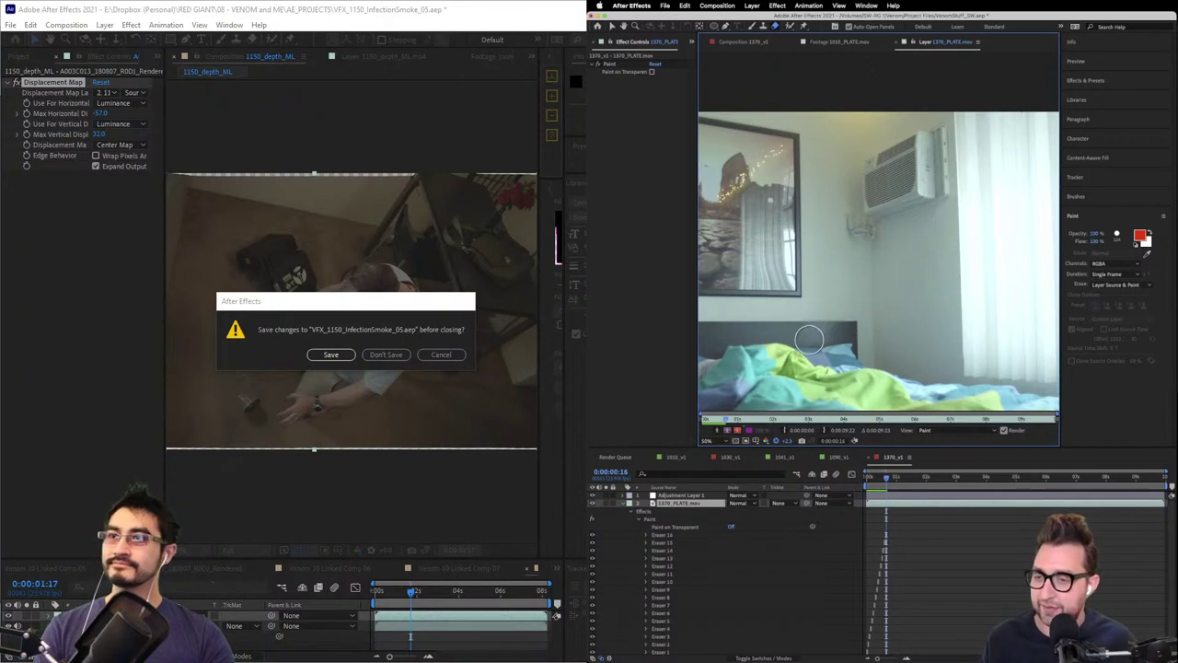
mouse_move(808, 342)
mouse_down()
mouse_move(962, 180)
mouse_move(1024, 80)
mouse_up()
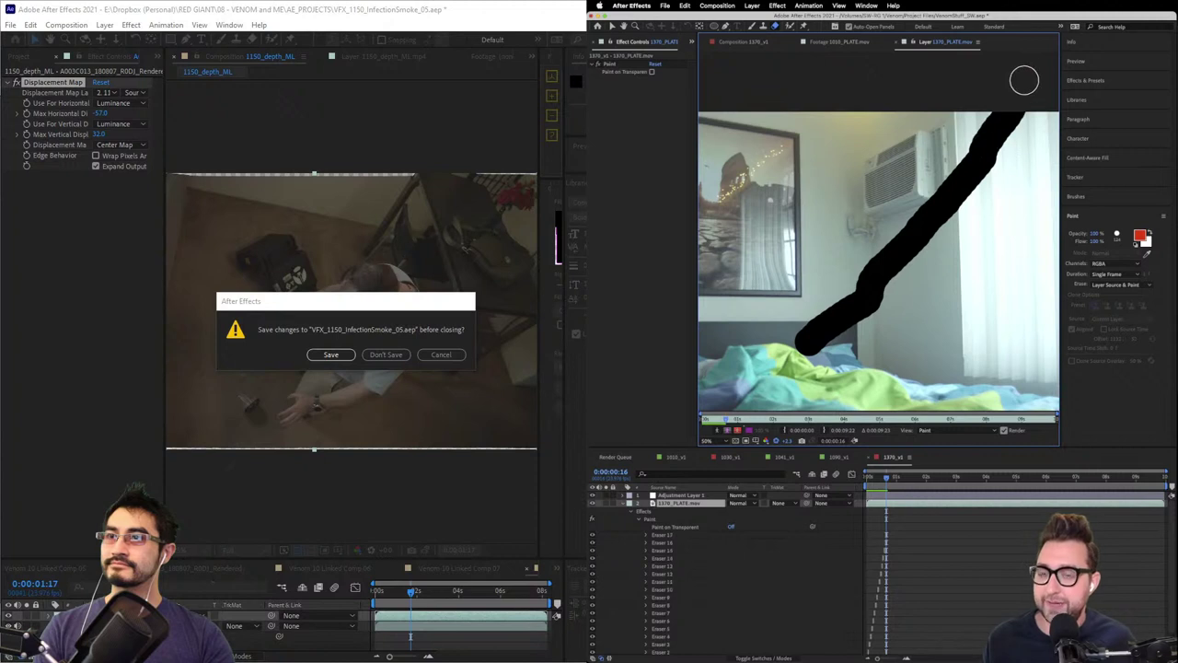
key(super+Right)
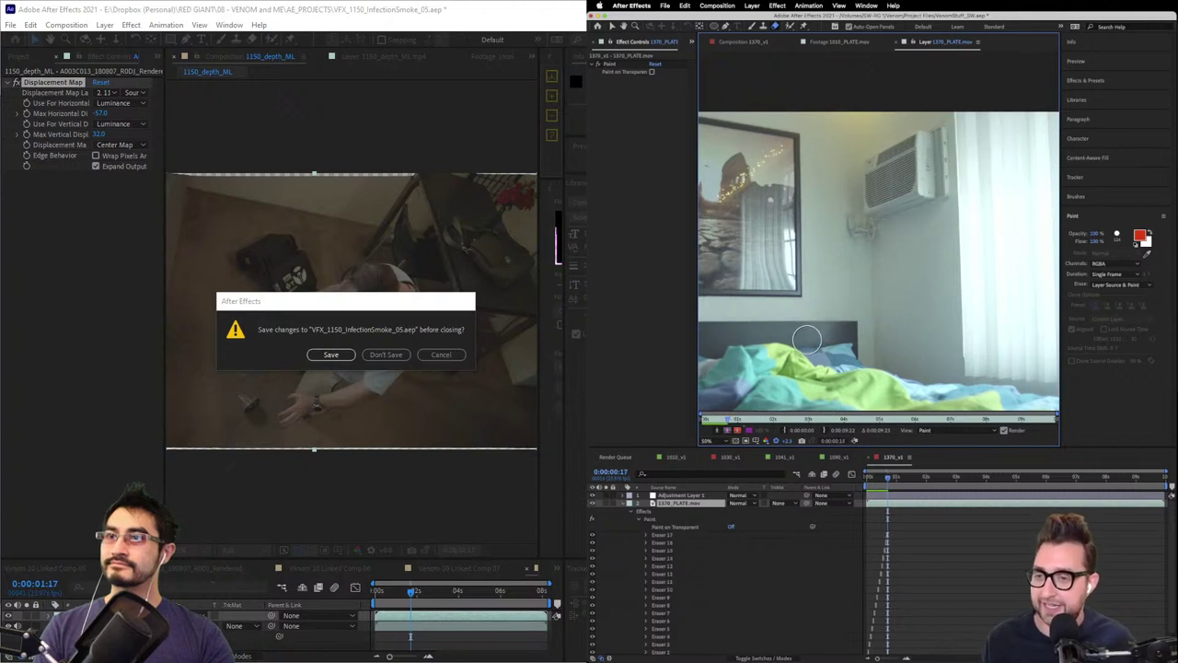
mouse_move(807, 340)
mouse_down()
mouse_move(921, 240)
mouse_move(1005, 135)
mouse_move(1028, 75)
mouse_up()
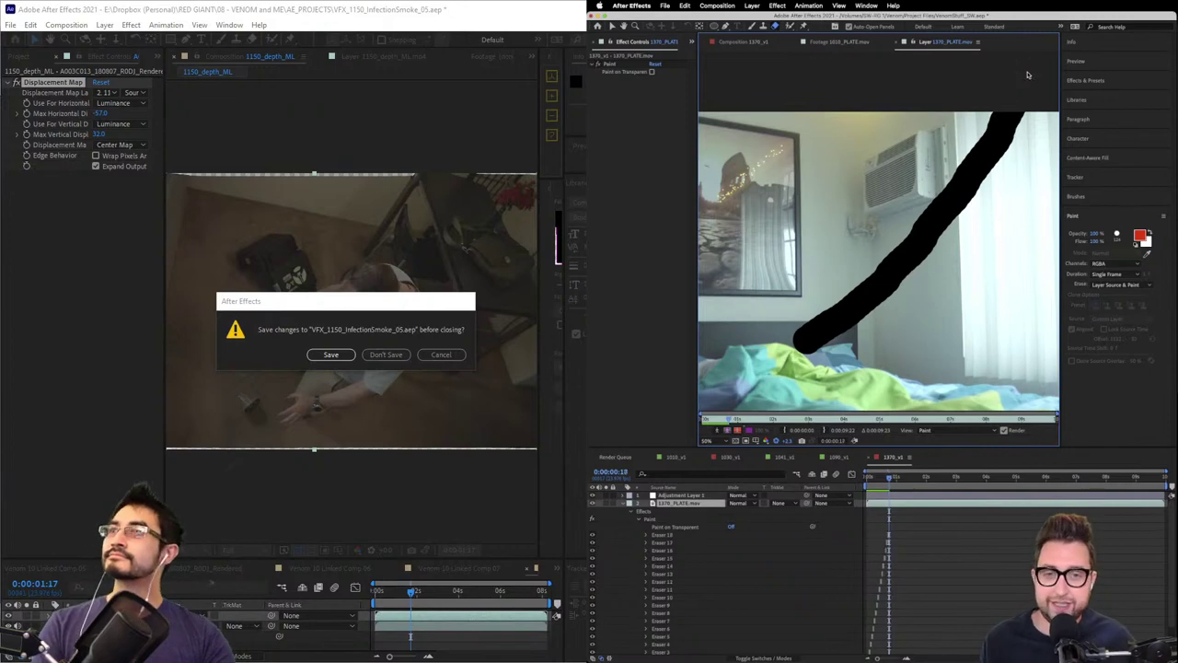
- Erase the diagonal streak on frame 18 of 1370_PLATE.mov and close VFX_1150_InfectionSmoke_05.aep without saving its changes
key(super+Right)
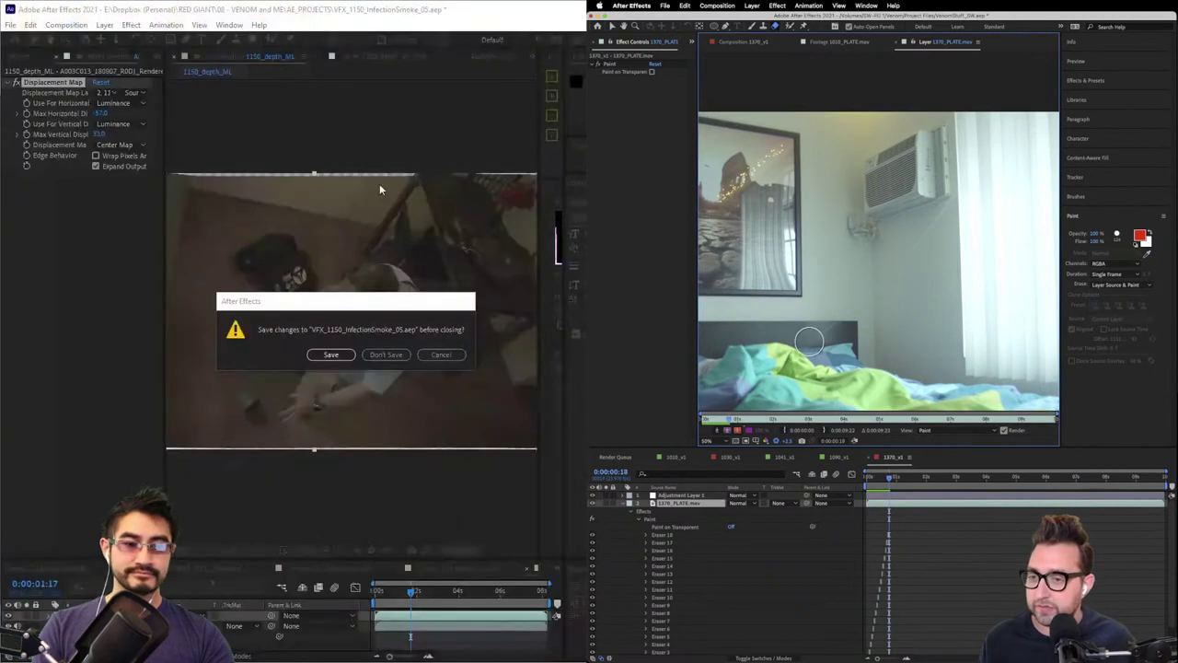
mouse_move(810, 342)
mouse_down()
mouse_move(948, 210)
mouse_move(1014, 83)
mouse_up()
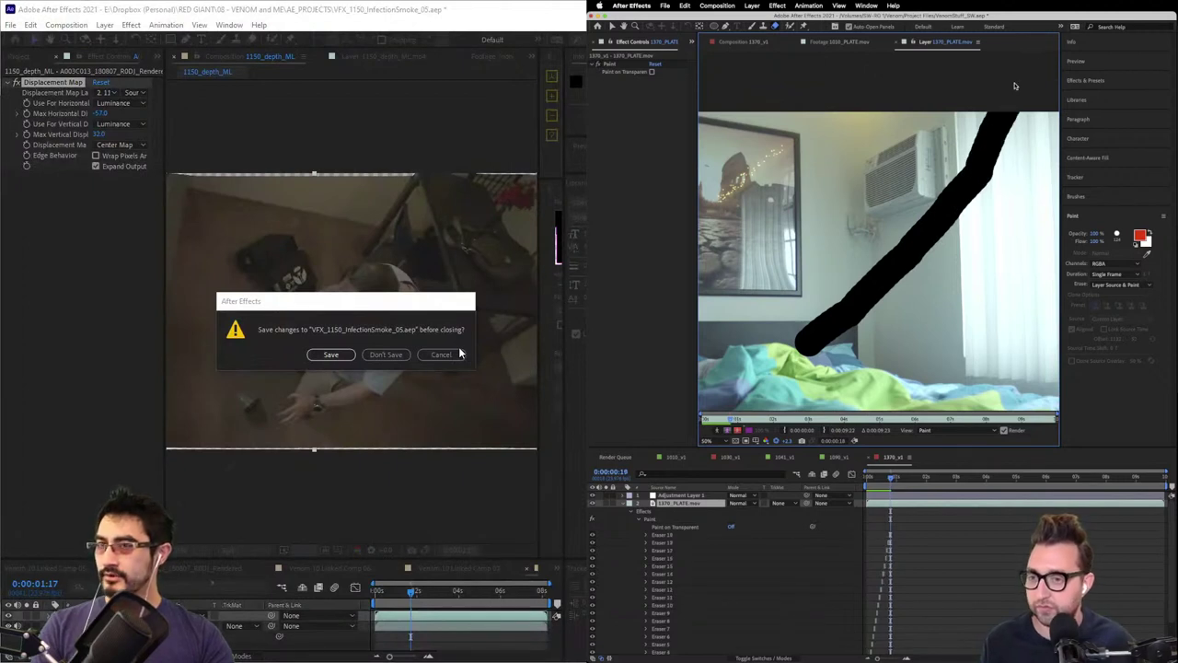
key(super+z)
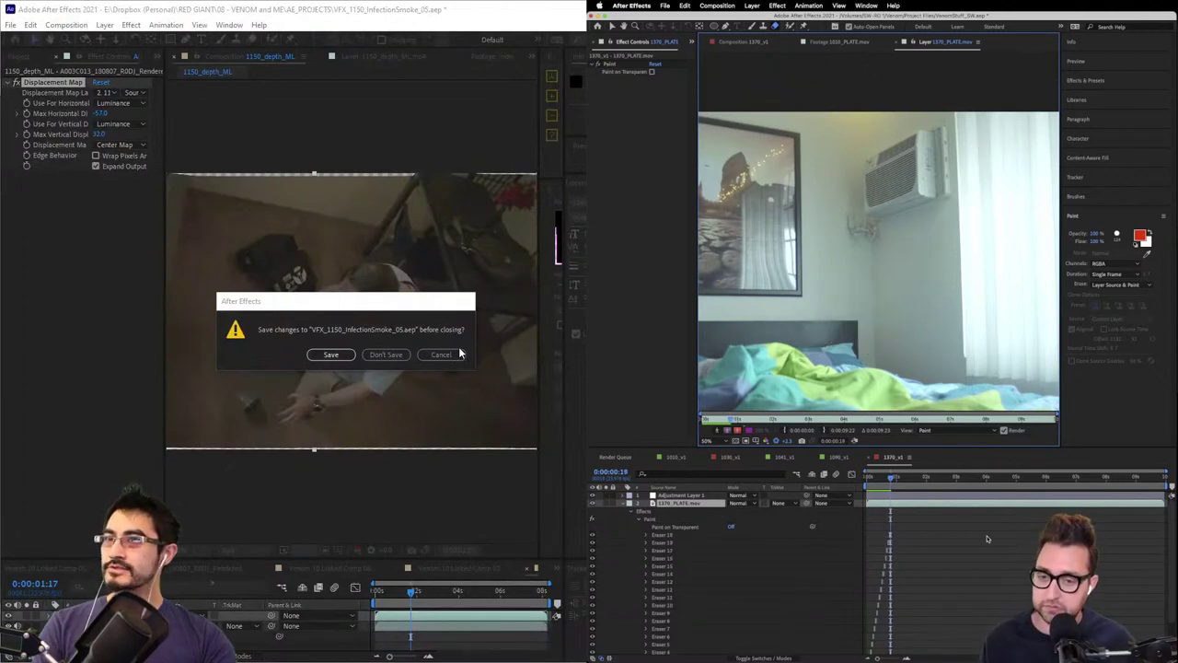
click(386, 355)
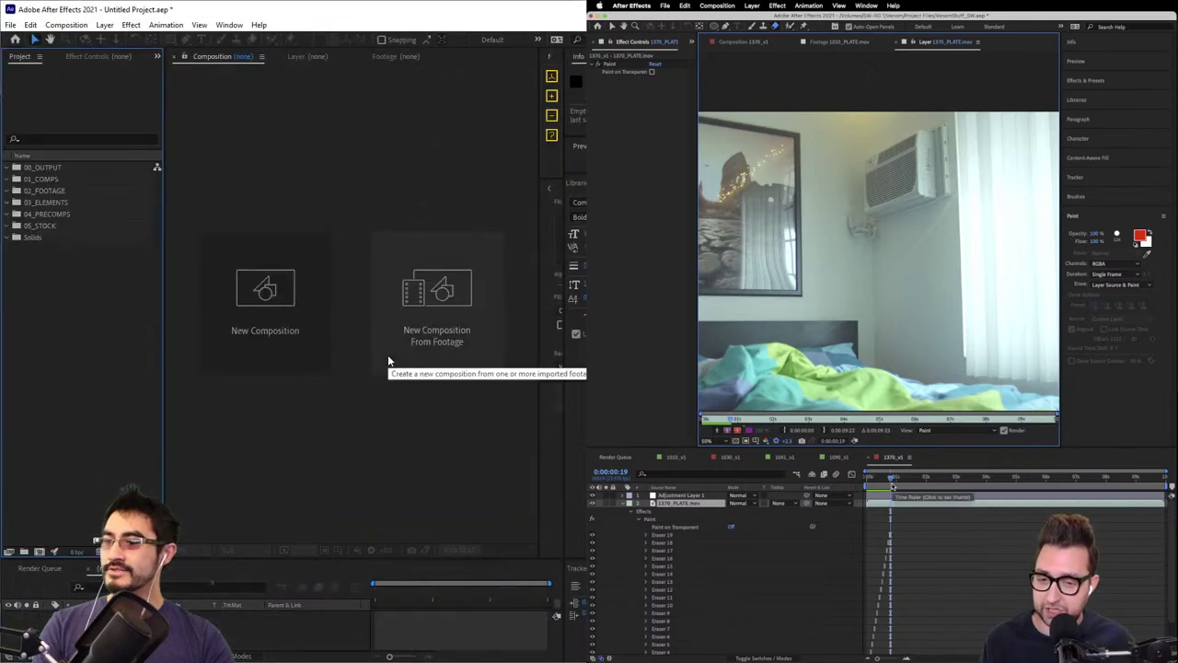
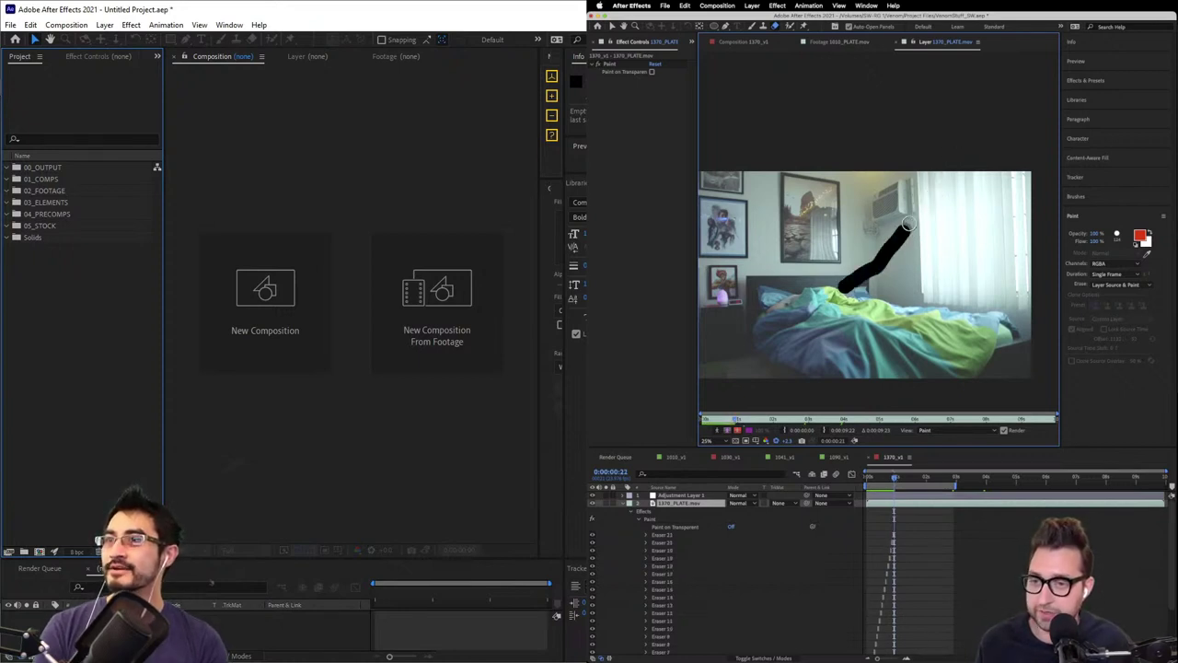
- Finish the diagonal erasure on frame 22 of 1370_PLATE.mov and erase the streak on frame 23 at 50% magnification
drag(922, 203, 962, 136)
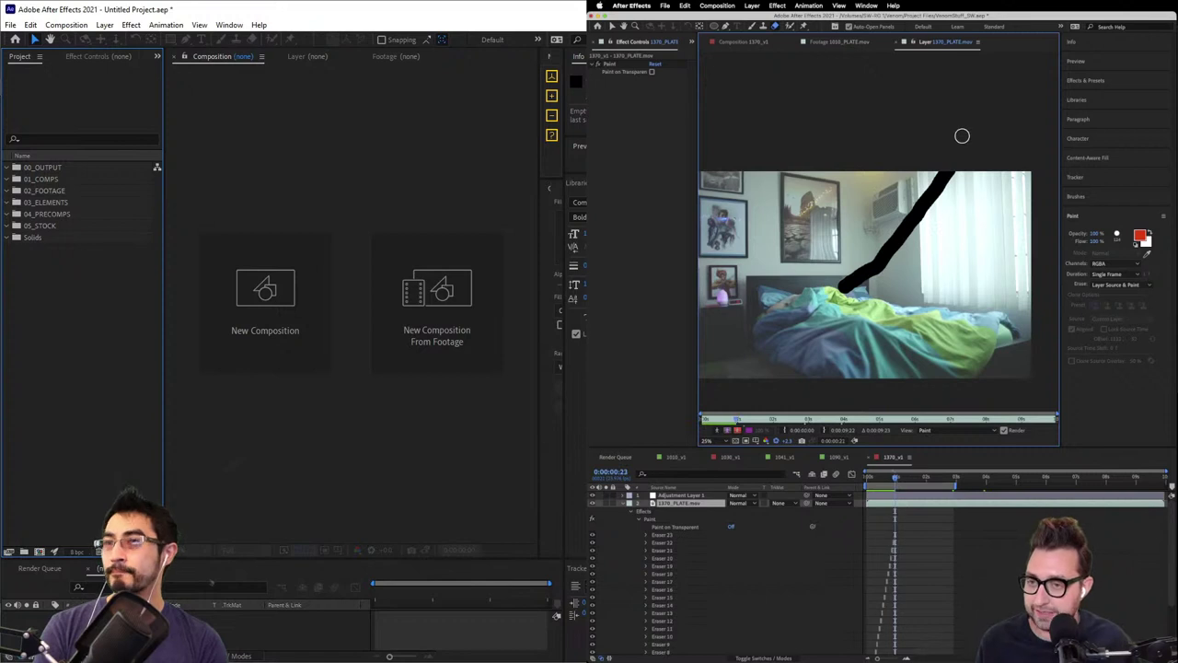
key(super+z)
scroll(845, 290, up, 2)
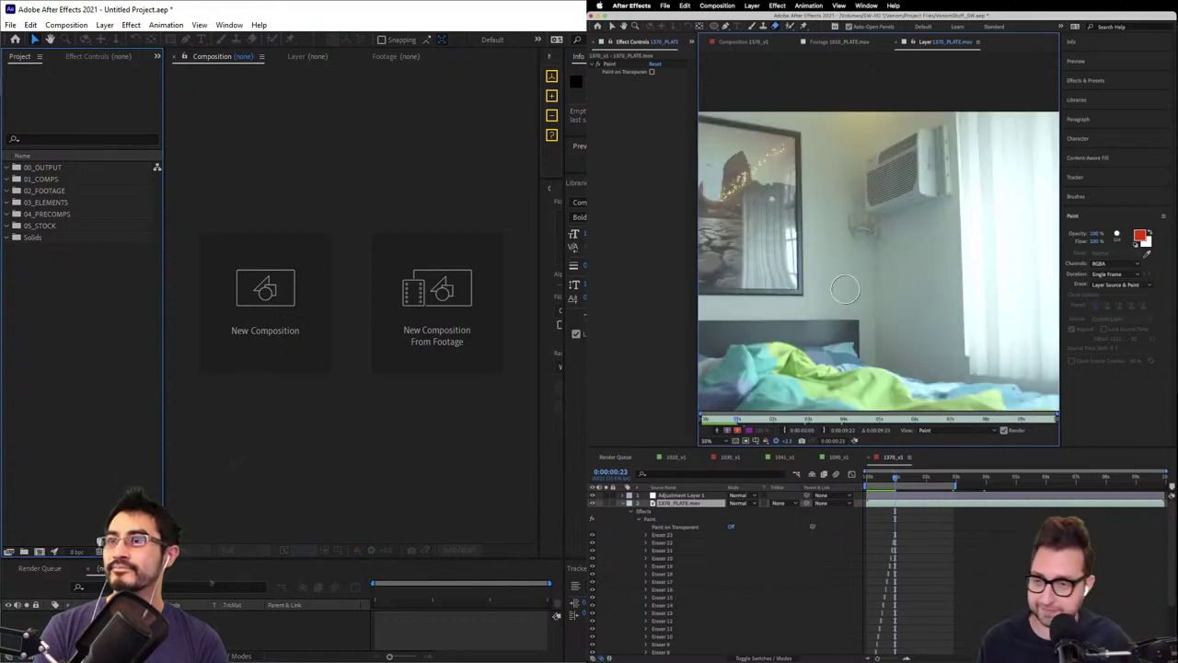
mouse_move(814, 347)
mouse_down()
mouse_move(917, 255)
mouse_move(1030, 89)
mouse_up()
key(Page_Down)
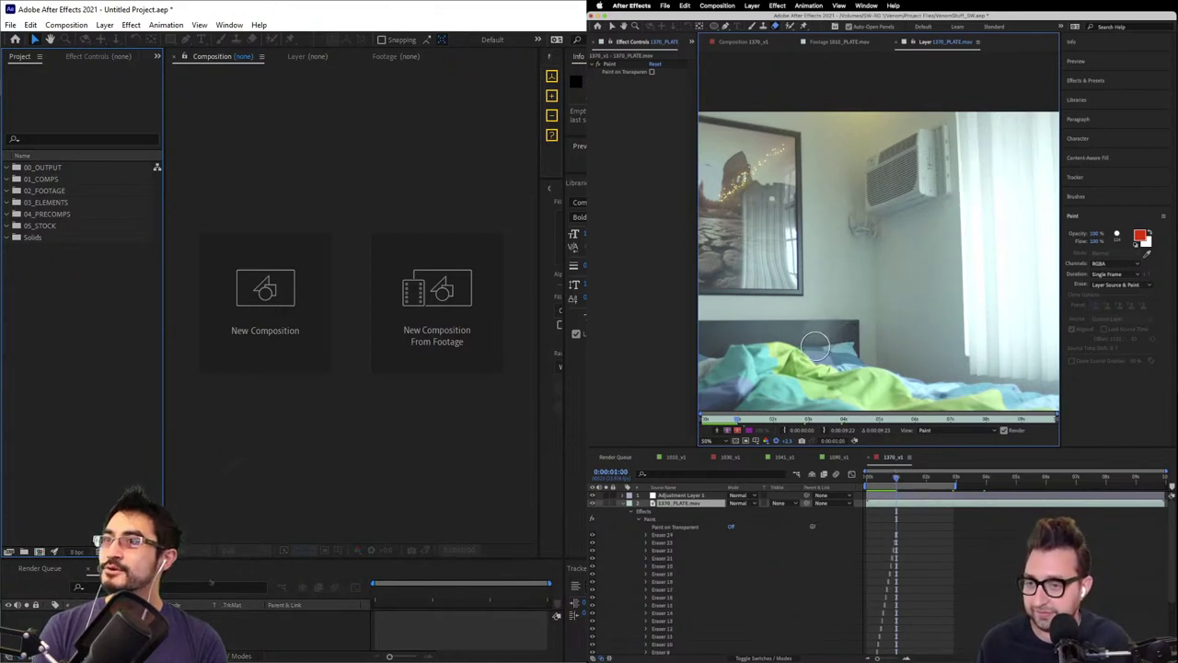
- Erase the diagonal streak on 1370_PLATE.mov at 0:00:01:00 and 0:00:01:01, and compare the neighbouring frames
mouse_move(814, 346)
mouse_down()
mouse_move(925, 246)
mouse_move(1013, 105)
mouse_up()
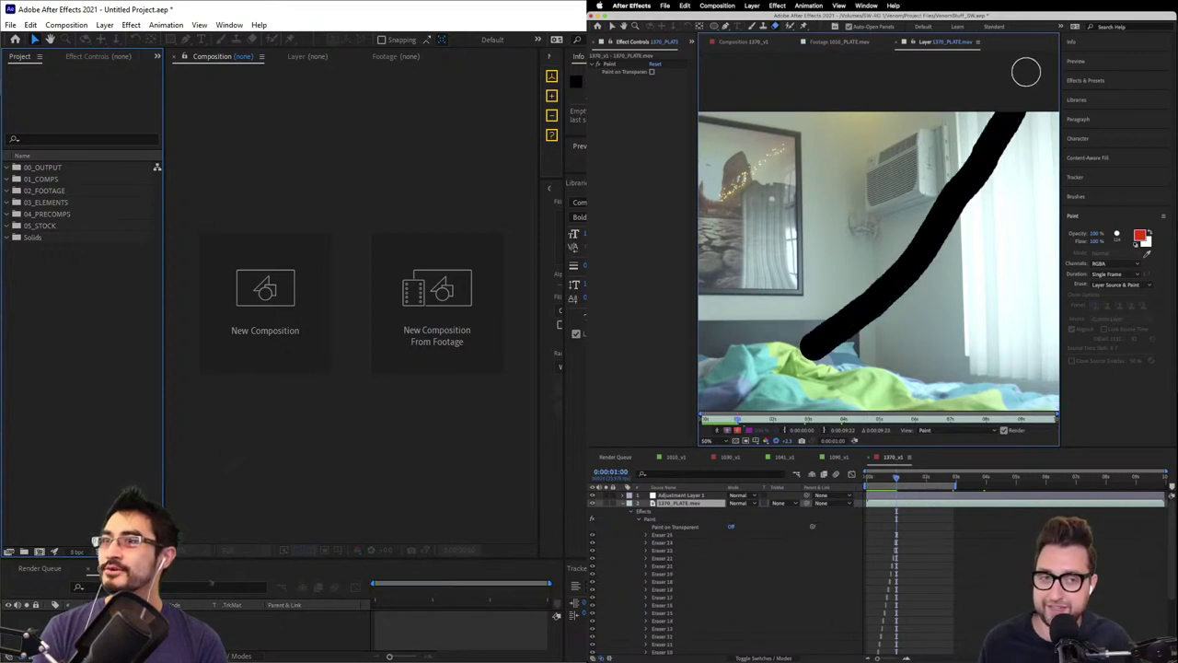
key(Page_Down)
mouse_move(814, 344)
mouse_down()
mouse_move(926, 242)
mouse_move(1018, 89)
mouse_up()
key(super+z)
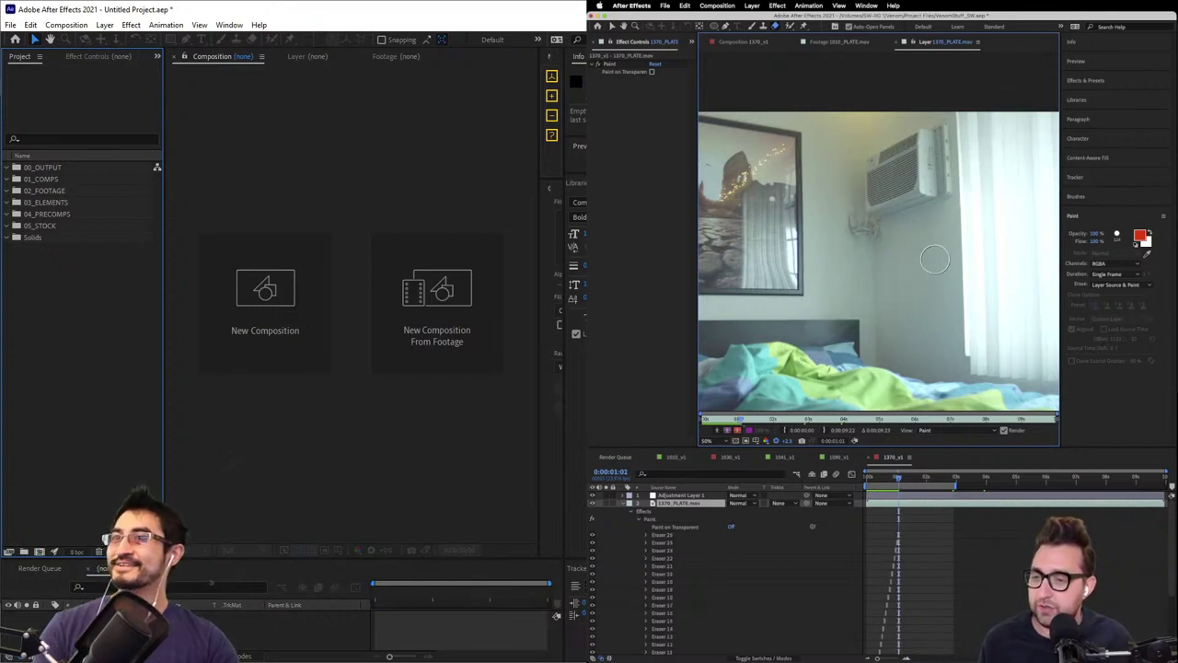
key(Page_Up)
key(Page_Down)
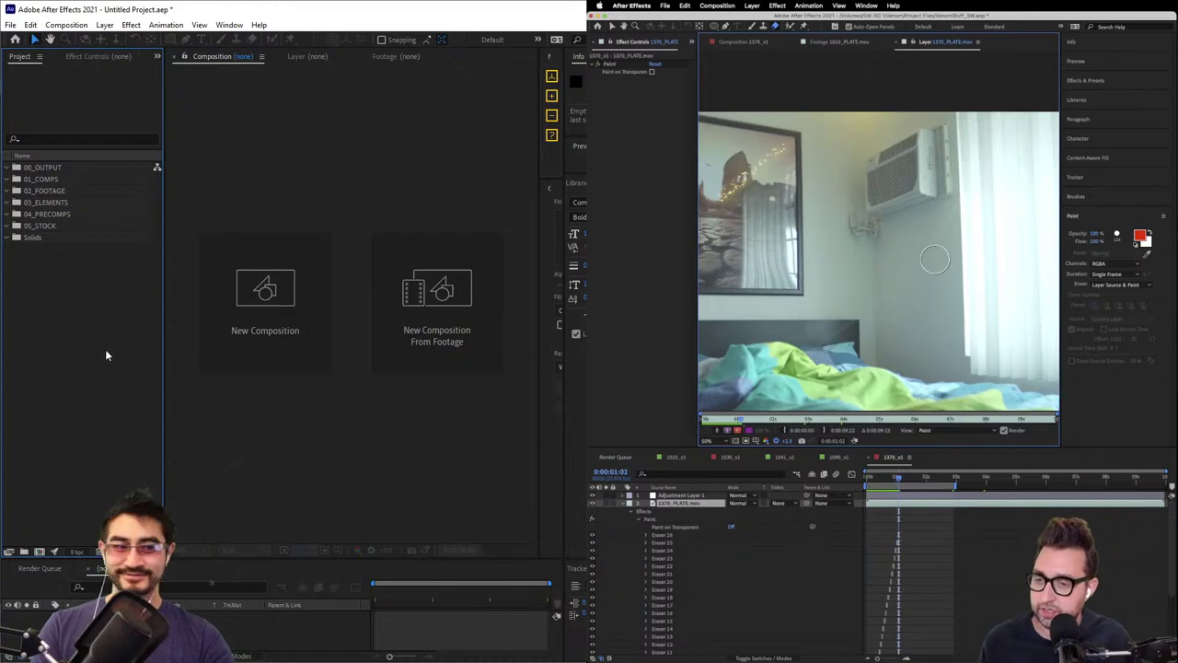
- Open the footage import dialog in the empty project and erase the diagonal streak on 1370_PLATE.mov at 0:00:01:02
double_click(105, 350)
mouse_move(817, 345)
mouse_down()
mouse_move(877, 314)
mouse_move(941, 214)
mouse_up()
drag(384, 230, 384, 63)
drag(942, 213, 972, 177)
drag(384, 63, 384, 61)
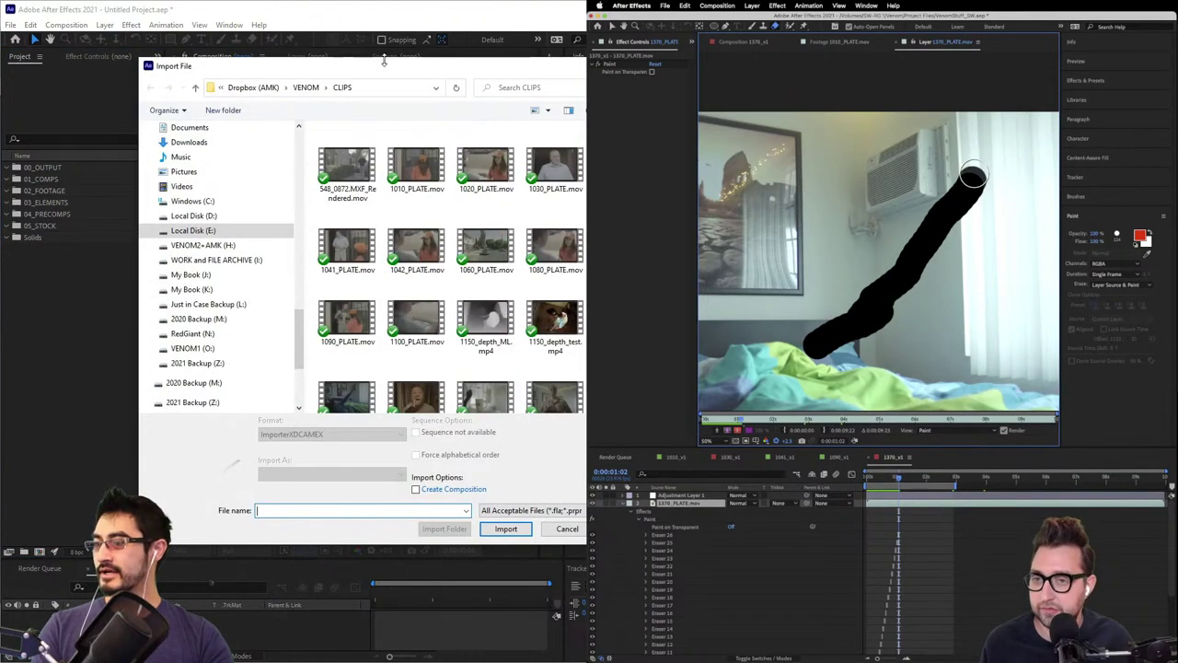
drag(973, 177, 1008, 106)
drag(384, 61, 405, 5)
drag(1008, 106, 1018, 82)
drag(405, 5, 406, 63)
key(Page_Down)
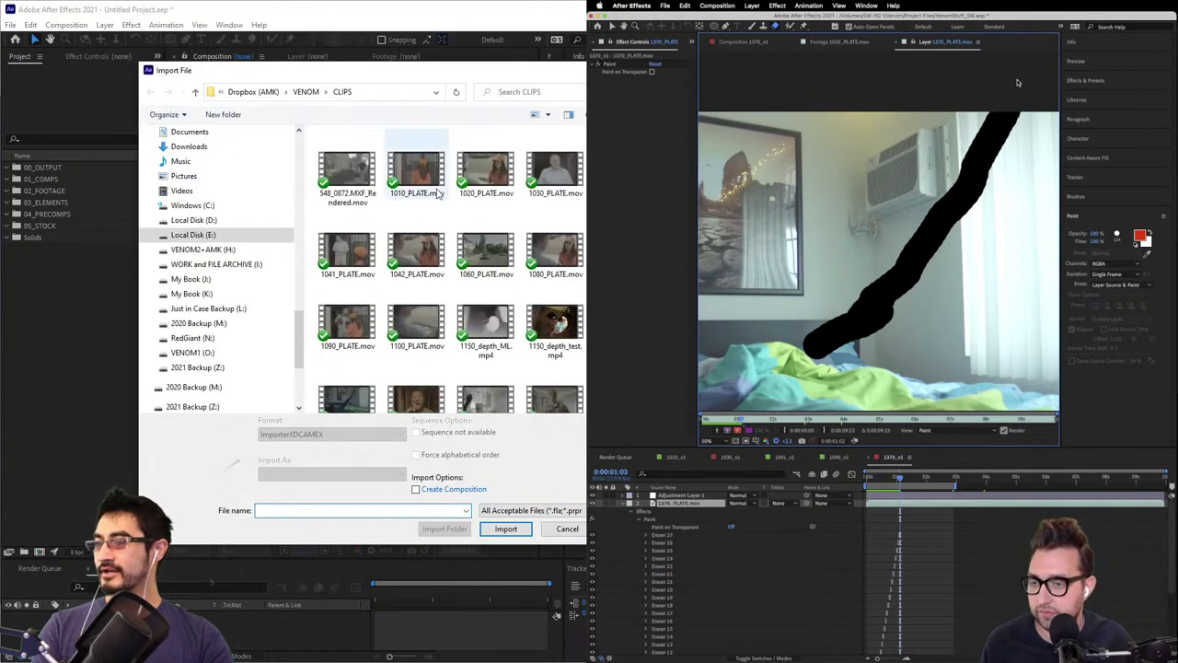
- Browse the CLIPS folder and select Fridge_Rendered.mov; erase the diagonal streak on 1370_PLATE.mov at 0:00:01:03
scroll(439, 238, down, 5)
scroll(440, 237, down, 5)
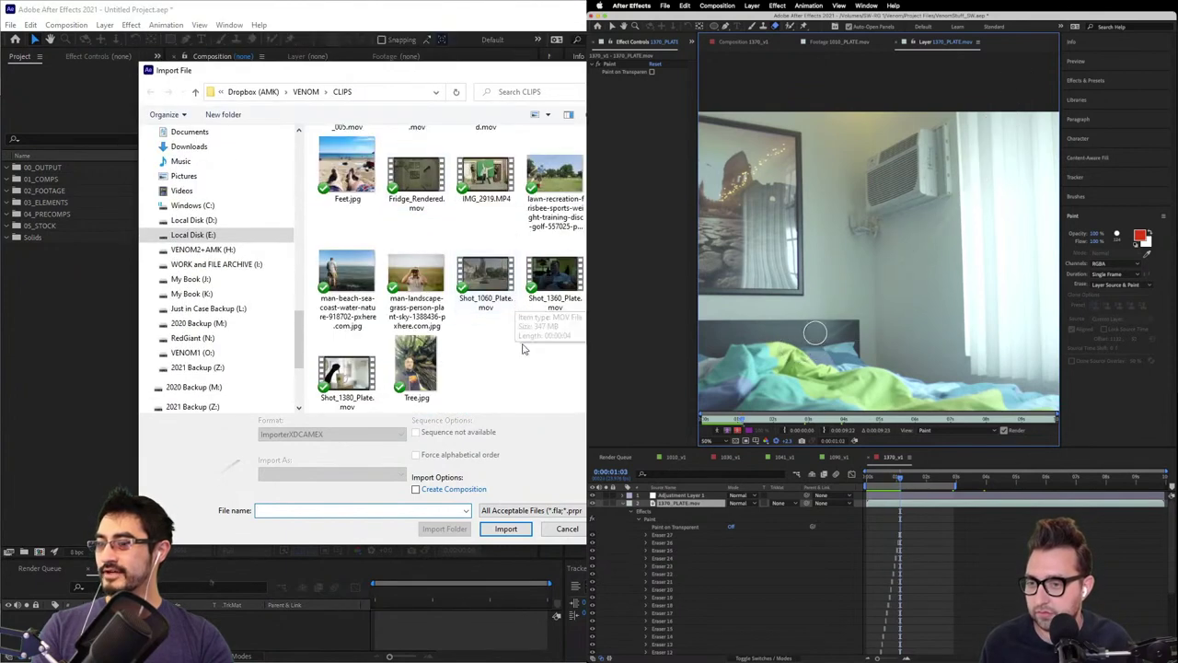
scroll(488, 276, up, 5)
mouse_move(810, 348)
mouse_down()
mouse_move(953, 221)
mouse_move(1030, 73)
mouse_up()
click(555, 167)
click(505, 349)
click(506, 301)
key(Page_Down)
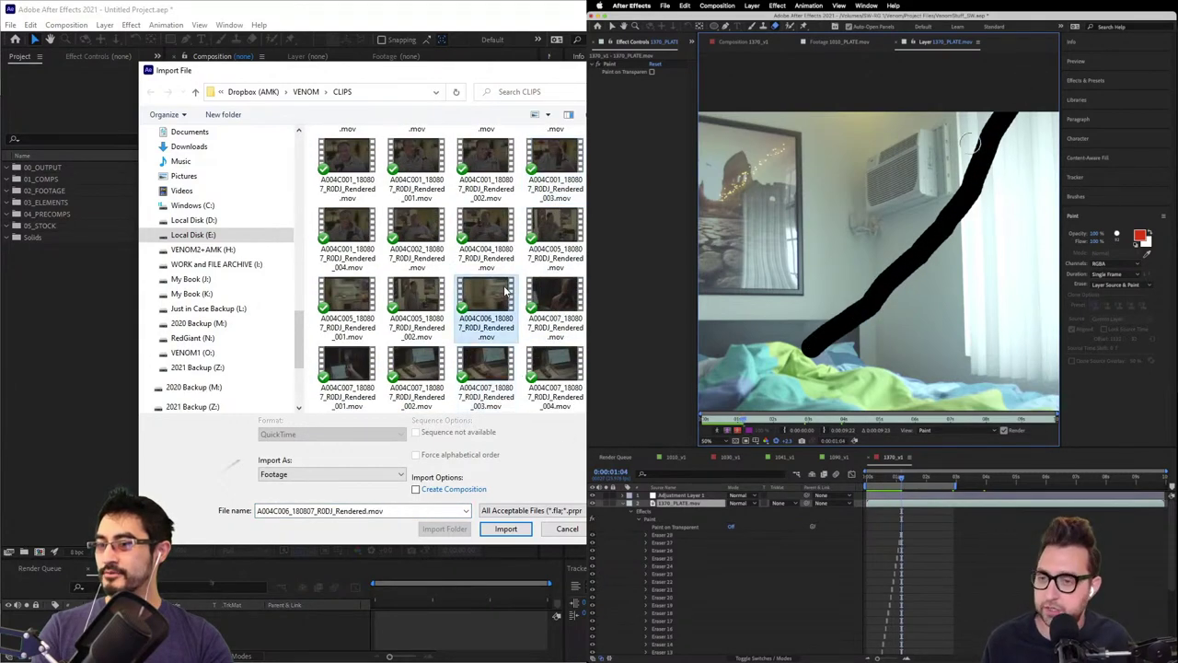
scroll(507, 291, down, 5)
click(440, 204)
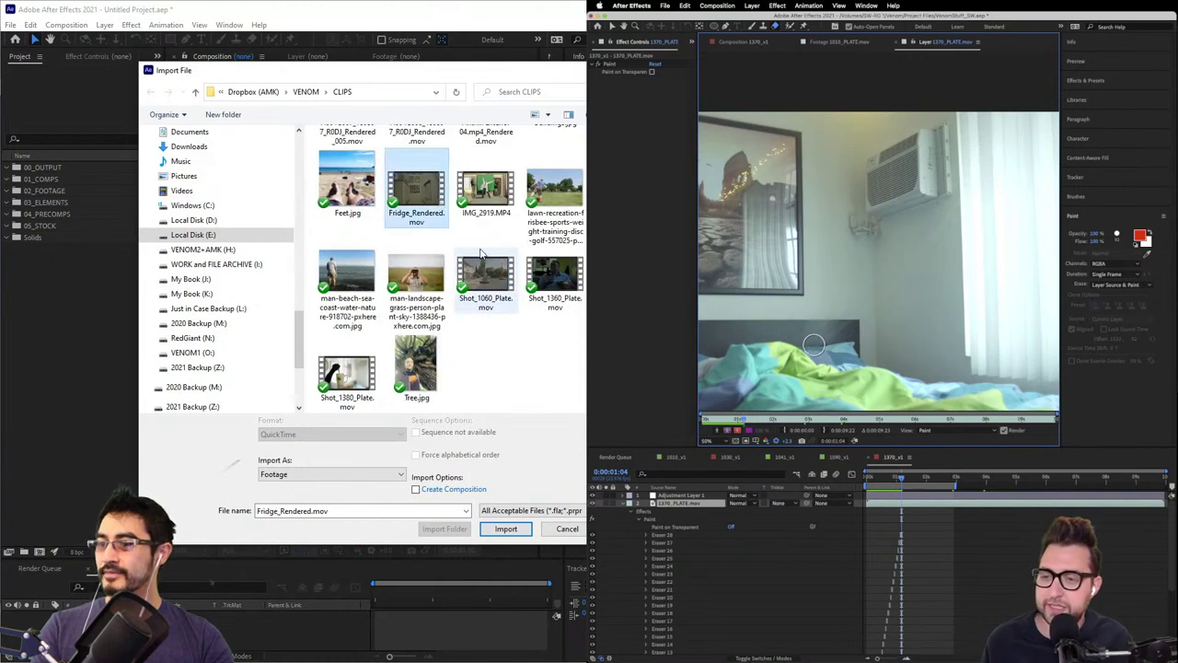
- Erase the diagonal streak on 1370_PLATE.mov at 0:00:01:04 and 0:00:01:05 while browsing the CLIPS folder
scroll(414, 276, up, 2)
mouse_move(812, 348)
mouse_down()
mouse_move(909, 269)
mouse_move(959, 204)
mouse_up()
drag(1001, 134, 1029, 90)
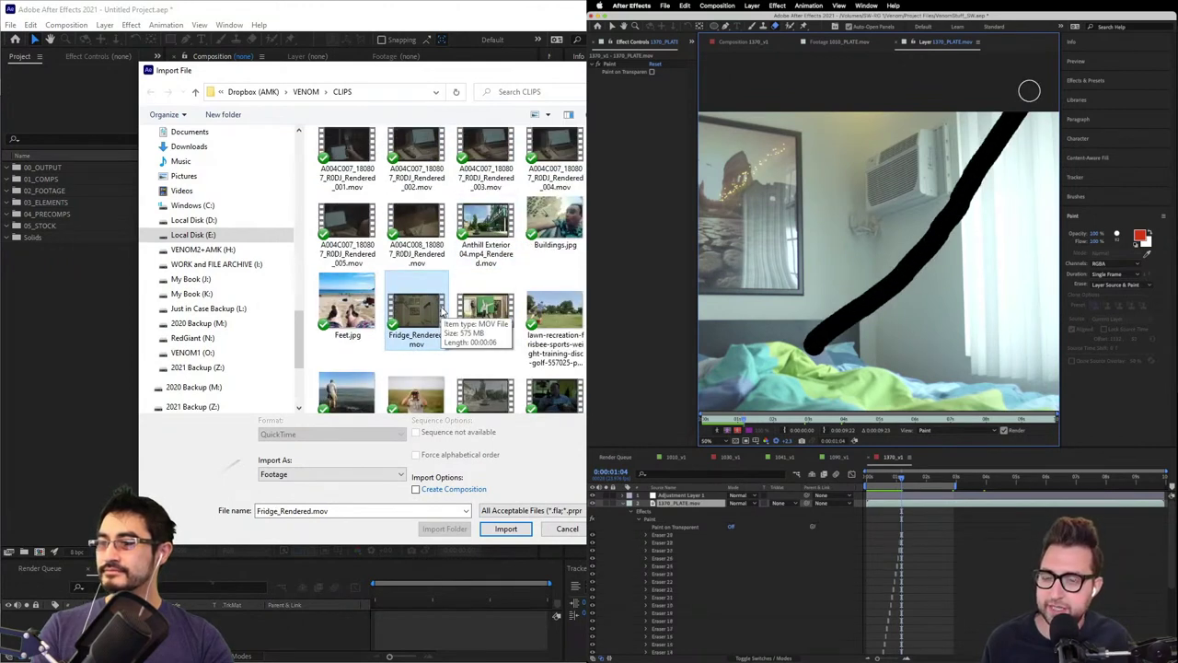
key(super+z)
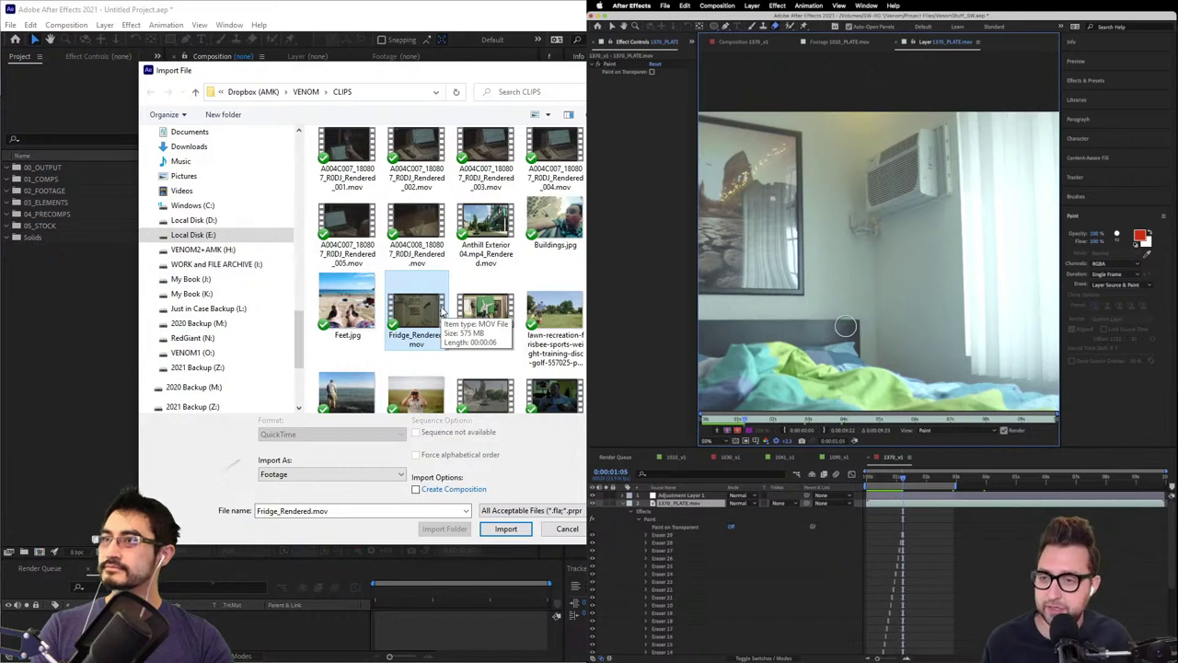
mouse_move(810, 345)
mouse_down()
mouse_move(904, 272)
mouse_move(1030, 113)
mouse_up()
scroll(506, 198, up, 5)
- Erase the diagonal streak on 1370_PLATE.mov at 0:00:01:06 and 0:00:01:07, and move the import dialog fully into view
key(Page_Down)
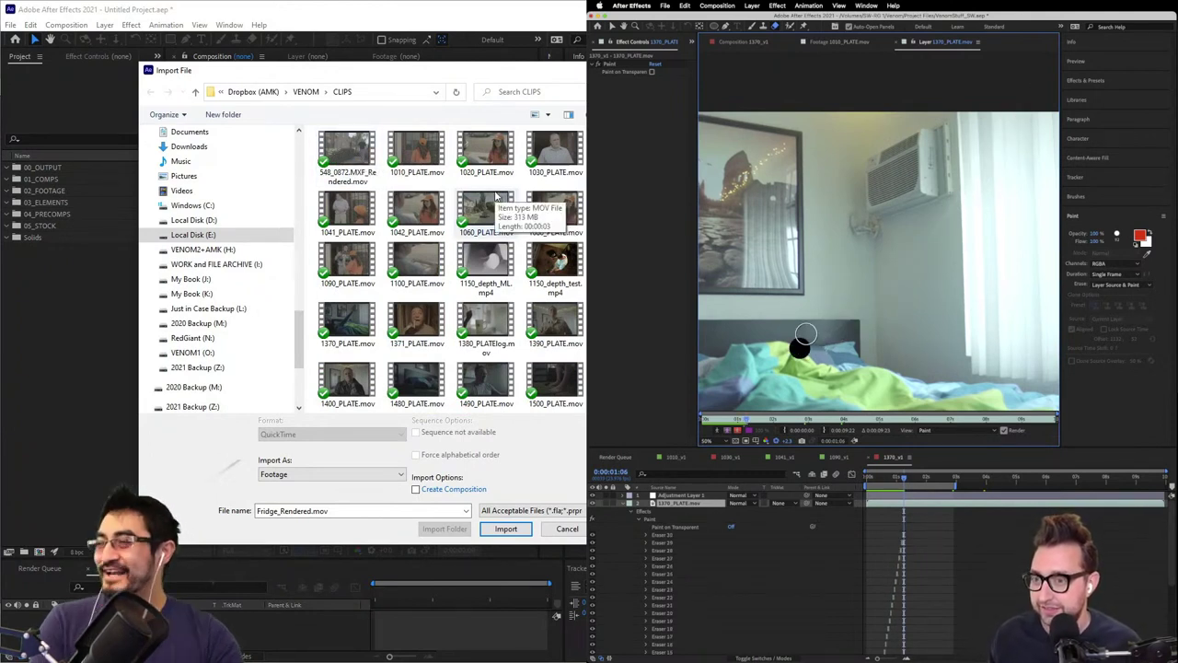
mouse_move(806, 333)
mouse_down()
mouse_move(848, 320)
mouse_move(890, 286)
mouse_move(965, 195)
mouse_move(1027, 80)
mouse_up()
mouse_move(493, 74)
mouse_down()
mouse_move(463, 94)
mouse_move(454, 78)
mouse_up()
key(Page_Down)
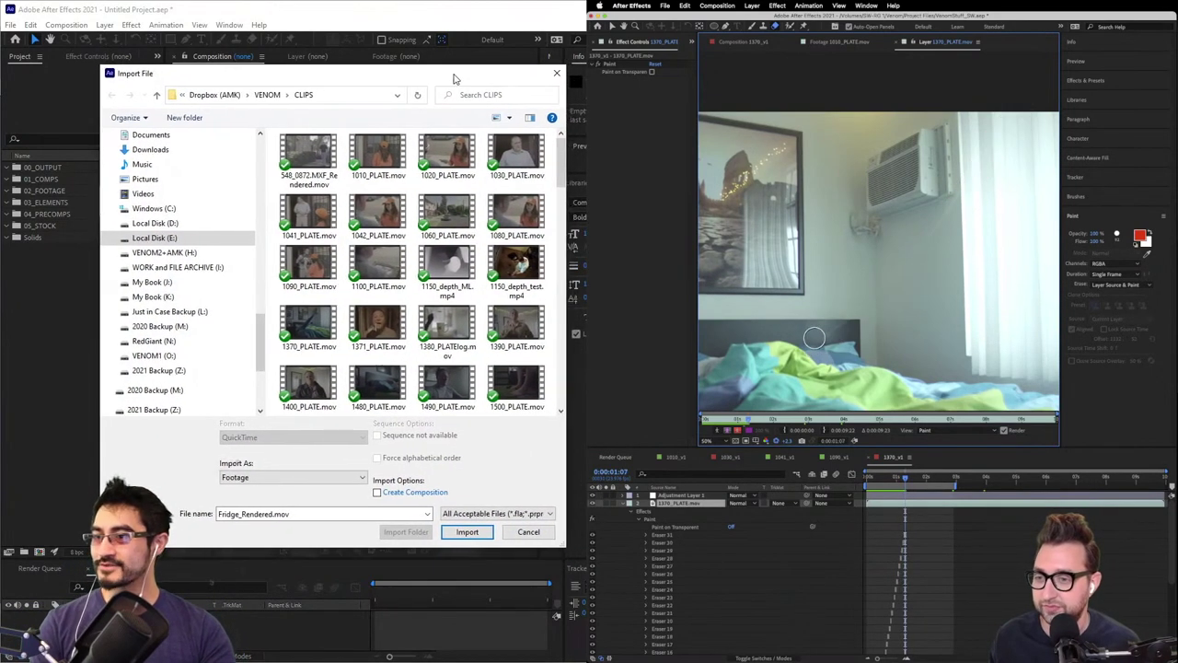
drag(811, 343, 835, 322)
drag(454, 78, 452, 105)
drag(836, 321, 875, 293)
drag(452, 105, 455, 116)
drag(875, 293, 960, 200)
drag(984, 149, 1013, 86)
drag(454, 113, 457, 129)
- Erase the diagonal streak on 1370_PLATE.mov at 0:00:01:08 and 0:00:01:09; widen the import file list and select 1080_PLATE.mov
mouse_move(806, 347)
mouse_down()
mouse_move(957, 199)
mouse_move(1014, 92)
mouse_up()
key(Page_Down)
drag(272, 382, 237, 382)
mouse_move(810, 344)
mouse_down()
mouse_move(934, 231)
mouse_move(1017, 93)
mouse_up()
click(512, 276)
- Browse the CLIPS folder, selecting Anthill Exterior 04.mp4_Rendered.mov and A004C008_180807_R0DJ_Rendered.mov in turn, while advancing 1370_PLATE.mov to 0:00:01:11
scroll(447, 330, down, 2)
key(Page_Down)
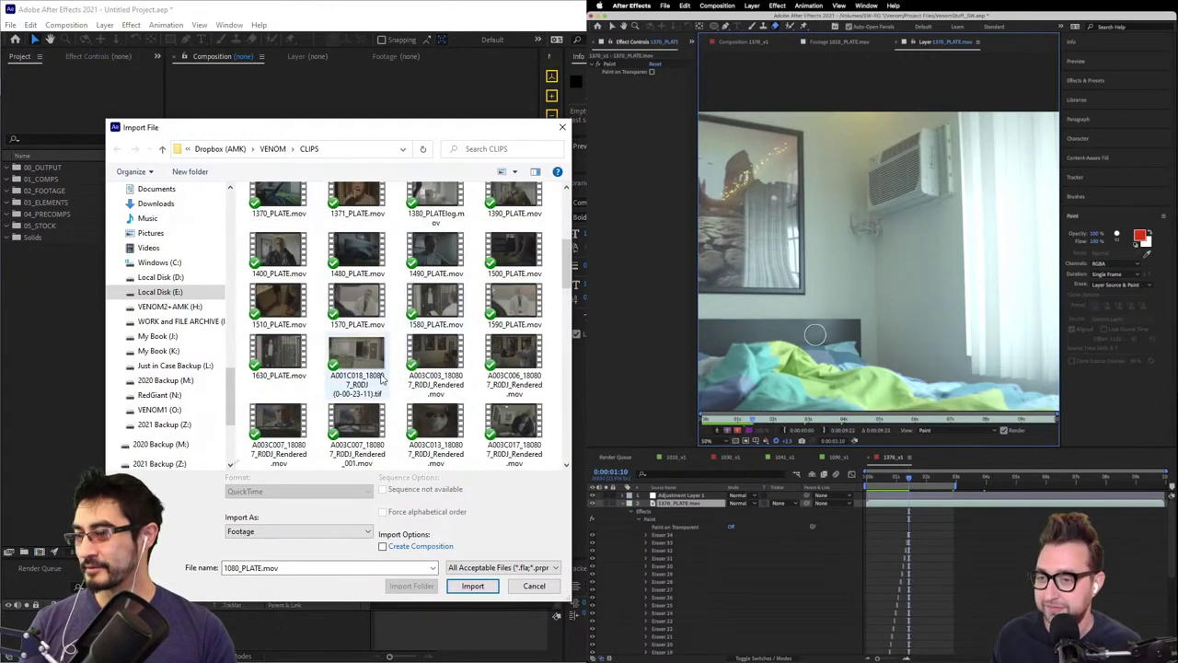
scroll(405, 368, down, 10)
scroll(382, 379, up, 1)
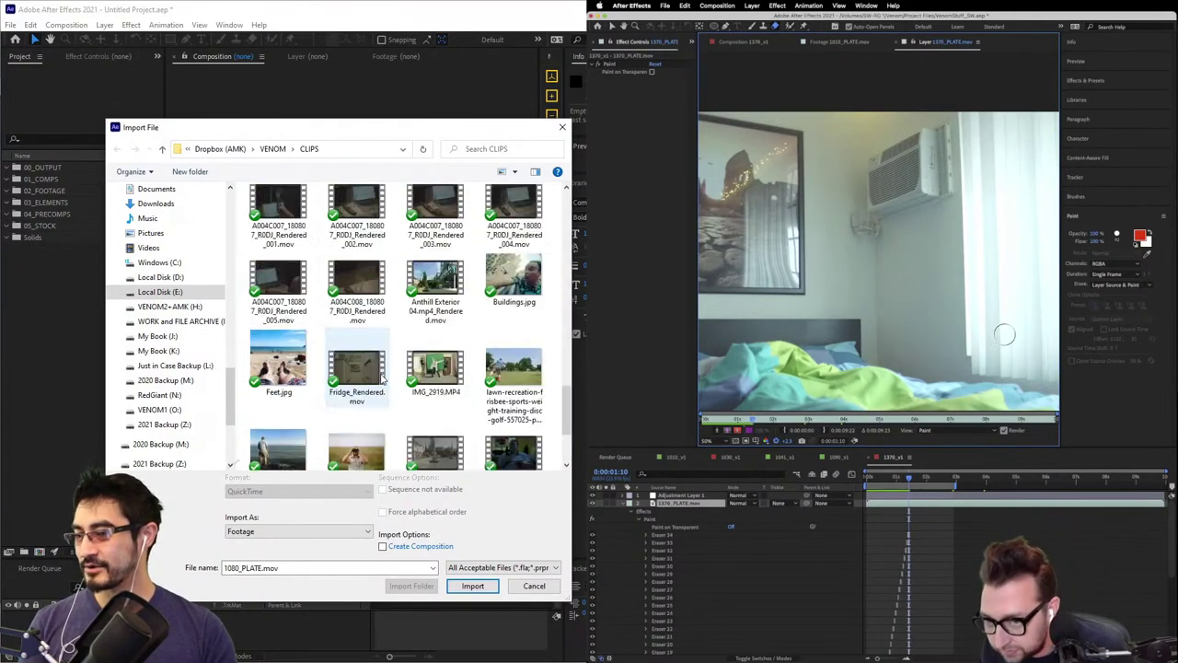
key(Page_Up)
key(Page_Down)
click(440, 285)
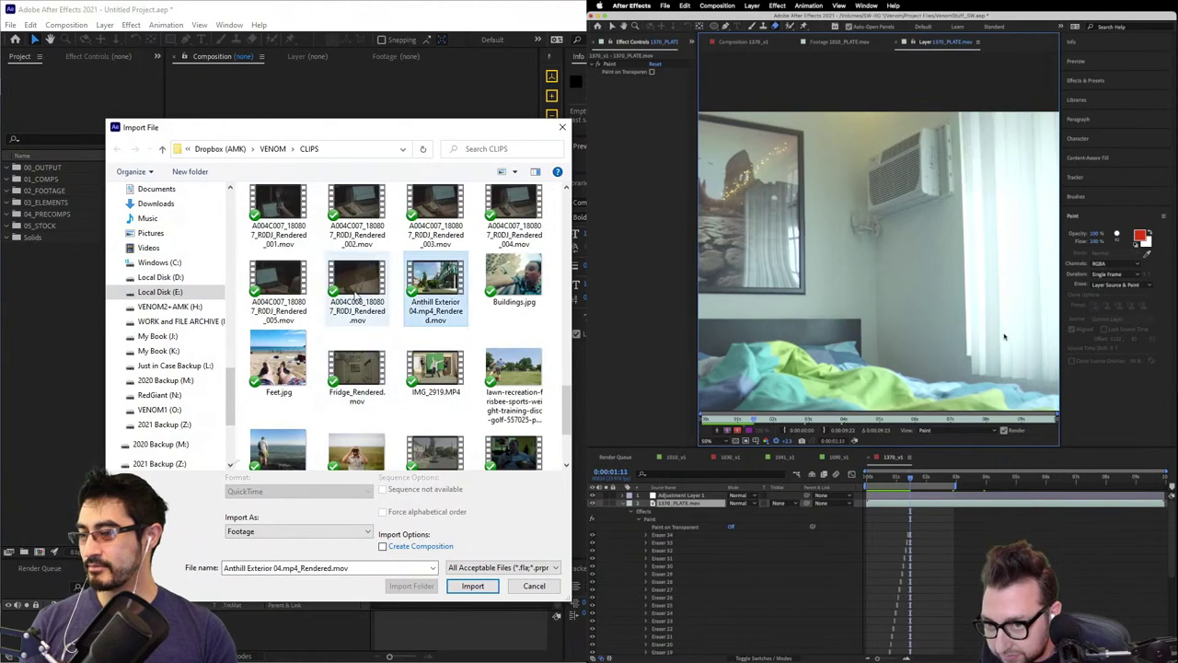
click(356, 288)
- Import 1510_PLATE.mov from the CLIPS folder and create a composition from it
scroll(369, 304, up, 3)
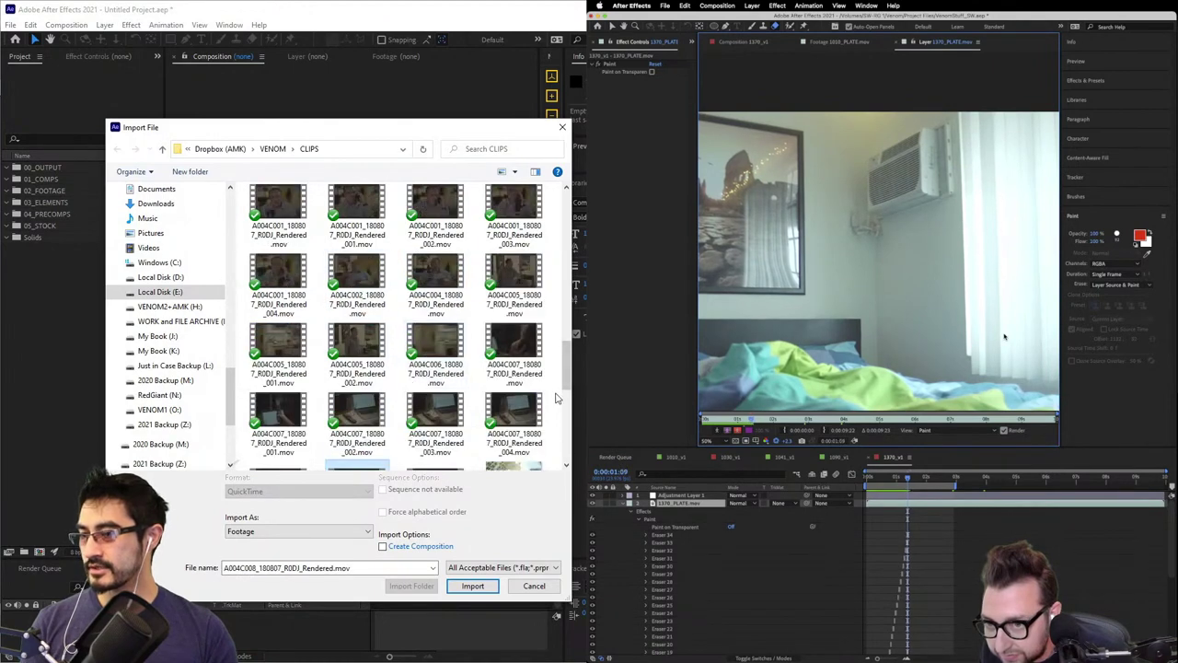
scroll(564, 368, up, 4)
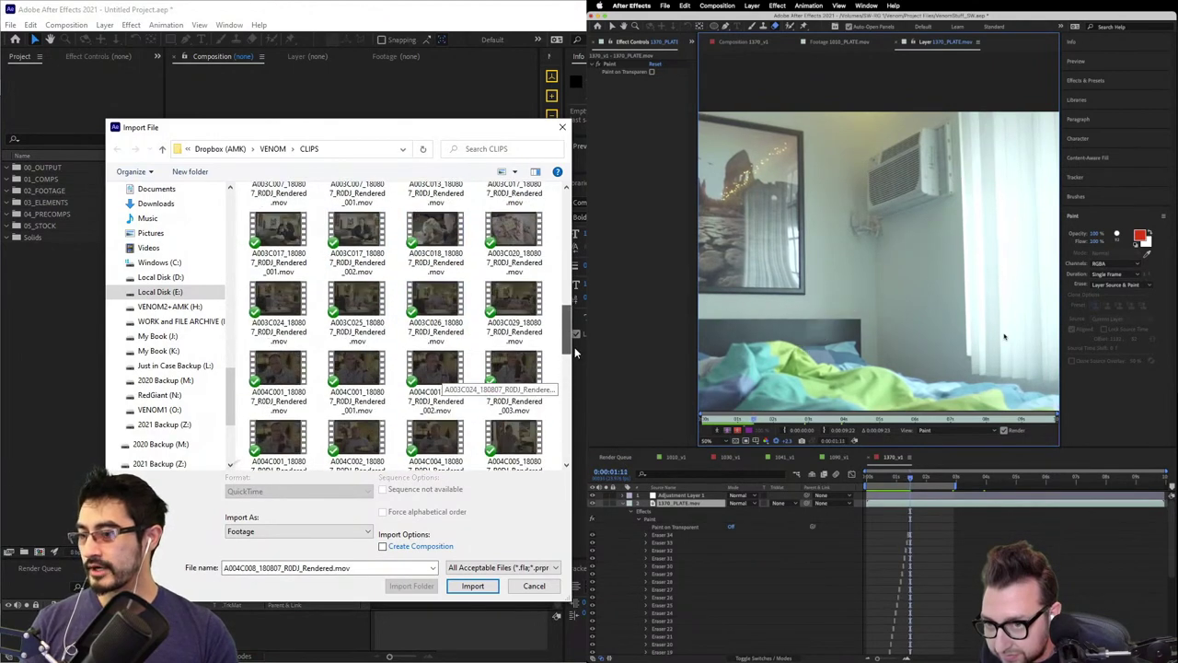
drag(575, 353, 579, 288)
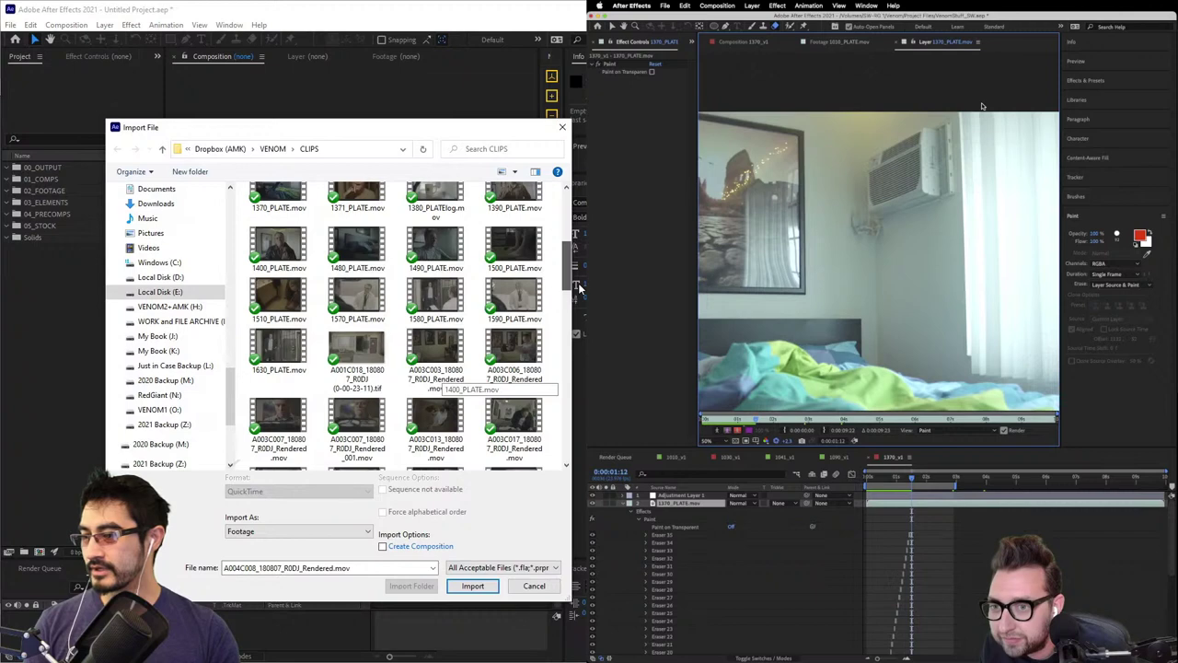
double_click(278, 309)
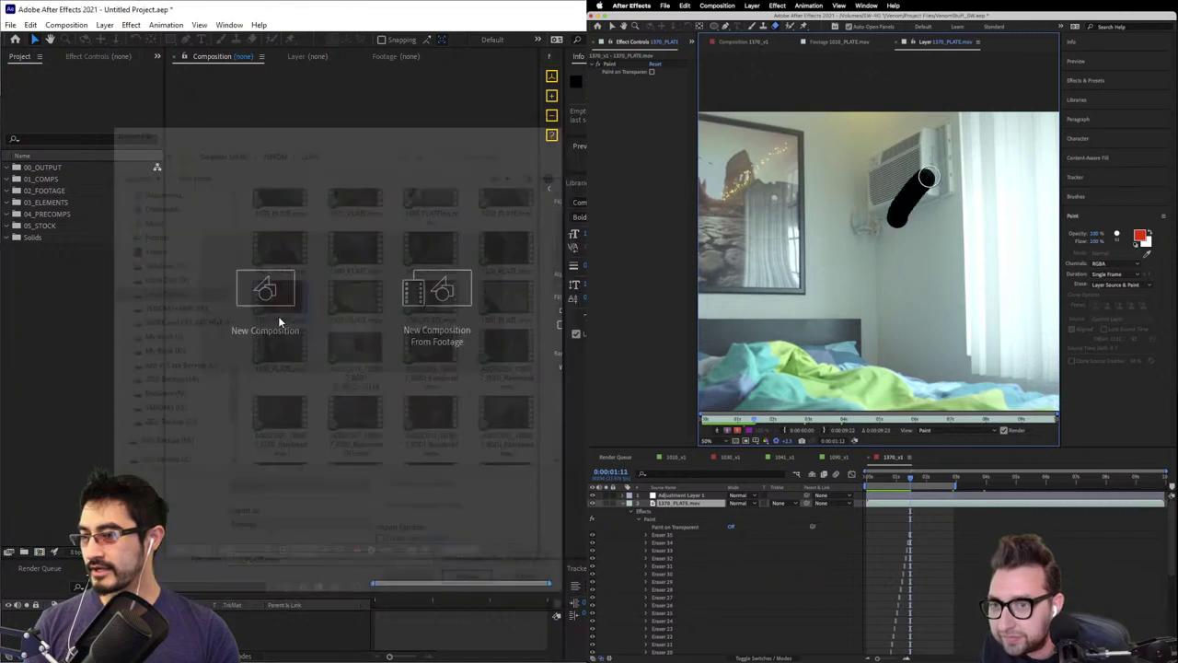
drag(42, 239, 40, 548)
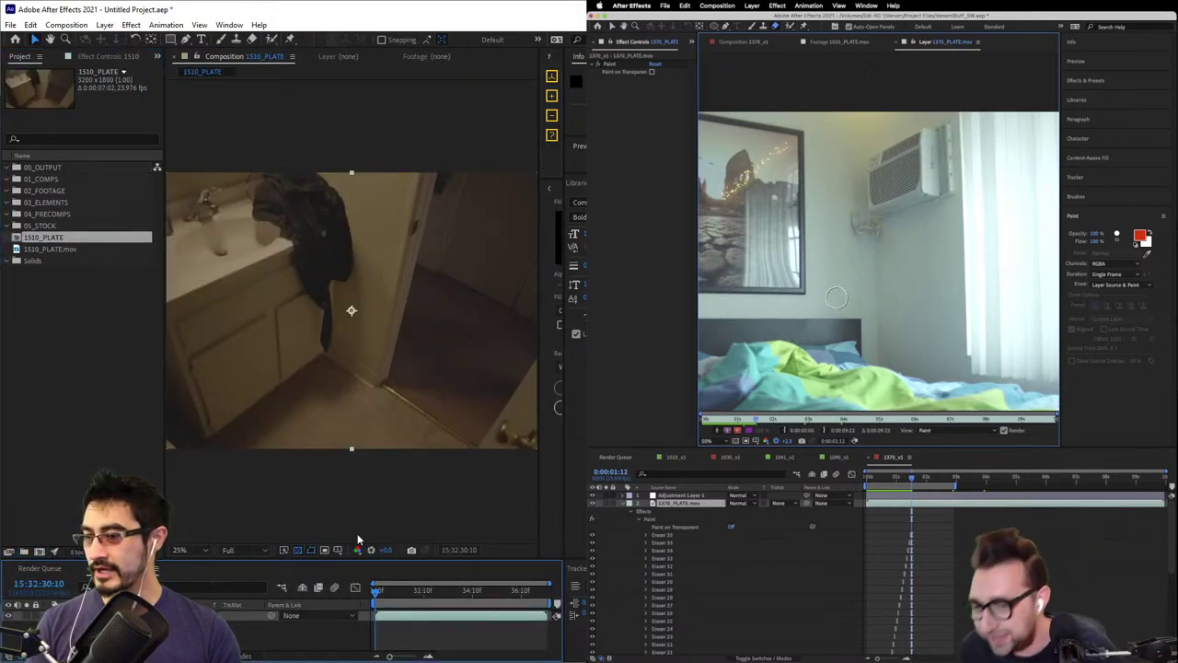
- Scrub the 1510_PLATE composition back to its start at 15:32:30:10 and run the 3D Camera Tracker on its plate
mouse_move(393, 585)
mouse_down()
mouse_move(531, 587)
mouse_move(469, 601)
mouse_move(474, 630)
mouse_move(543, 626)
mouse_move(404, 648)
mouse_move(411, 594)
mouse_move(396, 606)
mouse_move(511, 601)
mouse_move(442, 610)
mouse_move(378, 639)
mouse_move(421, 638)
mouse_up()
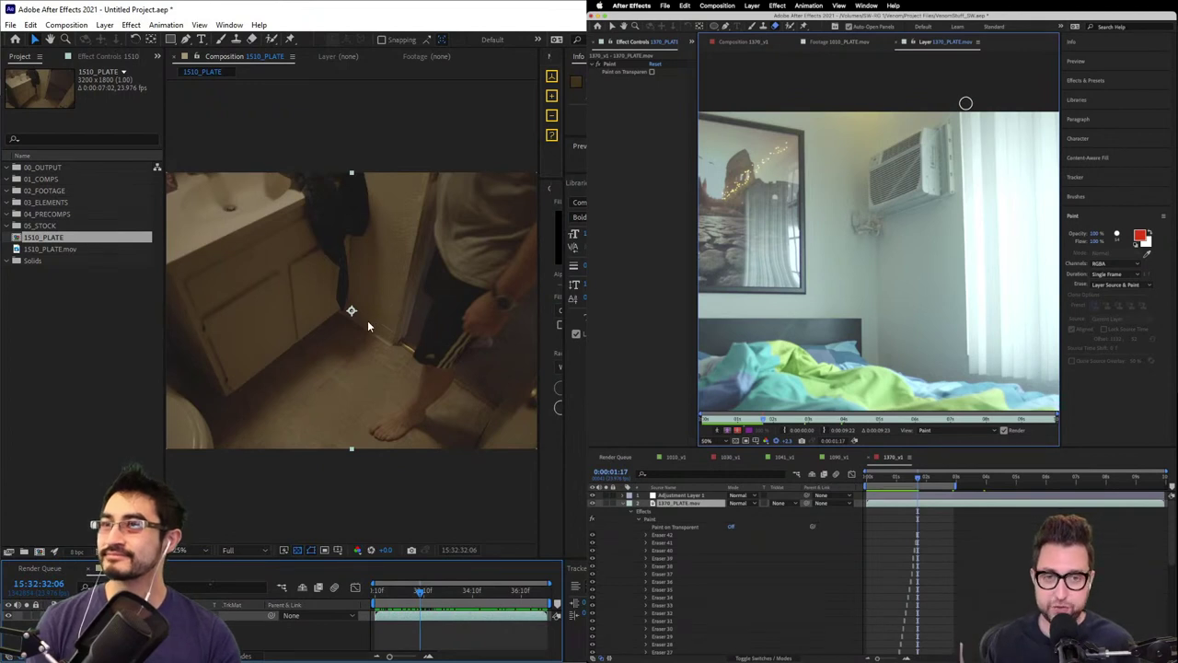
drag(446, 590, 362, 634)
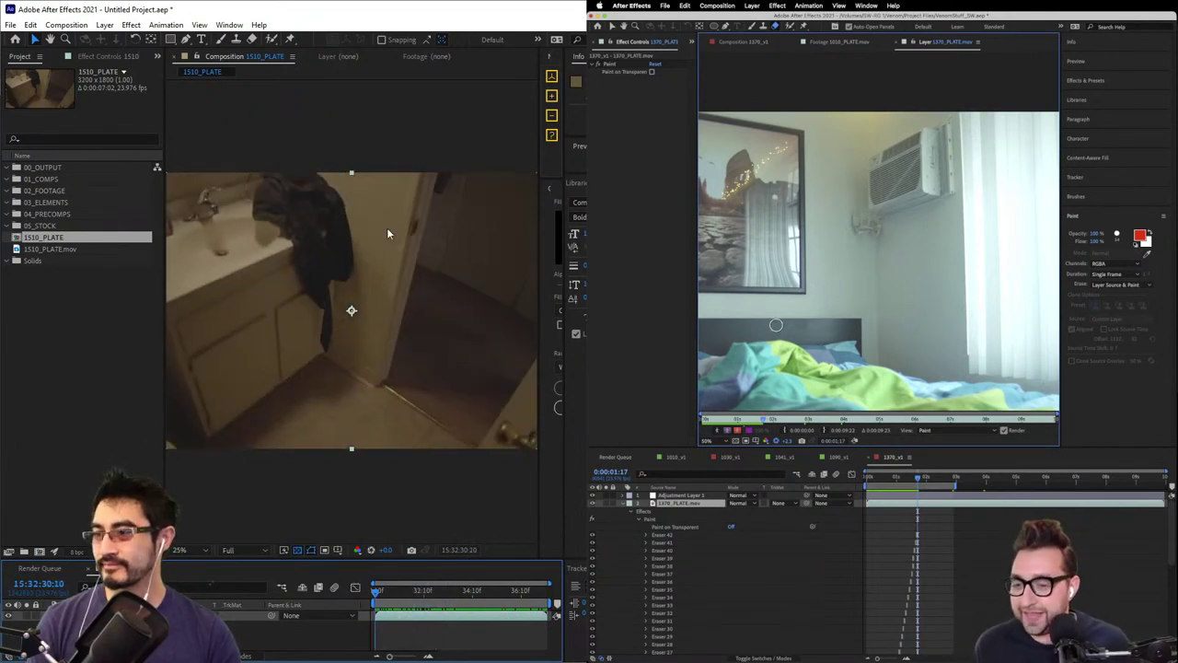
scroll(341, 321, up, 2)
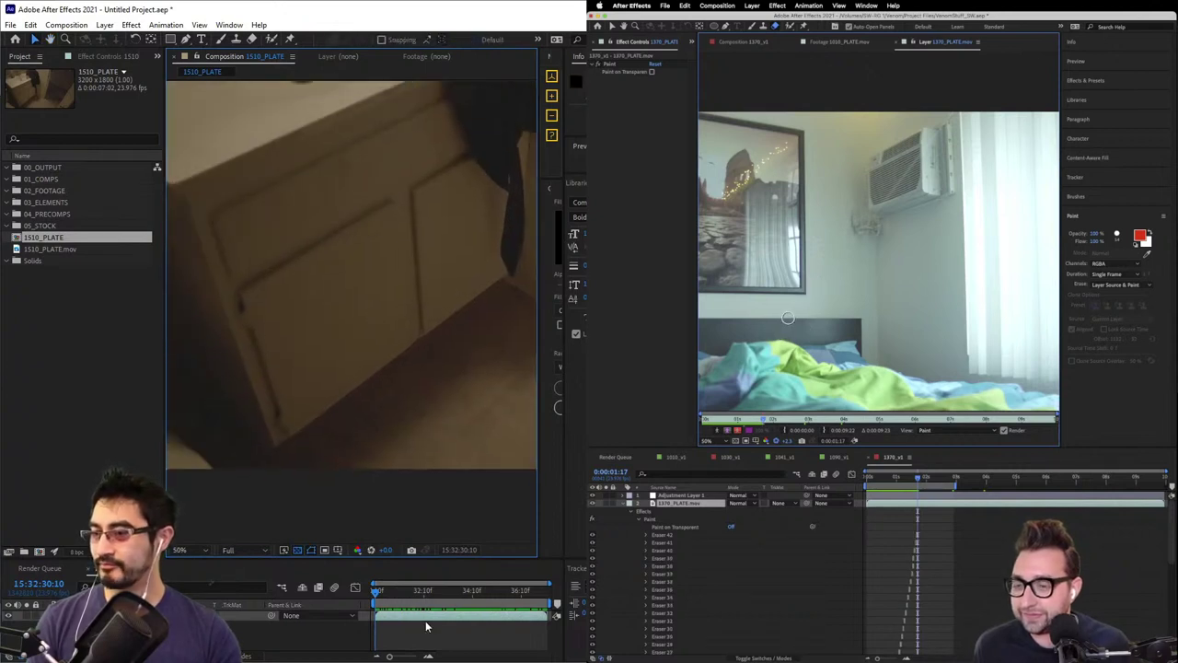
mouse_move(398, 596)
mouse_down()
mouse_move(461, 594)
mouse_move(376, 607)
mouse_up()
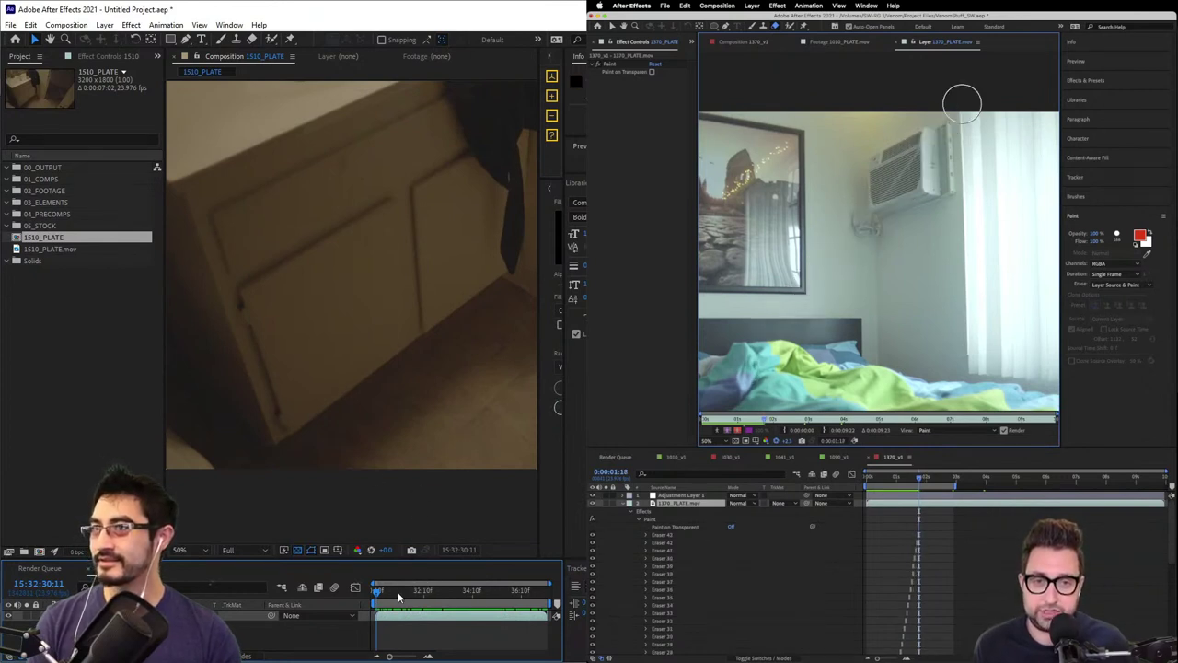
drag(399, 593, 362, 604)
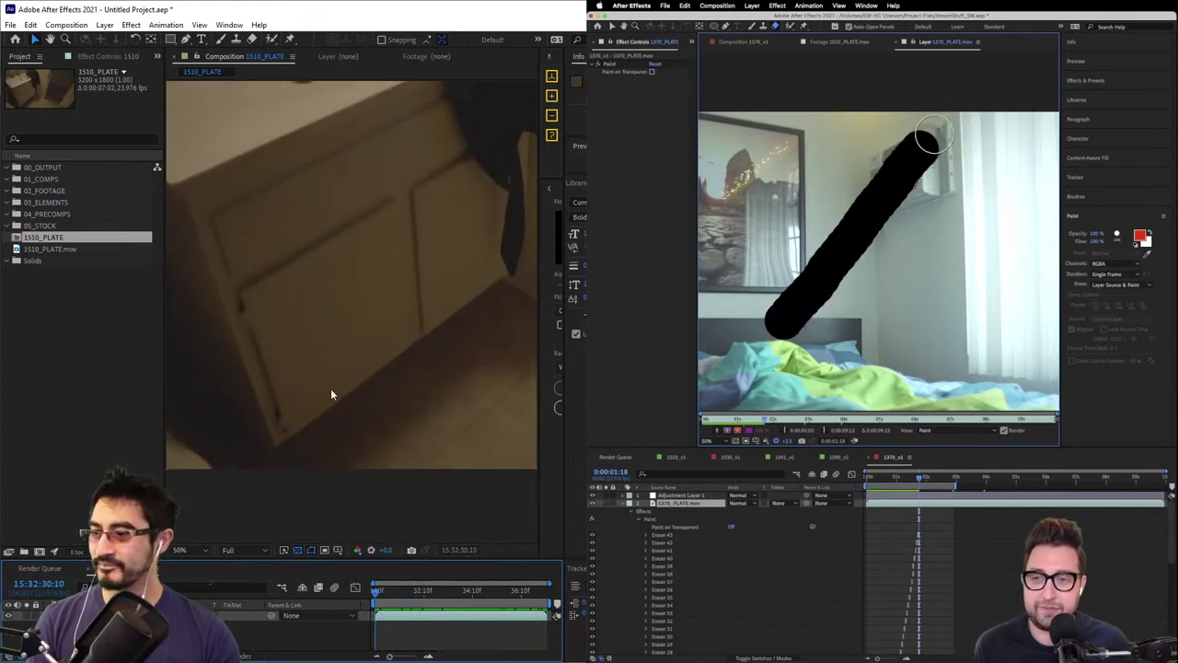
right_click(405, 350)
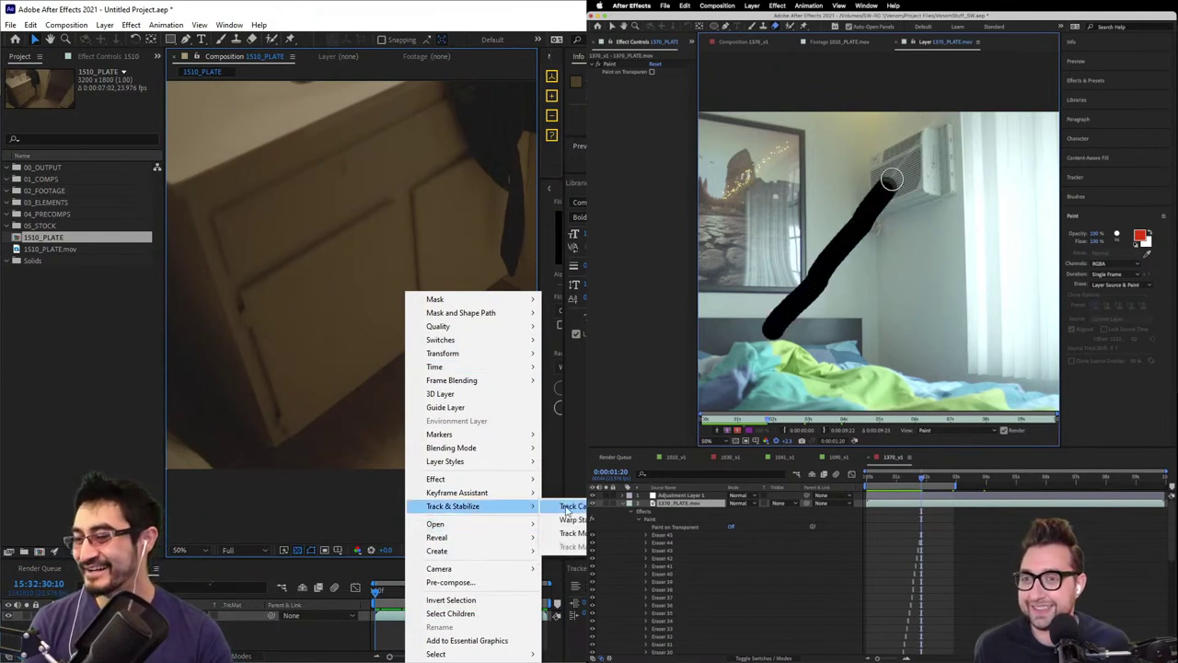
click(566, 506)
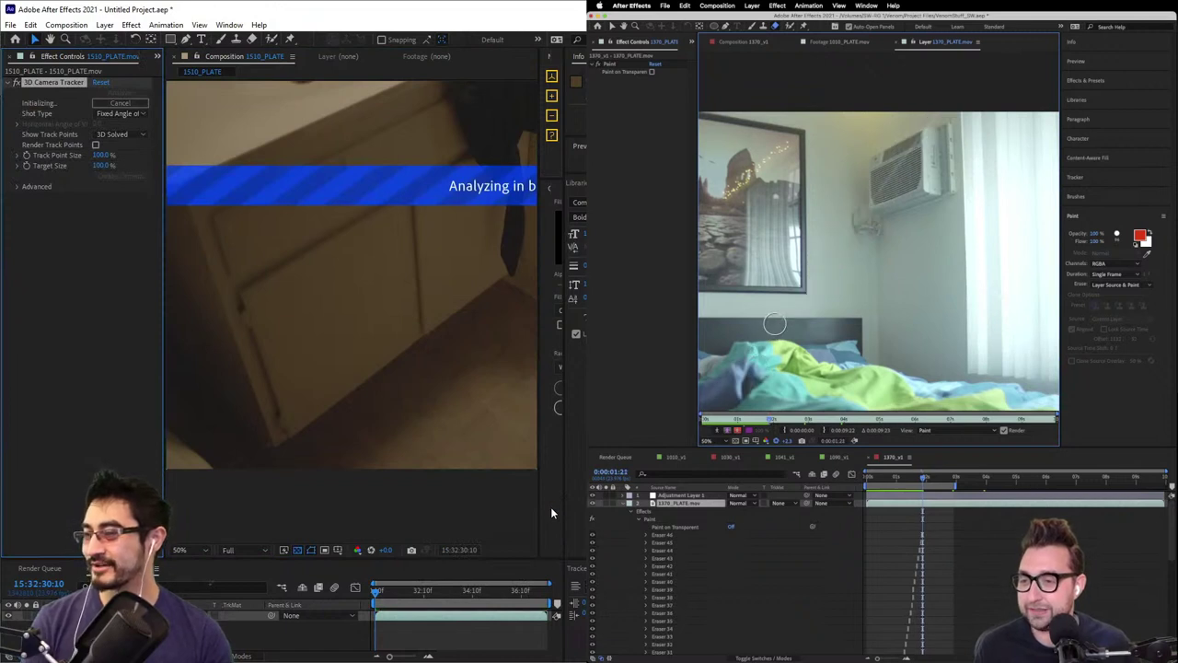
- Erase the diagonal streak on 1370_PLATE.mov frame by frame from 0:00:01:21 to 0:00:02:00, redoing one undone stroke
drag(774, 323, 948, 100)
scroll(456, 326, down, 2)
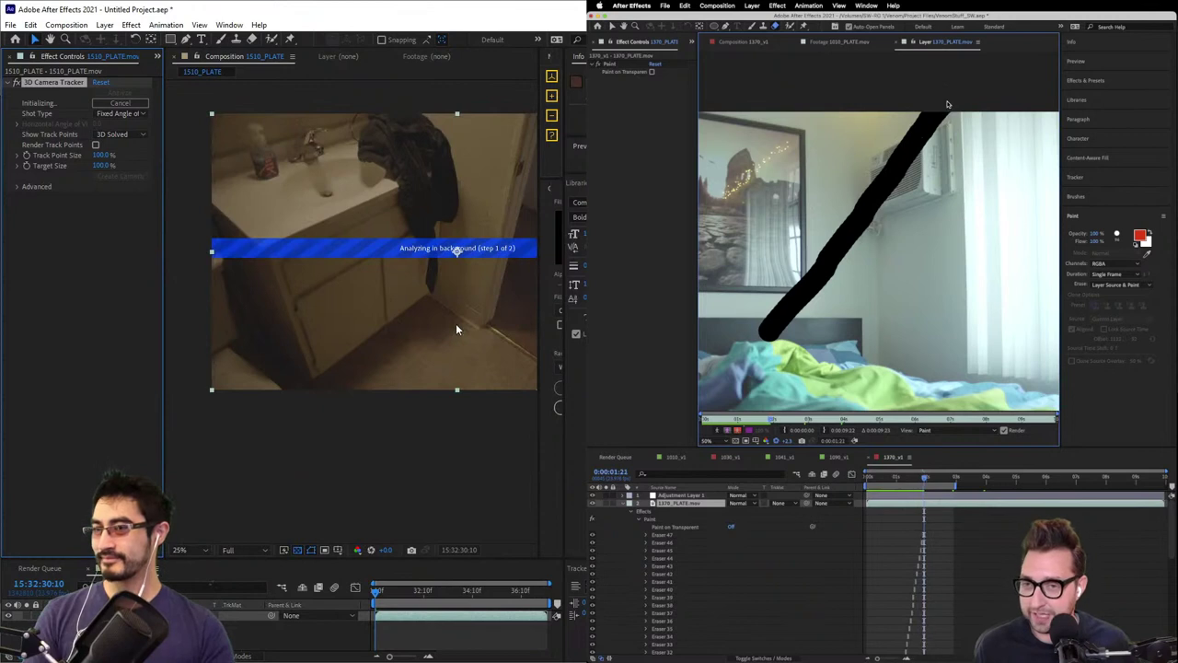
key(super+z)
drag(767, 328, 945, 104)
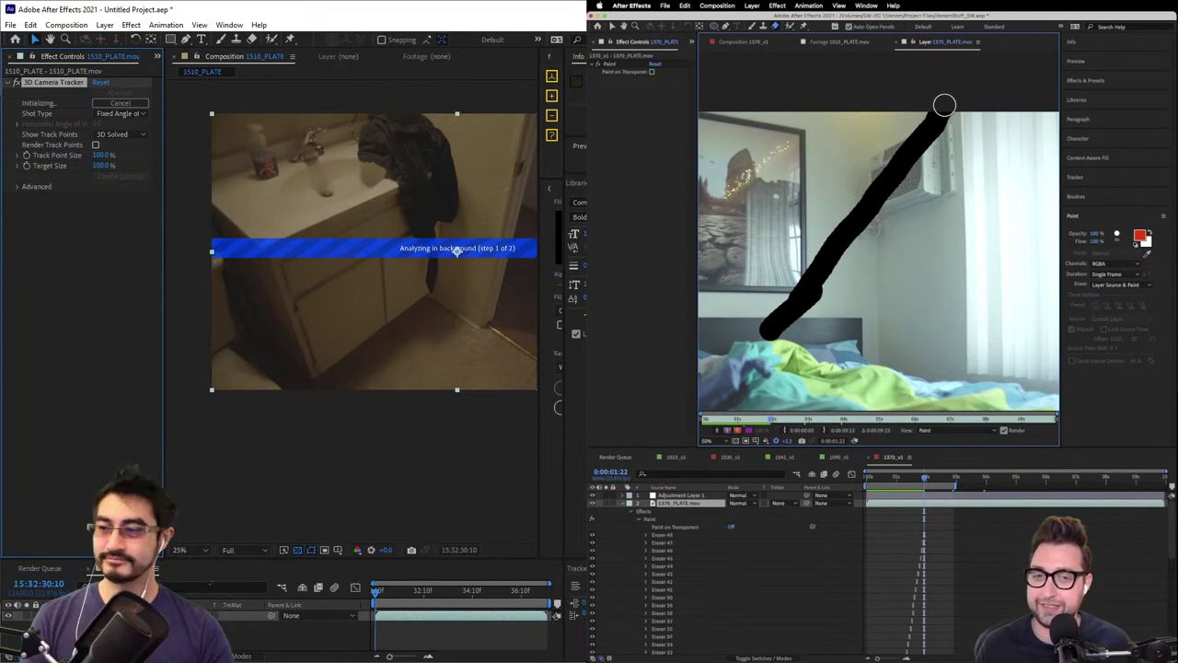
key(Page_Down)
drag(767, 328, 949, 108)
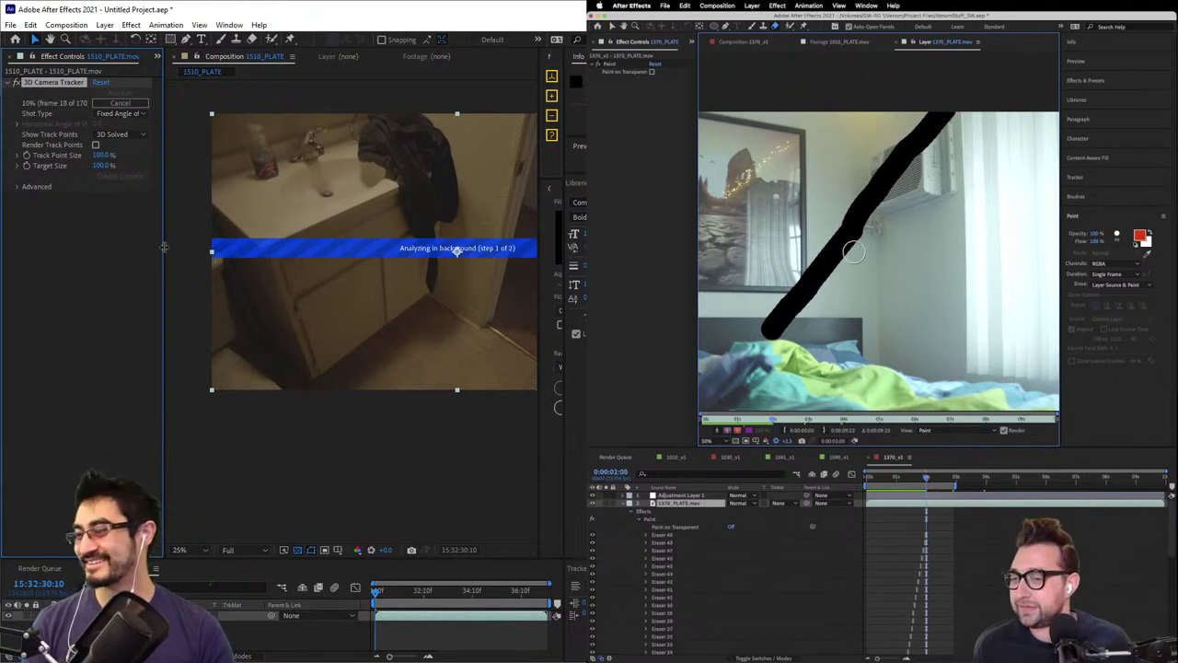
key(Page_Down)
drag(766, 324, 945, 107)
- Erase the diagonal streak above the rising blue fabric on 1370_PLATE.mov, frame by frame from 0:00:02:01 to 0:00:02:04
key(Page_Down)
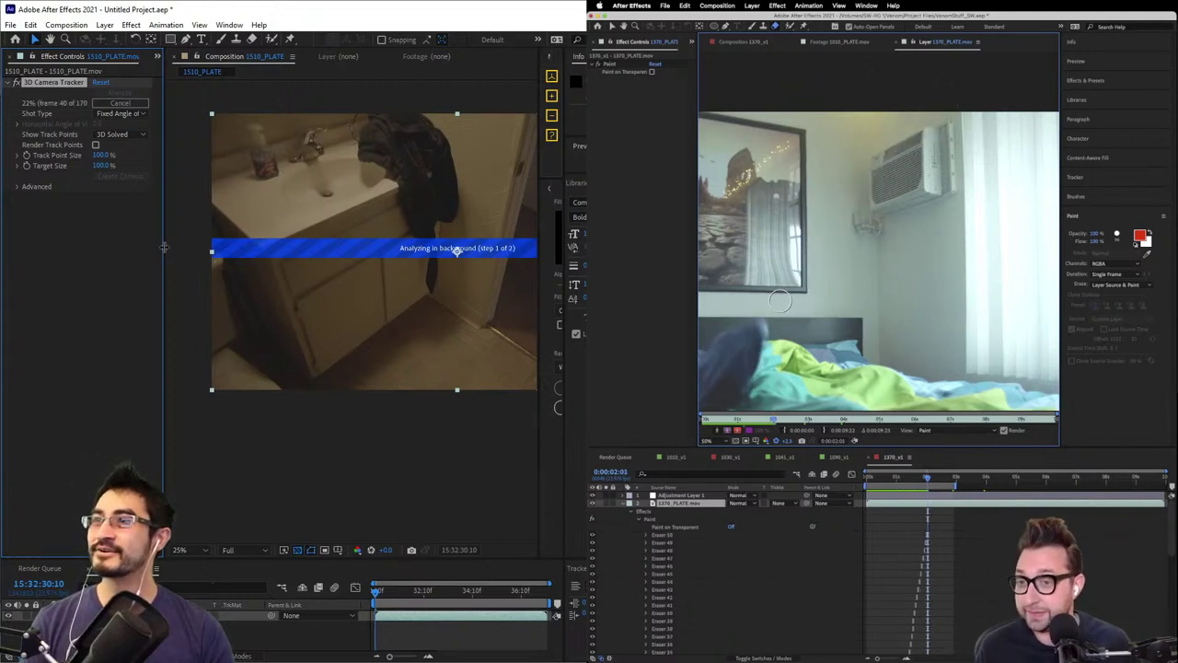
drag(923, 113, 766, 306)
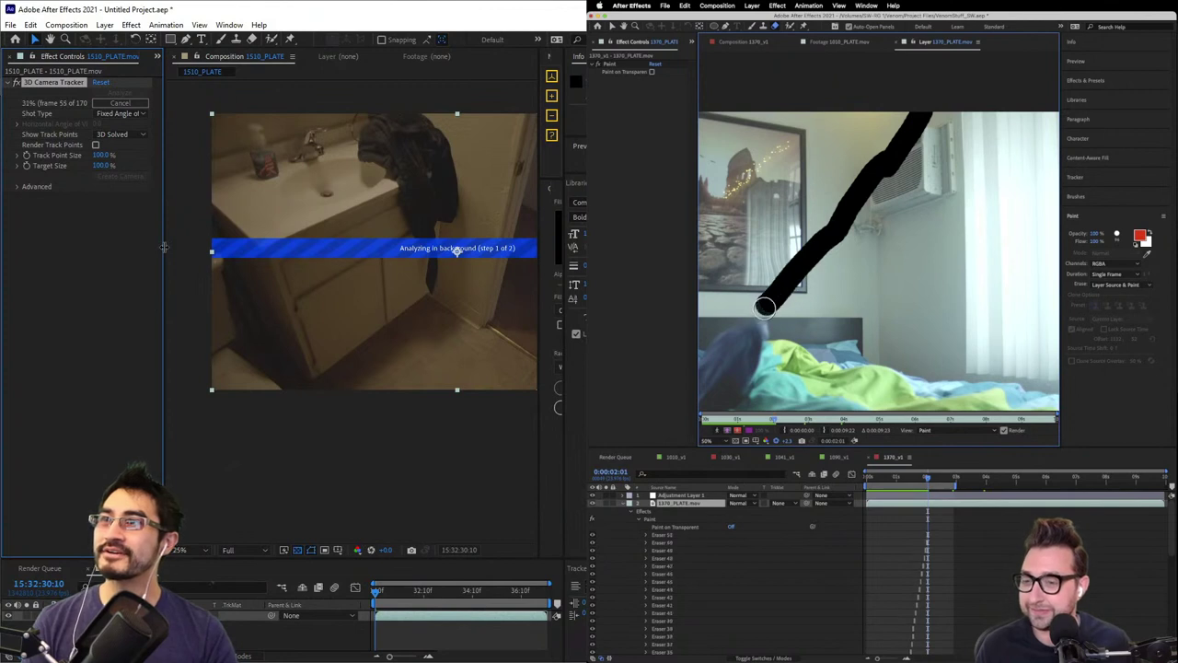
key(Page_Down)
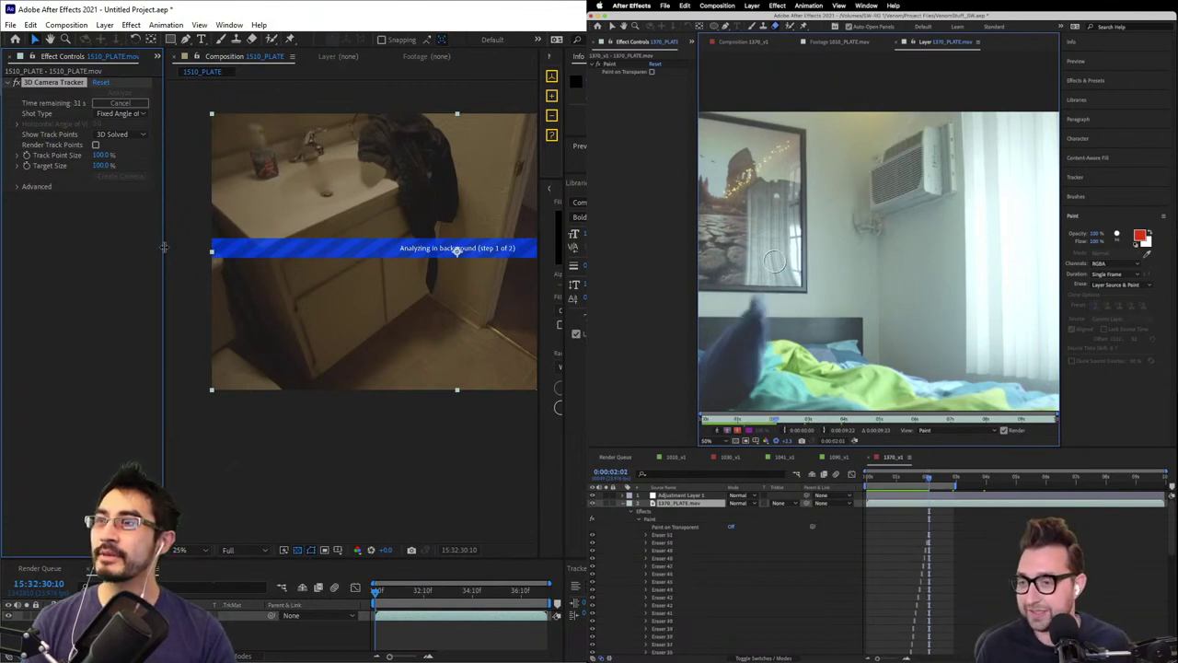
drag(918, 115, 763, 289)
key(Page_Down)
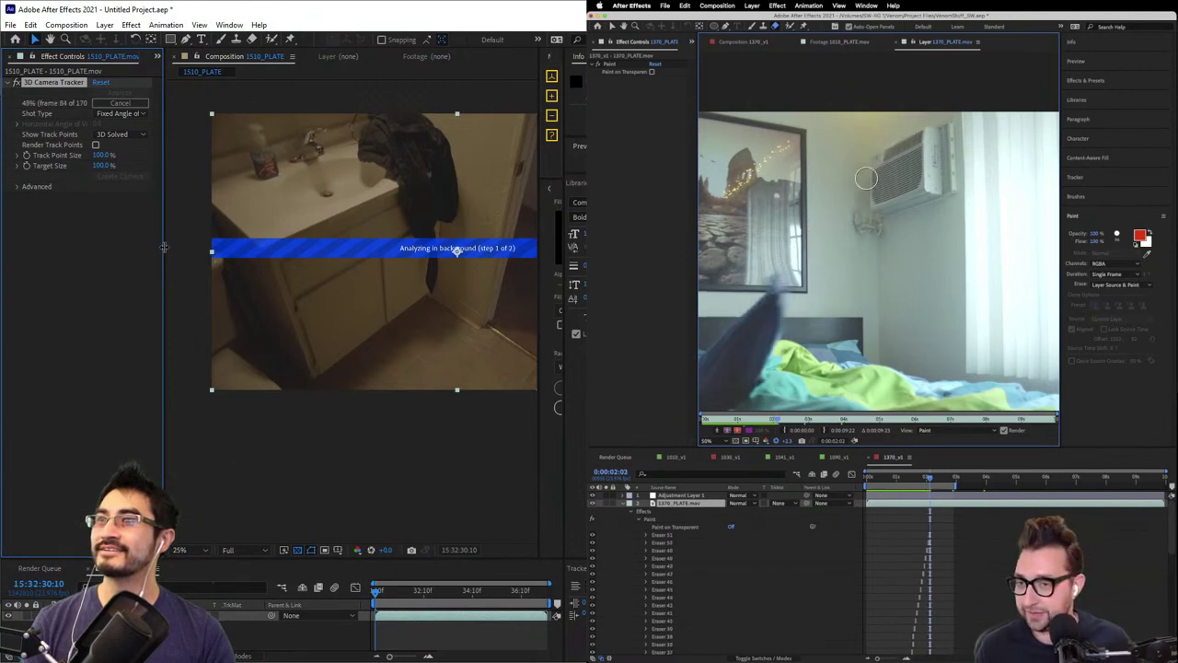
drag(928, 108, 790, 273)
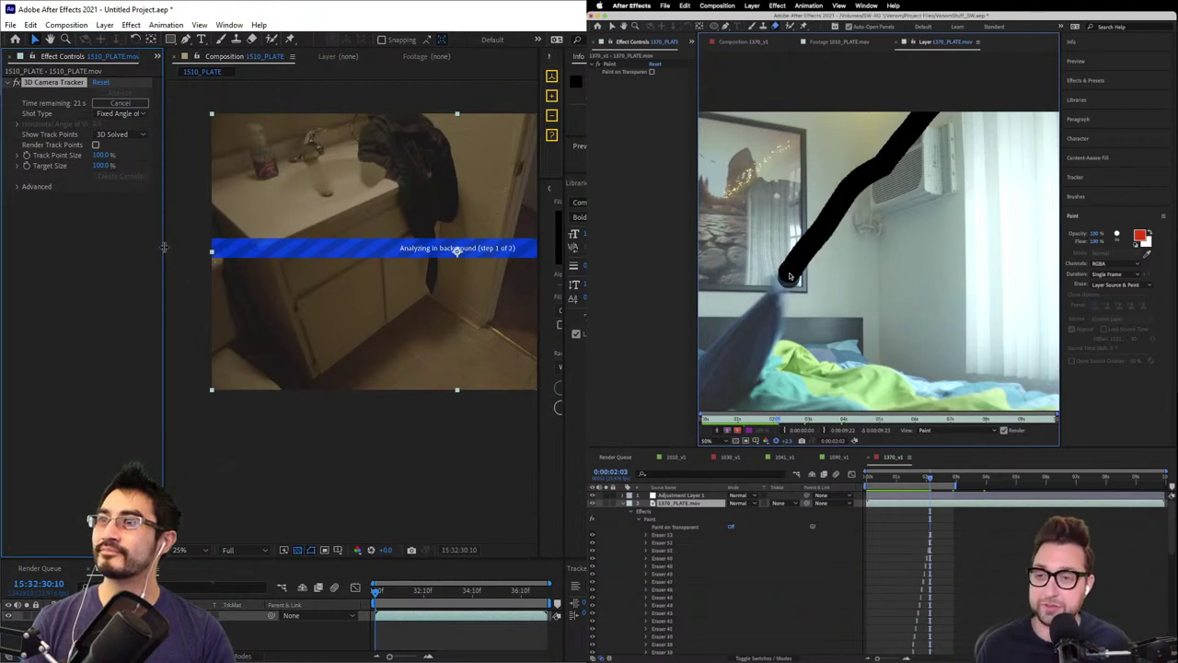
key(Page_Down)
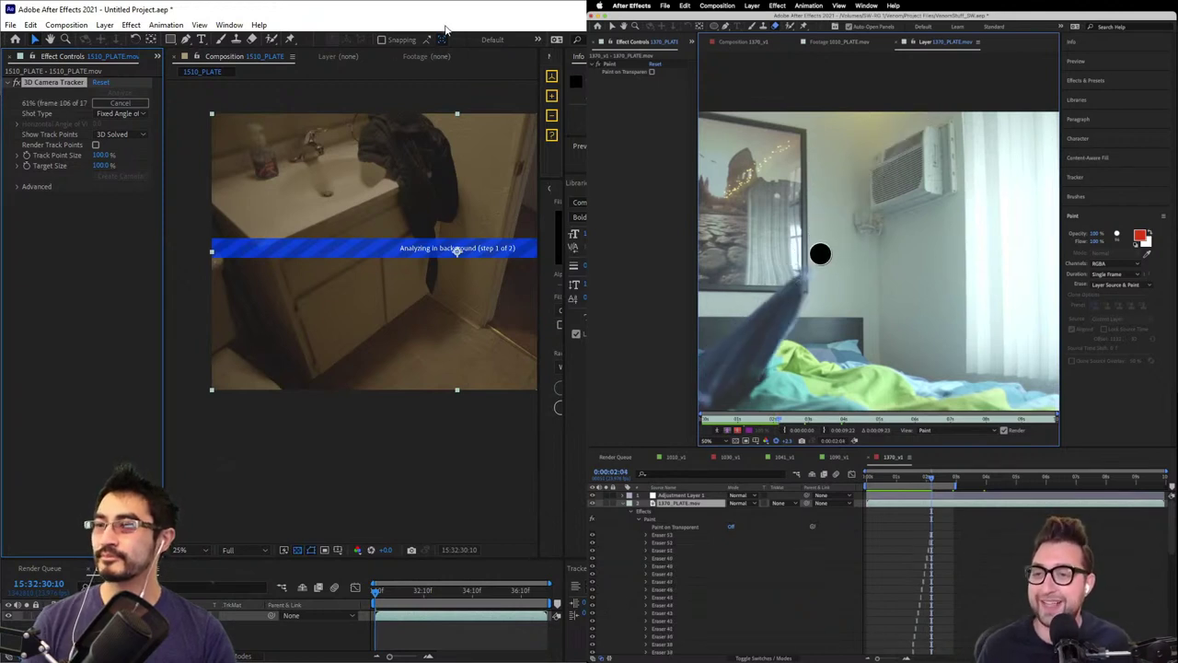
drag(821, 254, 933, 116)
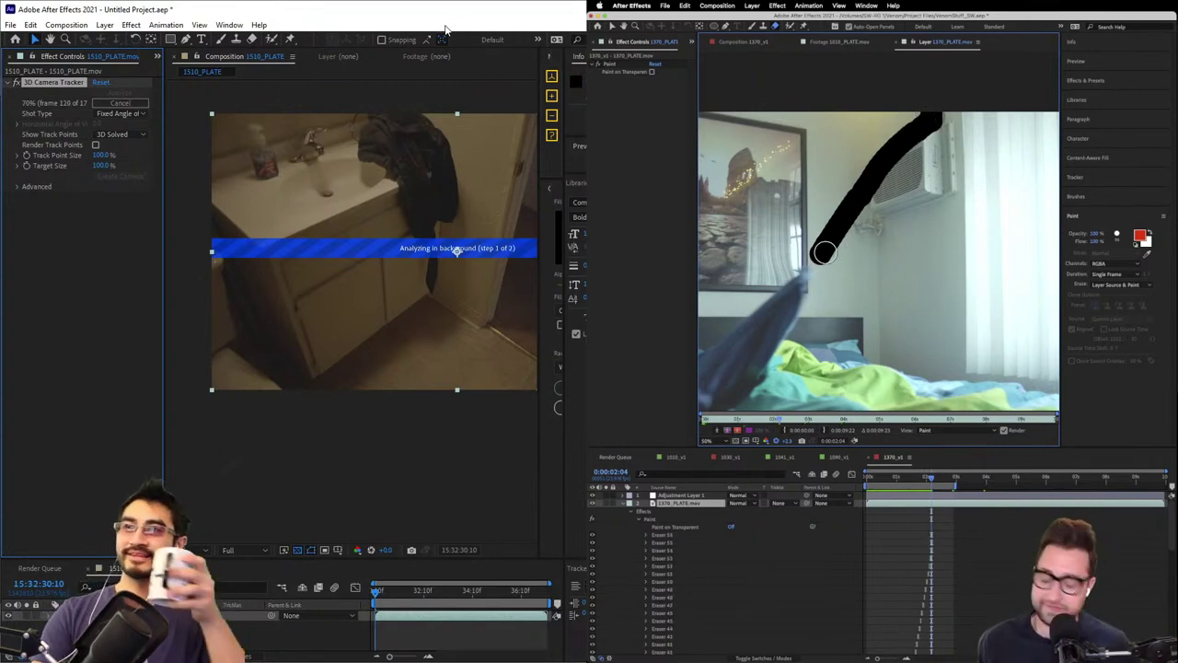
- Erase the streak between the blue fabric's tip and the upper frame edge, frame by frame from 0:00:02:05 to 0:00:02:08
key(Page_Down)
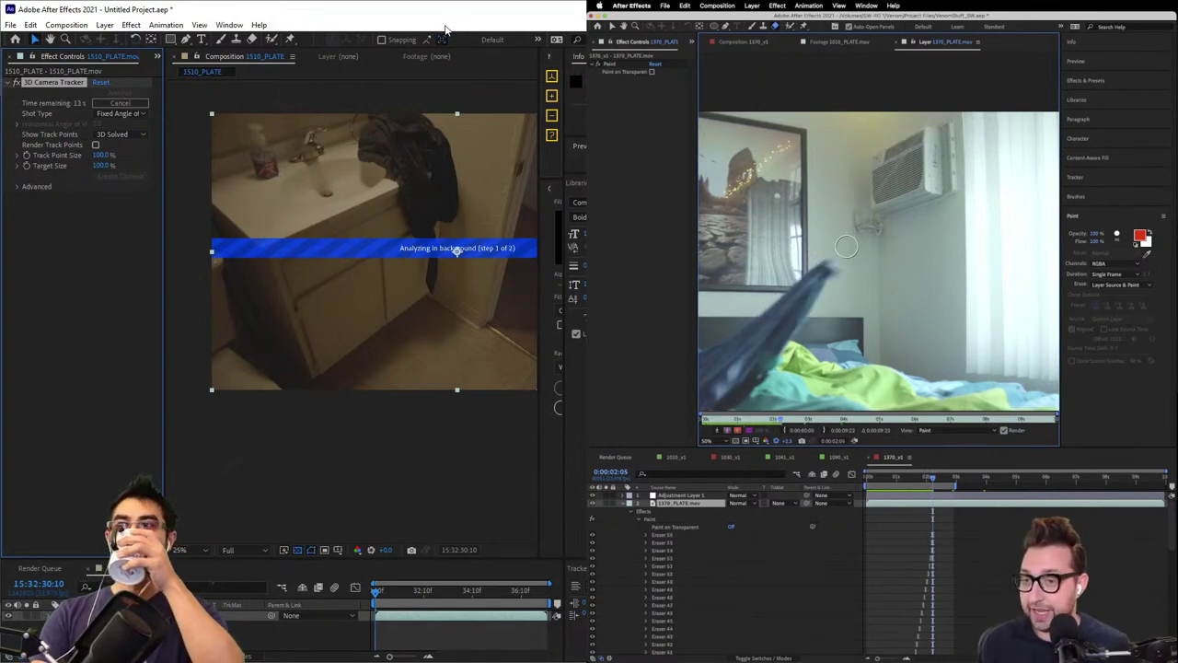
drag(846, 245, 951, 115)
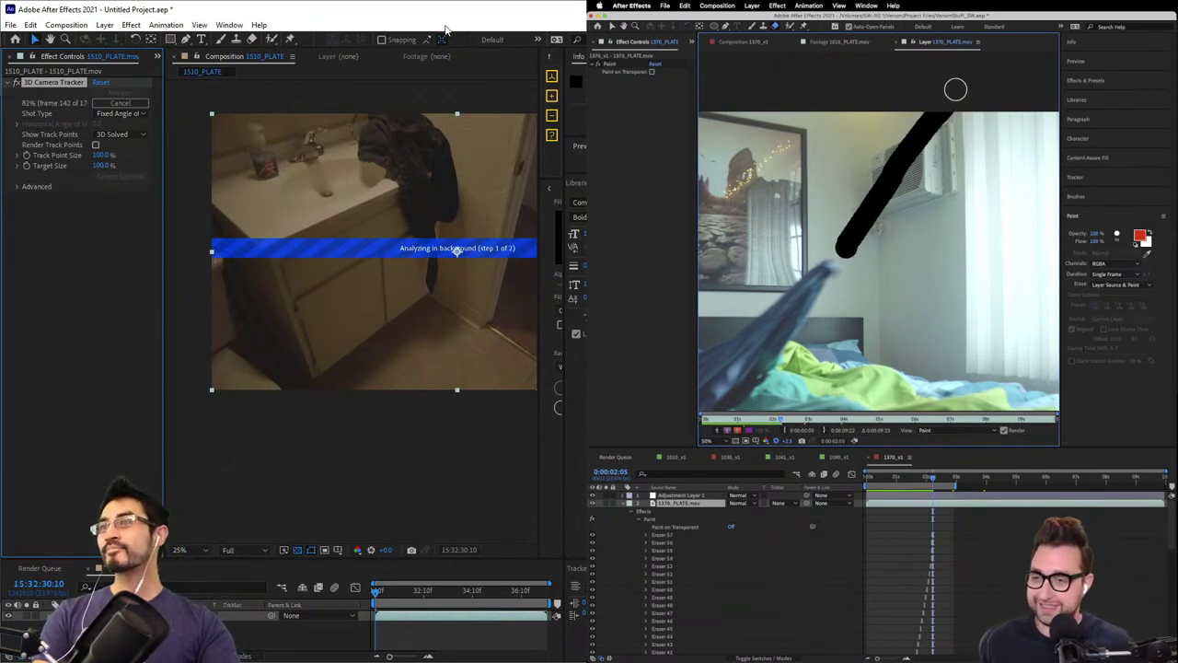
key(Page_Down)
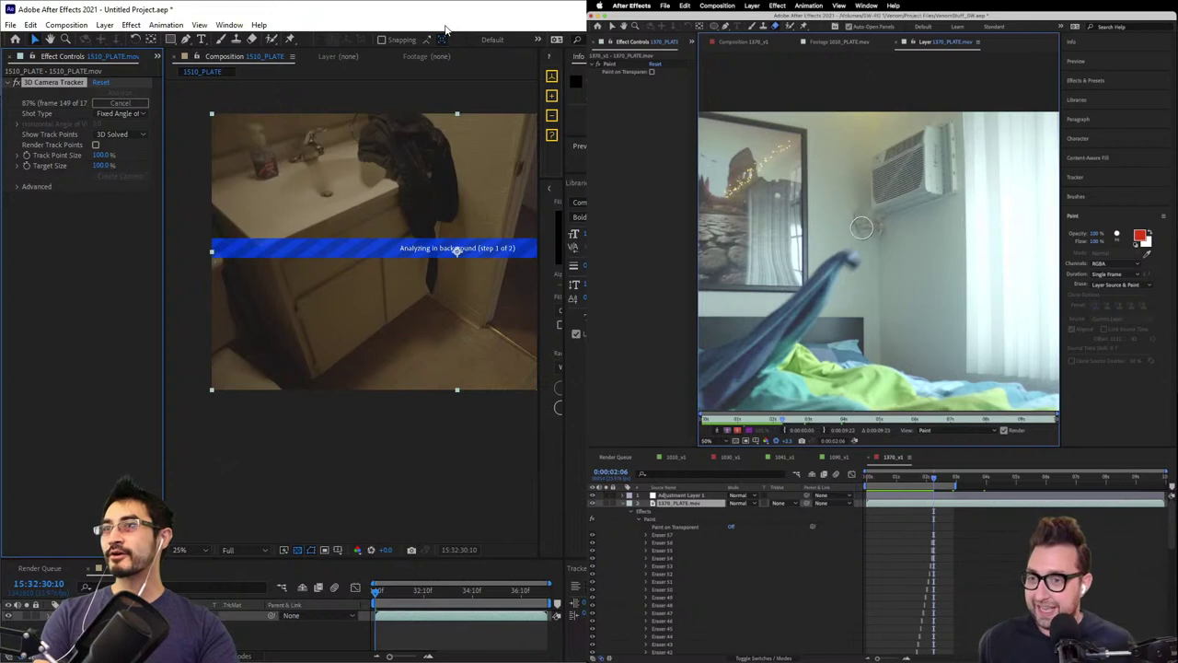
drag(855, 237, 964, 86)
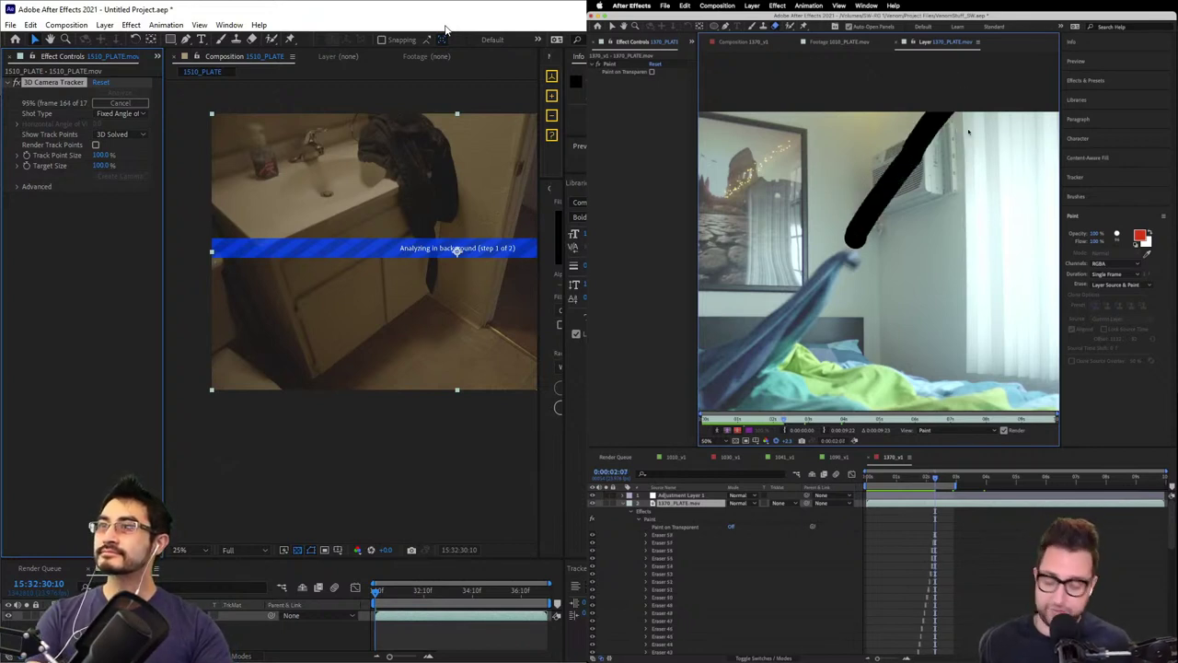
key(Page_Down)
mouse_move(869, 230)
mouse_down()
mouse_move(899, 164)
mouse_move(975, 85)
mouse_up()
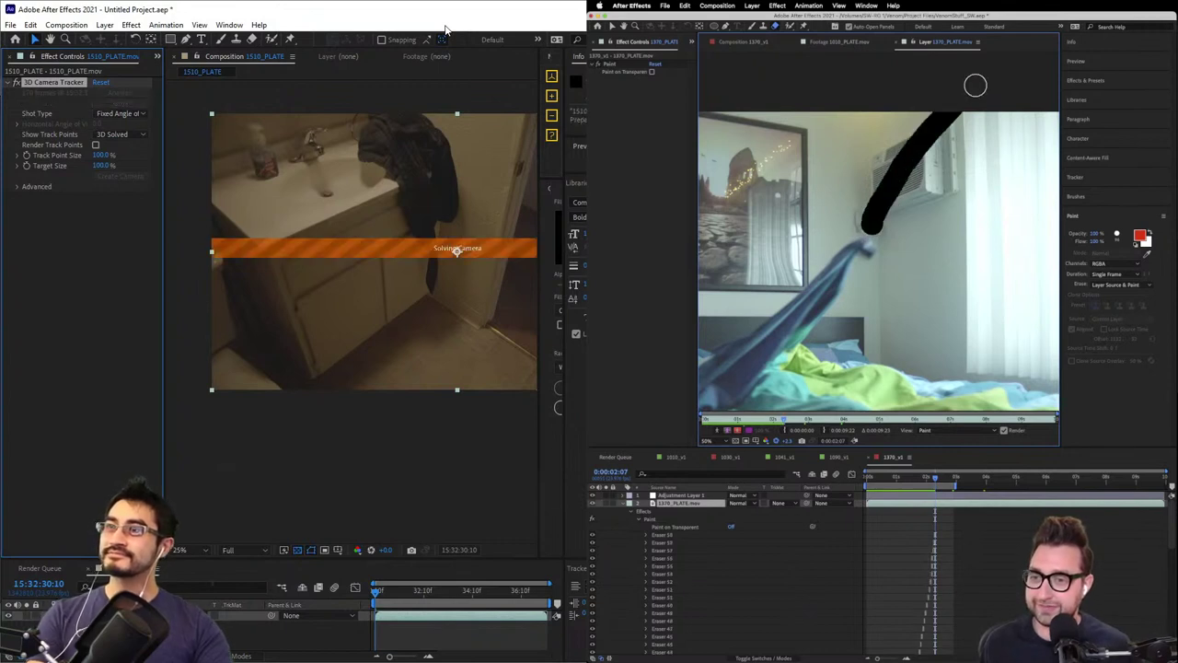
key(Page_Down)
key(super+z)
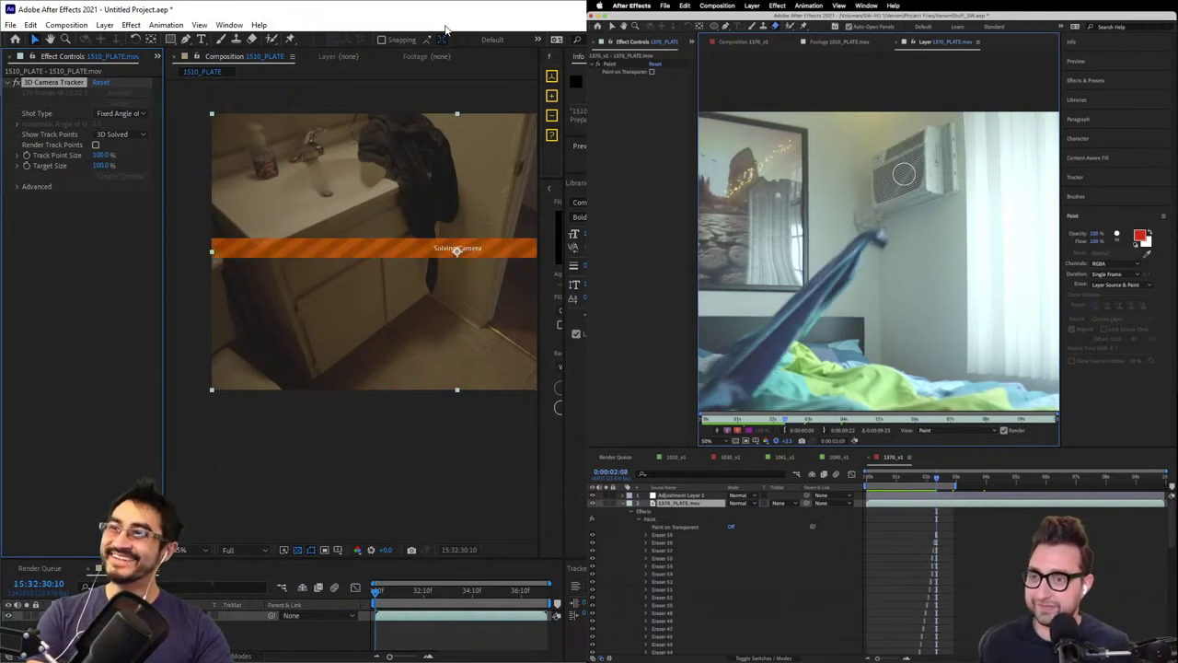
mouse_move(874, 216)
mouse_down()
mouse_move(907, 166)
mouse_move(966, 115)
mouse_up()
- Erase the streak across the air conditioner on 1370_PLATE.mov at 0:00:02:09 and on the following frame
key(Page_Down)
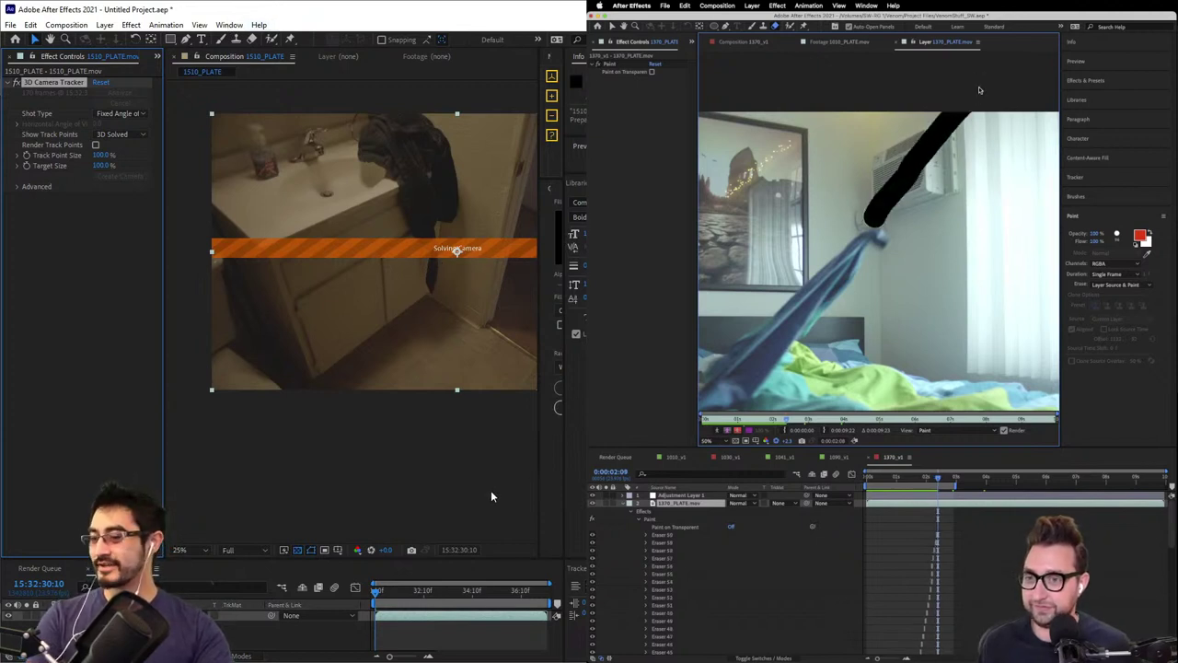
mouse_move(879, 209)
mouse_down()
mouse_move(908, 166)
mouse_move(971, 115)
mouse_up()
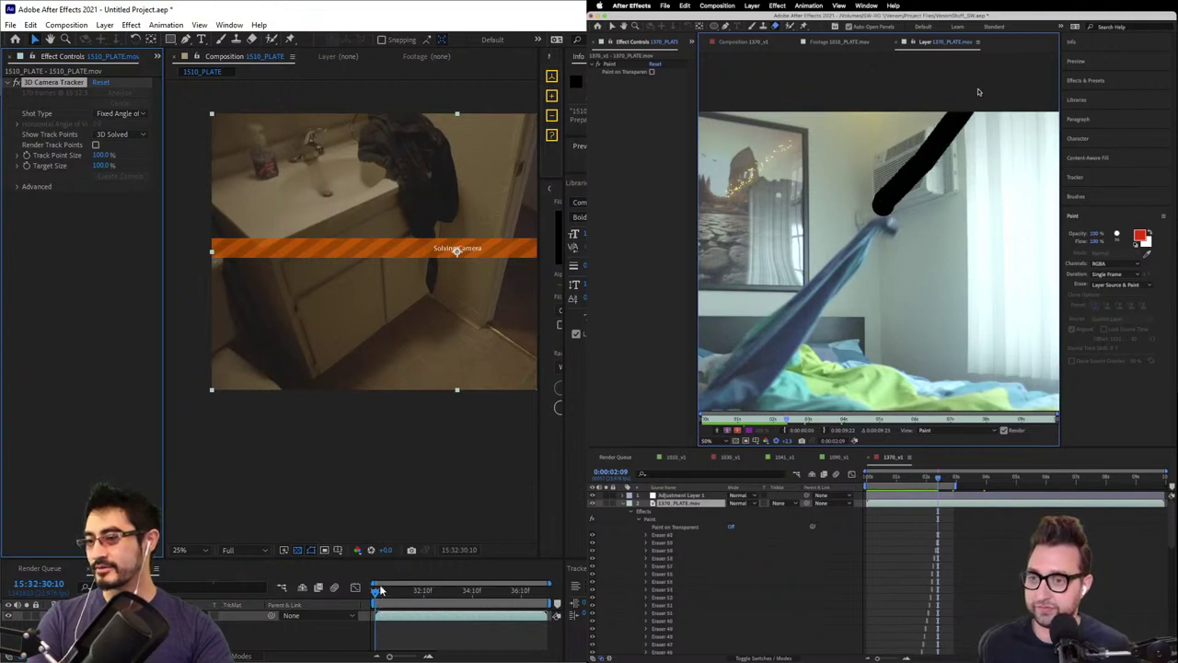
key(Page_Down)
drag(889, 193, 990, 92)
- Scrub the 1510_PLATE composition to examine its camera track points, and erase the streak on 1370_PLATE.mov at 0:00:02:11
drag(384, 593, 560, 576)
key(Page_Down)
drag(911, 184, 954, 138)
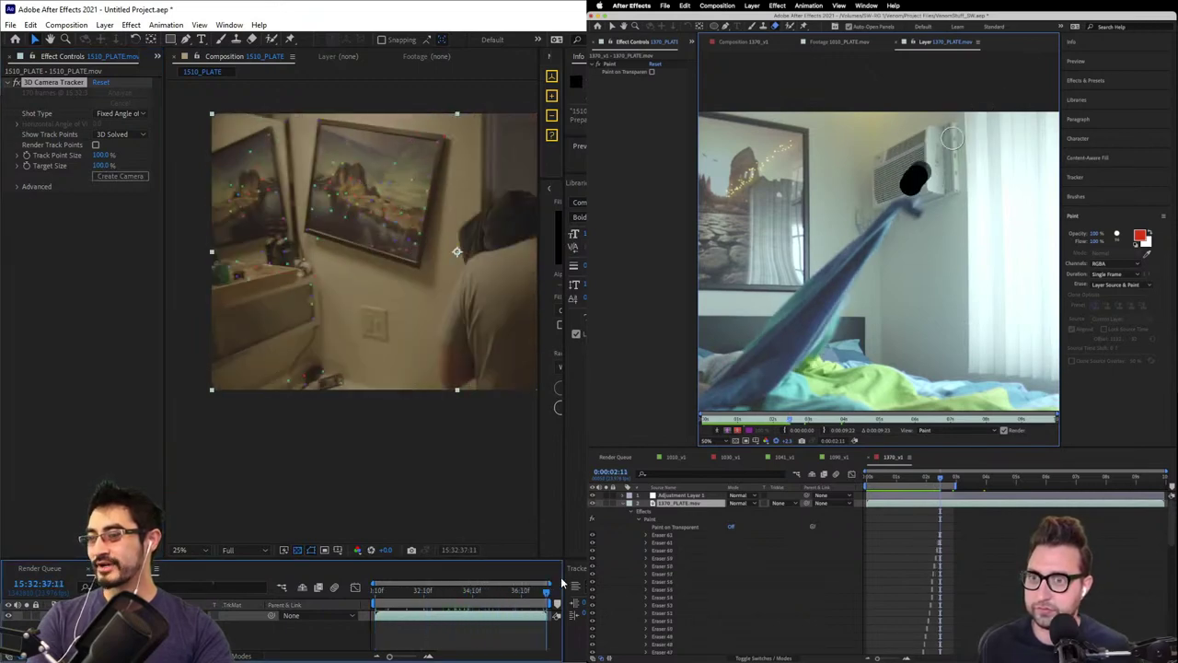
drag(561, 576, 508, 587)
drag(953, 138, 984, 90)
mouse_move(508, 587)
mouse_down()
mouse_move(399, 607)
mouse_move(418, 598)
mouse_up()
key(Page_Down)
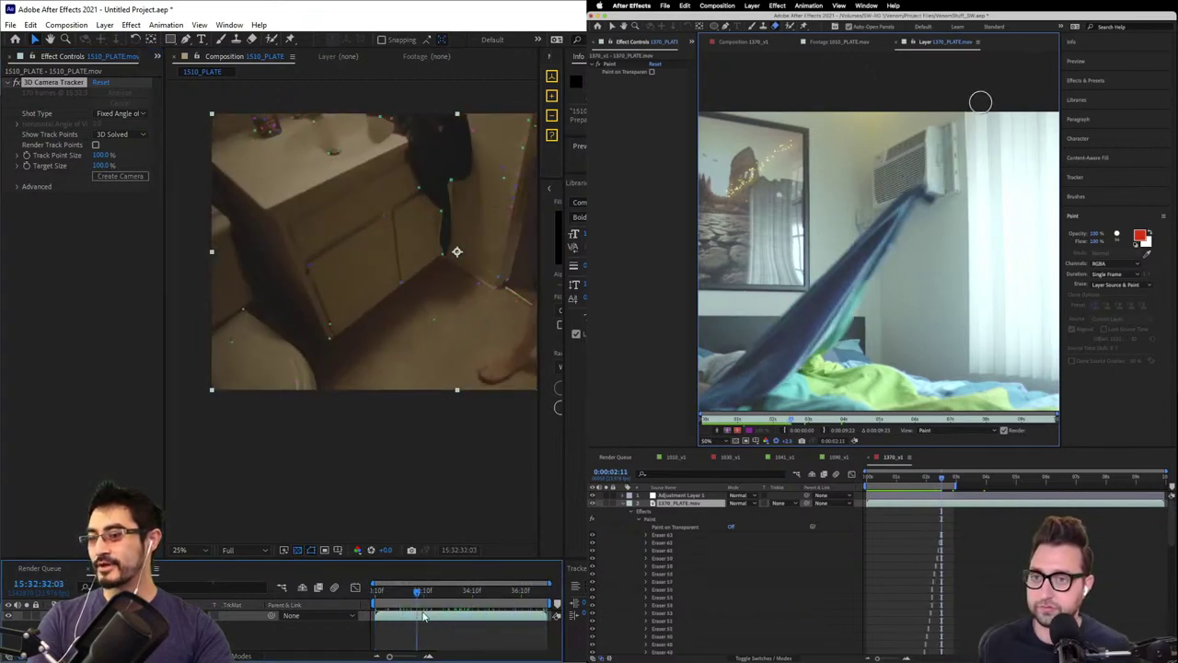
- Erase the streak above the fabric's tip at 0:00:02:12 and 0:00:02:13, while selecting track points on the cabinet front in 1510_PLATE
drag(925, 170, 980, 115)
click(313, 262)
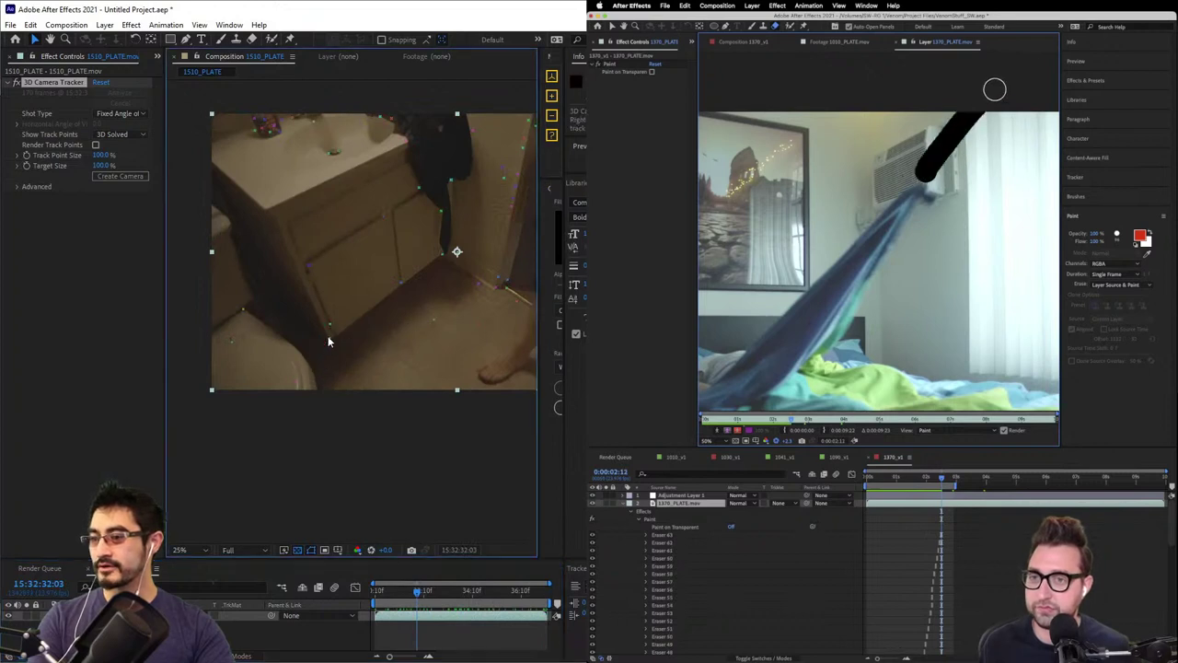
key(Page_Down)
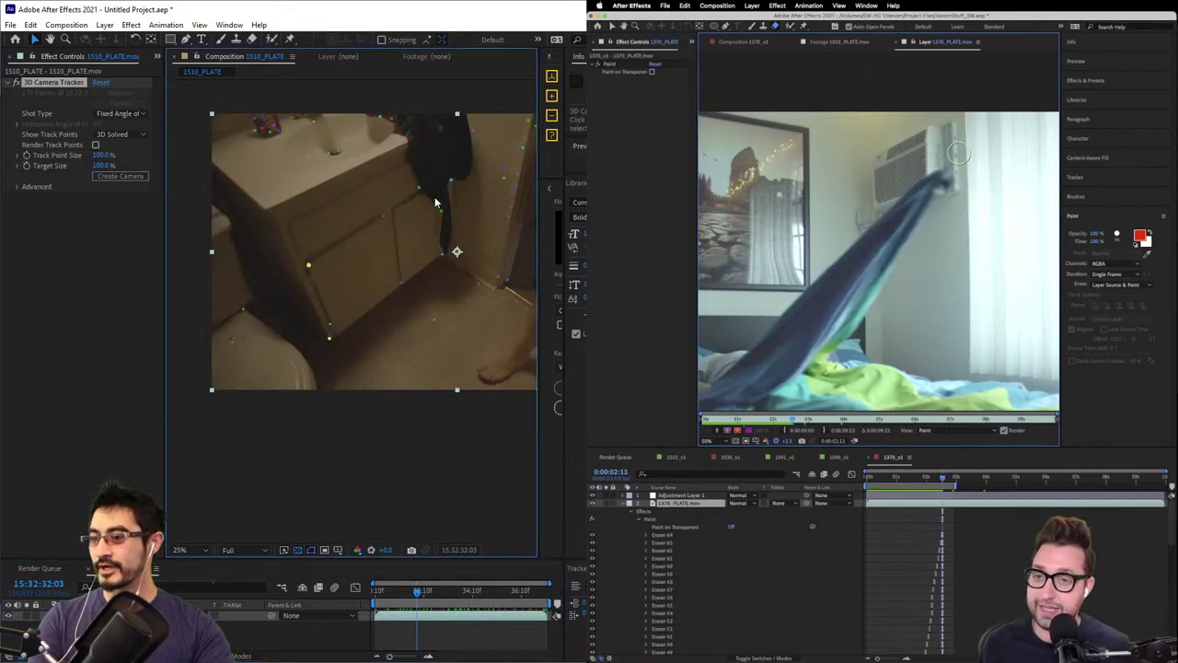
drag(946, 158, 1003, 114)
click(443, 261)
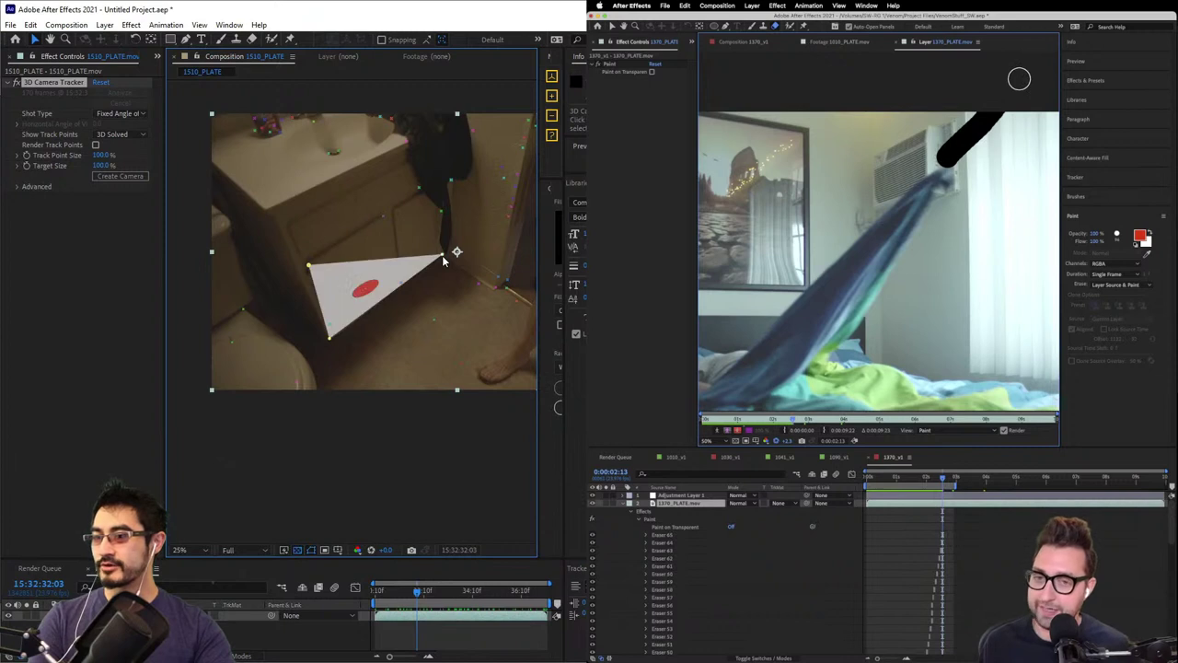
- Erase the streak beyond the fabric's tip at 0:00:02:14 and 0:00:02:15, while reselecting the cabinet front's track points in 1510_PLATE
key(Page_Down)
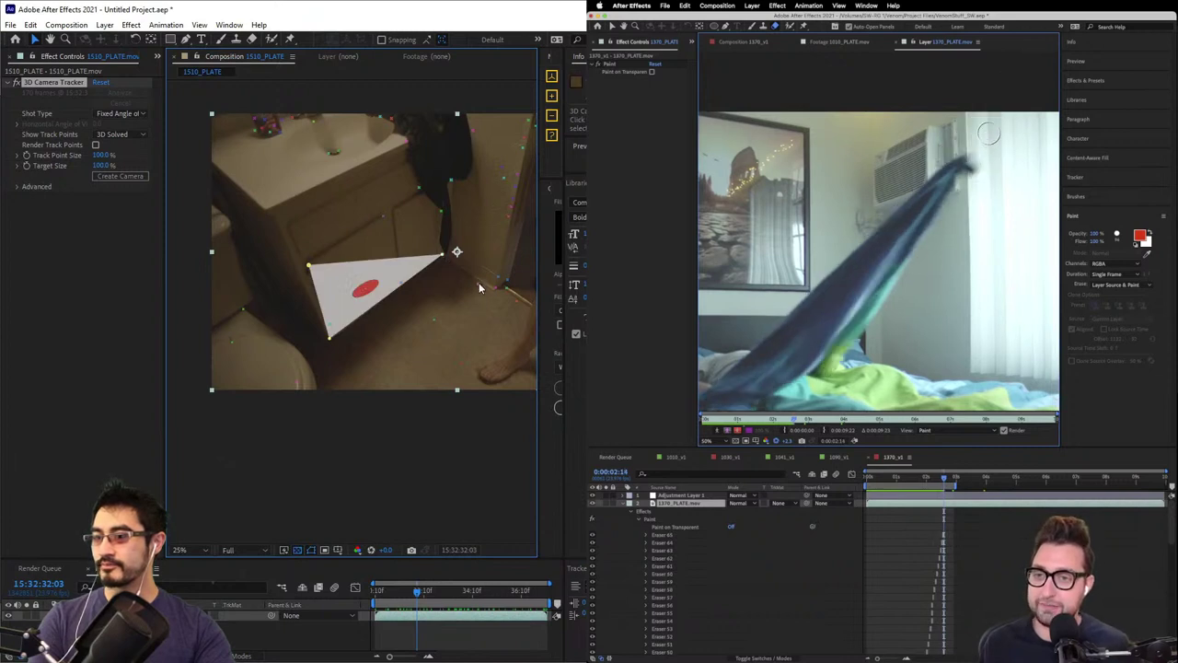
drag(983, 147, 1029, 90)
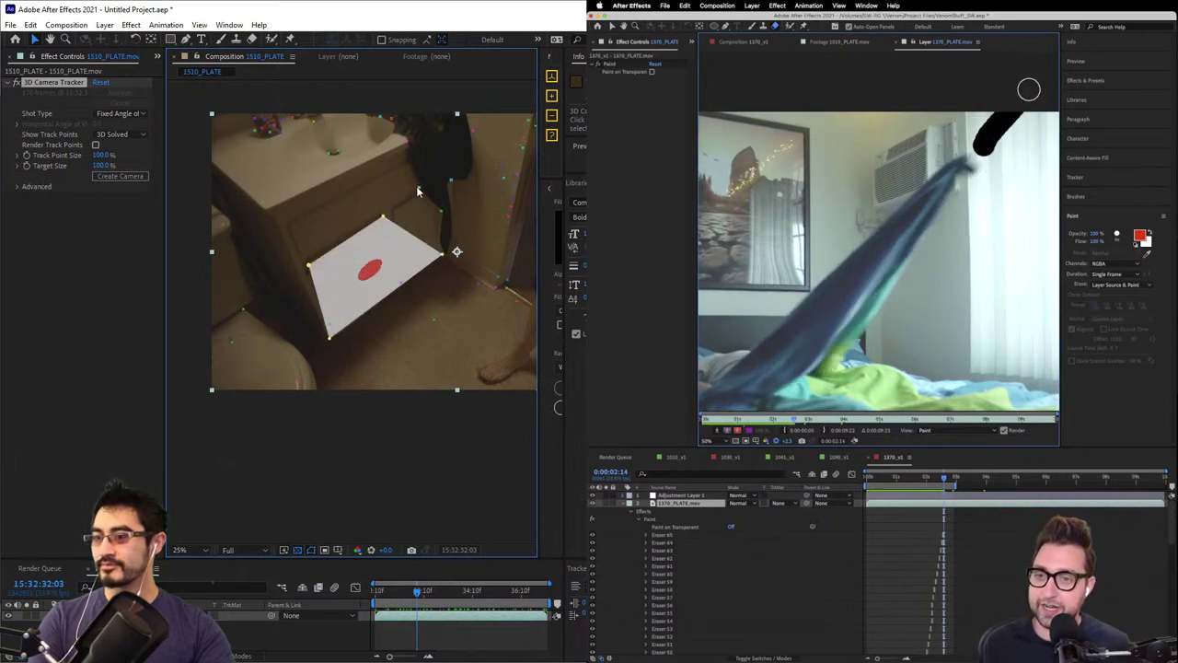
click(419, 189)
key(Page_Down)
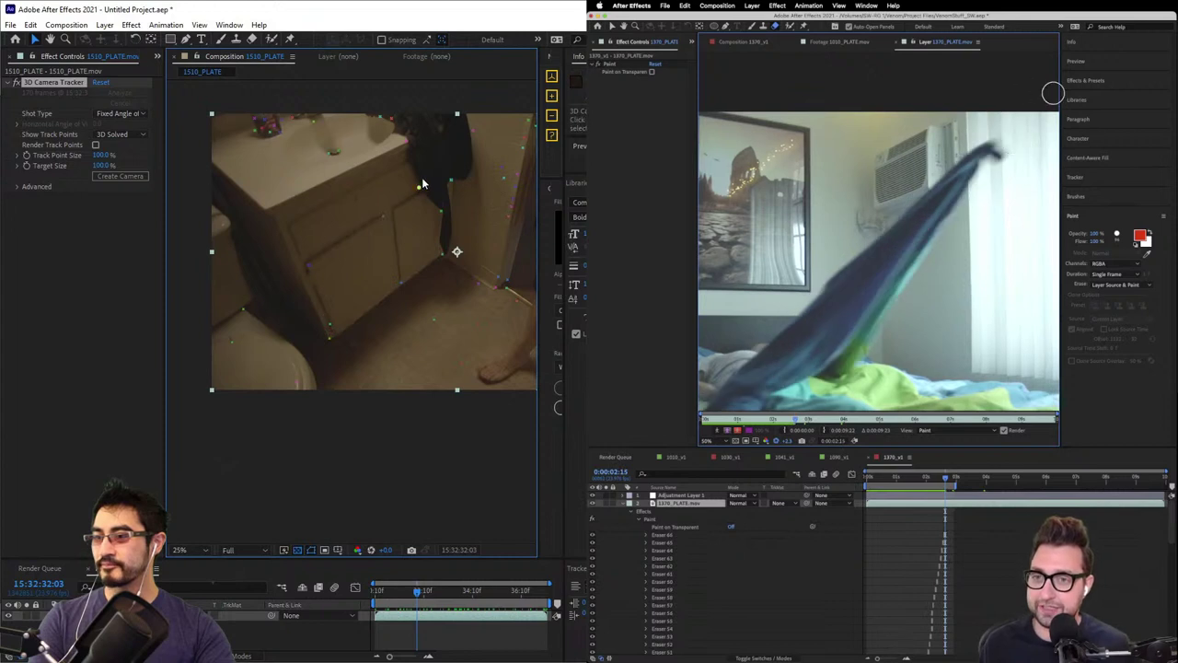
mouse_move(404, 176)
mouse_down()
mouse_move(329, 208)
mouse_move(296, 352)
mouse_move(461, 293)
mouse_move(447, 170)
mouse_up()
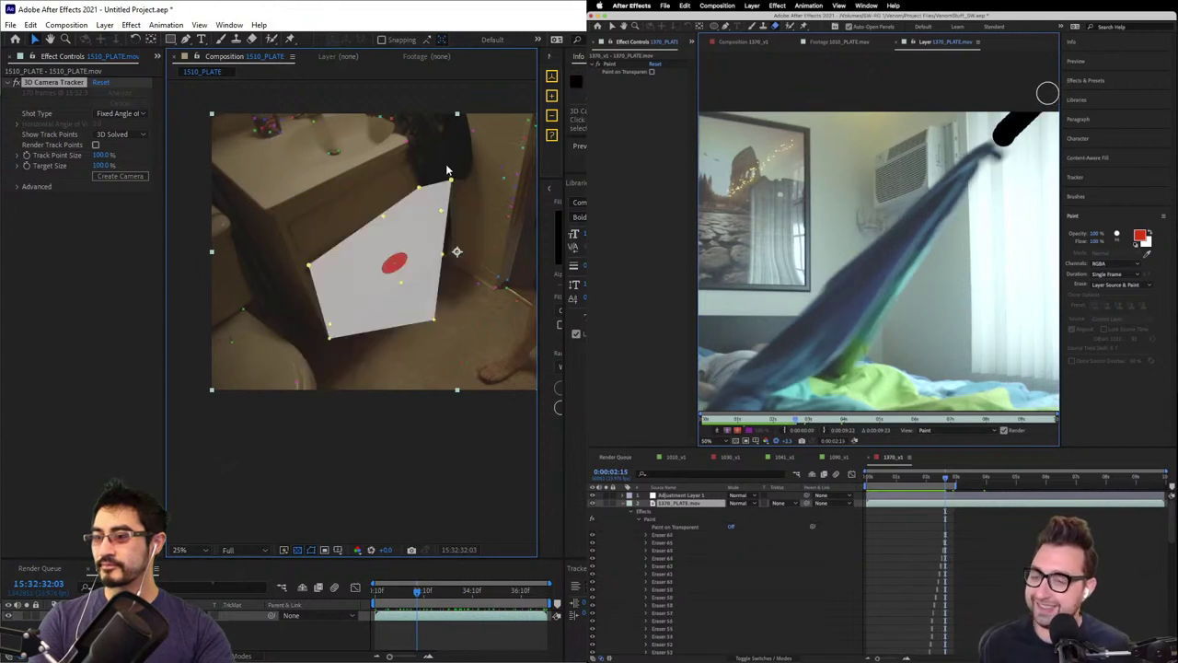
- Erase the last bit of streak between the fabric's tip and the upper frame edge on 1370_PLATE.mov at 0:00:02:16
key(Page_Down)
drag(1013, 162, 878, 252)
mouse_move(434, 303)
mouse_down()
mouse_move(421, 339)
mouse_move(432, 348)
mouse_up()
click(905, 205)
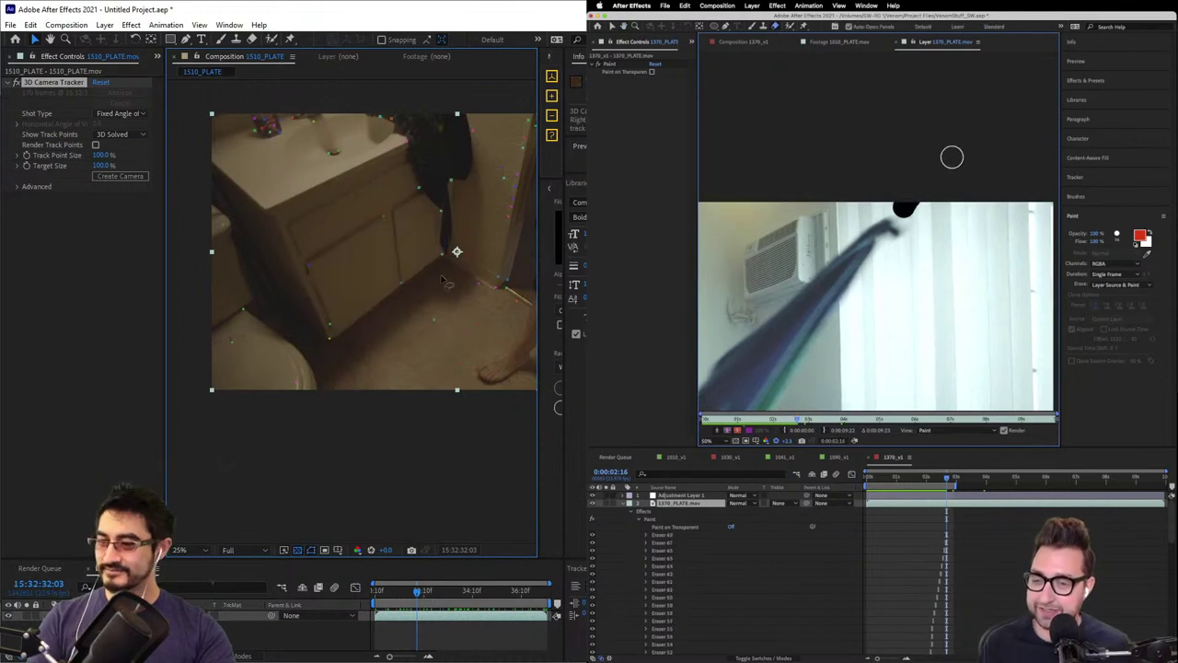
- Select the track points across the cabinet front in 1510_PLATE and create a solid and camera from them
mouse_move(456, 263)
mouse_down()
mouse_move(309, 363)
mouse_move(283, 277)
mouse_move(398, 153)
mouse_move(479, 184)
mouse_up()
key(Page_Down)
key(Page_Down)
right_click(412, 238)
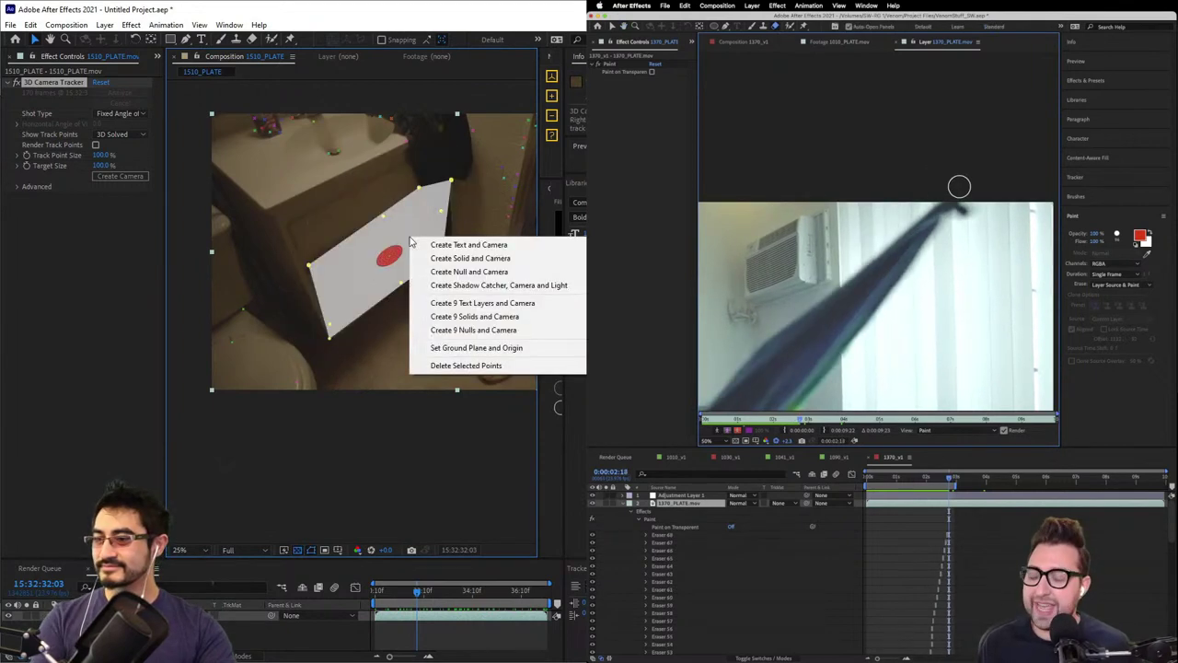
click(458, 263)
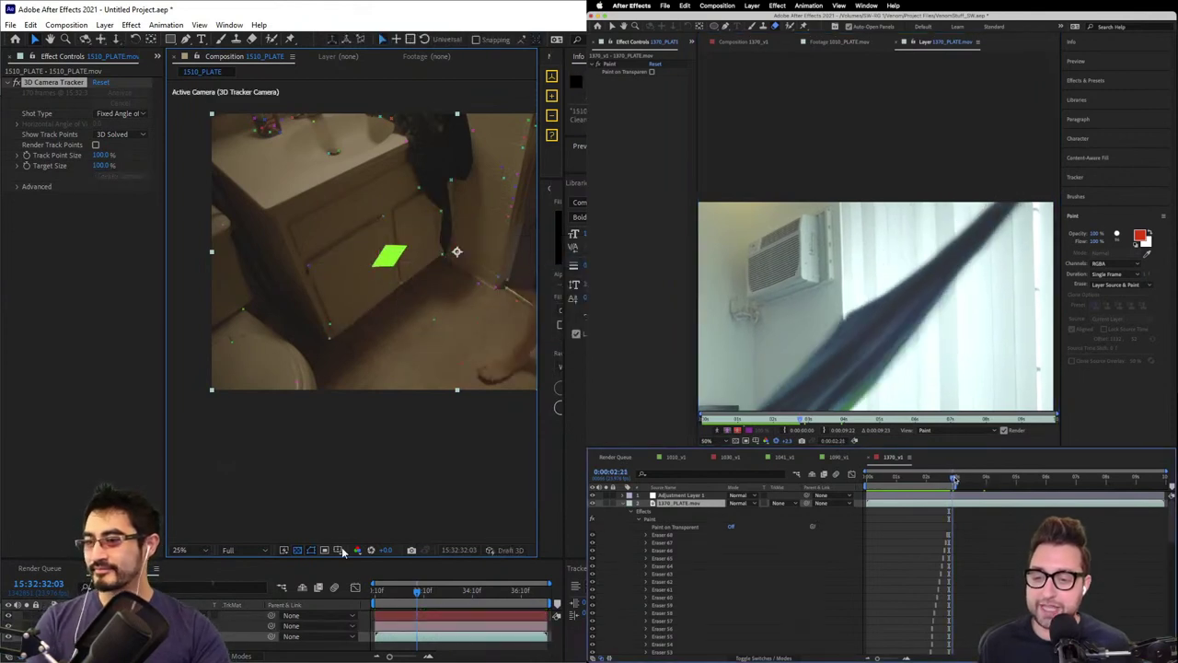
- Scrub 1370_v1 and 1510_PLATE back to their first frames to check the erasing and how the solid sticks to the cabinet
drag(954, 478, 940, 477)
drag(379, 597, 420, 597)
drag(931, 476, 824, 476)
drag(421, 596, 44, 603)
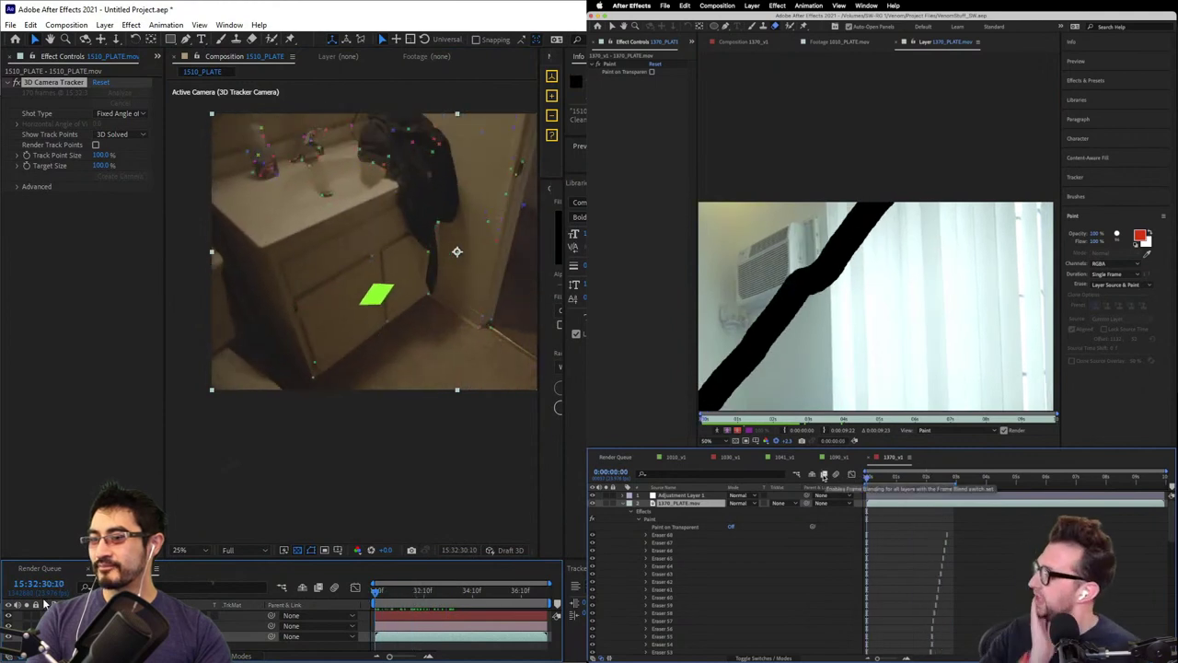
- Rotate the green track solid so it lies in the plane of the cabinet front
click(212, 615)
scroll(433, 356, up, 2)
key(shift+slash)
drag(432, 356, 415, 333)
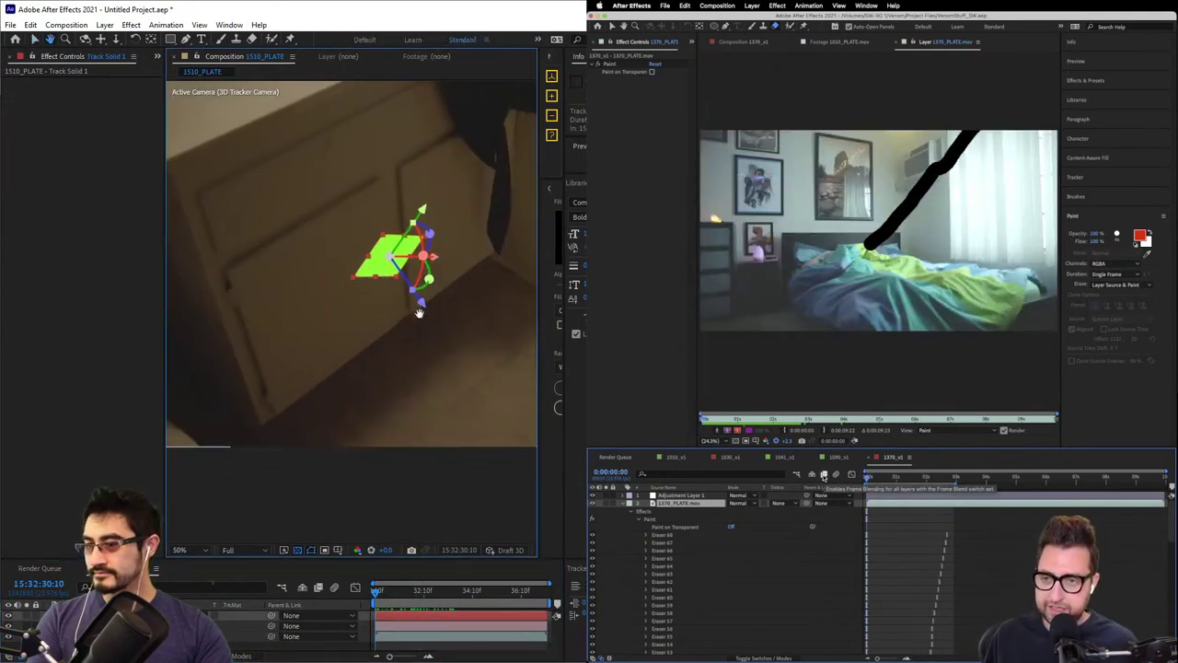
mouse_move(426, 257)
mouse_down()
mouse_move(418, 224)
mouse_move(399, 237)
mouse_move(401, 255)
mouse_move(385, 256)
mouse_move(432, 264)
mouse_up()
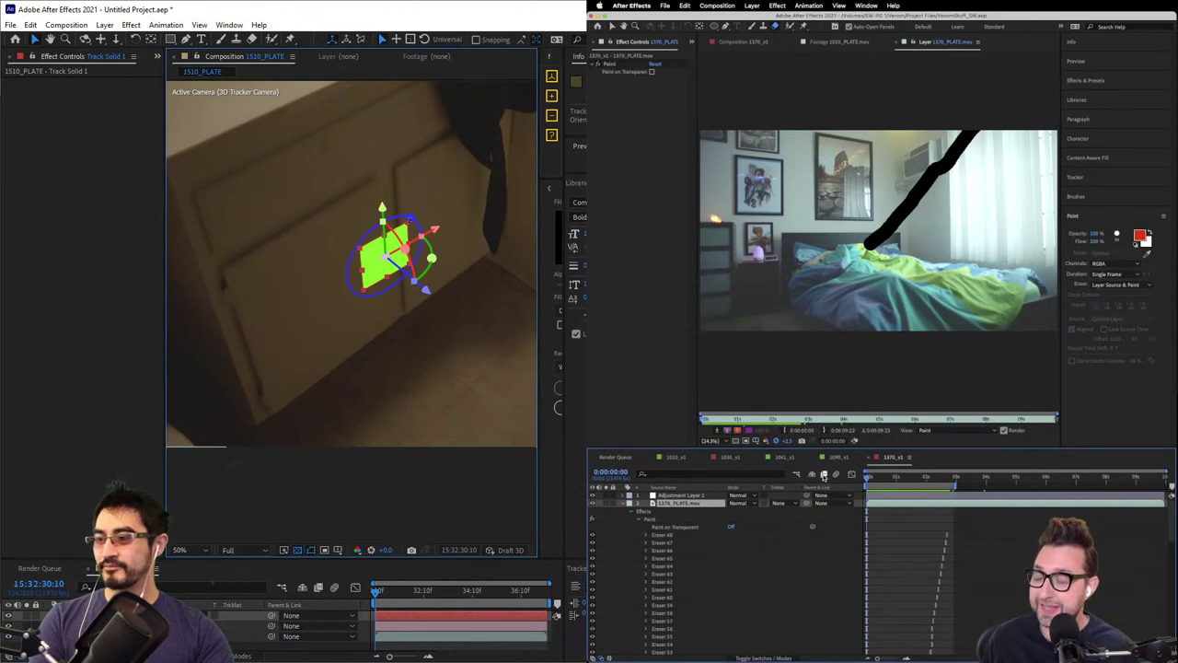
drag(410, 221, 407, 216)
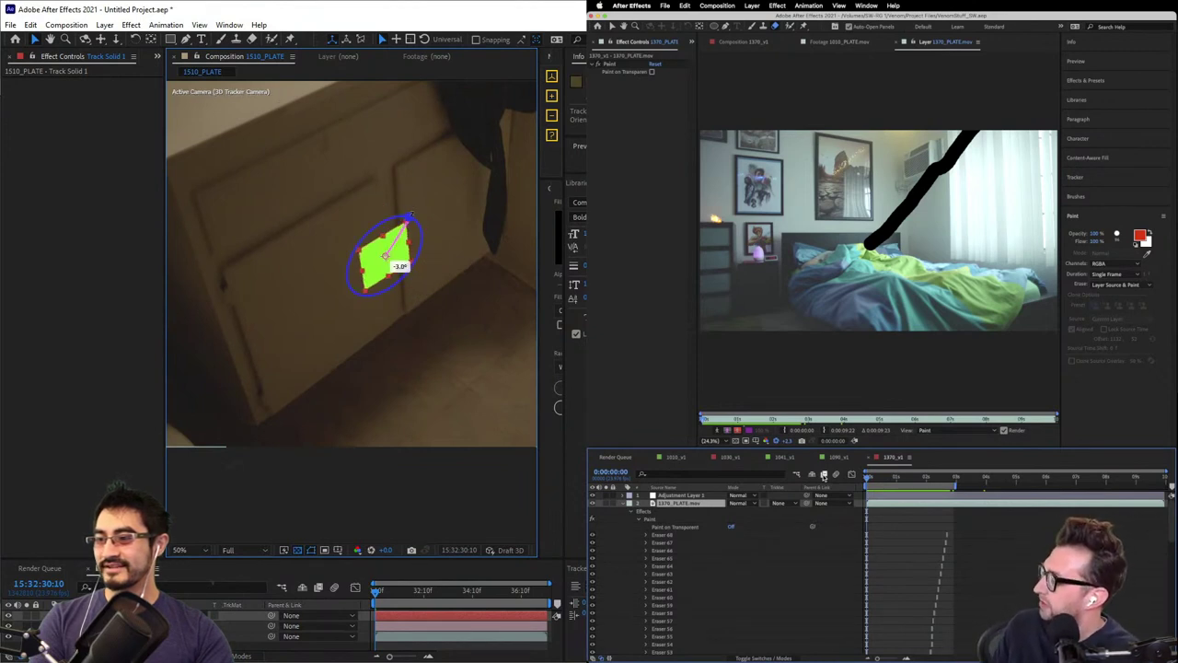
drag(409, 215, 434, 184)
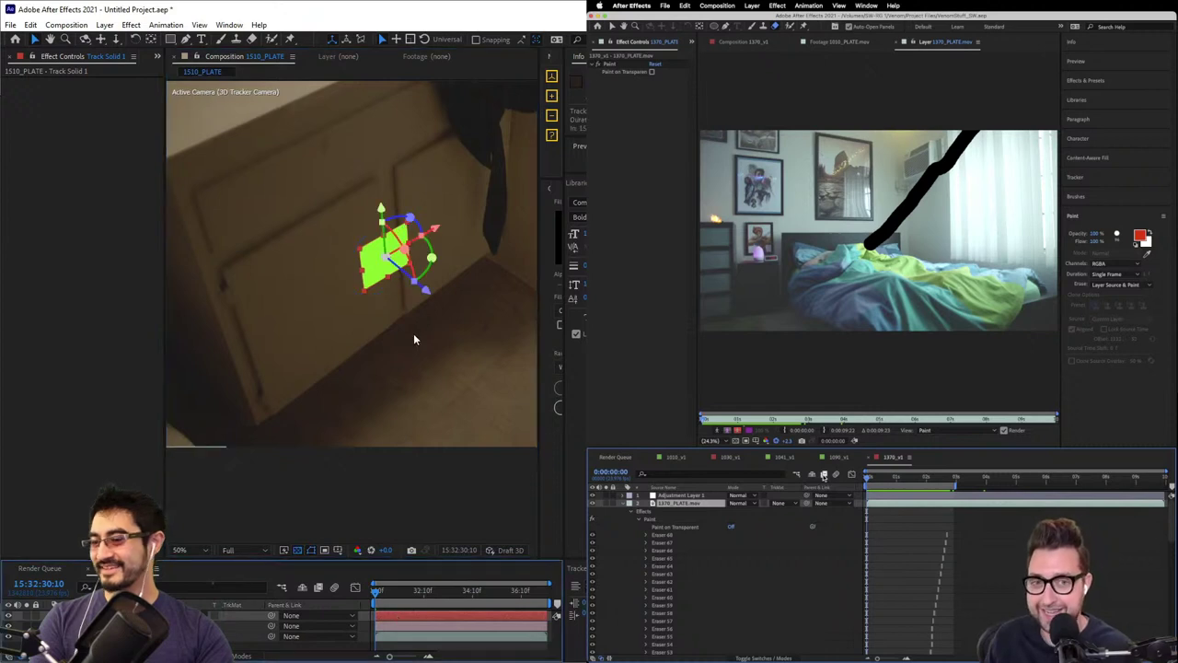
- Play back 1510_PLATE from its first frame to check how the green solid follows the cabinet
scroll(413, 333, down, 2)
click(410, 501)
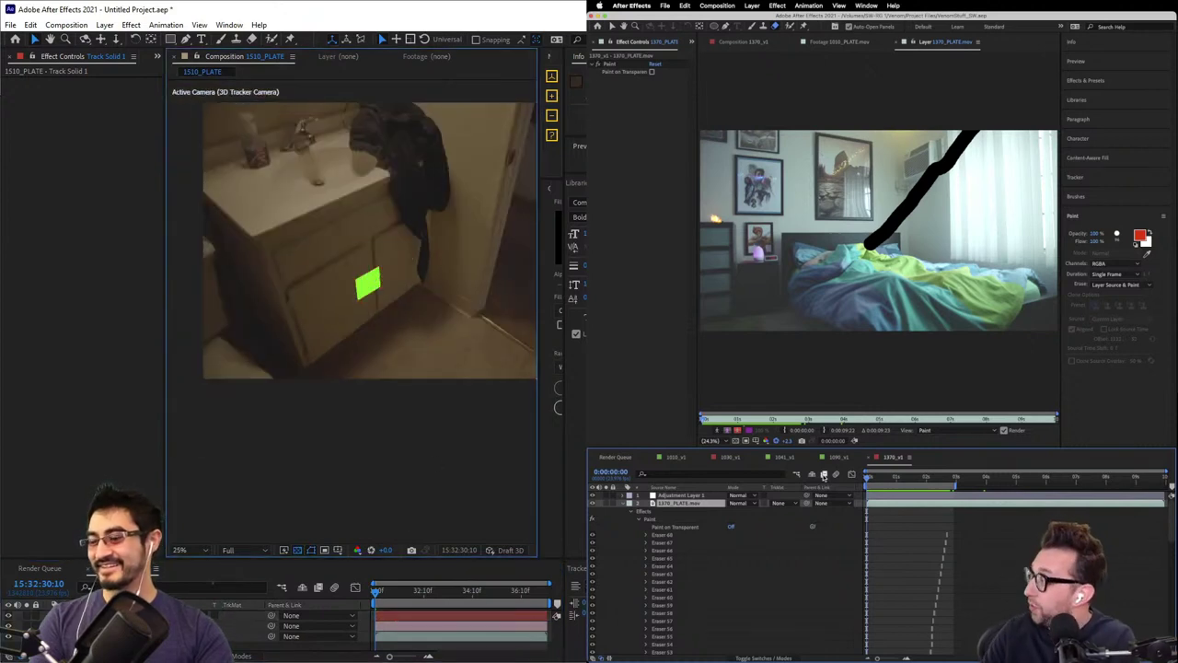
key(space)
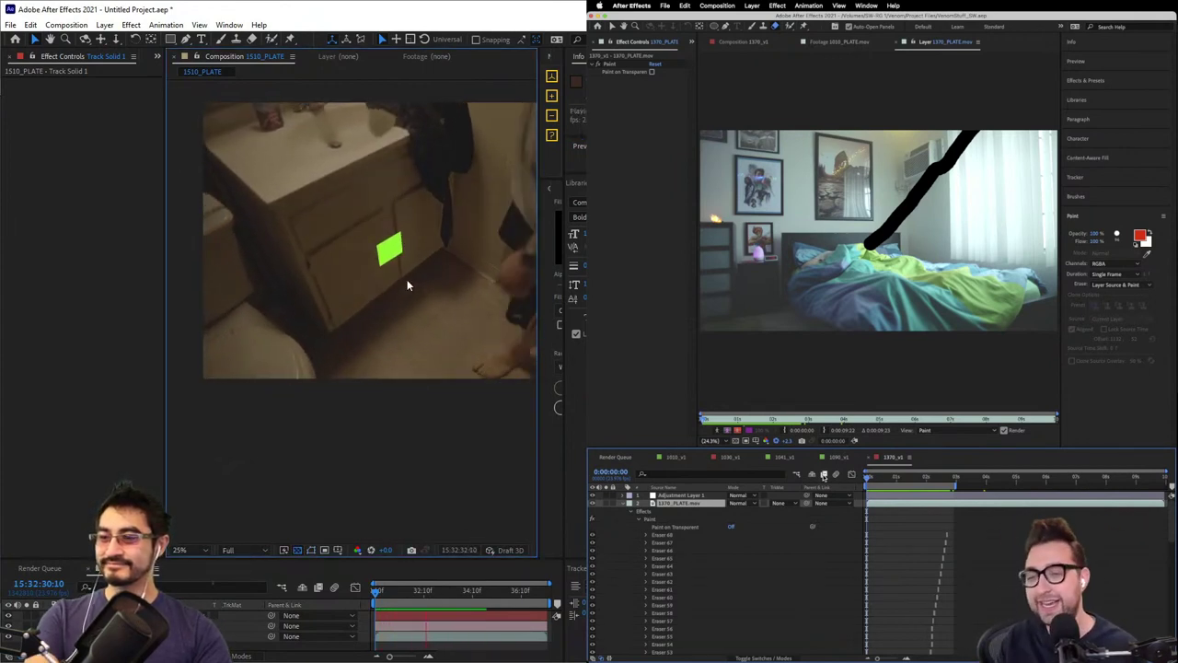
key(space)
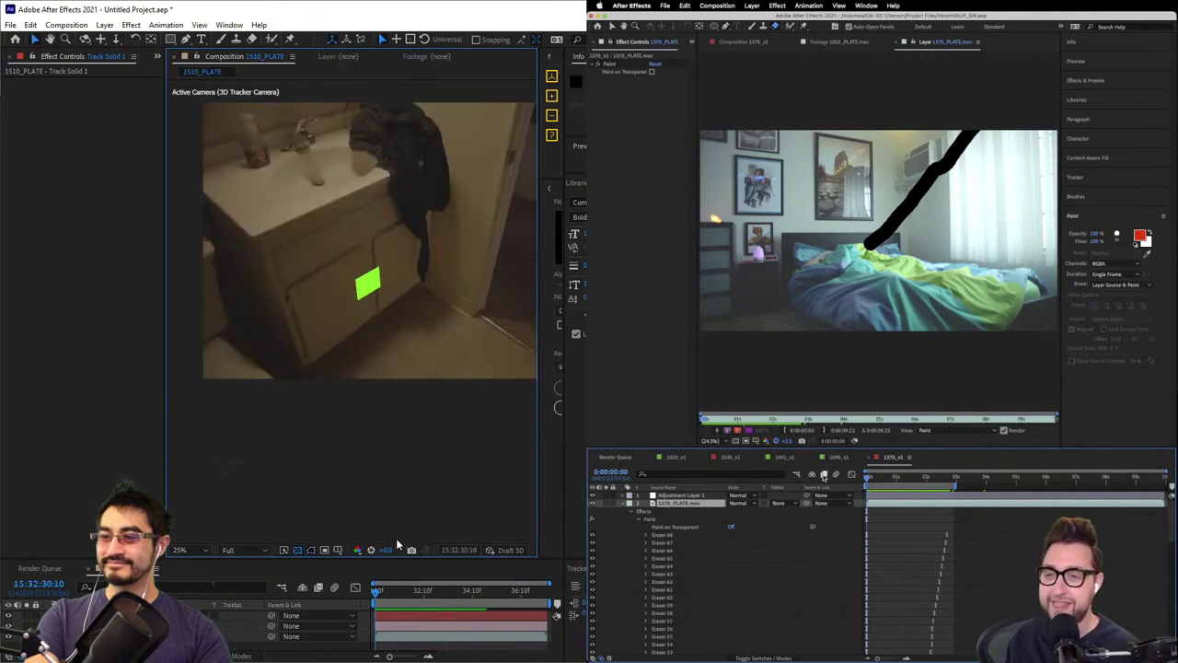
mouse_move(375, 595)
mouse_down()
mouse_move(460, 596)
mouse_move(371, 600)
mouse_up()
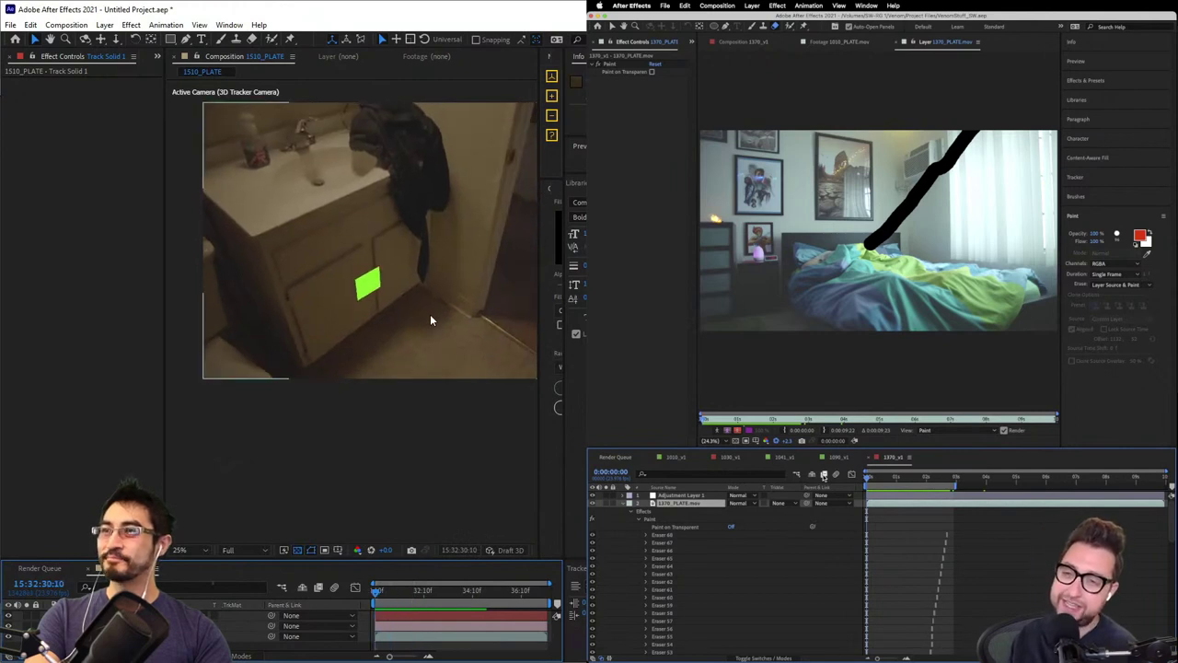
- Delete the green track solid and its 3D tracker camera from 1510_PLATE
scroll(430, 320, up, 2)
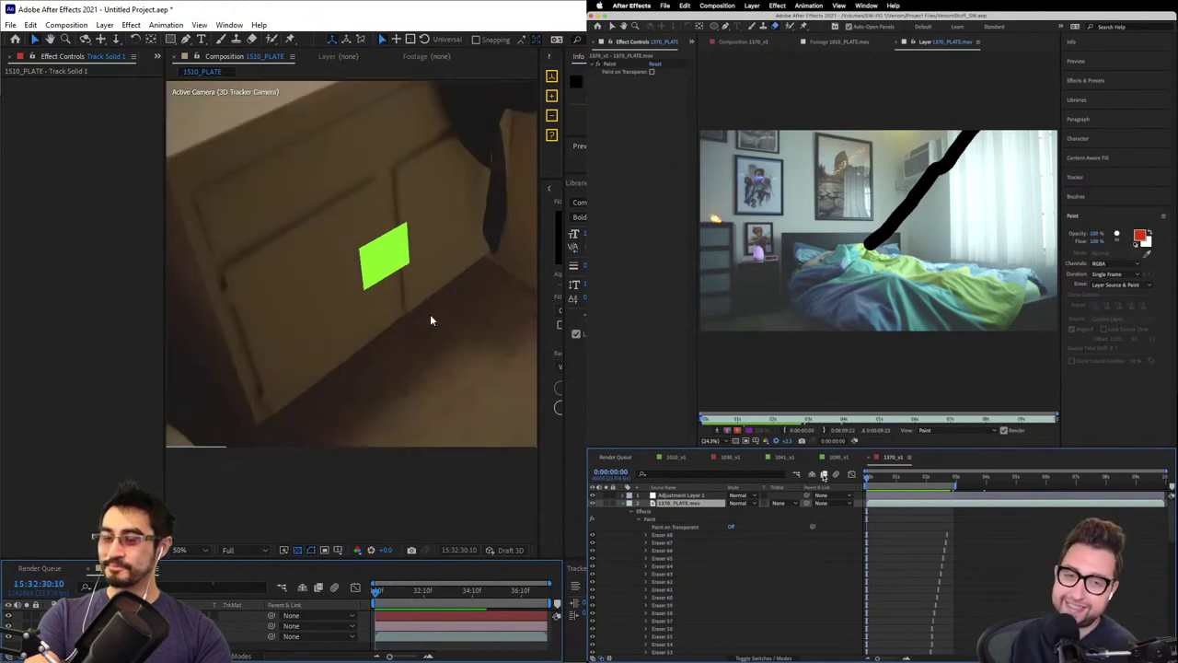
click(387, 262)
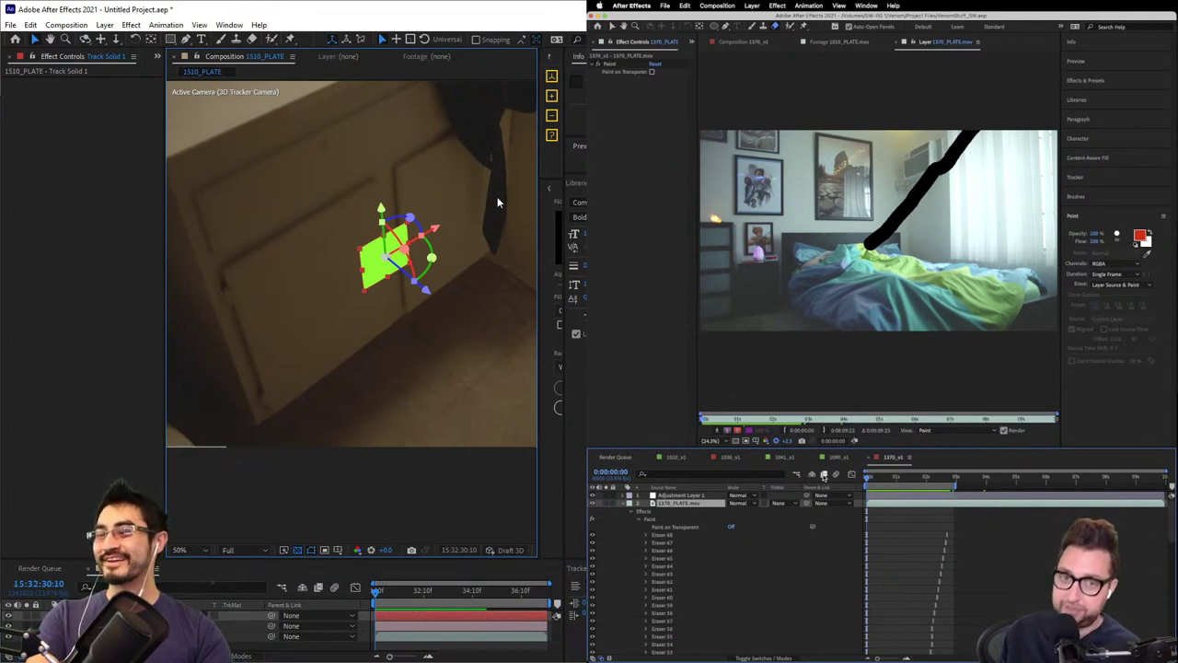
click(488, 239)
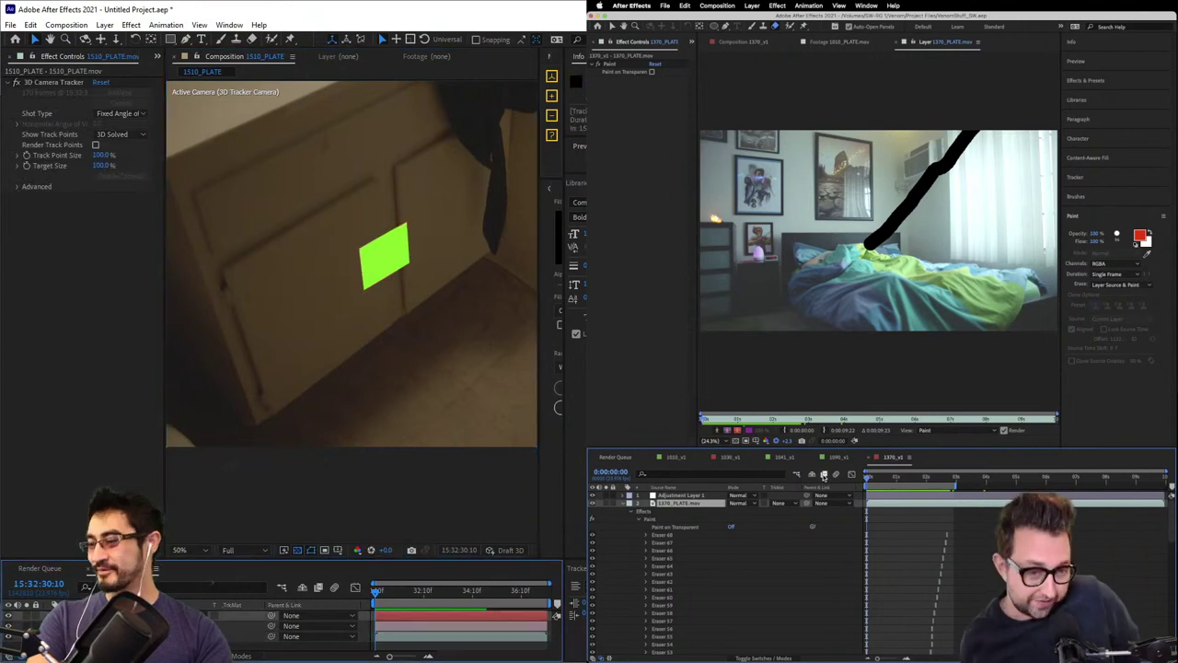
key(Delete)
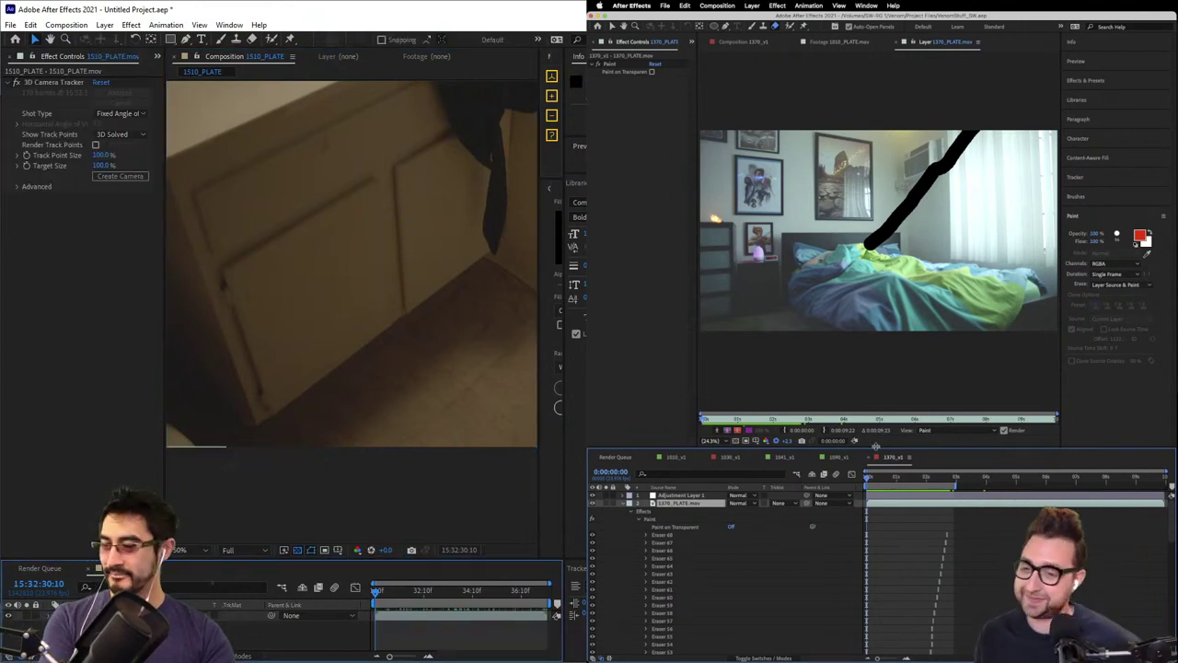
- Hide Adjustment Layer 1 in 1370_v1 and preview the erased plate, while scrubbing through 1510_PLATE
click(416, 592)
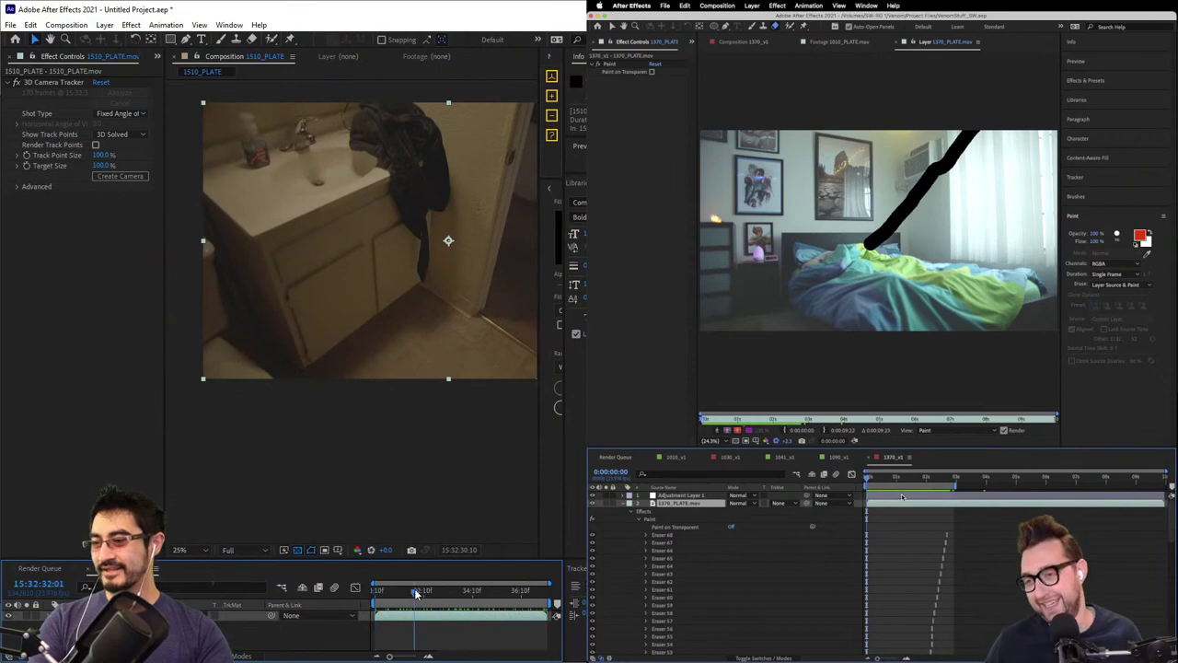
drag(416, 594, 460, 596)
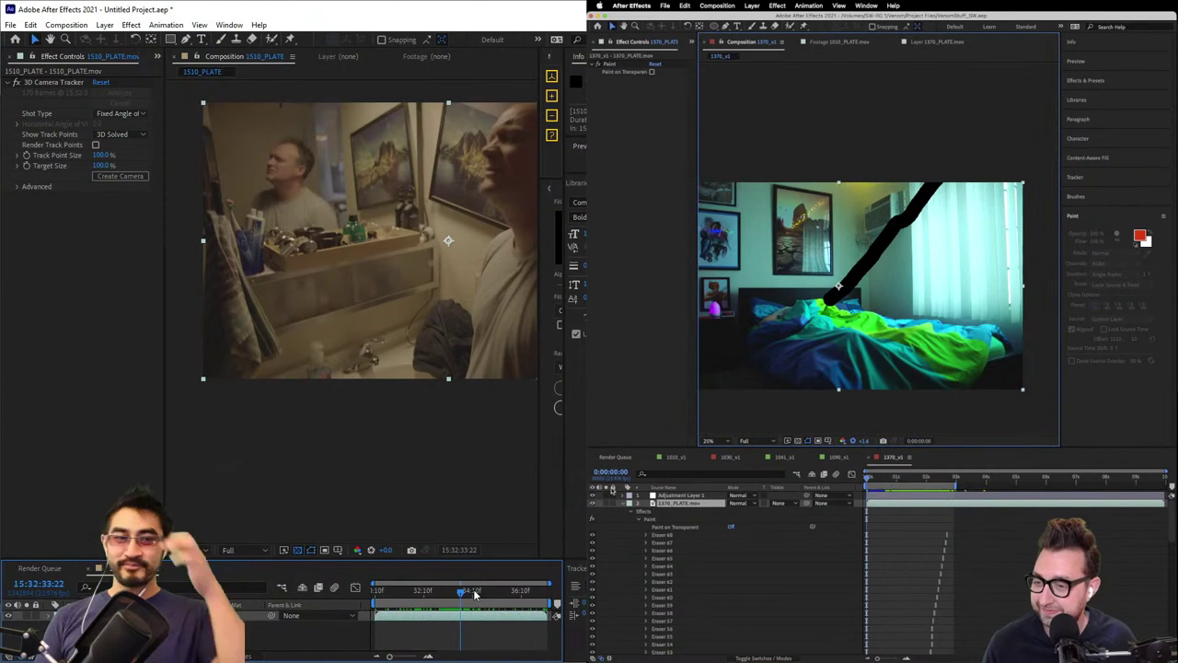
click(593, 495)
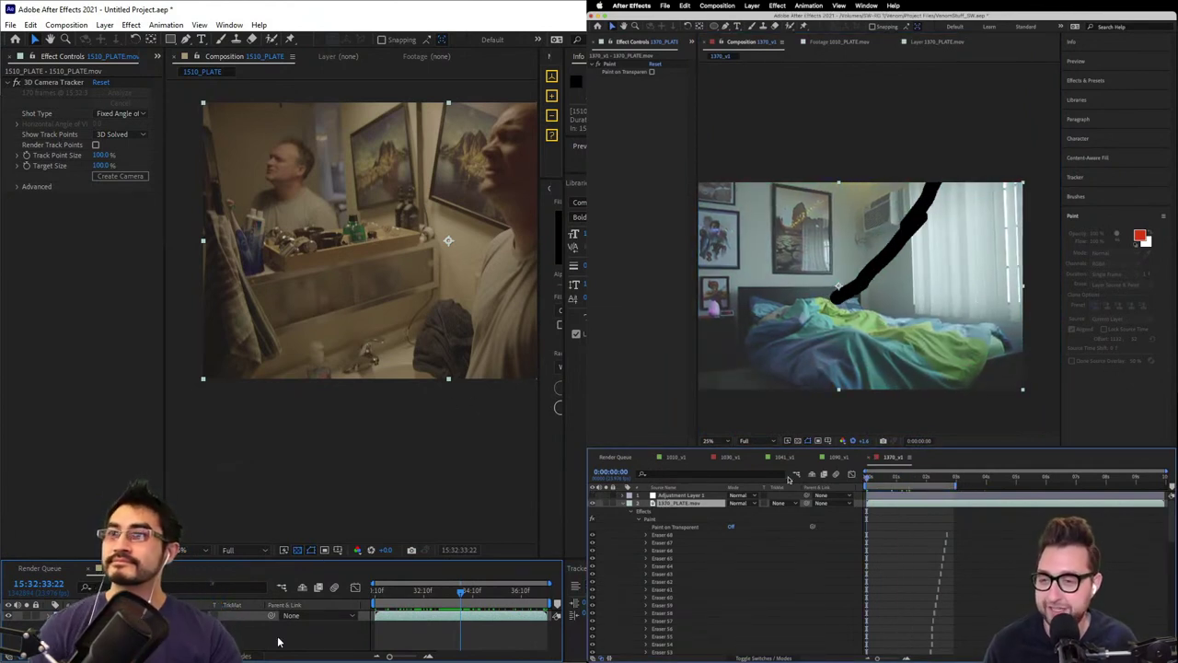
drag(460, 592, 386, 592)
key(space)
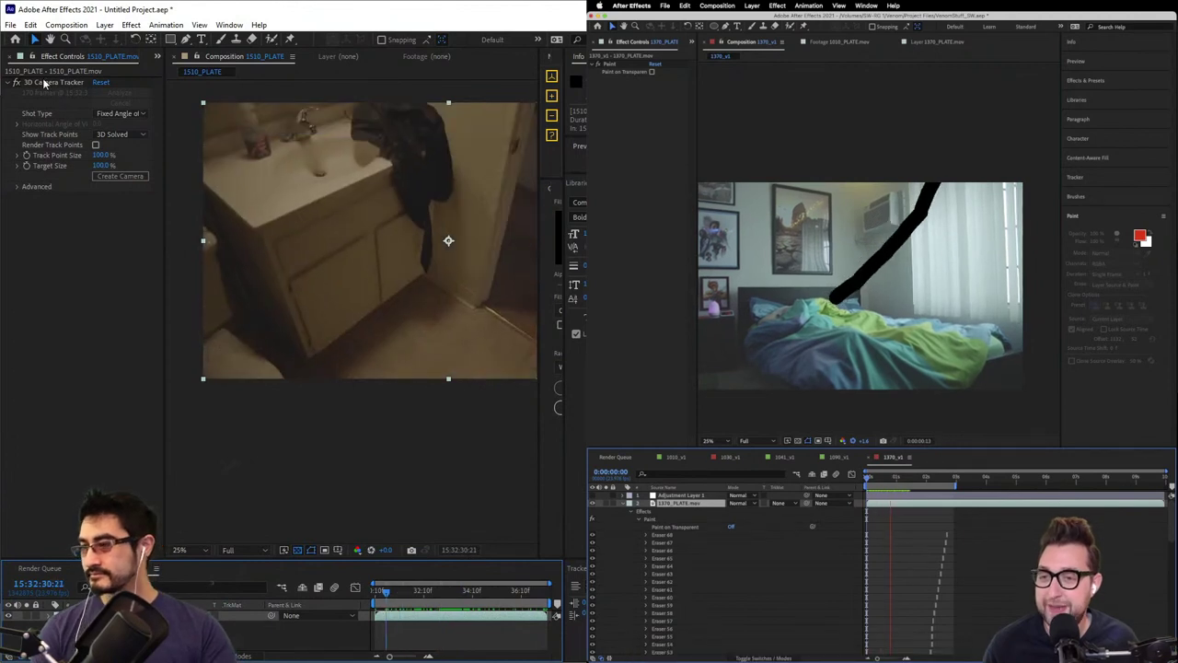
- Try removing the 3D Camera Tracker effect from 1510_PLATE.mov, and undo the removal
click(43, 83)
key(Delete)
key(space)
scroll(403, 268, down, 1)
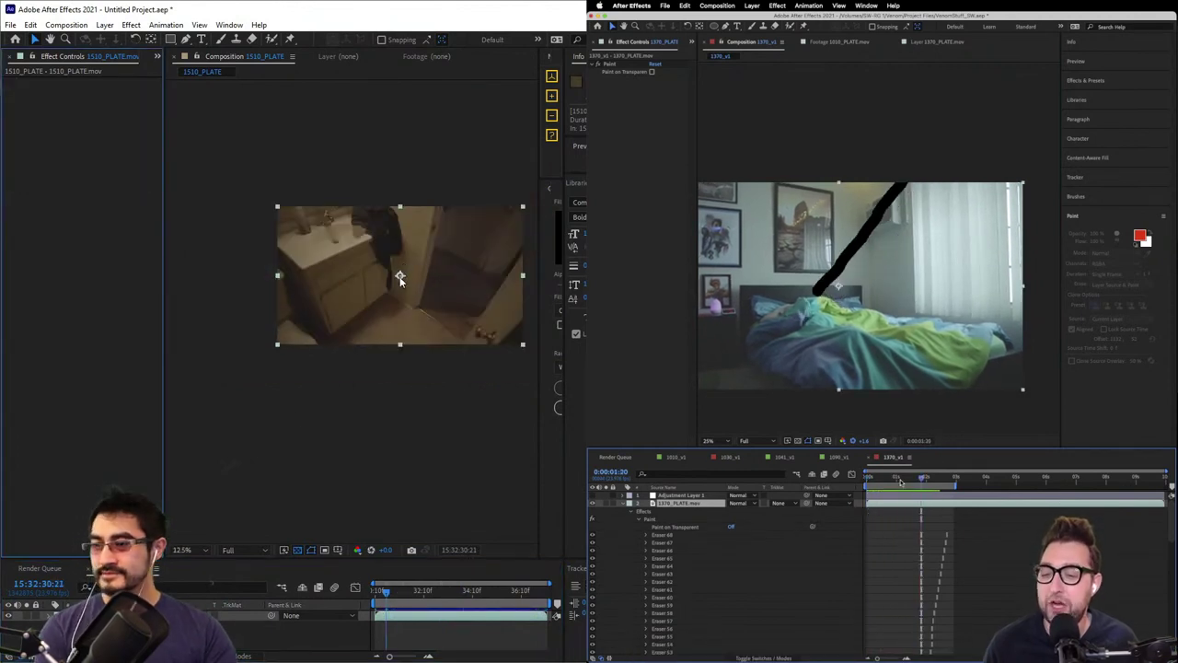
key(ctrl+z)
- At 15:32:32:18, select track points spanning the countertop and cabinet front, and create a solid and camera from them
drag(393, 598, 431, 604)
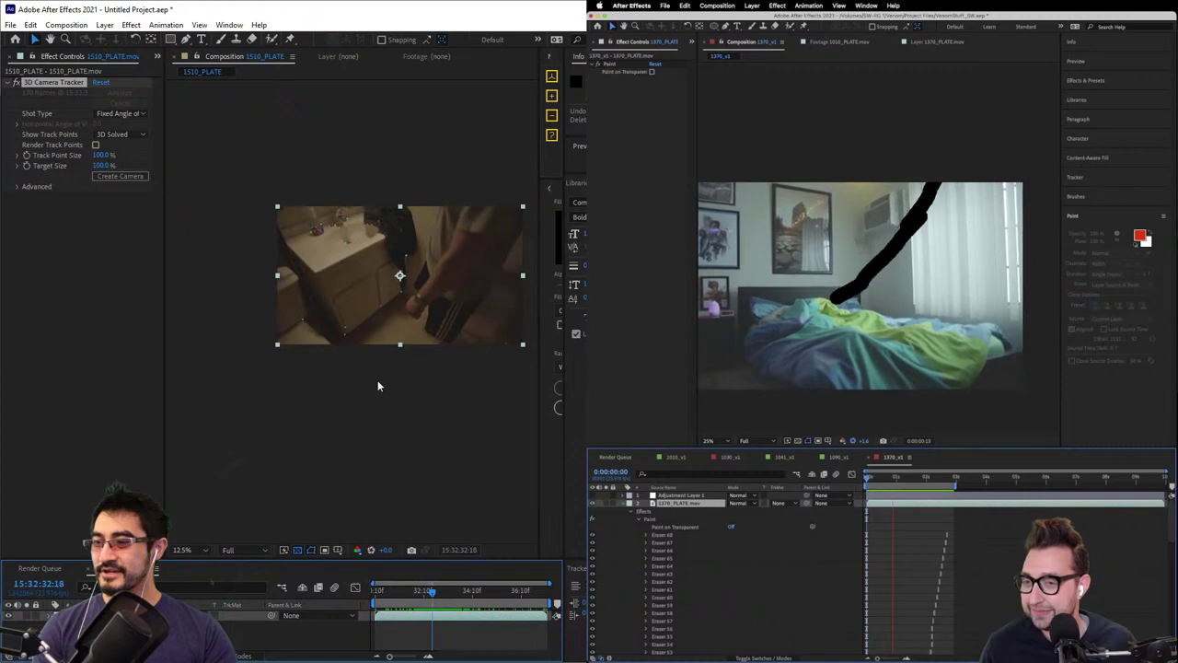
click(336, 230)
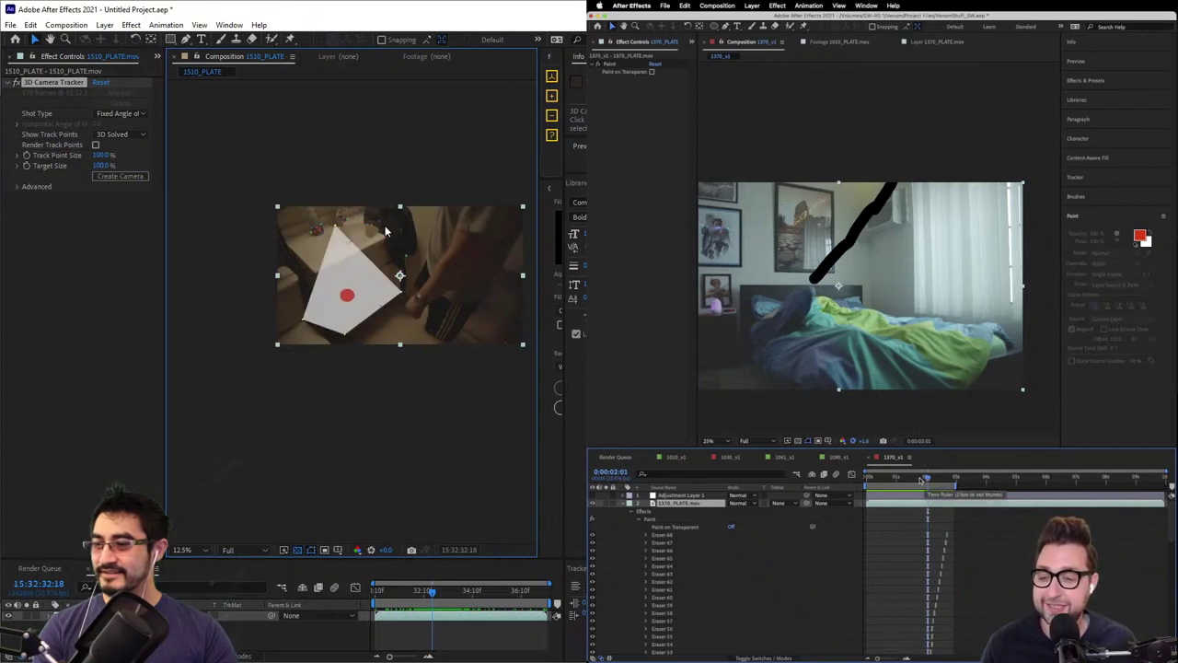
right_click(368, 283)
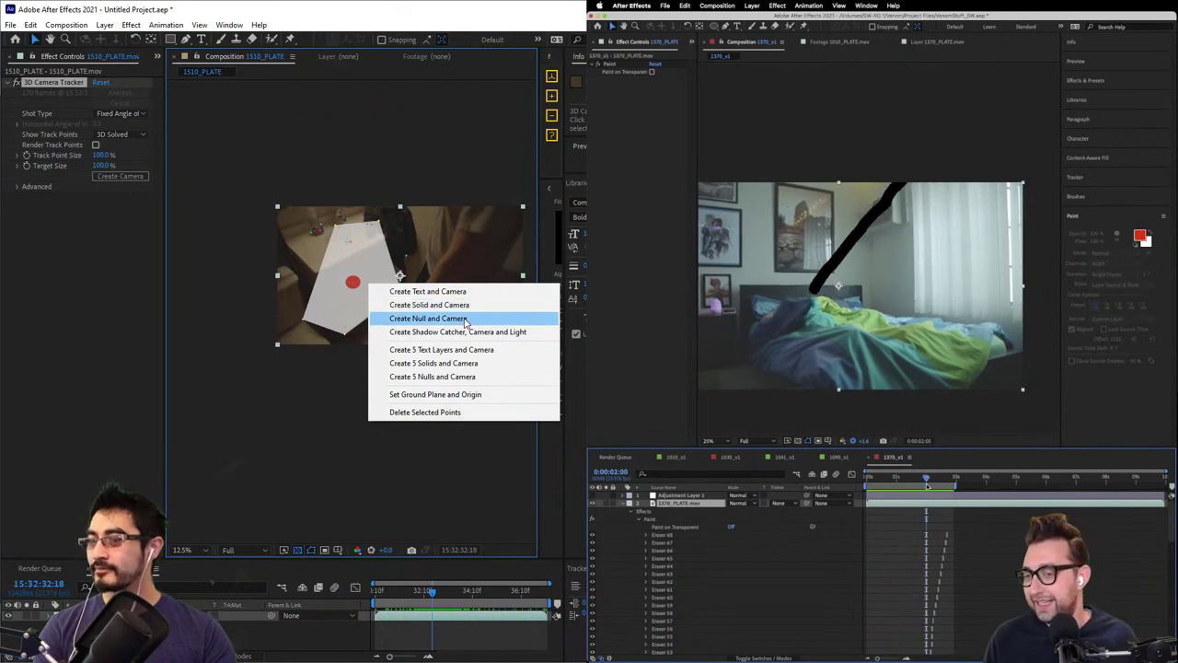
click(429, 304)
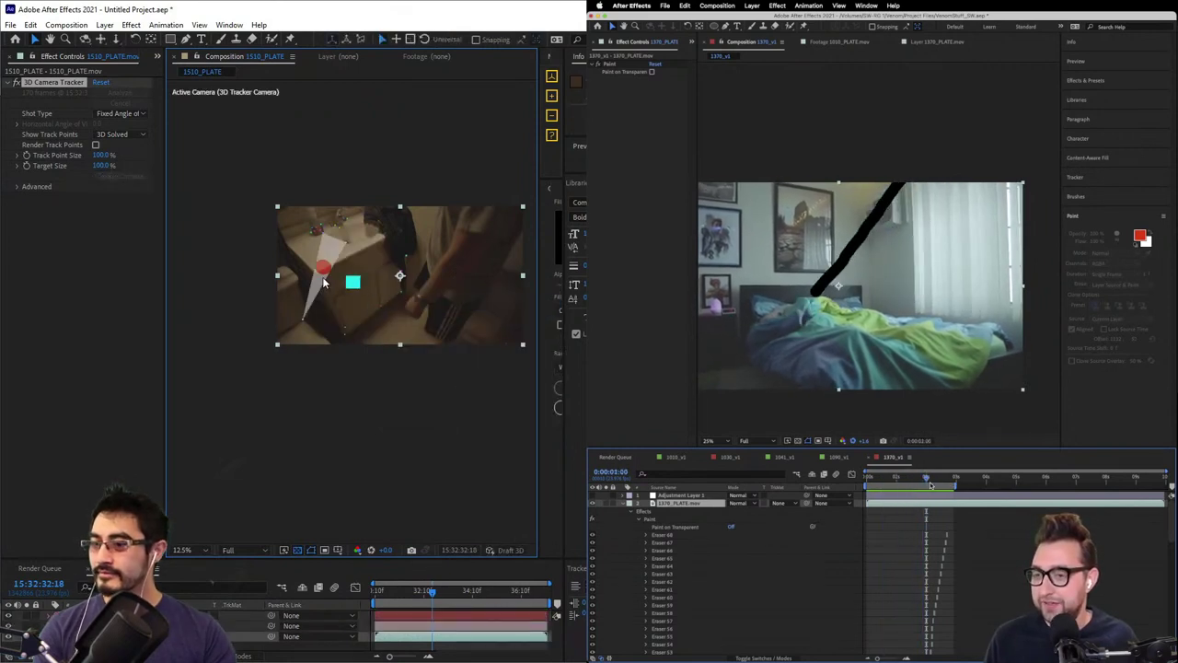
- Scrub and preview 1510_PLATE and 1370_v1 to check the cyan solid's tracking and the erased area
mouse_move(426, 593)
mouse_down()
mouse_move(388, 599)
mouse_move(449, 577)
mouse_move(423, 594)
mouse_up()
key(period)
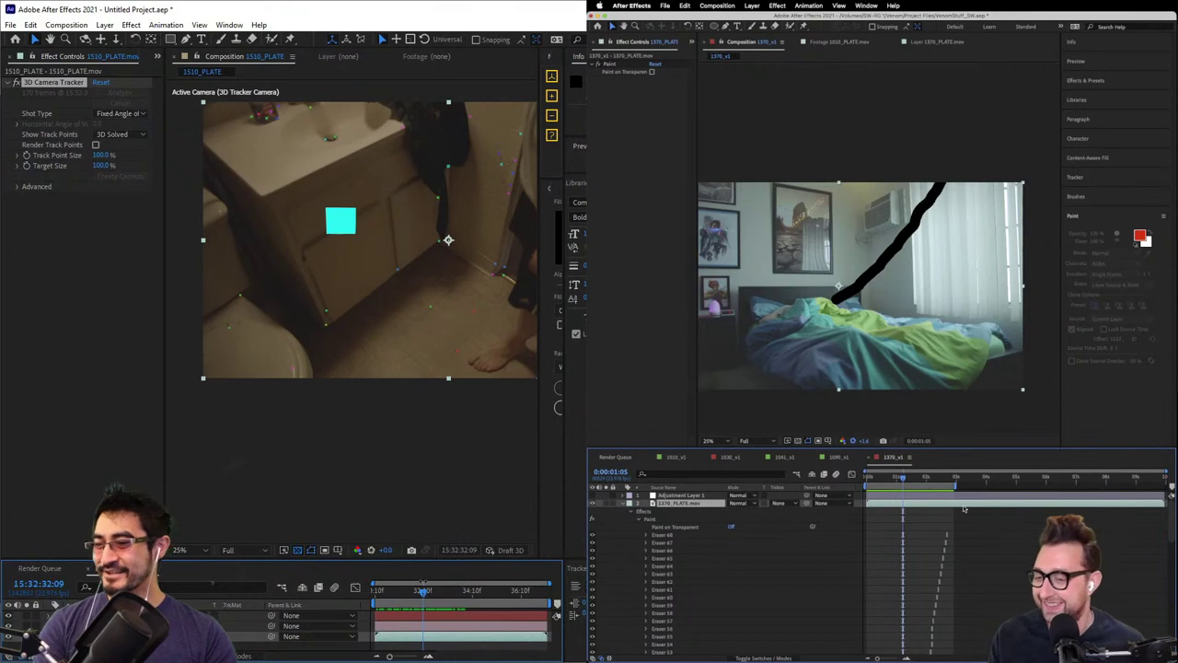
drag(894, 481, 807, 477)
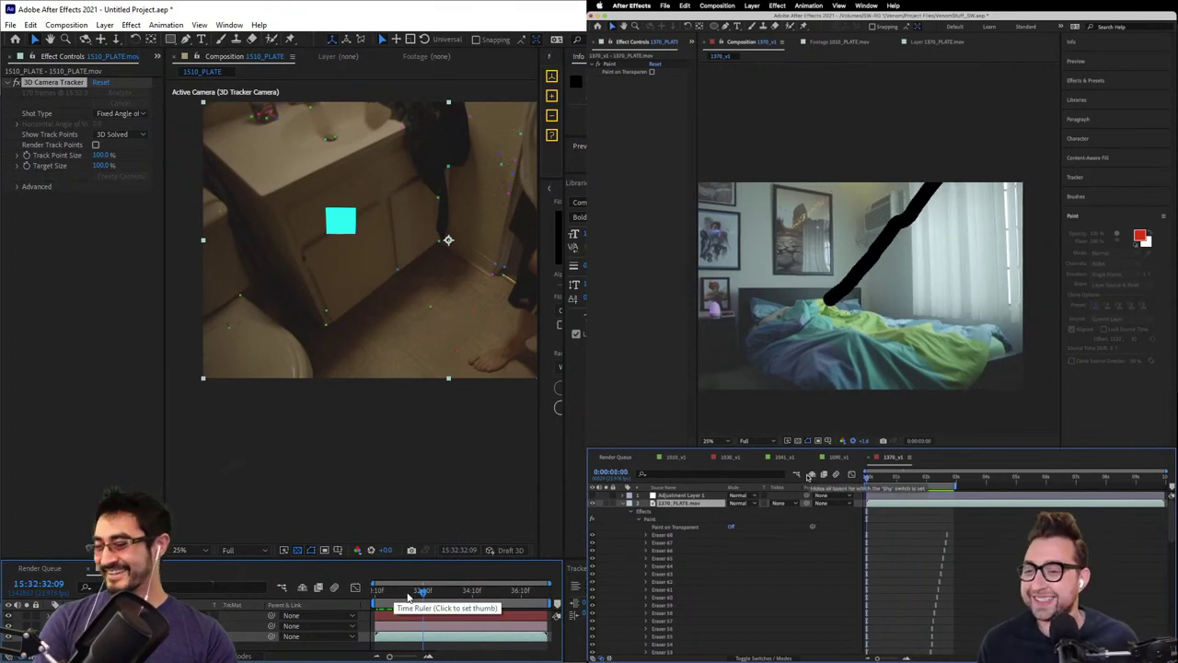
key(space)
key(space)
drag(426, 599, 361, 626)
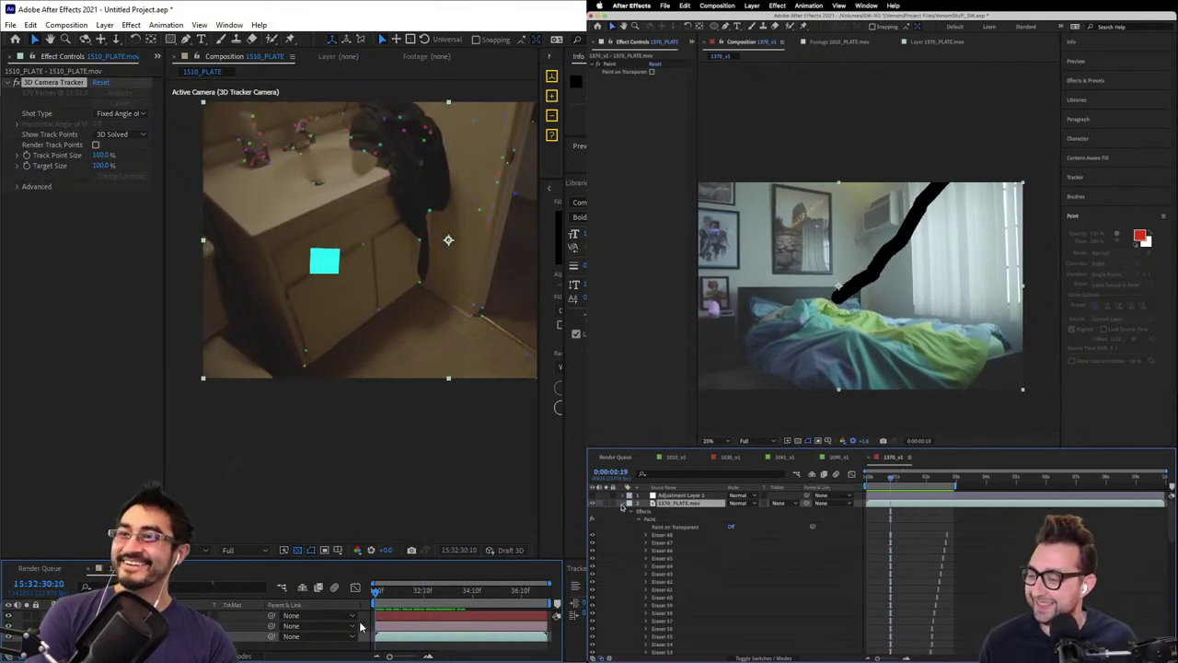
- Collapse the 1370_PLATE.mov layer, show the Content-Aware Fill settings, and extend the 1370_v1 work area to the composition's end
click(623, 504)
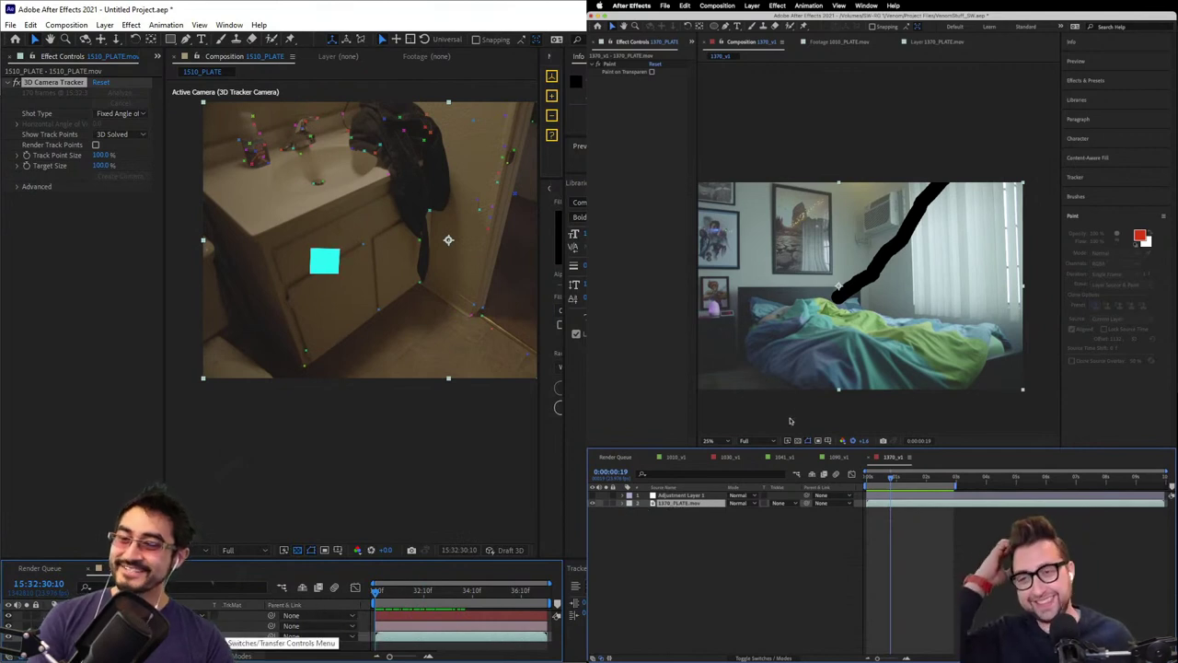
click(184, 615)
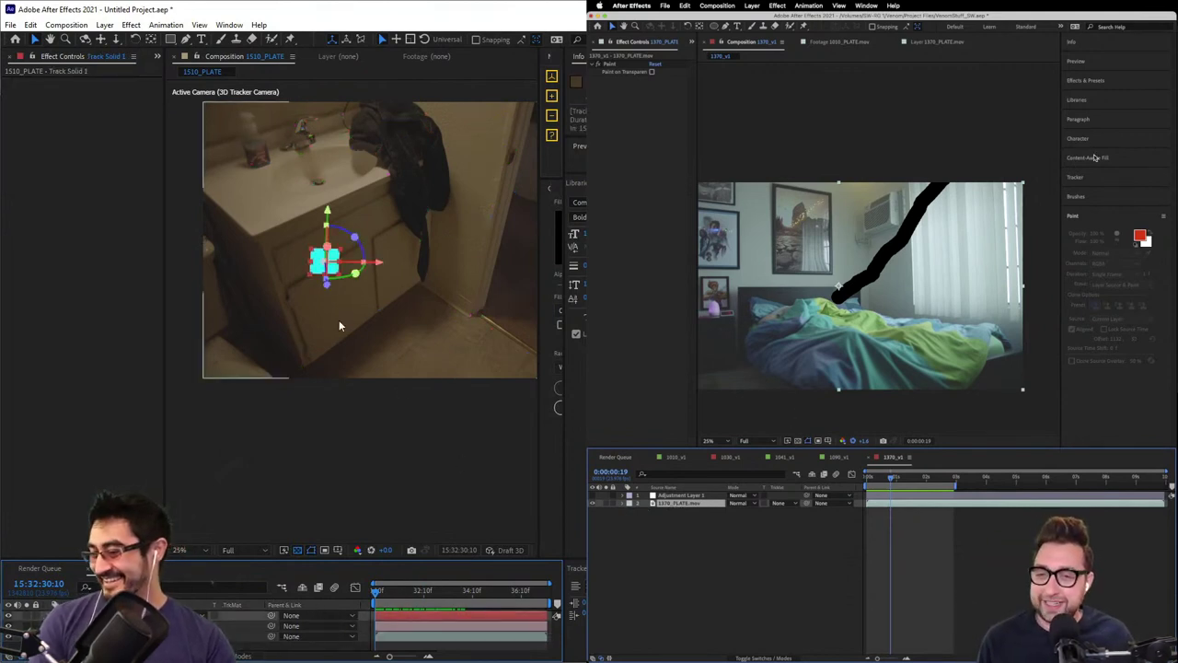
click(1094, 158)
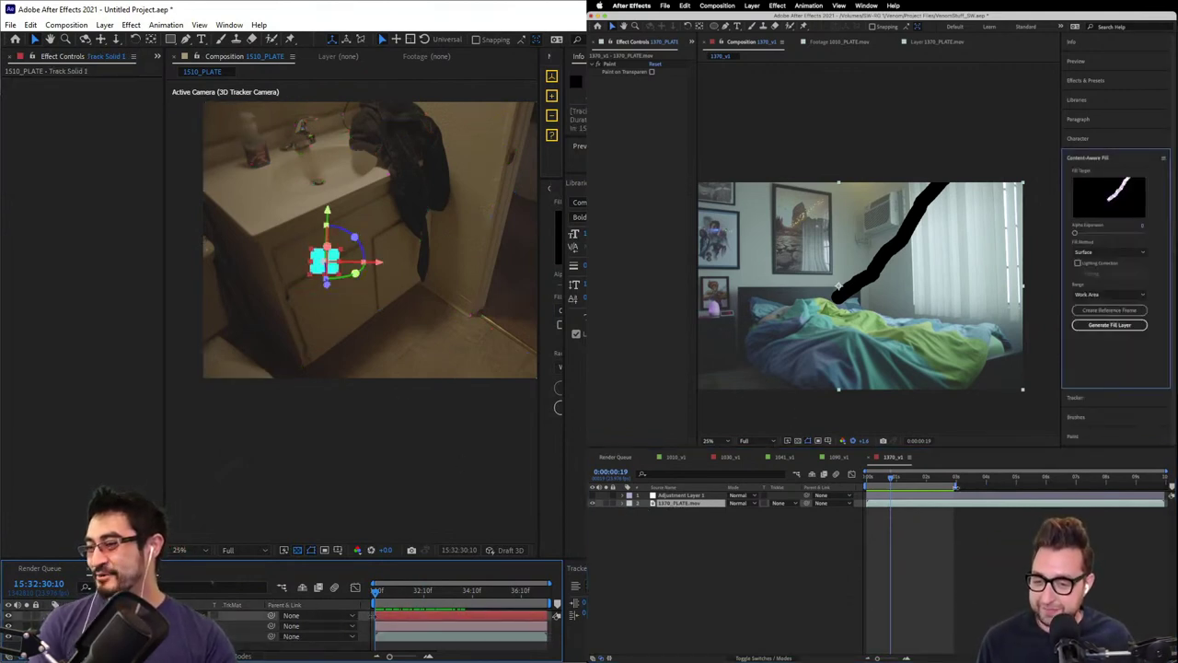
drag(955, 487, 1165, 487)
drag(393, 594, 375, 613)
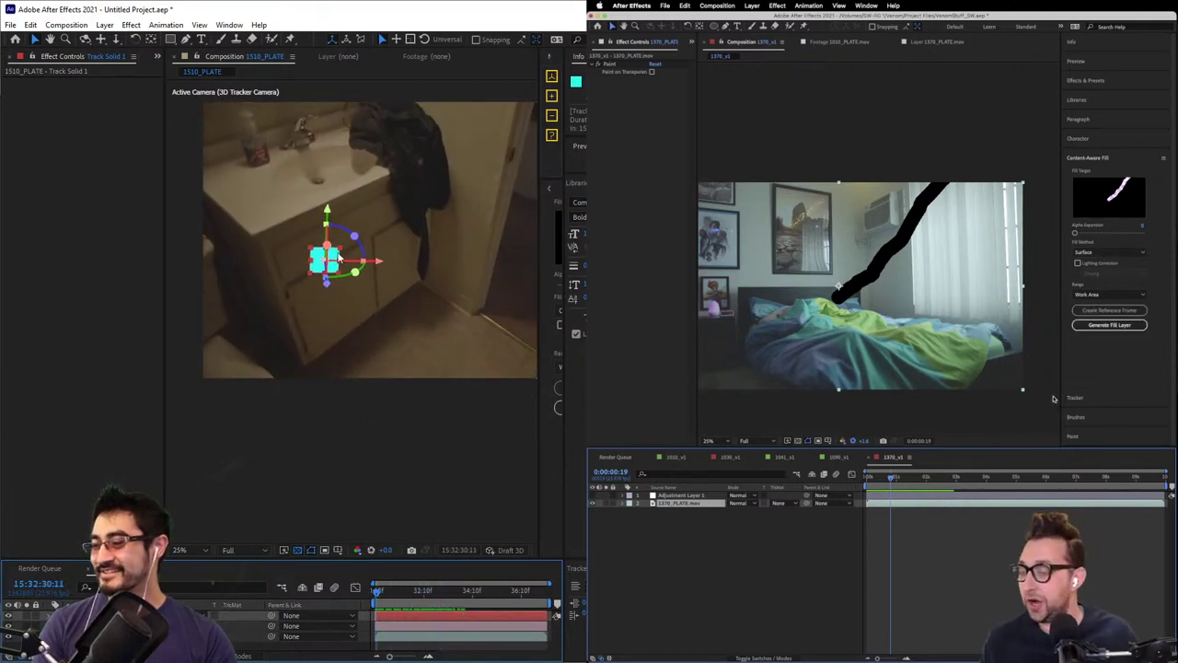
- Set the Content-Aware Fill method to Object for the erased streak in 1370_PLATE.mov
click(1113, 252)
click(184, 626)
click(184, 615)
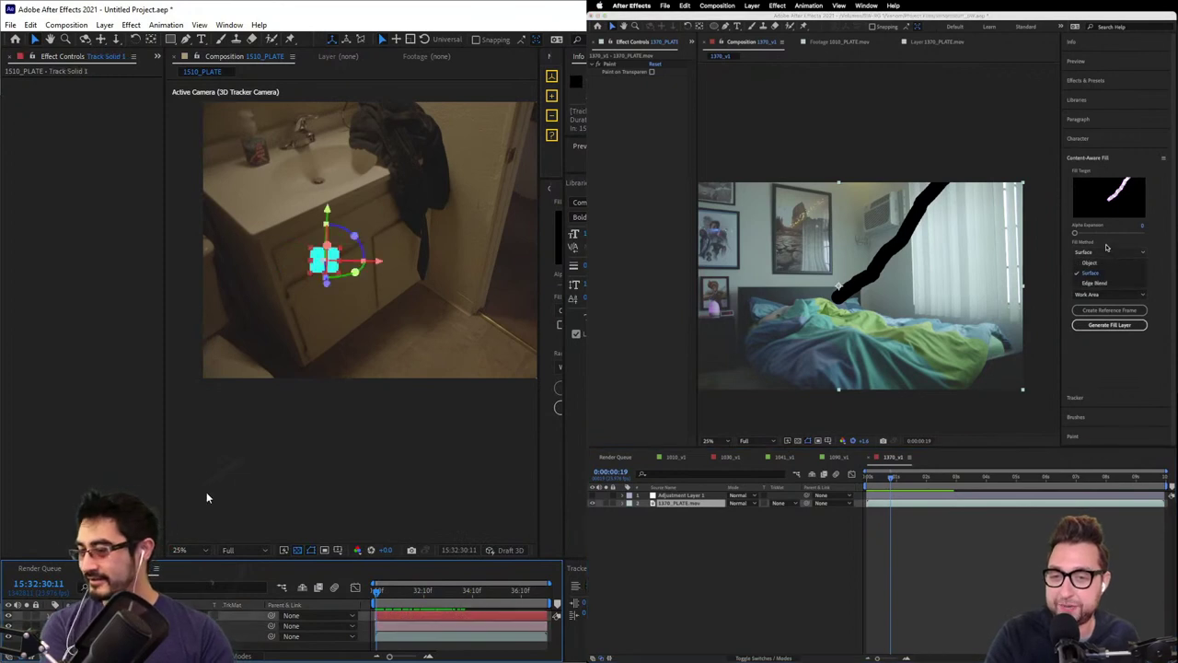
click(1105, 247)
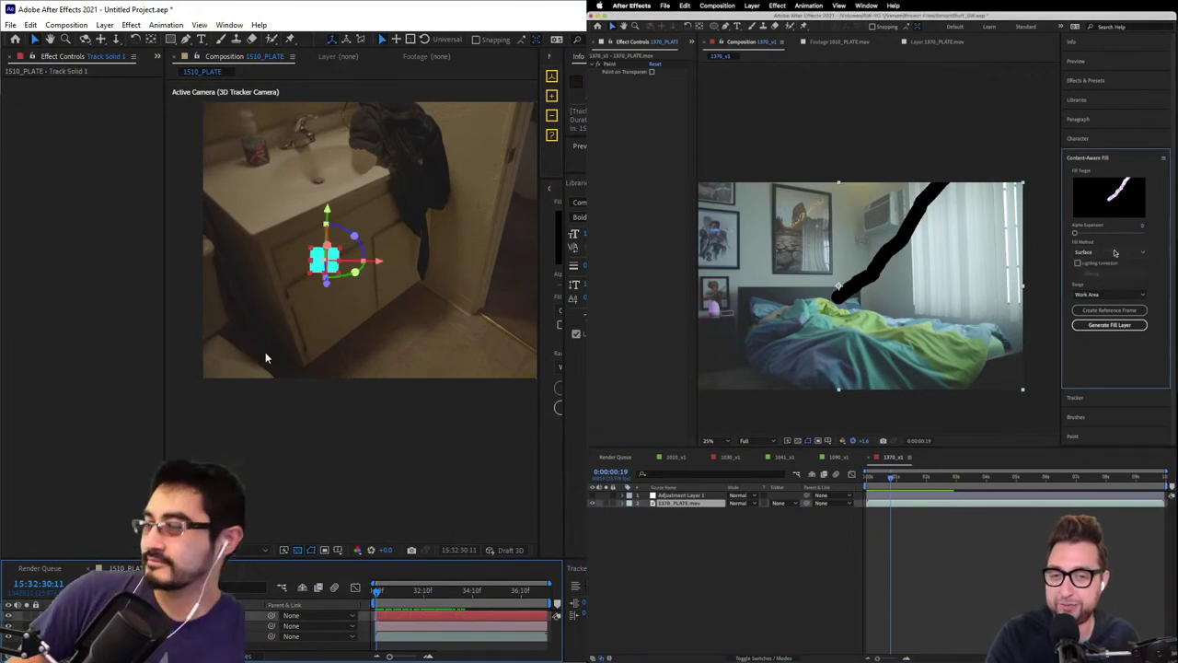
click(1114, 251)
click(1090, 262)
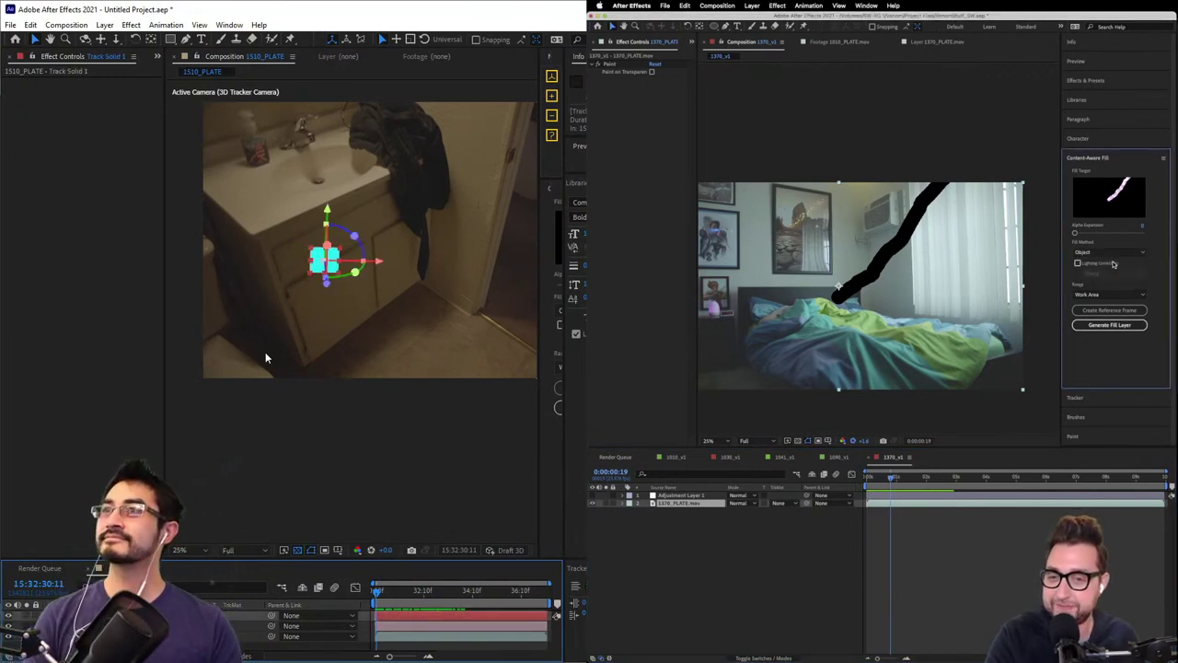
click(1109, 325)
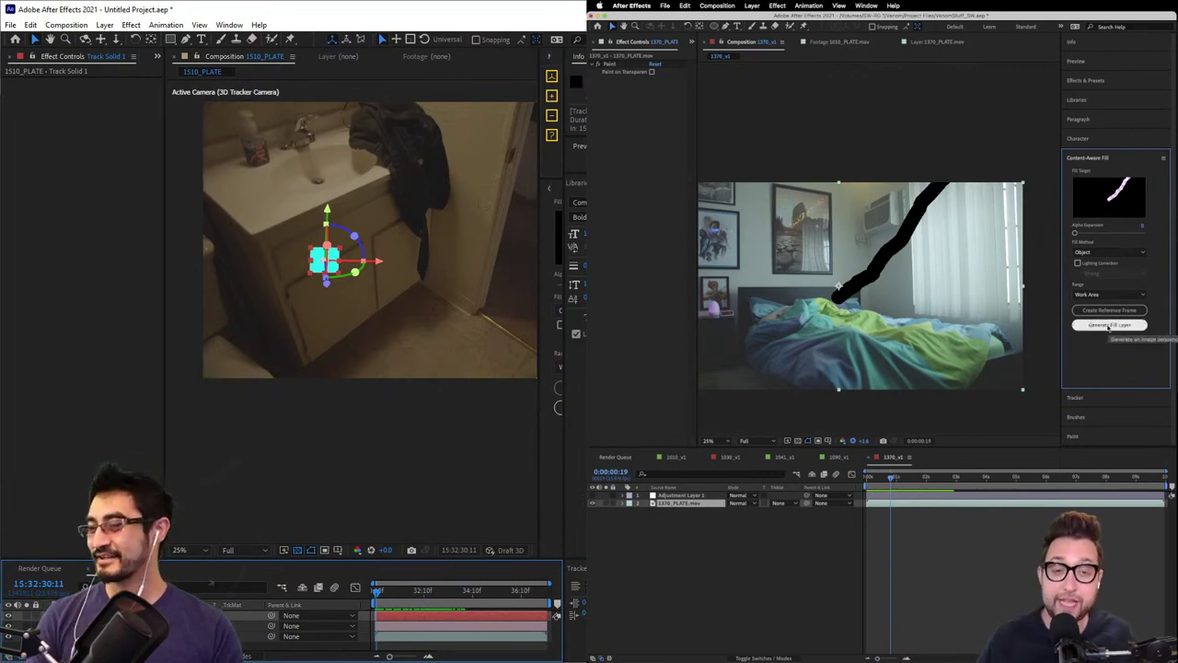
- Delete the track solid and tracker camera from 1510_PLATE, and remove the 3D Camera Tracker effect from 1510_PLATE.mov
key(Delete)
key(ctrl+z)
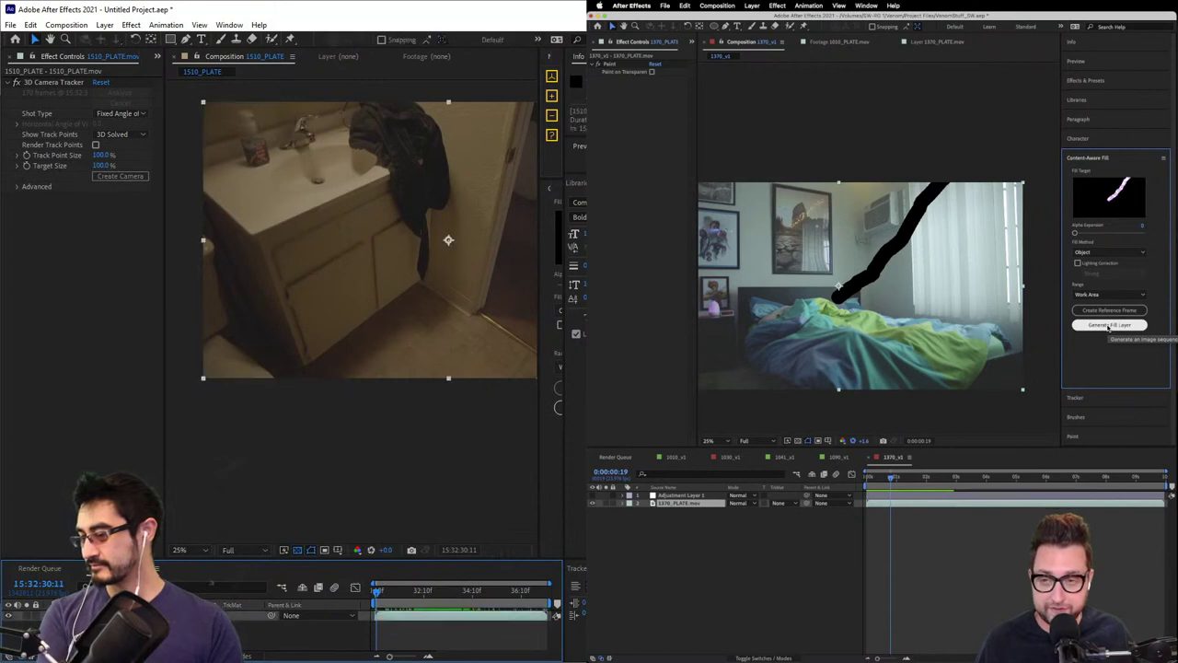
click(59, 81)
key(Delete)
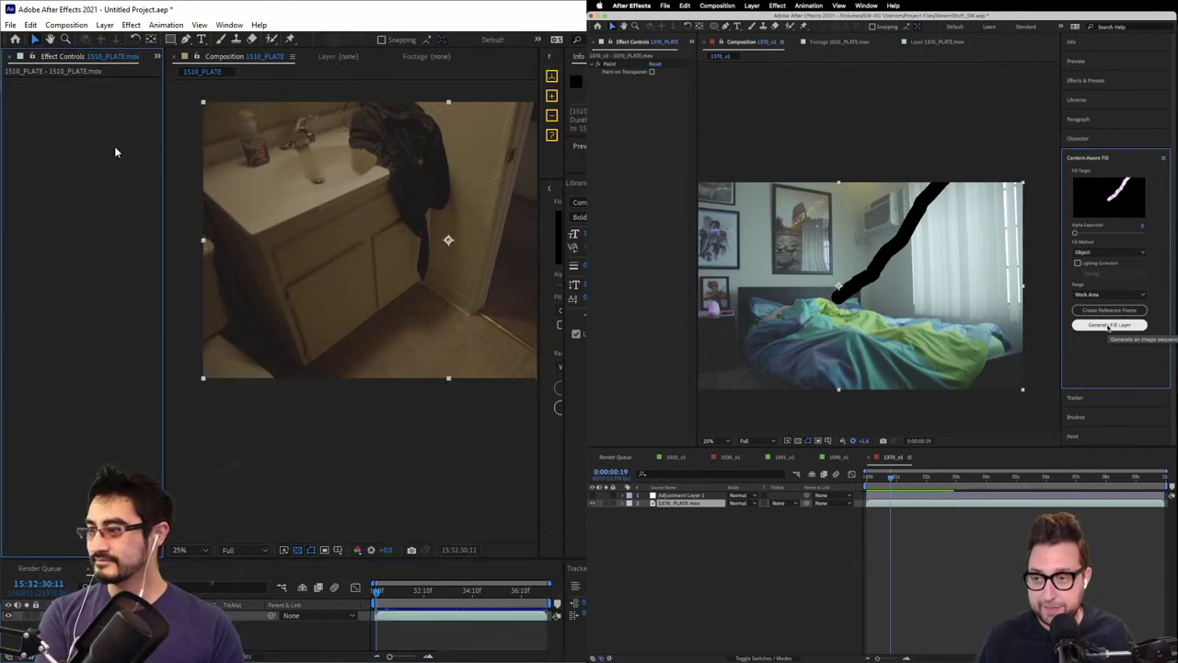
right_click(99, 615)
click(355, 343)
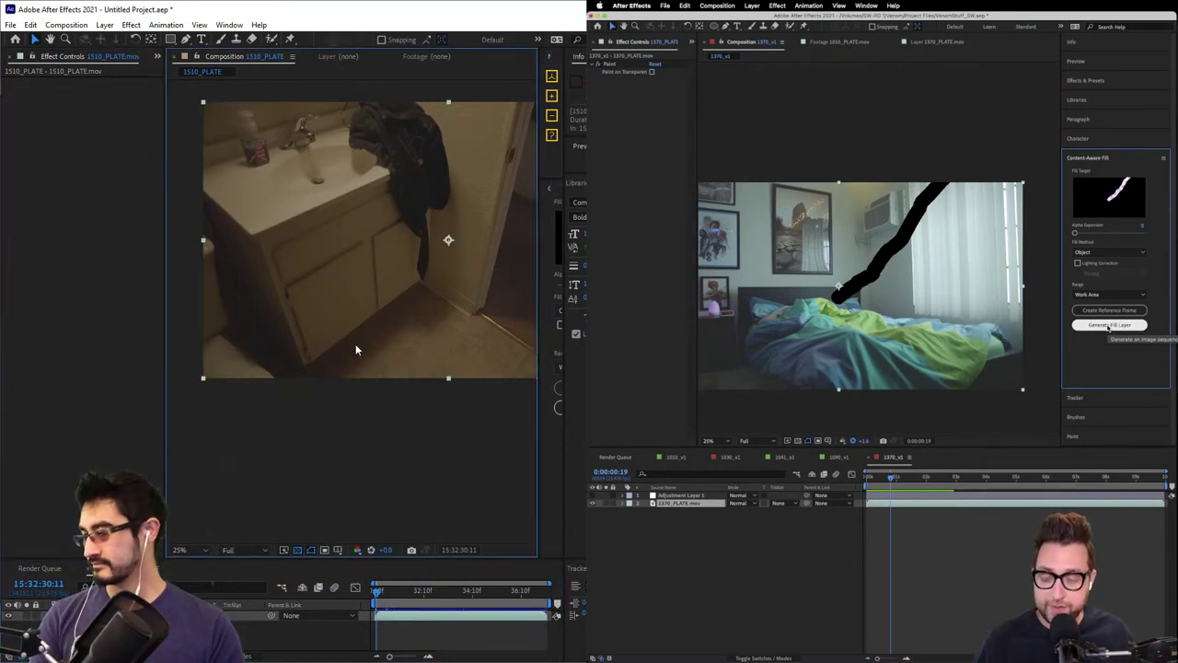
- Create a new composition from 1510_PLATE.mov, and start importing footage files into the 1370_v1 project
scroll(355, 343, down, 1)
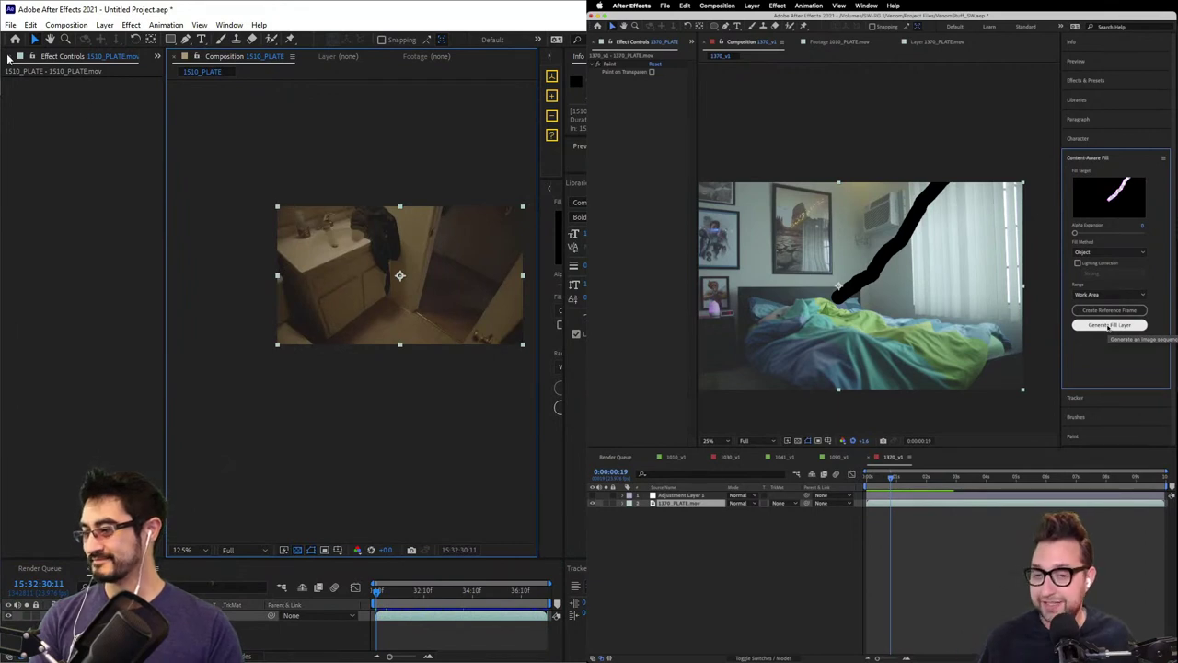
drag(165, 81, 245, 81)
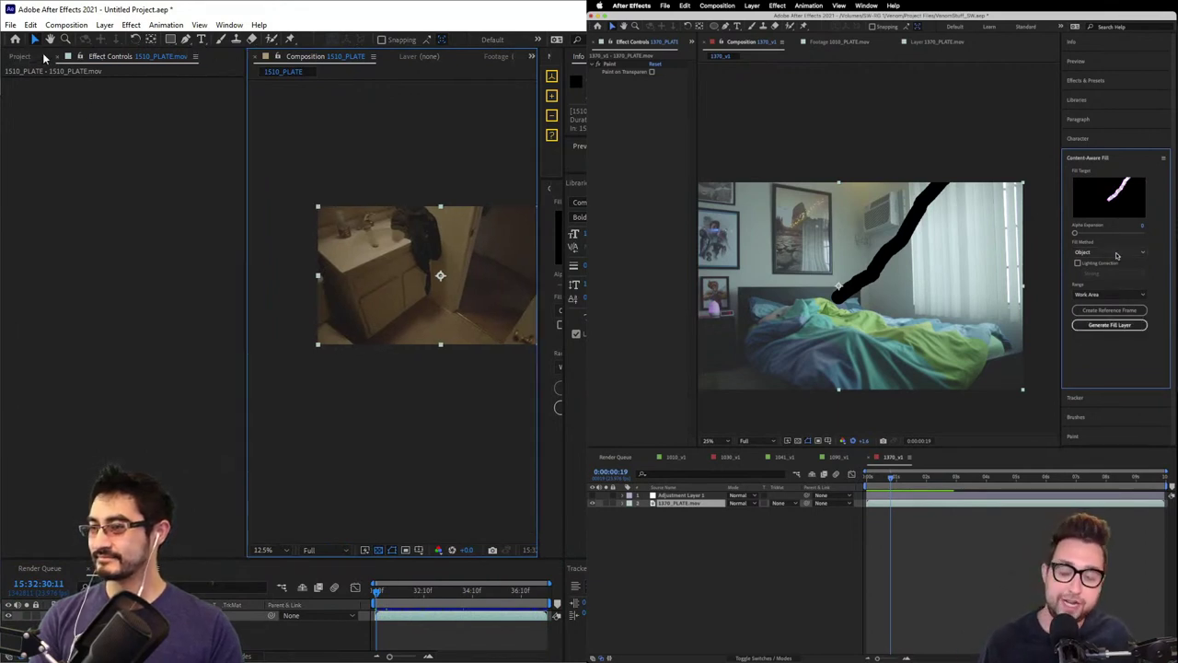
click(21, 57)
click(55, 249)
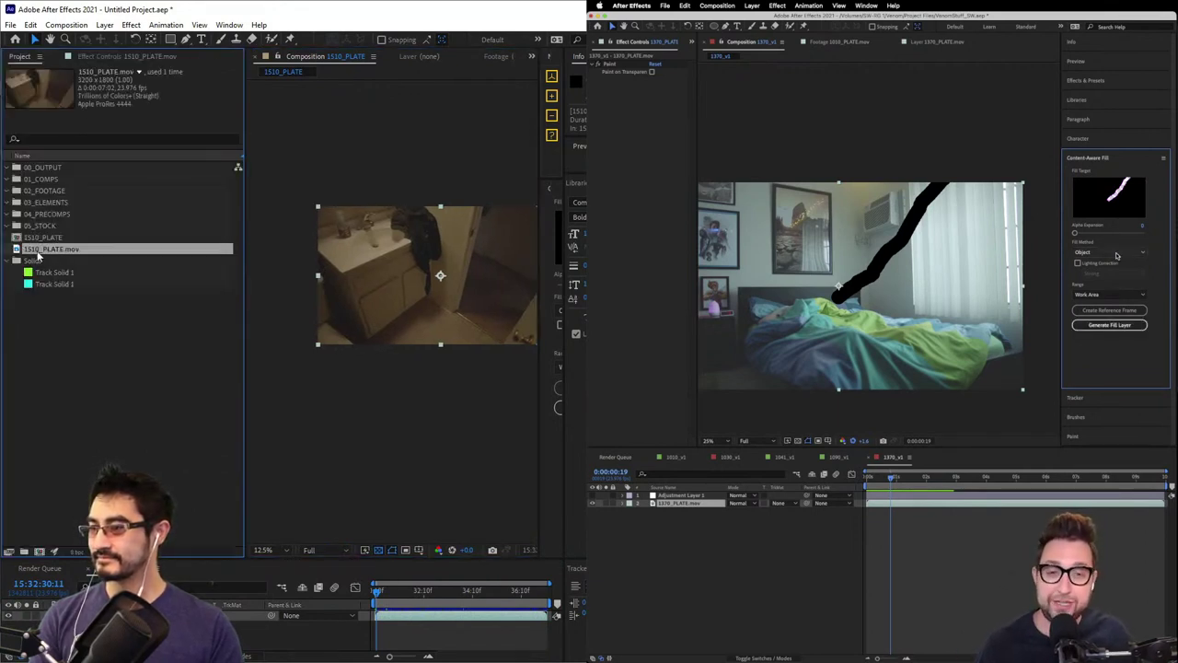
drag(80, 317, 33, 553)
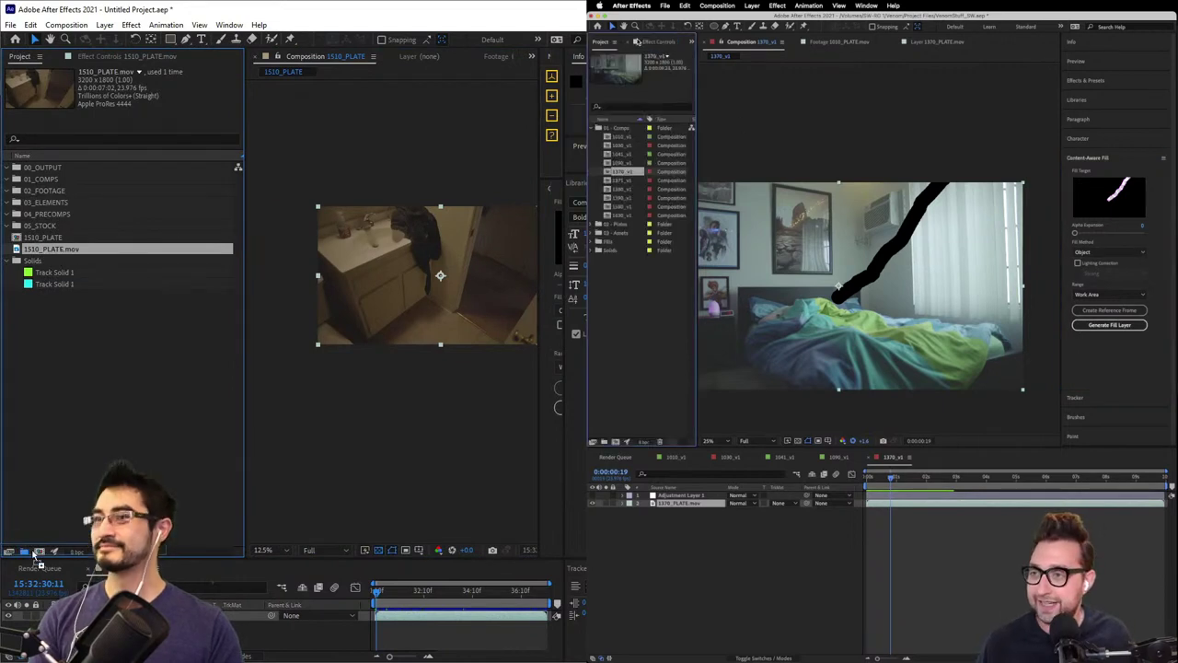
click(630, 326)
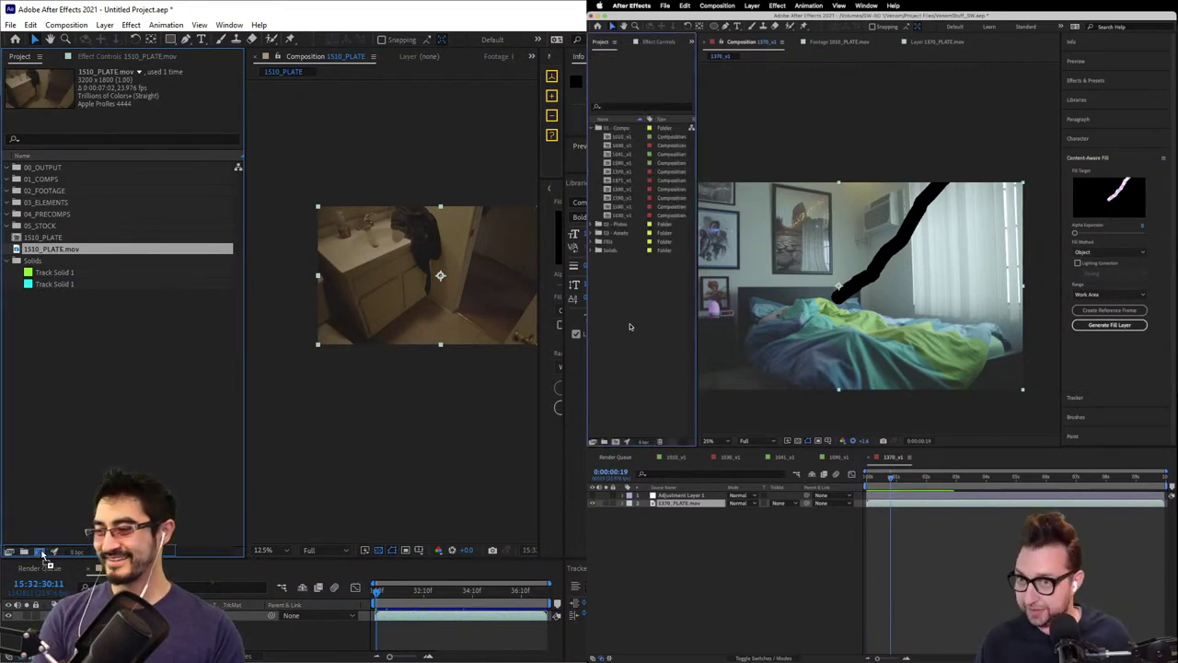
drag(43, 559, 40, 553)
key(super+i)
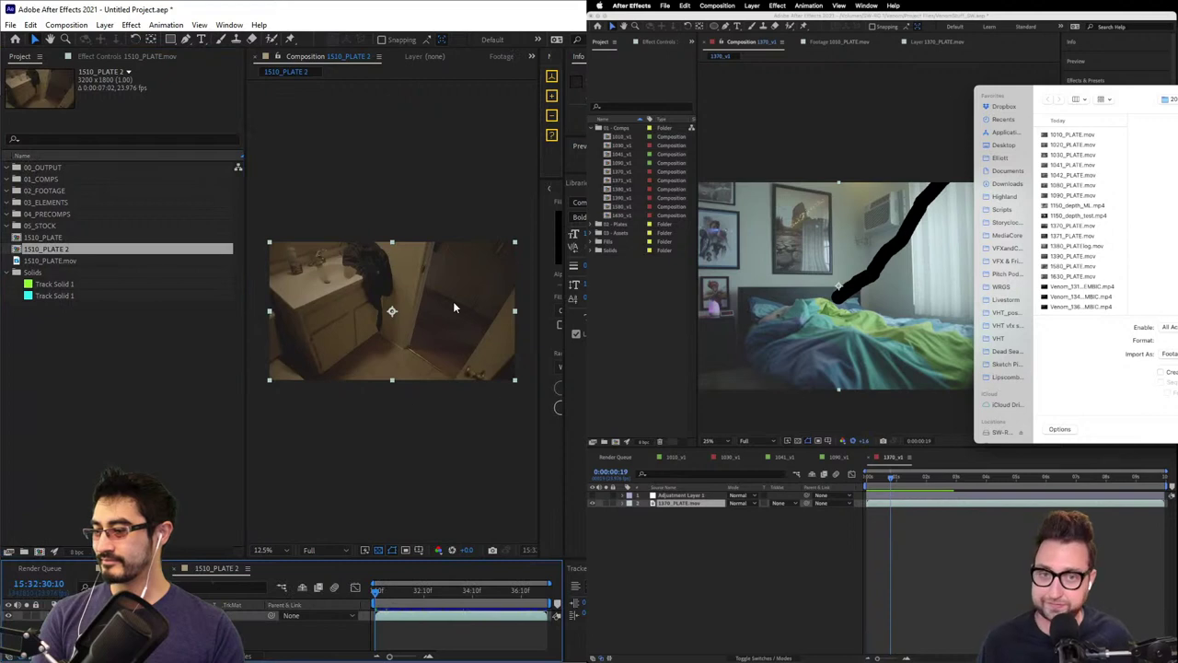
- At 15:32:31:17 in 1510_PLATE 2, choose the Pen tool and add a black solid above the plate
drag(401, 589, 408, 621)
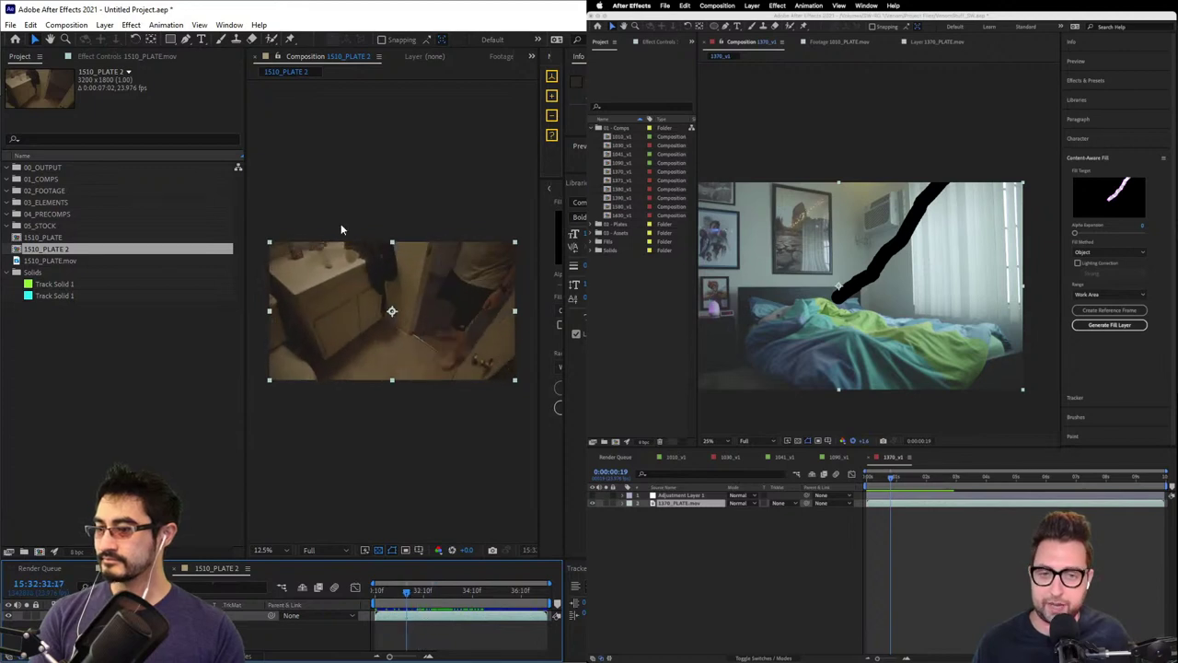
click(185, 41)
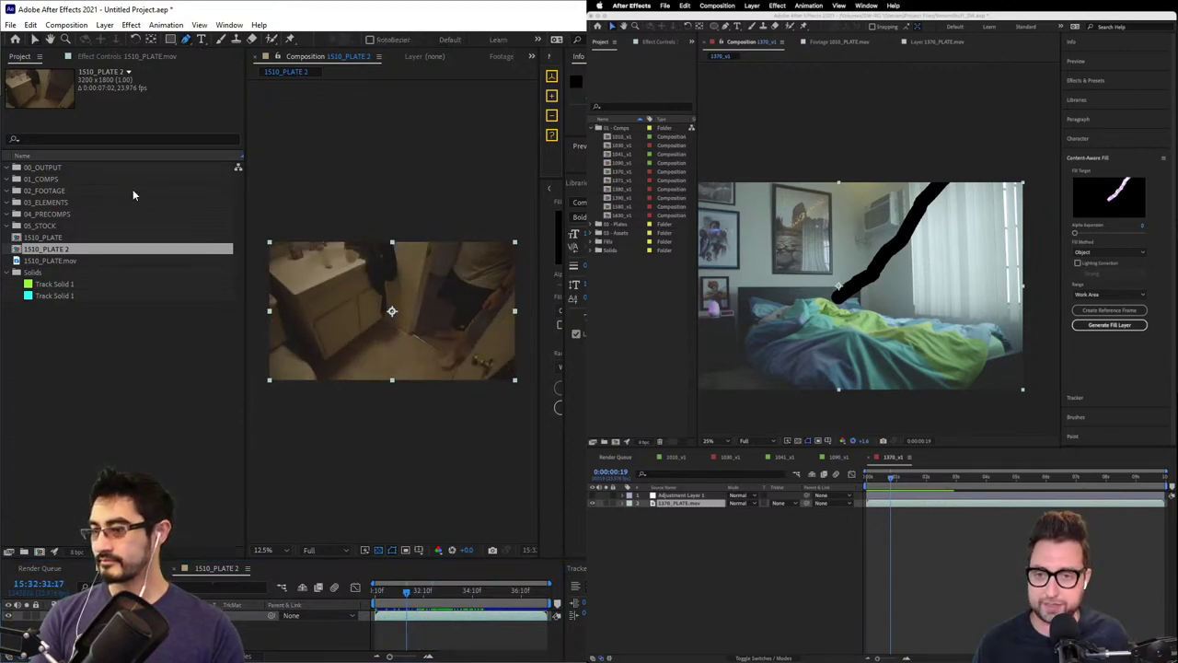
click(107, 25)
mouse_move(114, 42)
click(315, 53)
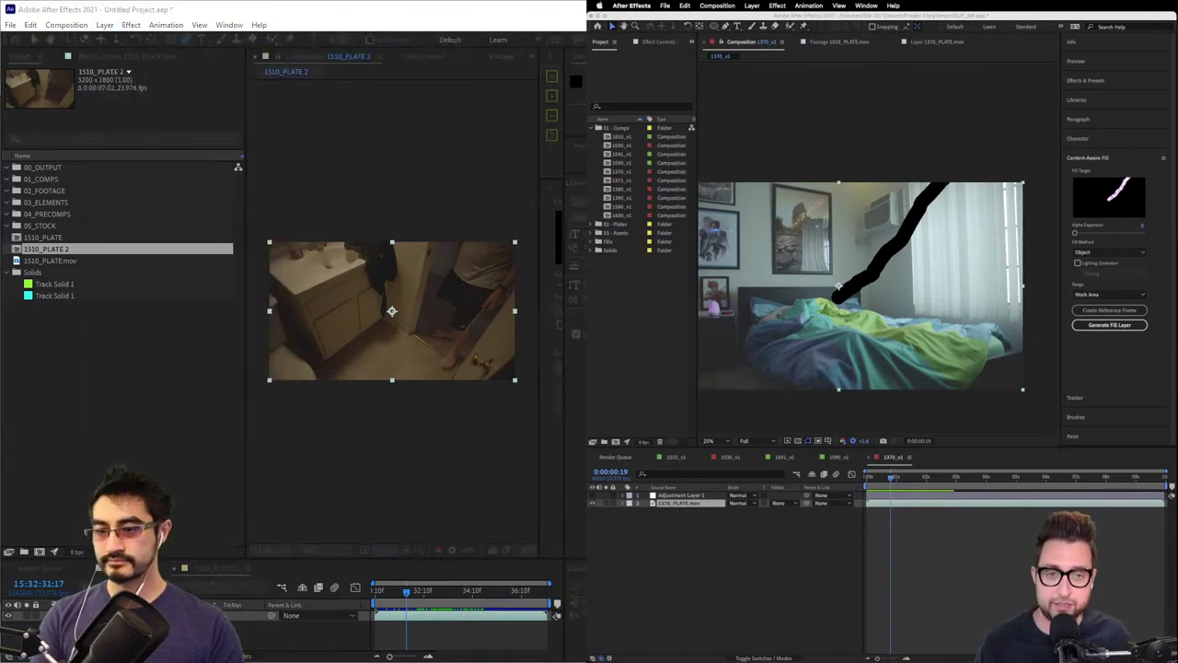
click(314, 356)
click(467, 205)
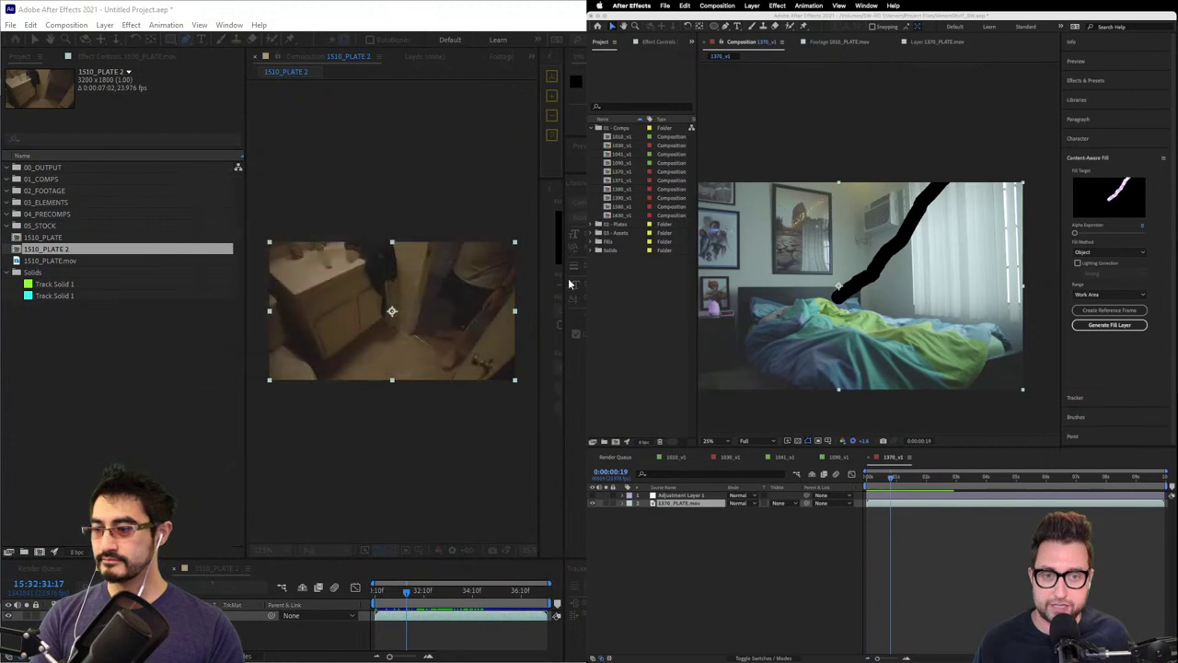
key(Return)
- Draw a closed pen mask on the black solid around the person in the doorway, and lower the solid's opacity
drag(460, 231, 451, 252)
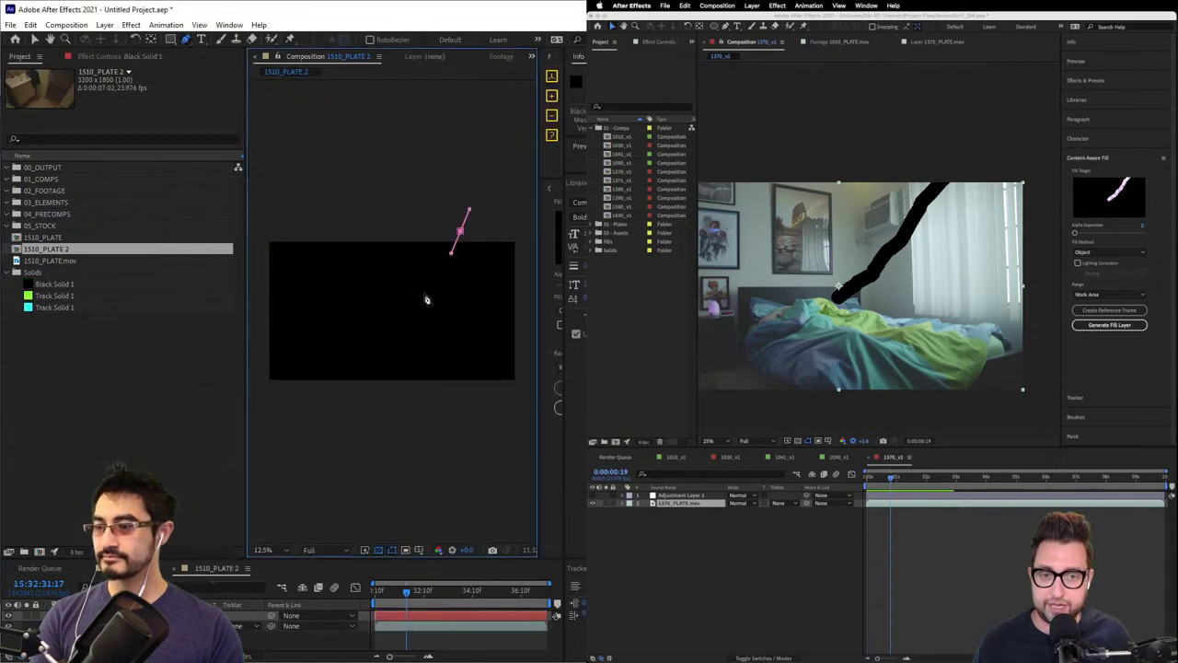
click(531, 243)
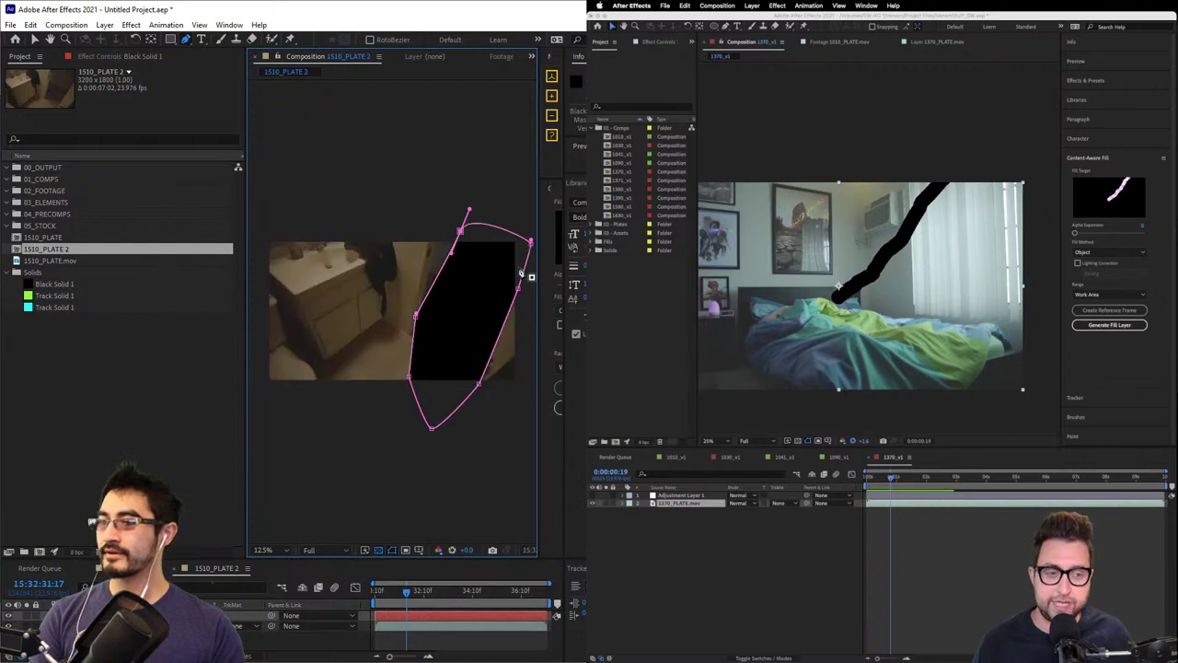
key(t)
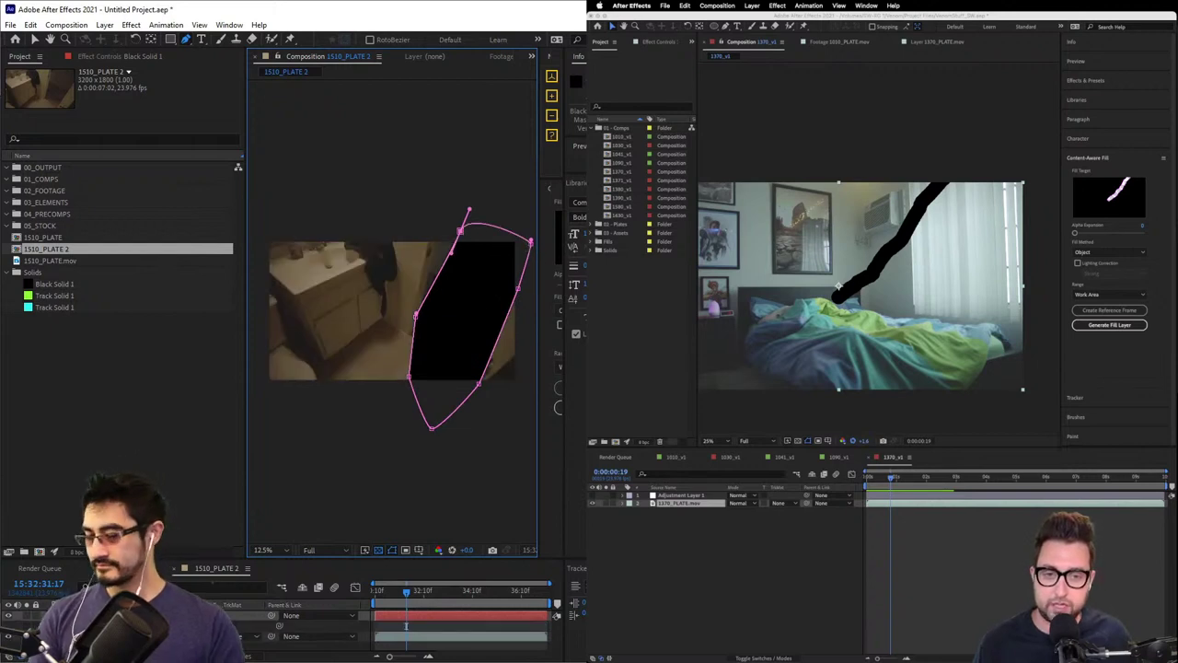
drag(165, 626, 106, 626)
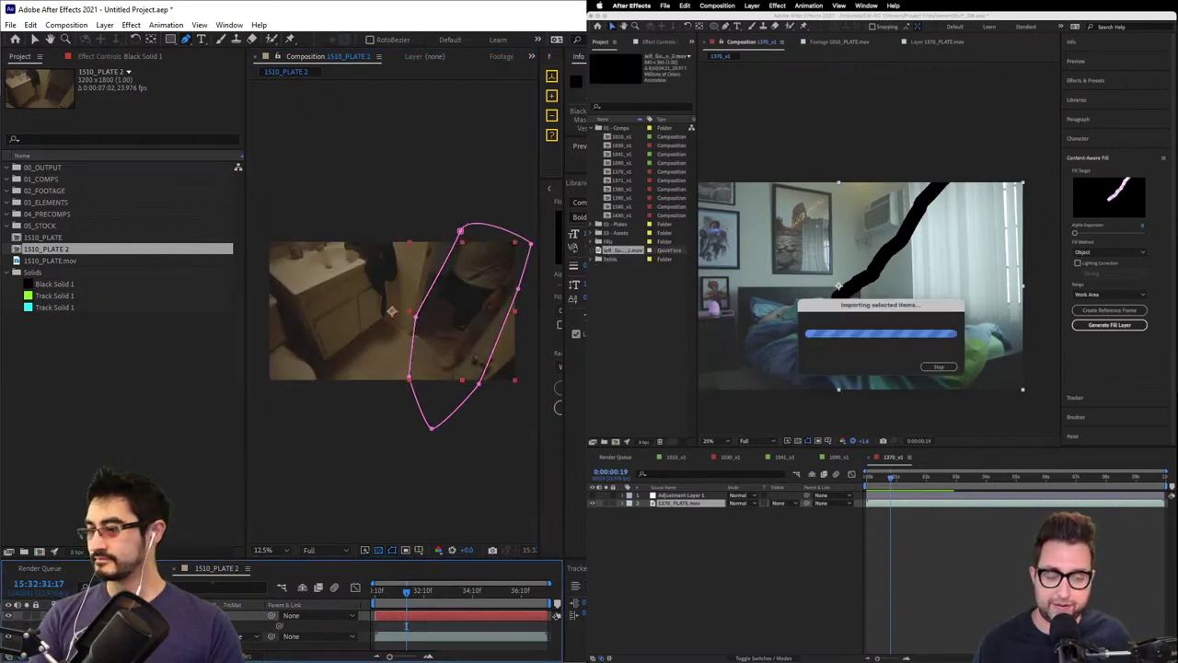
key(v)
click(462, 451)
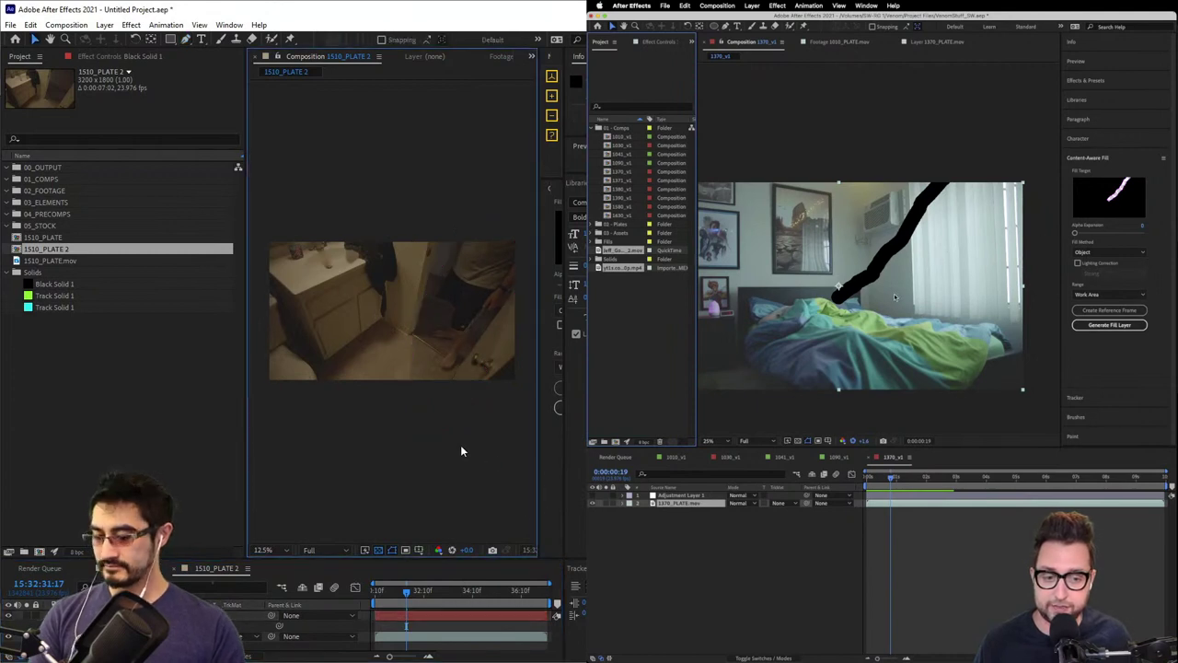
- Pull the lower points of the black solid's mask up toward the frame edge, and open the imported .mp4 clip
click(639, 317)
click(138, 615)
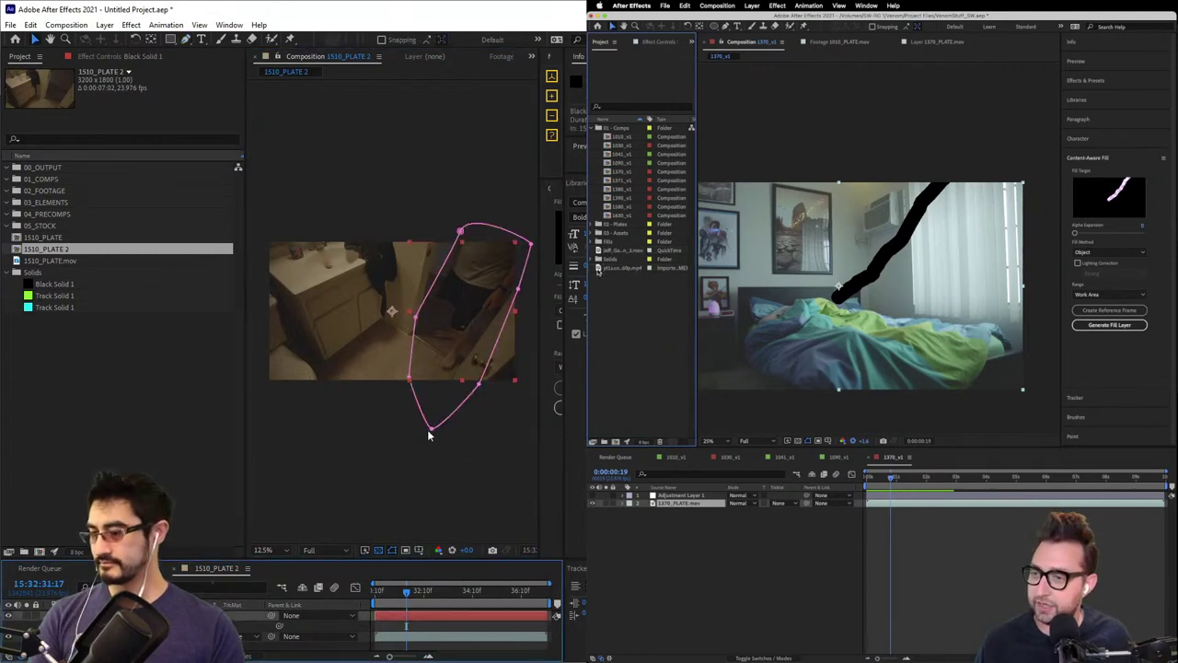
click(598, 267)
drag(427, 430, 413, 352)
double_click(603, 267)
click(442, 360)
drag(717, 421, 800, 423)
drag(477, 386, 478, 359)
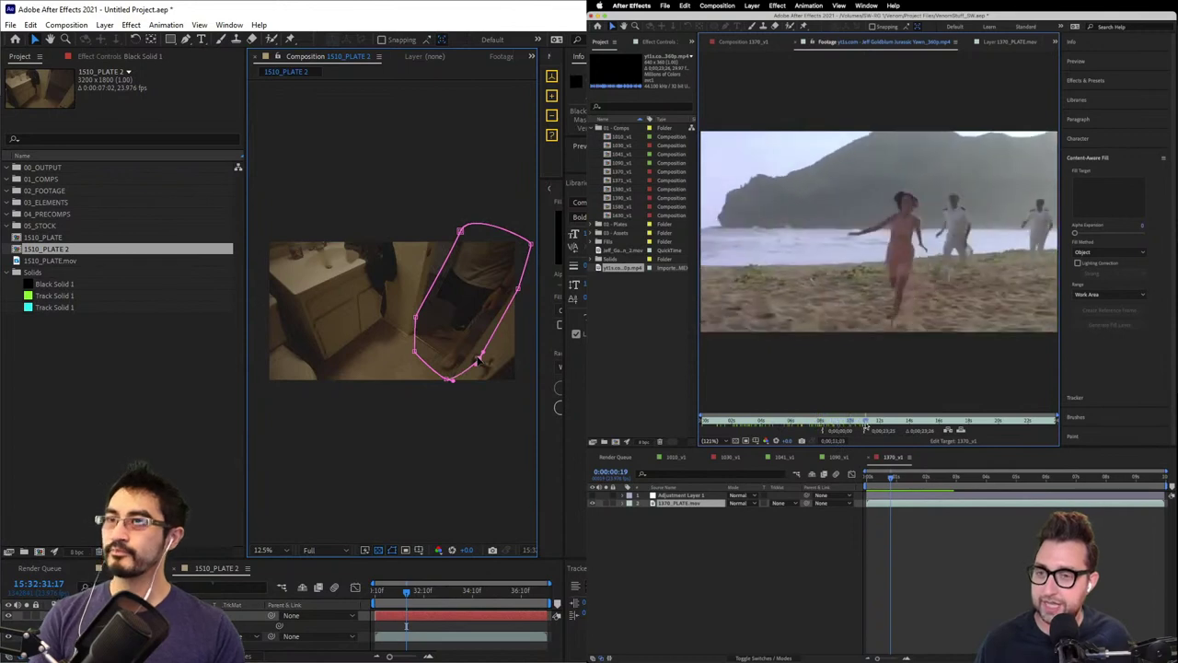
- Scrub the beach clip to 0;00;16;29, and inspect the lower part of the doorway mask up close
key(period)
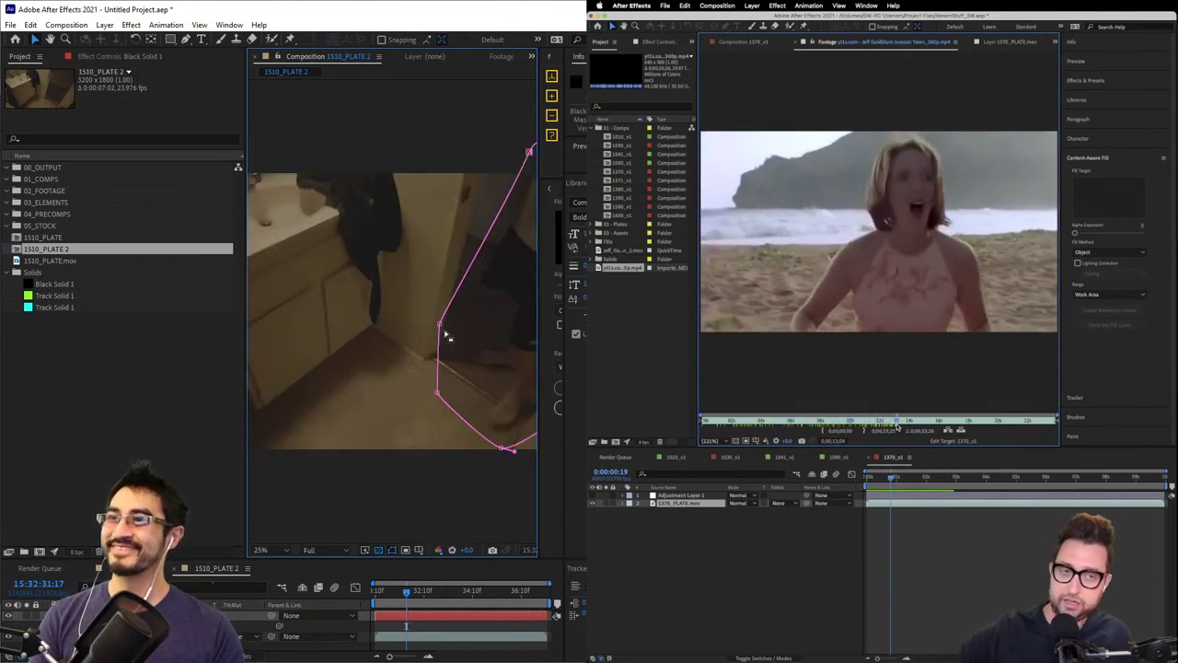
key(comma)
drag(898, 426, 913, 426)
drag(448, 331, 408, 286)
drag(913, 425, 954, 429)
key(period)
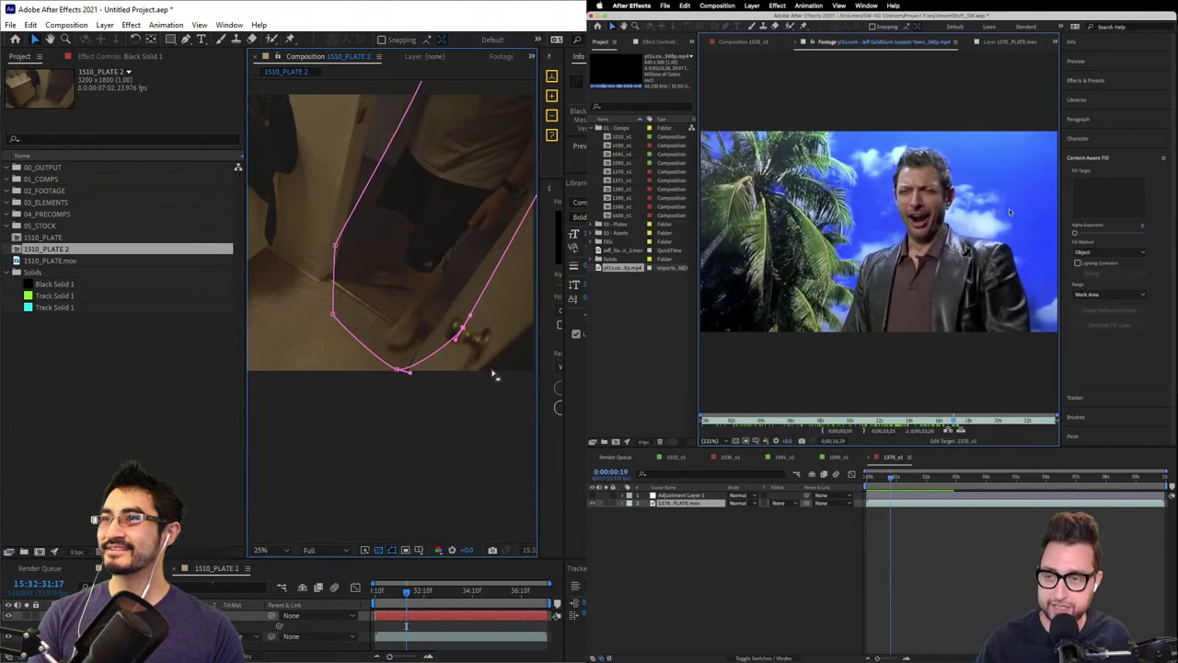
- Keyframe the black solid's mask path at 15:32:31:17, and shift the whole mask to the right at 15:32:30:10
scroll(495, 375, down, 1)
key(m)
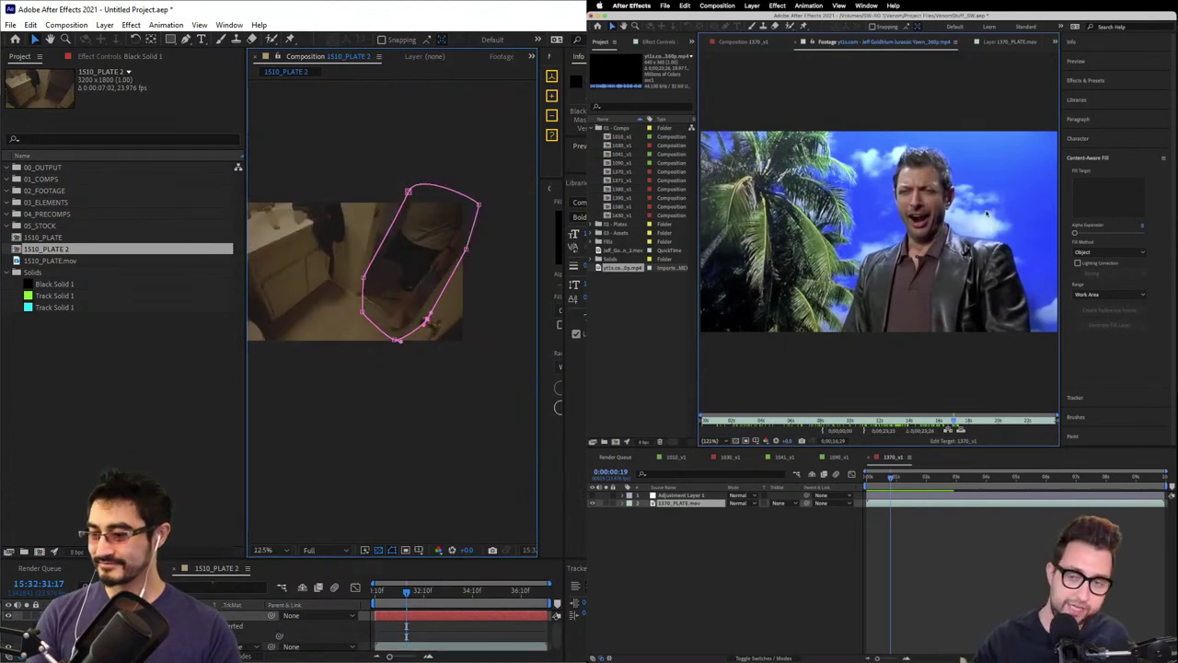
click(209, 637)
drag(408, 590, 368, 612)
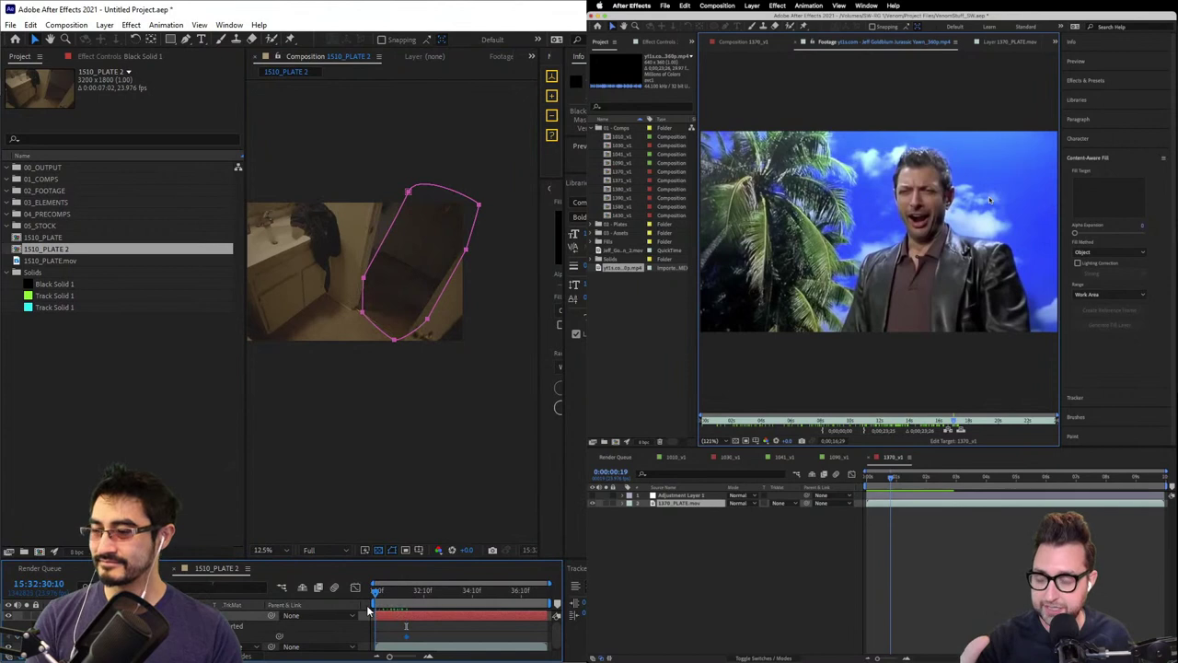
double_click(425, 318)
drag(408, 329, 456, 334)
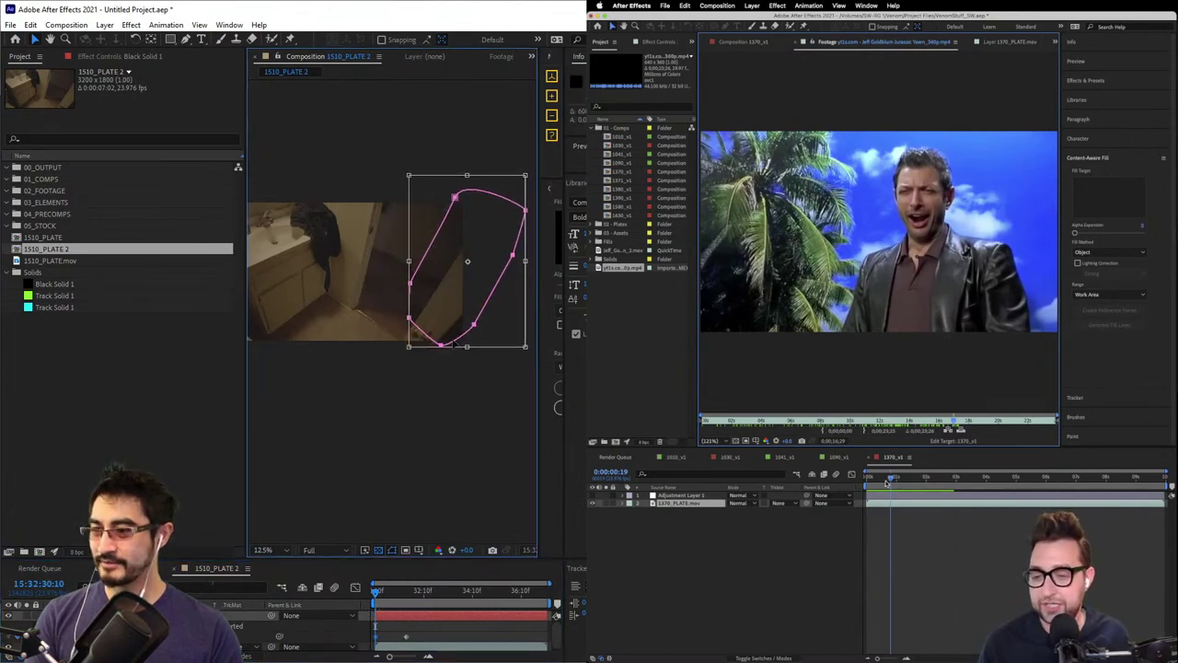
- At 15:32:32:10, move and rotate the mask to follow the person, and bring the beach clip back into view
drag(392, 594, 424, 592)
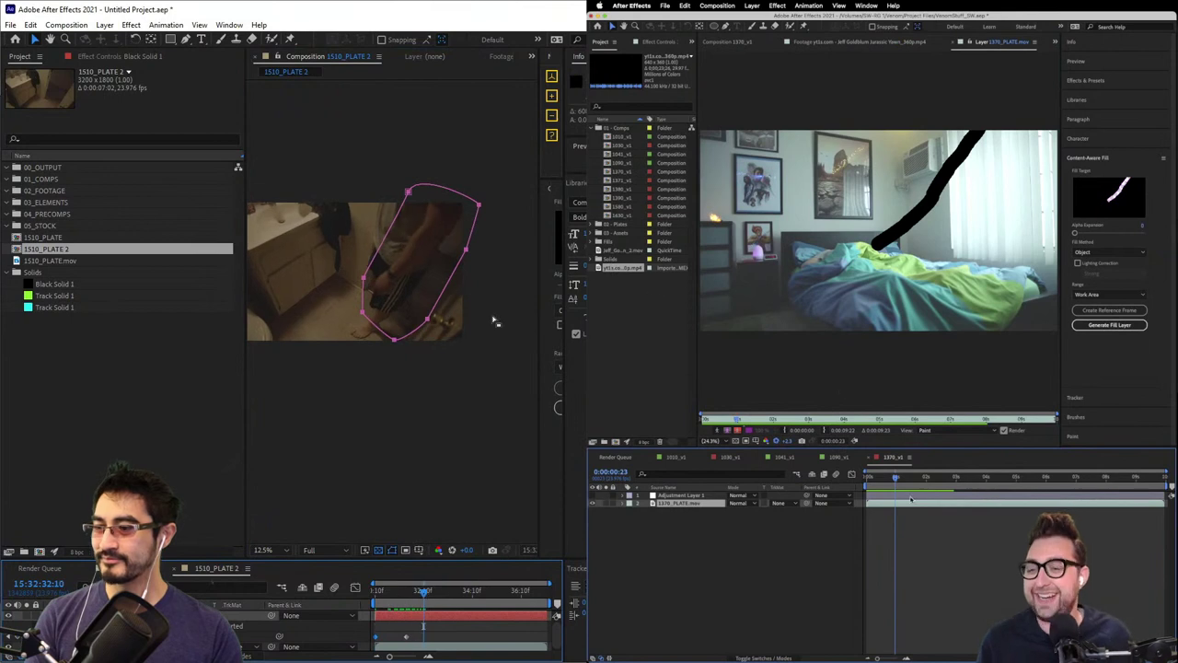
double_click(409, 192)
drag(406, 195, 384, 185)
double_click(599, 275)
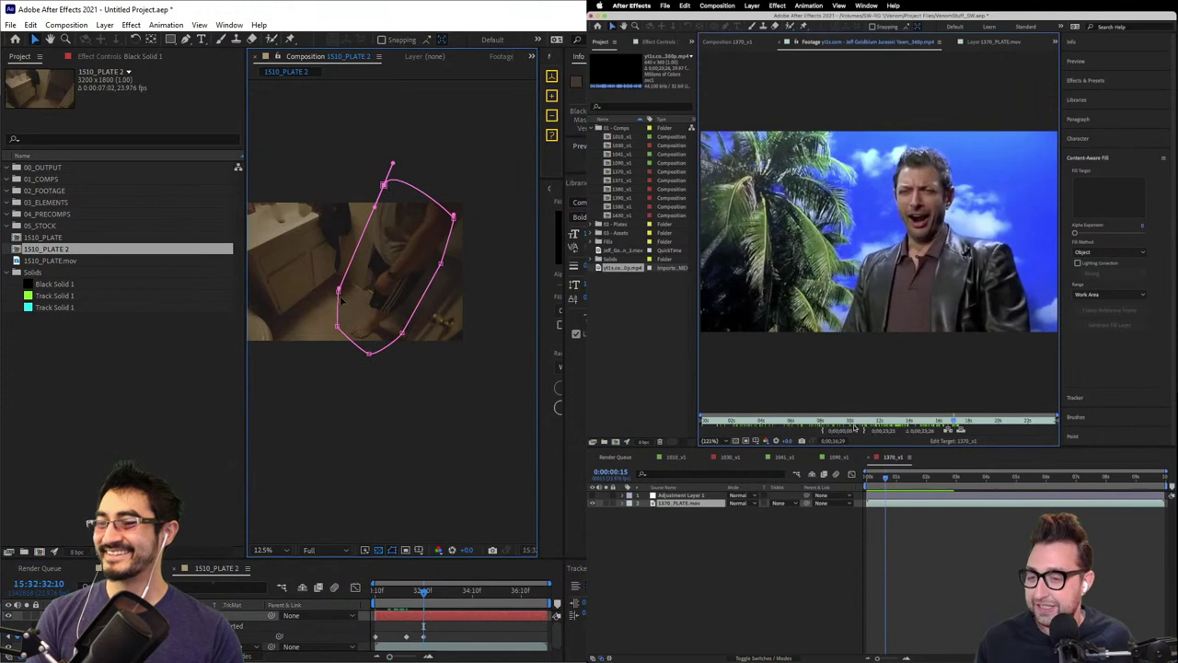
- Reshape the black solid's mask around the person by moving its individual points at 15:32:32:10 and 15:32:33:11
mouse_move(361, 275)
mouse_down()
mouse_move(337, 264)
mouse_move(365, 295)
mouse_up()
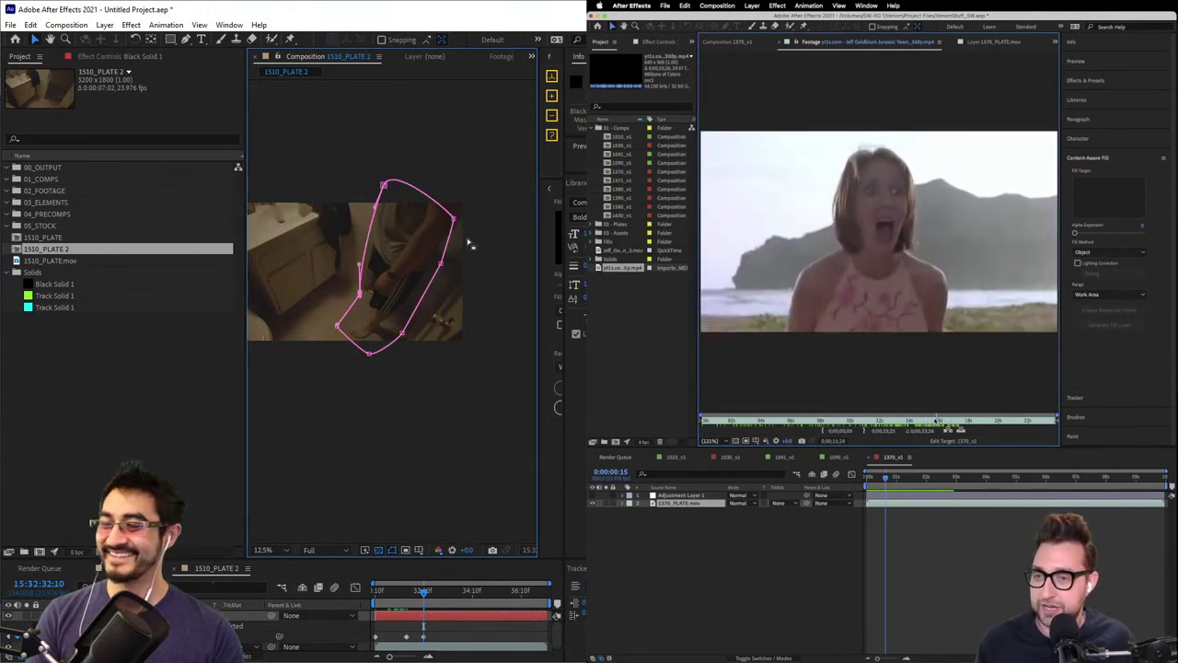
drag(454, 219, 480, 194)
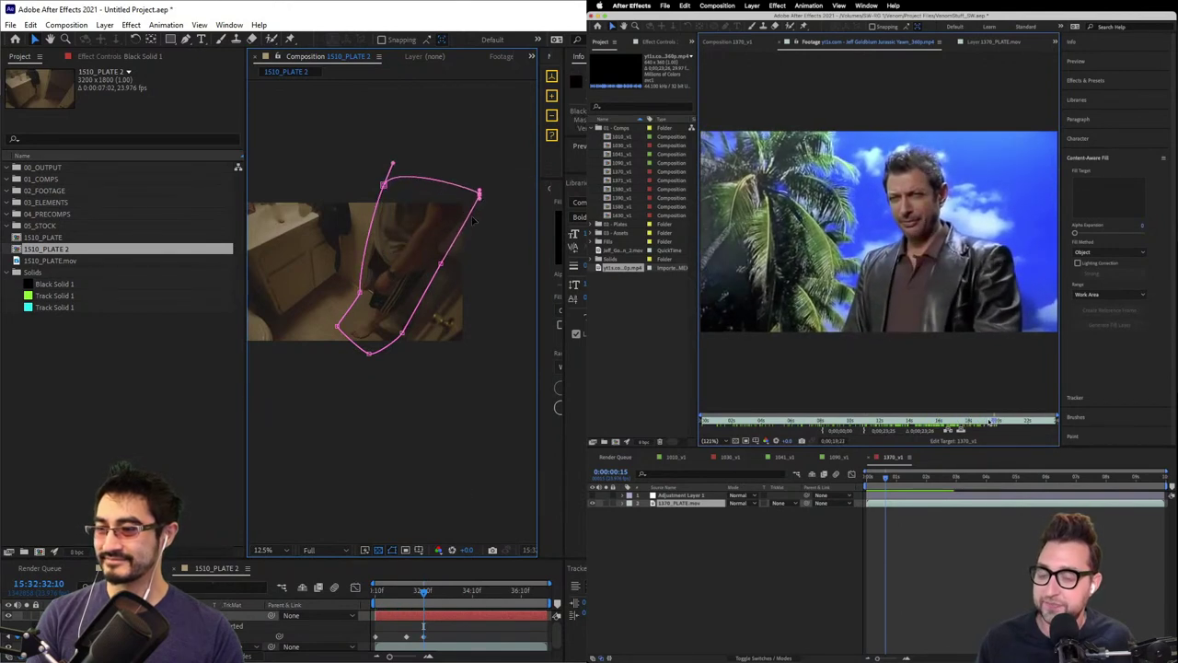
click(449, 593)
drag(448, 595, 450, 594)
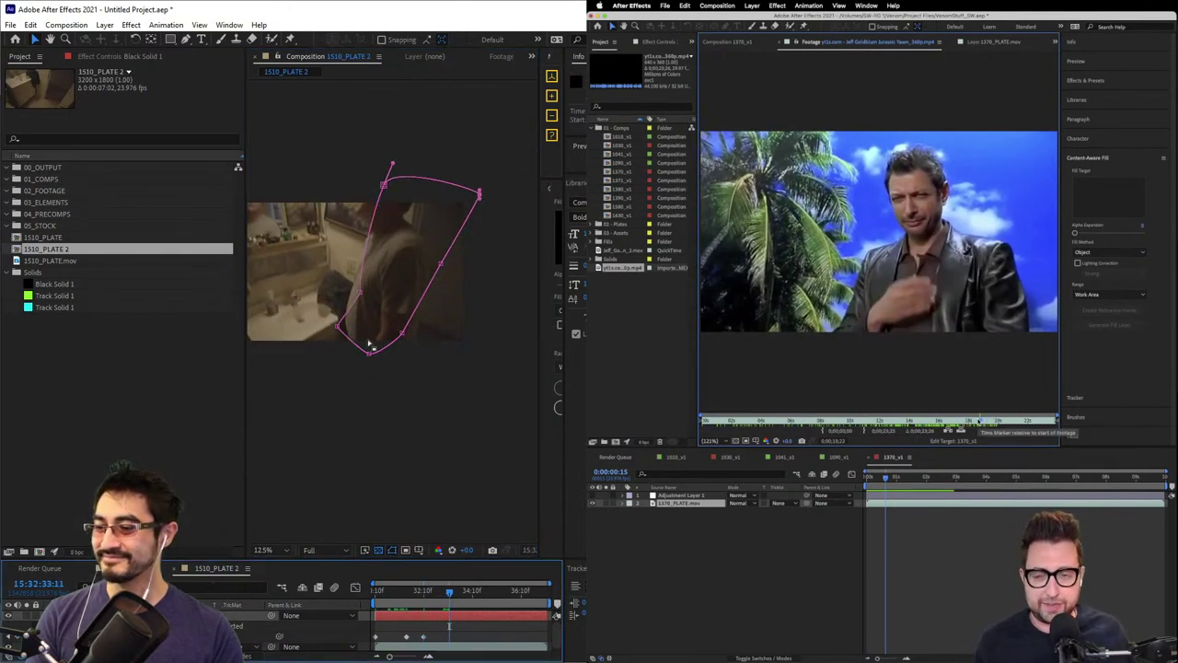
click(337, 342)
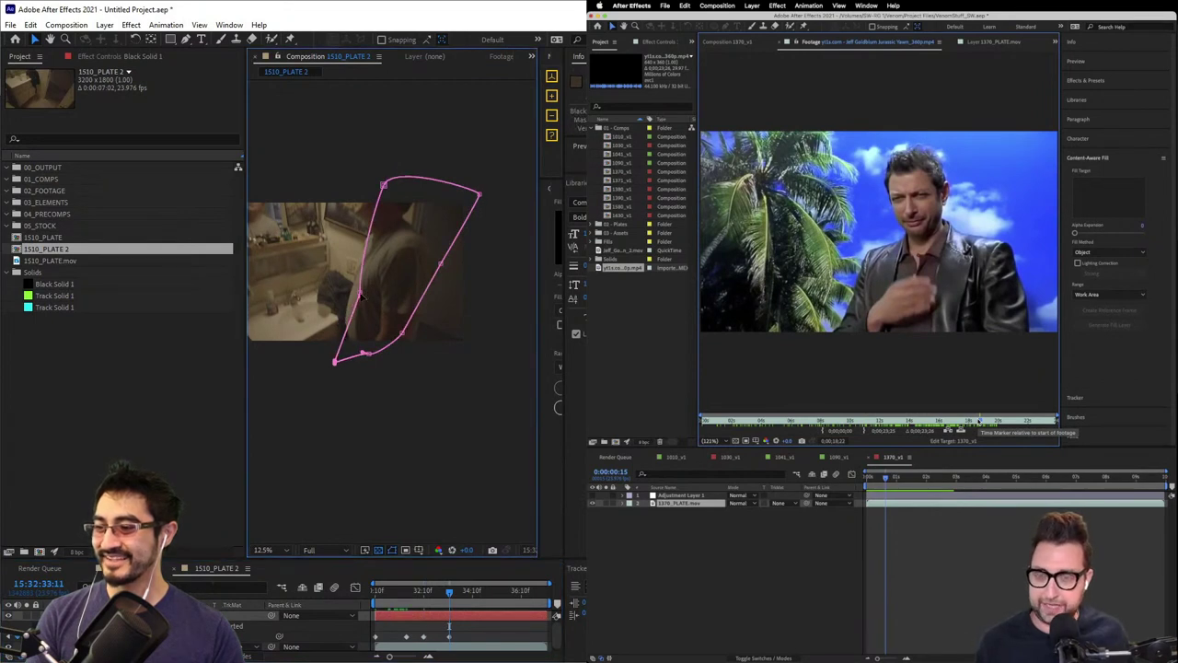
drag(362, 297, 337, 315)
mouse_move(385, 185)
mouse_down()
mouse_move(341, 192)
mouse_move(381, 182)
mouse_up()
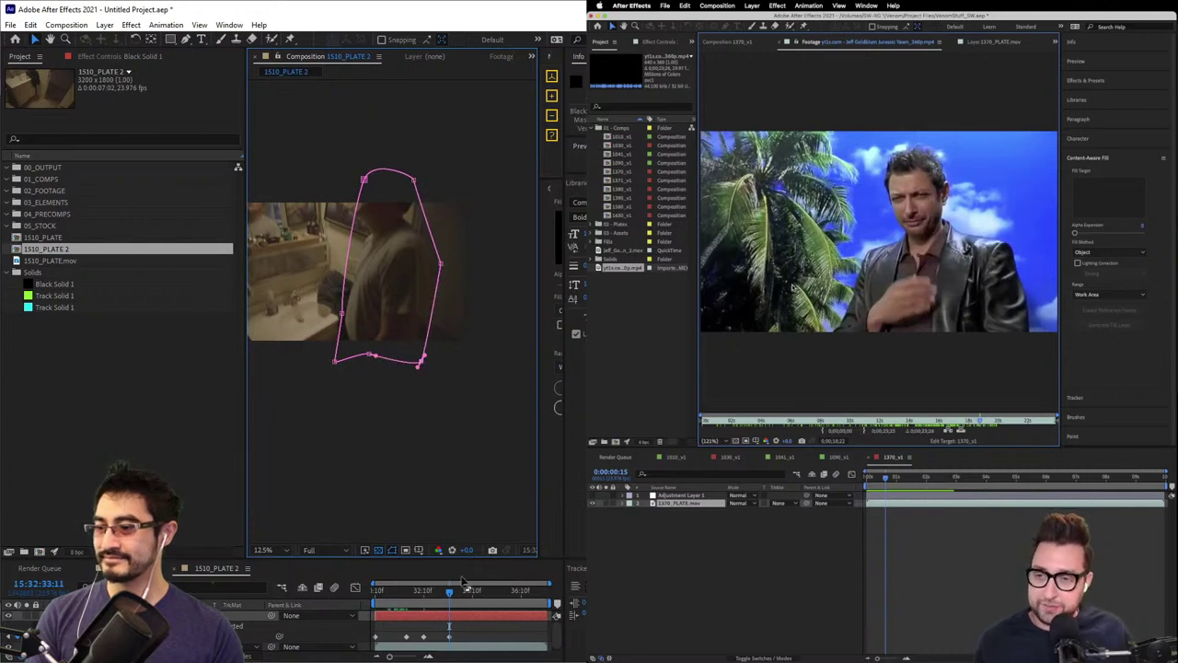
- At 15:32:34:06, shift the whole mask down and slightly to the left to cover the person
mouse_move(447, 595)
mouse_down()
mouse_move(435, 598)
mouse_move(469, 594)
mouse_up()
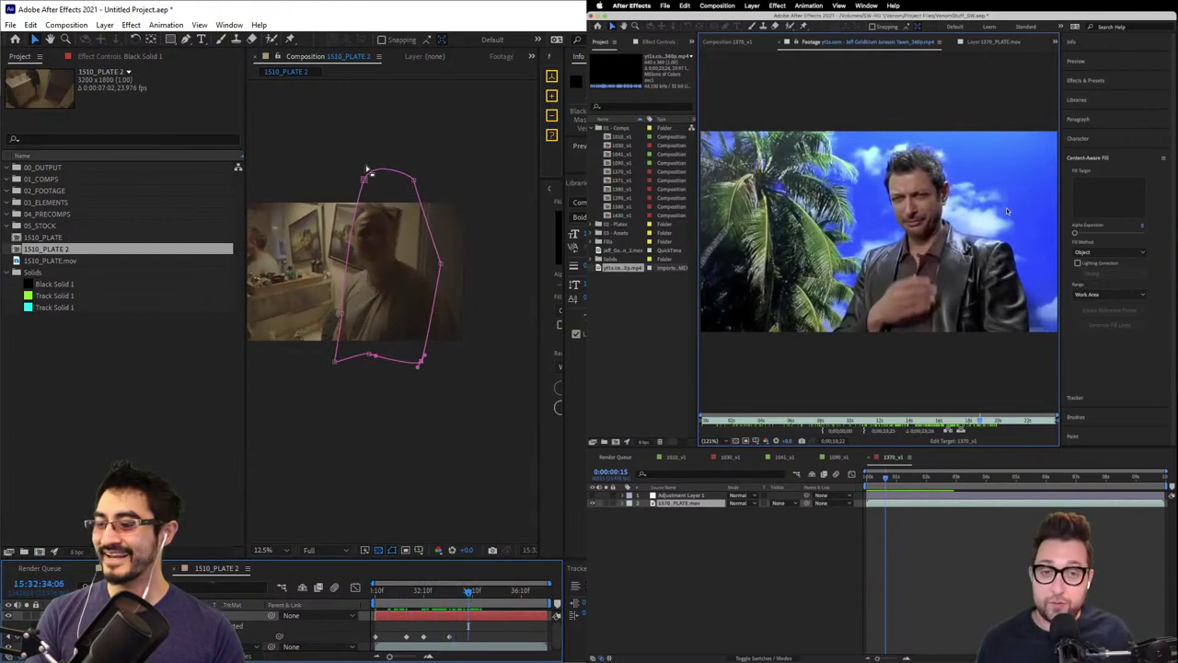
click(364, 180)
double_click(365, 179)
drag(385, 252, 376, 284)
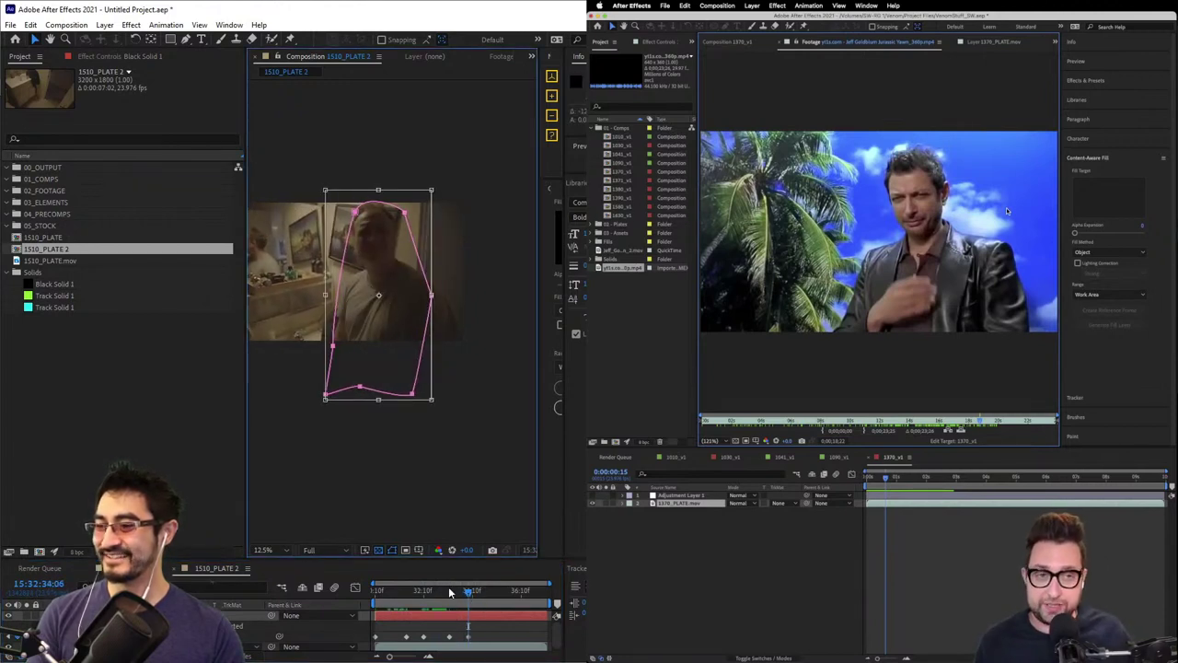
- At 15:32:35:12, rotate the mask slightly counterclockwise and move it down and left over the person
drag(475, 599, 499, 594)
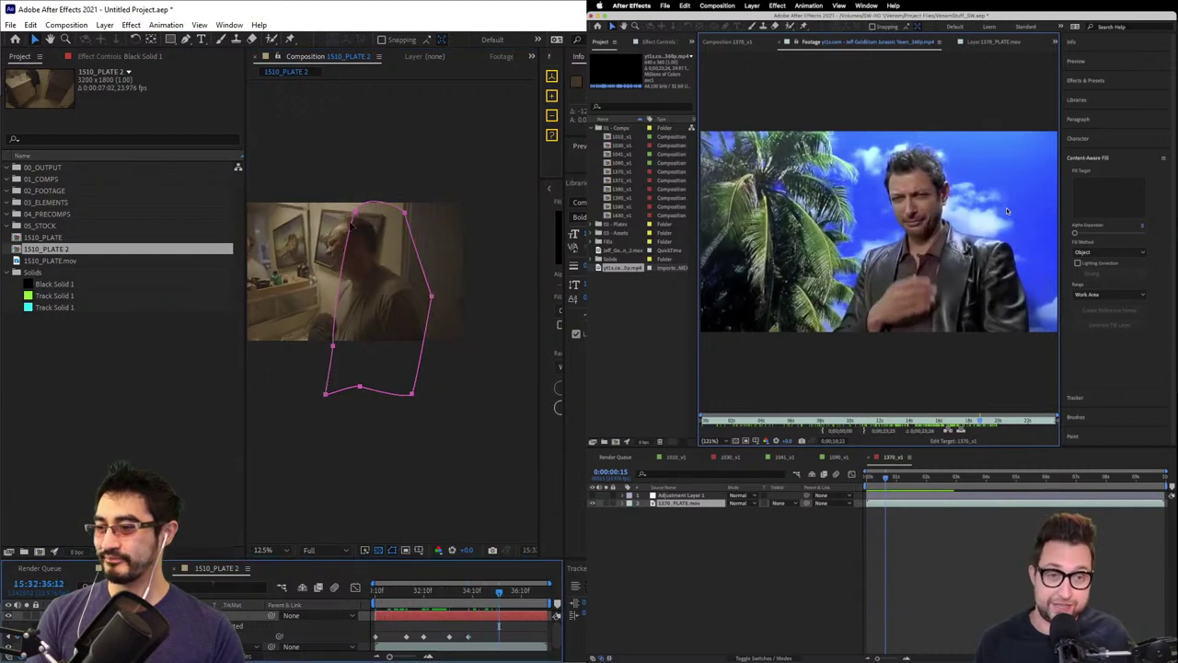
double_click(351, 224)
drag(440, 297, 438, 281)
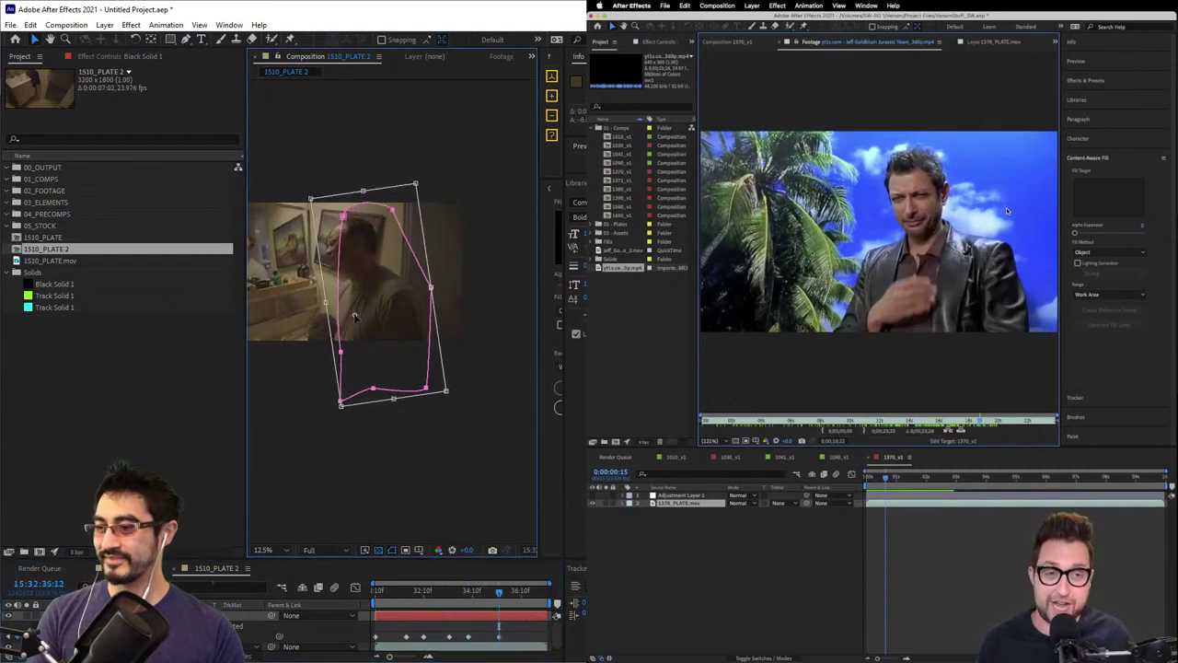
drag(391, 215, 377, 224)
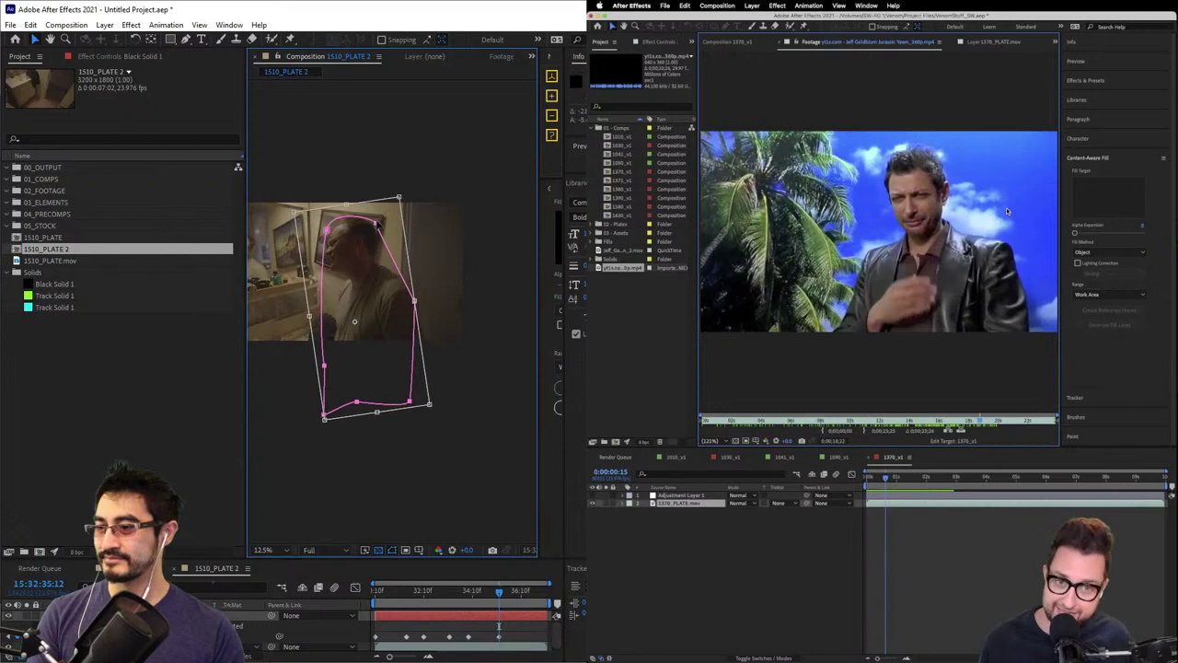
- At 15:32:36:14, shift the mask a little down and left, and adjust its upper-right point
drag(497, 584, 524, 589)
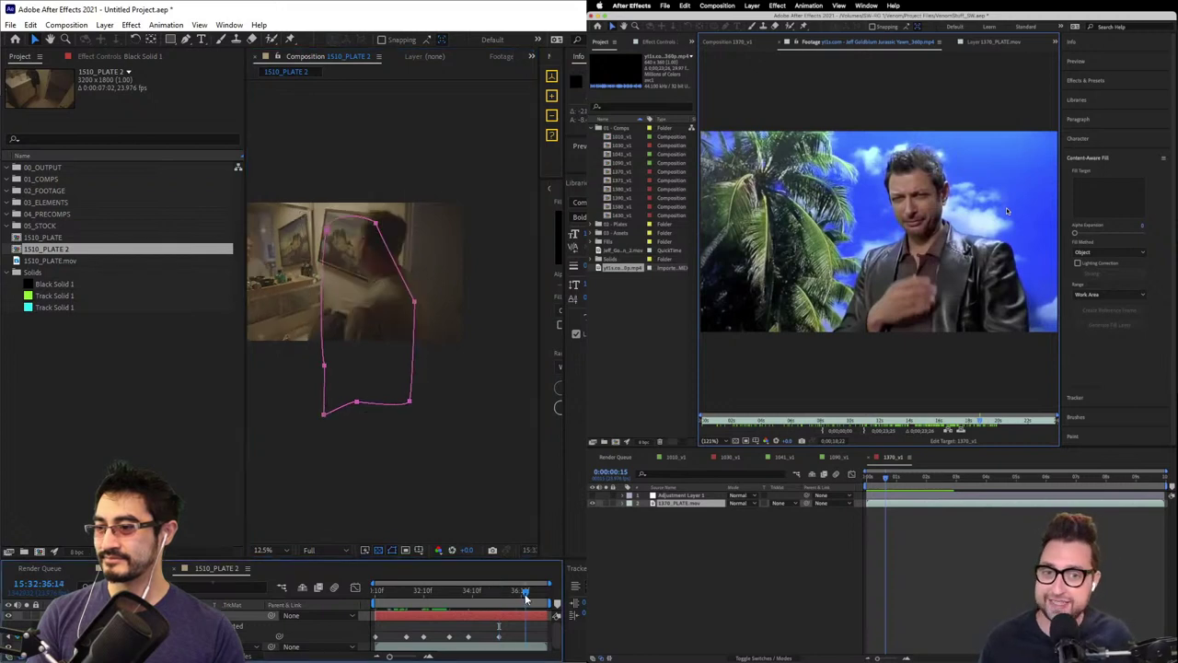
click(377, 226)
mouse_move(376, 226)
mouse_down()
mouse_move(380, 248)
mouse_move(365, 234)
mouse_up()
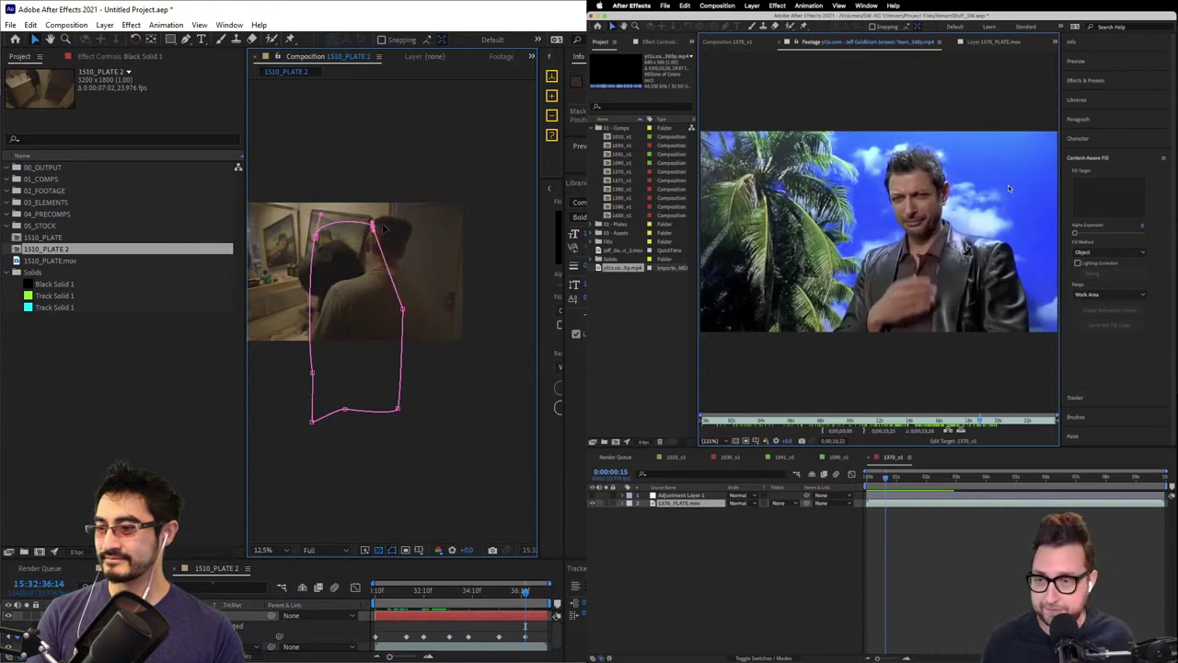
- At 15:32:37:11, move the whole mask right over the person, and check the Fill Method options for Content-Aware Fill
drag(531, 599, 558, 583)
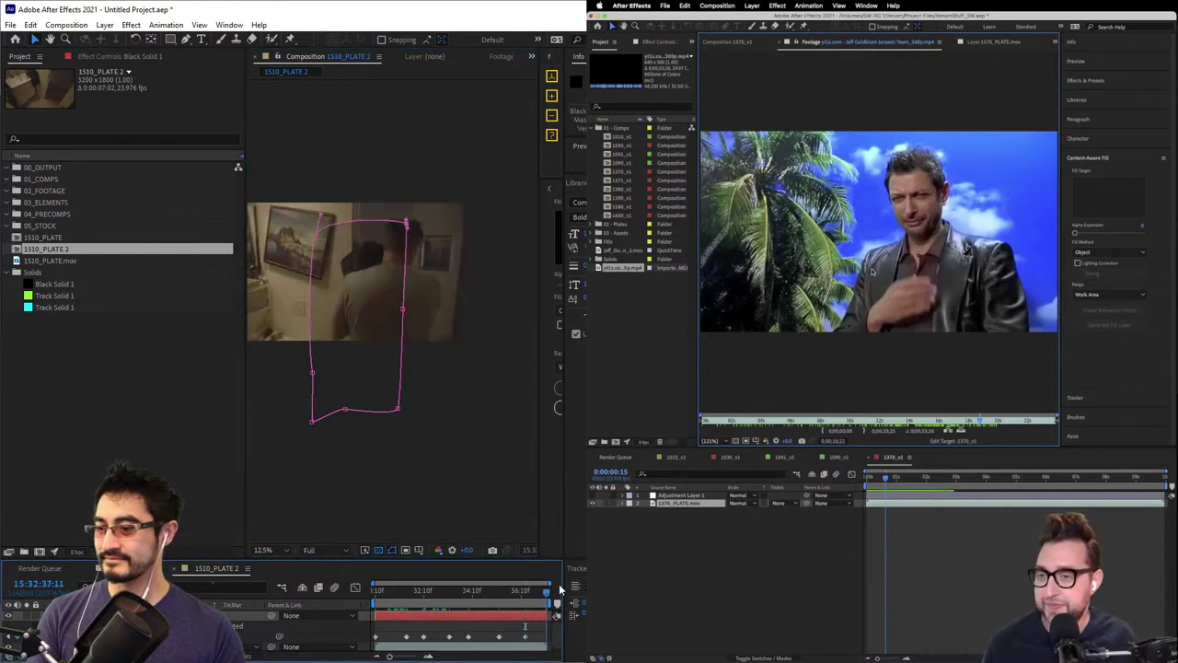
click(1114, 255)
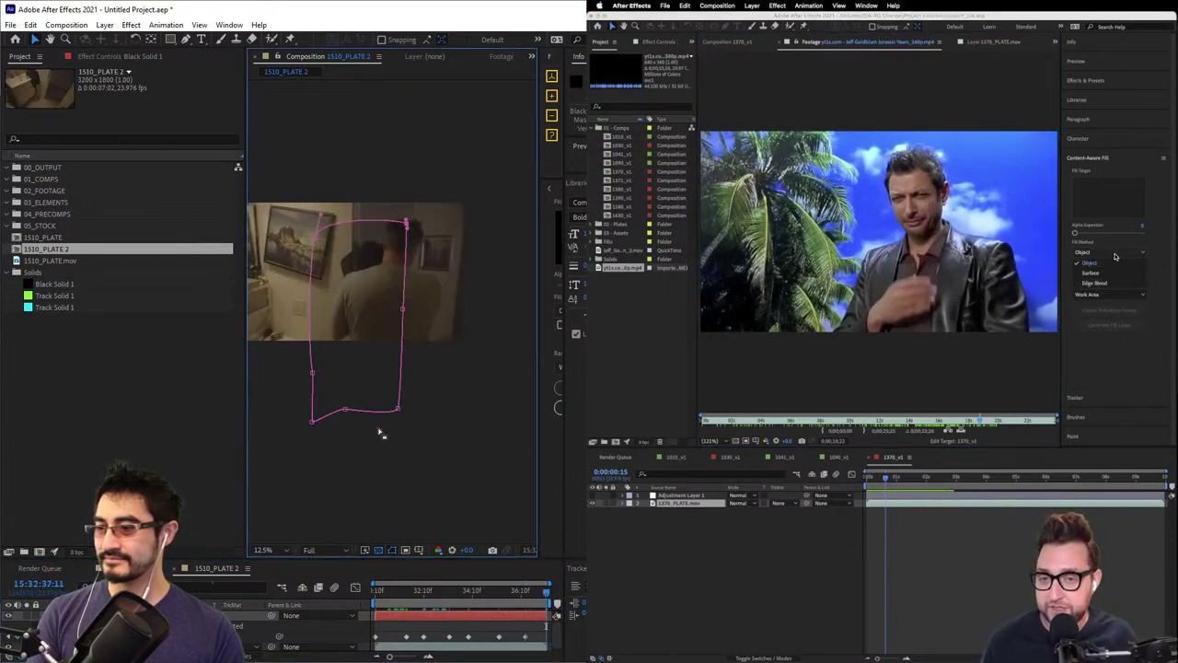
double_click(395, 408)
drag(382, 407, 398, 405)
click(1110, 243)
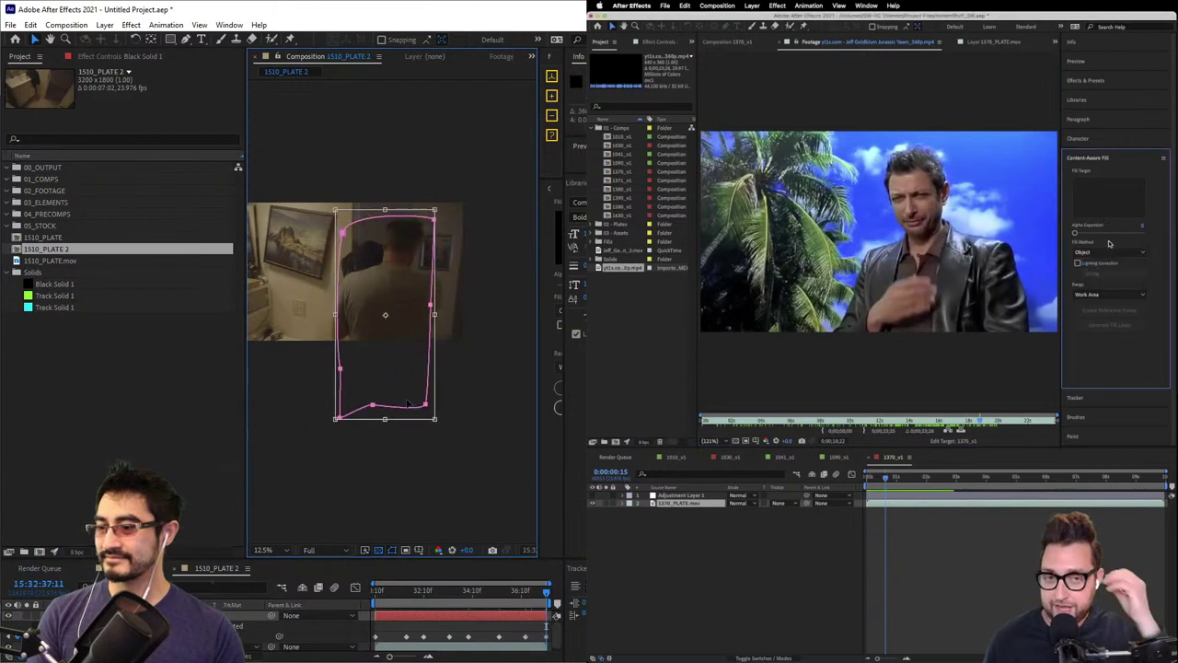
- Return to 15:32:30:10, raise the black solid's opacity so it hides the masked area, and open the QuickTime beach clip
click(473, 595)
drag(472, 594, 303, 593)
double_click(599, 250)
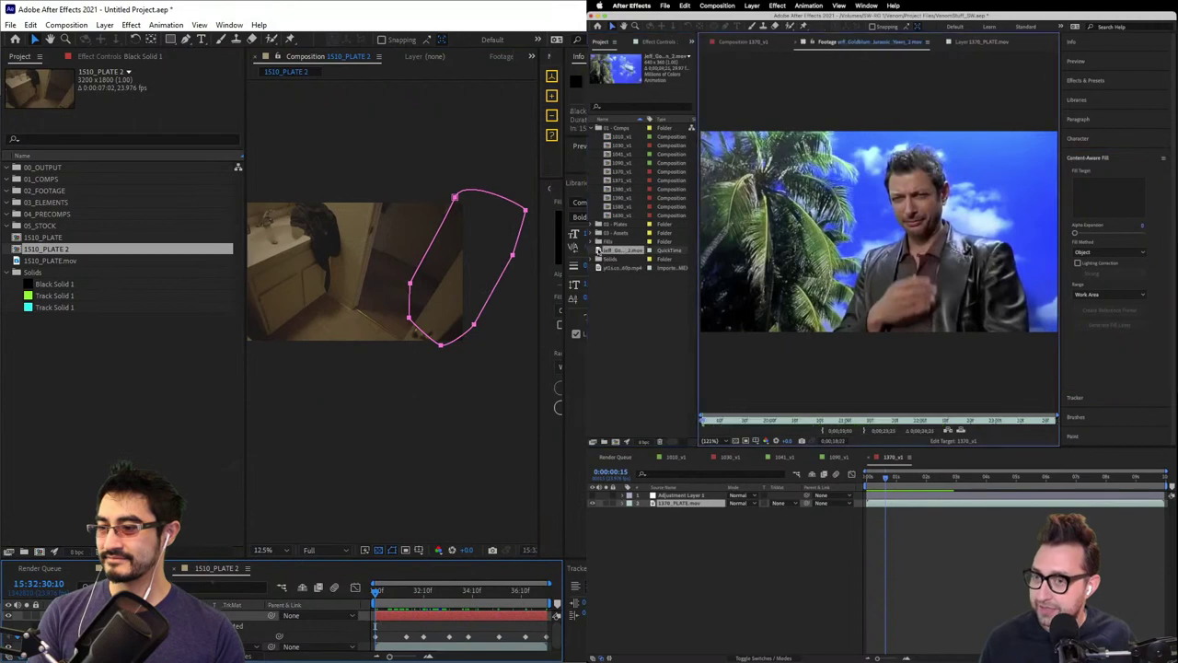
key(t)
drag(170, 626, 428, 617)
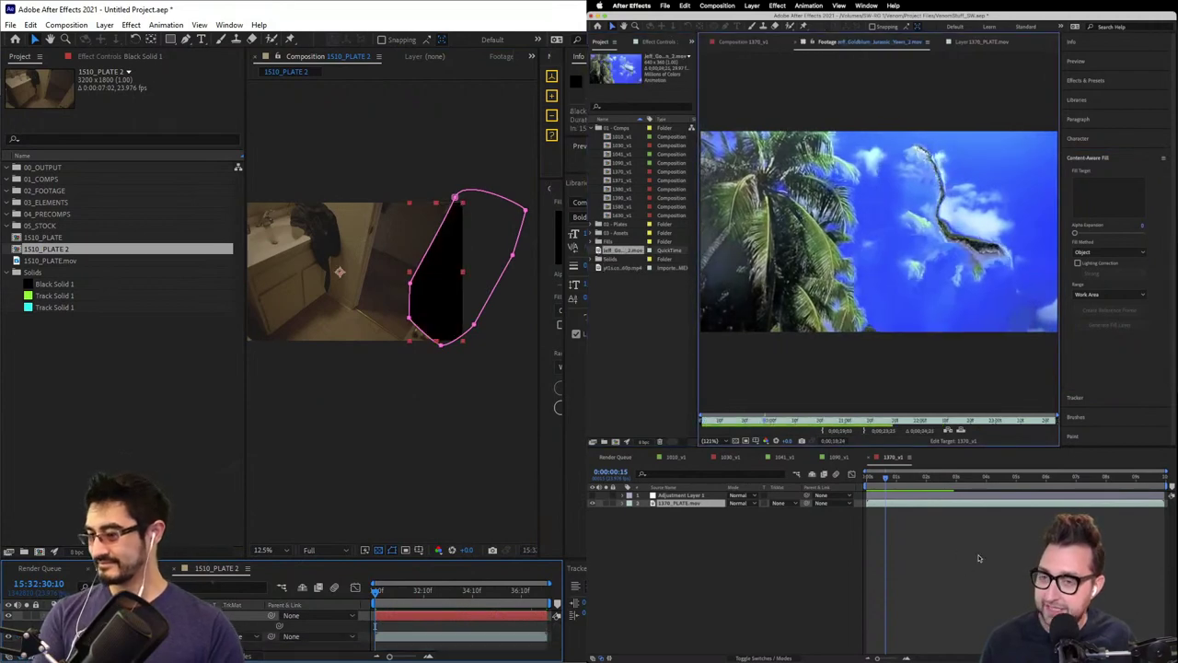
- Compare the 1510_PLATE and 1510_PLATE 2 compositions, and switch from Safari back to After Effects
click(130, 568)
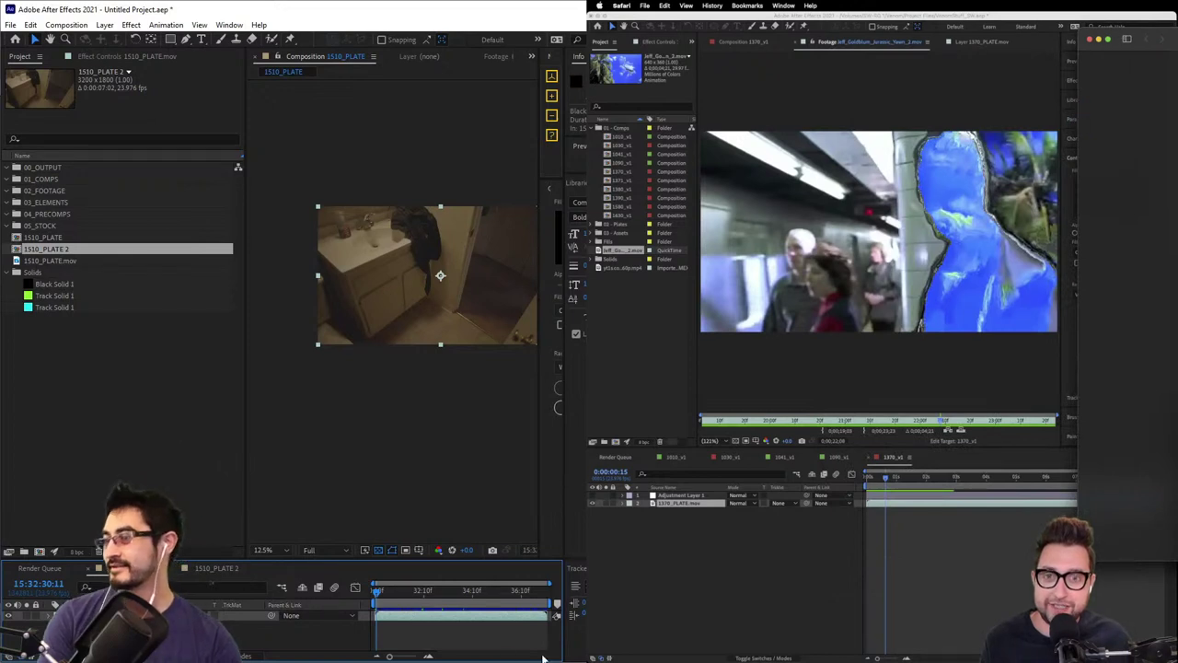
click(1076, 197)
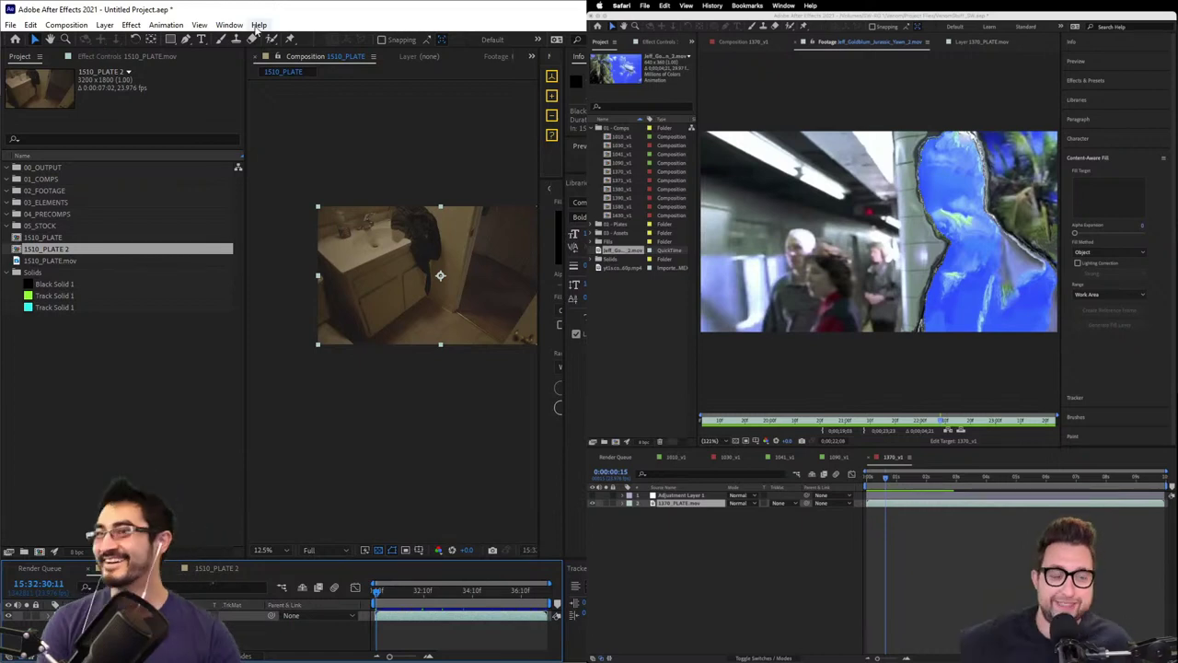
click(238, 313)
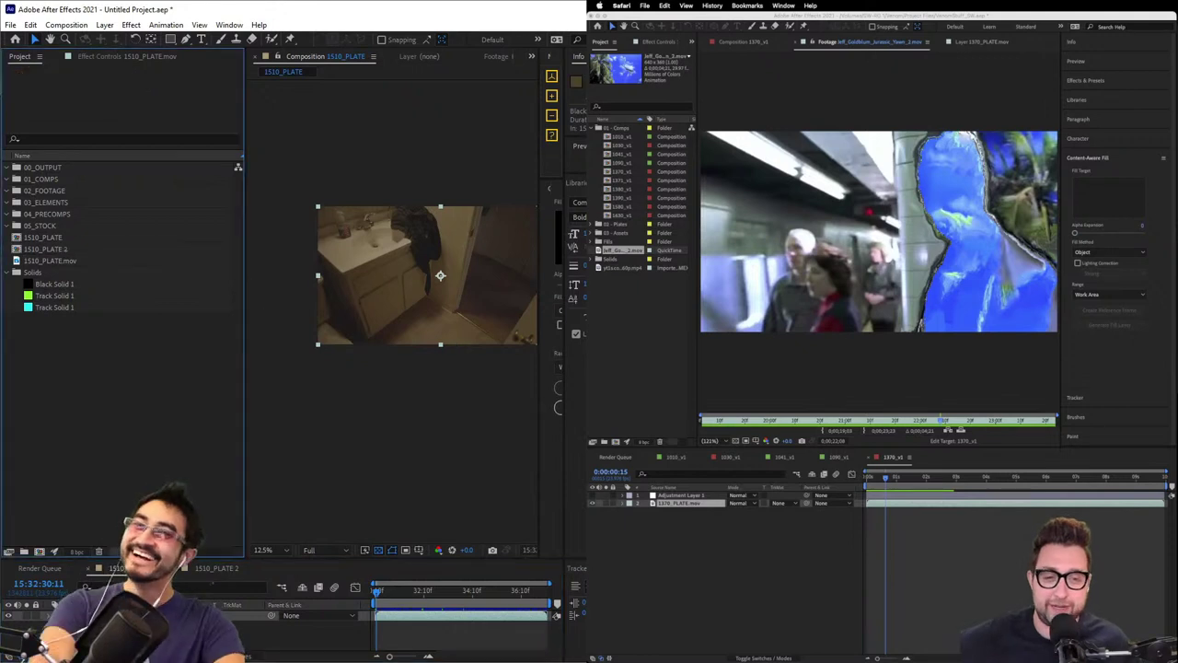
key(super+Tab)
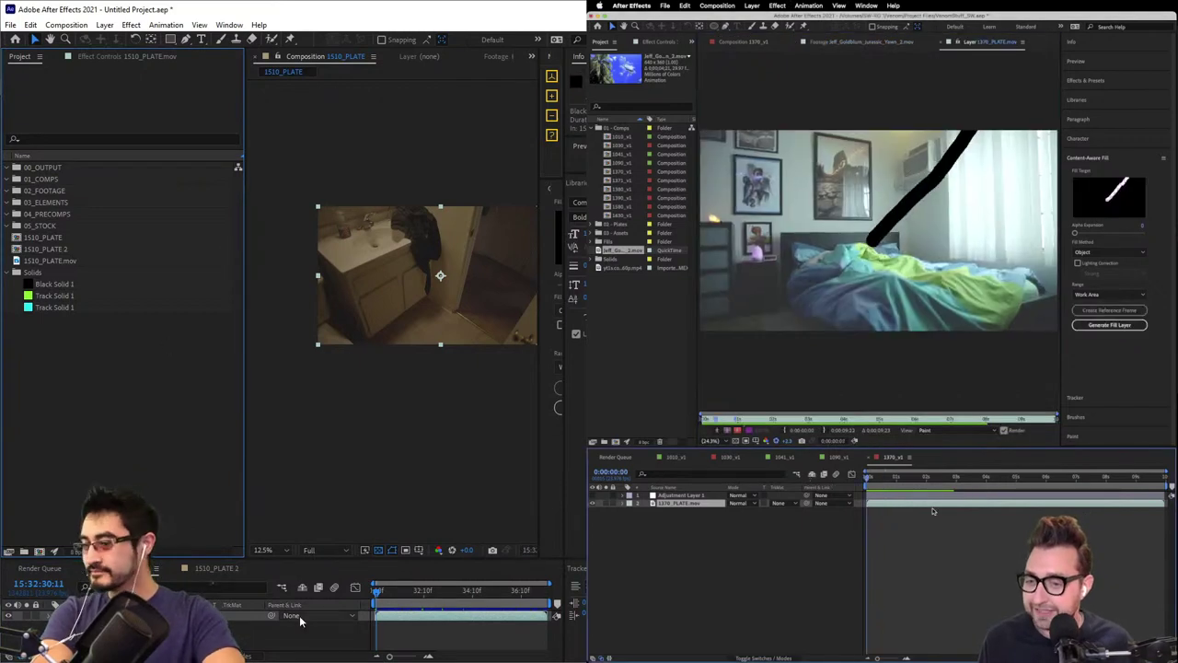
right_click(405, 319)
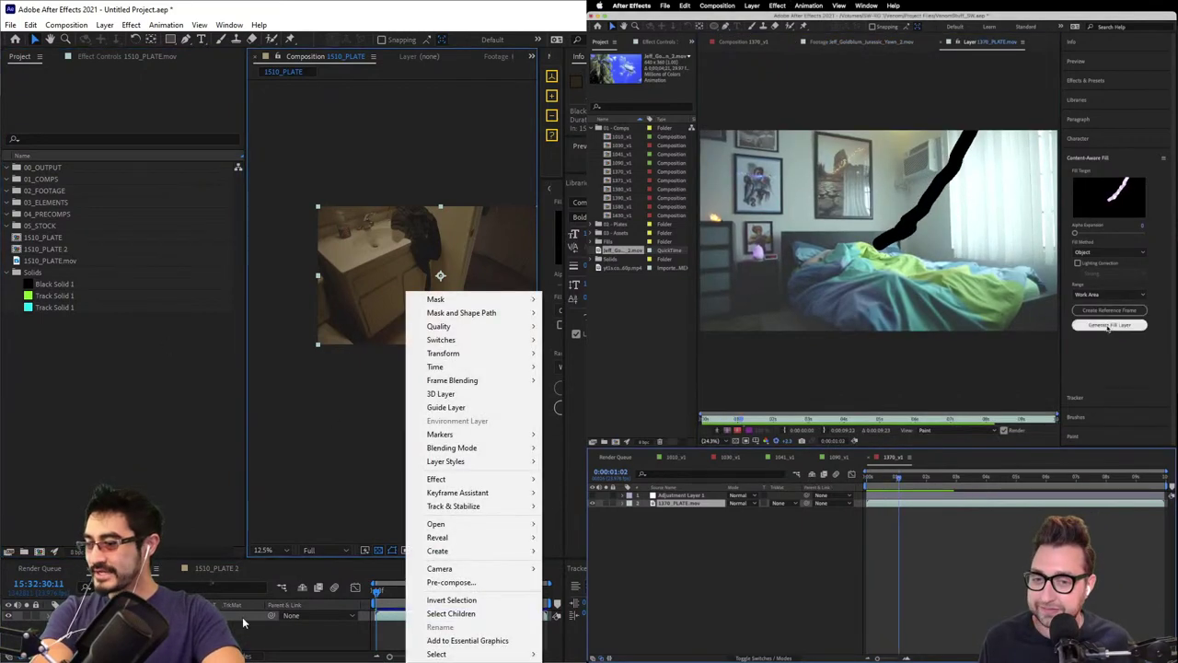
click(214, 600)
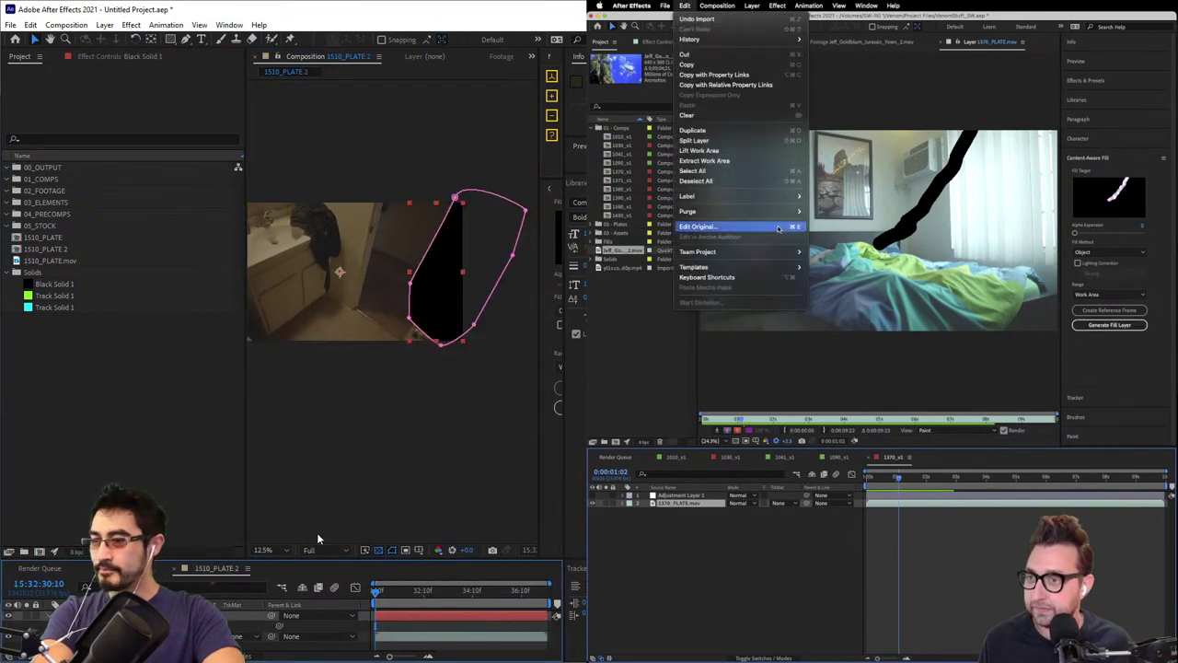
- Add 1510_PLATE 2 as the upper layer in the 1510_PLATE composition, and go to 15:32:30:10
double_click(64, 238)
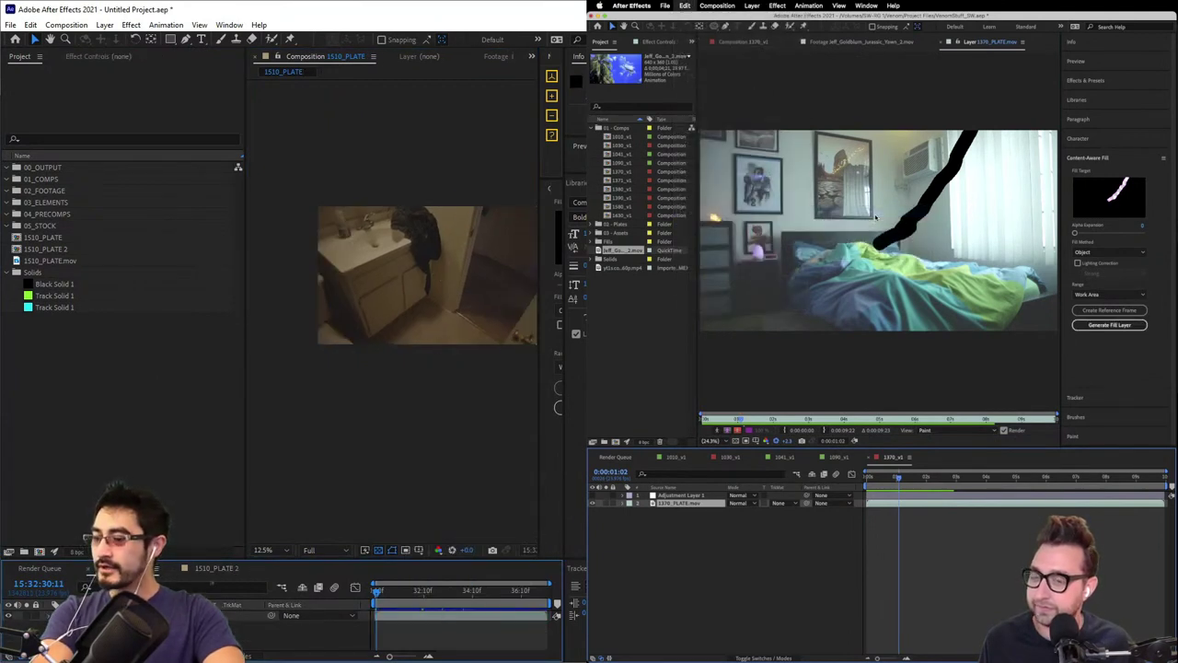
click(46, 249)
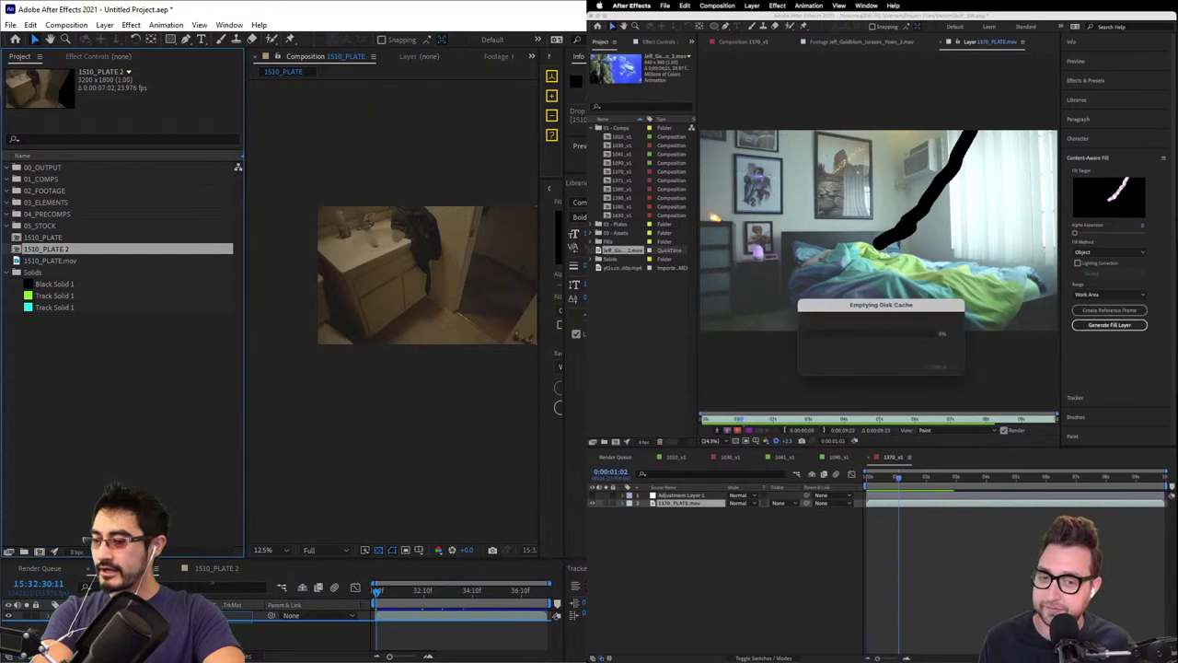
drag(46, 249, 72, 611)
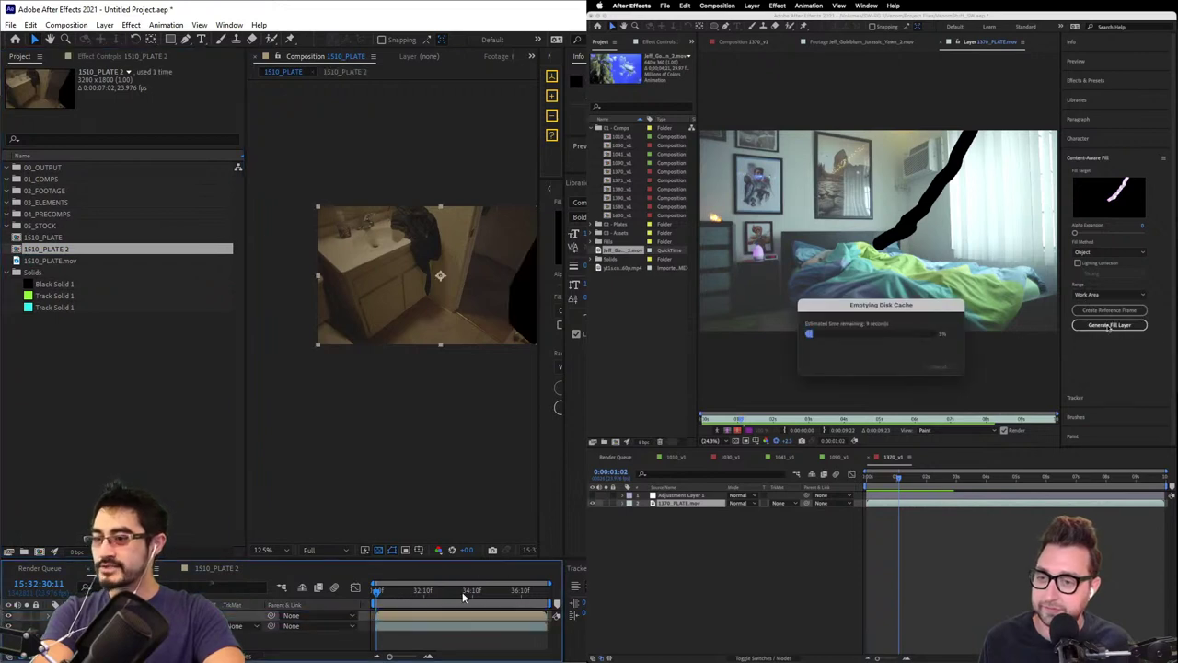
mouse_move(377, 593)
mouse_down()
mouse_move(479, 611)
mouse_move(370, 610)
mouse_up()
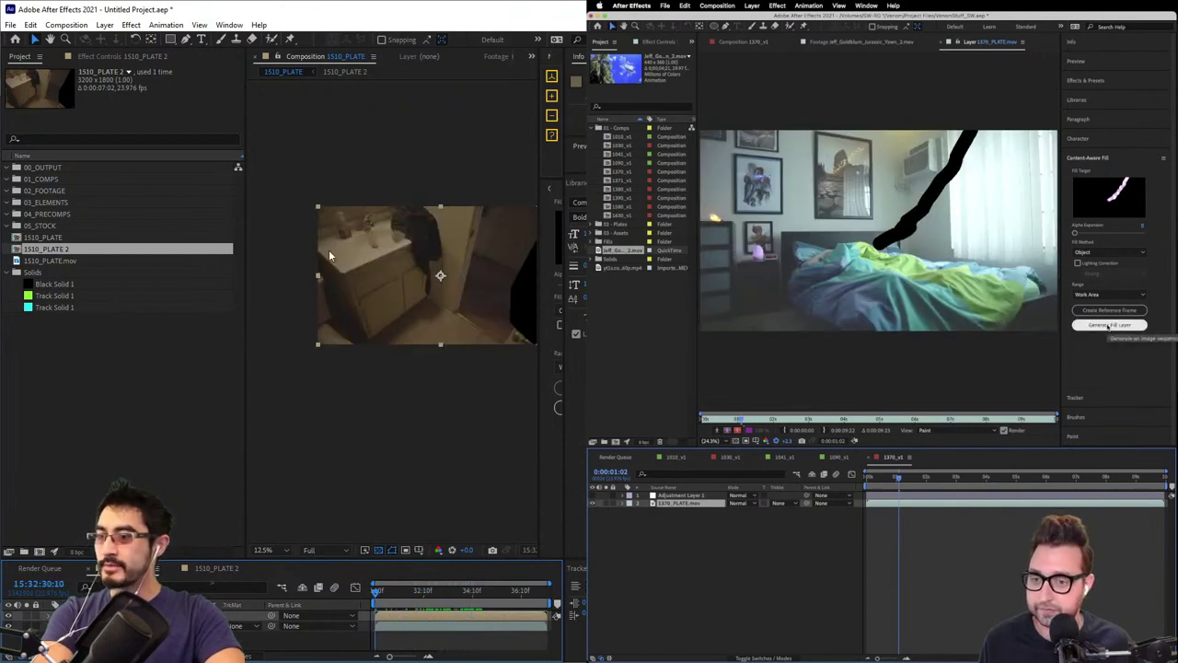
- Widen the composition view of 1510_PLATE, and run Track Camera on the nested 1510_PLATE 2 layer
key(space)
drag(433, 295, 393, 295)
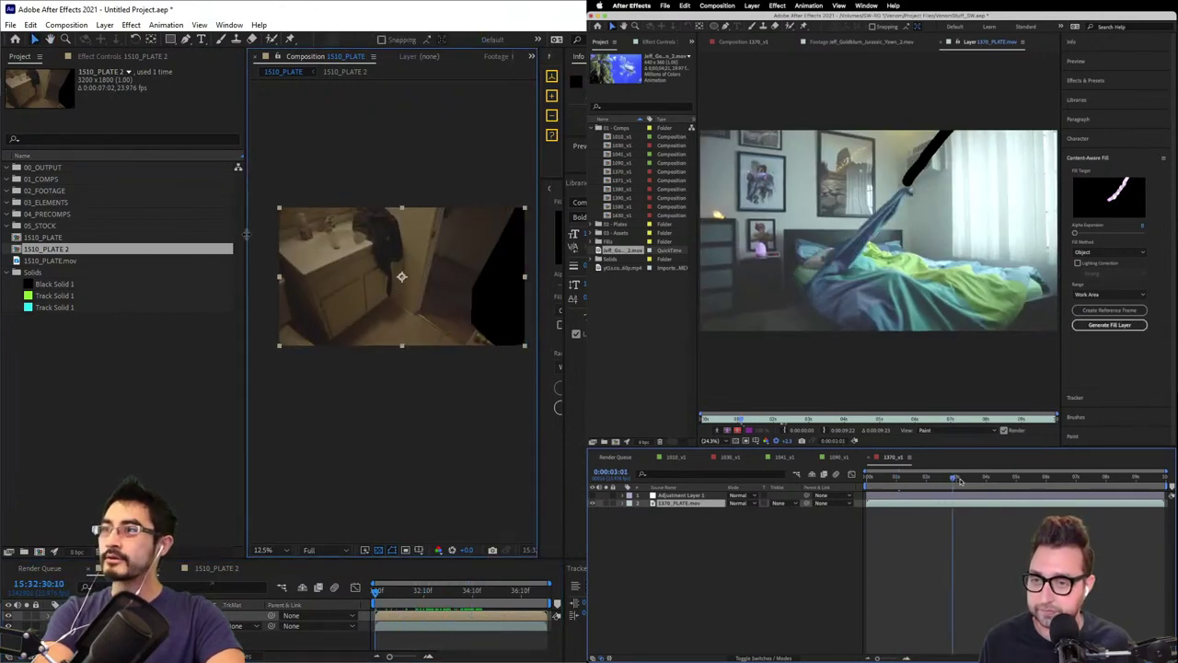
drag(244, 235, 200, 244)
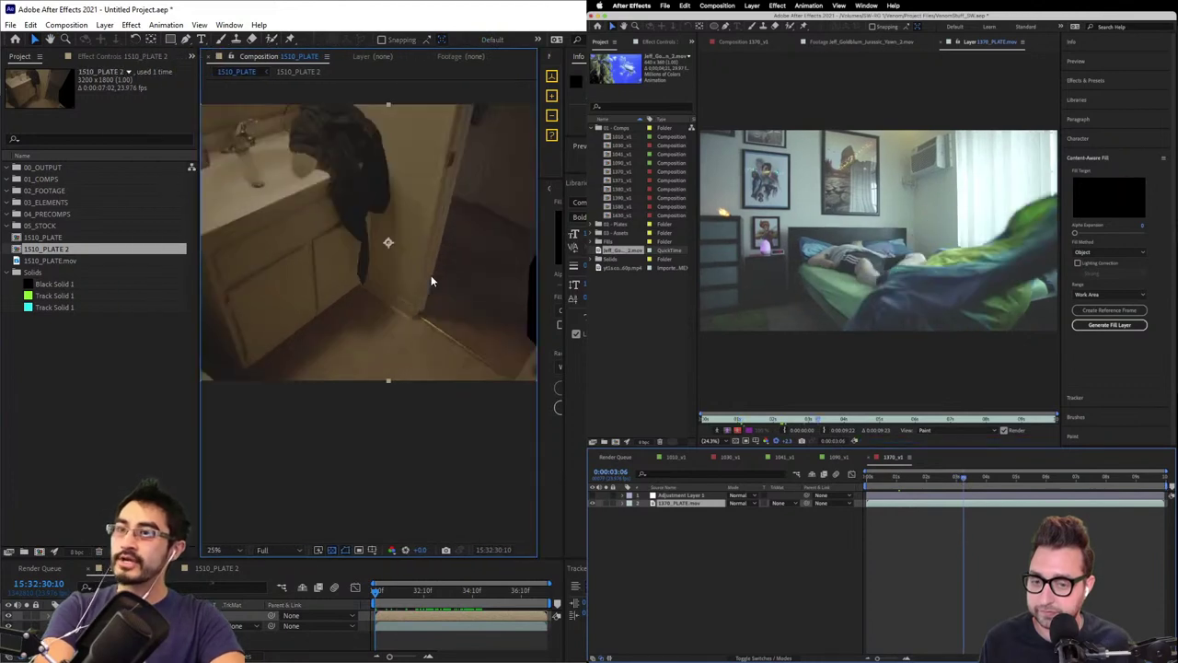
key(period)
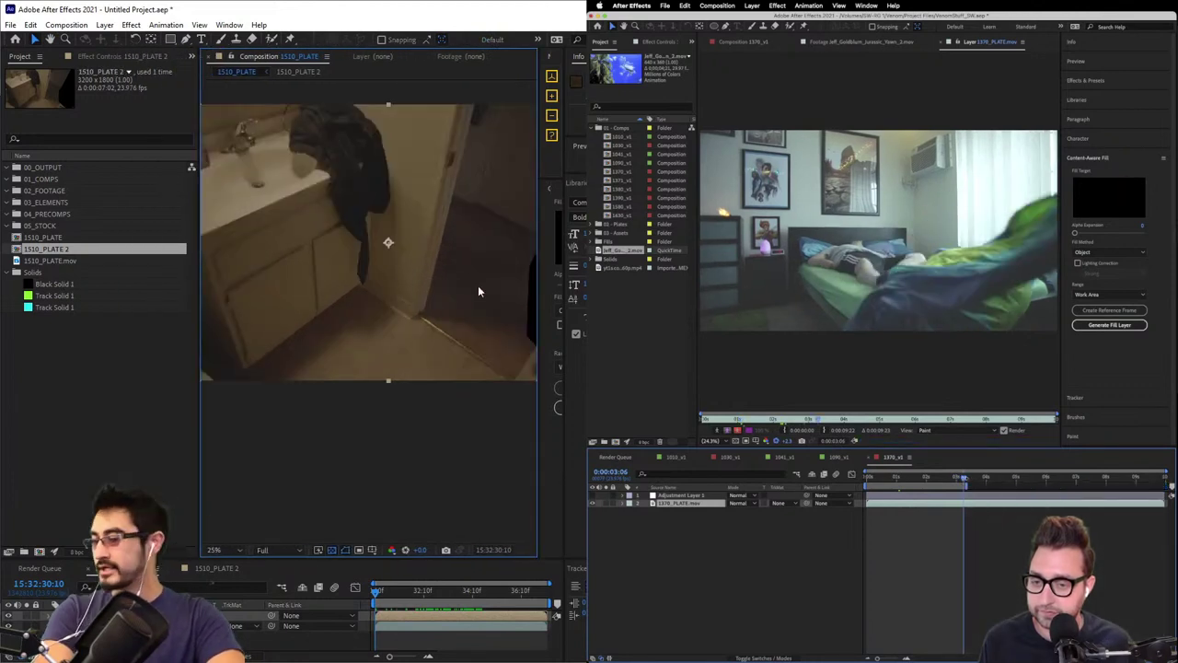
key(space)
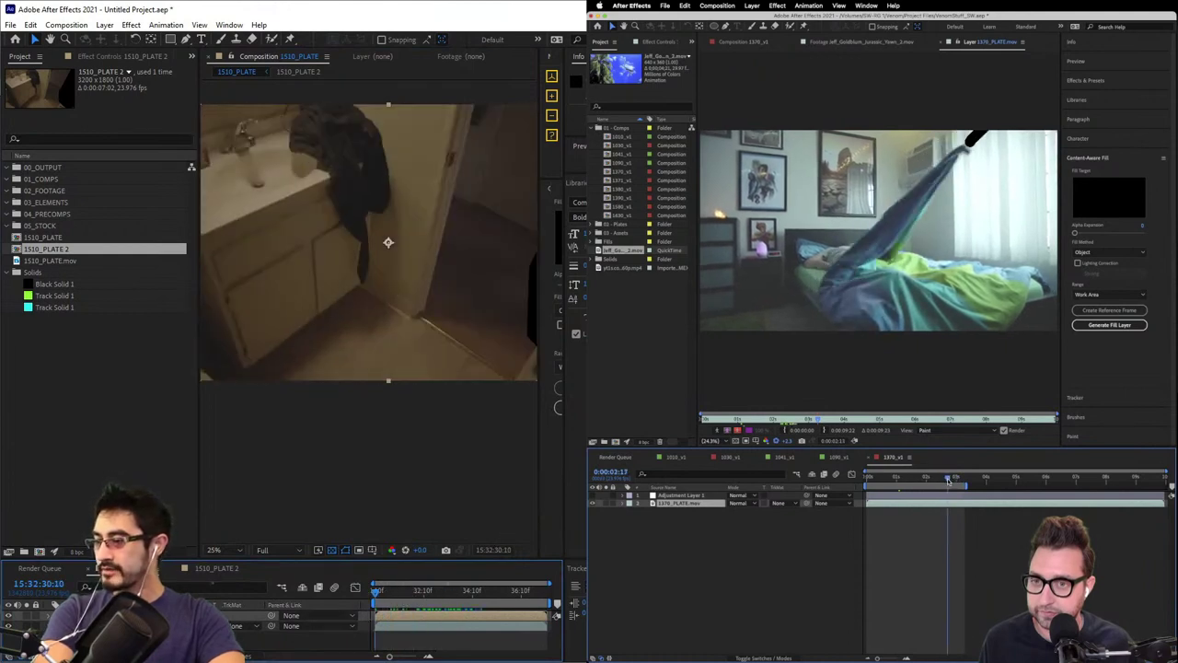
right_click(126, 615)
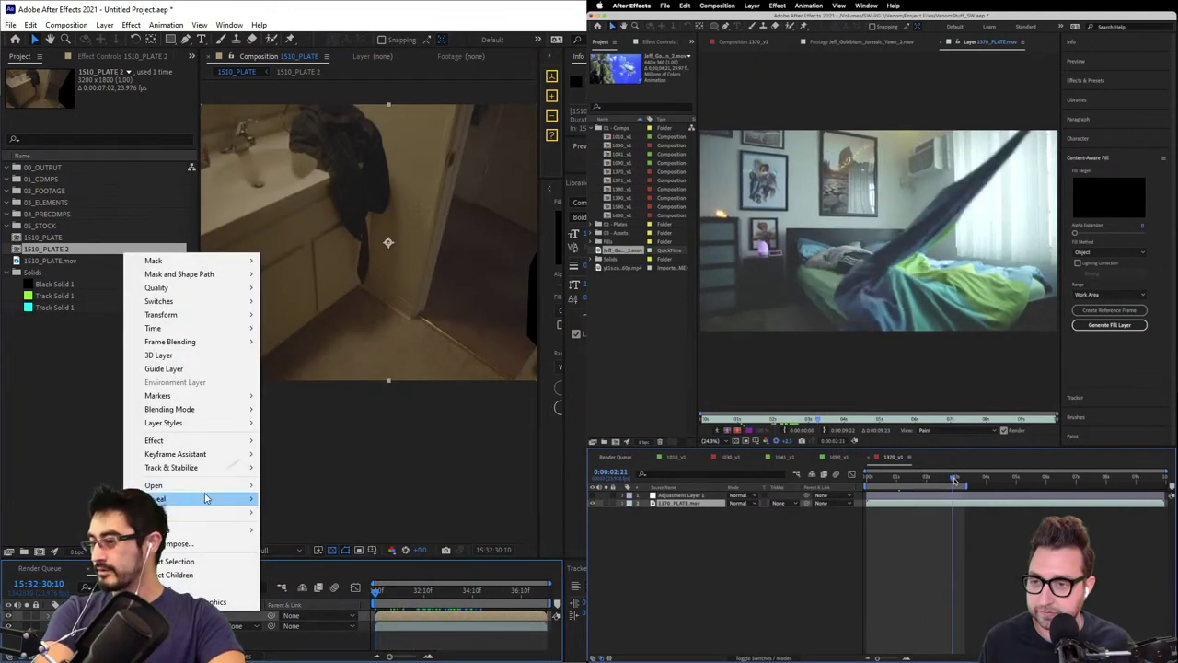
mouse_move(212, 467)
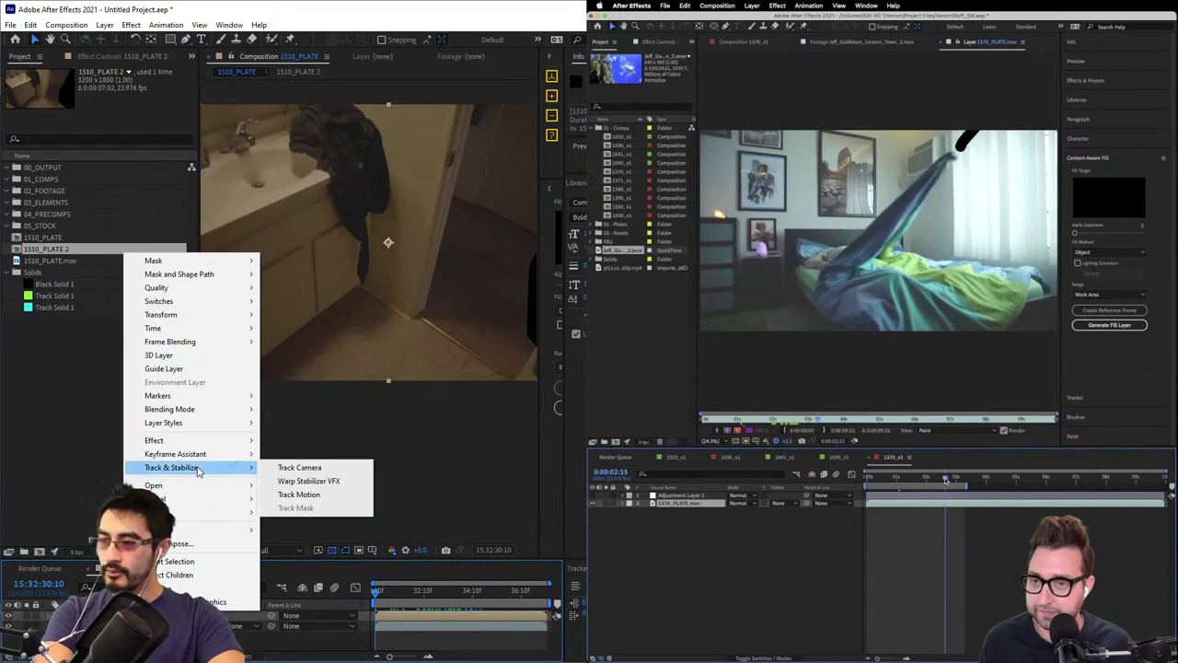
click(318, 468)
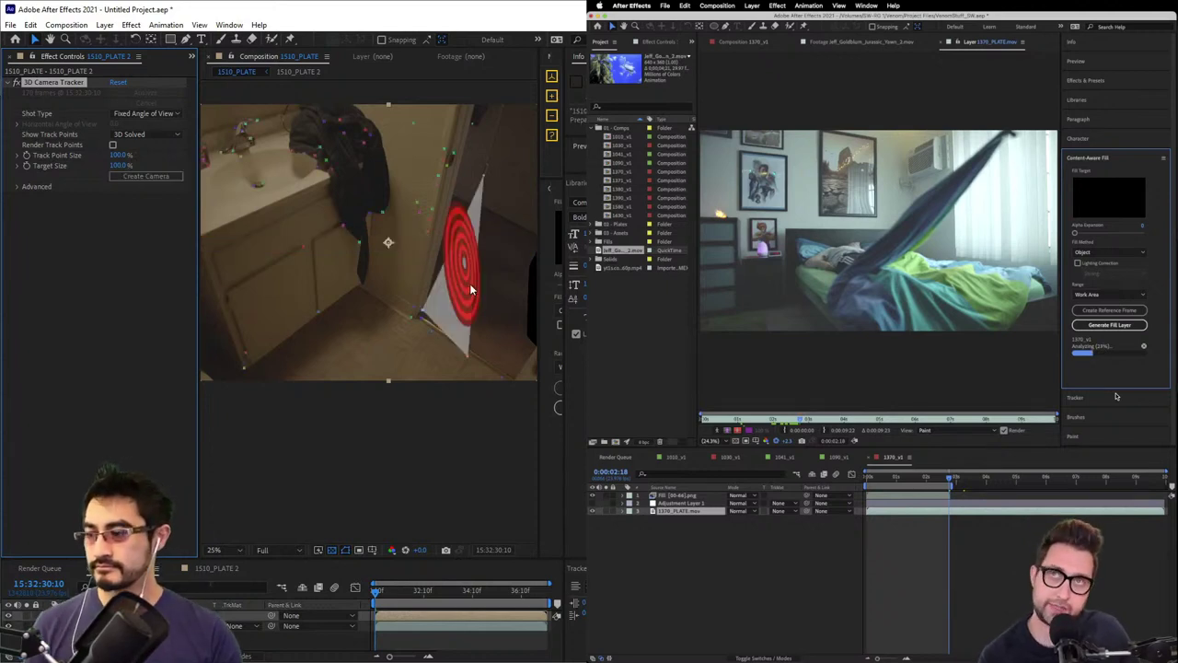
- Create a solid and camera from four track points on the cabinet front, and rotate the solid to align with the cabinet face
click(245, 367)
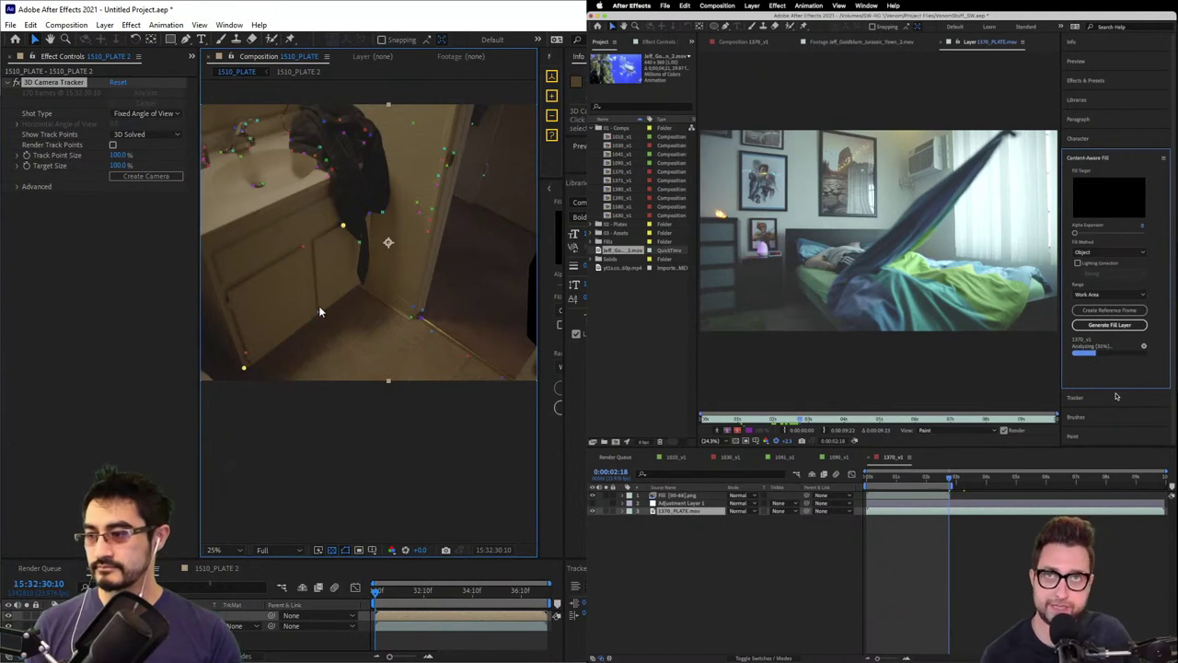
shift+click(319, 313)
shift+click(304, 246)
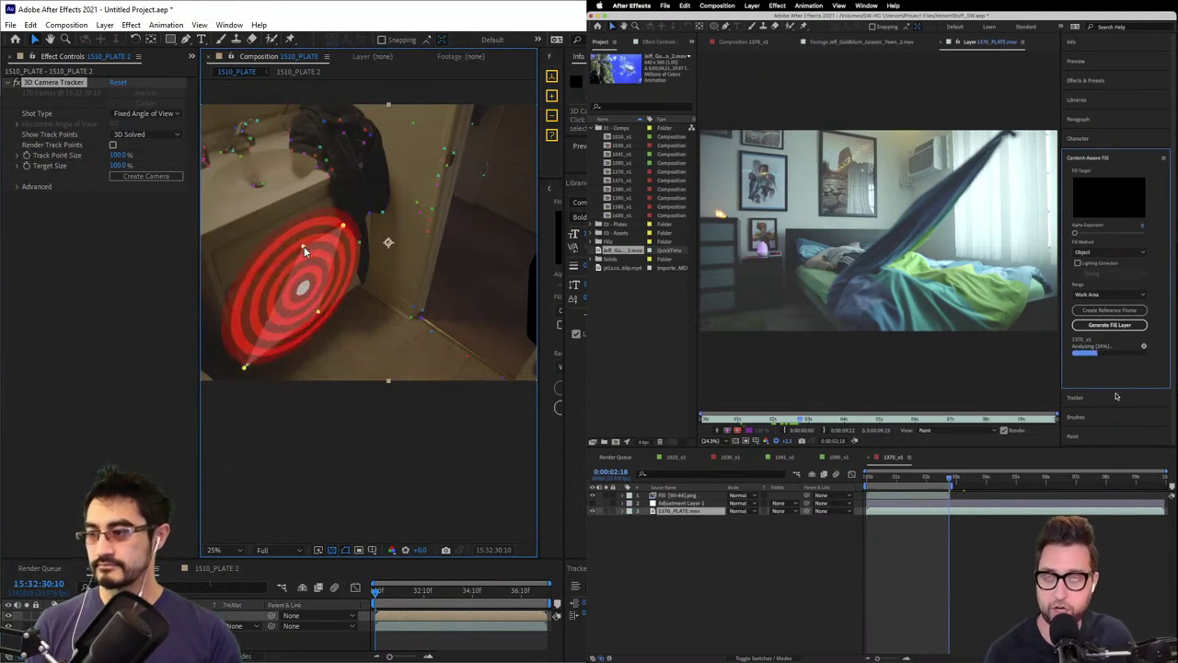
right_click(308, 282)
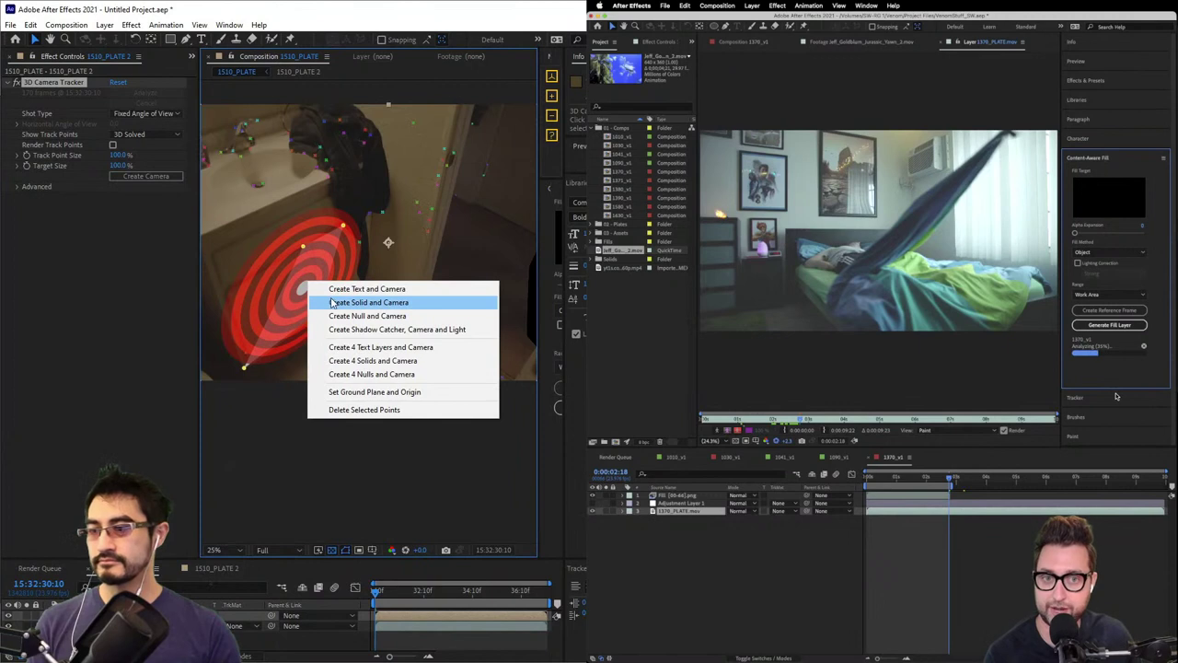
click(332, 302)
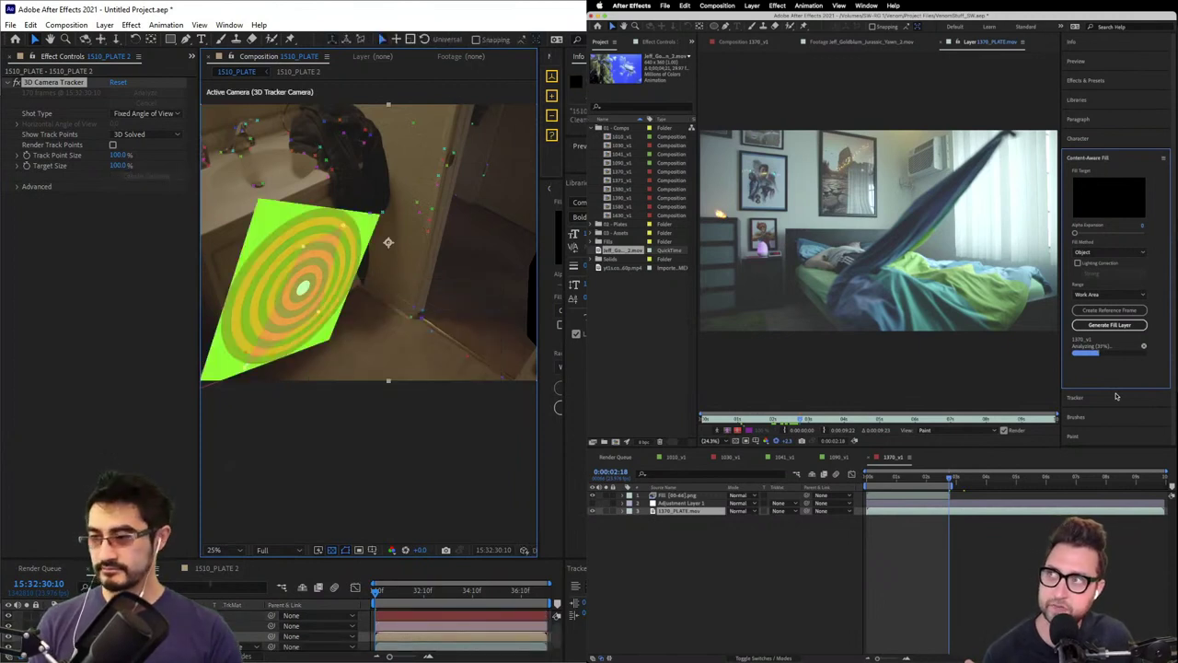
click(308, 219)
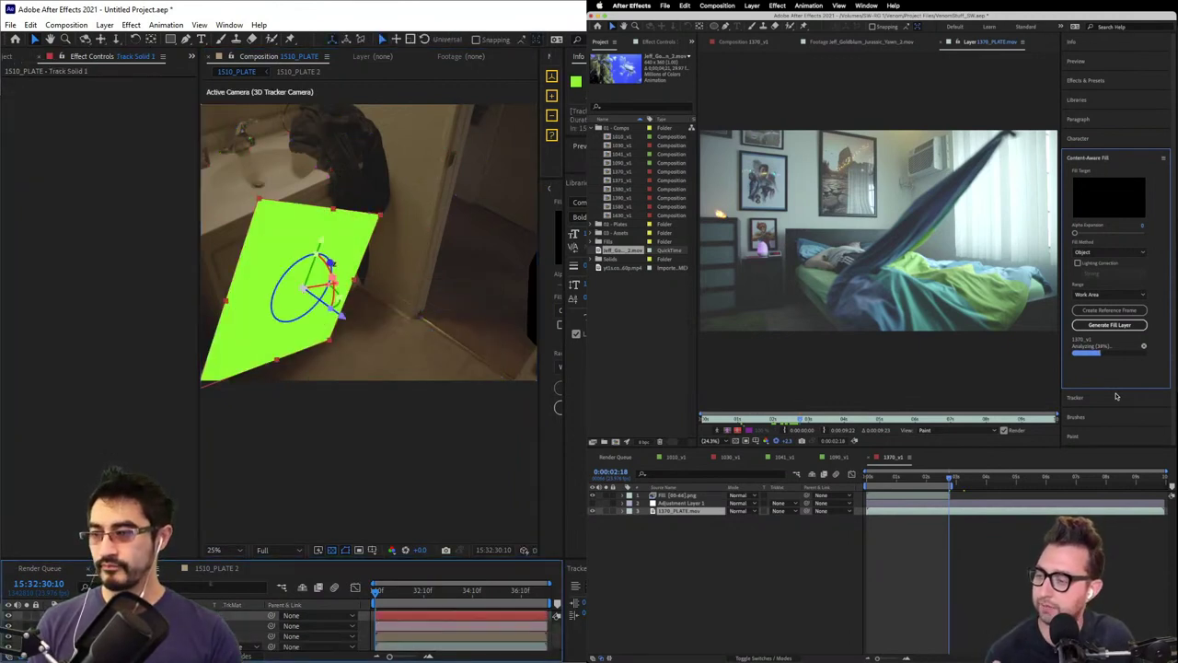
drag(330, 278, 305, 287)
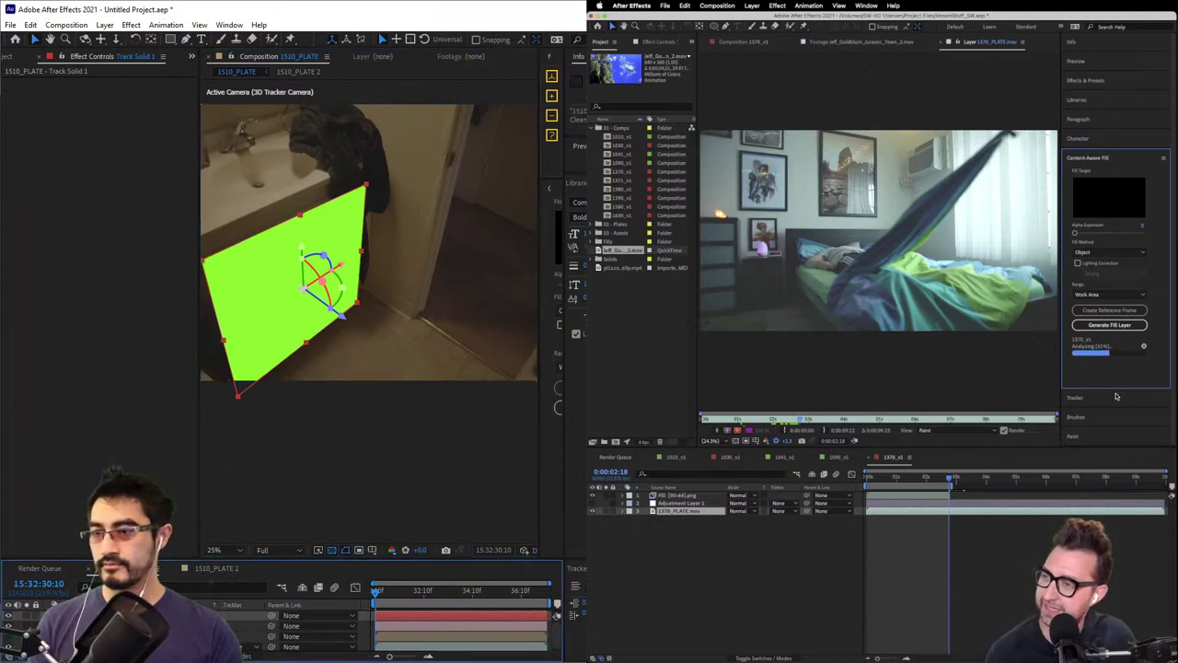
- Play back and scrub 1510_PLATE to check how well the green solid sticks to the cabinet
key(space)
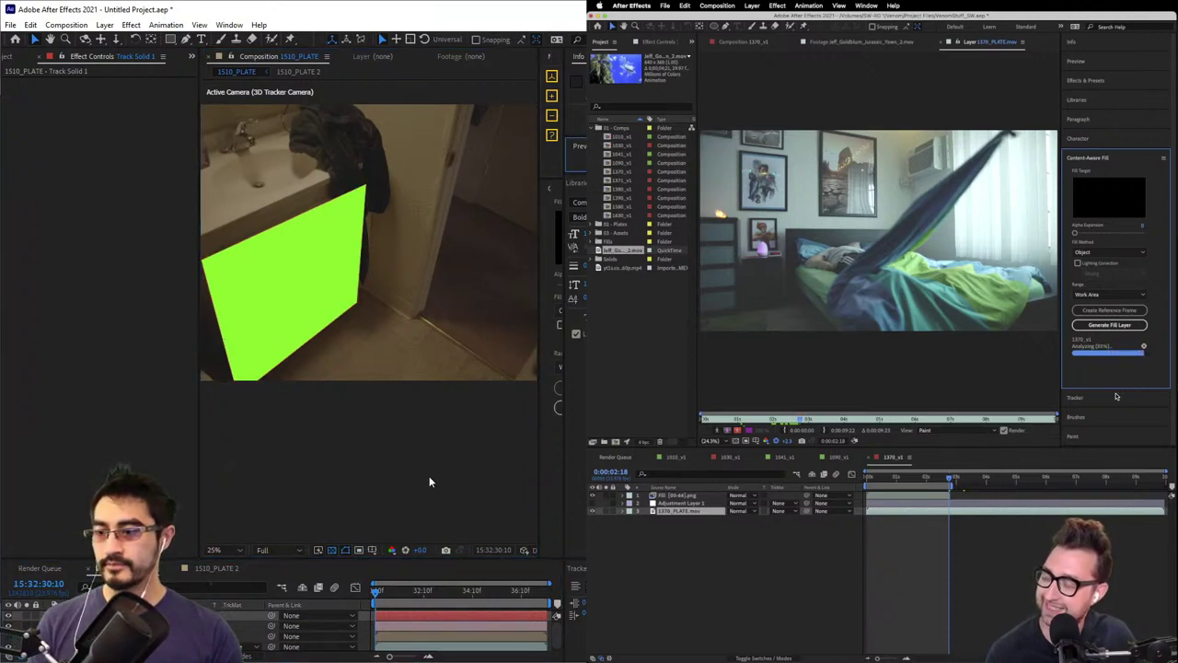
key(space)
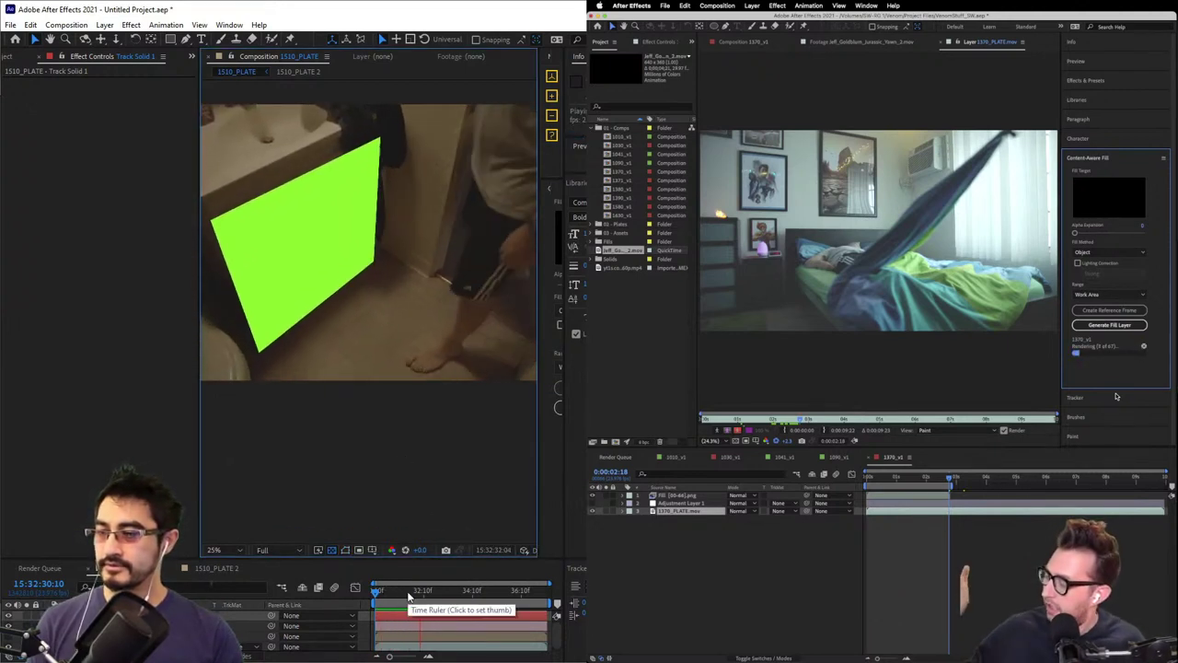
mouse_move(409, 596)
mouse_down()
mouse_move(464, 596)
mouse_move(425, 594)
mouse_up()
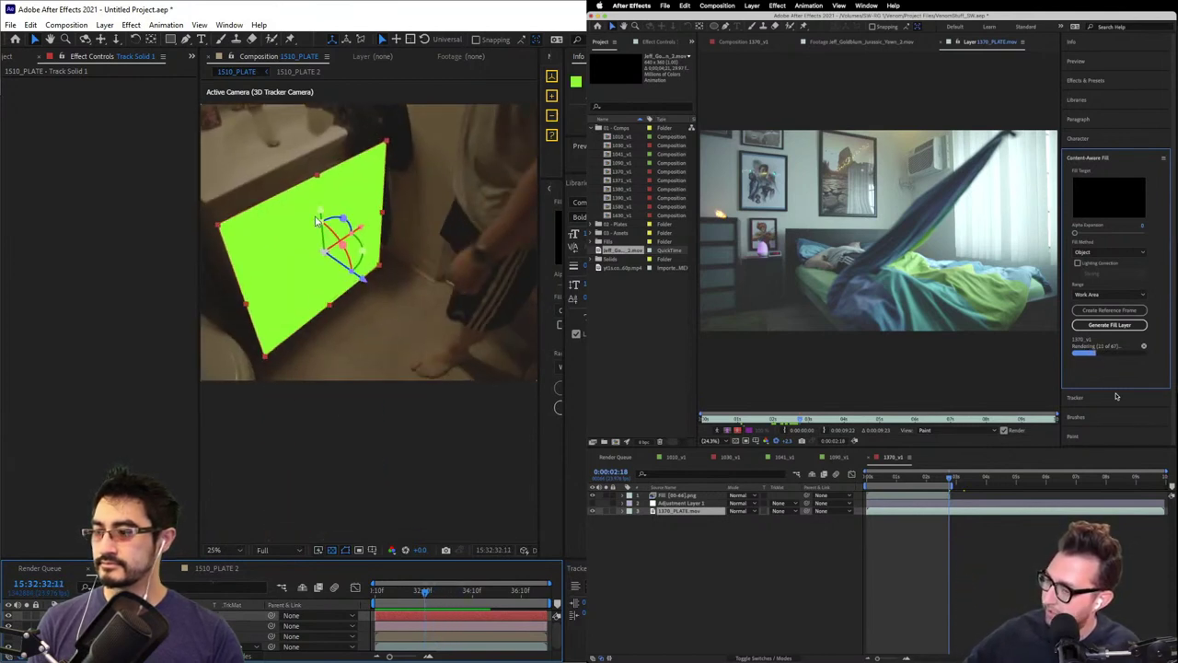
scroll(316, 221, down, 1)
scroll(342, 289, up, 1)
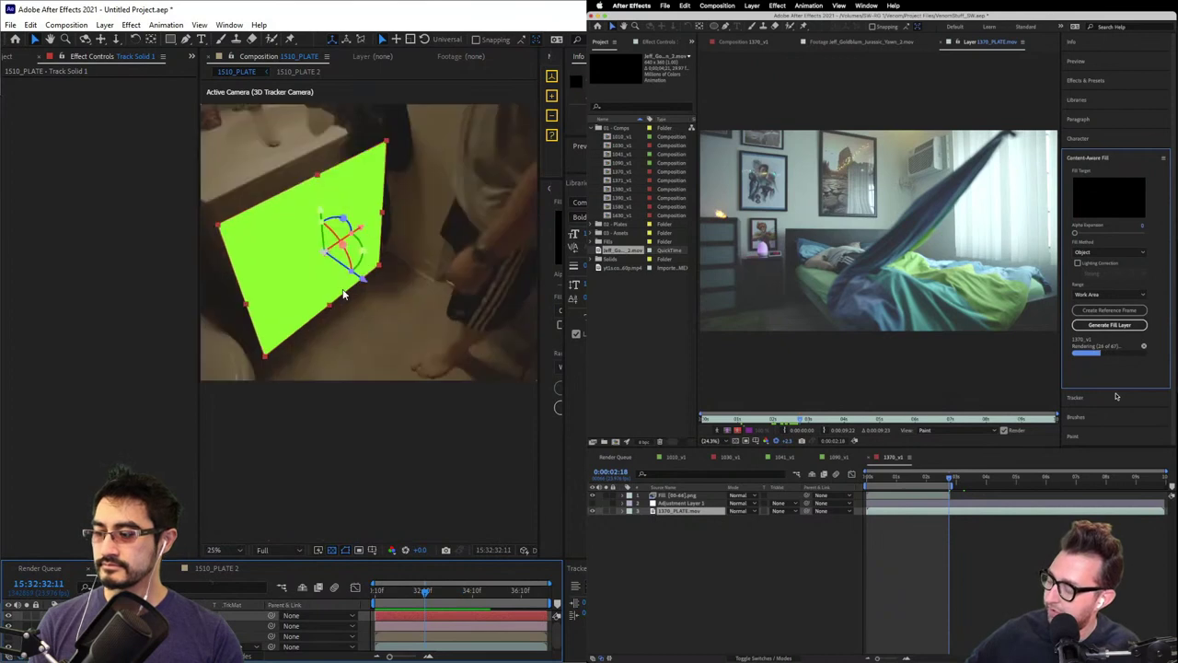
mouse_move(425, 594)
mouse_down()
mouse_move(446, 594)
mouse_move(429, 600)
mouse_up()
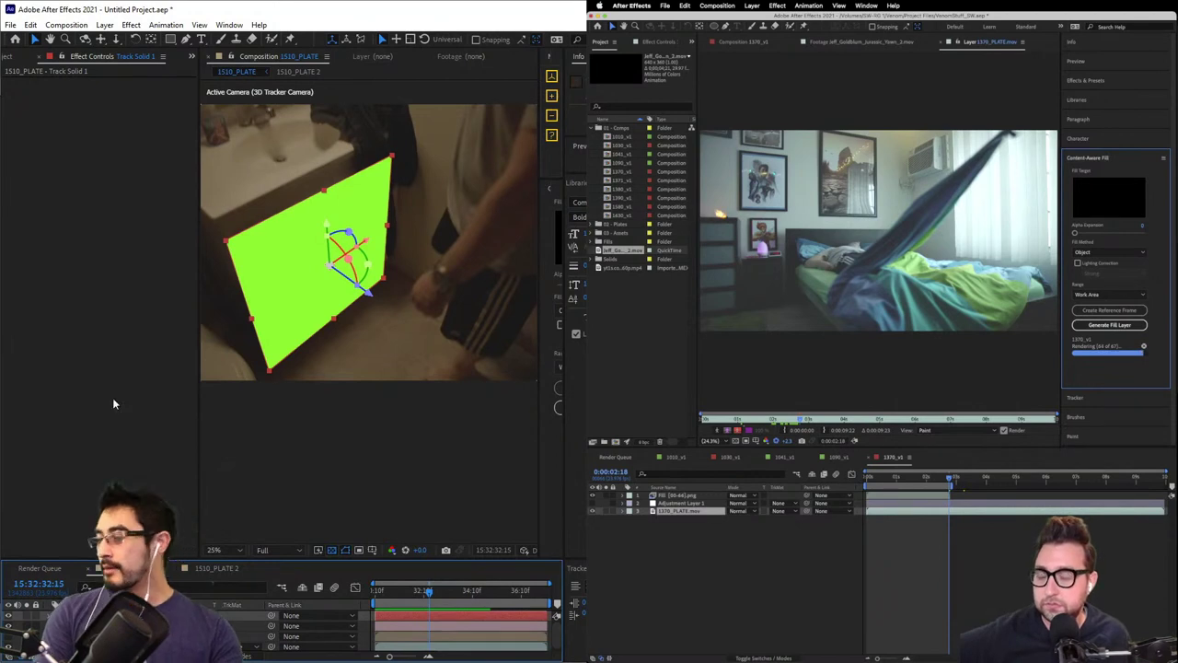
drag(388, 600, 424, 622)
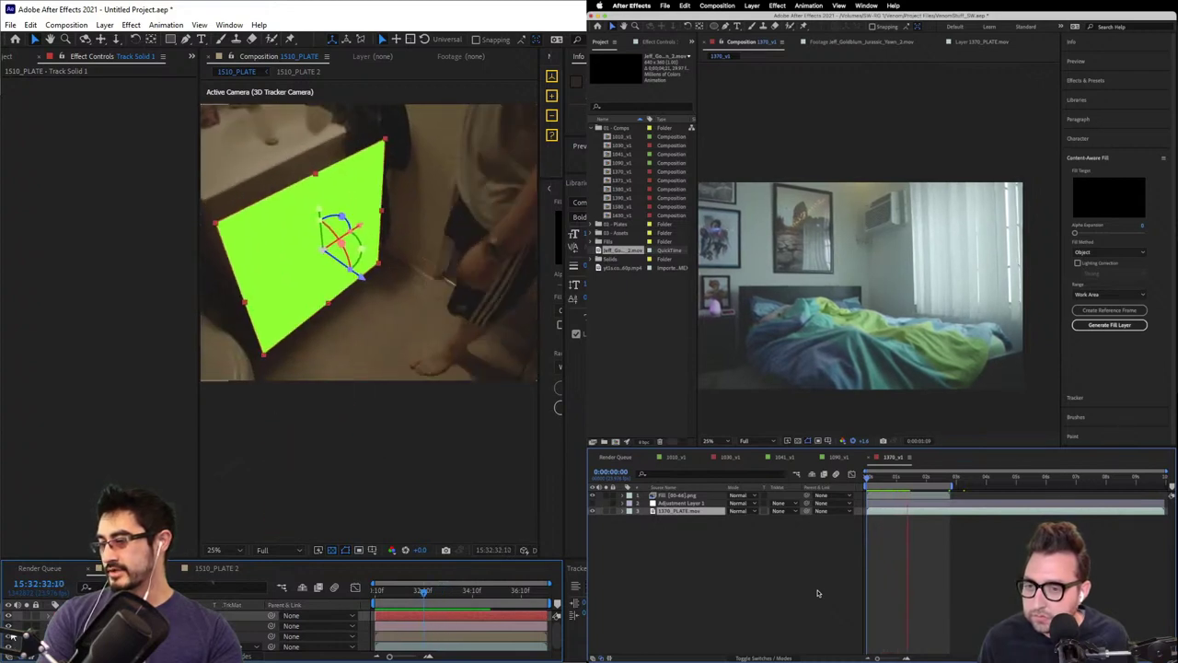
- Hide the track solid so the masked nested plate shows alone, and scrub to 15:32:33:02
click(10, 645)
click(9, 626)
click(9, 617)
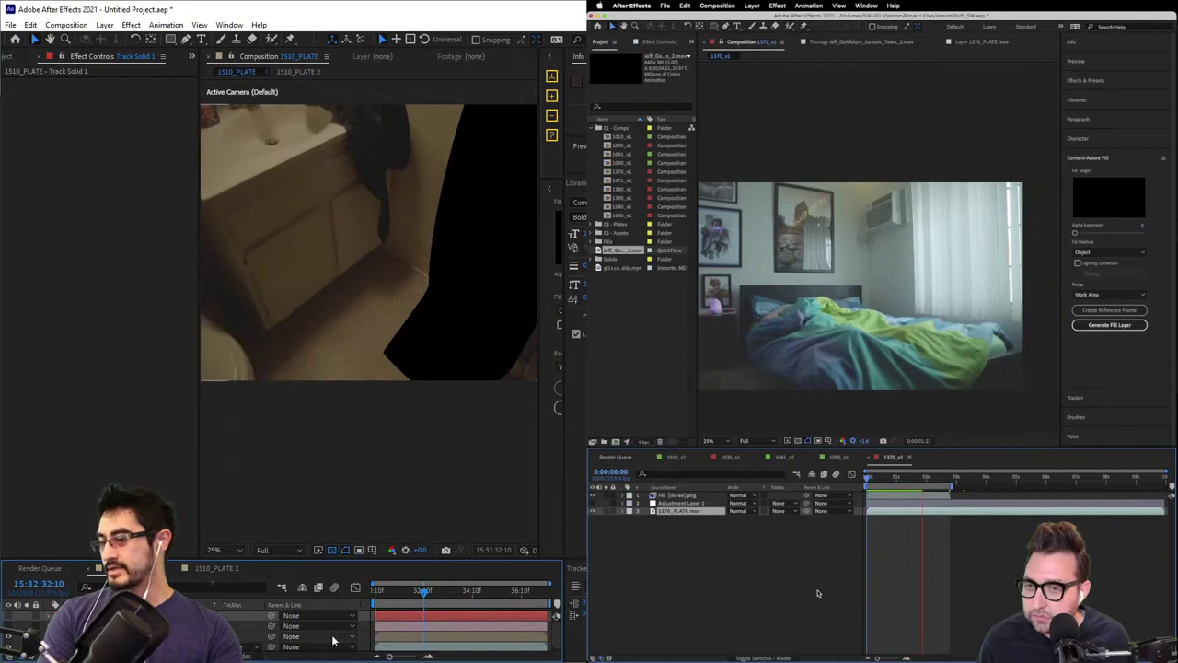
drag(426, 598, 441, 572)
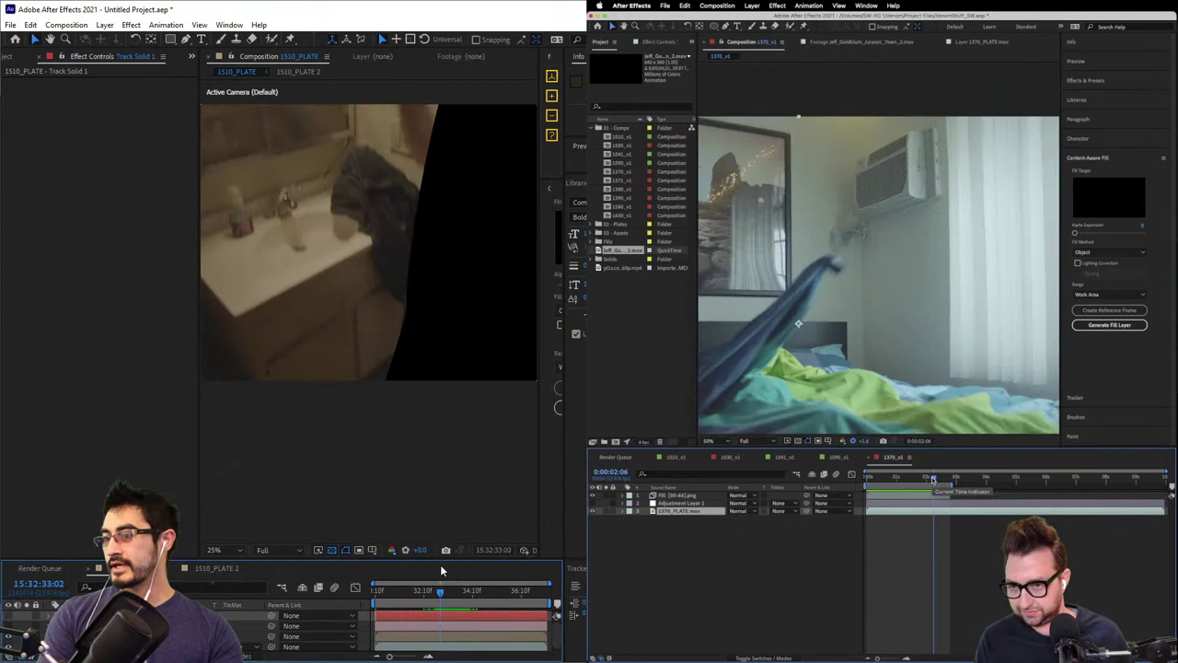
- Enlarge the composition view on both sides so more of the masked plate frame fits
scroll(445, 429, down, 1)
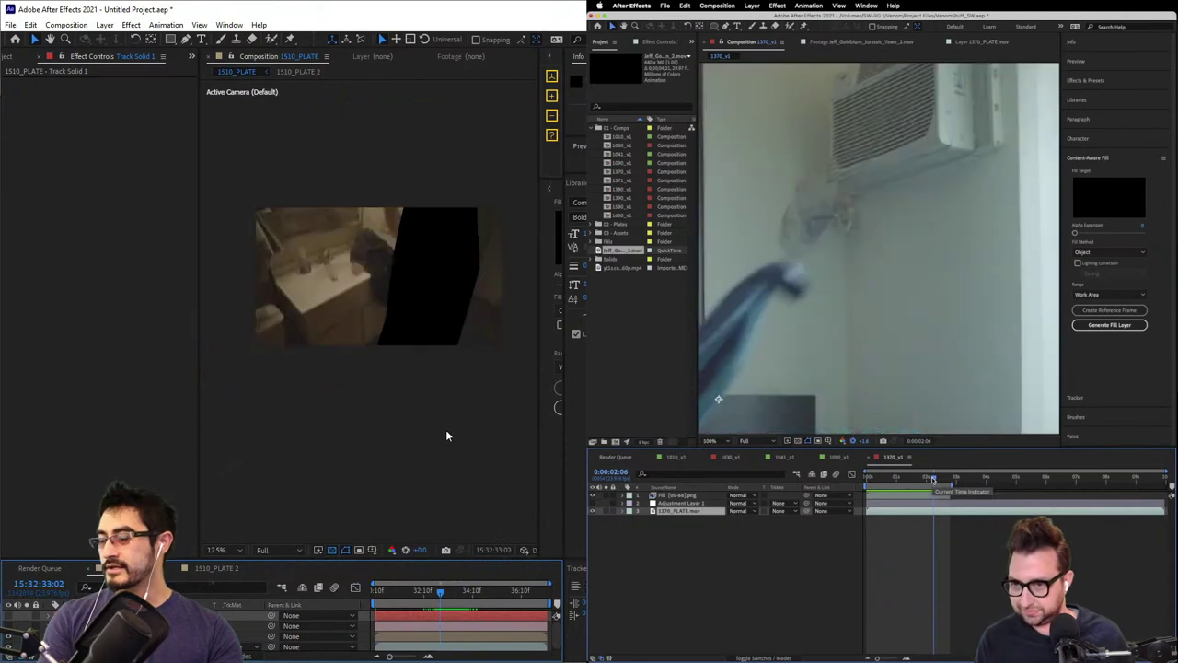
key(space)
mouse_move(387, 303)
mouse_down()
mouse_move(404, 297)
mouse_move(384, 300)
mouse_up()
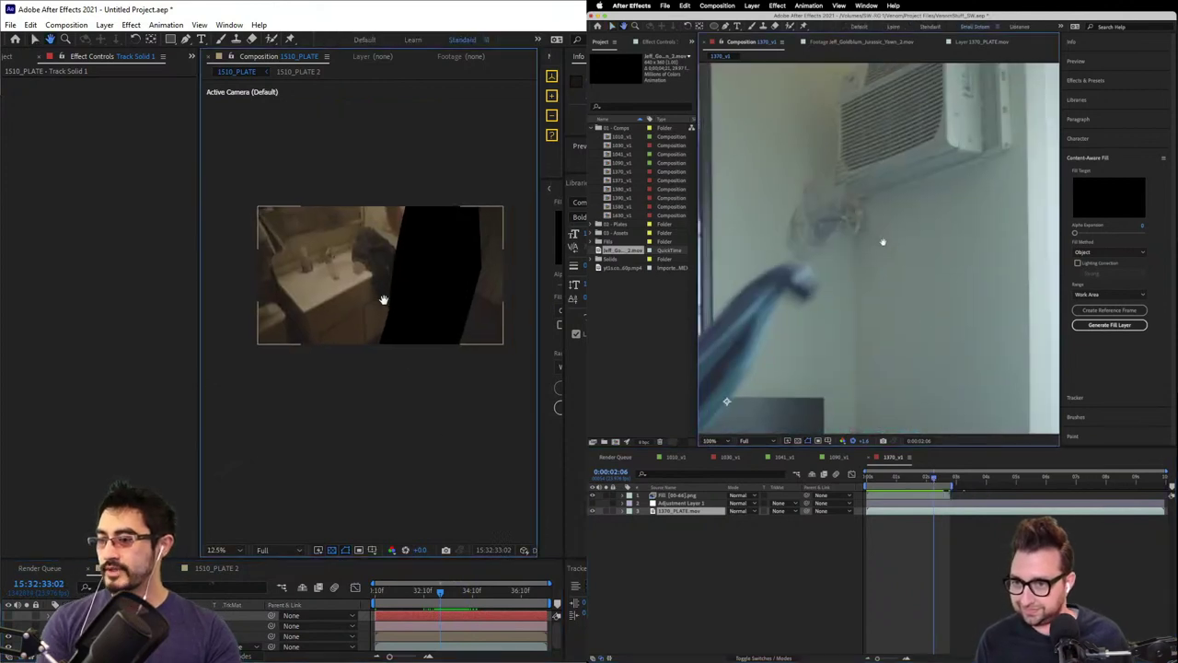
scroll(373, 304, up, 1)
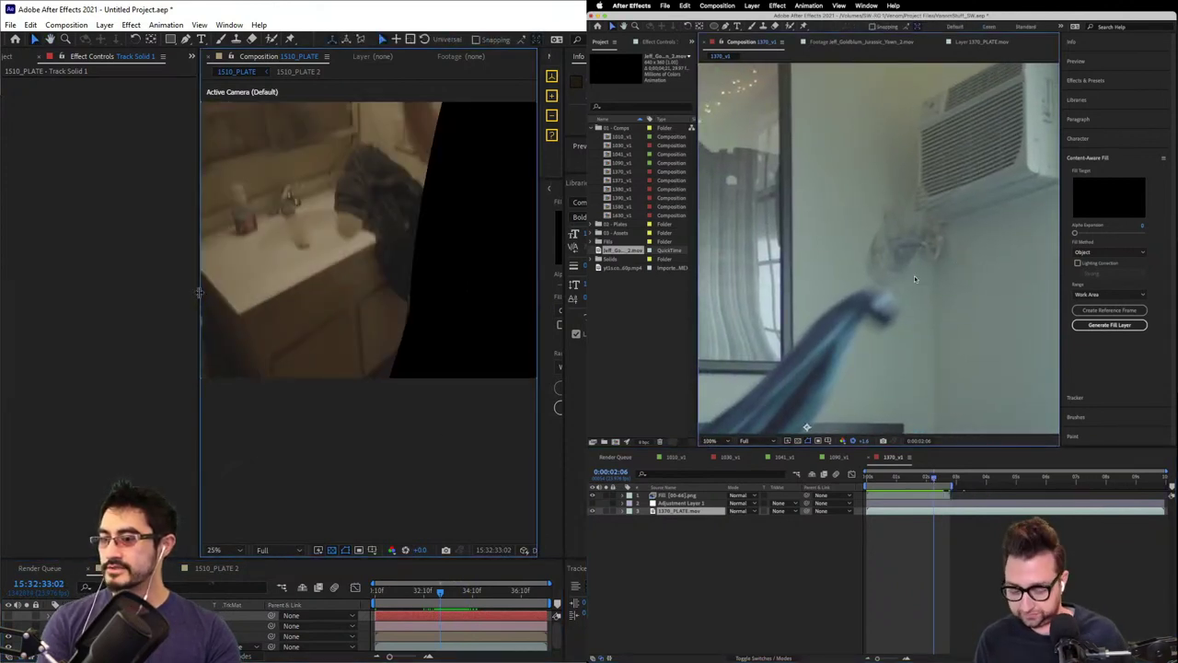
drag(199, 295, 83, 295)
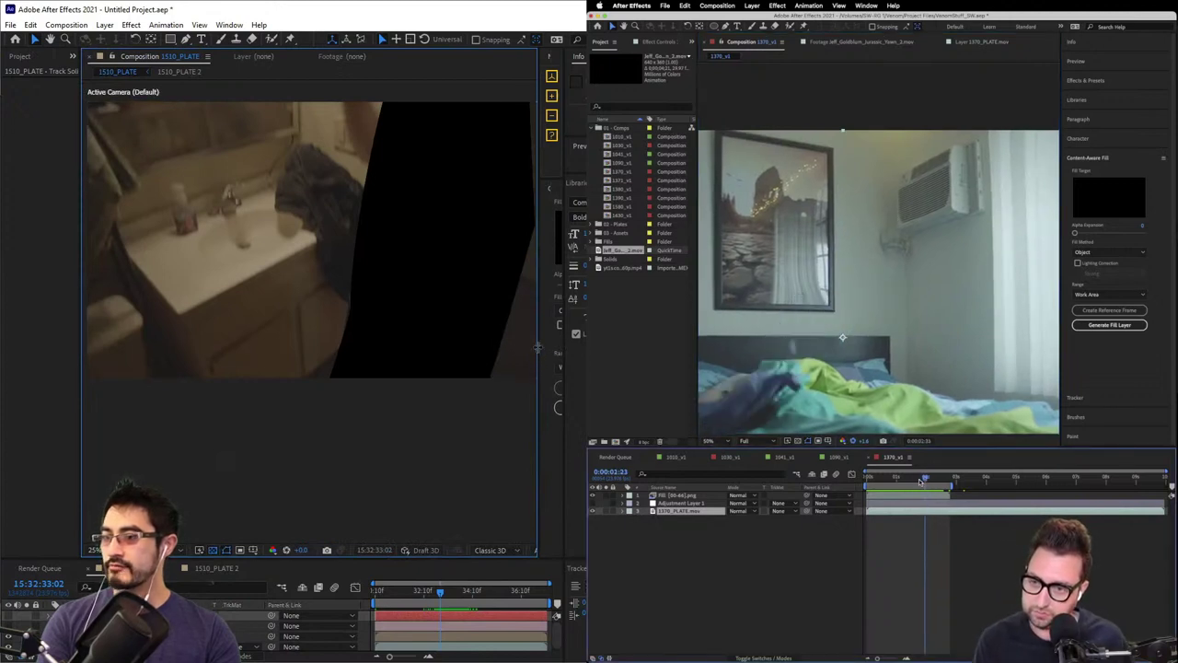
drag(537, 345, 588, 345)
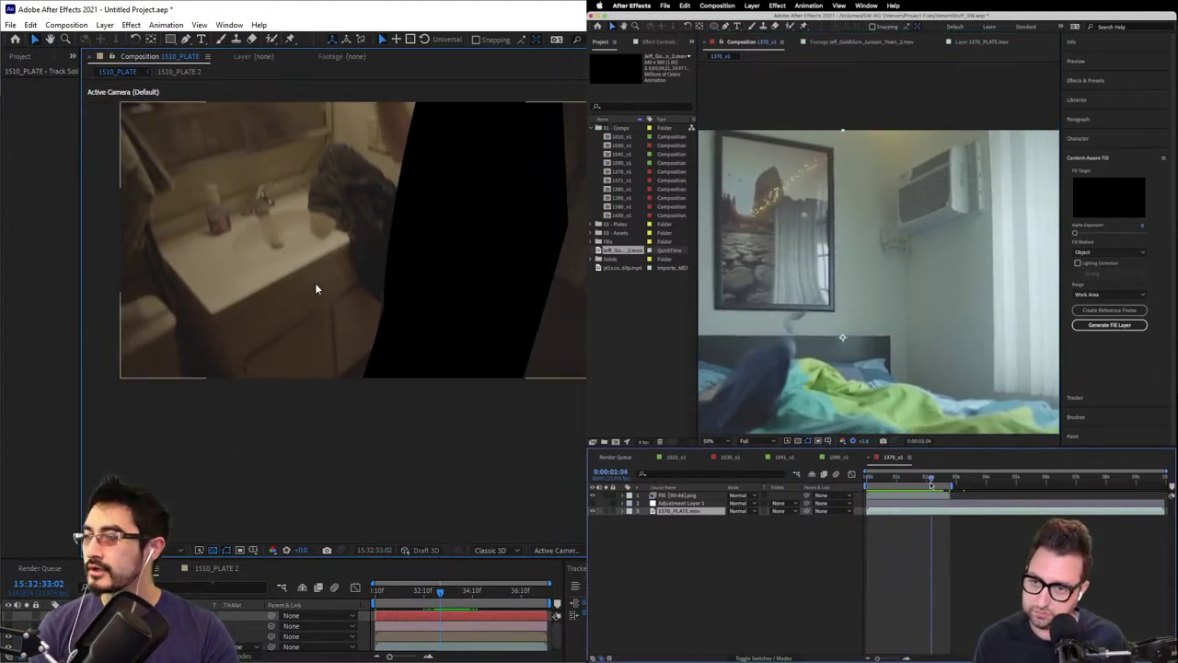
- Return to 15:32:30:10 and delete the 3D tracker camera and the track solid from 1510_PLATE
click(384, 592)
drag(383, 596, 349, 622)
click(138, 646)
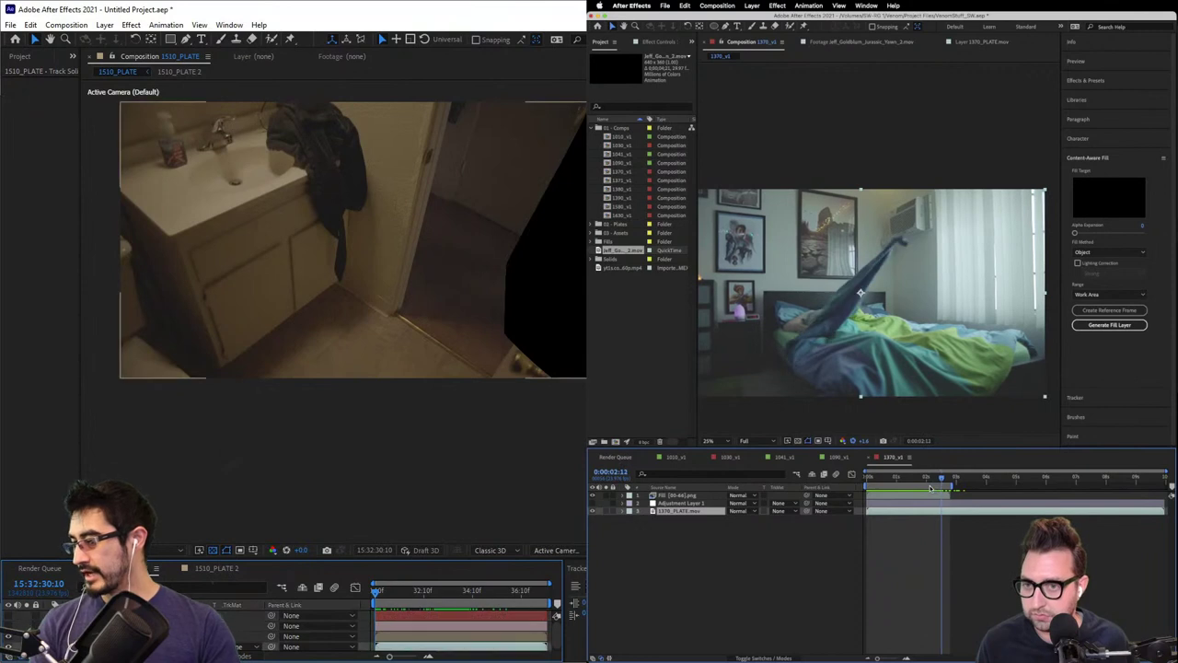
click(138, 636)
click(138, 626)
key(Delete)
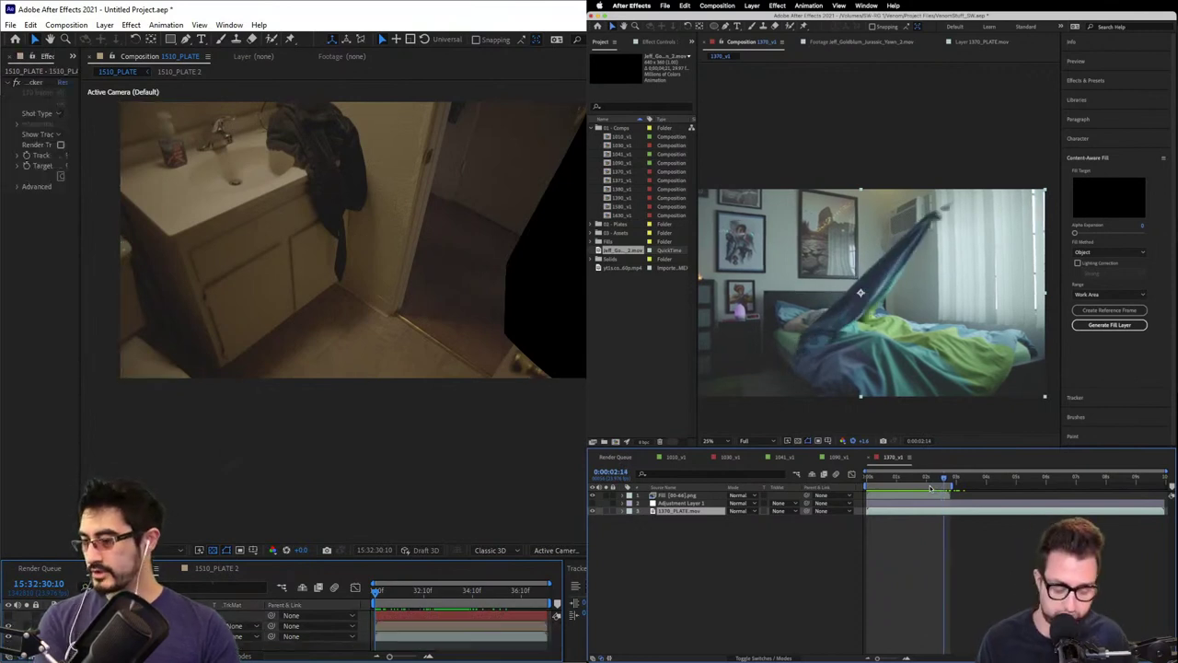
click(138, 615)
scroll(1017, 293, up, 2)
key(Delete)
- Remove the 3D Camera Tracker effect from the nested 1510_PLATE 2 layer
click(138, 615)
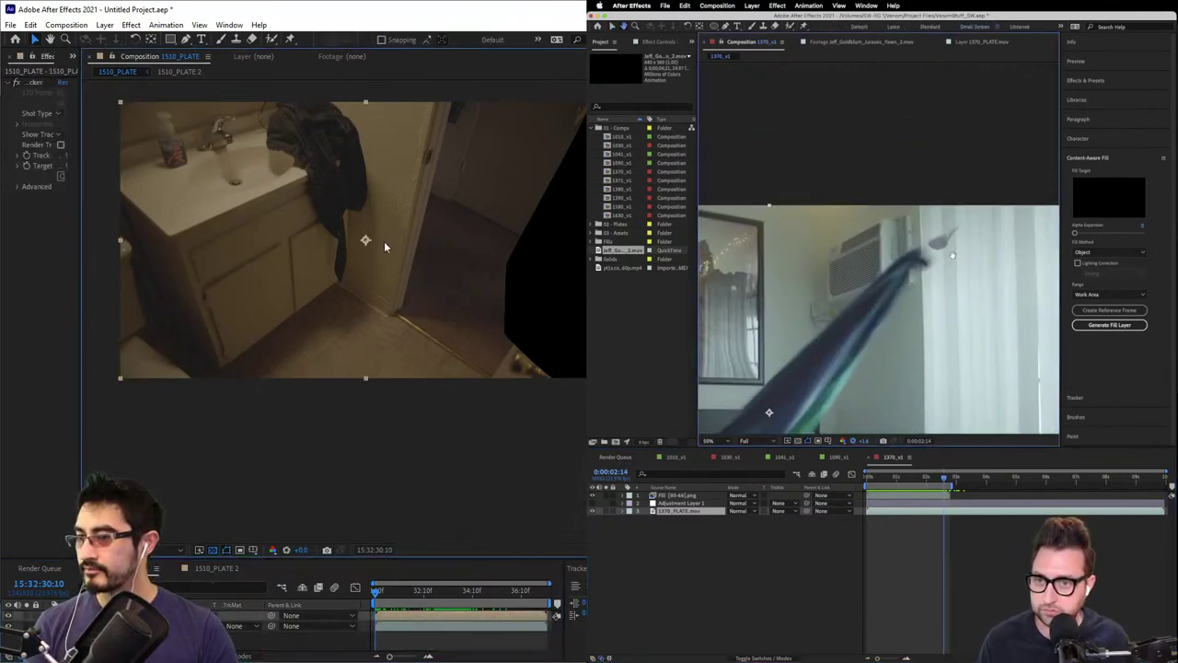
click(25, 82)
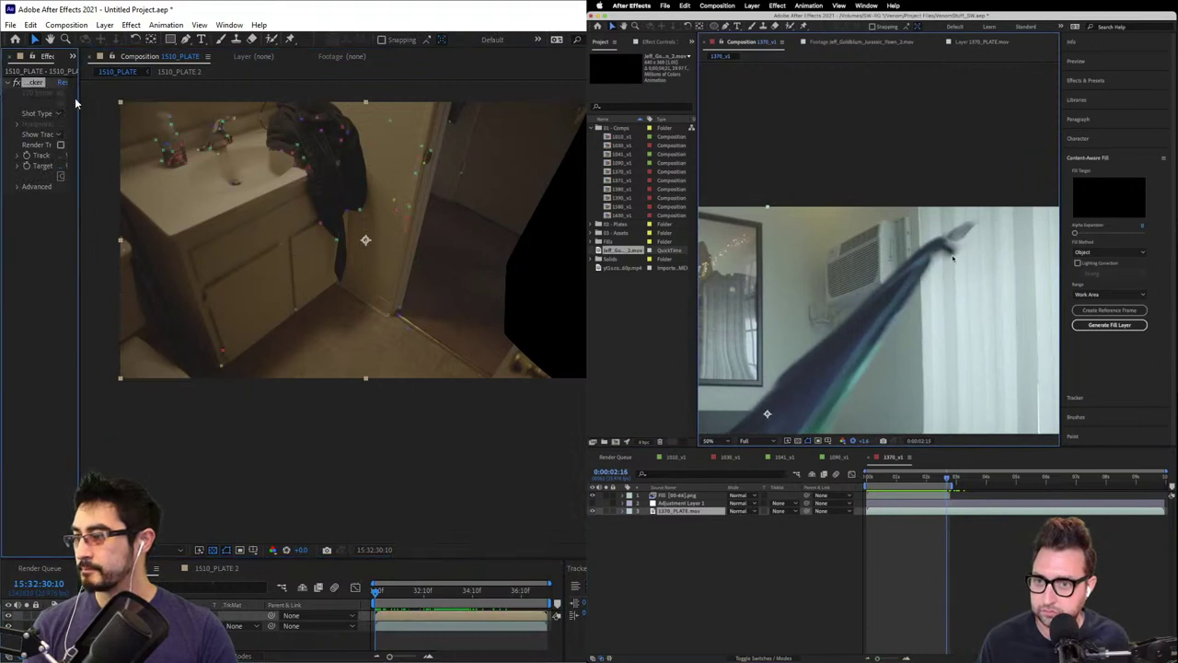
key(Delete)
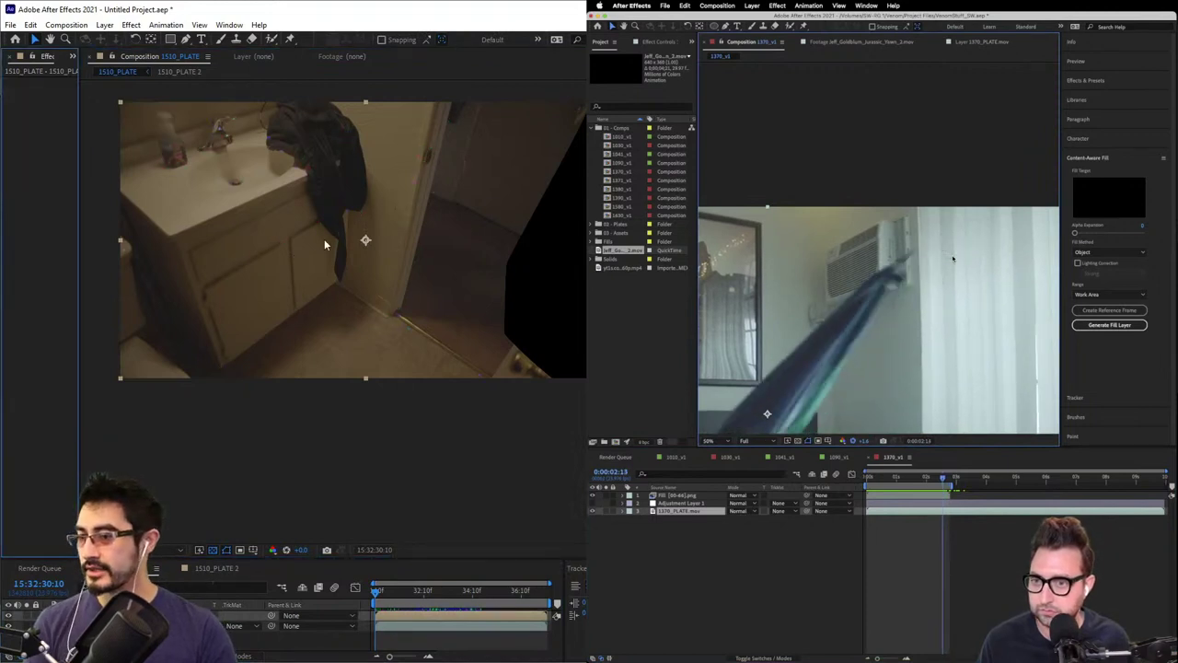
- Apply the Lens Distortion Matcher effect to the 1510_PLATE 2 layer, and widen the effect settings so they are fully readable
key(ctrl+space)
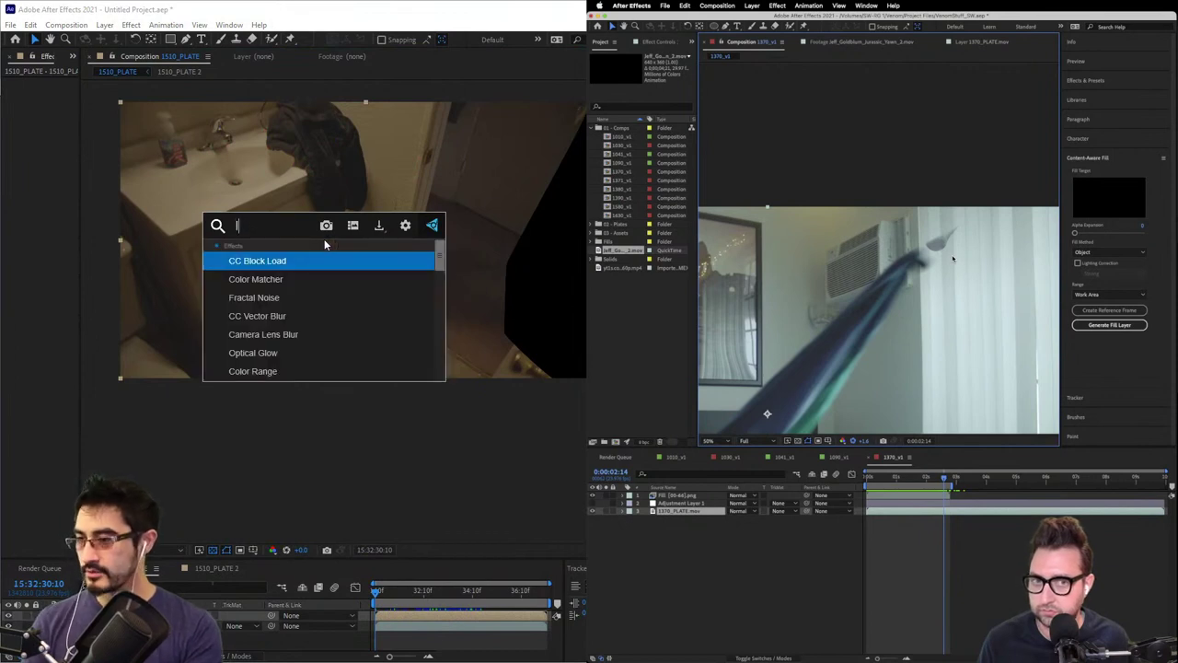
text(lens)
key(Down)
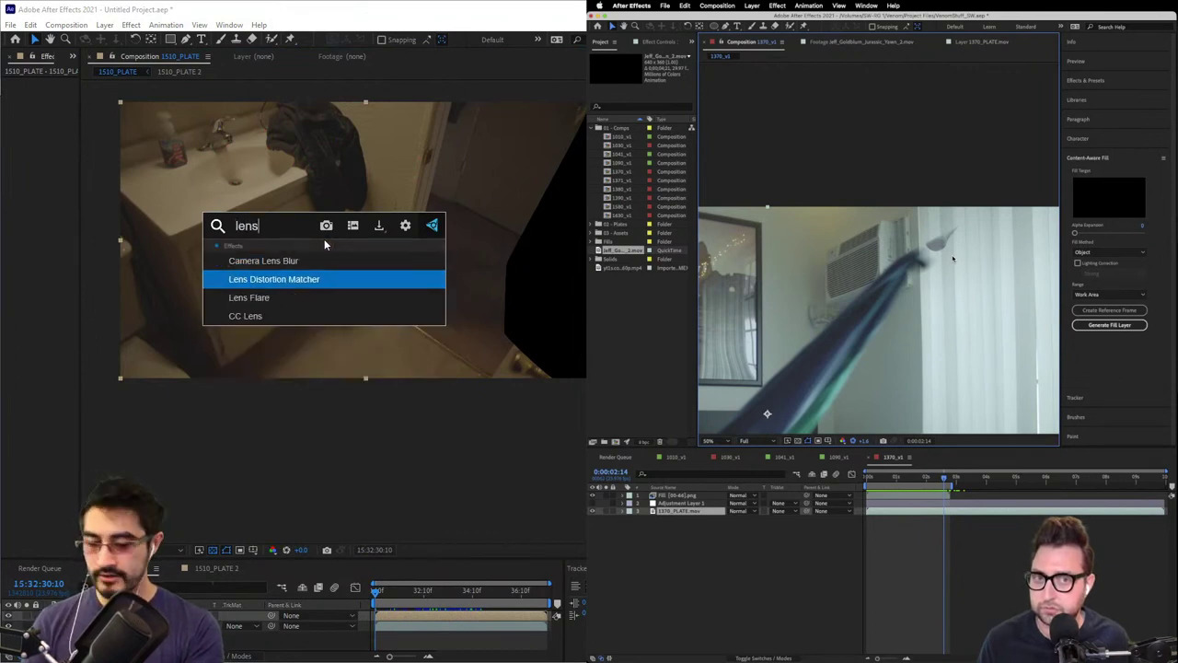
key(Return)
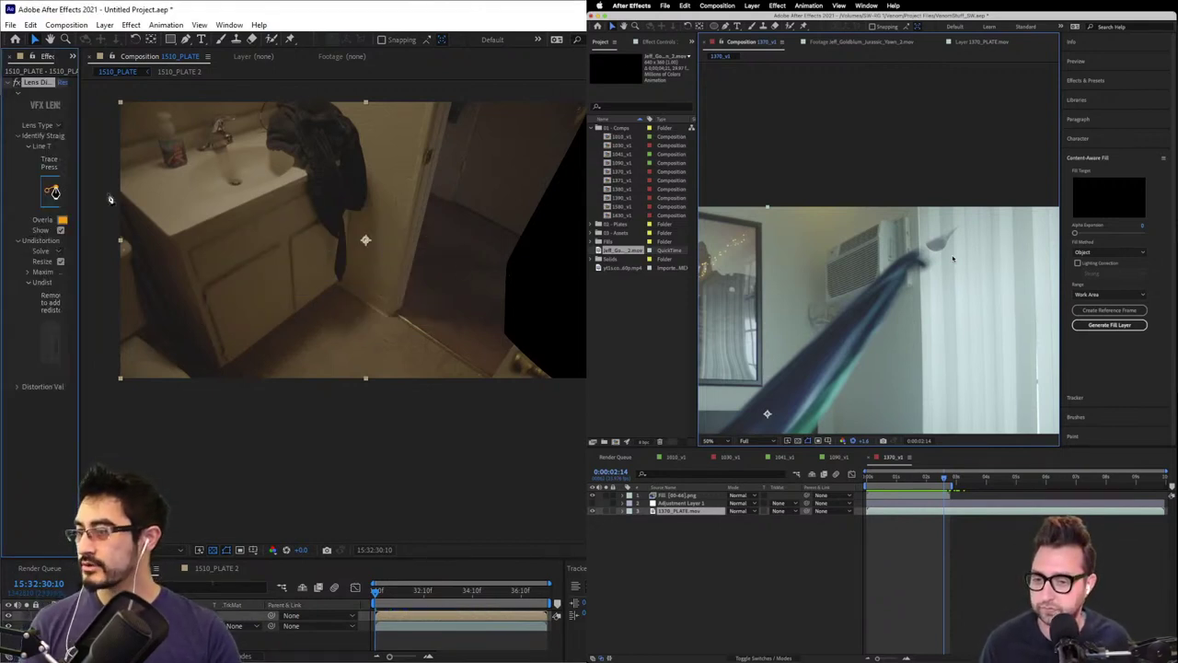
key(Page_Up)
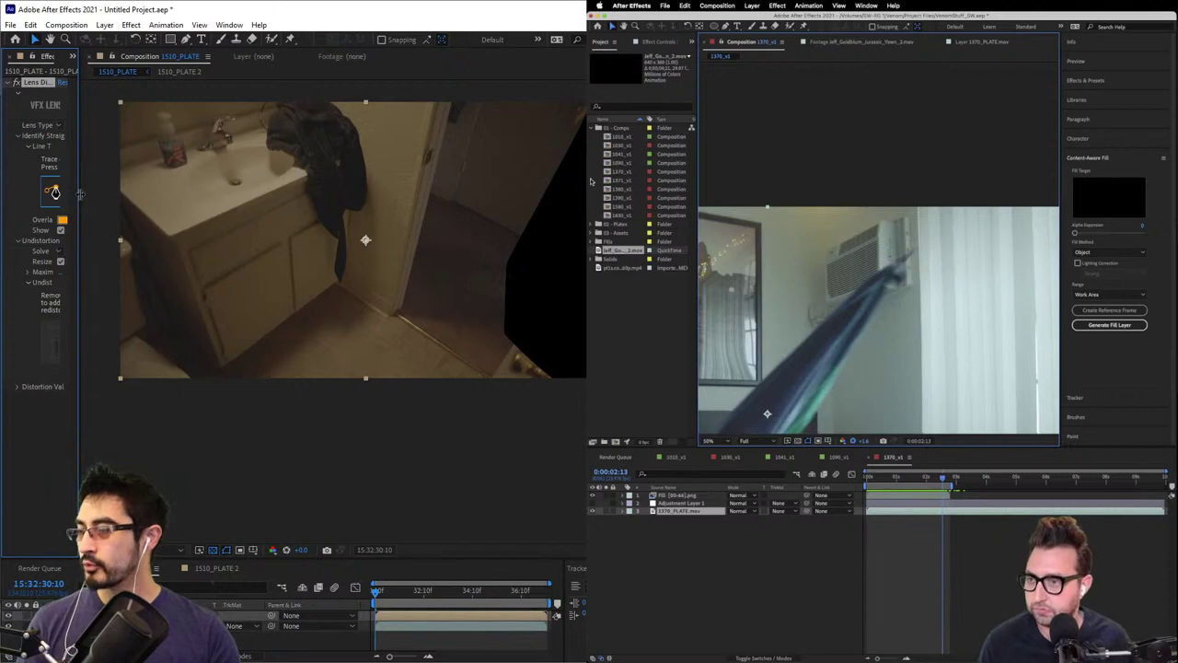
drag(79, 193, 222, 204)
- Open the 1371_v1 composition and preview its plate from the start, and look over the straight edges in 1510_PLATE
click(612, 172)
click(609, 180)
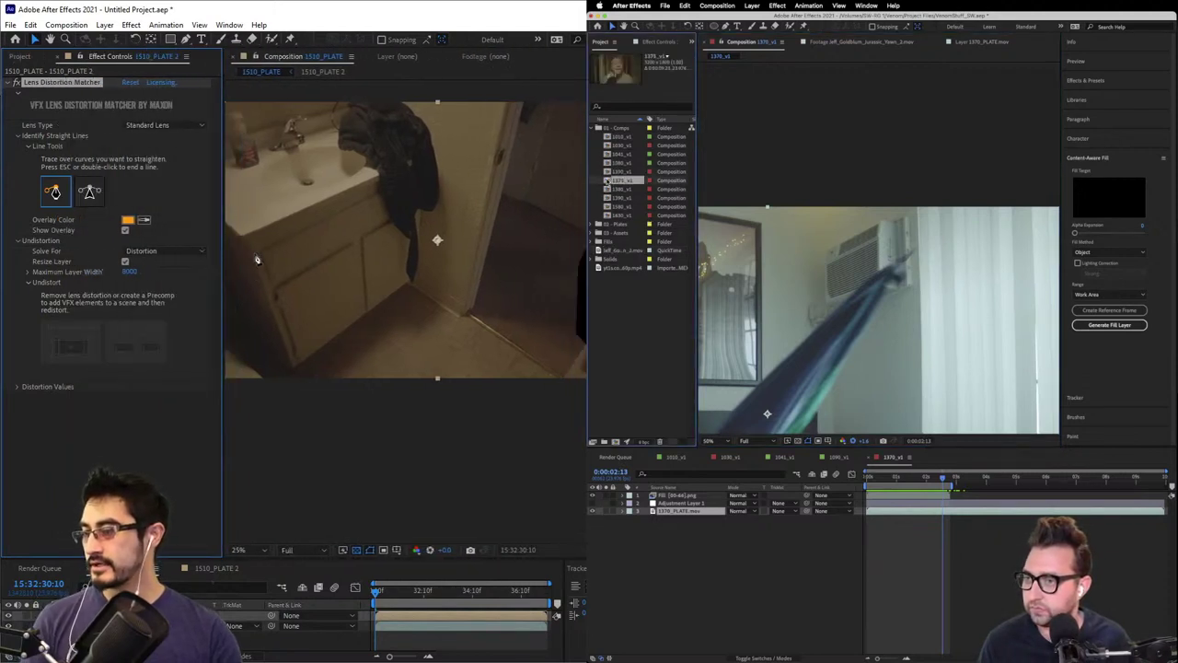
double_click(609, 181)
scroll(258, 259, up, 3)
click(889, 480)
drag(481, 313, 105, 147)
drag(890, 481, 865, 480)
scroll(396, 296, down, 1)
key(space)
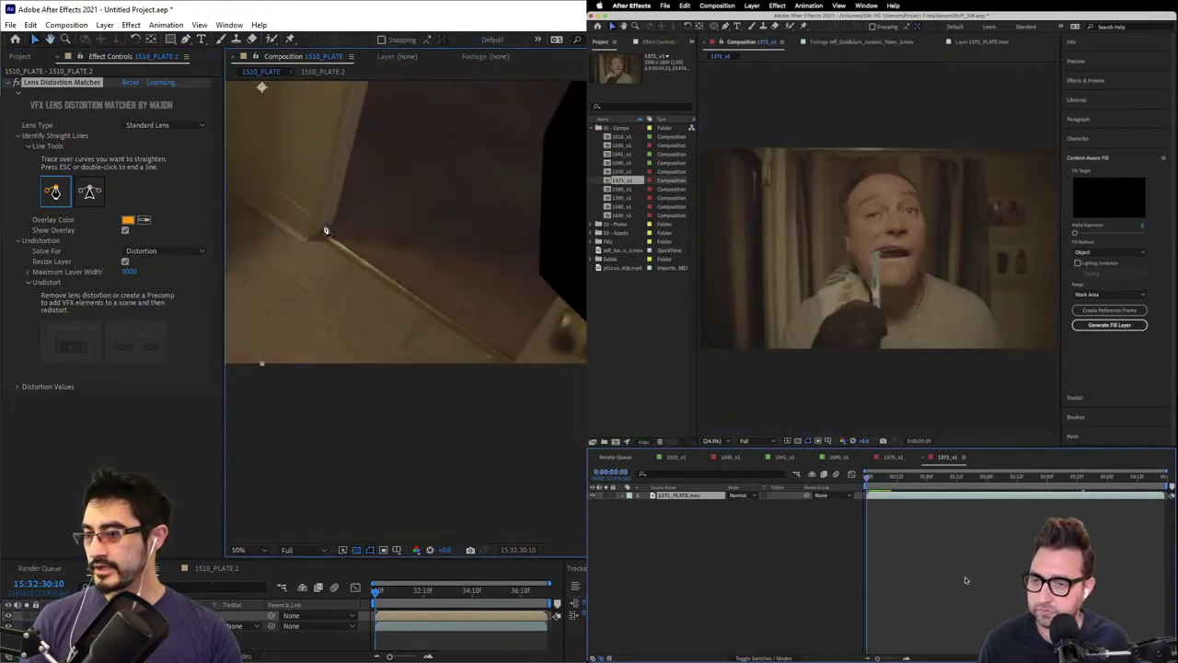
key(space)
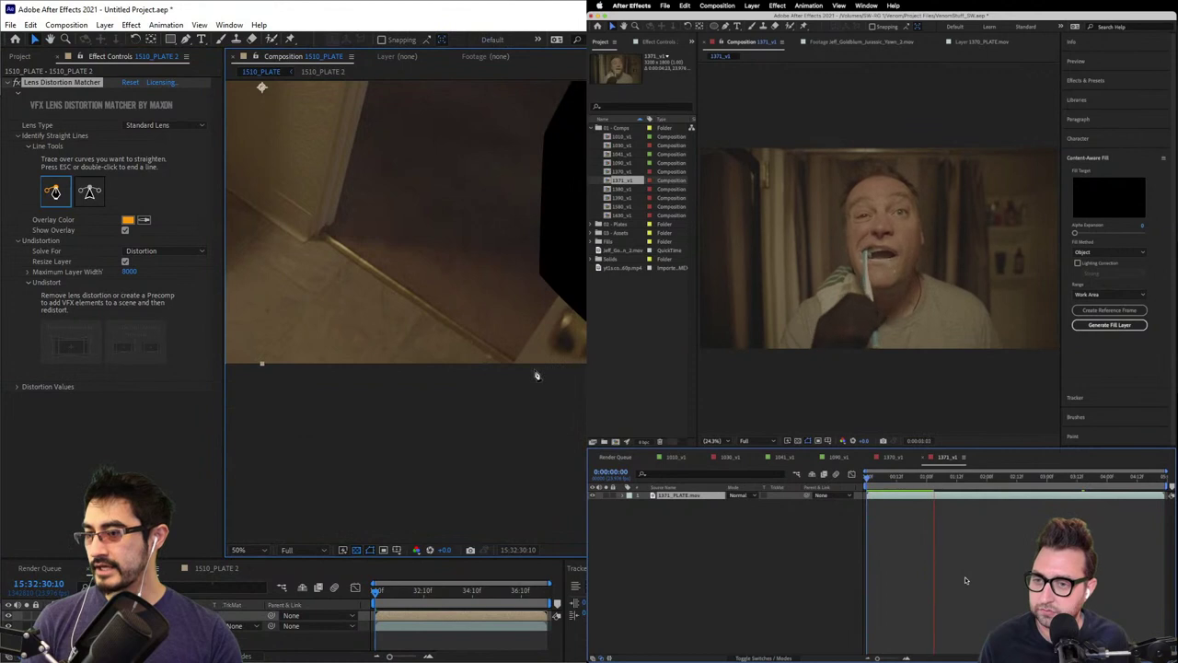
drag(294, 264, 586, 300)
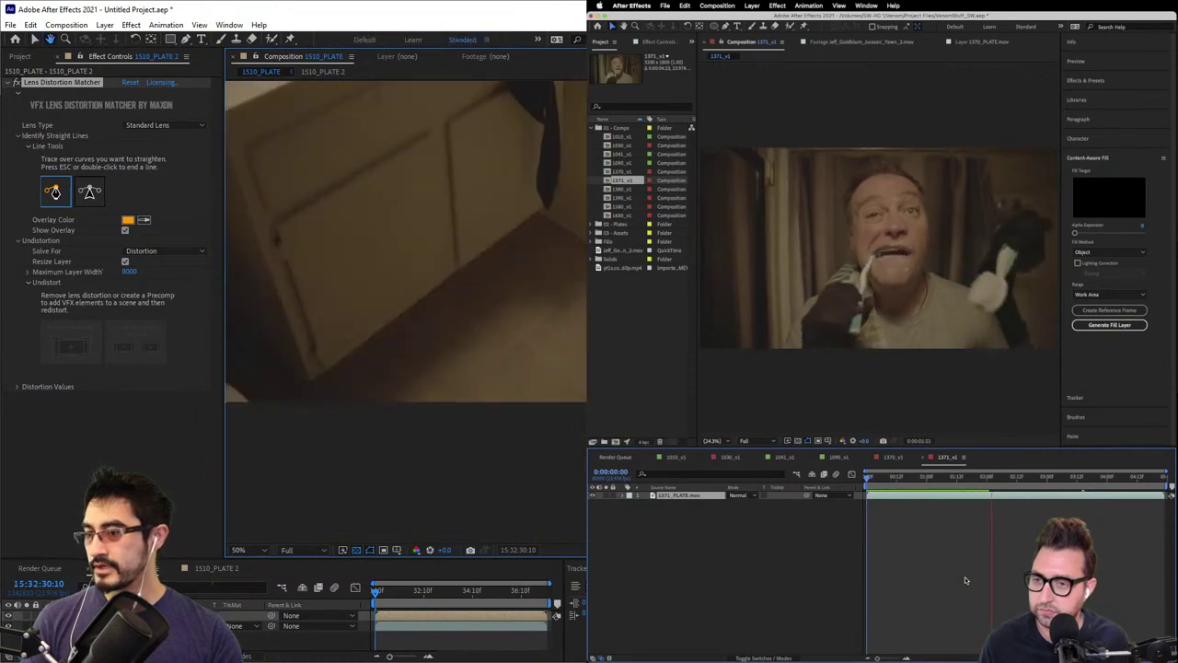
drag(398, 274, 550, 256)
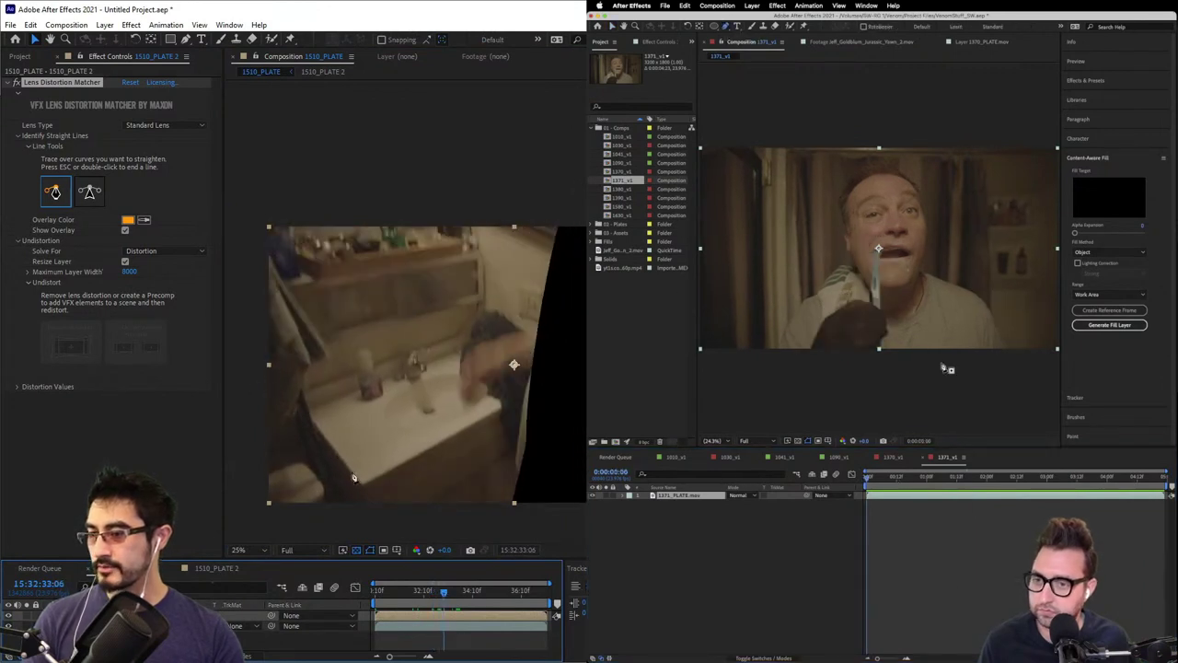
- Draw a closed mask around the dark hand at the lower edge of 1371_PLATE, extending below the frame
click(834, 307)
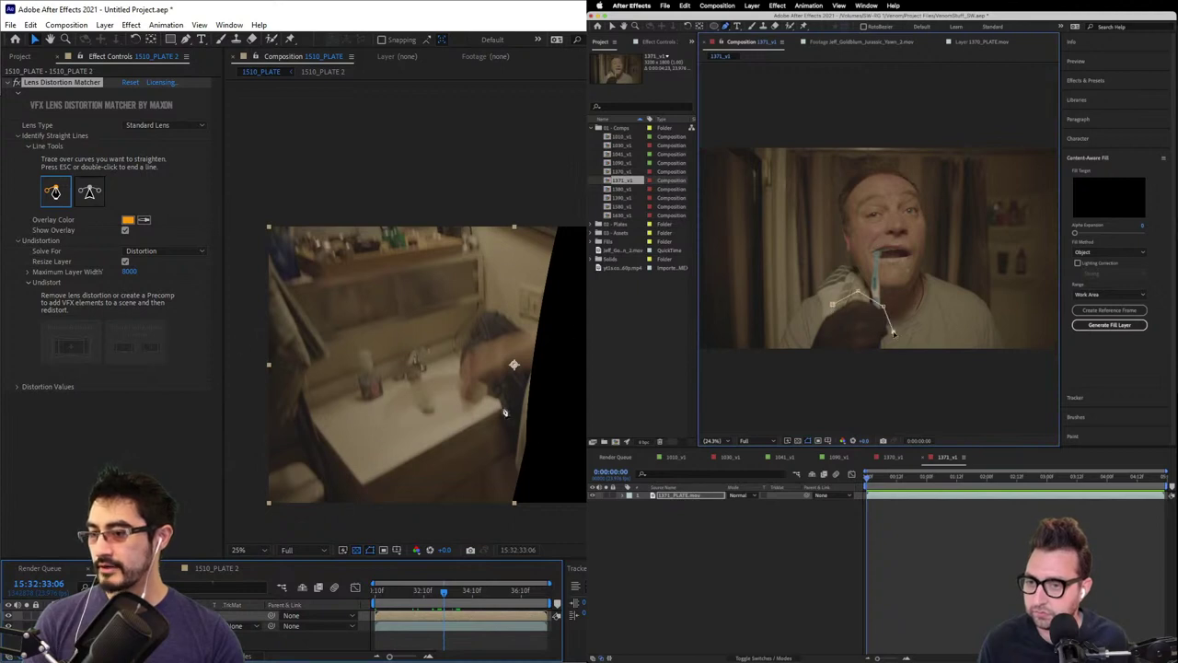
click(874, 361)
click(812, 368)
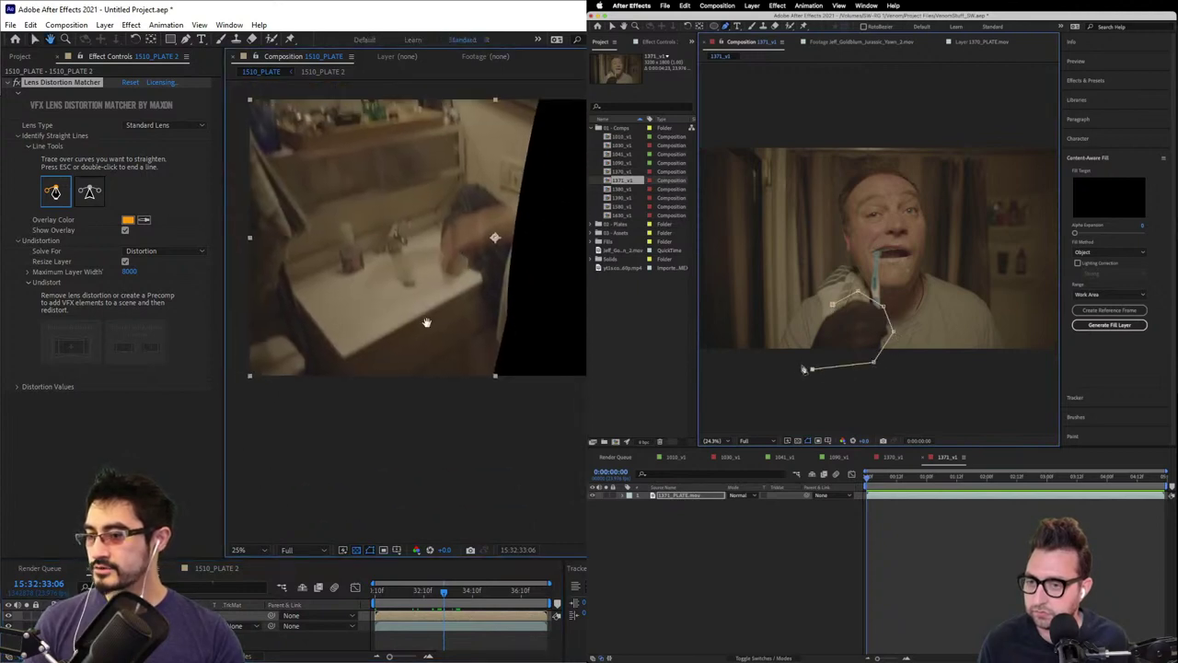
click(797, 361)
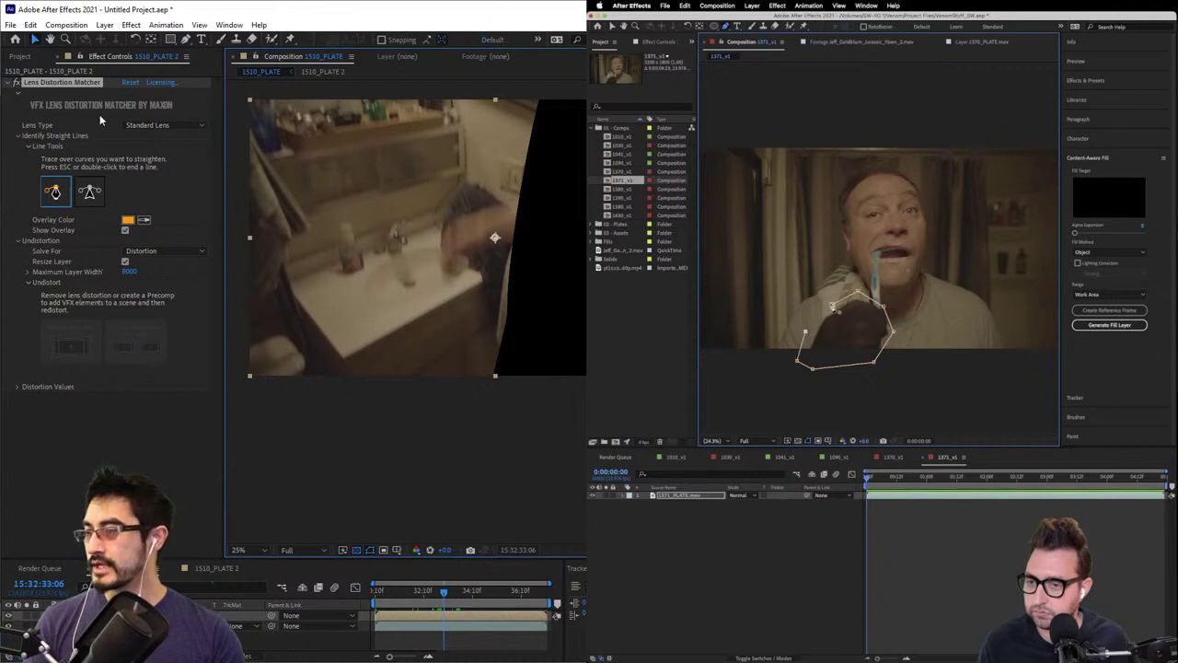
click(834, 307)
- Set Mask 1 on 1371_PLATE to mode None and reveal its properties, with Lens Distortion Matcher selected on 1510_PLATE 2
click(55, 81)
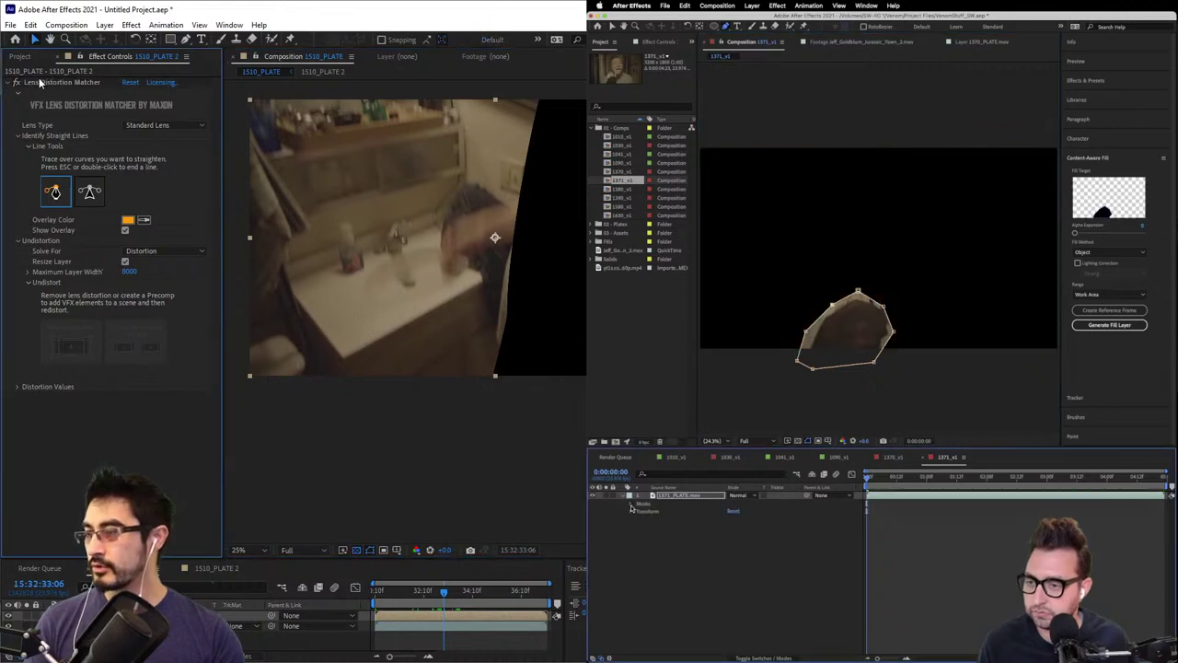
click(39, 82)
click(631, 505)
click(739, 511)
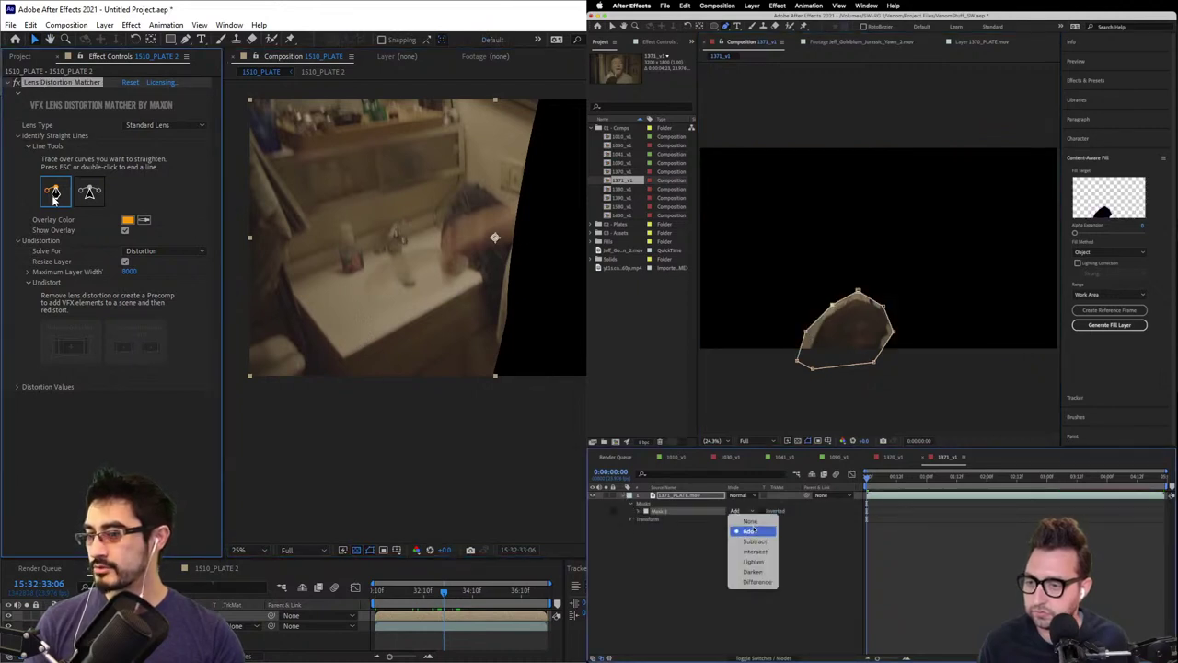
click(742, 520)
click(637, 512)
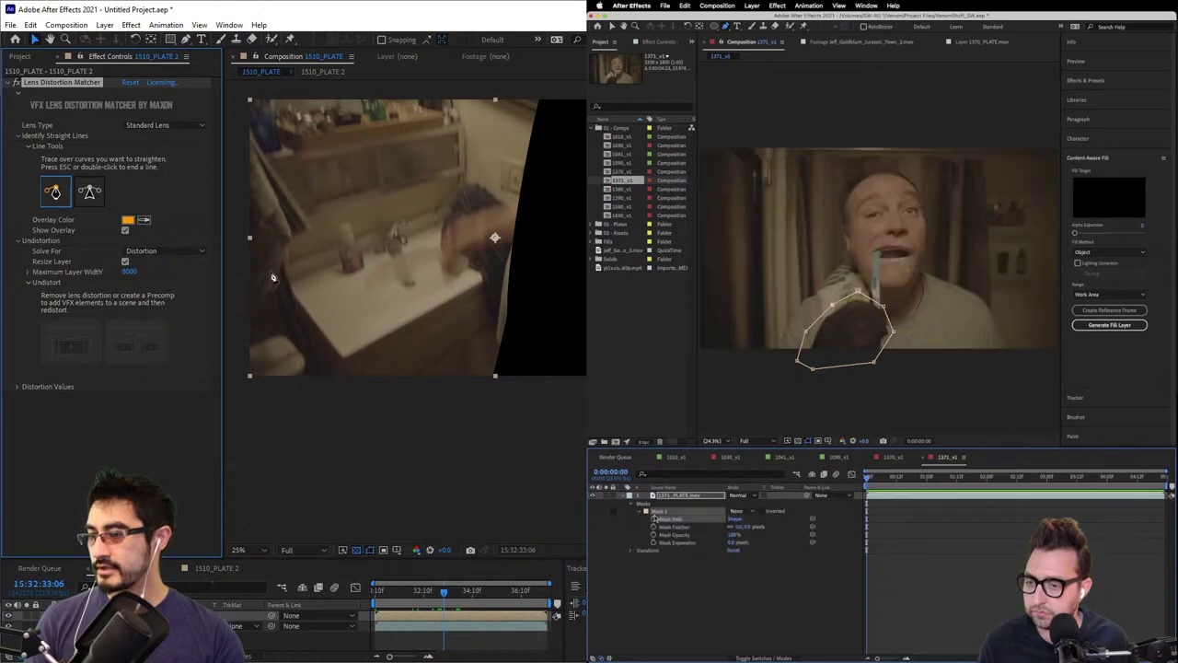
- Keyframe the Mask Path, moving Mask 1 over the hand at 0:00:00:09, and go to 15:32:33:02 in 1510_PLATE
drag(867, 480, 896, 480)
drag(446, 594, 456, 595)
drag(897, 480, 889, 482)
mouse_move(456, 595)
mouse_down()
mouse_move(429, 590)
mouse_move(440, 591)
mouse_up()
drag(854, 289, 862, 360)
- Trace two Lens Distortion Matcher lines in 1510_PLATE, along the front and back edges of the sink counter
click(845, 299)
click(510, 221)
double_click(236, 373)
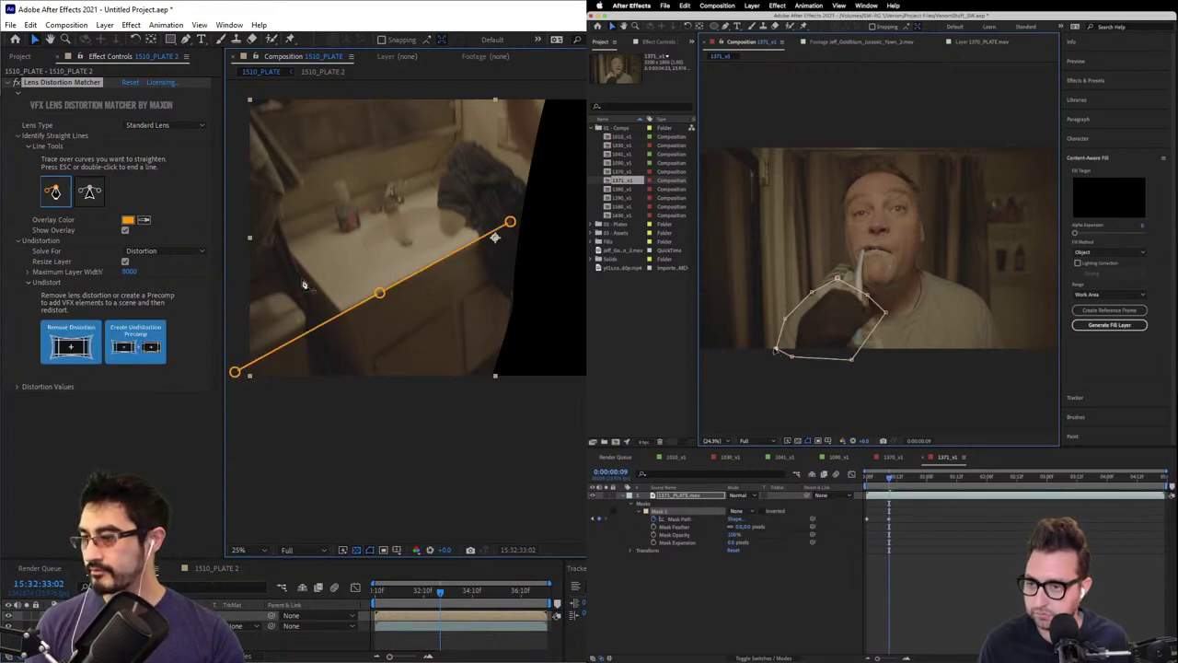
click(90, 197)
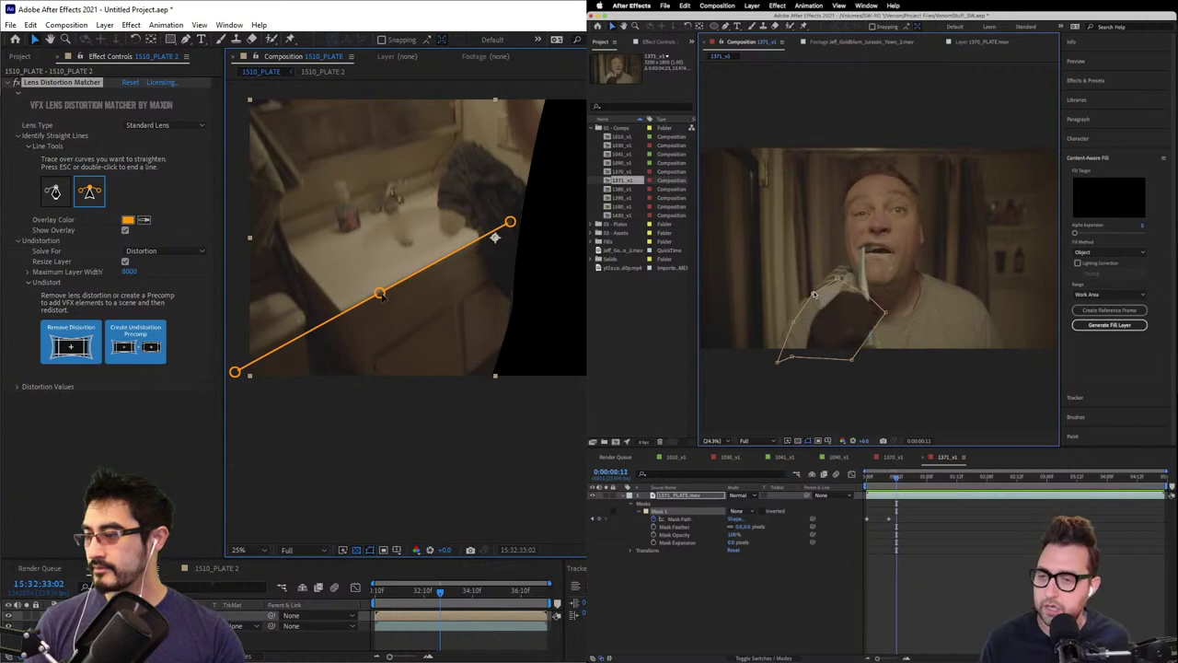
click(52, 191)
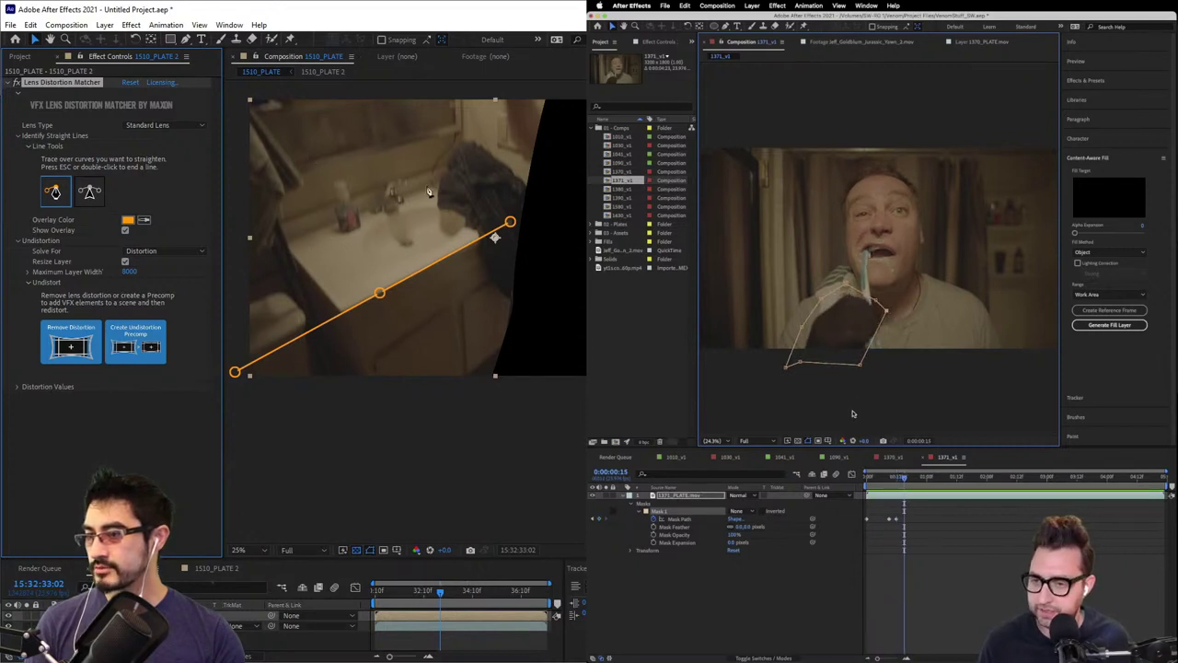
click(466, 162)
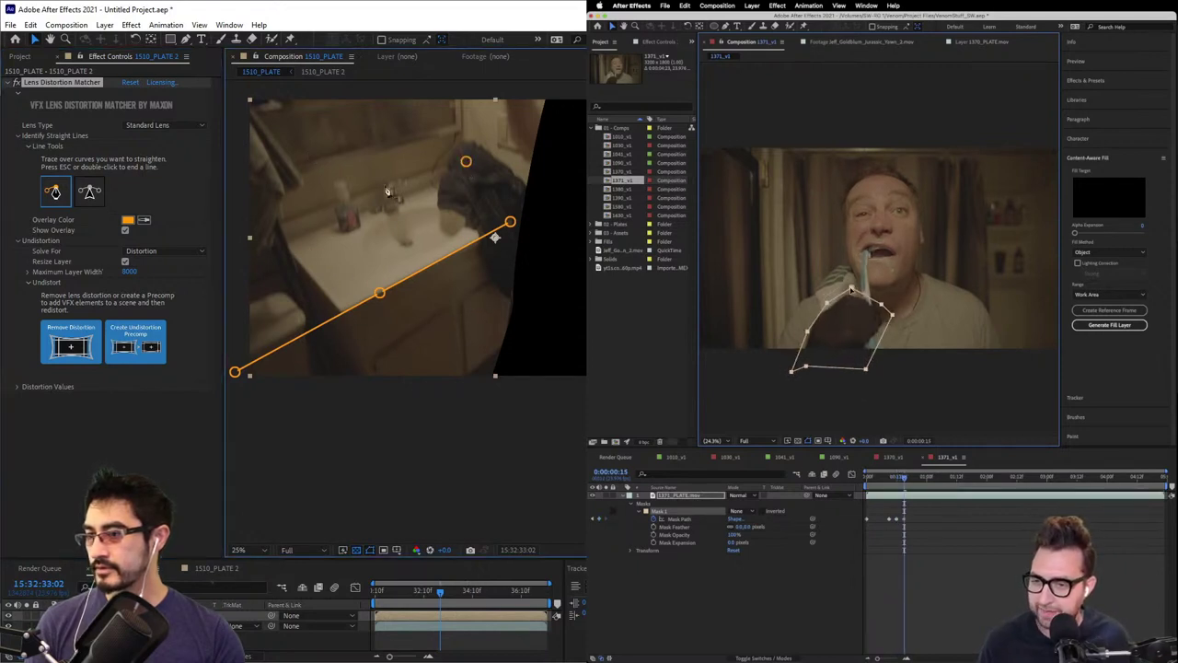
click(313, 211)
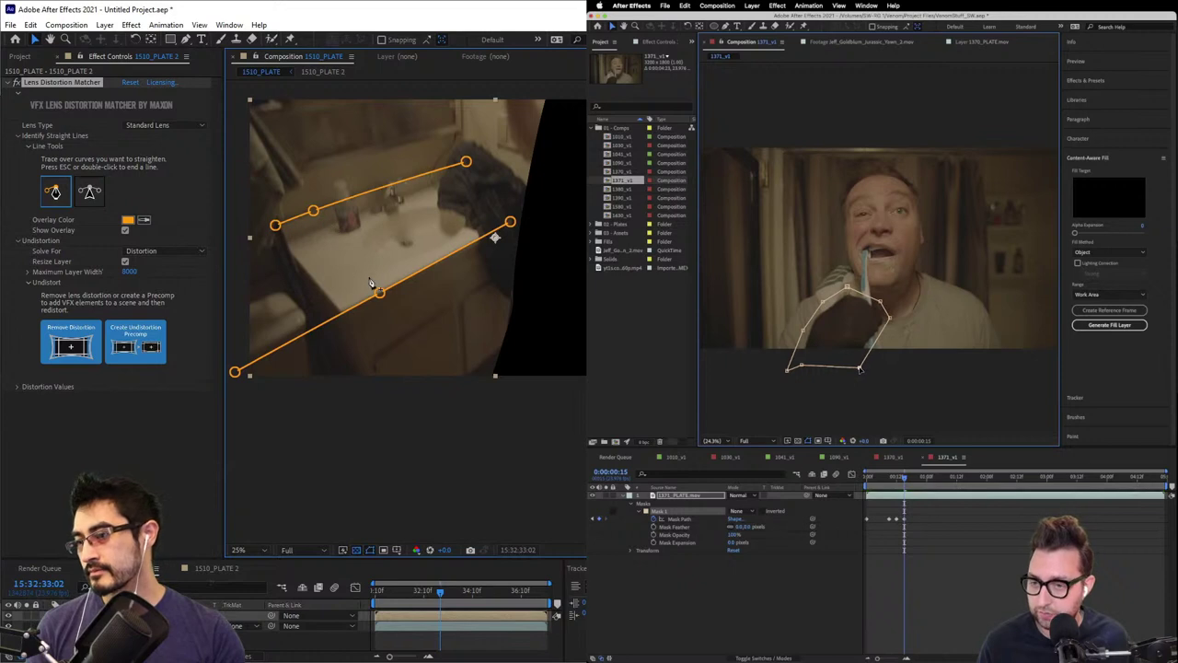
- Select the traced line along the counter's front edge to check its points
click(90, 201)
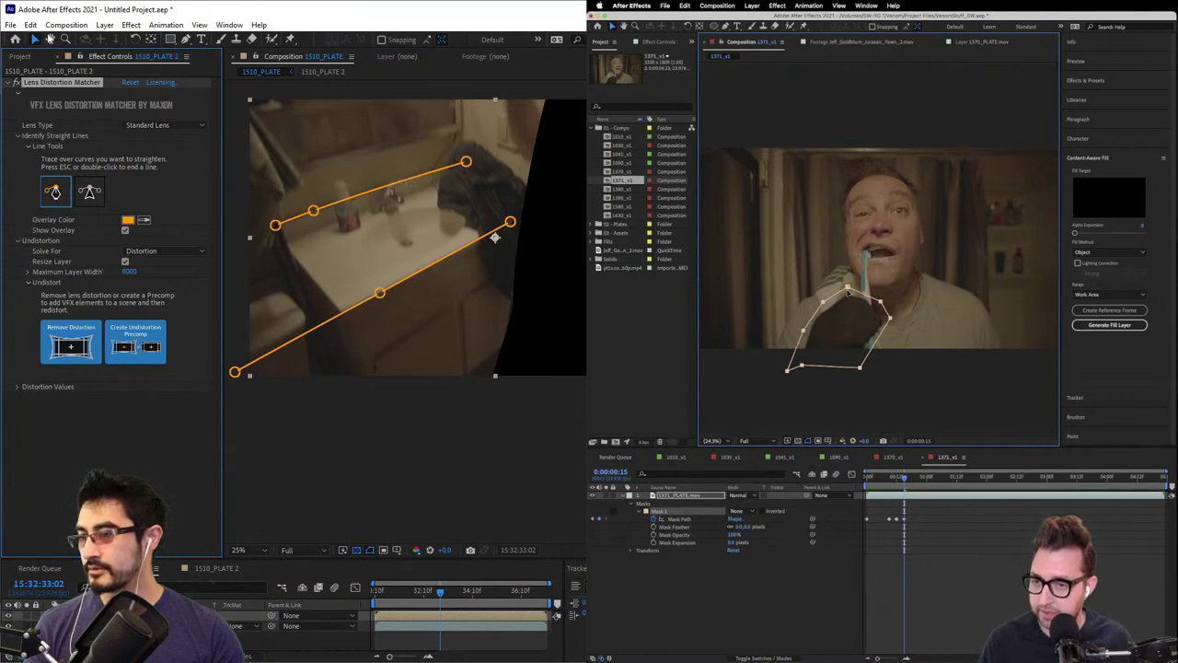
click(34, 41)
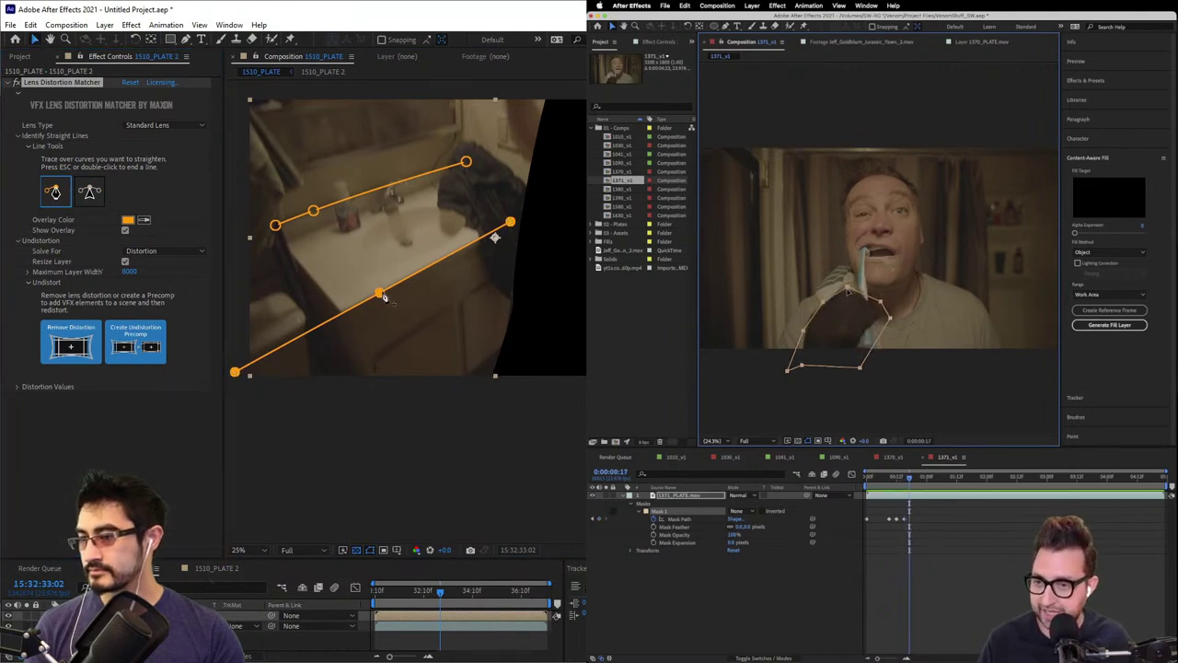
click(384, 296)
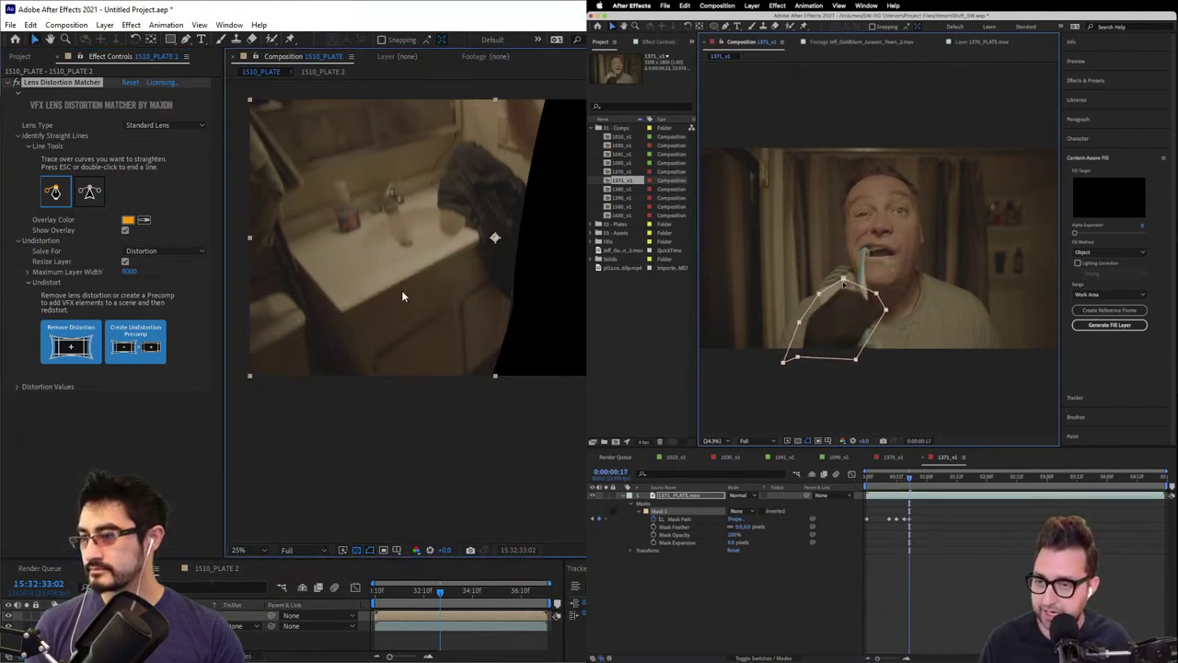
- Advance 1371_v1 two frames and reposition Mask 1 over the dark hand
key(Page_Down)
key(Page_Down)
right_click(843, 284)
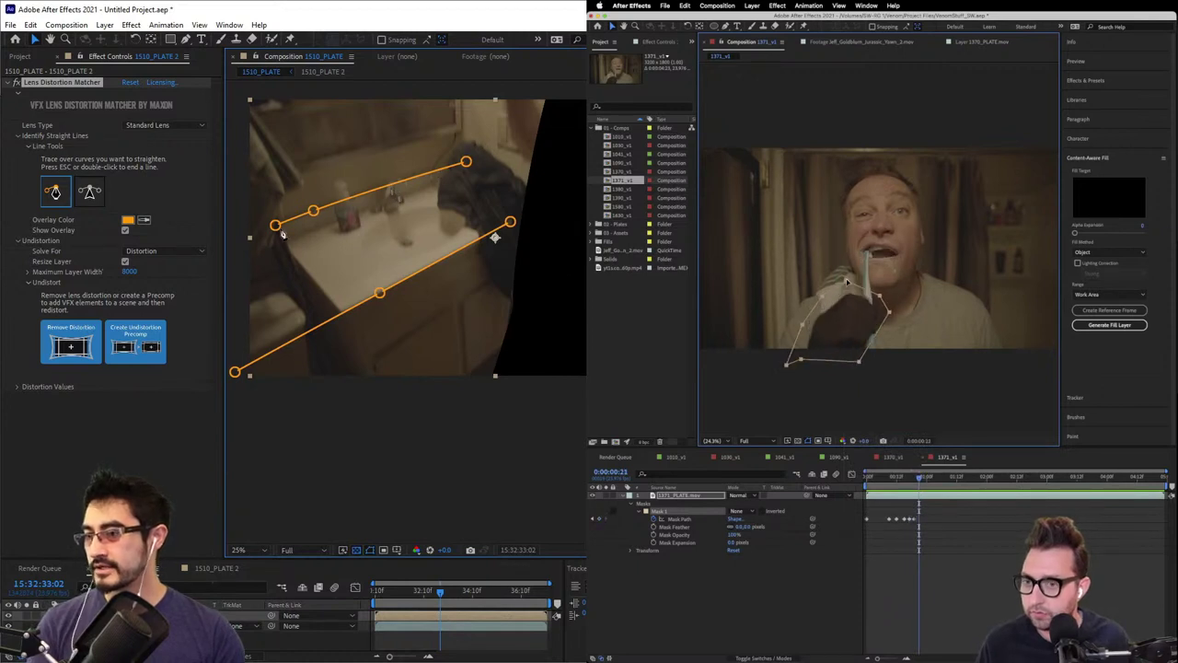
- Check the traced lines against the counter edges up close, and create an undistortion precomp from 1510_PLATE 2
scroll(402, 165, up, 2)
drag(402, 165, 489, 321)
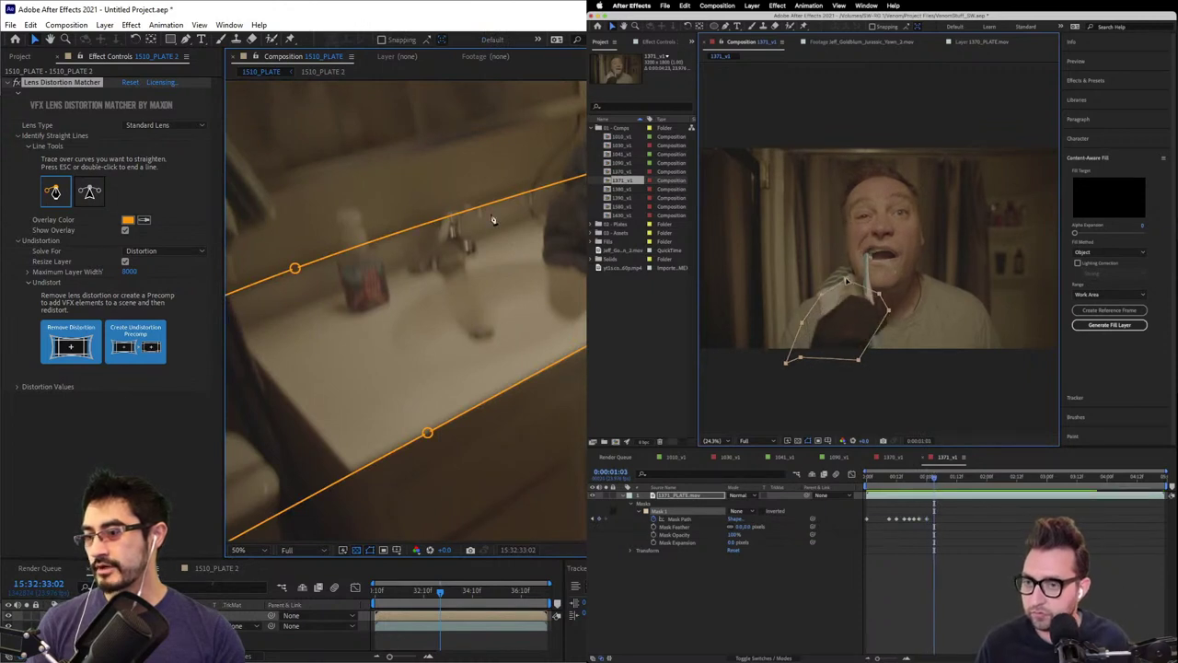
key(comma)
key(comma)
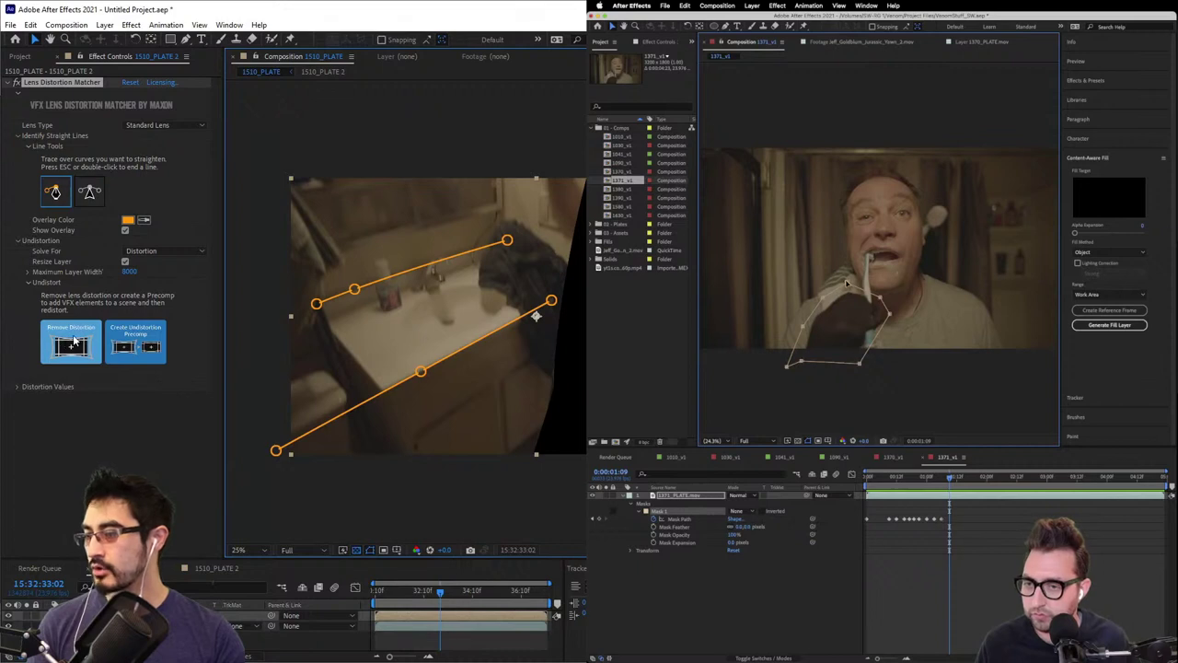
click(142, 349)
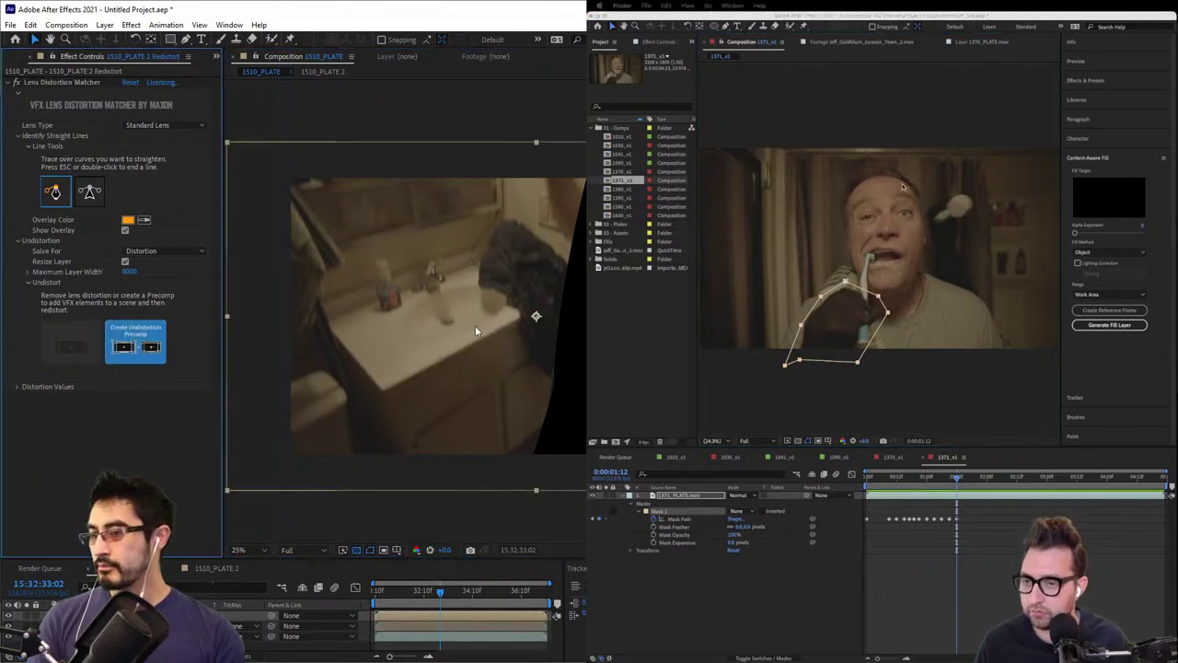
- Look over the whole frame of the redistorted plate in 1510_PLATE
key(space)
drag(471, 308, 517, 279)
scroll(448, 344, down, 1)
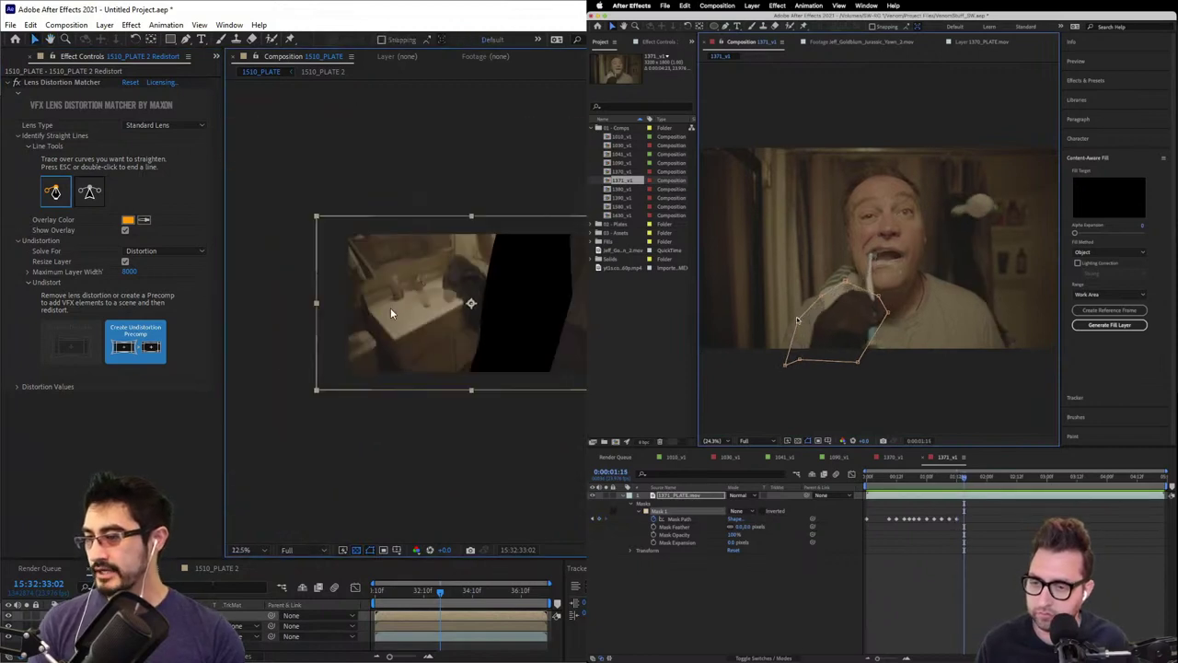
drag(390, 309, 401, 304)
key(ctrl+z)
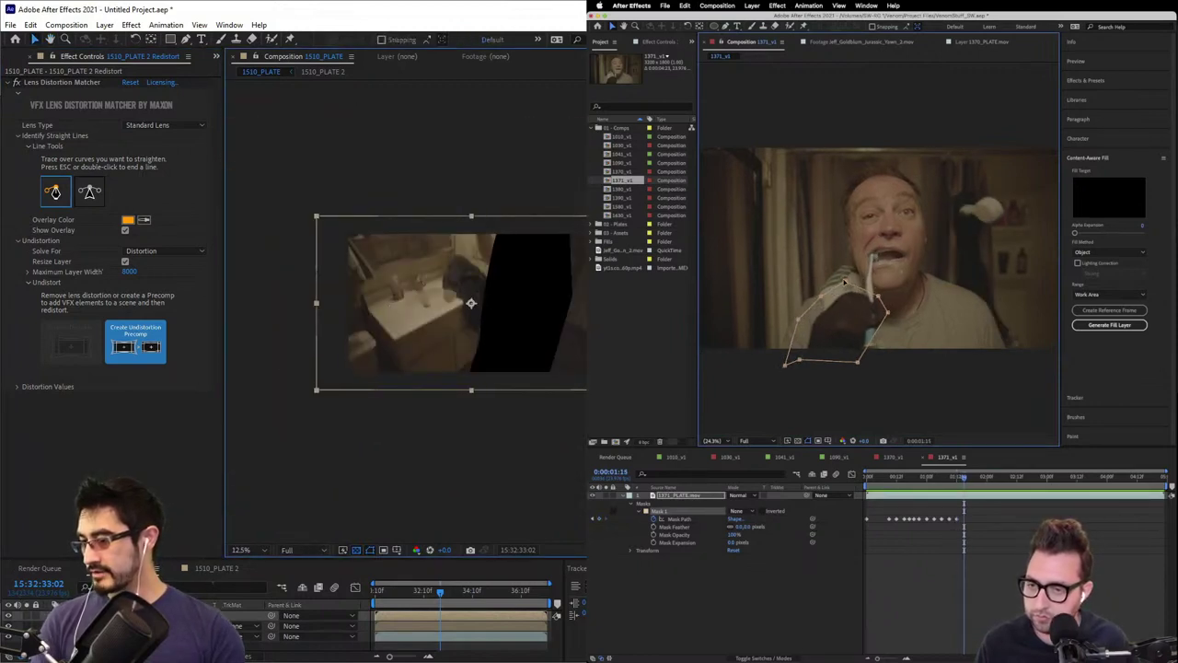
- Keyframe Mask 1 over the dark hand from 0:00:01:15 to 0:00:01:21, and open the 1510_PLATE 2 Undistorted Work composition
drag(845, 281, 850, 287)
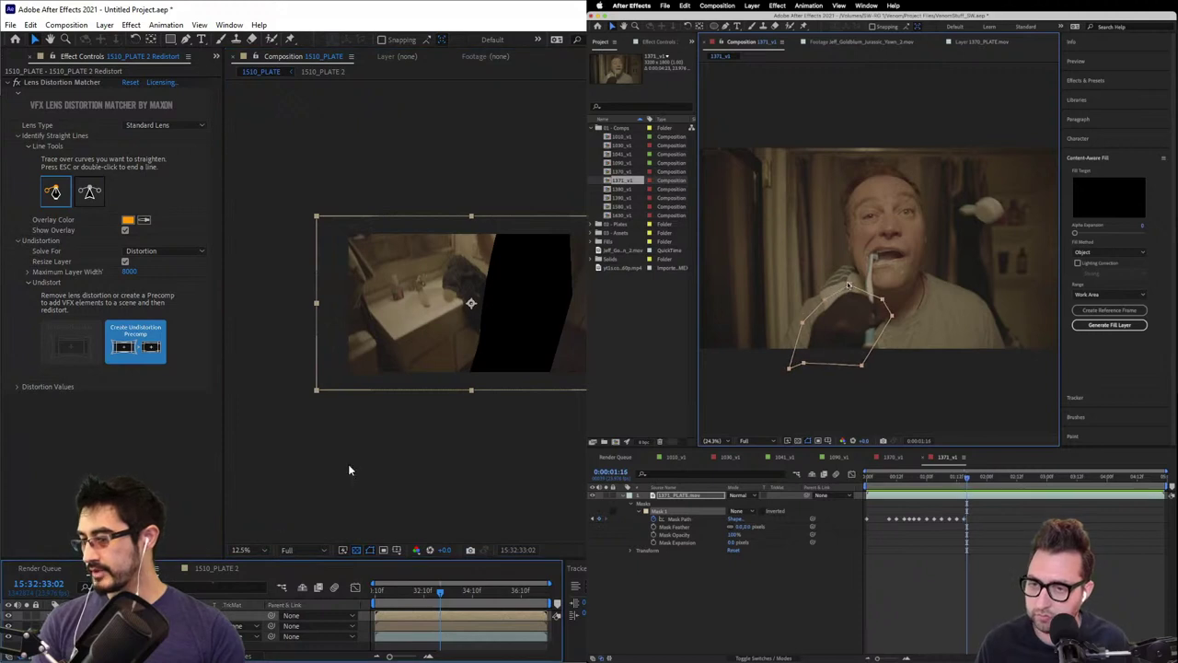
drag(849, 285, 847, 281)
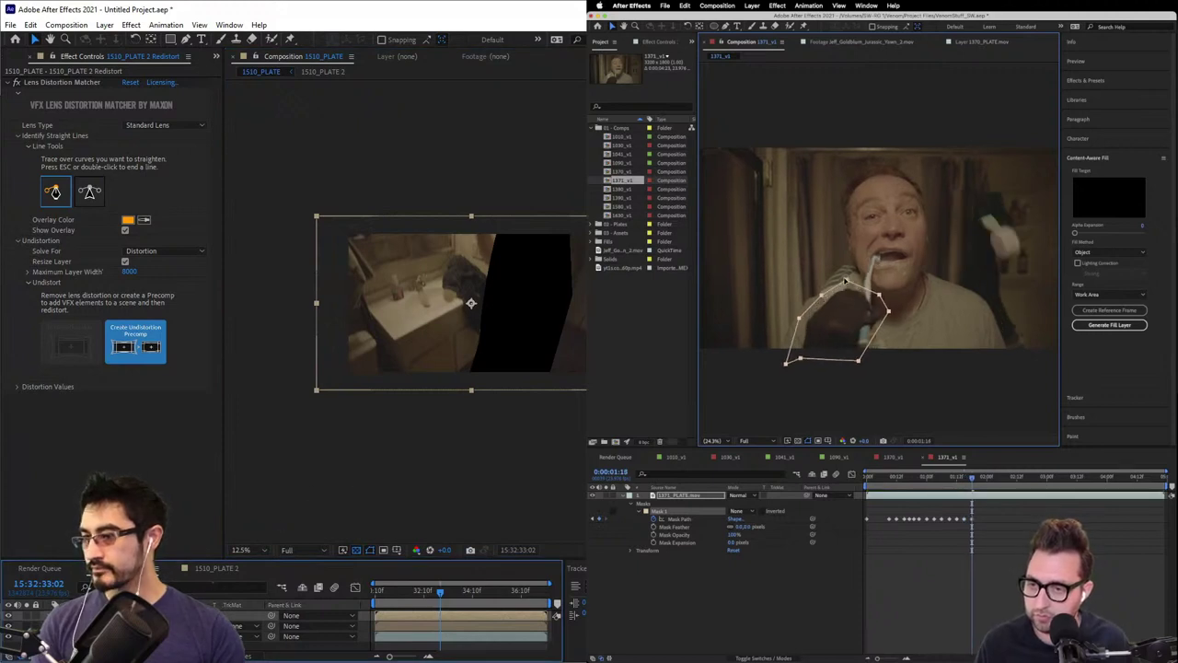
double_click(473, 334)
key(Page_Down)
key(Page_Down)
key(Page_Down)
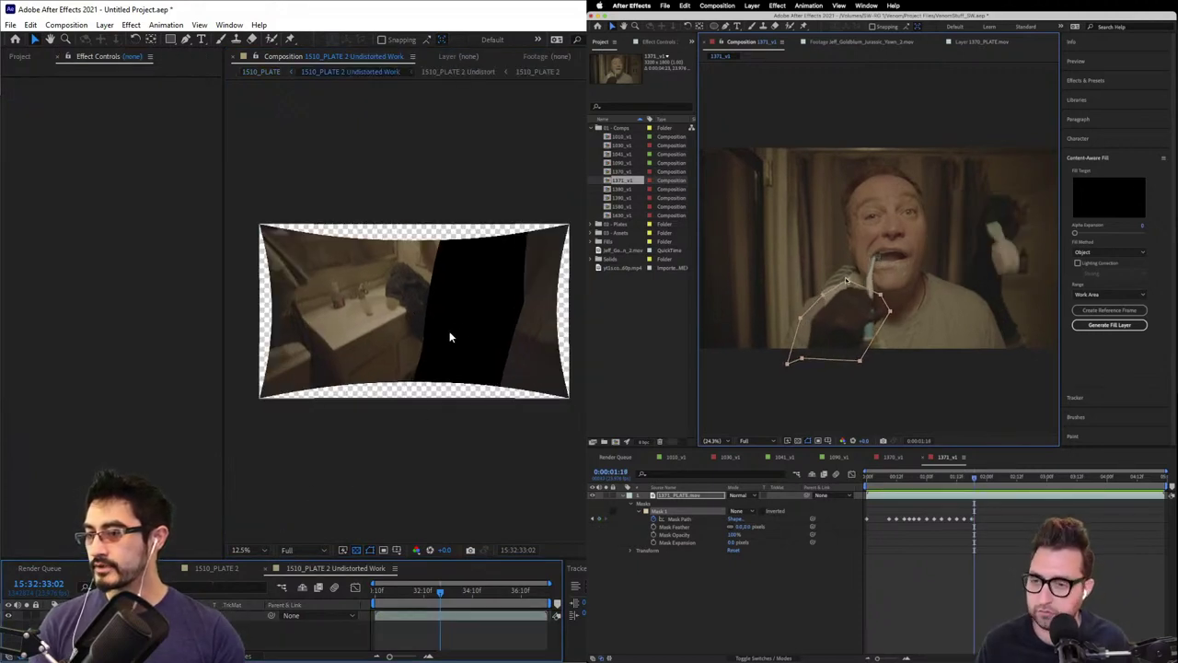
scroll(405, 325, up, 1)
drag(847, 281, 858, 279)
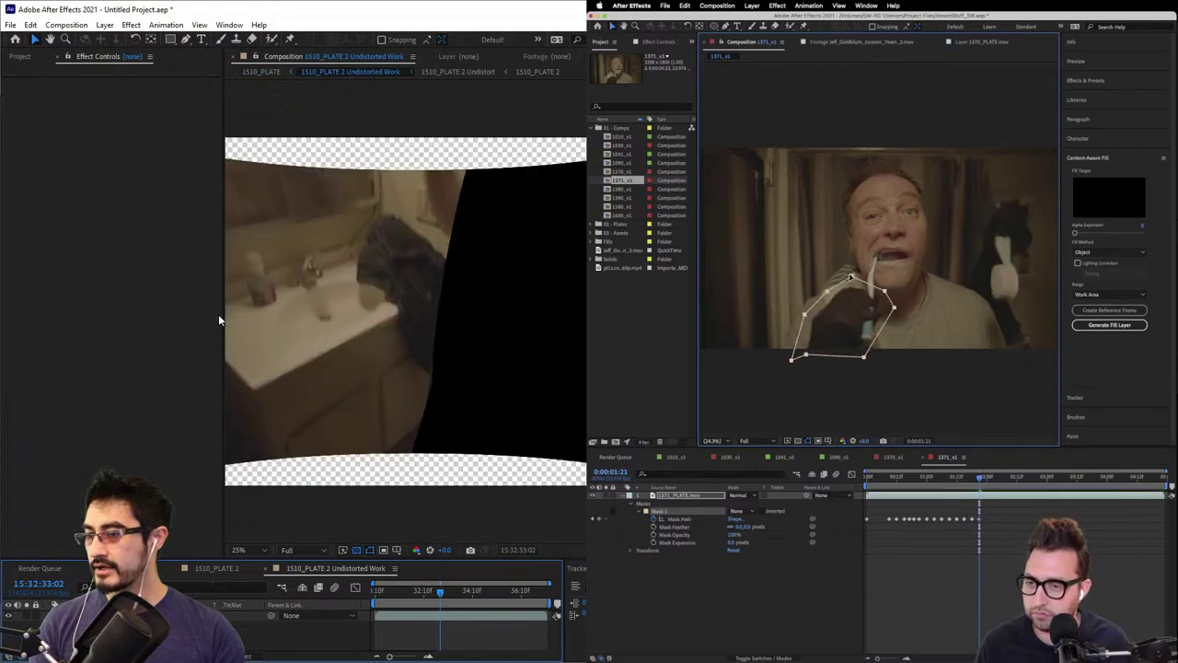
- Enlarge the composition view and examine the undistorted plate through to 15:32:34:01
drag(223, 320, 8, 320)
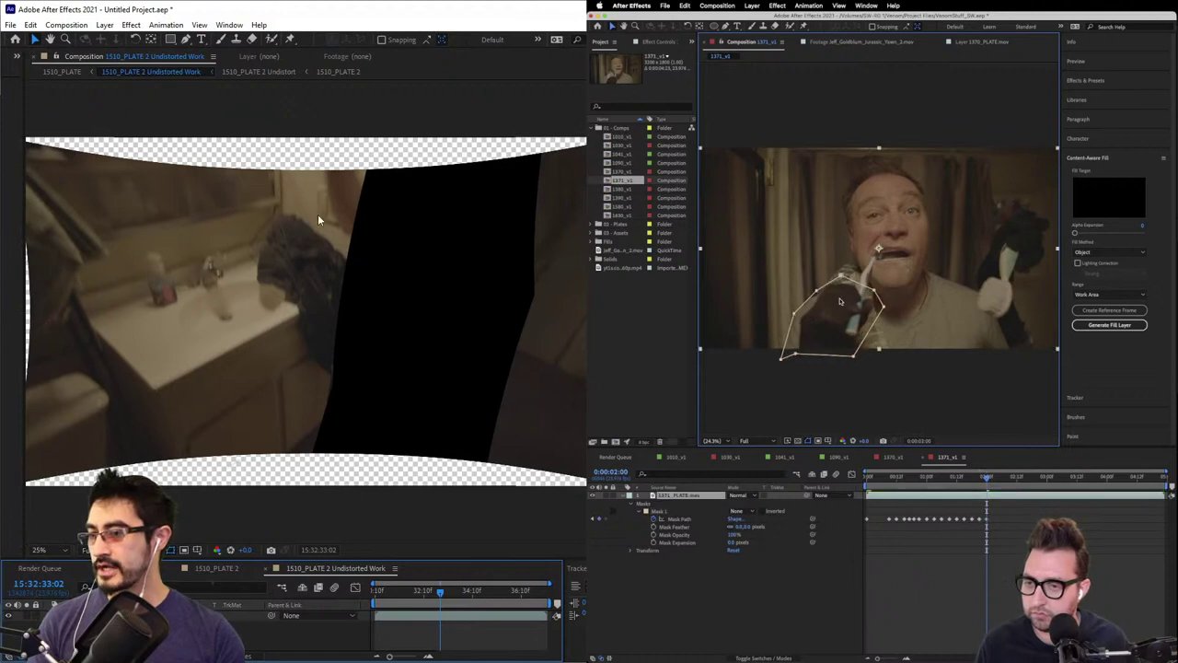
drag(417, 592, 463, 598)
key(comma)
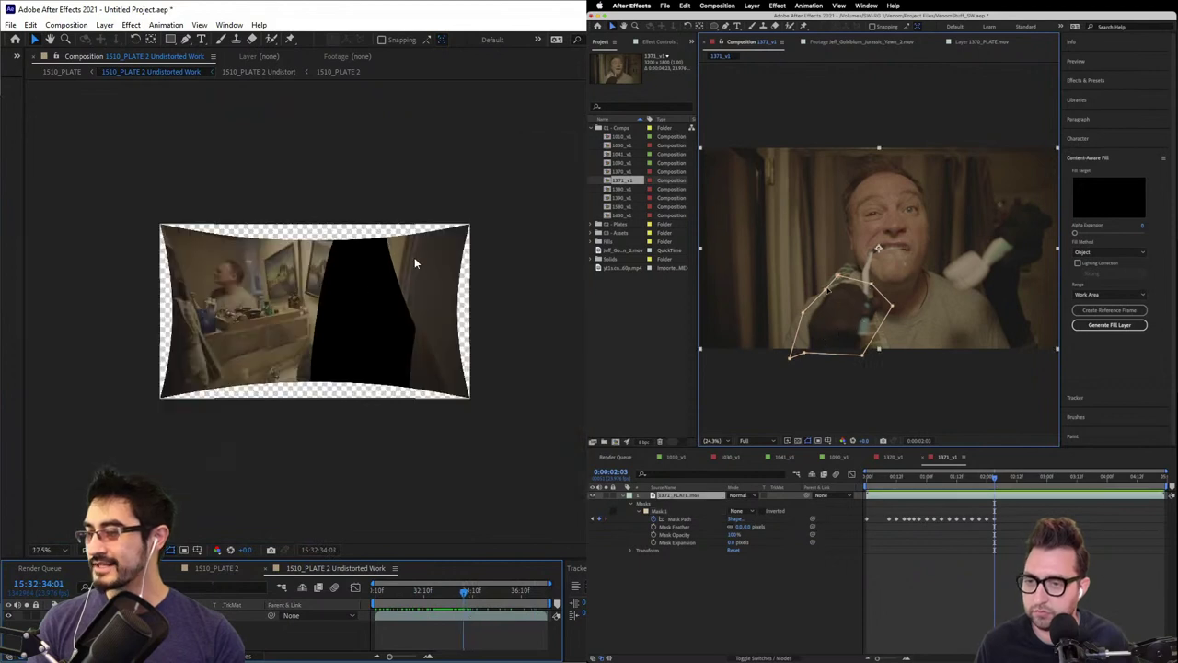
key(period)
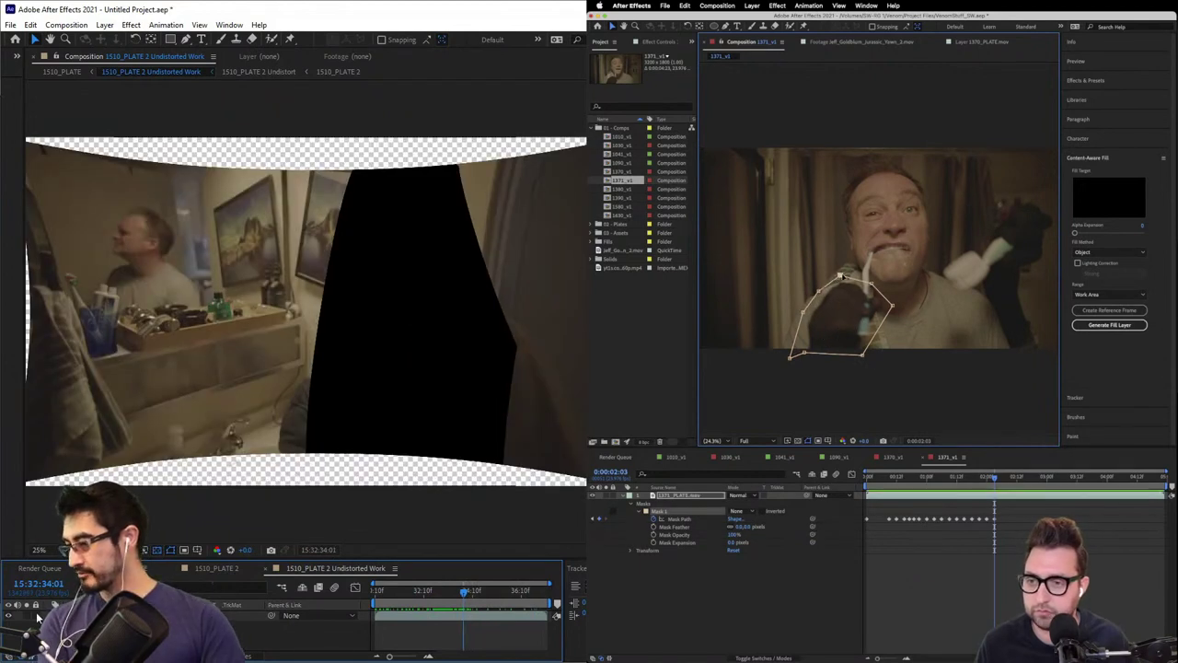
- Close the Undistorted Work composition, delete the redistort layer from 1510_PLATE, and bring back the effect settings of 1510_PLATE 2
click(264, 568)
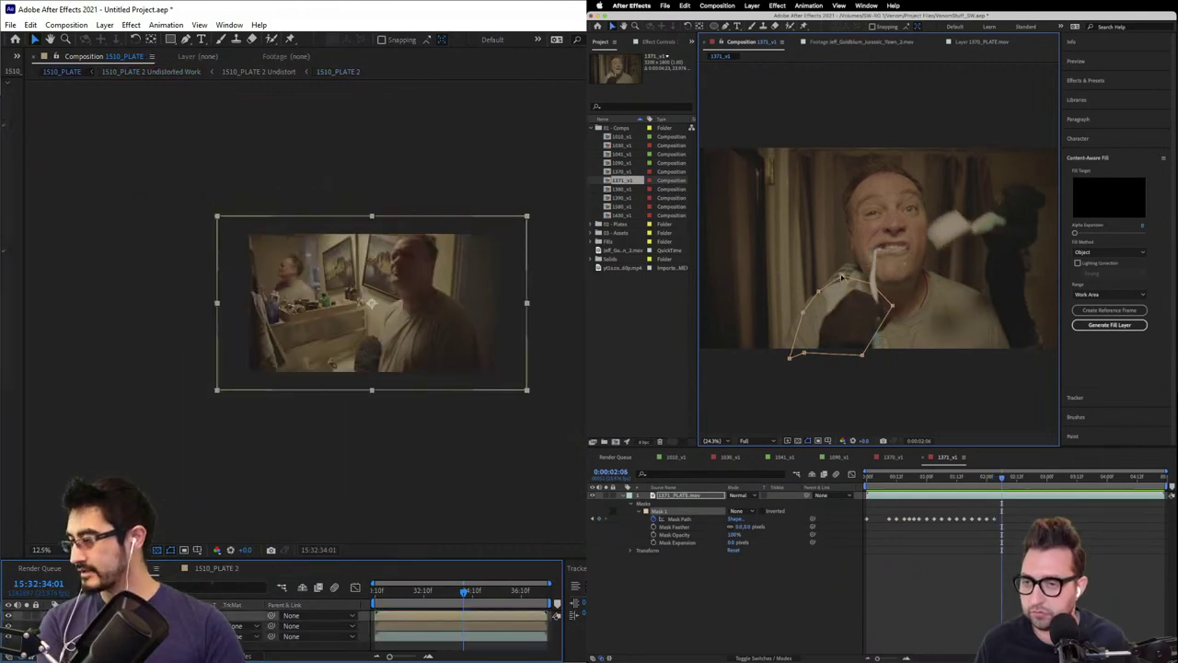
key(Delete)
click(426, 355)
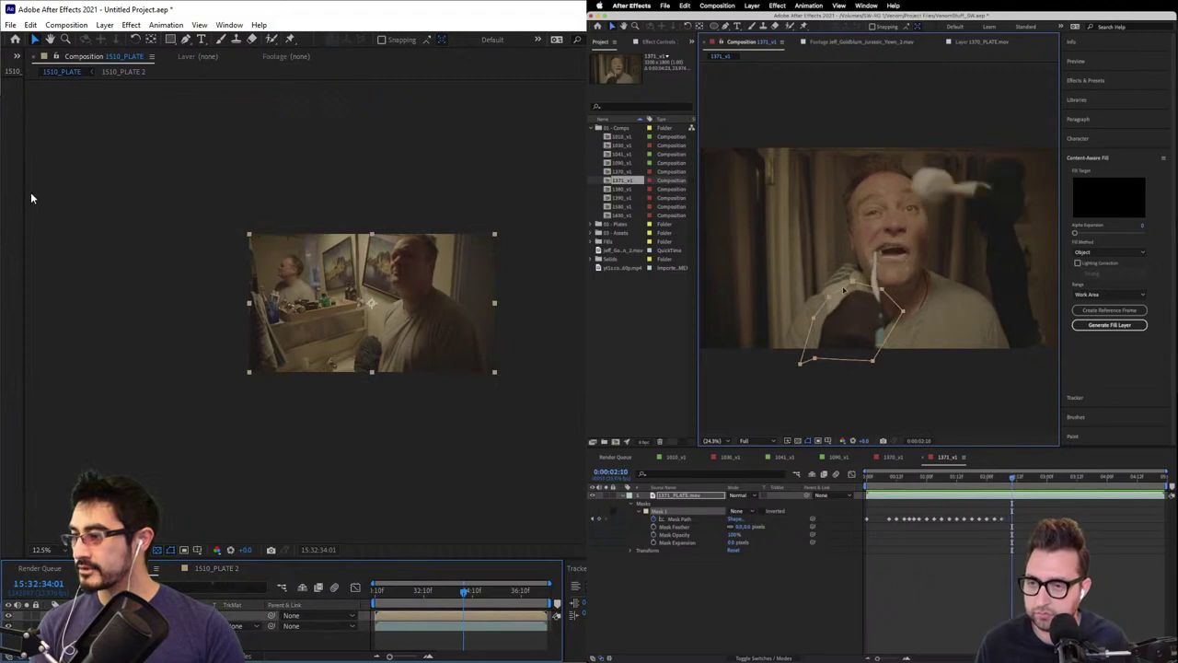
drag(23, 199, 209, 213)
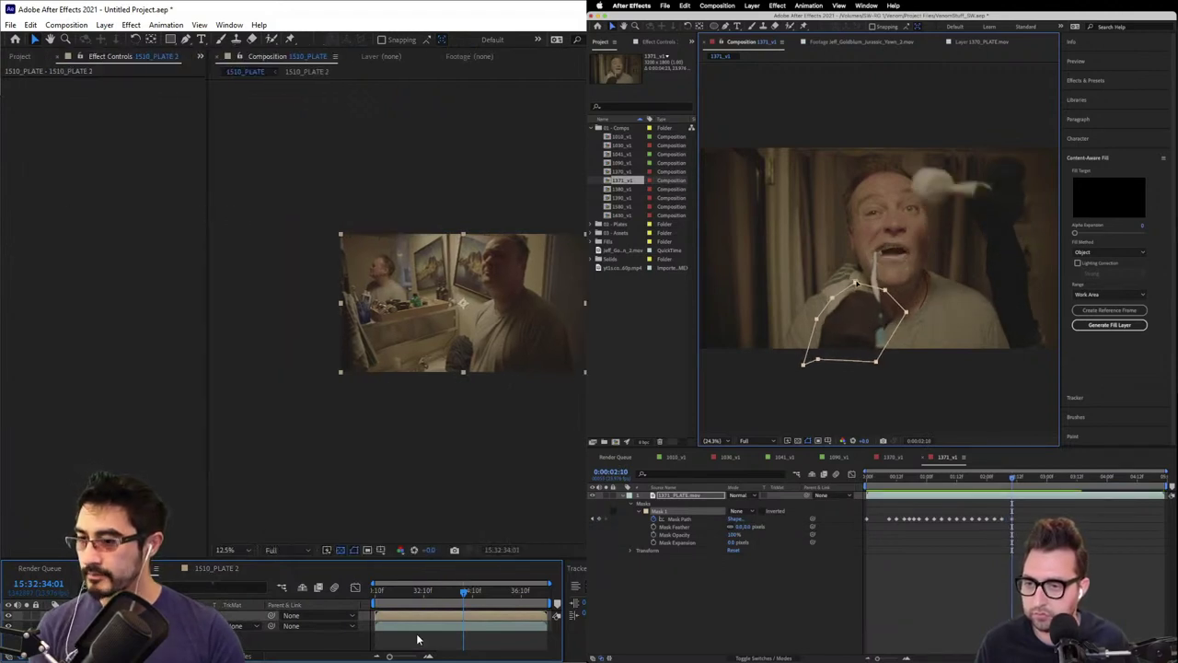
- Go to 15:32:32:21 in 1510_PLATE and apply a fresh Lens Distortion Matcher effect to 1510_PLATE 2
click(419, 594)
mouse_move(418, 603)
mouse_down()
mouse_move(439, 605)
mouse_move(436, 616)
mouse_up()
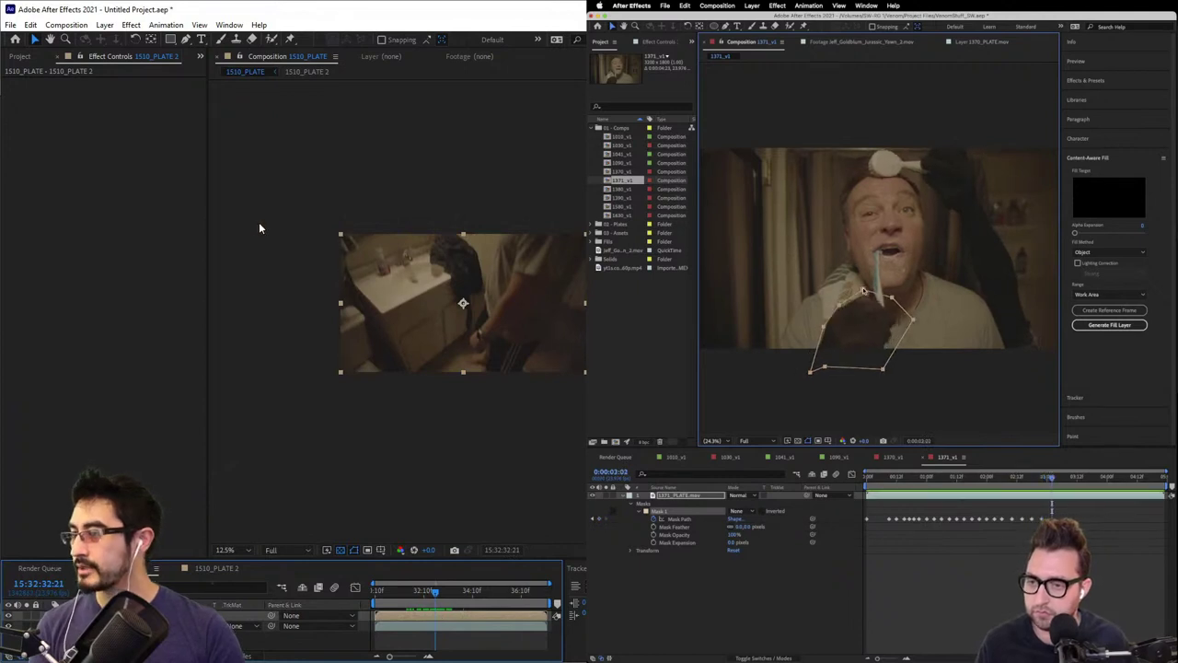
right_click(150, 210)
click(166, 82)
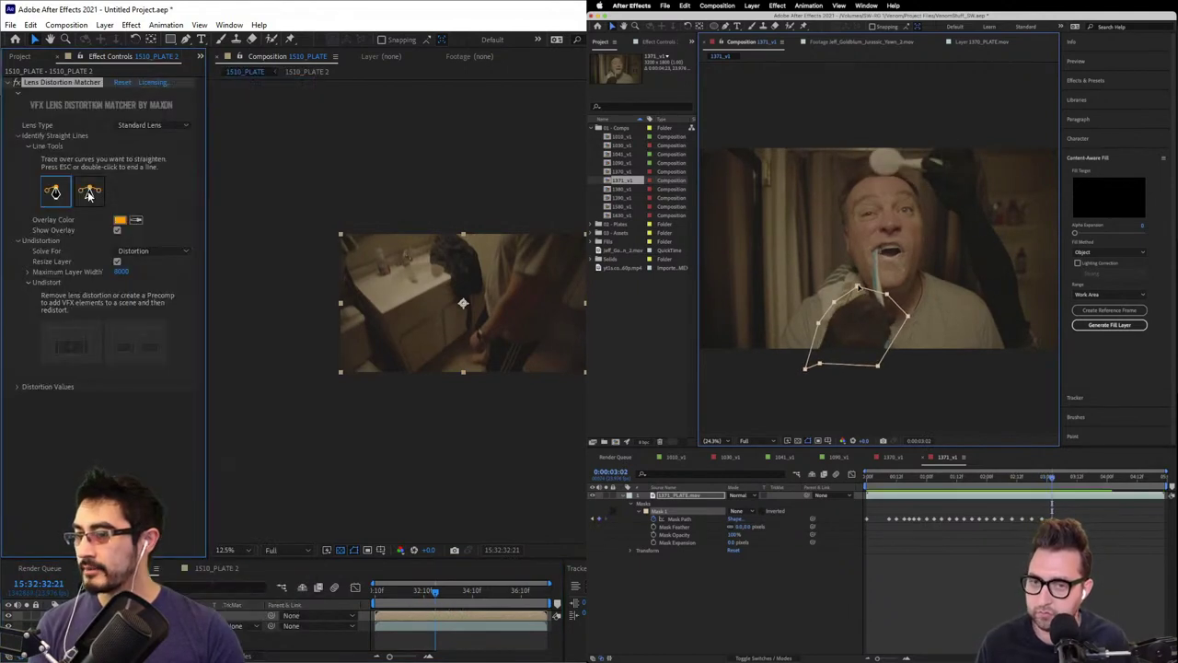
- Trace a three-point line along the back edge of the sink counter in 1510_PLATE
scroll(407, 312, up, 2)
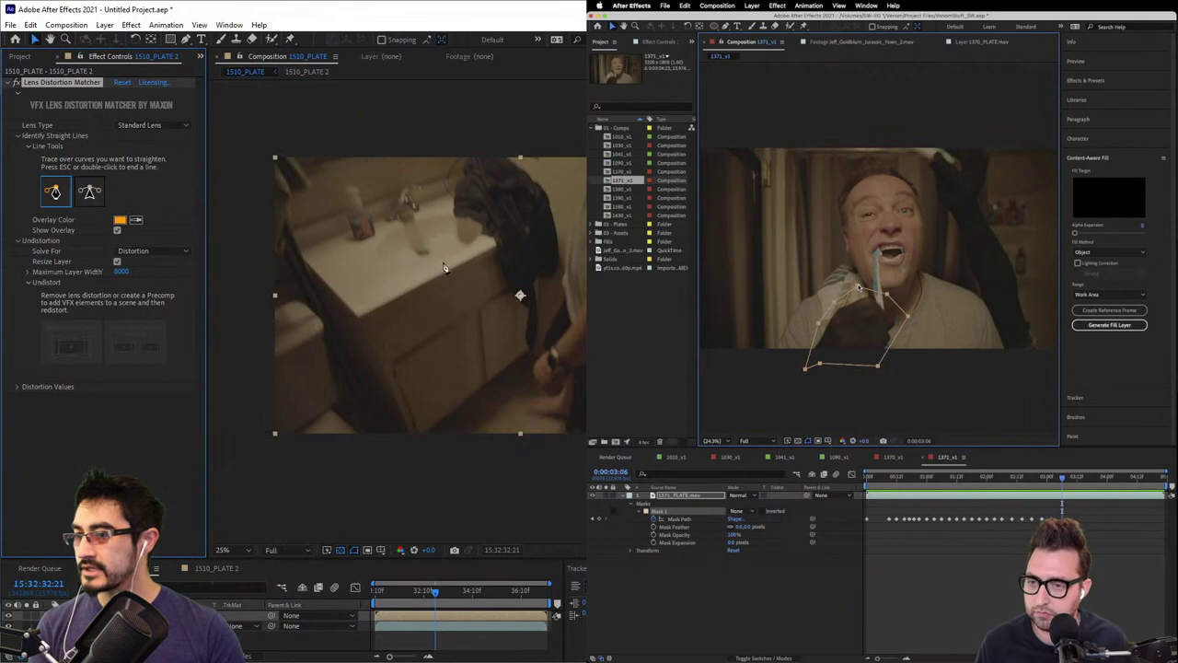
click(461, 174)
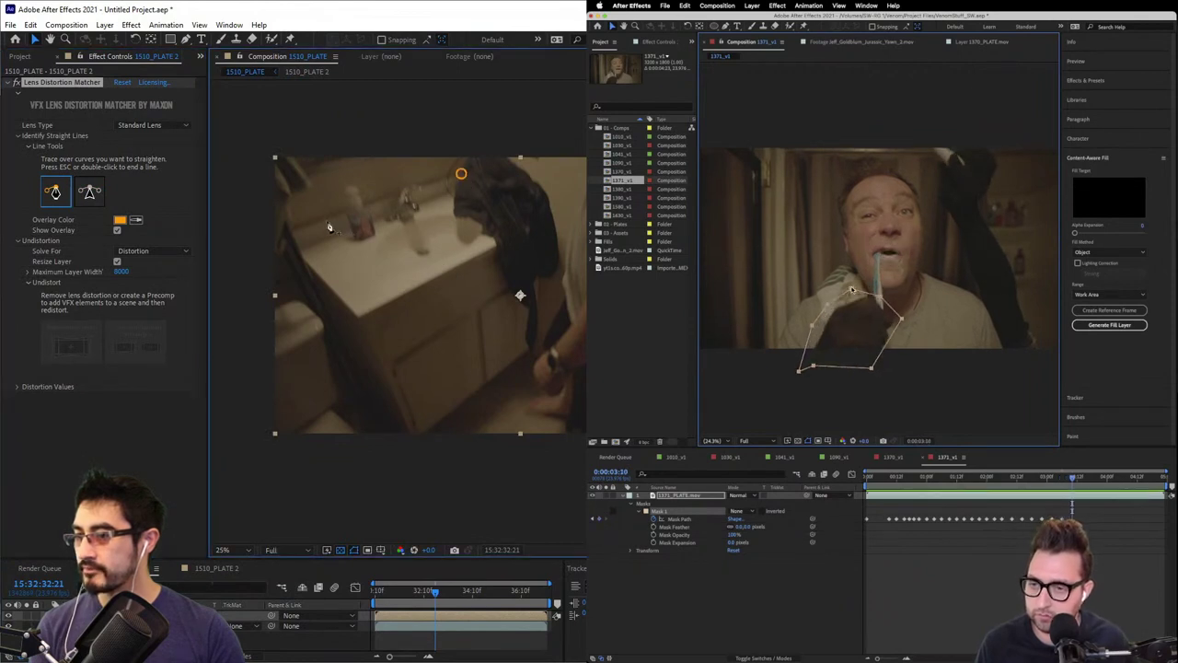
click(319, 221)
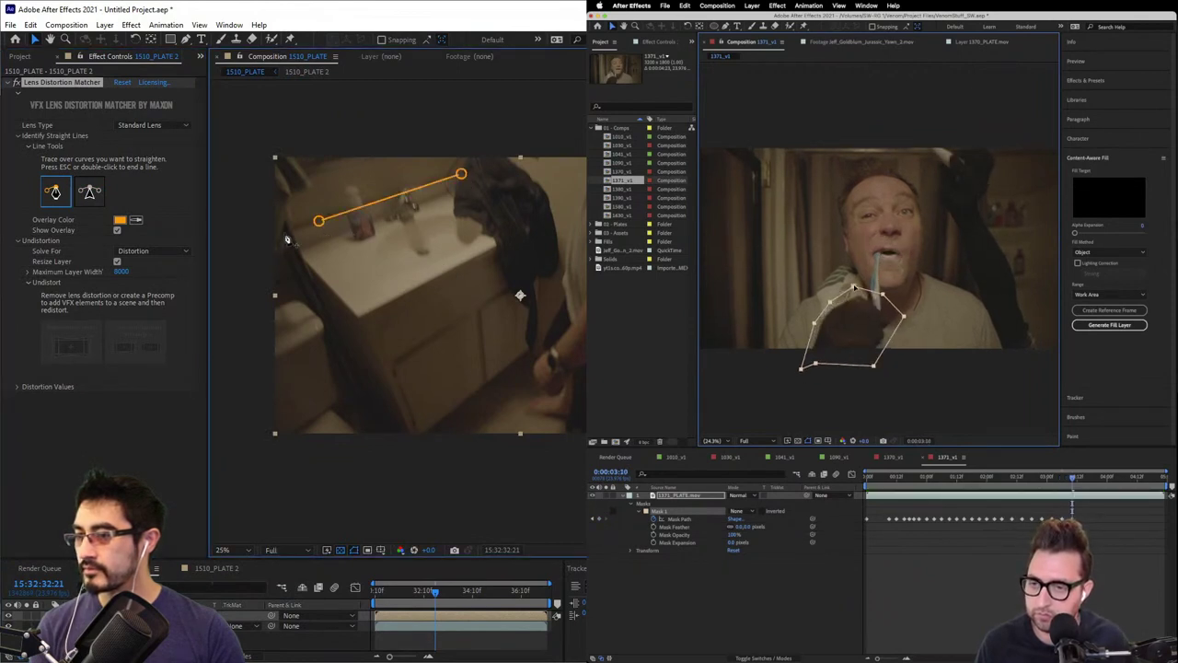
double_click(286, 233)
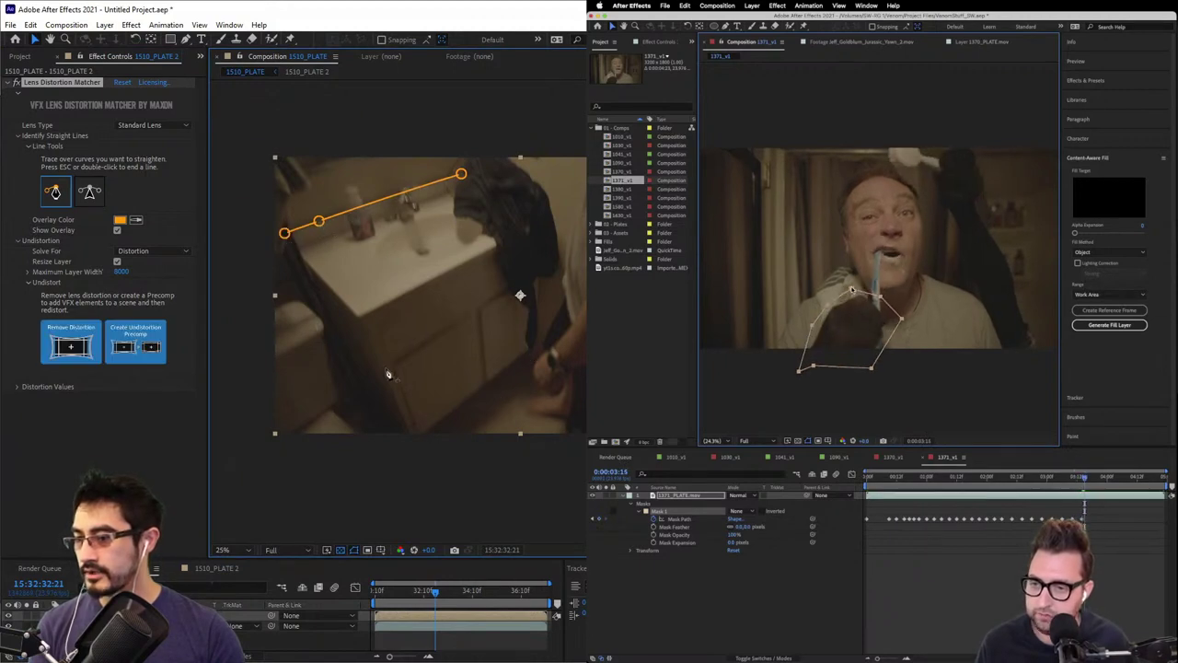
- Try to trace a second line down the cabinet's front corner, and undo all the traced points
click(365, 320)
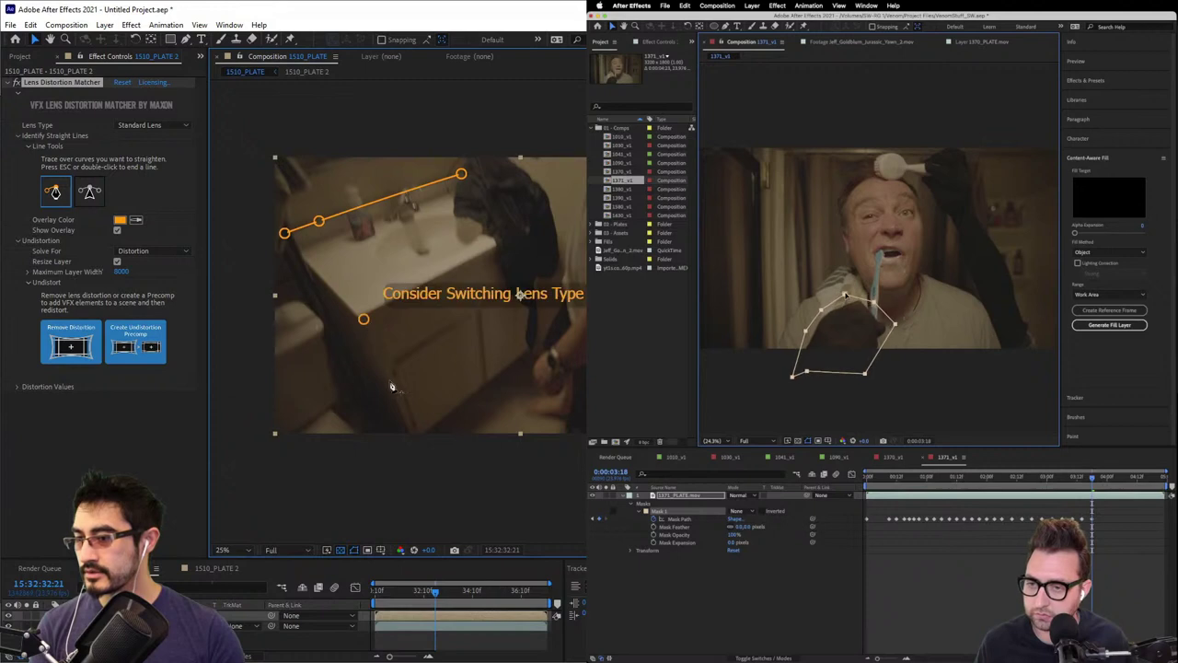
click(397, 406)
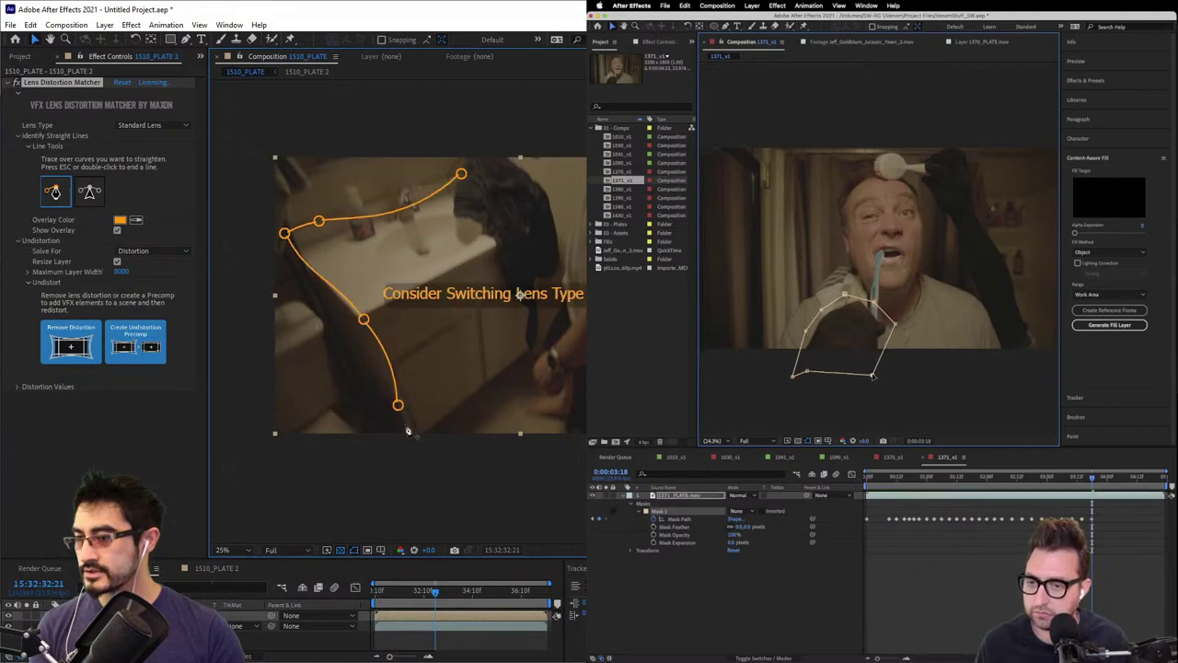
key(ctrl+z)
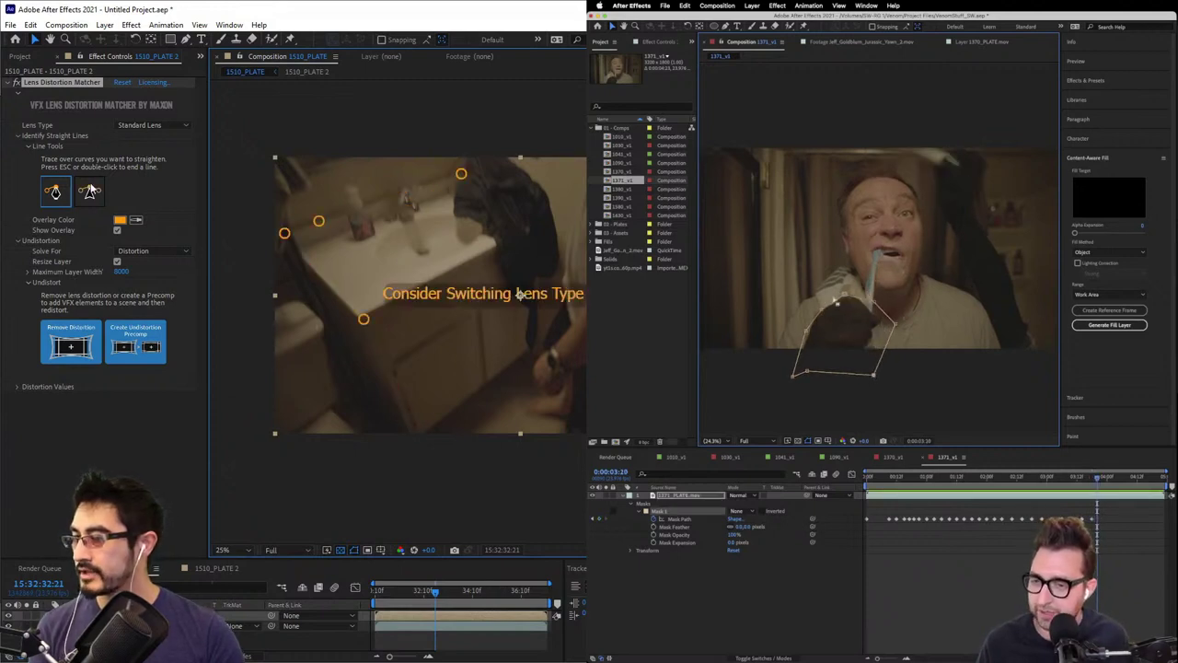
key(ctrl+z)
key(ctrl+z)
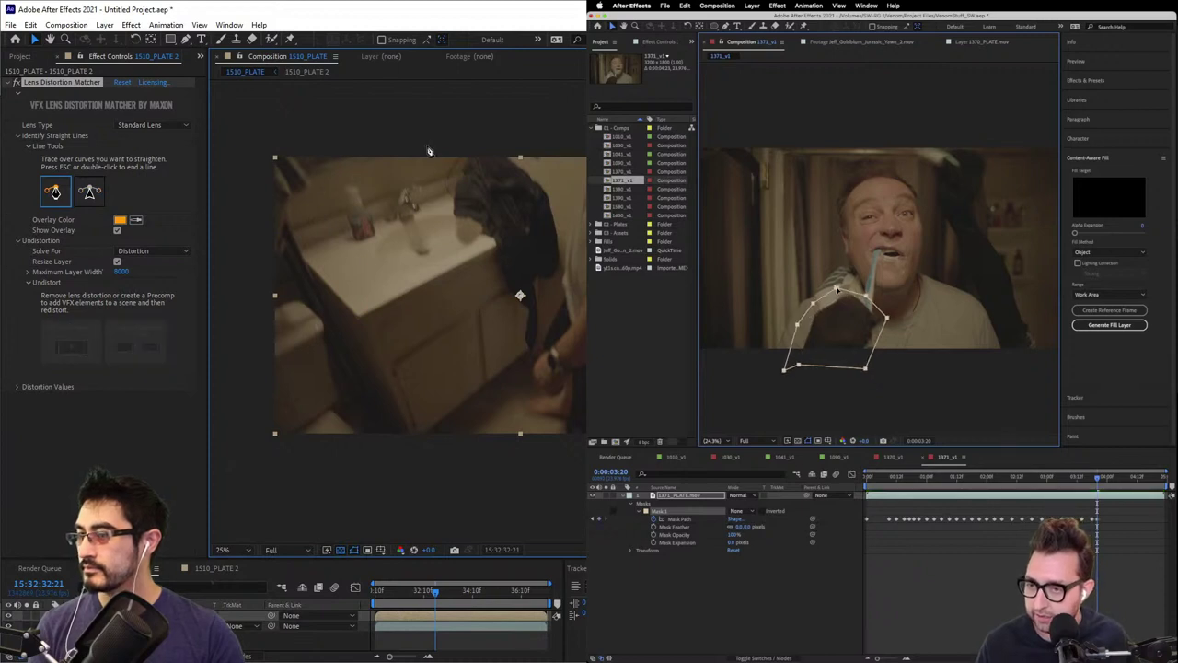
key(ctrl+z)
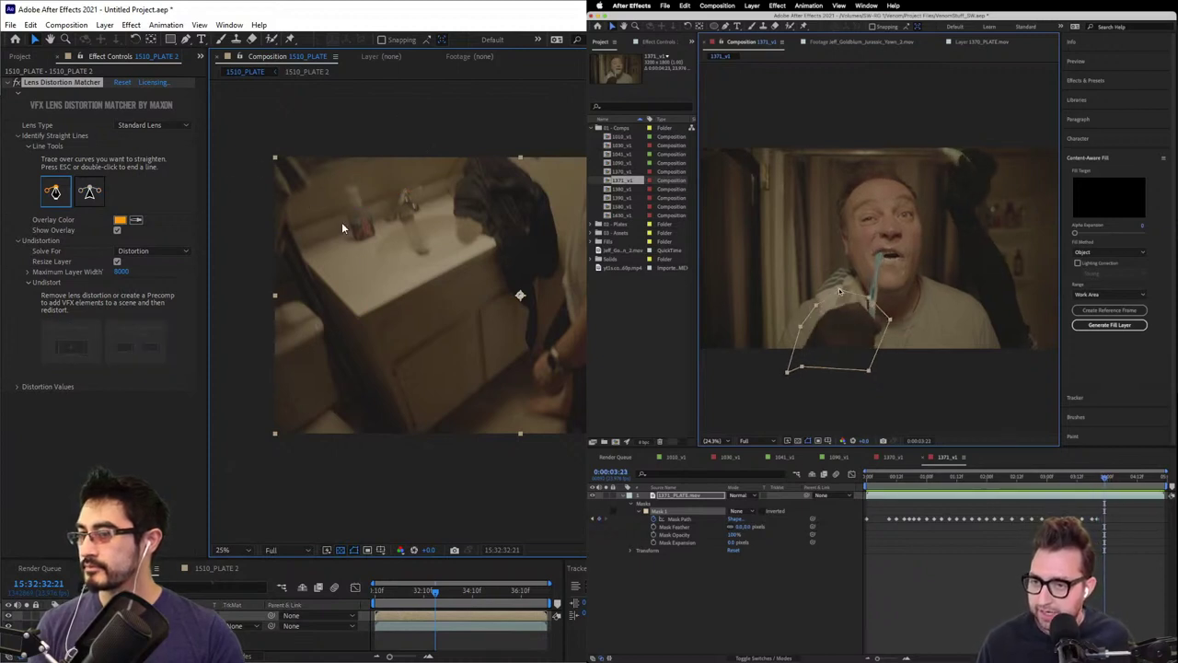
- Shift Mask 1 with the dark hand at 0:00:04:01 in 1371_v1, and reset Lens Distortion Matcher to retrace the counter's back edge
click(384, 200)
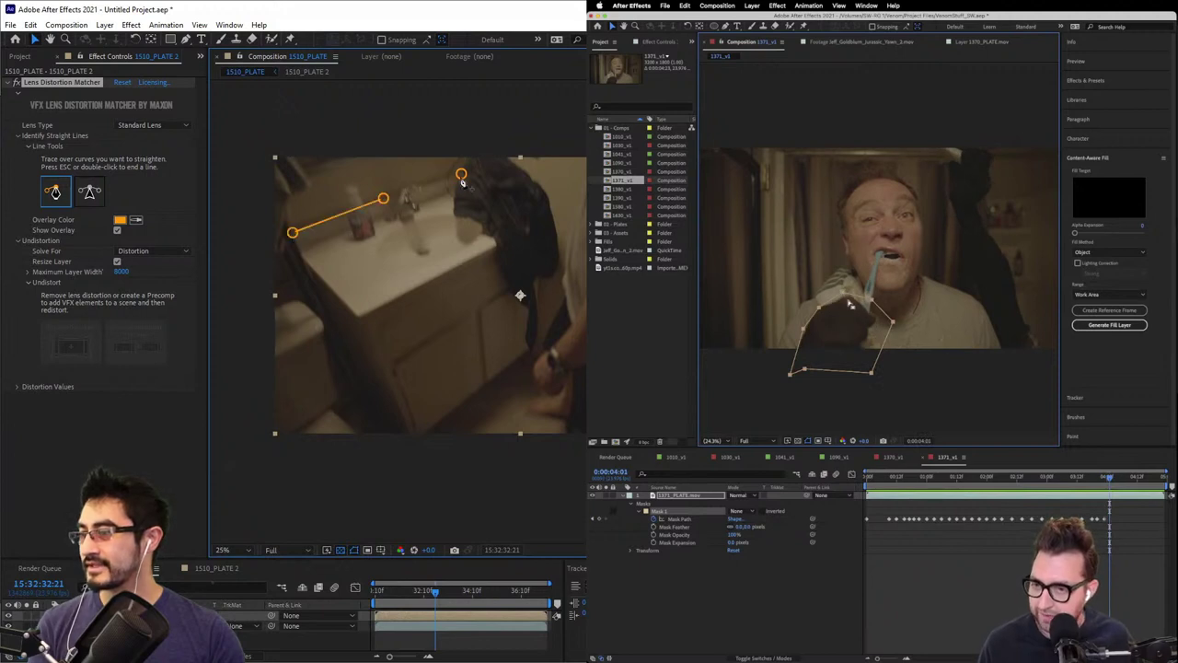
drag(843, 294, 835, 292)
click(121, 83)
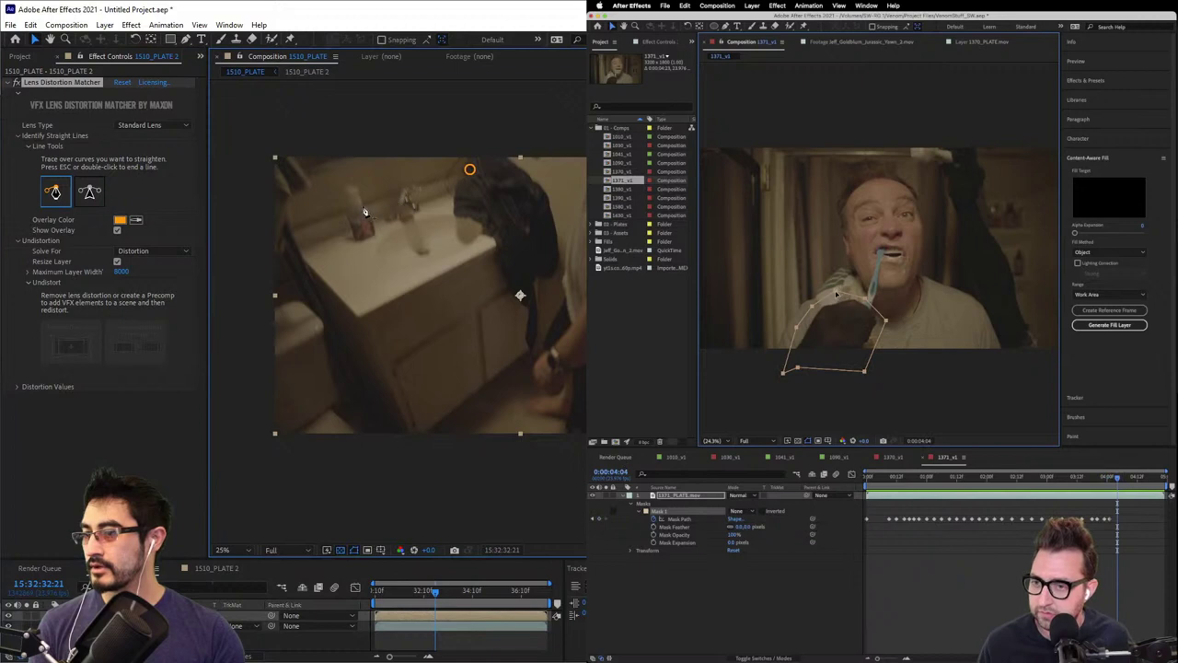
click(295, 233)
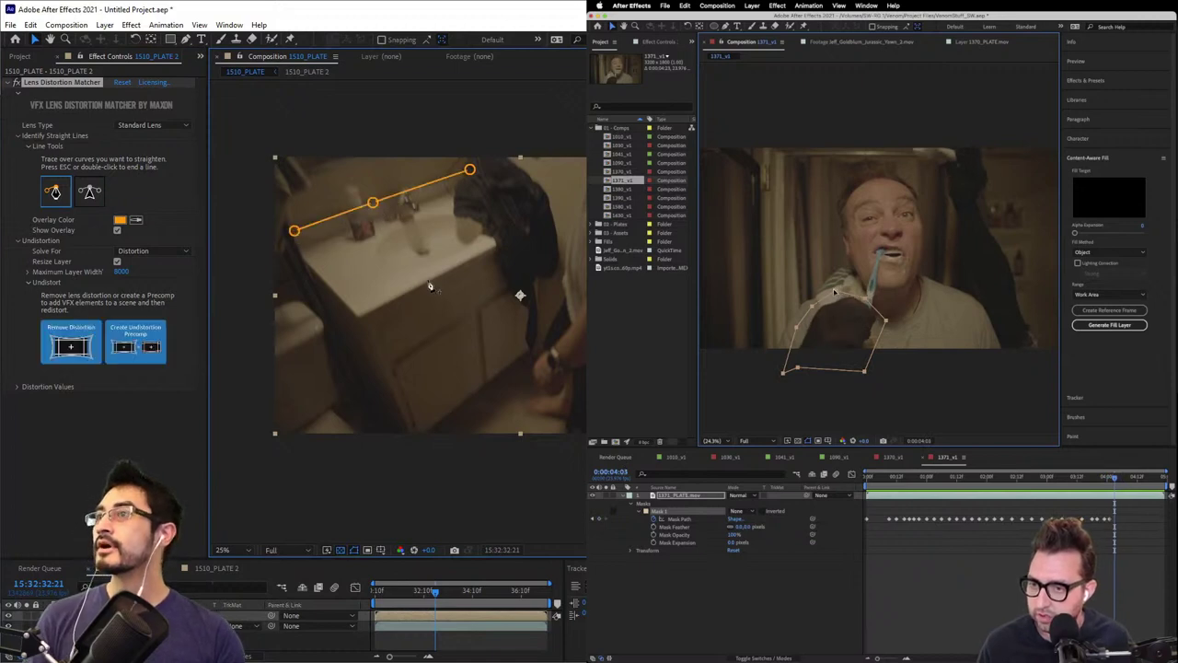
- Keyframe Mask 1 over the dark hand from 0:00:04:03 to 0:00:04:05, adjusting its vertex beside the toothbrush
drag(834, 292, 837, 290)
key(Page_Down)
key(Page_Down)
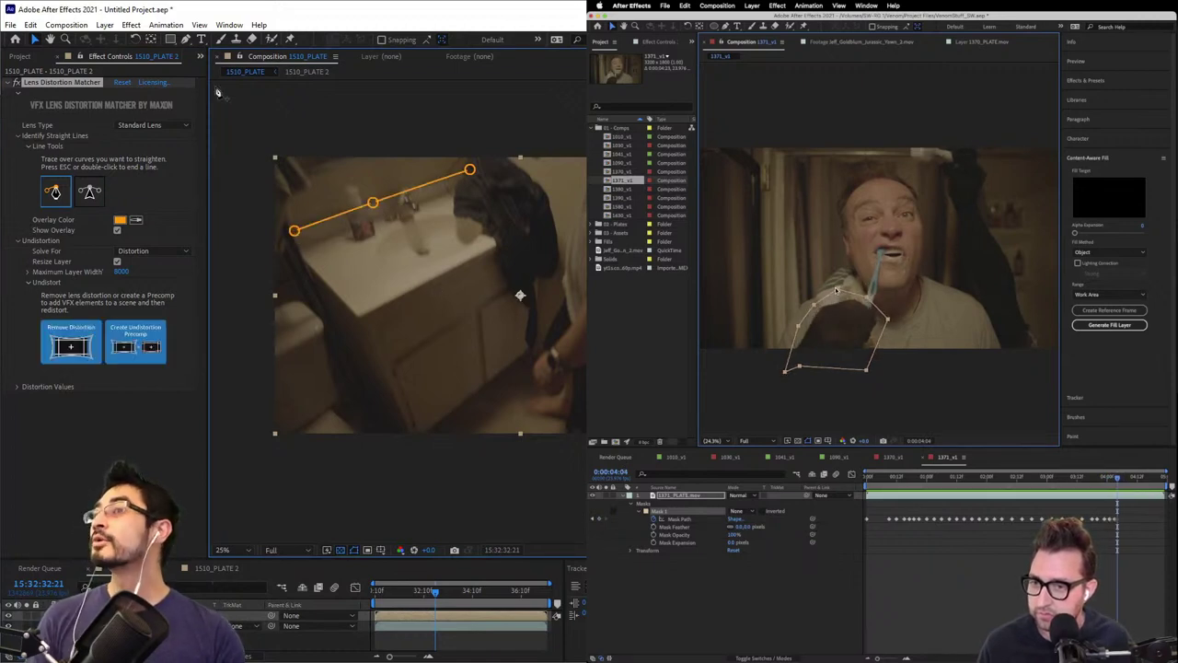
drag(836, 291, 830, 291)
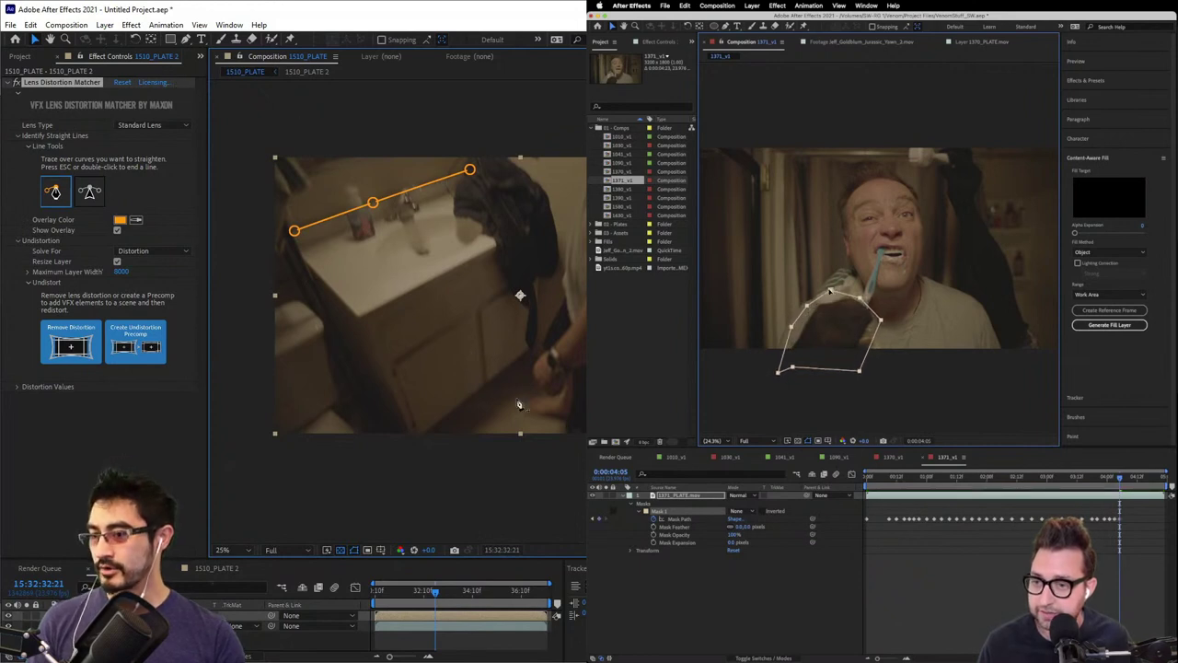
click(848, 316)
click(874, 300)
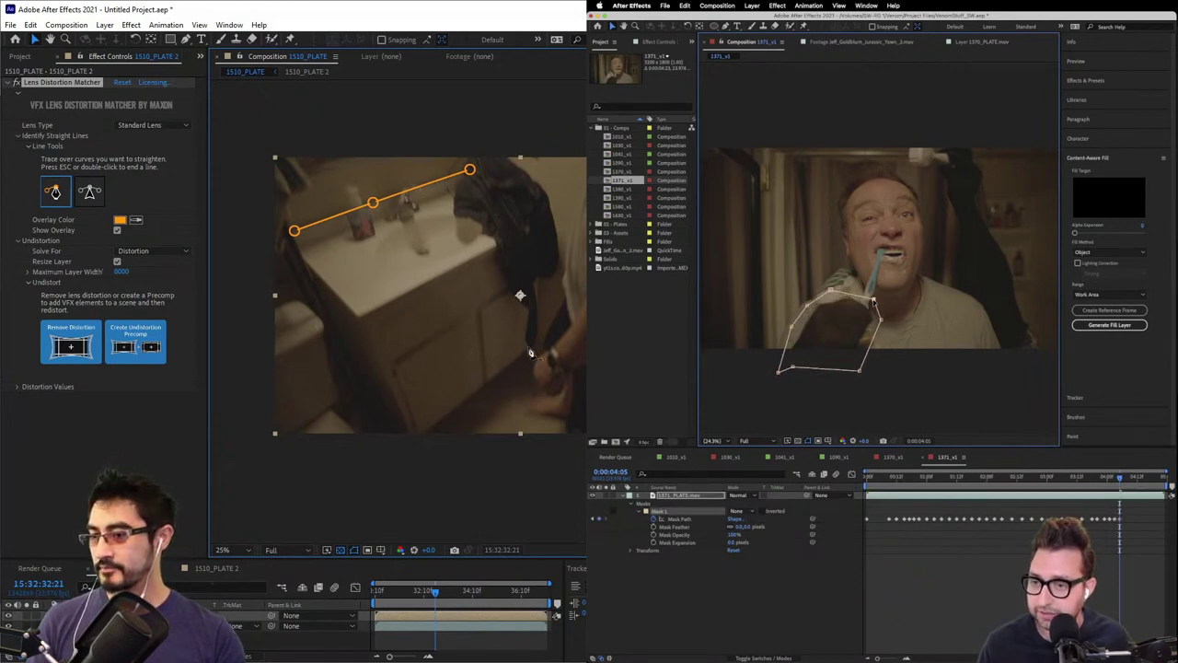
- Trace a line along the cabinet's bottom edge, and delete the Lens Distortion Matcher effect from 1510_PLATE 2
click(529, 347)
click(461, 402)
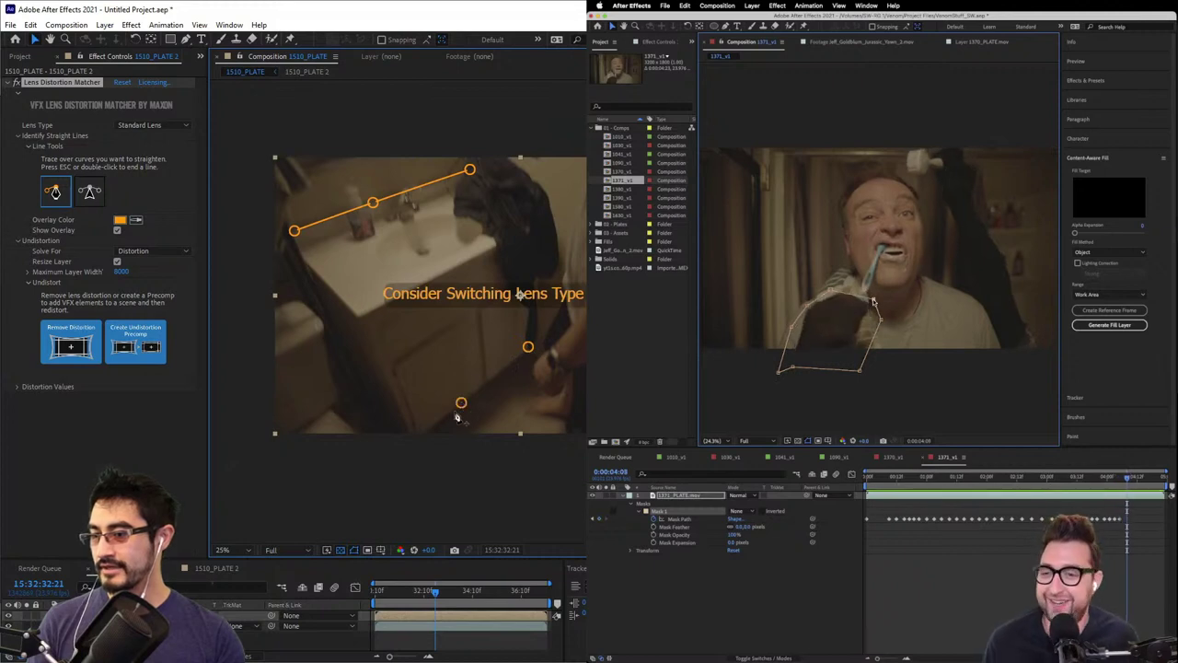
double_click(420, 436)
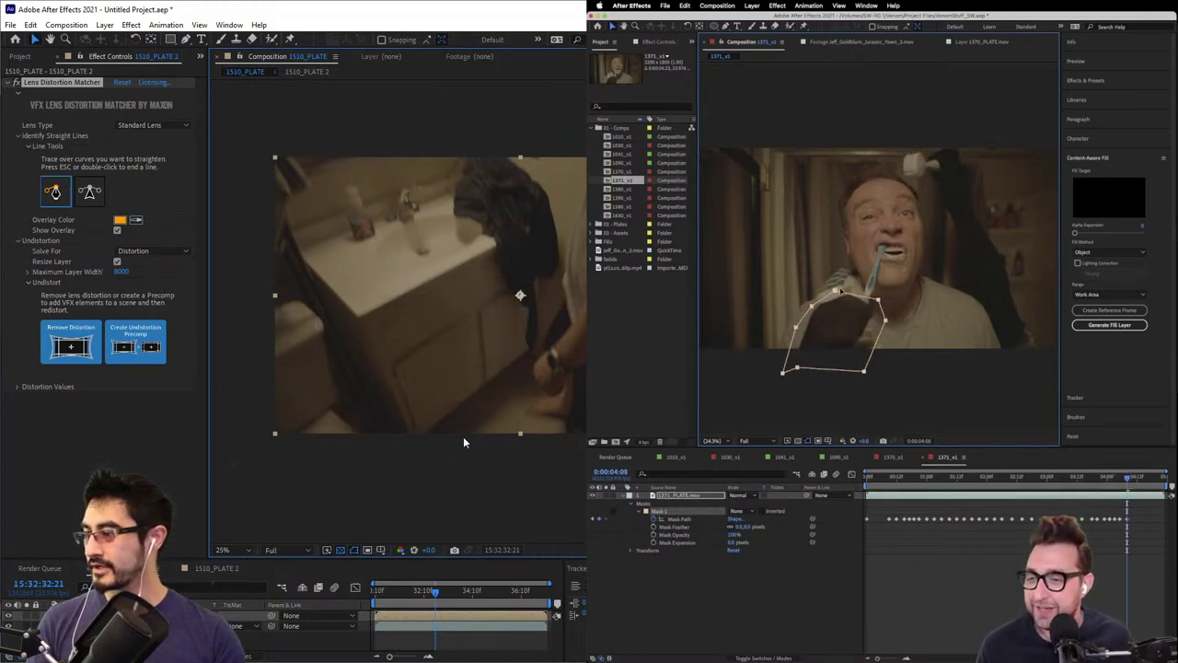
click(75, 84)
key(Delete)
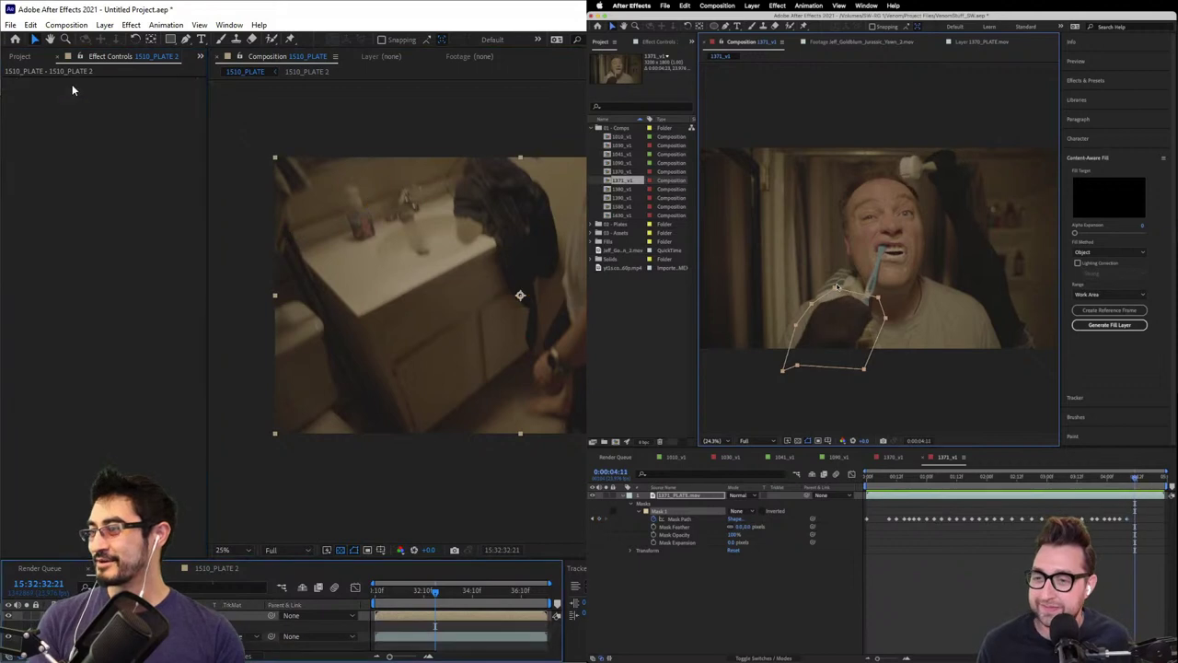
click(12, 25)
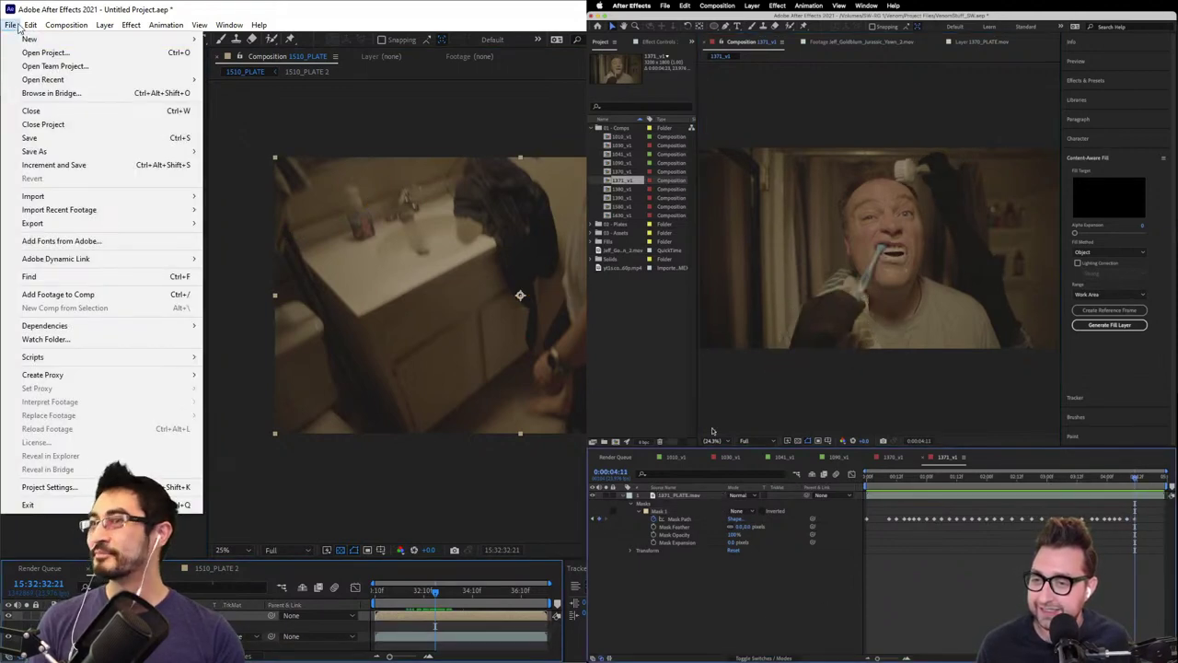
mouse_move(27, 25)
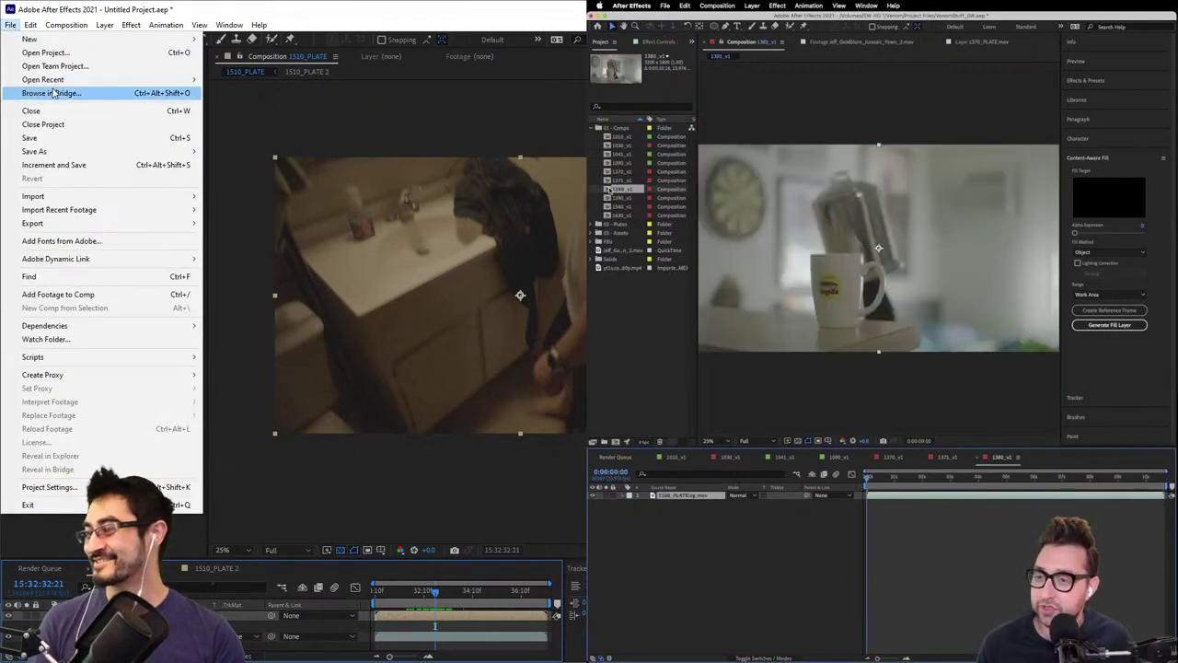
mouse_move(58, 82)
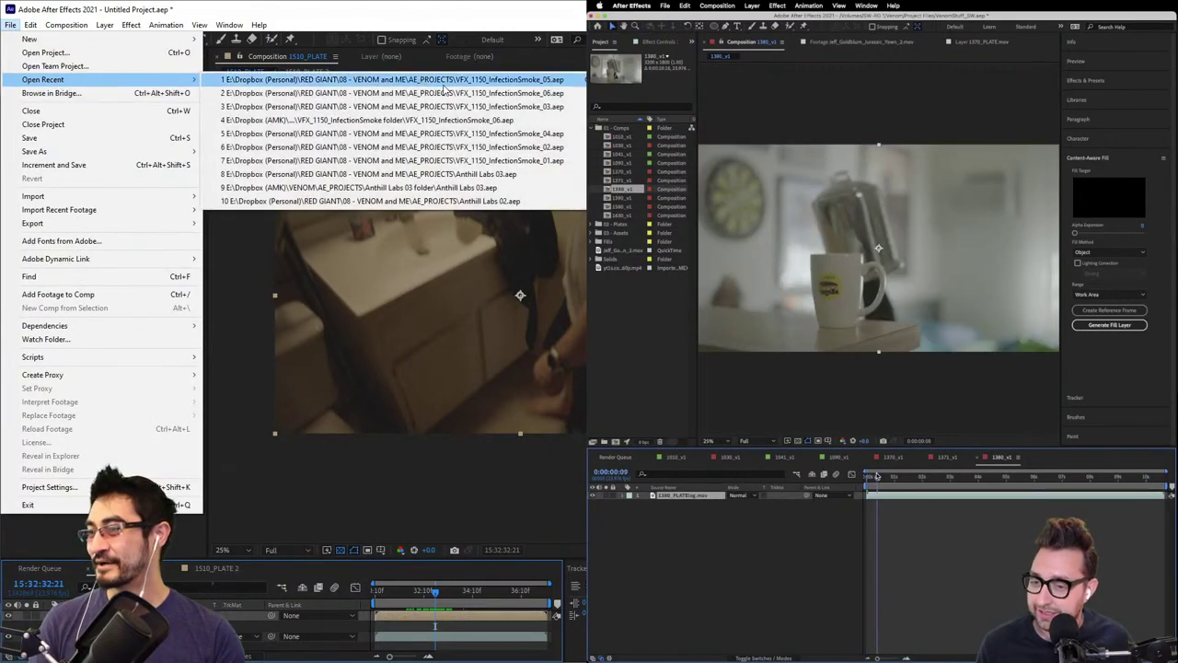
click(361, 470)
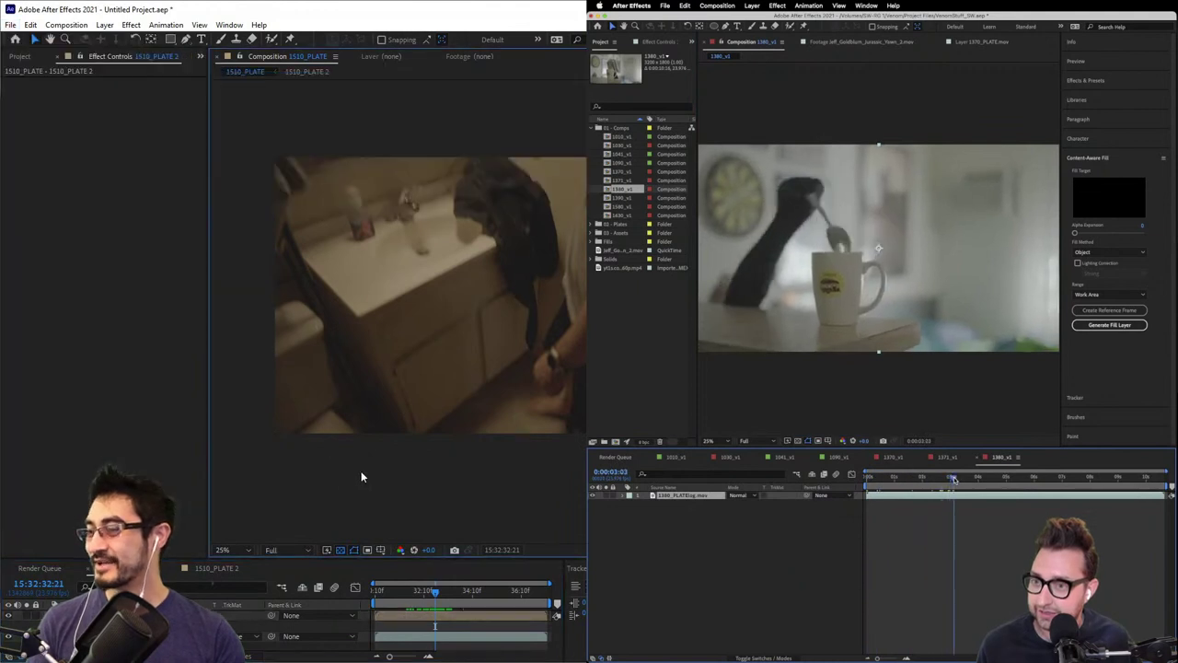
right_click(102, 176)
click(72, 159)
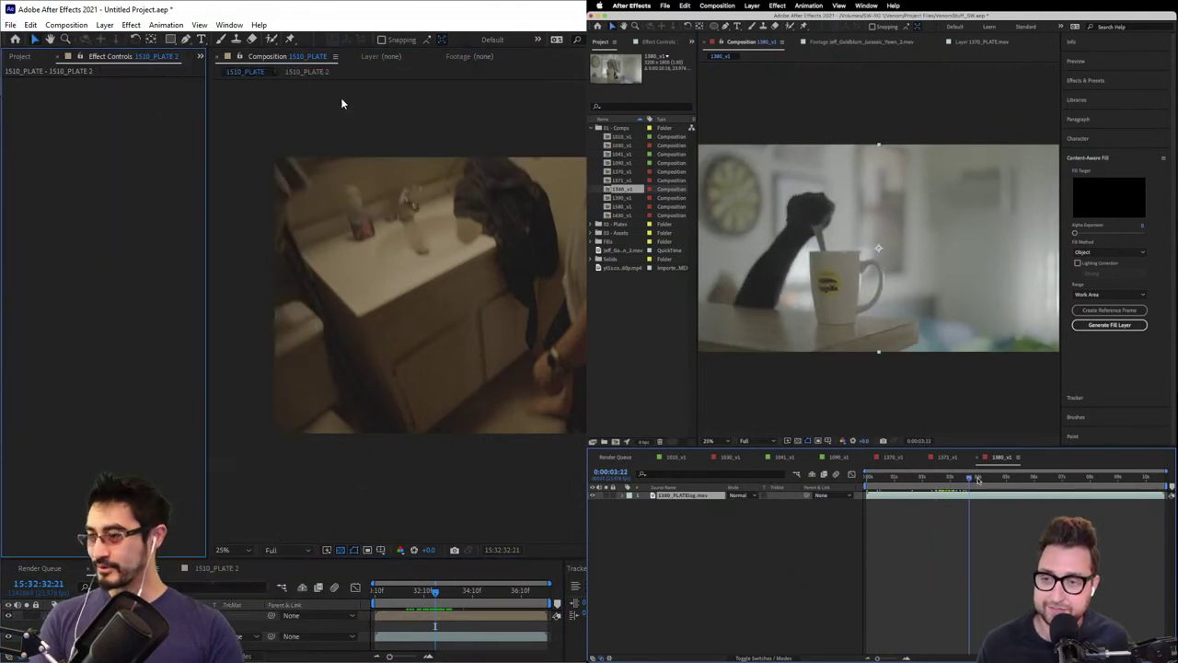
- Select the 1510_PLATE 2 layer and apply a new Lens Distortion Matcher effect to it
key(ctrl+space)
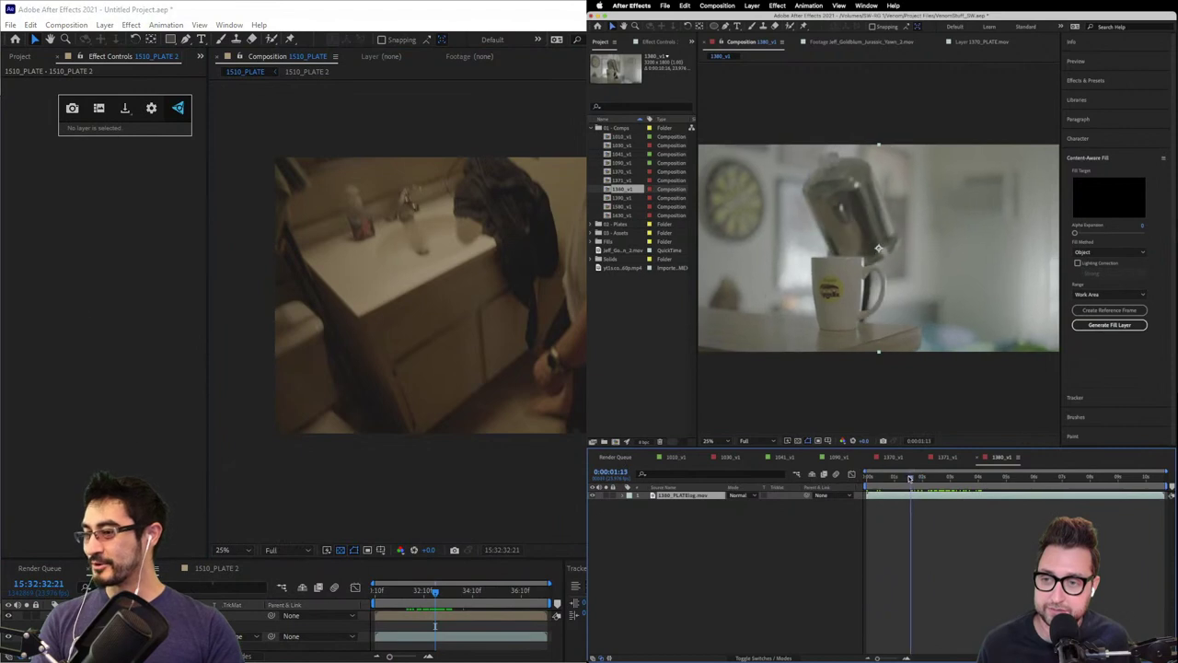
click(138, 615)
key(ctrl+space)
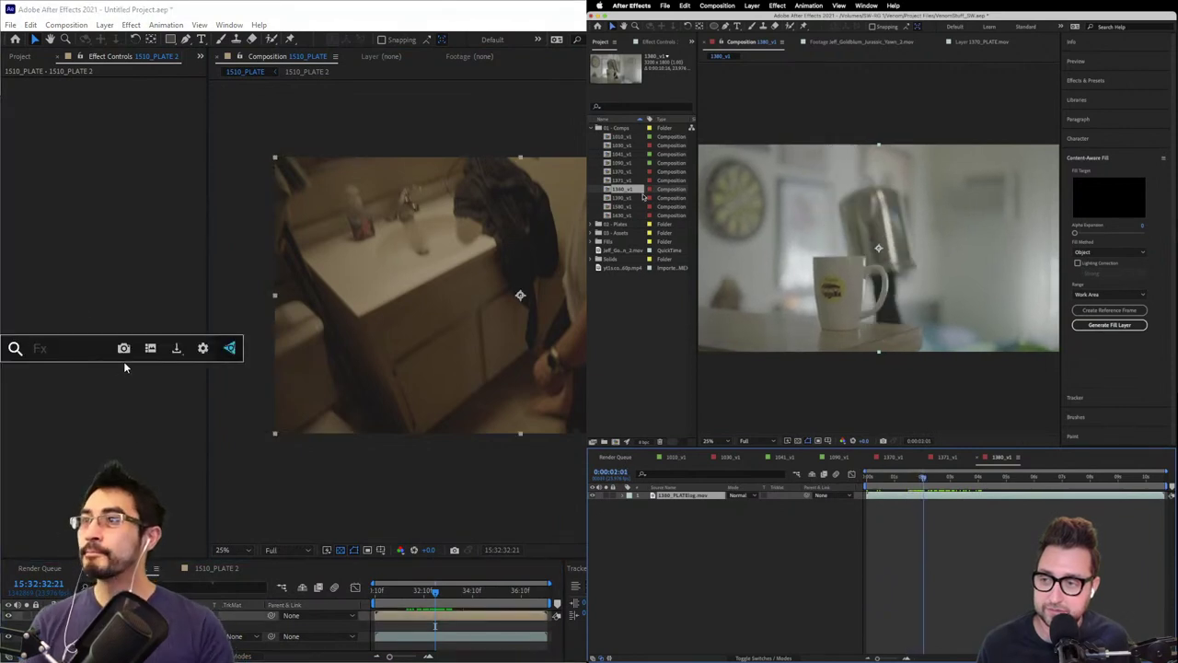
text(lens)
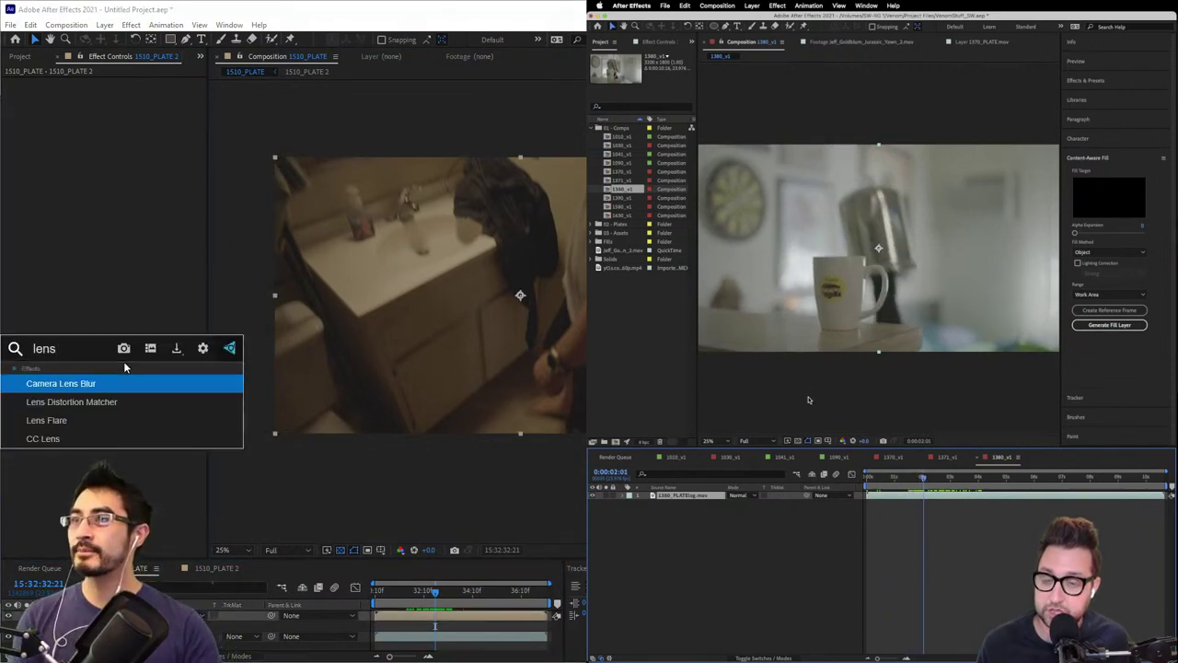
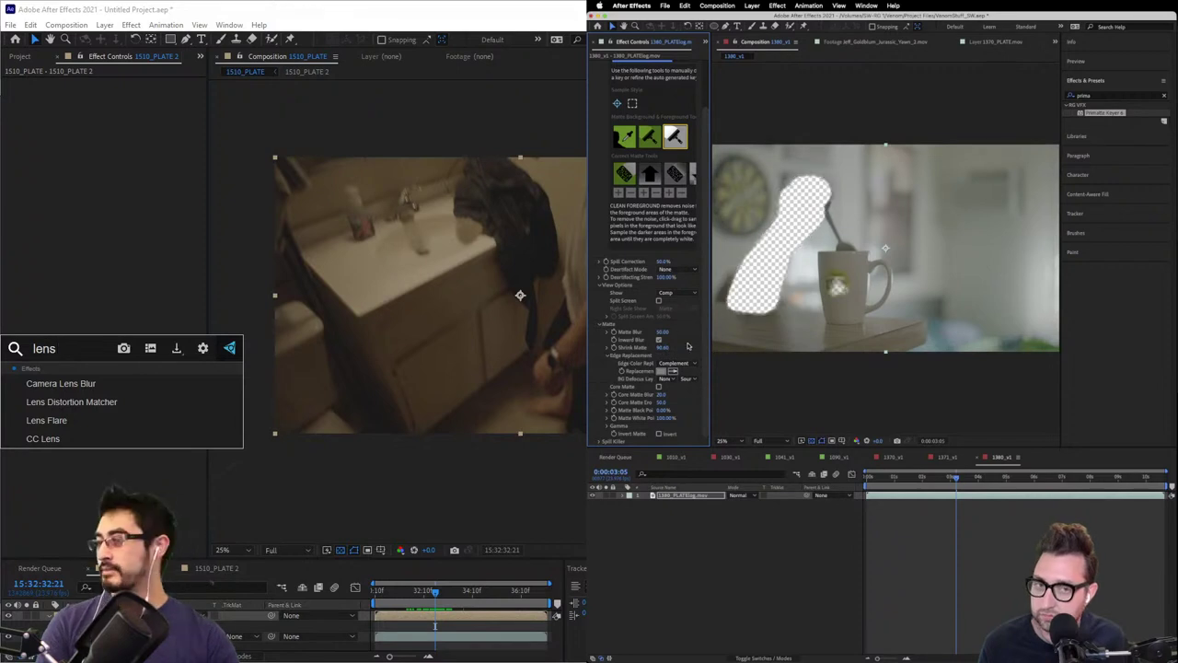
click(71, 401)
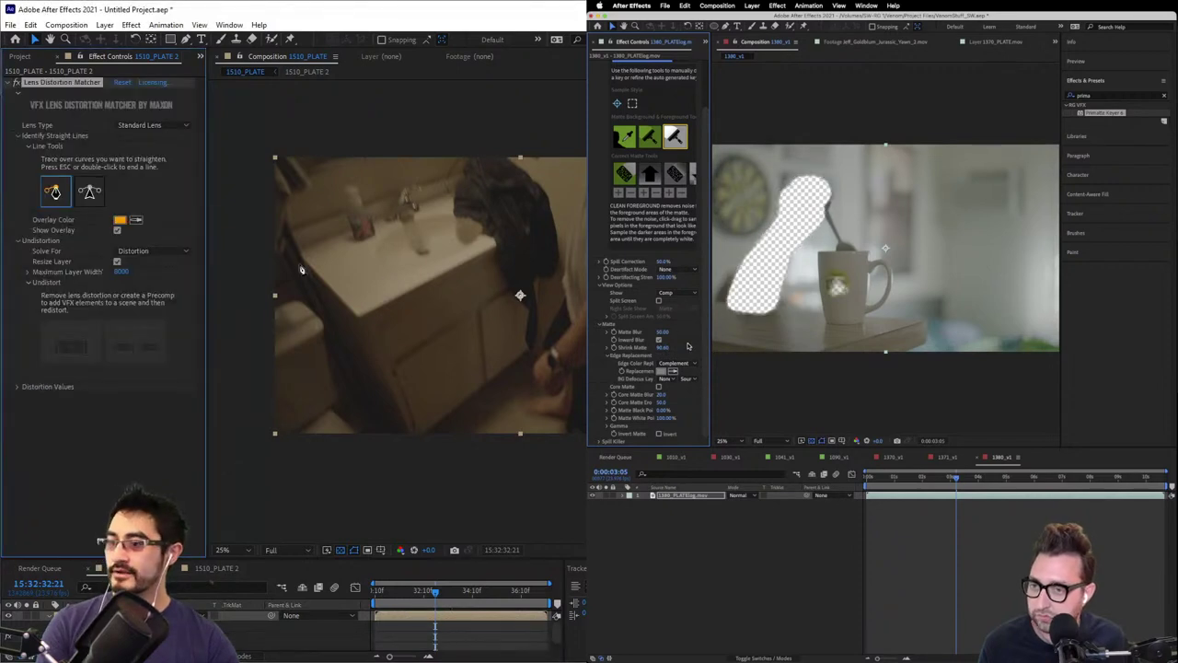
- Trace lines along the sink counter's back and side edges, and create an undistortion precomp from them
click(472, 167)
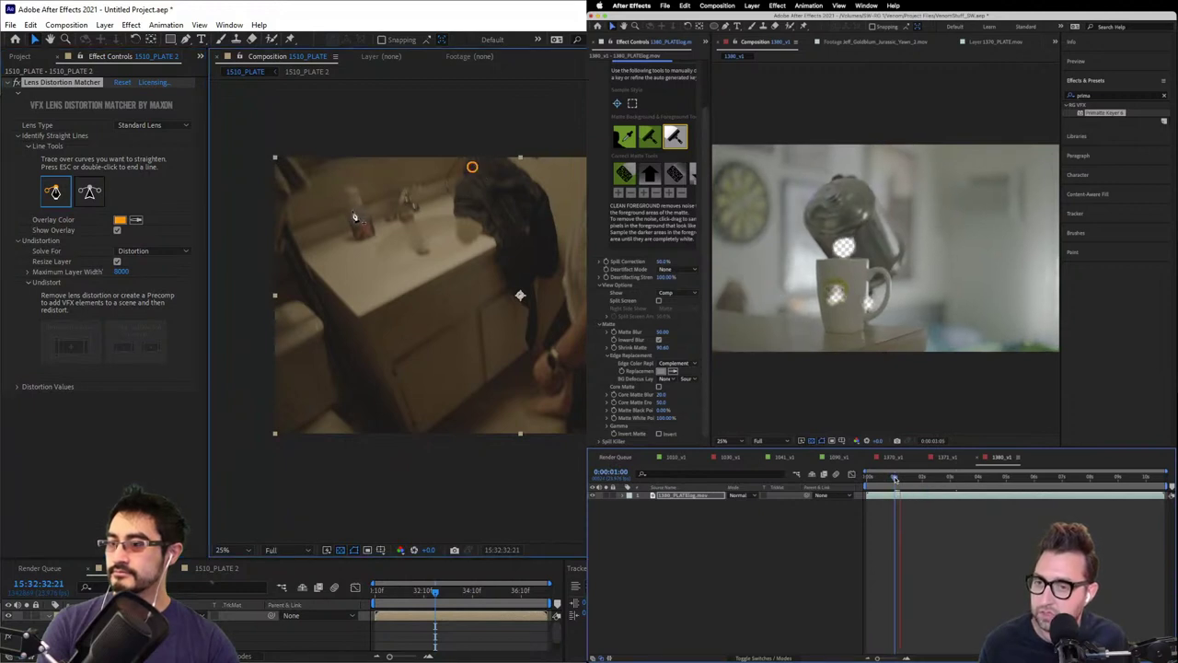
double_click(345, 210)
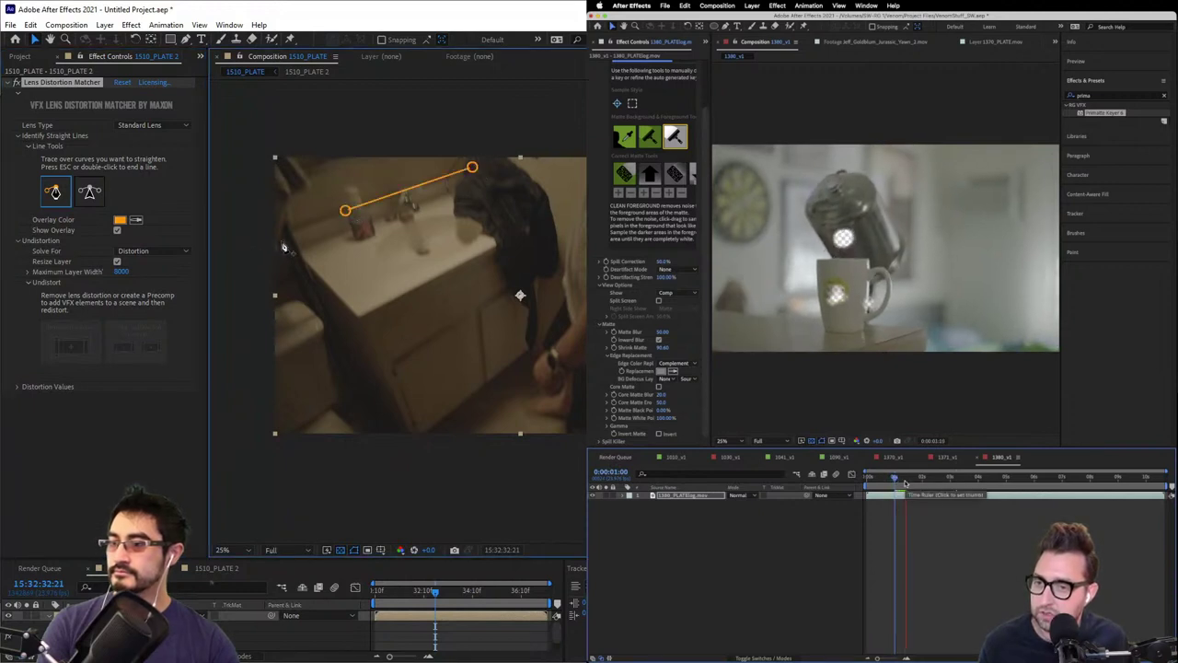
double_click(281, 238)
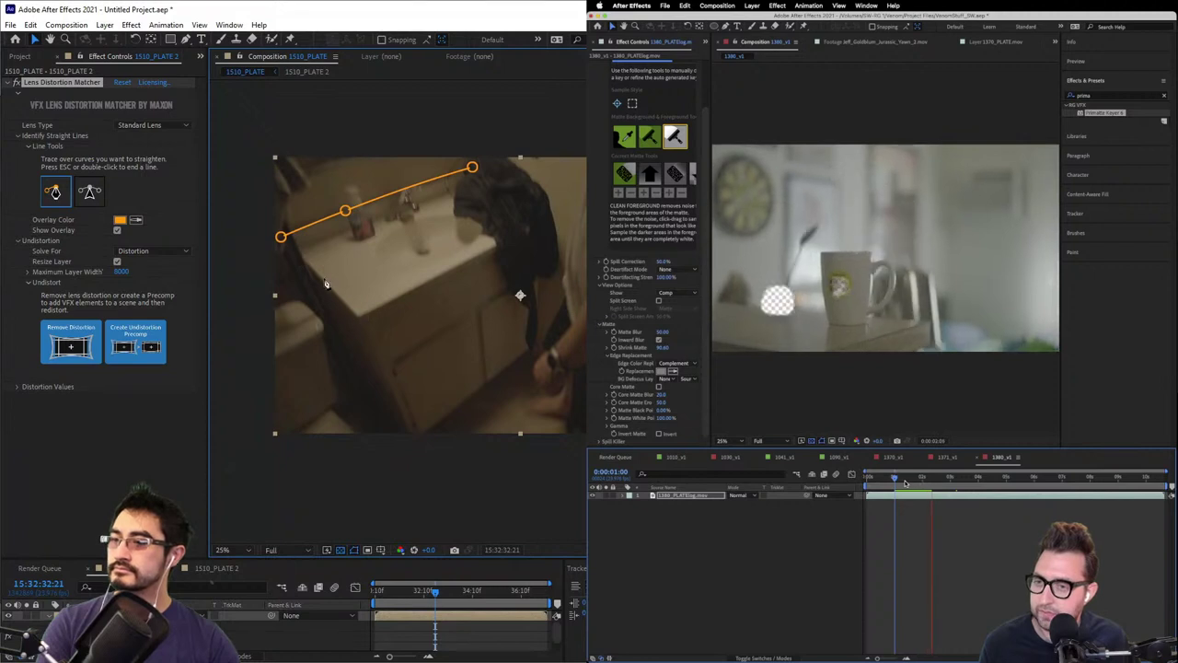
click(299, 255)
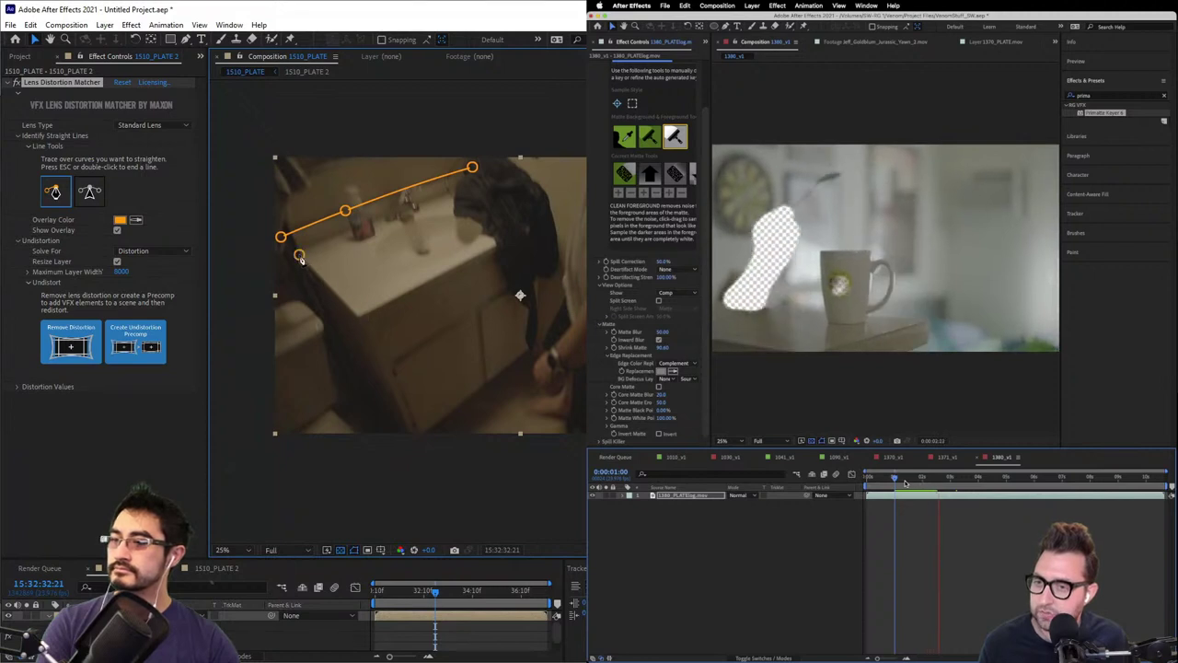
click(360, 318)
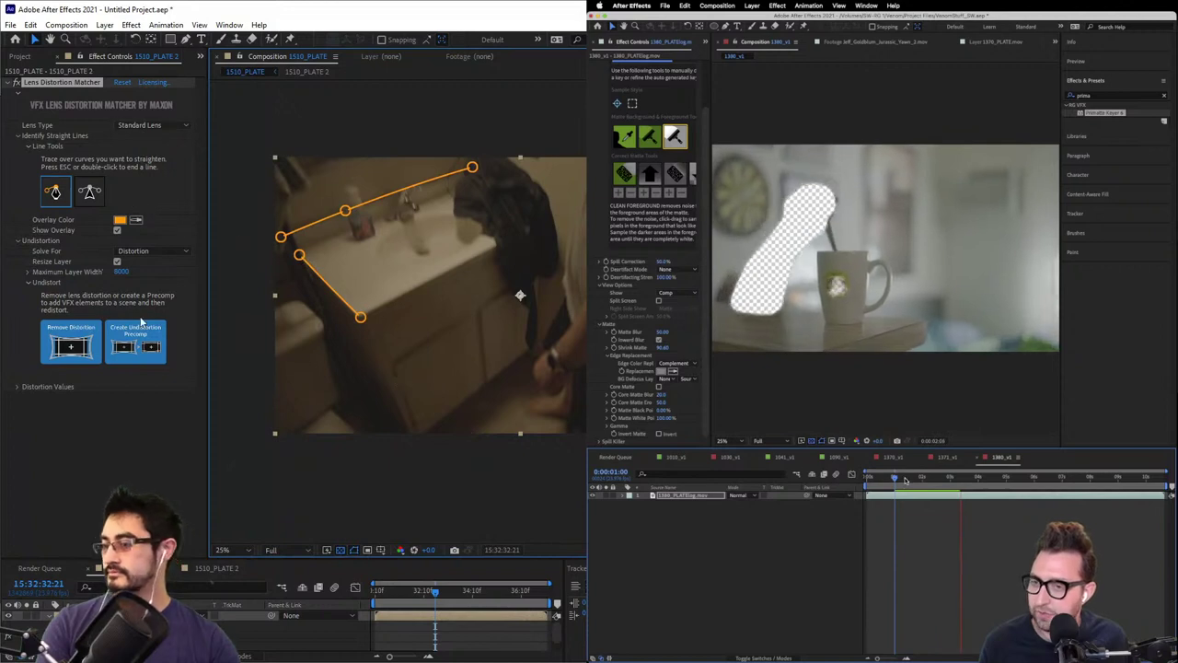
click(135, 348)
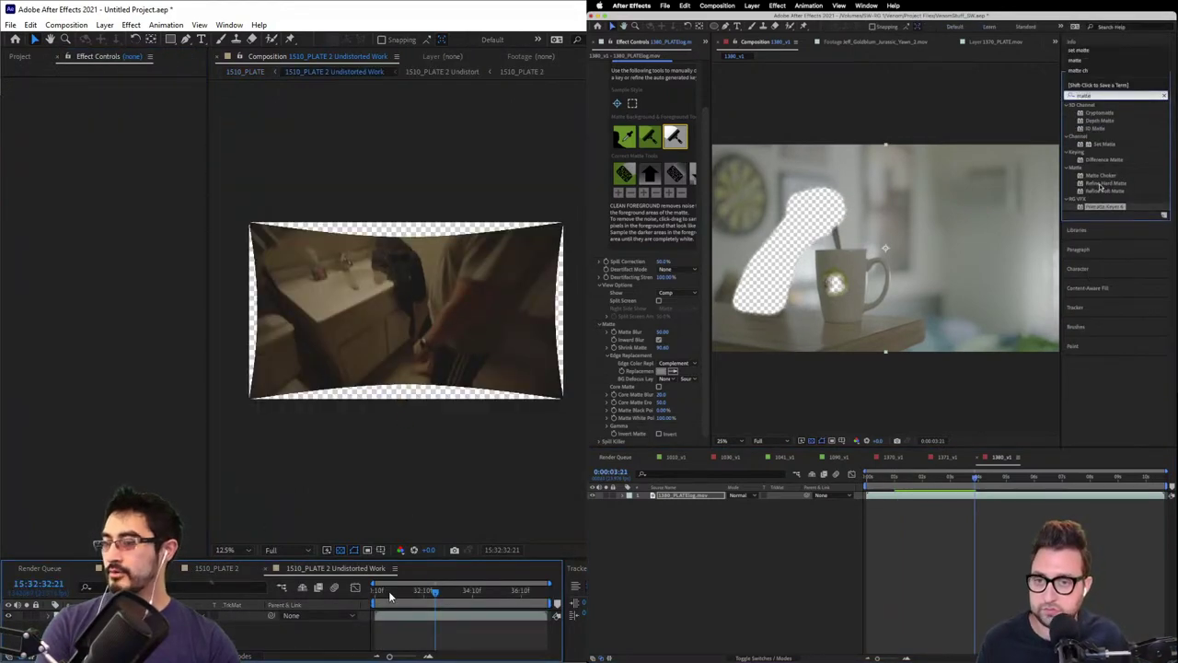
- Go to 15:32:30:10 in 1510_PLATE 2 Undistorted Work and select the undistorted plate layer
mouse_move(389, 591)
mouse_down()
mouse_move(546, 587)
mouse_move(446, 609)
mouse_move(378, 608)
mouse_up()
click(407, 328)
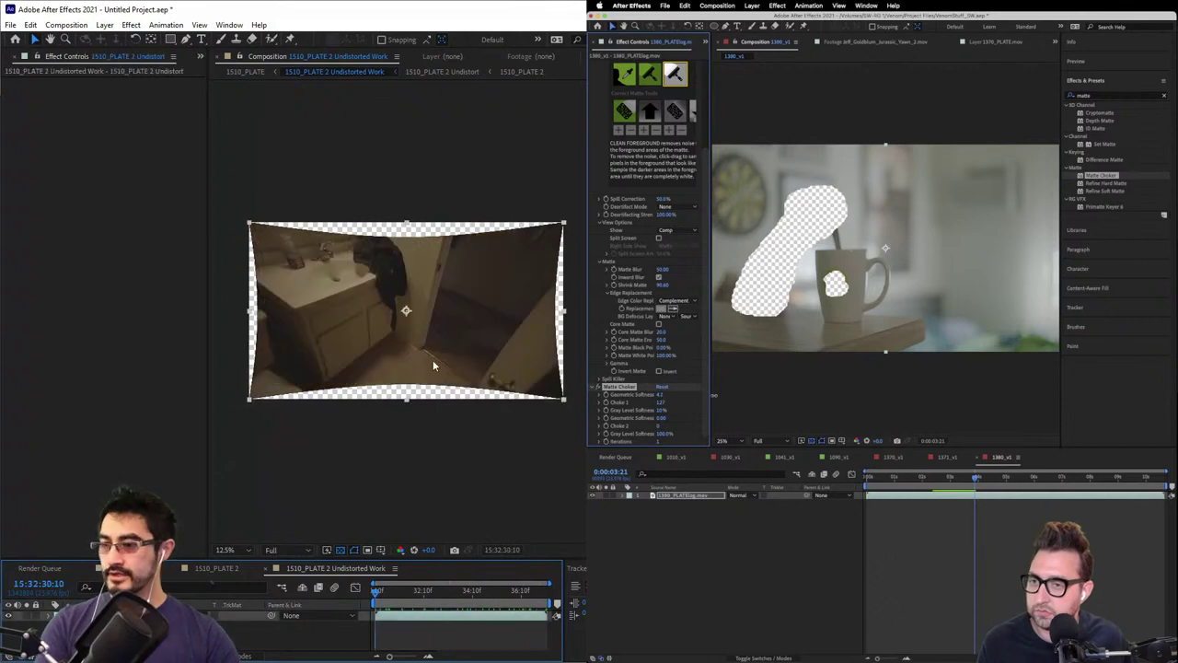
key(ctrl+space)
text(cam)
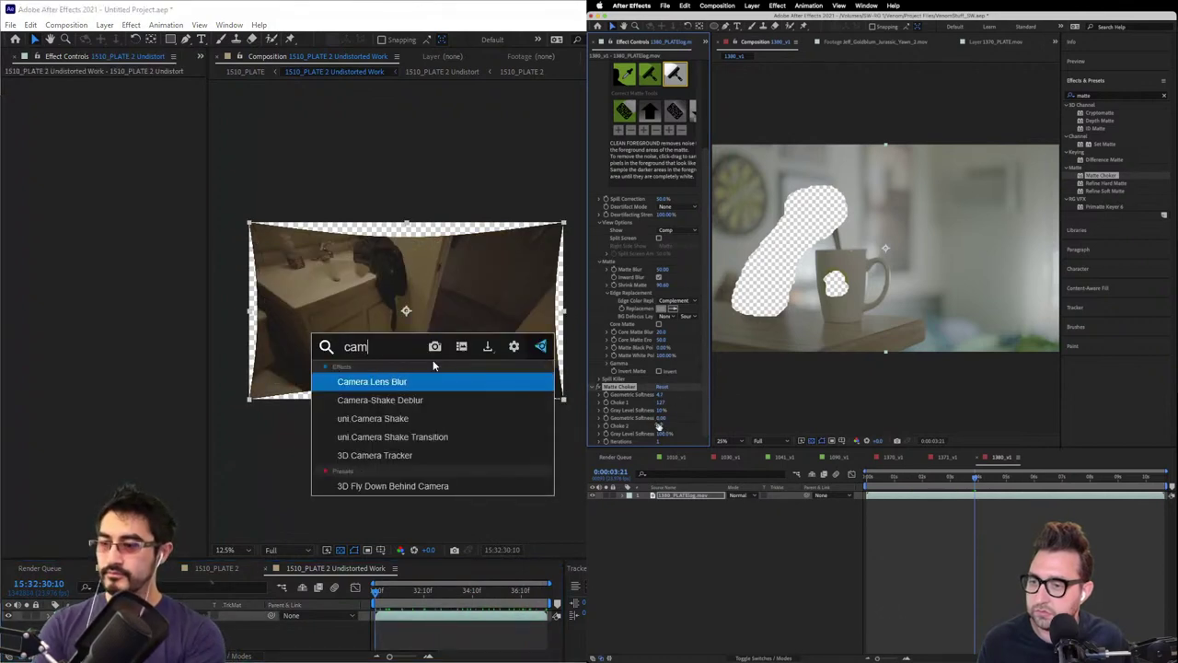
text(er)
key(BackSpace)
key(BackSpace)
key(BackSpace)
key(BackSpace)
key(BackSpace)
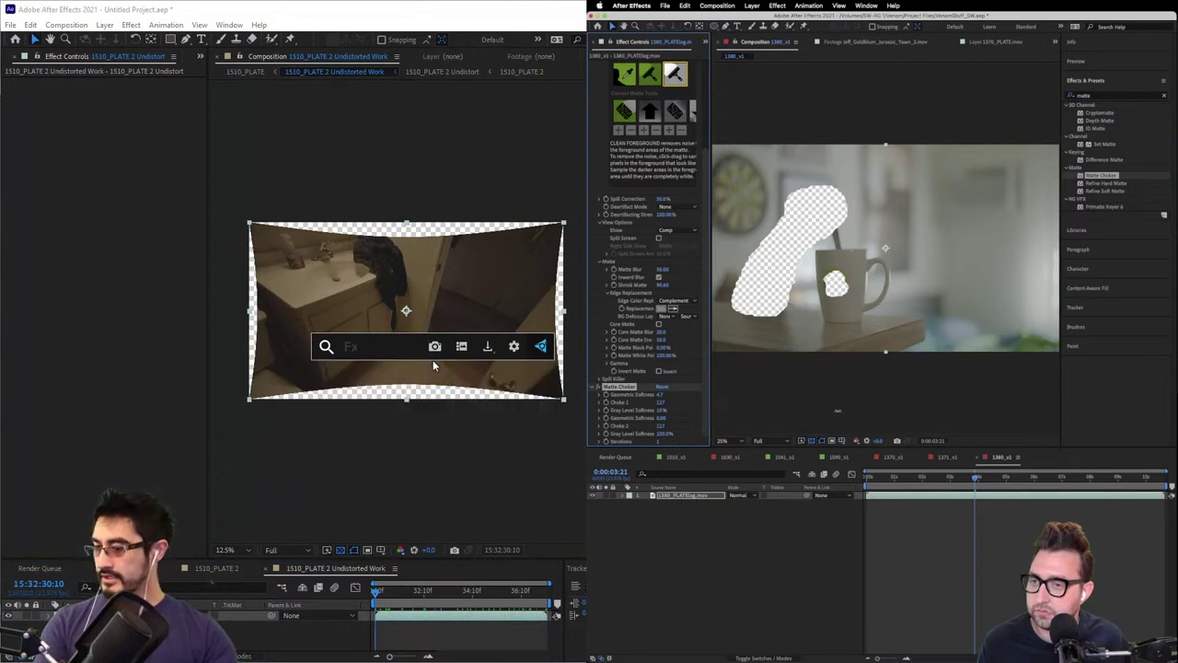
- Set 1380_v1 to 0:00:01:02, and open the 1510_PLATE 2 Undistort composition and select 1510_PLATE among the project items
click(897, 477)
double_click(433, 361)
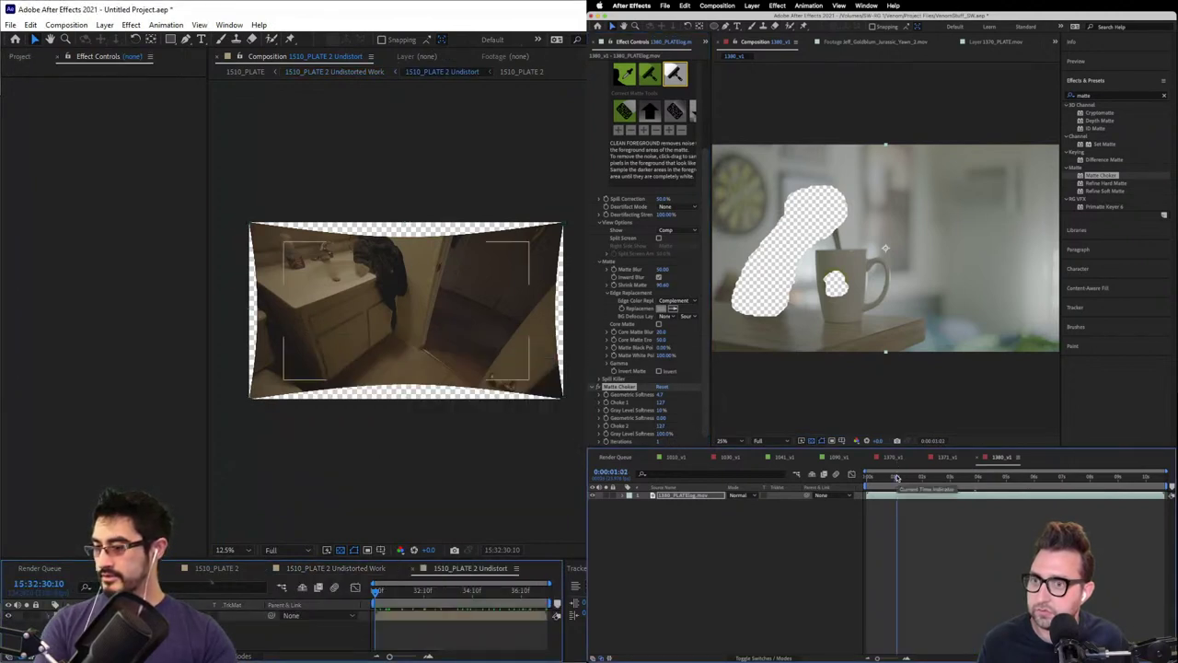
click(404, 309)
click(16, 56)
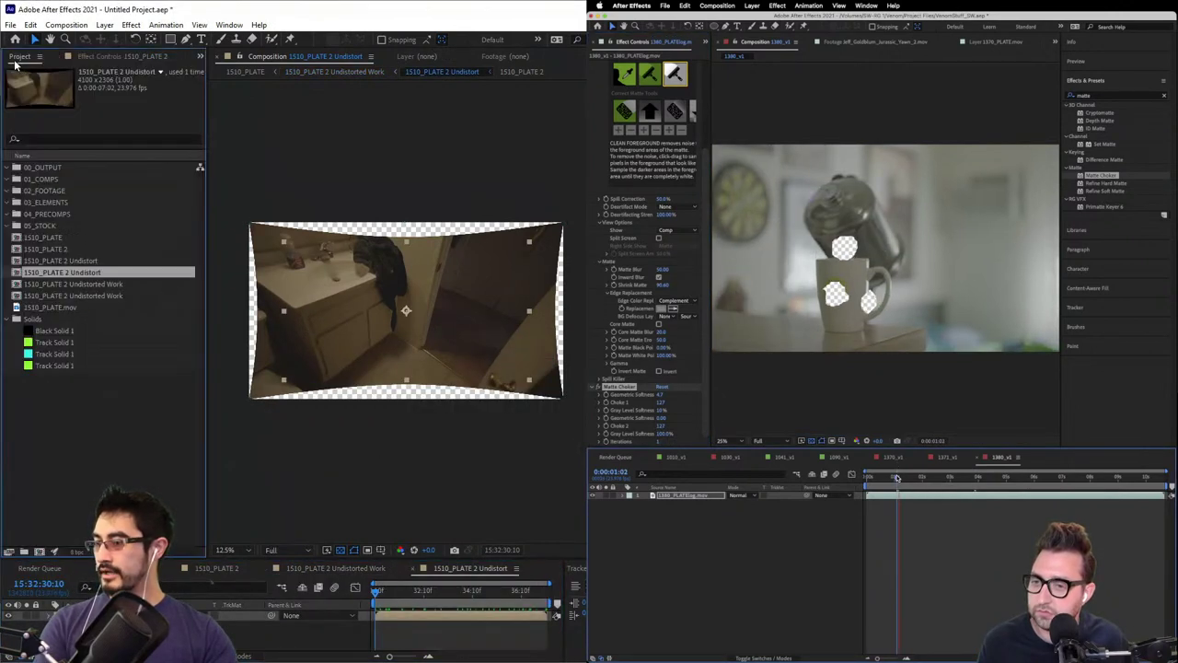
click(57, 238)
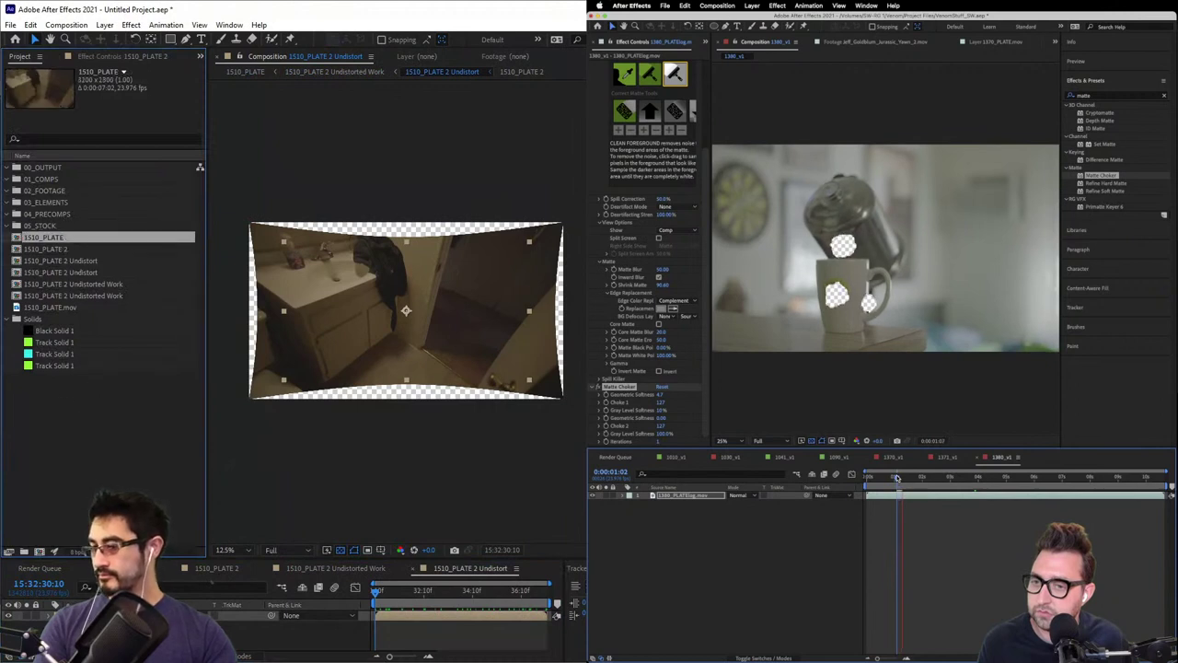
- Check the details of the 1510_PLATE and 1510_PLATE 2 compositions in the project list
click(65, 250)
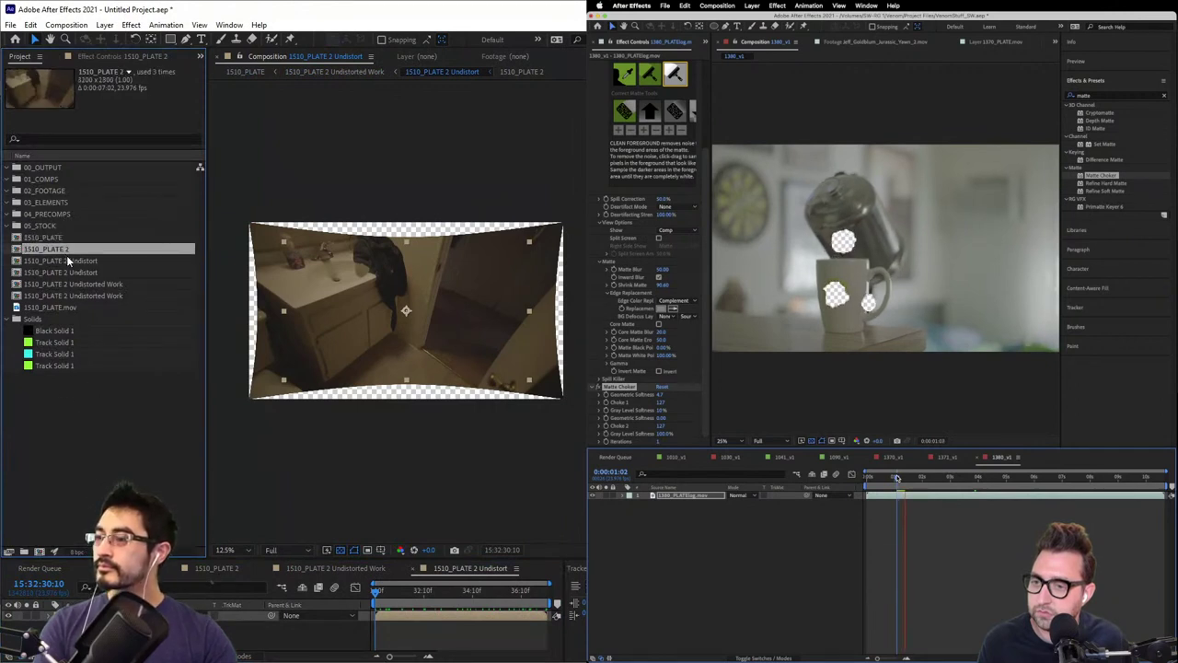
click(64, 260)
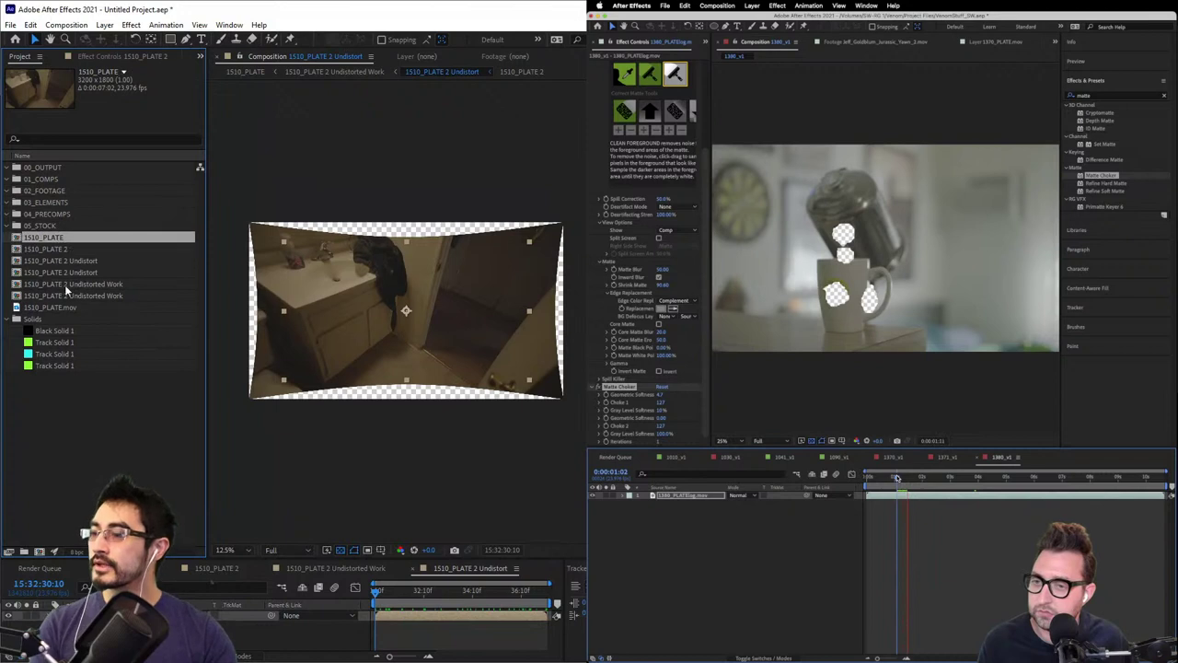
click(57, 237)
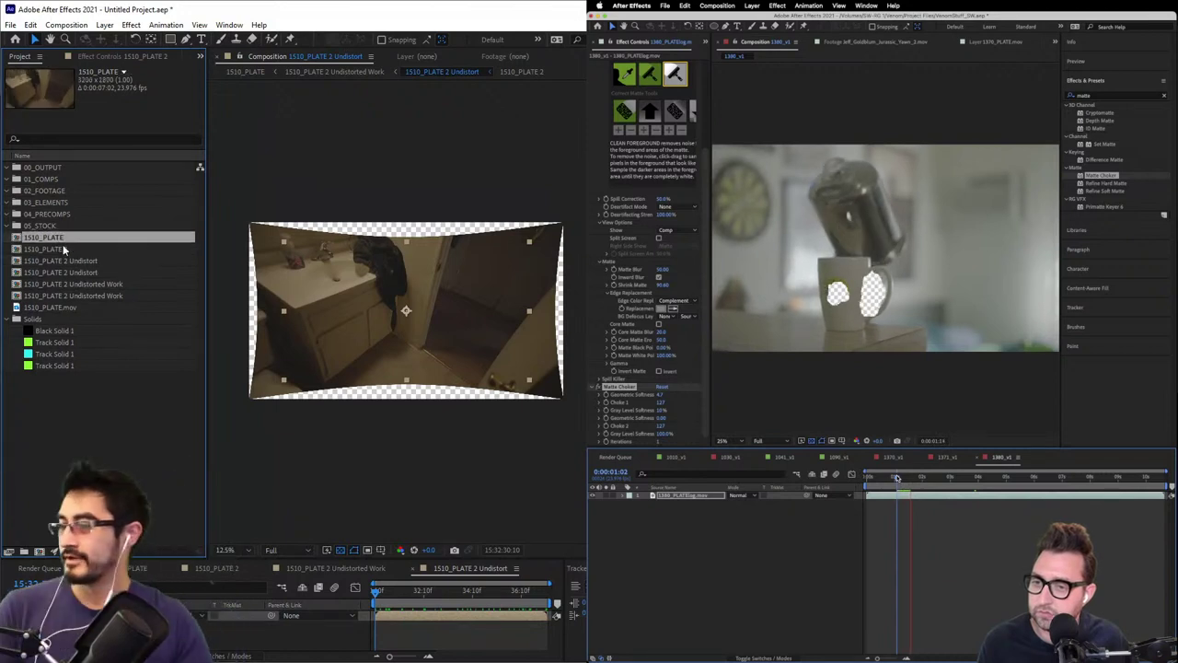
click(63, 250)
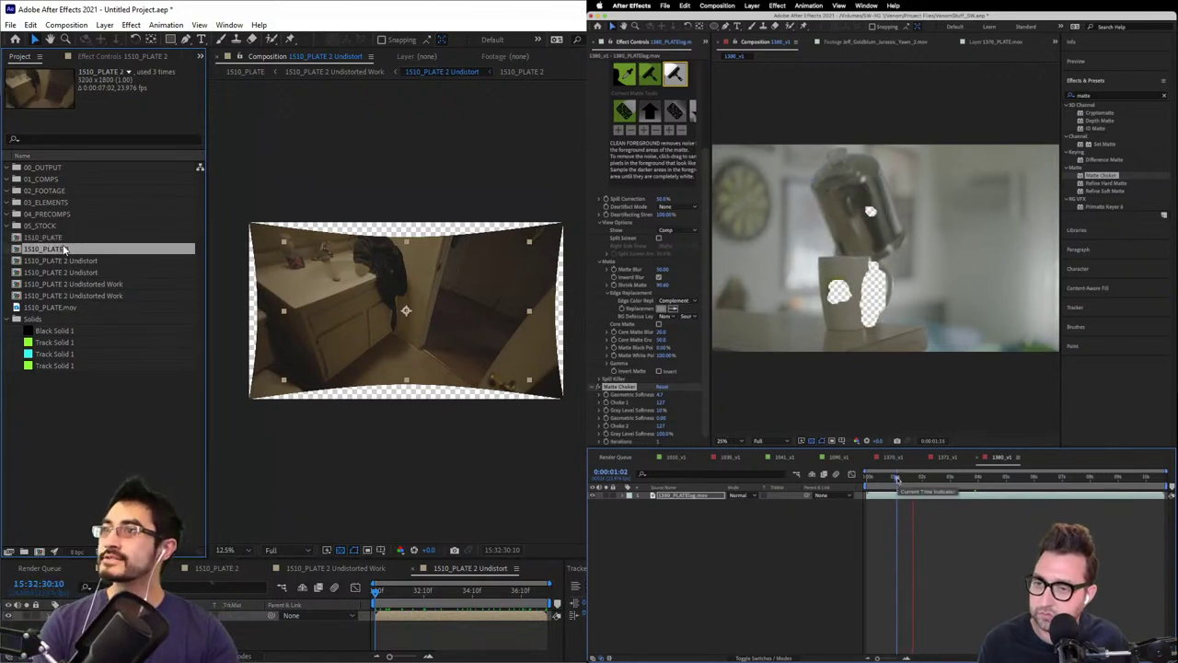
- Return the 1380_v1 composition to its first frame and bring up the 1510_PLATE composition in the other project
drag(916, 478, 771, 481)
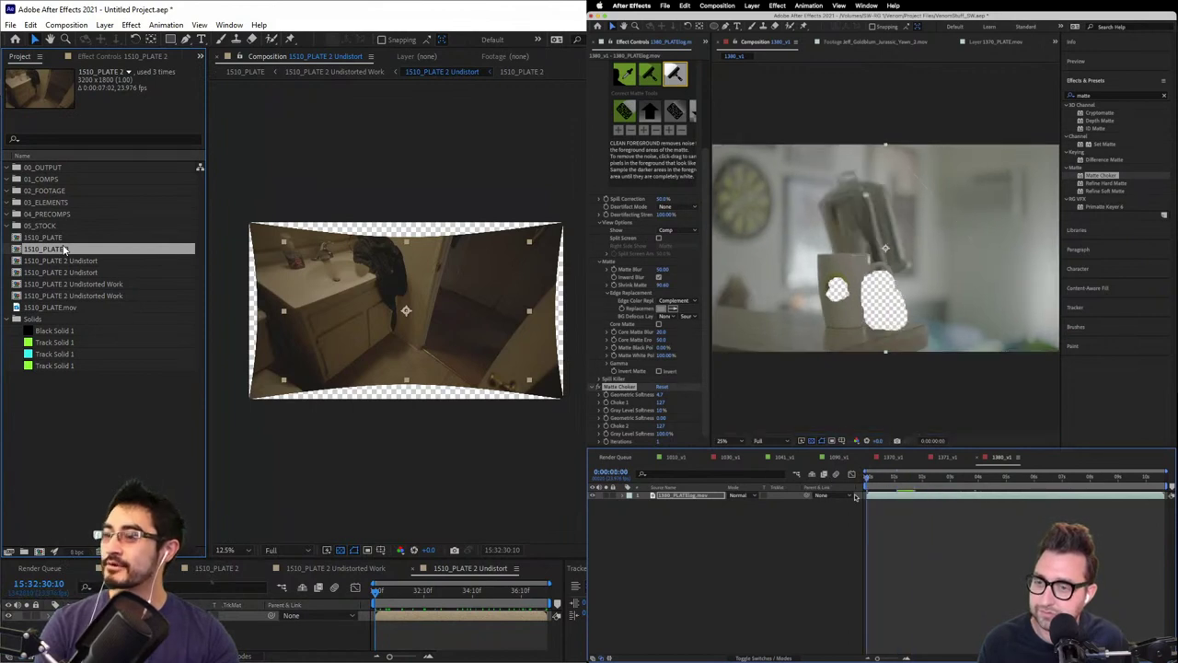
click(210, 570)
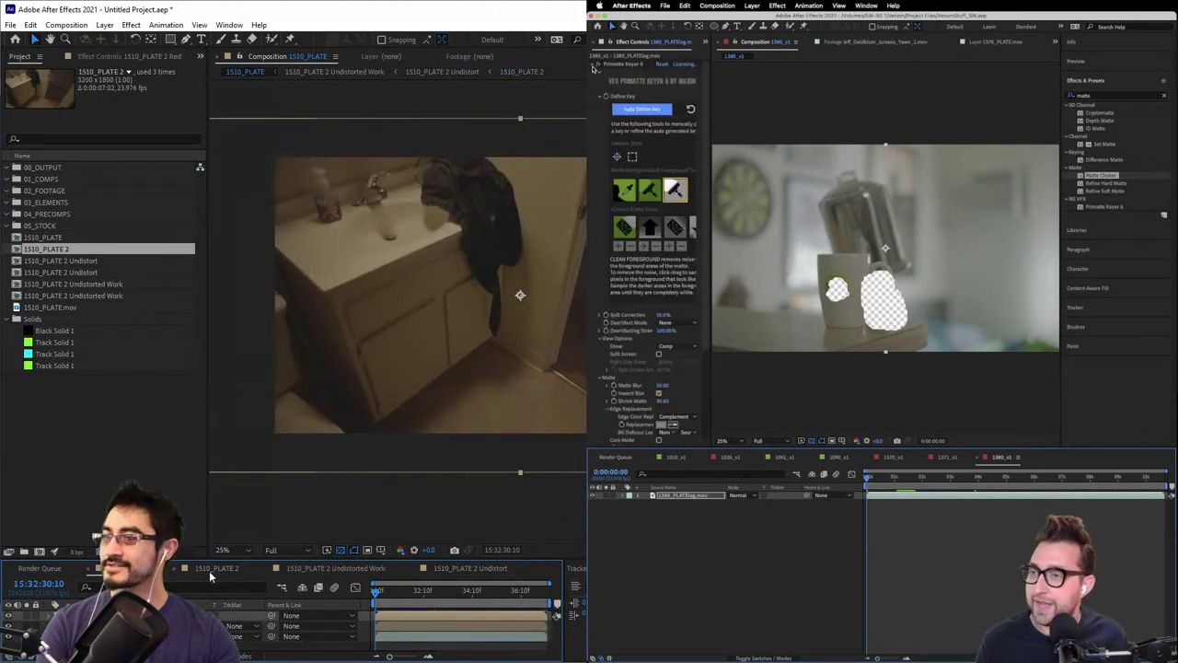
click(217, 570)
key(alt+shift+comma)
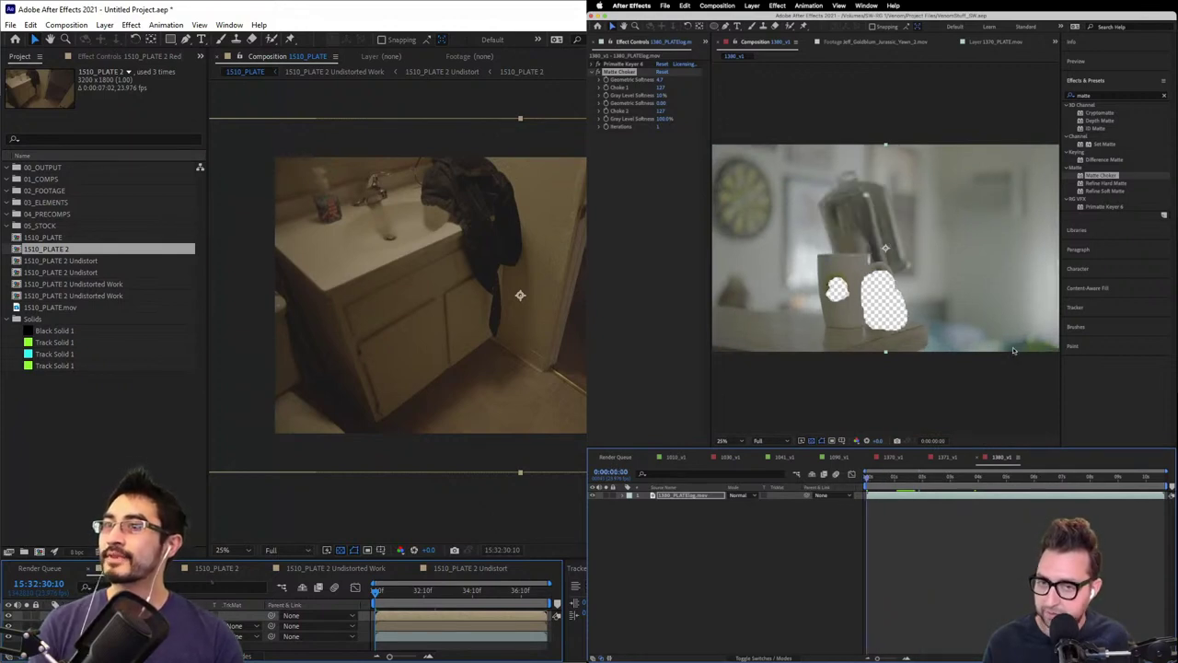
- Purge all memory and disk cache, and generate an Object-method Content-Aware Fill layer for the 1380_v1 work area
click(1079, 293)
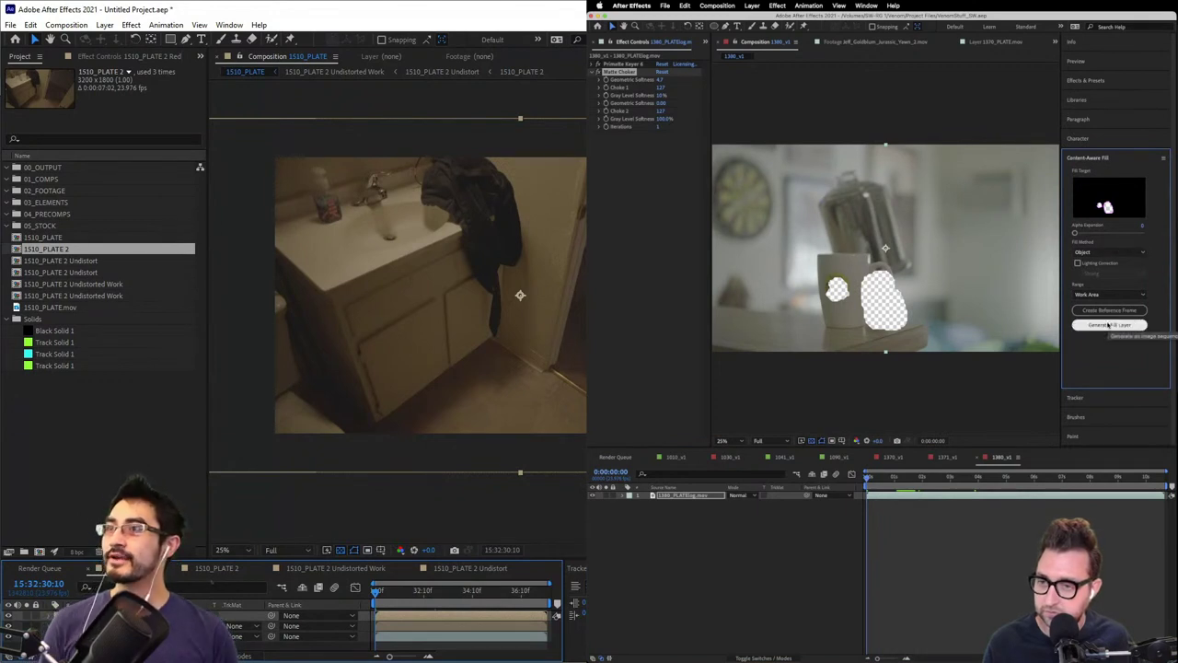
click(684, 5)
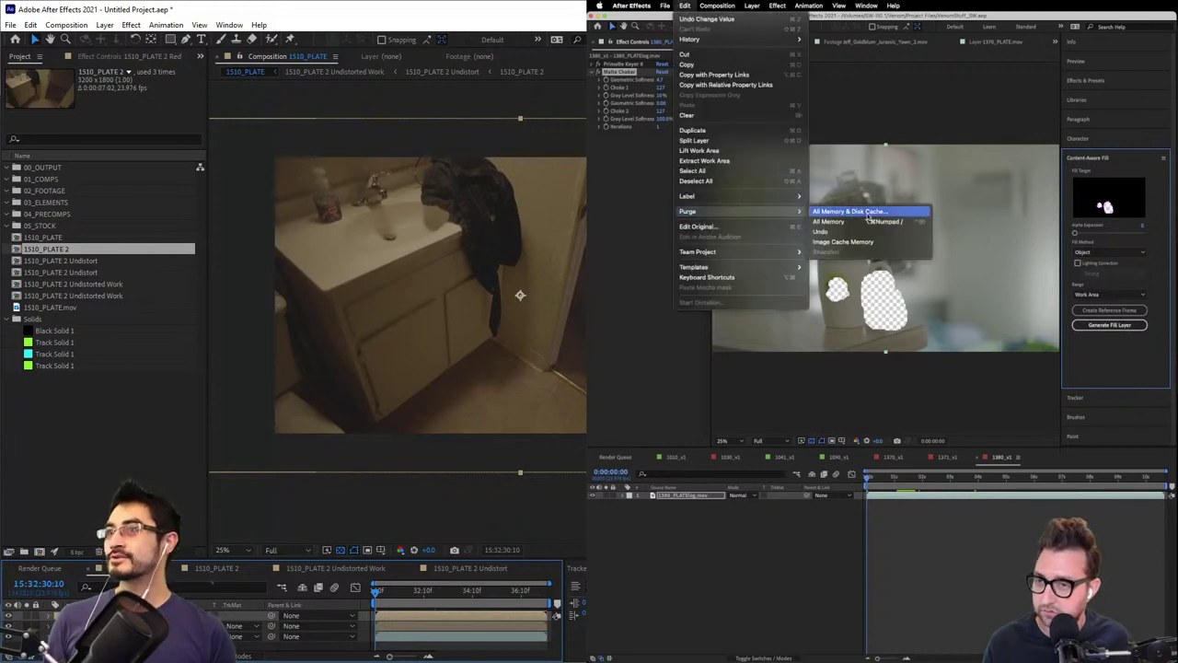
click(861, 213)
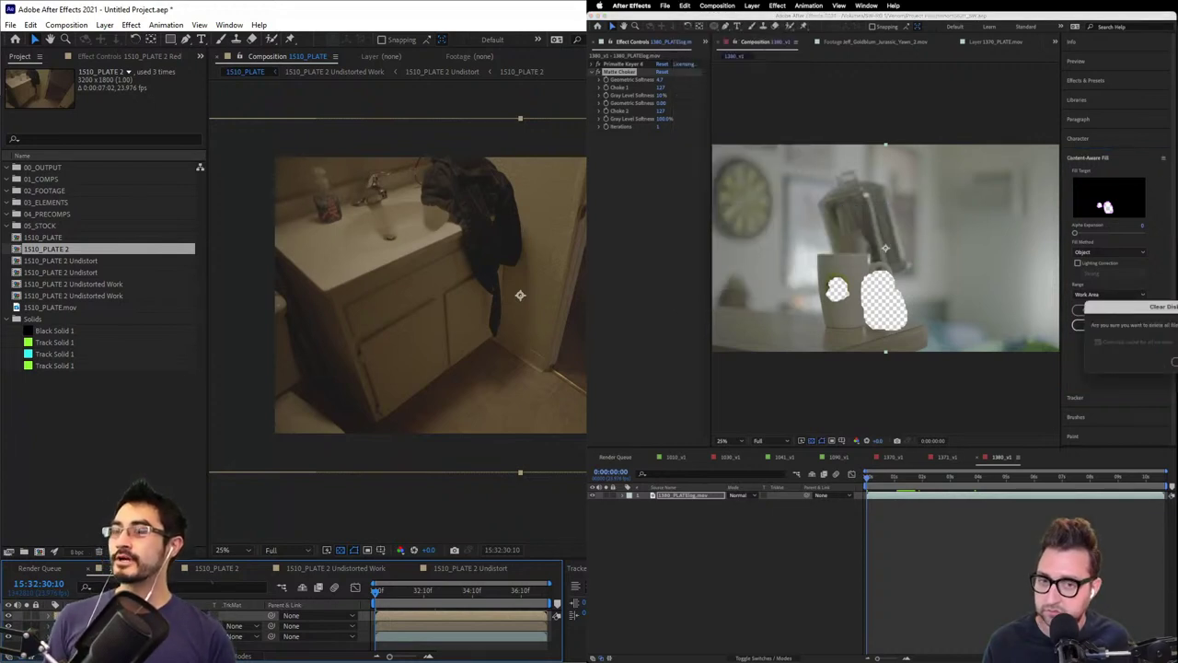
key(Return)
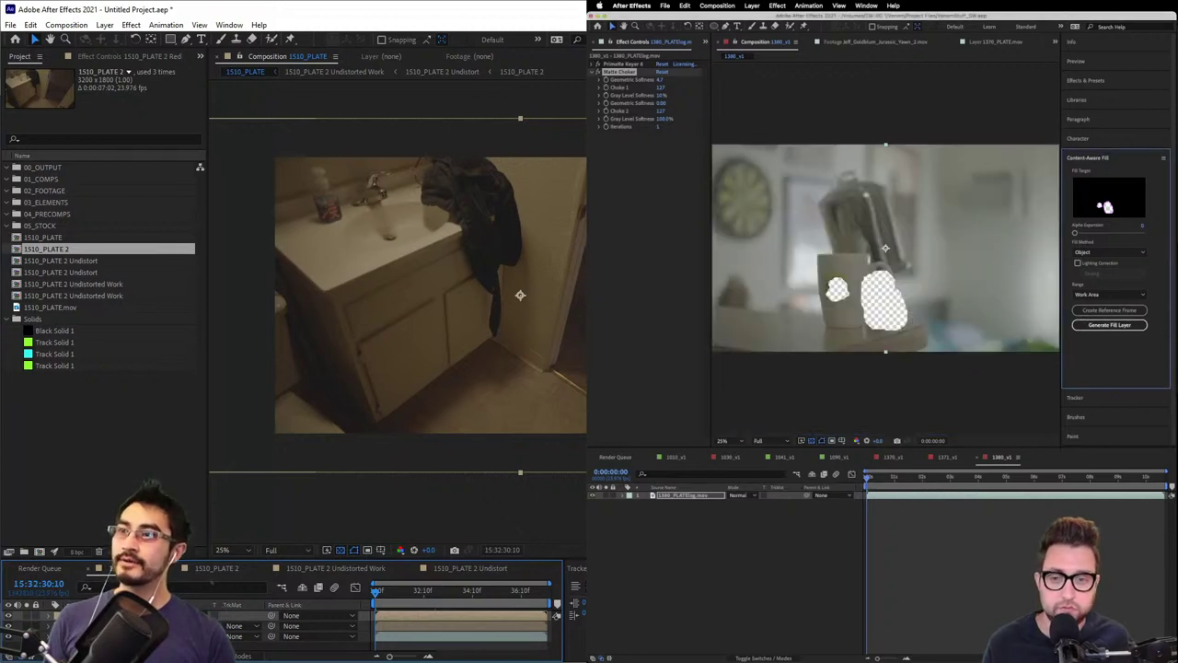
click(1112, 326)
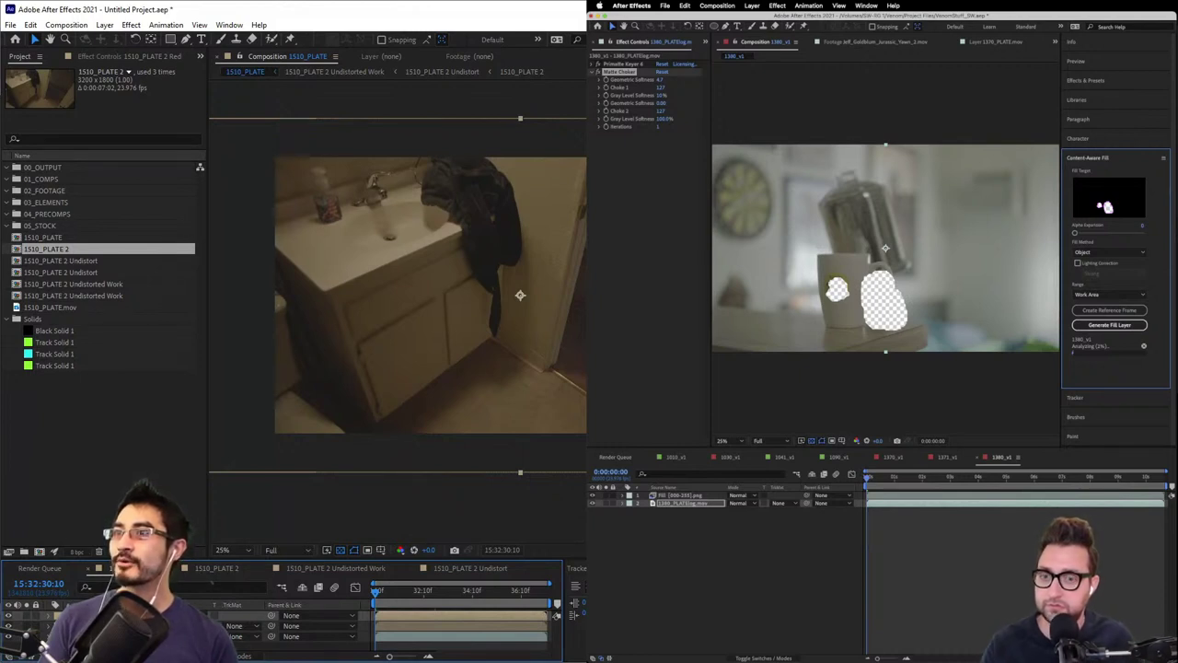
- Open the 1390_v1 composition from the project's 01 - Comps folder
click(606, 43)
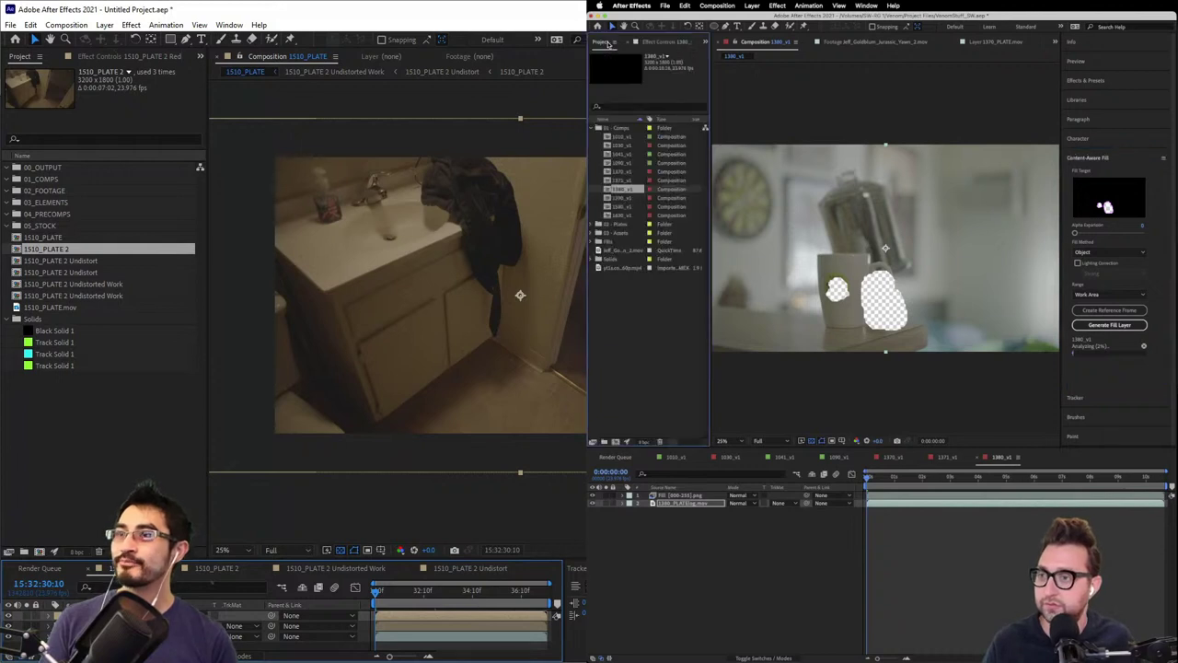
click(607, 198)
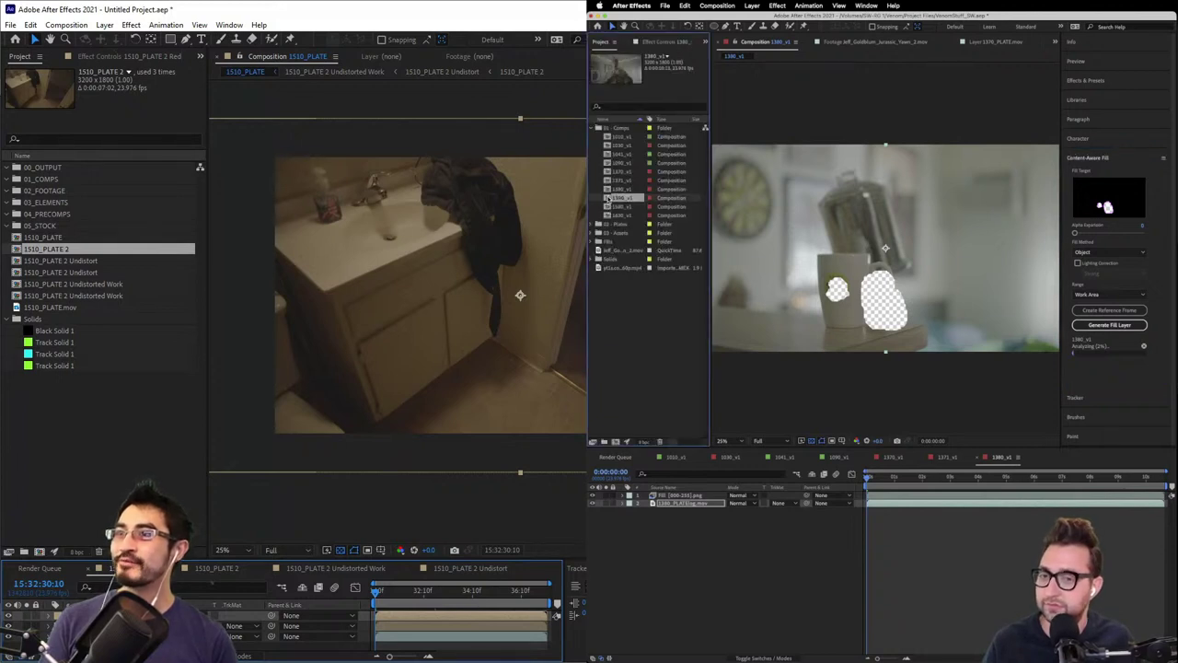
double_click(607, 198)
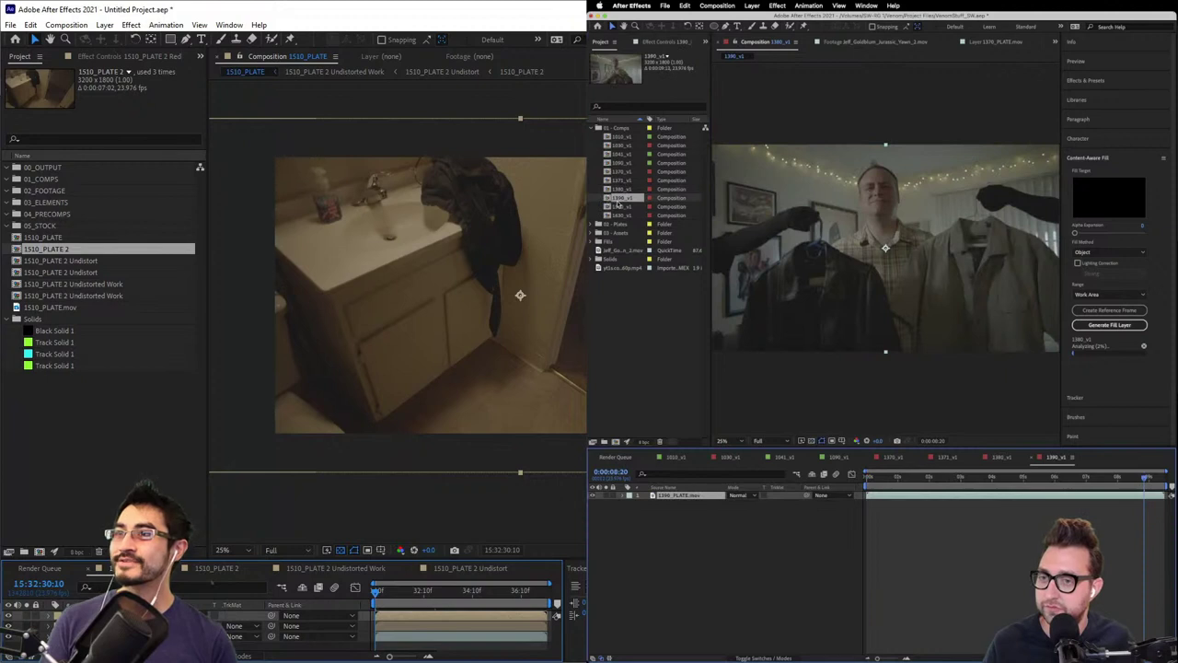
- Scrub through the 1390_v1 plate between about 5 and 8 seconds to examine the man and the two held-up jackets
drag(968, 479, 1041, 483)
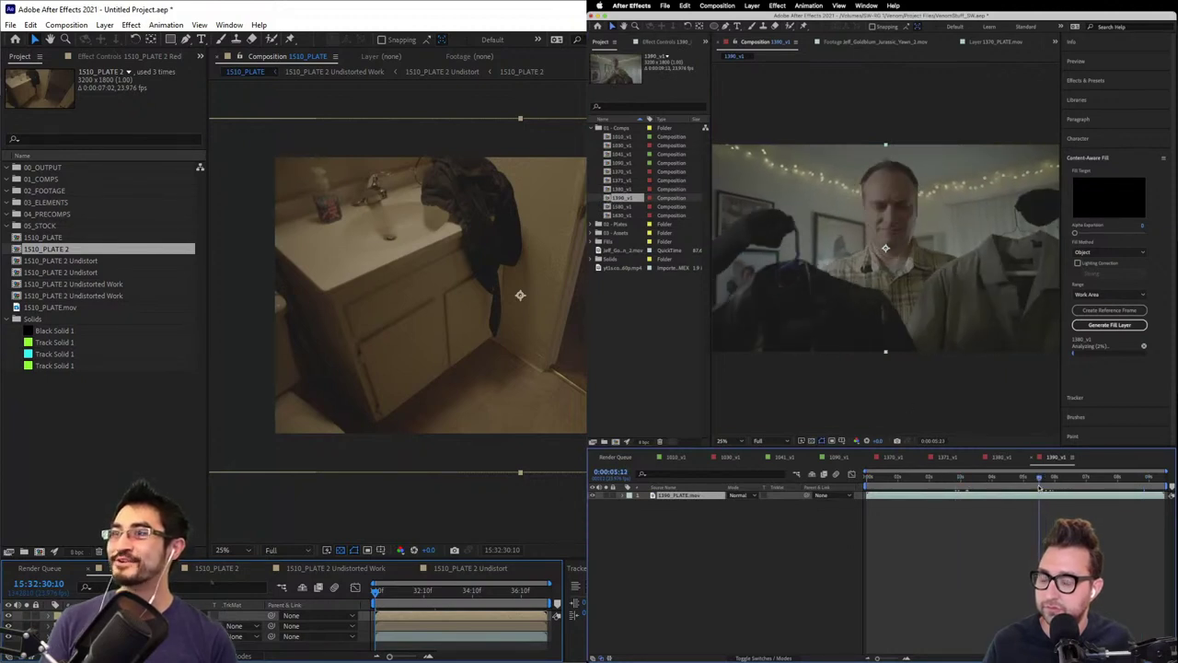
drag(1038, 488, 1064, 481)
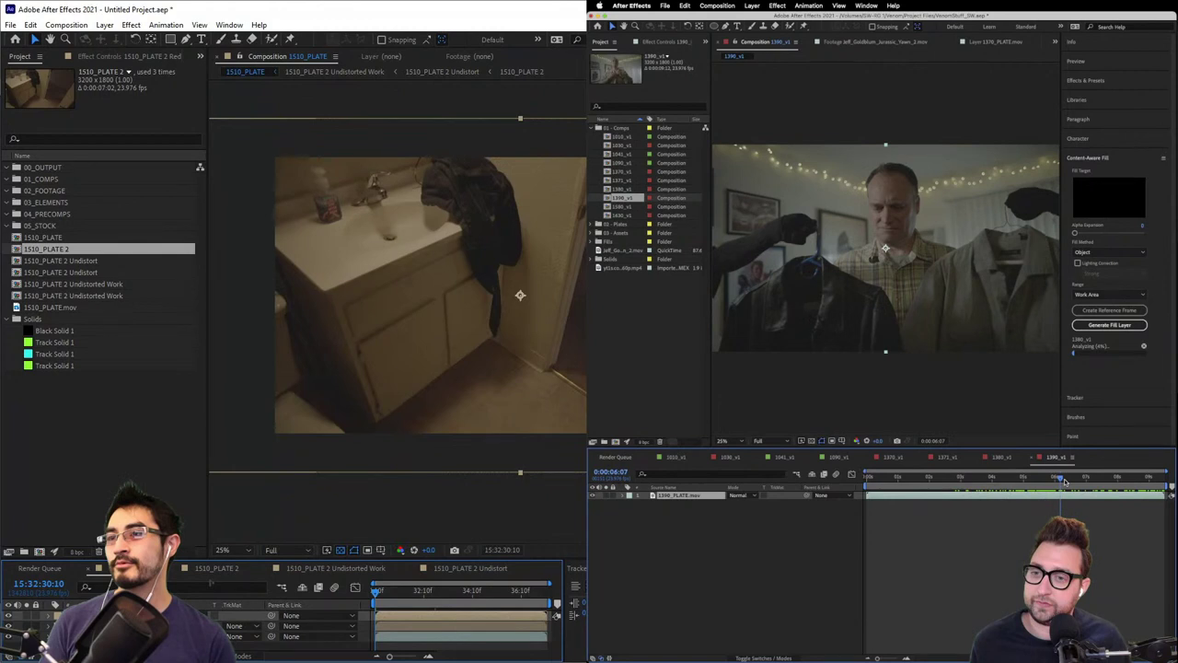
drag(1064, 481, 1101, 481)
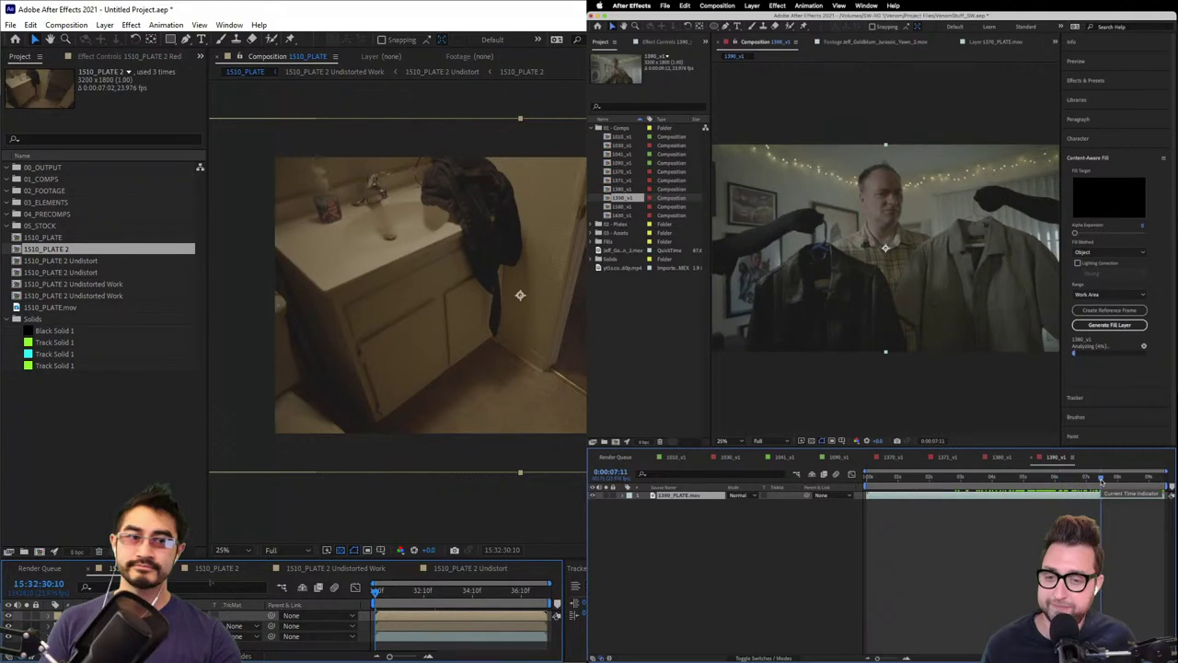
mouse_move(1101, 481)
mouse_down()
mouse_move(1126, 480)
mouse_move(1116, 480)
mouse_up()
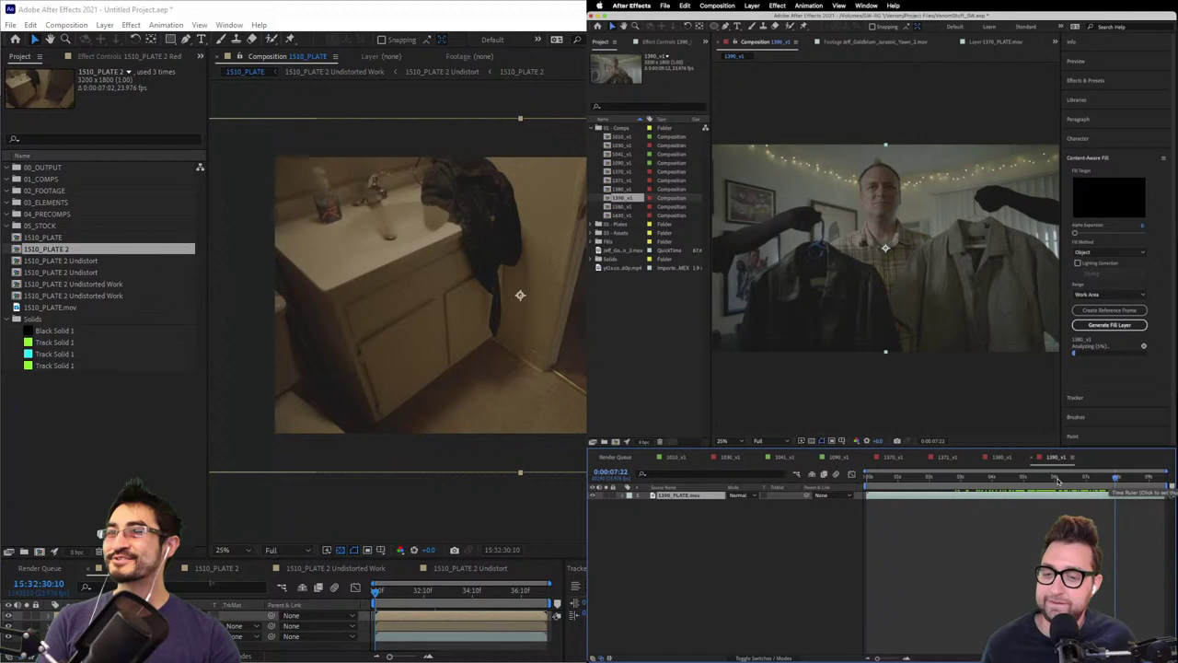
click(1107, 479)
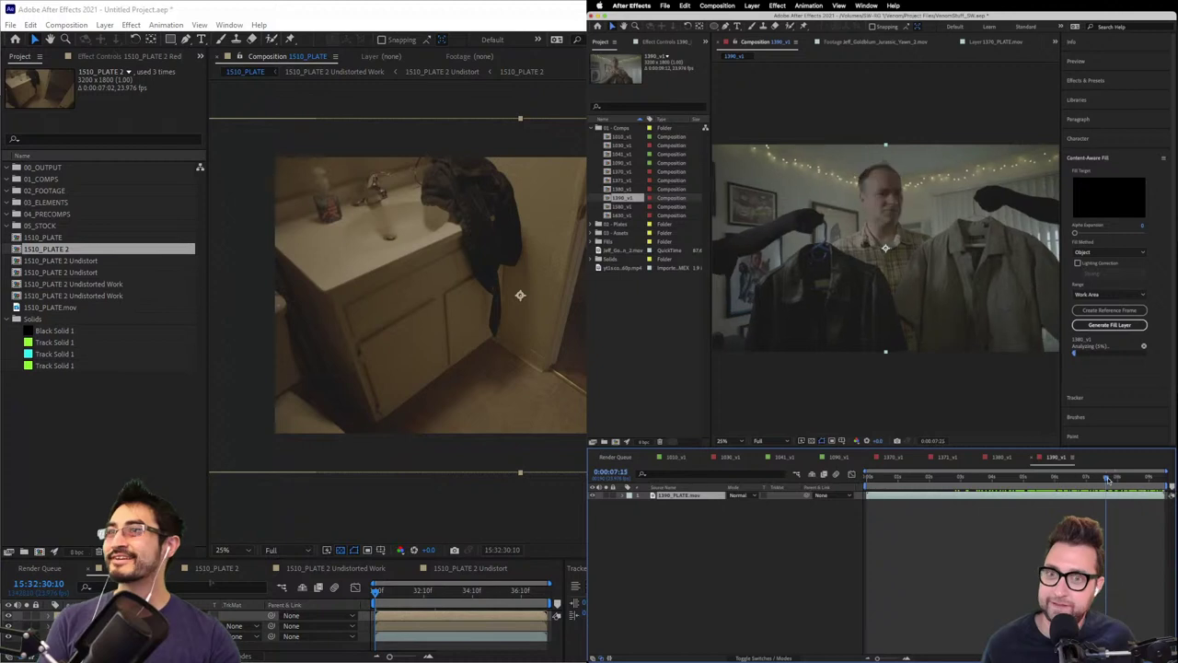
drag(1109, 479, 1115, 480)
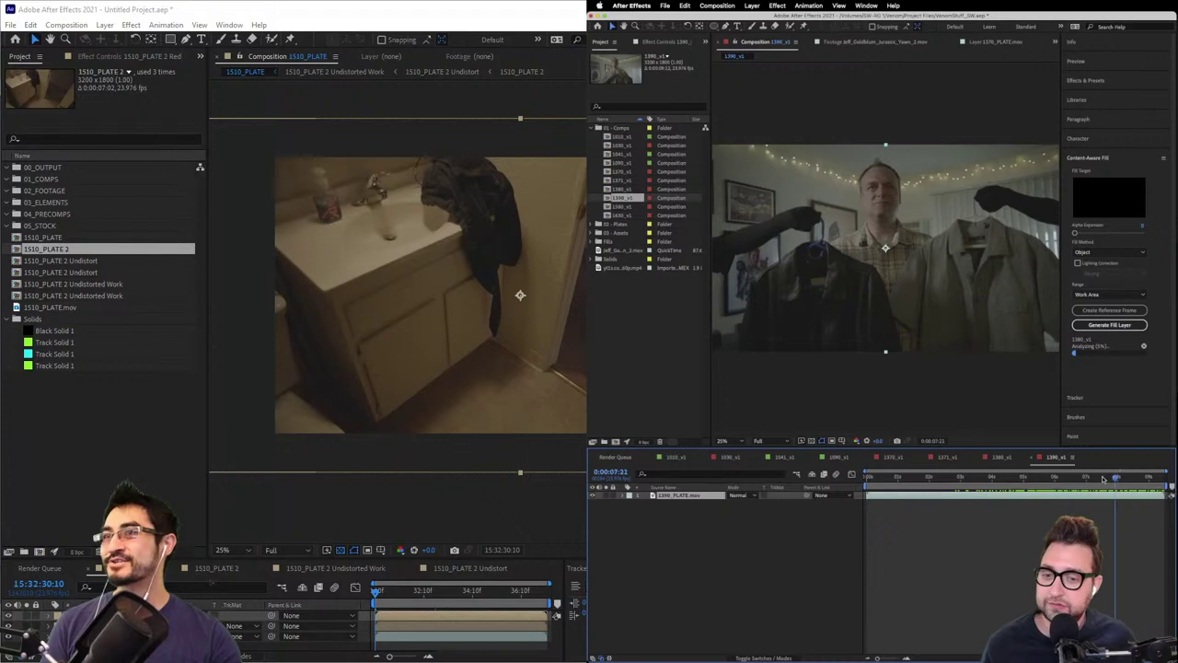
drag(1103, 479, 1120, 480)
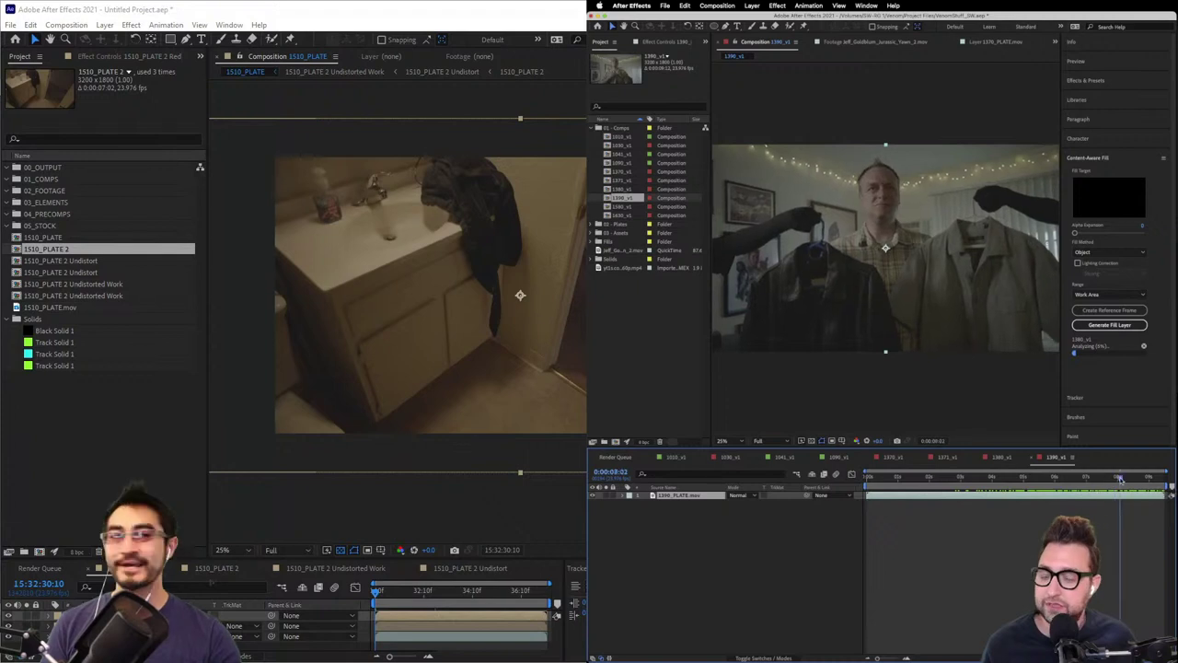
click(667, 347)
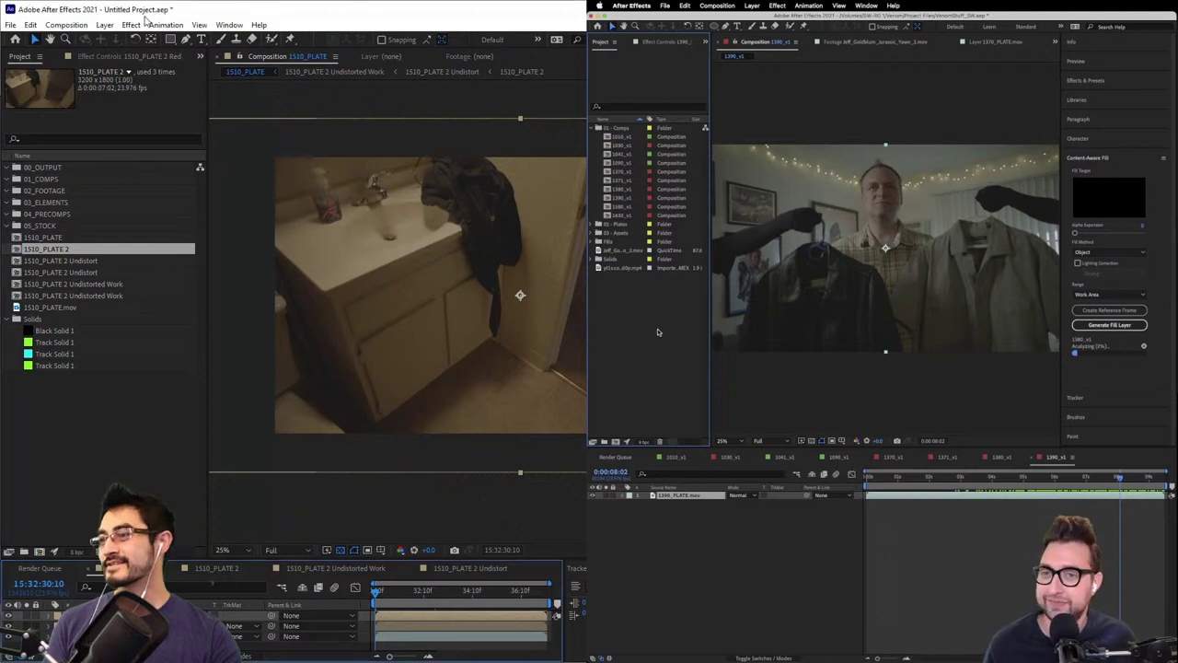
- Start saving the untitled project under a new name and choose the AE_PROJECTS folder inside 08 - VENOM and ME
click(10, 25)
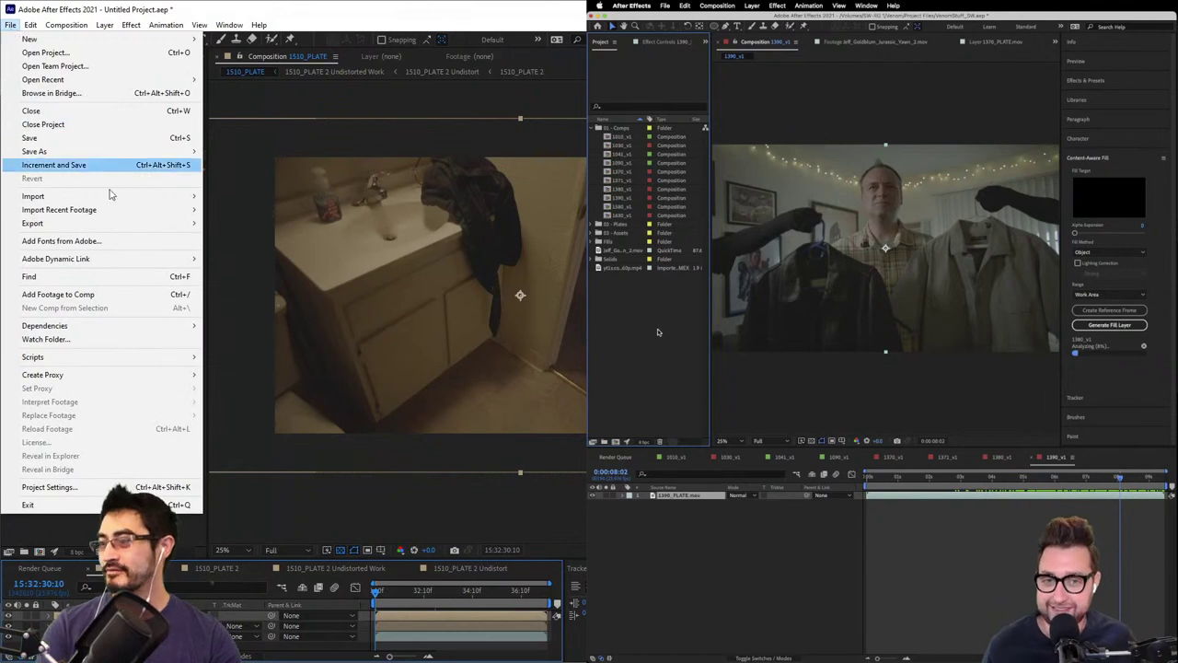
mouse_move(111, 151)
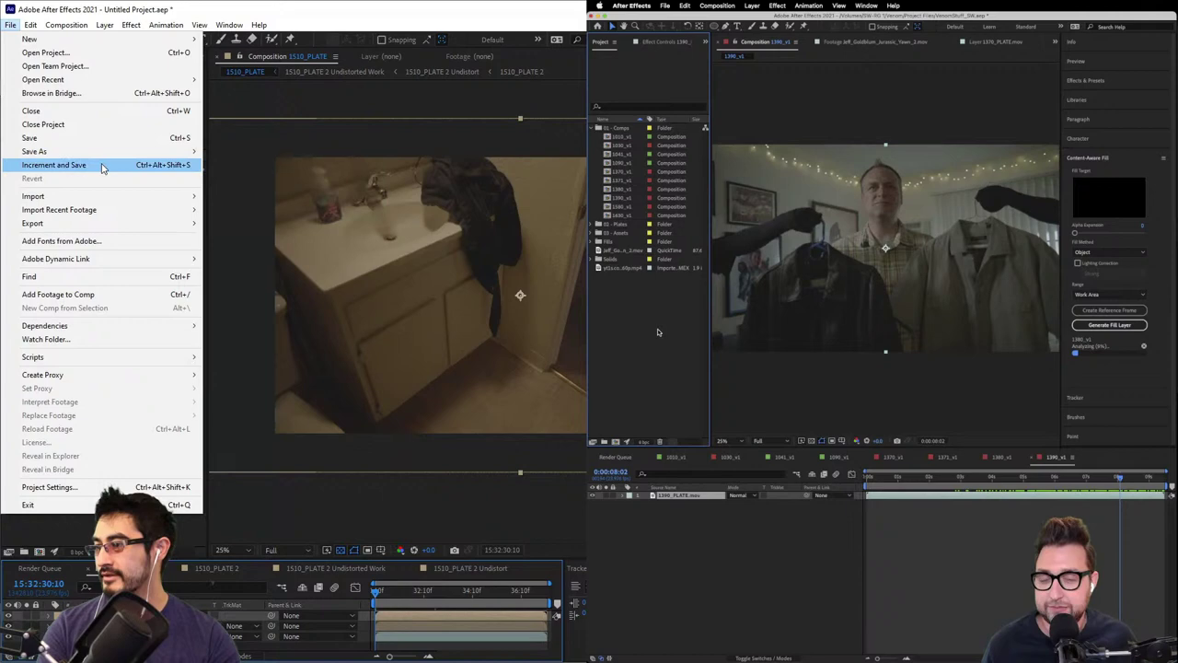
click(283, 153)
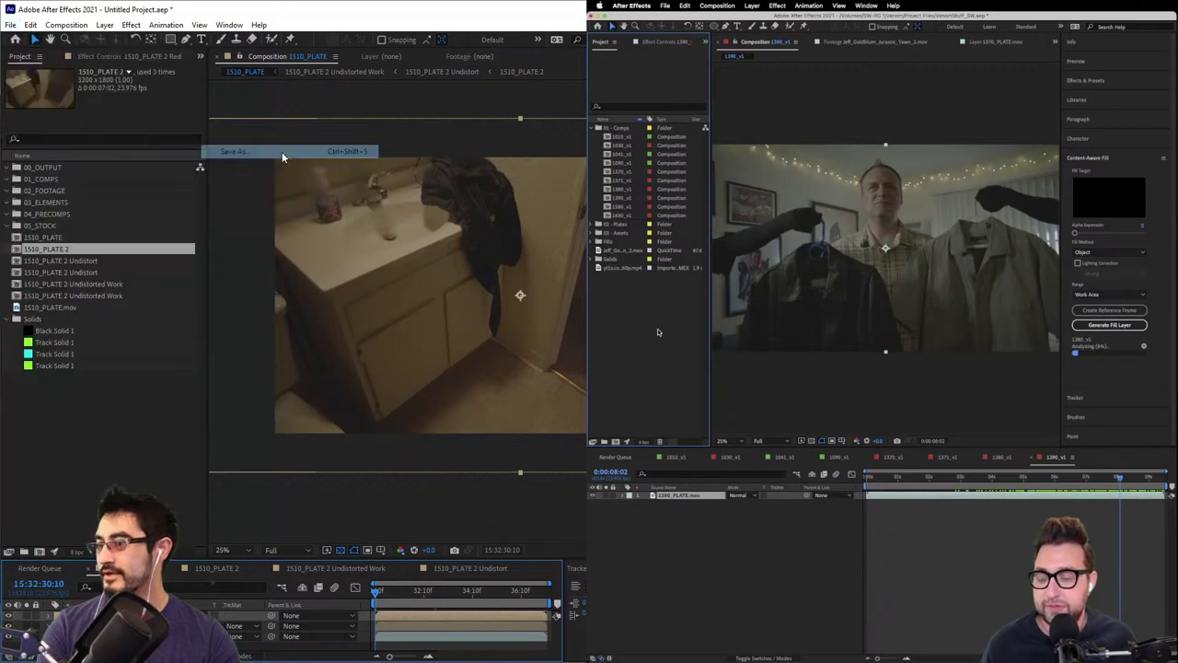
click(137, 192)
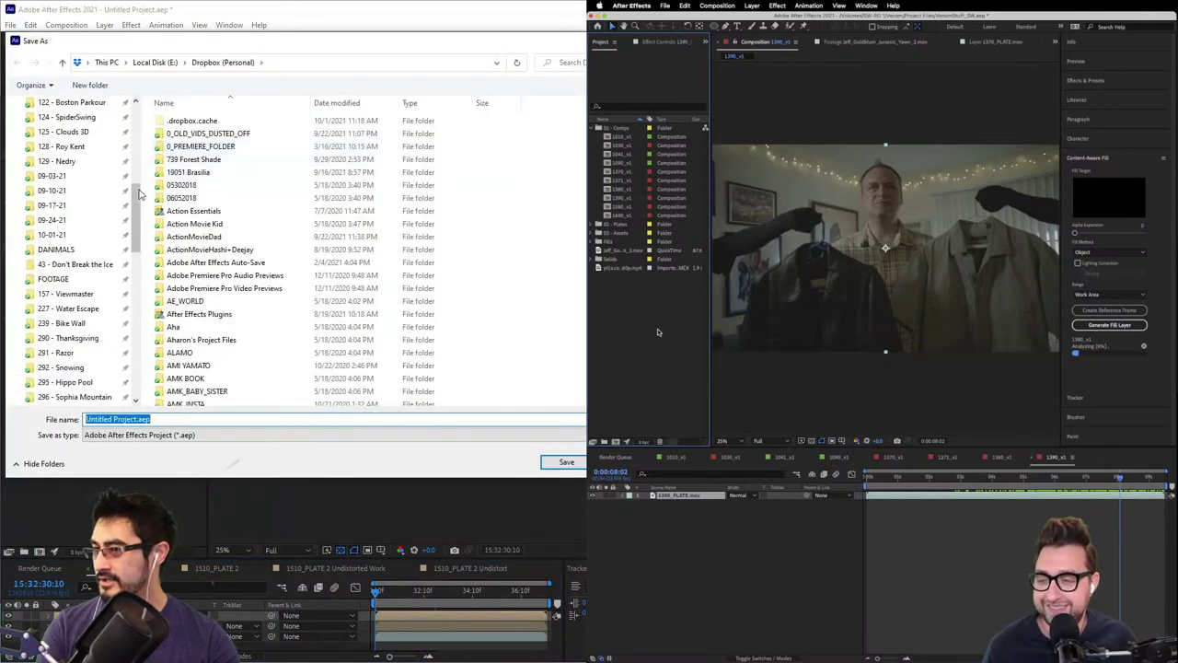
drag(137, 194, 124, 131)
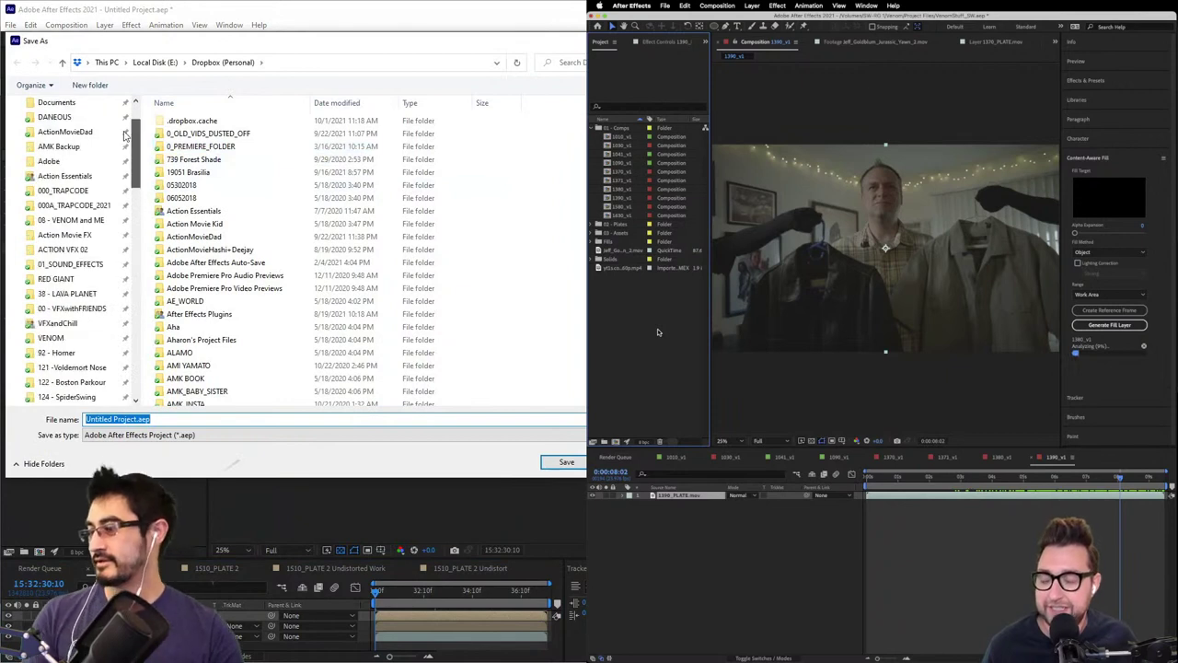
click(72, 220)
click(211, 134)
double_click(212, 134)
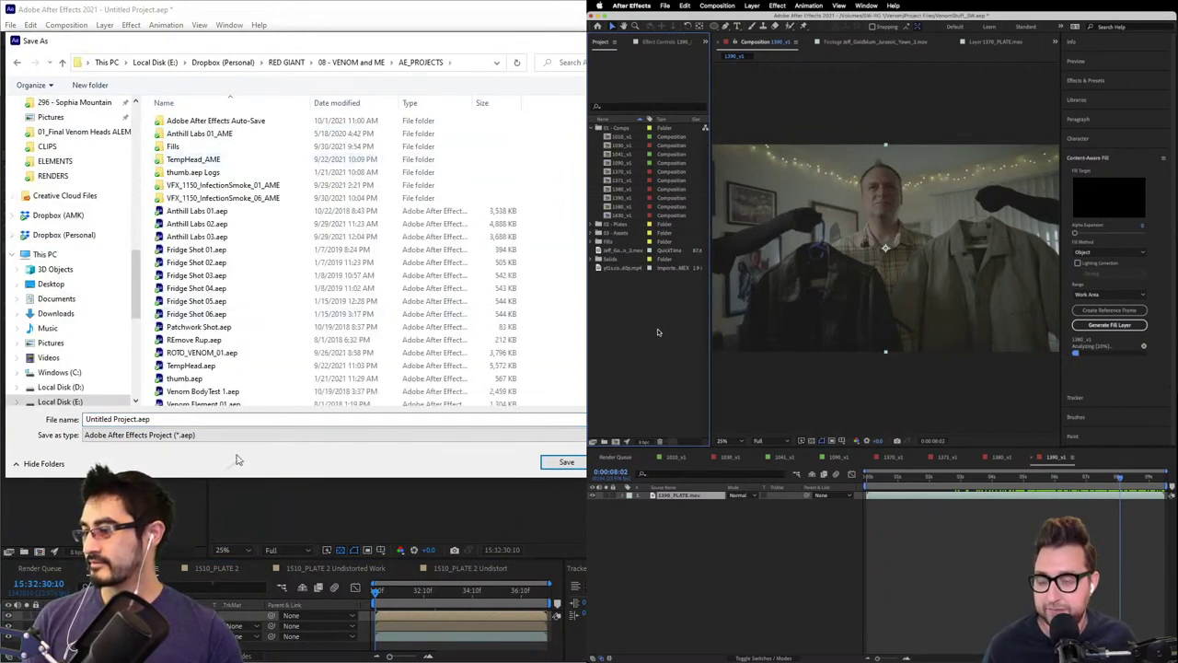
- Name the project file "Dead Body thing" and save it
click(208, 424)
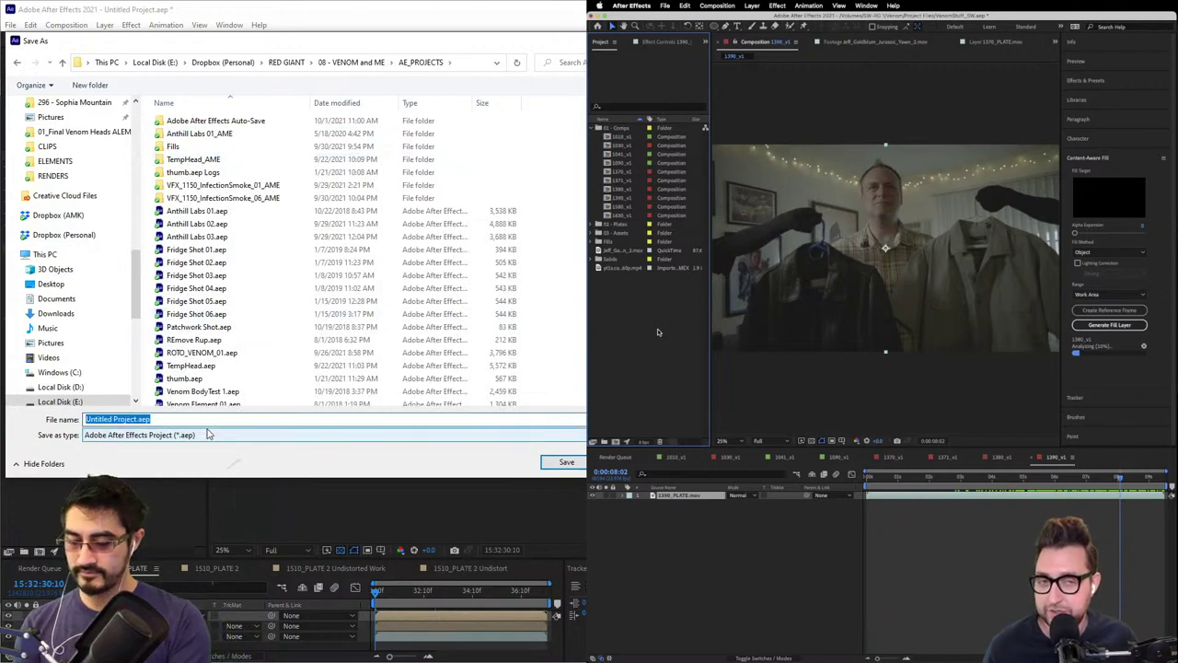
text(Dead Body)
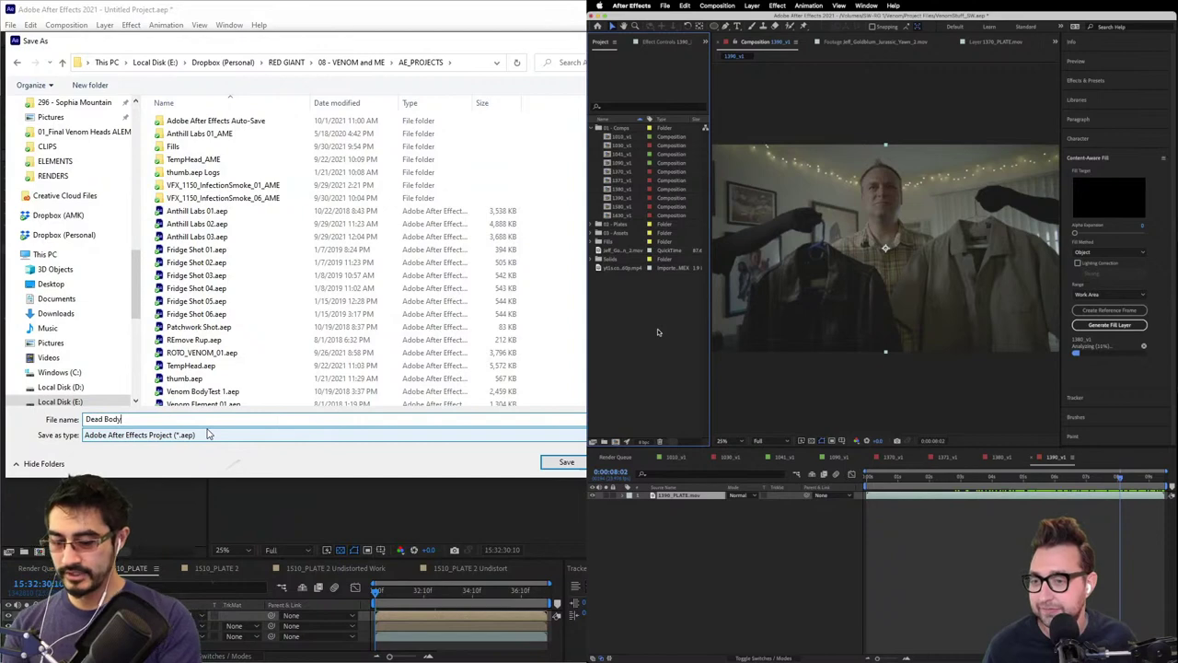
text( thing)
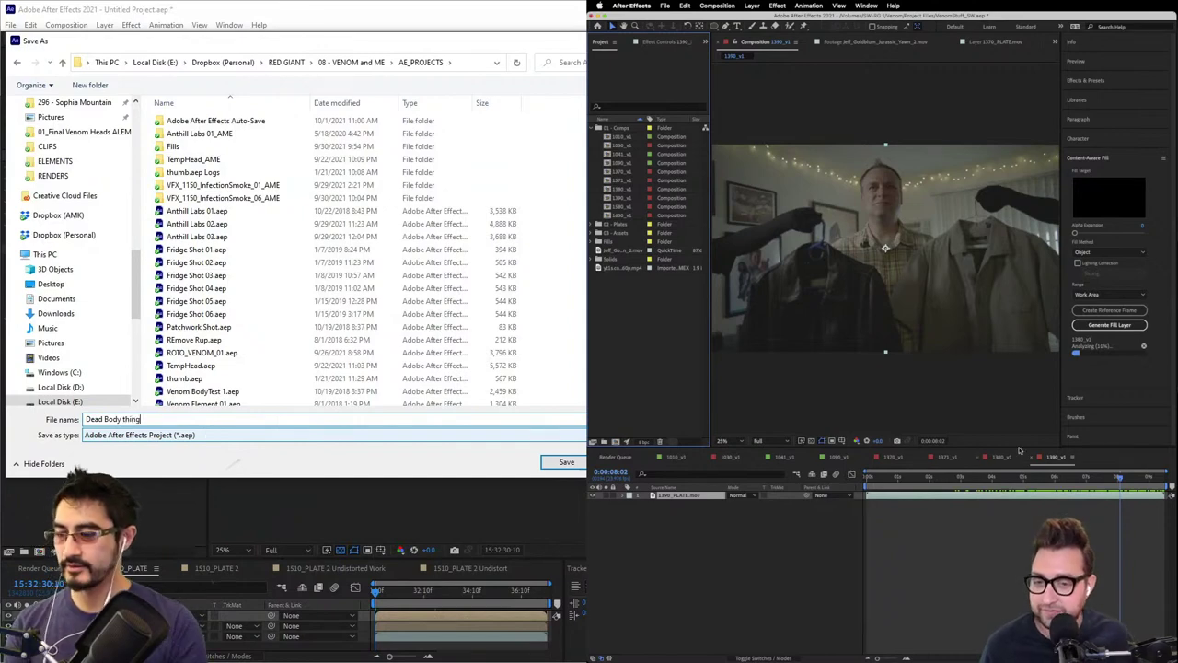
key(Return)
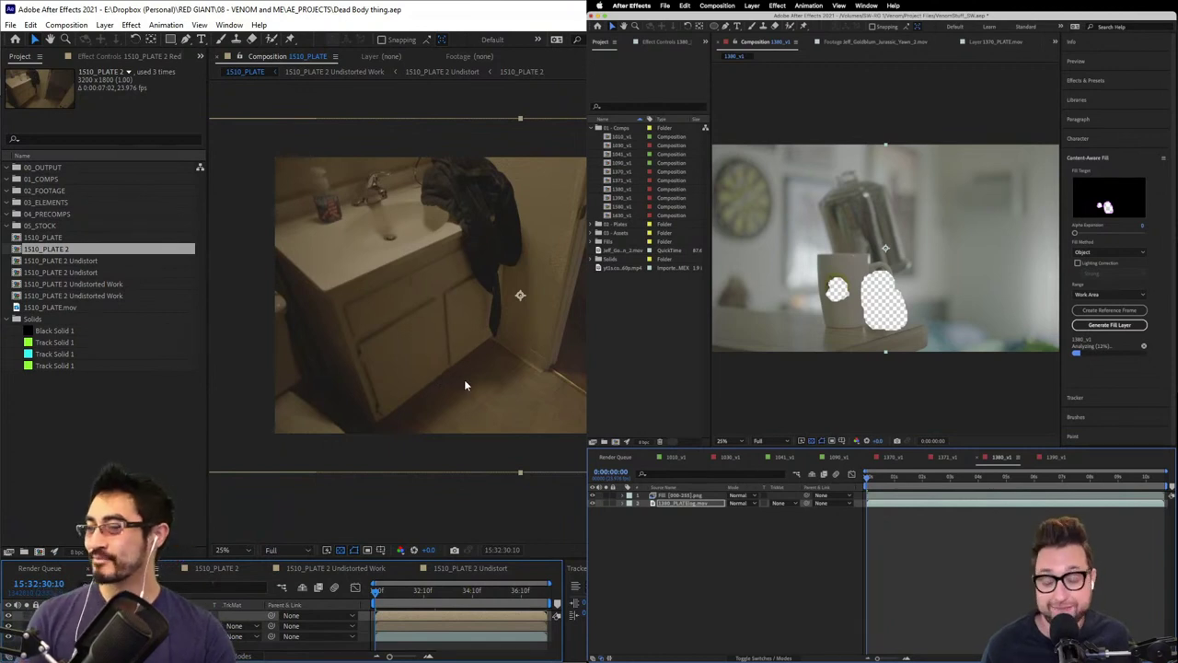
- Open the 1510_PLATE 2 Undistort composition and scrub through its bathroom shot, checking other compositions in the second project
click(460, 568)
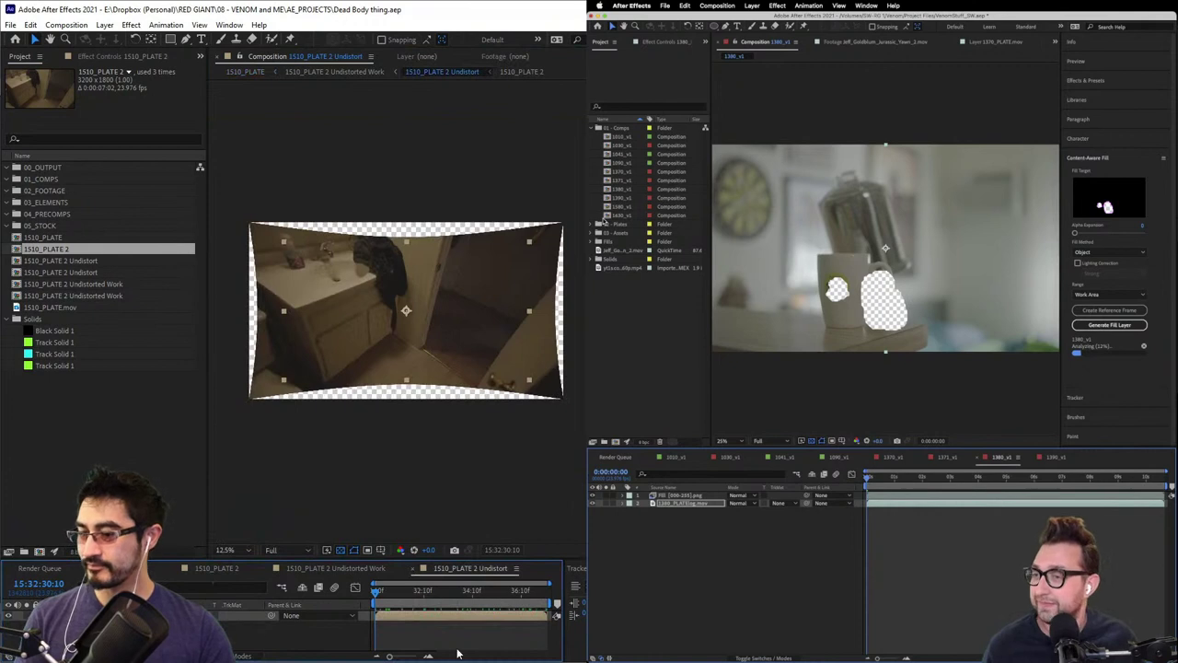
click(608, 215)
drag(430, 598, 274, 632)
click(606, 207)
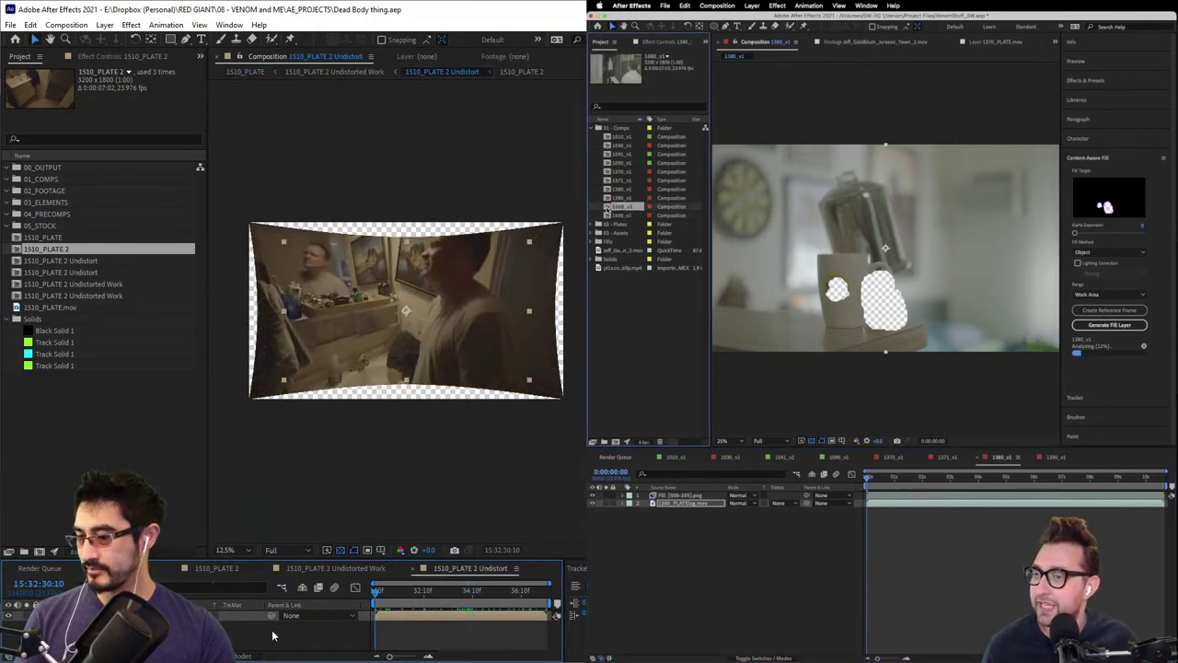
- Open the 1390_v1 composition in the second project and the 1510_PLATE 2 Undistorted Work composition in the Dead Body thing project
click(608, 198)
click(332, 568)
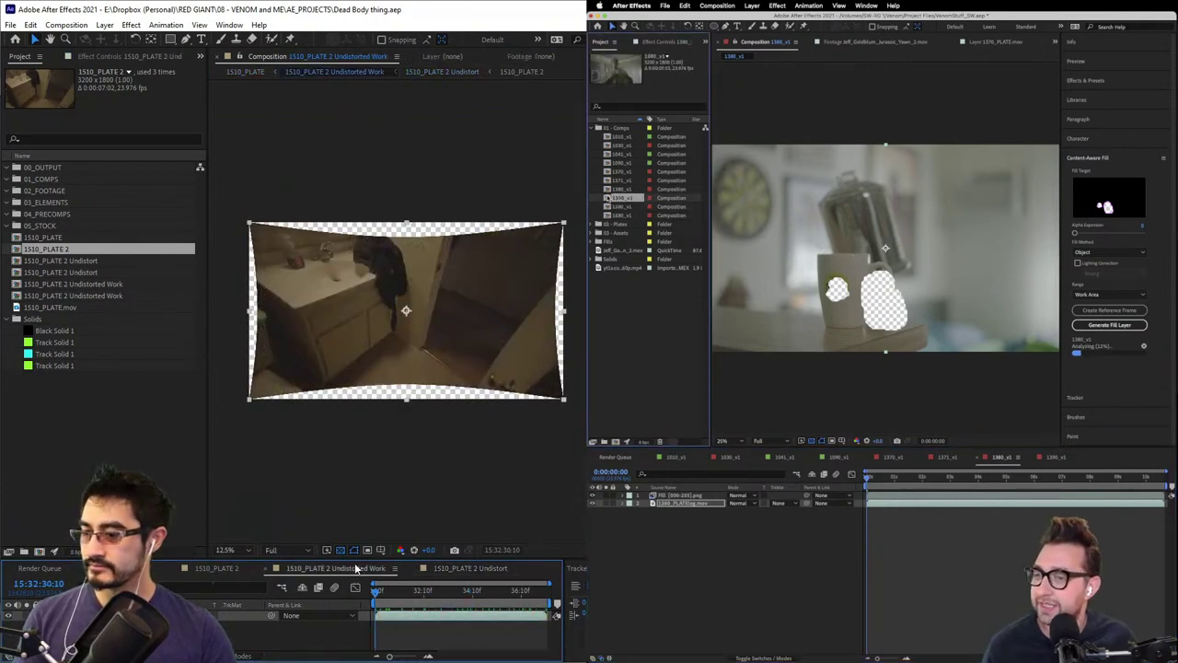
double_click(607, 198)
click(460, 569)
click(328, 566)
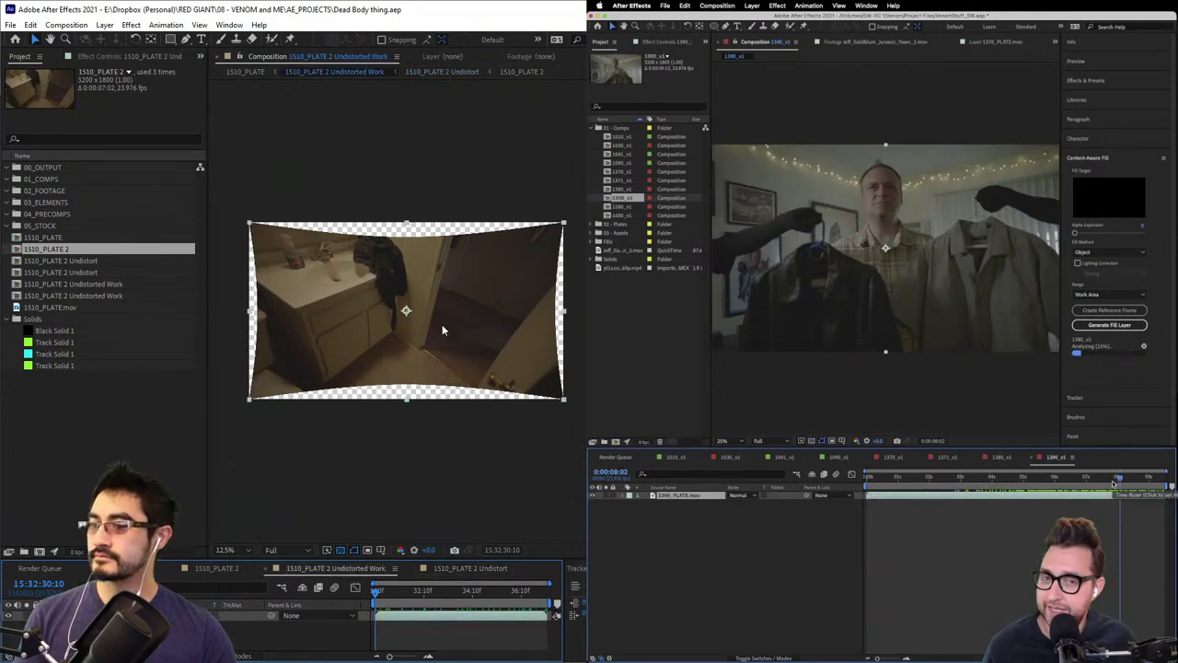
- Find the 3D Camera Tracker effect with the FX search and apply it to the plate in 1510_PLATE 2 Undistorted Work
click(442, 327)
key(ctrl+space)
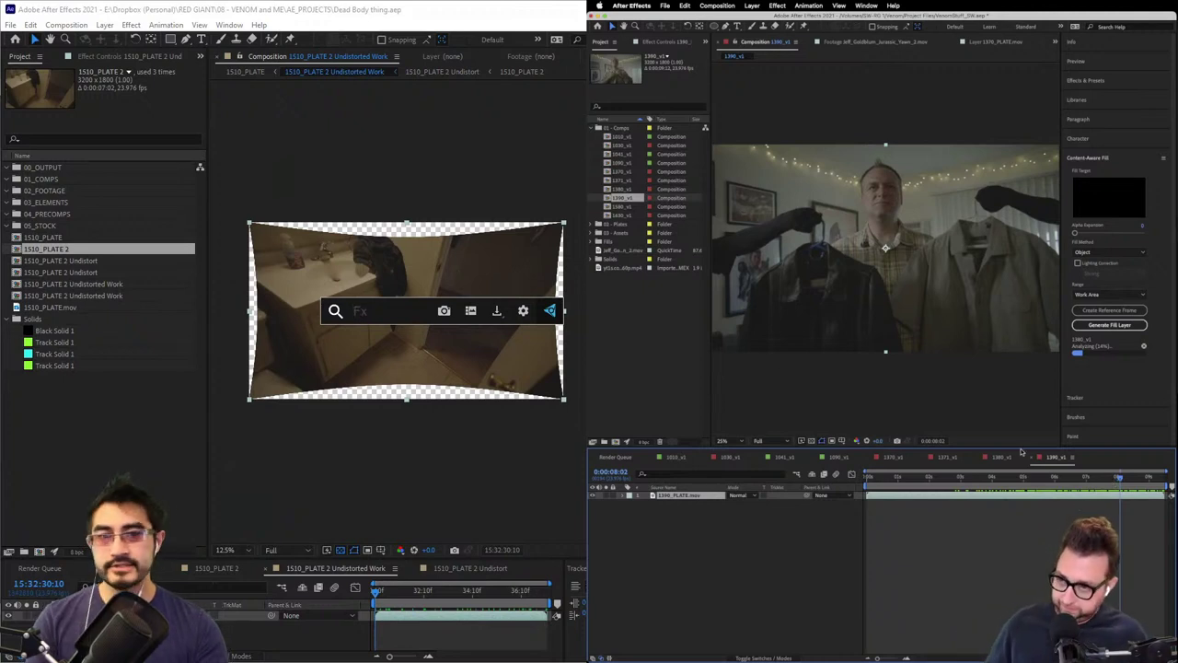
click(632, 351)
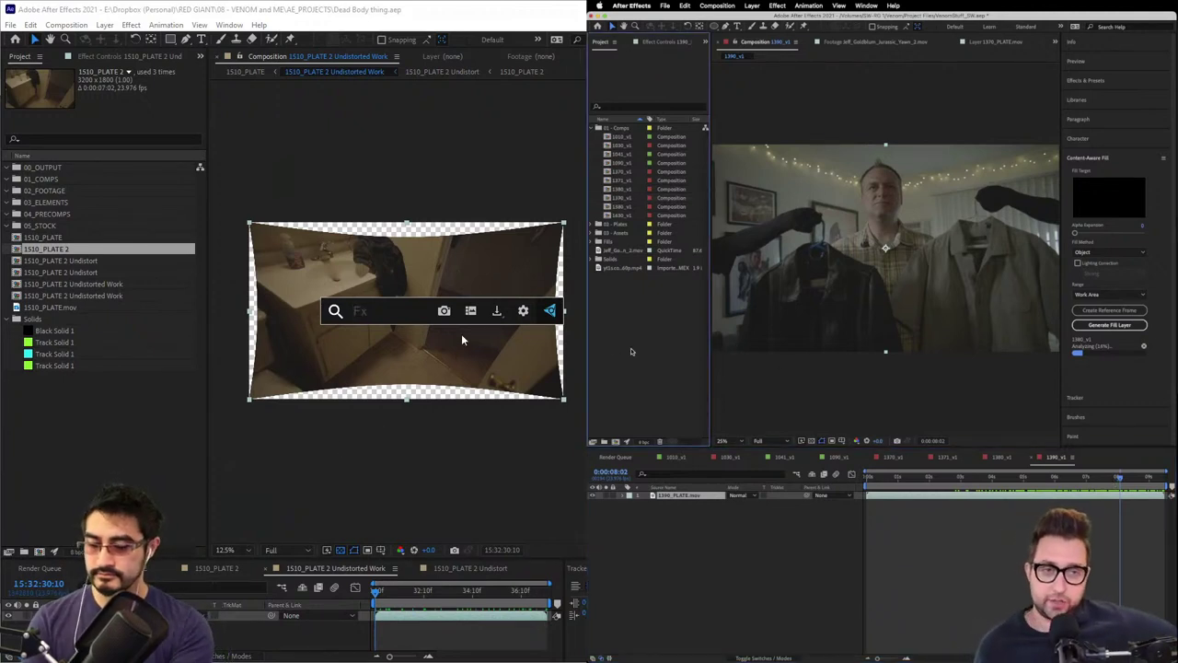
text(trac)
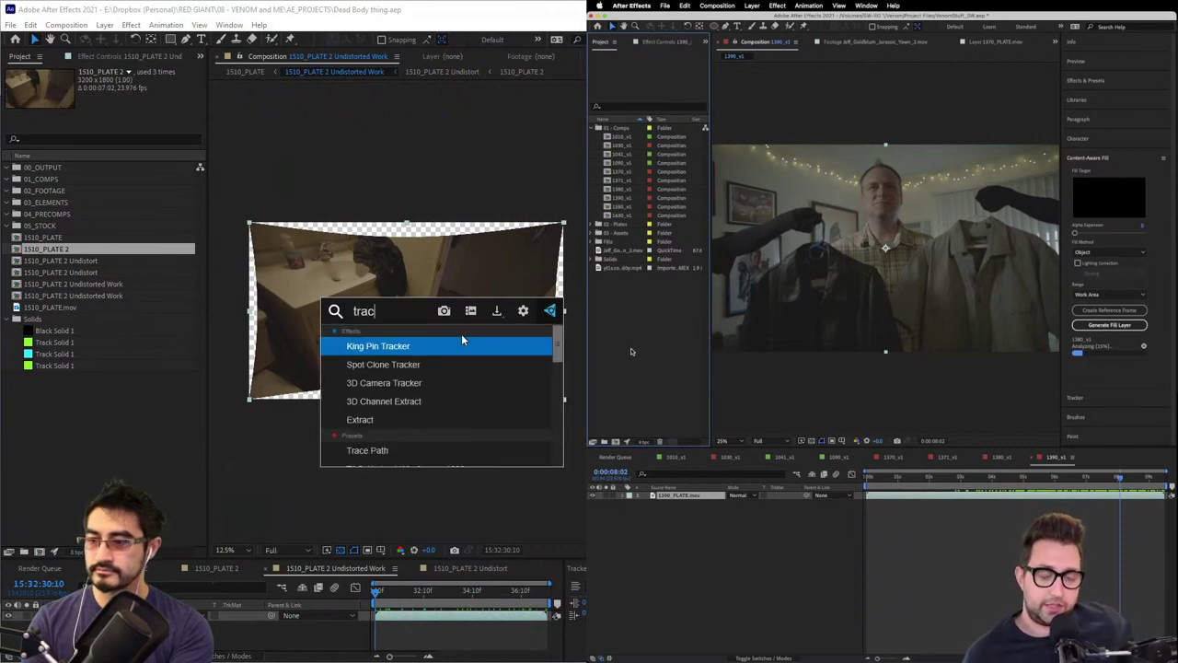
key(Down)
key(Down)
key(Return)
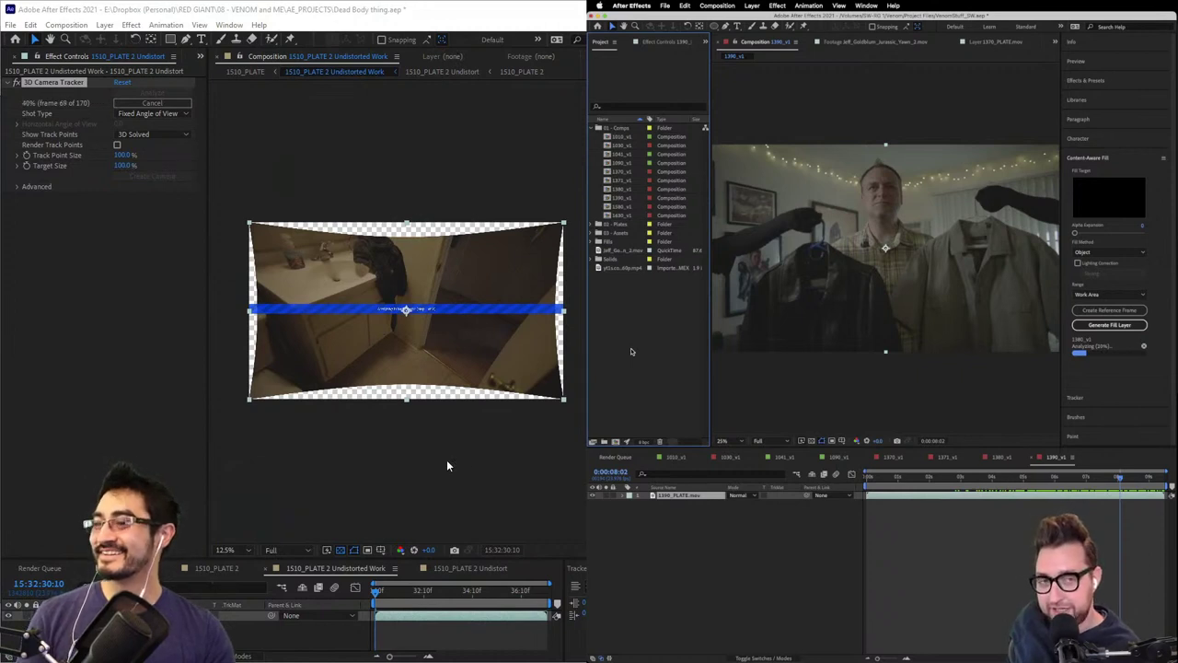
scroll(420, 373, up, 2)
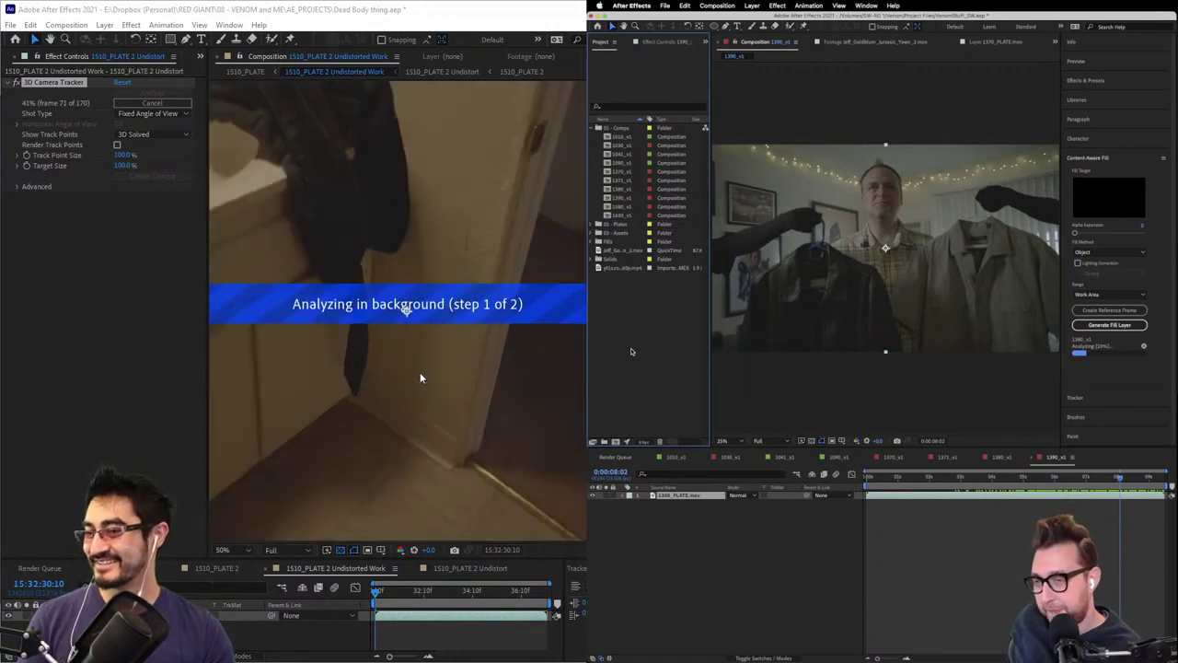
key(comma)
key(comma)
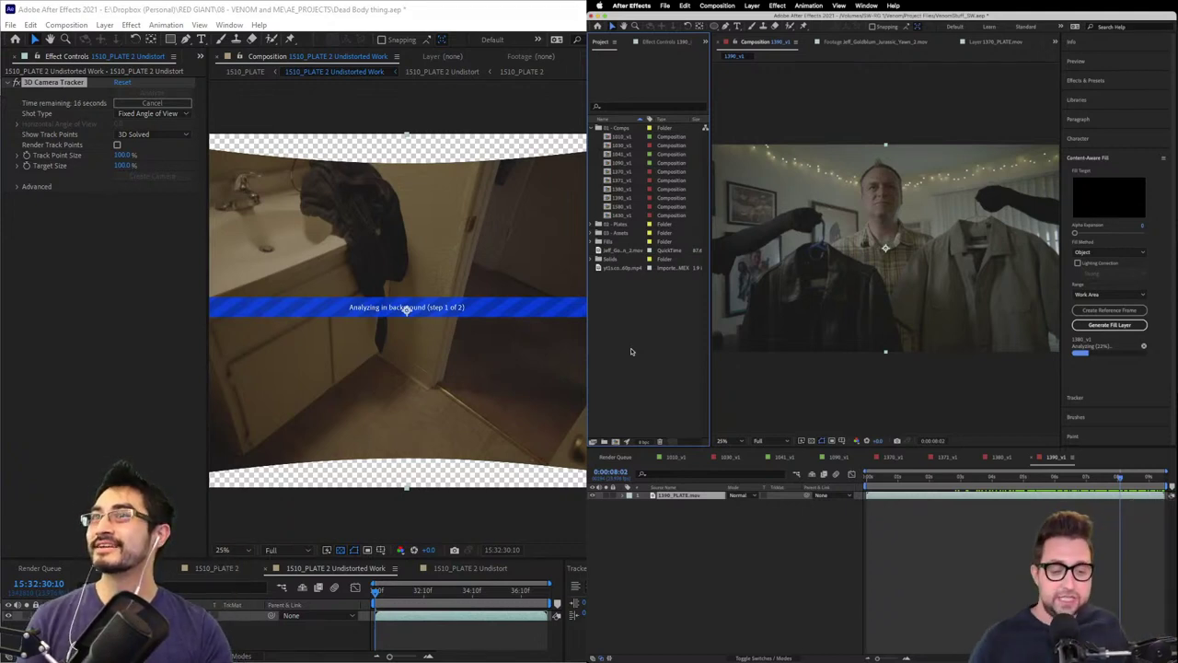
key(super+Tab)
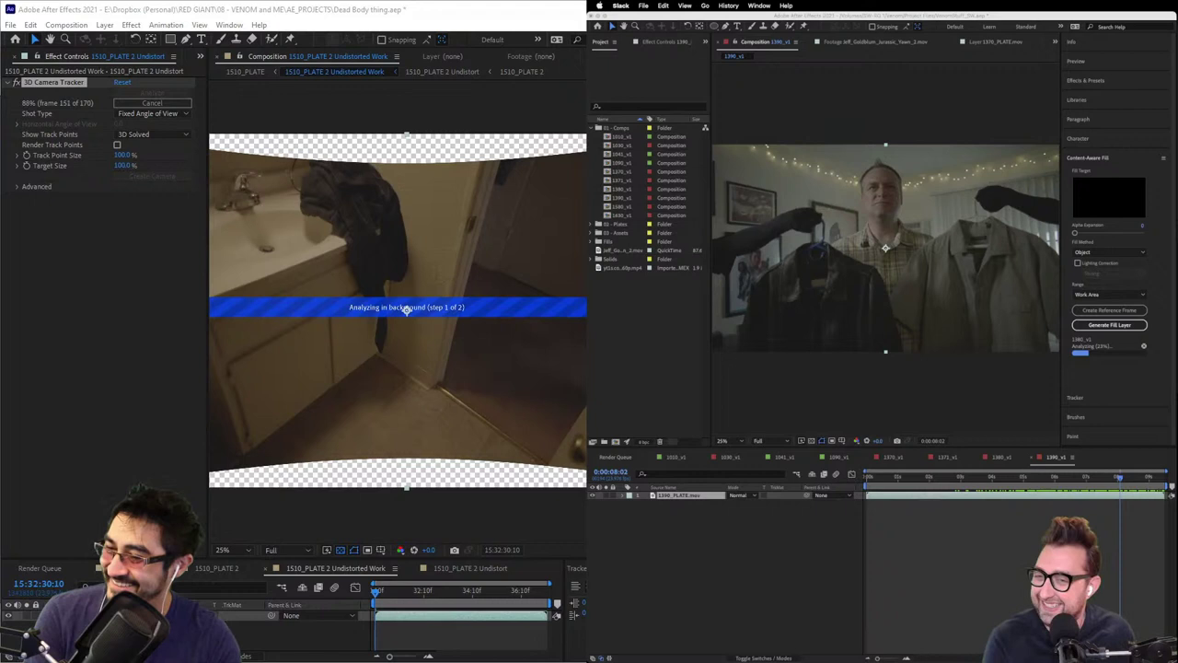
key(super+Tab)
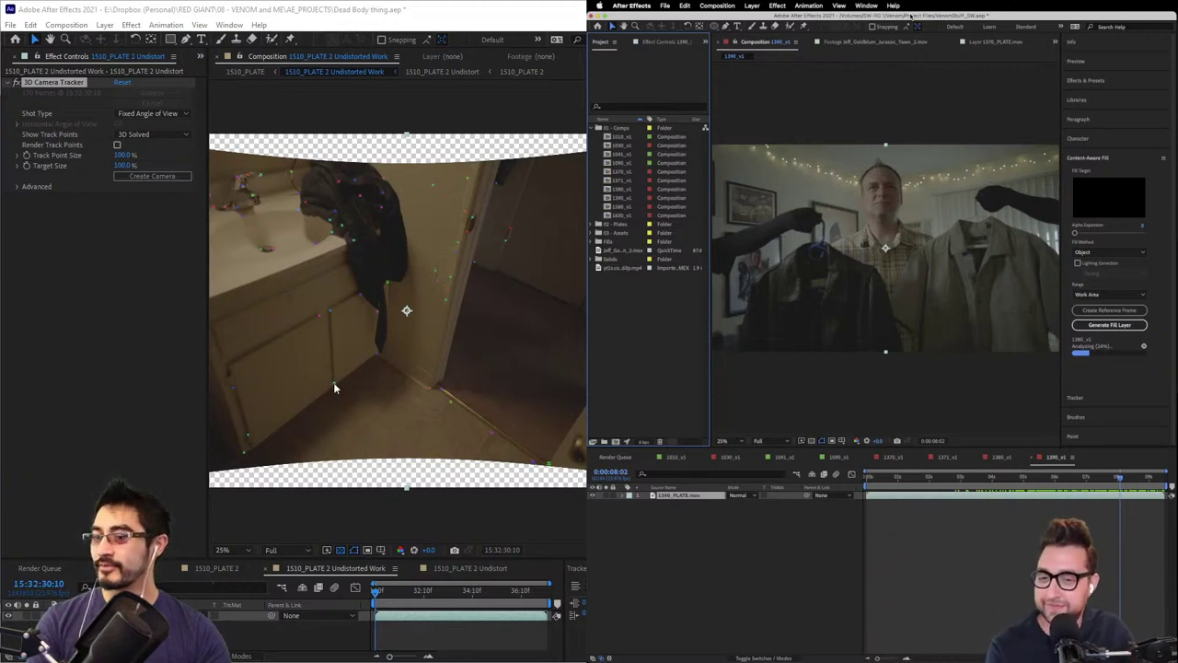
- Create a solid and camera from the cabinet-front track points at 15:32:31:09, while opening and scrubbing 1380_v1 in the second project
drag(425, 587, 399, 597)
click(1002, 457)
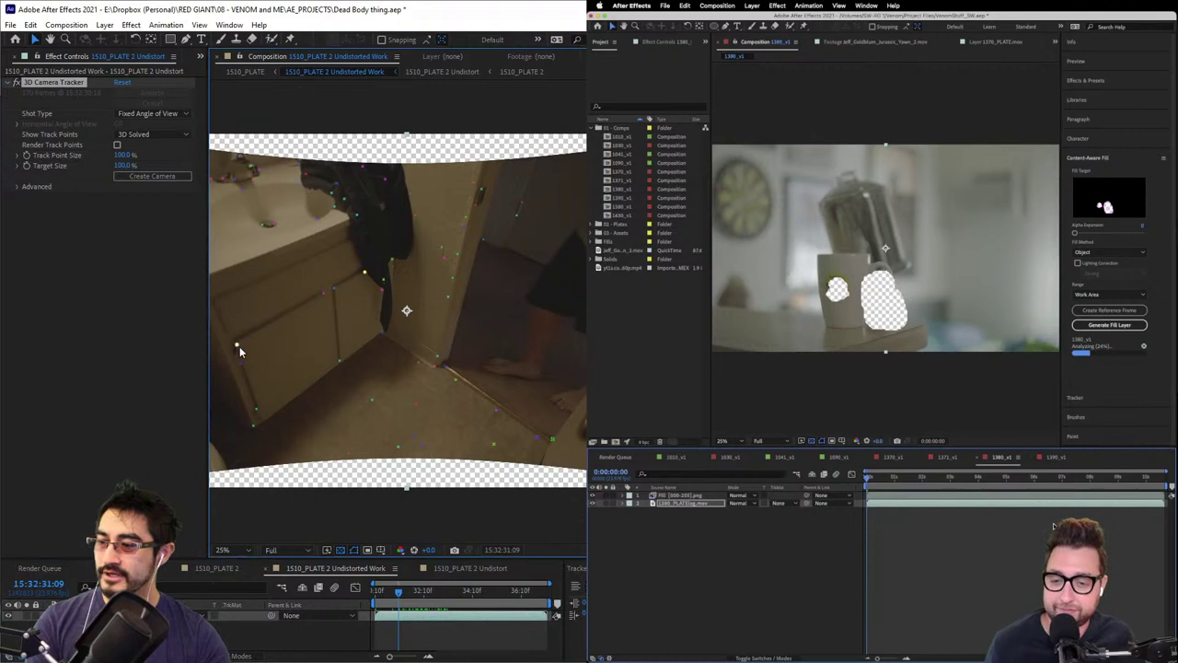
click(339, 362)
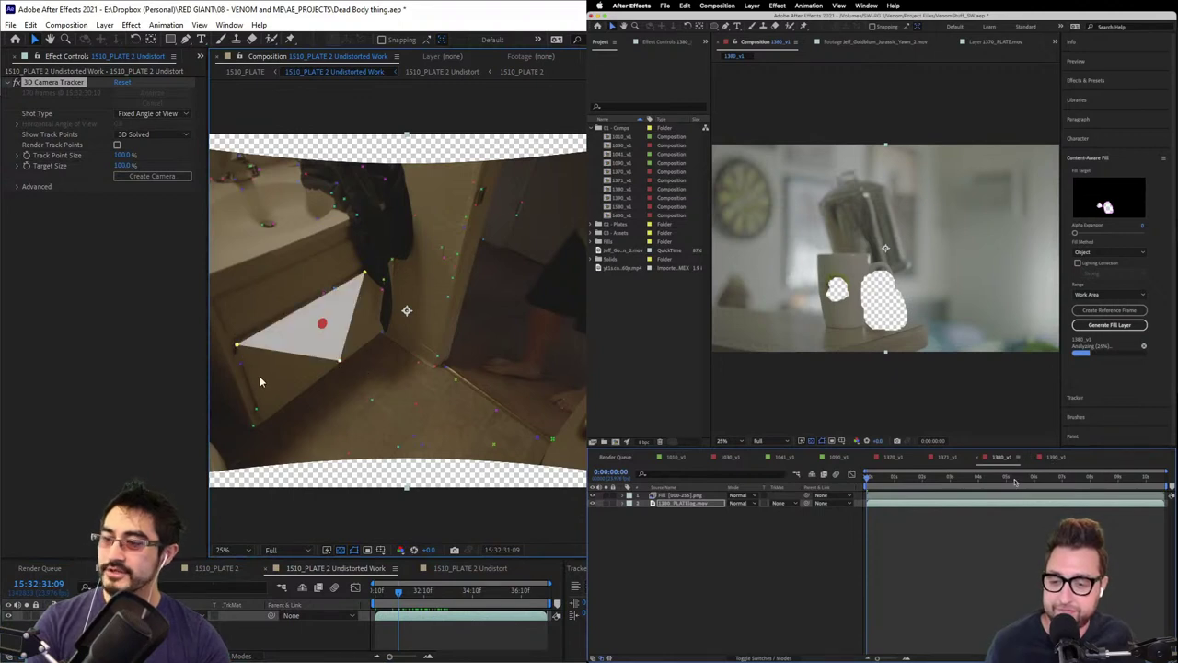
click(1015, 478)
shift+click(255, 420)
click(1036, 479)
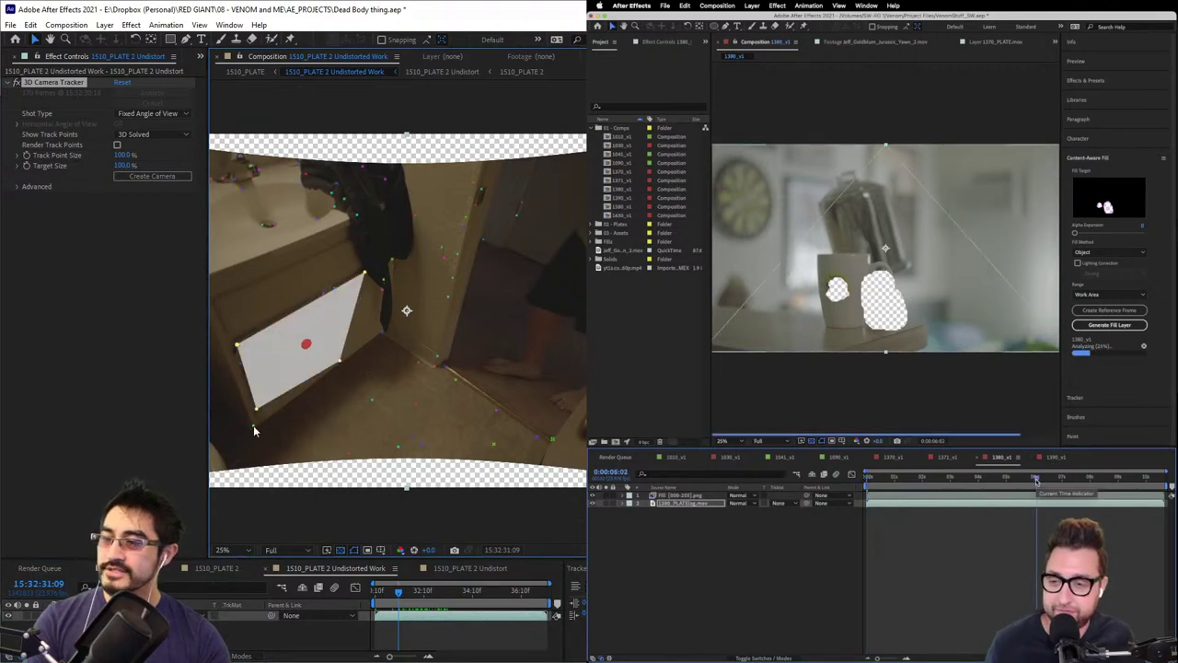
right_click(307, 344)
drag(1035, 479, 986, 478)
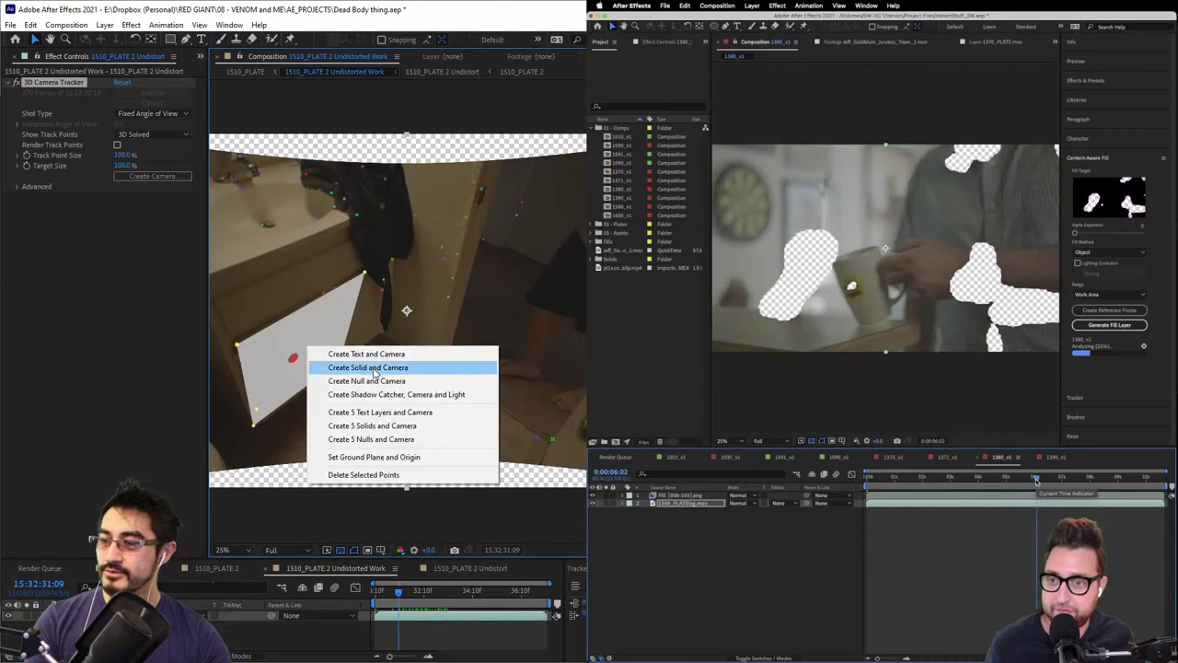
click(370, 367)
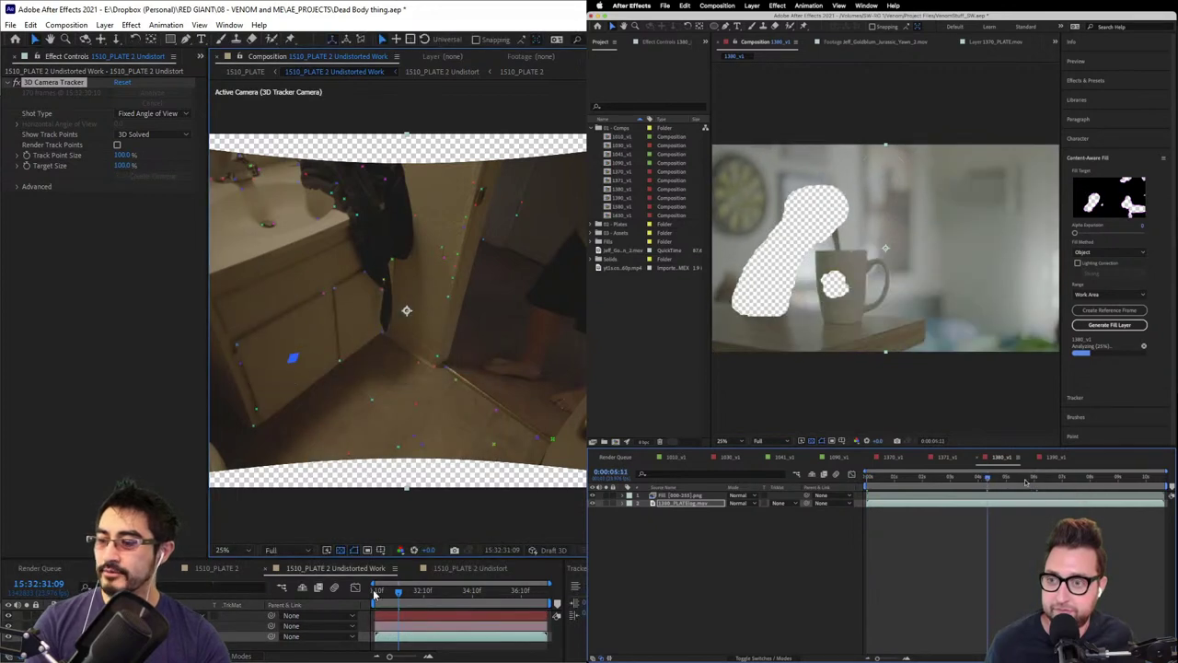
- Scrub the tracked bathroom shot to a clear view of the countertop, and examine the cut-out areas of shot 1380 beyond 6 seconds
click(1042, 478)
drag(423, 592, 448, 591)
drag(1042, 479, 1062, 480)
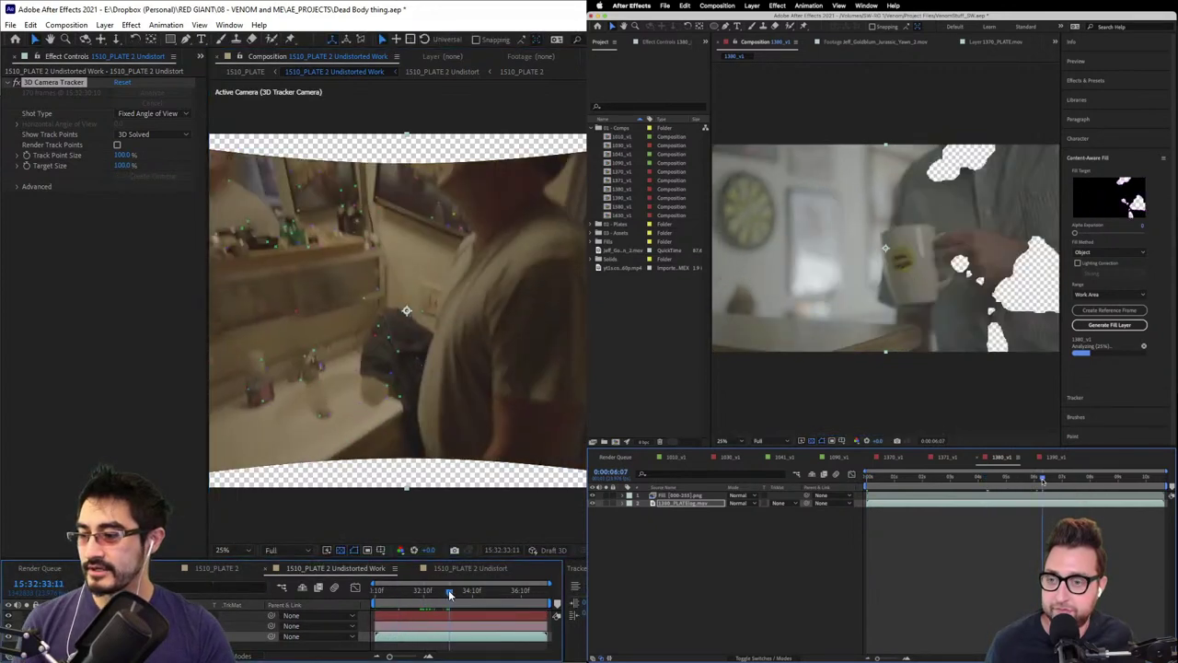
drag(448, 591, 440, 592)
drag(1061, 479, 1061, 479)
drag(440, 592, 436, 596)
drag(1061, 479, 1086, 480)
mouse_move(436, 600)
mouse_down()
mouse_move(414, 607)
mouse_move(435, 615)
mouse_up()
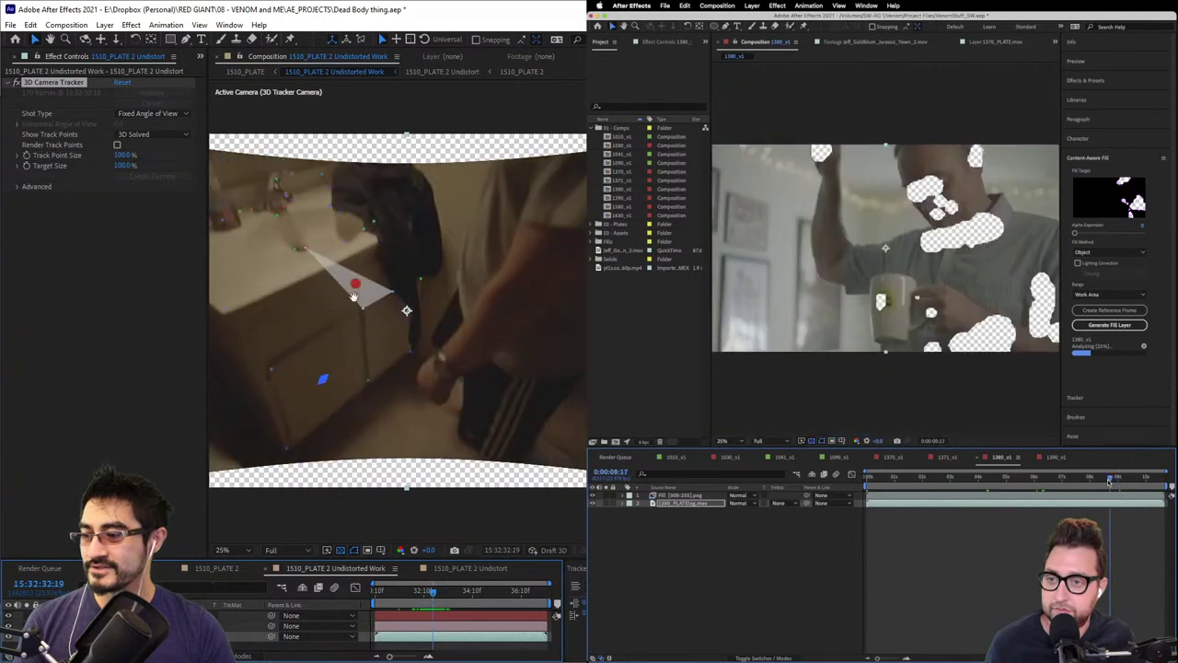
- Select the track points across the sink countertop at 15:32:32:19 and create a solid on that plane
drag(354, 296, 538, 342)
drag(393, 268, 374, 311)
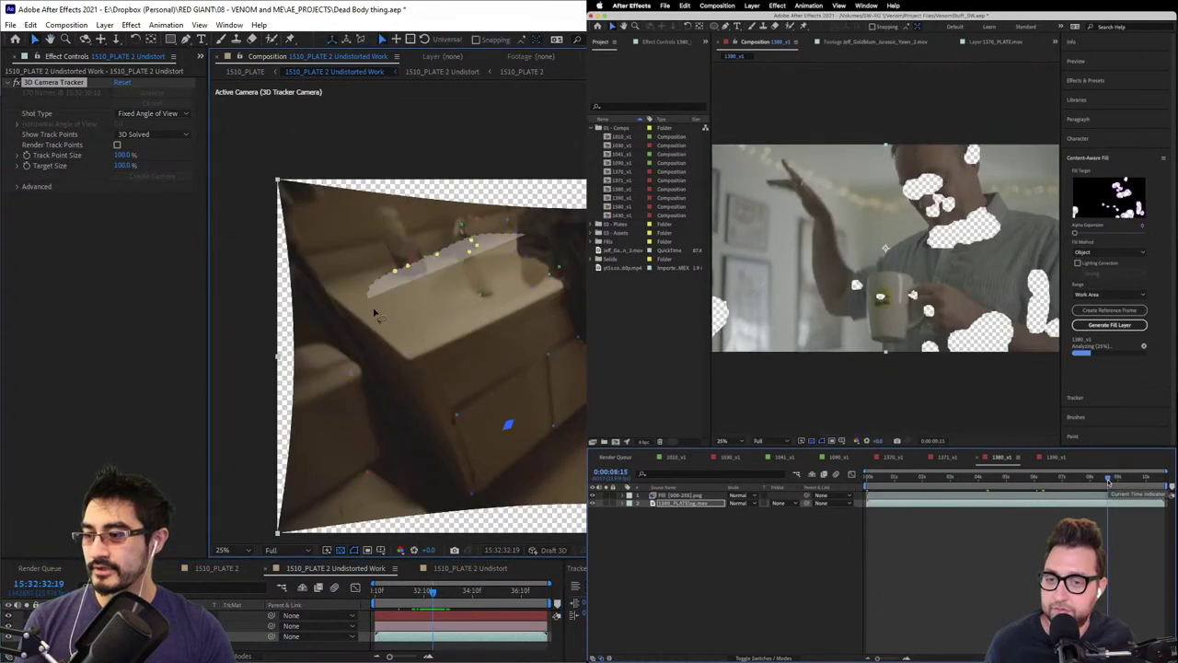
click(484, 261)
right_click(501, 283)
click(527, 298)
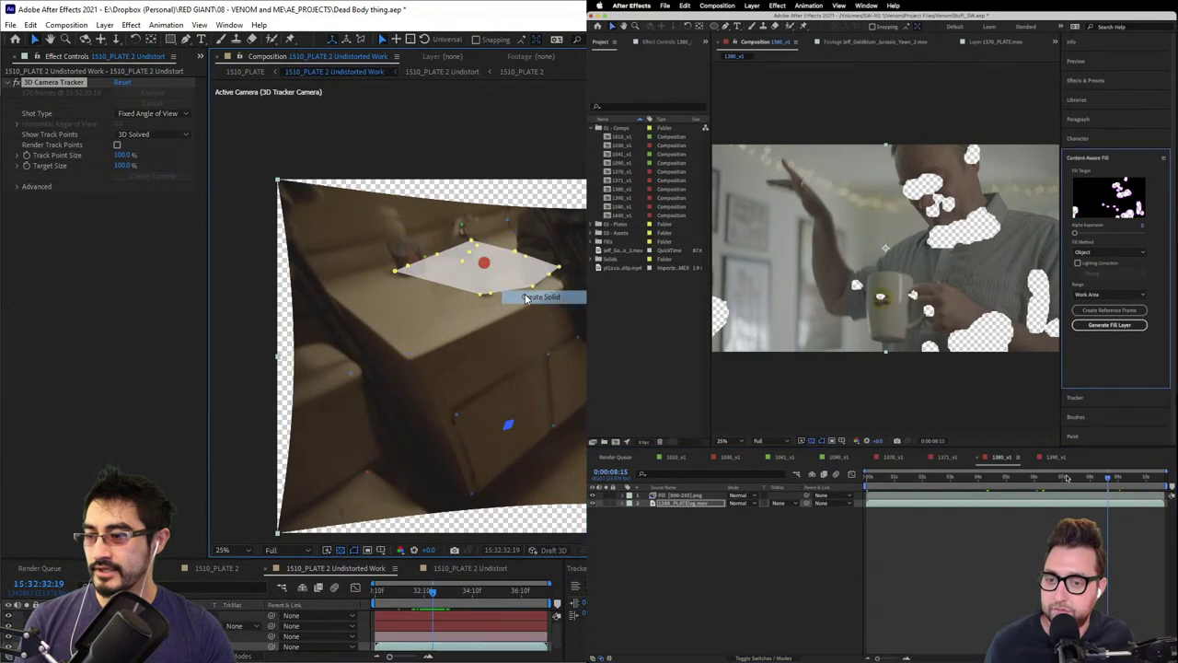
- Delete the generated fill layer from 1380_v1 and play the keyed plate from about 5 seconds
click(1063, 477)
mouse_move(428, 596)
mouse_down()
mouse_move(385, 601)
mouse_move(470, 594)
mouse_move(446, 595)
mouse_up()
key(Delete)
click(1024, 482)
key(space)
- Widen the bathroom composition's viewer and scrub back to 15:32:31:14 to check the solids on the cabinet and countertop
drag(540, 324, 372, 263)
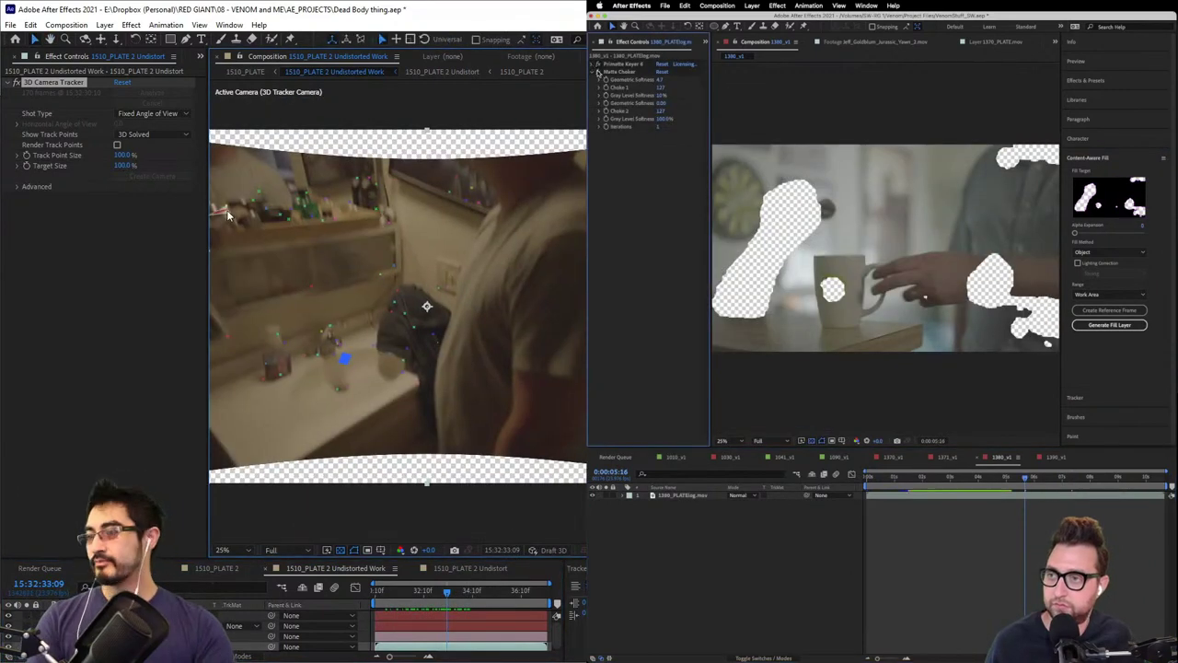
drag(204, 221, 121, 221)
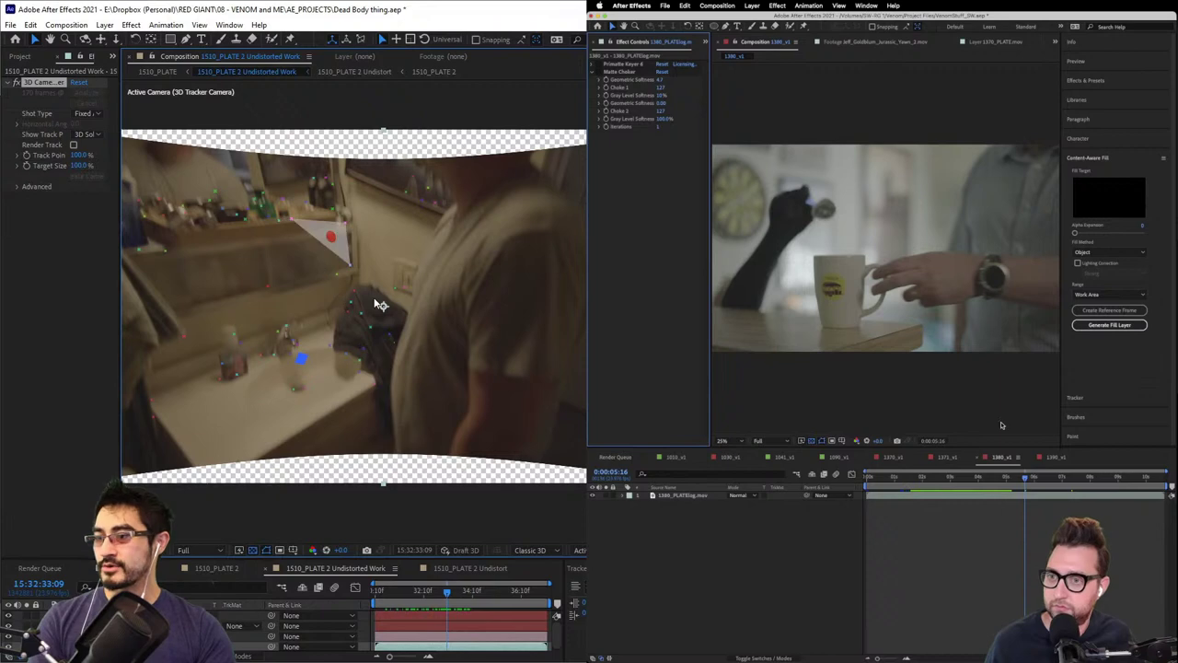
drag(437, 592, 402, 592)
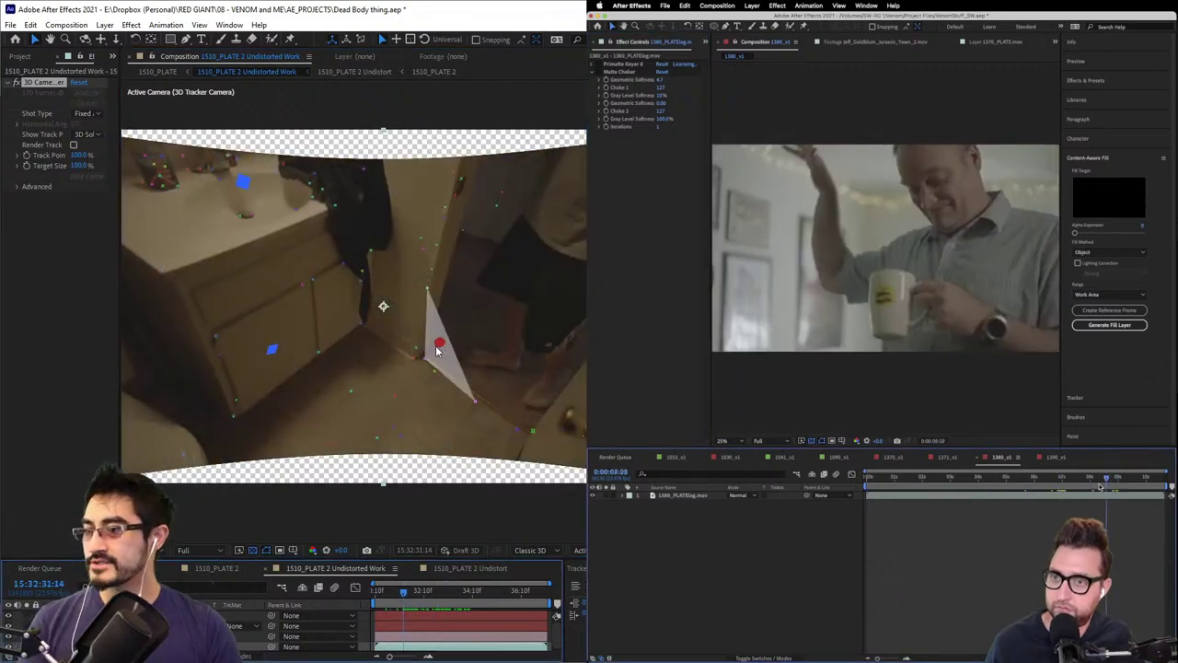
drag(298, 361, 391, 349)
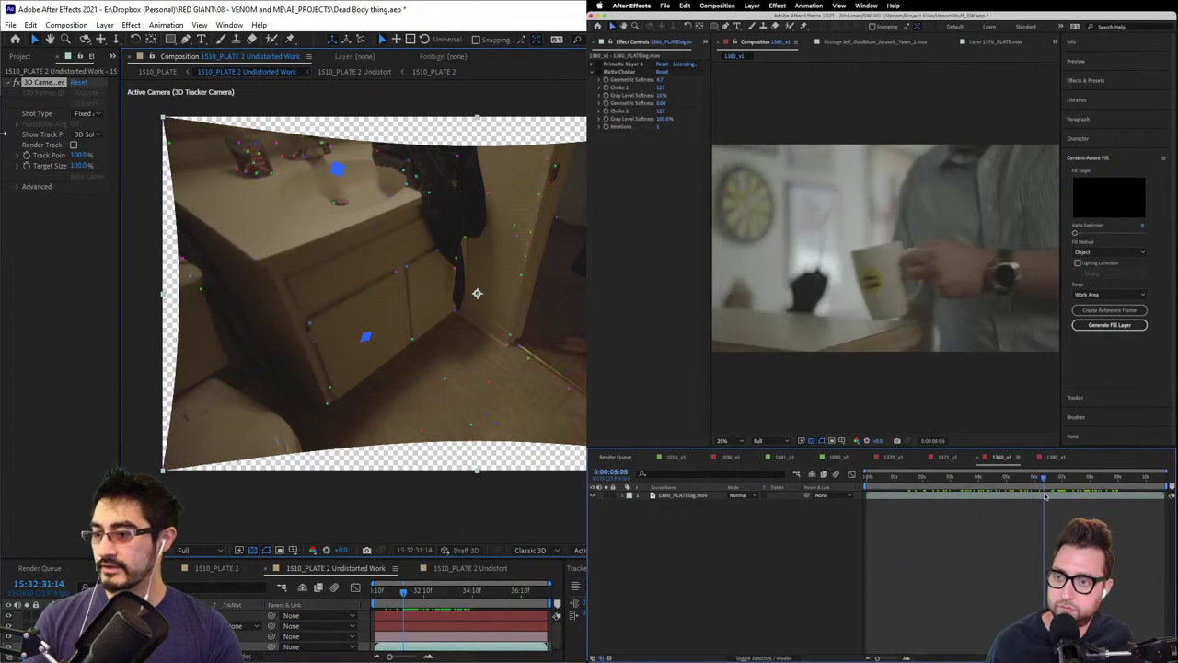
drag(459, 335, 428, 329)
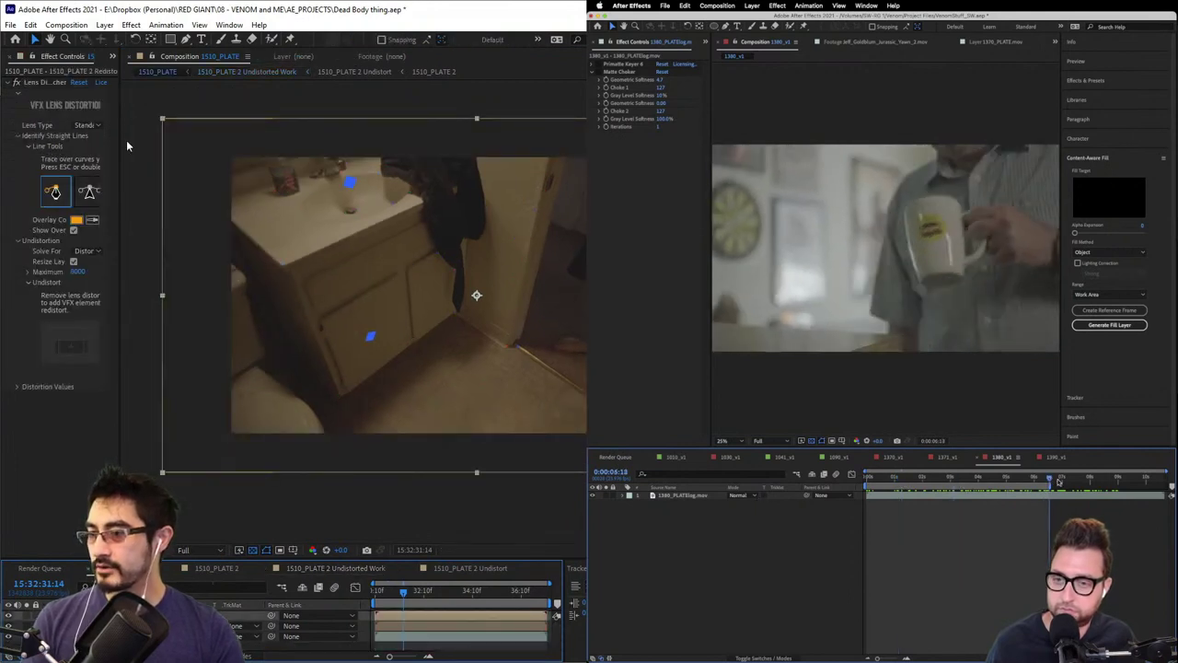
- Select the lens distortion effect in 1510_PLATE and scrub to 15:32:32:18 to check the redistorted solids against the plate
click(37, 88)
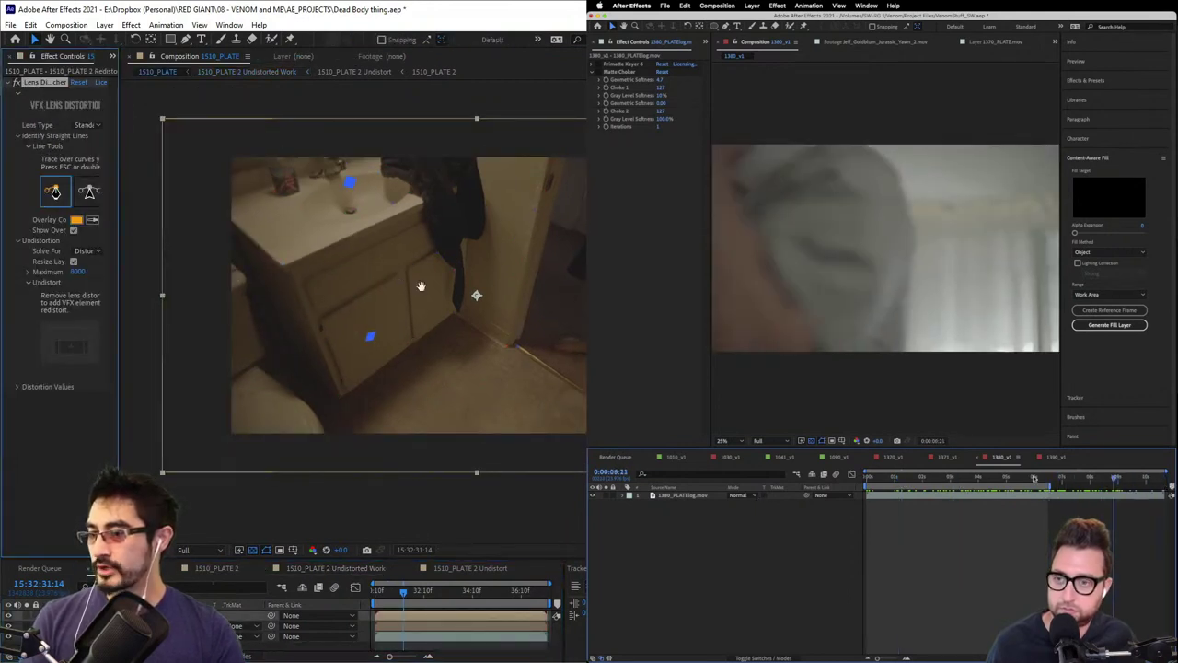
drag(421, 285, 331, 259)
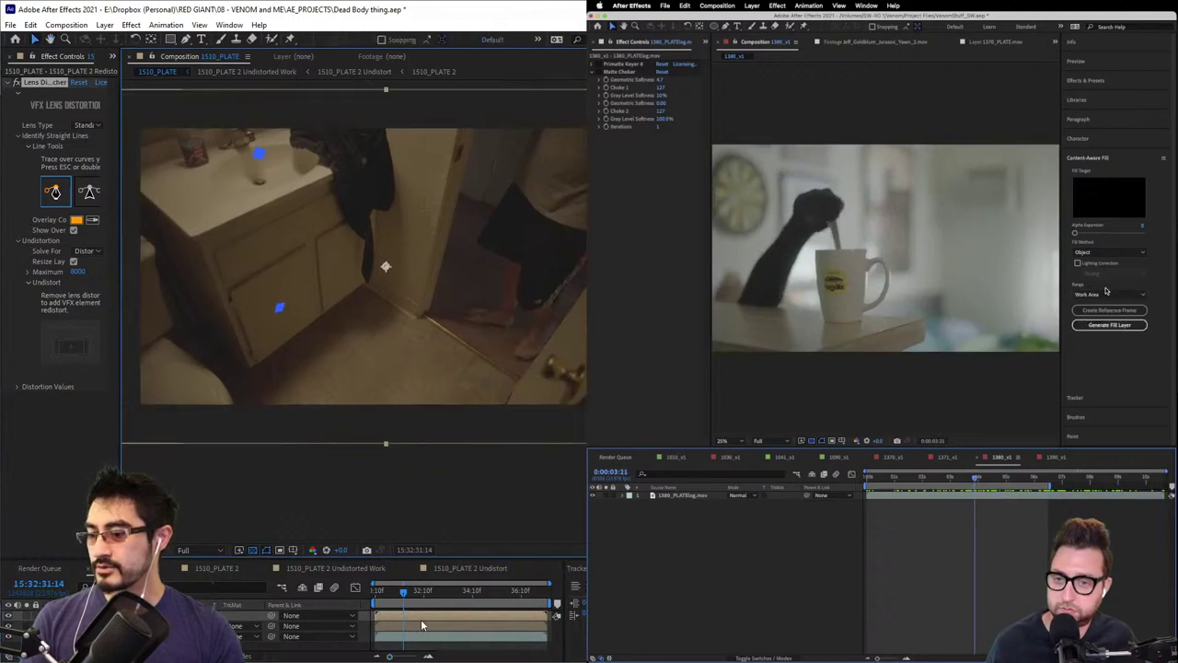
mouse_move(409, 591)
mouse_down()
mouse_move(444, 592)
mouse_move(432, 592)
mouse_up()
- Turn Primatte Keyer 6 and Matte Choker back on for the 1380 plate
click(597, 63)
click(597, 71)
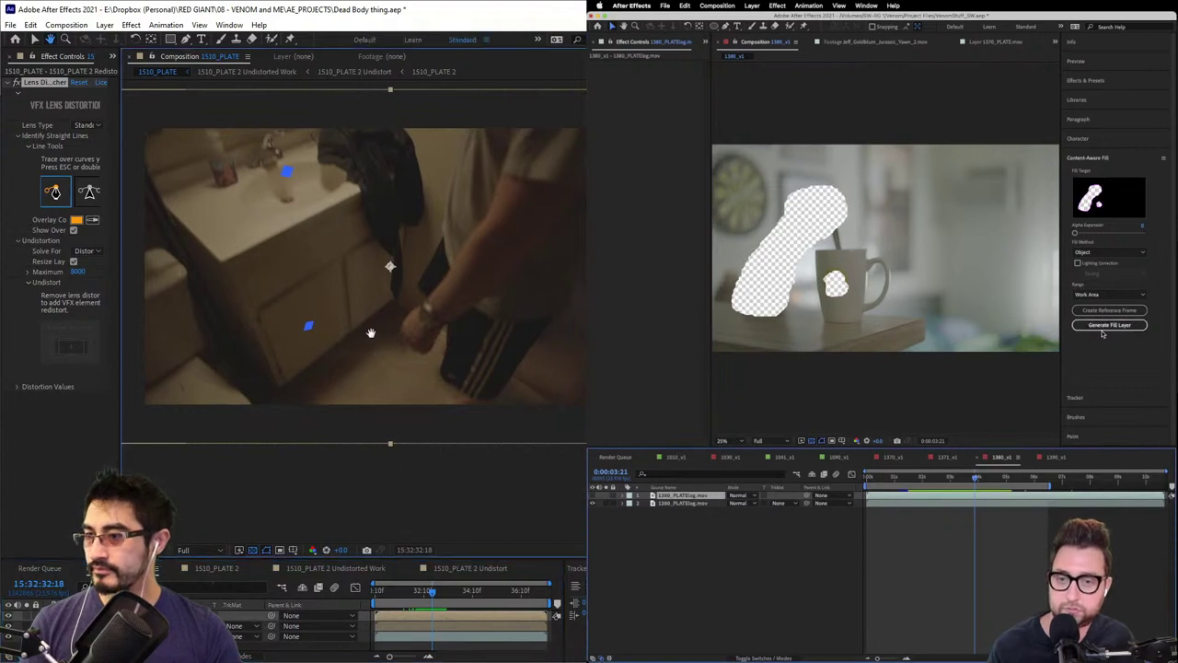
drag(366, 336, 397, 368)
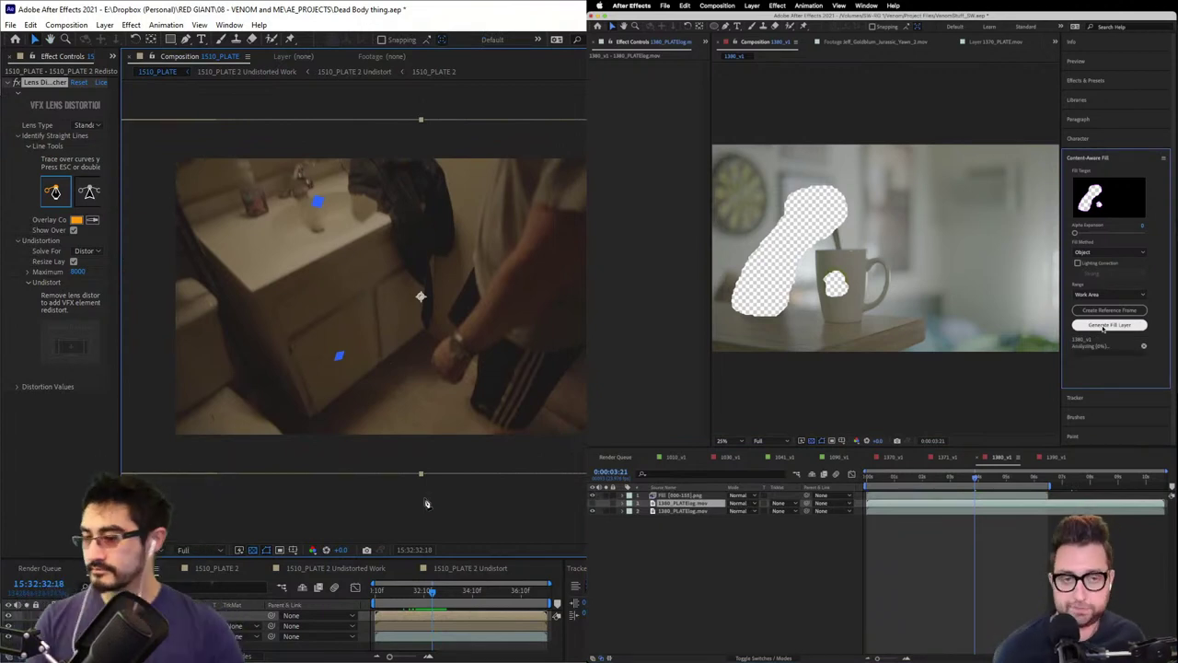
- Select the cabinet-front solid in 1510_PLATE 2 Undistorted Work and rotate it around its Z axis to follow the door edges
click(343, 571)
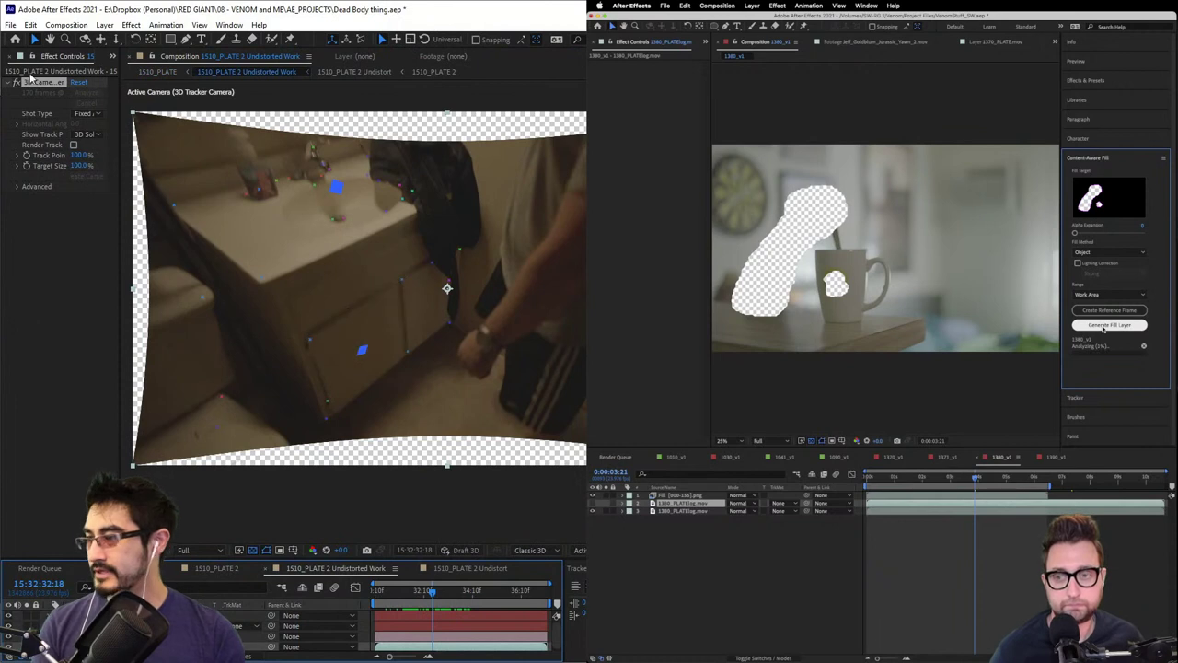
click(111, 626)
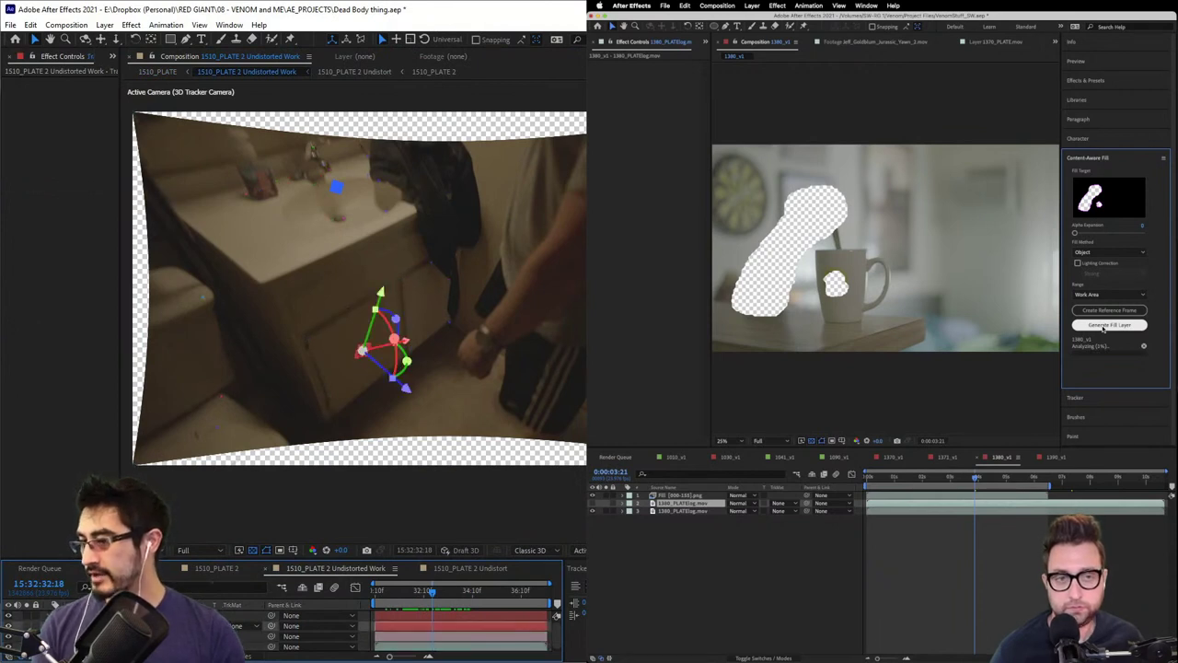
scroll(346, 369, up, 1)
drag(444, 393, 448, 469)
scroll(457, 192, up, 1)
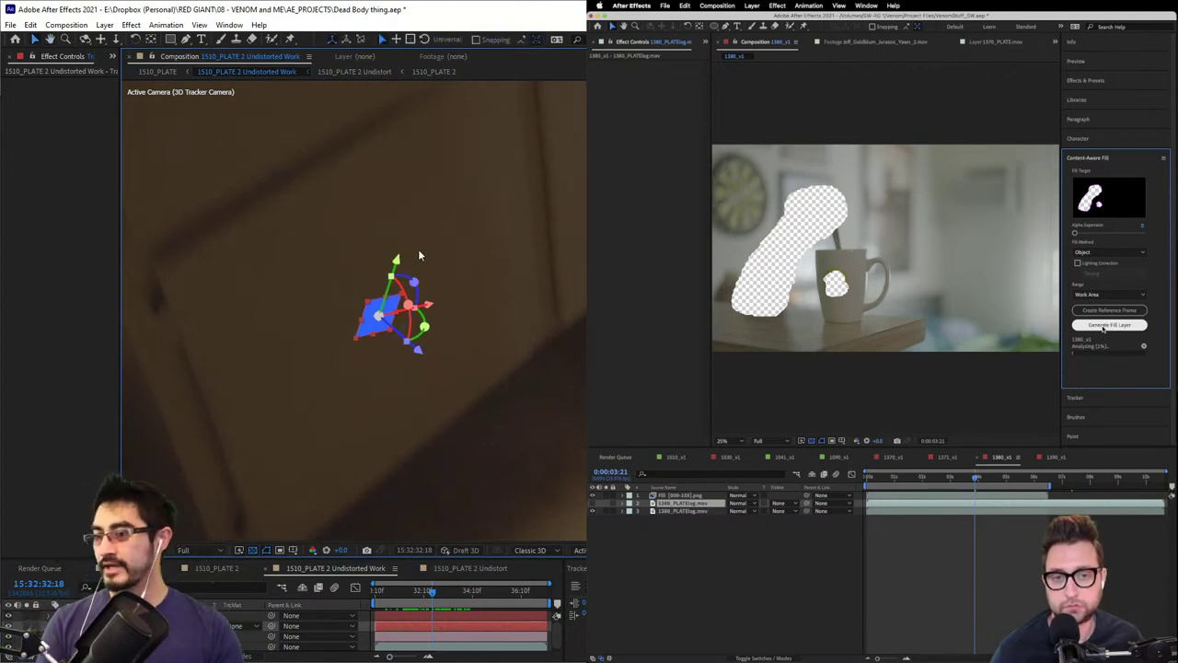
drag(414, 282, 412, 265)
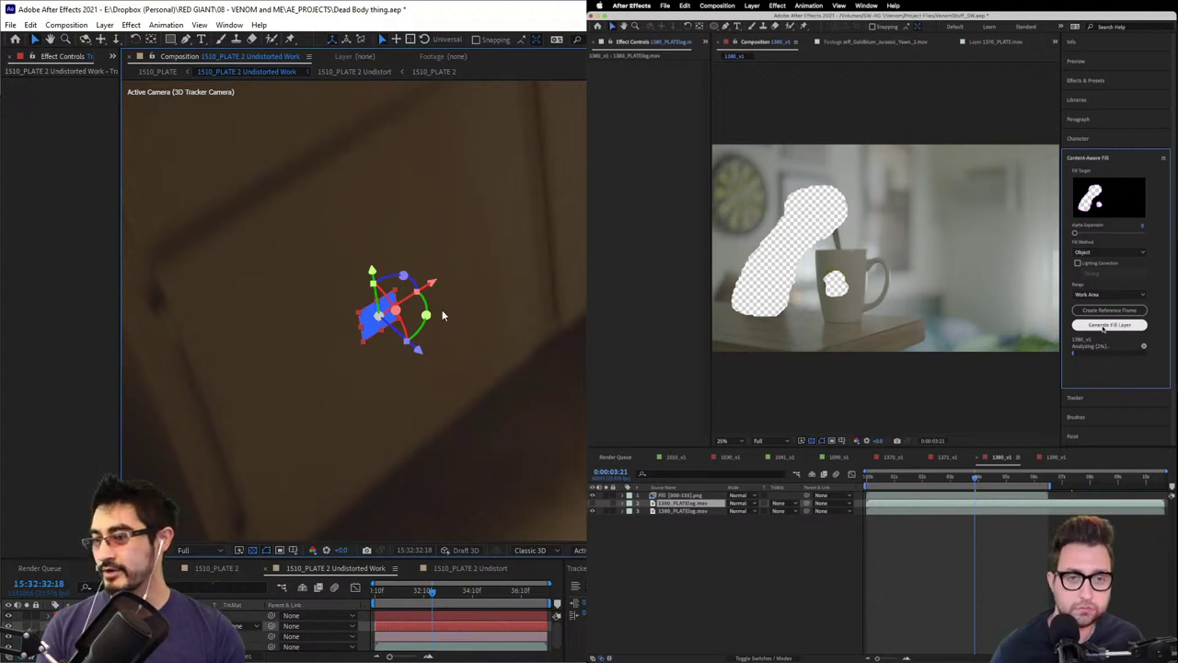
- Adjust the cabinet solid's Y rotation and fine-tune its Z rotation to match the cabinet door's perspective
mouse_move(427, 315)
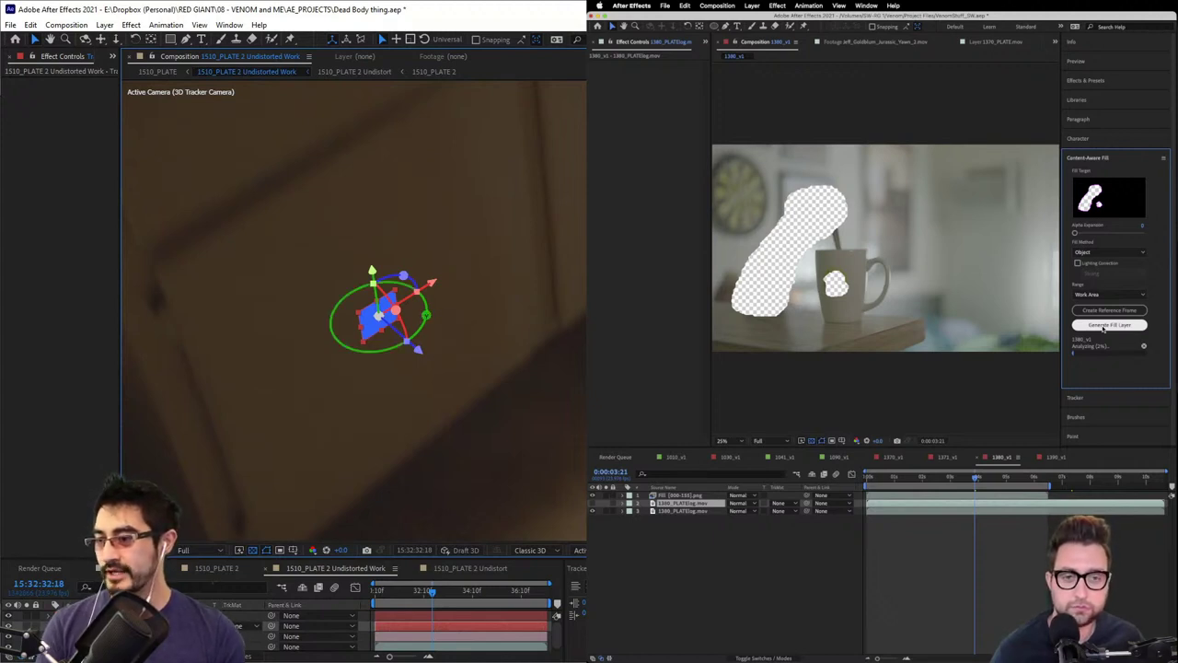
drag(426, 315, 514, 130)
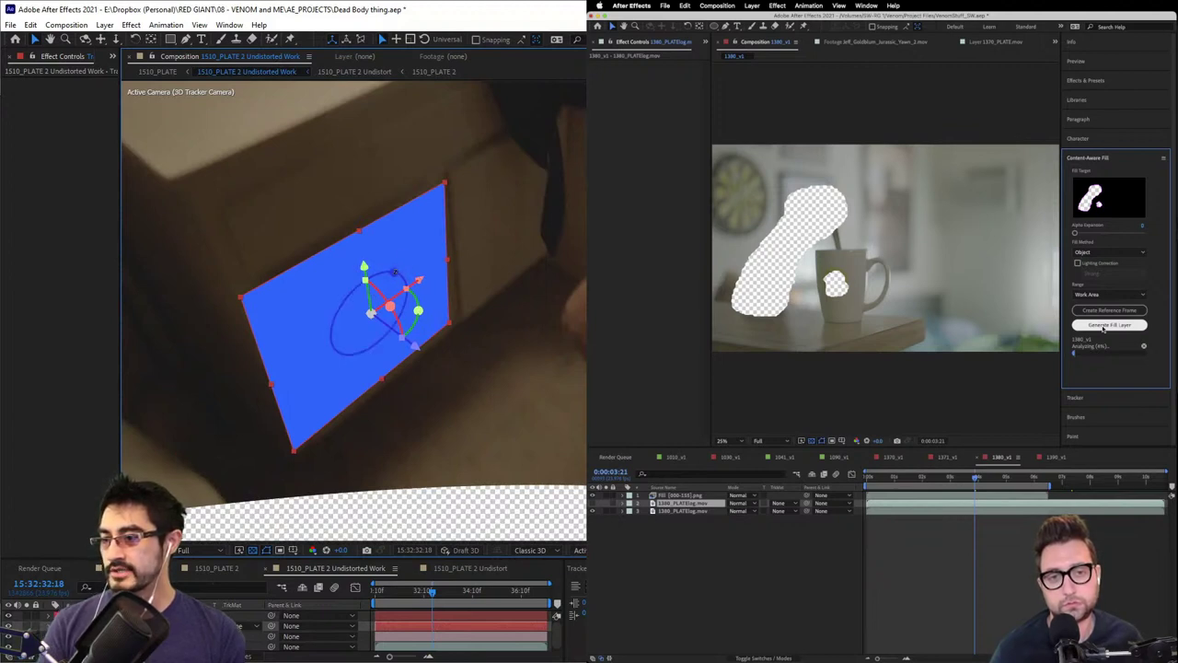
drag(394, 272, 409, 246)
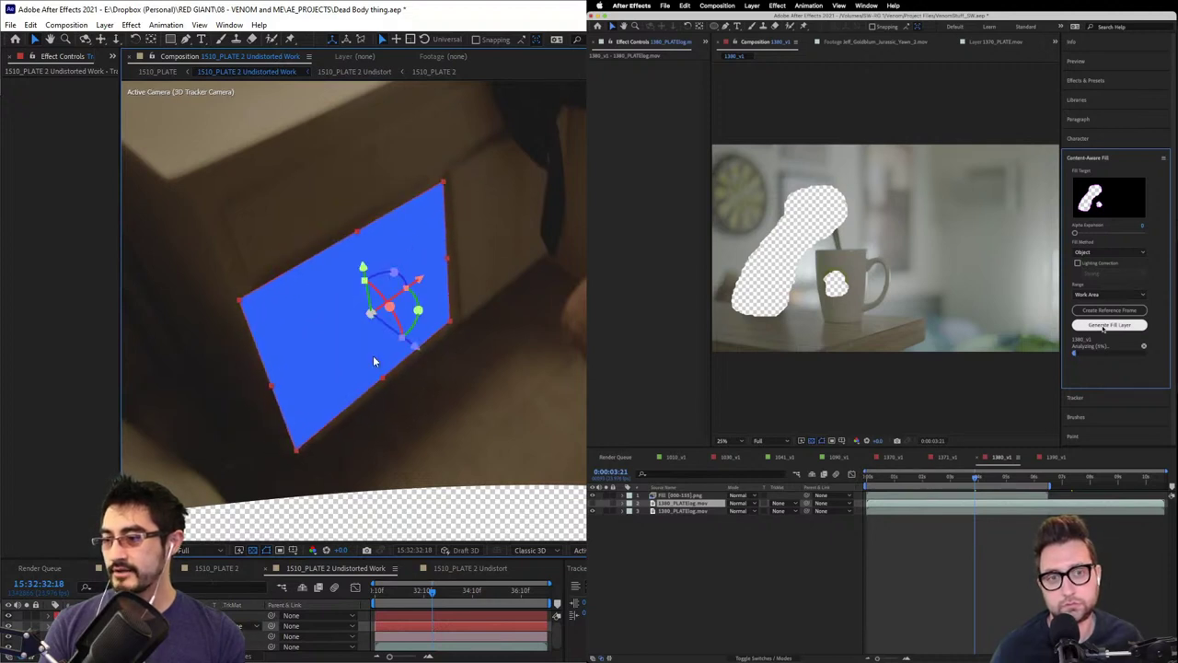
- Move the playhead to 15:32:32:04 and rename the selected cabinet-front solid as Wall
scroll(427, 311, down, 1)
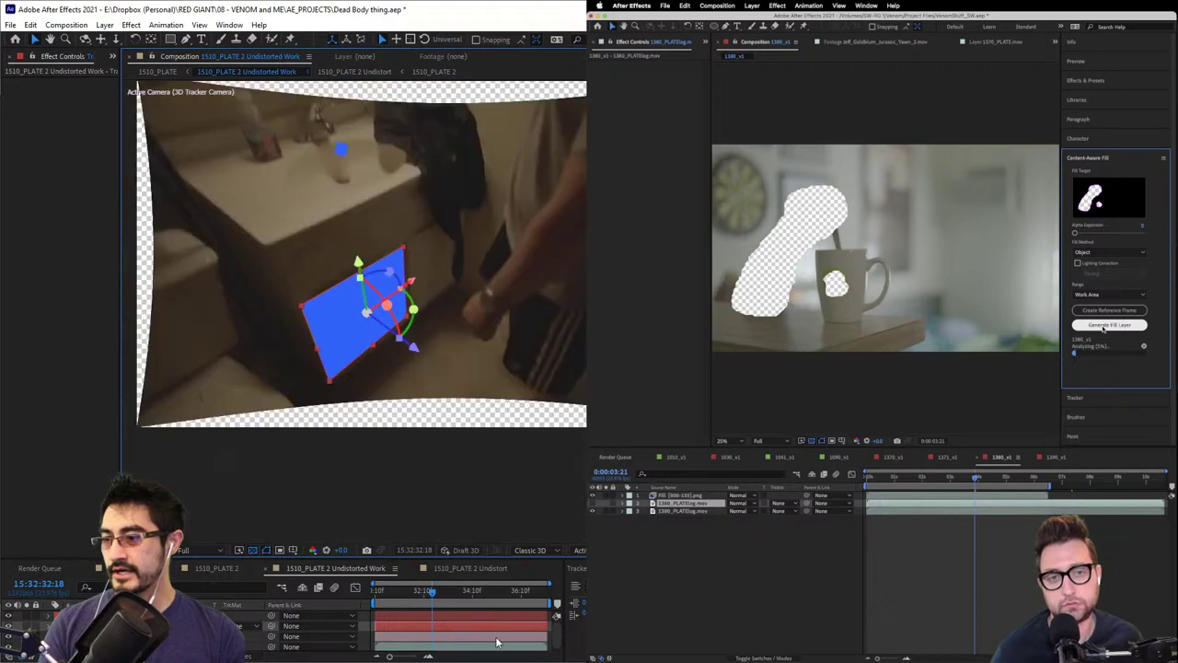
click(406, 594)
mouse_move(421, 599)
mouse_down()
mouse_move(451, 596)
mouse_move(417, 610)
mouse_up()
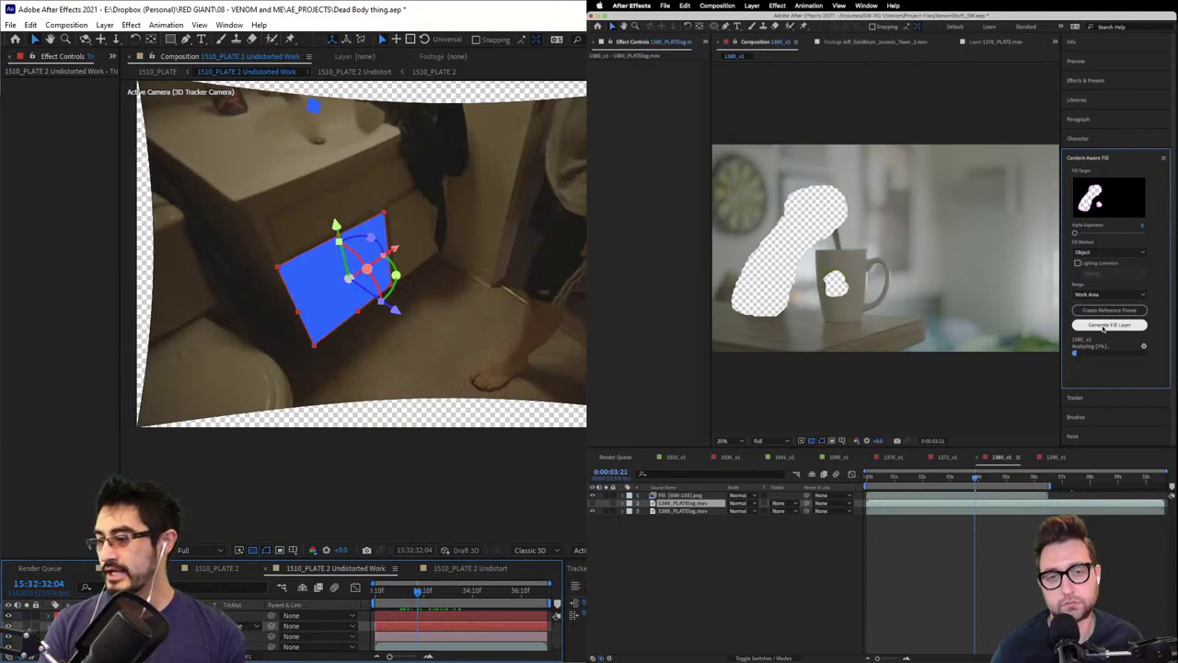
drag(202, 559, 202, 475)
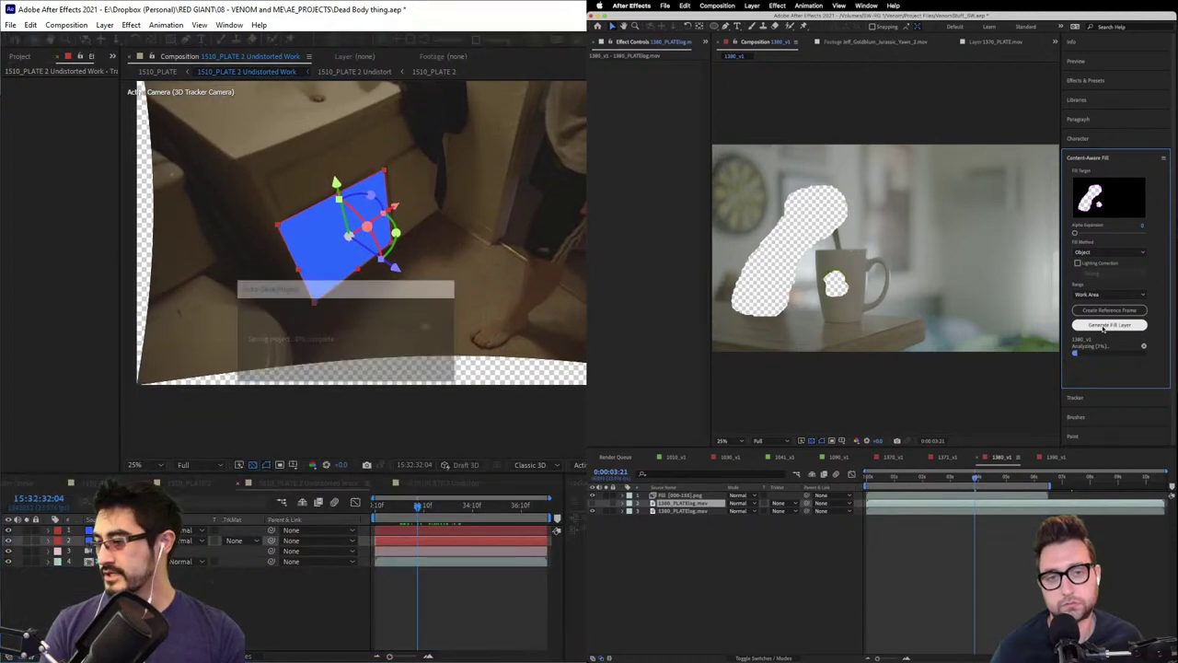
key(Return)
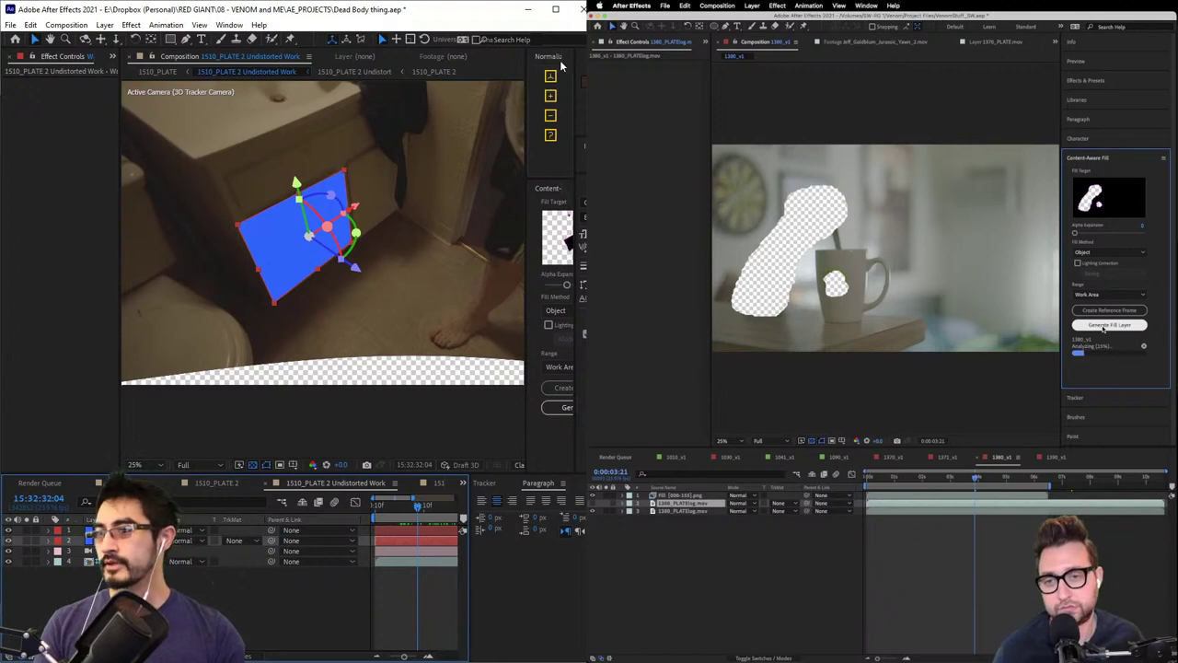
- Reveal the Wall layer's position, orientation and rotation properties to examine its tracked coordinates before normalizing
drag(528, 92, 530, 117)
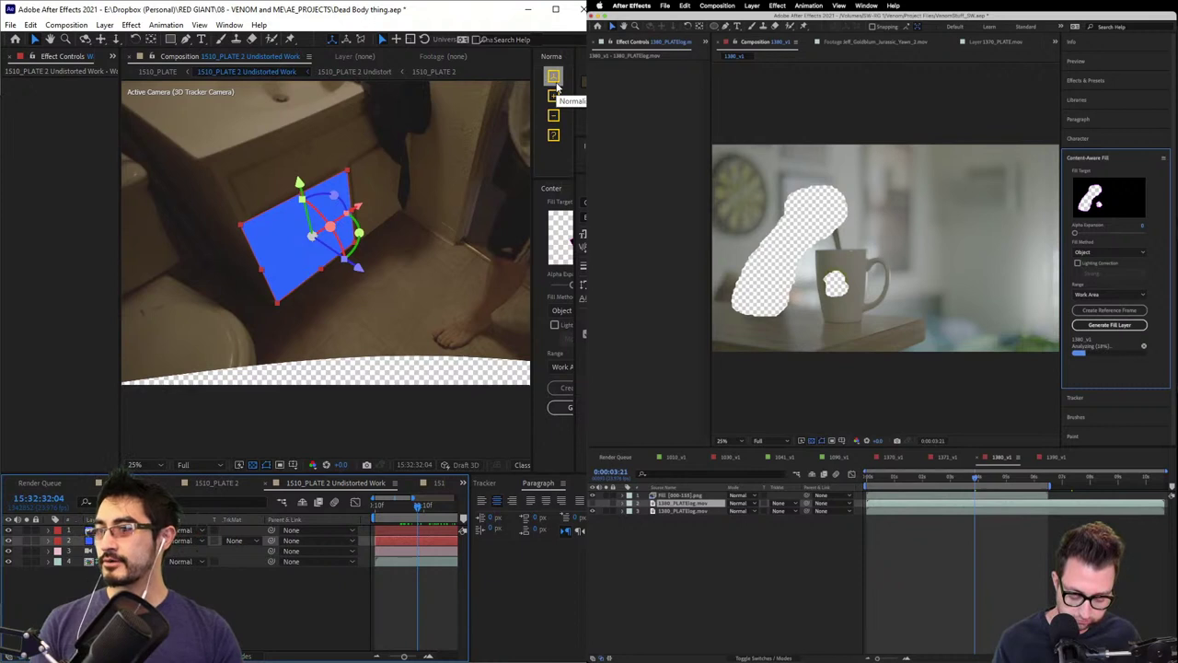
mouse_move(536, 81)
mouse_down()
mouse_move(547, 86)
mouse_move(435, 94)
mouse_move(522, 99)
mouse_move(538, 88)
mouse_up()
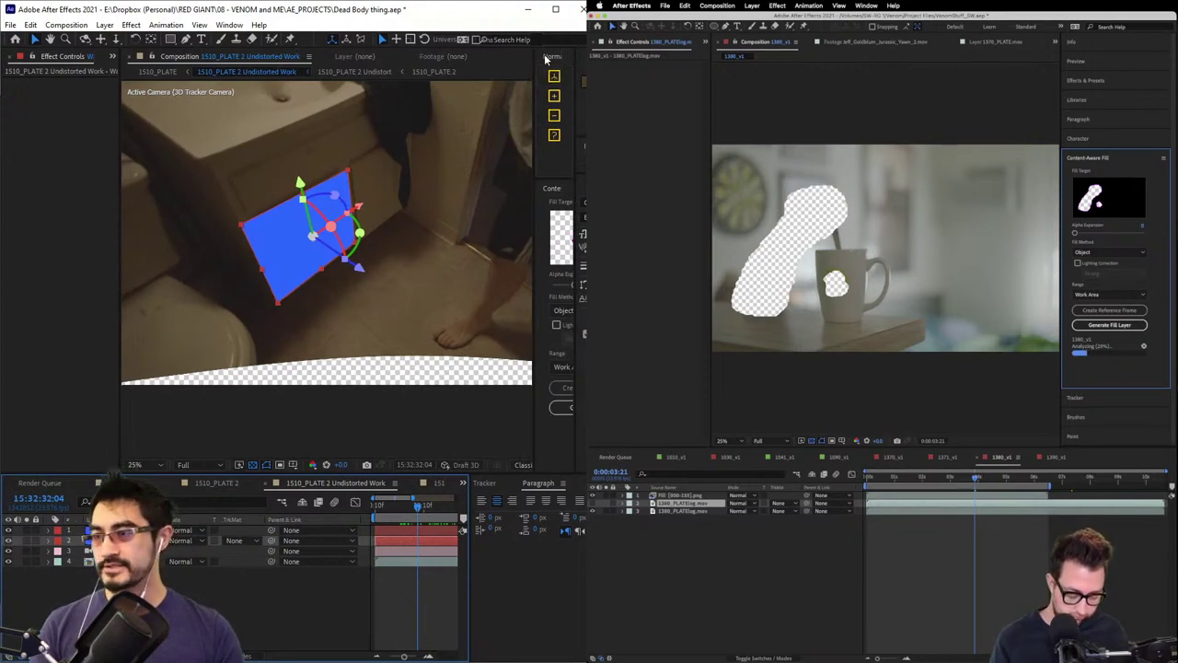
click(547, 58)
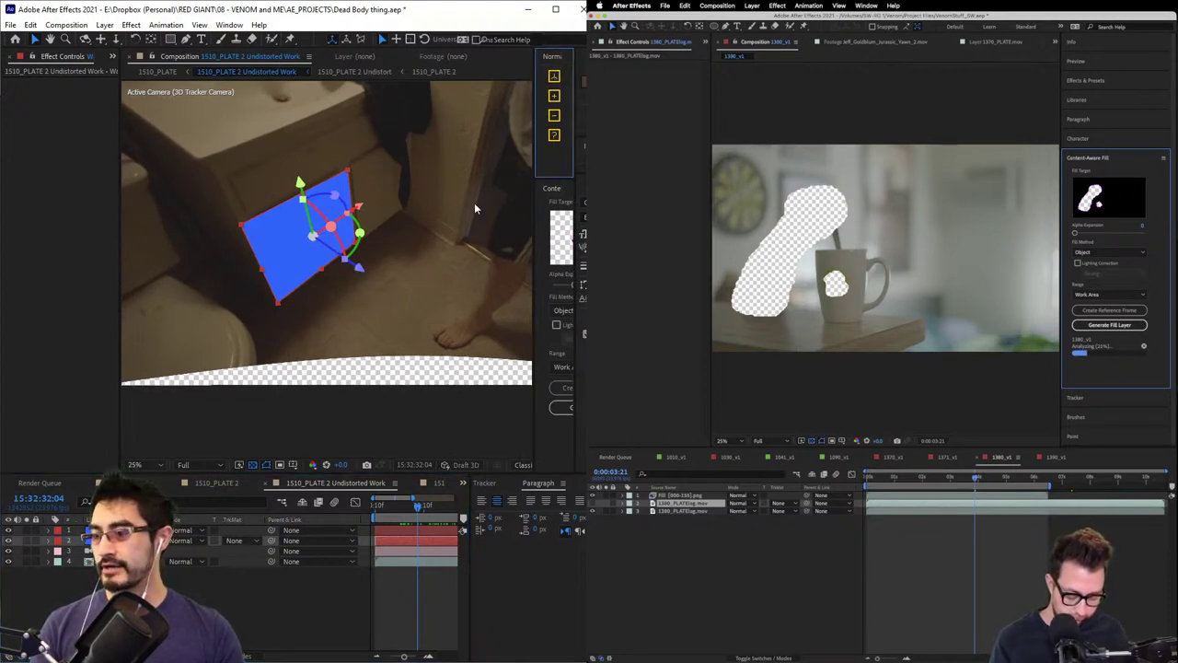
click(120, 541)
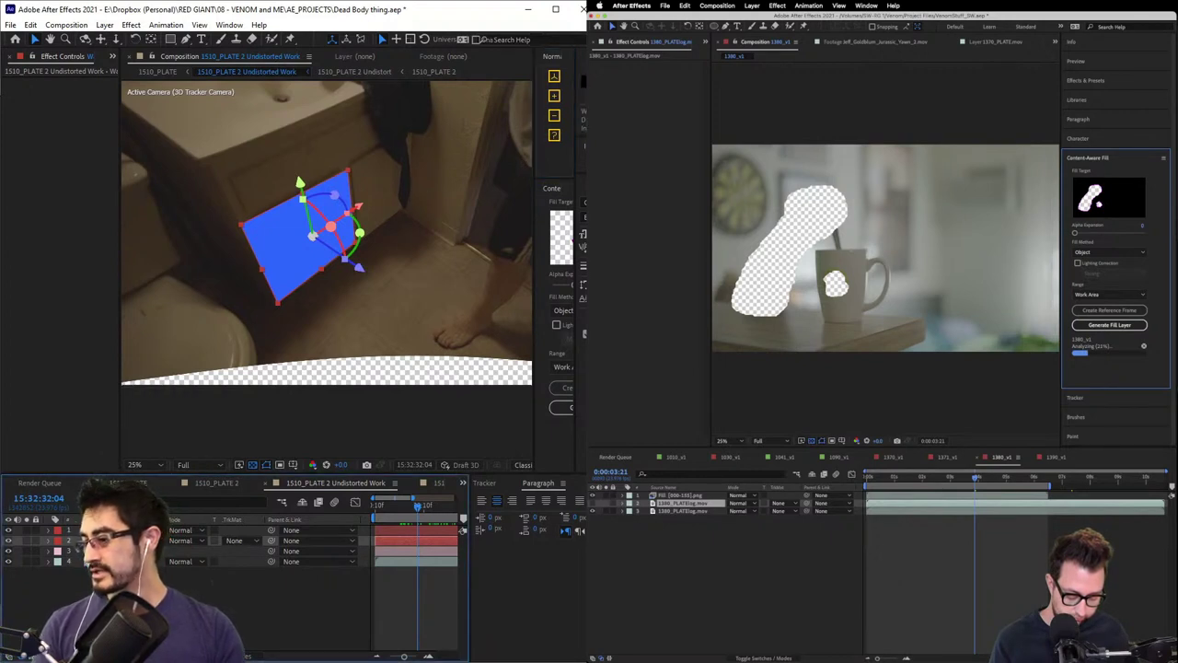
key(p)
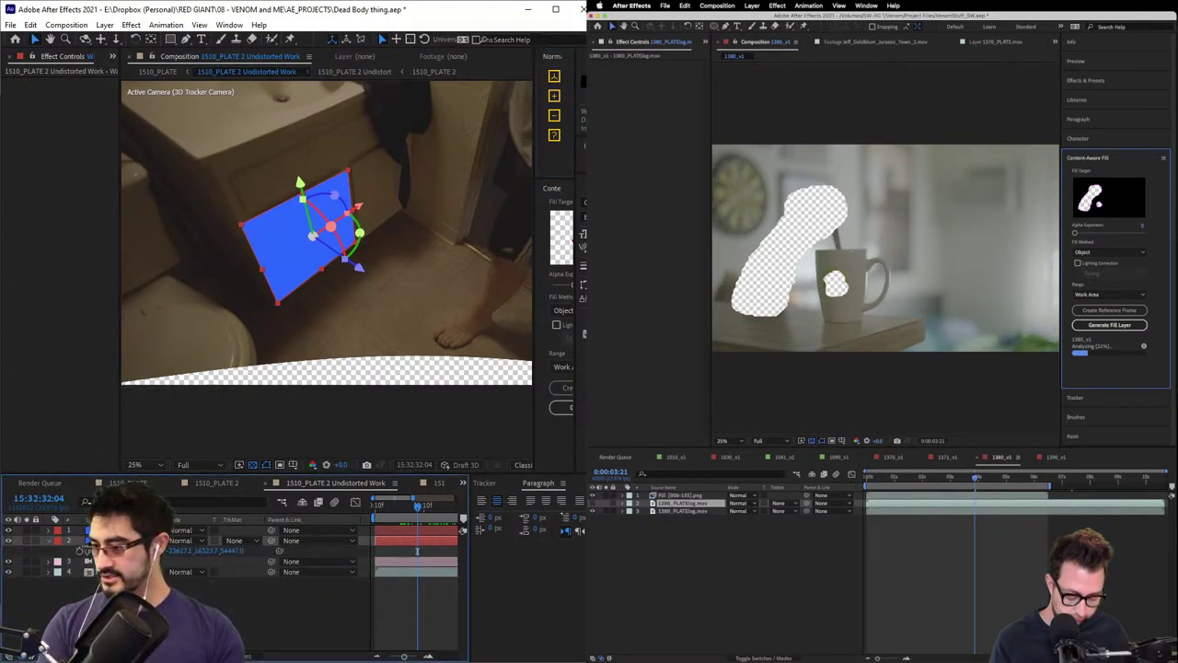
key(shift+r)
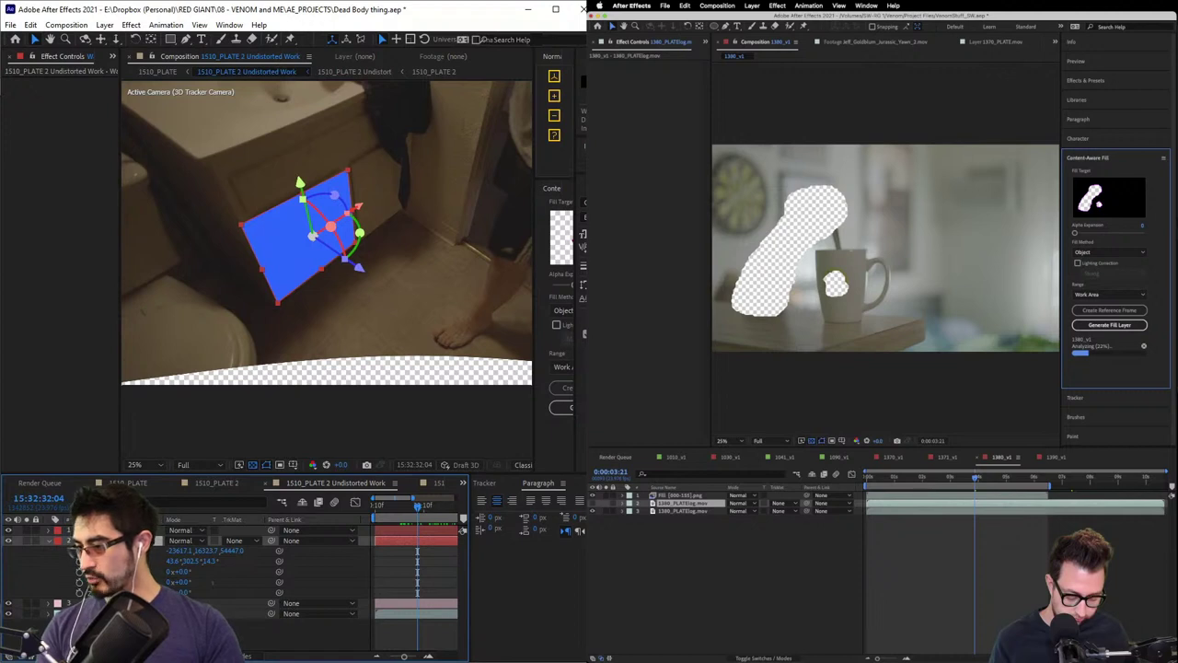
drag(187, 474, 187, 251)
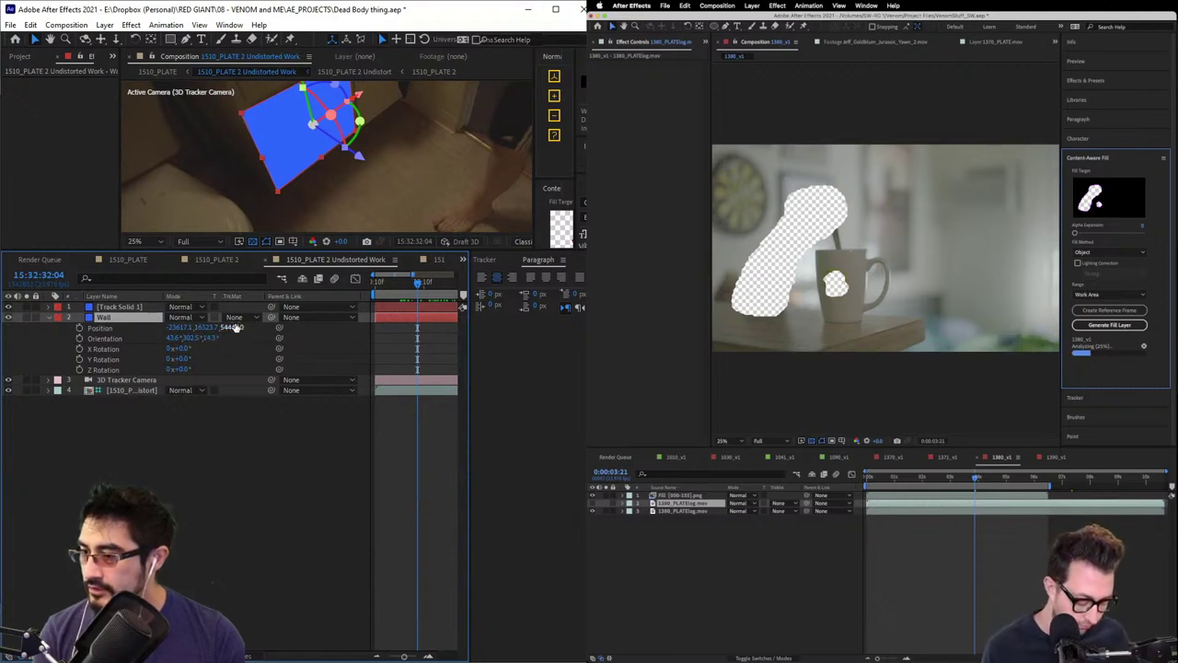
drag(241, 252, 240, 479)
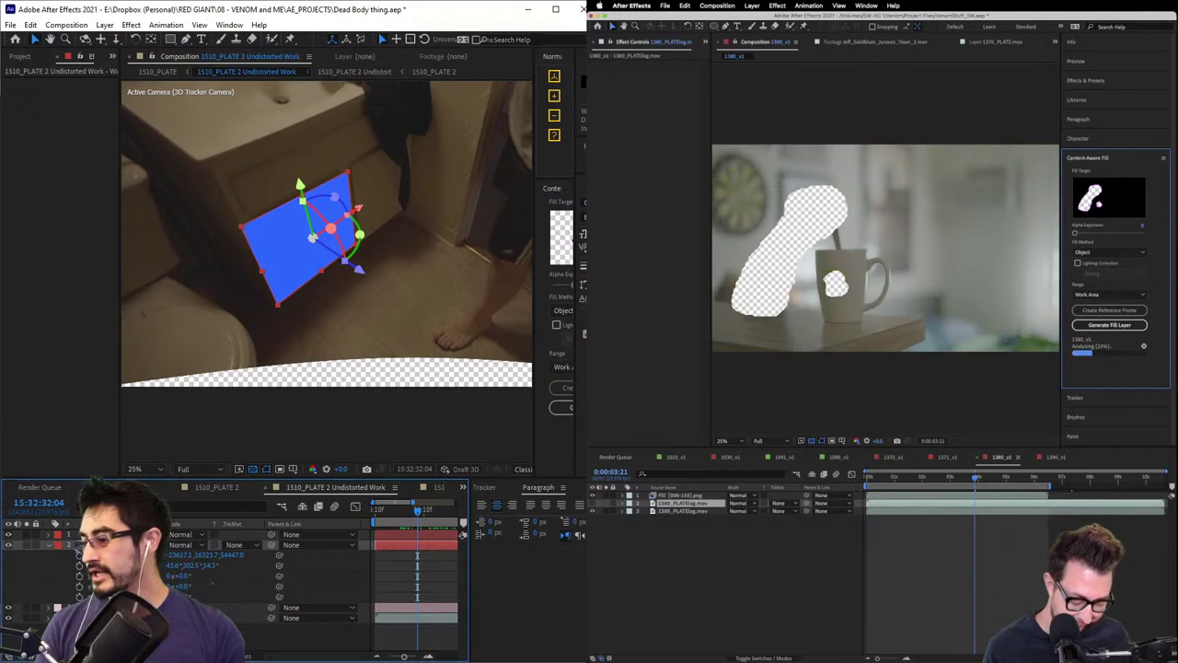
- Normalize the 3D track with Wall and Track Solid 1 selected, and check Wall's new position and orientation values
shift+click(119, 533)
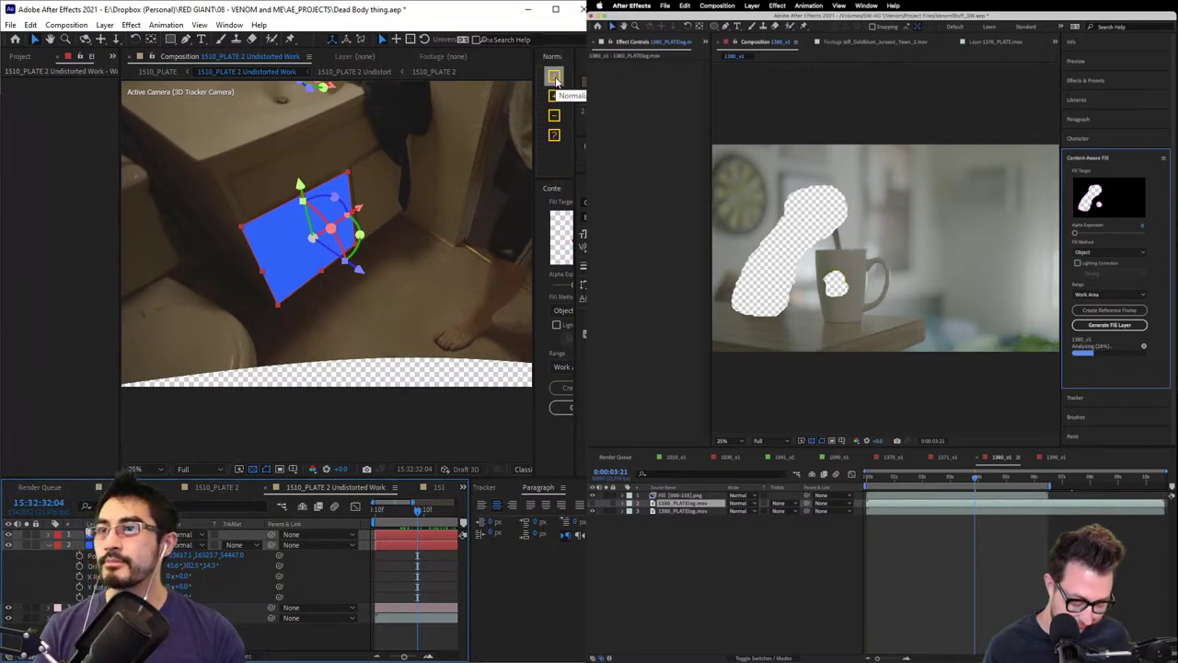
click(555, 80)
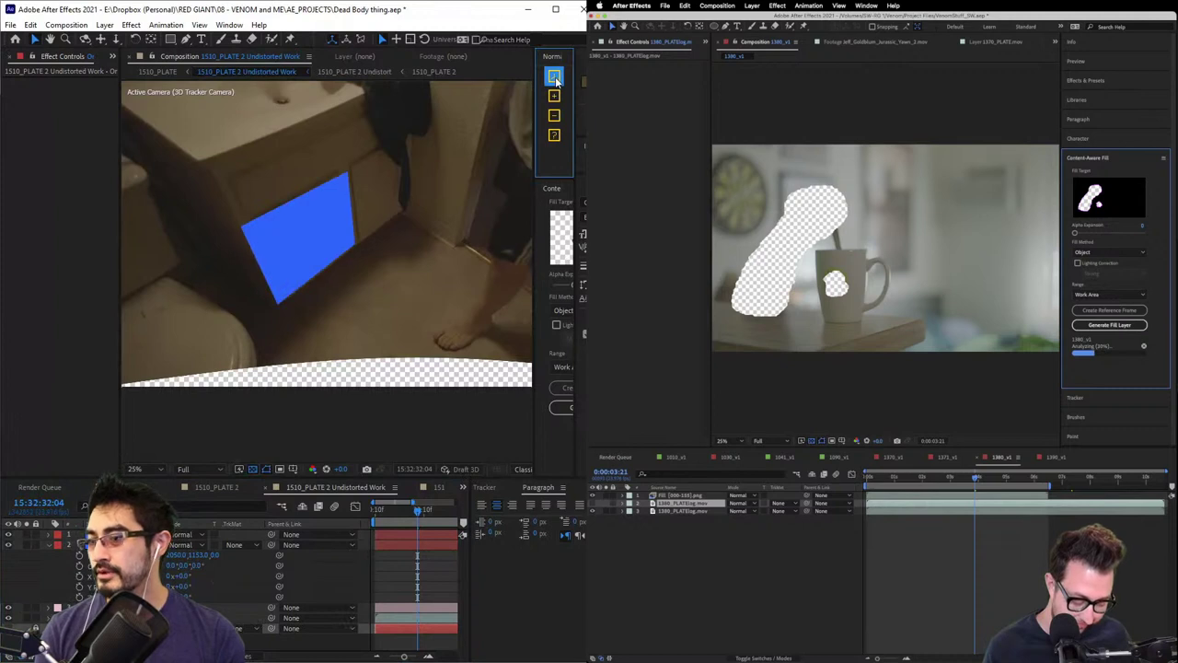
click(110, 544)
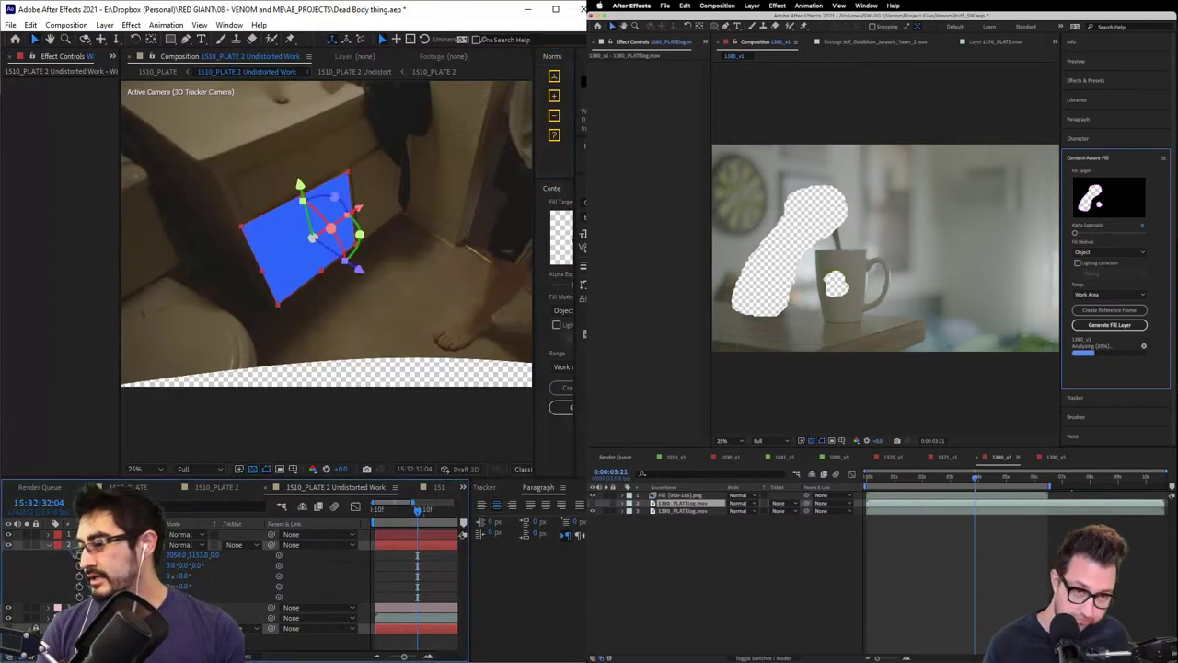
drag(177, 558, 182, 558)
click(215, 557)
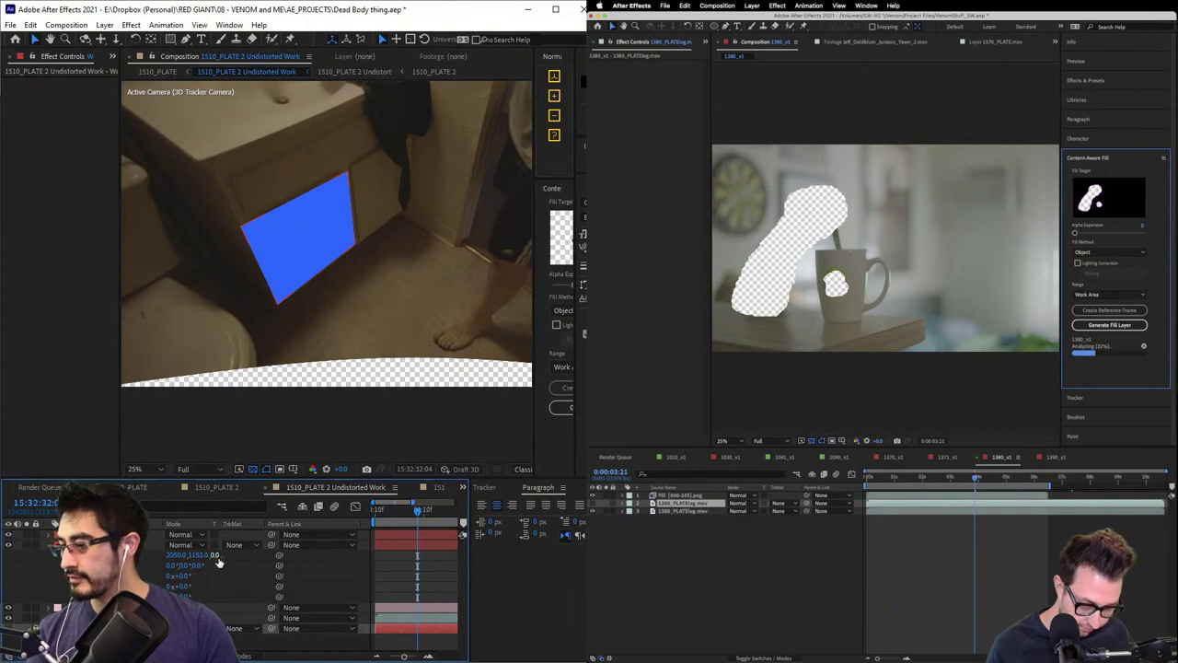
scroll(337, 214, down, 2)
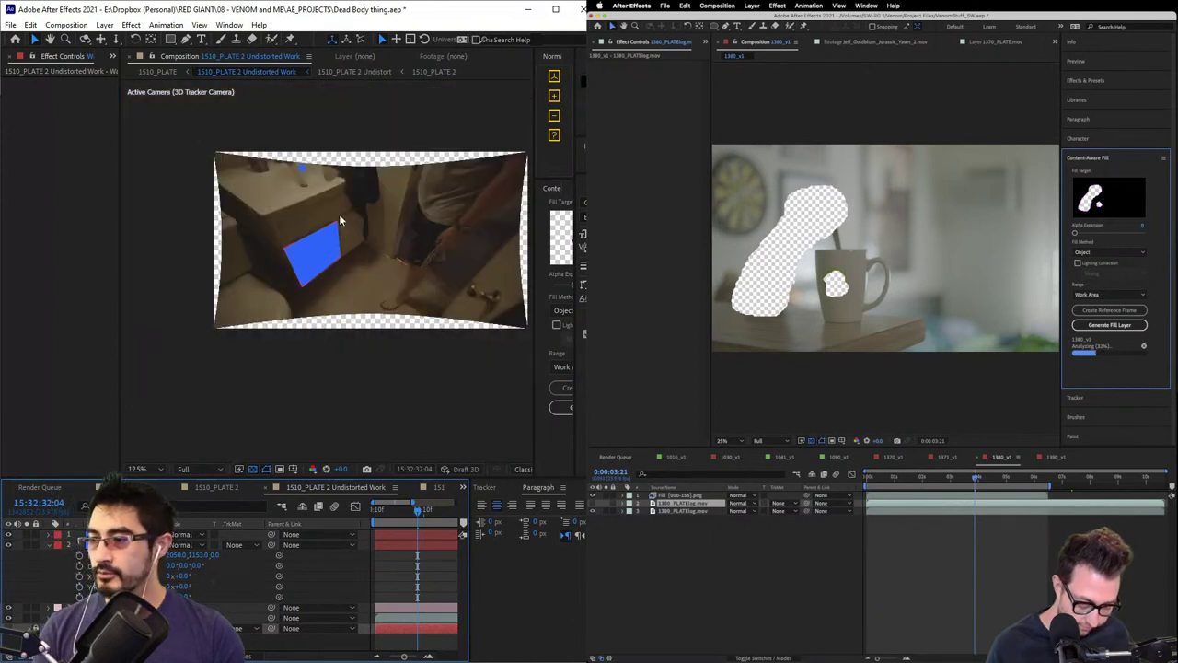
- Create a new comp-sized black solid in 1510_PLATE 2 Undistorted Work
click(421, 355)
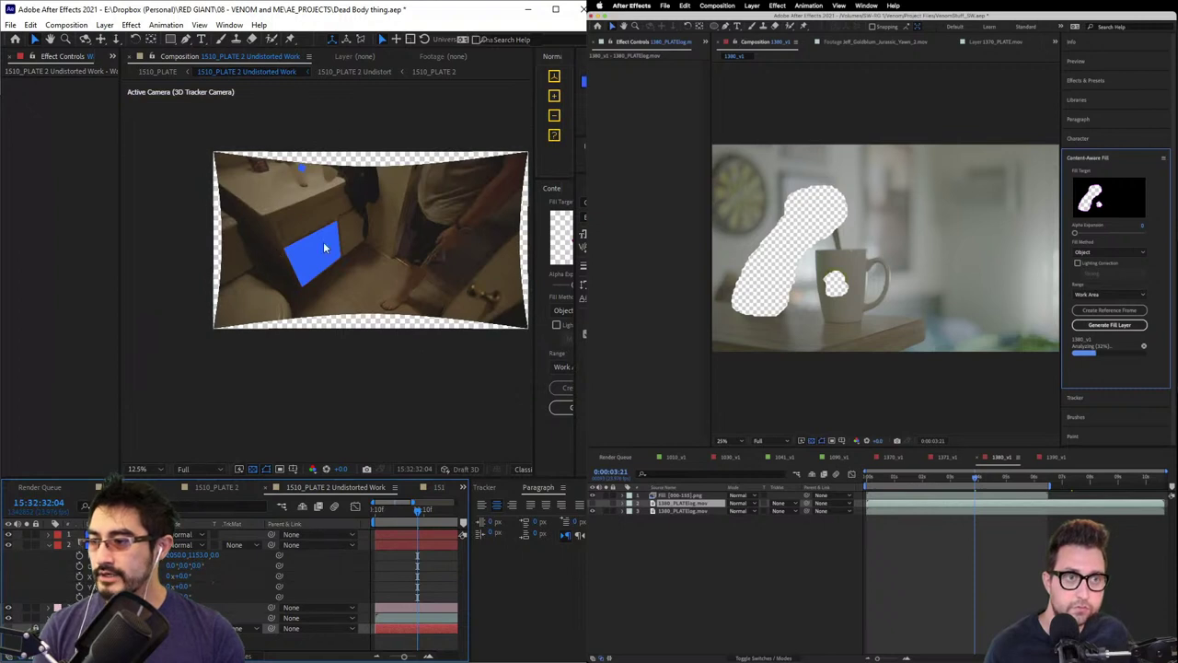
click(105, 25)
mouse_move(129, 39)
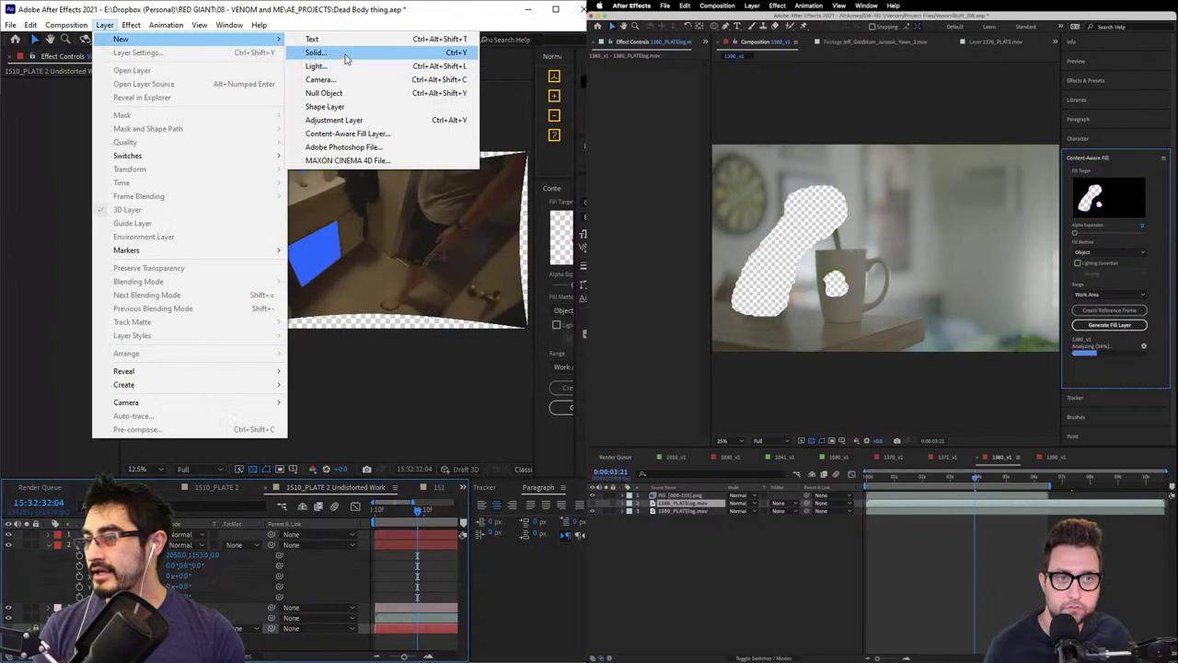
click(339, 55)
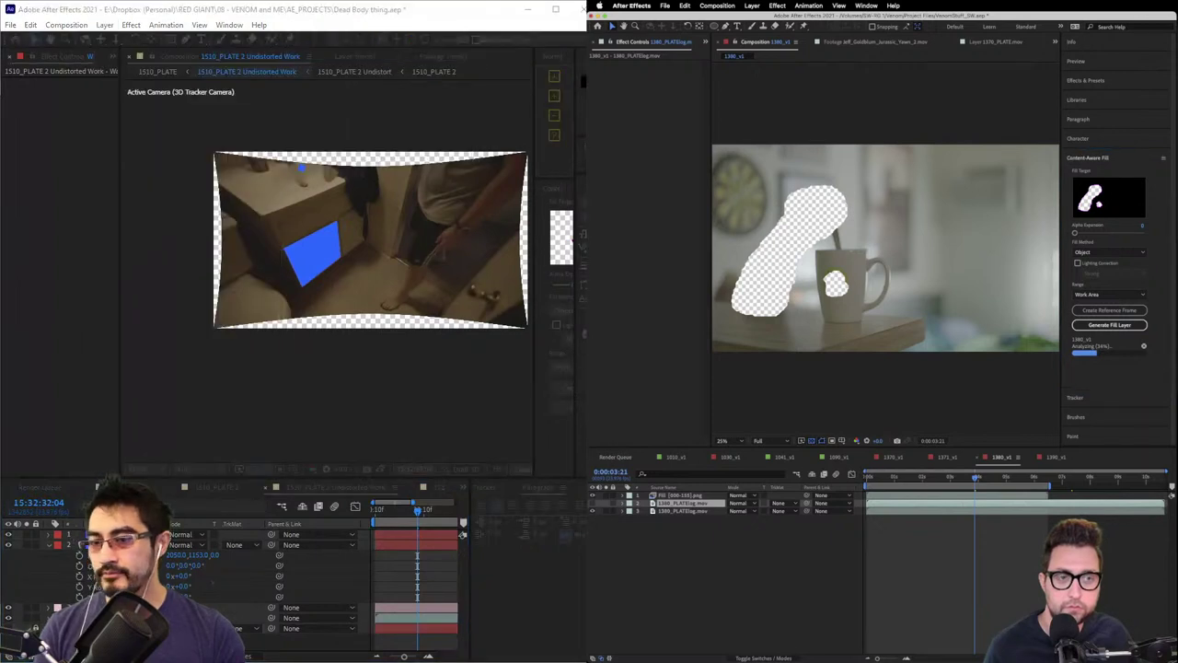
key(Return)
- Apply the Checkerboard effect to the black solid and set its width to 455
key(ctrl+space)
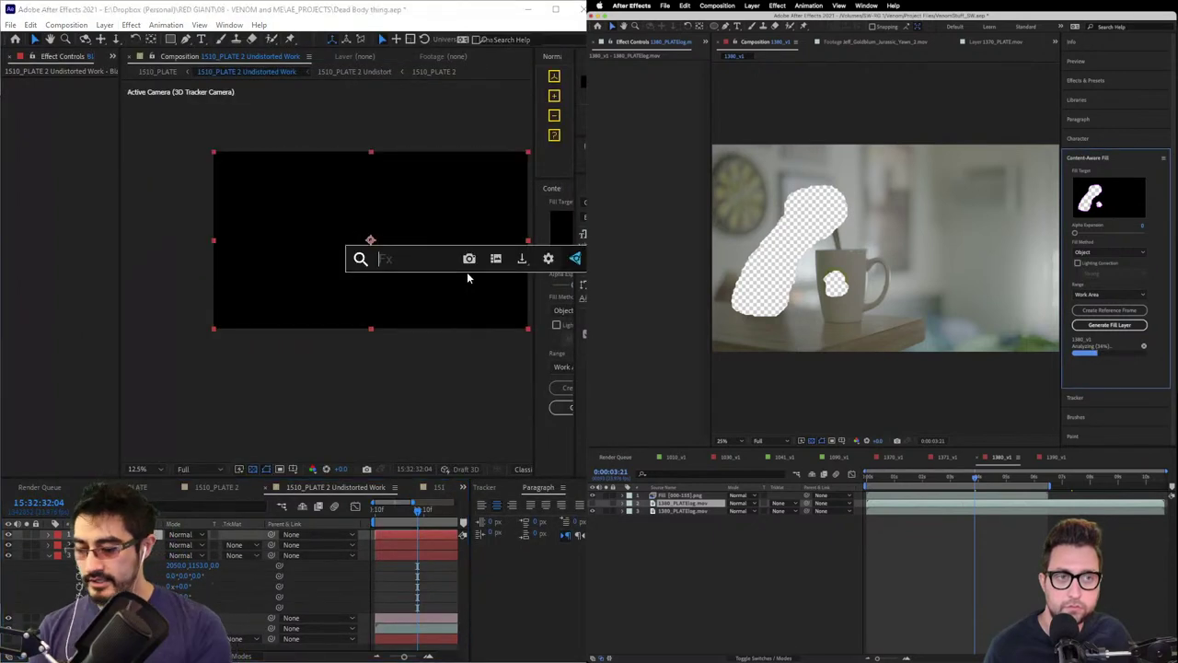
text(che)
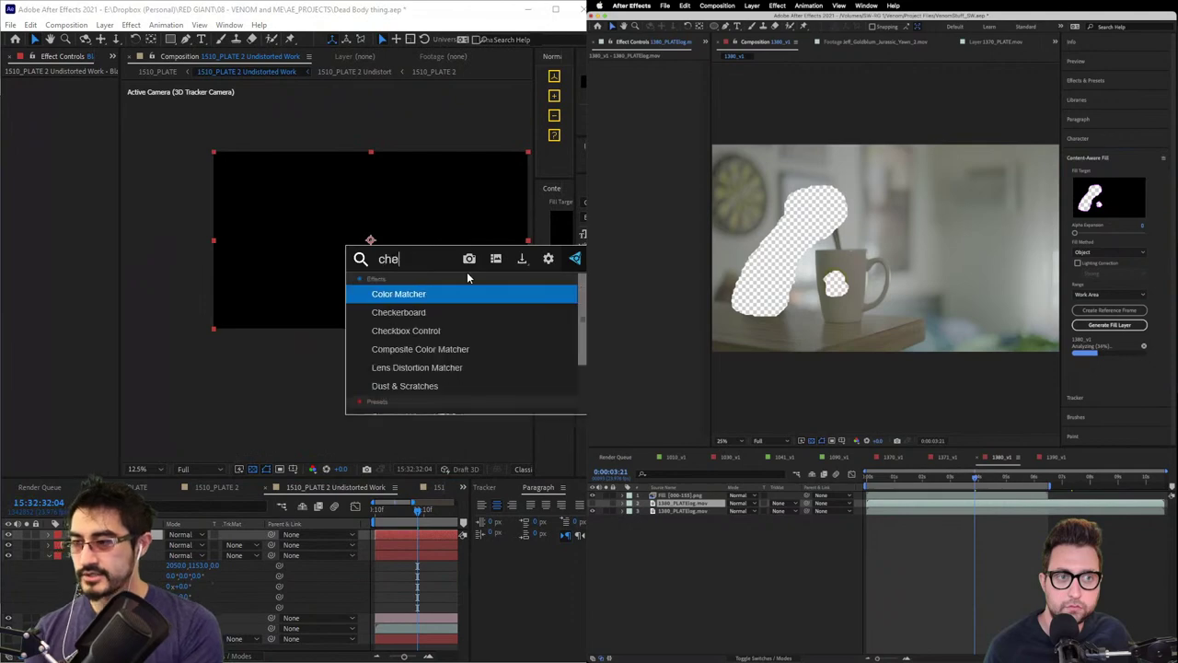
key(Down)
key(Return)
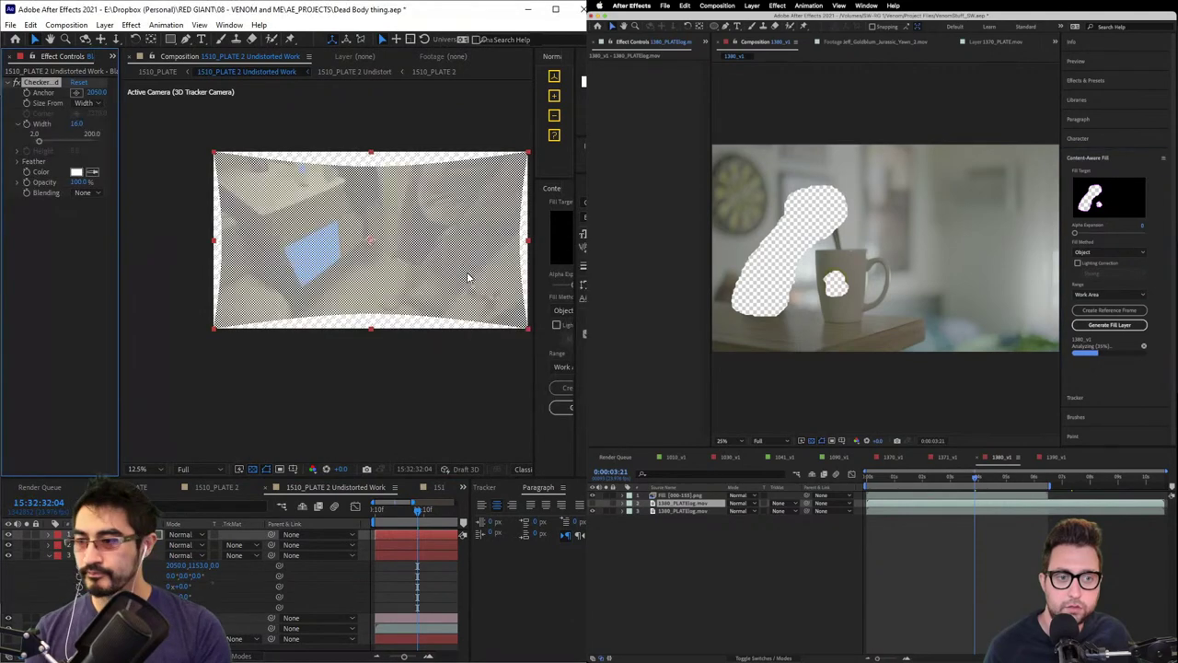
drag(76, 124, 341, 122)
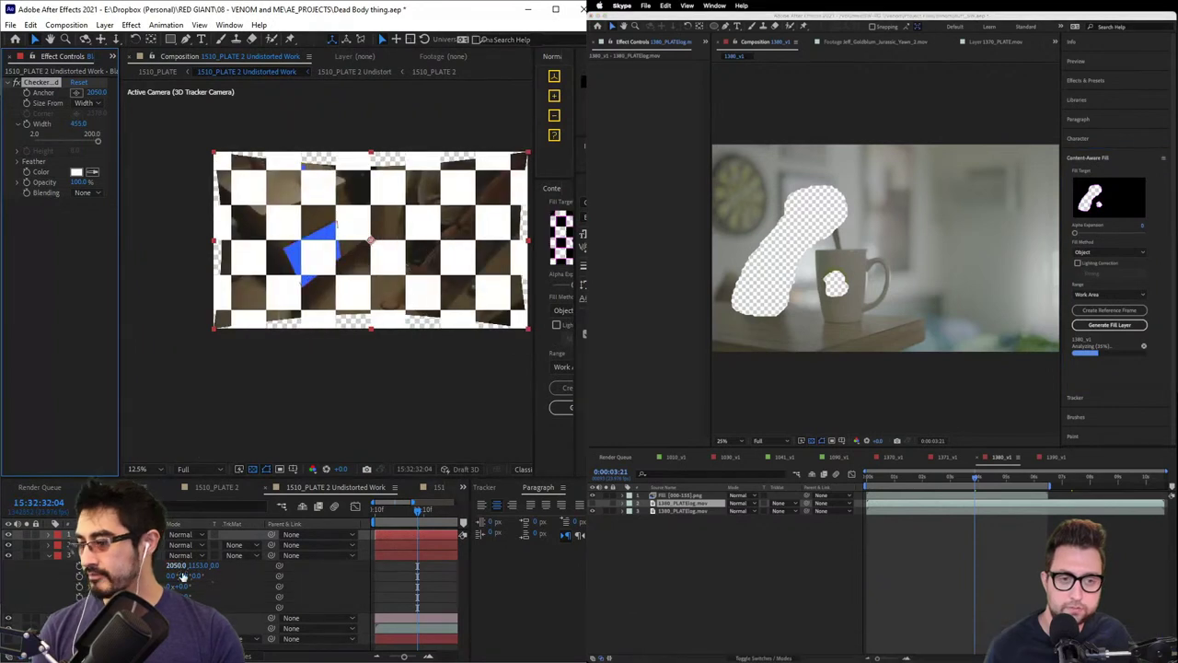
- Make the checkerboard solid a 3D layer and check its alignment with the cabinet front
key(F4)
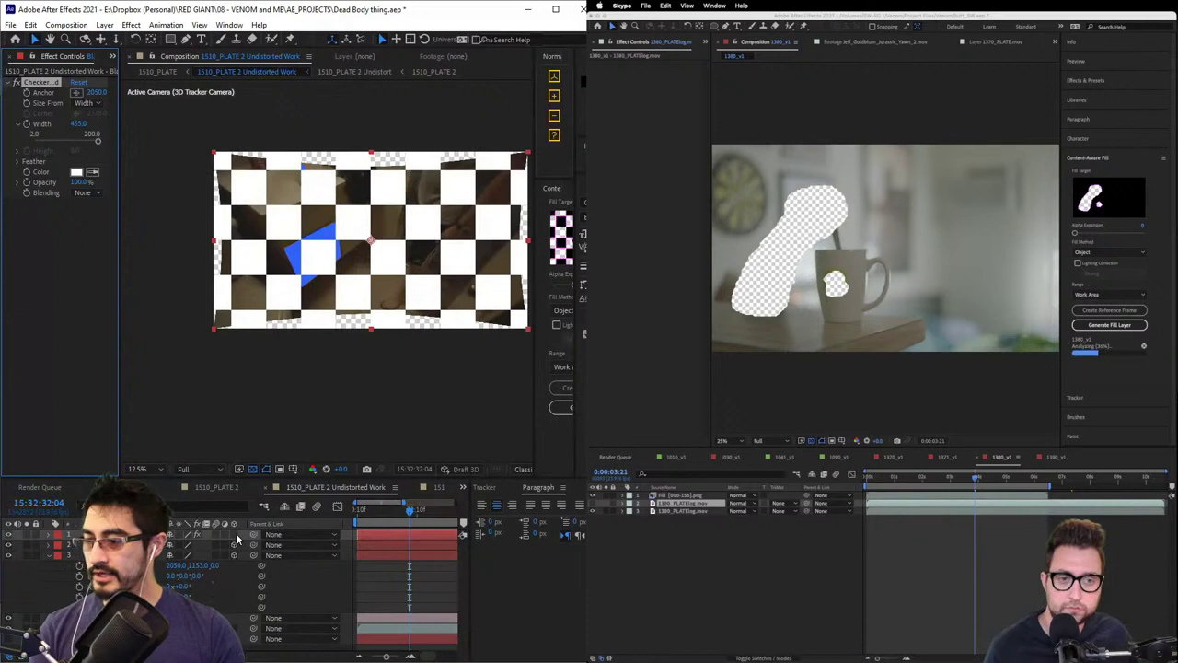
click(237, 537)
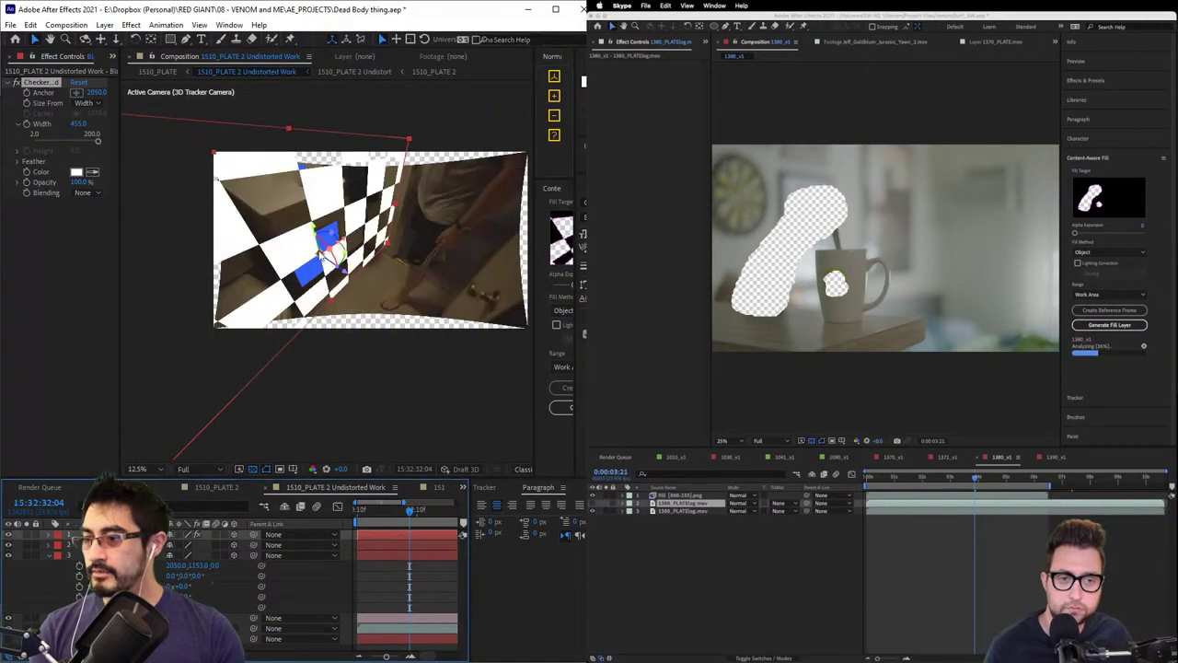
scroll(321, 257, up, 1)
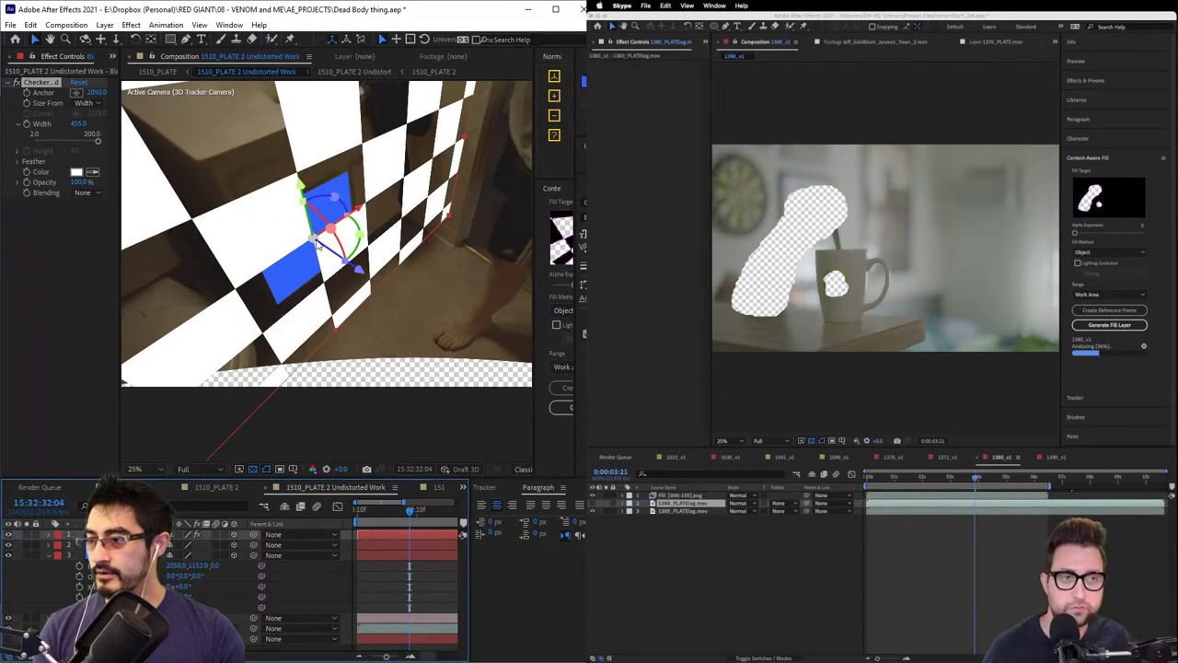
scroll(317, 244, down, 1)
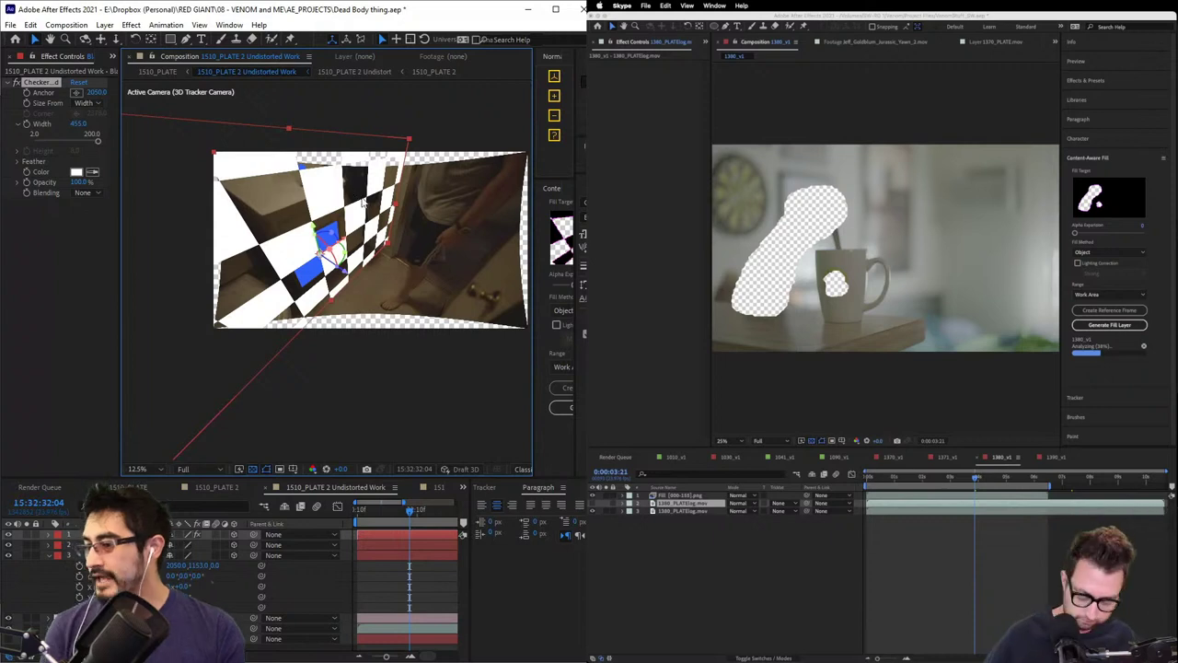
- Examine the full layer stack including the locked Original Base layer, and collapse the Wall layer's properties
drag(424, 479, 424, 352)
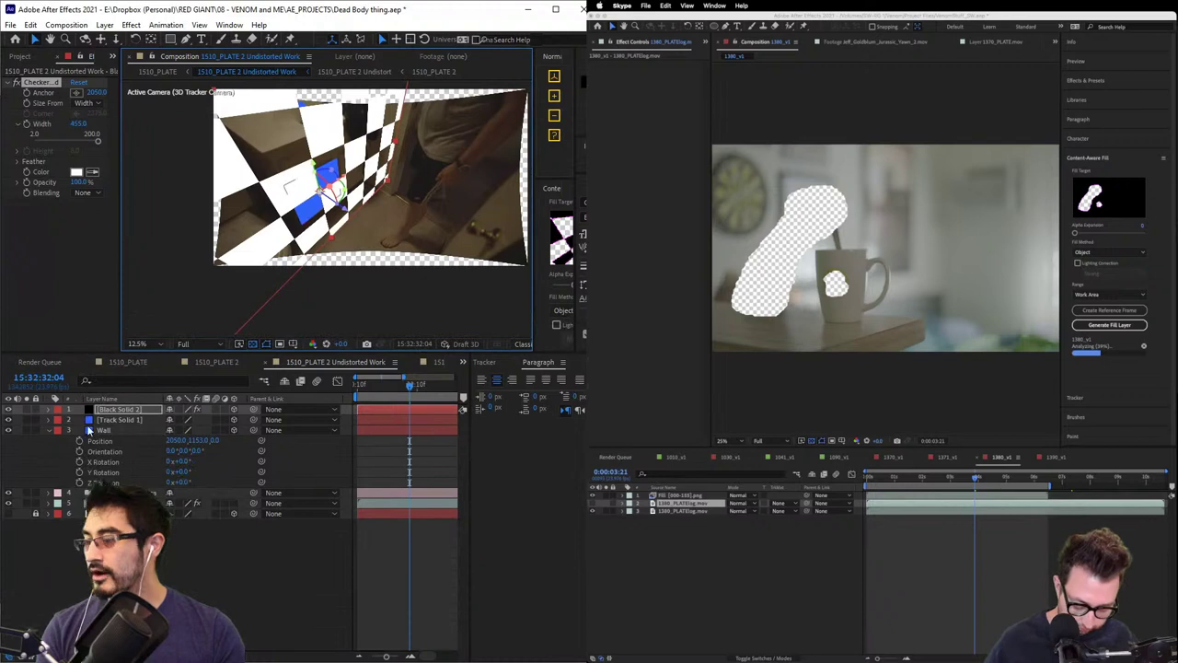
click(40, 518)
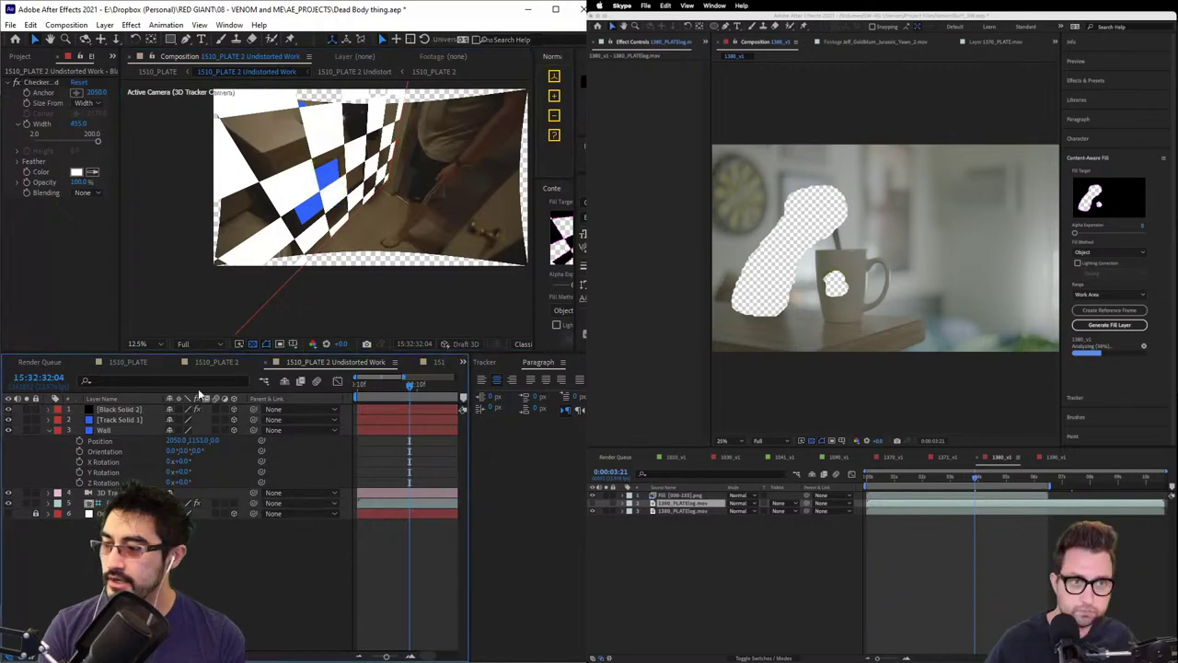
mouse_move(202, 356)
mouse_down()
mouse_move(221, 505)
mouse_move(221, 360)
mouse_up()
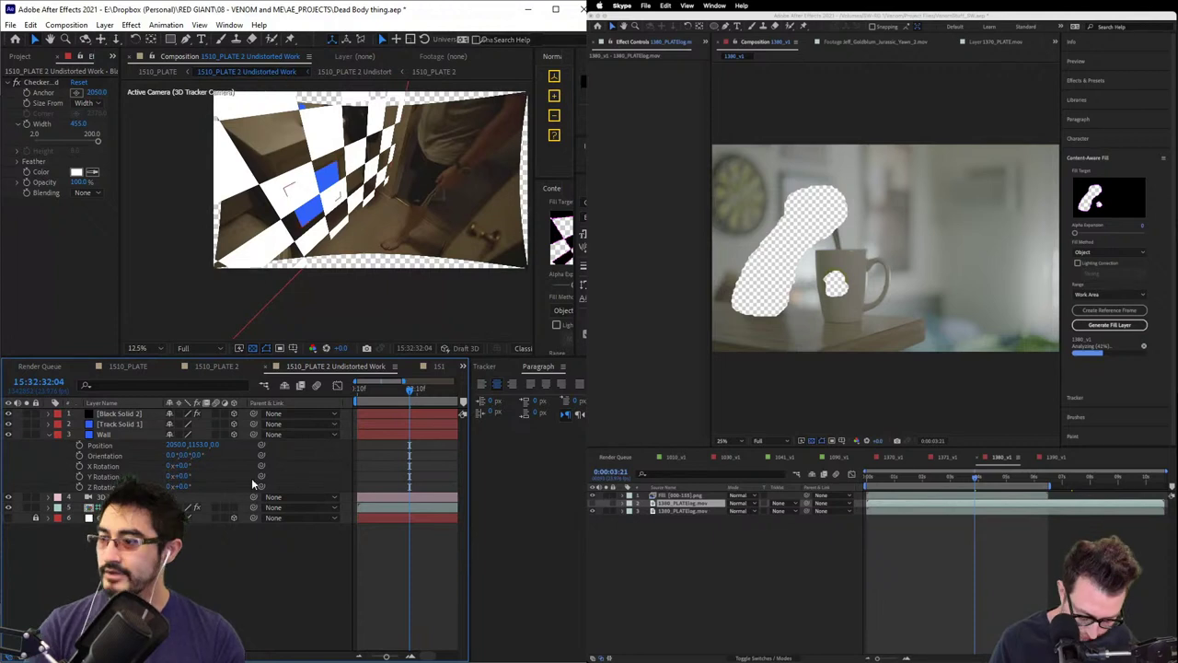
click(49, 434)
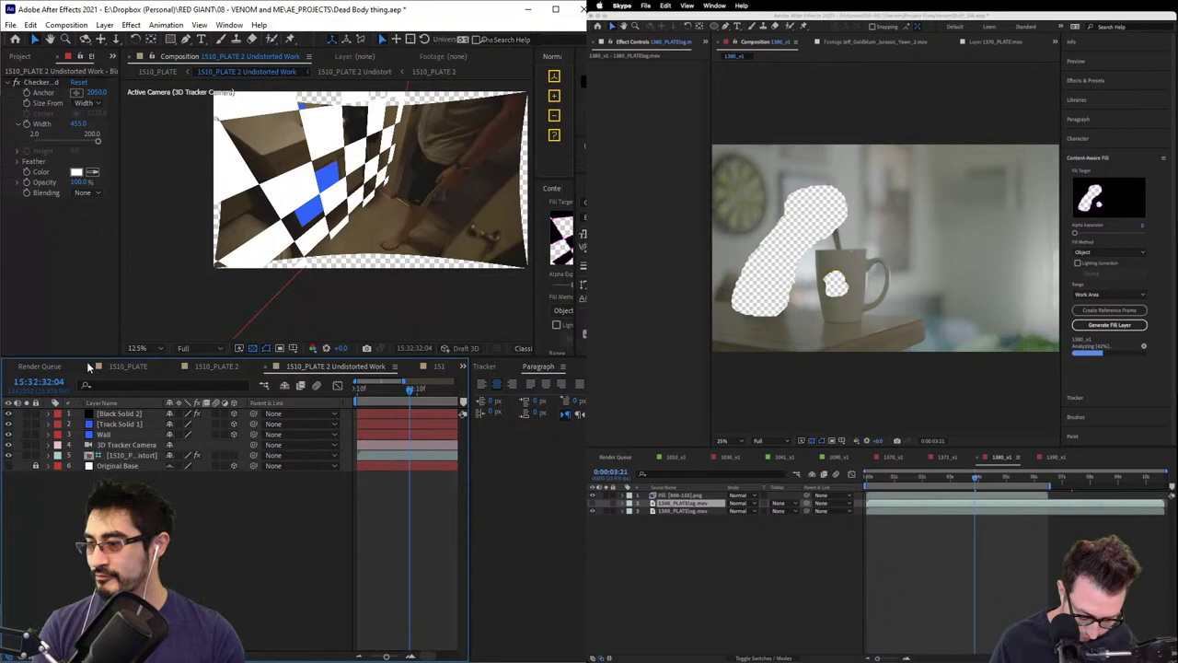
drag(87, 361, 199, 440)
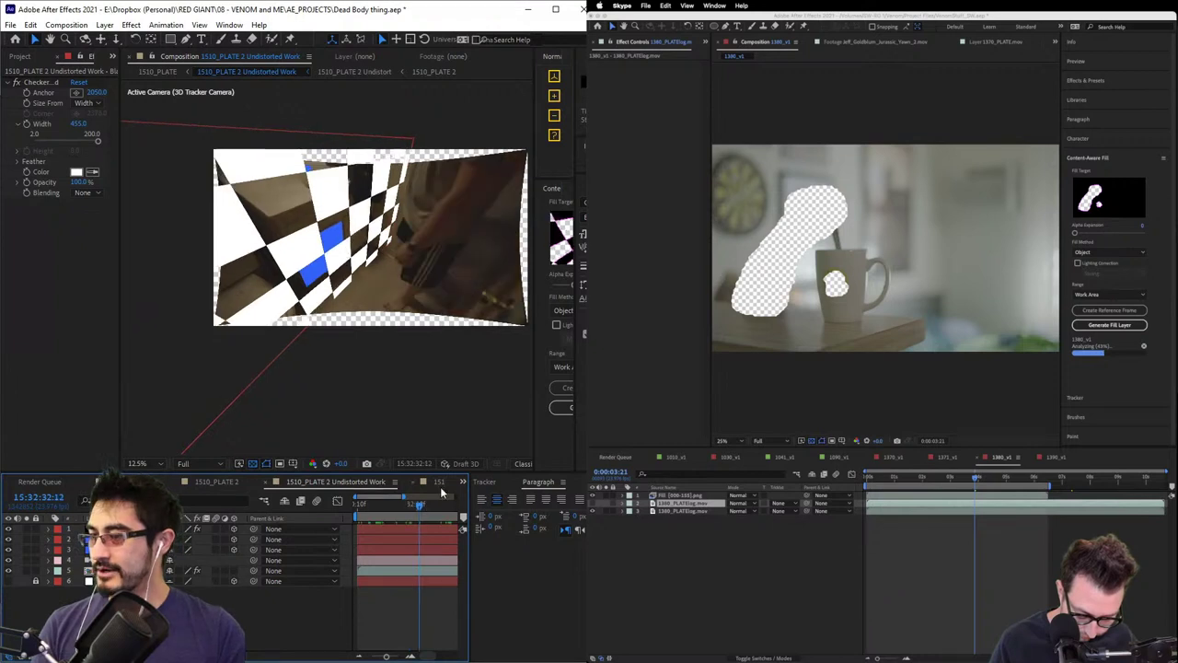
- Hide the checkerboard solid, Track Solid 1, Wall and 3D Tracker Camera layers to leave only the undistorted plate
key(period)
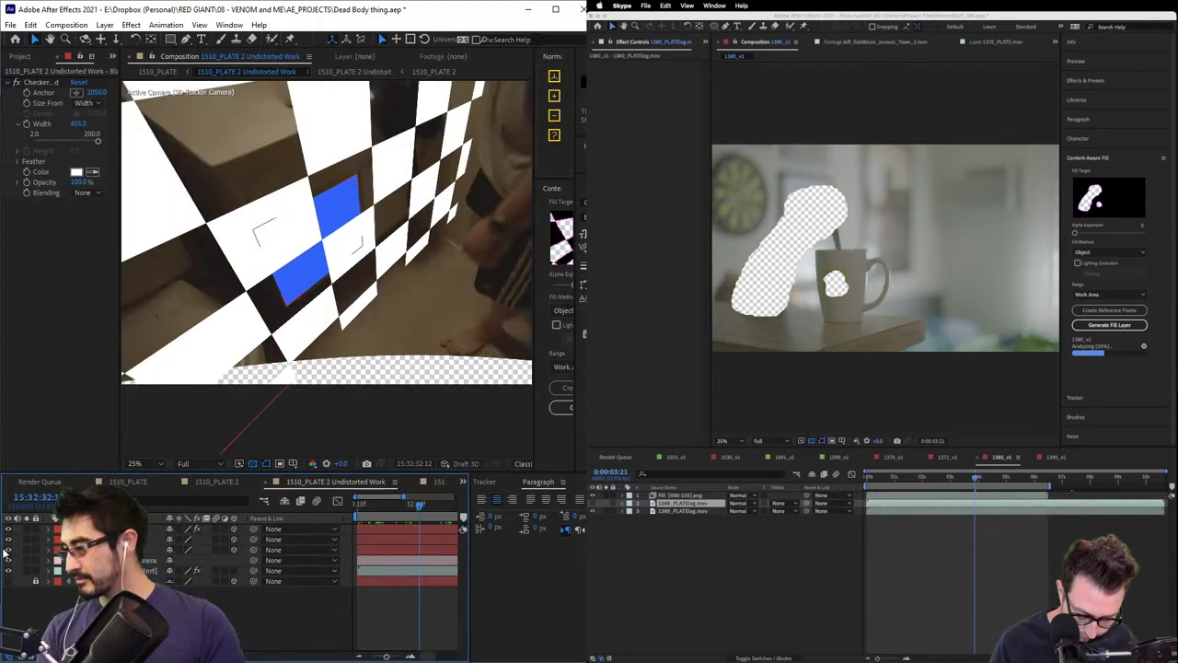
drag(8, 529, 6, 558)
click(7, 561)
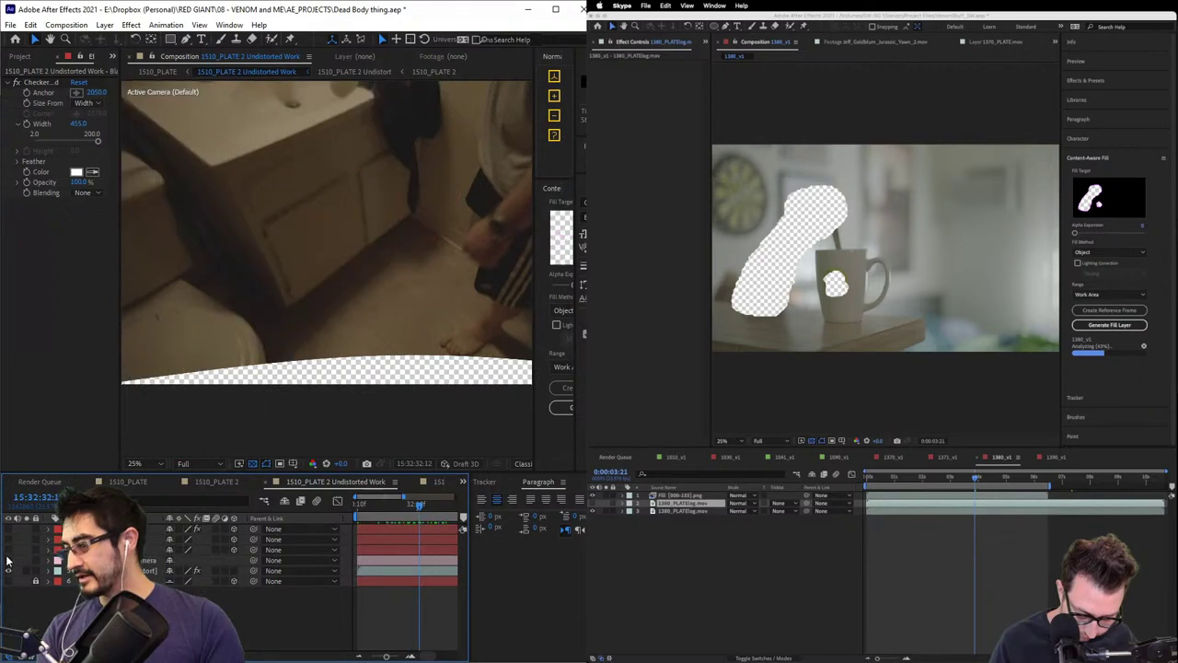
- Turn the visibility of the 3D Tracker Camera layer back on in the undistorted 1510 composition
click(7, 560)
scroll(380, 281, up, 1)
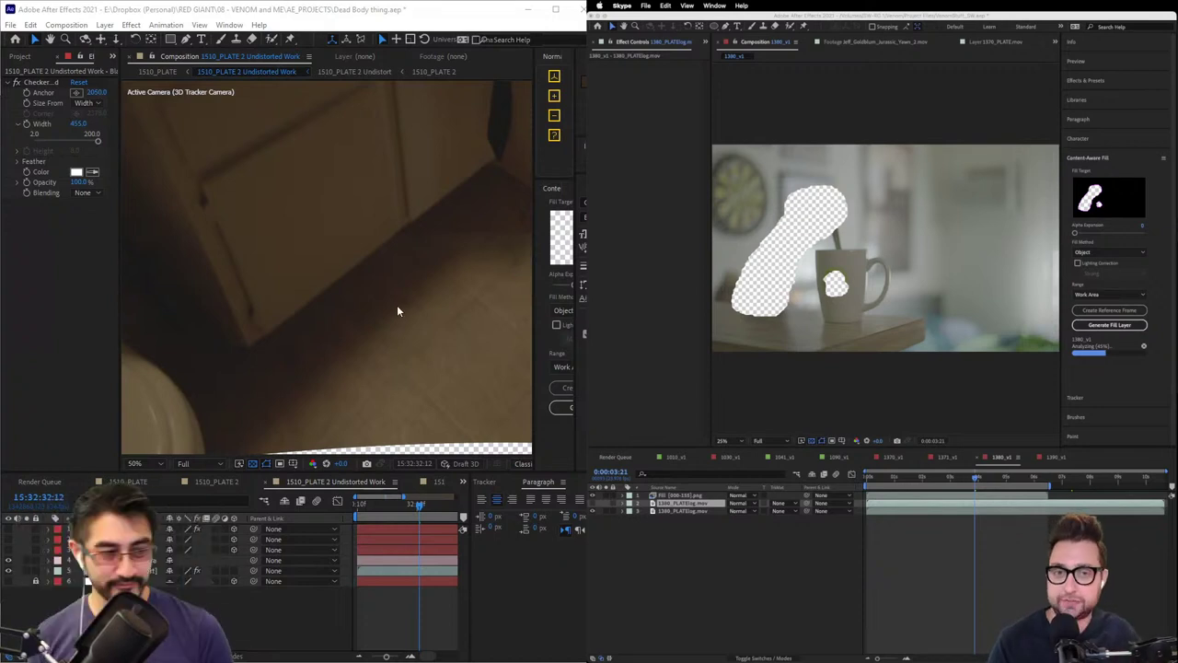
scroll(397, 306, down, 2)
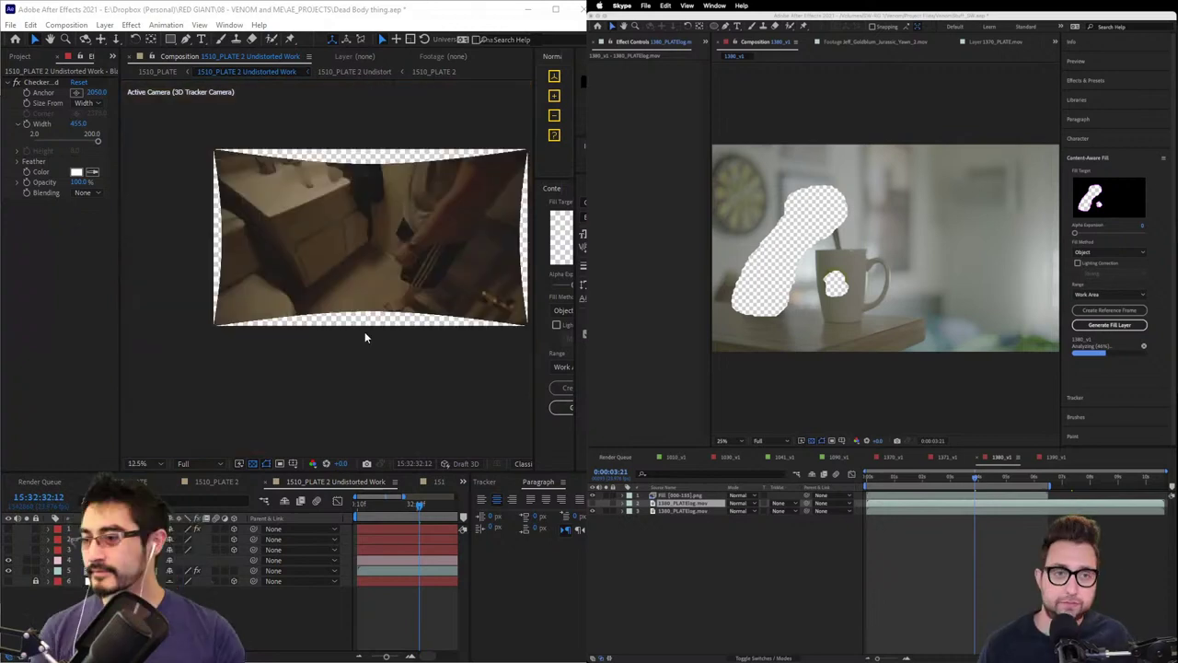
scroll(370, 324, up, 1)
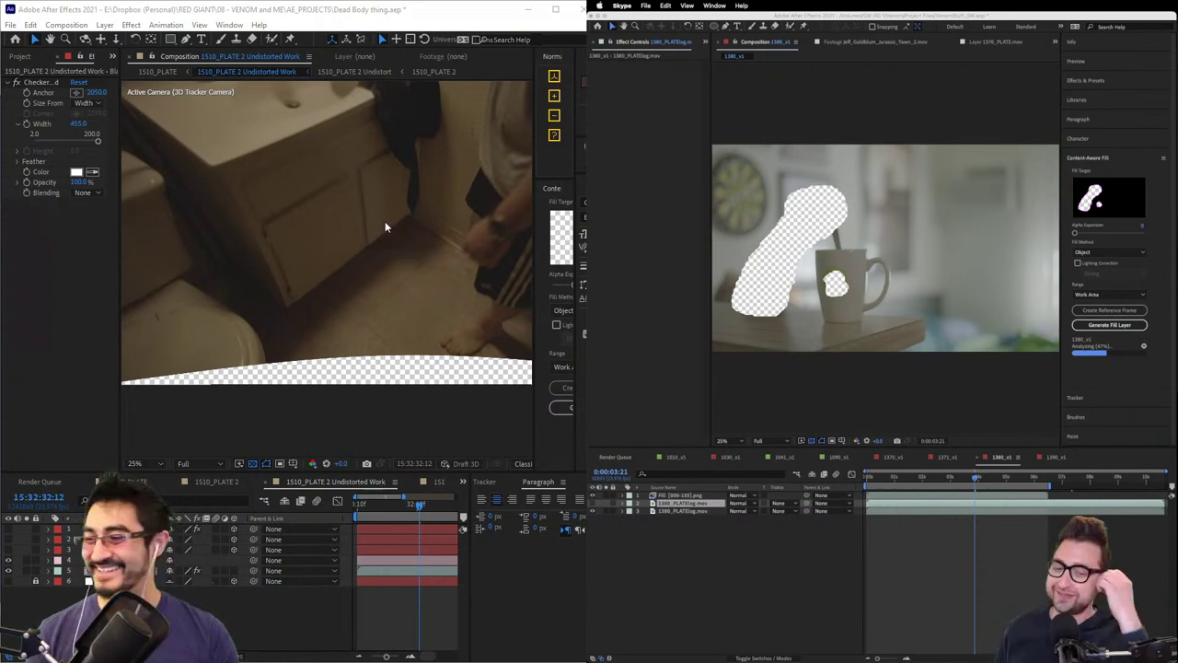
key(super+Tab)
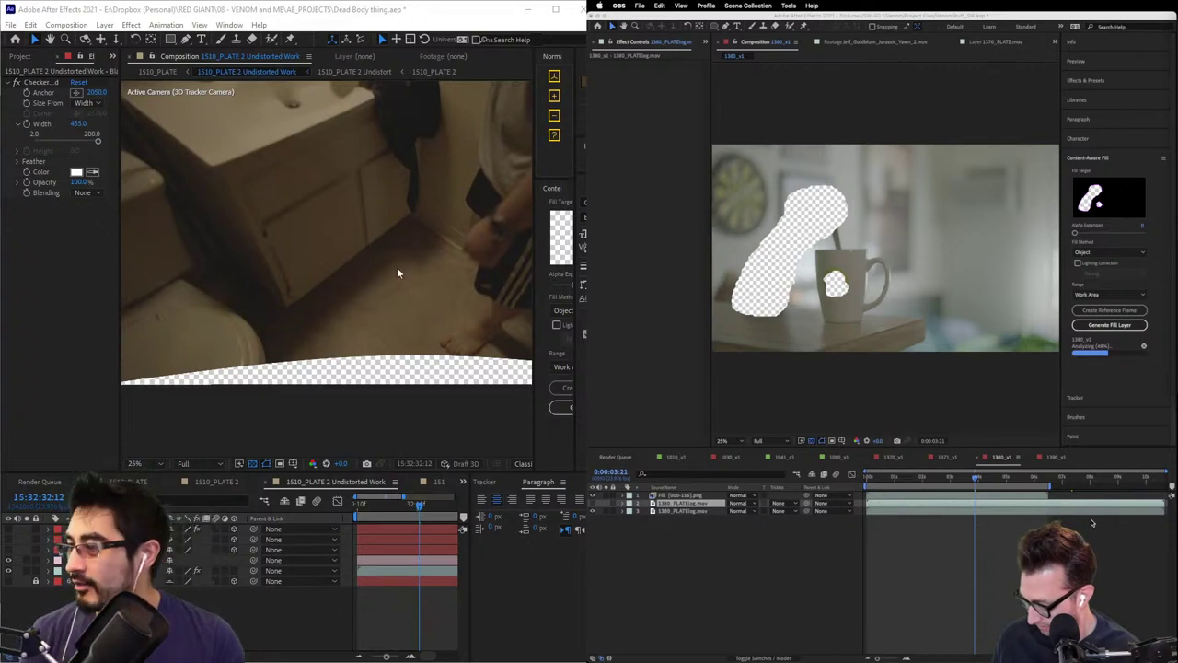
scroll(448, 313, down, 1)
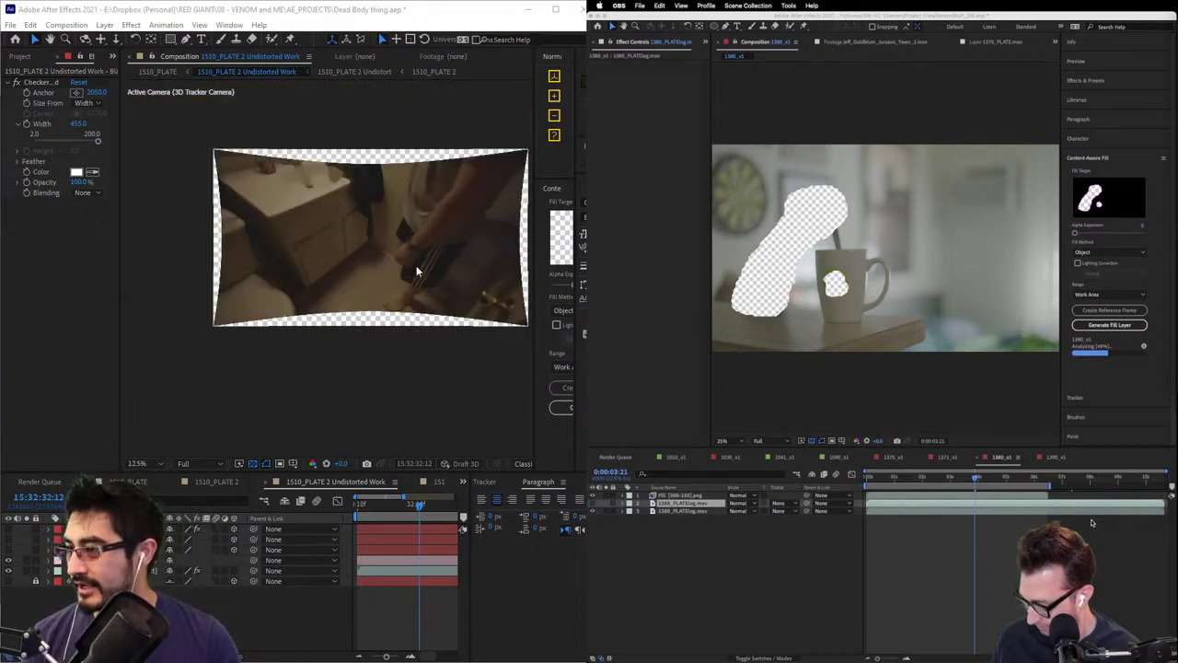
scroll(417, 270, up, 1)
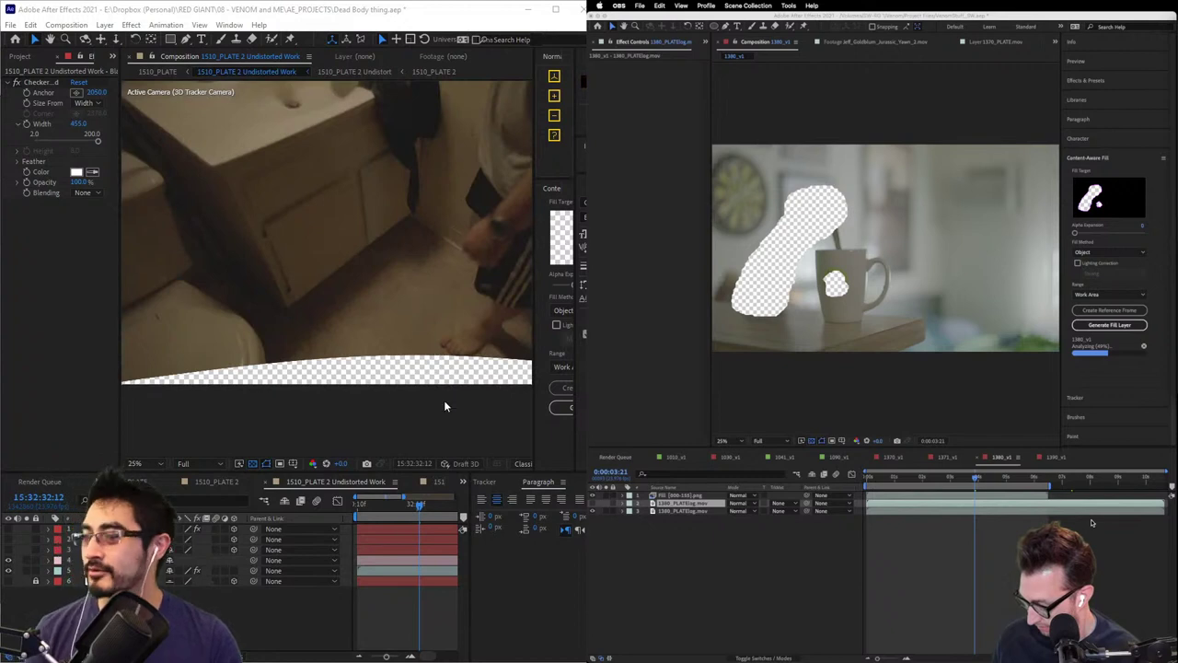
scroll(386, 401, down, 1)
scroll(386, 402, up, 1)
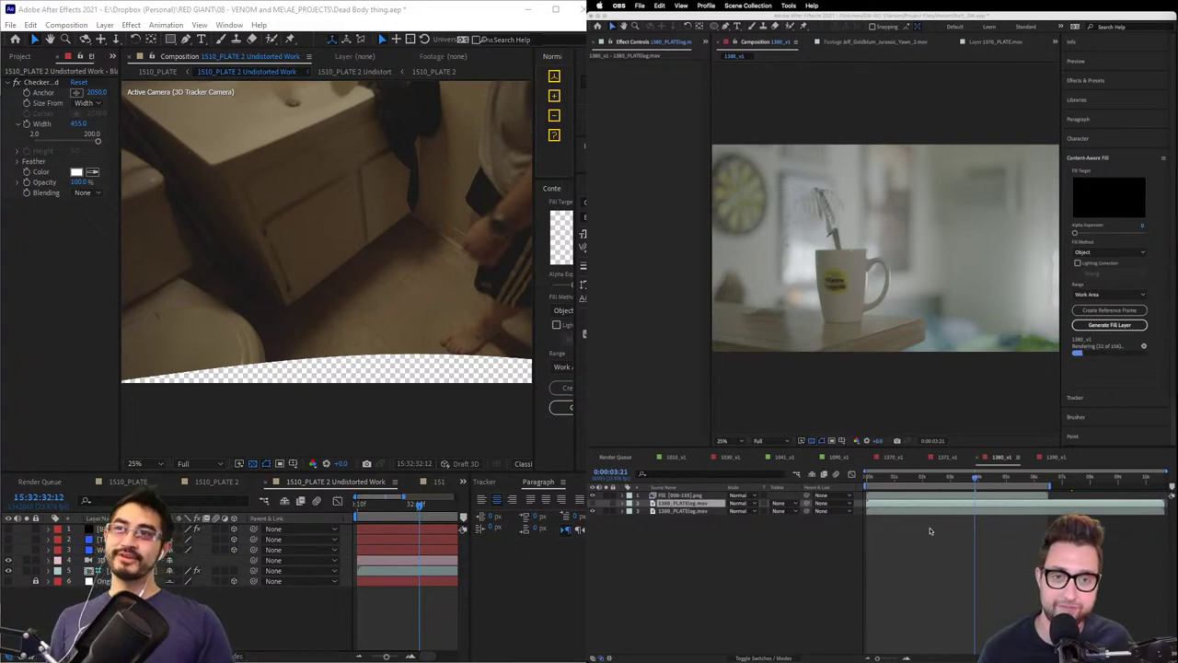
mouse_move(930, 655)
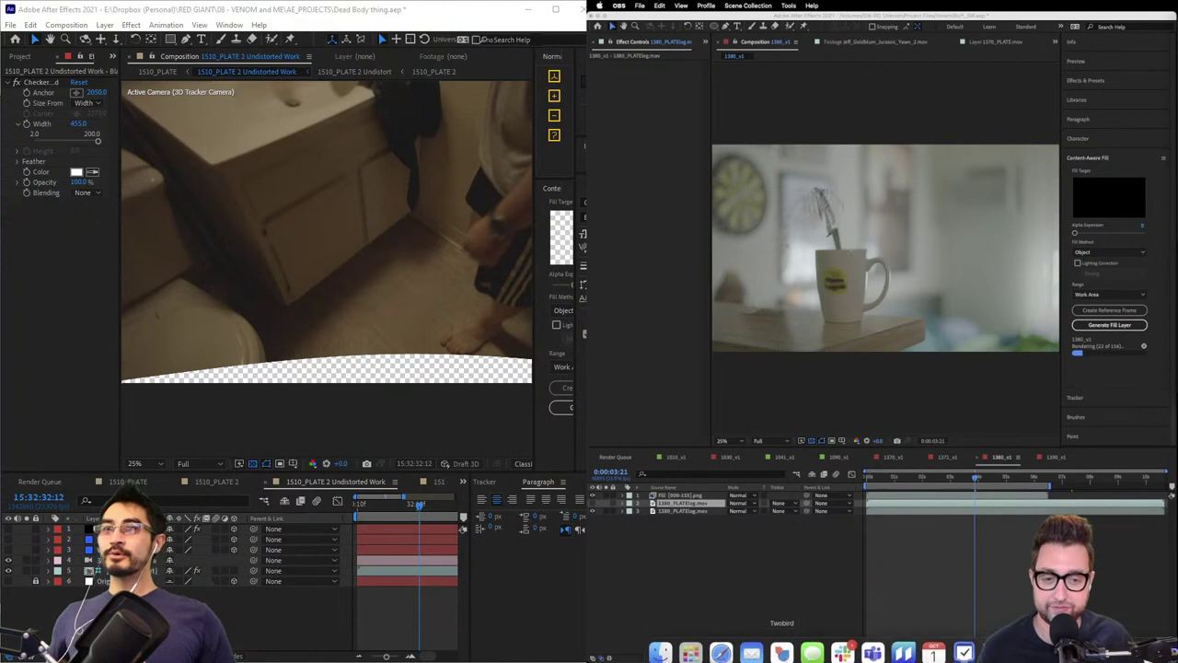
click(723, 641)
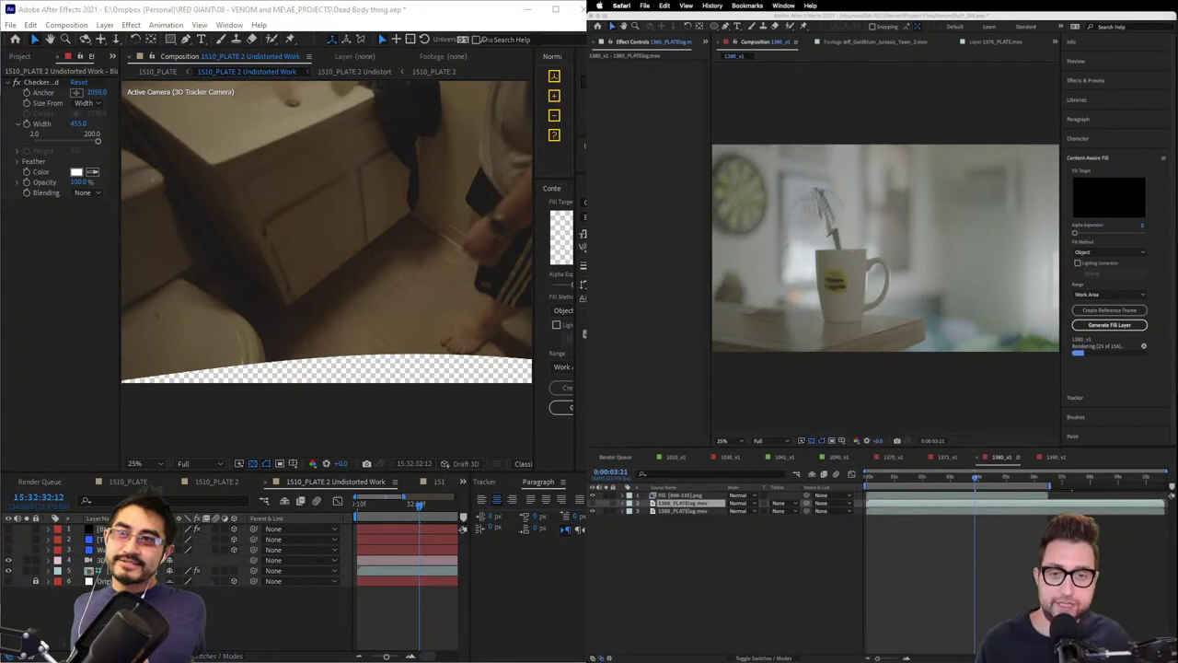
key(super+Tab)
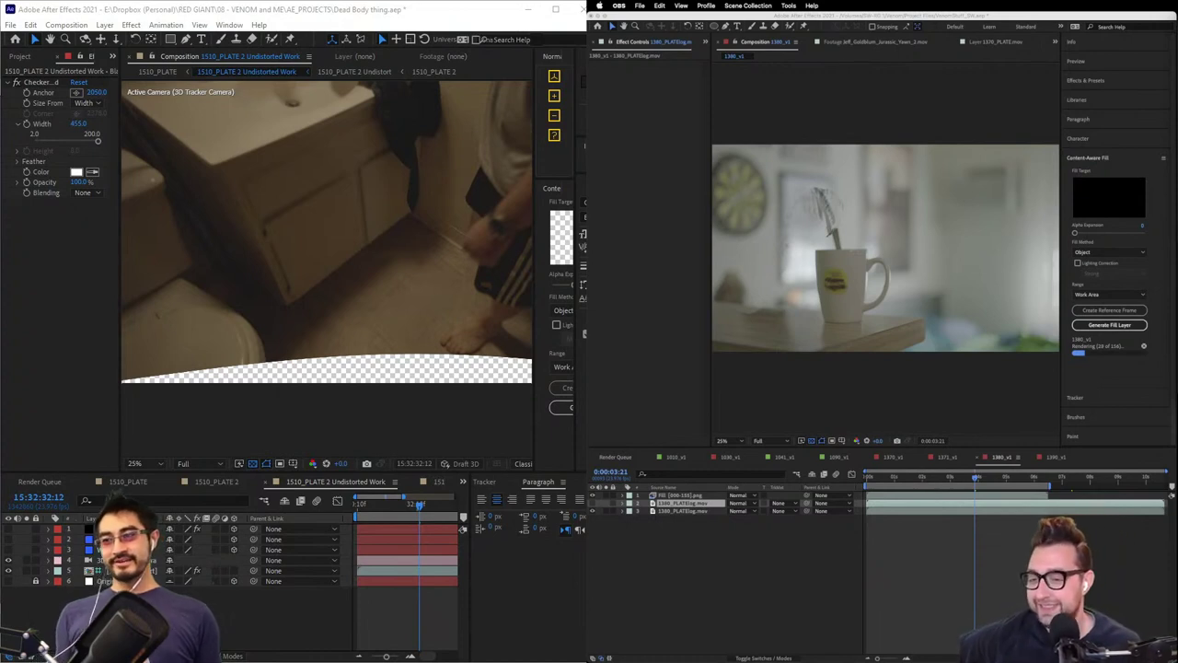
- Scrub the 1380_v1 composition back to its first frame and forward to 0:00:04:13 to examine the fill
click(935, 480)
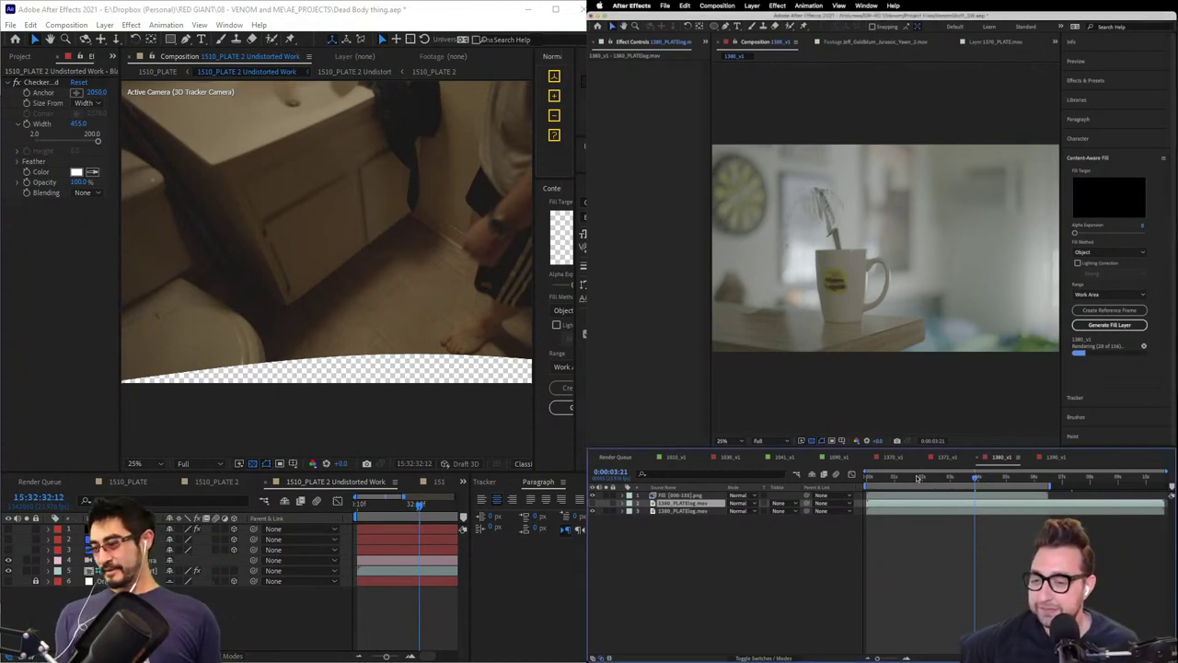
mouse_move(917, 478)
mouse_down()
mouse_move(867, 478)
mouse_move(902, 478)
mouse_up()
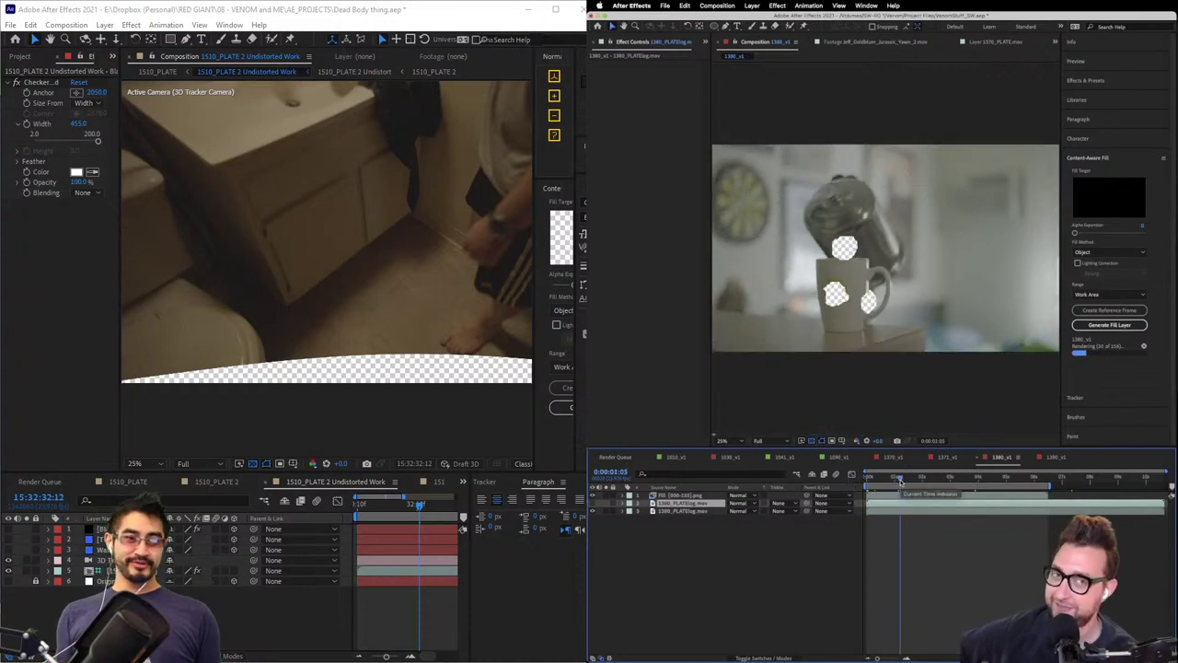
drag(900, 480, 866, 482)
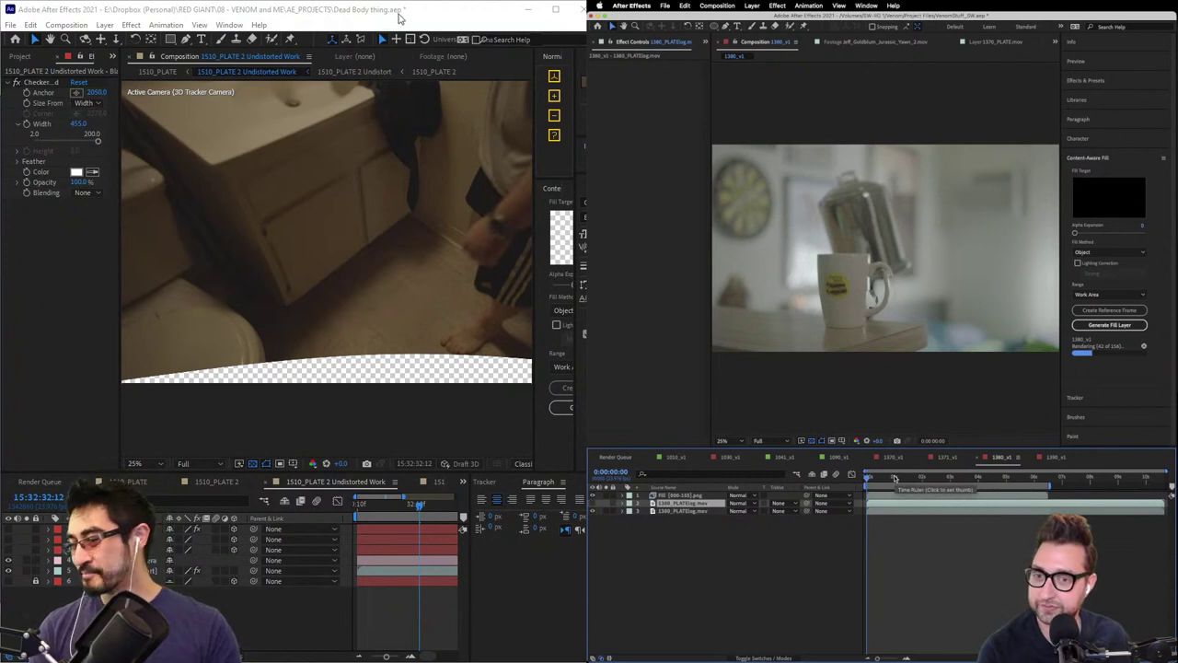
drag(895, 477, 994, 480)
click(93, 248)
scroll(345, 252, up, 2)
scroll(342, 257, down, 2)
scroll(361, 193, up, 2)
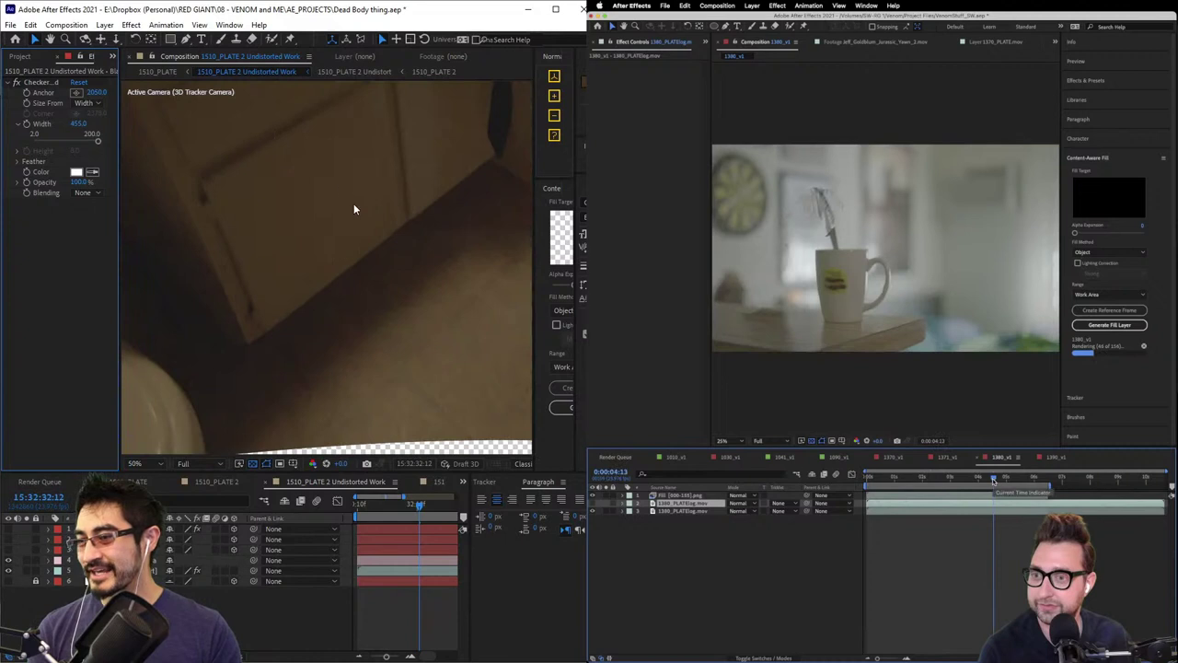
scroll(379, 207, down, 2)
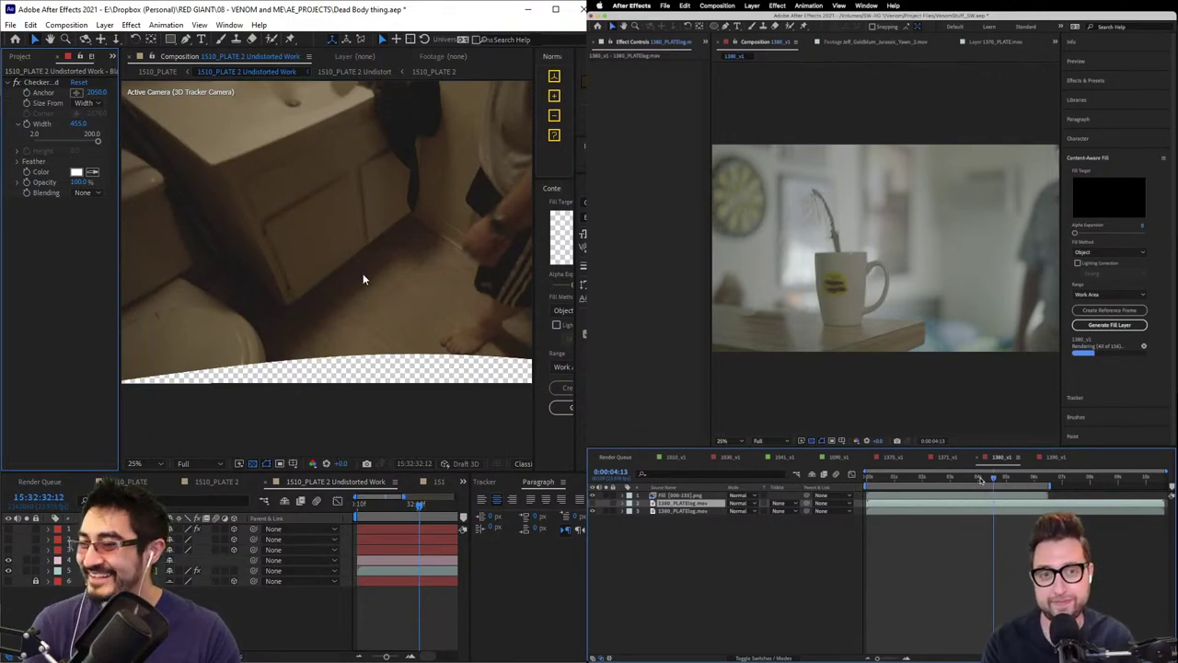
scroll(367, 277, up, 2)
scroll(368, 281, down, 2)
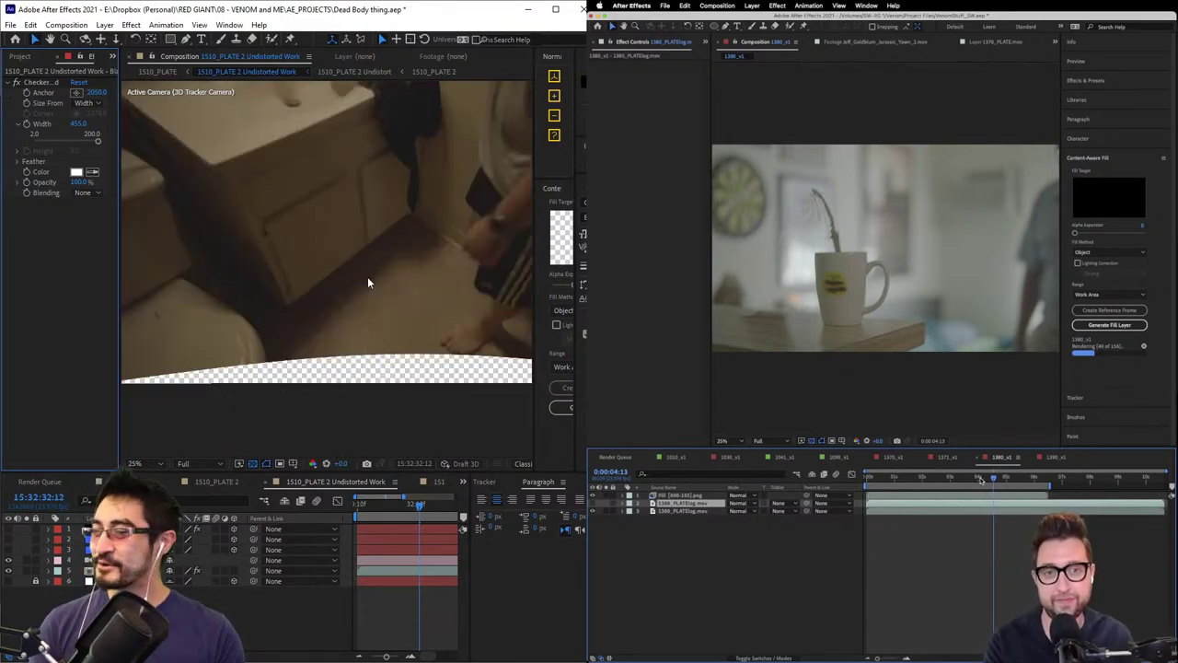
- Show the project's item list and select the 02_FOOTAGE folder
click(19, 56)
click(68, 214)
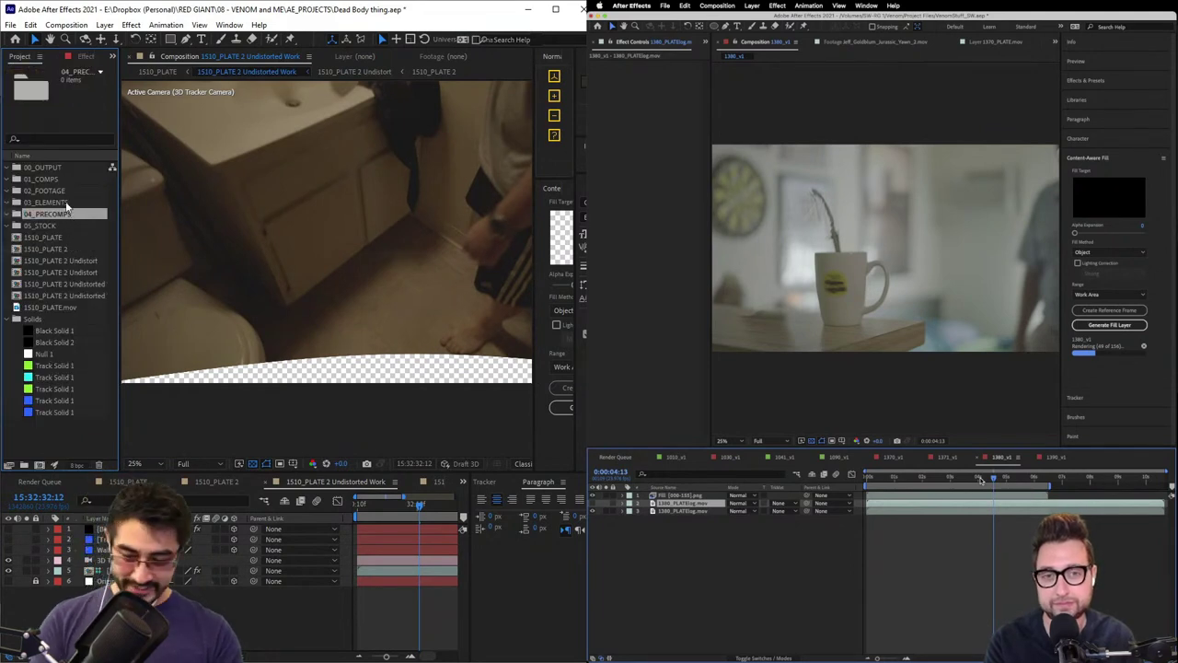
click(57, 202)
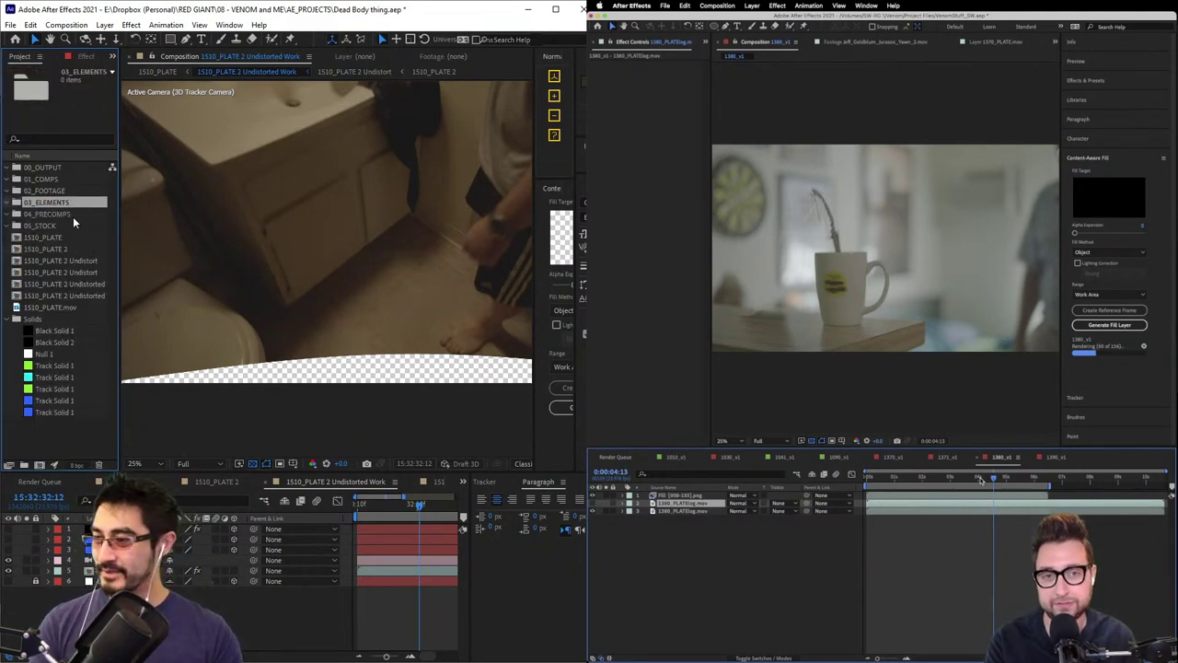
click(41, 192)
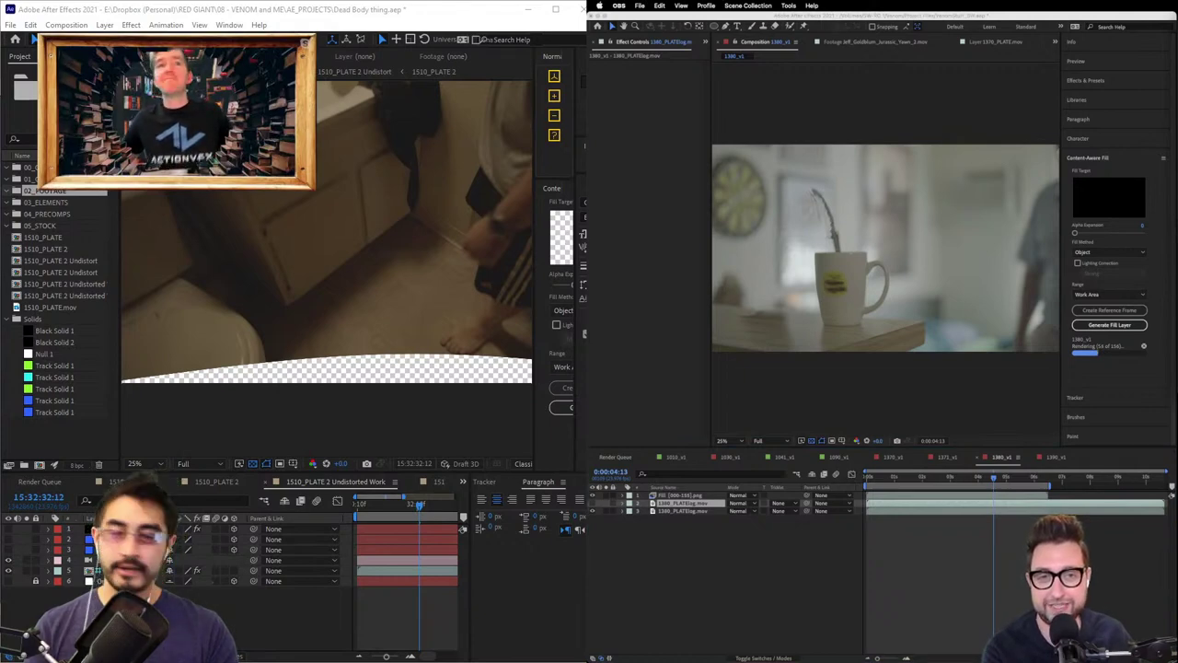
- Switch to the ActionVFX My Downloads page in the browser and expand the Blood Splatter collection
key(alt+Tab)
key(alt+Tab)
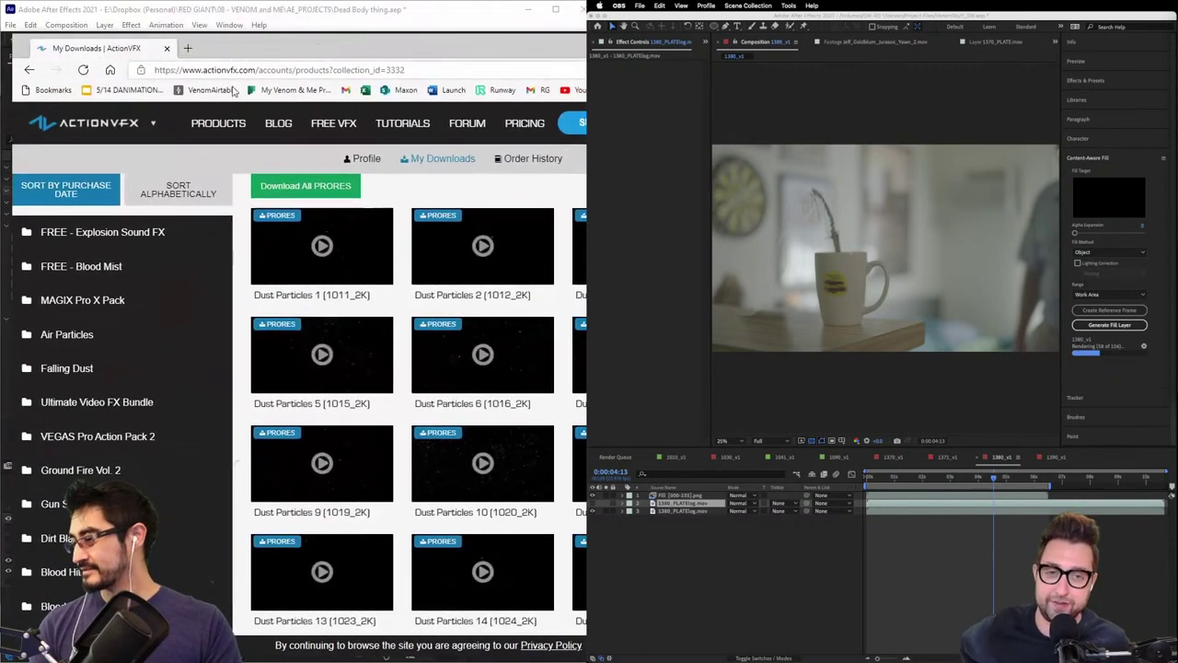
scroll(300, 401, down, 1)
click(62, 523)
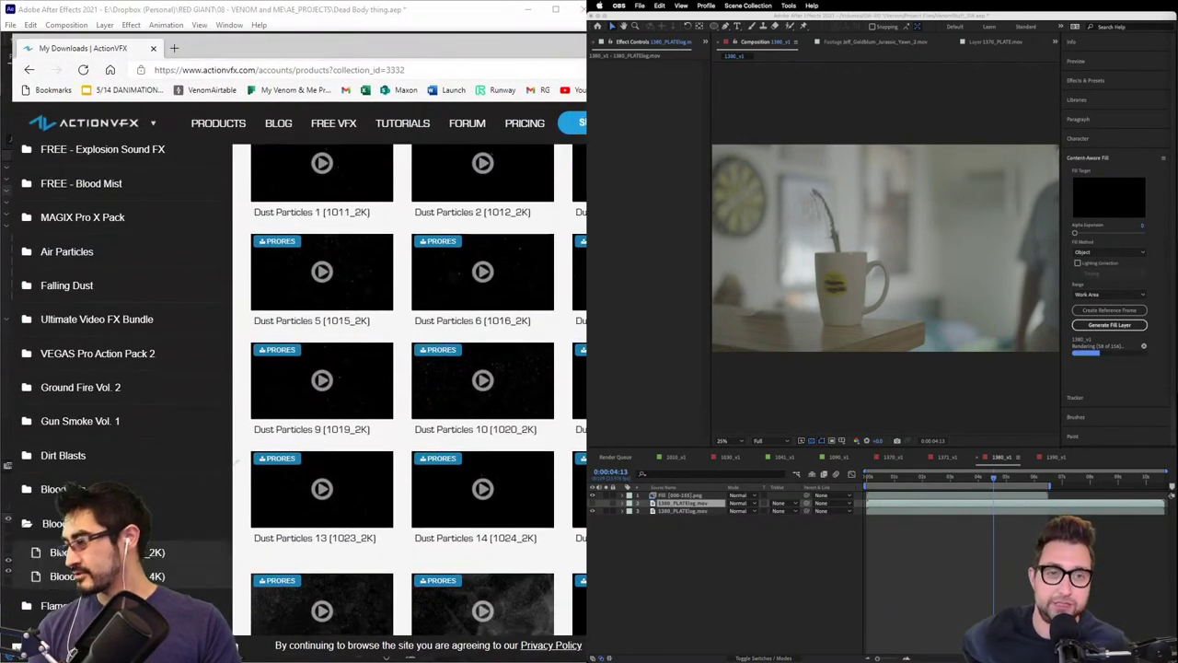
scroll(237, 647, down, 10)
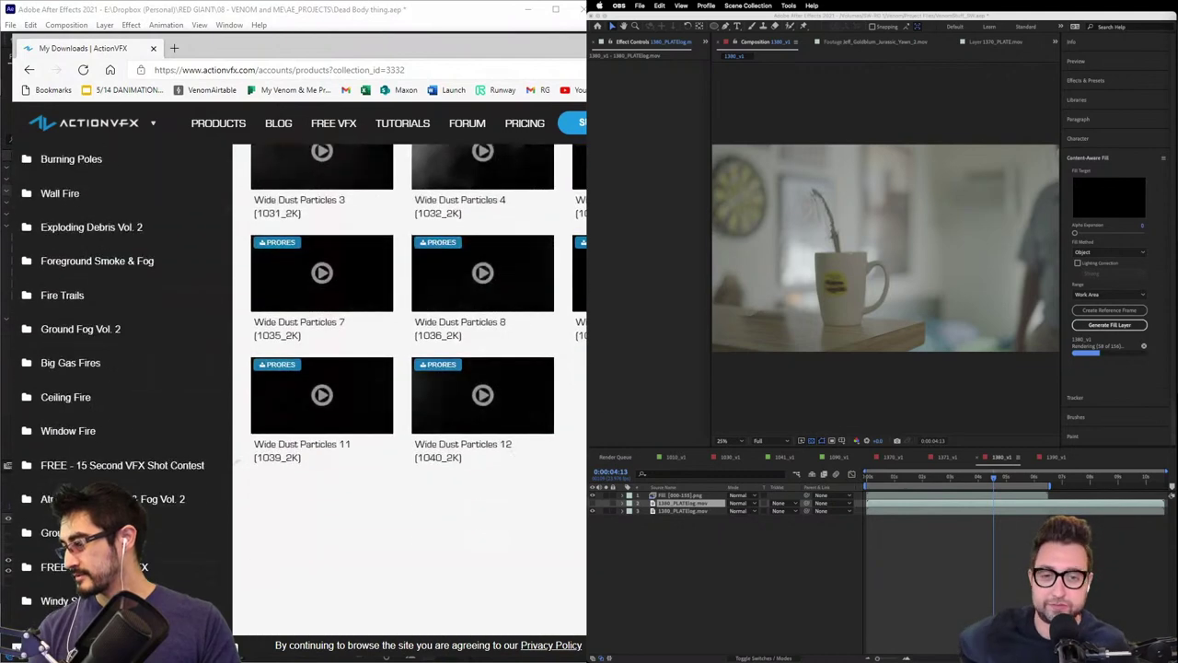
scroll(80, 178, down, 8)
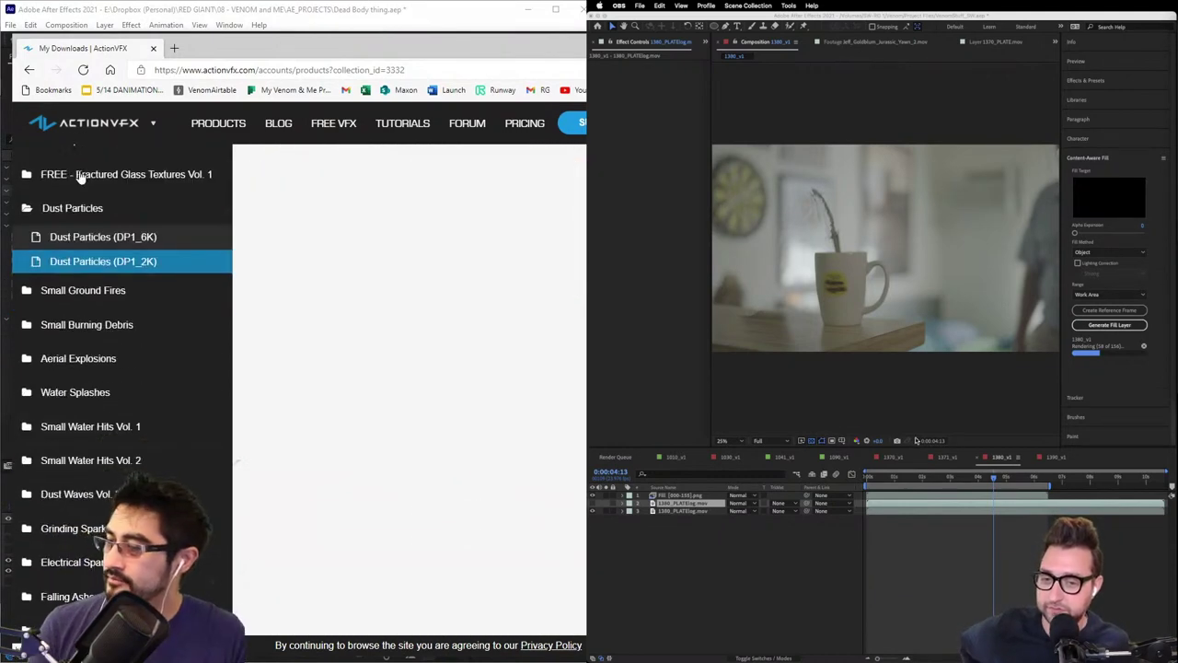
scroll(120, 191, up, 15)
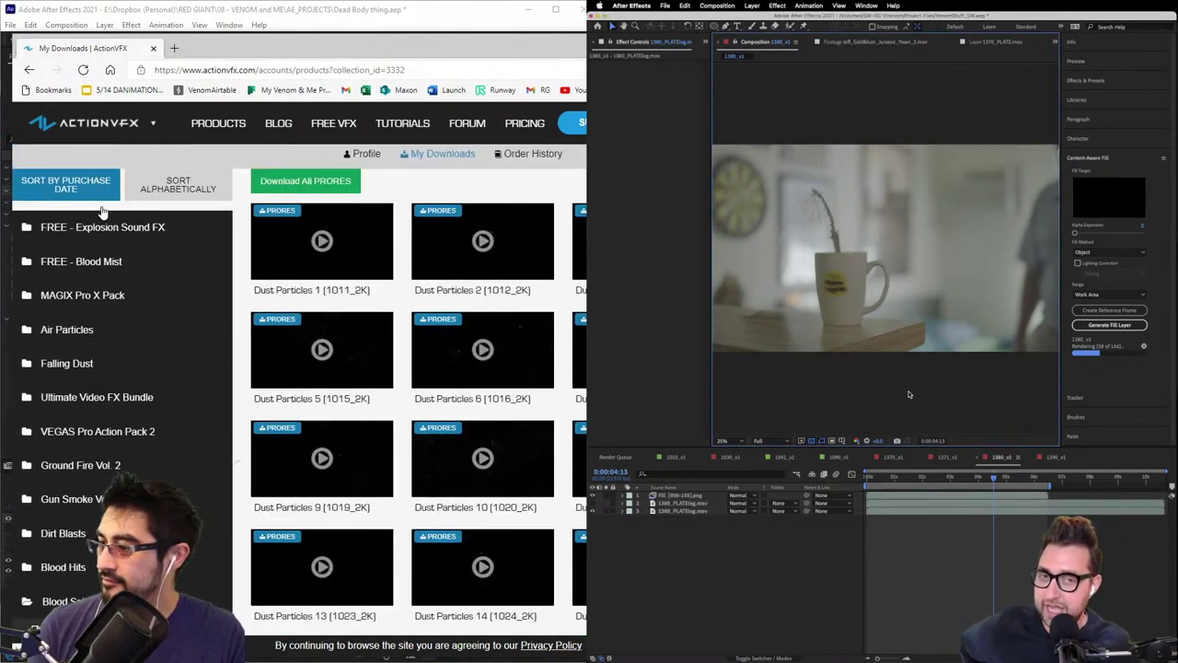
- Sort the purchased collections alphabetically and look through them for blood elements, including the FREE - Blood Mist collection
click(101, 264)
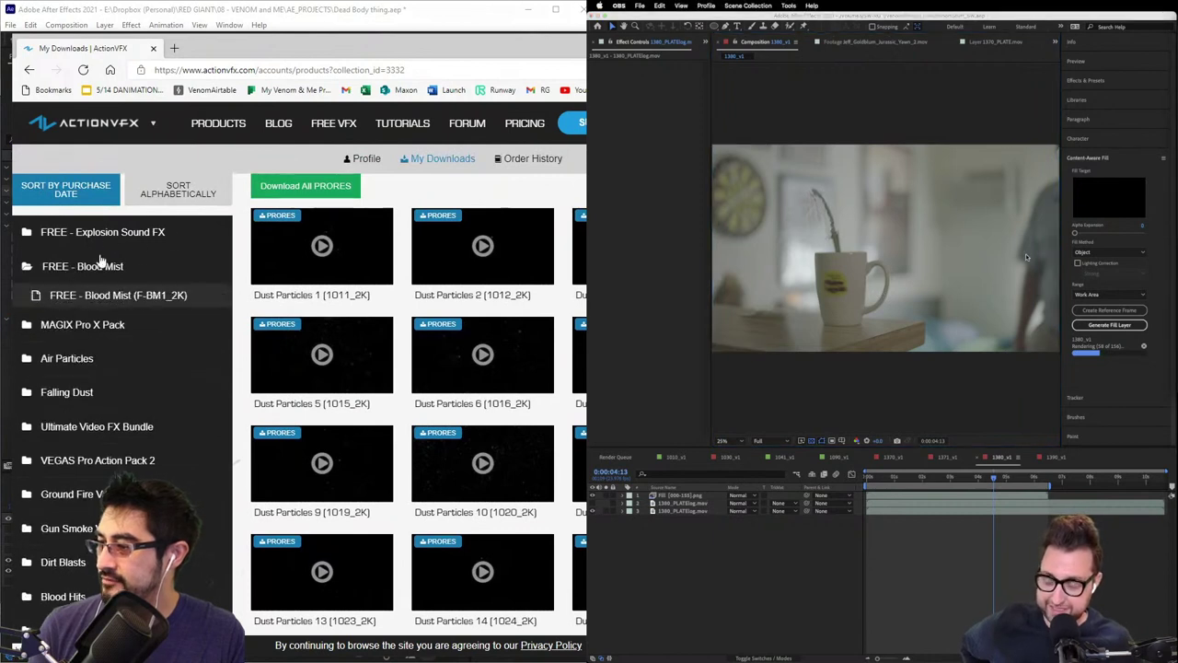
click(181, 190)
scroll(116, 313, down, 10)
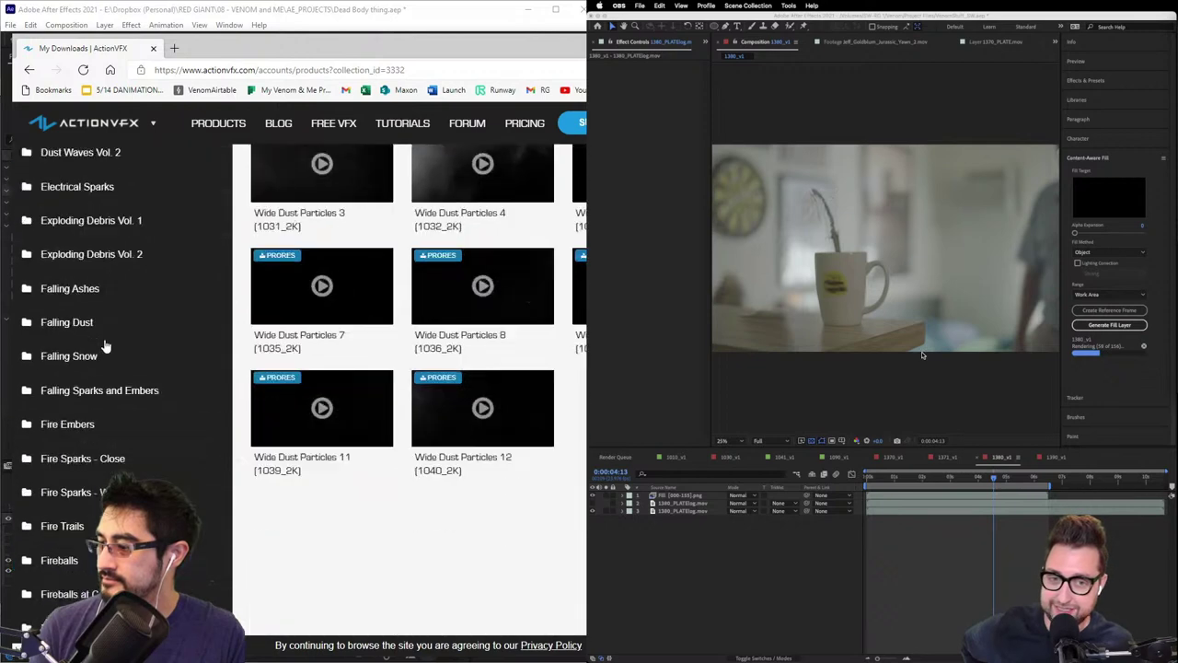
scroll(105, 343, up, 2)
scroll(106, 345, down, 5)
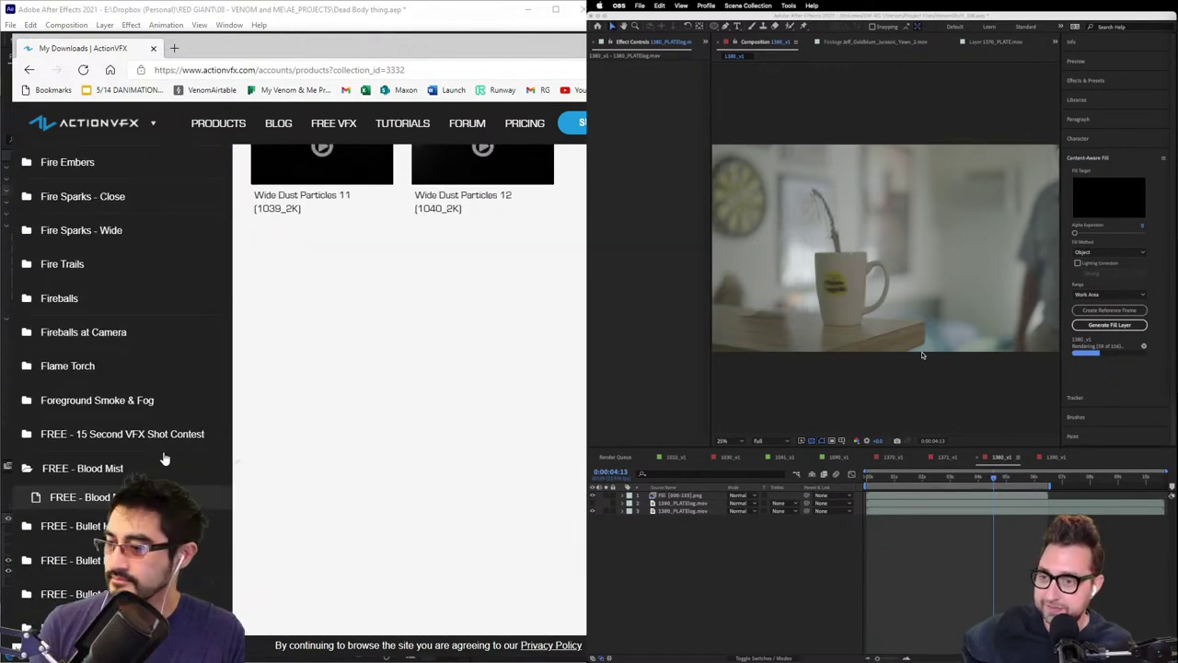
scroll(141, 442, down, 4)
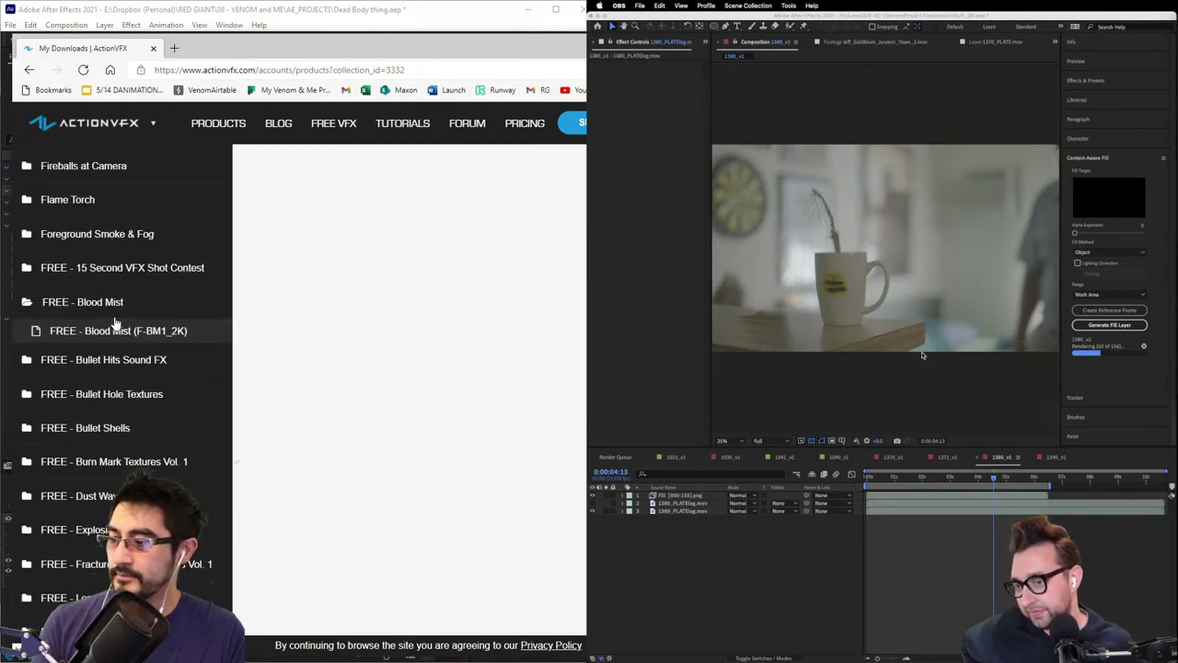
scroll(118, 319, down, 3)
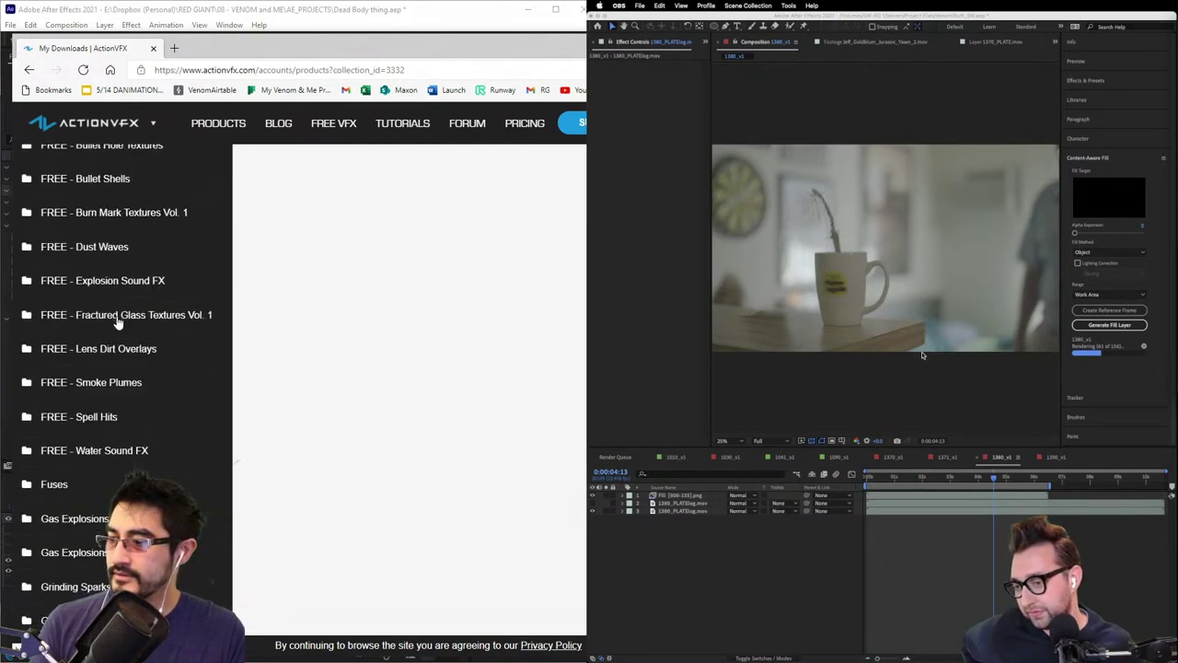
scroll(117, 322, up, 3)
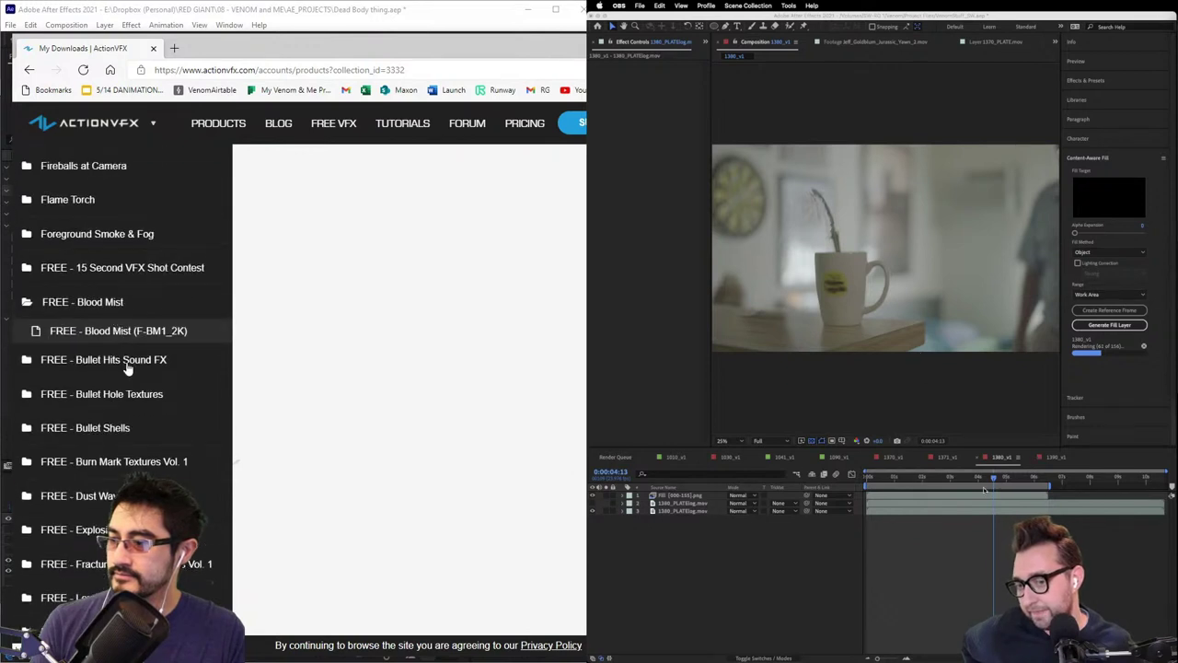
click(104, 310)
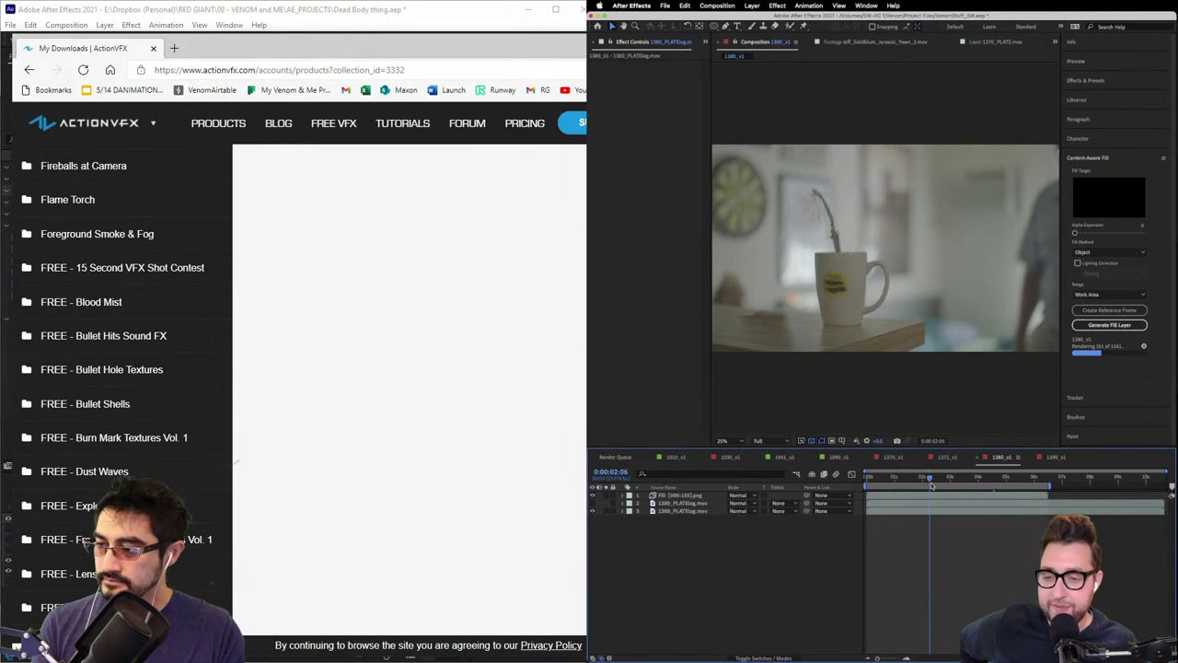
- Open the Blood Splatter (BGS1_2K) set to list its clips
scroll(118, 474, up, 2)
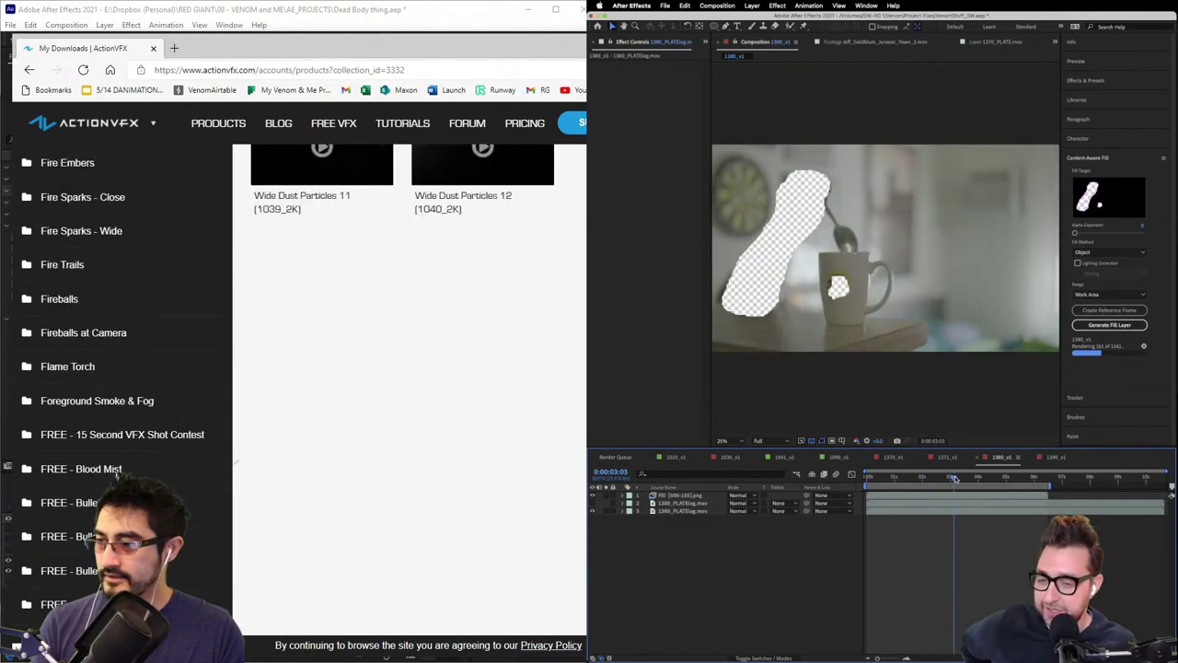
scroll(118, 474, up, 5)
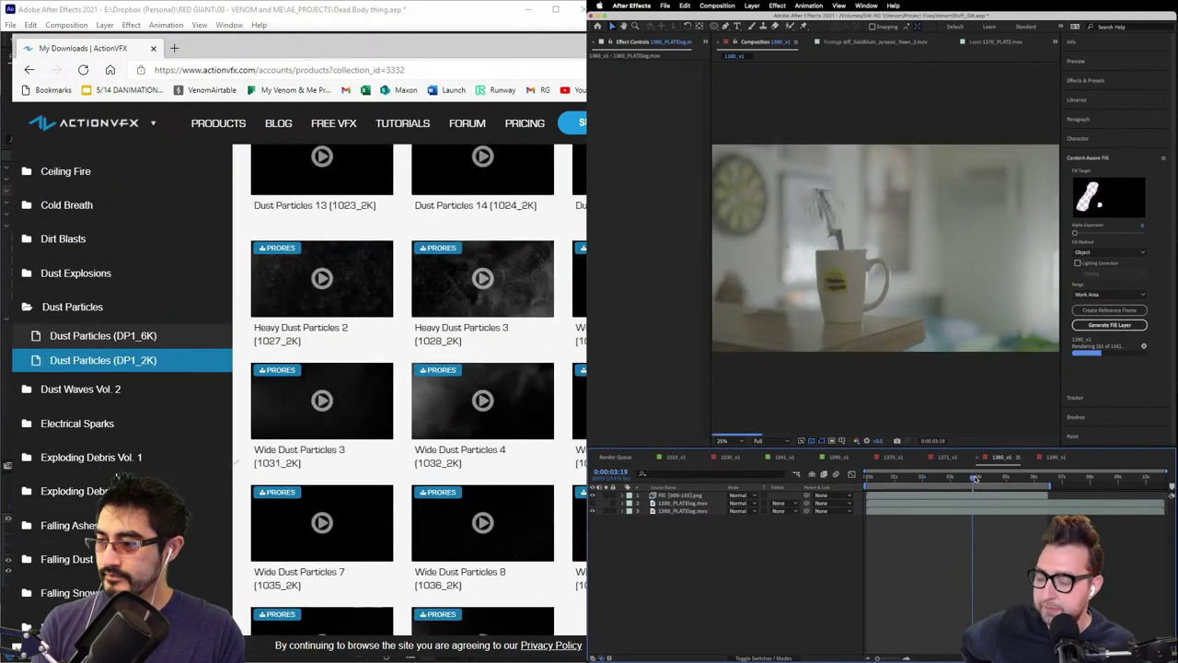
scroll(118, 476, up, 5)
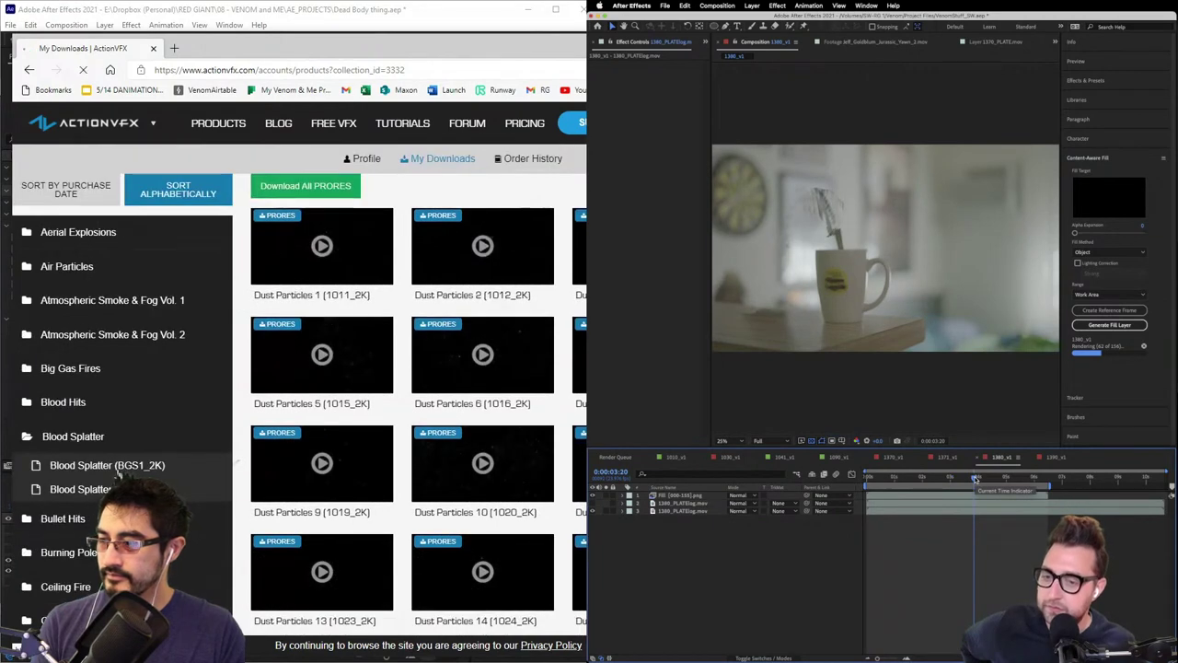
click(118, 467)
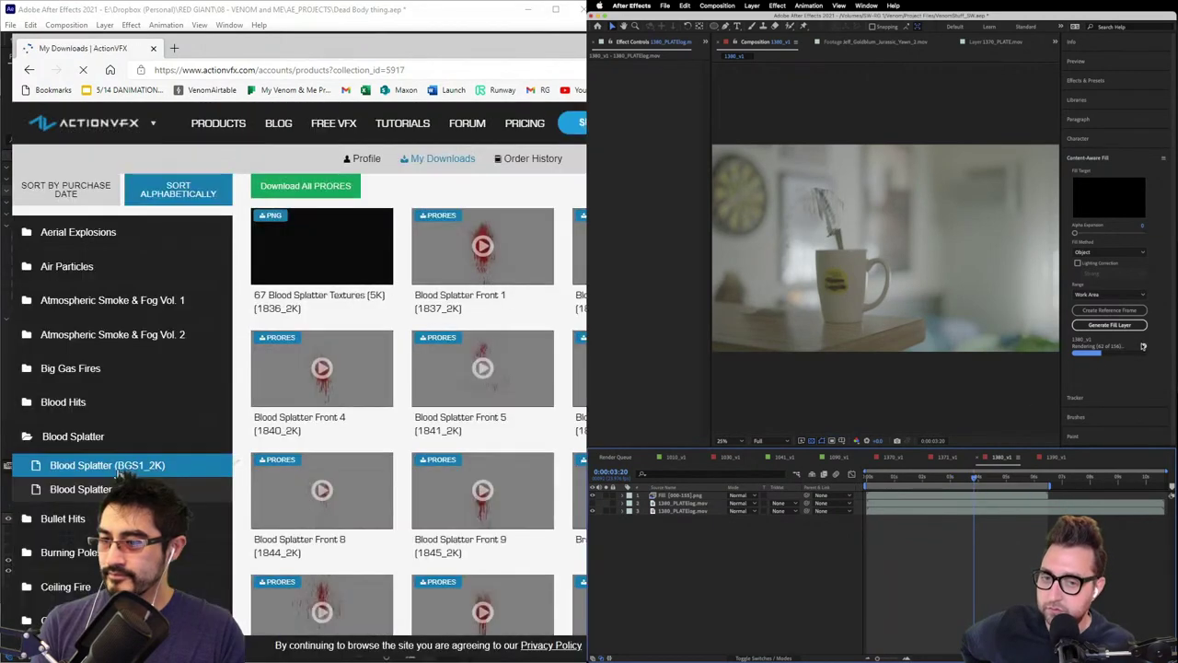
- Stop the running Content-Aware Fill on 1380_v1 and check the partial fill while looking through the Blood Splatter (BGS1_2K) clips
click(1143, 347)
scroll(117, 474, down, 1)
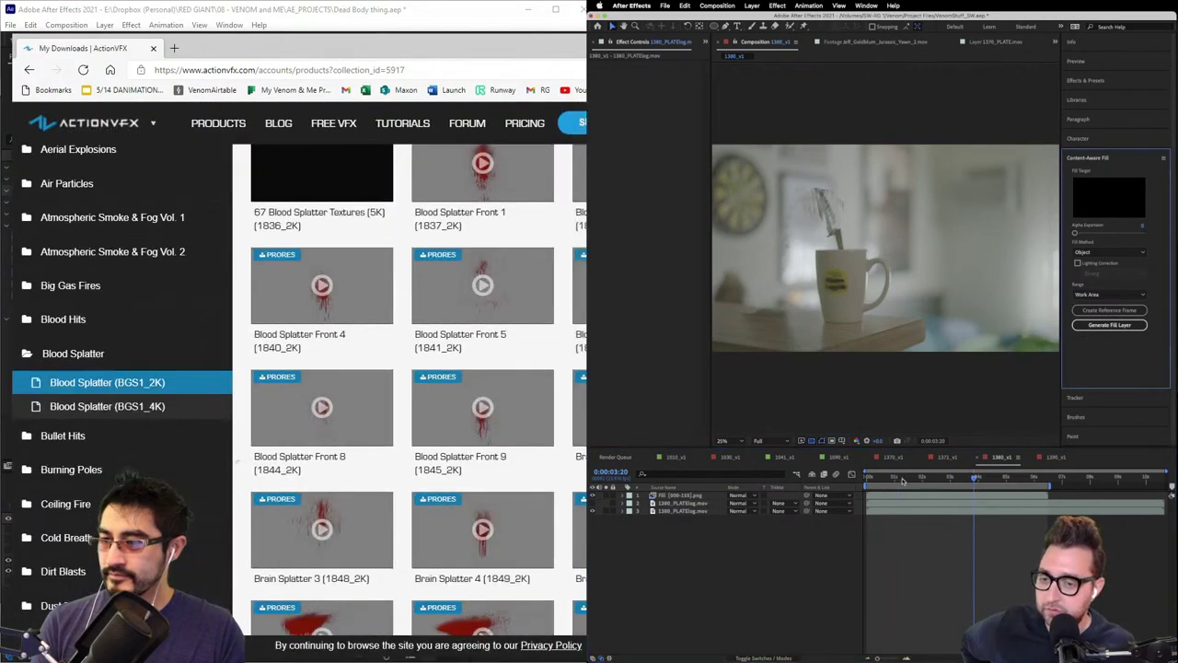
drag(903, 479, 863, 481)
mouse_move(449, 449)
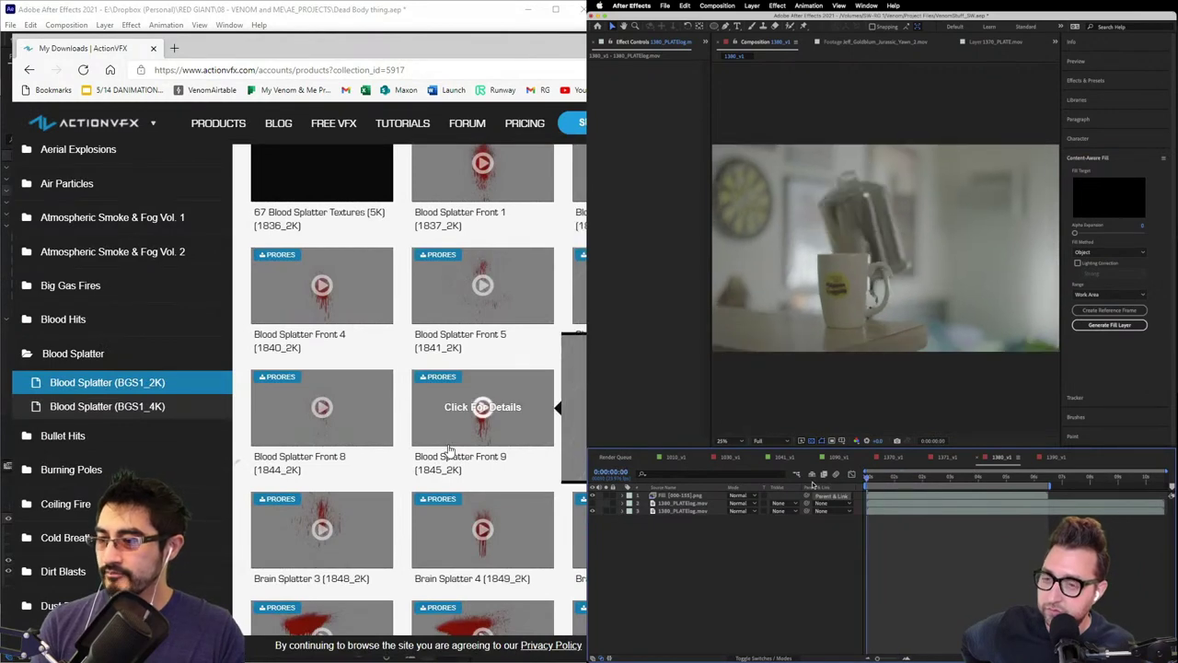
scroll(449, 449, down, 3)
click(946, 478)
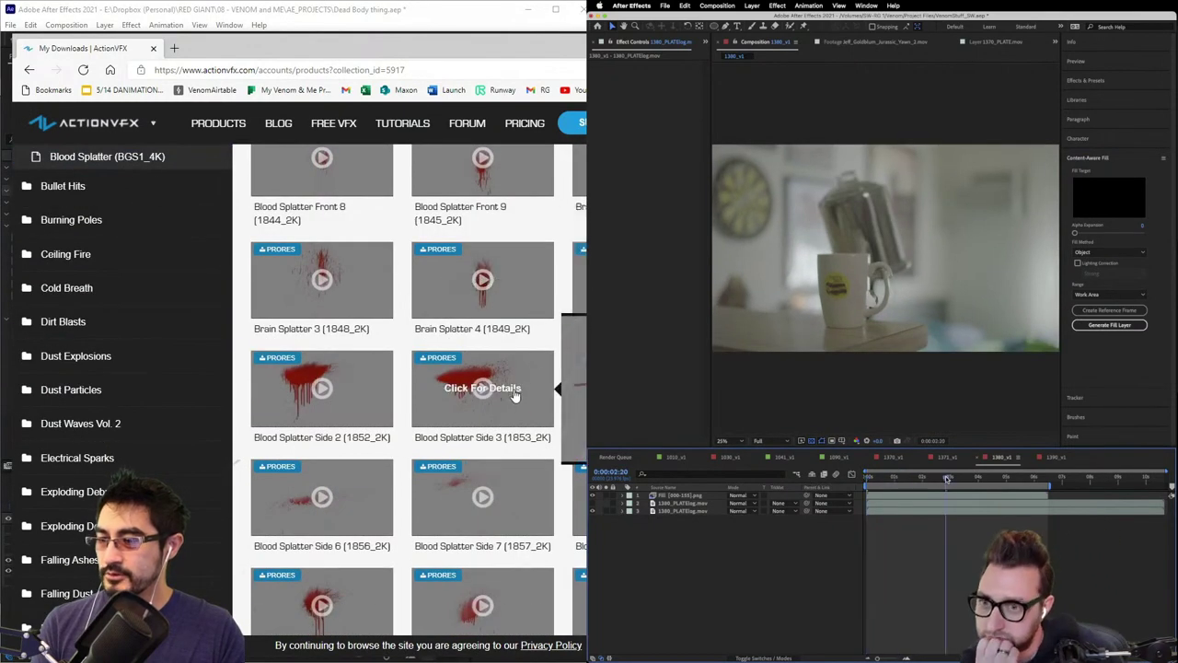
scroll(518, 444, down, 2)
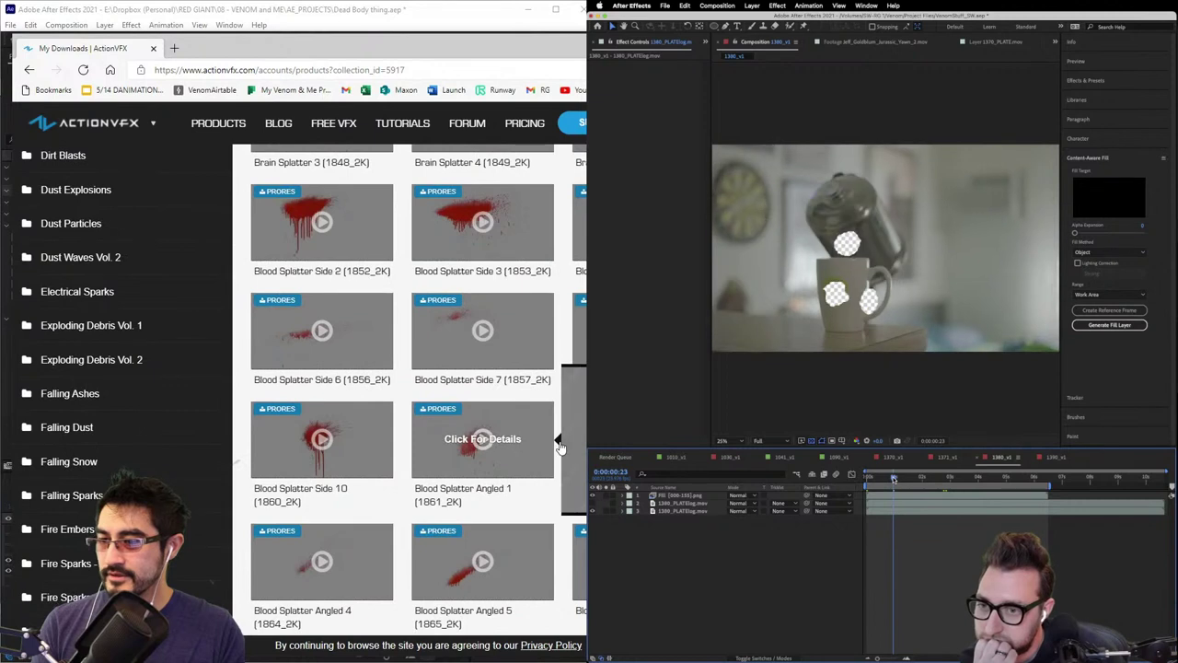
- Return 1380_v1 to its first frame, undo the generated fill layer, select the top plate layer and show the project's item list
drag(894, 478, 864, 479)
key(super+z)
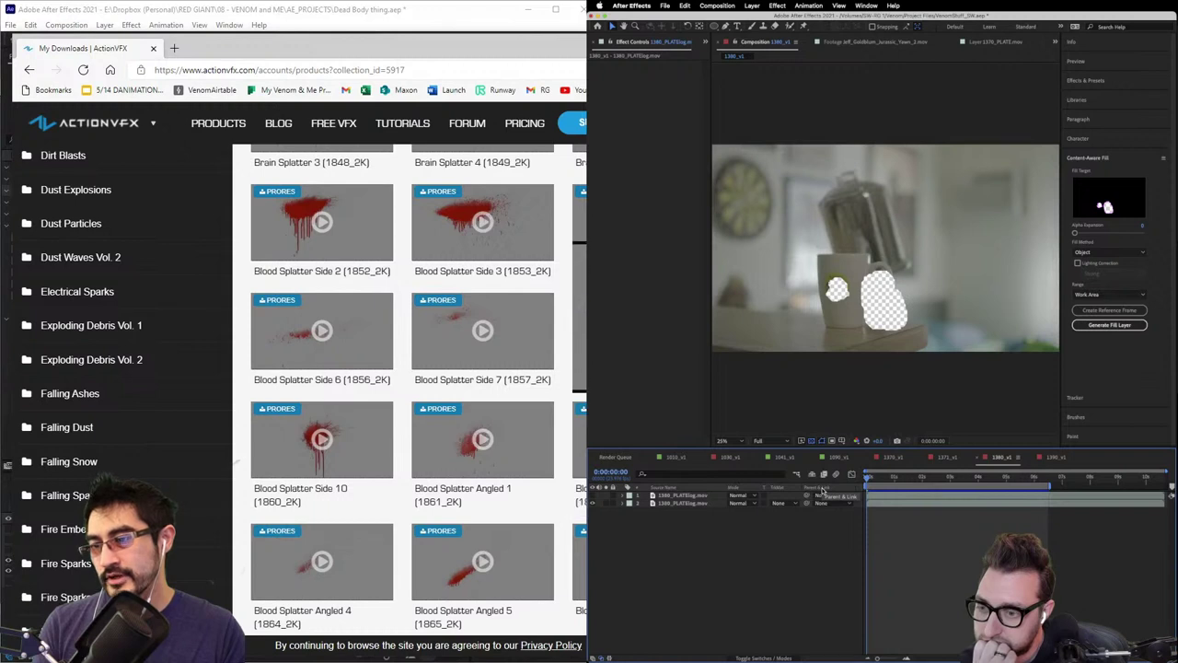
click(686, 497)
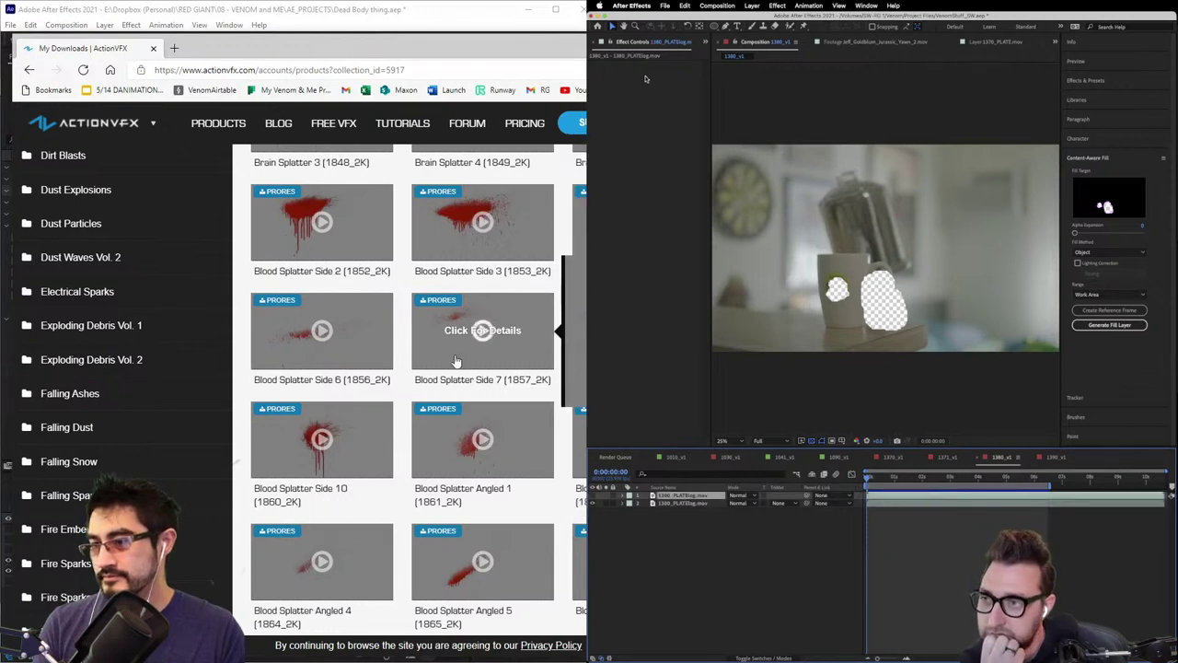
mouse_move(365, 363)
click(631, 44)
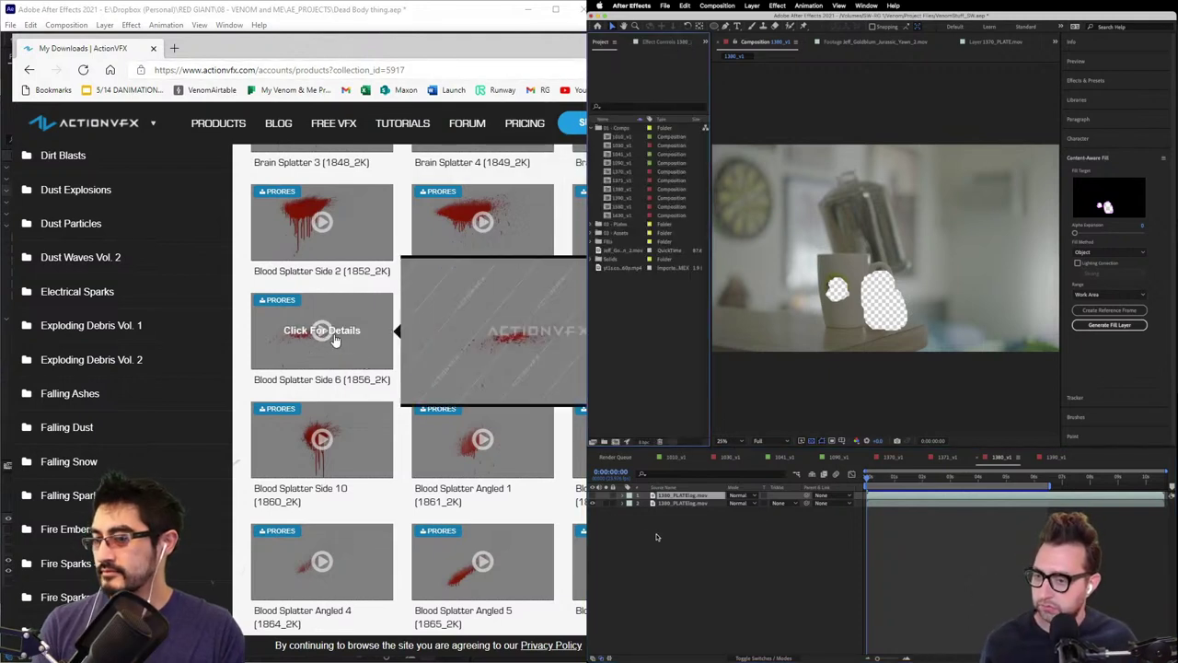
- Open the Blood Splatter Side 6 clip's details, start its download, and make the top plate layer in 1380_v1 visible
click(335, 339)
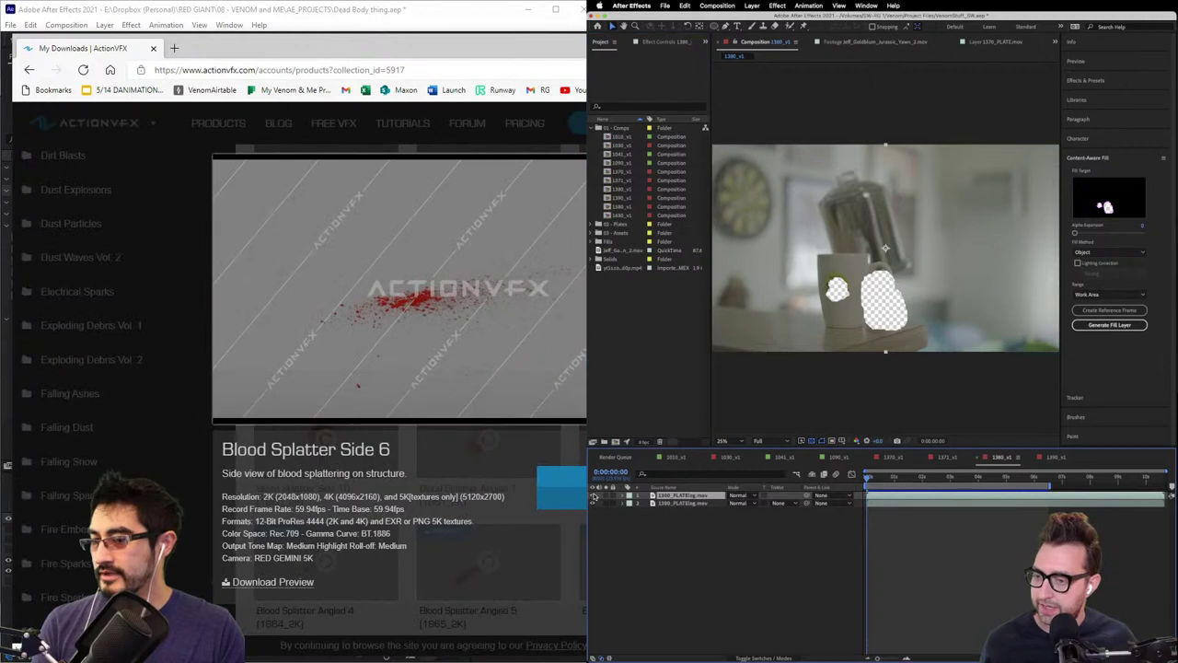
click(593, 496)
click(562, 487)
mouse_move(889, 480)
mouse_down()
mouse_move(905, 480)
mouse_move(866, 480)
mouse_up()
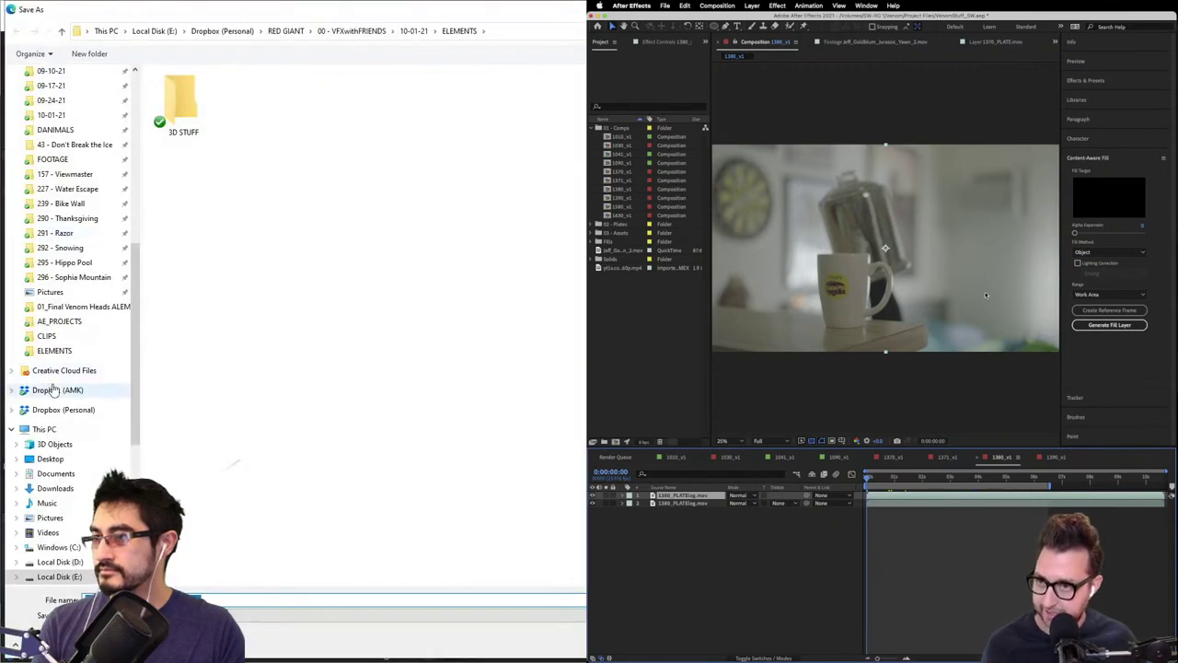
- Save the Blood Splatter Side 6 download in the VENOM project's STOCK_FOOTAGE folder
click(56, 350)
click(269, 31)
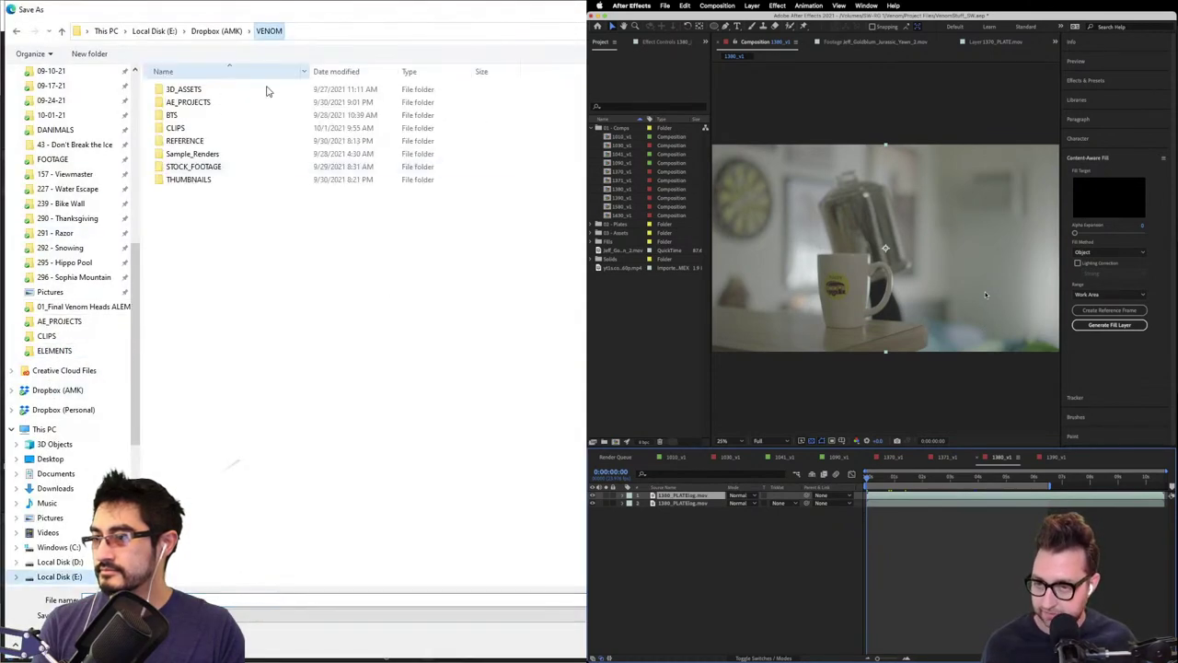
double_click(219, 169)
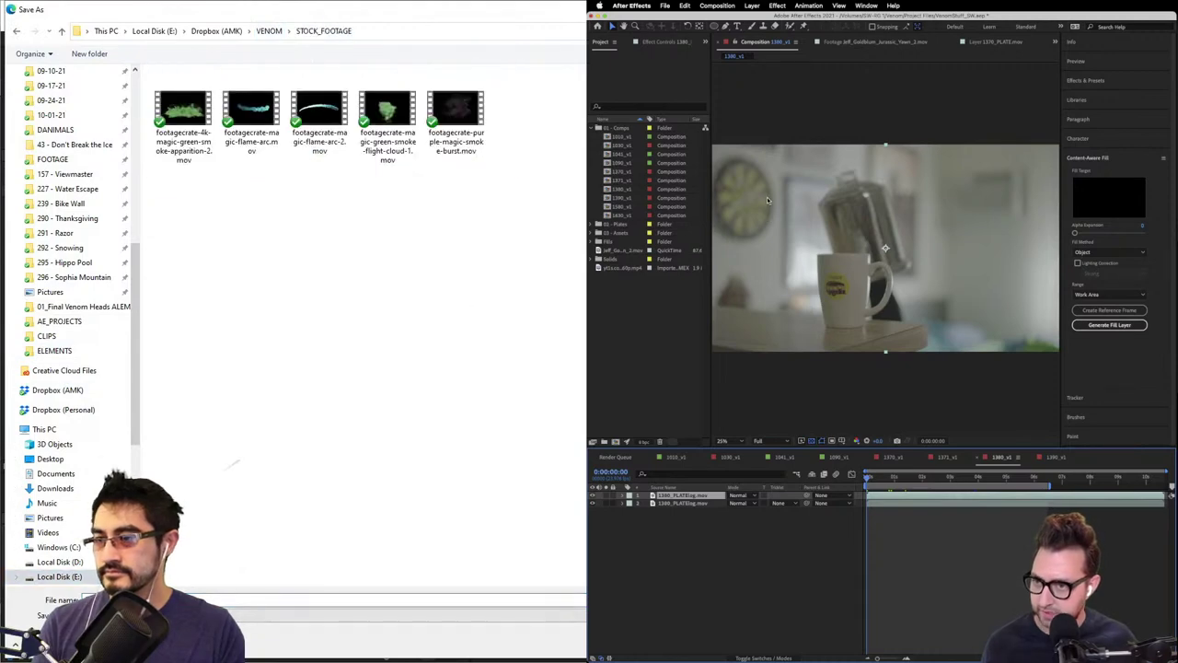
key(Return)
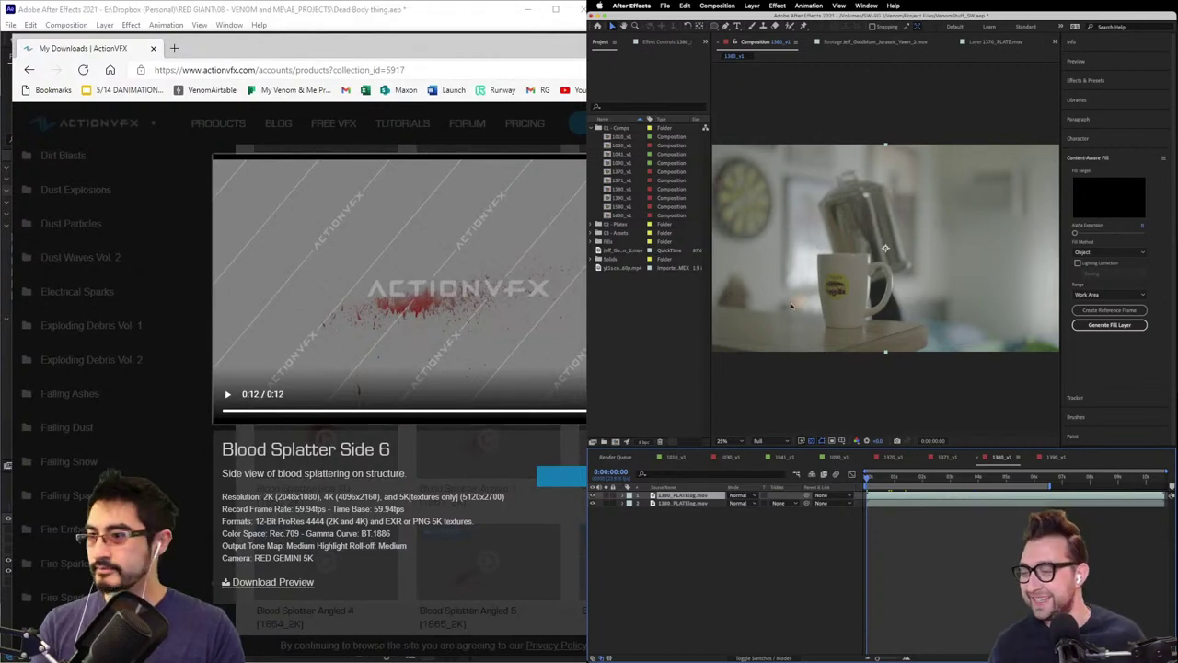
- Switch to After Effects, select the 05_STOCK project folder and browse to VENOM > STOCK_FOOTAGE in a file import
key(alt+Tab)
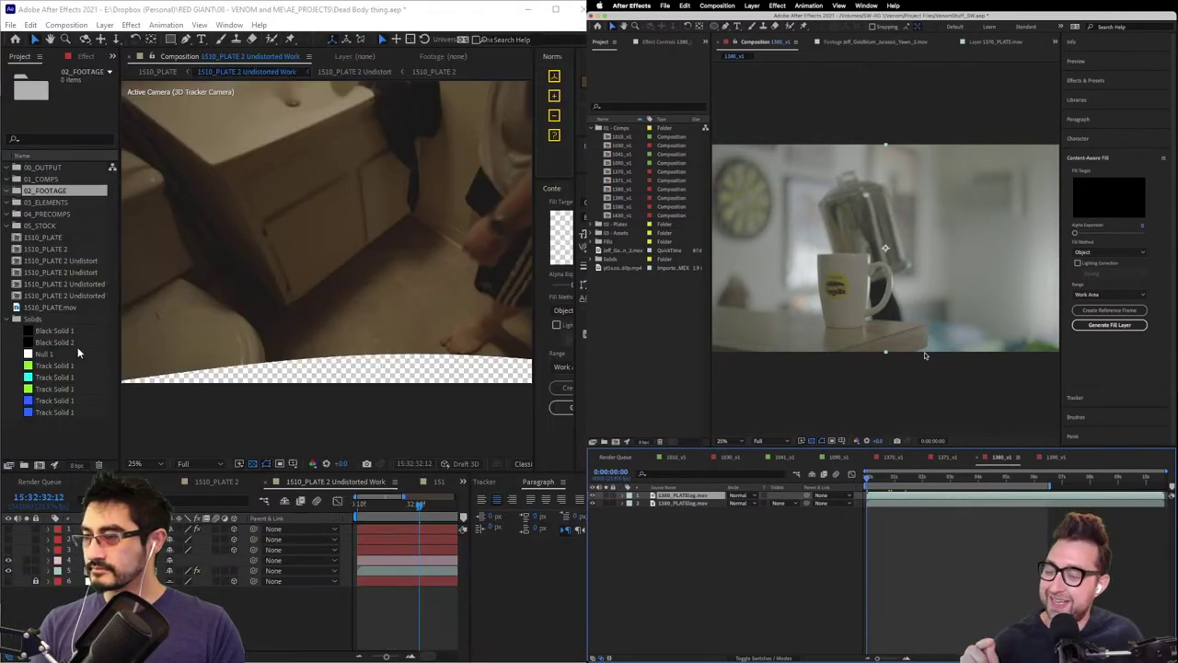
click(58, 213)
click(62, 225)
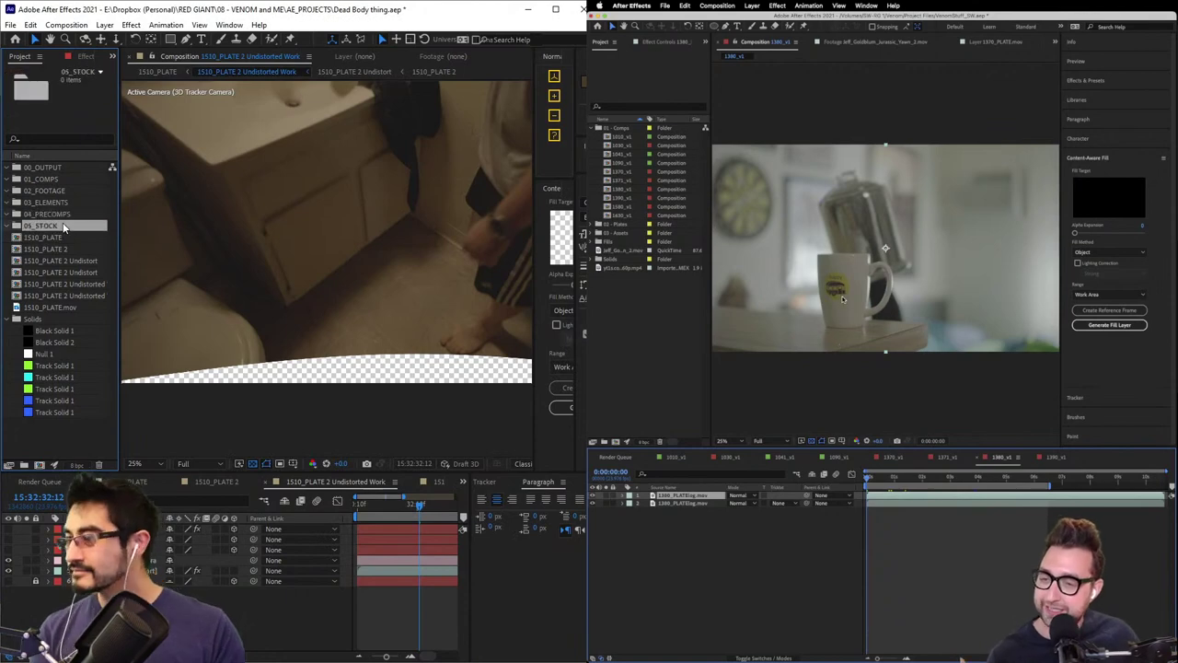
key(ctrl+i)
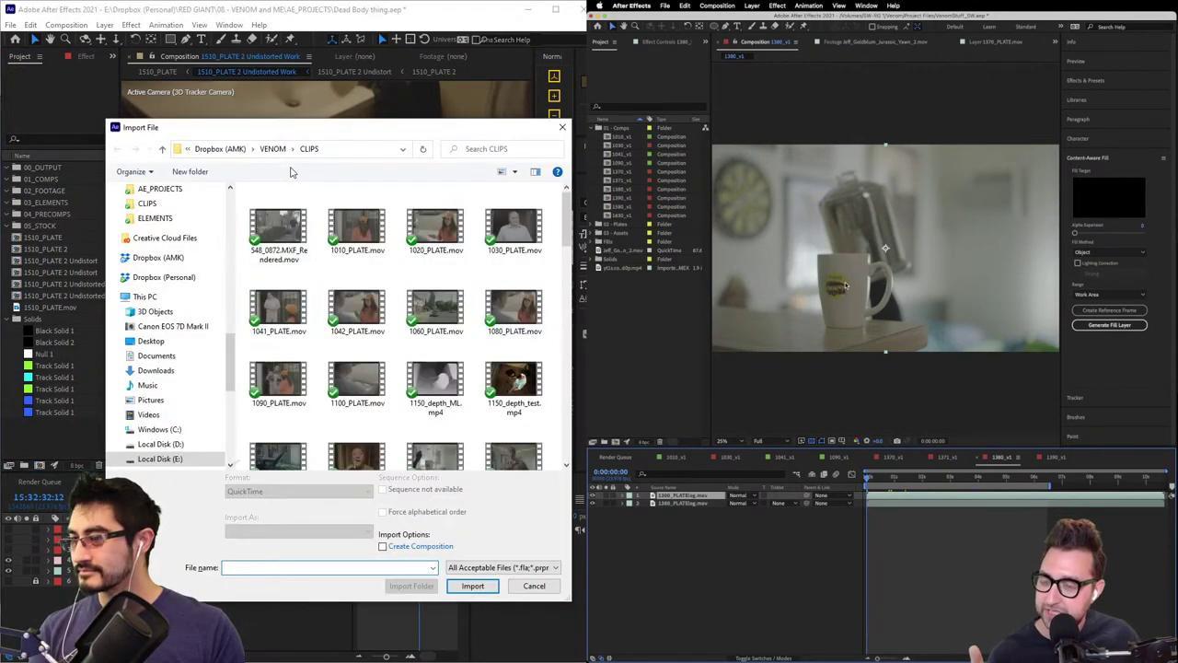
scroll(295, 194, down, 10)
click(262, 150)
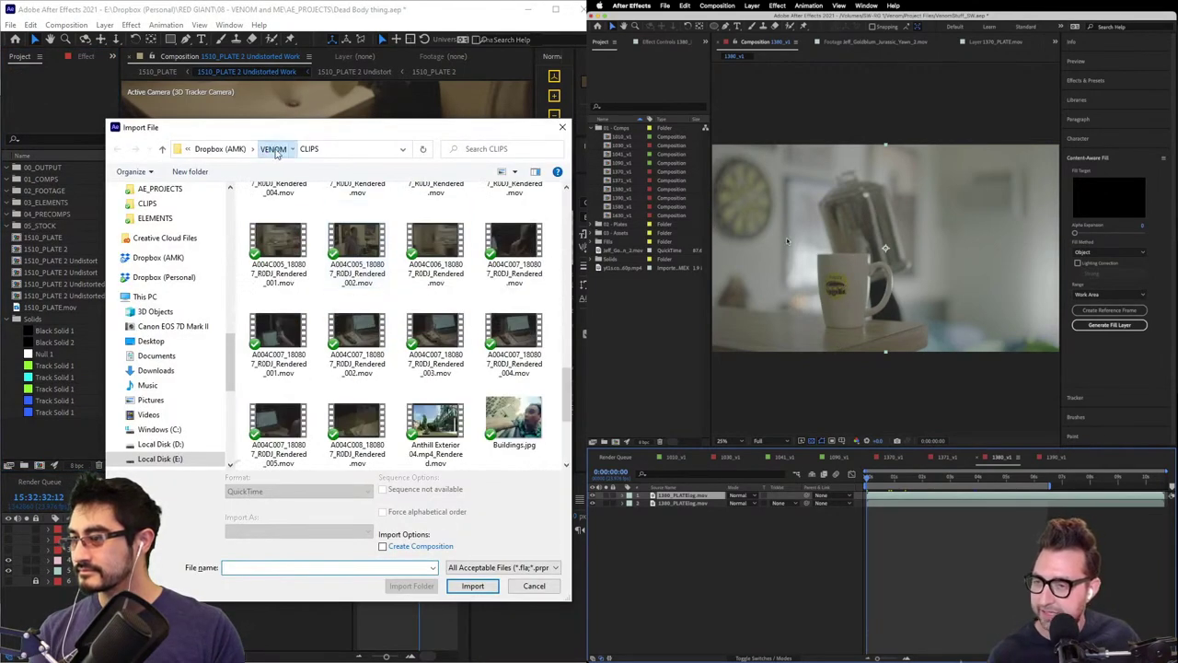
double_click(279, 297)
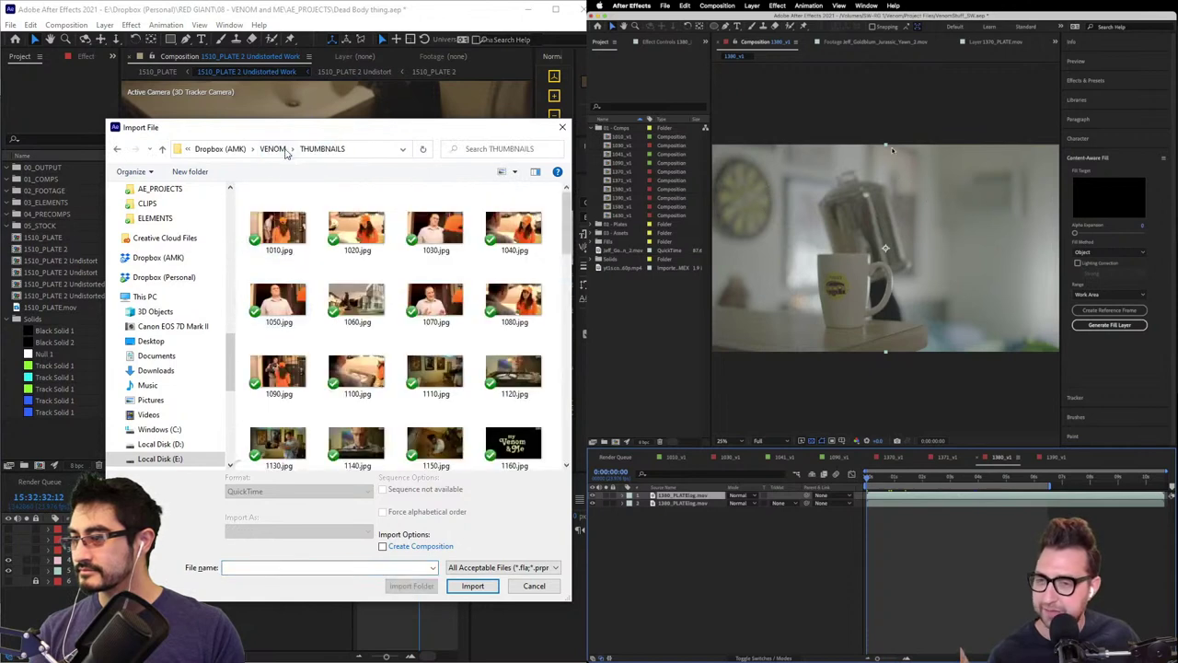
click(309, 148)
double_click(286, 284)
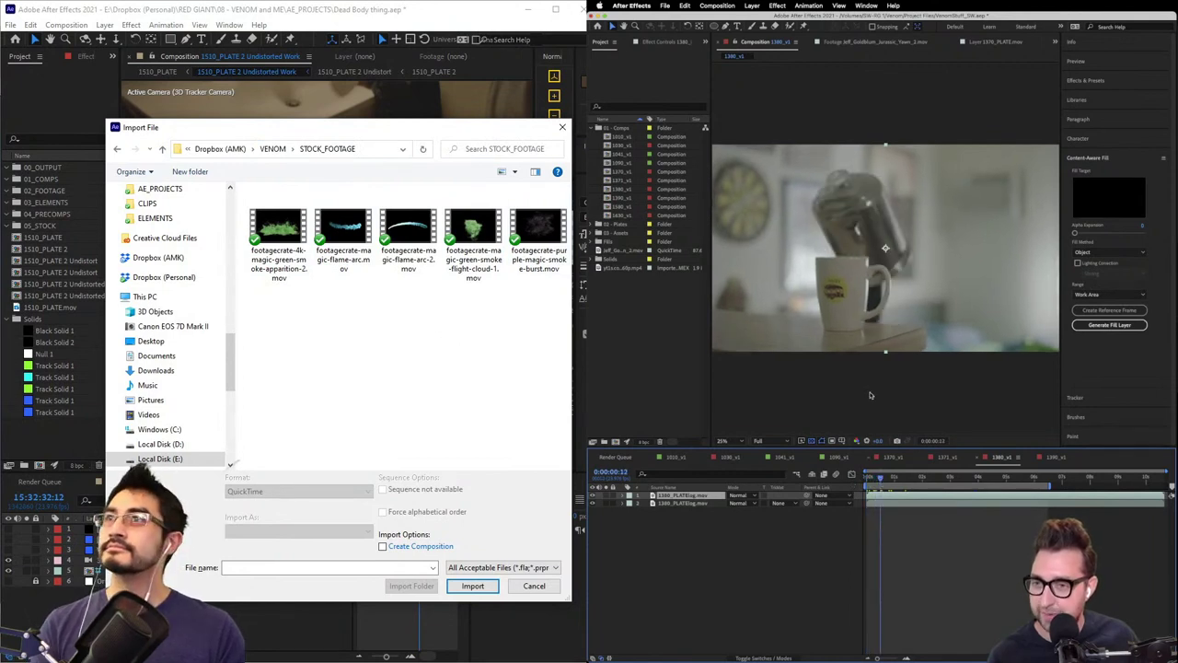
- Return the 1380_v1 composition to its first frame and enlarge the browser window with the FREE - Blood Textures page
click(855, 204)
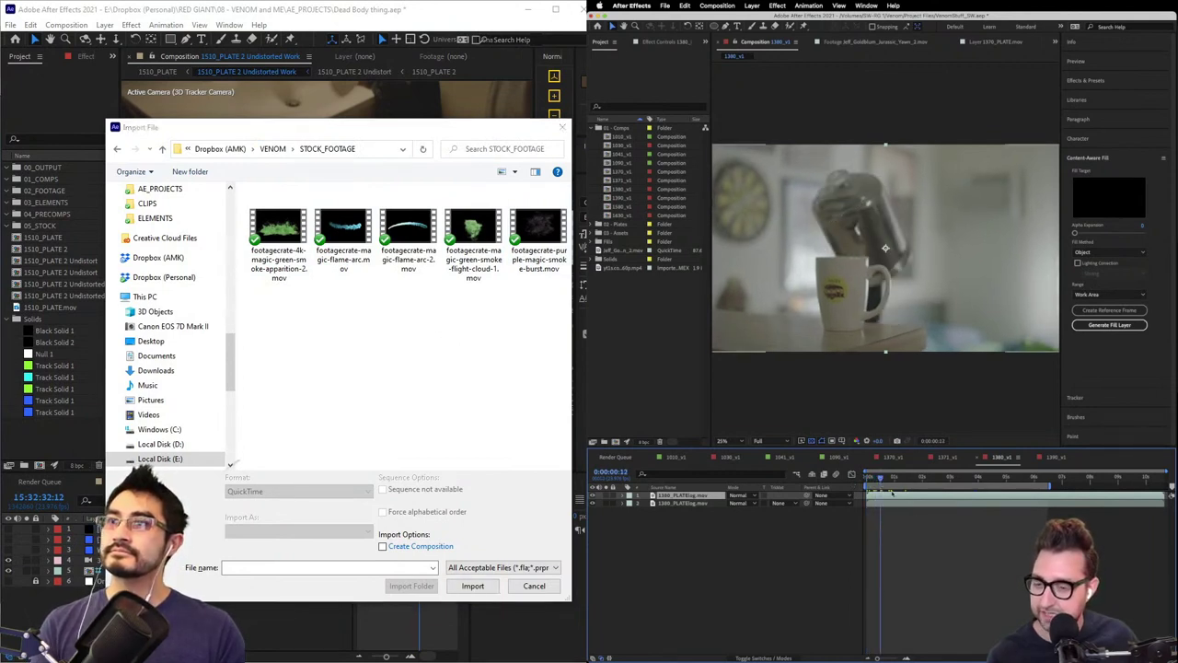
mouse_move(882, 479)
mouse_down()
mouse_move(871, 479)
mouse_move(909, 480)
mouse_move(868, 478)
mouse_up()
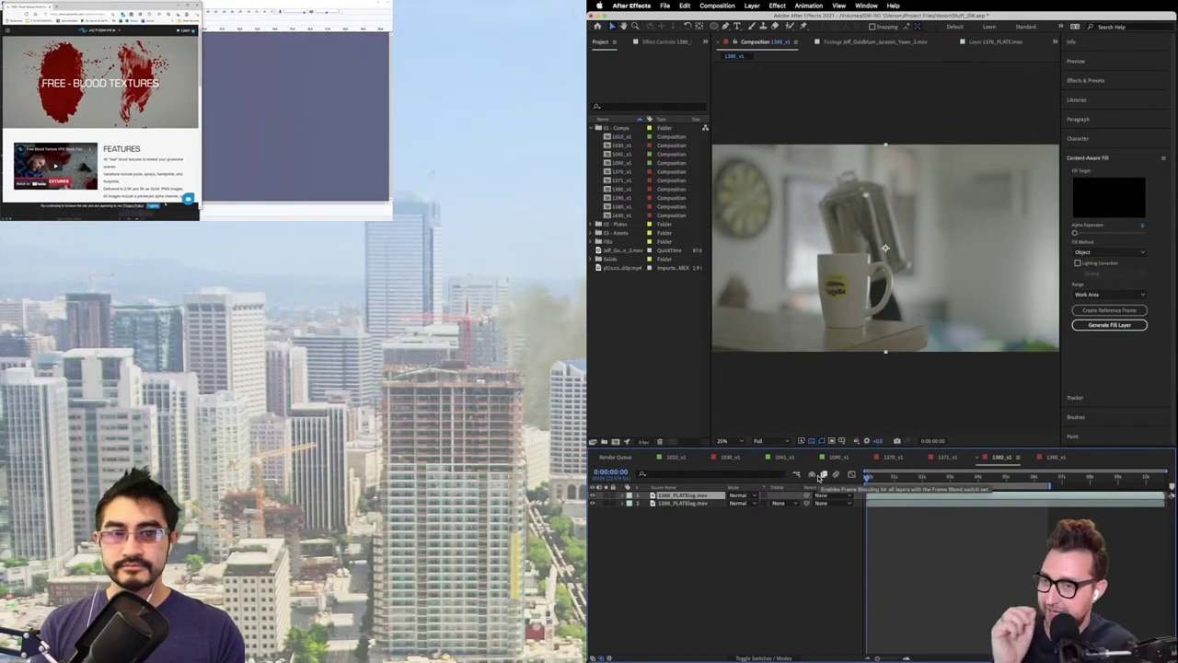
key(super+Up)
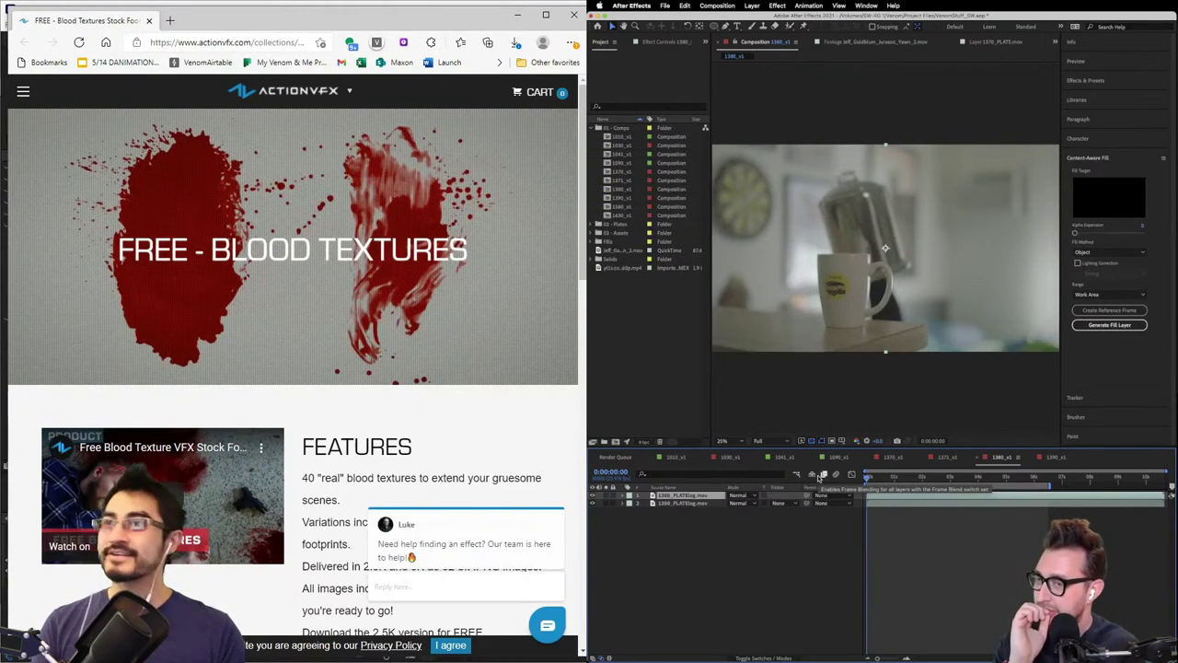
click(819, 477)
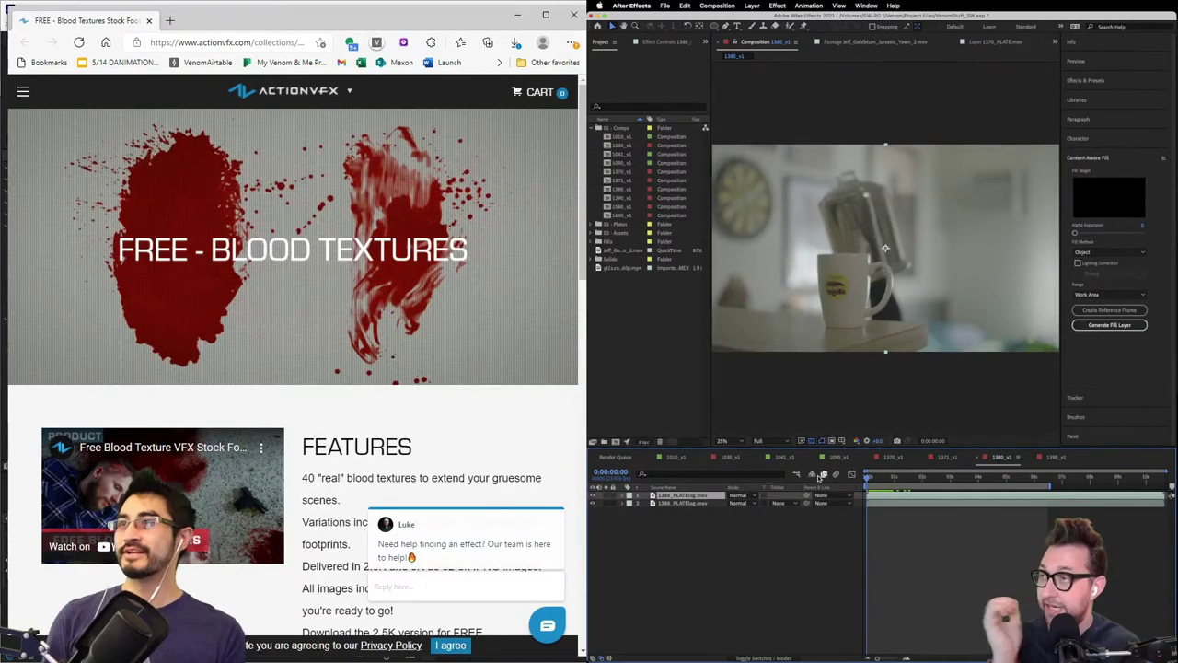
- Look through the FREE - Blood Textures features and related collections, and preview the 40 Blood Textures item
scroll(390, 359, down, 5)
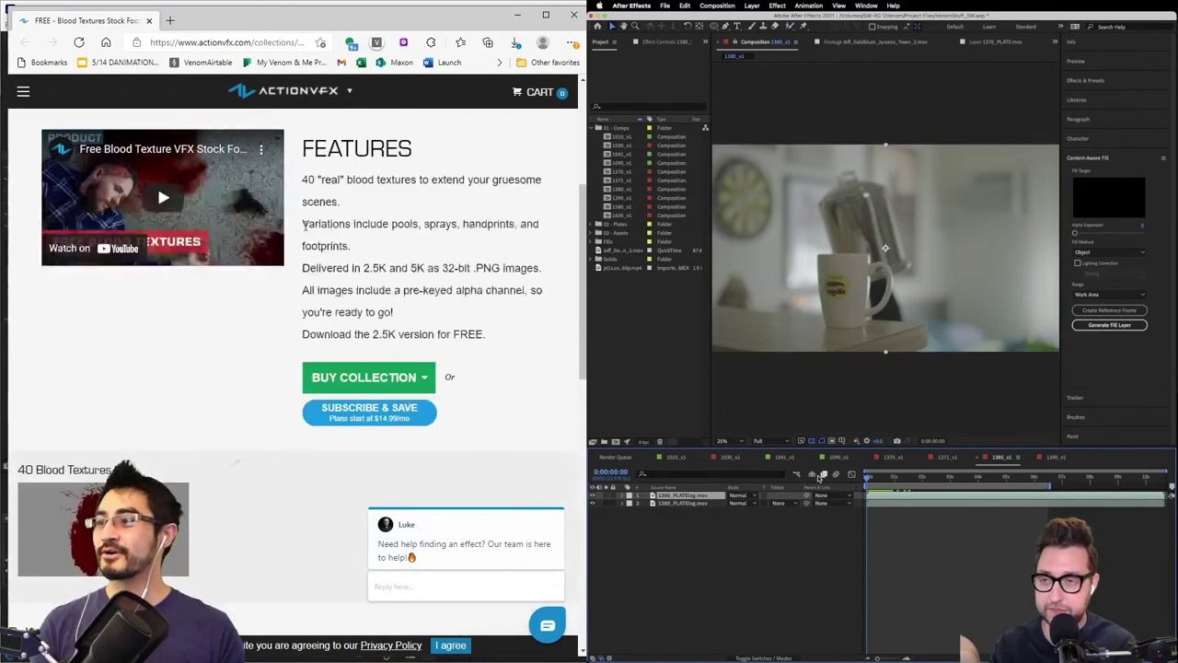
mouse_move(326, 247)
scroll(326, 276, down, 6)
scroll(340, 429, up, 3)
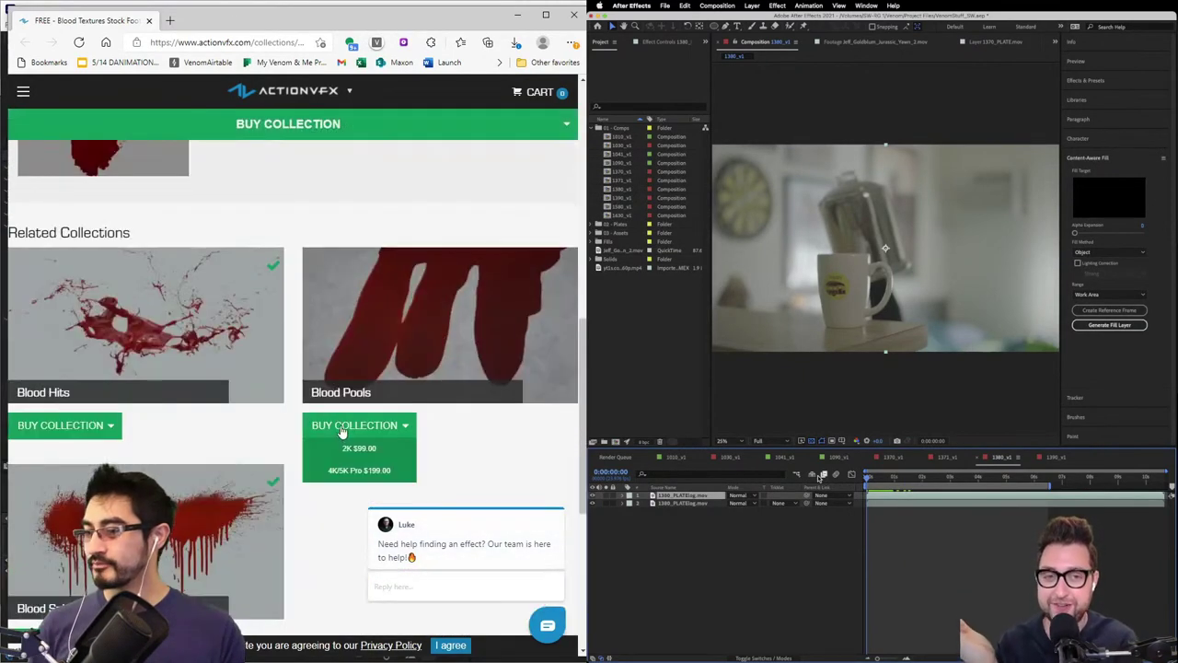
mouse_move(188, 342)
mouse_move(190, 529)
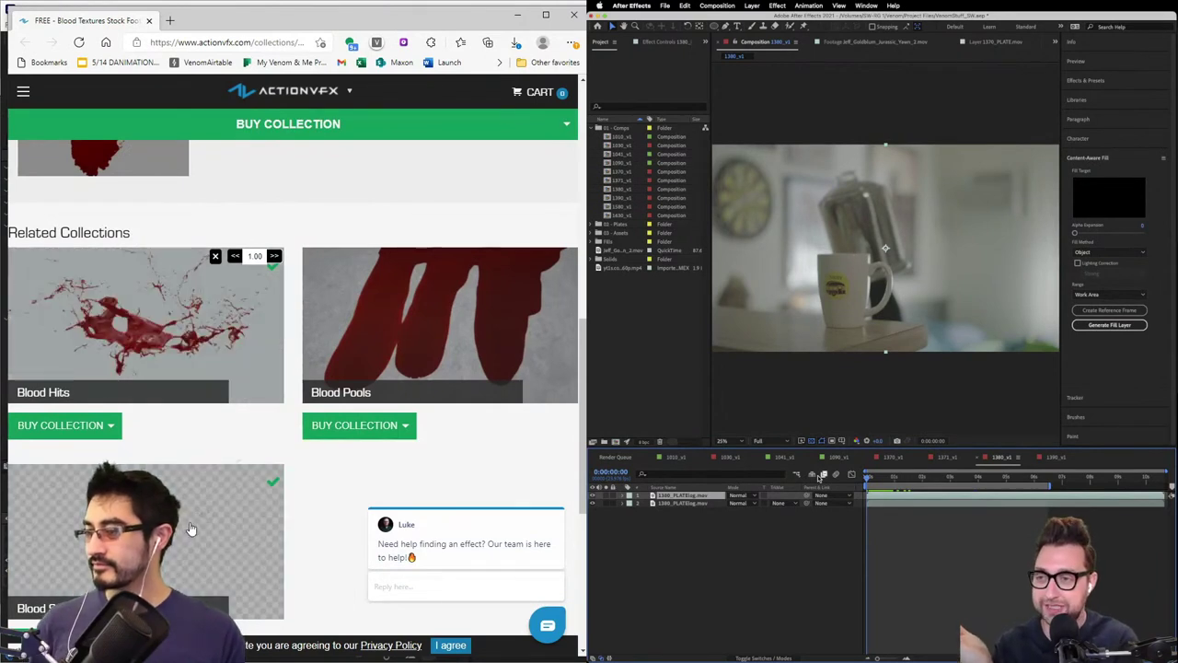
scroll(211, 297, up, 2)
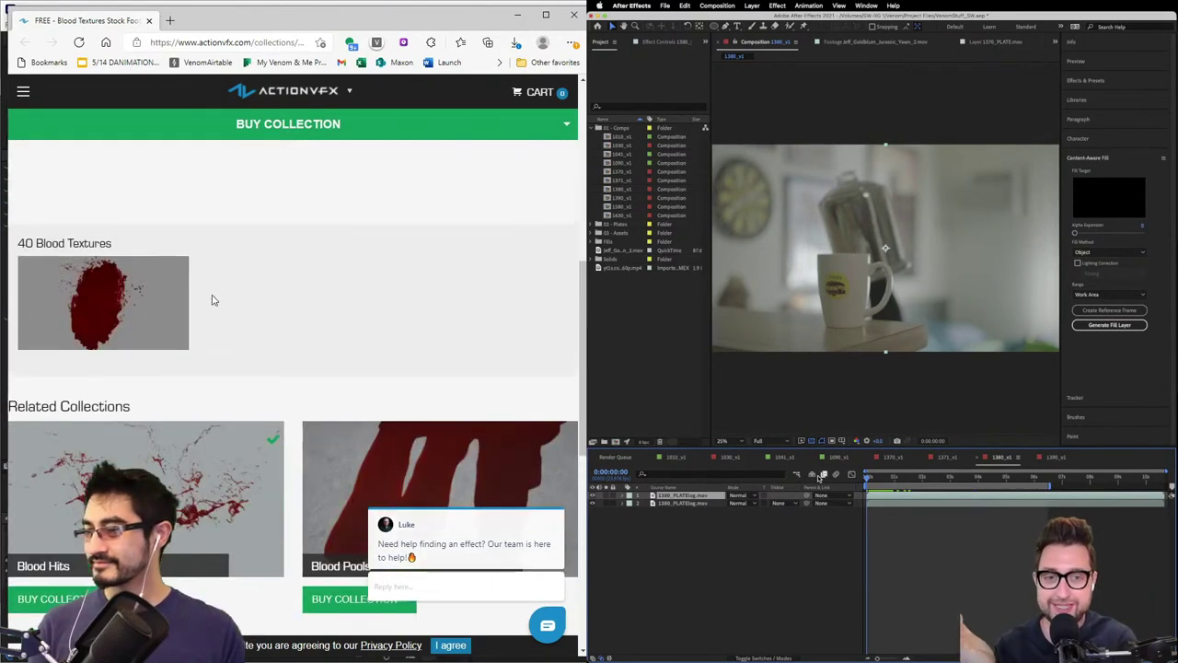
click(107, 307)
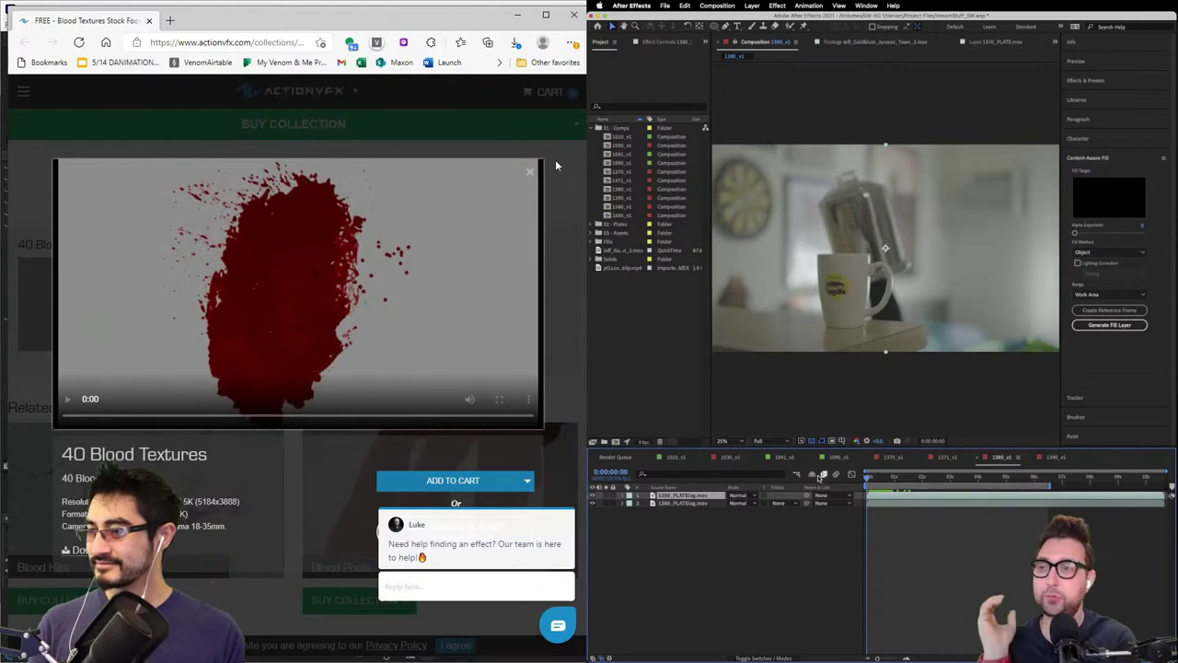
click(529, 175)
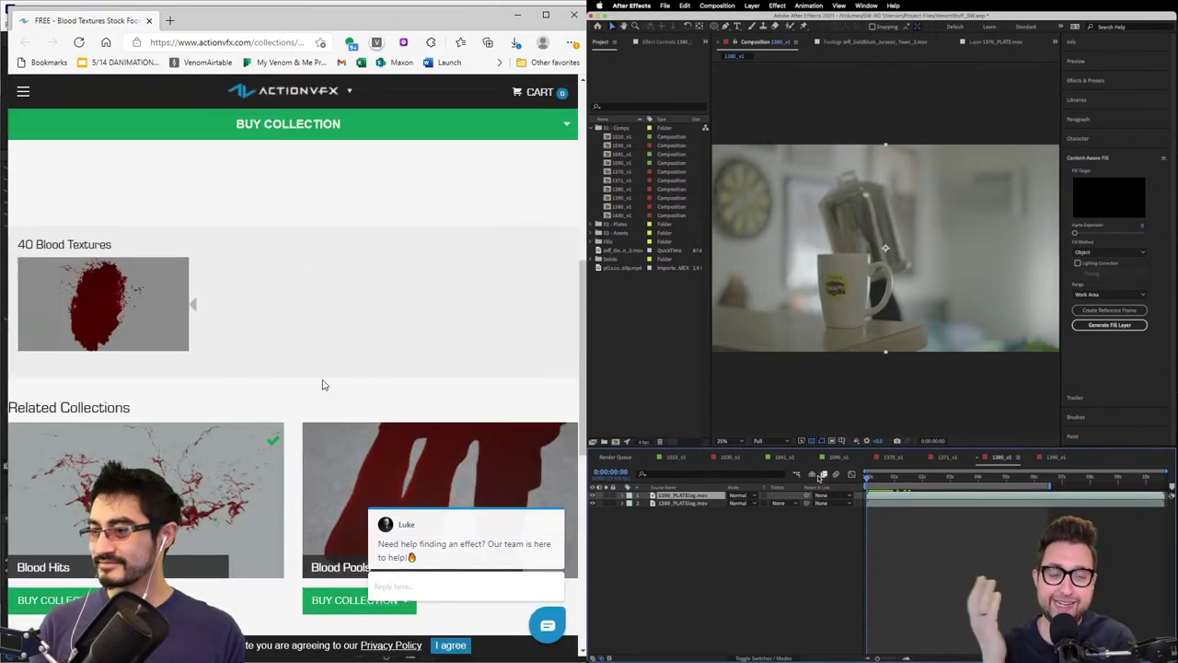
- Compare the related Blood Pools, Blood Hits and Blood Splatter collections, and view the 40 Blood Textures details again
scroll(340, 387, down, 3)
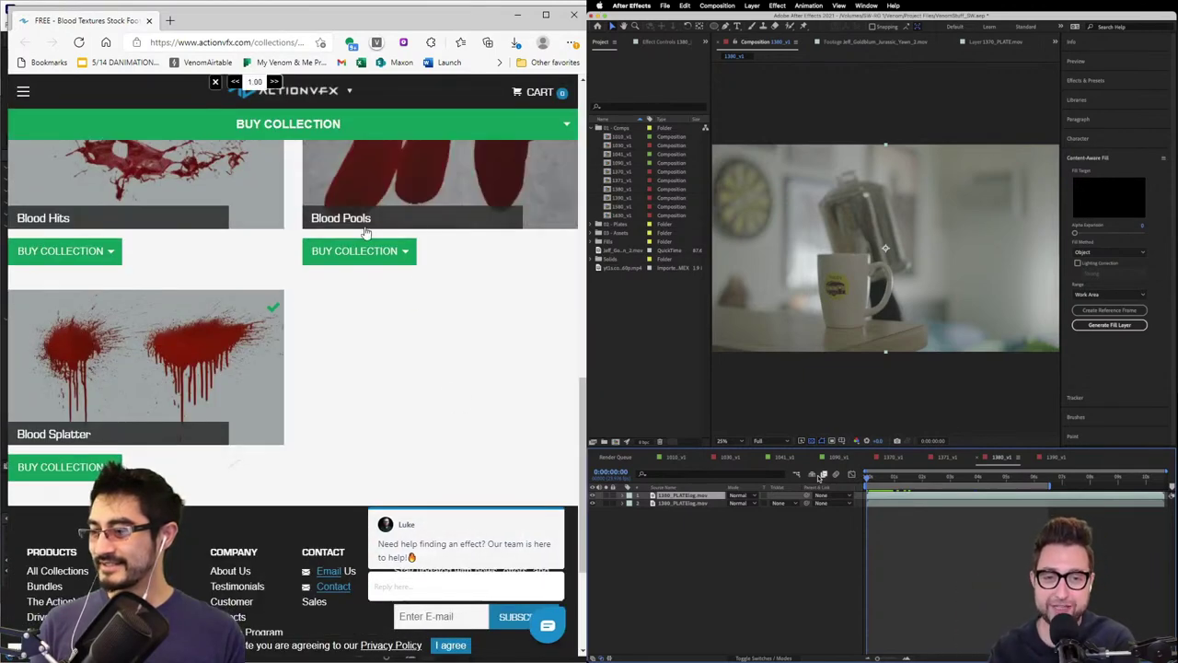
mouse_move(350, 263)
scroll(350, 267, up, 1)
scroll(350, 267, up, 3)
mouse_move(47, 399)
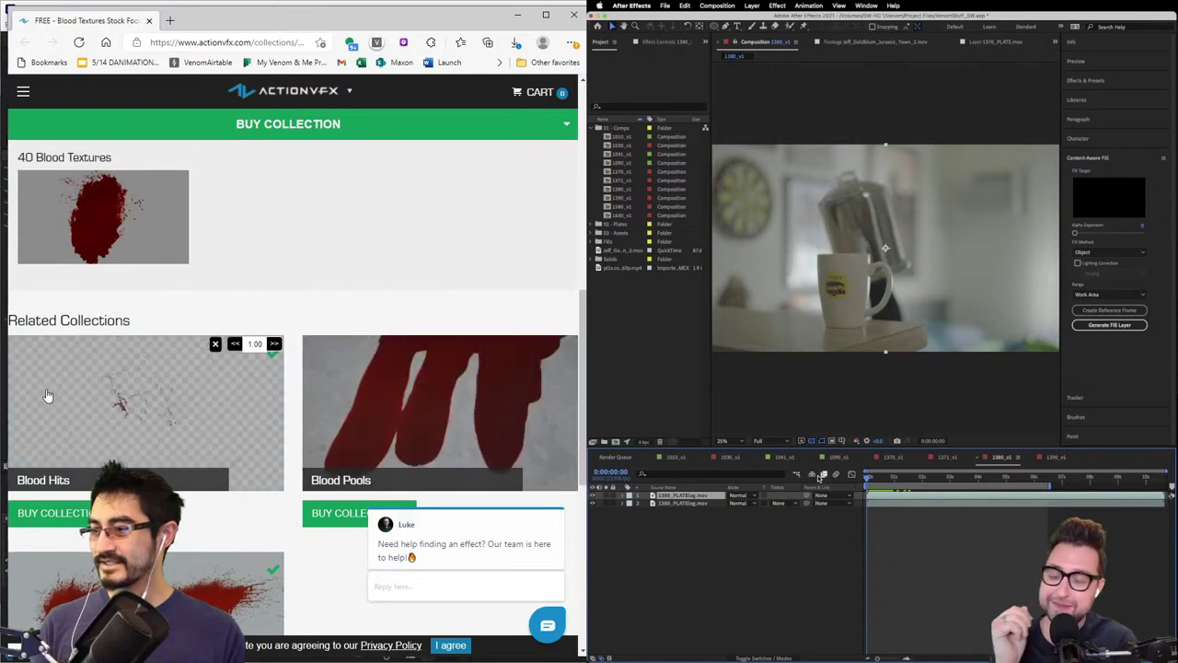
scroll(124, 434, down, 4)
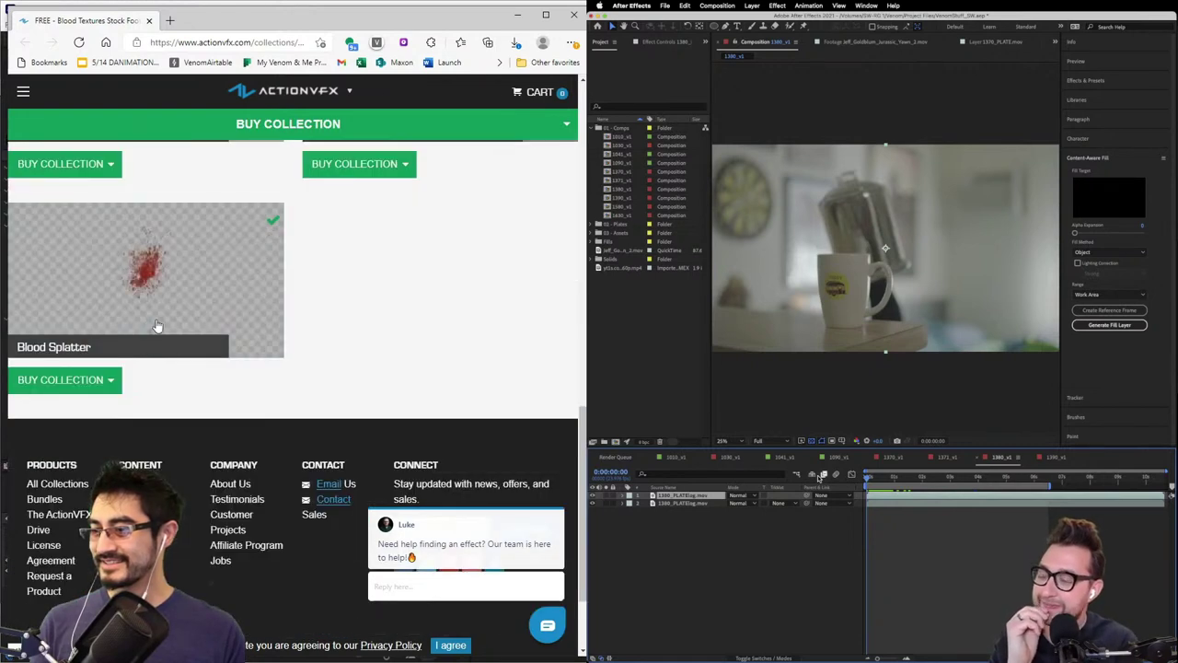
mouse_move(86, 389)
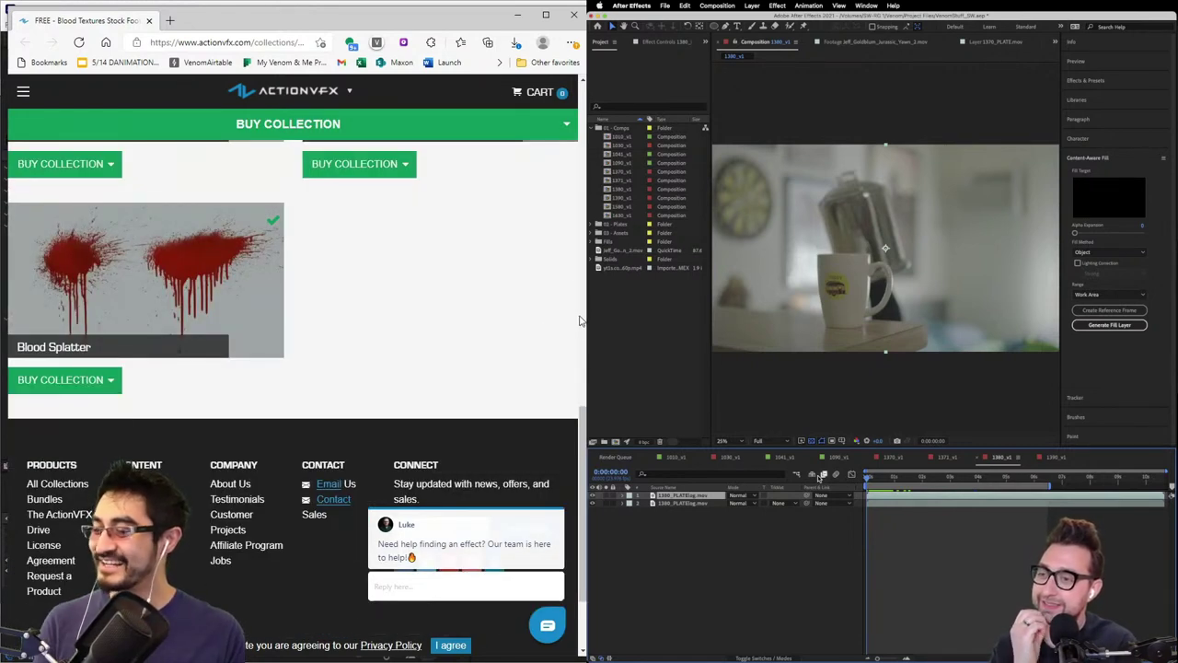
scroll(448, 337, up, 5)
mouse_move(57, 288)
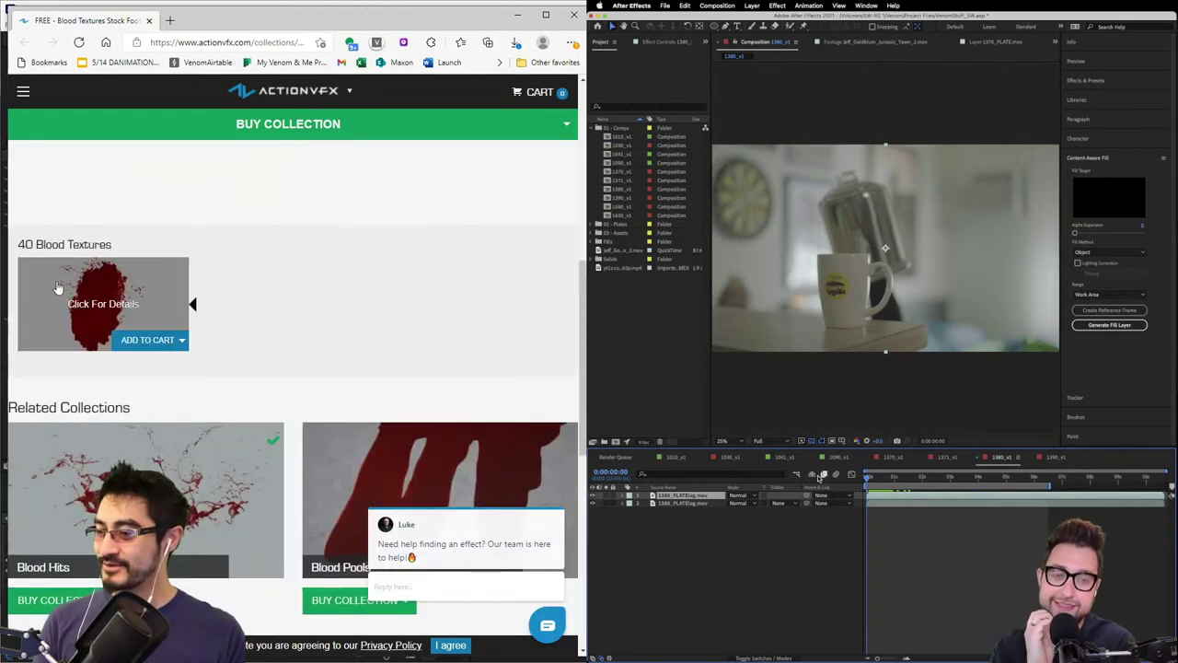
click(81, 306)
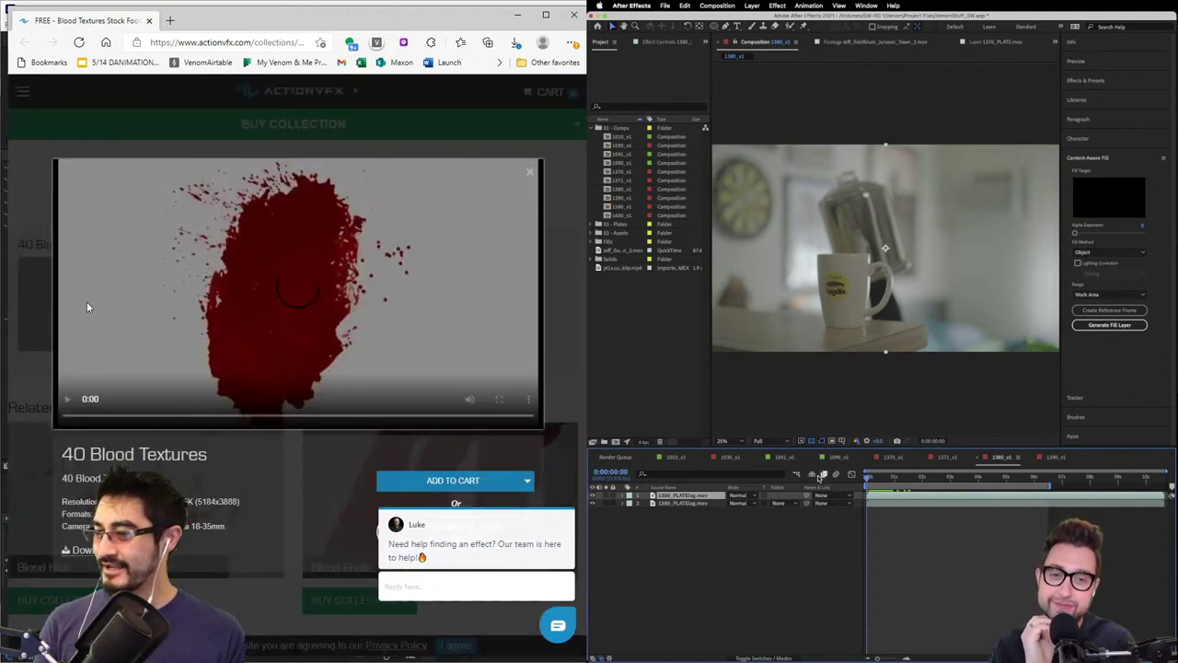
click(529, 172)
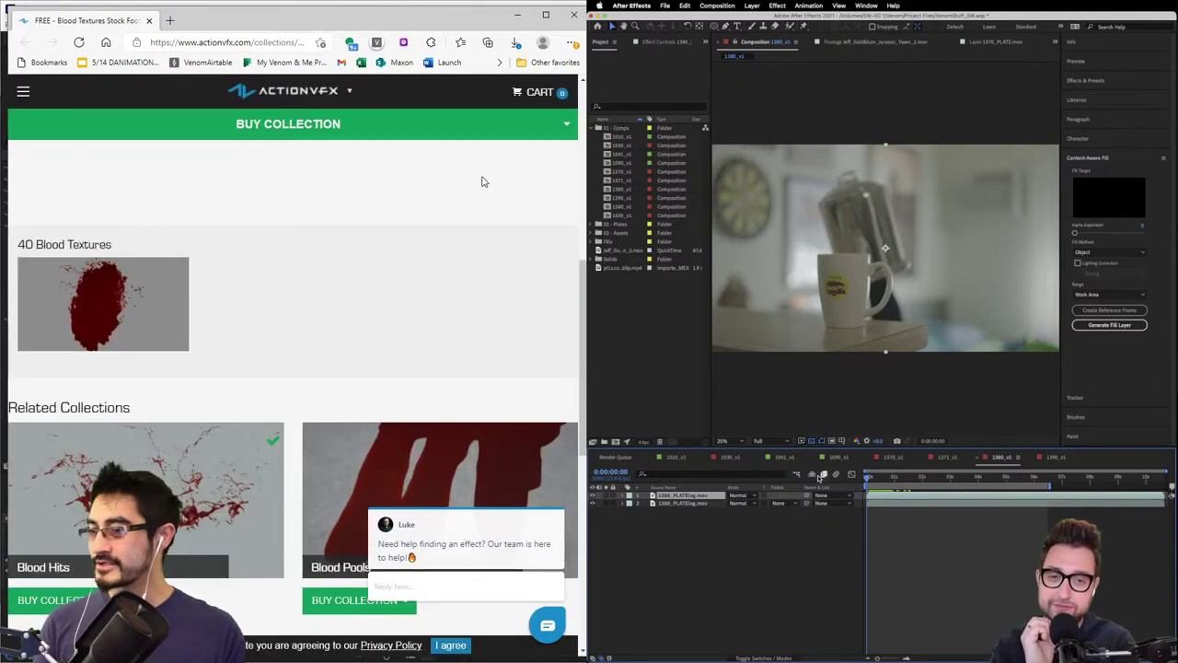
- Switch back to After Effects, import Blood_Splatter_Side_6_1856_2K.mov from STOCK_FOOTAGE into 05_STOCK, and widen the project list
scroll(481, 181, down, 1)
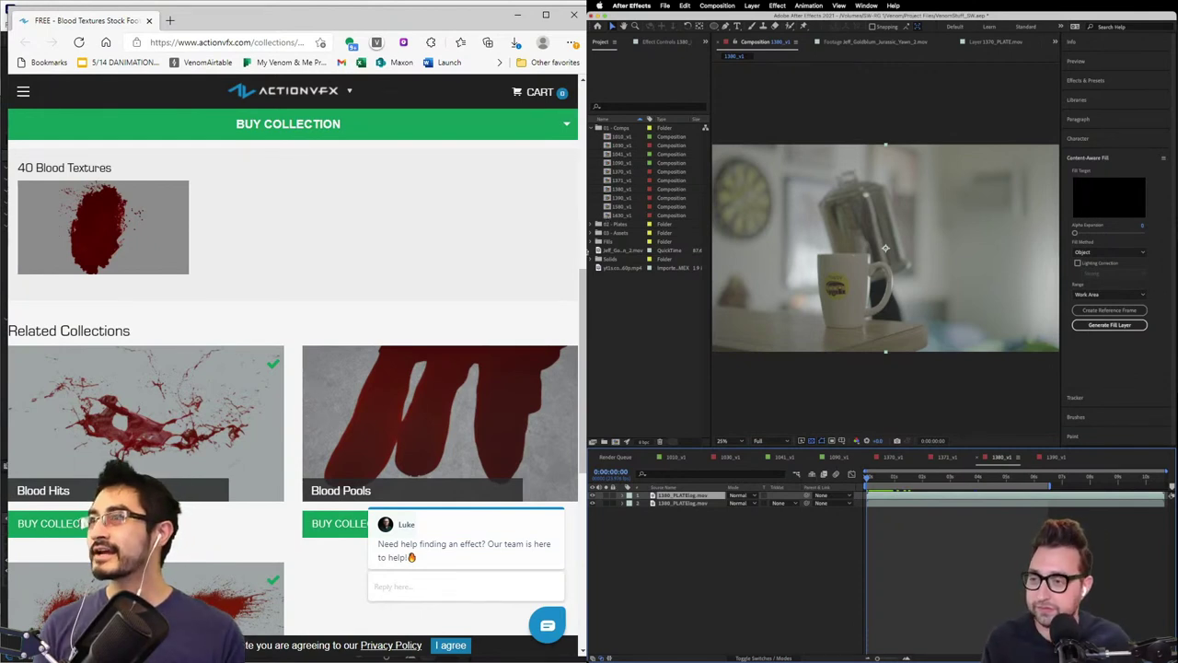
click(635, 324)
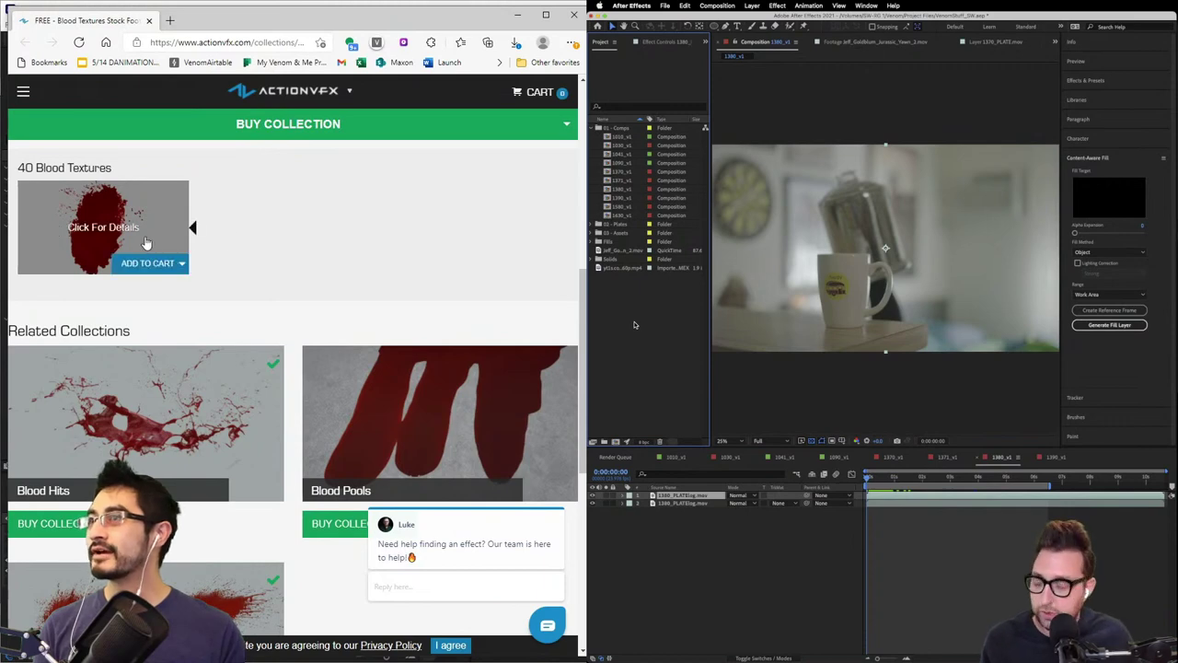
drag(309, 19, 588, 223)
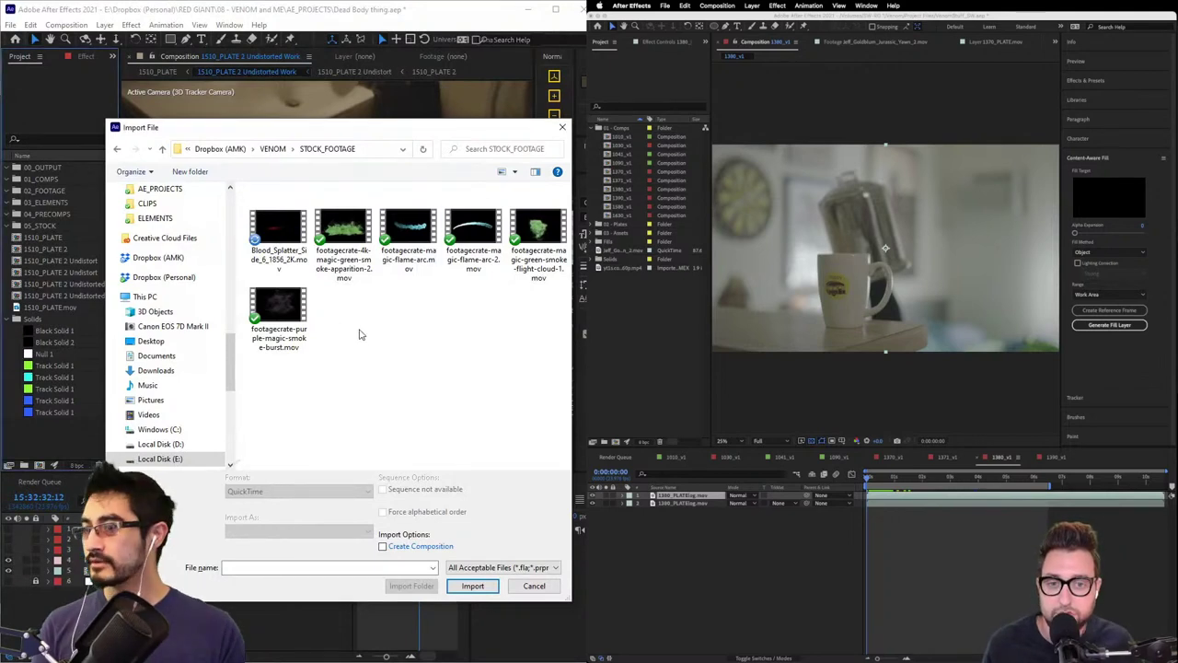
double_click(281, 230)
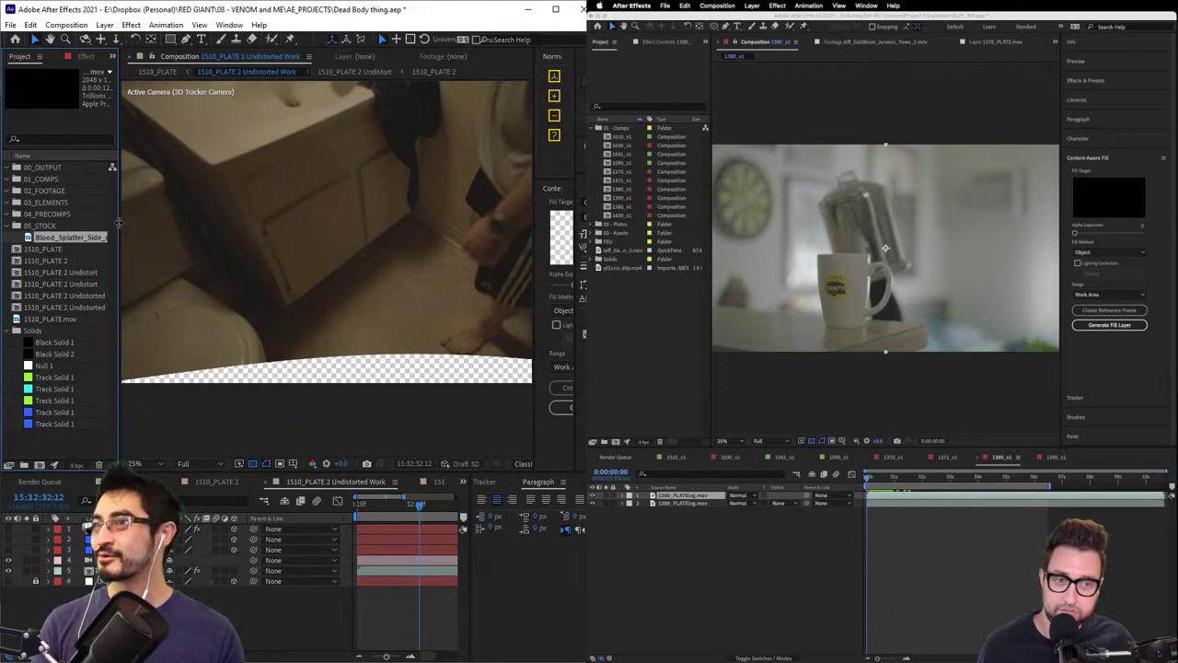
drag(118, 222, 138, 272)
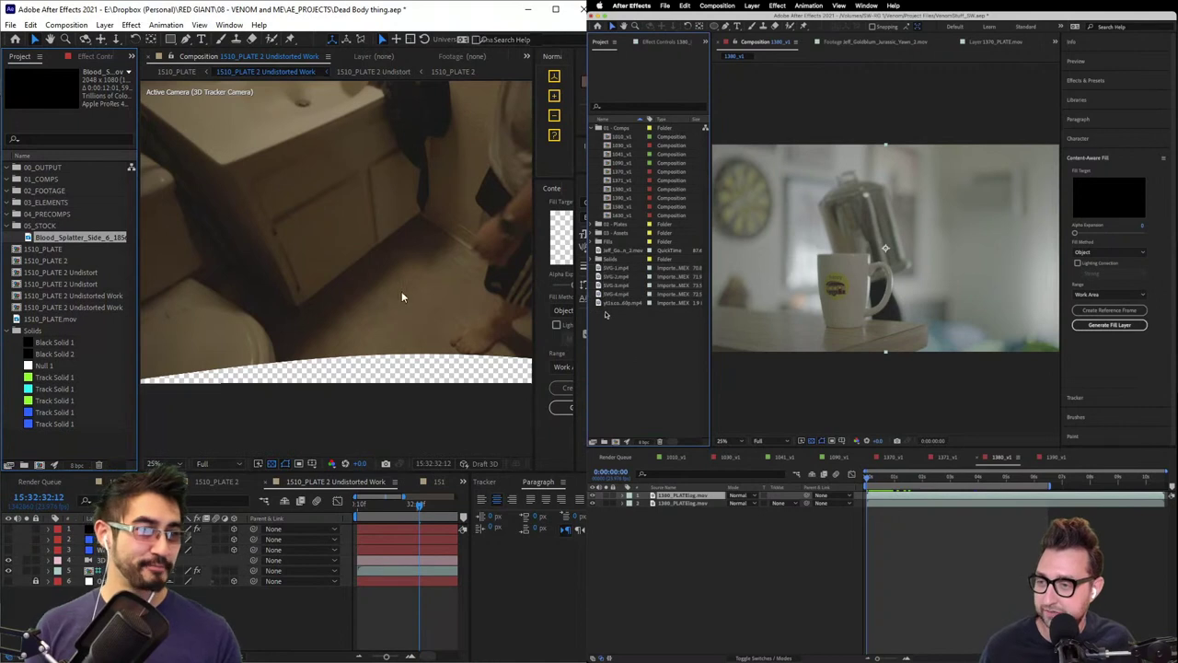
- View the SVG-4.mp4 and SVG-3.mp4 footage, scrubbing SVG-3.mp4 to near its end
double_click(600, 295)
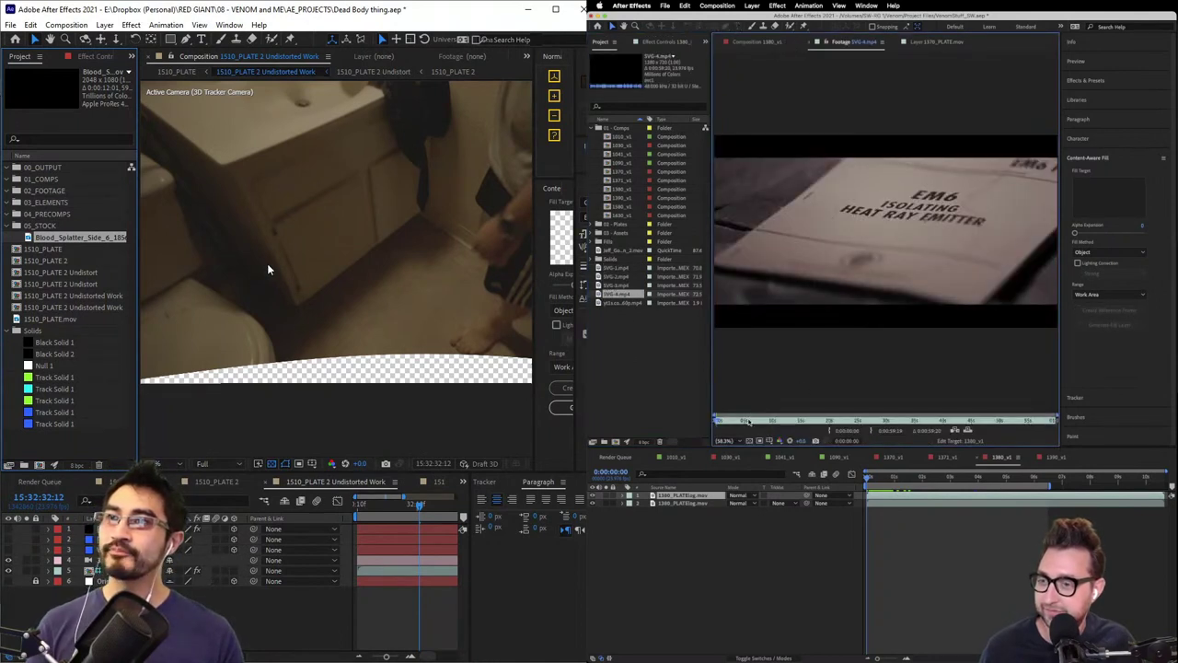
click(615, 285)
click(1039, 421)
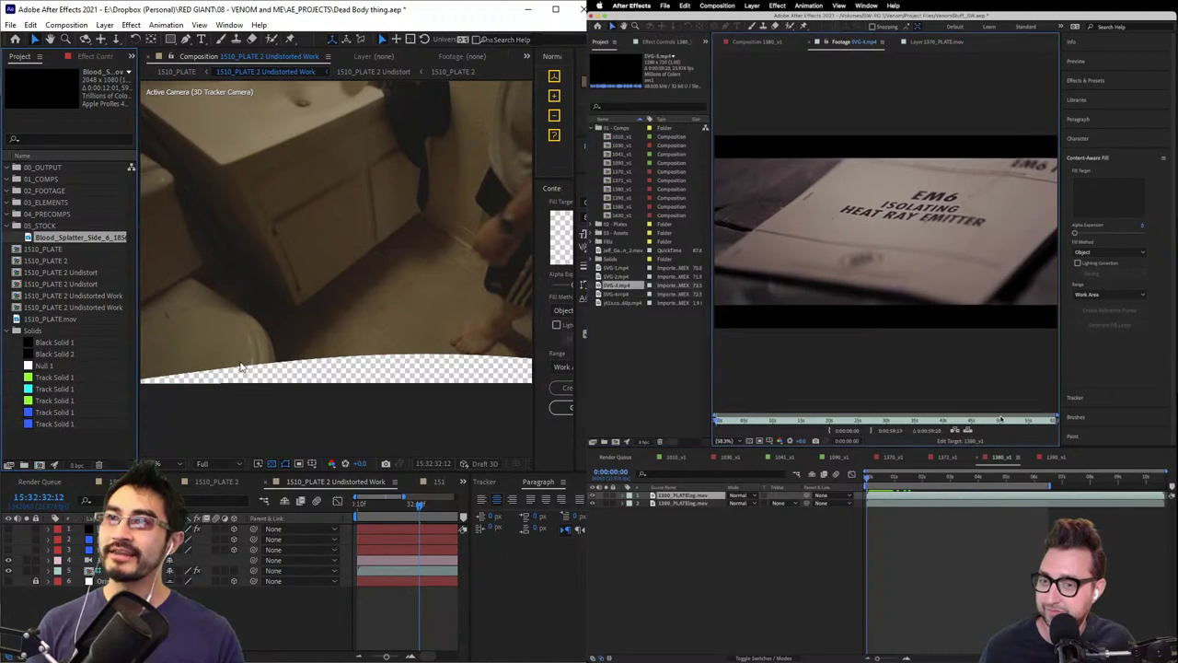
drag(1039, 422, 1049, 421)
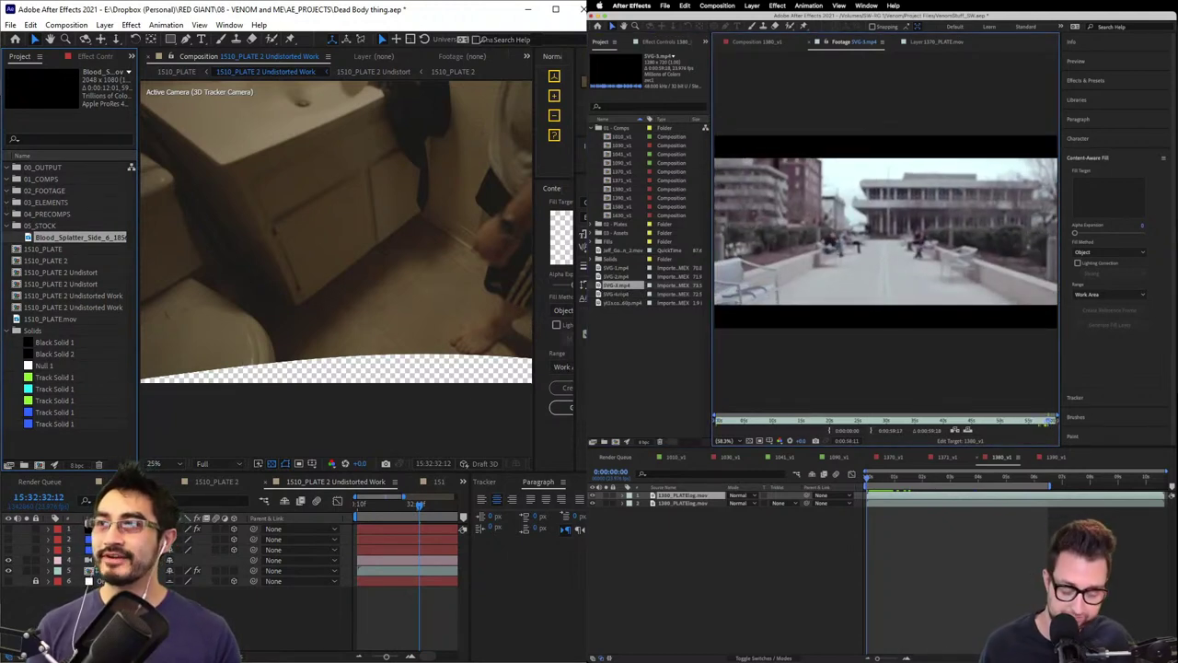
double_click(644, 359)
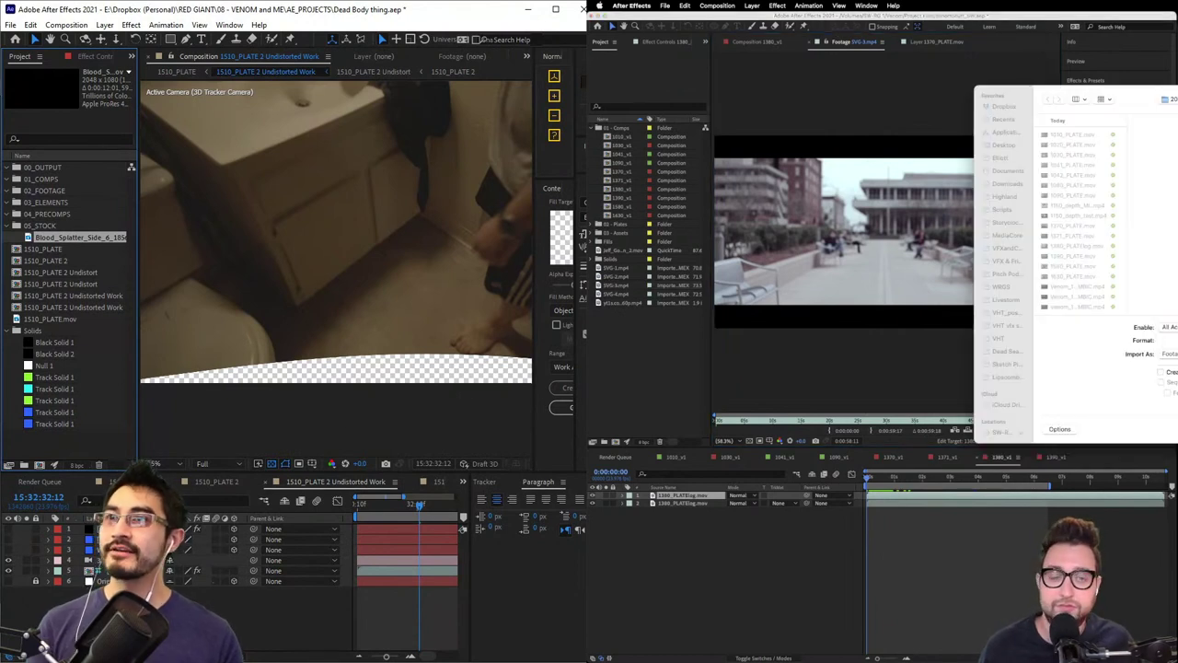
key(Escape)
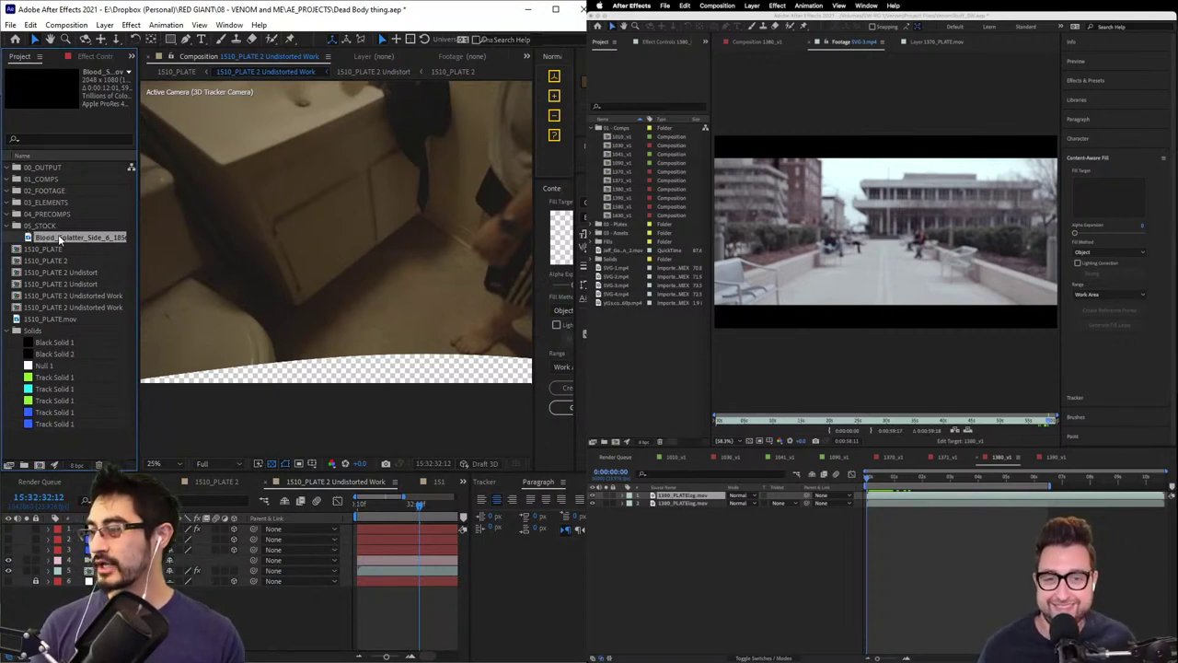
- Add the Blood_Splatter_Side clip to the 1510_PLATE 2 Undistorted Work composition and make it a 3D layer
drag(60, 240, 157, 550)
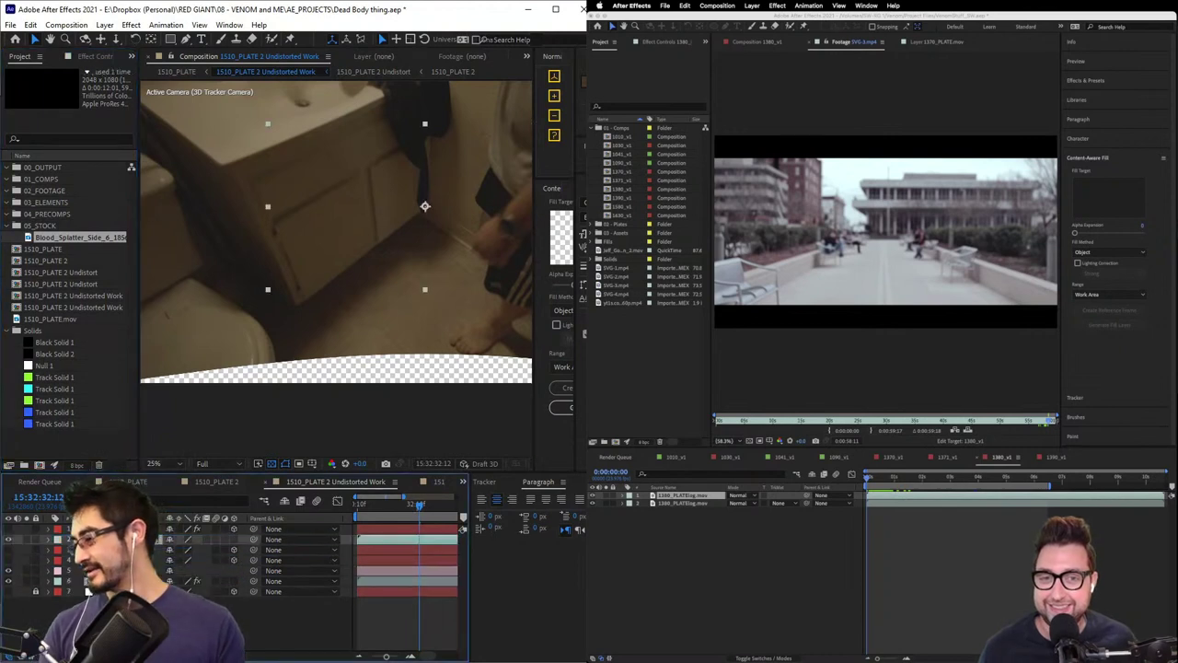
click(233, 549)
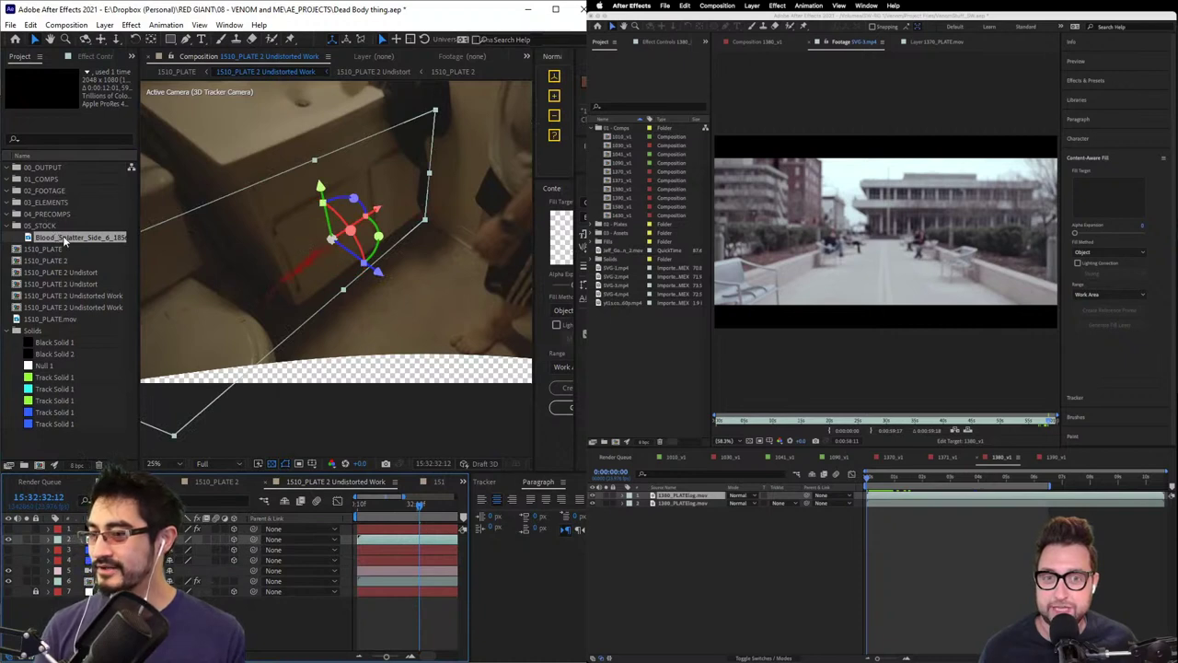
- Create a new composition from the Blood_Splatter_Side clip and freeze its layer on the frame at 0:00:11:32
drag(64, 237, 38, 465)
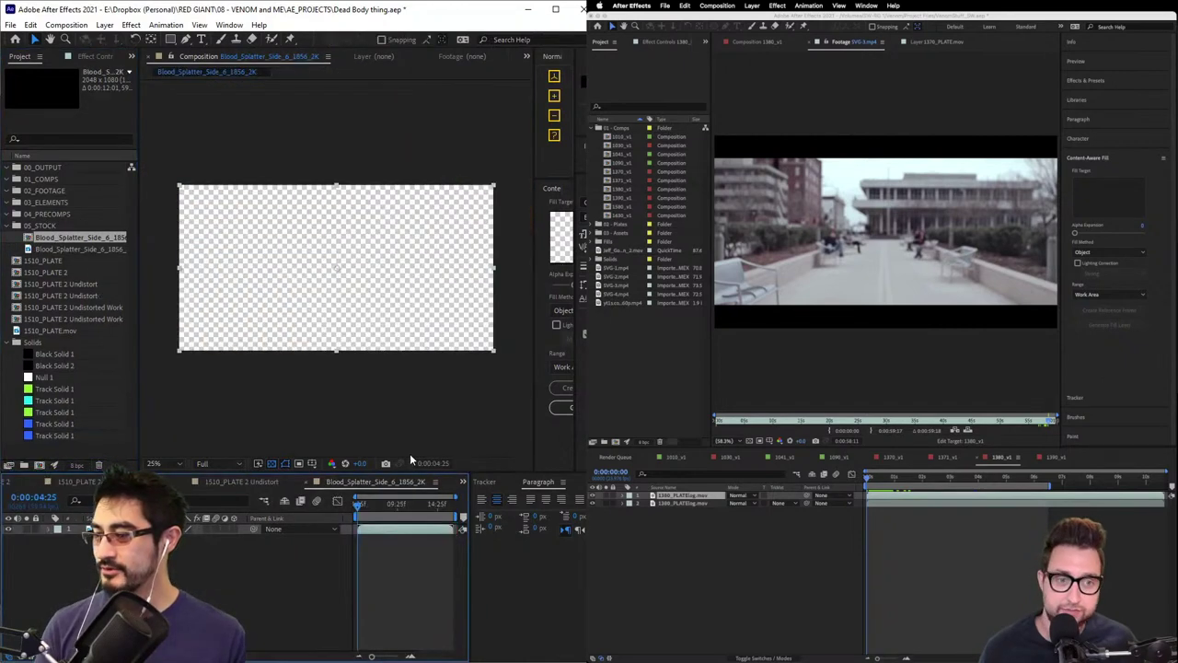
mouse_move(414, 516)
mouse_down()
mouse_move(465, 517)
mouse_move(415, 520)
mouse_up()
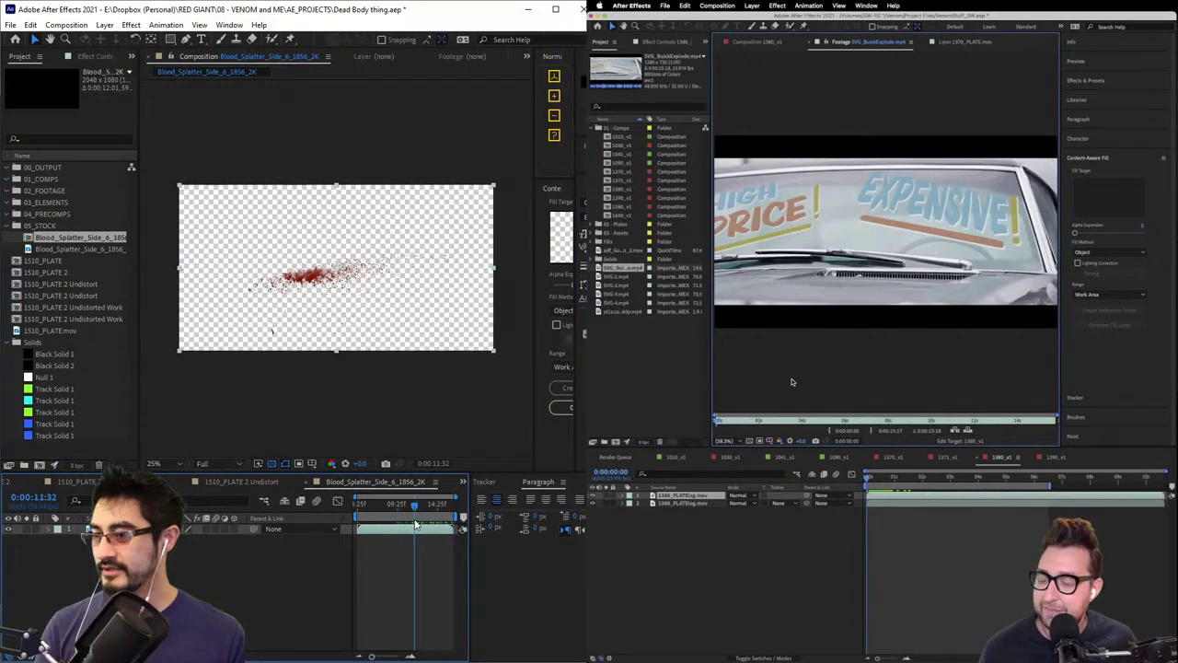
right_click(415, 532)
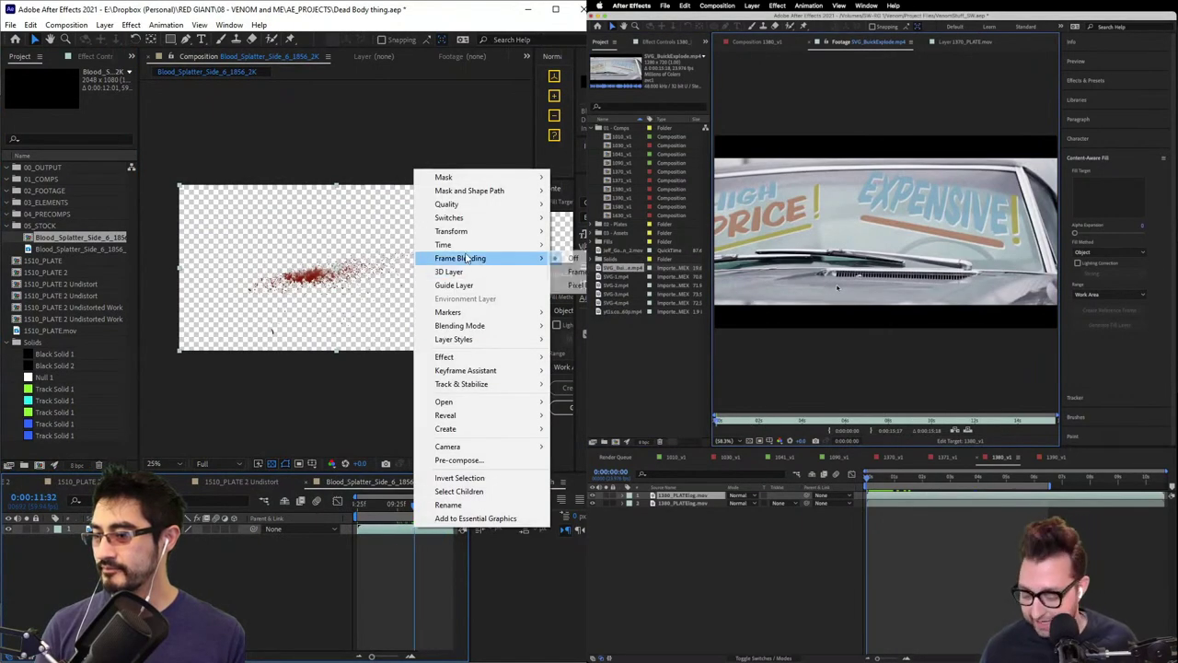
mouse_move(478, 250)
click(570, 285)
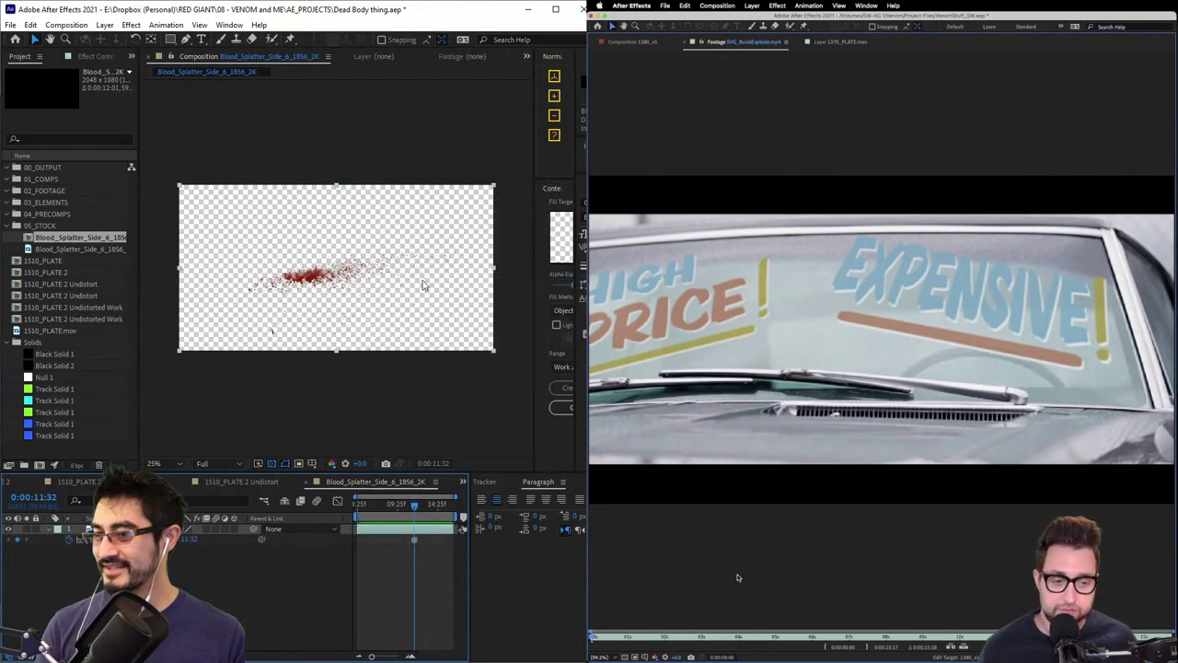
- Crop the splatter composition to a region of interest of about 1400 x 496 px around the blood and rename it BLOOD
click(211, 244)
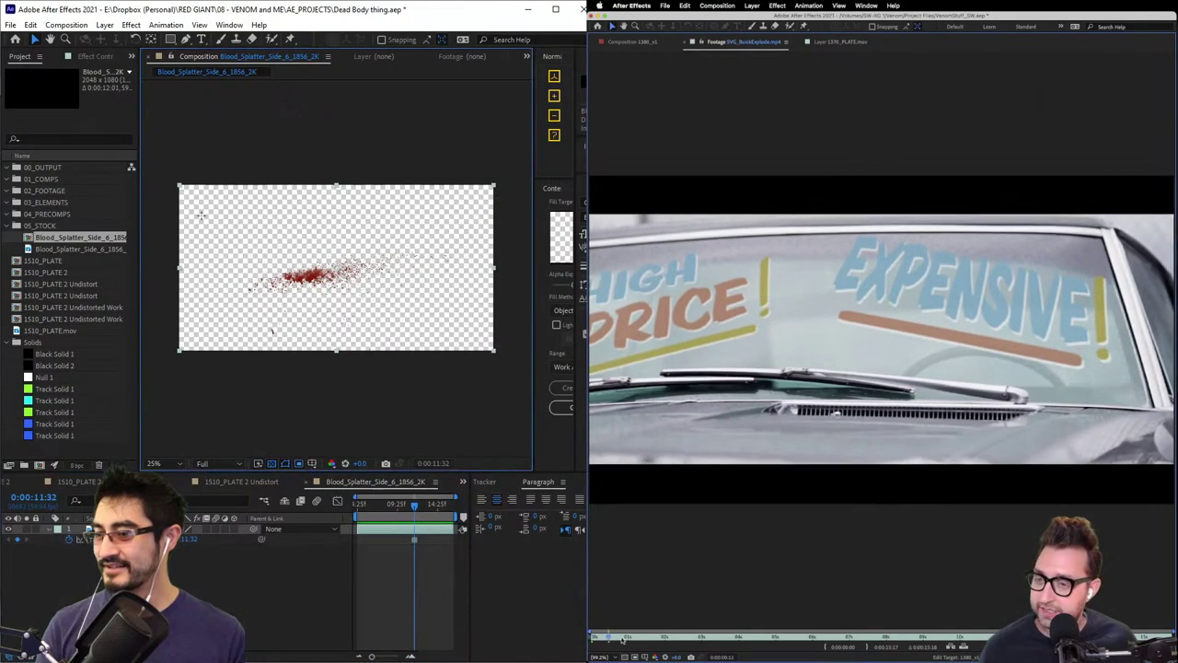
drag(236, 237, 455, 315)
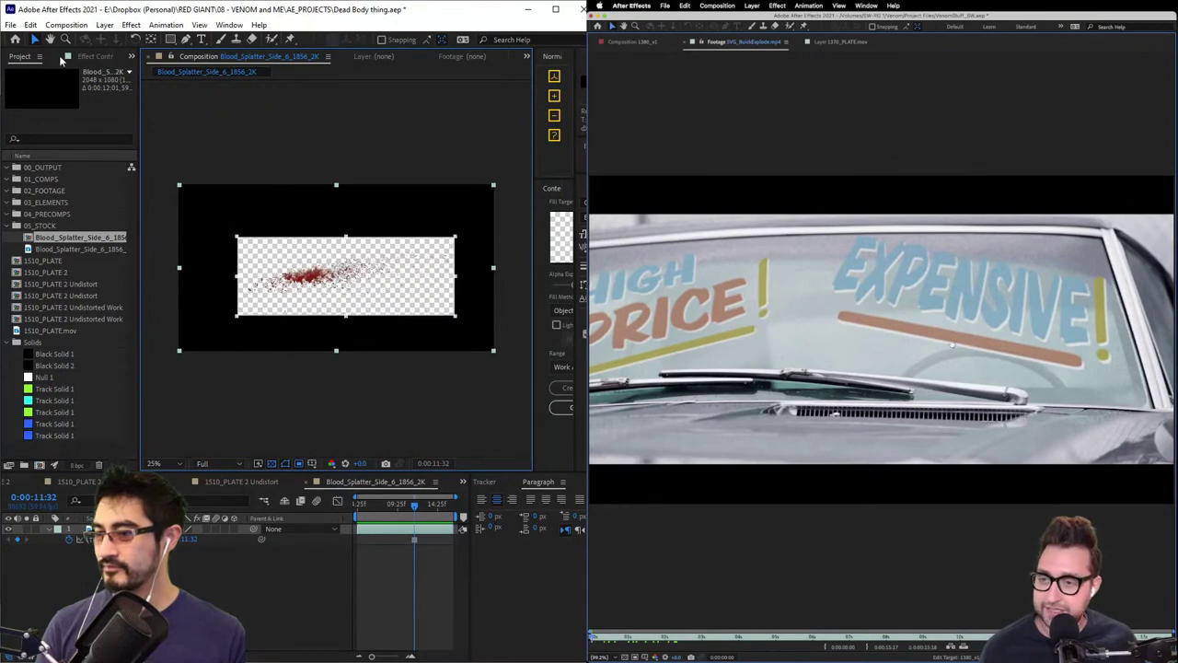
click(66, 25)
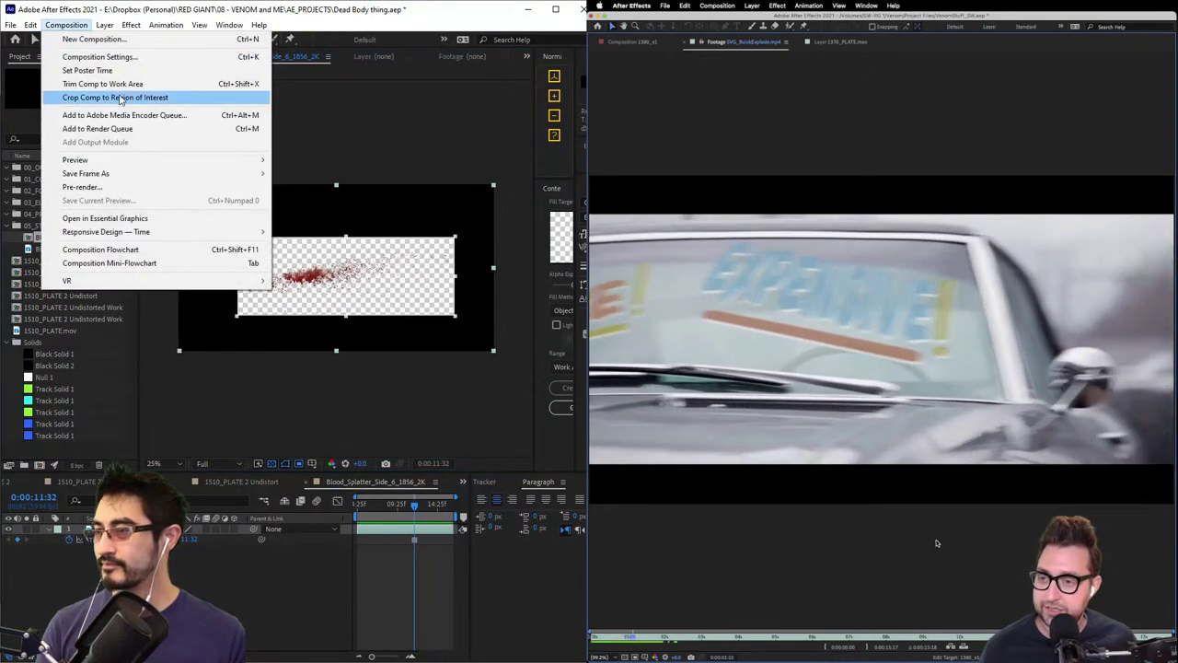
click(119, 93)
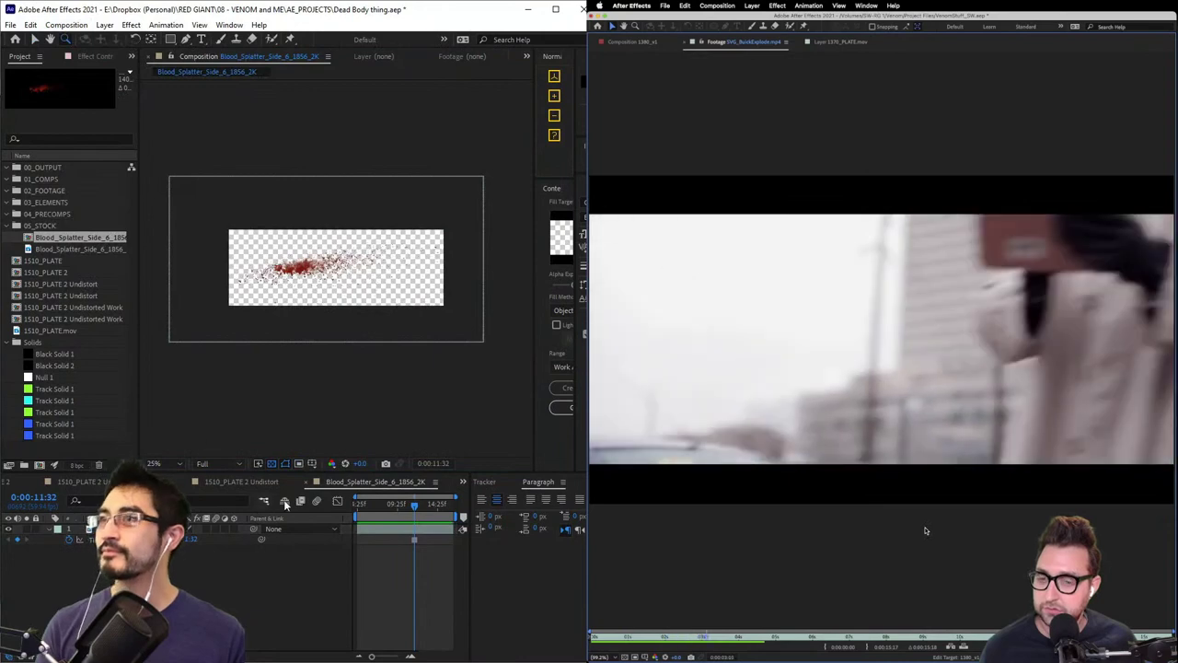
key(ctrl+k)
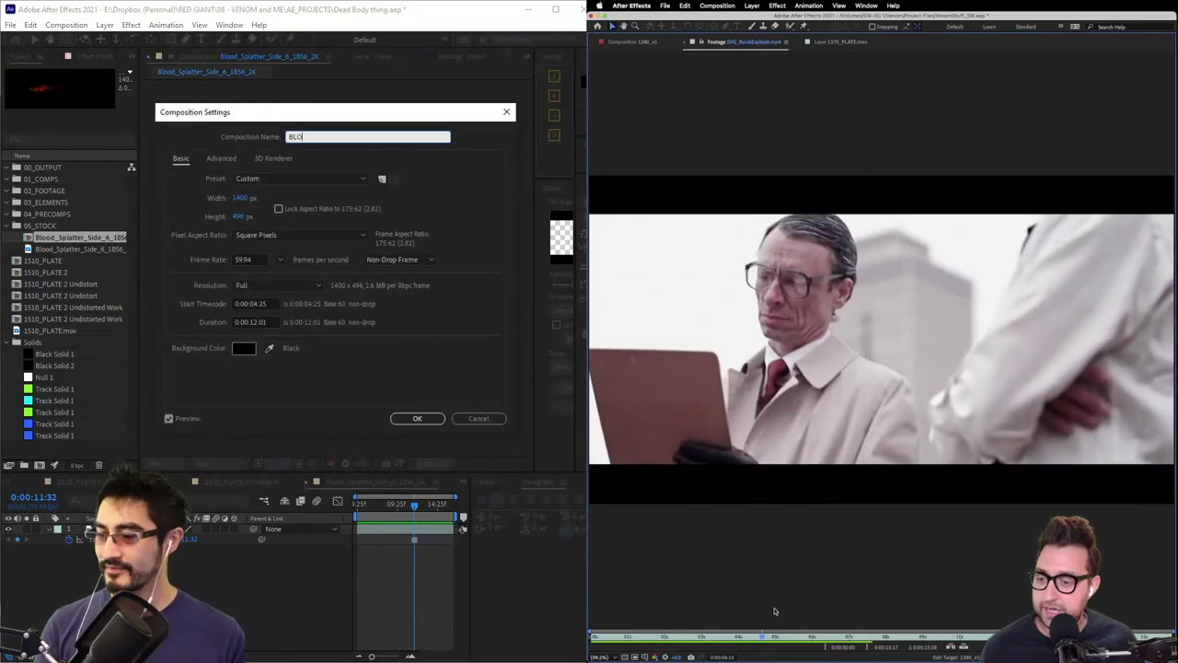
text(BLOOD)
key(Return)
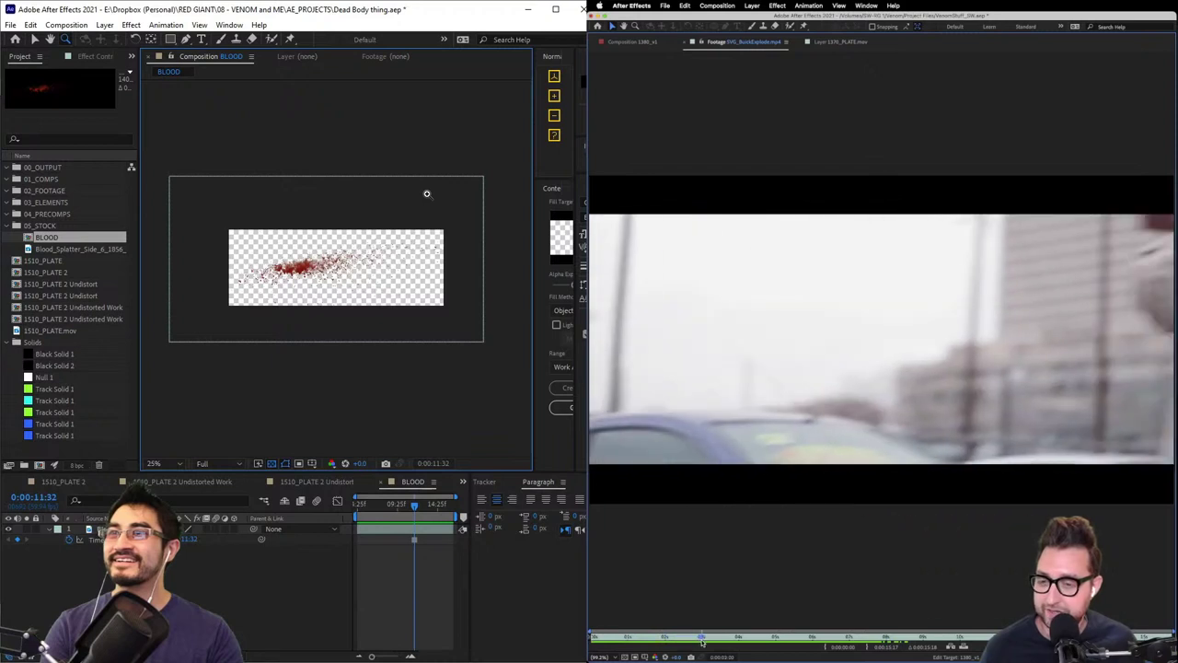
- Scrub the SVG_BuickExplode.mp4 footage back to 0:00:02:17 and save that project
drag(702, 641, 692, 640)
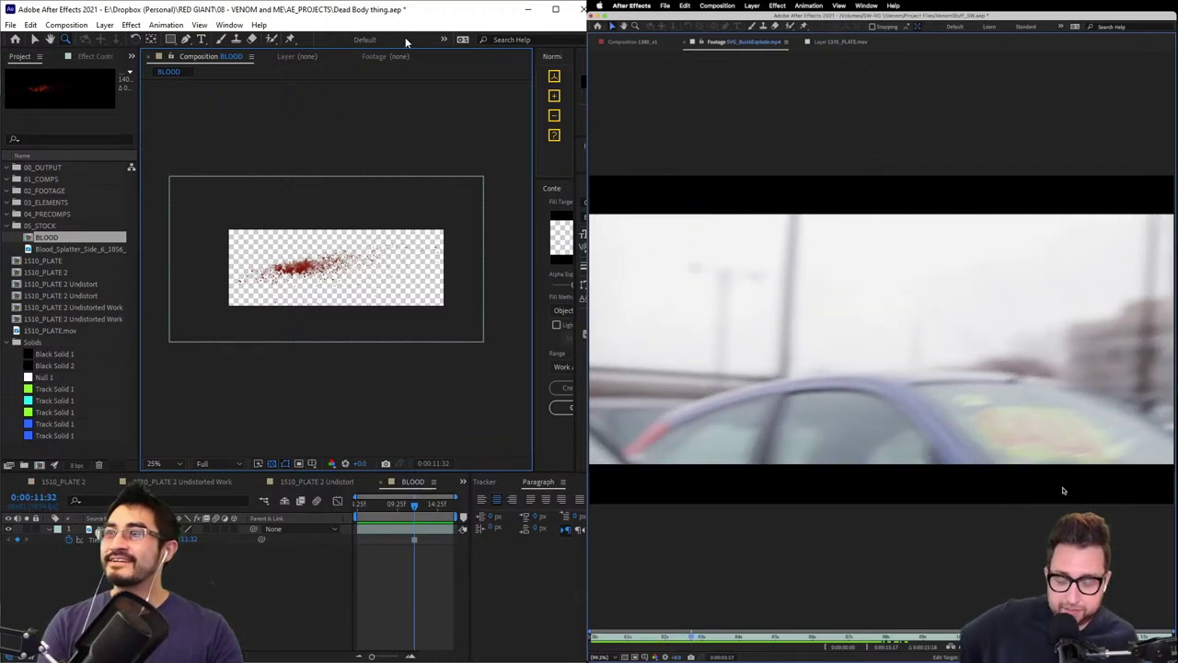
key(super+s)
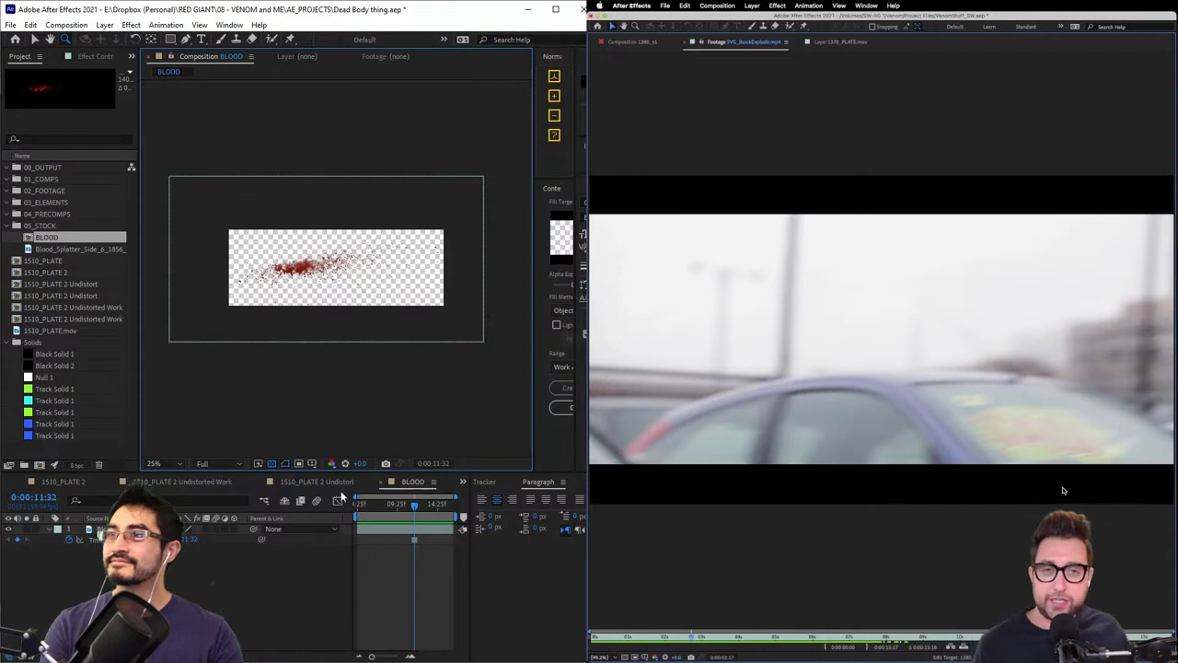
- Return to the 1510_PLATE 2 Undistorted Work composition and rotate the blood splatter layer about its X axis to match the floor
click(306, 481)
click(198, 481)
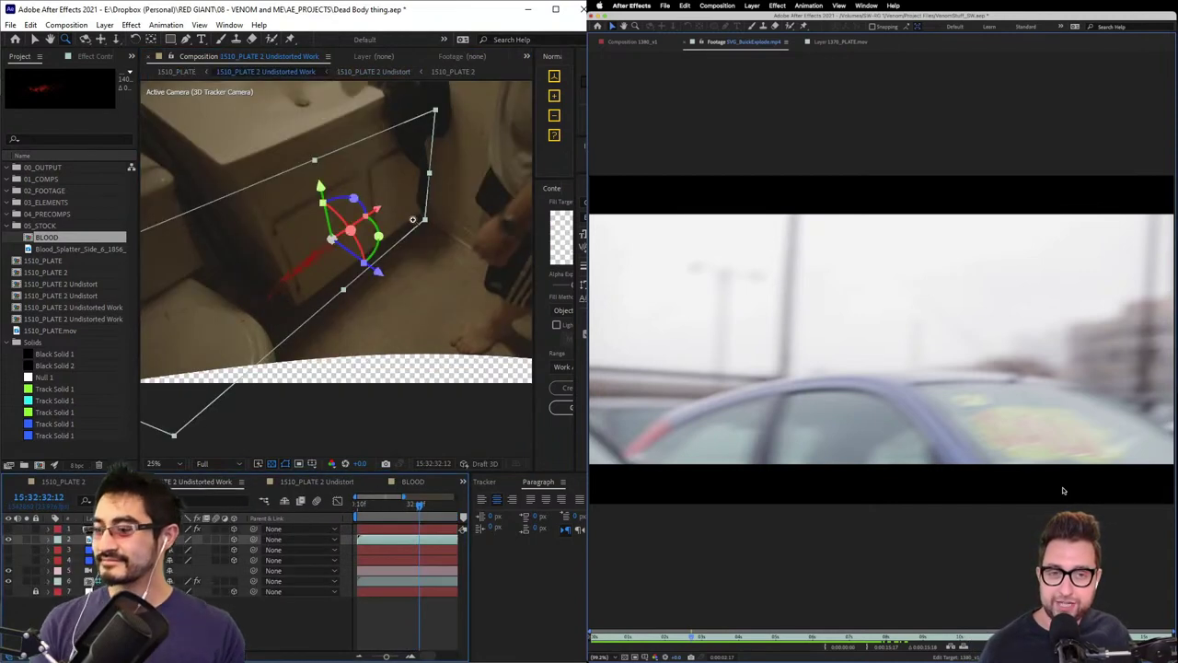
key(w)
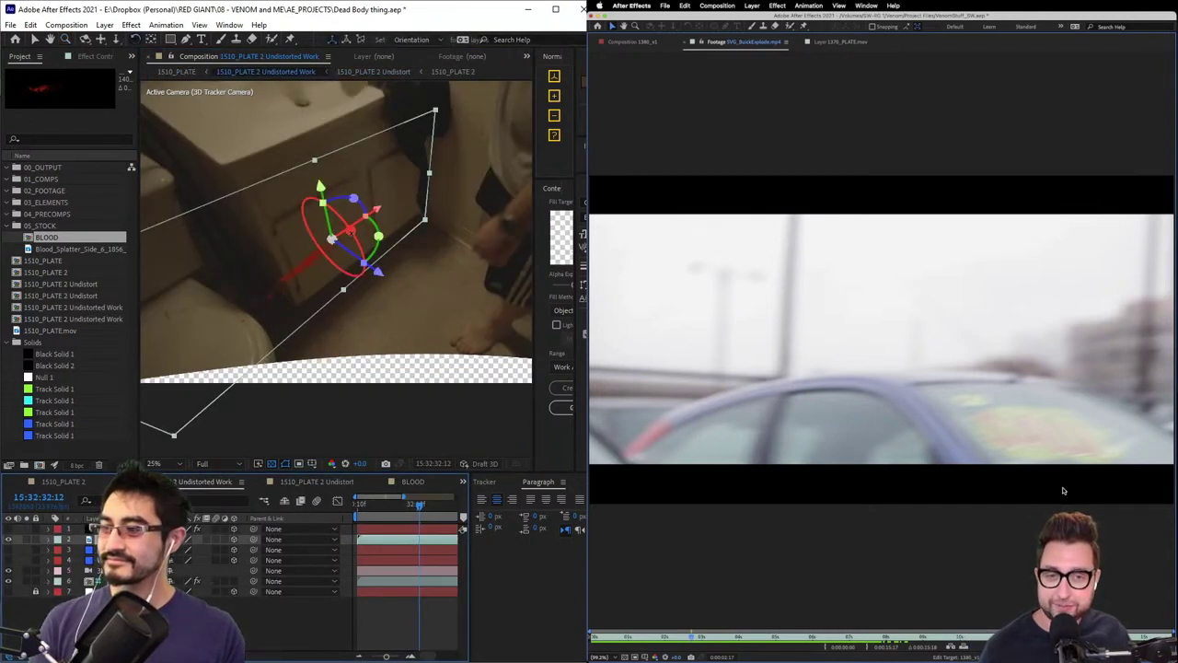
drag(350, 231, 298, 131)
drag(258, 106, 258, 109)
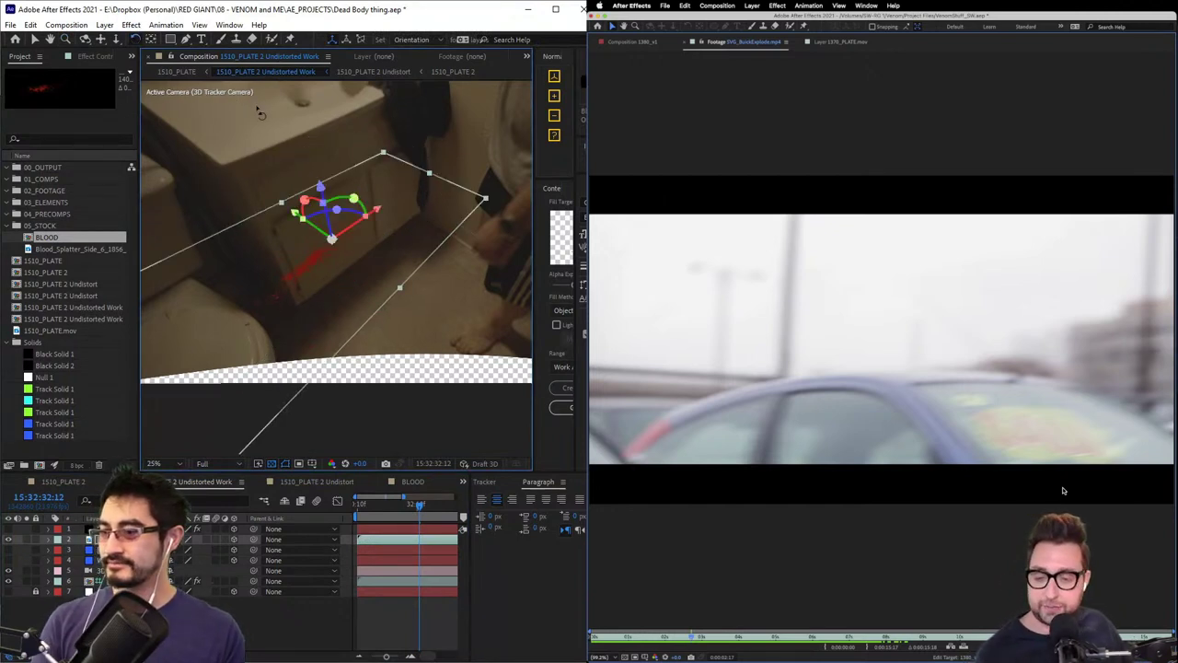
- Lower the blood splatter layer onto the bathroom floor and stretch it so the spatter spreads wider
key(v)
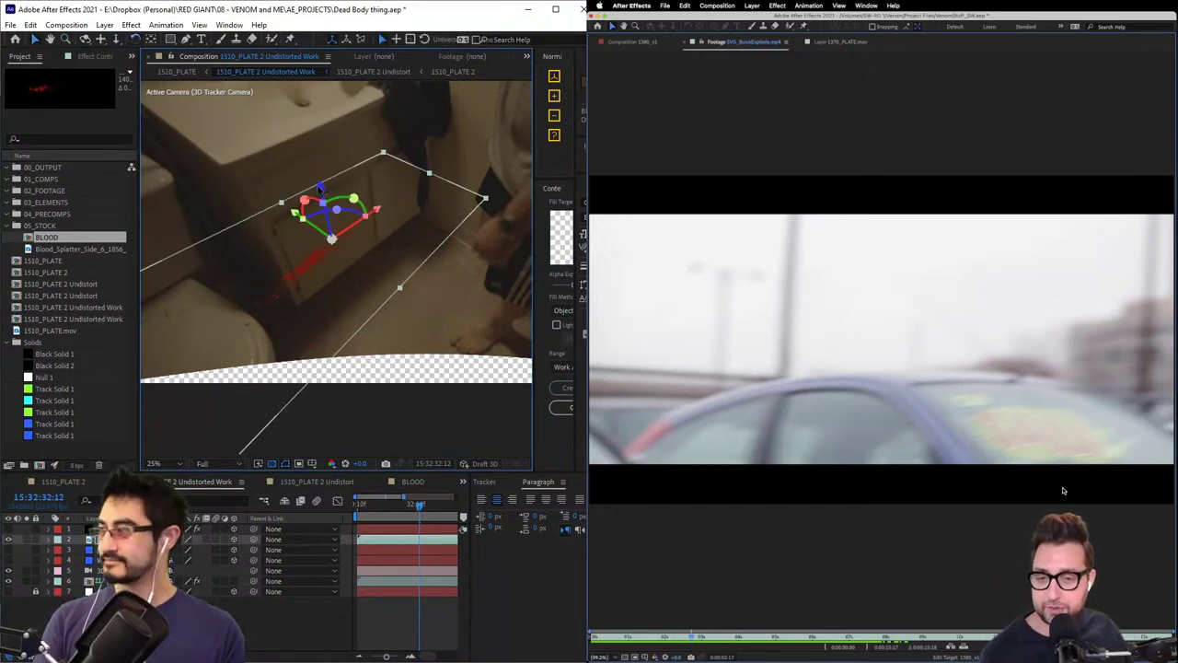
drag(321, 188, 366, 294)
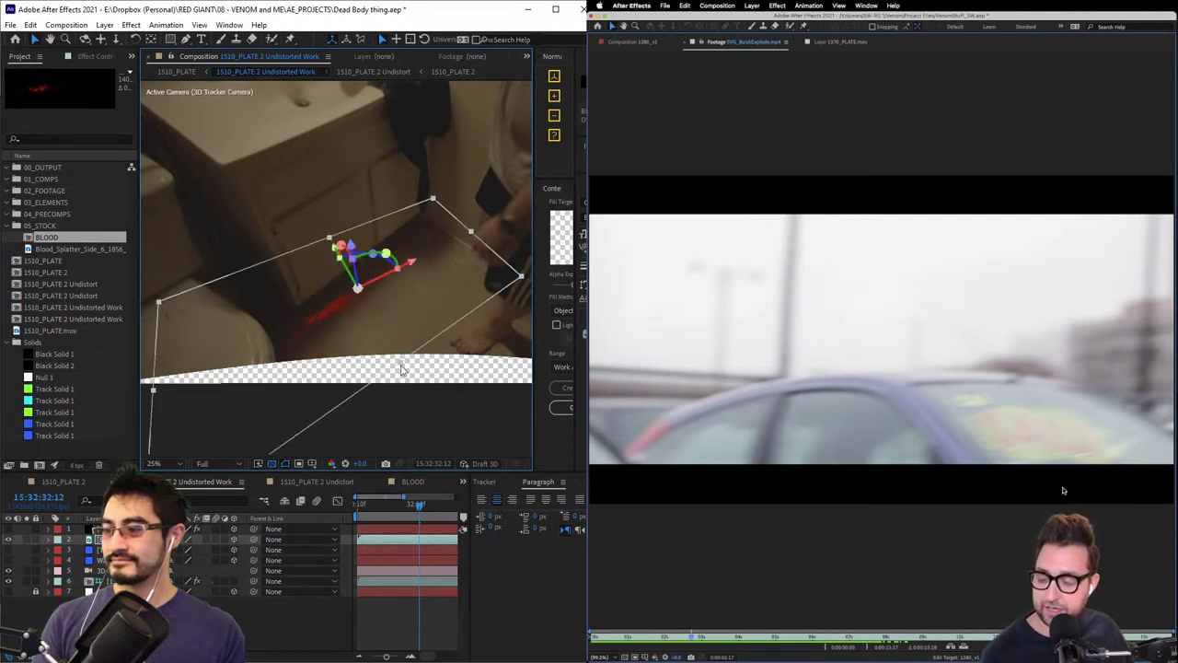
drag(401, 365, 527, 478)
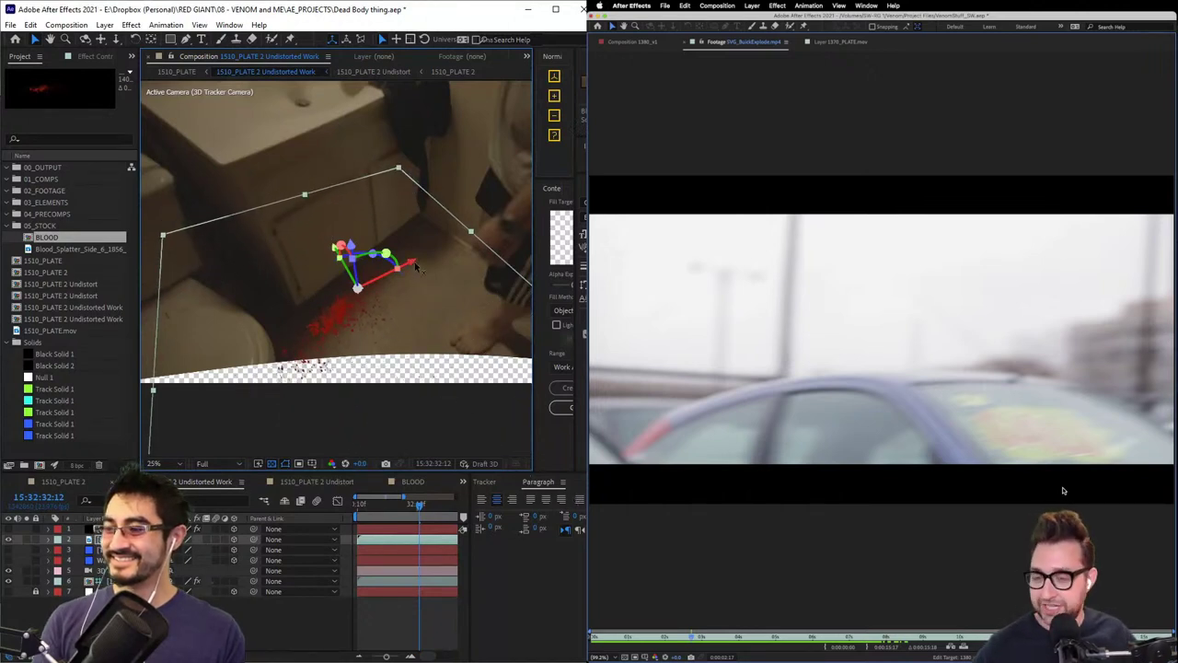
- Slide the blood splatter layer along its X and Y axes to place it on the floor beside the cabinet base
mouse_move(414, 263)
mouse_down()
mouse_move(457, 250)
mouse_move(425, 265)
mouse_up()
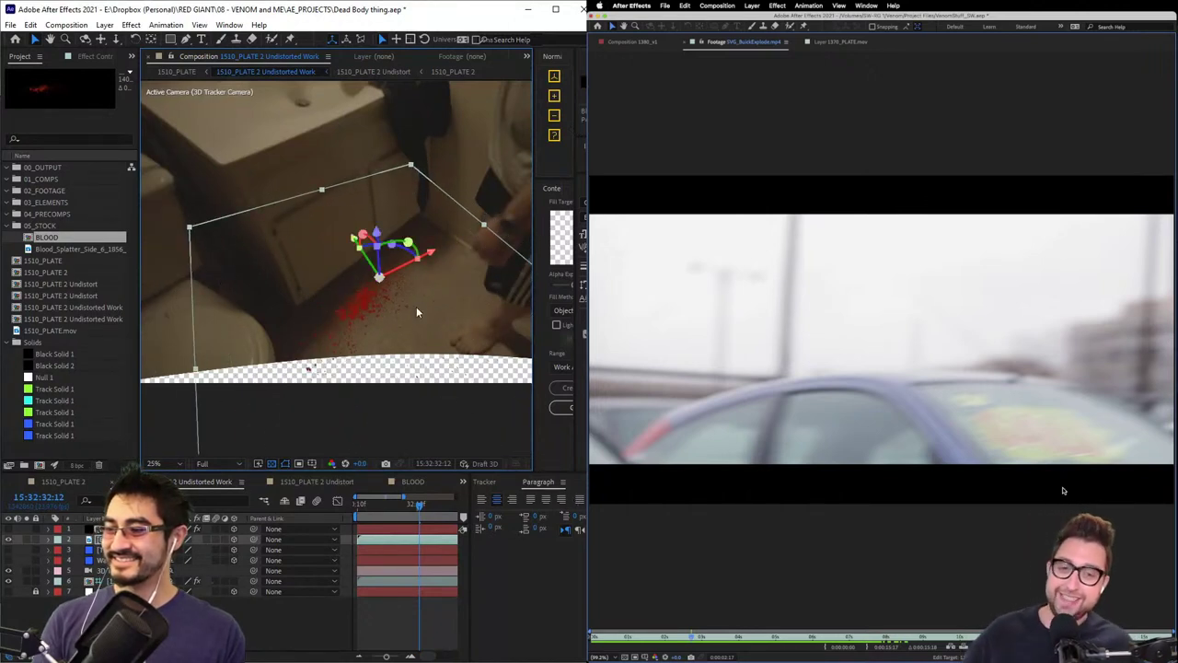
scroll(391, 330, up, 1)
drag(430, 351, 359, 297)
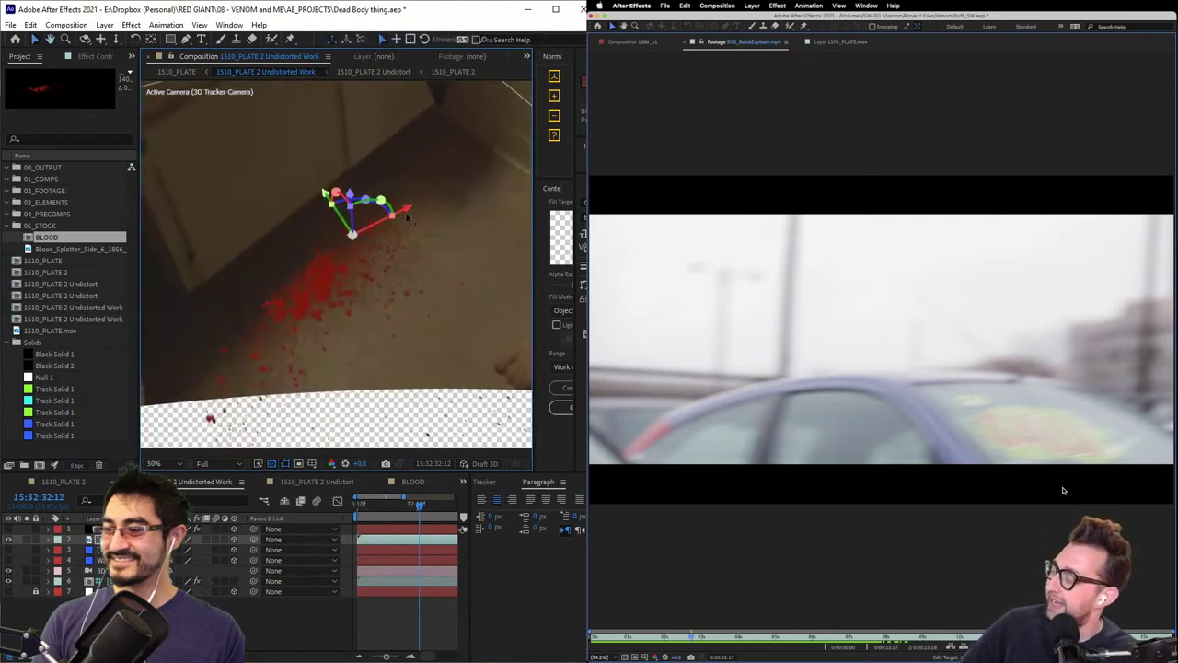
drag(408, 208, 483, 170)
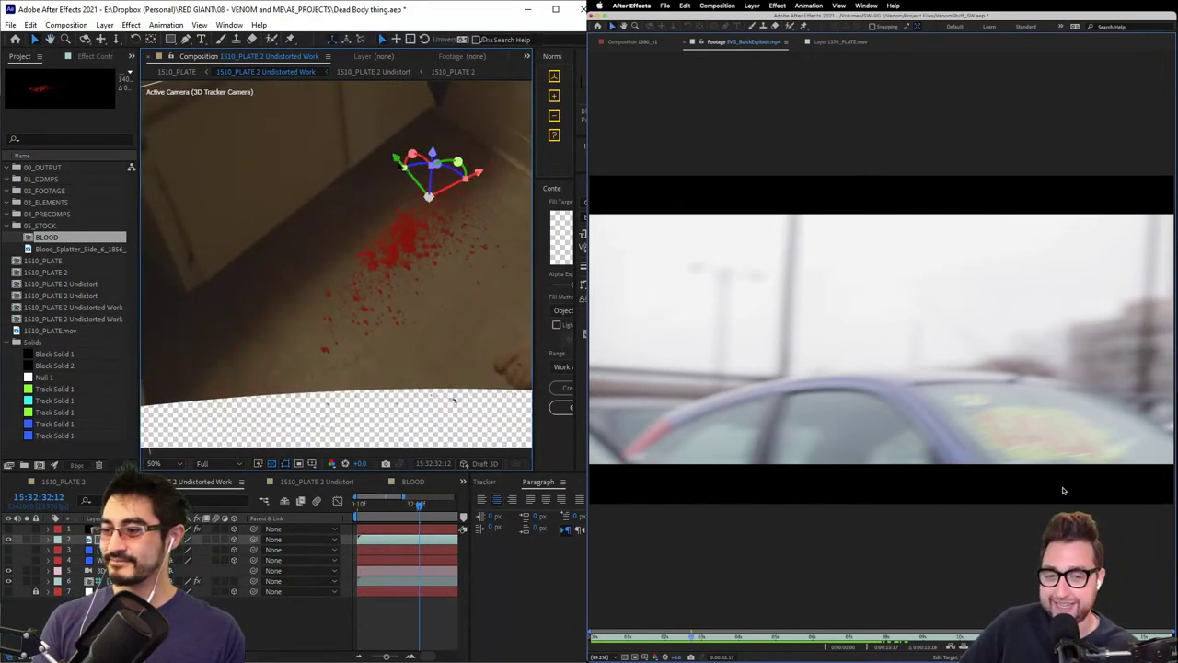
drag(399, 166, 381, 144)
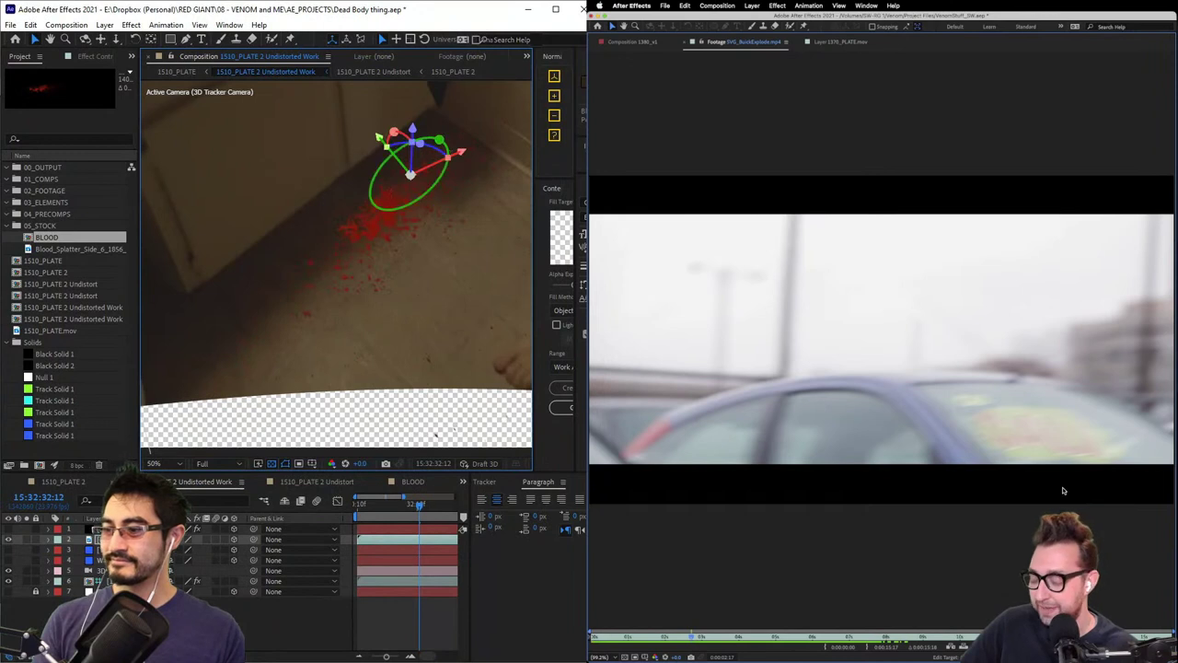
drag(459, 153, 438, 163)
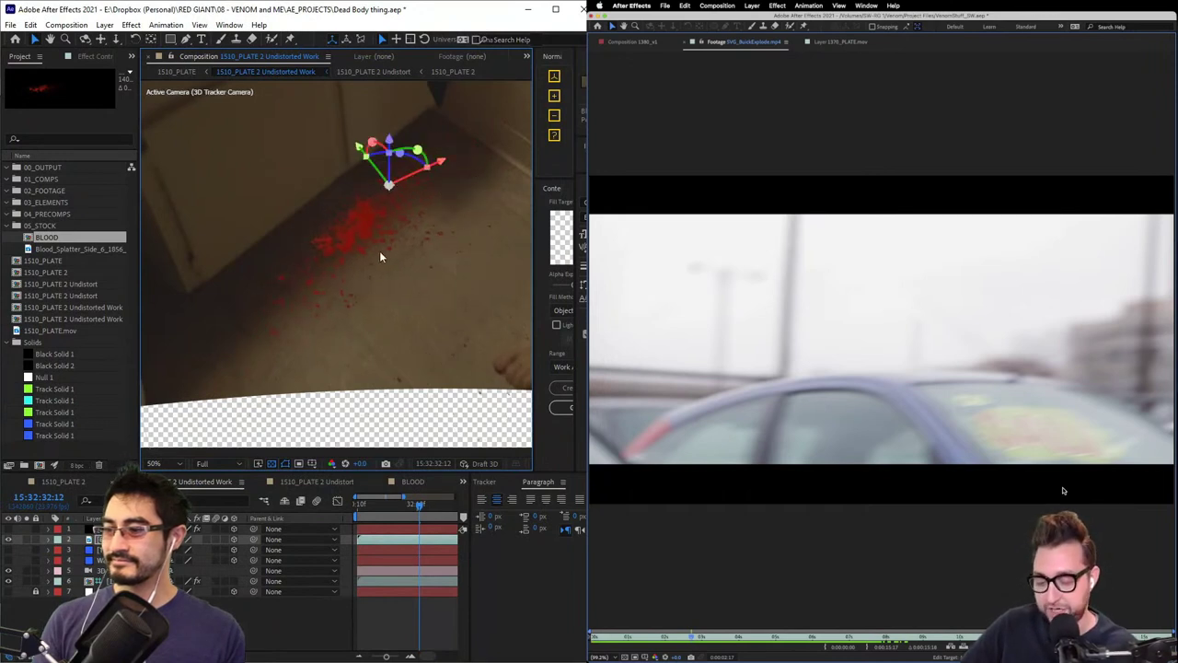
- Set the blood splatter layer's blending mode to Multiply and reduce its opacity to 53%
right_click(349, 244)
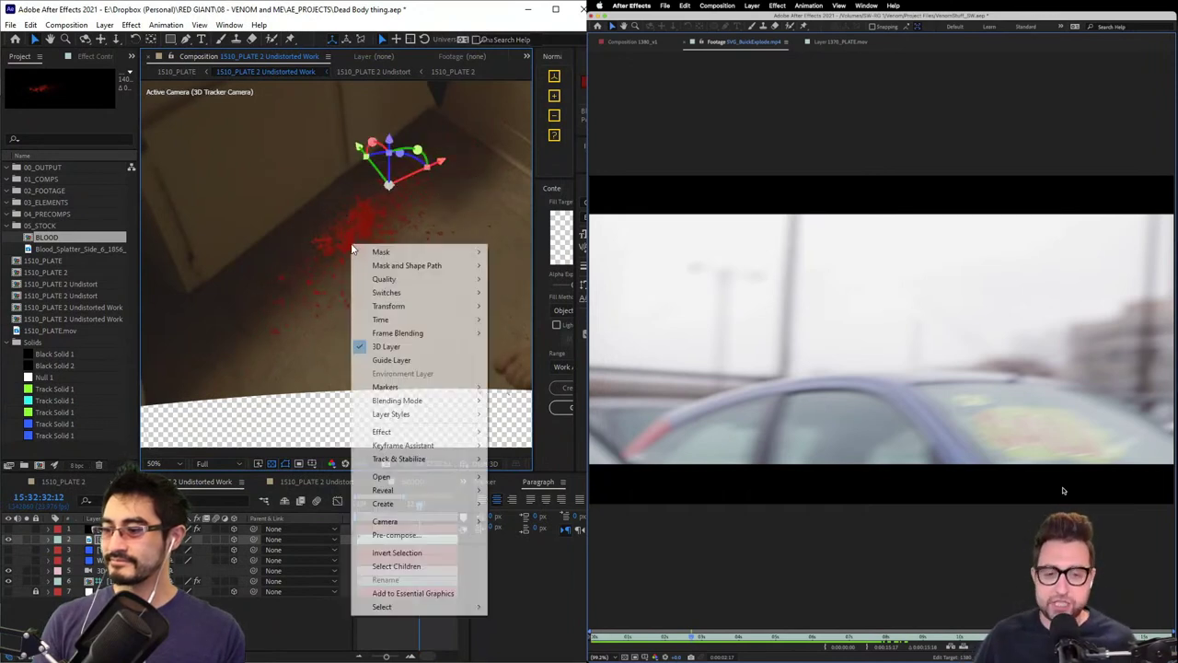
mouse_move(445, 407)
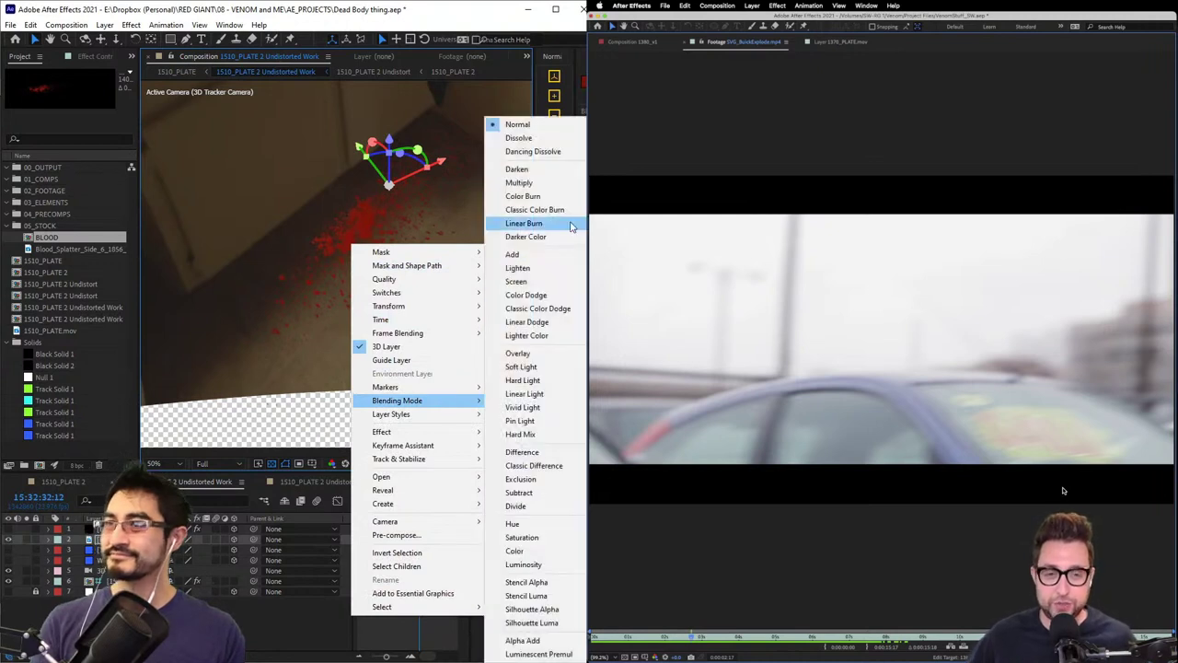
click(520, 183)
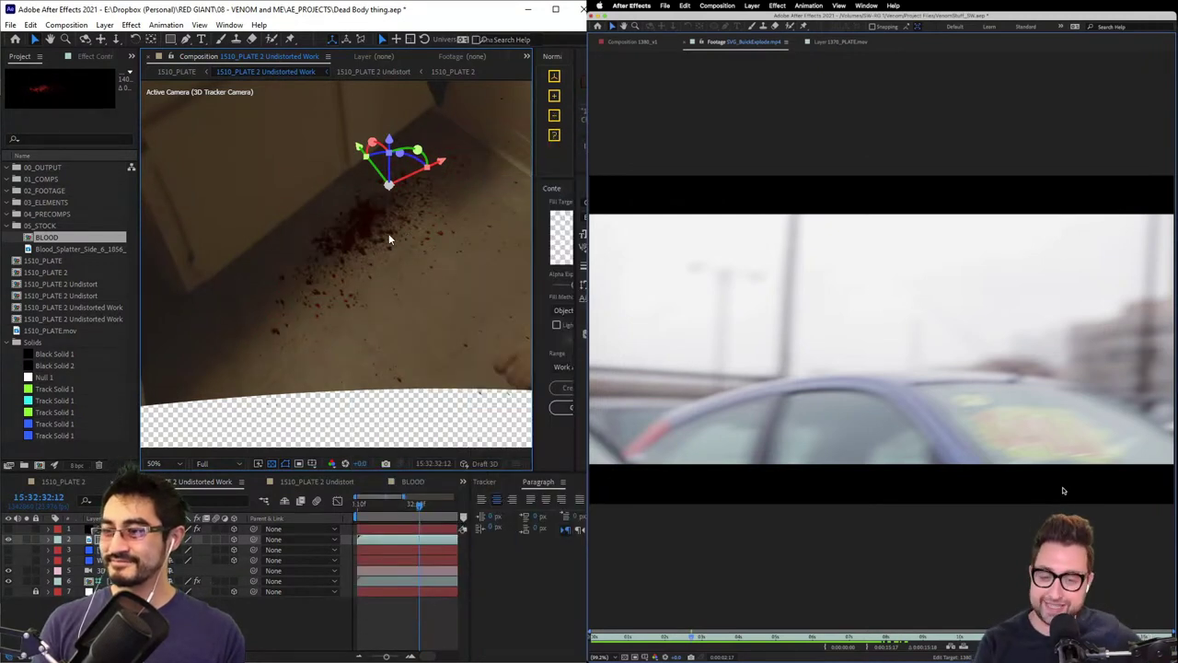
key(t)
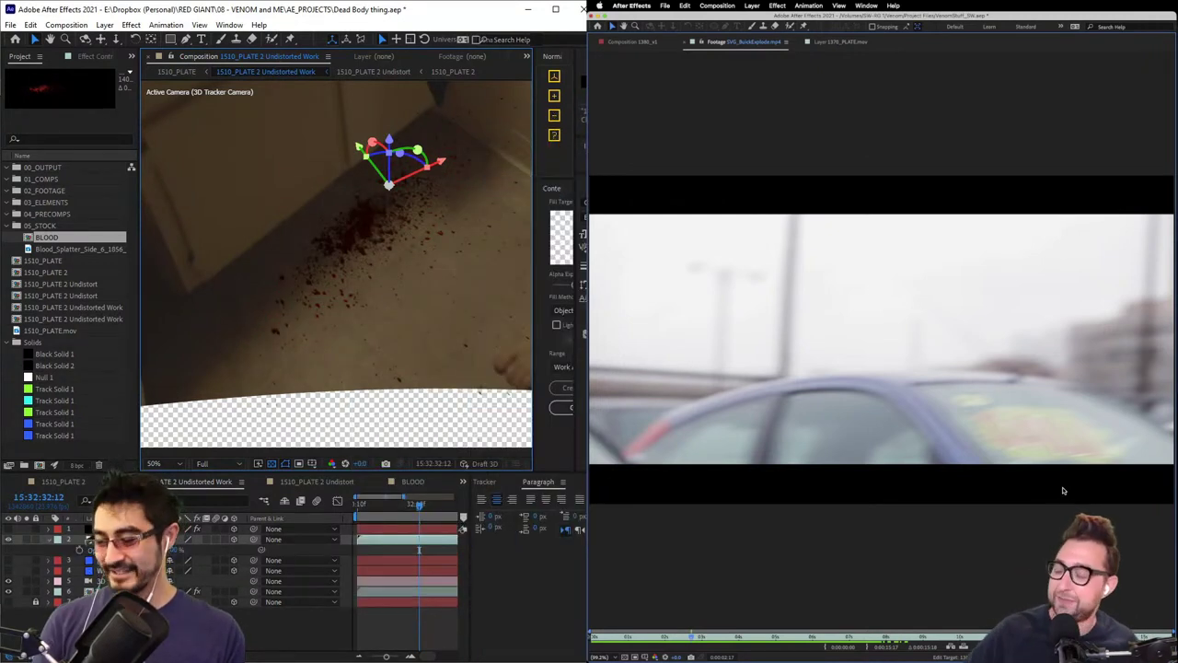
drag(173, 550, 126, 550)
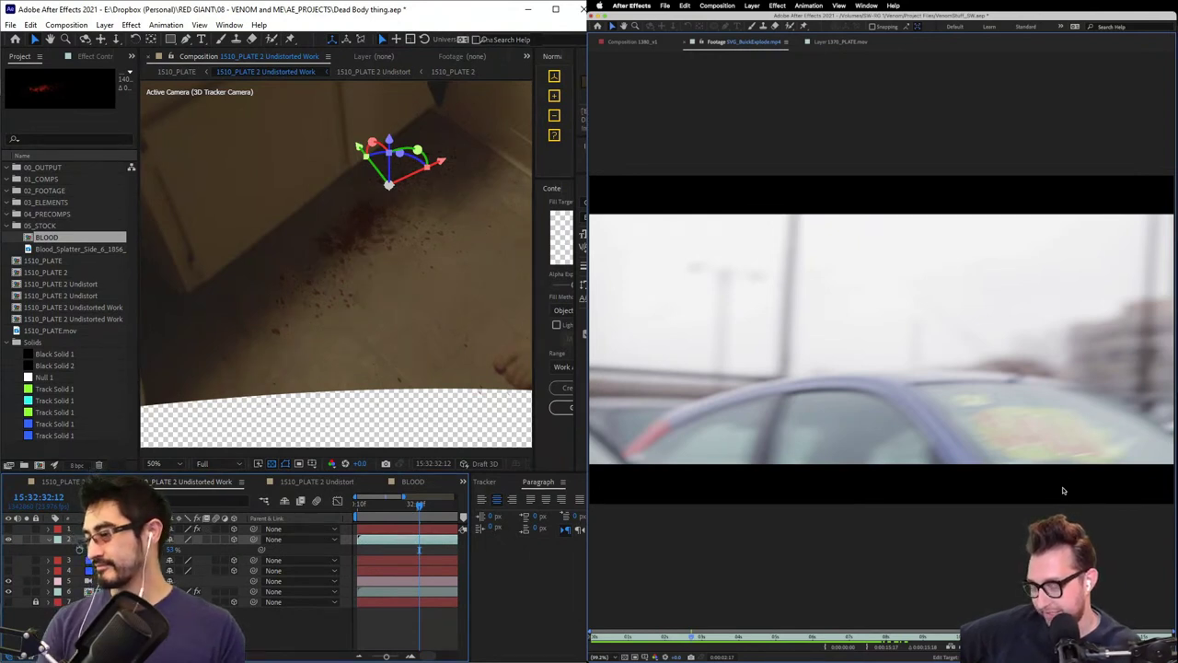
- Add an adjustment layer to the 1510_PLATE 2 Undistorted Work composition and place it at the top of the layer stack
click(105, 25)
mouse_move(115, 37)
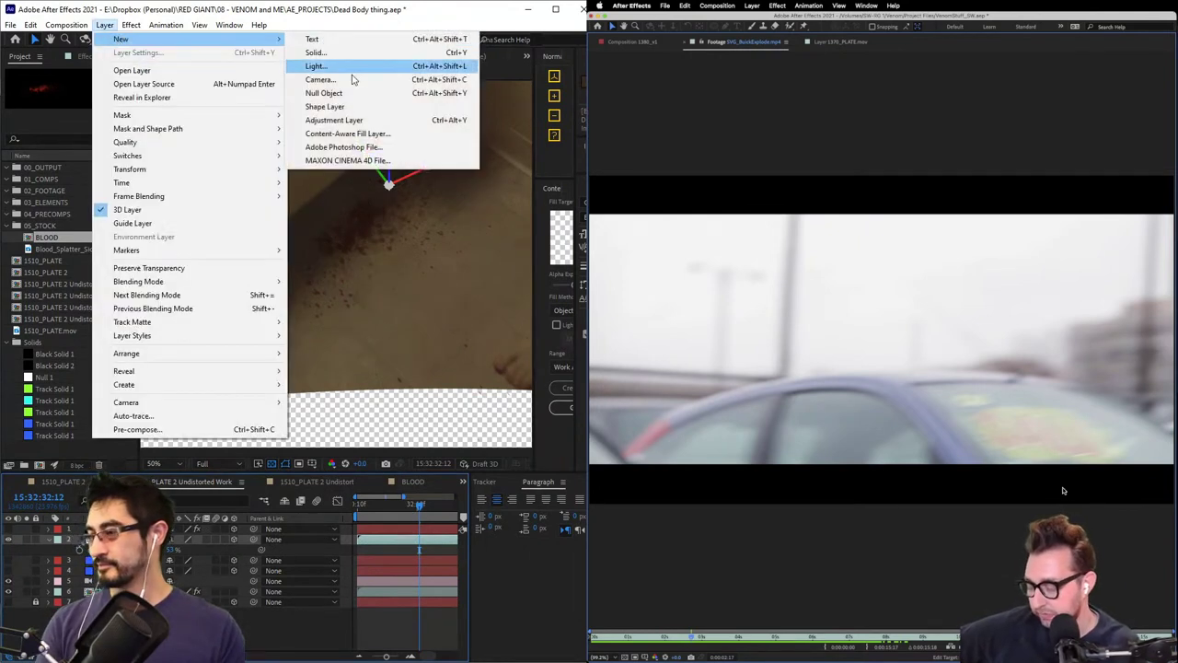
click(359, 120)
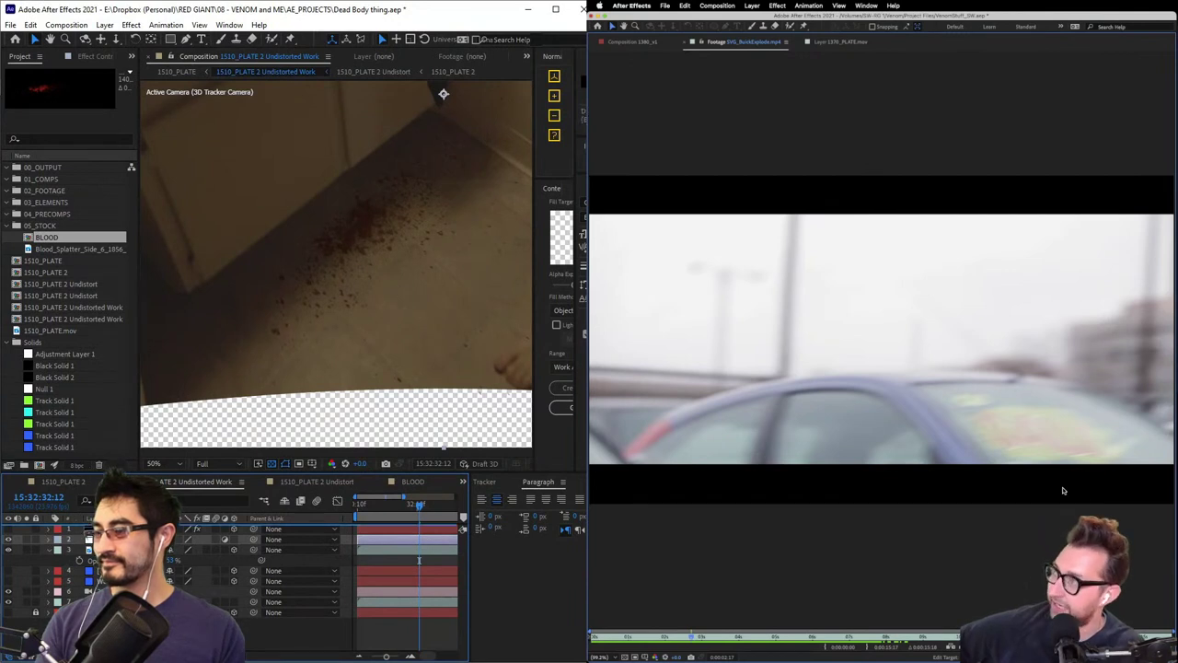
key(ctrl+])
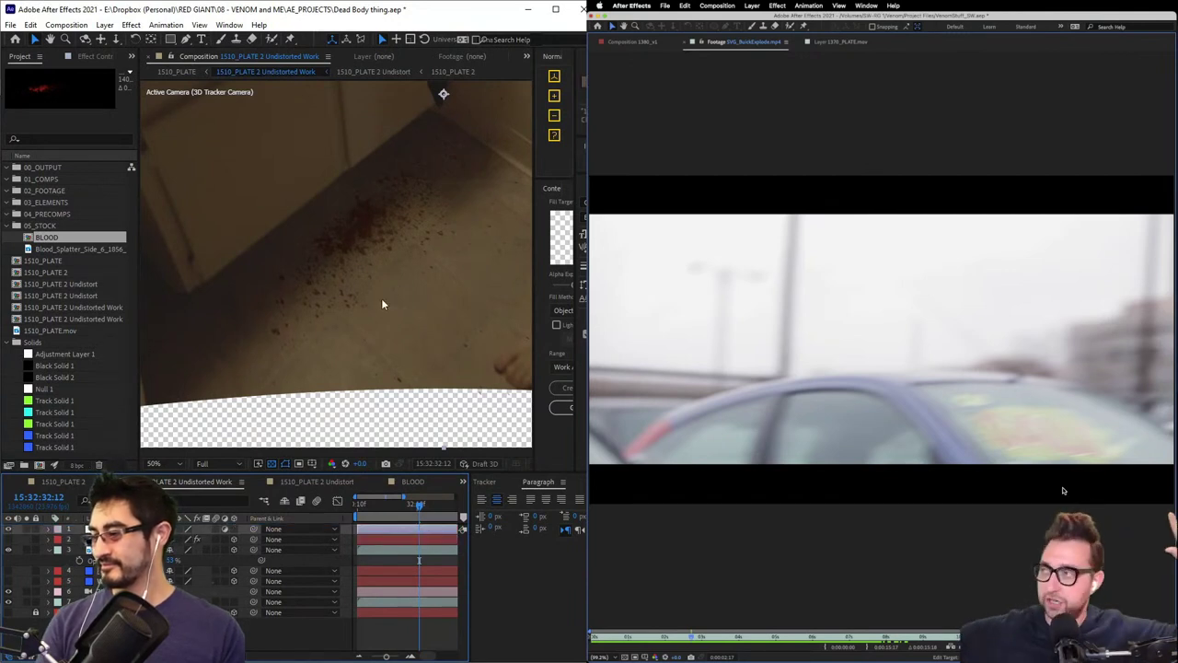
scroll(382, 303, down, 1)
drag(408, 257, 409, 371)
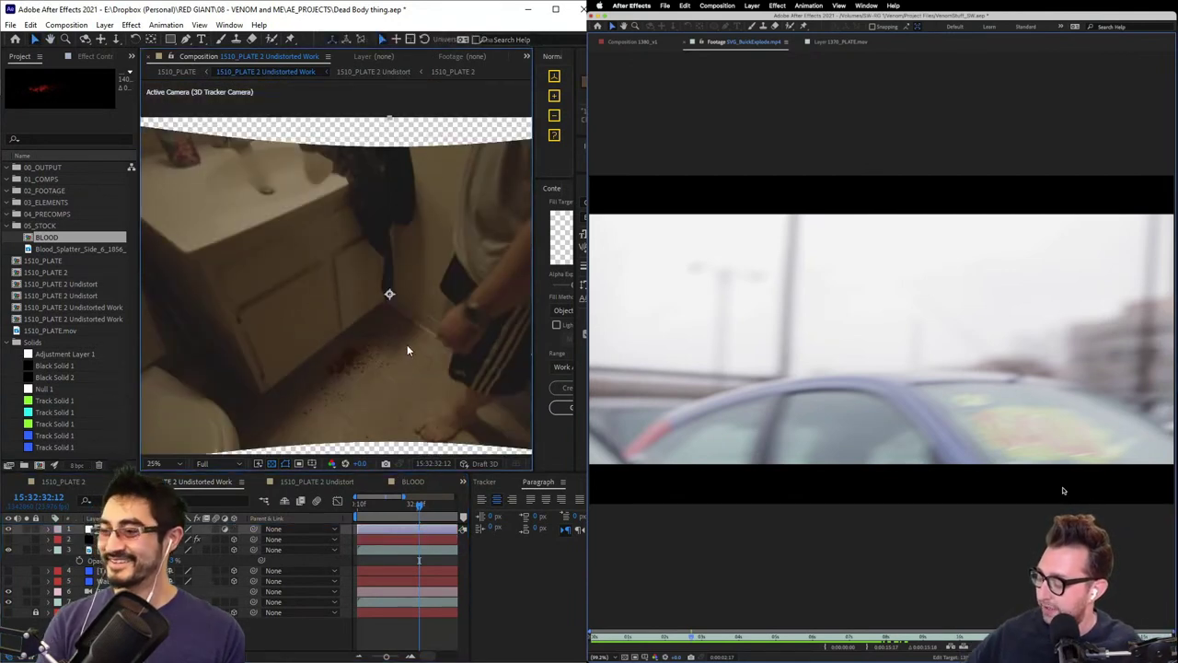
- Apply Cineon Converter to the adjustment layer, set Gamma to 2.25, and adjust its 10-bit white and black points
key(ctrl+space)
text(cineo)
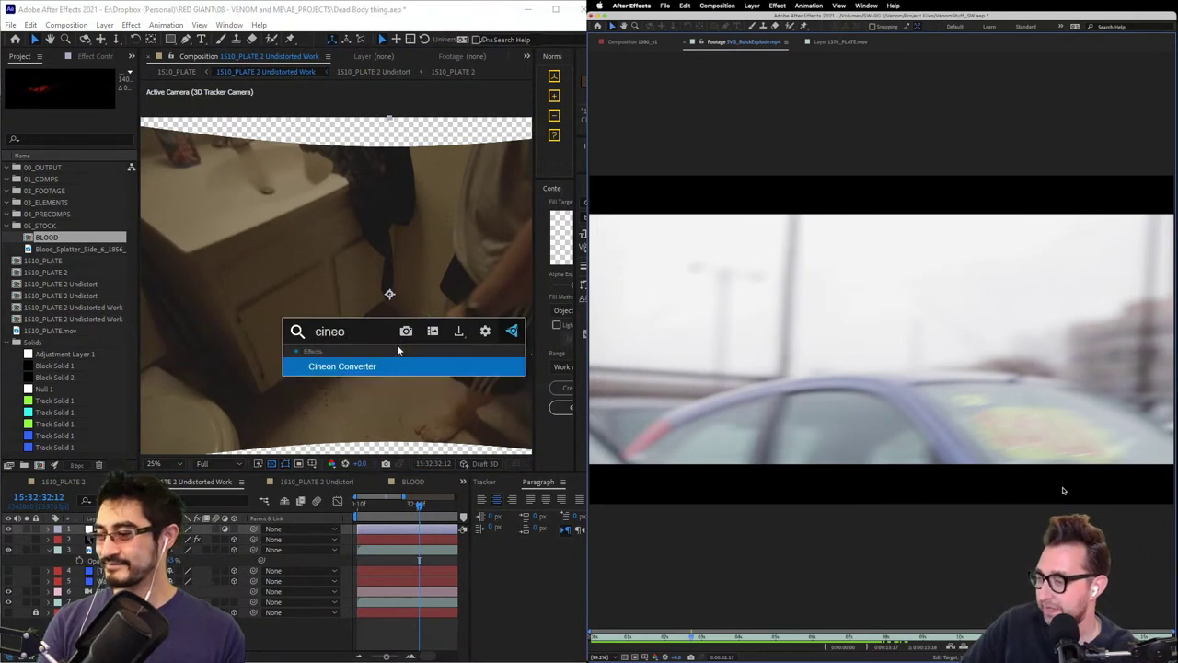
key(Return)
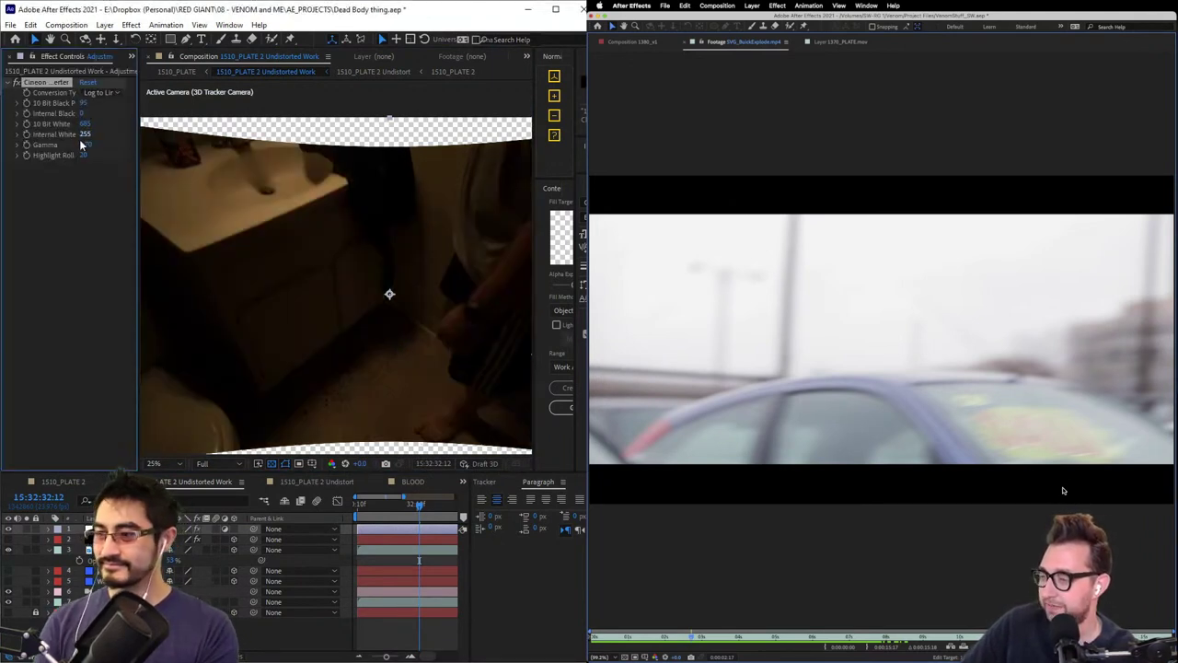
drag(84, 145, 69, 126)
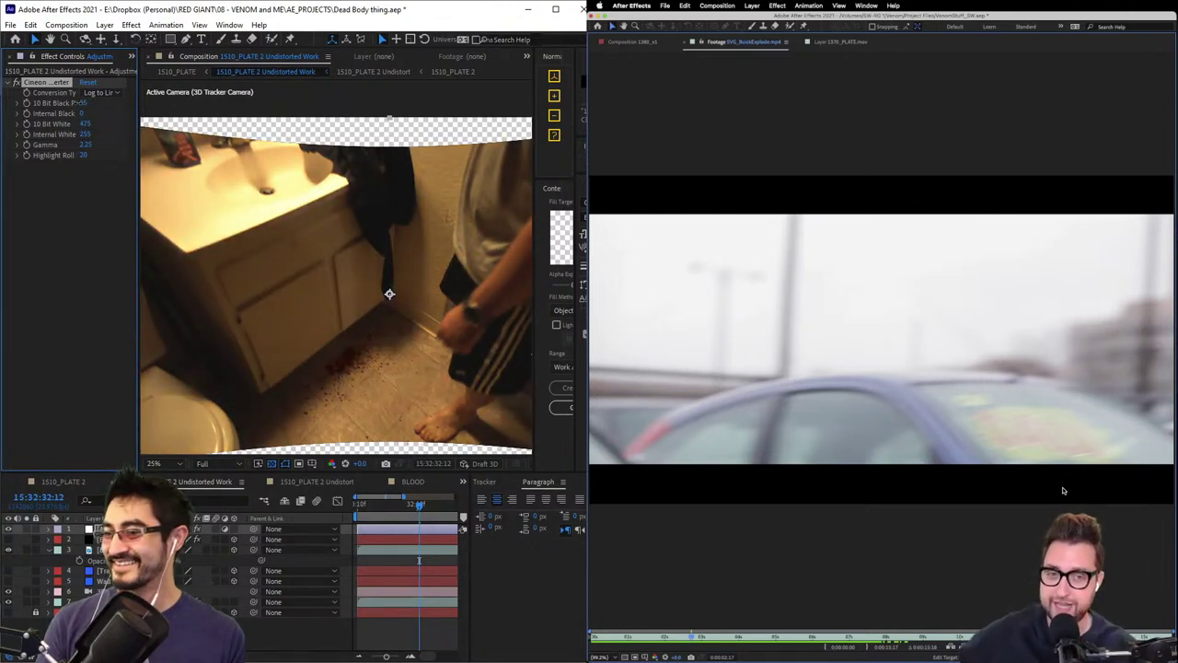
drag(79, 102, 84, 102)
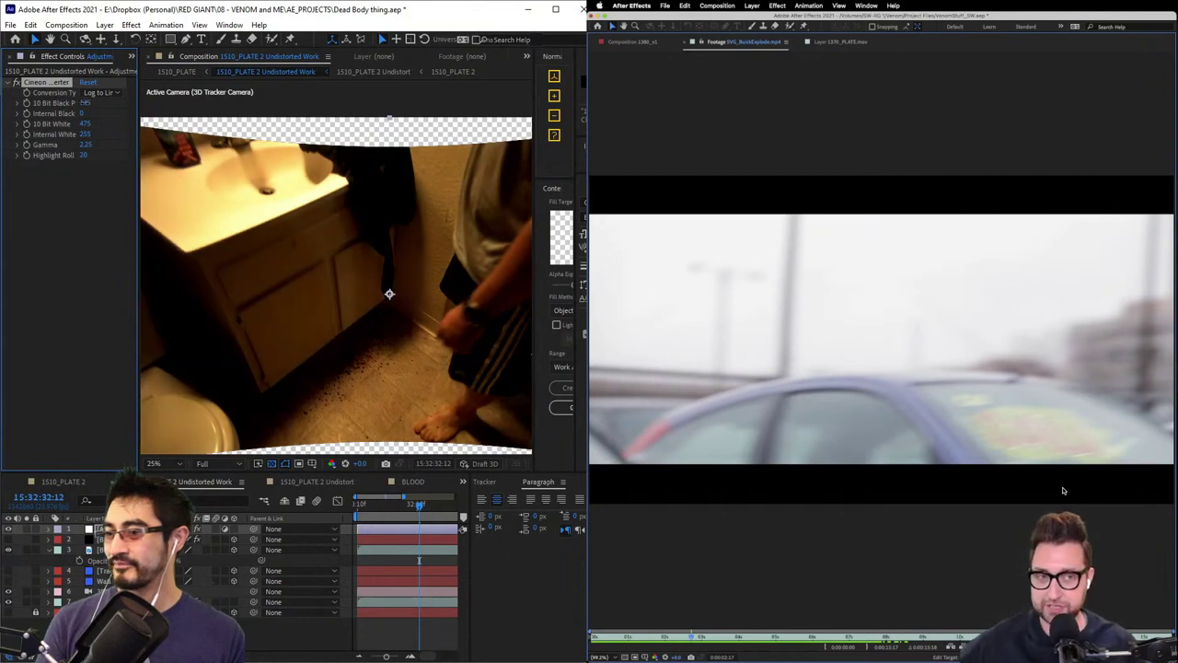
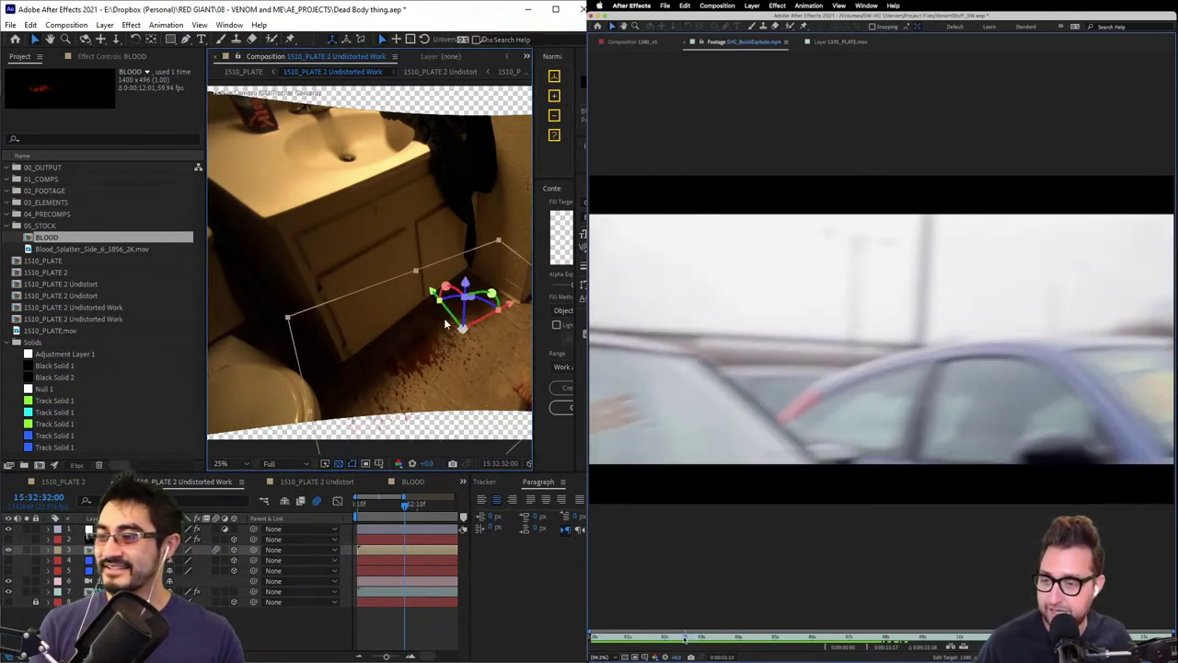
- Scrub through the SVG_BuickExplode.mp4 footage and rewind the 1510 composition to its first frame at 15:32:30:10
drag(664, 639, 694, 639)
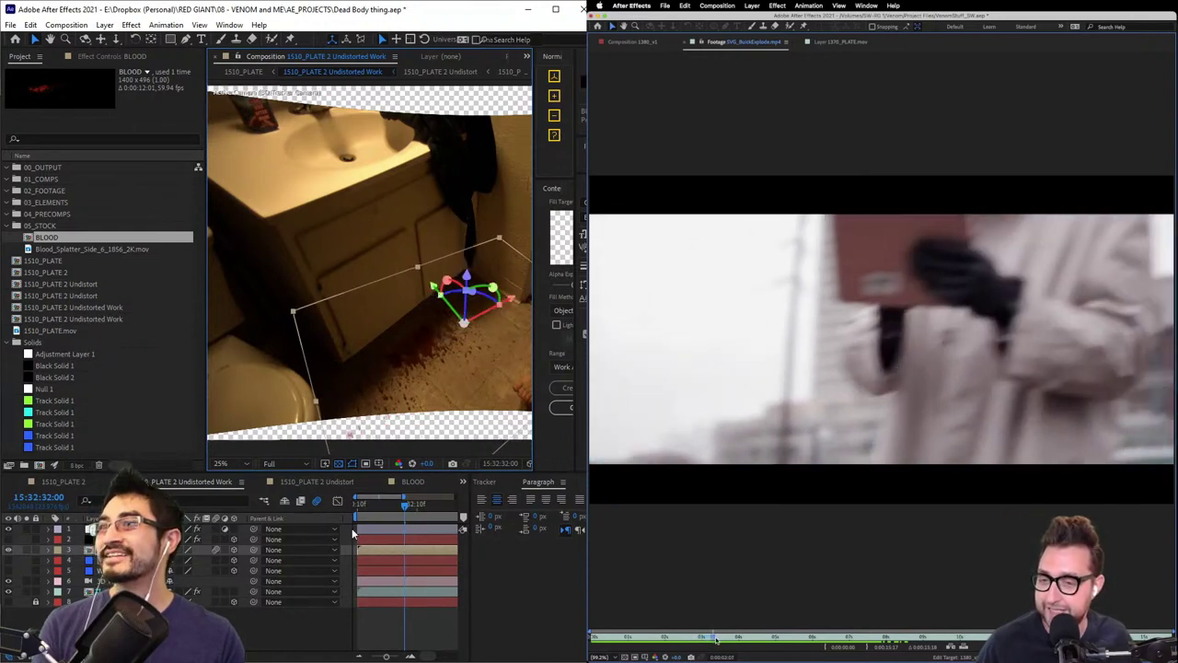
drag(386, 509, 341, 512)
drag(750, 640, 977, 641)
- Check how the blood looks in the 1510_PLATE composition and return to 1510_PLATE 2 Undistorted Work
click(65, 483)
click(15, 486)
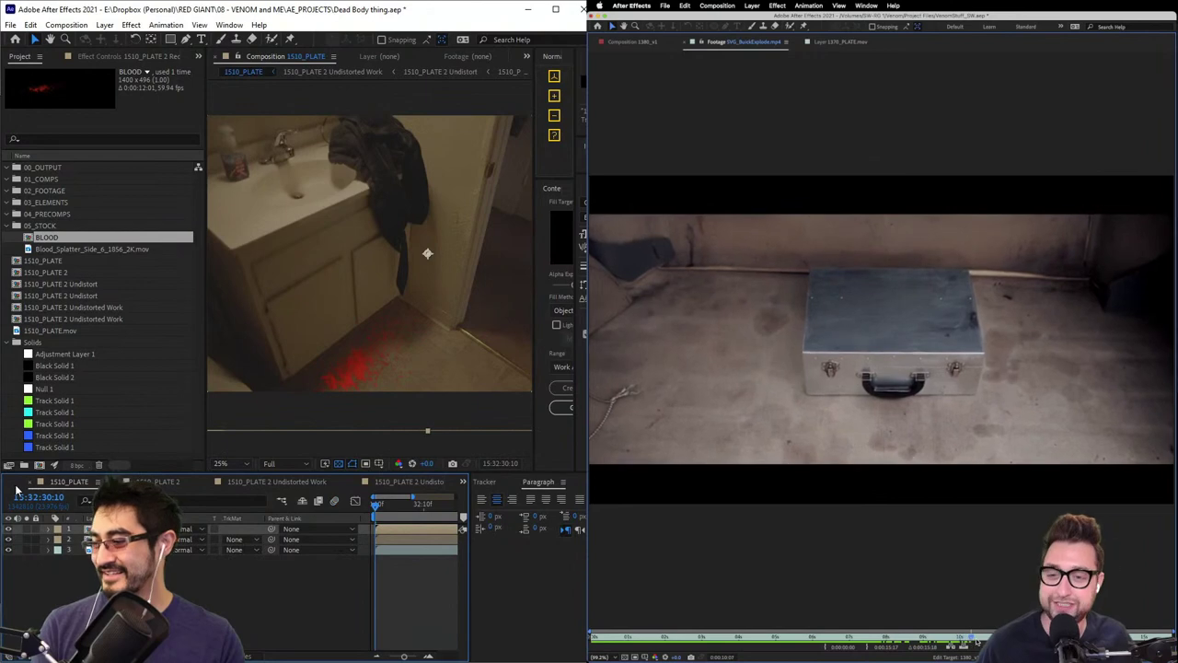
click(277, 481)
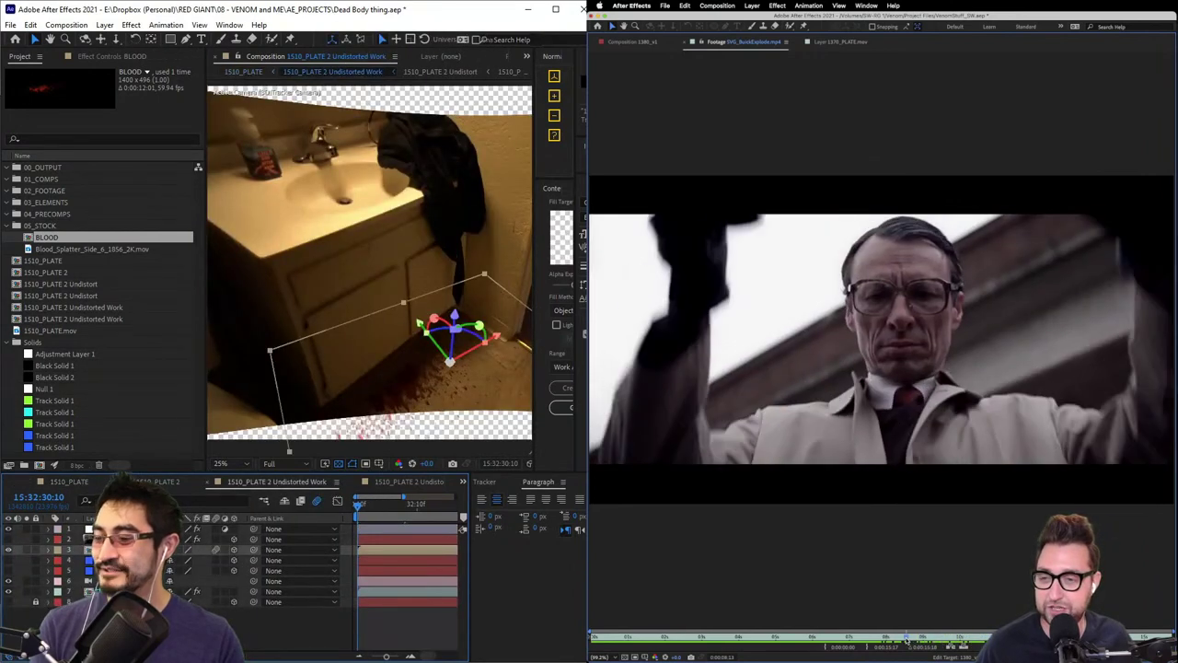
- Move the Cineon Converter adjustment layer out of 1510_PLATE 2 Undistorted Work and into the 1510_PLATE composition
click(483, 262)
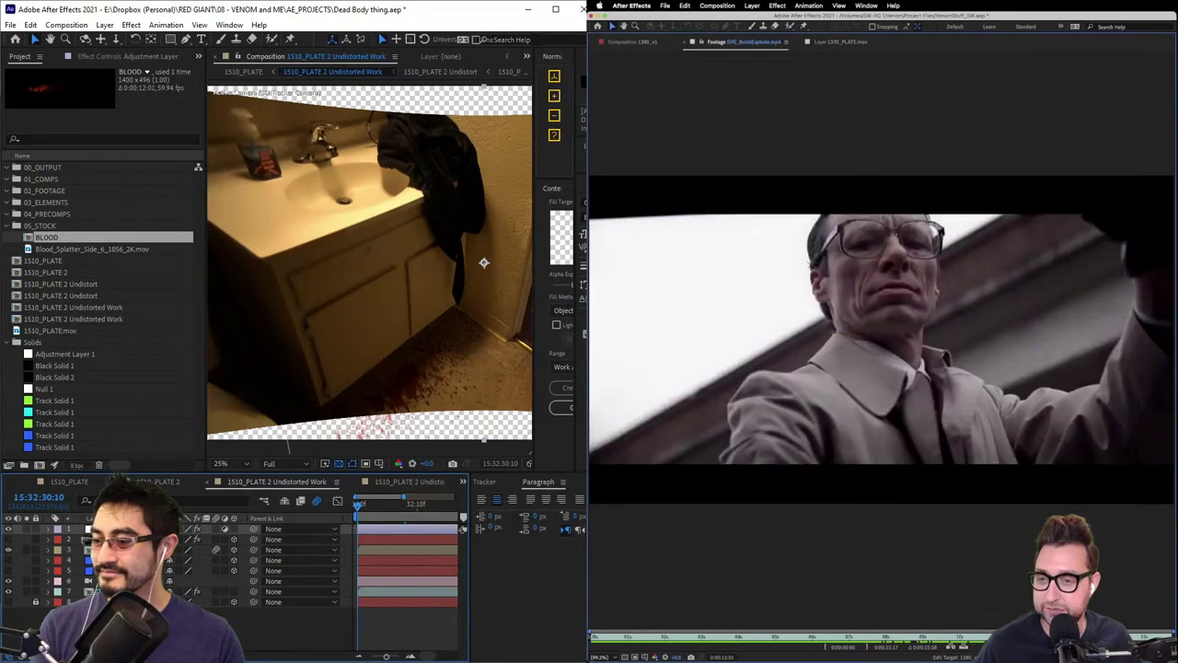
key(Delete)
click(77, 483)
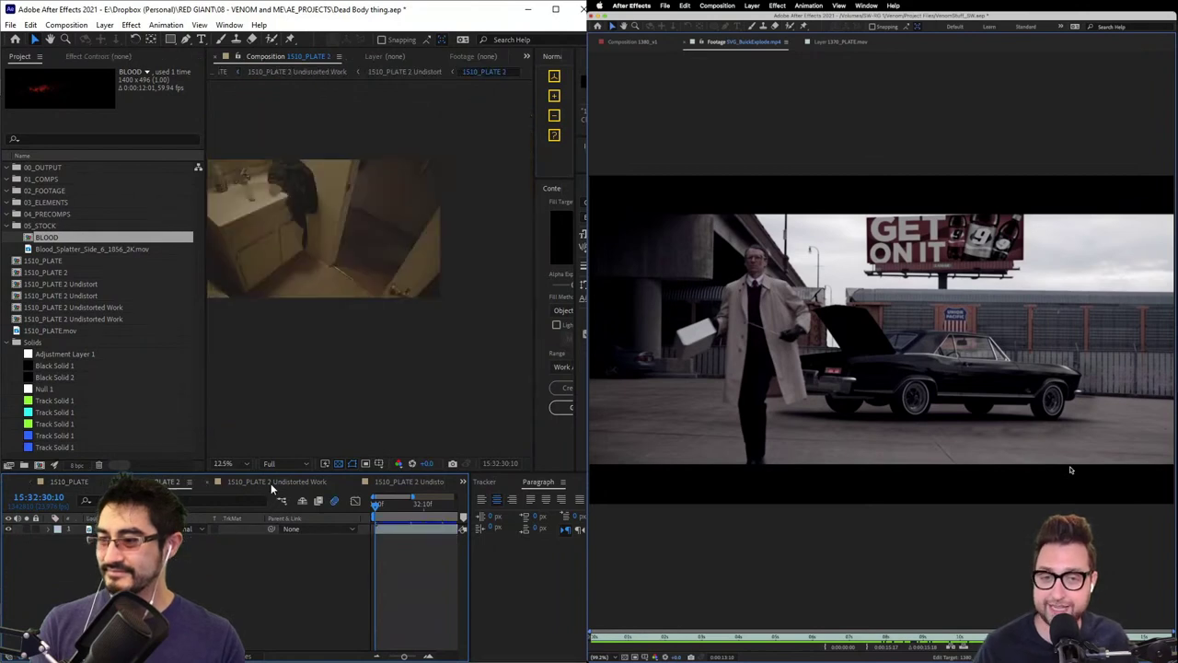
click(275, 482)
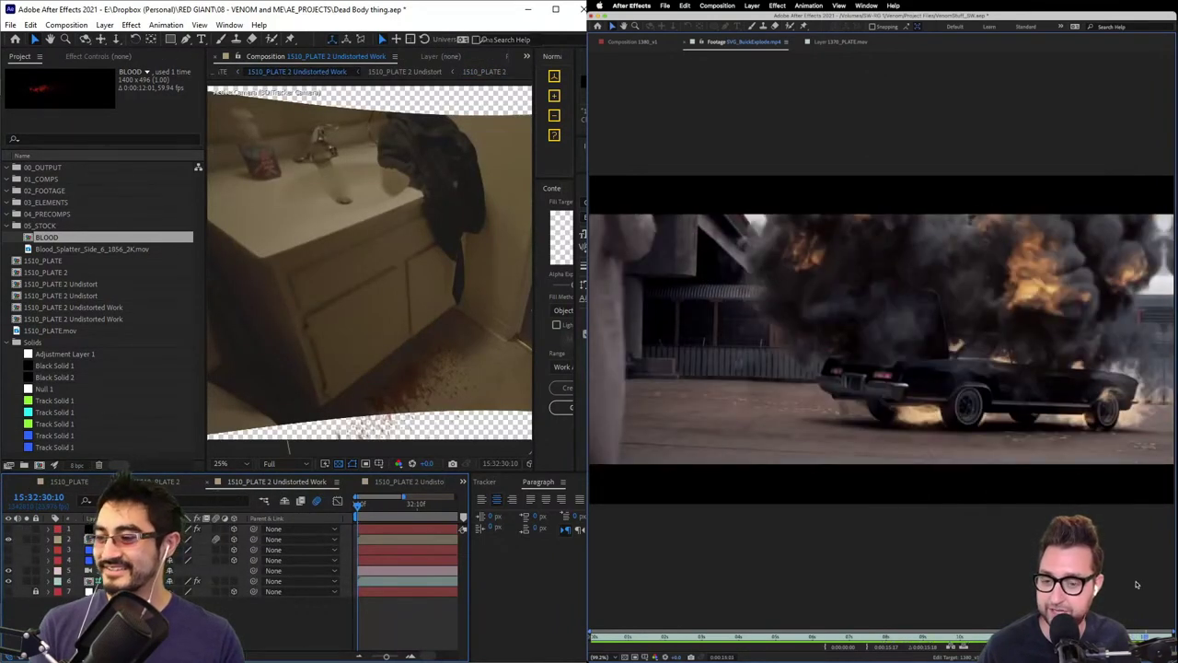
click(128, 540)
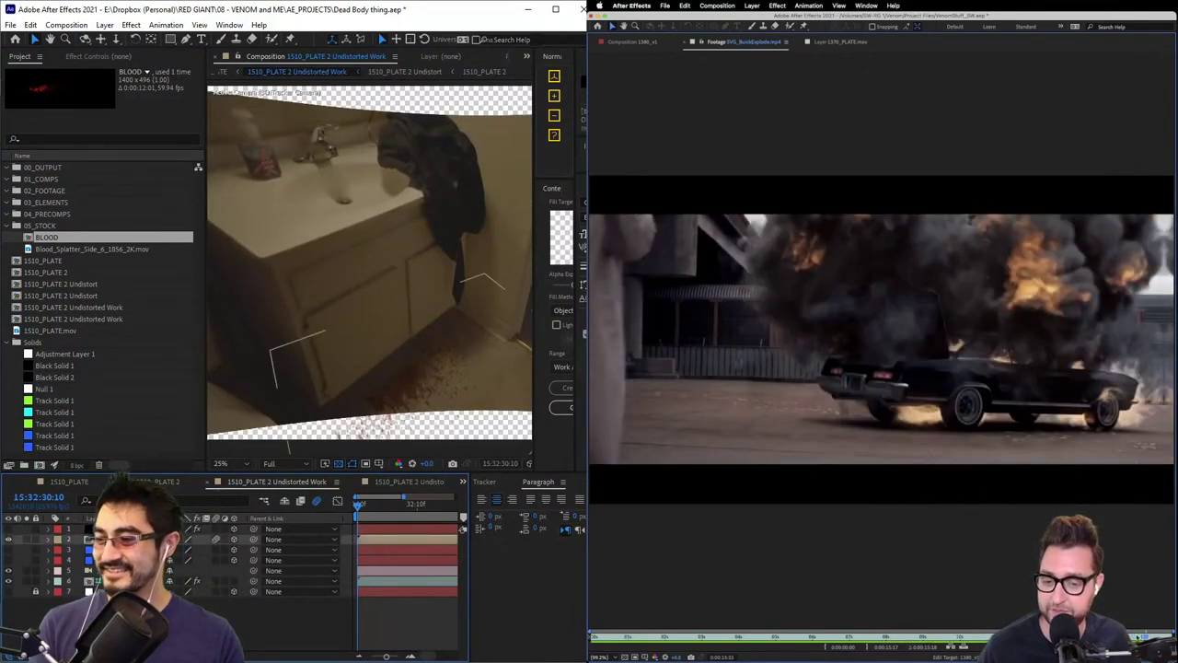
click(1141, 636)
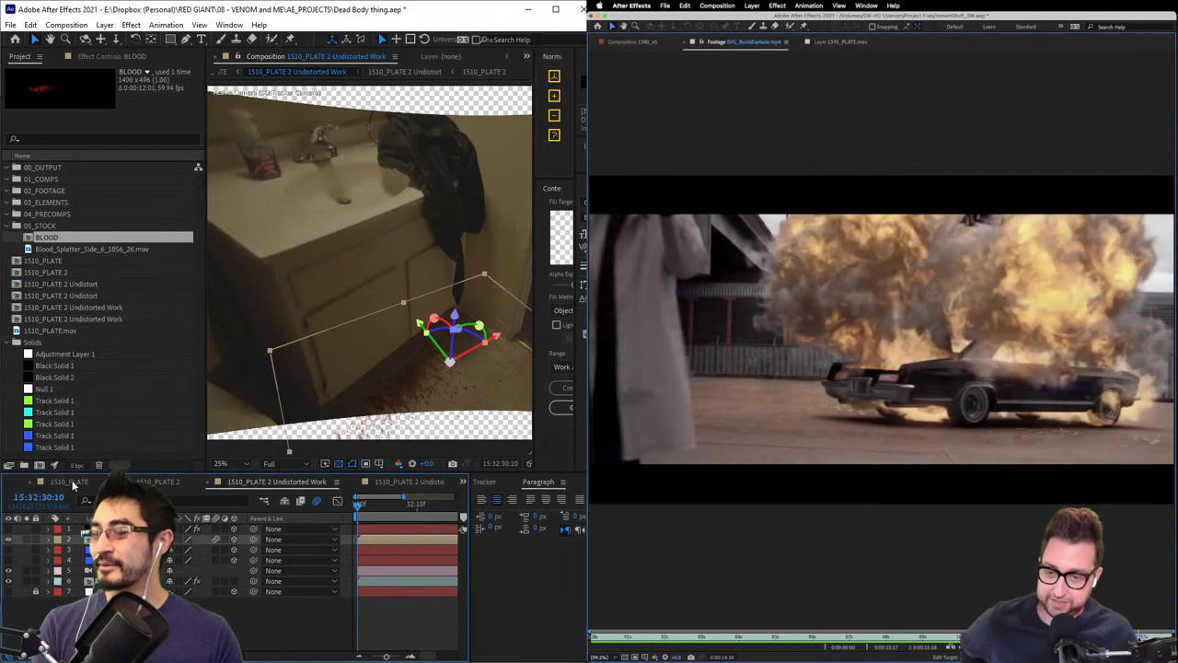
click(72, 482)
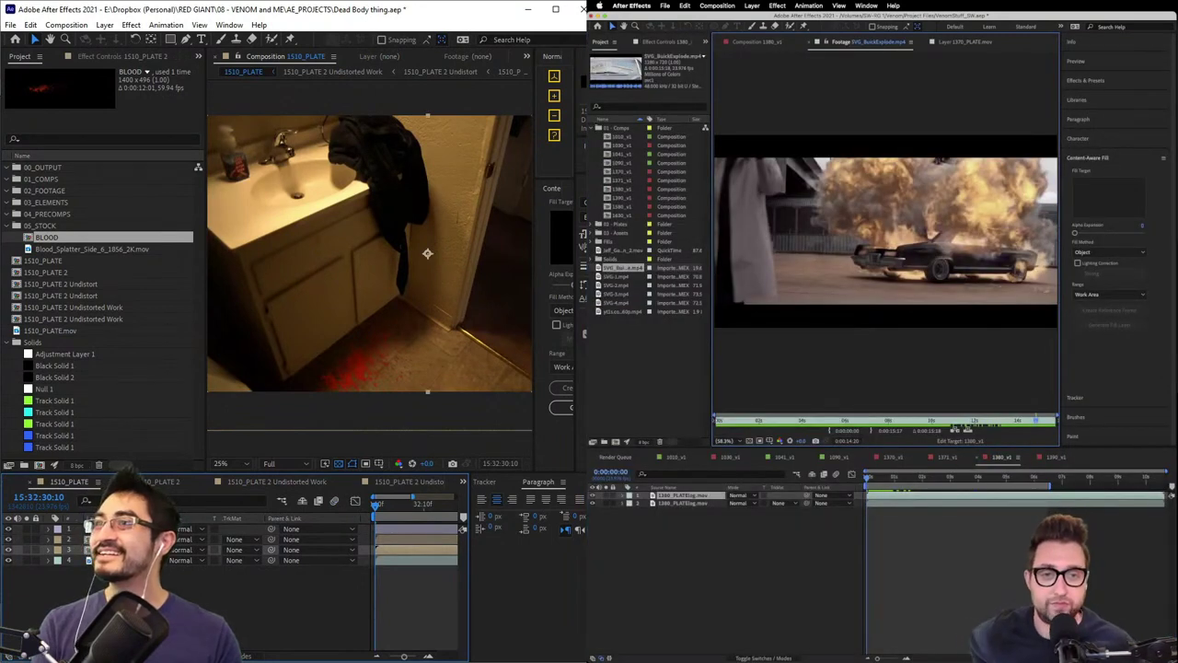
- Paste the adjustment layer back into 1510_PLATE 2 Undistorted Work above the blood layer and enlarge the composition viewer
click(294, 480)
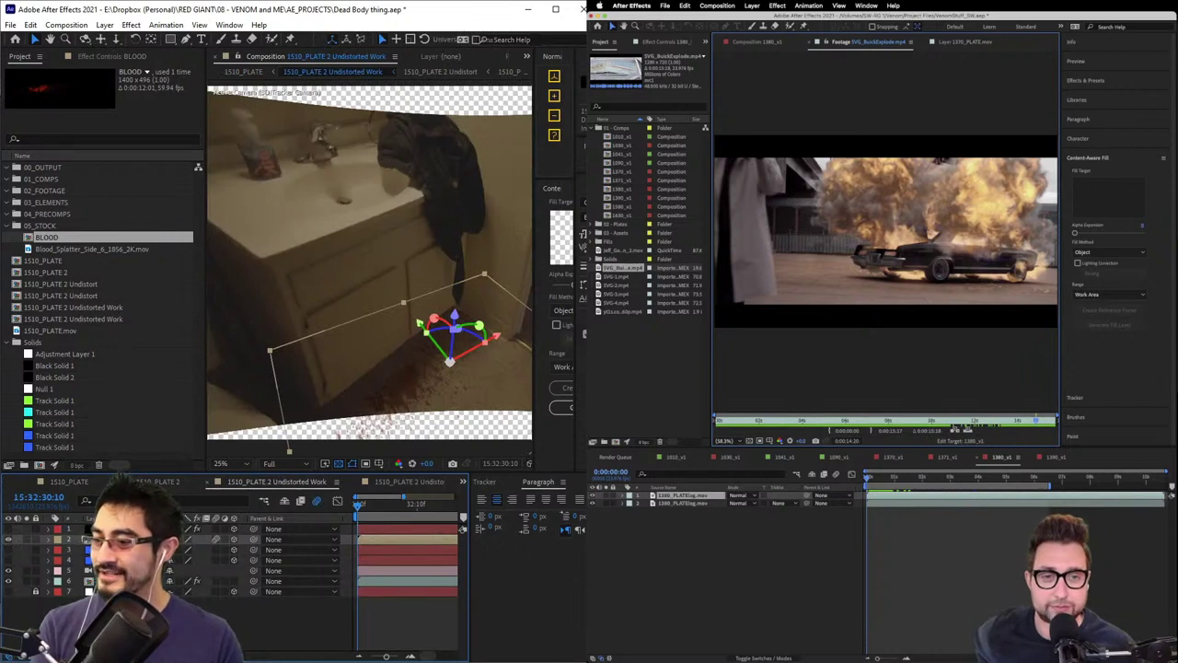
key(ctrl+v)
key(space)
drag(363, 337, 330, 333)
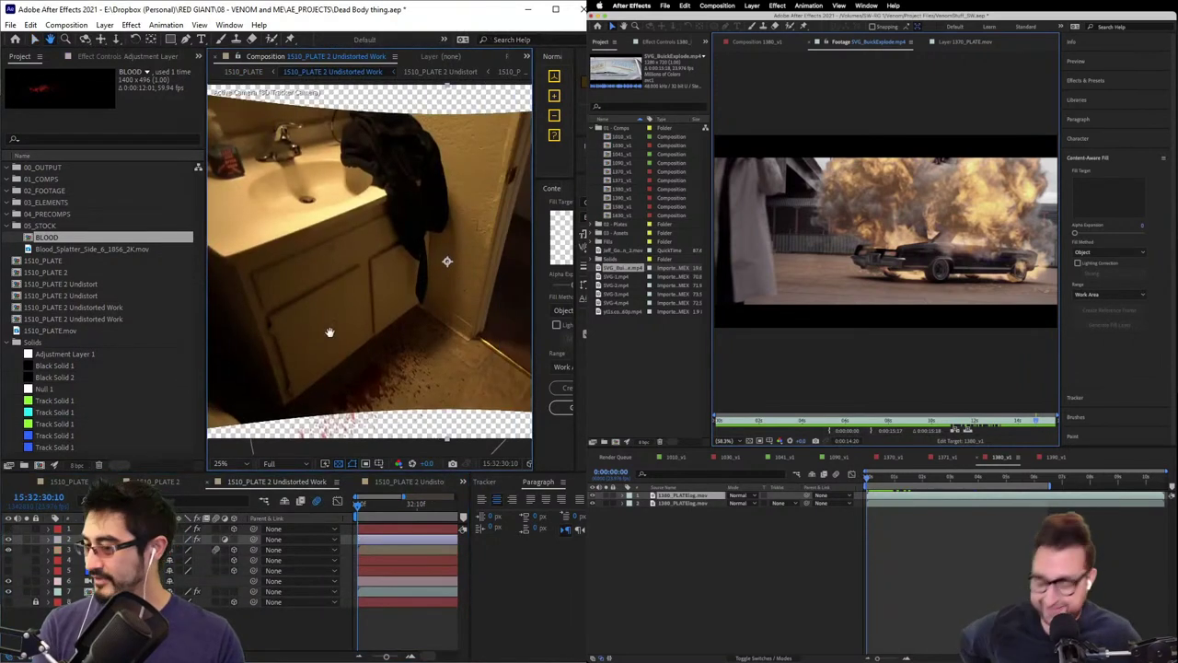
key(v)
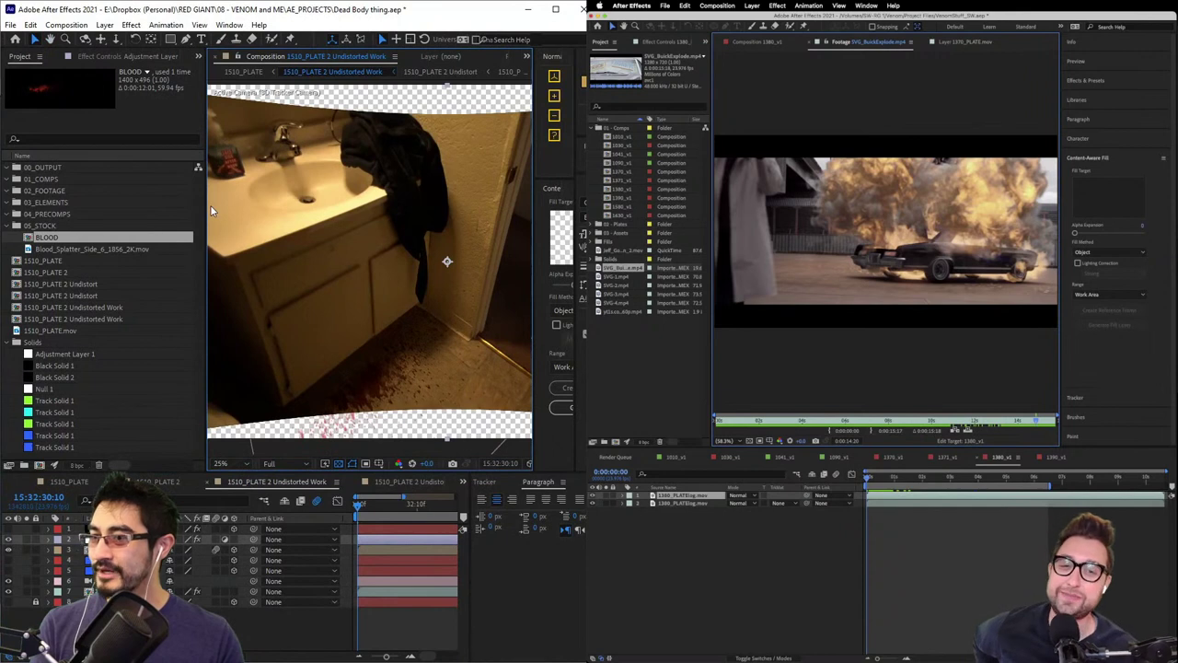
drag(208, 205, 101, 204)
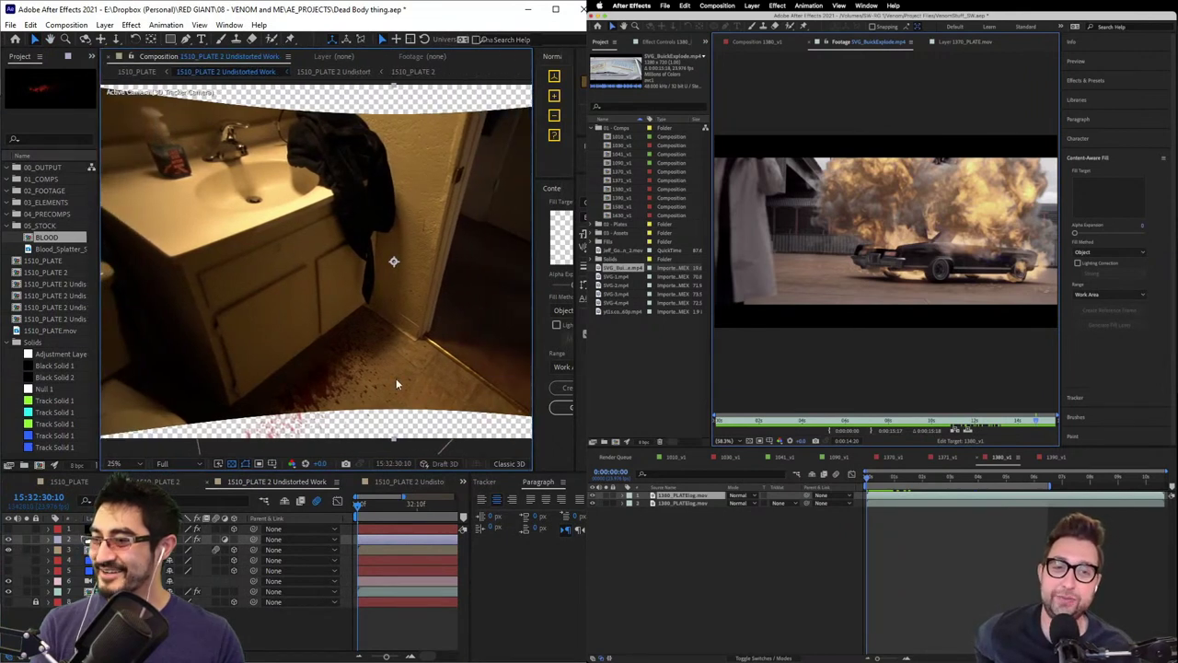
- Go to 15:32:32:10 in the 1510 shot and examine the graded blood splatter on the floor up close
drag(375, 504, 416, 543)
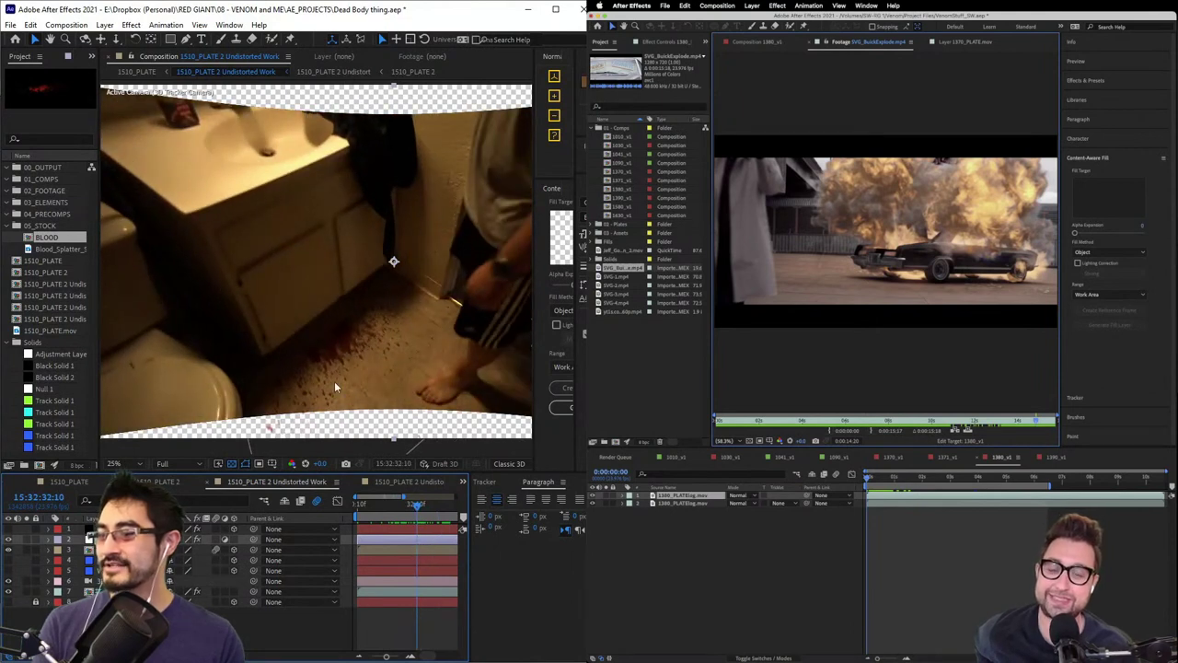
scroll(336, 388, up, 2)
scroll(389, 267, down, 3)
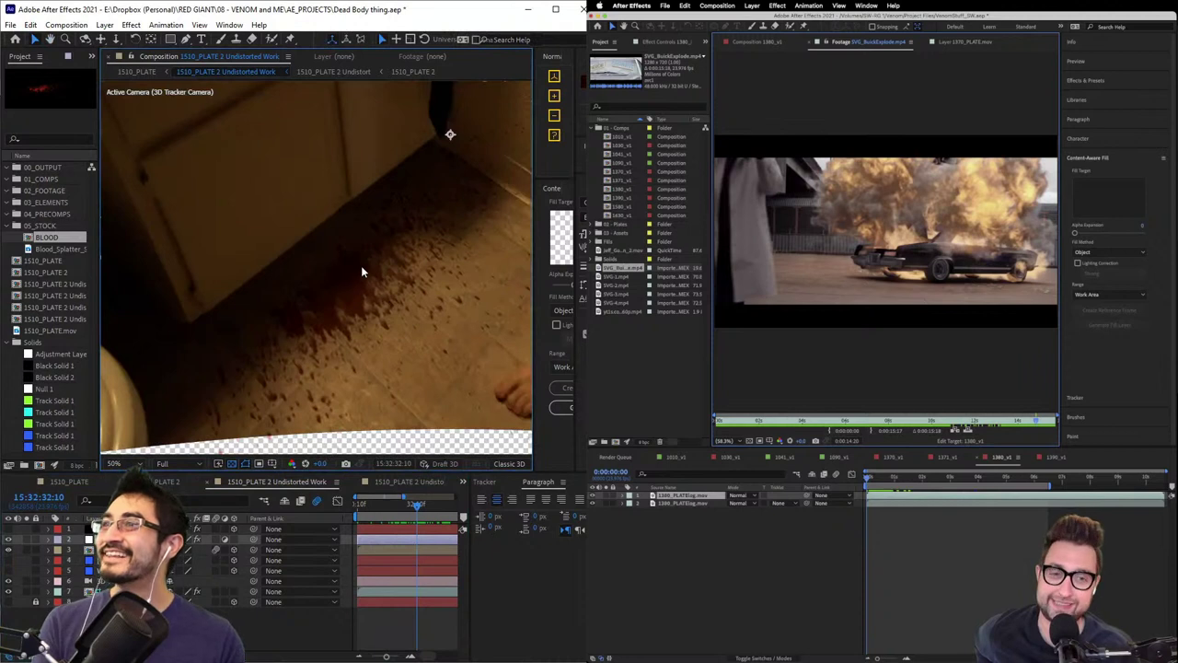
scroll(358, 262, up, 1)
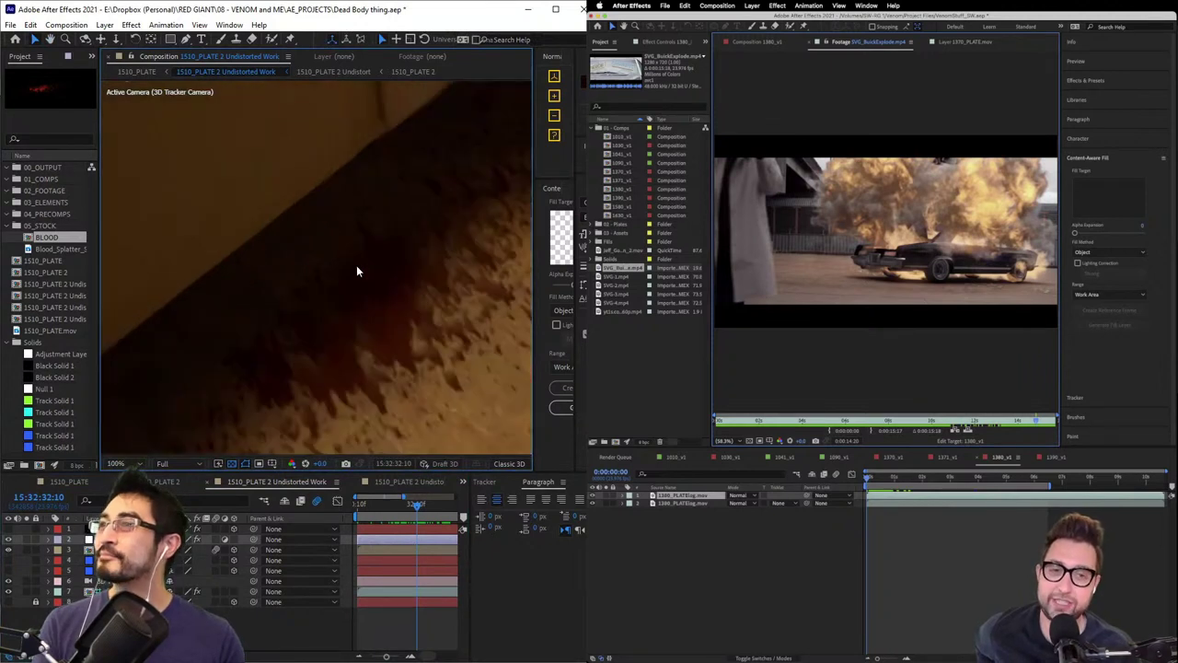
scroll(440, 405, down, 1)
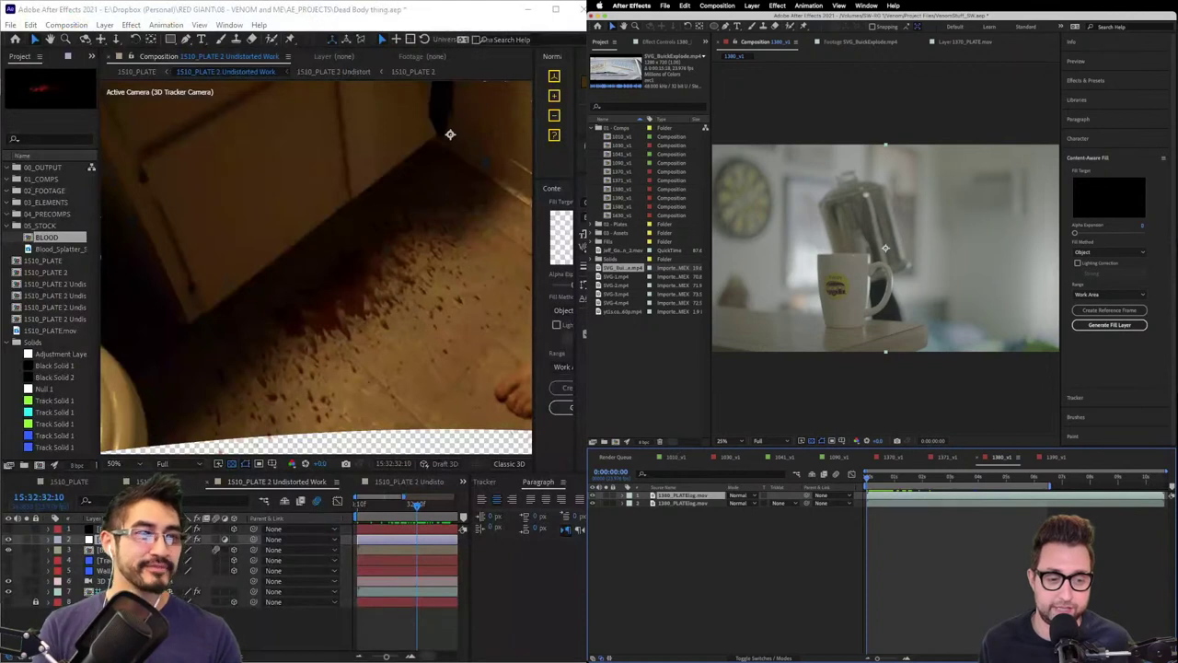
- In the other After Effects project, open the composition showing the man in a robe standing in the doorway
key(super+Tab)
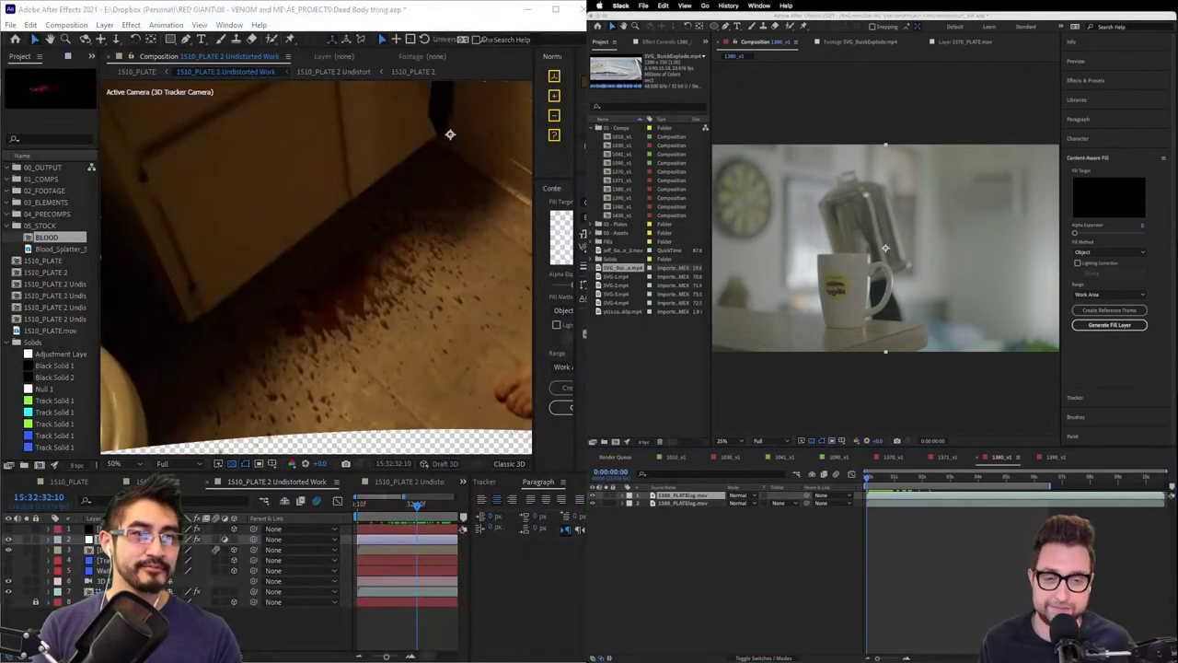
click(837, 18)
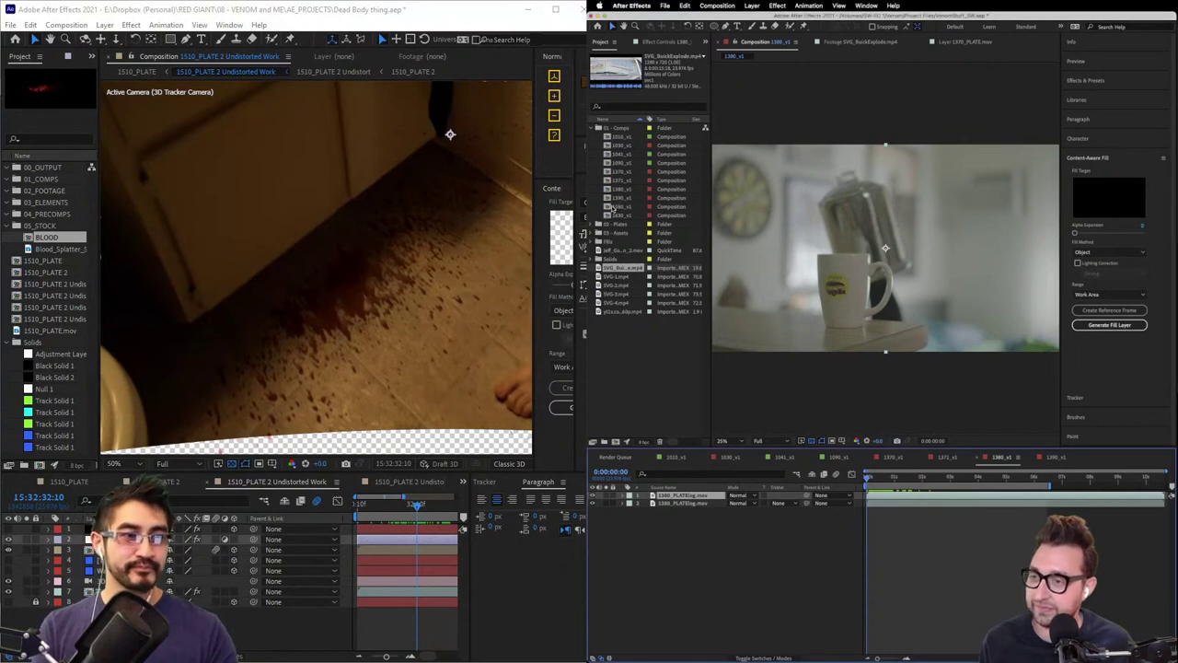
click(610, 206)
click(609, 197)
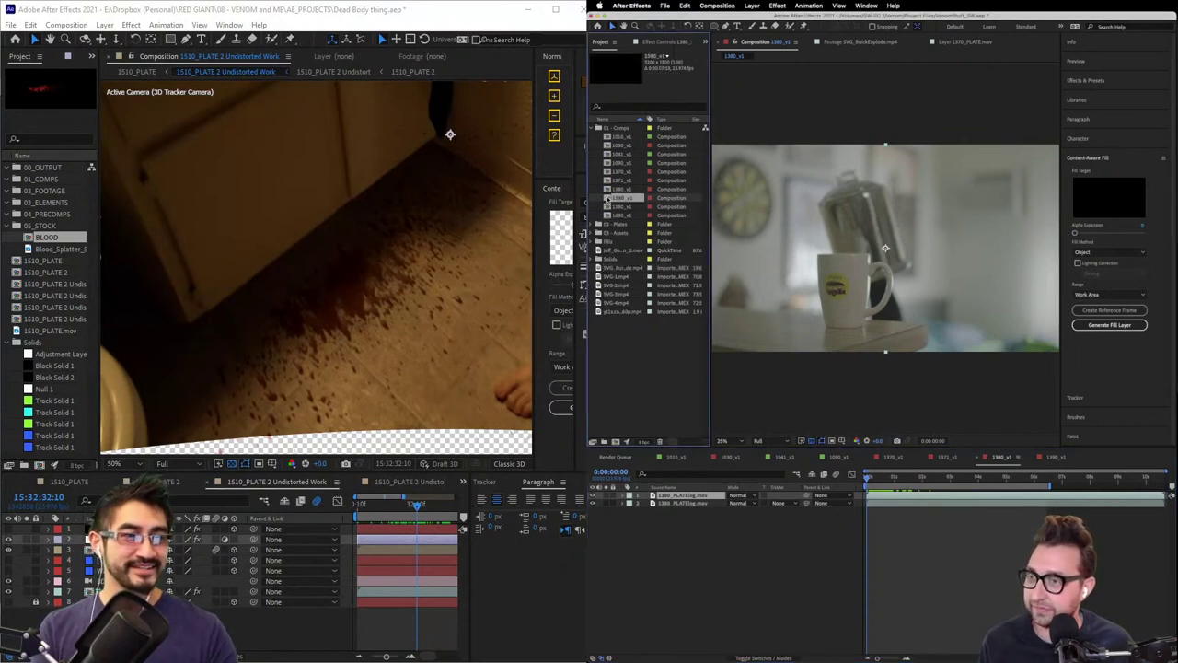
double_click(608, 206)
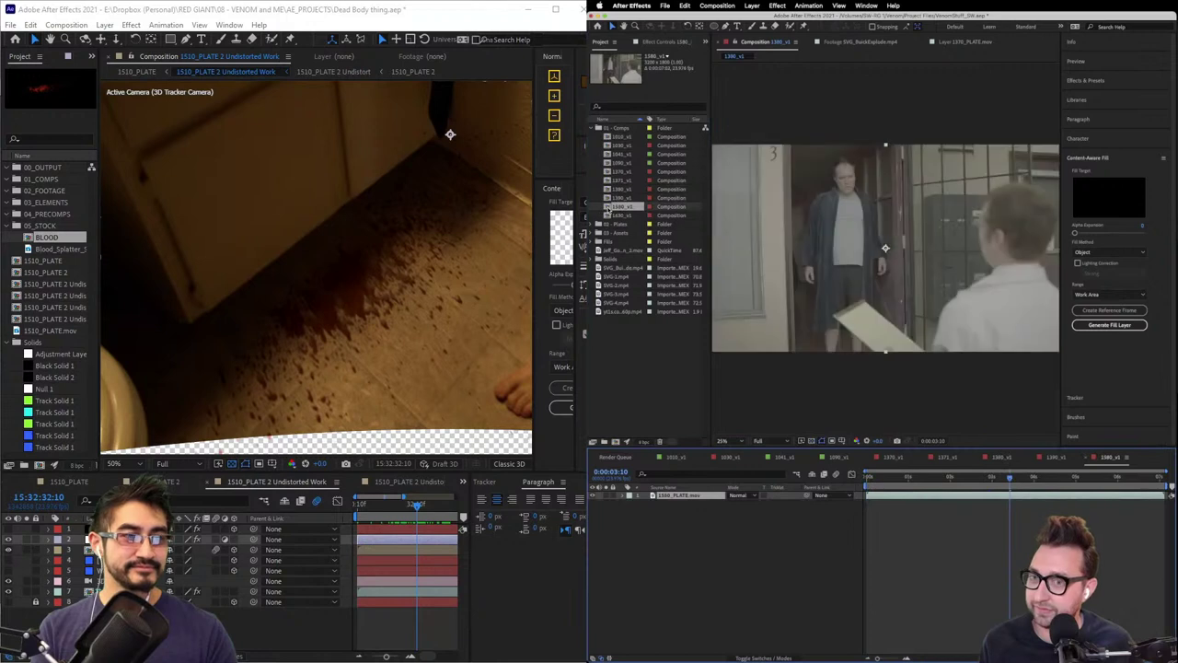
- Apply Spot Clone Tracker to the doorway plate and place its spot over the door number 3, cloning directly below at Y Offset 16.44
click(1108, 80)
text(spot c)
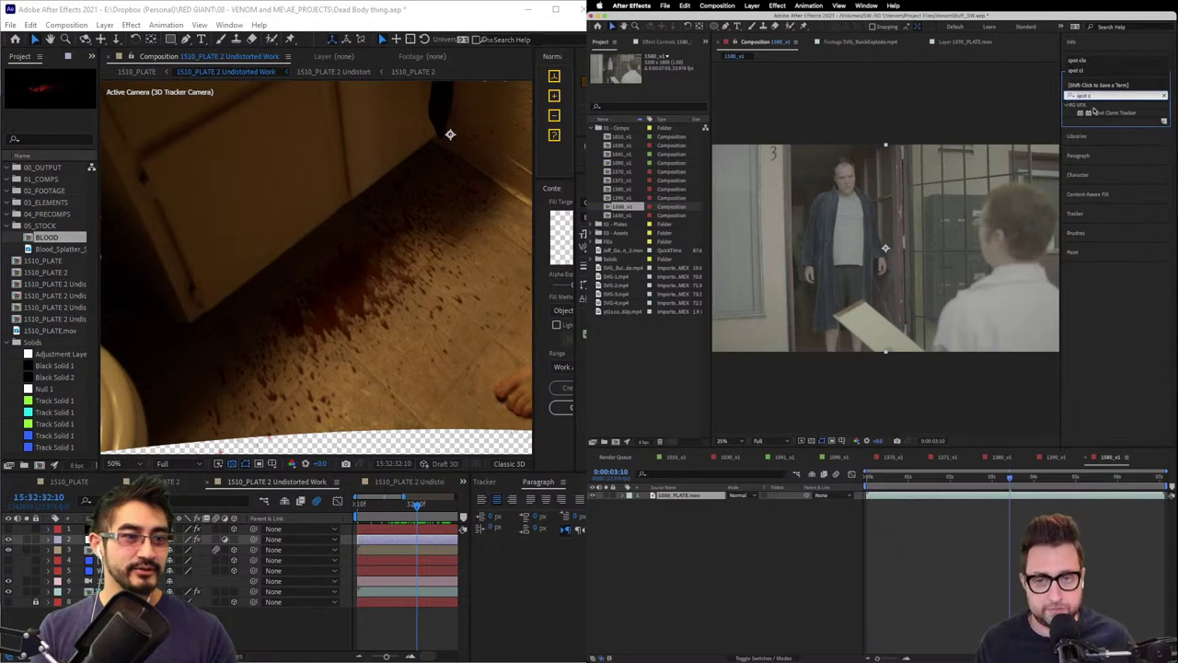
mouse_move(1093, 111)
mouse_down()
mouse_move(837, 285)
mouse_move(679, 503)
mouse_up()
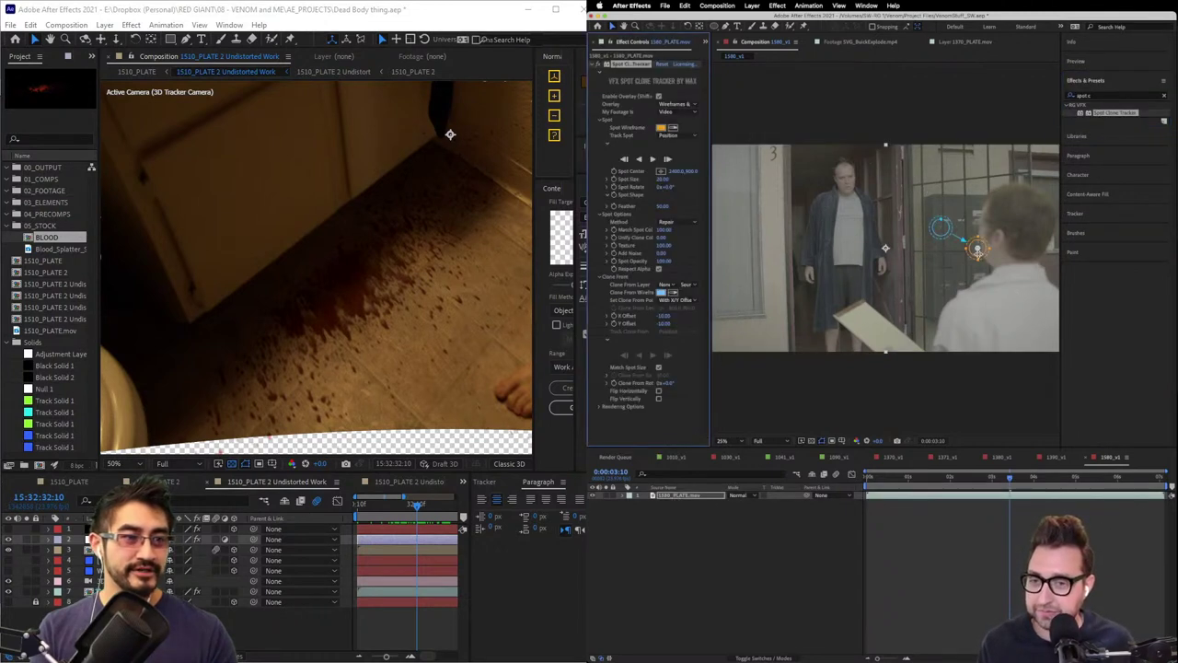
mouse_move(978, 247)
mouse_down()
mouse_move(772, 156)
mouse_move(770, 185)
mouse_up()
scroll(771, 186, up, 2)
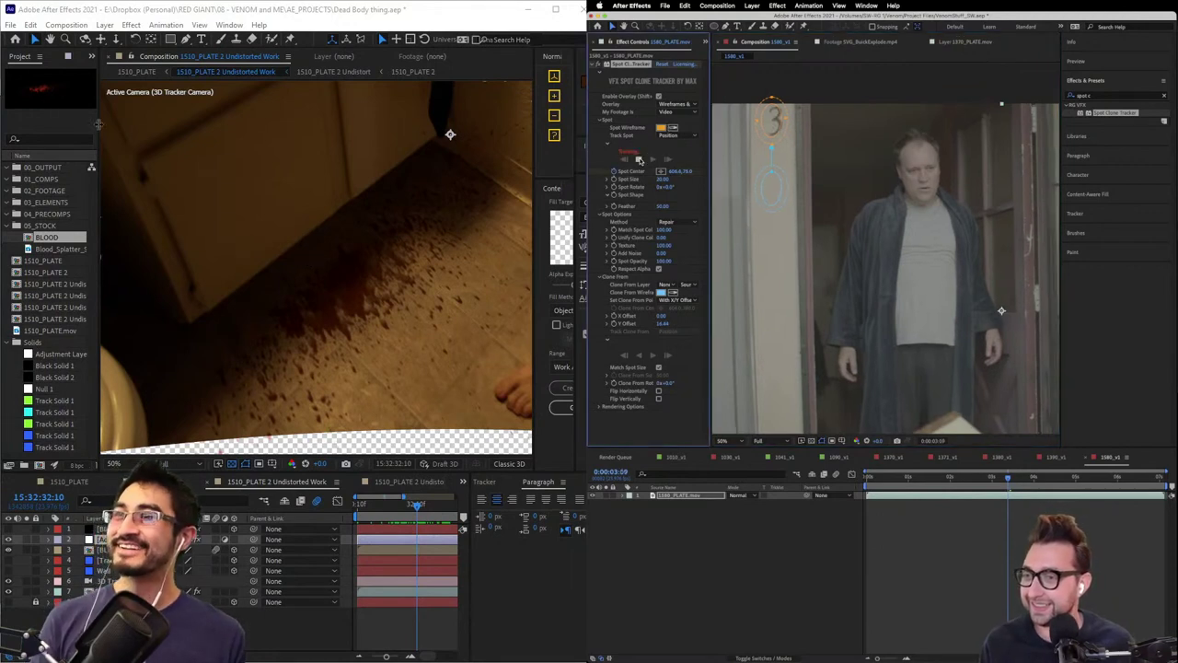
- In the 1510 project, widen the Project panel and inspect the floor blood composite both from farther out and up close
drag(100, 124, 108, 157)
scroll(378, 271, down, 2)
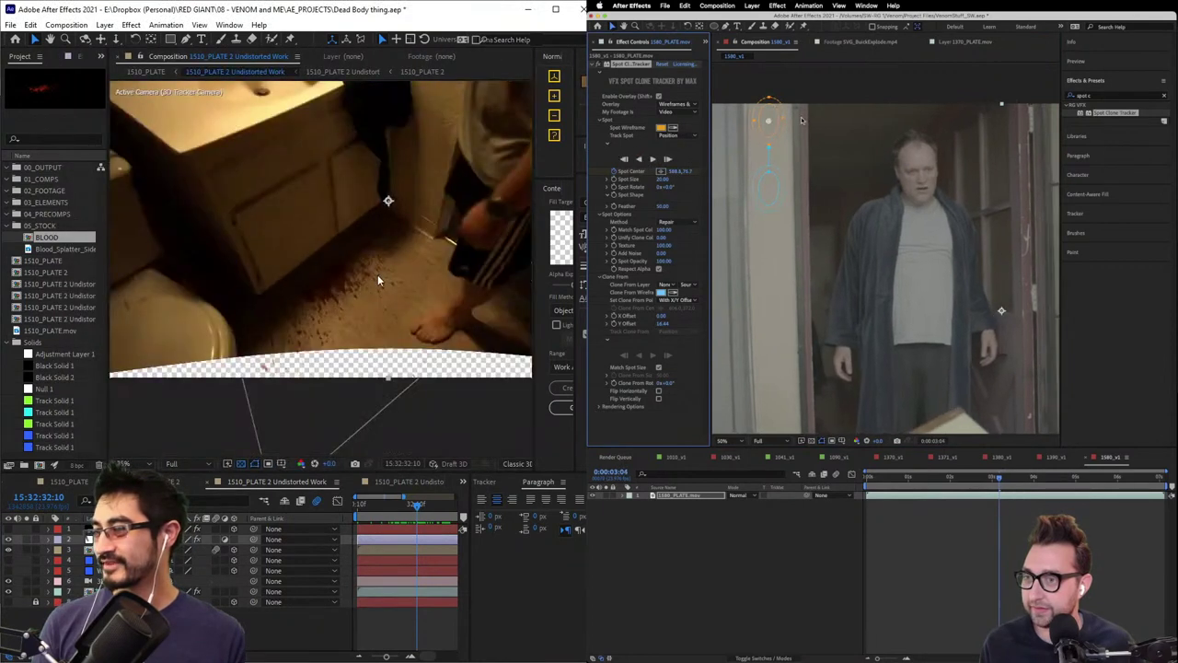
scroll(289, 215, up, 1)
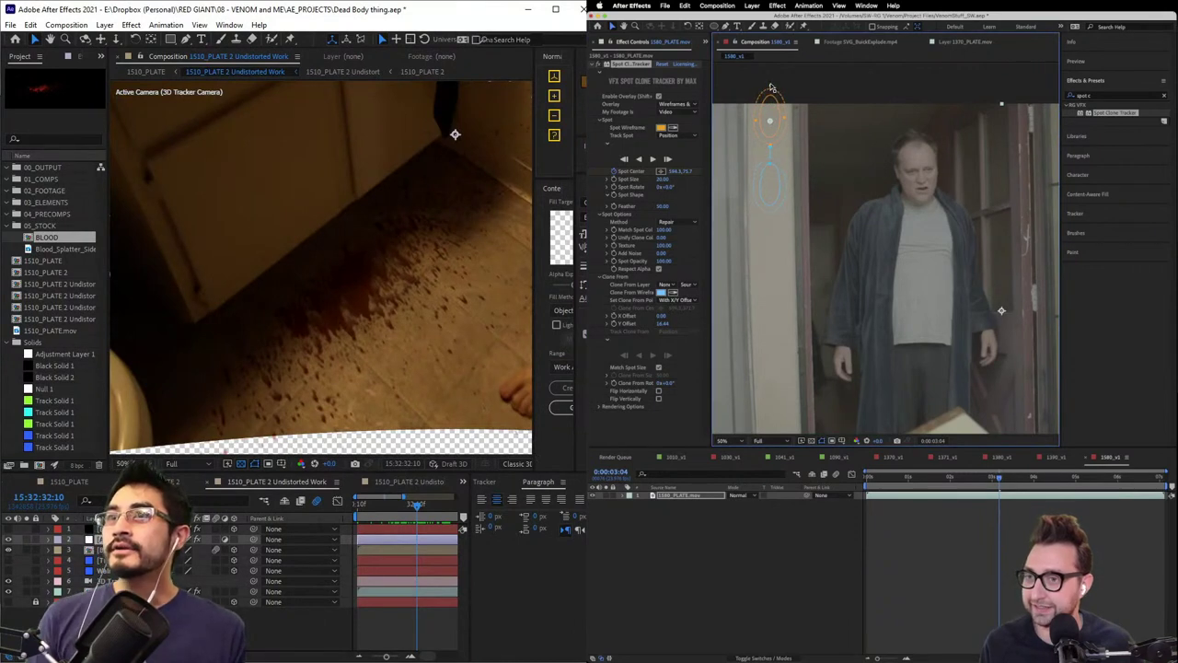
- Reveal the Spot Center keyframes, set the Spot Size to 24, and track the door number forward through the end of the shot
click(639, 156)
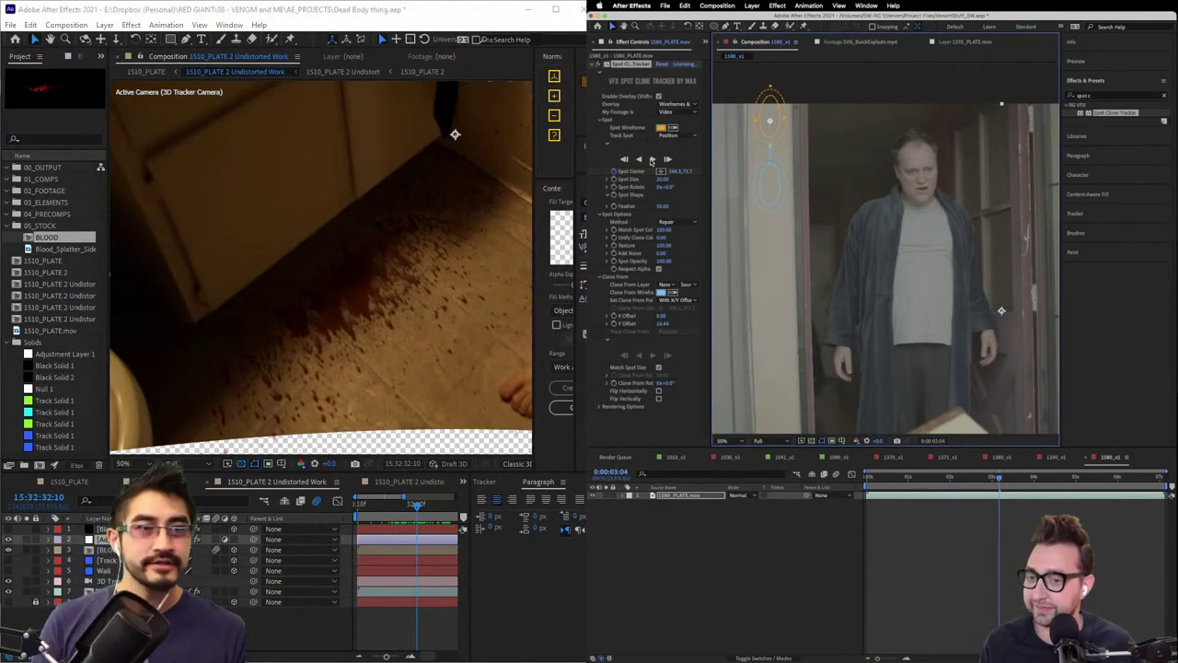
key(u)
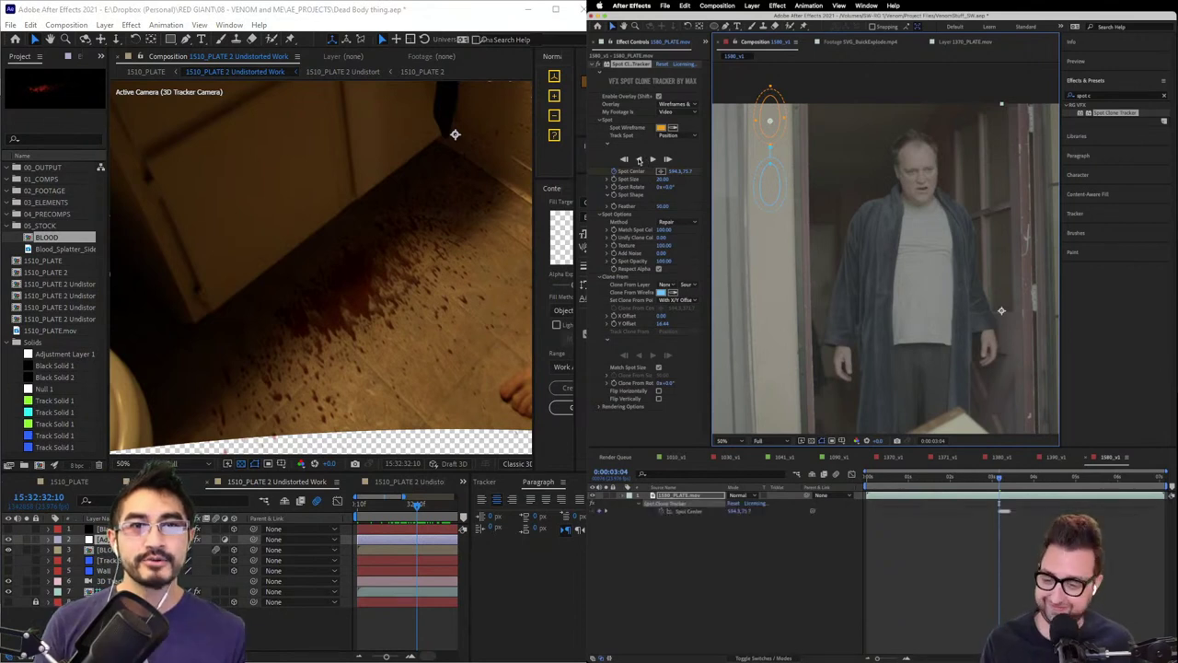
click(653, 159)
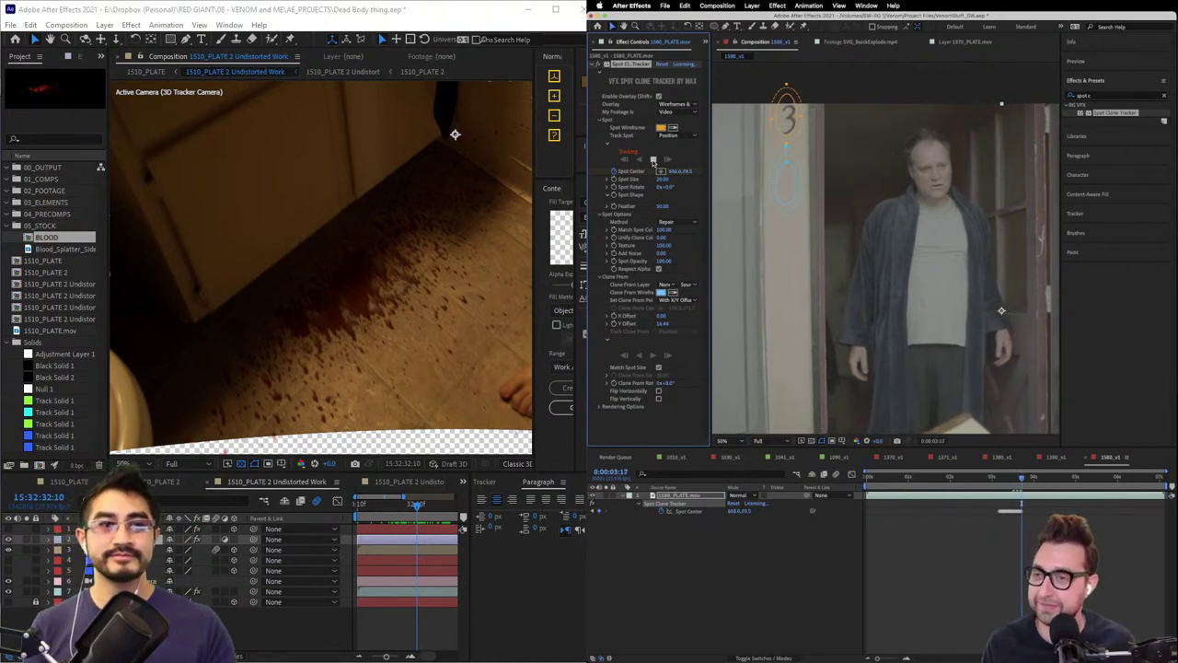
click(653, 161)
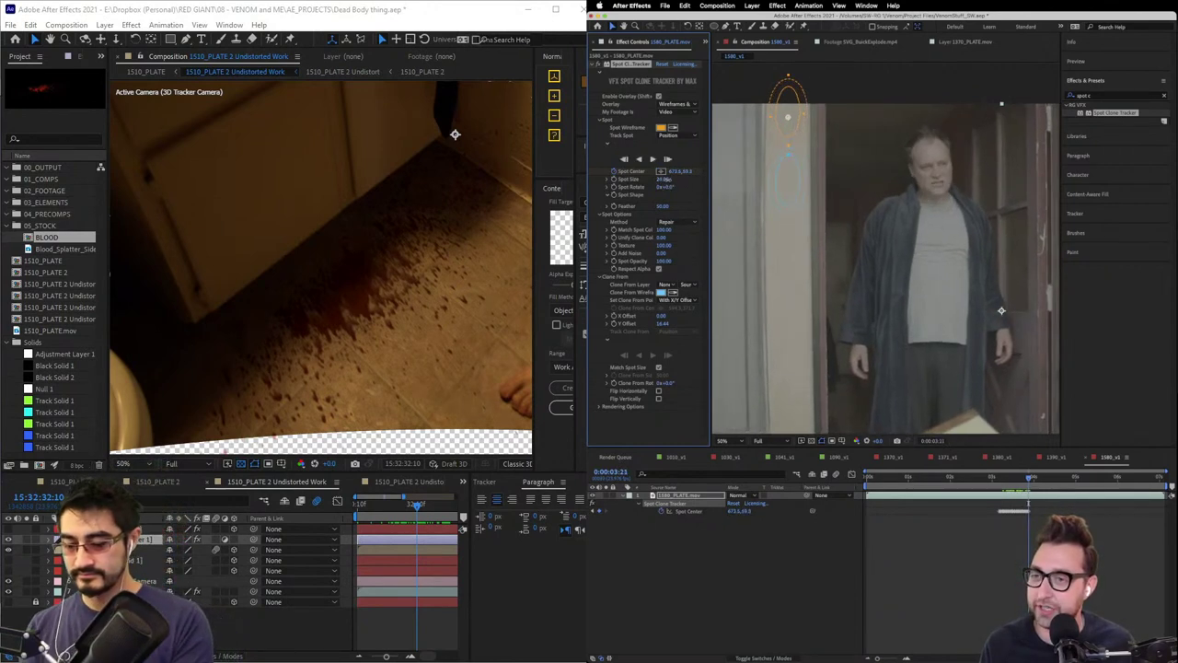
click(653, 159)
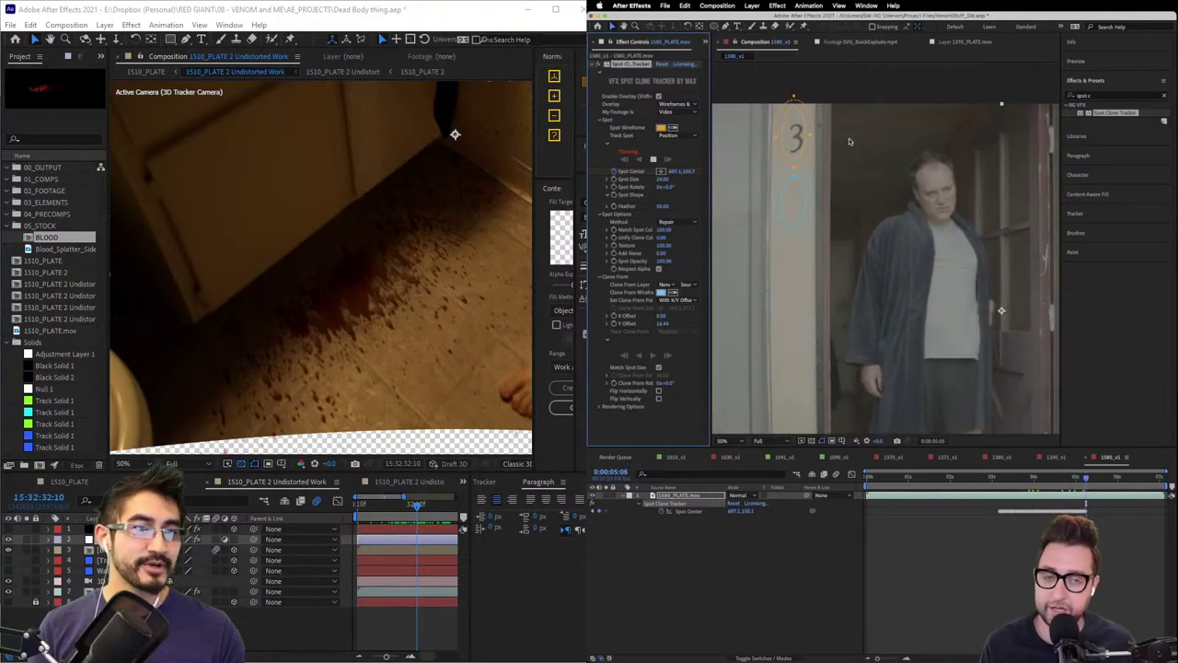
- Switch to the browser, look through the pxhere crack photos for usable textures, and enlarge the browser window
drag(586, 156, 1, 68)
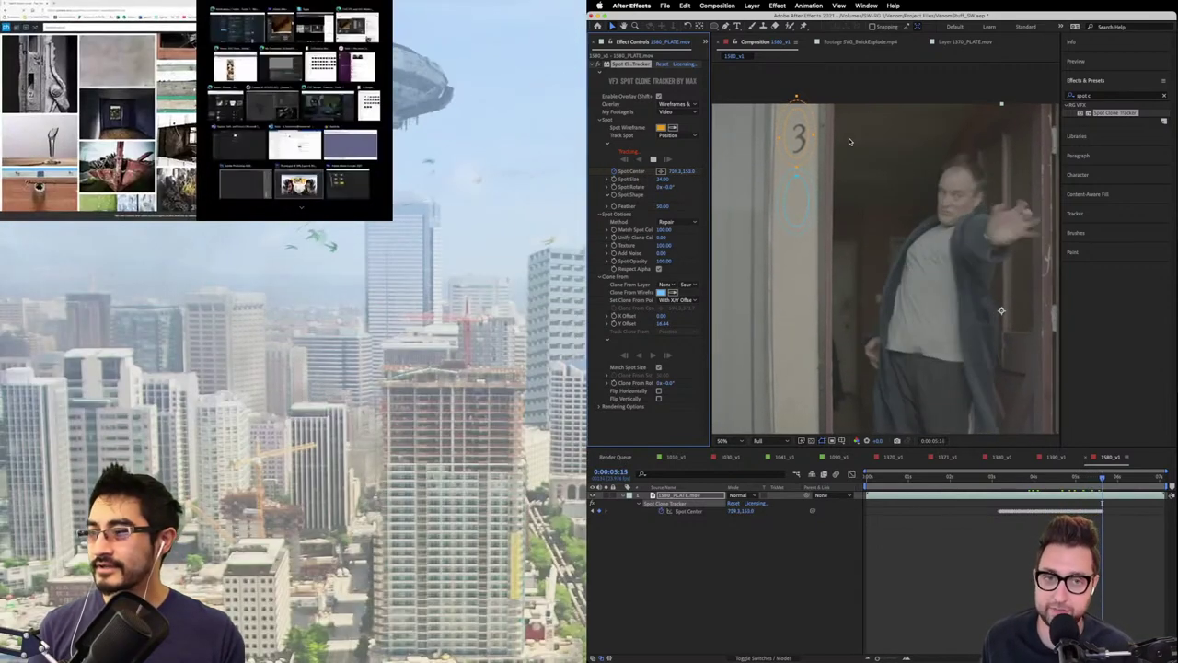
scroll(149, 127, down, 10)
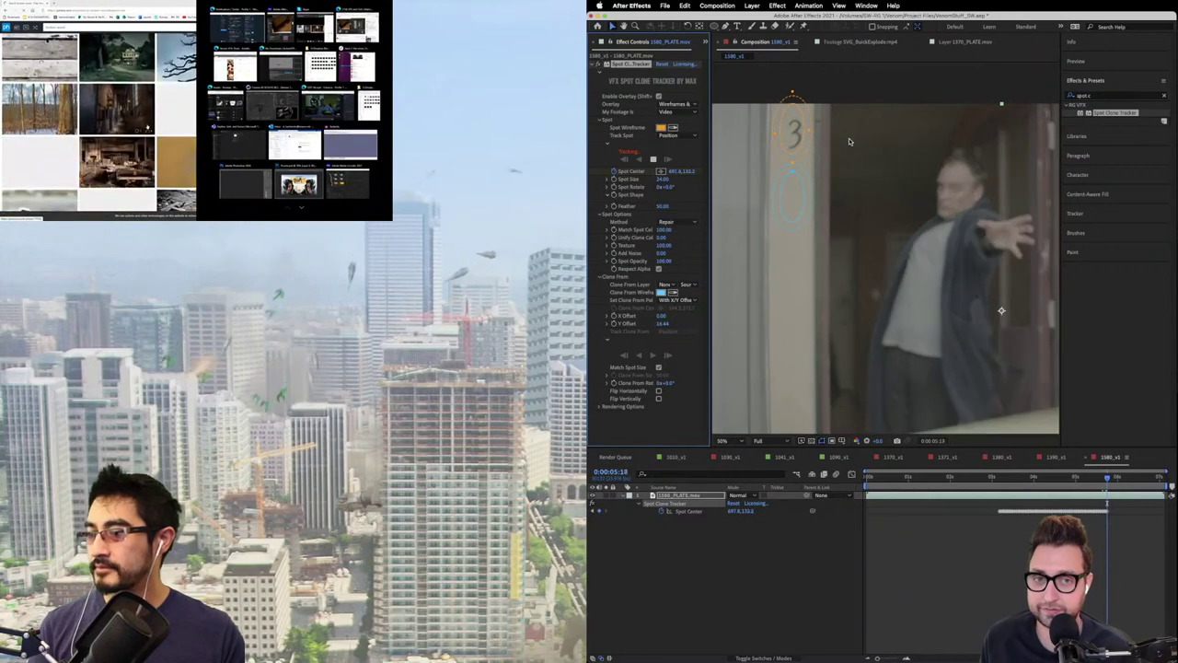
scroll(180, 103, down, 10)
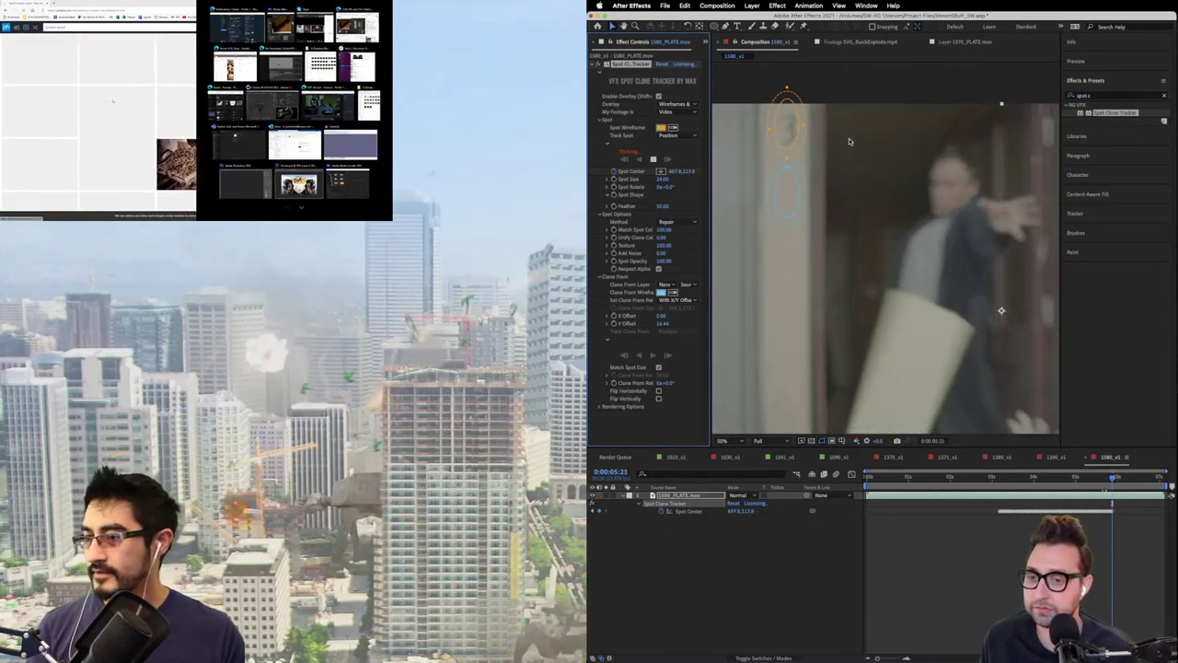
scroll(108, 98, down, 6)
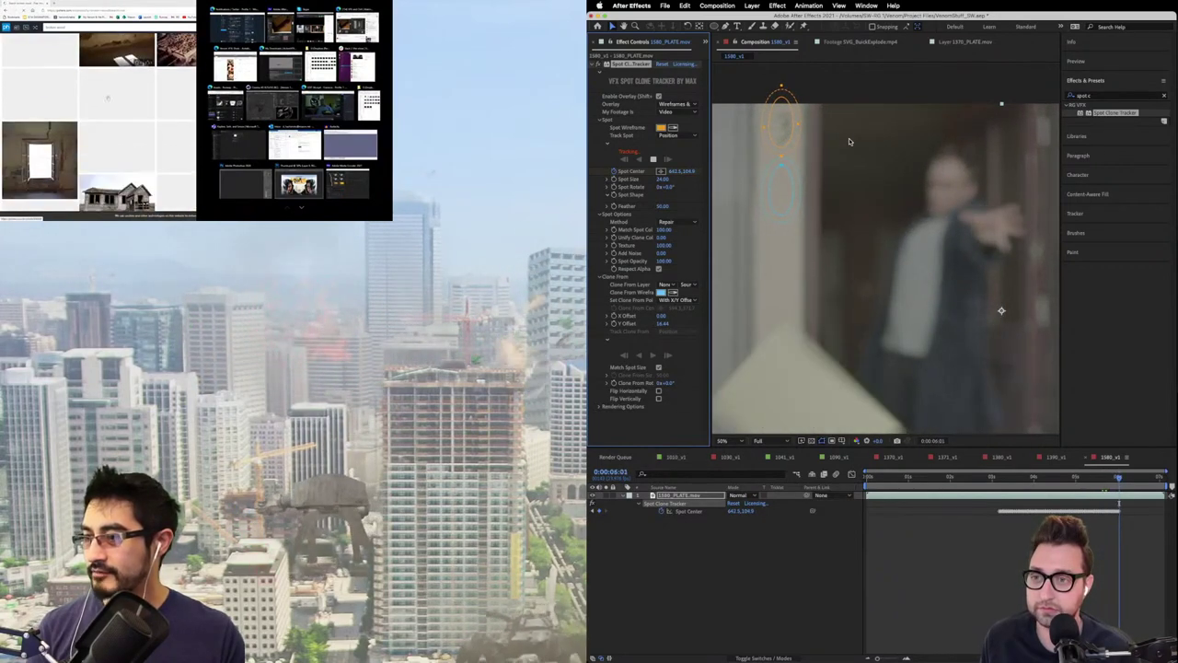
scroll(99, 123, down, 5)
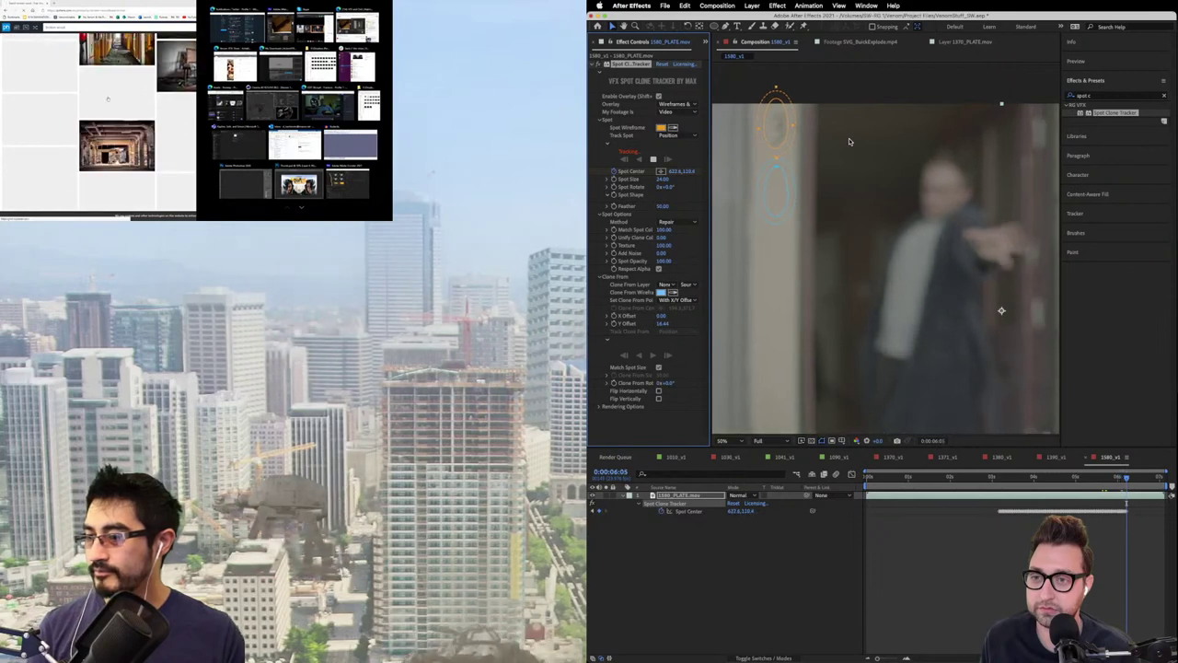
key(super+Up)
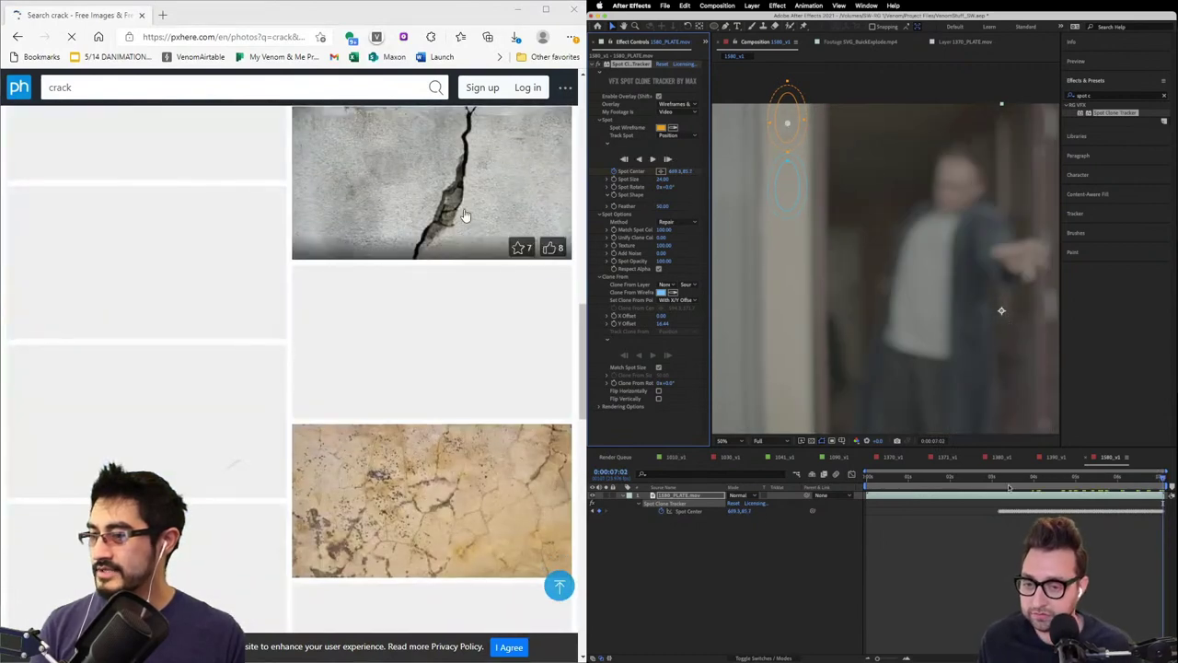
- Return to 0:00:03:04 in the doorway shot and track the door number spot backward to the first frame
click(1019, 478)
scroll(462, 213, down, 10)
drag(1019, 480, 1000, 478)
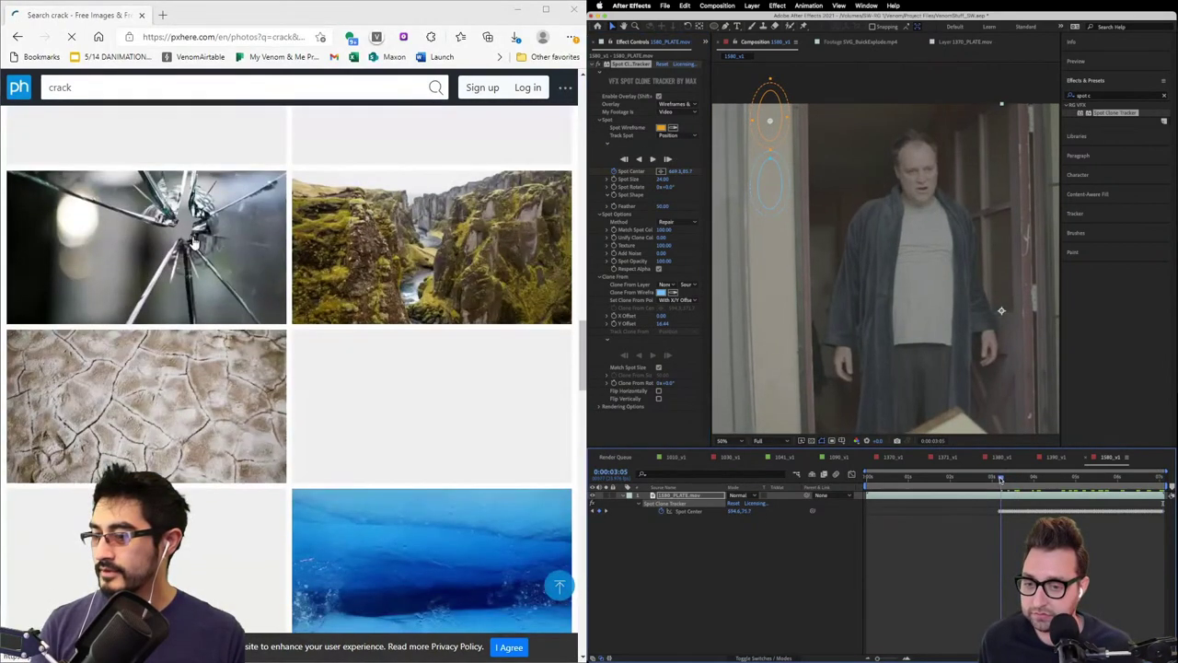
scroll(201, 253, down, 7)
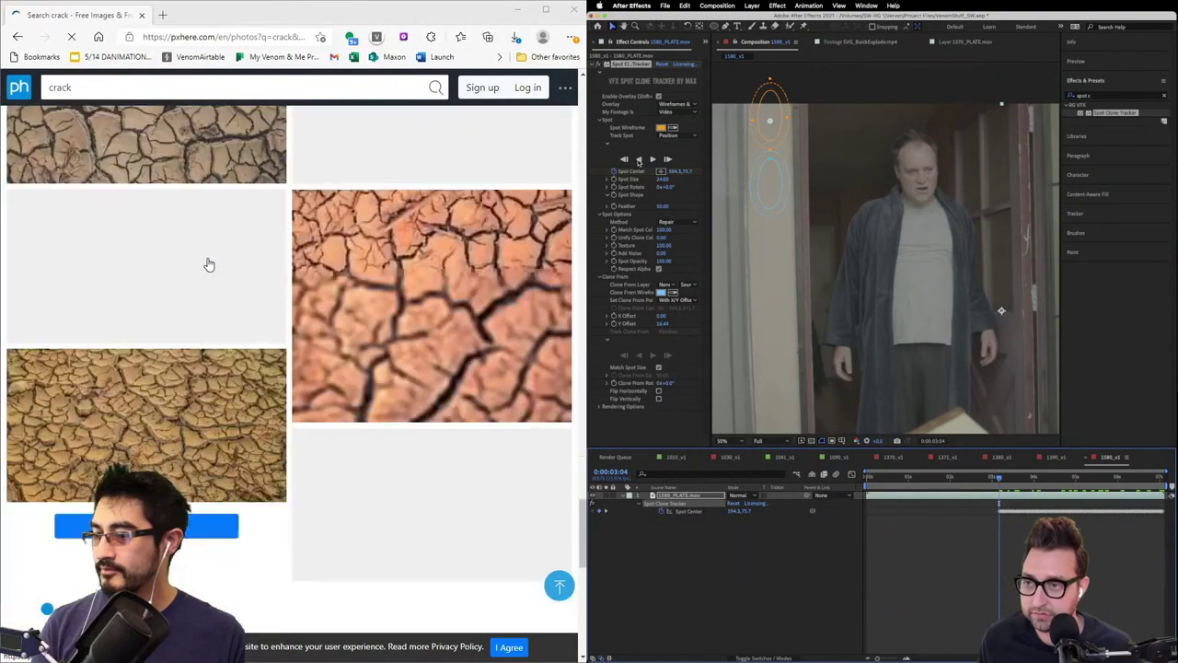
click(639, 159)
- Continue examining the pxhere crack search results for cracked wall, concrete and dry ground textures
scroll(212, 269, up, 2)
scroll(215, 271, down, 18)
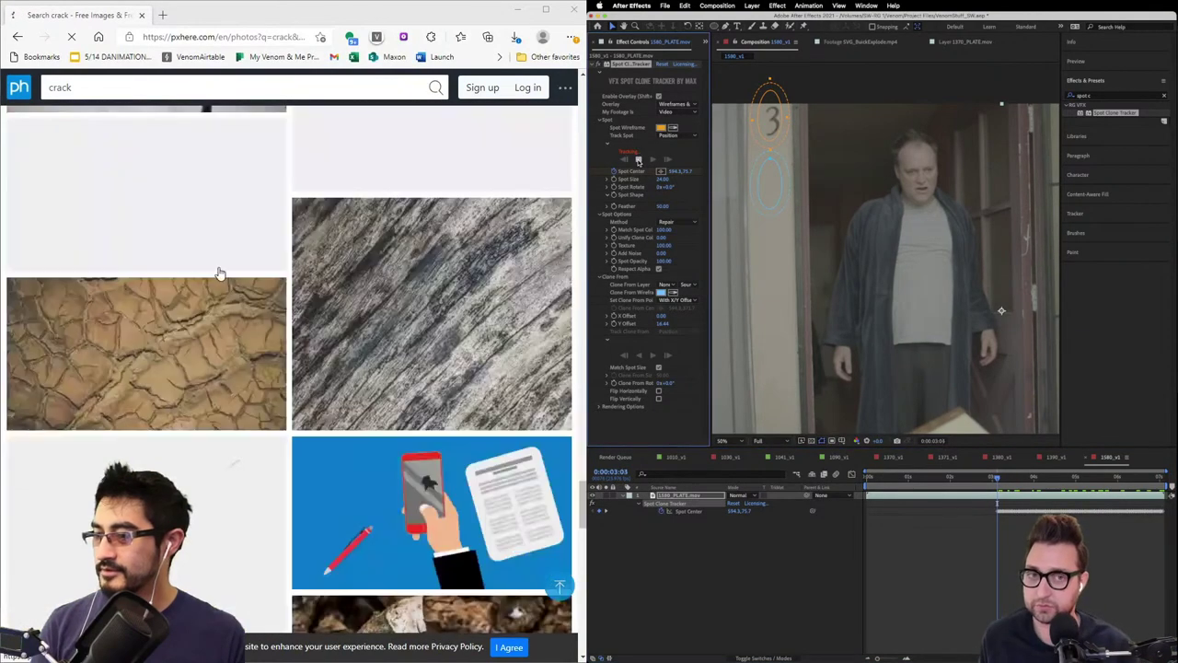
scroll(226, 273, down, 10)
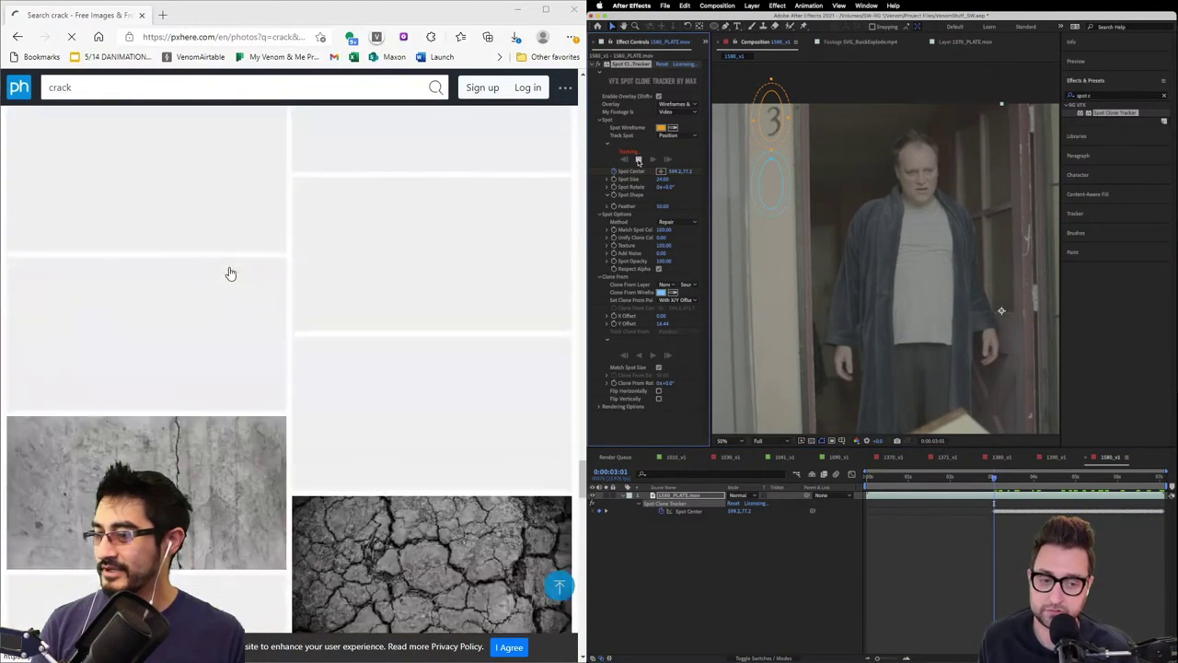
scroll(230, 273, down, 10)
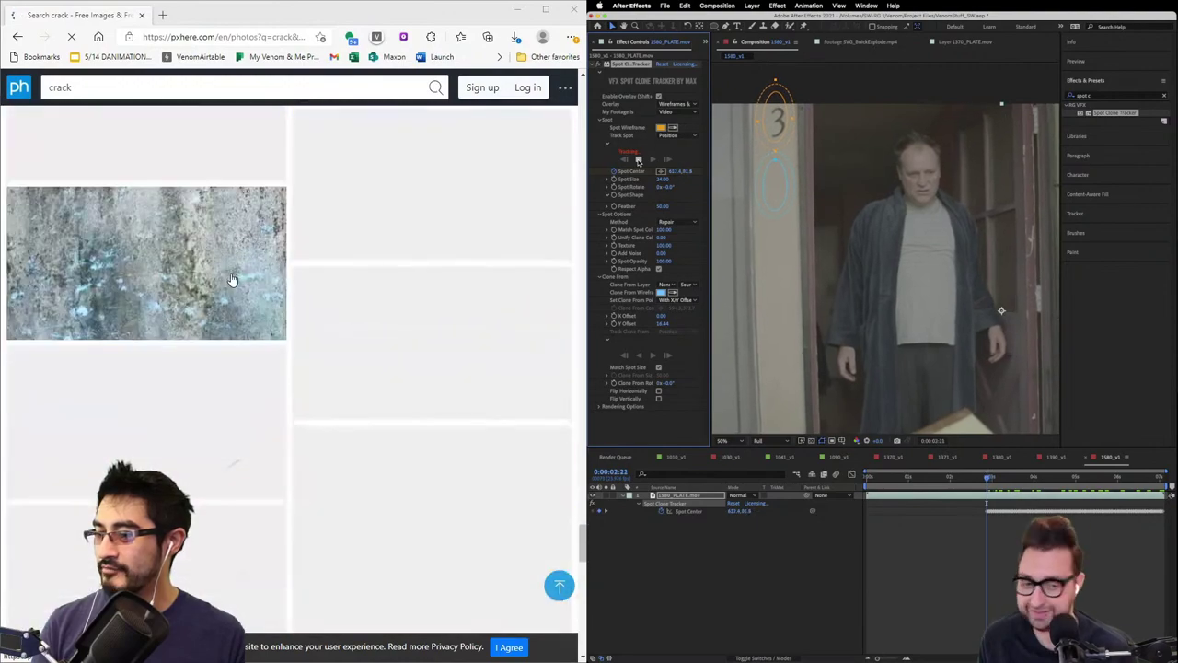
scroll(232, 281, down, 10)
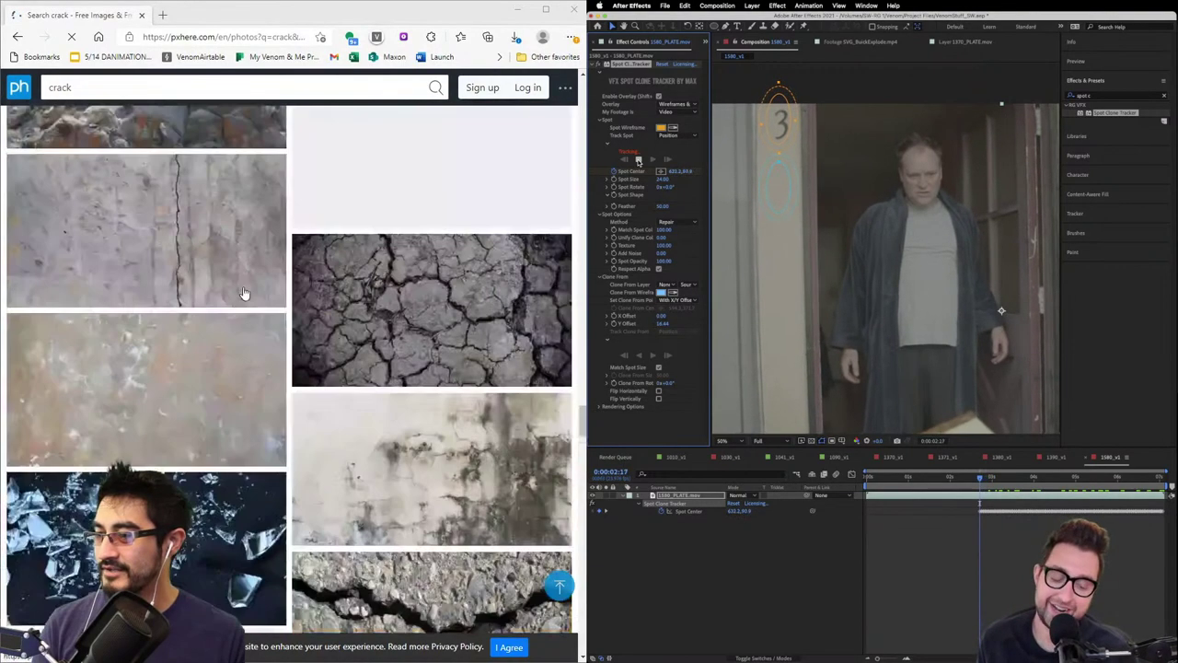
scroll(245, 293, down, 5)
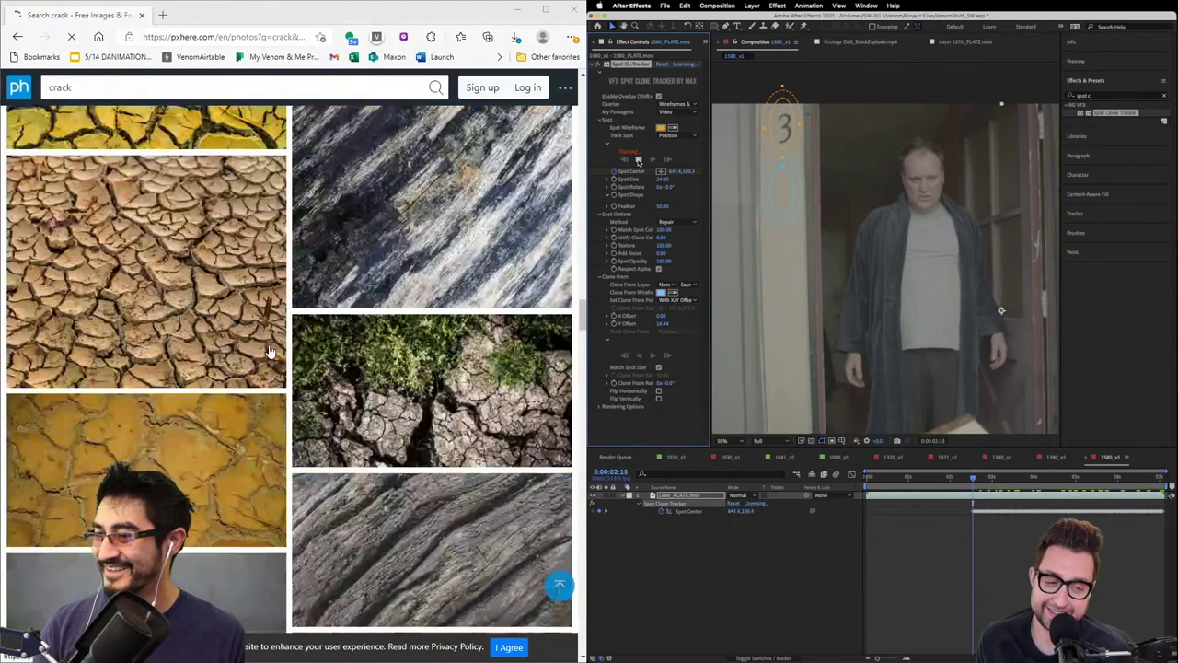
scroll(269, 319, down, 5)
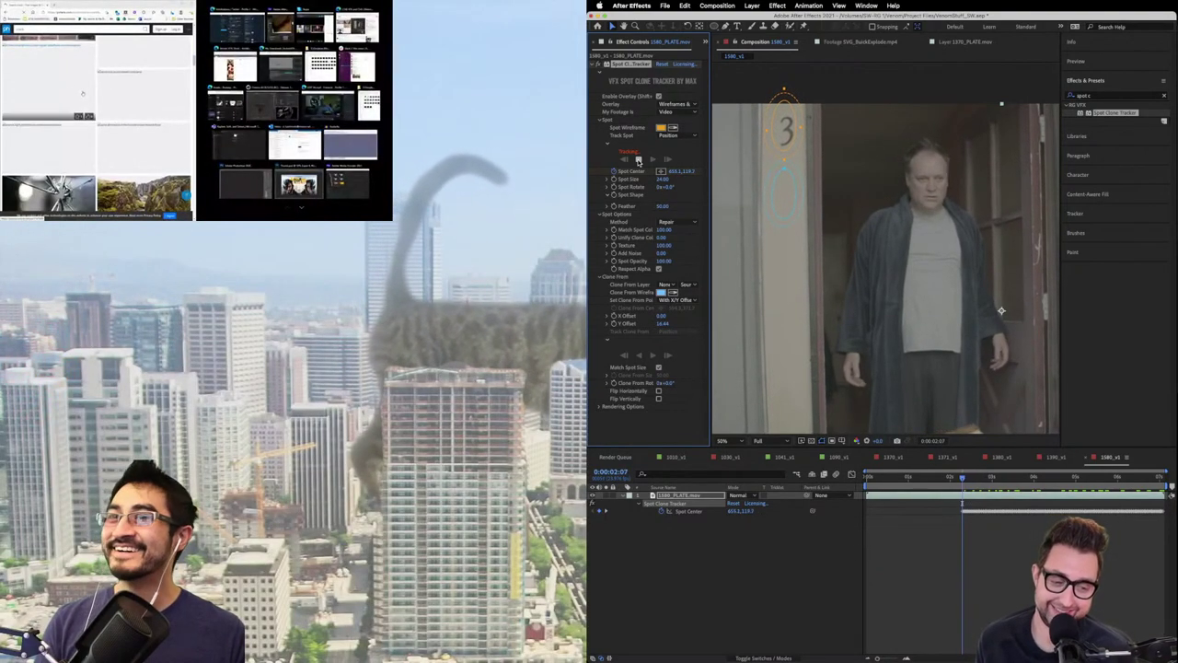
click(82, 93)
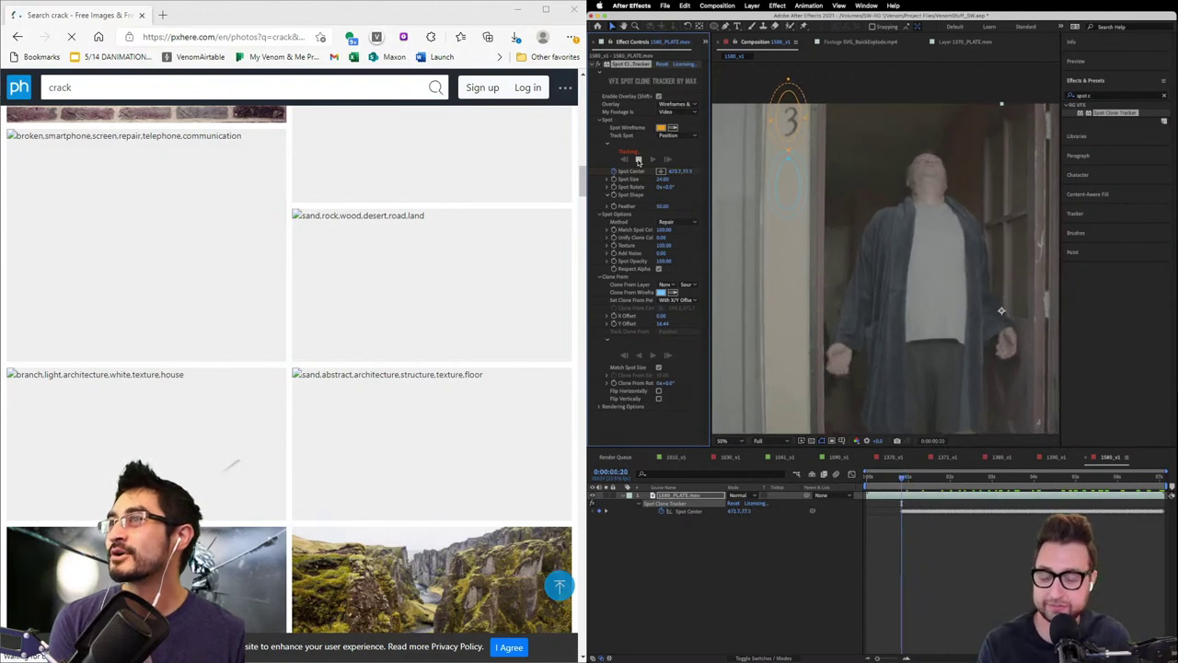
- Bring the Slack image viewer into view and compare the reference photos of the arm on tile and the hand on blue
drag(472, 0, 476, 94)
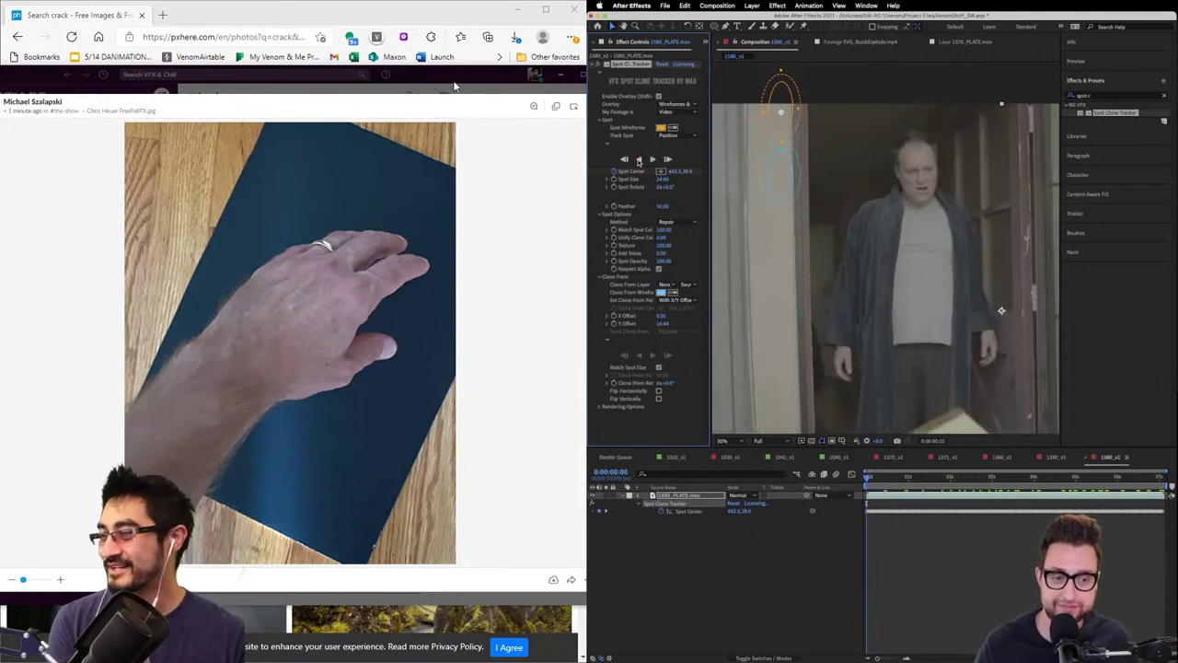
key(Right)
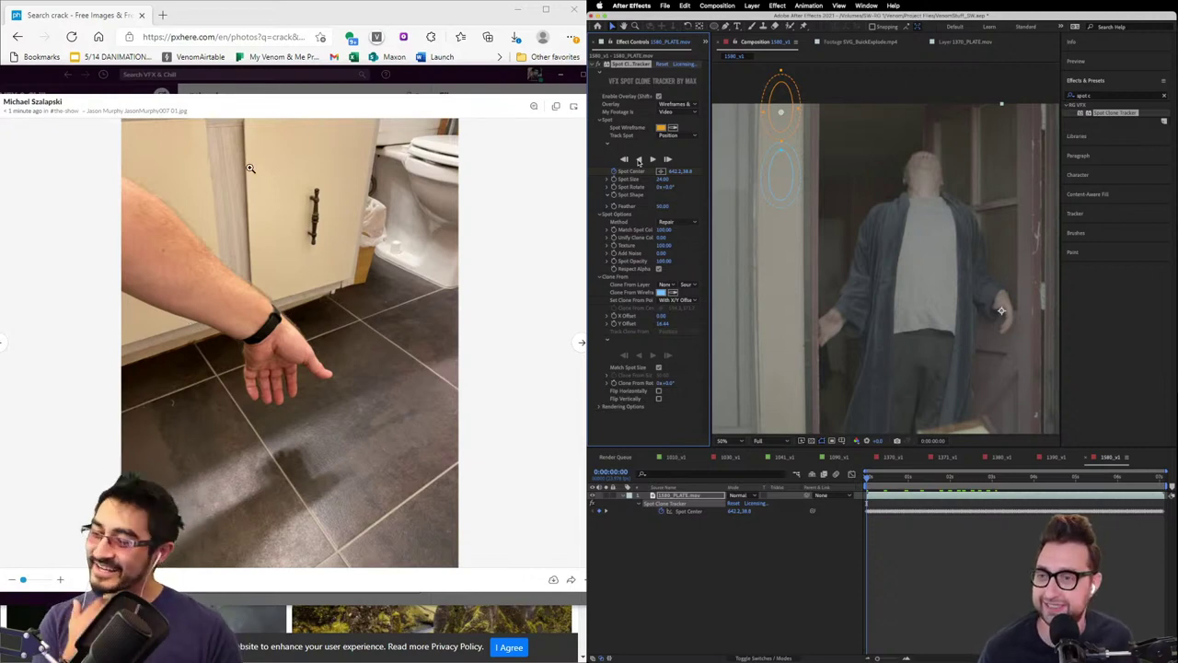
key(Left)
key(Left)
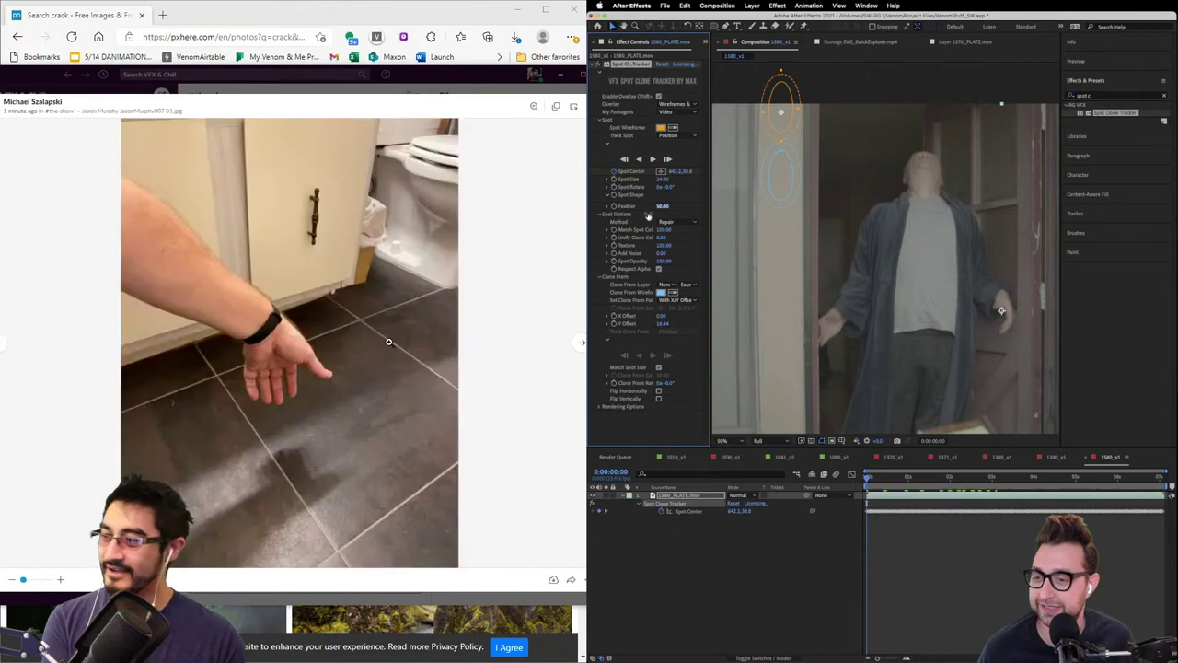
click(728, 566)
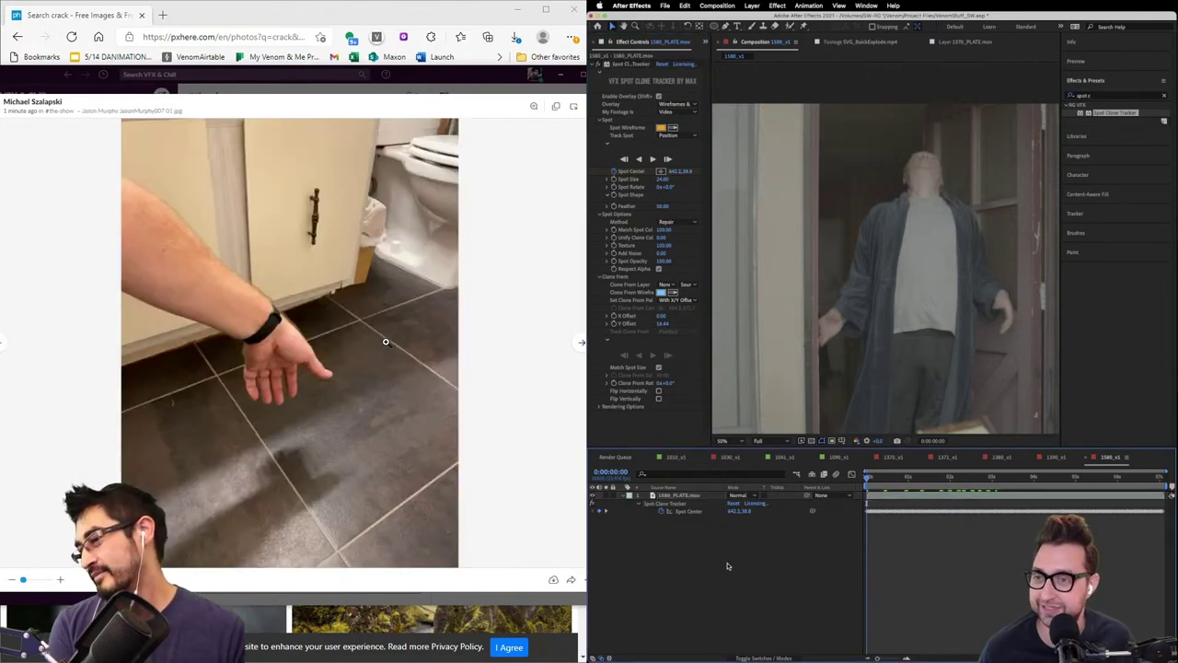
key(Left)
key(Right)
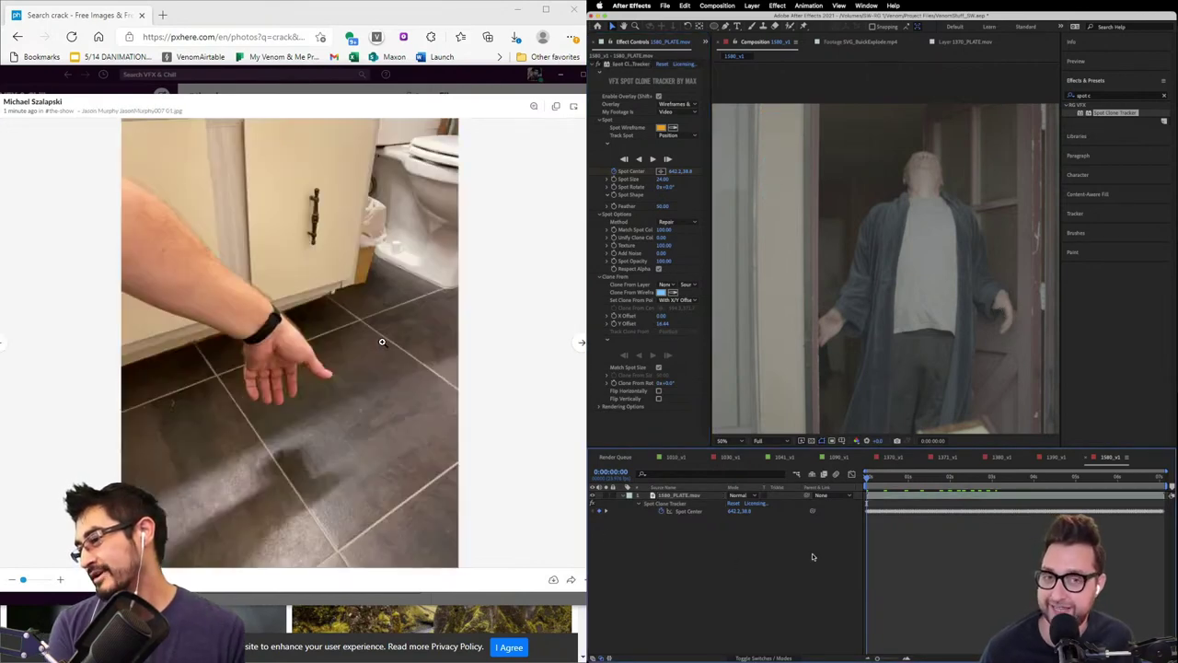
- Select the Spot Clone Tracker effect, widen the Effect Controls area, and flip between the two hand reference photos again
click(627, 64)
key(Right)
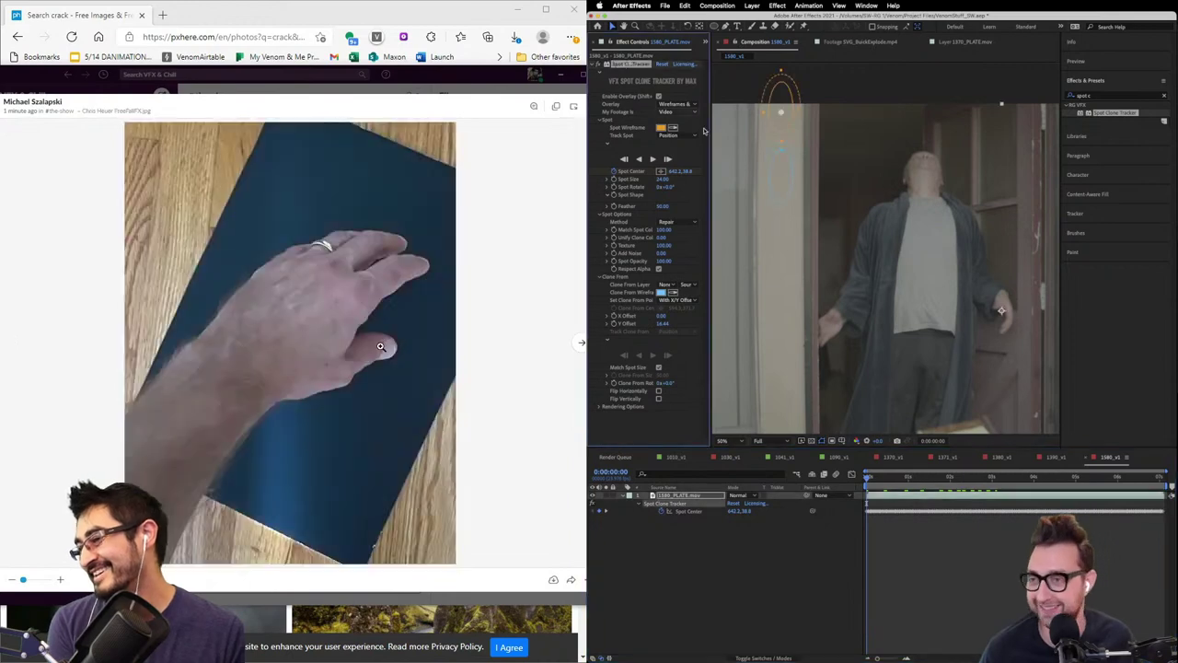
drag(720, 143, 735, 145)
key(Right)
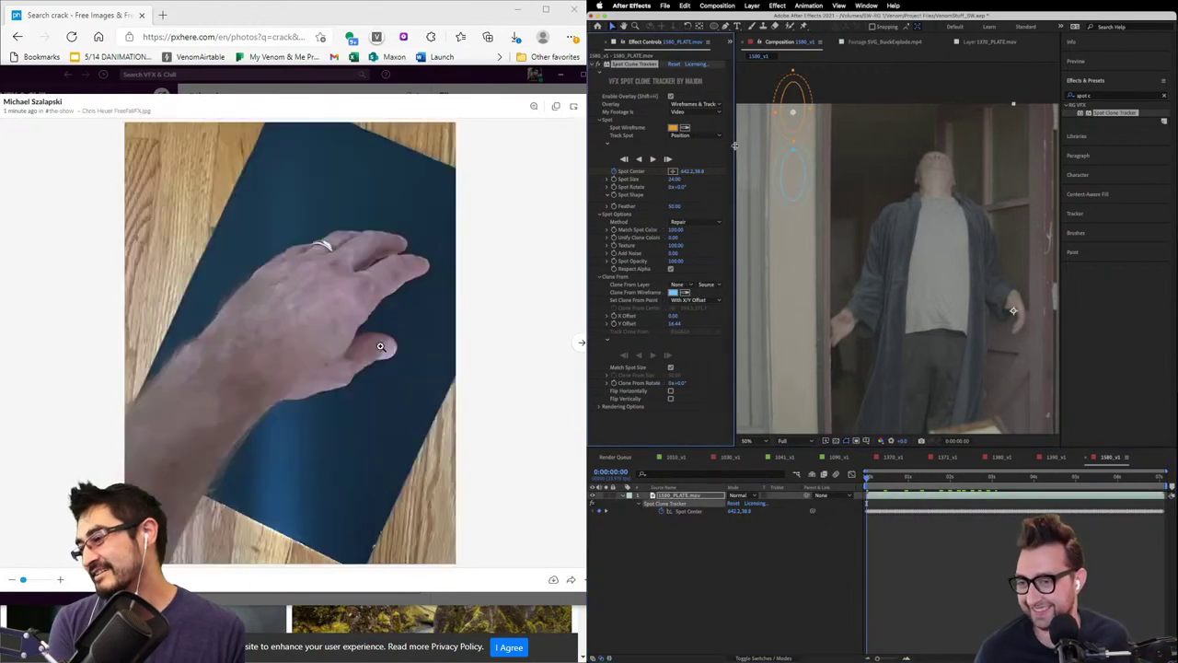
key(Left)
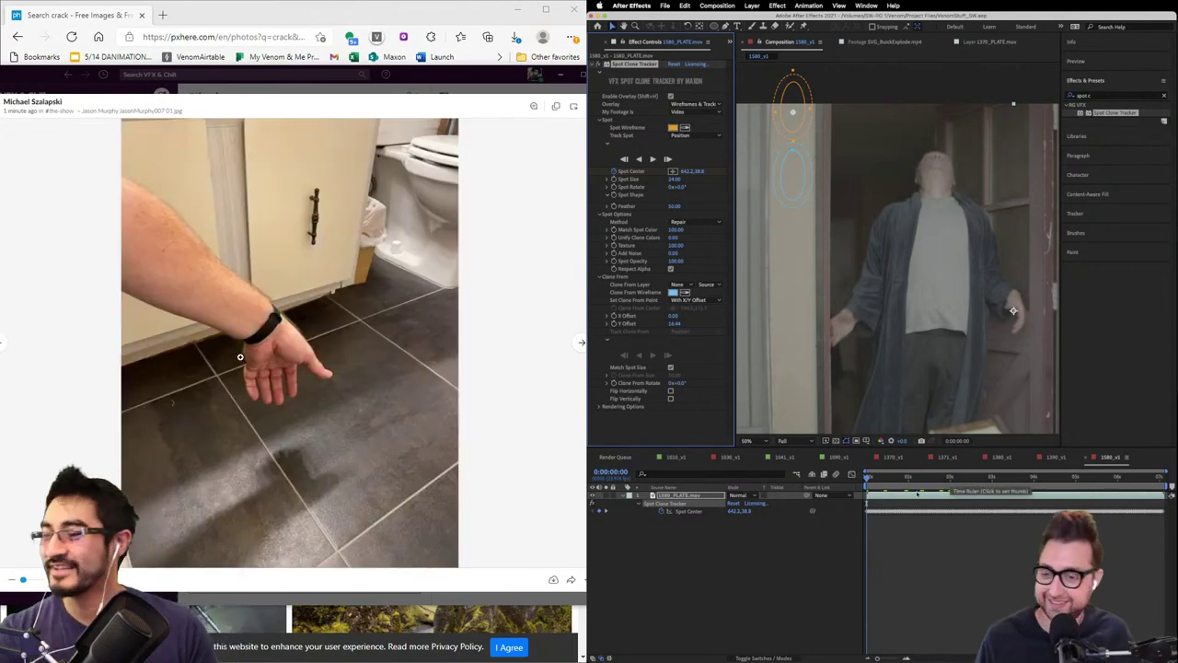
- Assign the Green label to the 1580_v1 composition in the 01 - Comps folder and move the Slack photo viewer away
click(742, 589)
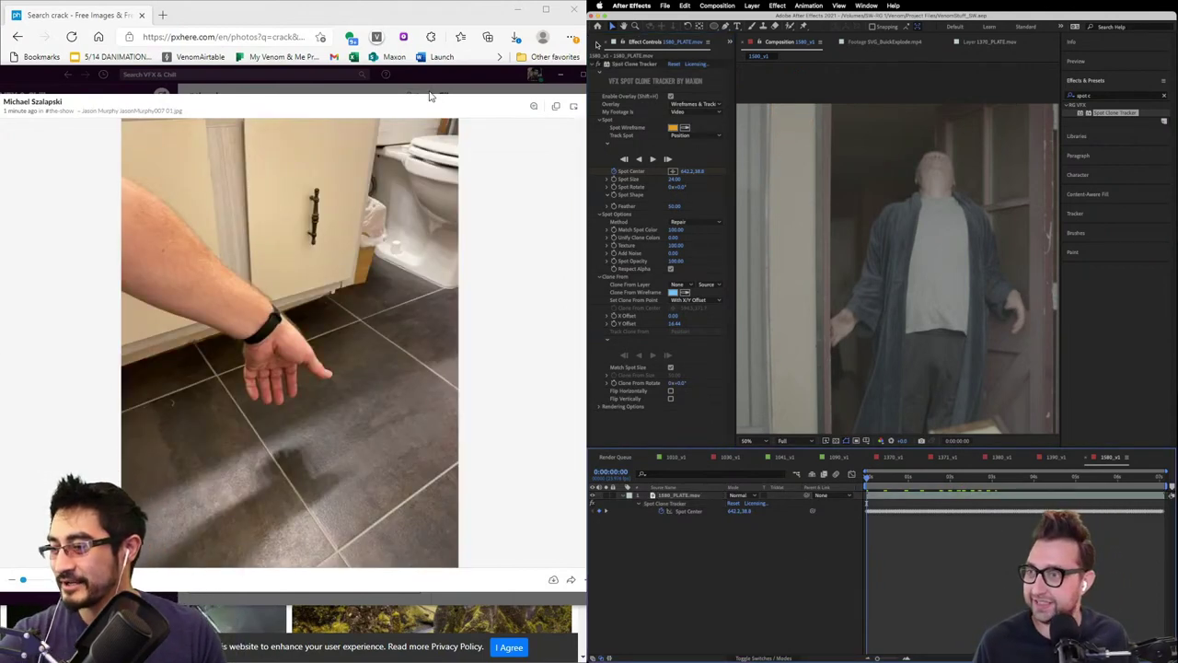
click(597, 43)
click(649, 208)
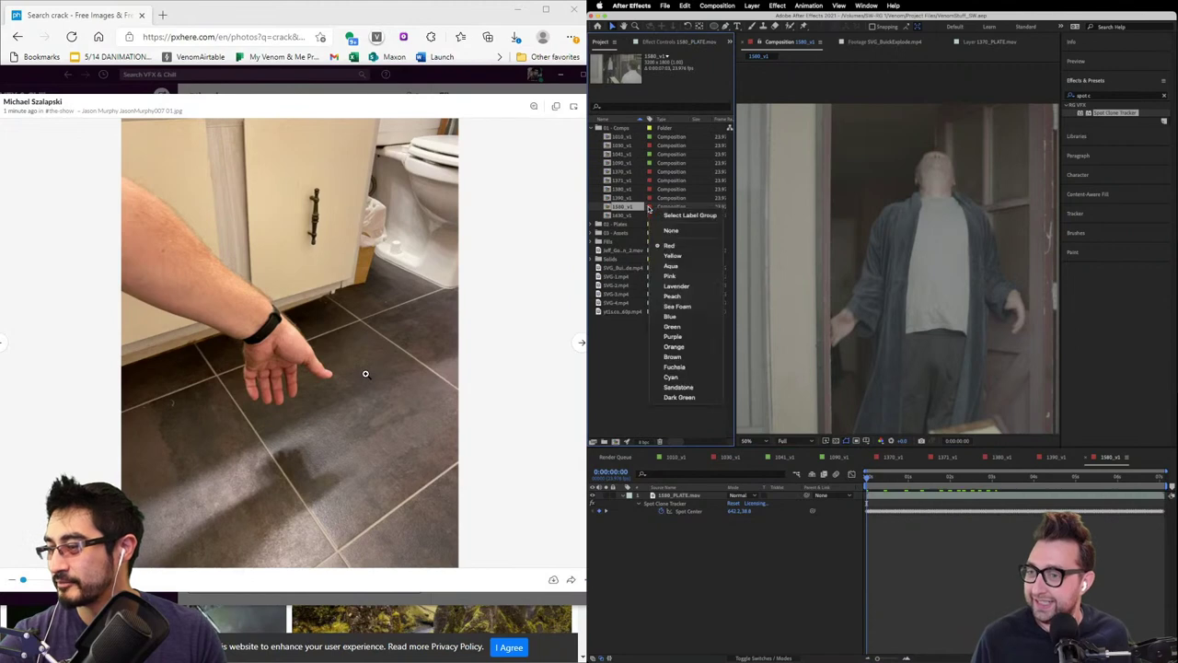
drag(446, 78, 486, 63)
click(684, 327)
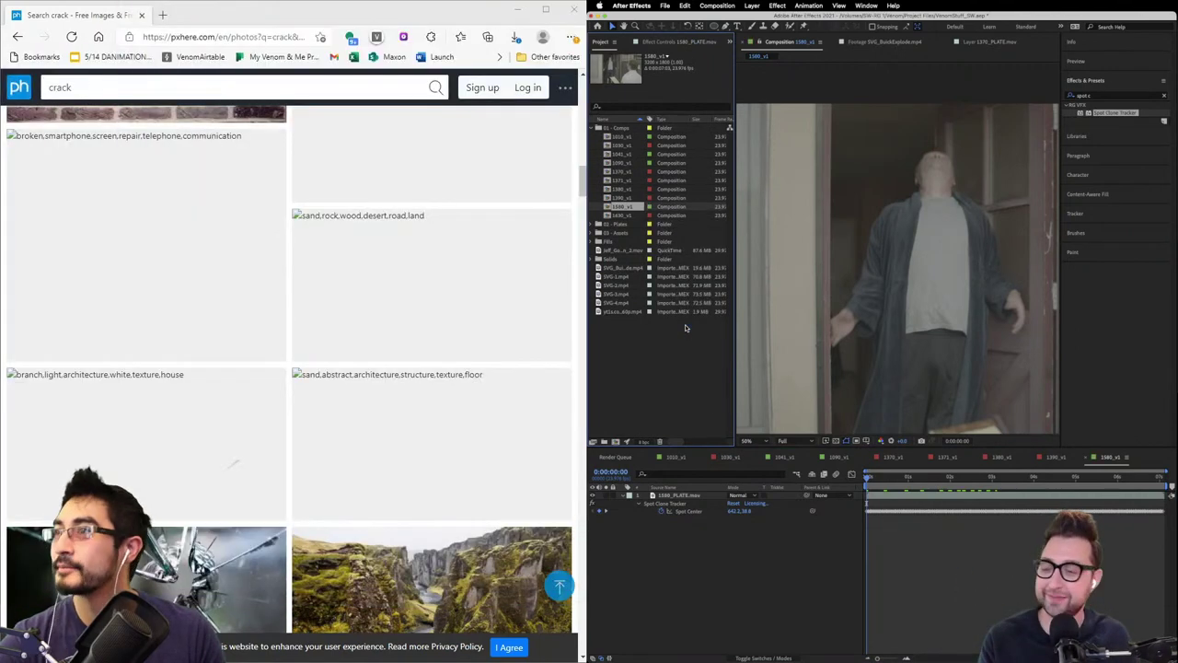
- Open the 1630_v1 composition and apply Spot Clone Tracker to its plate layer
double_click(615, 215)
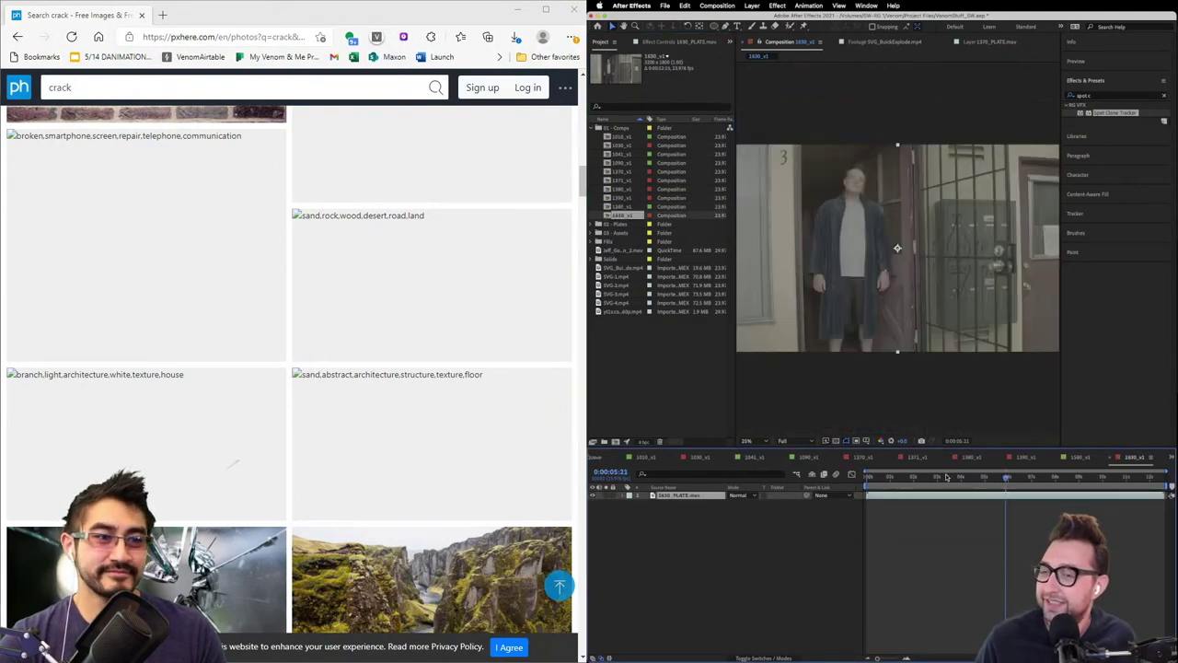
mouse_move(1082, 113)
mouse_down()
mouse_move(699, 495)
mouse_move(682, 496)
mouse_up()
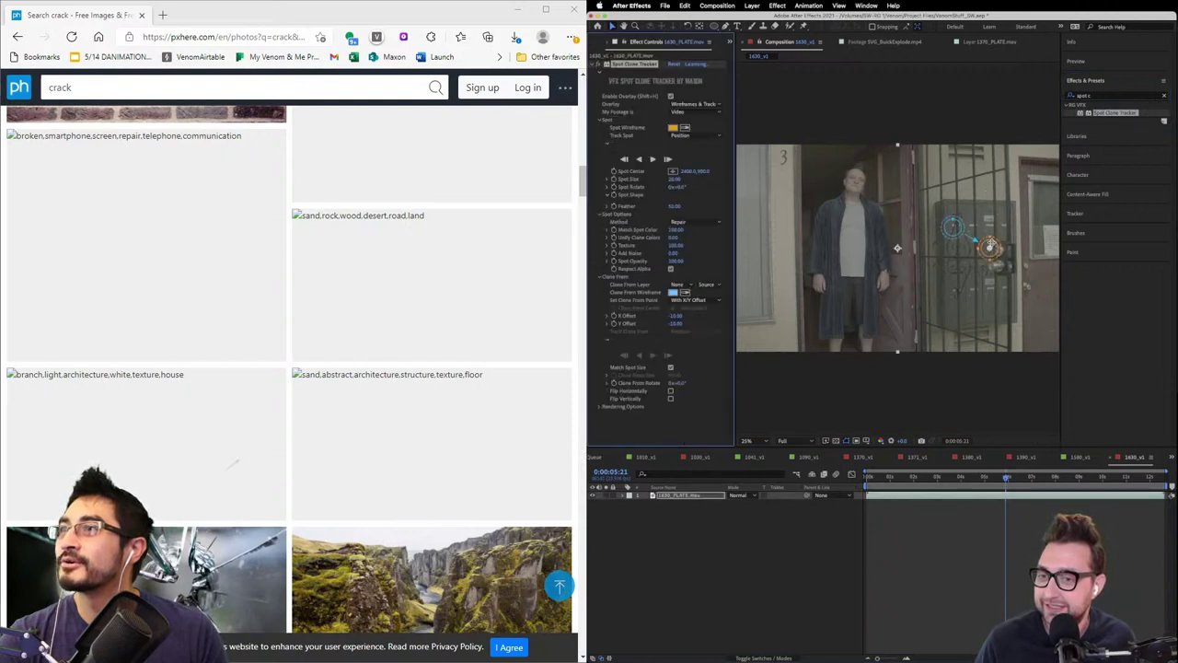
- Fit a narrow oval clone spot over the door number 3, sample the frame below it, and track backward from 0:00:05:21
drag(990, 248, 783, 158)
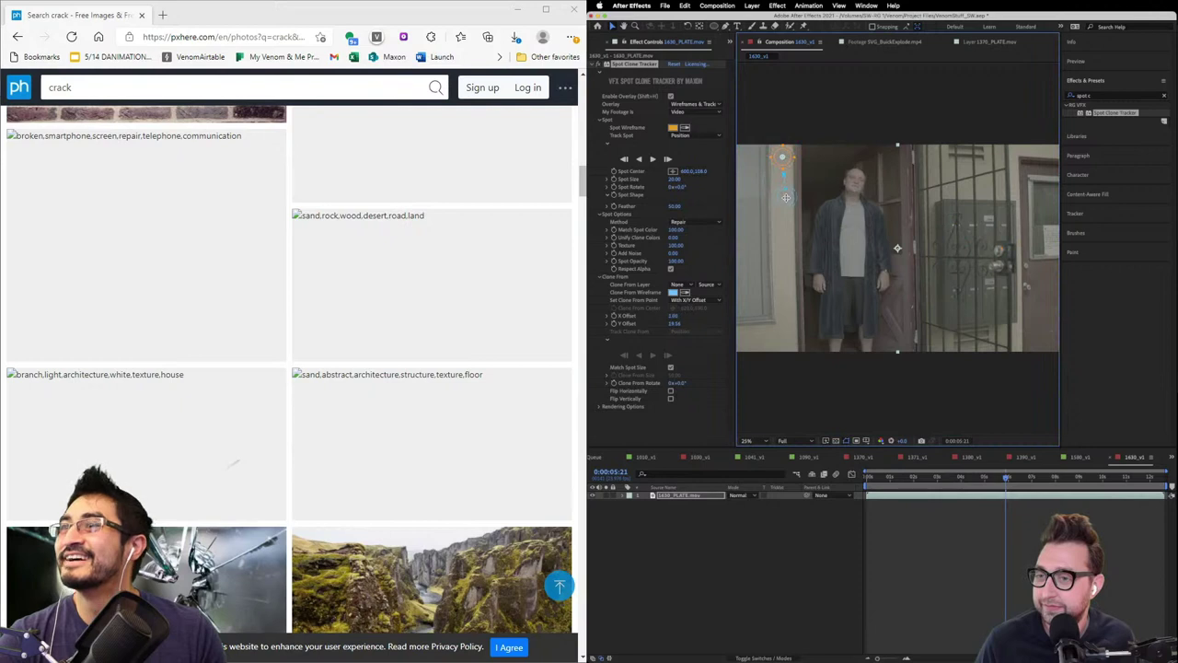
drag(786, 197, 783, 188)
scroll(783, 189, up, 4)
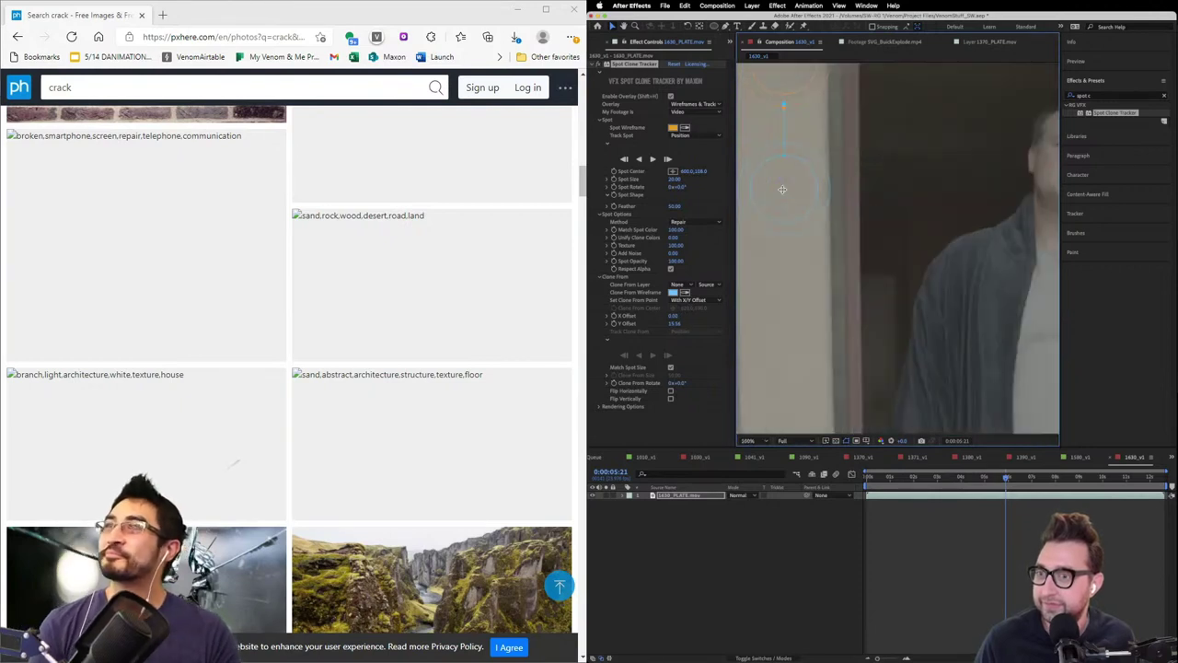
mouse_move(811, 124)
mouse_down()
mouse_move(884, 274)
mouse_move(889, 313)
mouse_up()
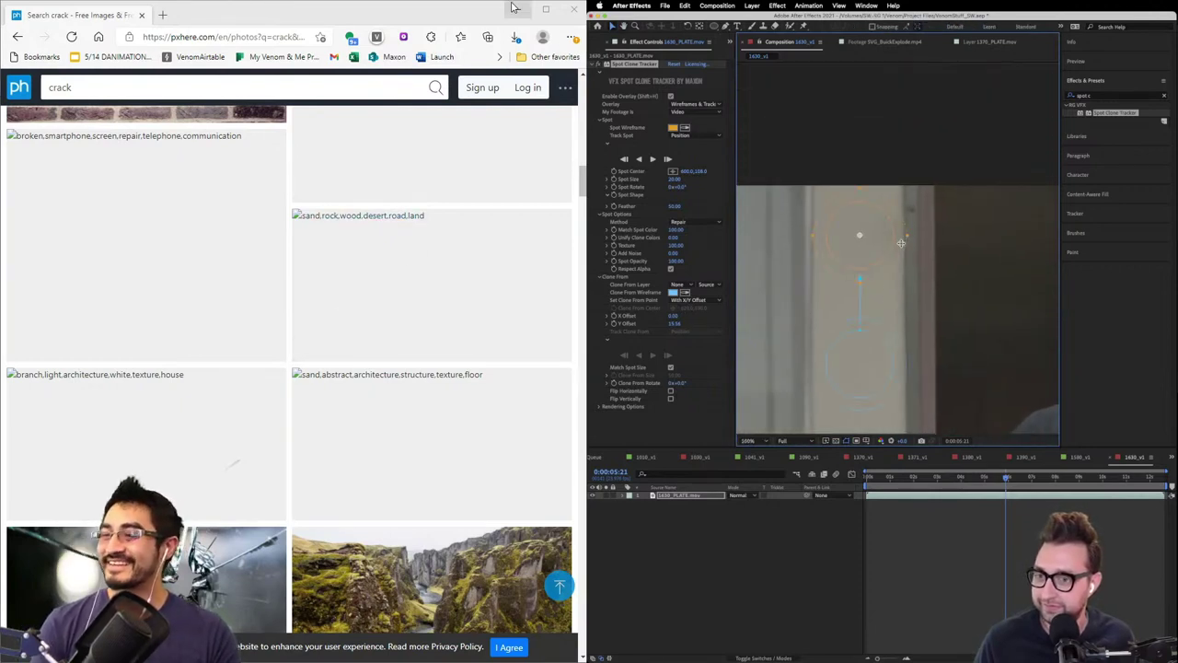
drag(909, 237, 894, 235)
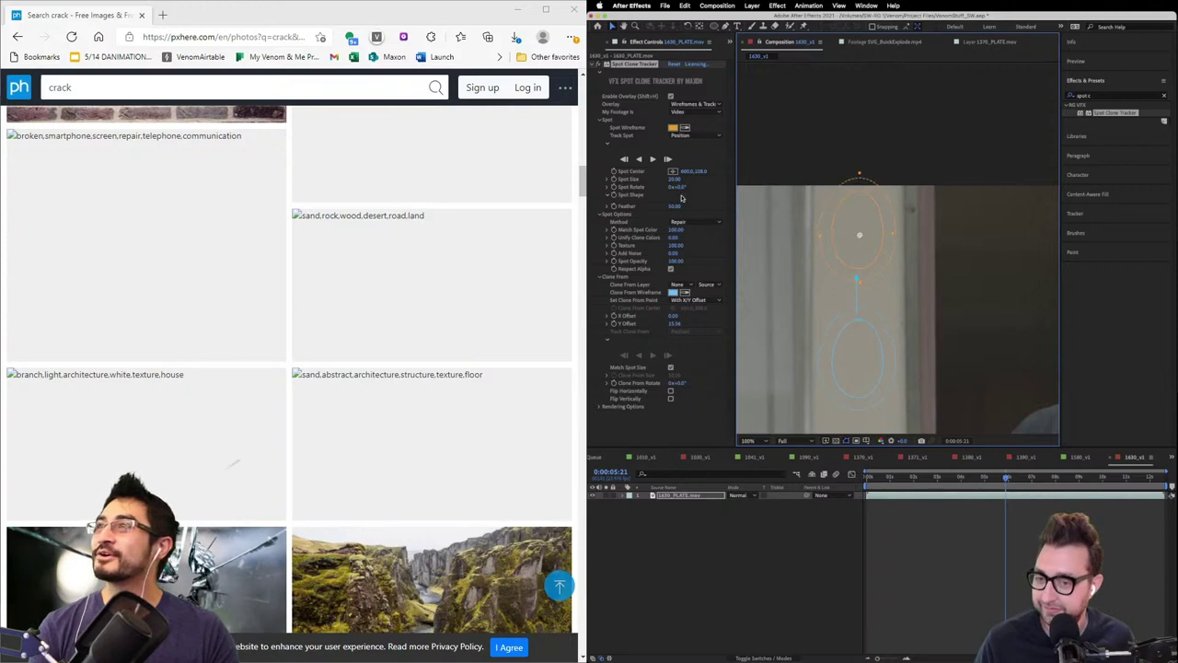
click(639, 160)
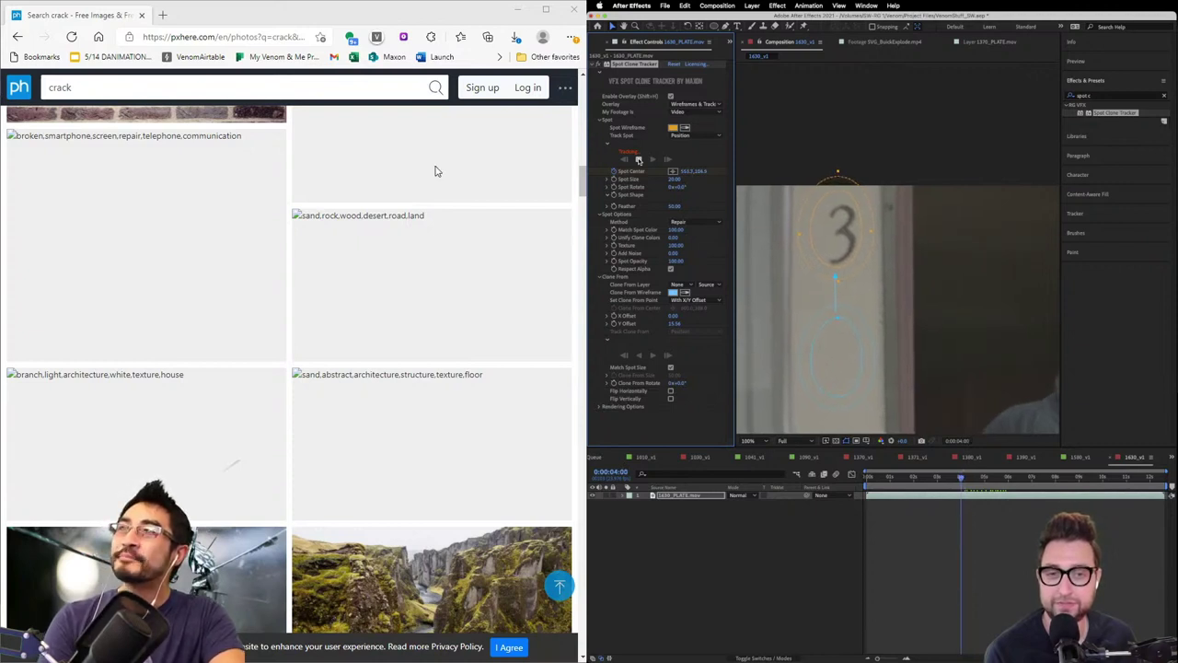
- Check the arm-on-tile reference photo and look over the cracked concrete wall photo's page from the pxhere crack results
drag(586, 0, 443, 102)
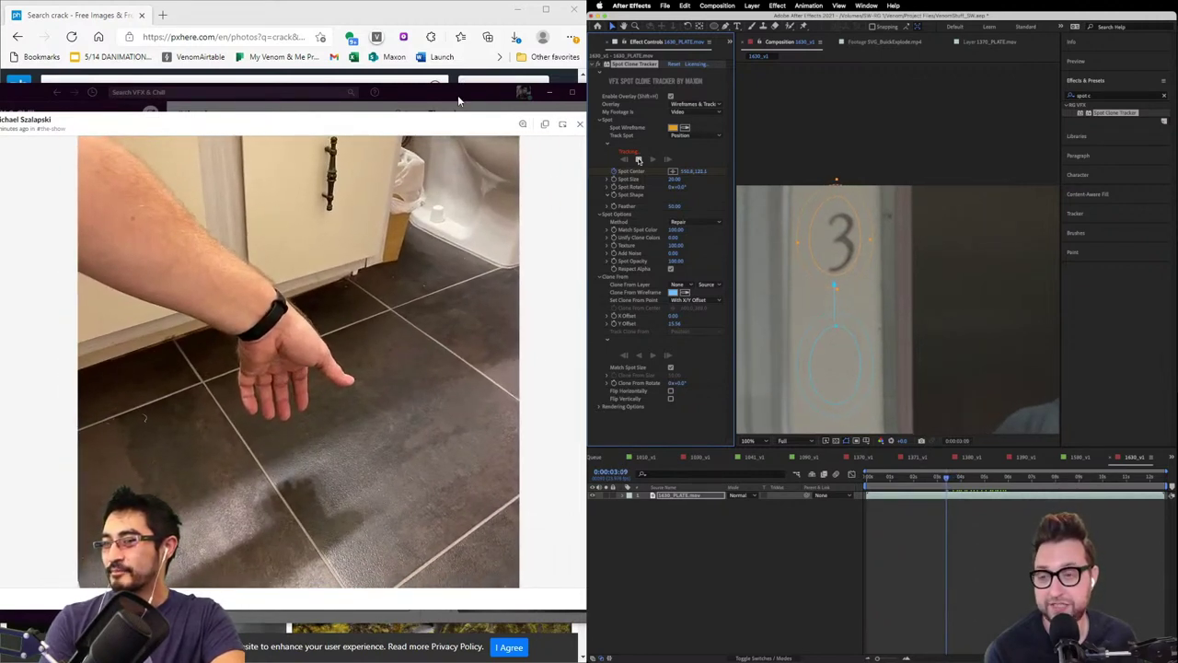
click(387, 21)
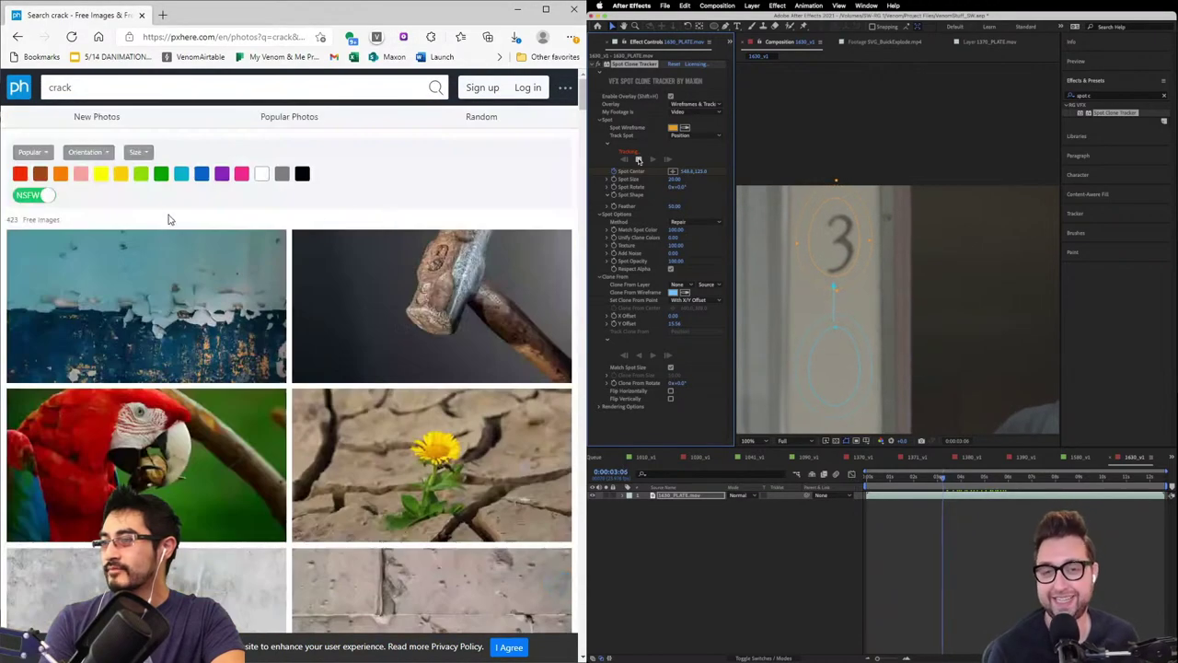
scroll(200, 247, down, 1)
scroll(208, 248, down, 3)
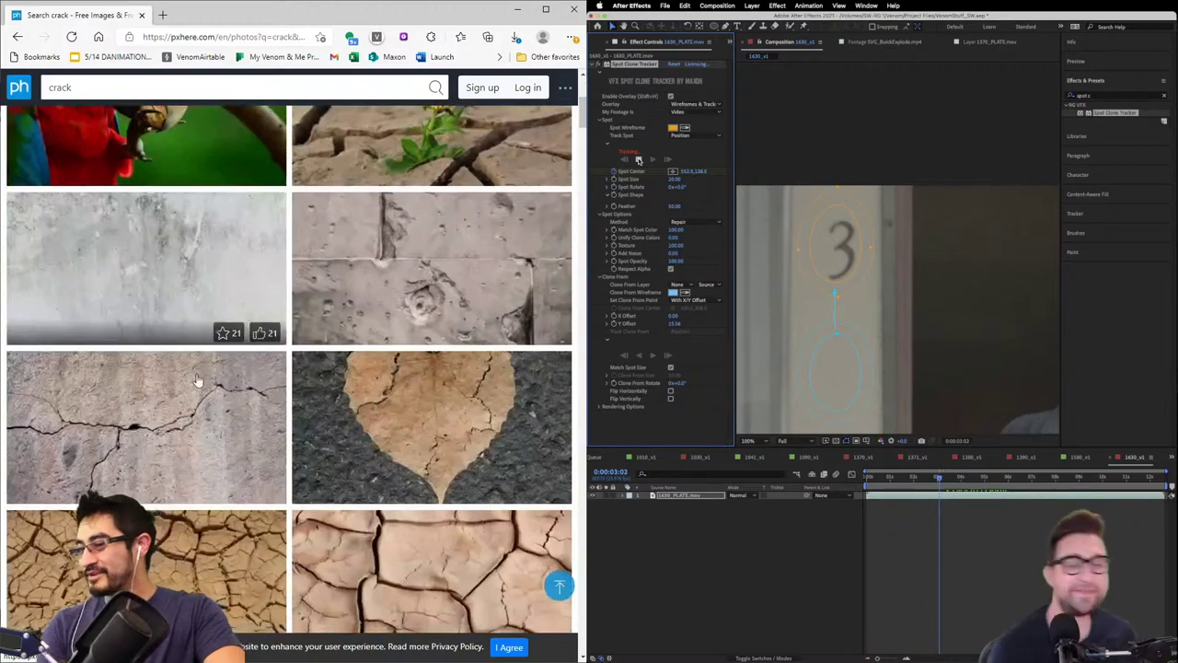
click(170, 446)
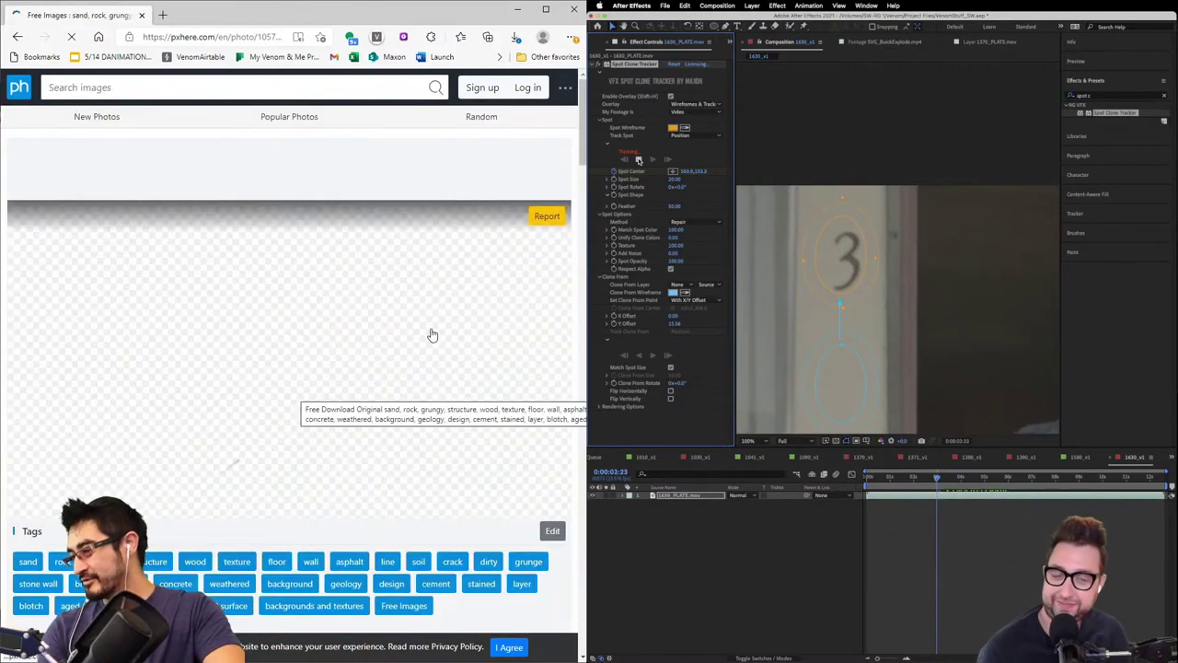
scroll(289, 401, down, 6)
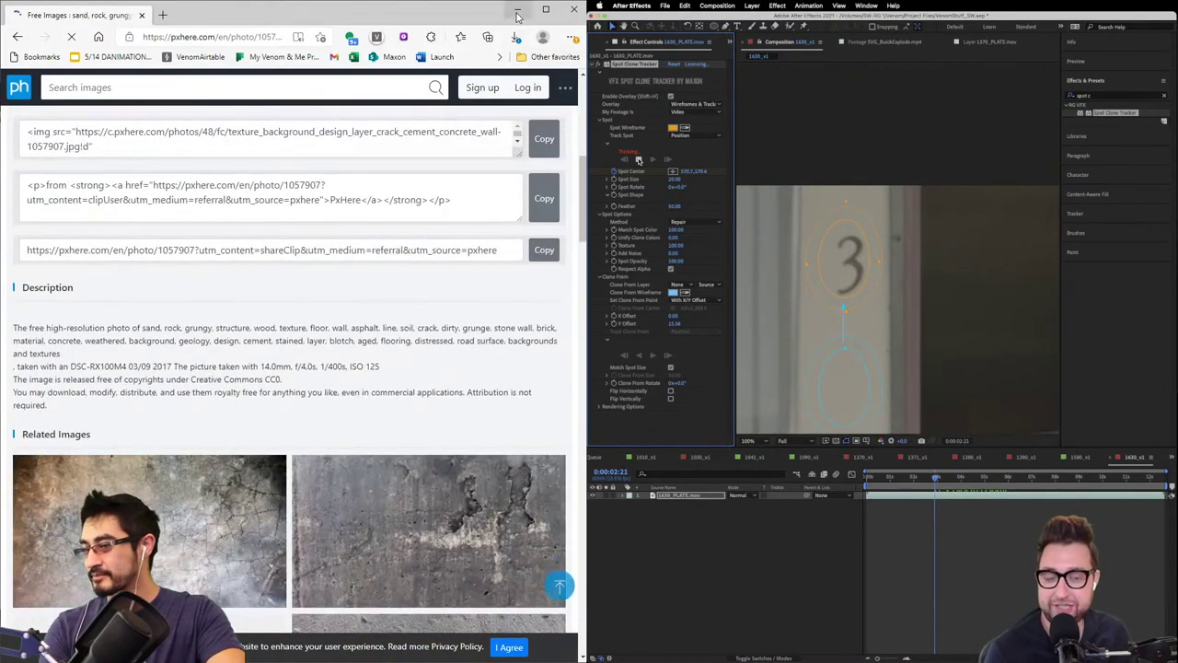
click(518, 9)
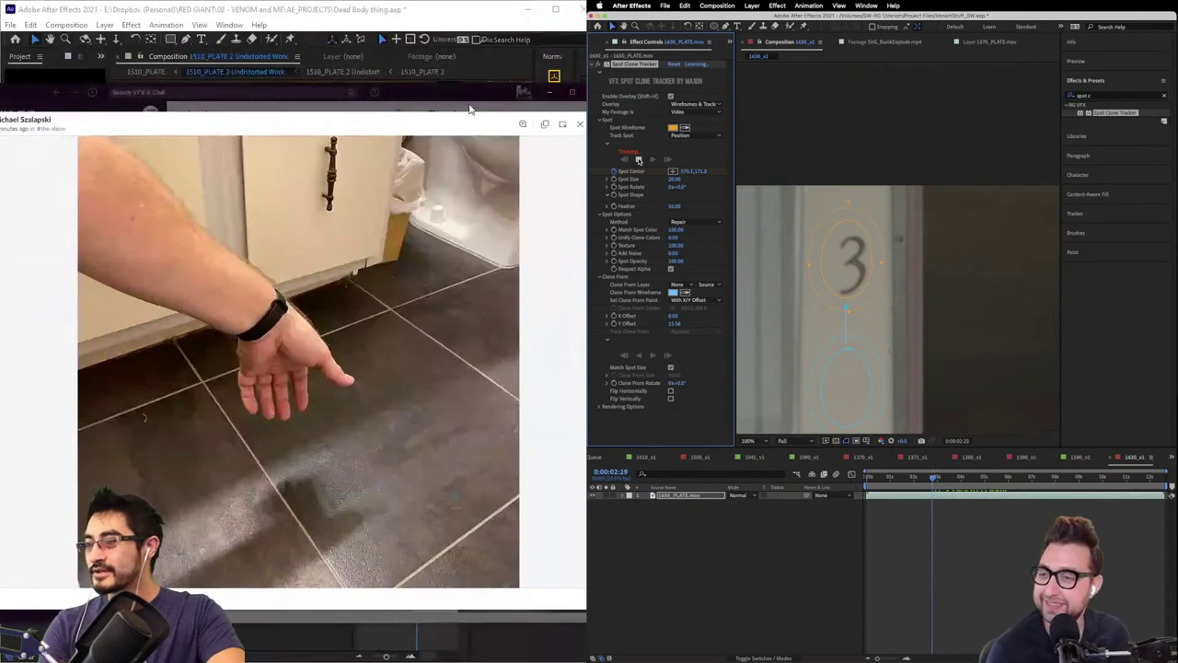
drag(465, 95, 589, 0)
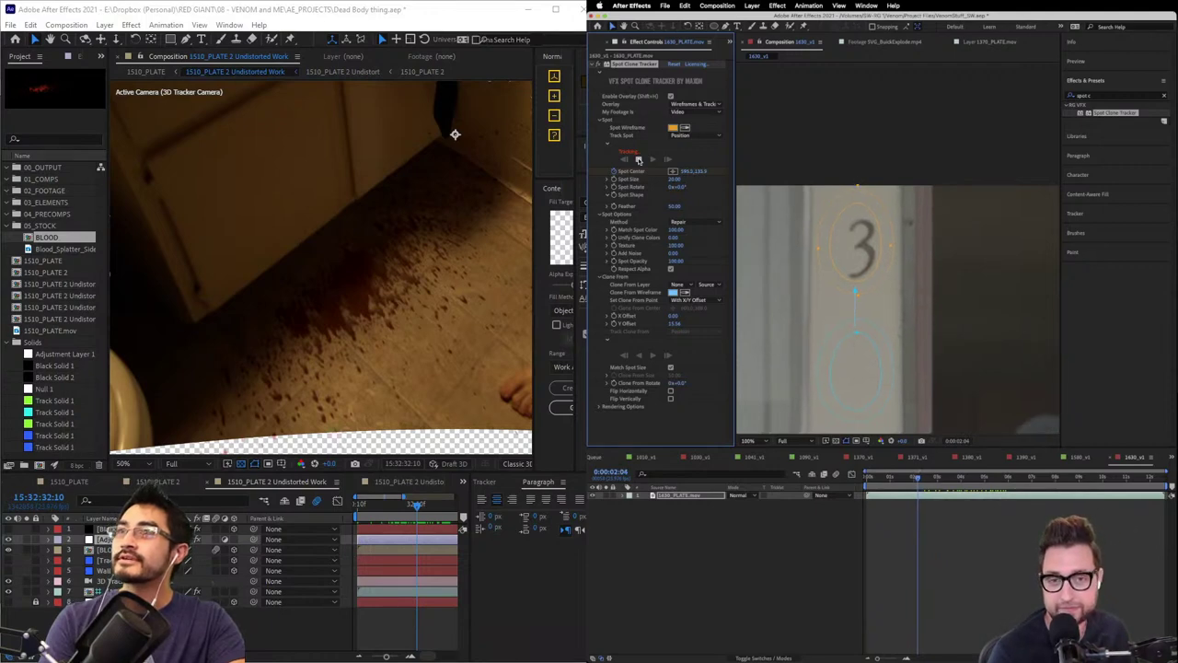
- Save the arm-on-tile reference photo from the browser into the VENOM project's REFERENCE folder
key(alt+Tab)
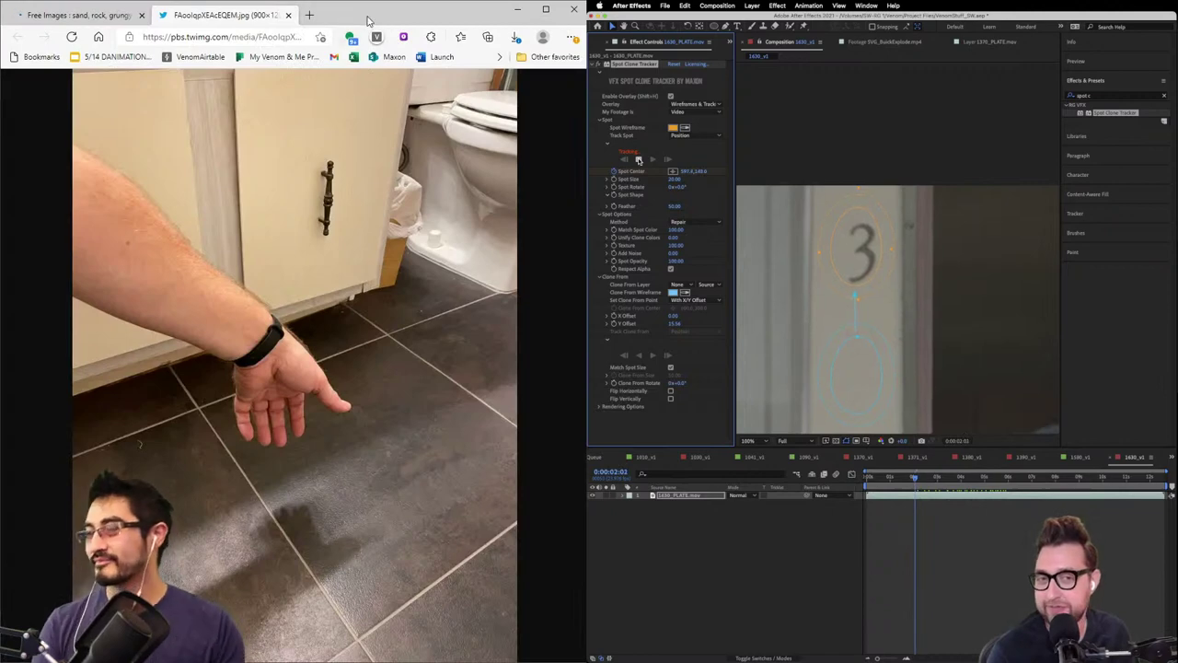
key(alt+Tab)
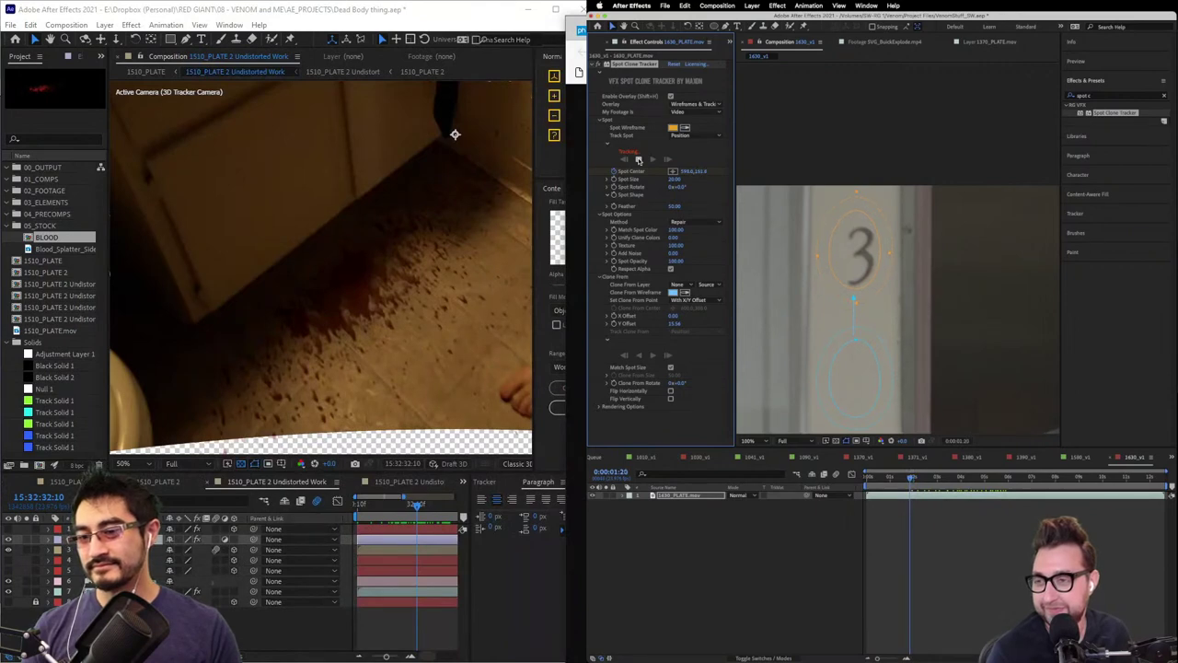
key(ctrl+shift+s)
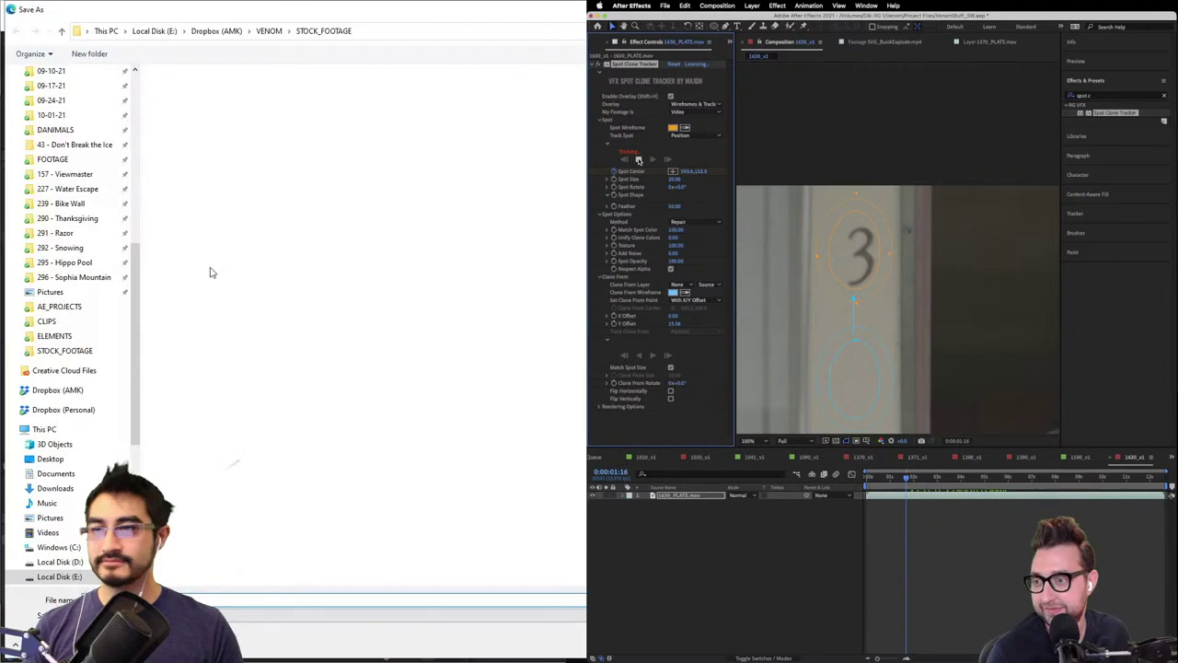
click(265, 33)
double_click(198, 140)
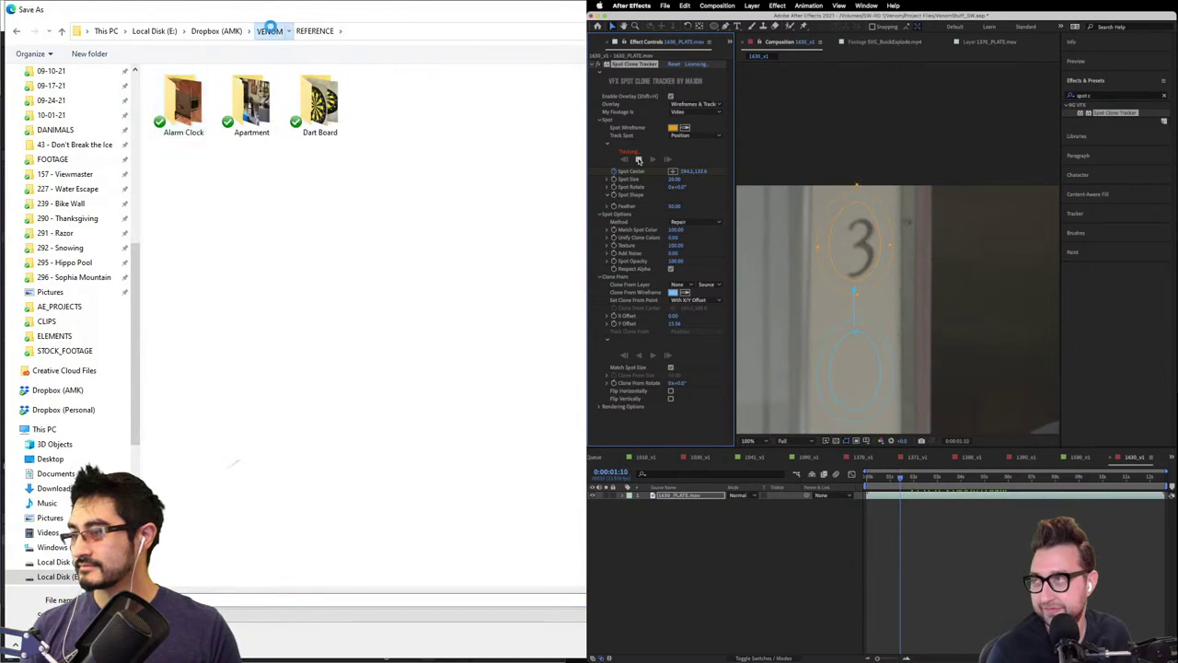
click(267, 30)
double_click(190, 143)
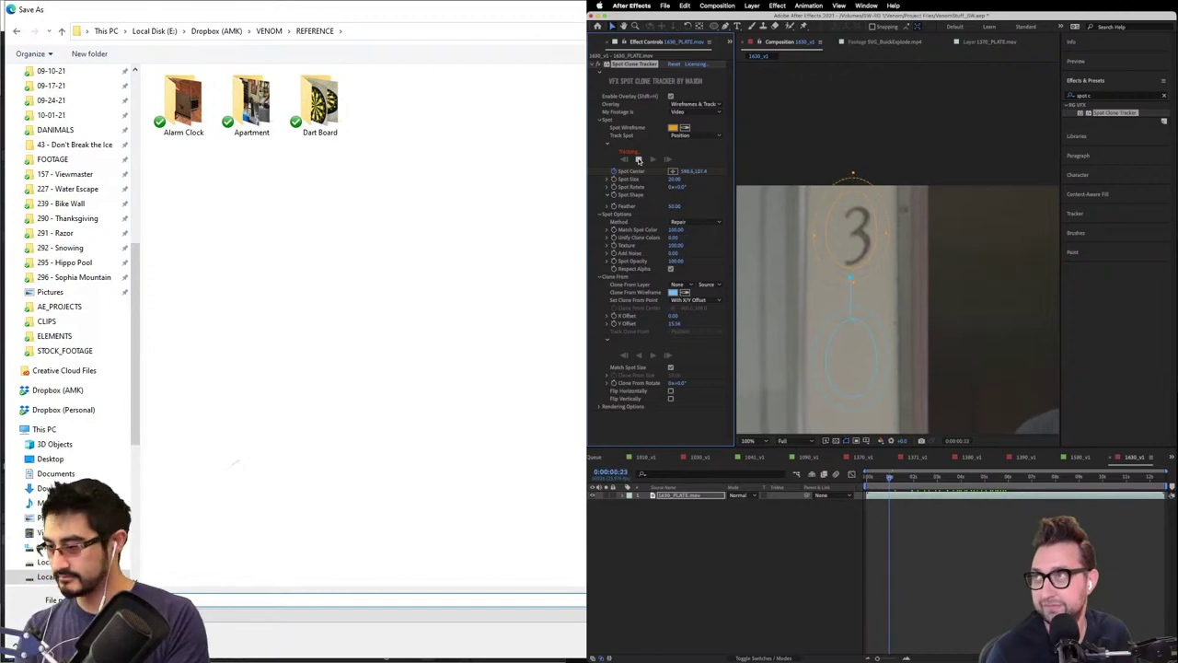
key(Return)
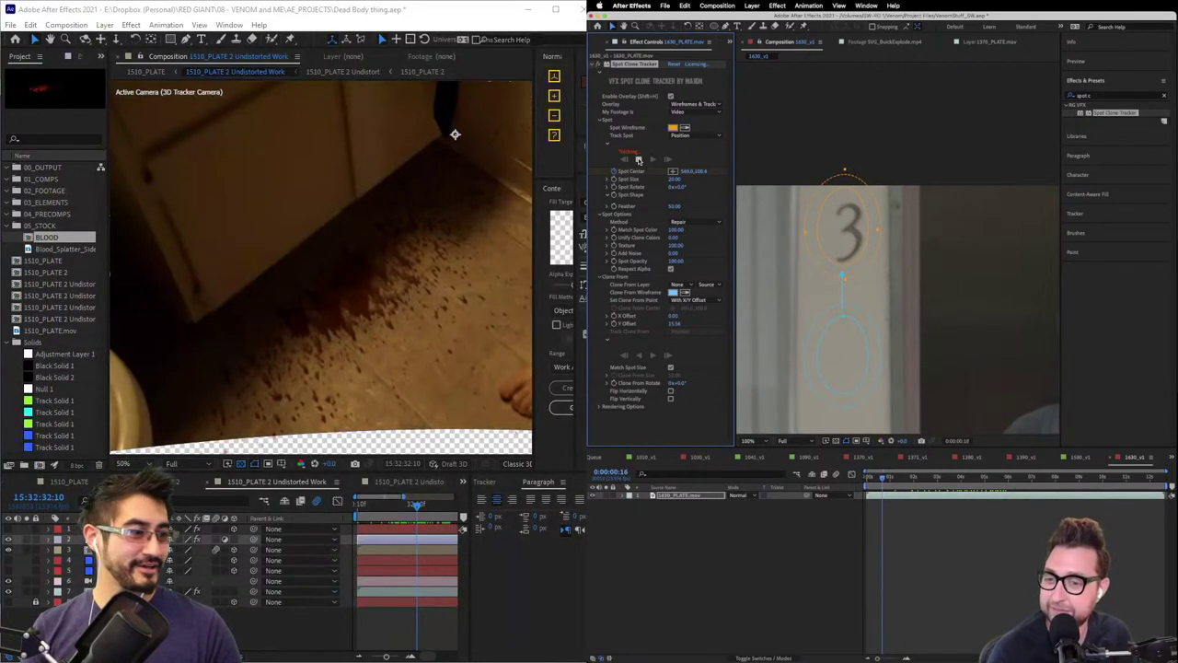
click(42, 228)
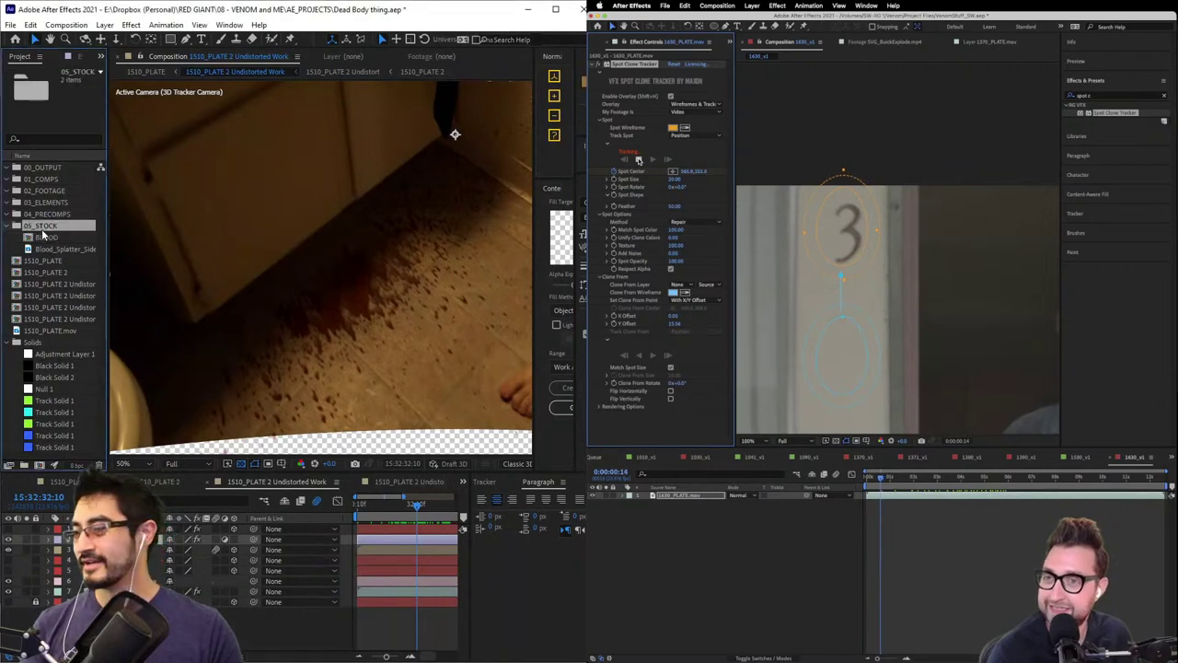
key(ctrl+i)
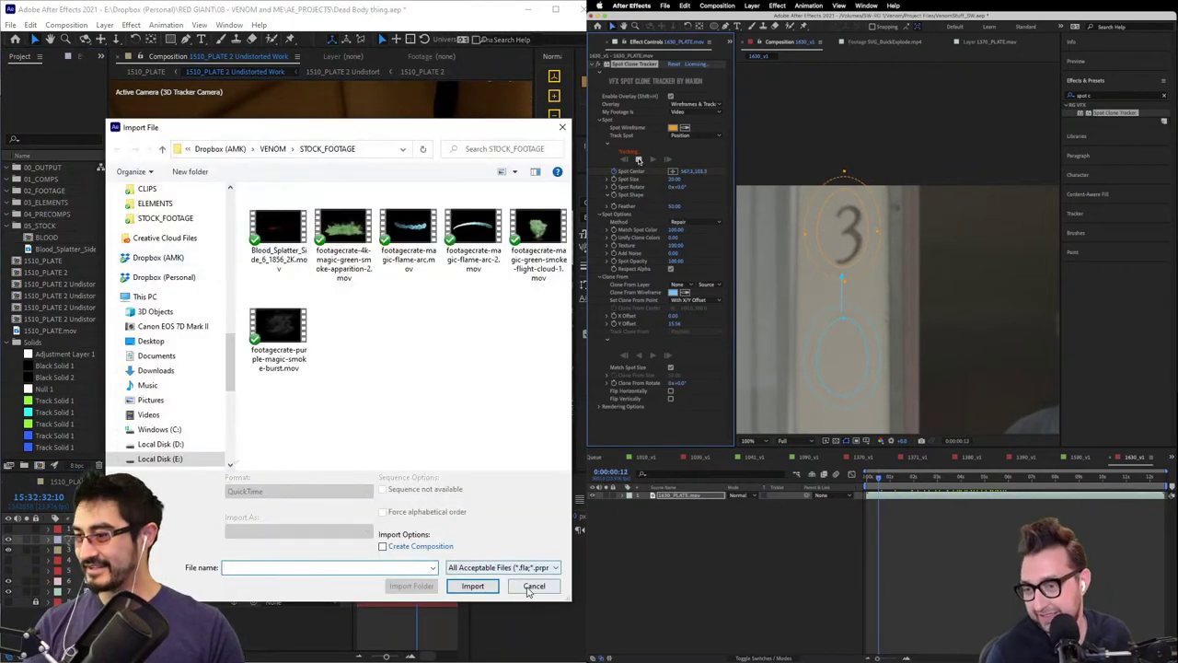
click(532, 584)
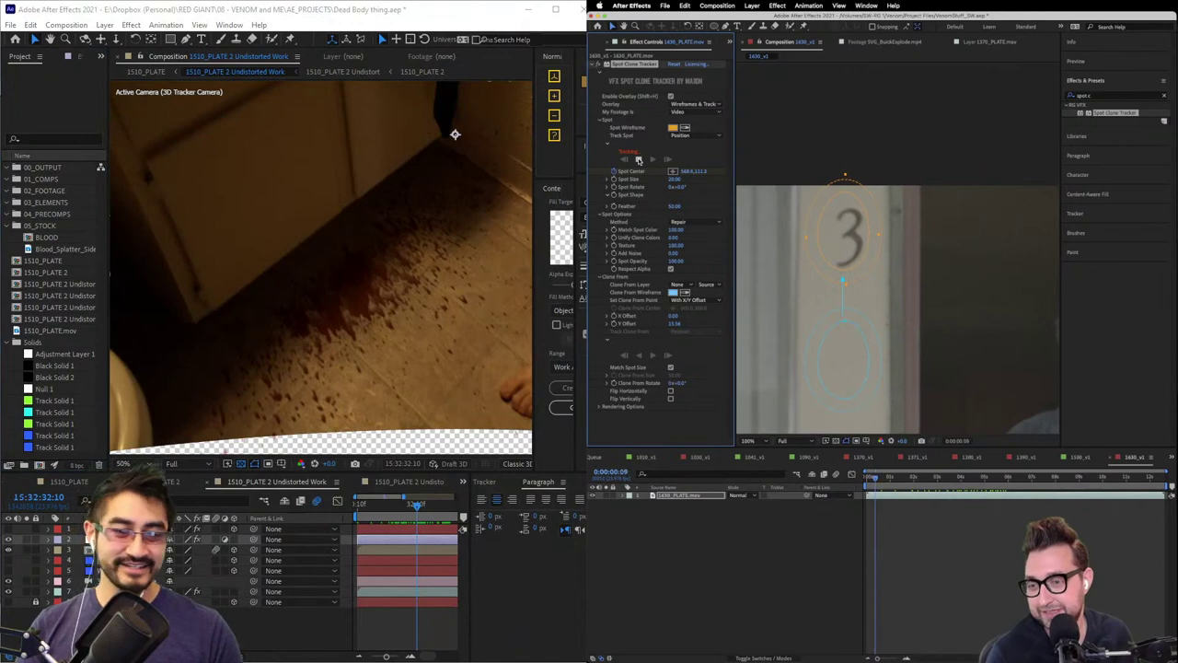
- Switch to Photoshop and bring the Thumb.psd artwork into view
key(alt+Tab)
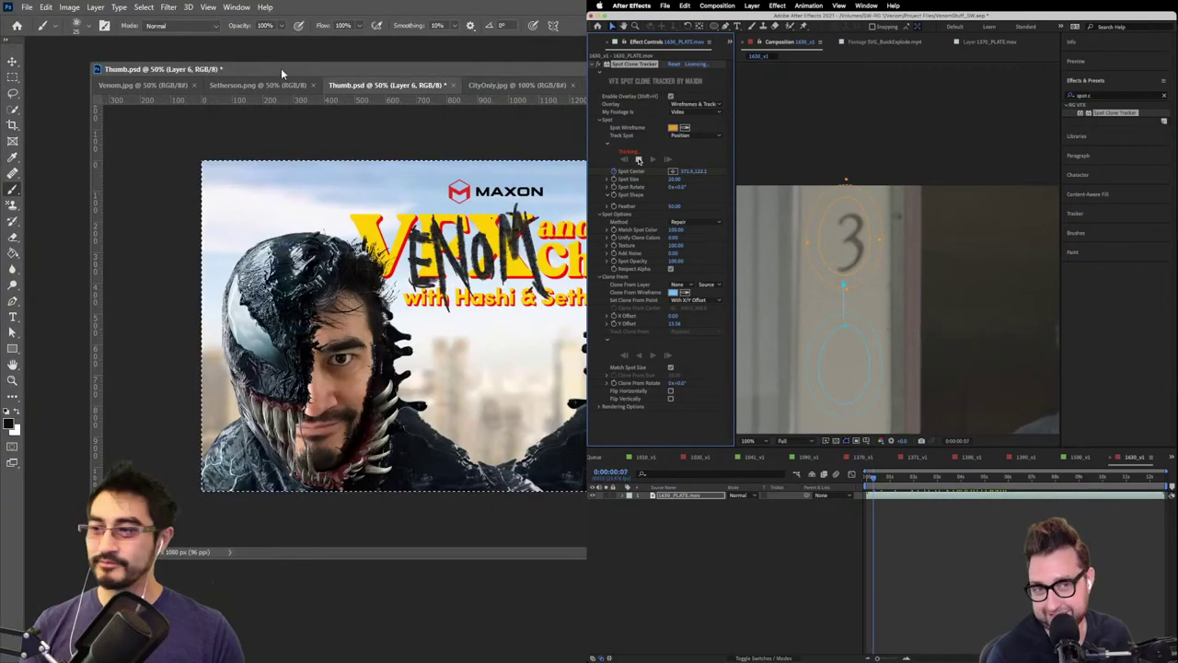
drag(281, 70, 174, 92)
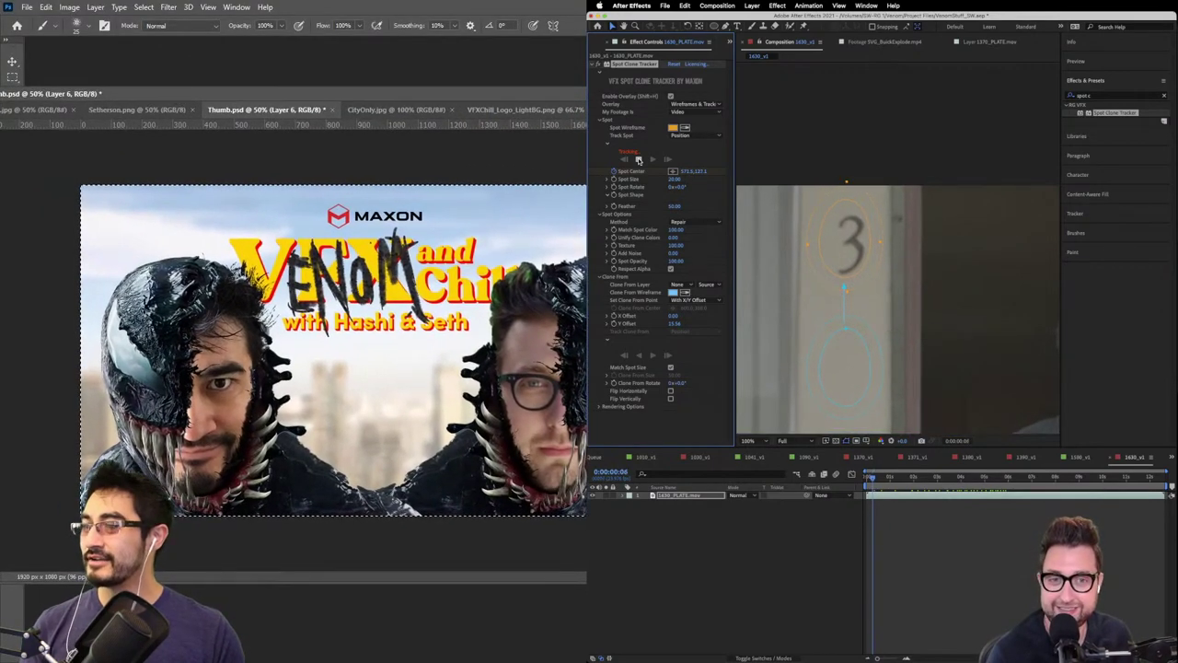
key(ctrl+o)
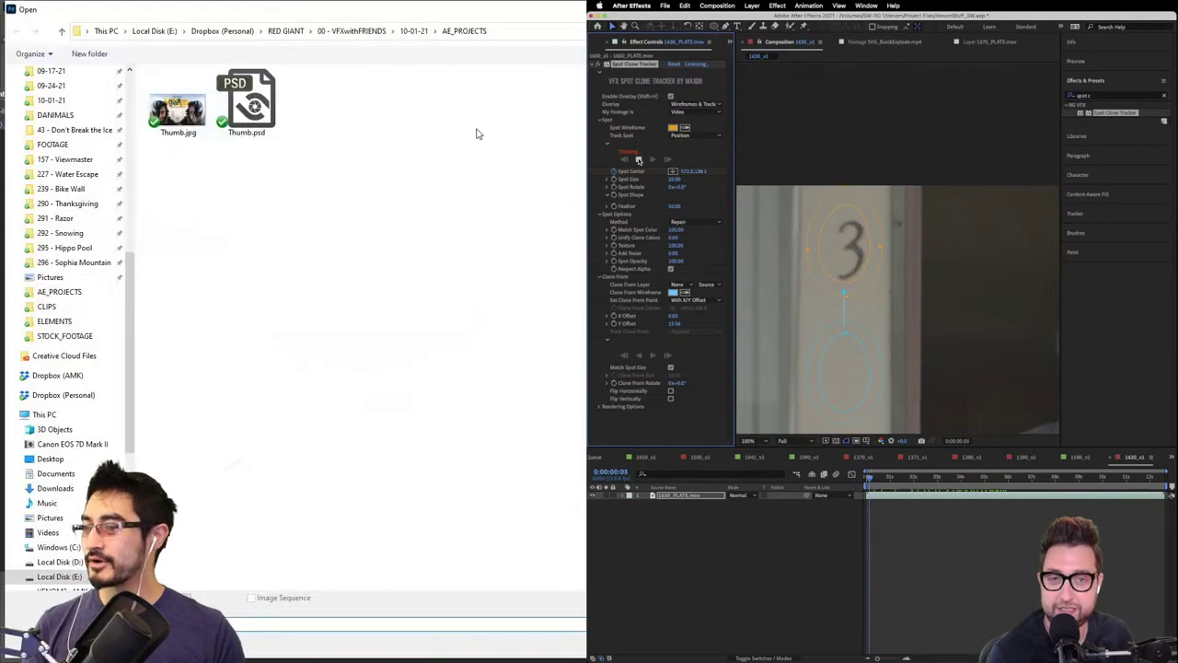
click(415, 30)
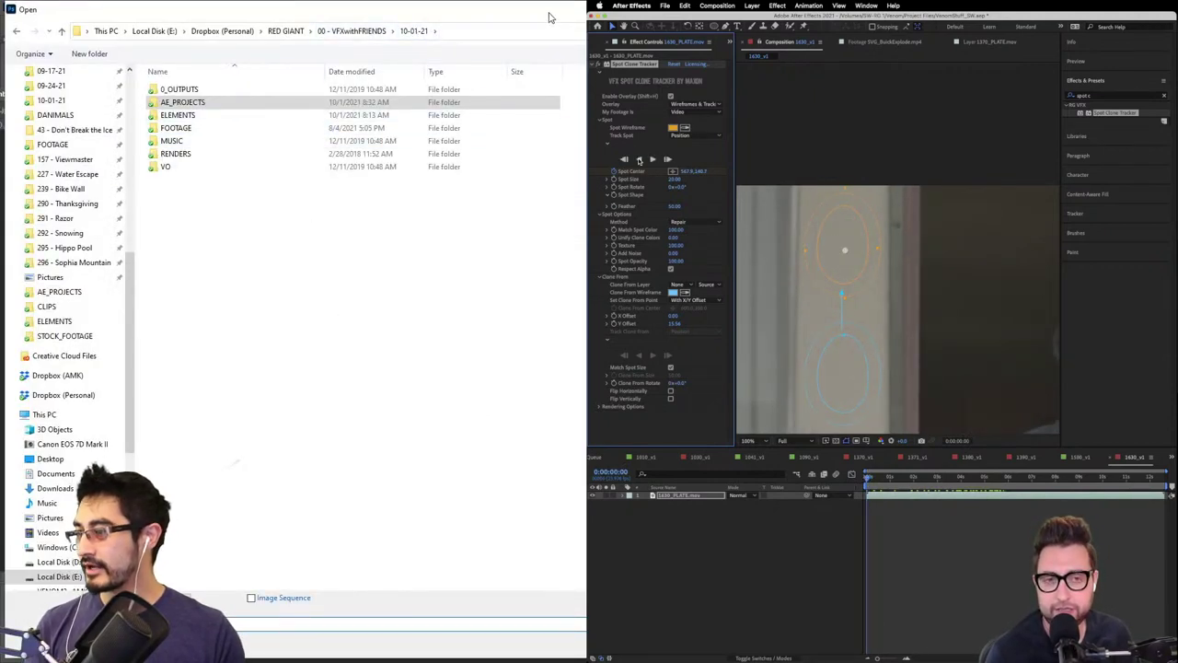
click(359, 231)
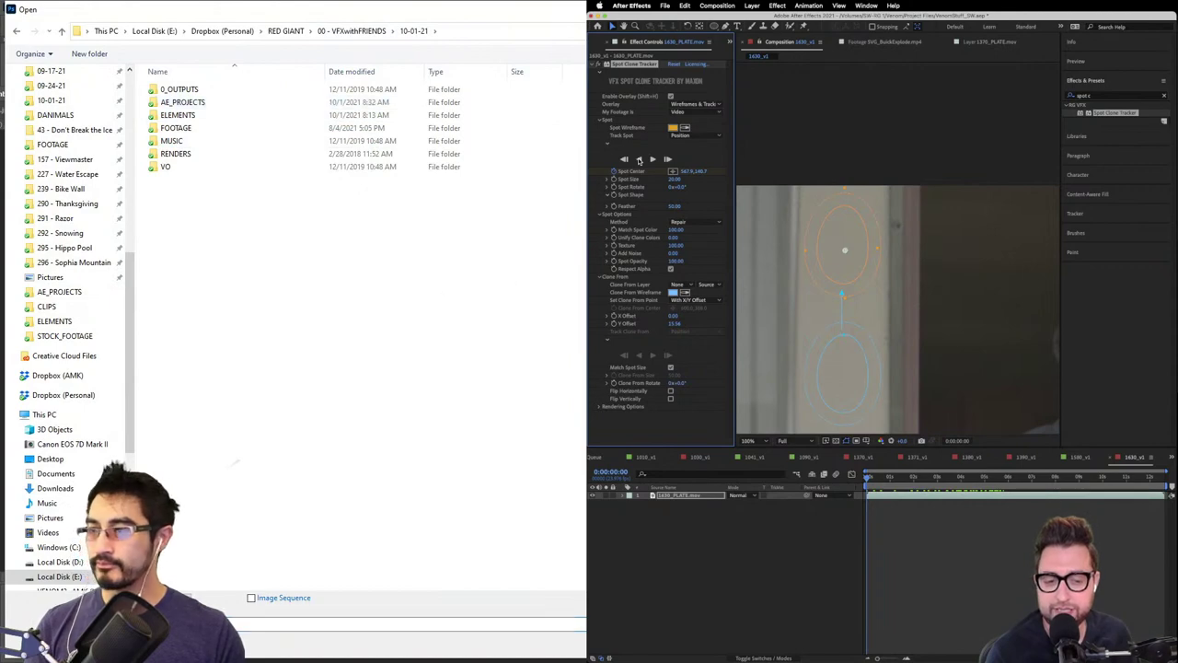
key(Escape)
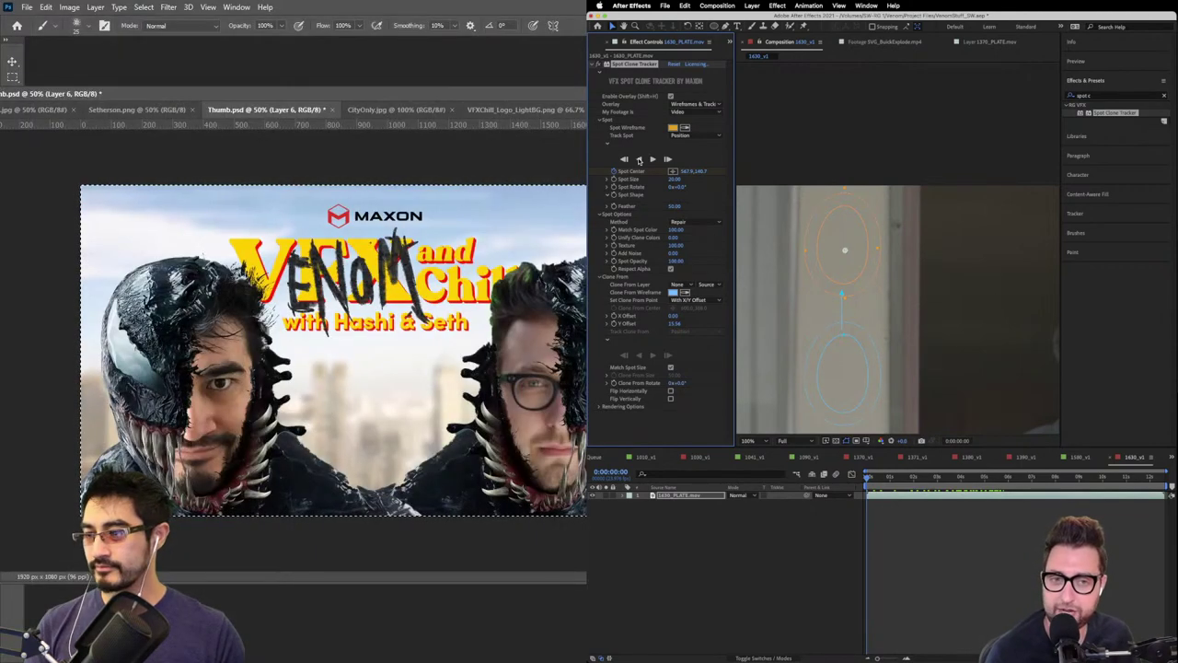
- Reposition the floating Thumb.psd document window and extend it downward around the thumbnail artwork
scroll(313, 350, right, 1)
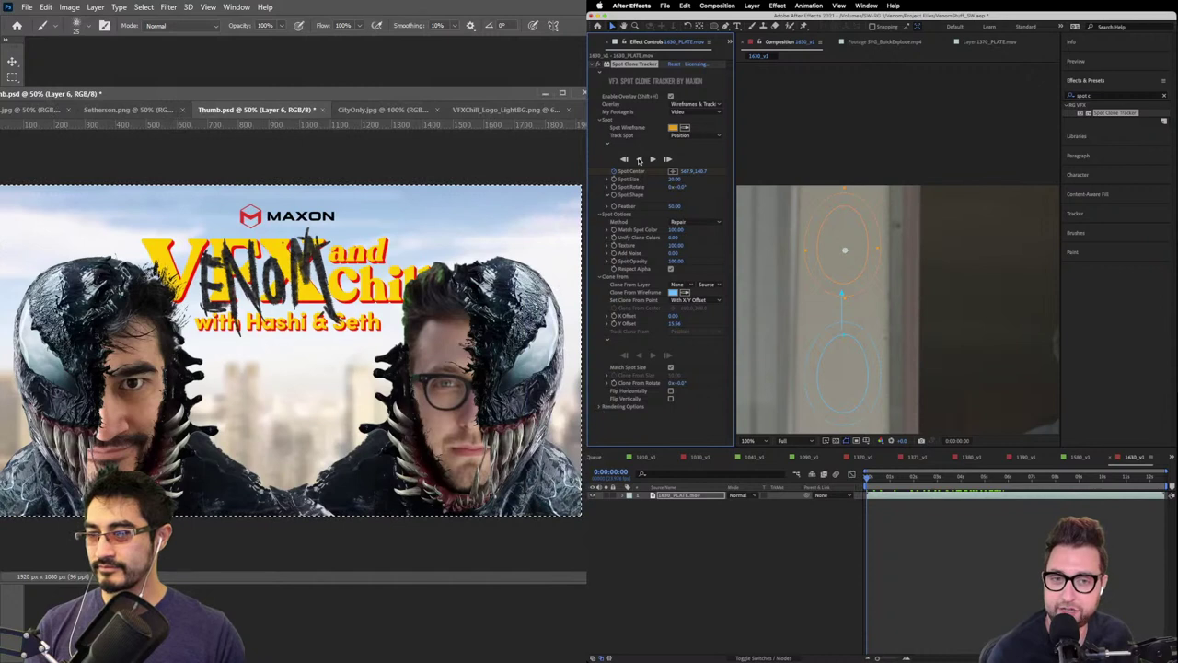
drag(416, 98, 472, 64)
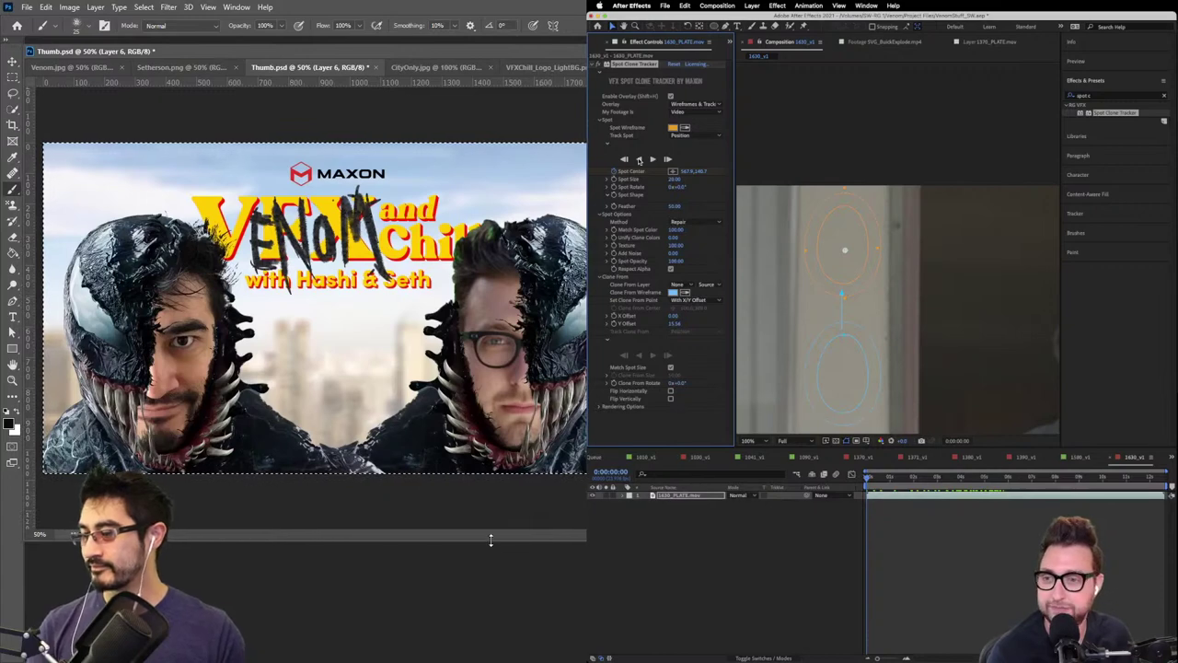
drag(491, 541, 491, 623)
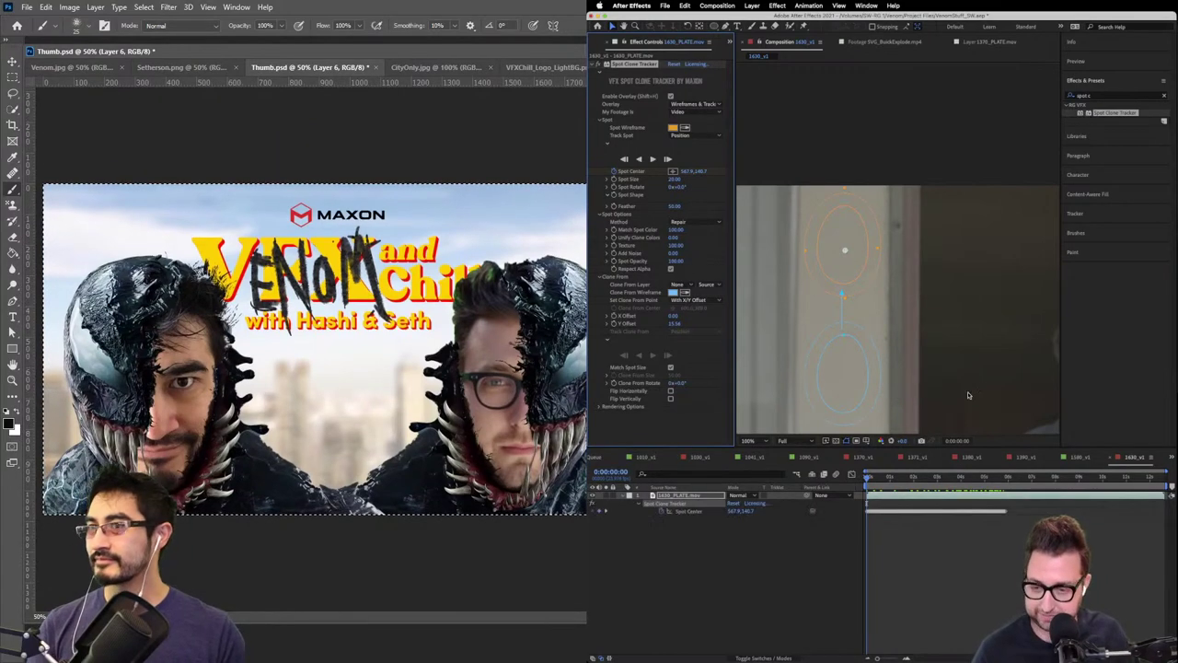
- Open the hand reference JPG from the VENOM project's REFERENCE folder
key(ctrl+o)
click(1006, 478)
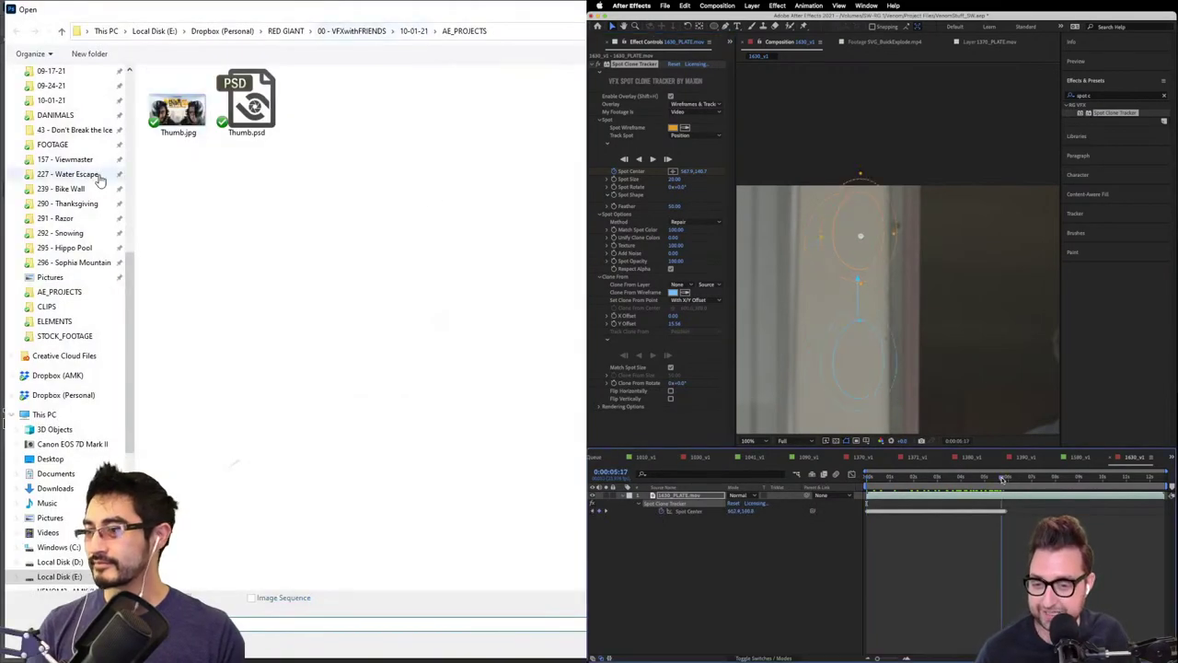
click(51, 306)
click(269, 31)
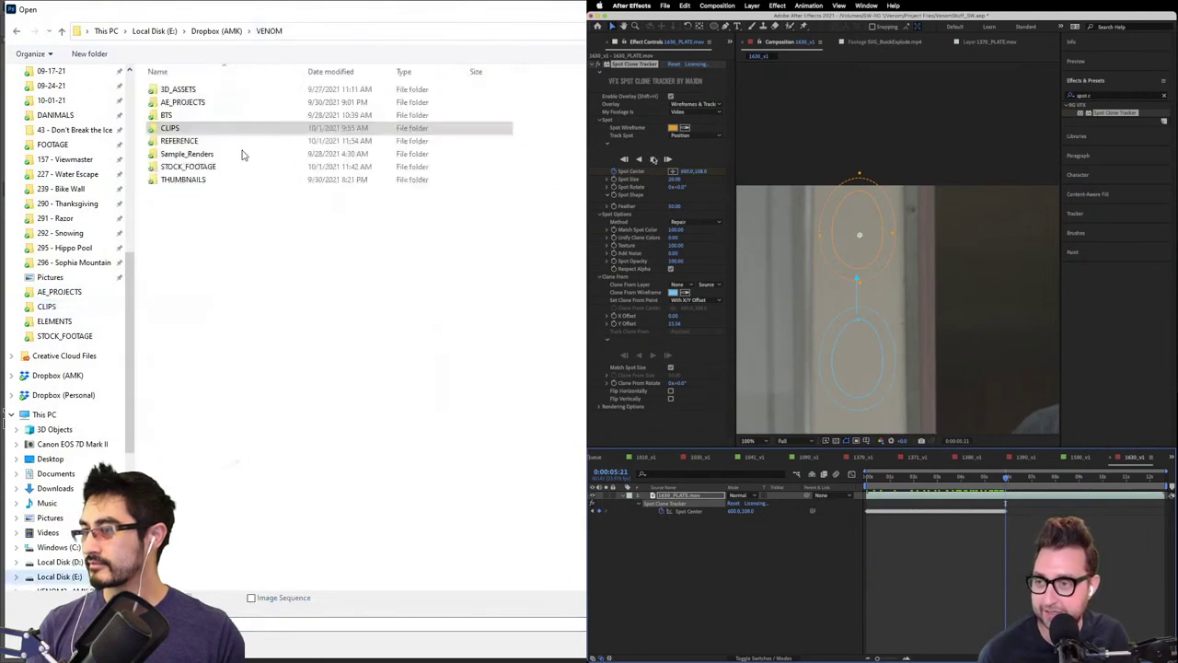
double_click(226, 144)
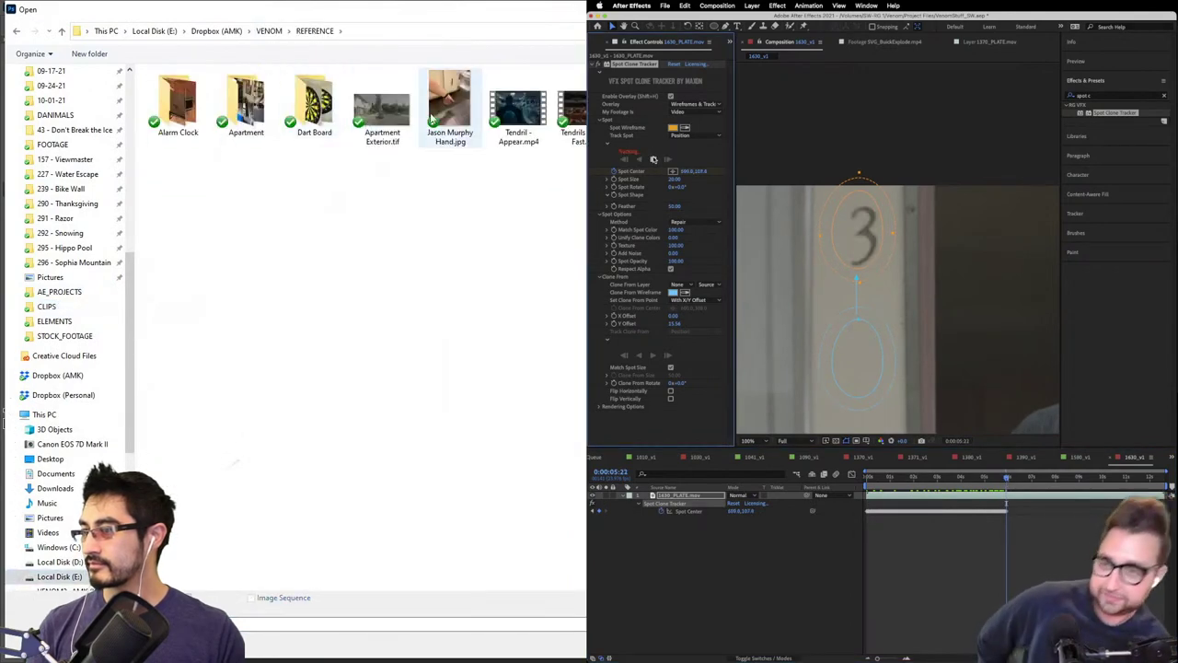
double_click(449, 106)
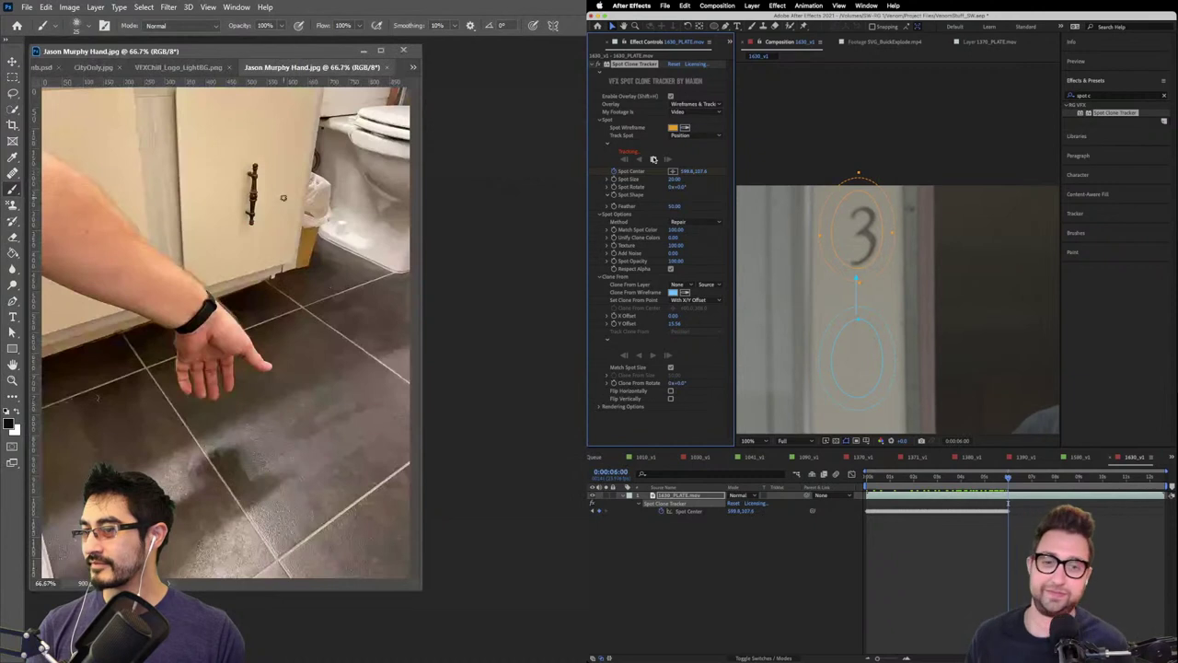
- Select the arm with Select Subject and subtract the floor gap beside the index finger using the Quick Selection tool
click(148, 8)
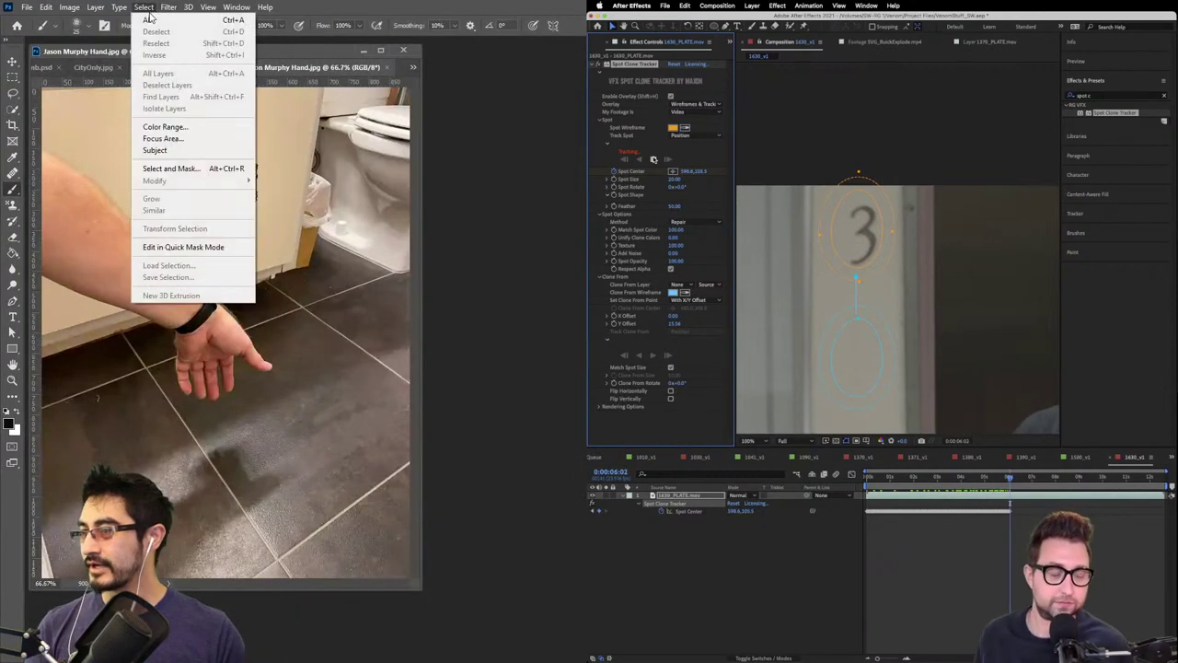
click(199, 151)
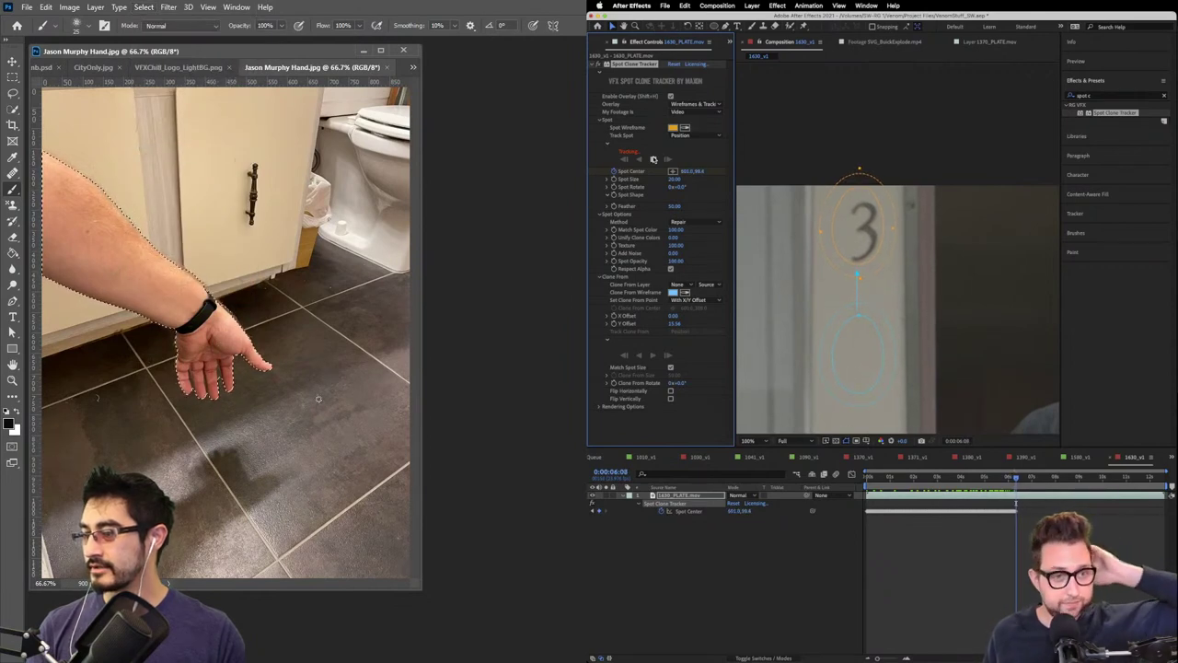
key(ctrl+plus)
key(ctrl+plus)
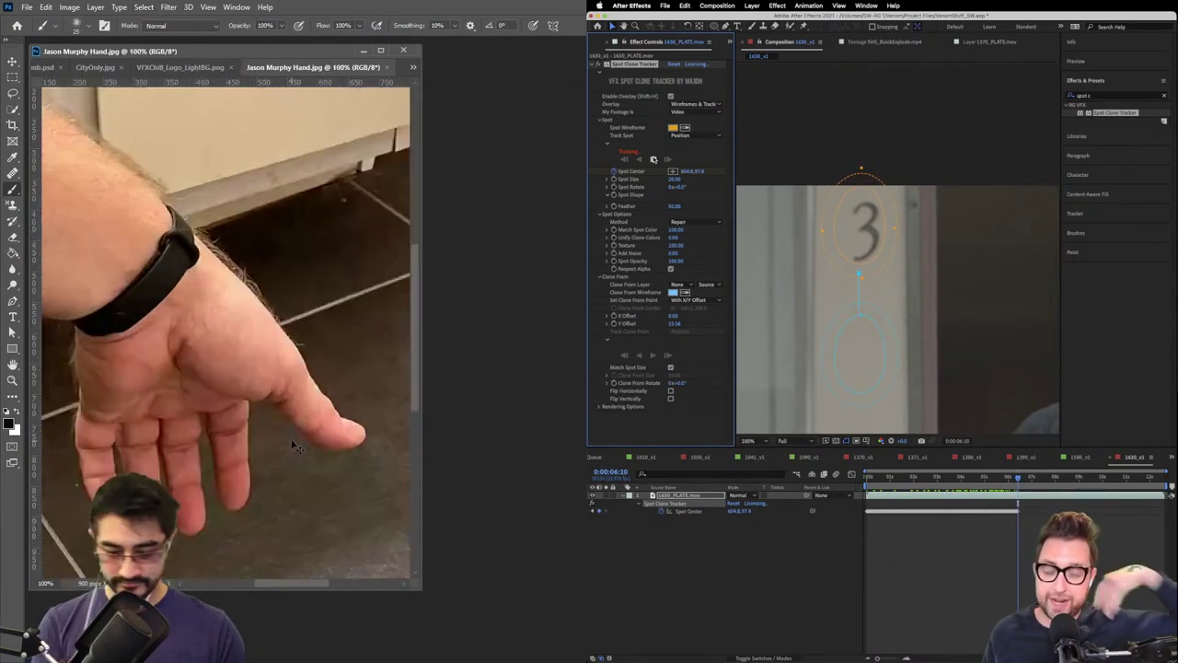
drag(296, 473, 297, 315)
key(ctrl+plus)
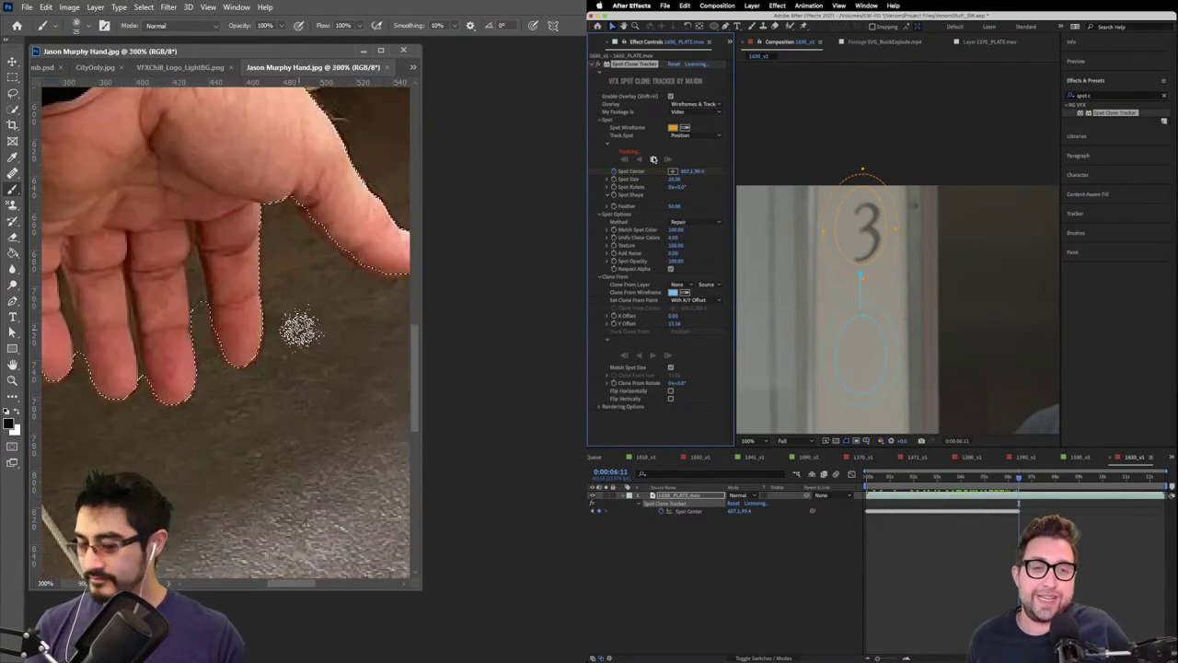
mouse_move(382, 389)
mouse_down()
mouse_move(372, 379)
mouse_move(411, 374)
mouse_up()
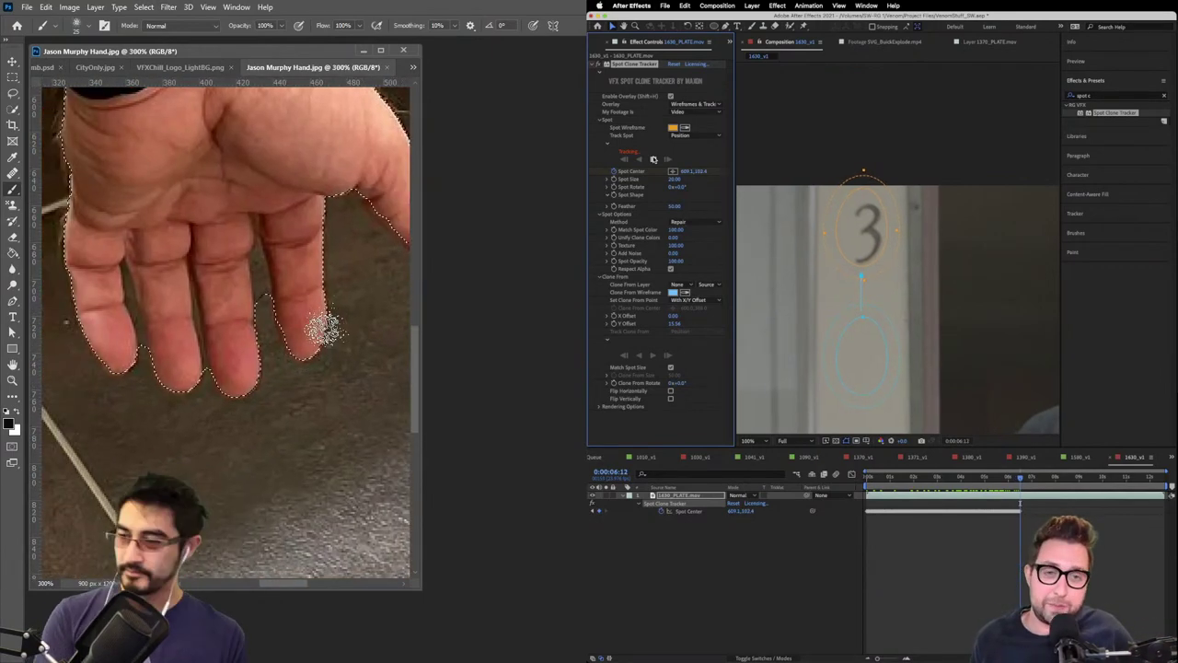
click(13, 110)
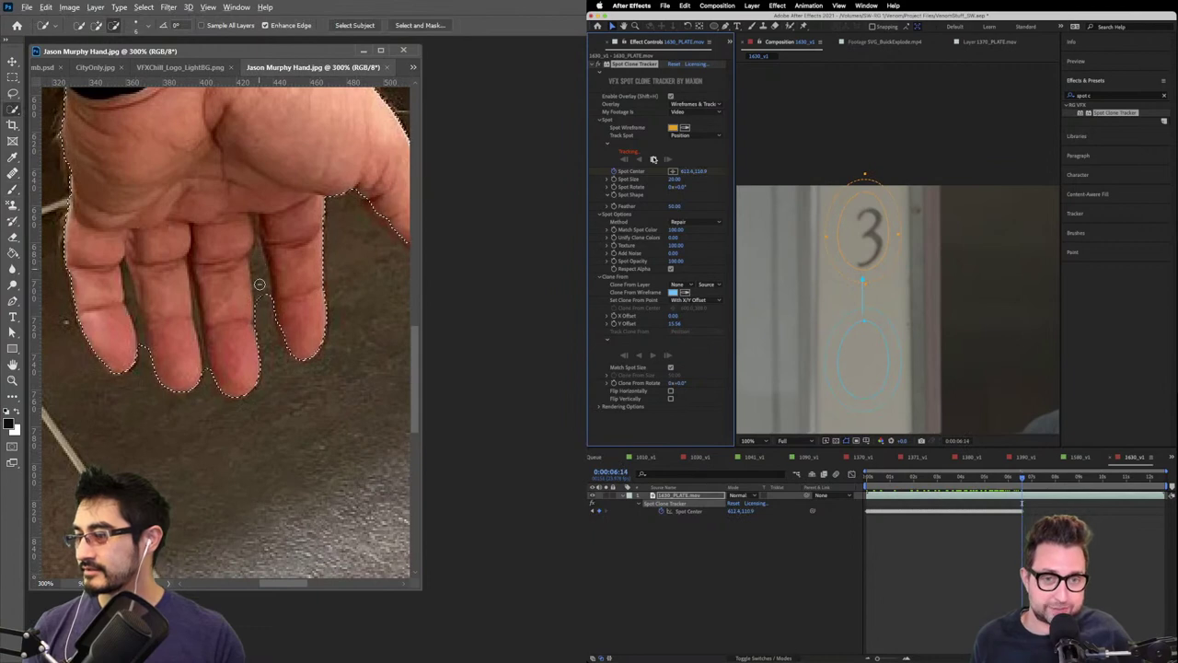
drag(259, 284, 265, 314)
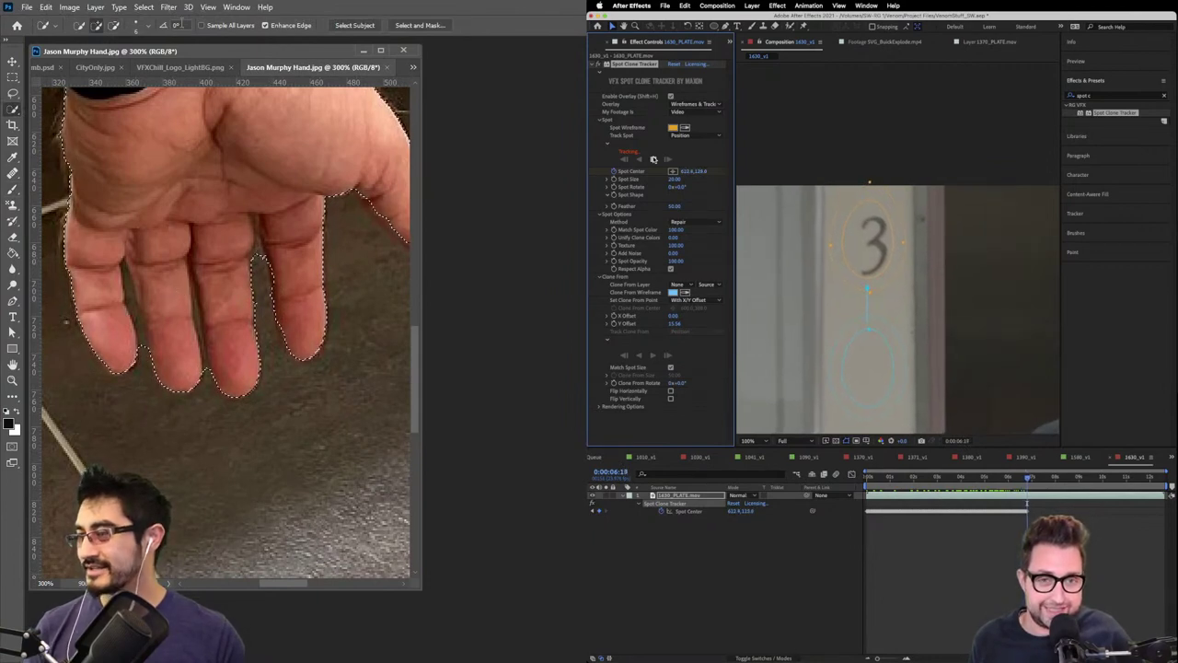
- Reduce the Quick Selection brush to 2 px and refine the arm selection in the narrow gaps between the fingers
click(148, 28)
drag(88, 66, 81, 65)
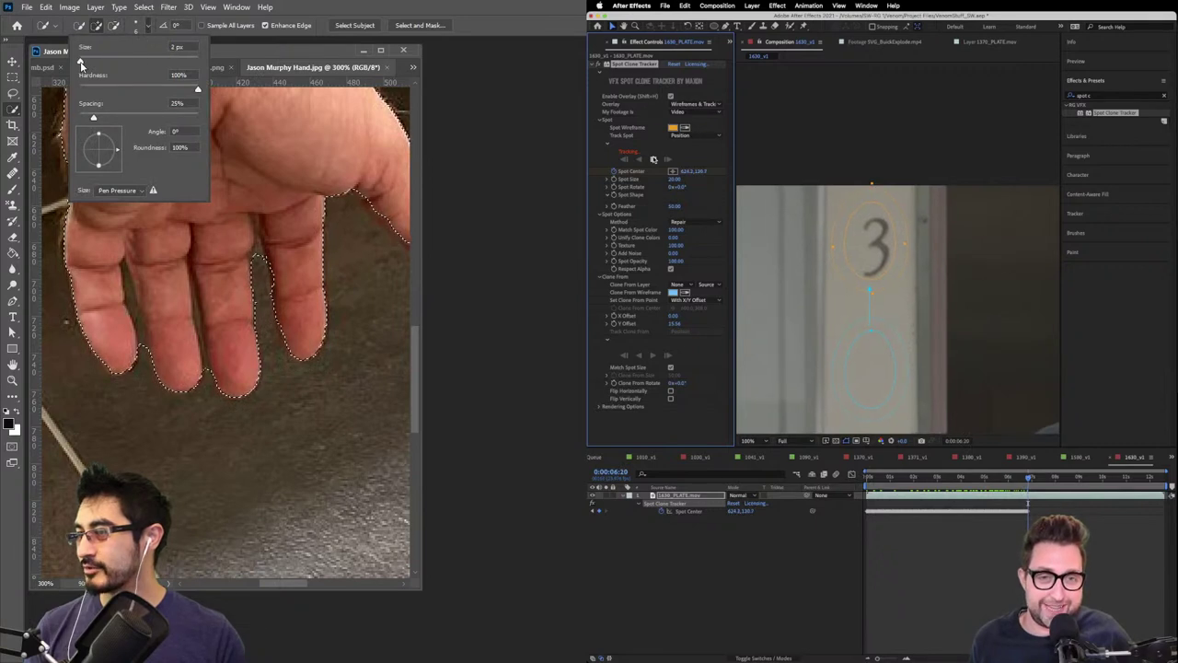
click(292, 265)
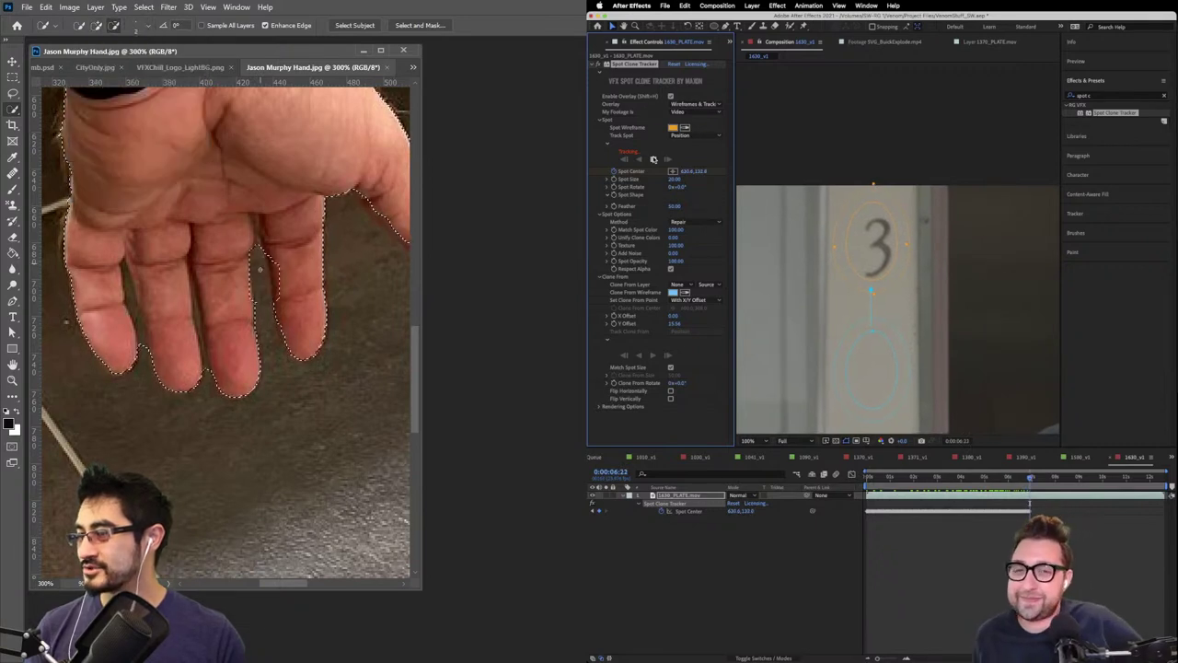
drag(267, 265, 259, 249)
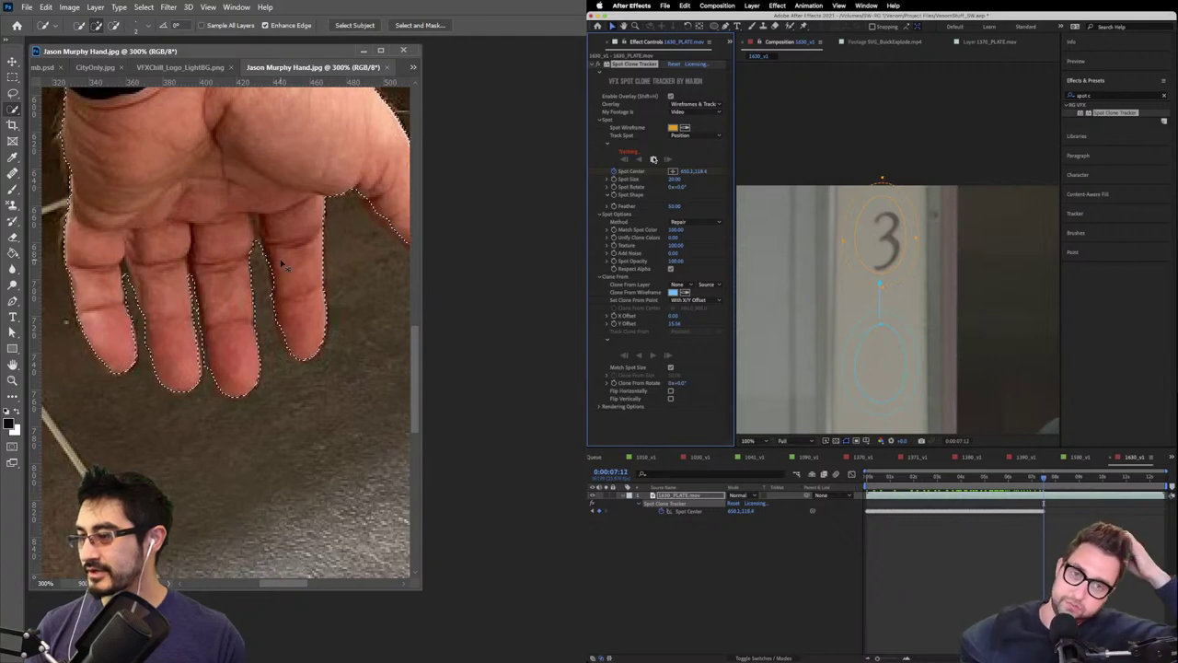
key(ctrl+minus)
key(ctrl+minus)
scroll(267, 258, down, 1)
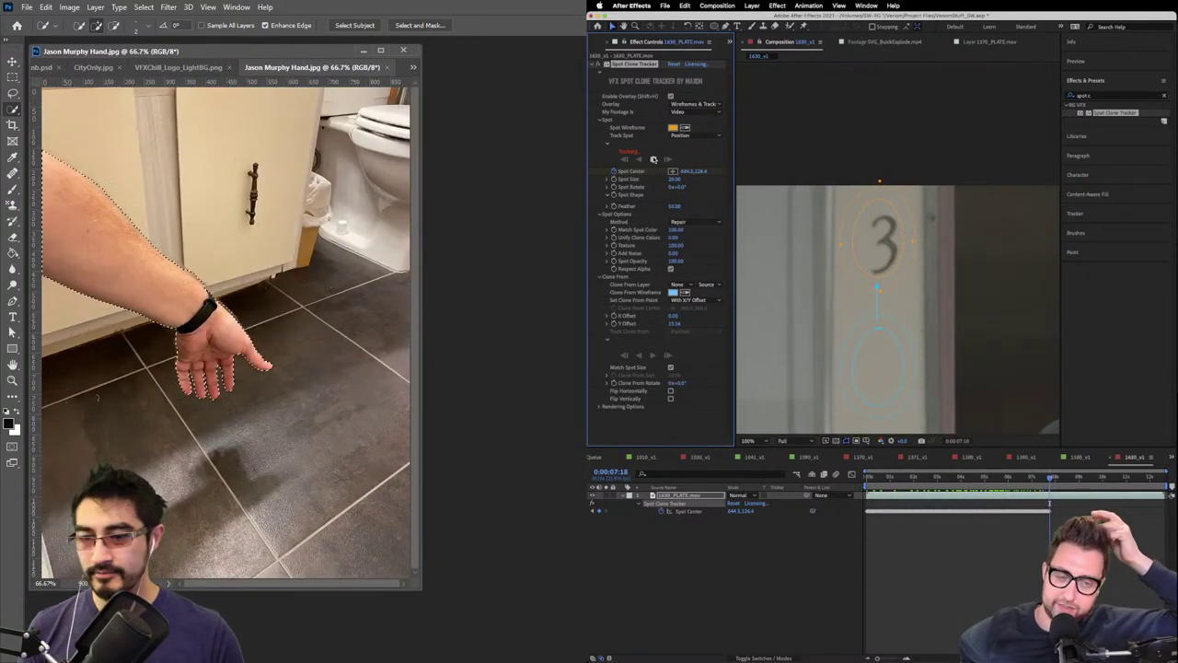
- Copy the selected arm to its own layer, leaving the Background layer active, and enlarge the document window around the photo
key(ctrl+j)
key(alt+[)
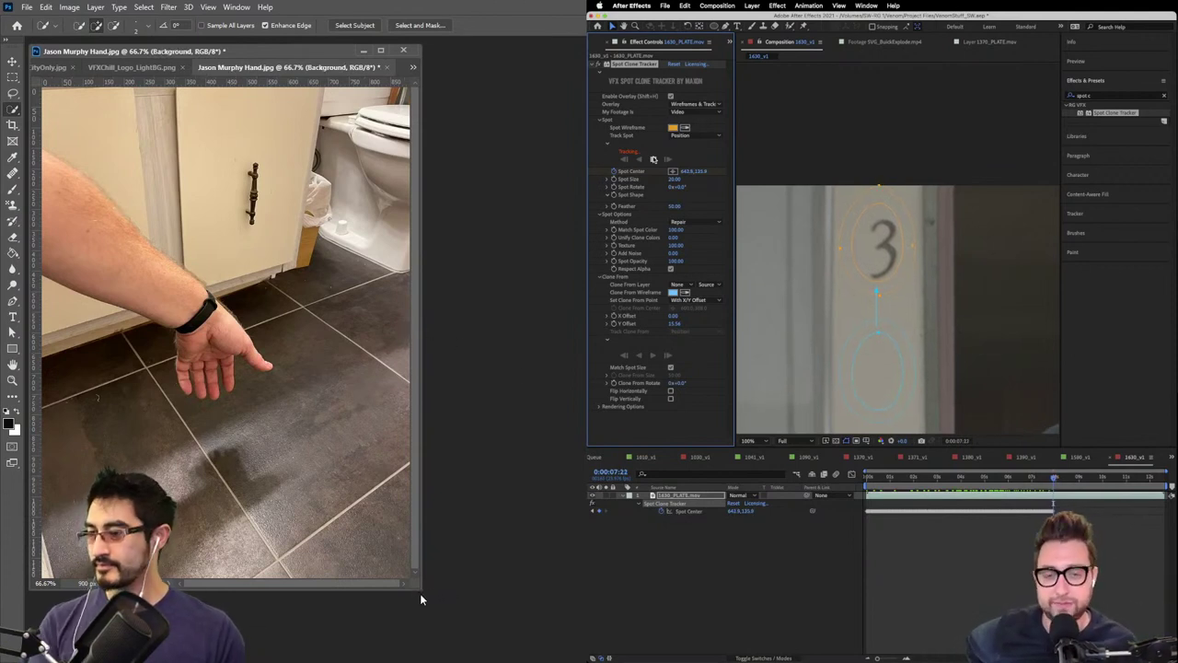
drag(423, 590, 587, 650)
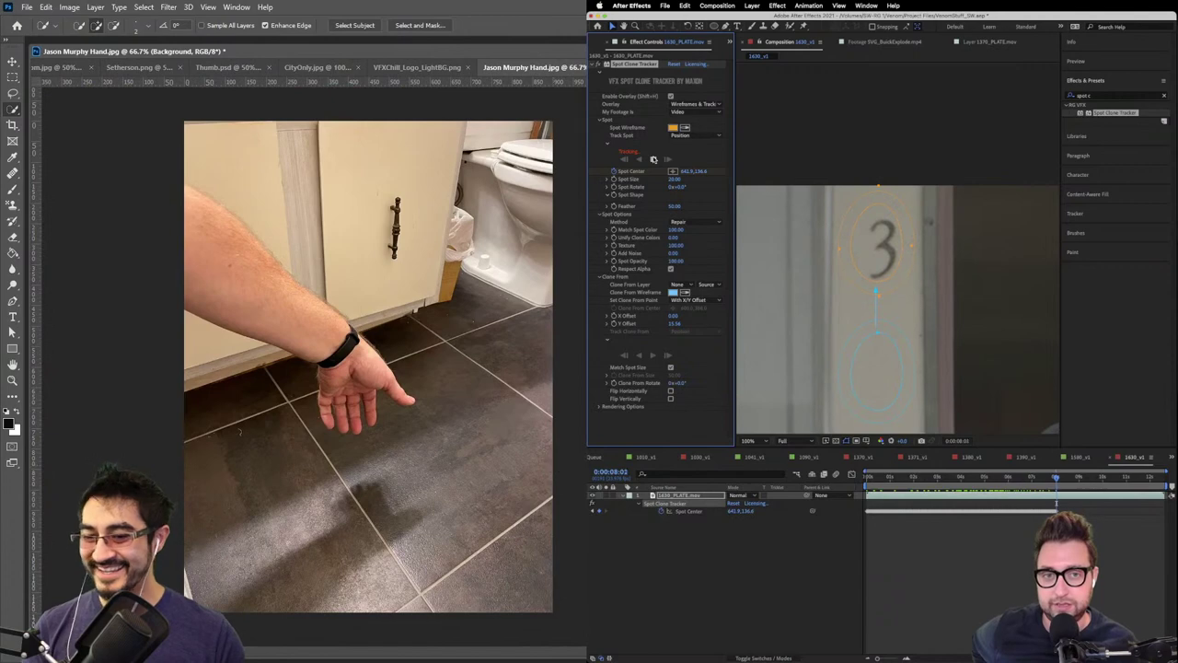
click(47, 8)
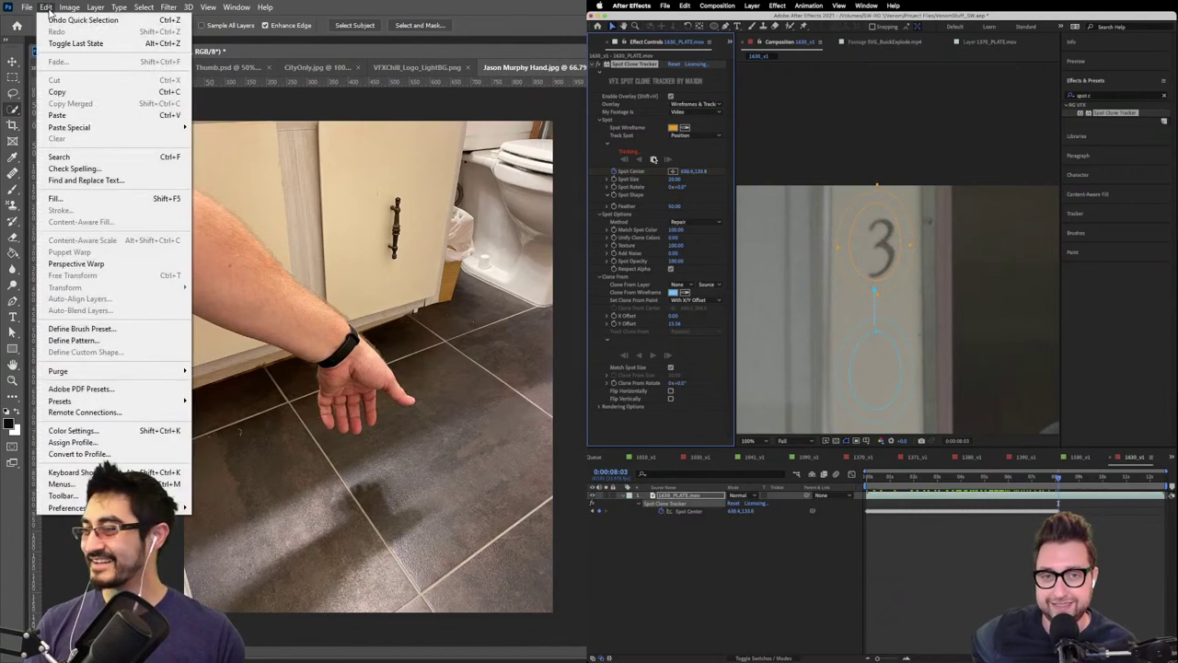
click(325, 51)
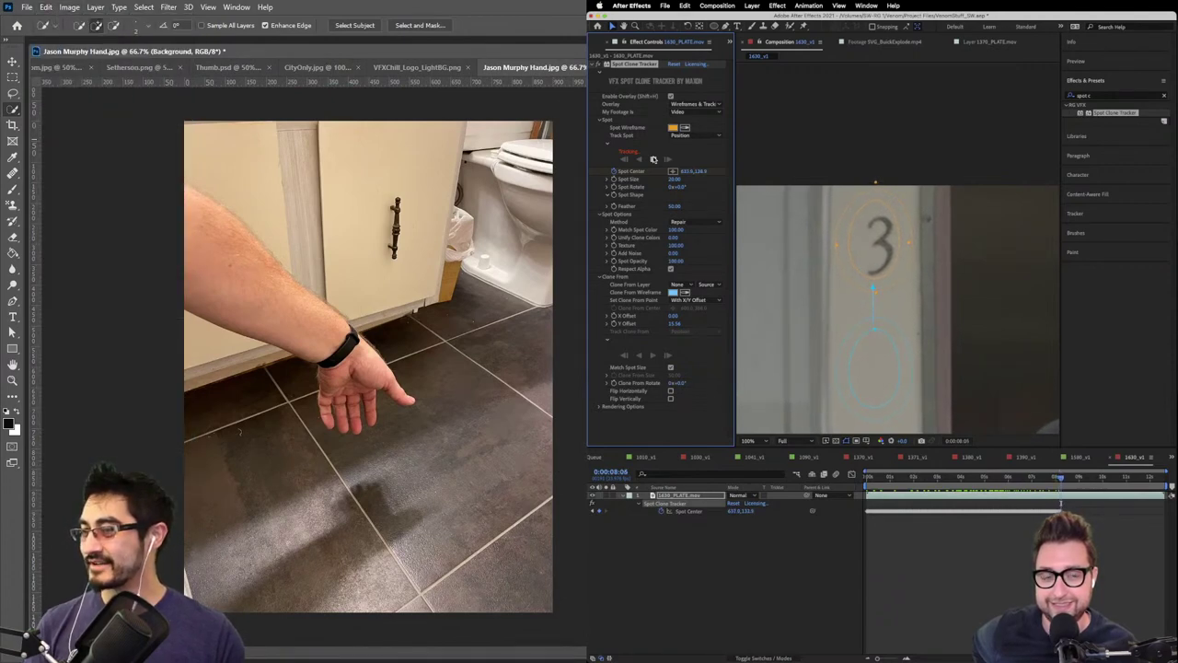
drag(585, 151, 547, 150)
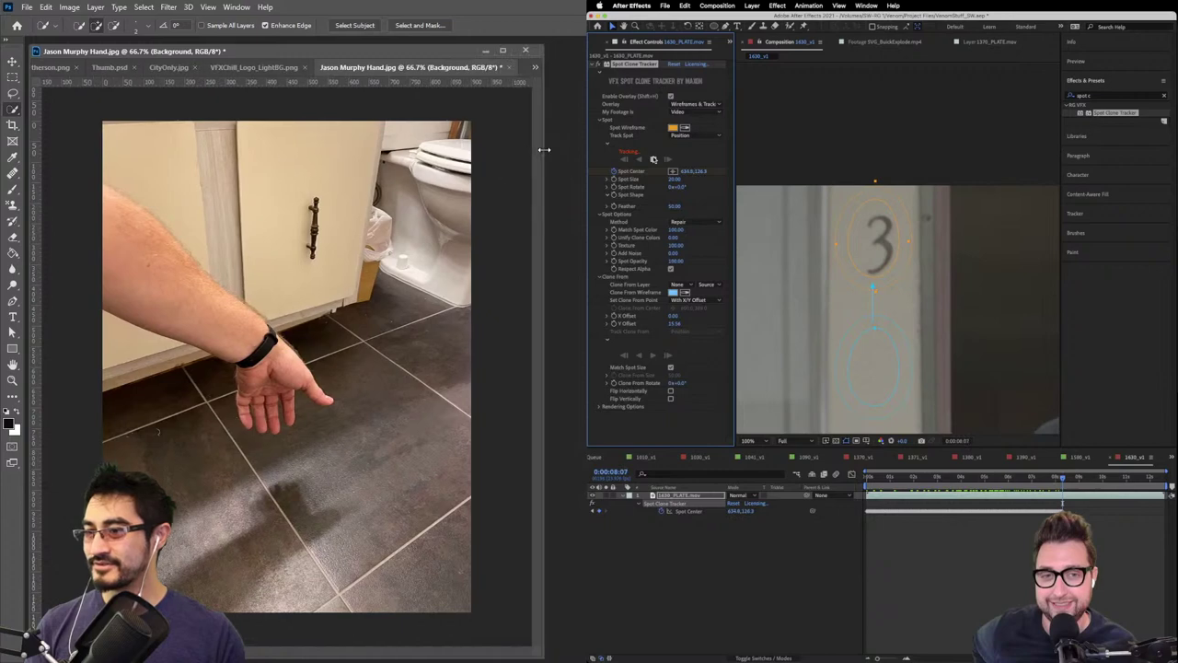
- Hide the Background layer to check the arm cutout against transparency, and restore the layer's visibility
click(53, 8)
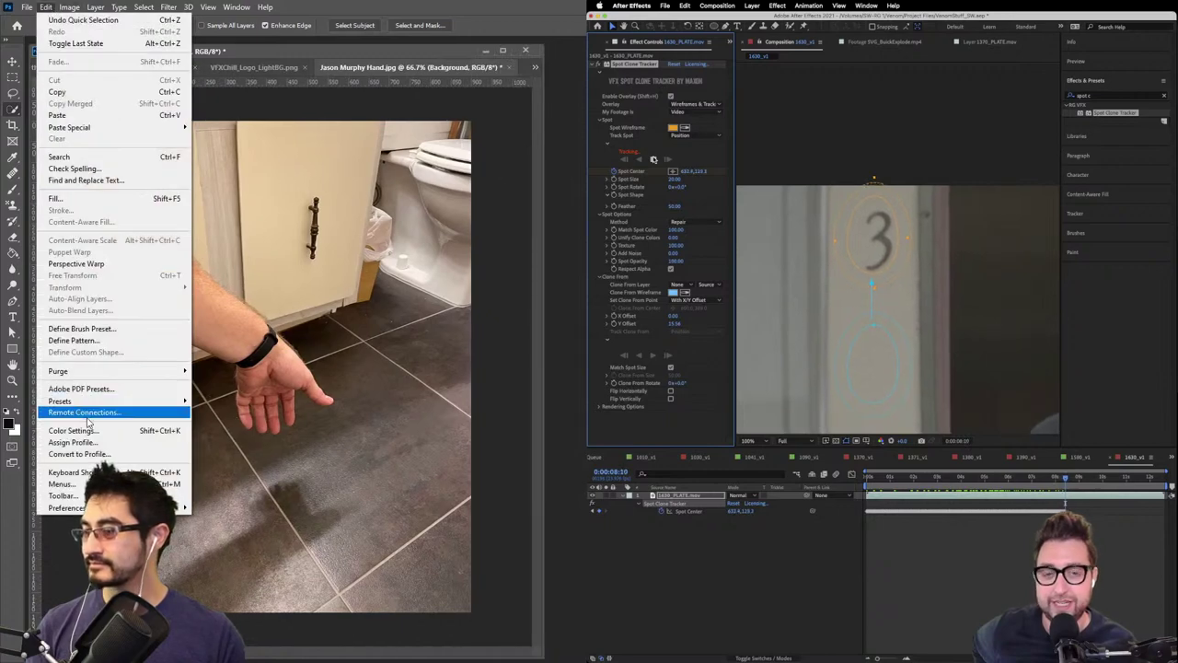
click(158, 431)
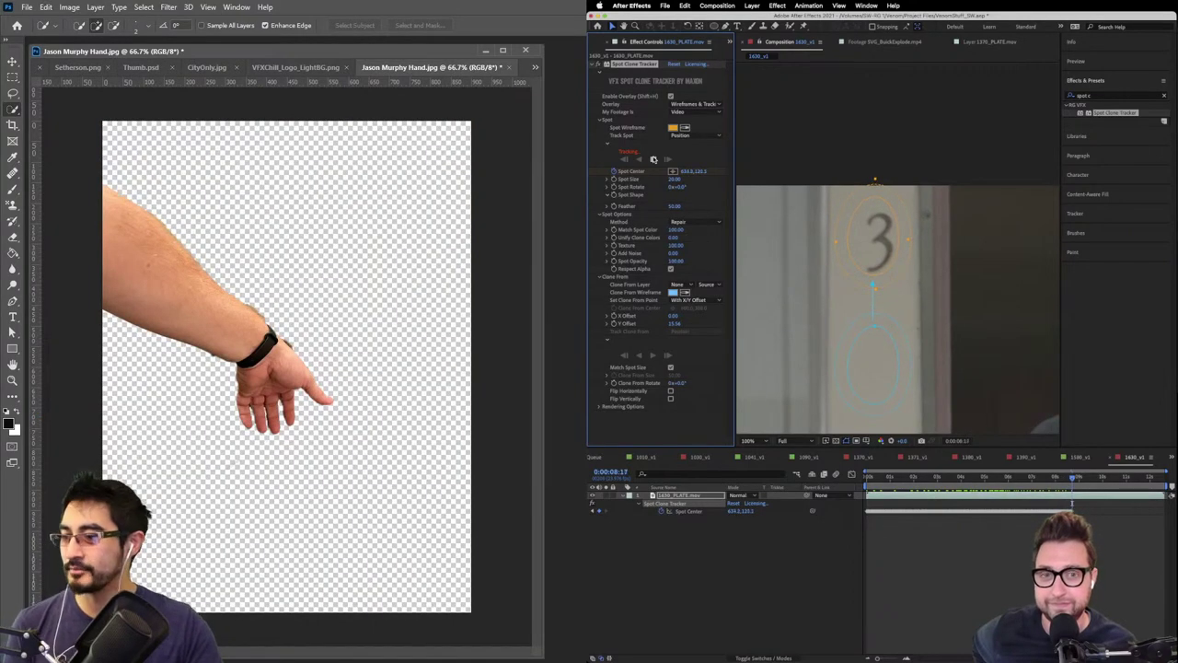
key(ctrl+z)
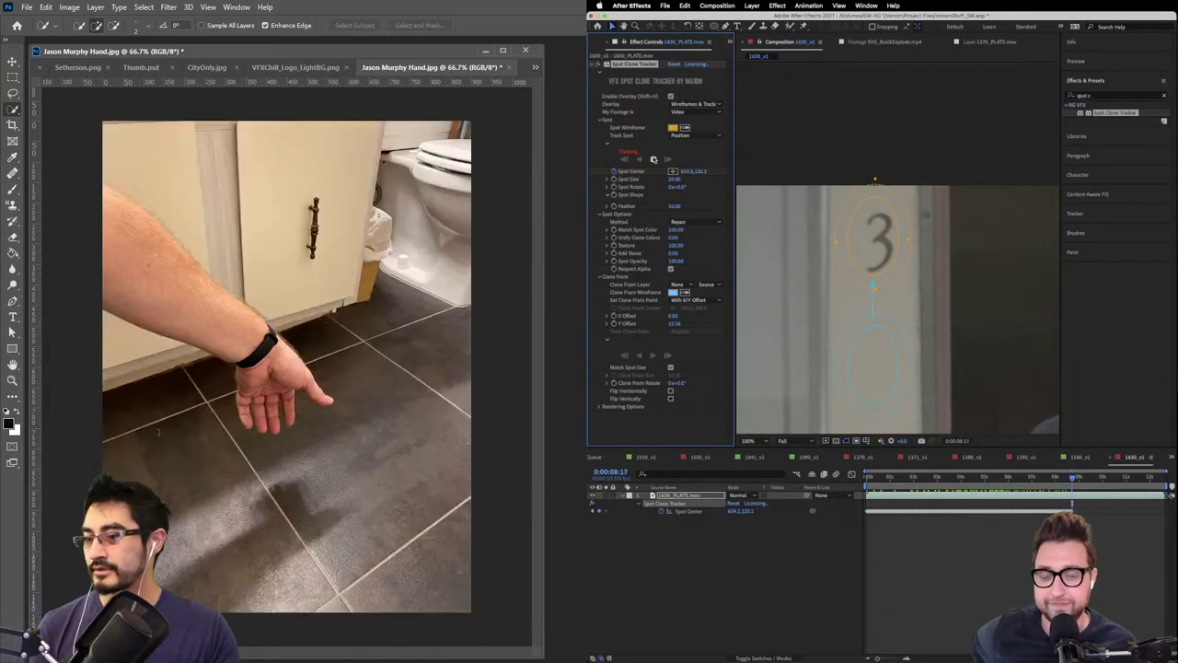
click(45, 6)
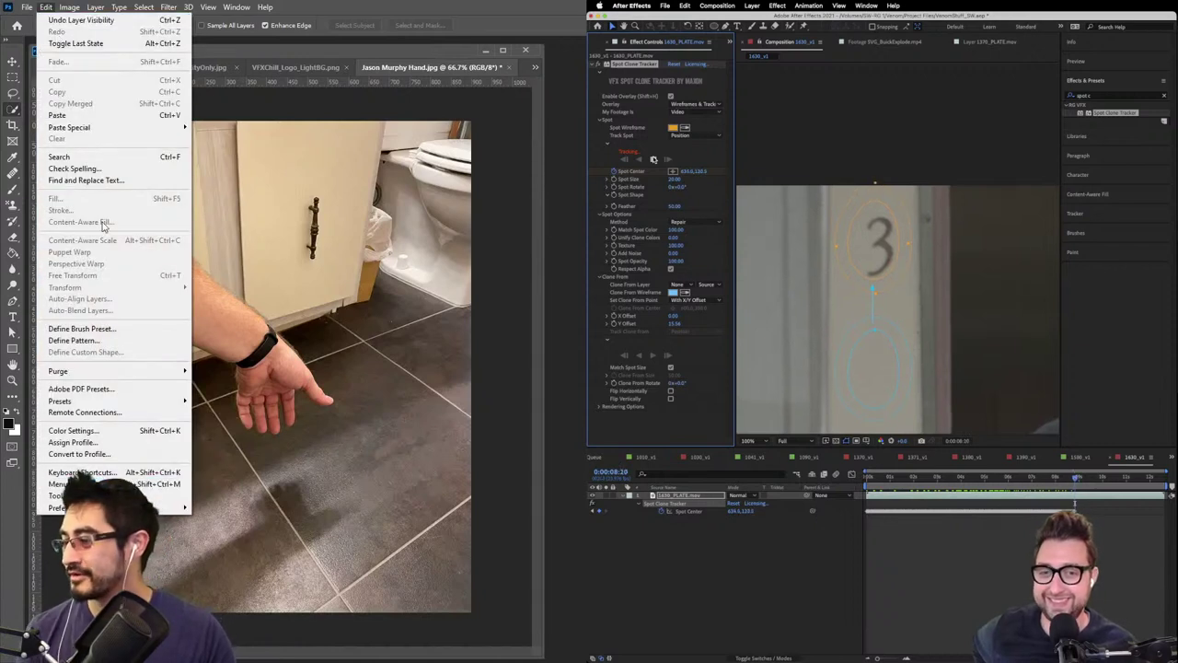
click(338, 130)
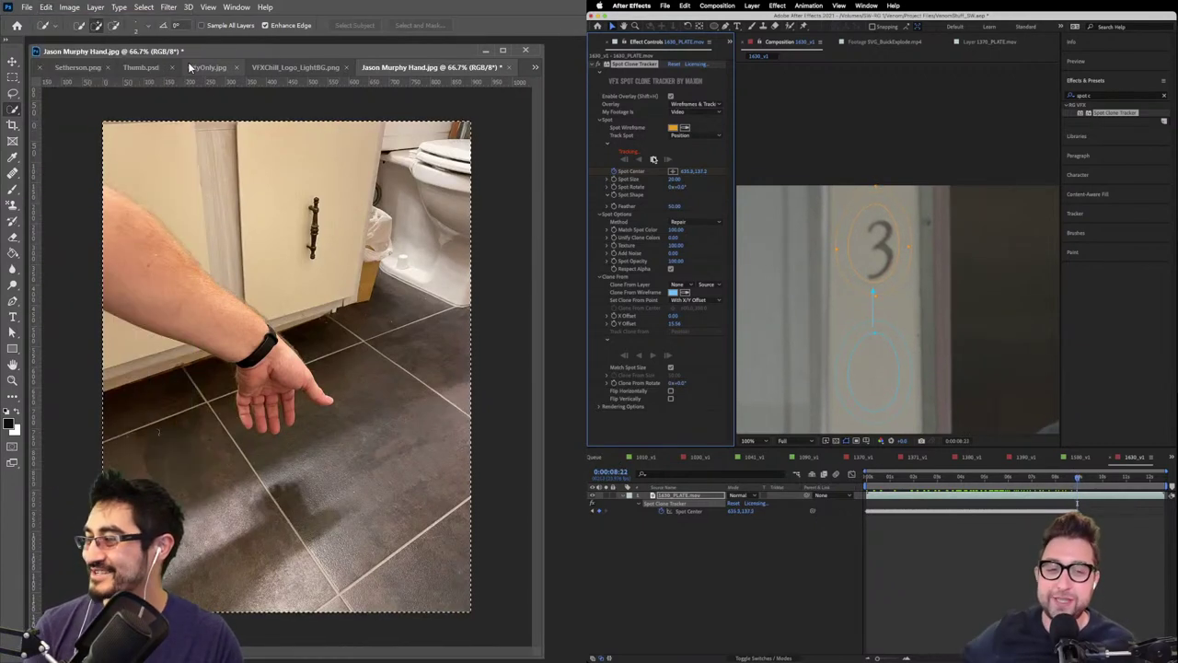
- Select the entire canvas of the hand photo
key(ctrl+a)
click(28, 7)
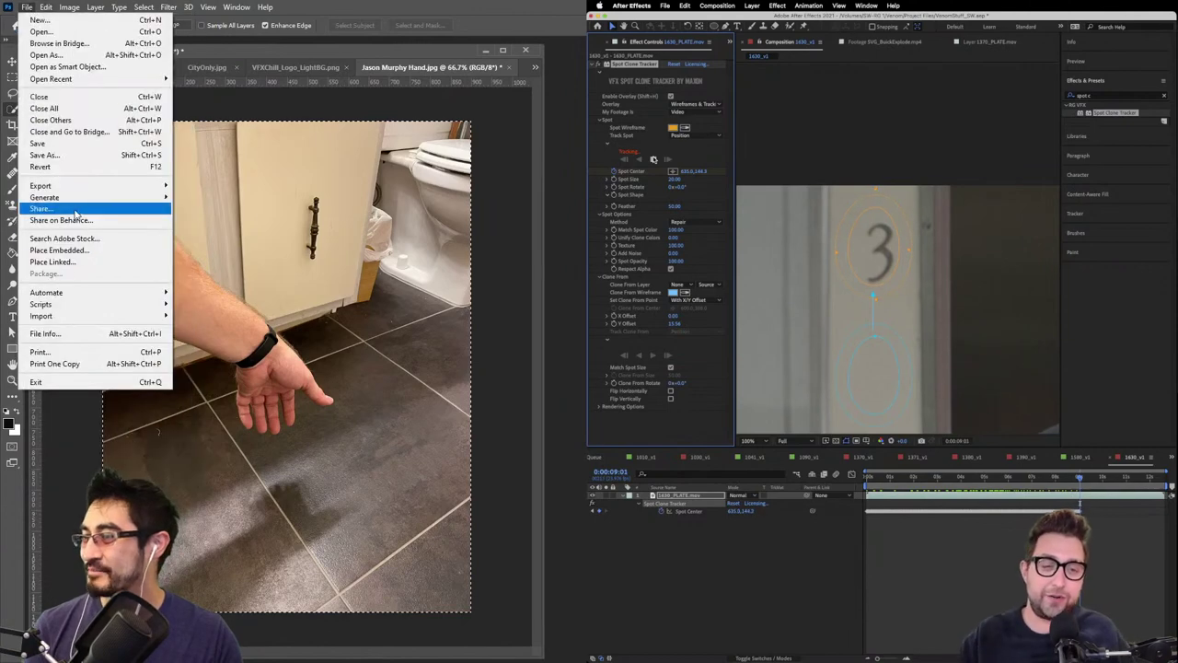
click(45, 7)
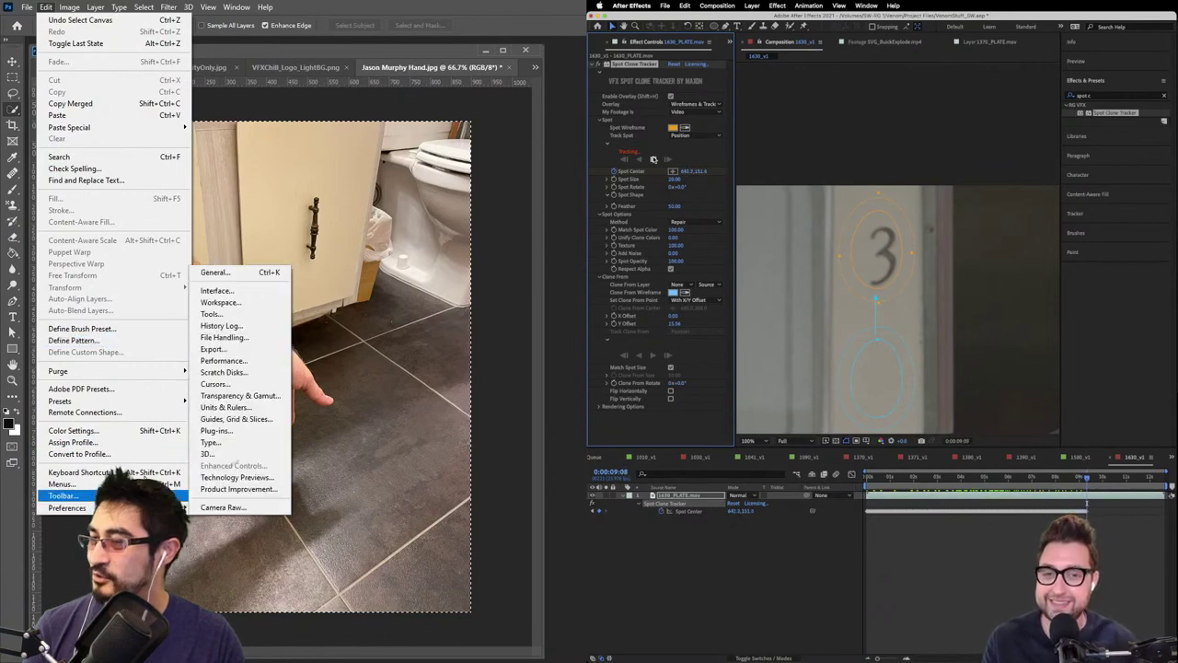
click(46, 6)
click(27, 7)
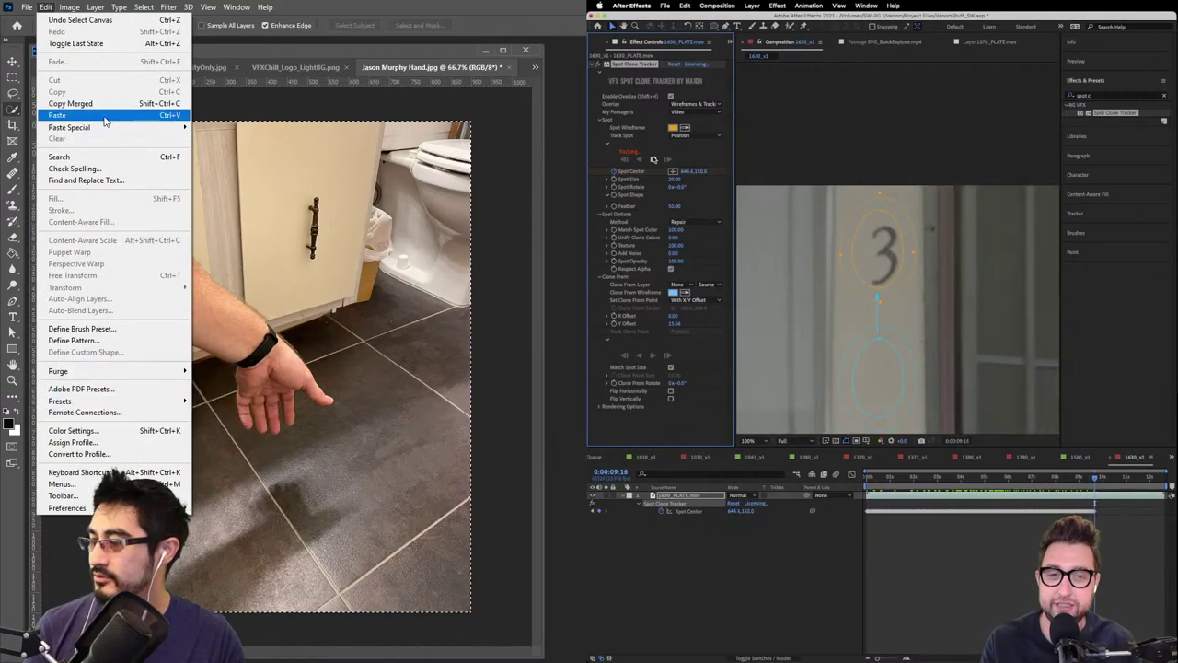
mouse_move(28, 7)
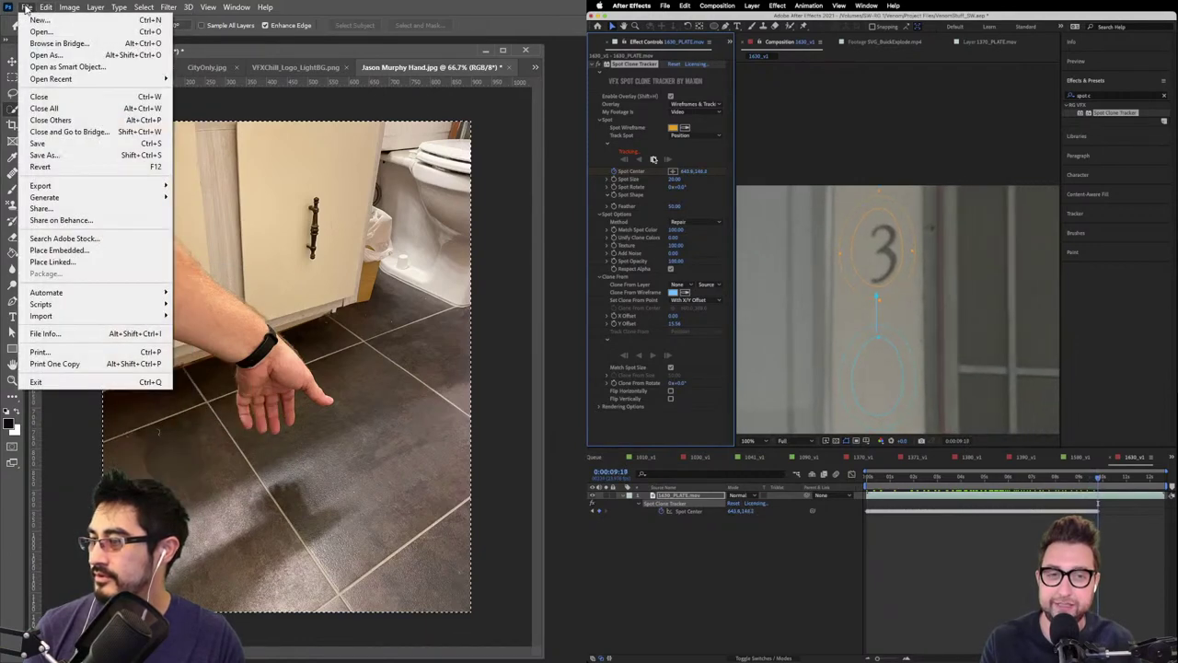
mouse_move(92, 9)
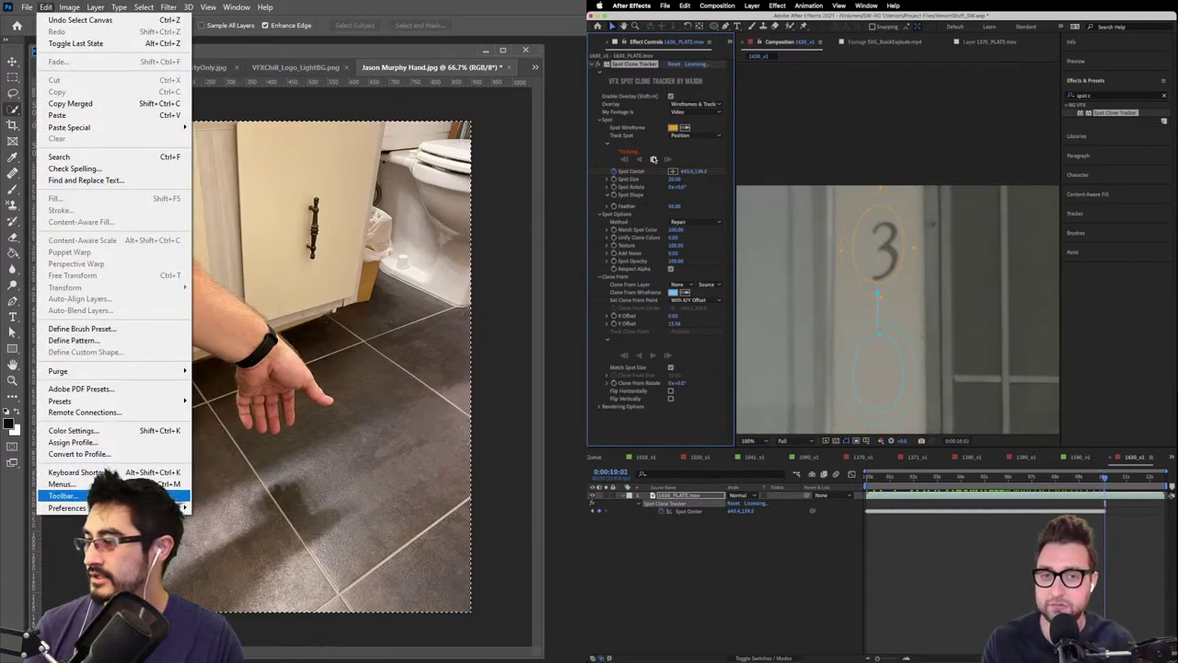
key(Escape)
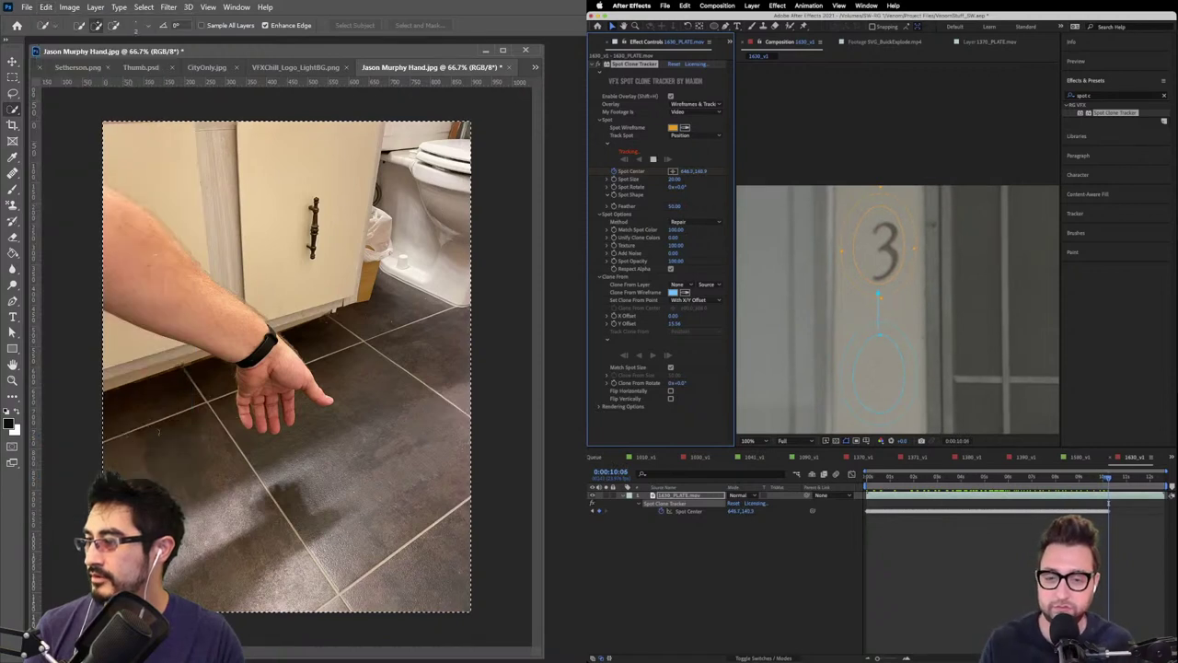
- Apply Content-Aware Scale to the hand photo's Background layer, squashing it to about 48% width and 31% height
click(46, 8)
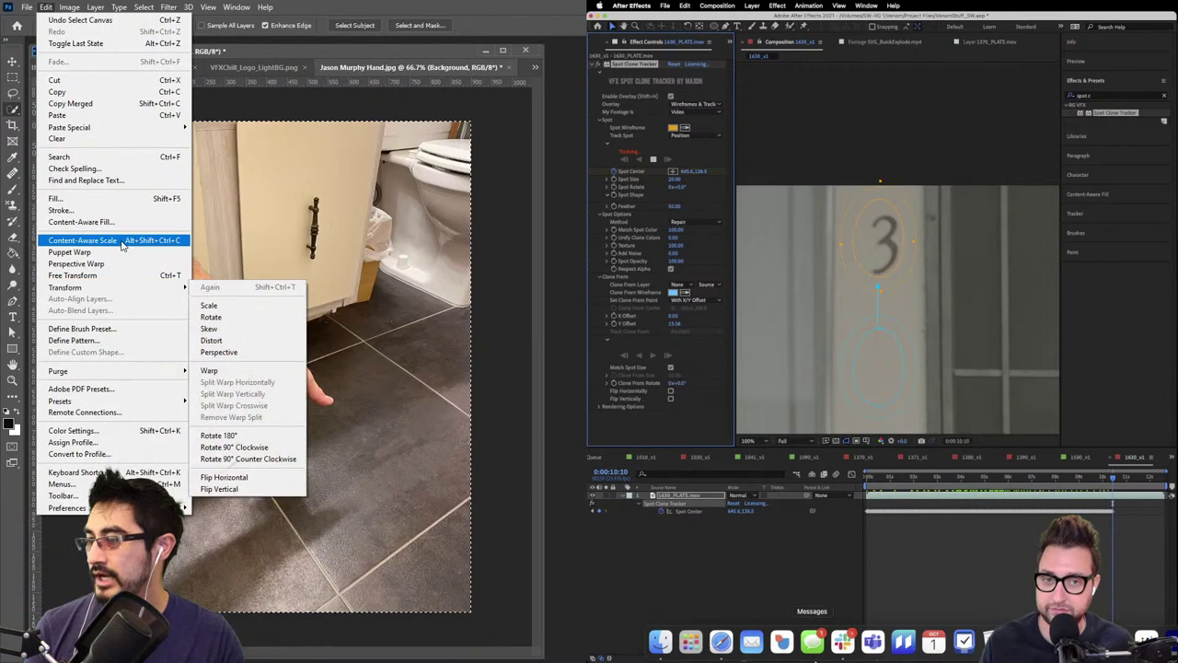
click(82, 240)
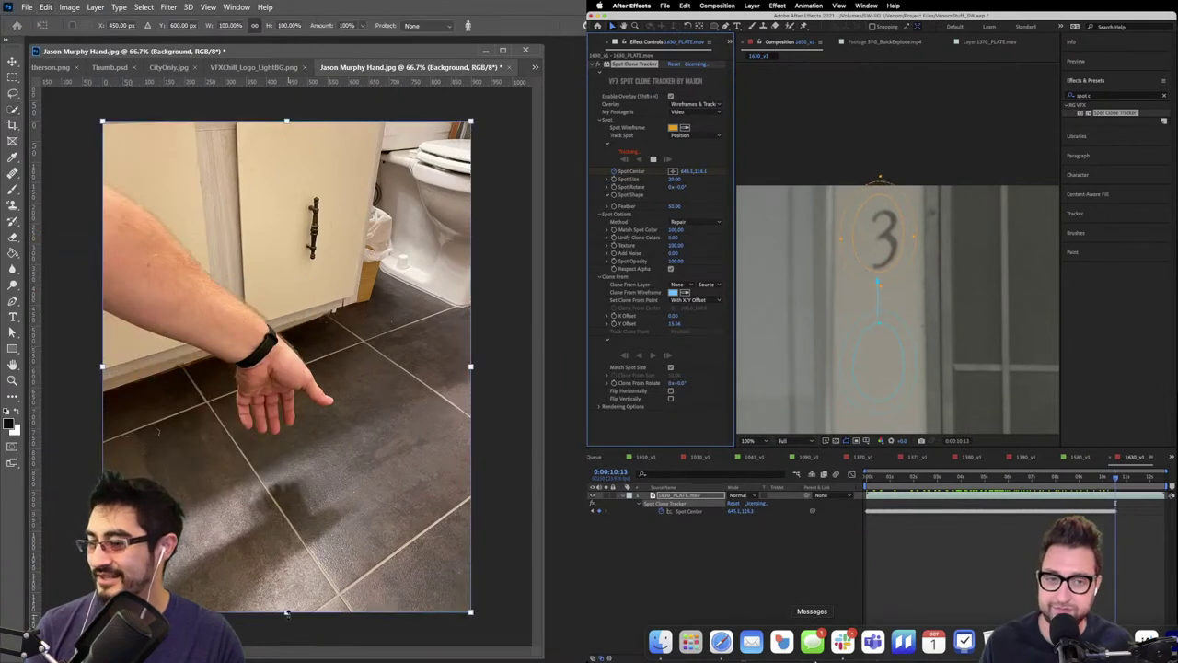
mouse_move(287, 615)
mouse_down()
mouse_move(288, 602)
mouse_move(289, 612)
mouse_up()
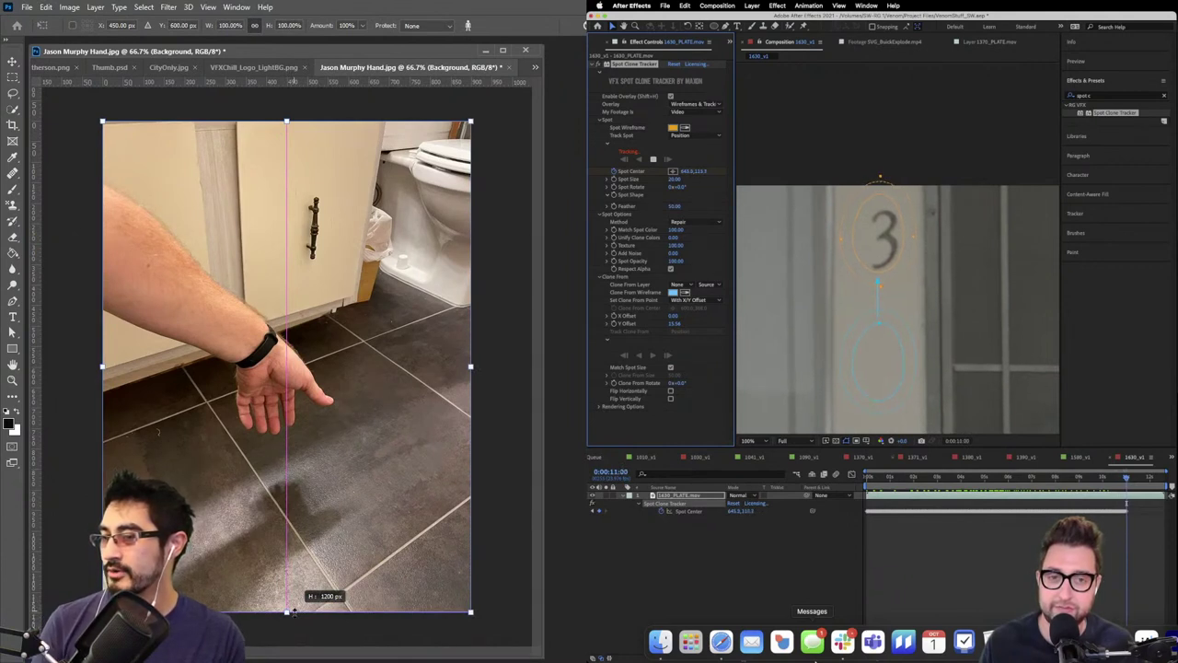
drag(288, 612, 341, 471)
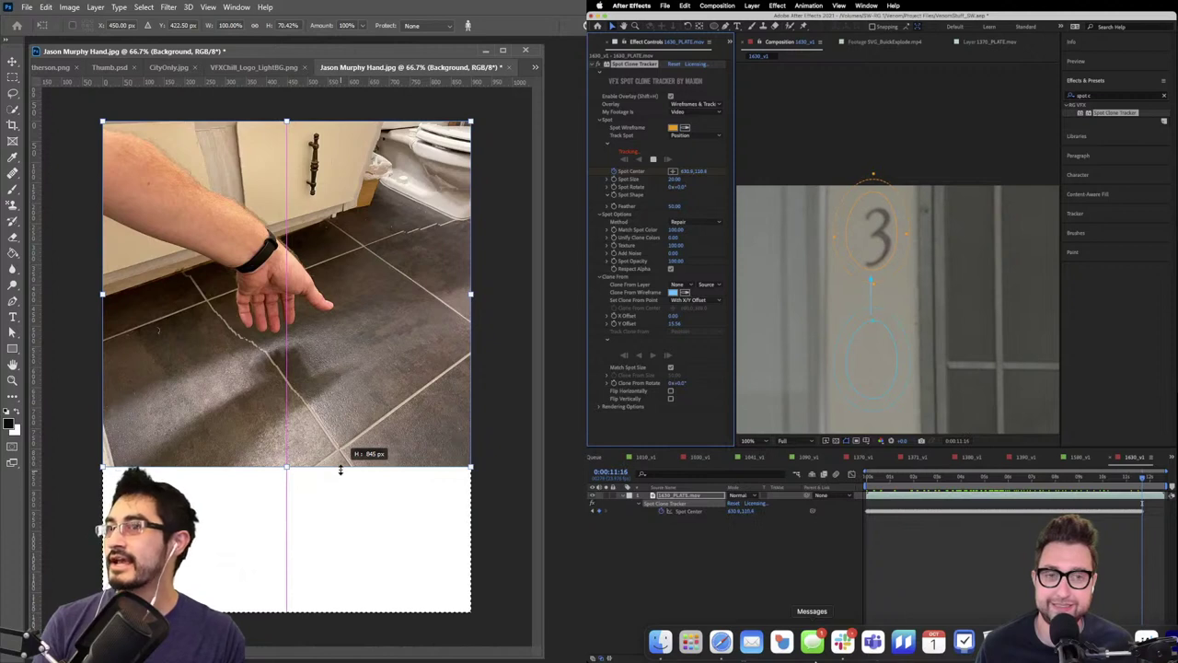
drag(340, 470, 216, 345)
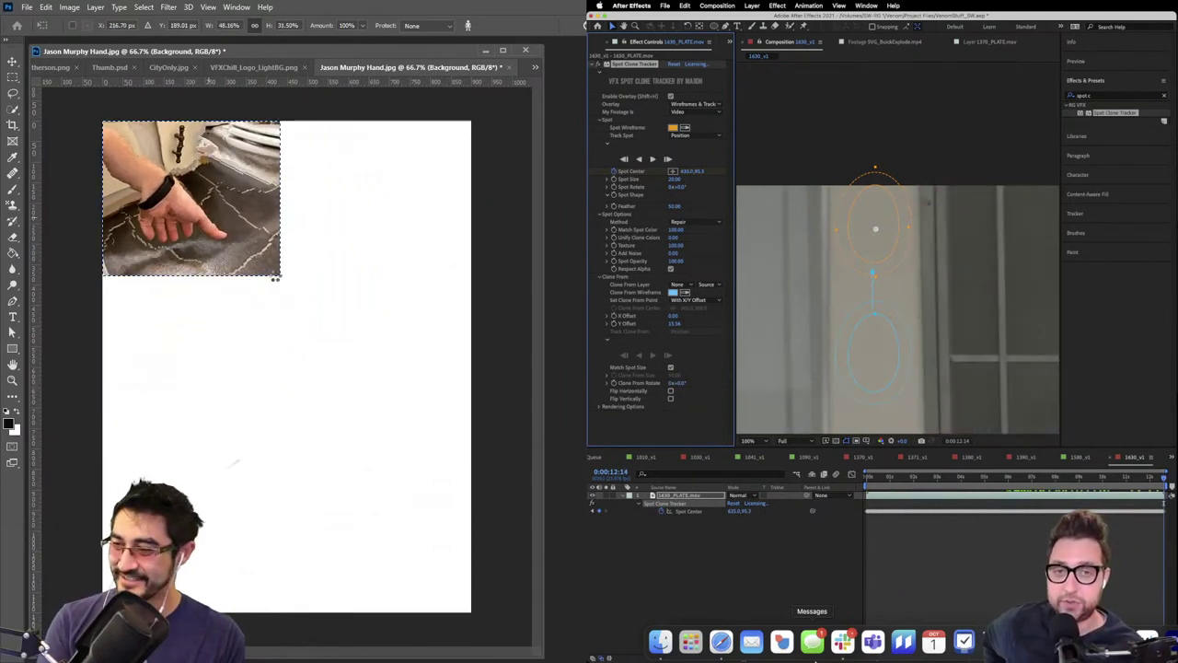
- Try to enlarge the squashed photo to about 238% with Free Transform, and cancel the transform
key(ctrl+t)
drag(274, 279, 355, 492)
drag(217, 369, 318, 361)
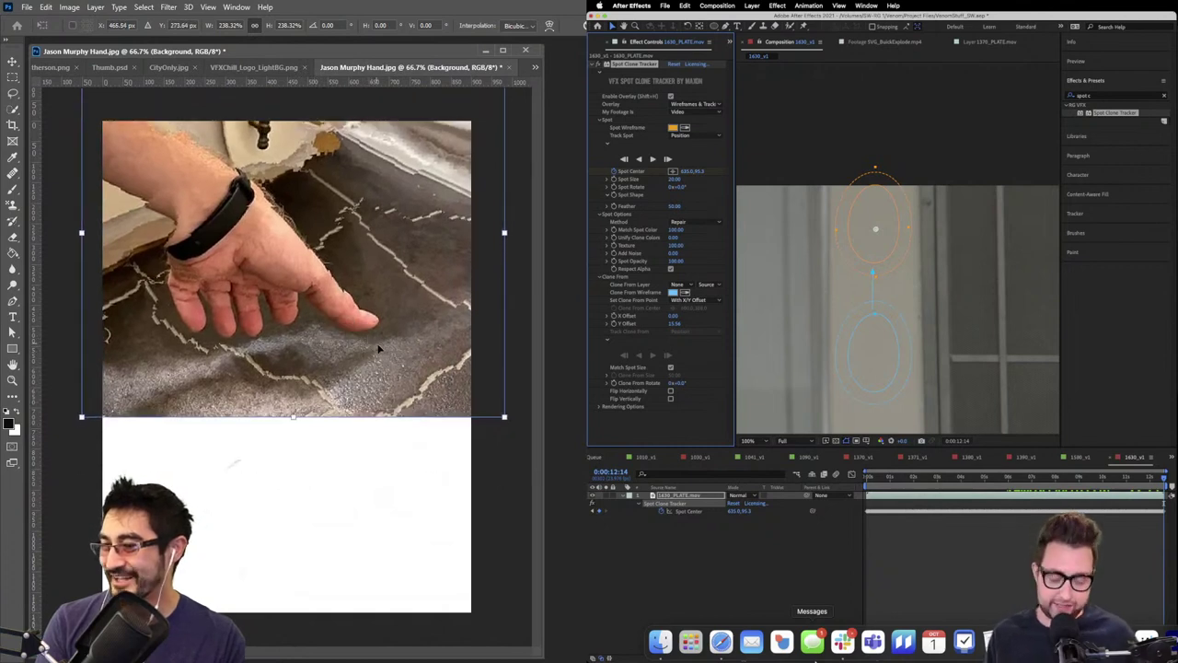
key(ctrl+z)
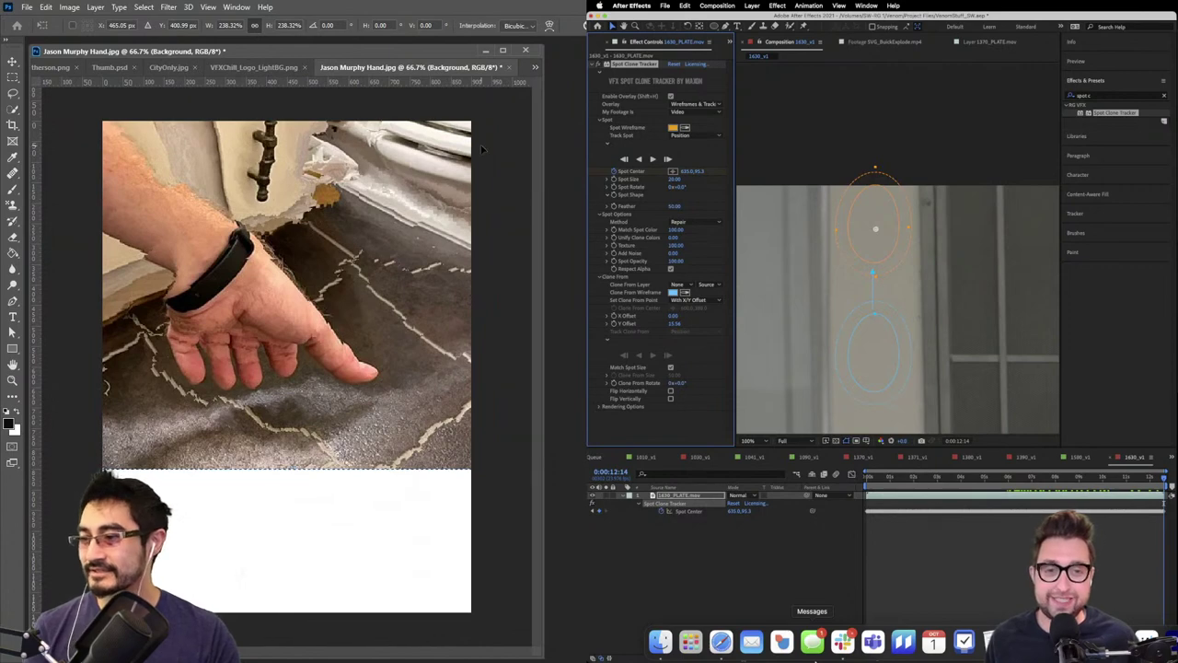
key(Escape)
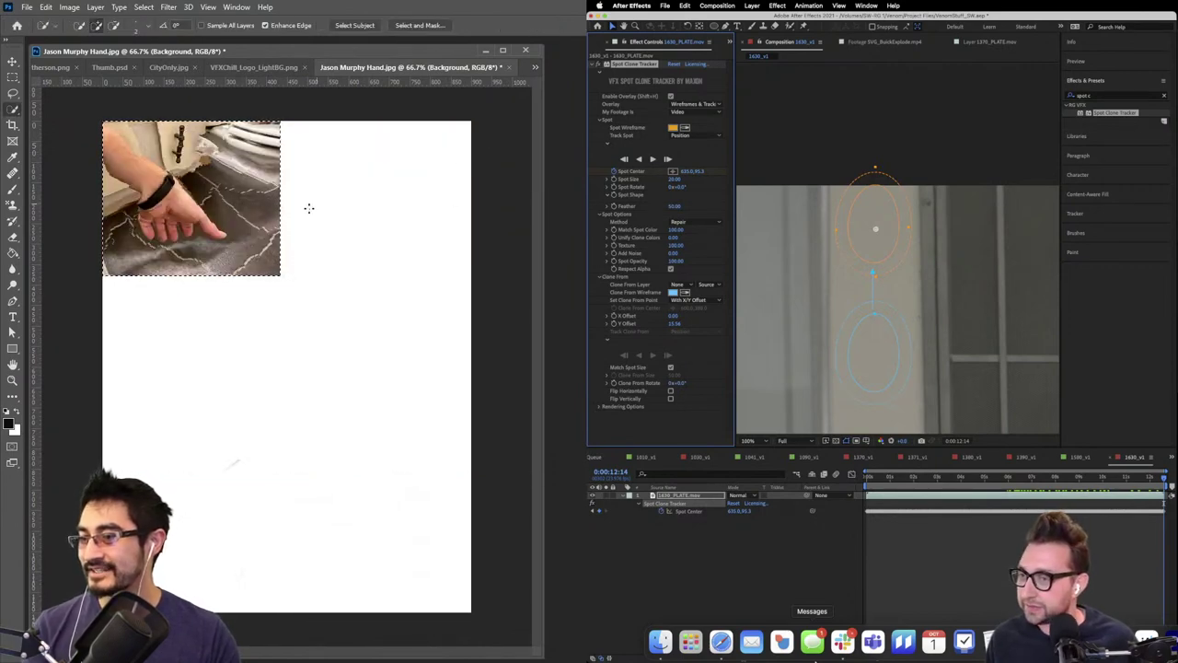
- Undo the photo's content-aware scaling, hide the Background layer, and make the arm cutout on Layer 1 active
key(ctrl+z)
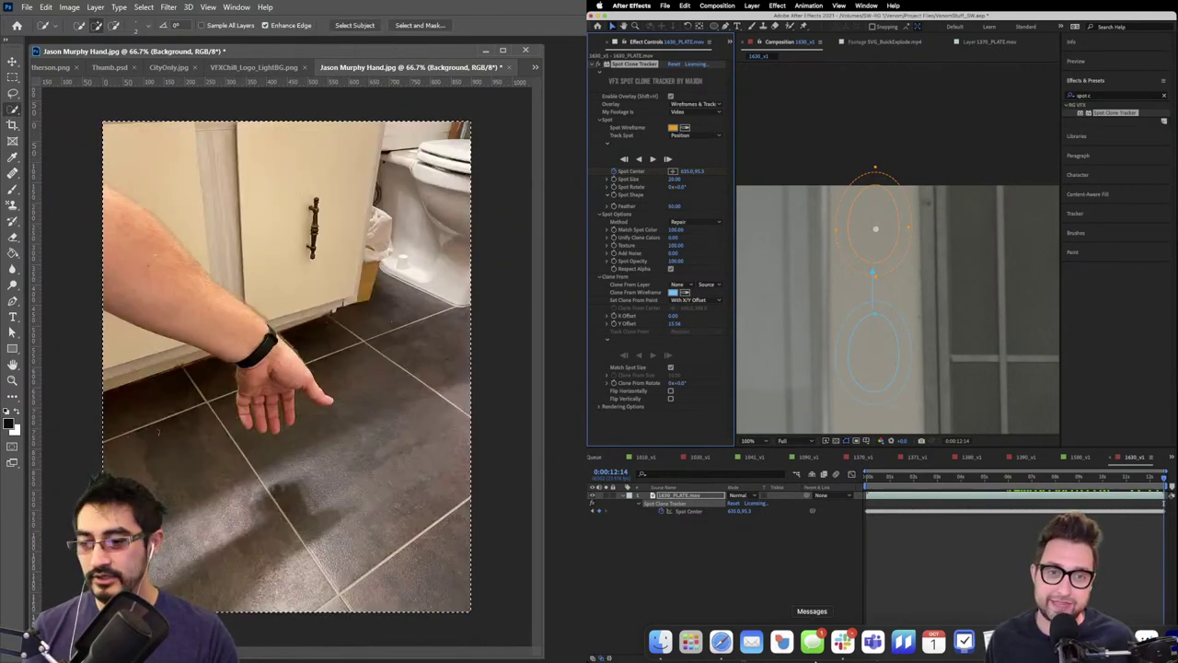
key(ctrl+z)
click(45, 6)
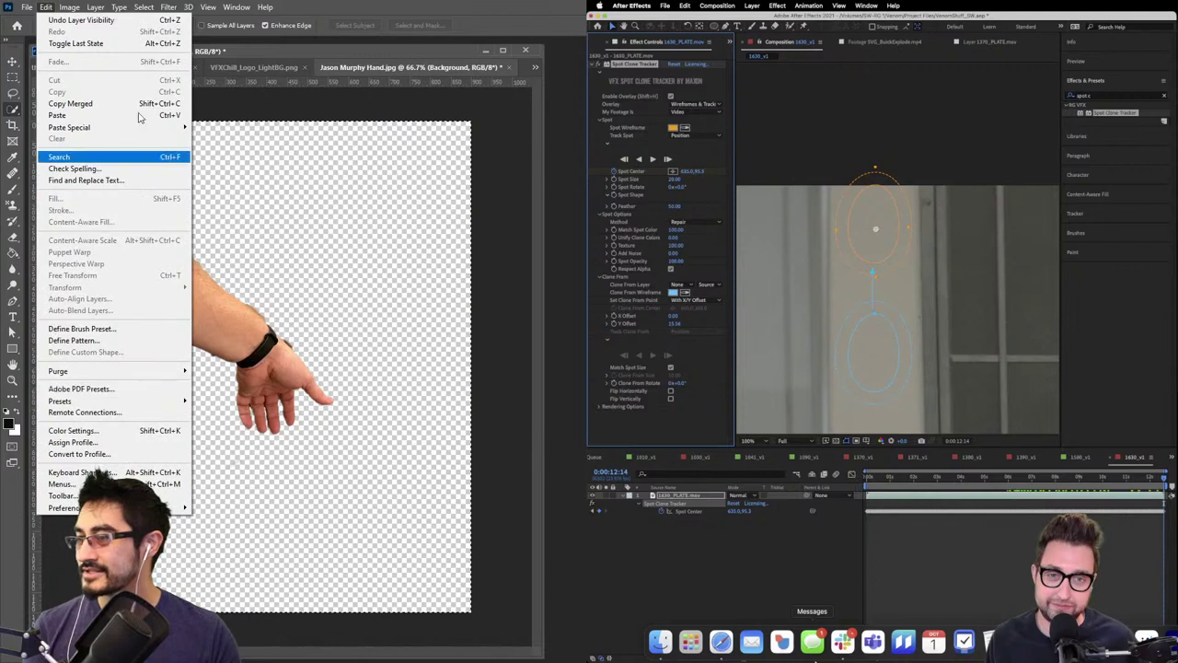
key(Escape)
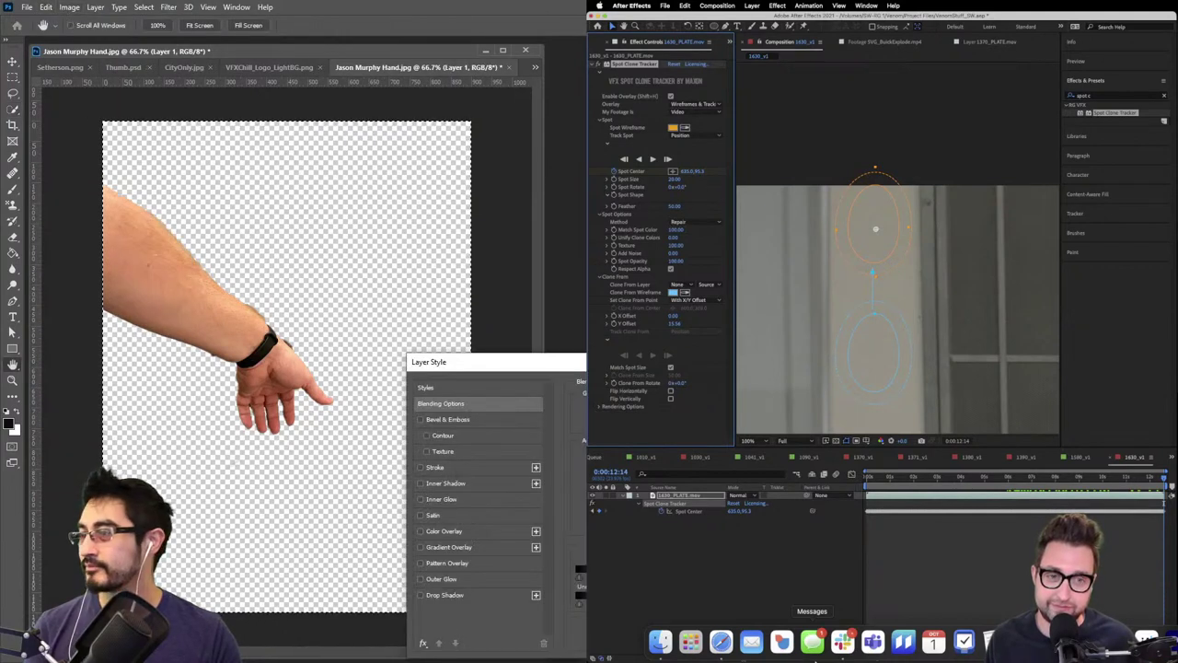
key(Escape)
- Apply Content-Aware Scale to the arm cutout on Layer 1, shrinking it to about 22% in both directions
click(45, 7)
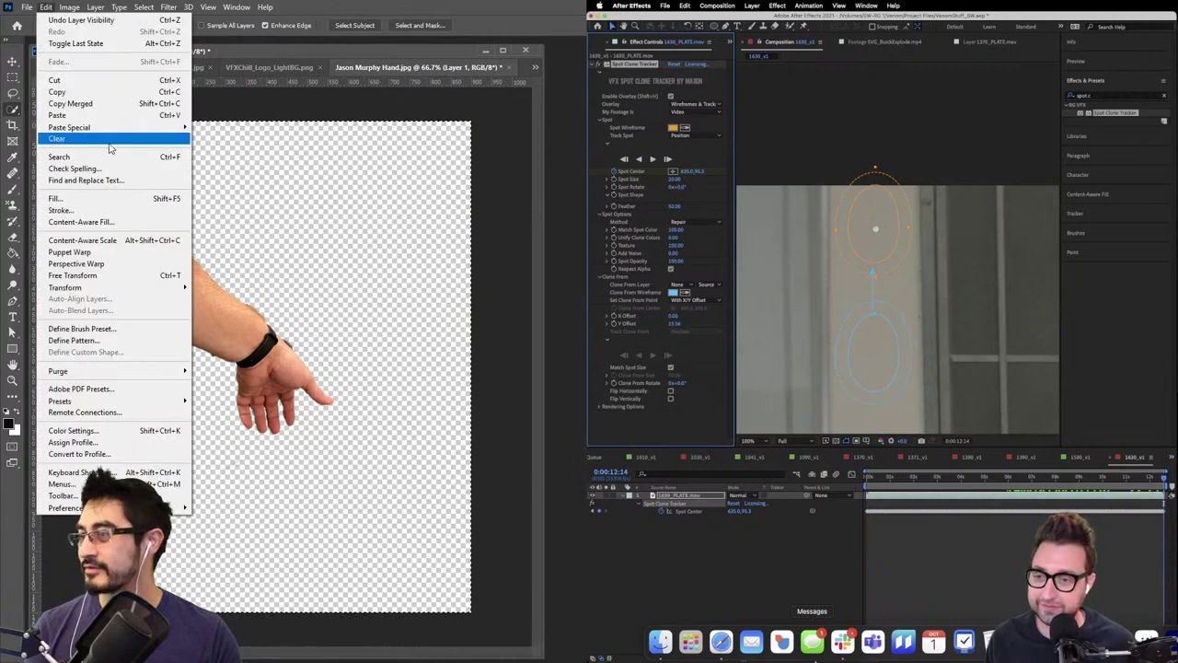
click(129, 240)
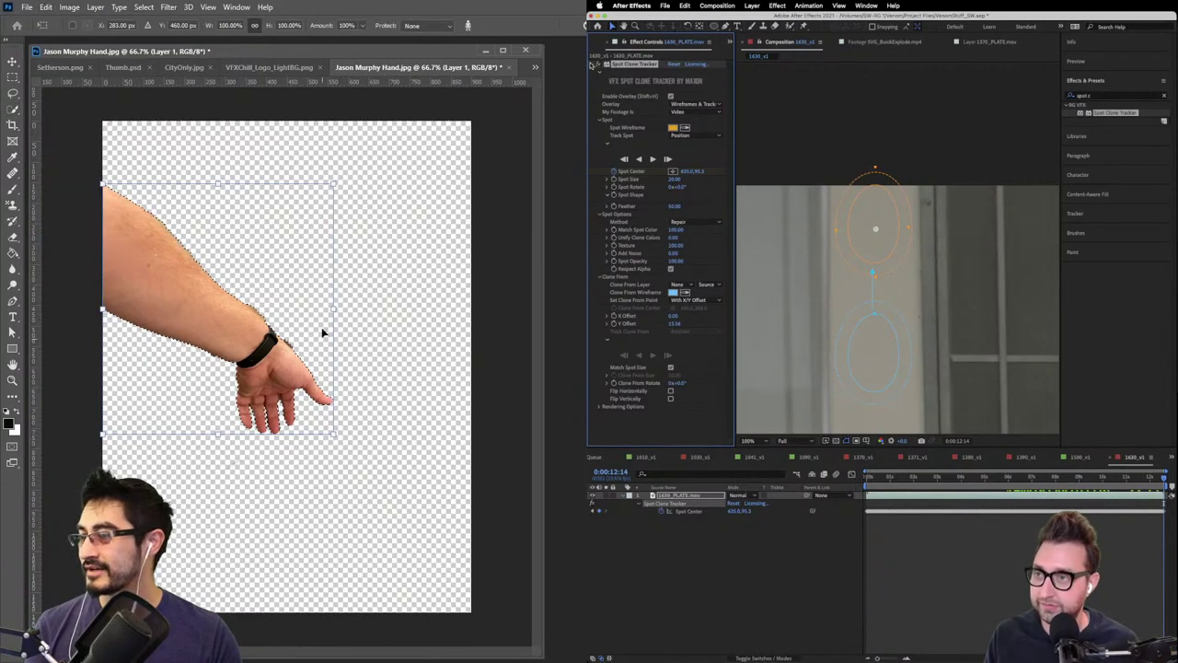
drag(333, 313, 256, 368)
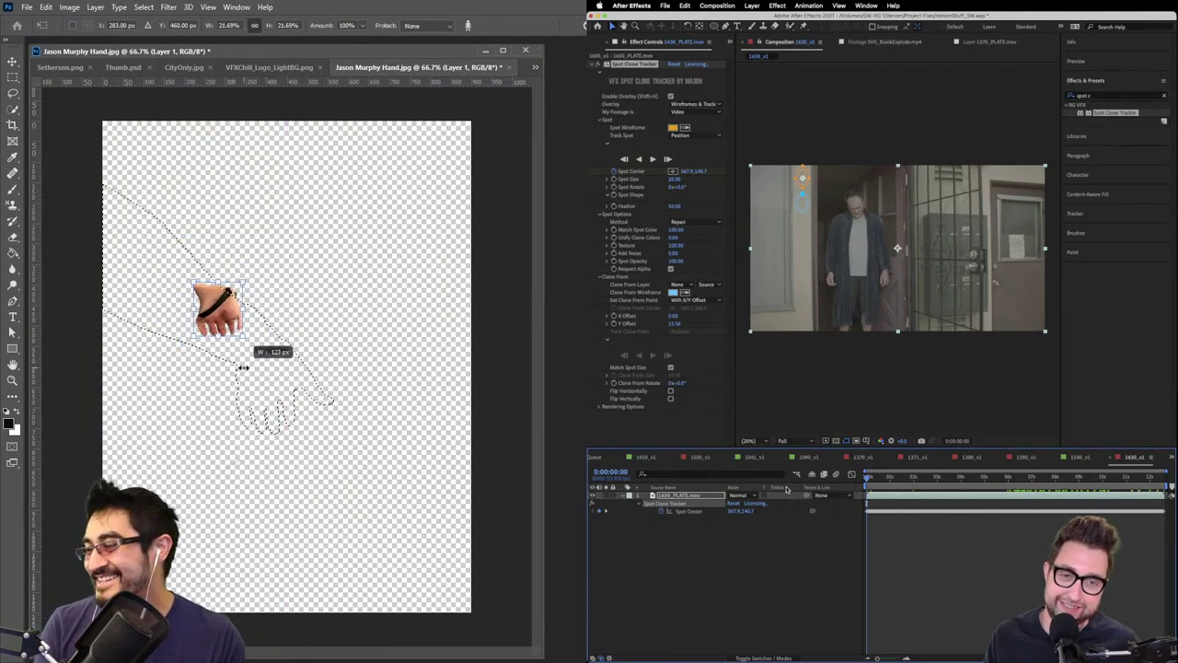
key(Return)
key(w)
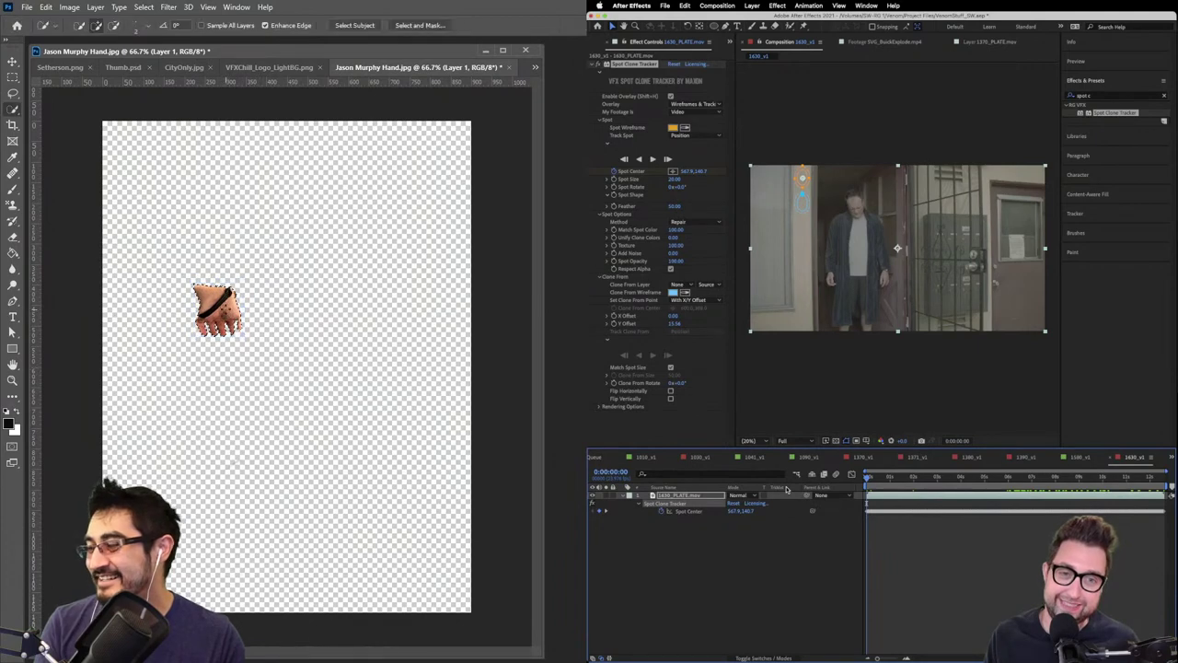
- Inspect the scaled arm cutout up close without its selection outline, and undo its content-aware scaling
key(ctrl+plus)
key(ctrl+plus)
key(ctrl+plus)
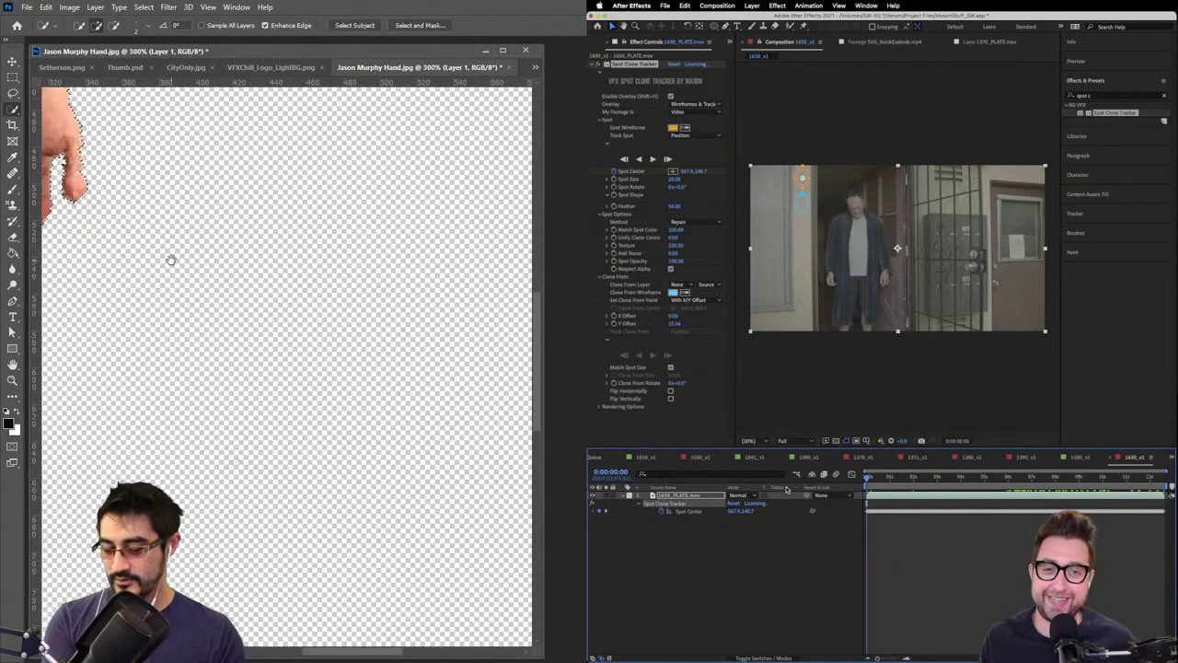
drag(171, 260, 468, 460)
key(ctrl+d)
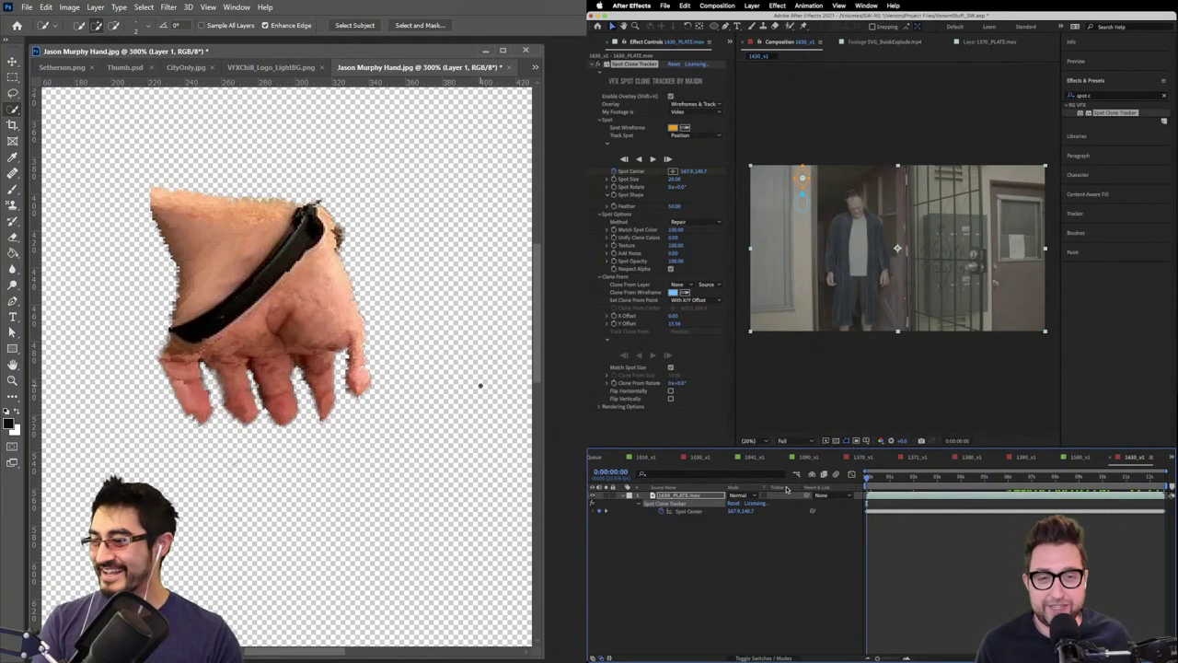
key(ctrl+minus)
key(ctrl+minus)
key(ctrl+minus)
key(ctrl+minus)
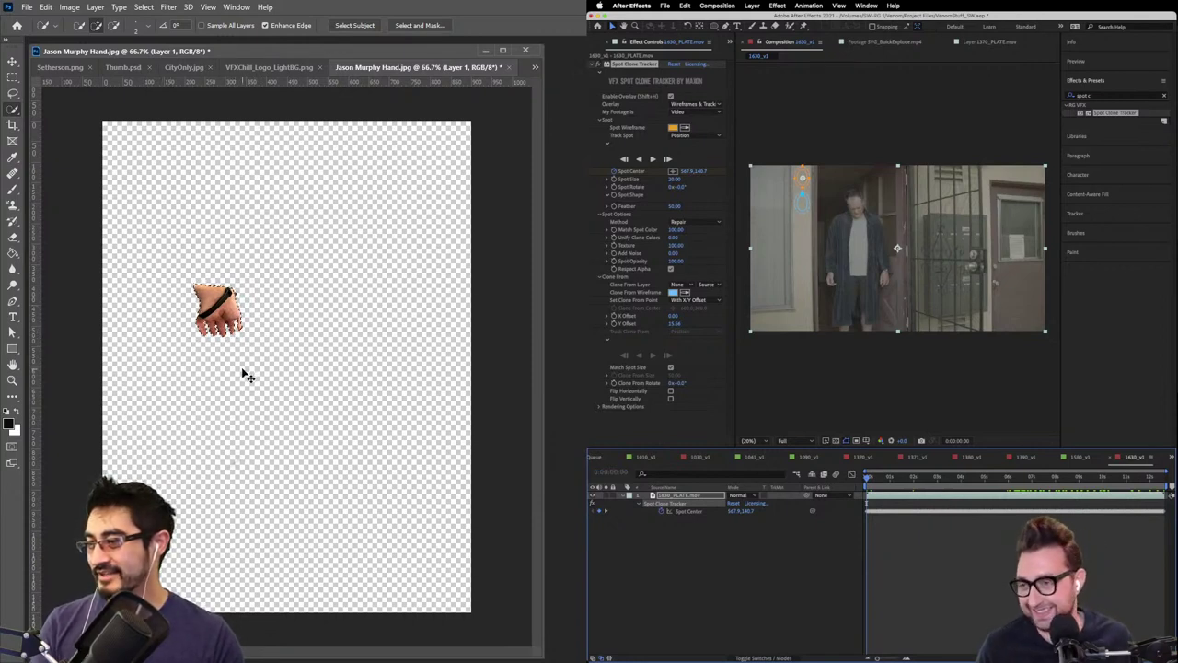
key(ctrl+shift+i)
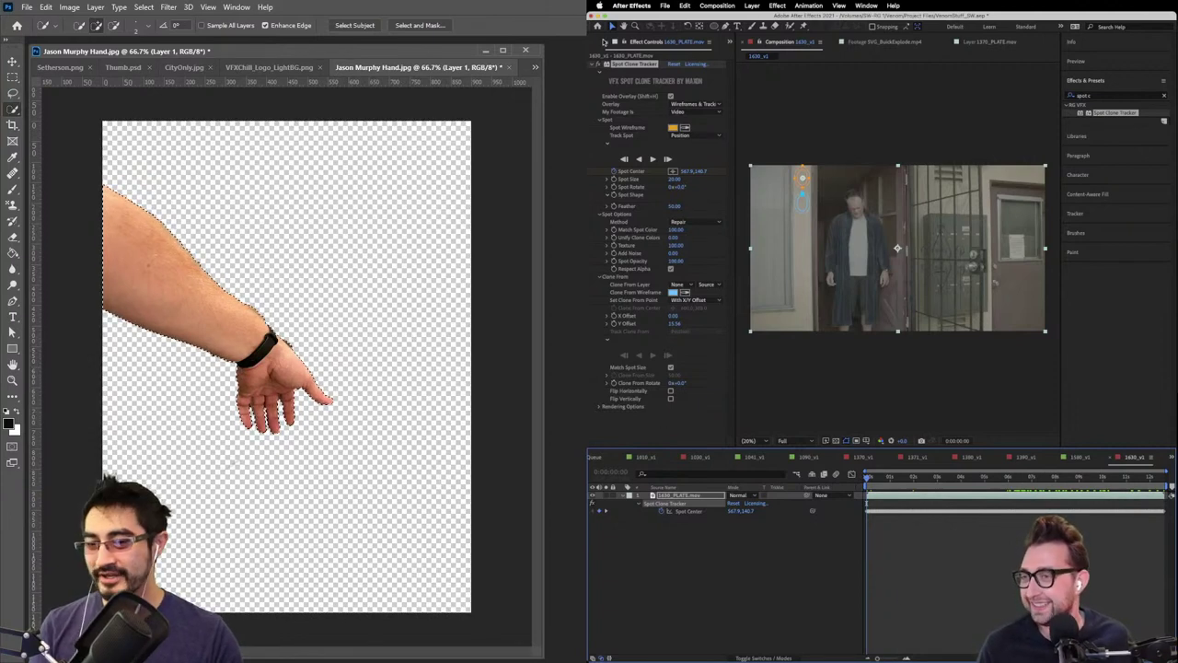
- Set the current doorway composition's label color to Green in After Effects, and rename Photoshop's arm layer Hand
click(595, 43)
click(651, 214)
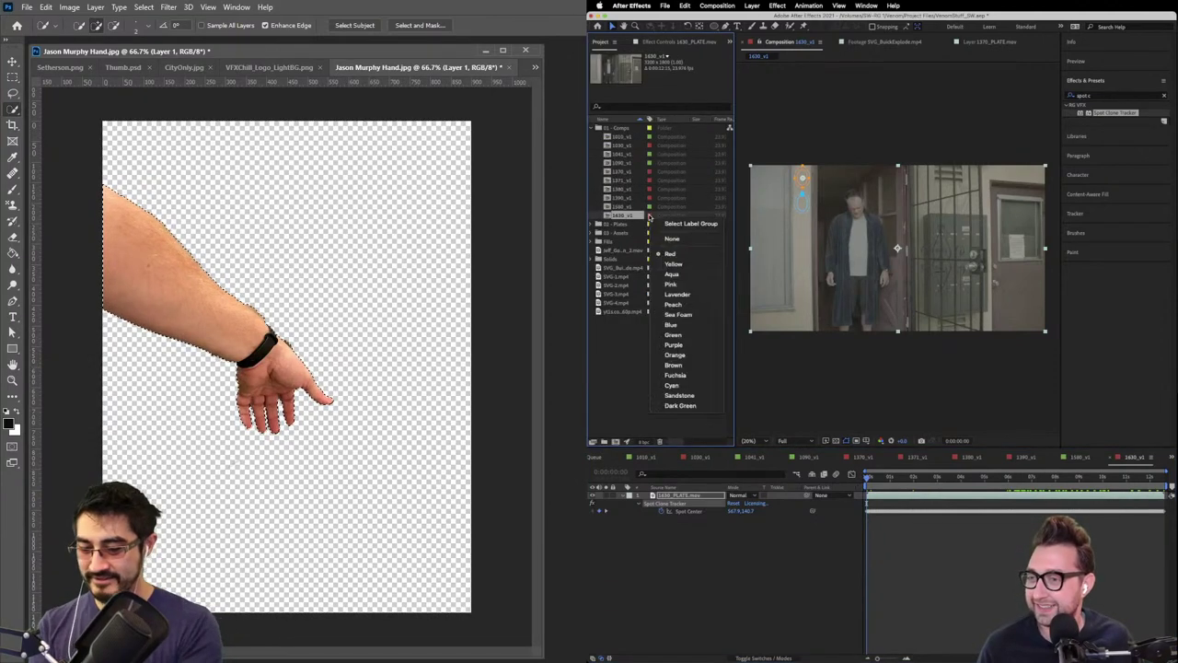
click(694, 336)
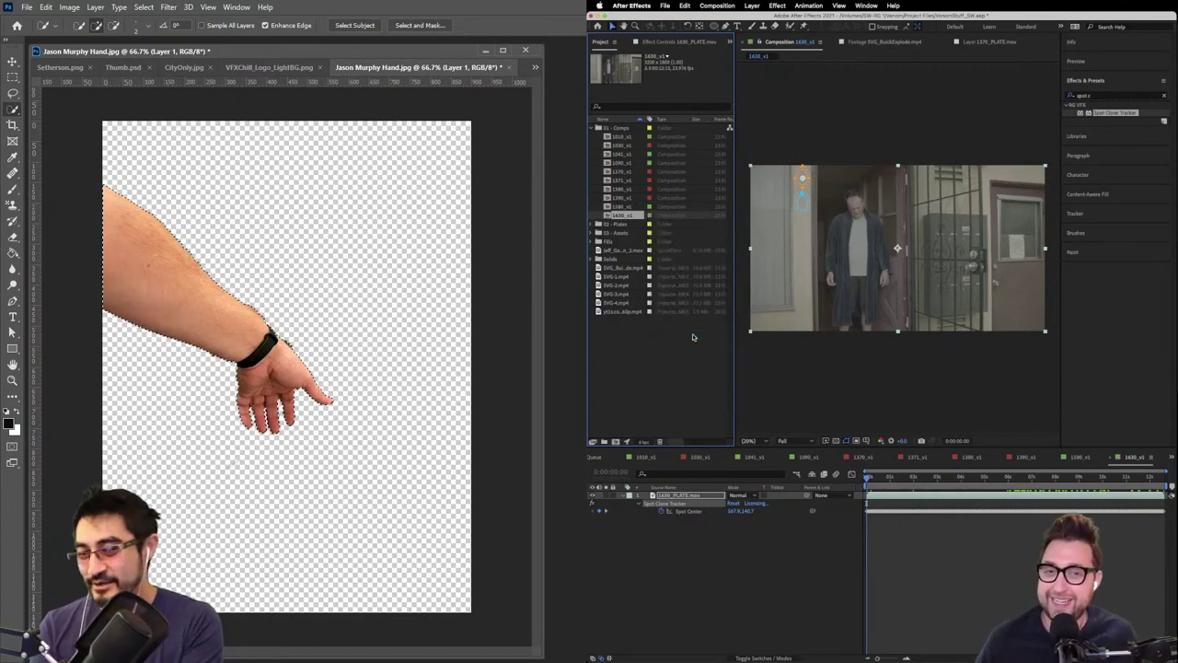
key(Return)
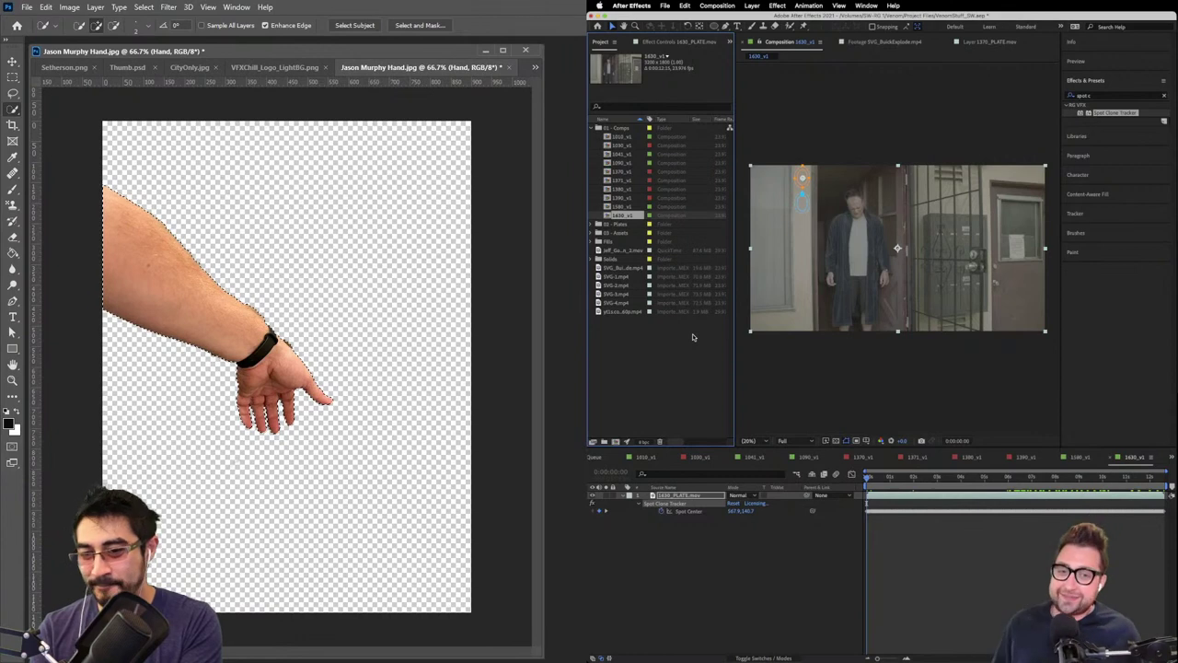
- Review the 1390_v1 composition with the hanging jackets and compare it with the neighboring doorway compositions
click(1026, 457)
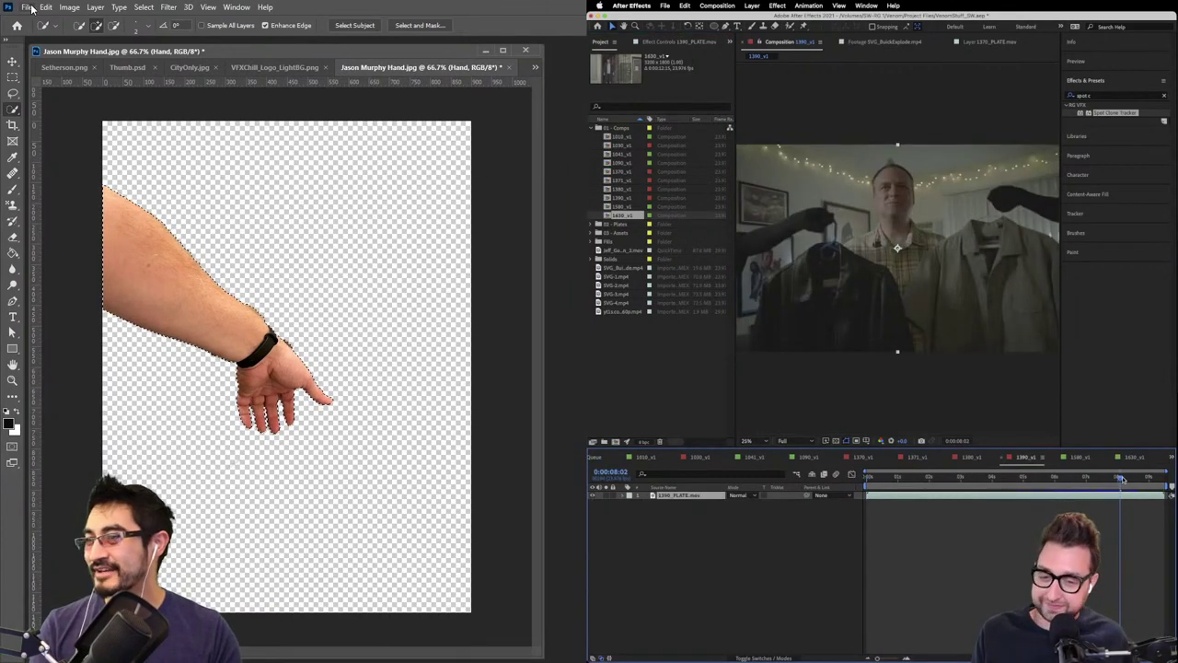
mouse_move(1123, 478)
mouse_down()
mouse_move(1033, 479)
mouse_move(1113, 485)
mouse_up()
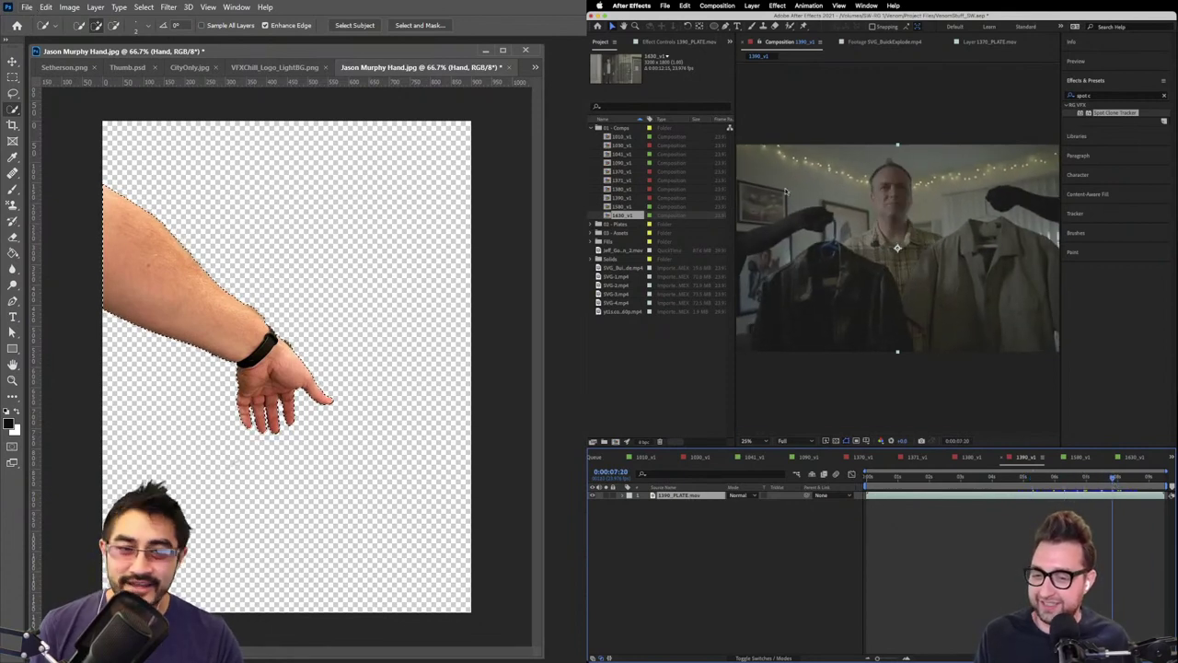
click(1083, 457)
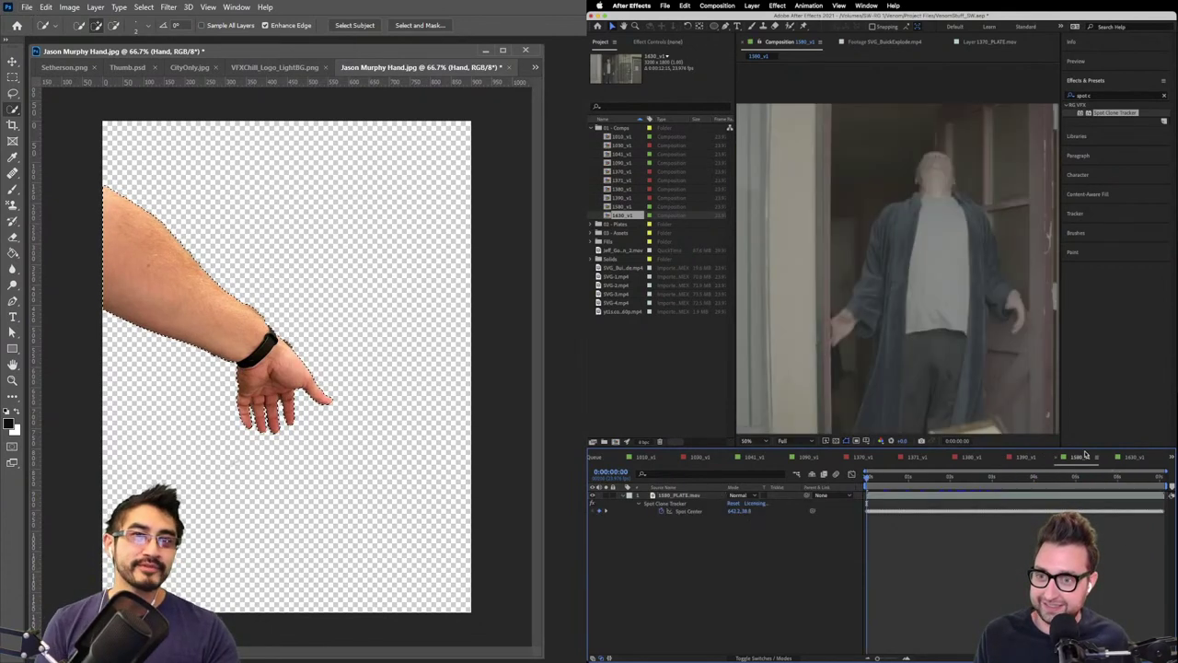
click(1129, 456)
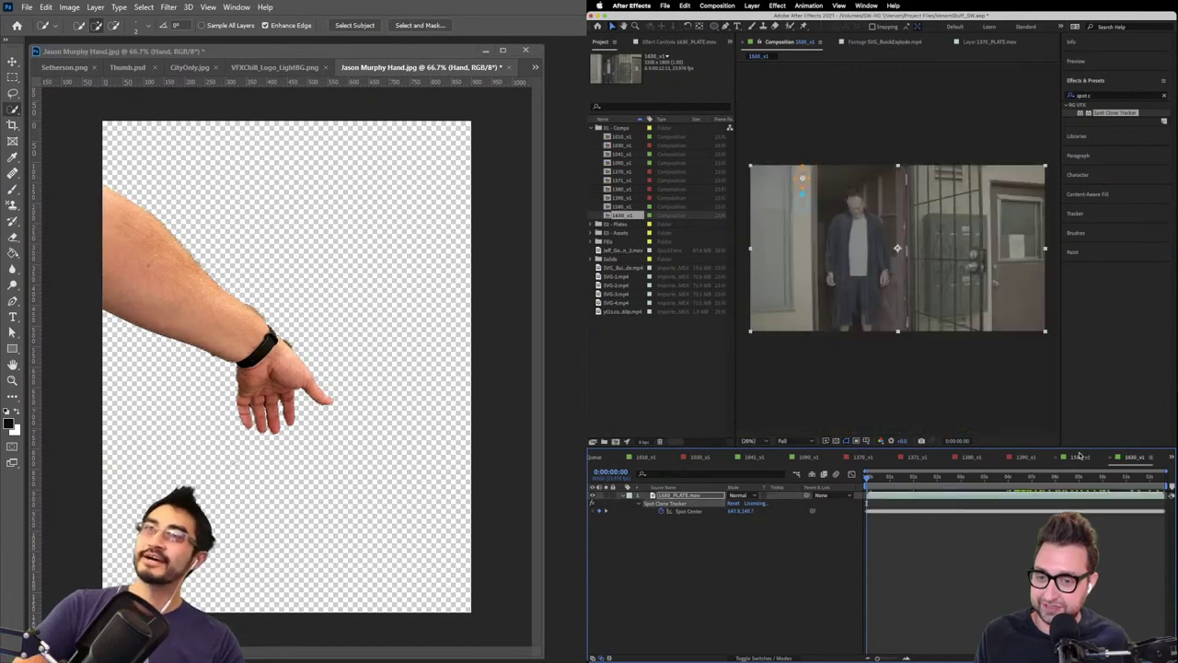
click(1079, 455)
click(1020, 457)
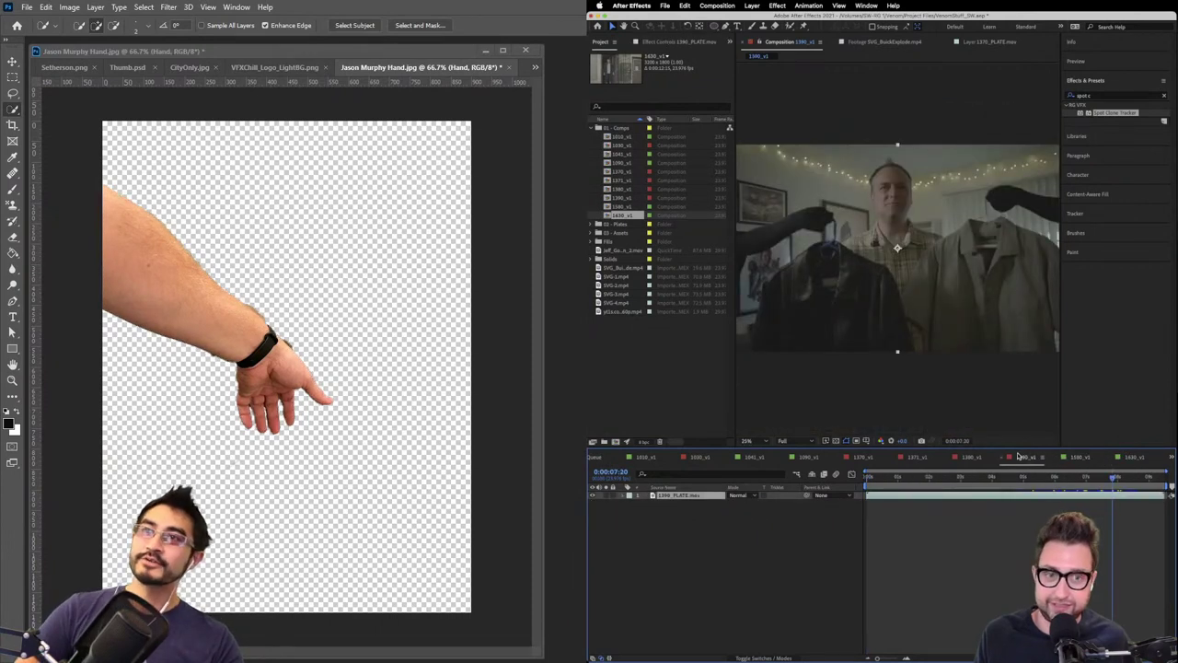
key(super+Tab)
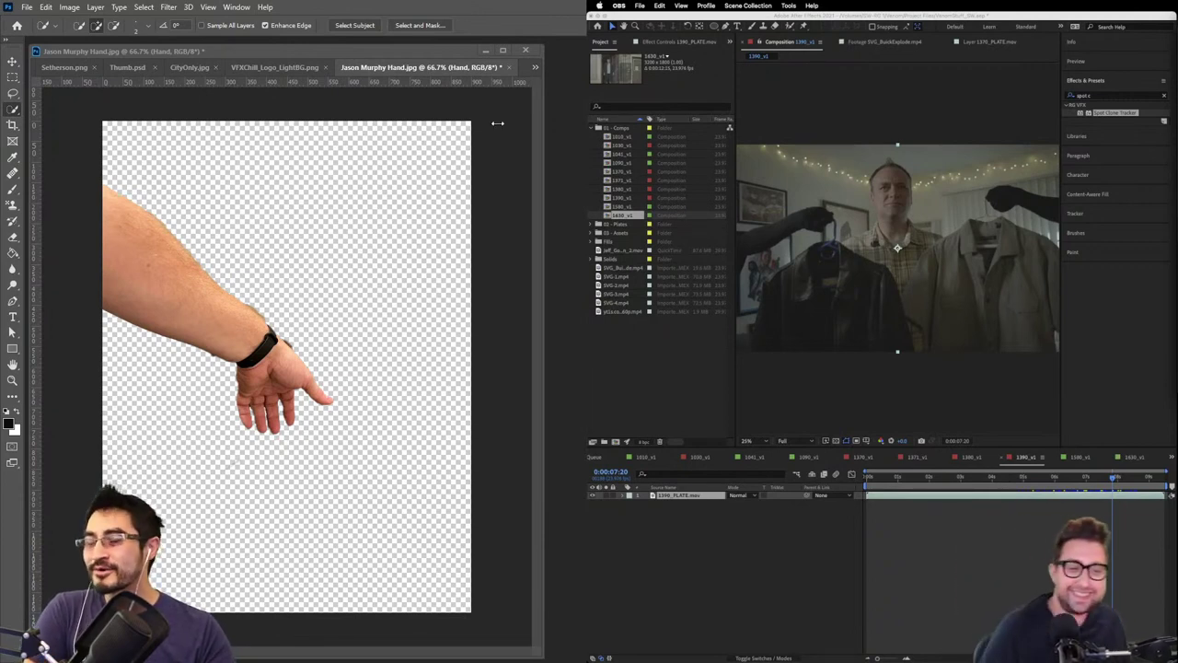
key(ctrl+shift+d)
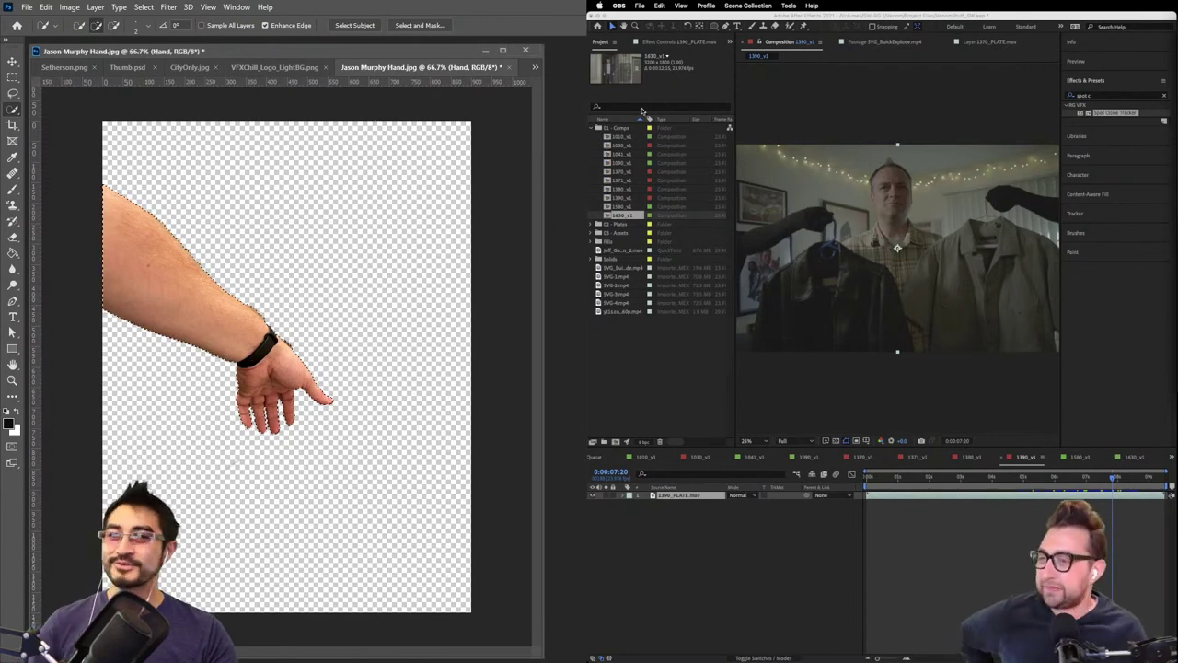
- Select all the green-labeled compositions in the 01 - Comps folder of the After Effects project
click(632, 135)
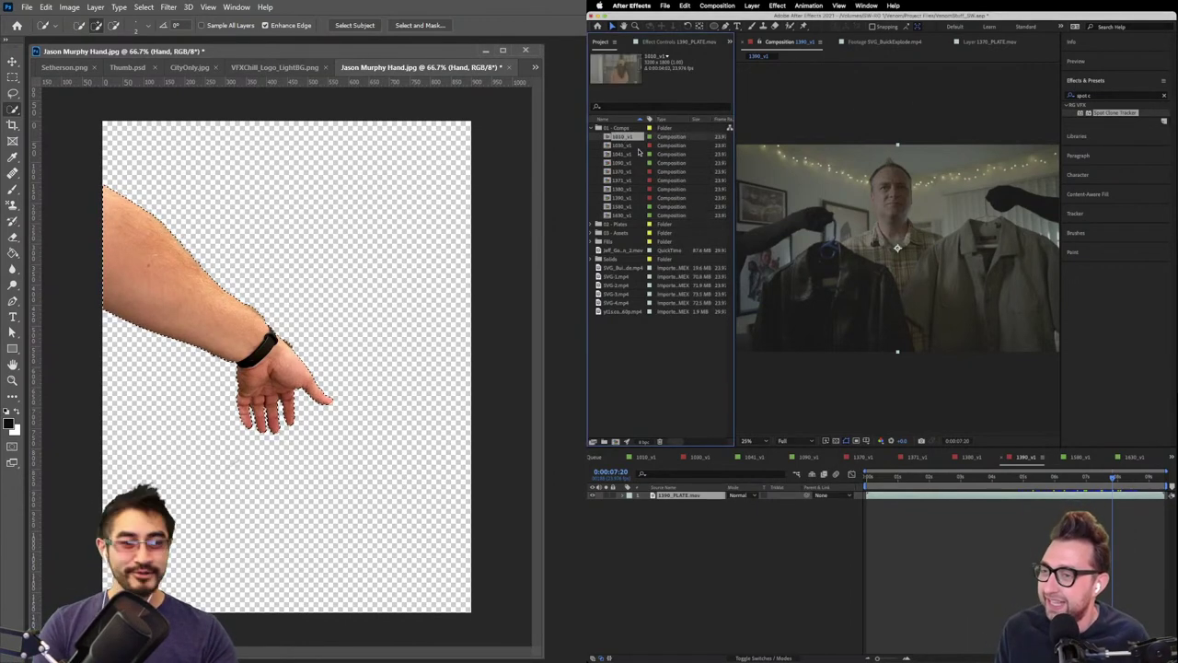
super+click(632, 154)
key(alt+Tab)
super+click(630, 163)
key(alt+Tab)
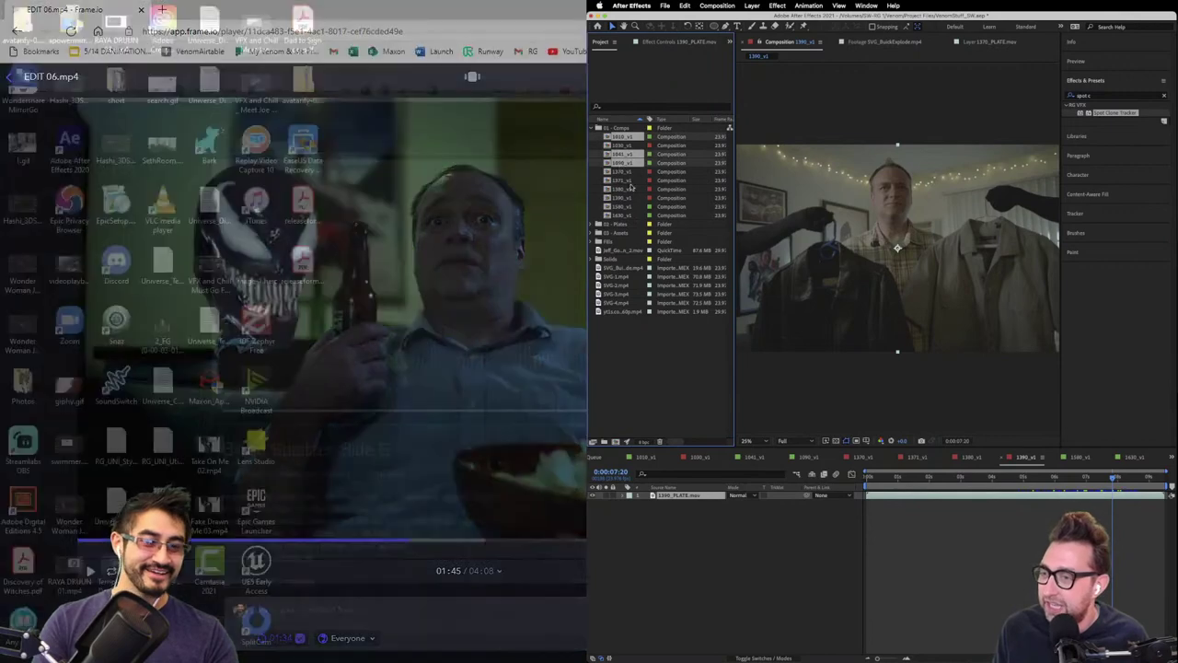
super+click(625, 208)
super+click(624, 215)
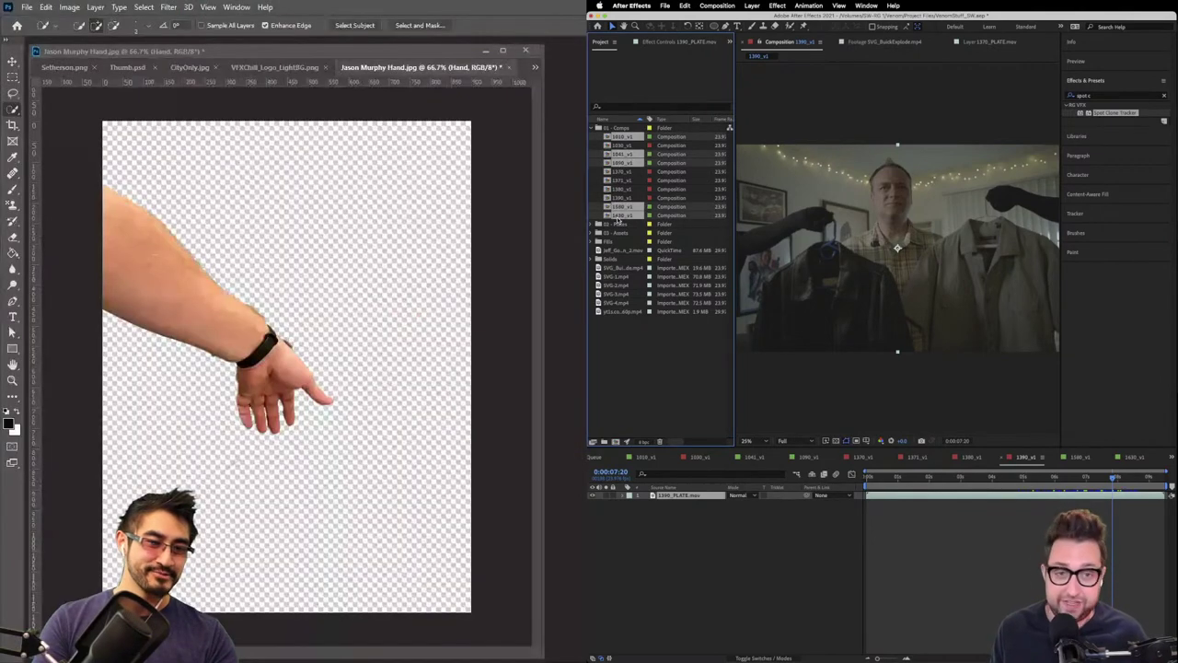